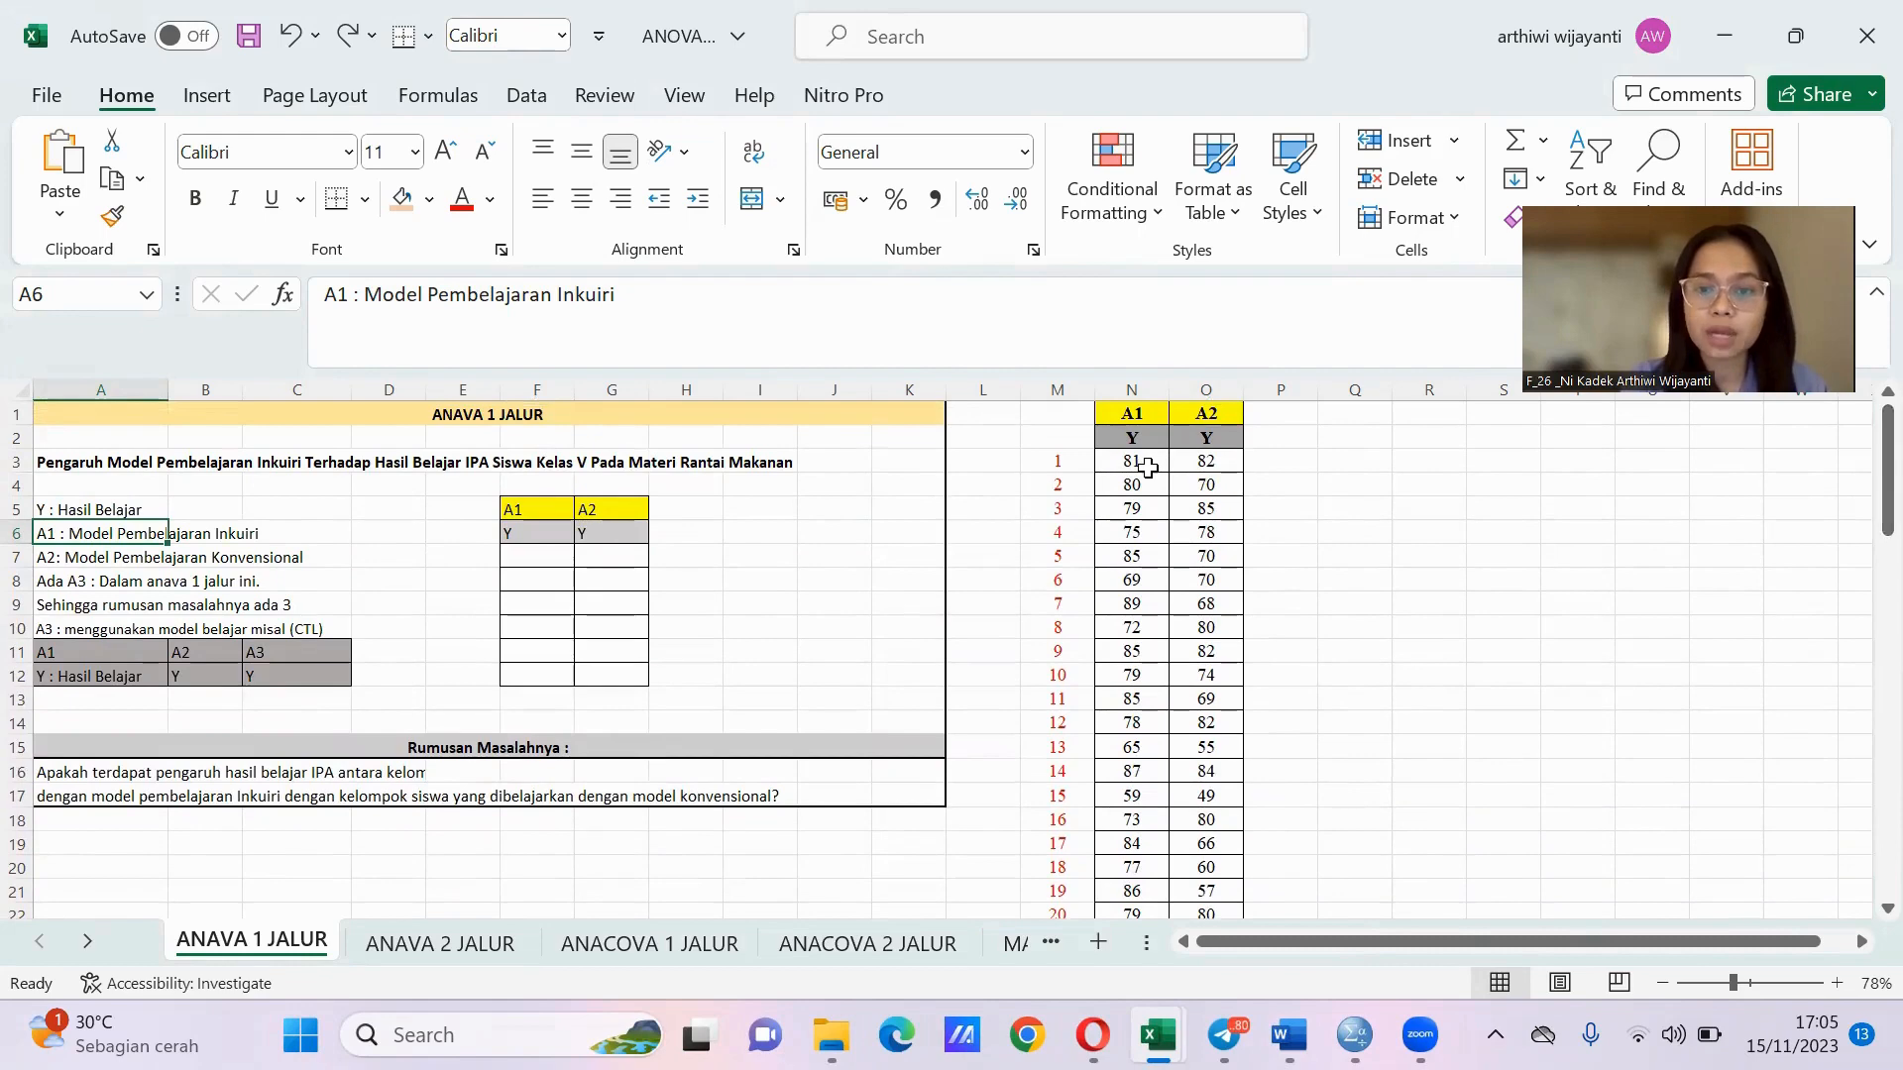
Switch from the ANAVA 1 JALUR worksheet to the empty untitled dataset in IBM SPSS Statistics.
click(1148, 469)
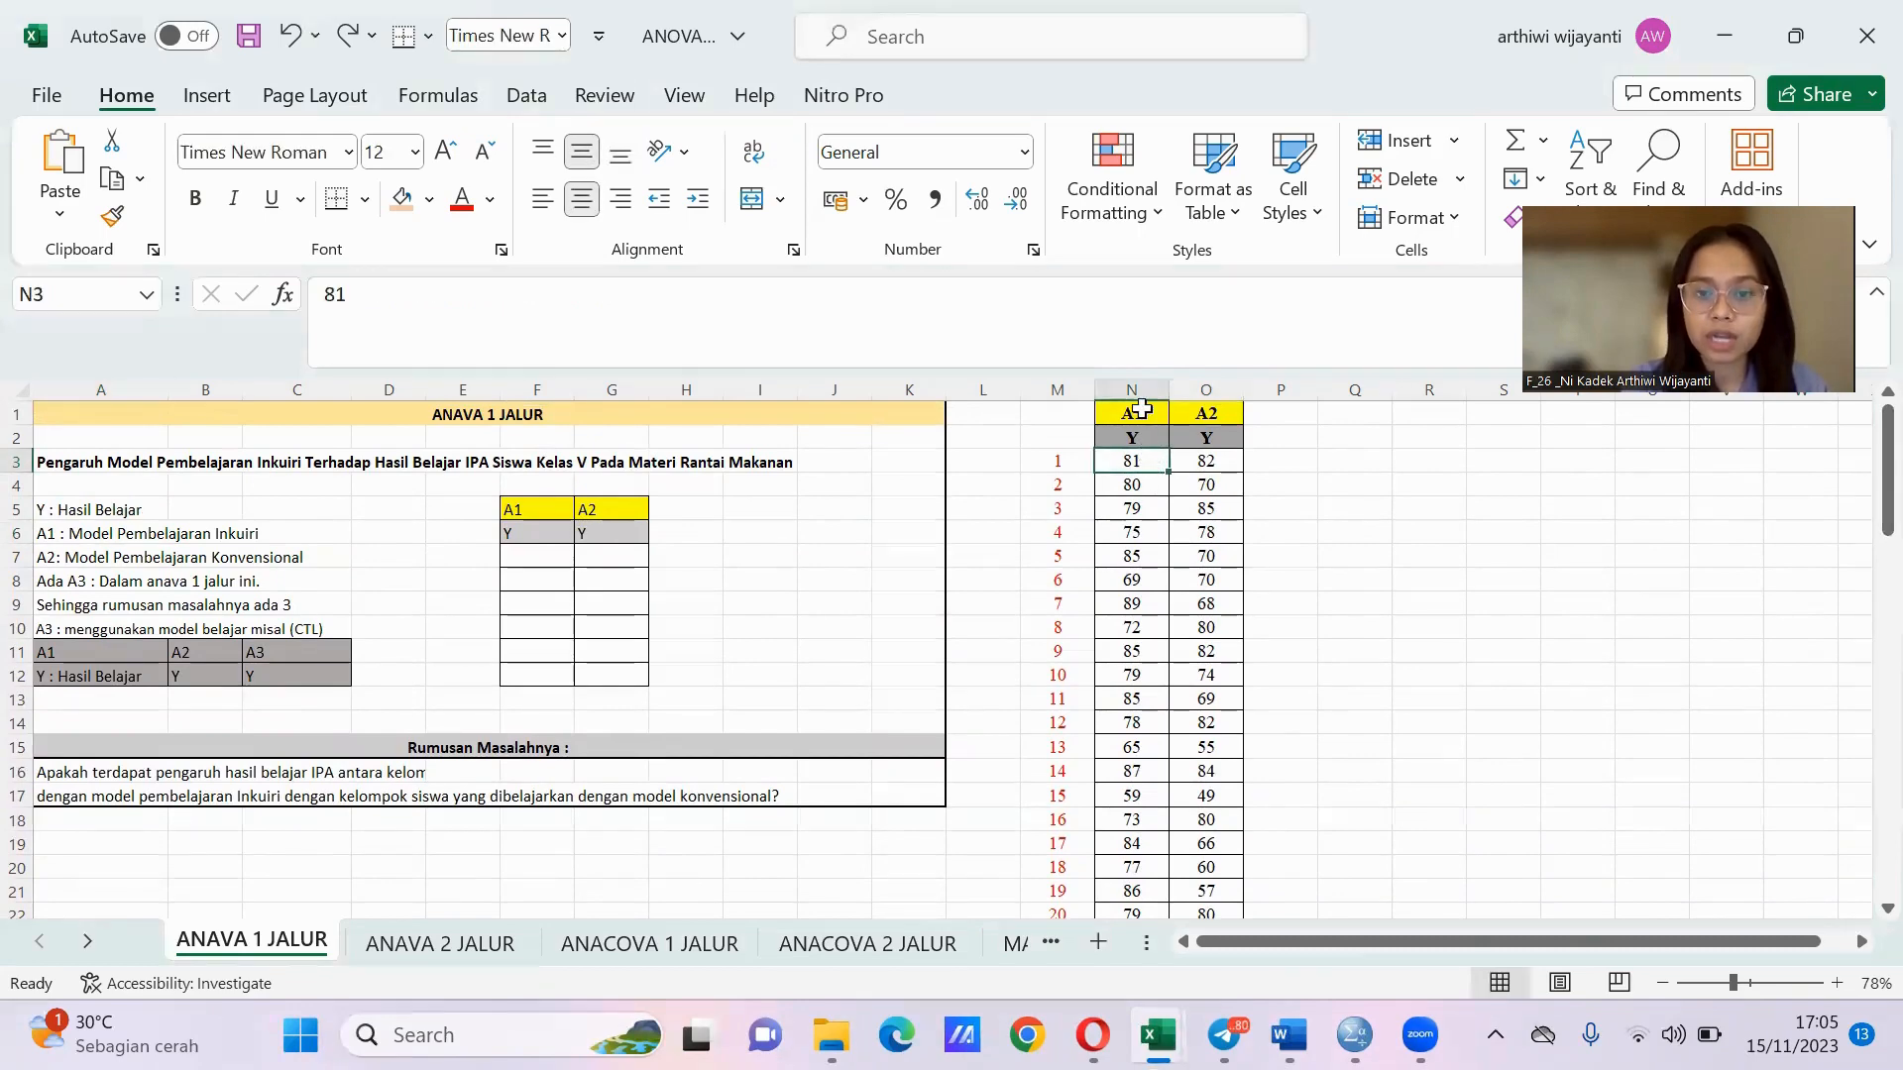
click(1191, 461)
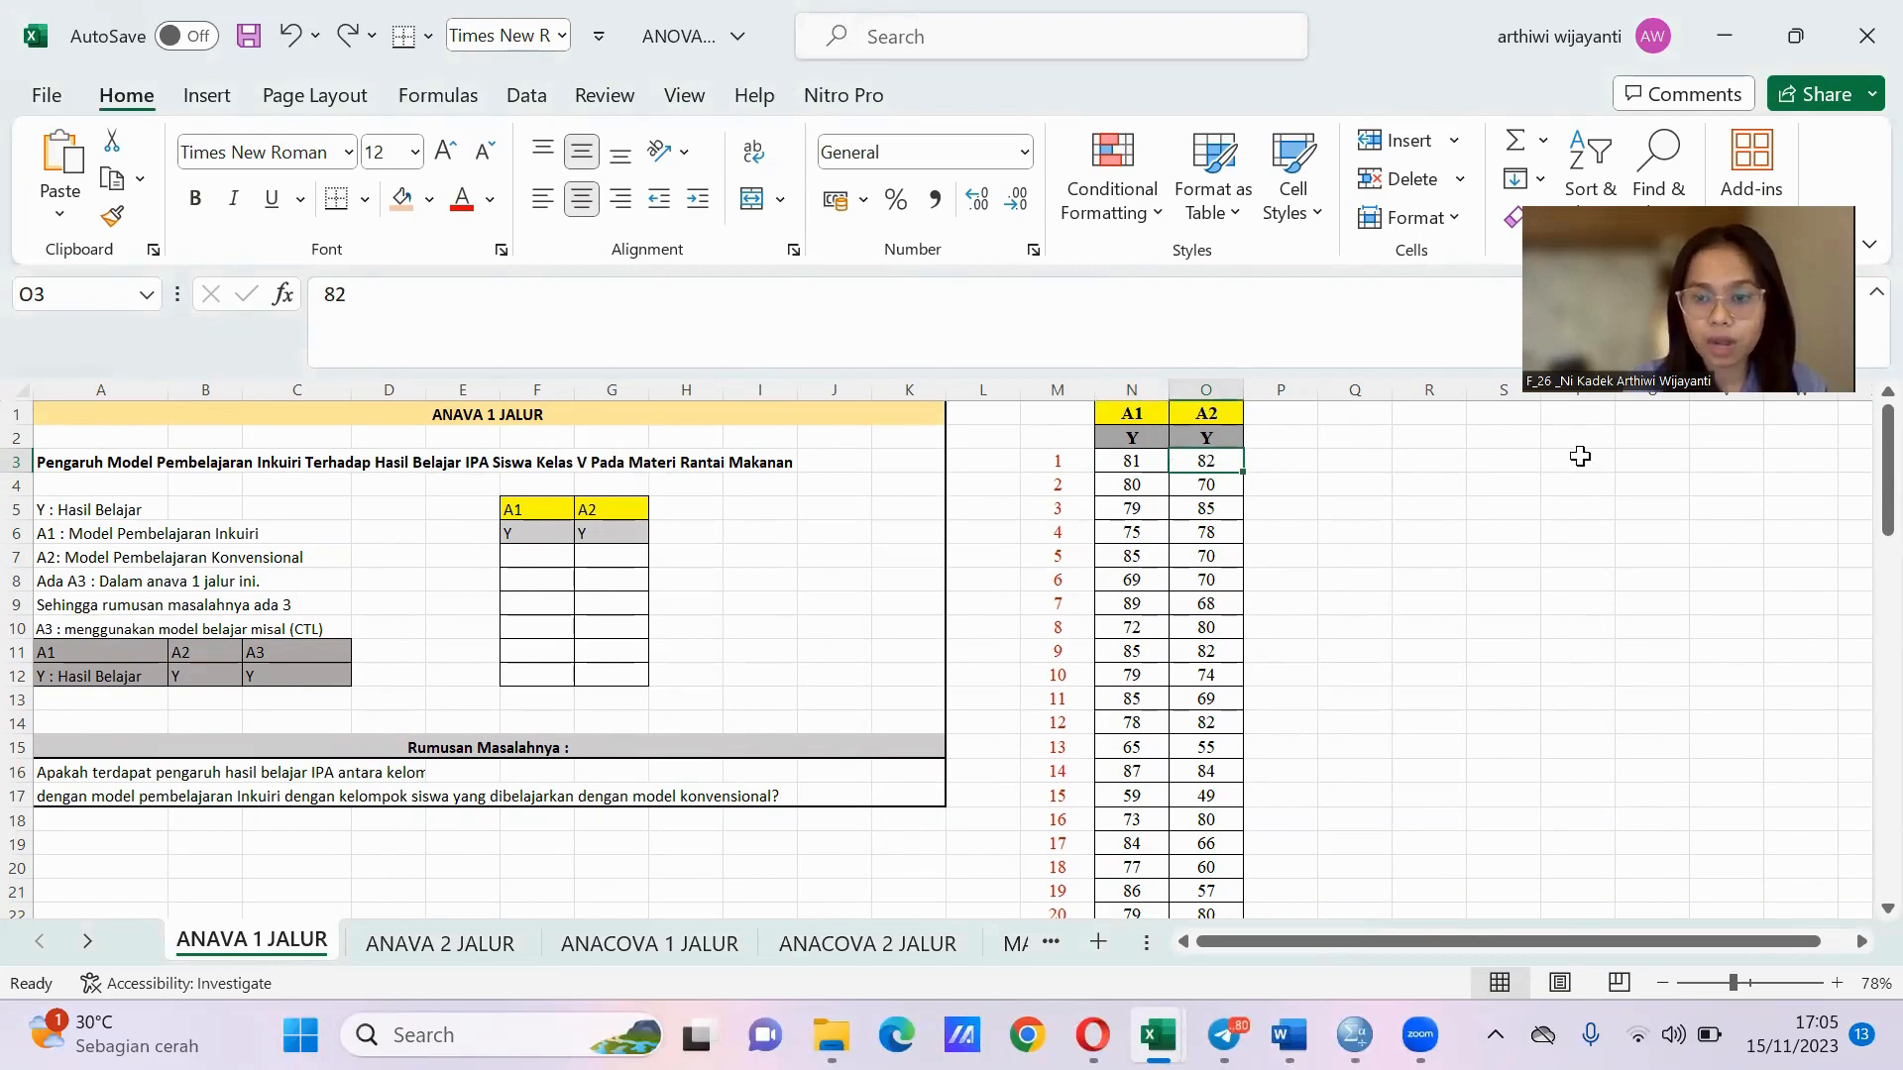
click(1355, 1035)
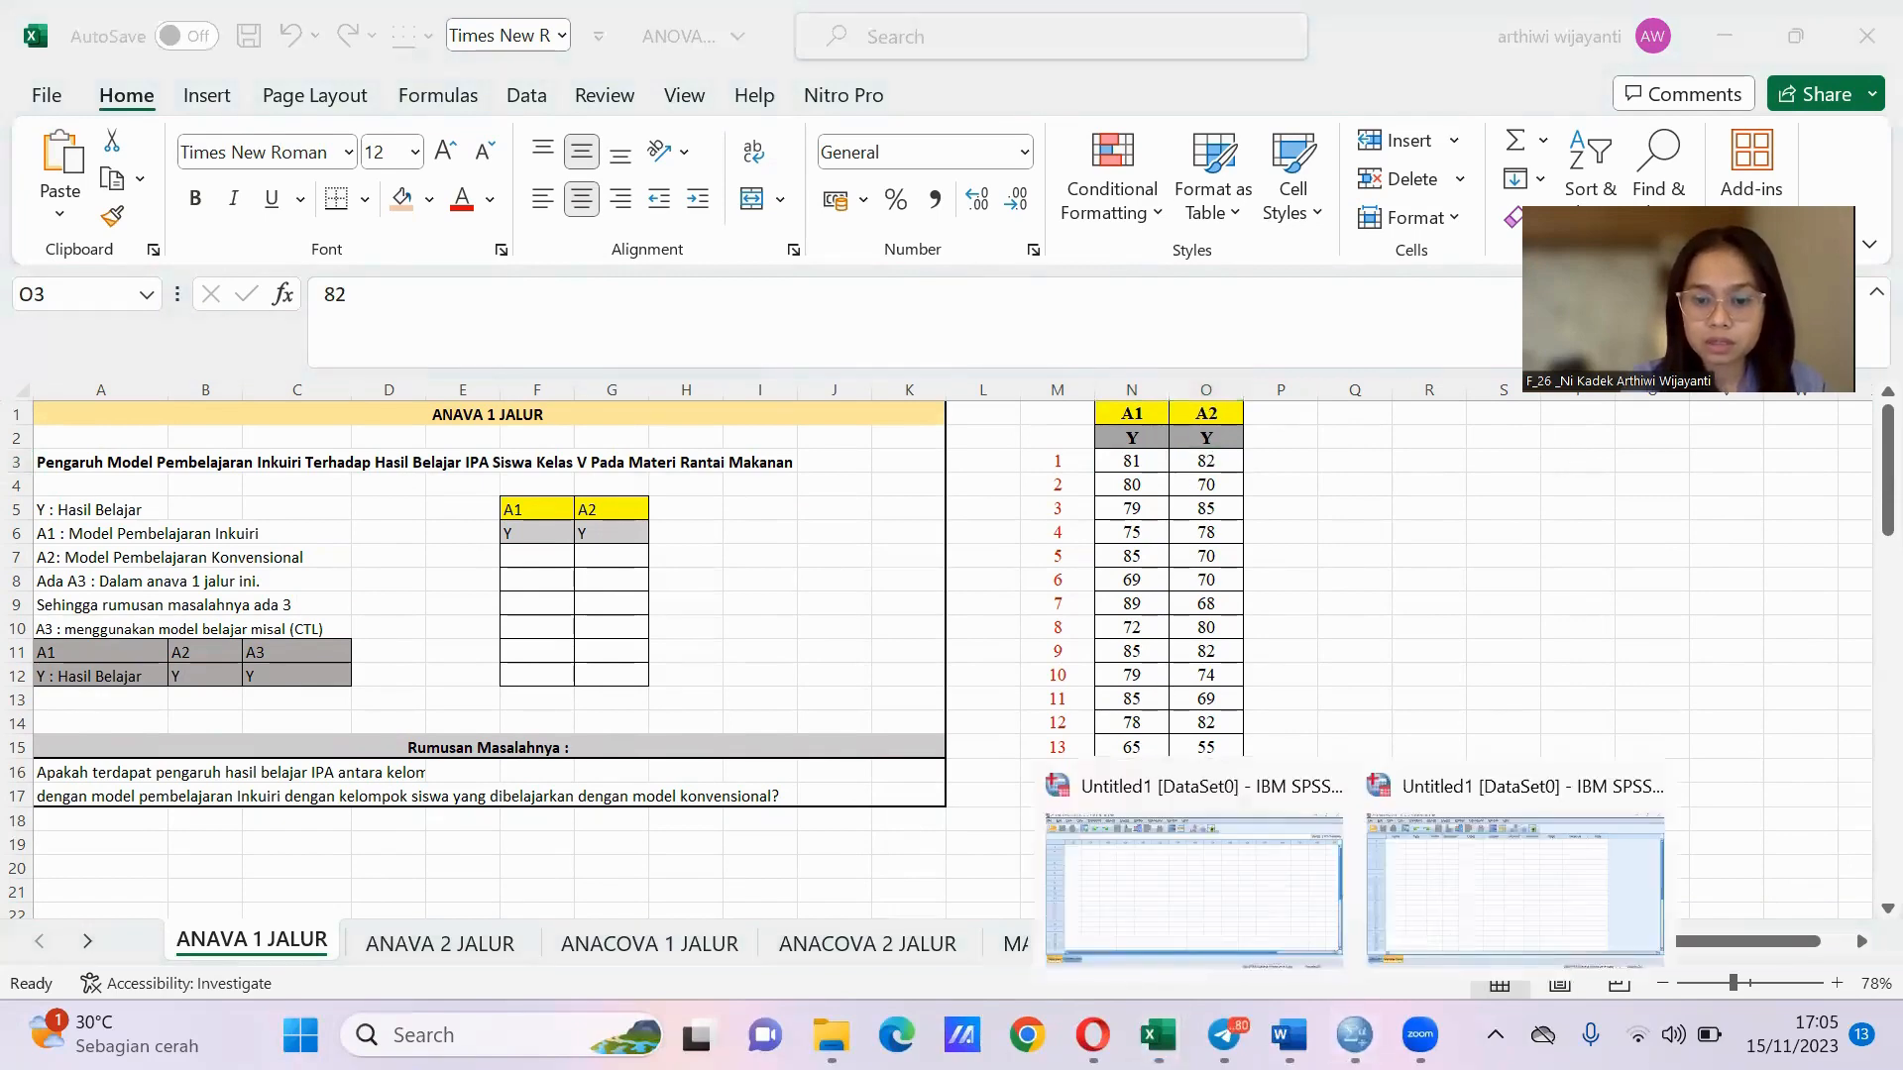
click(1152, 904)
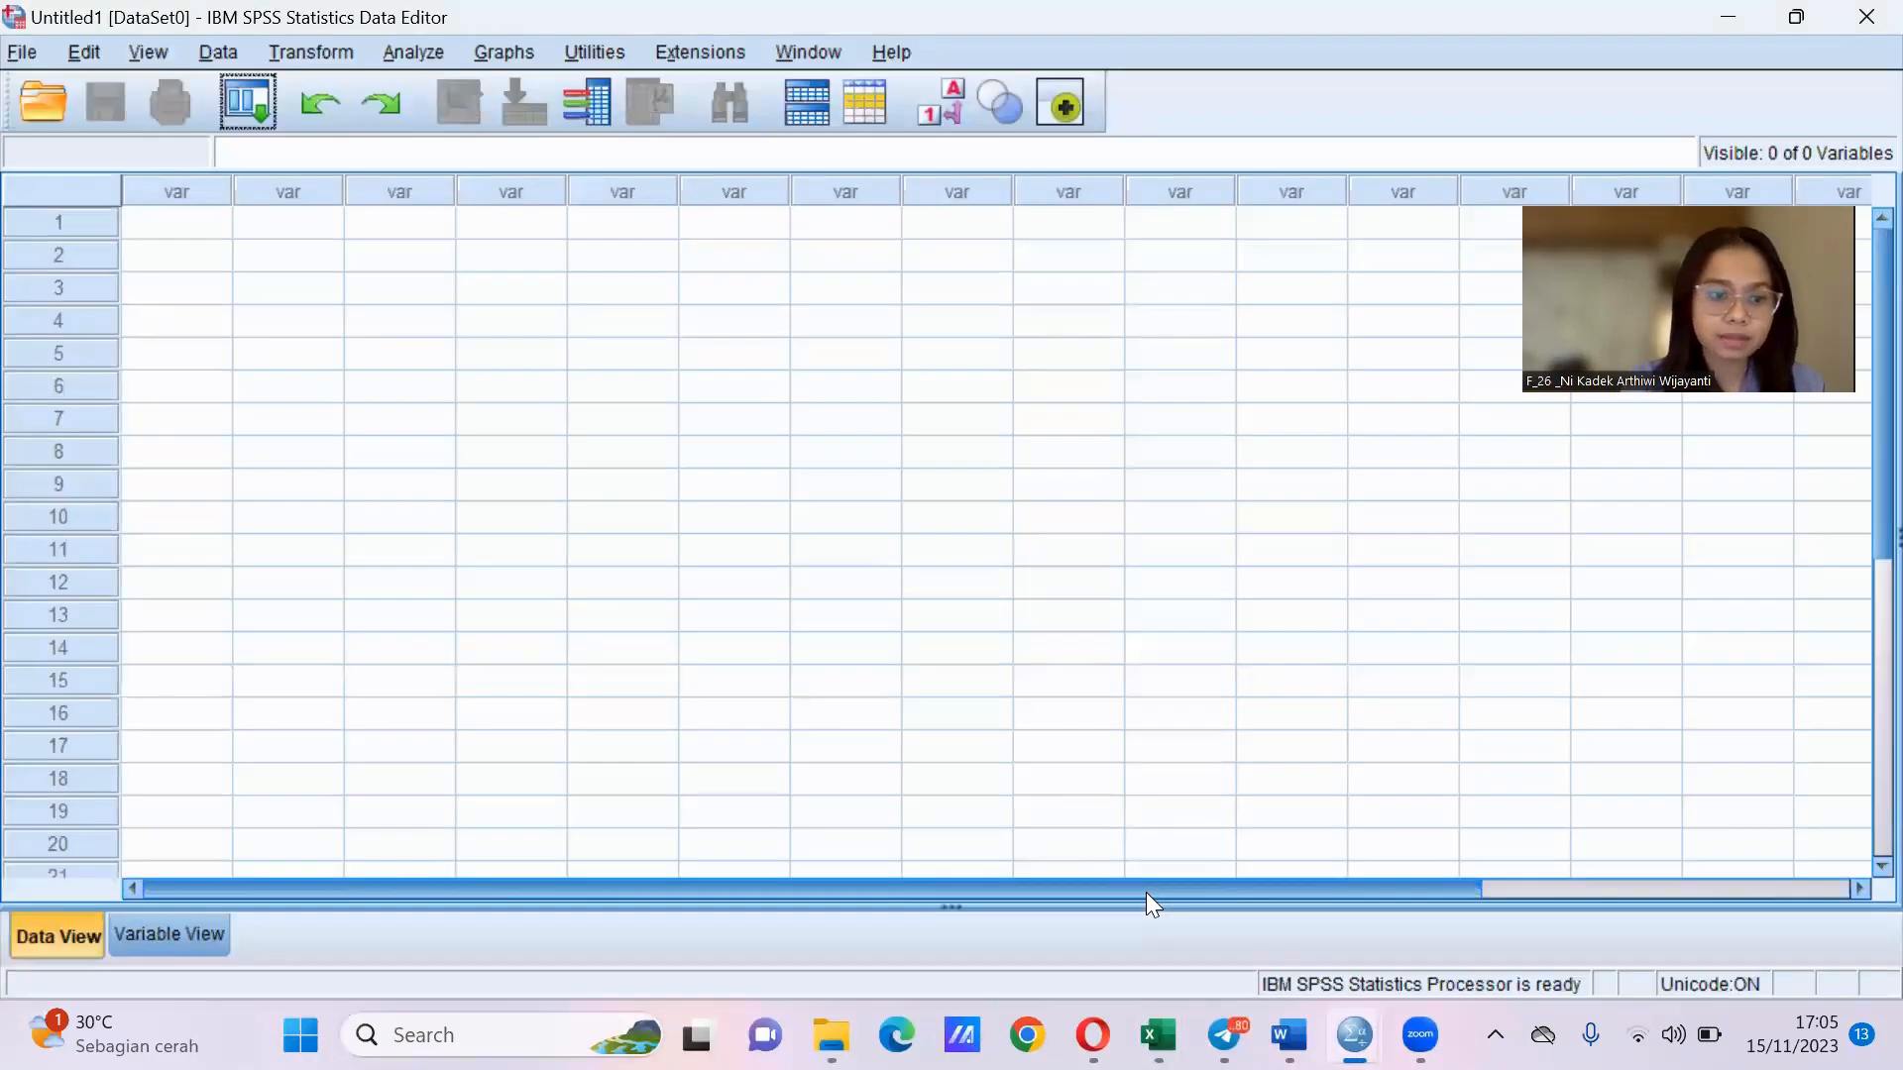
Define the first variable in the variable definitions with the name Hasil_Belajar_IPA.
click(169, 941)
click(179, 184)
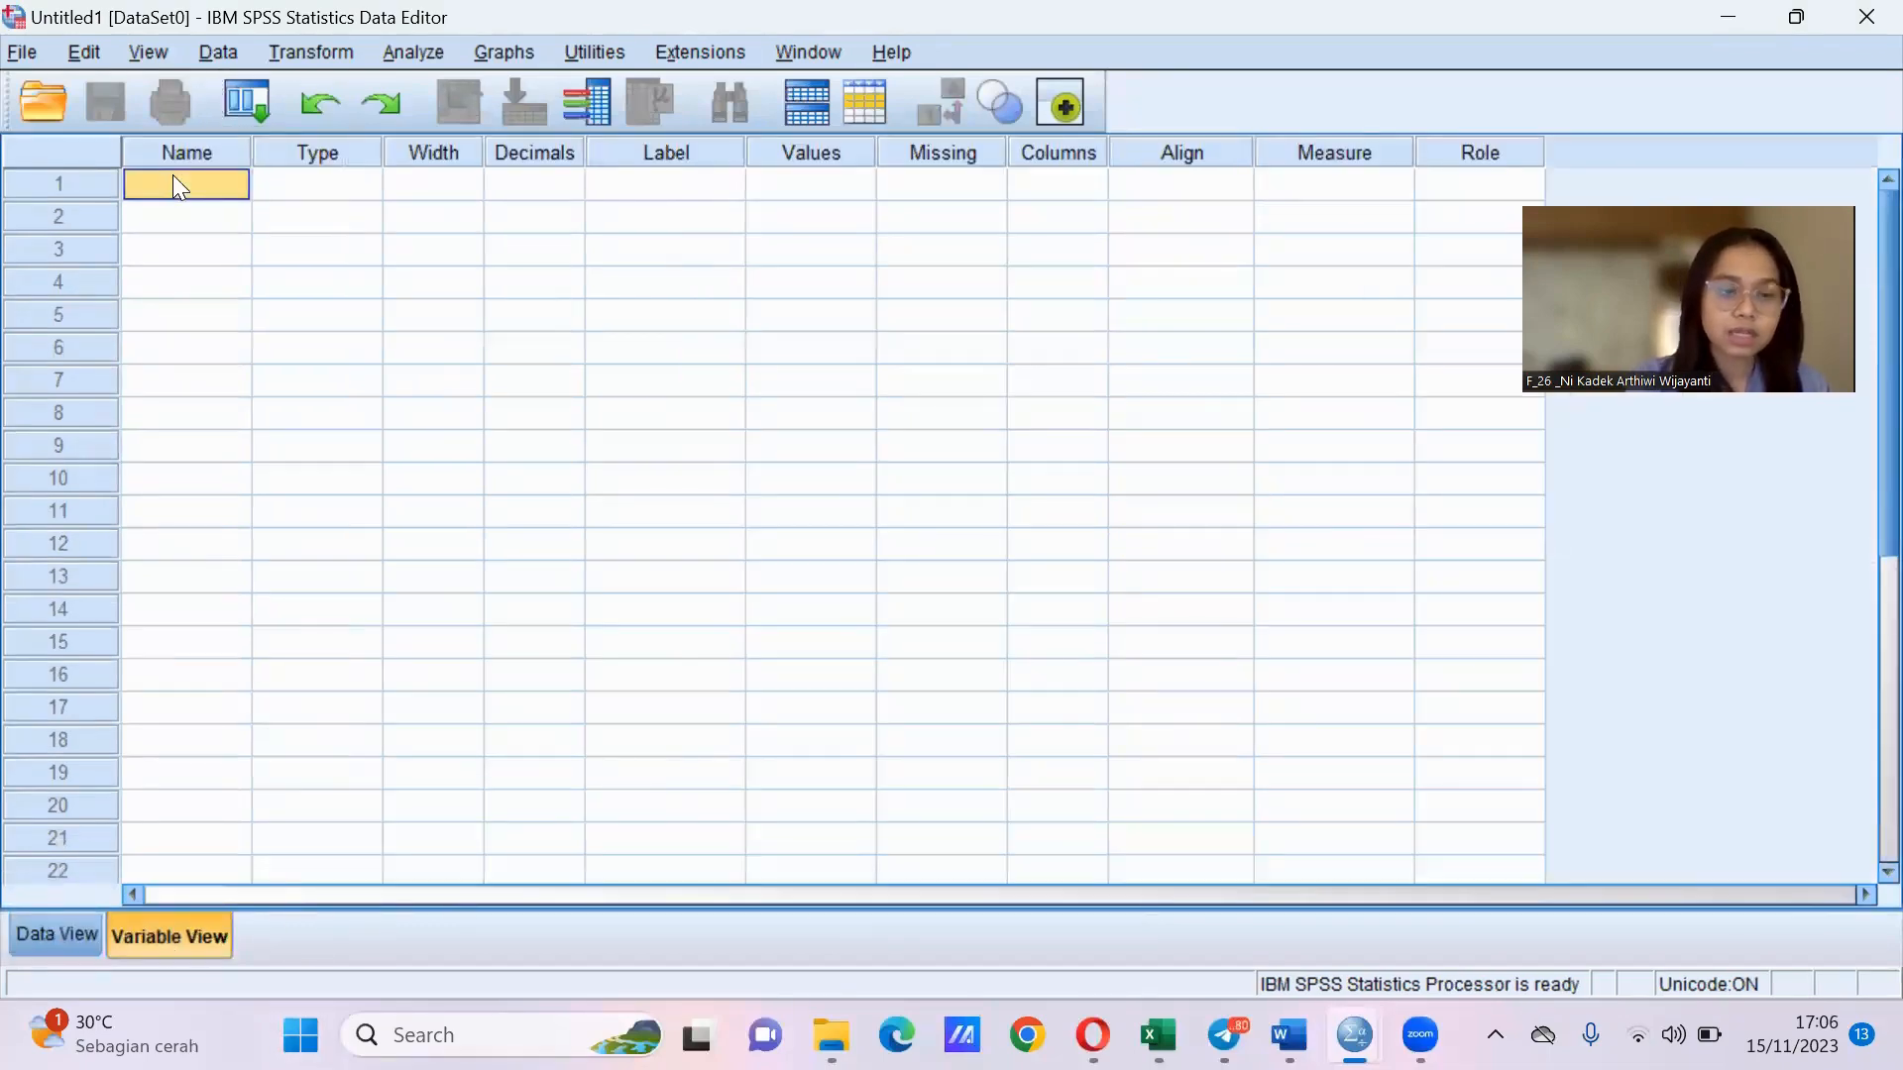
text(Hasil_Be)
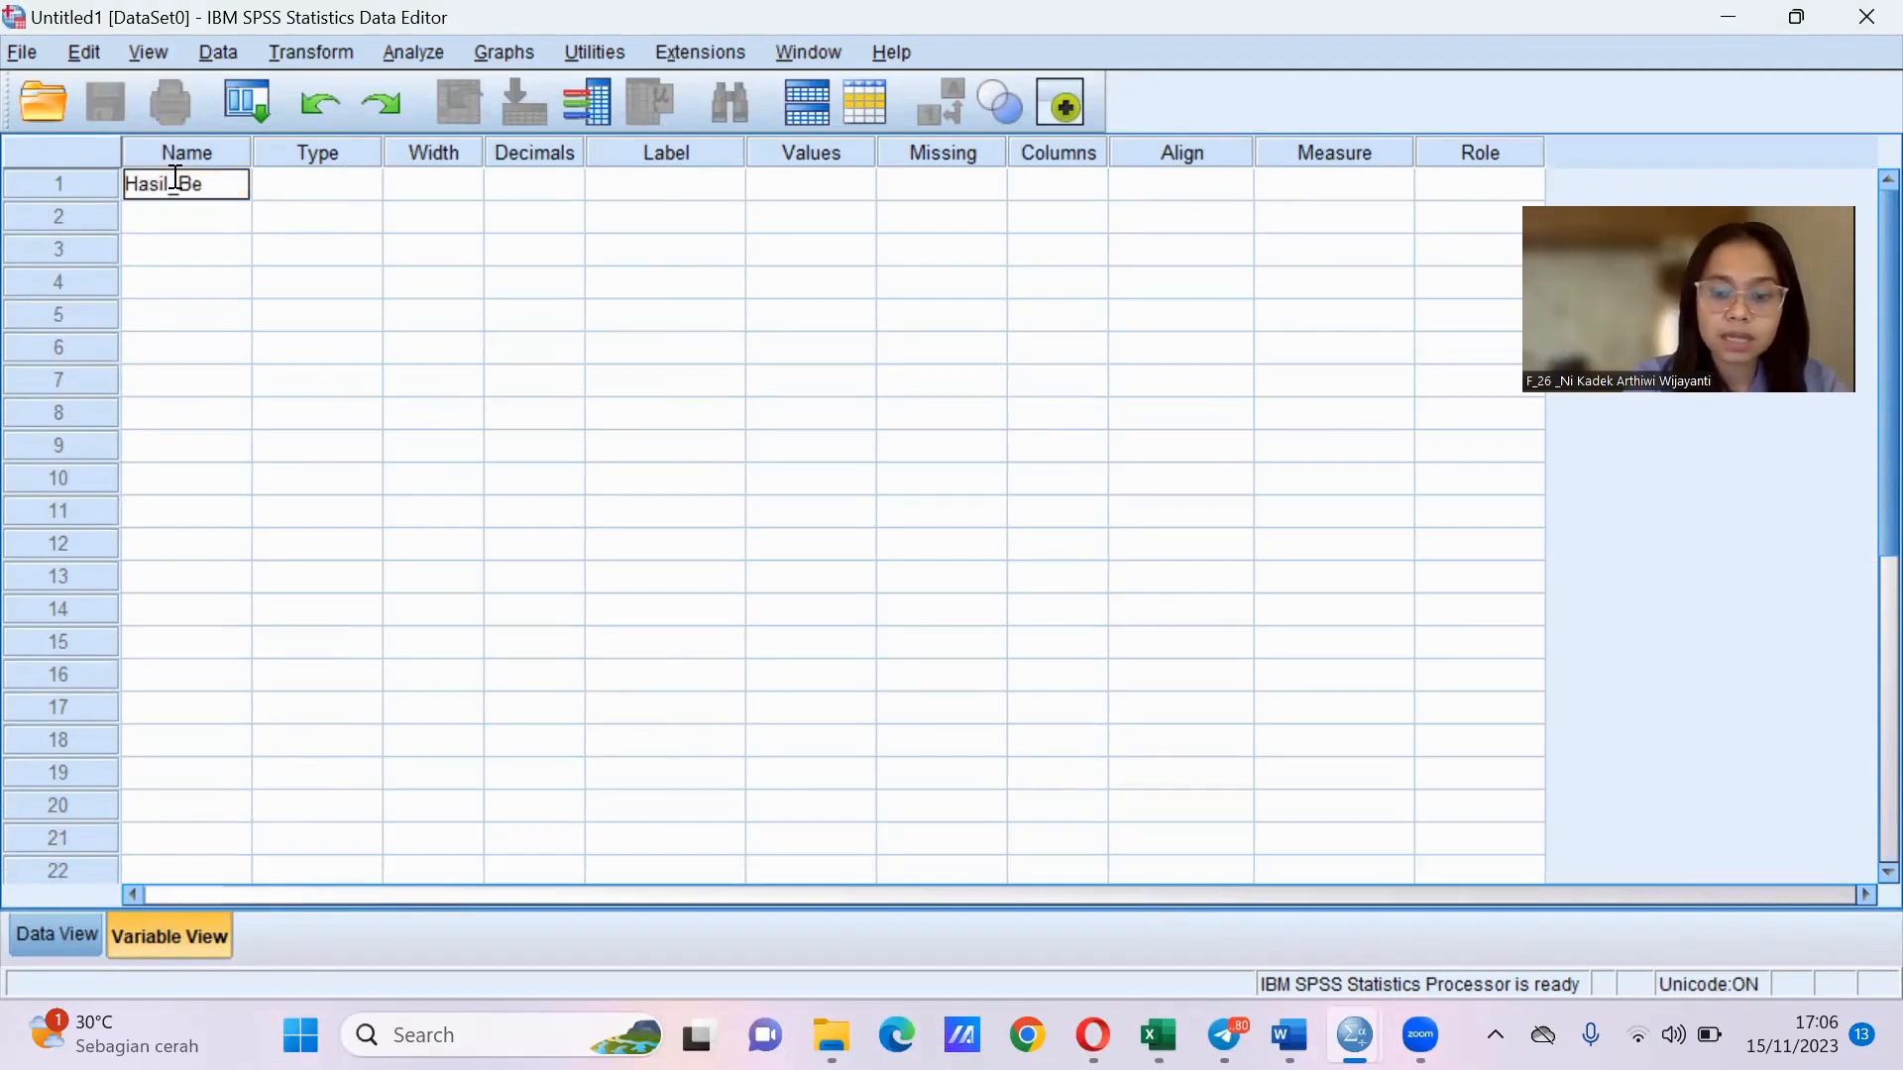
text(lajar_)
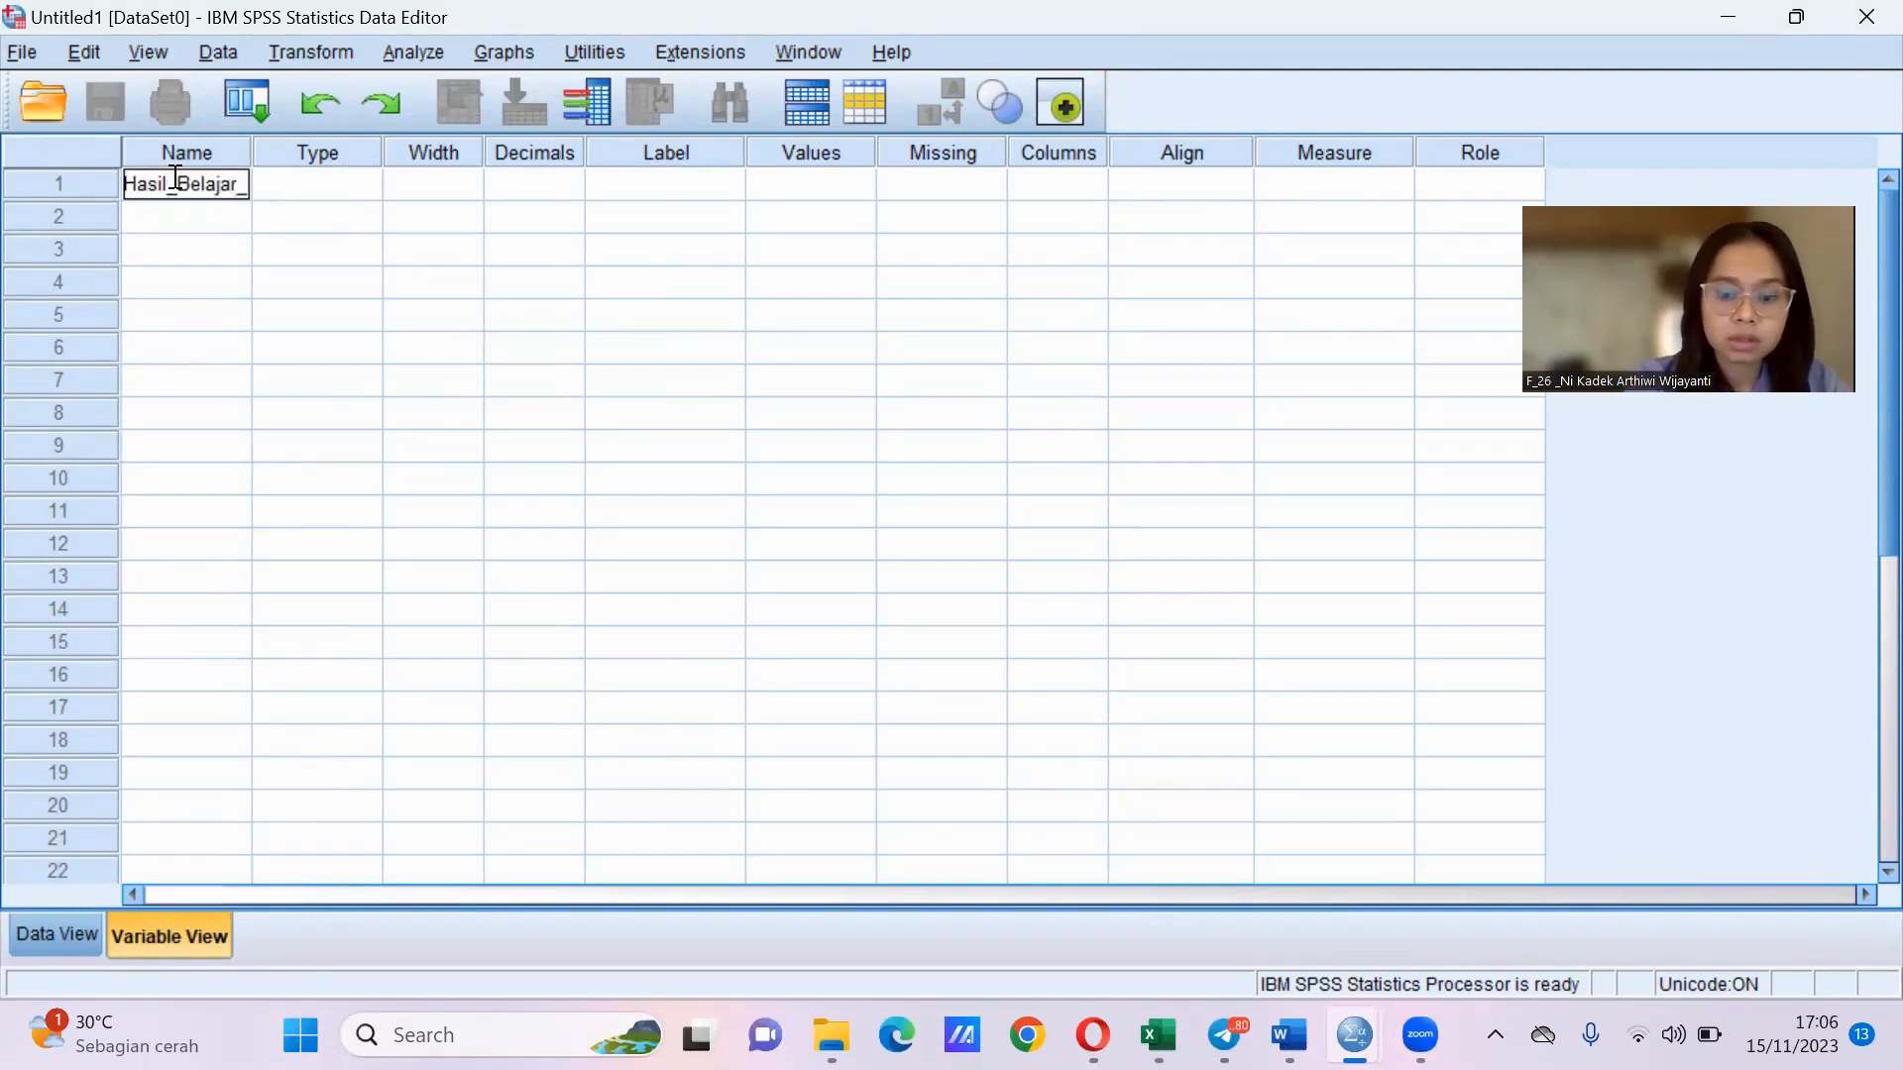
text(IPA)
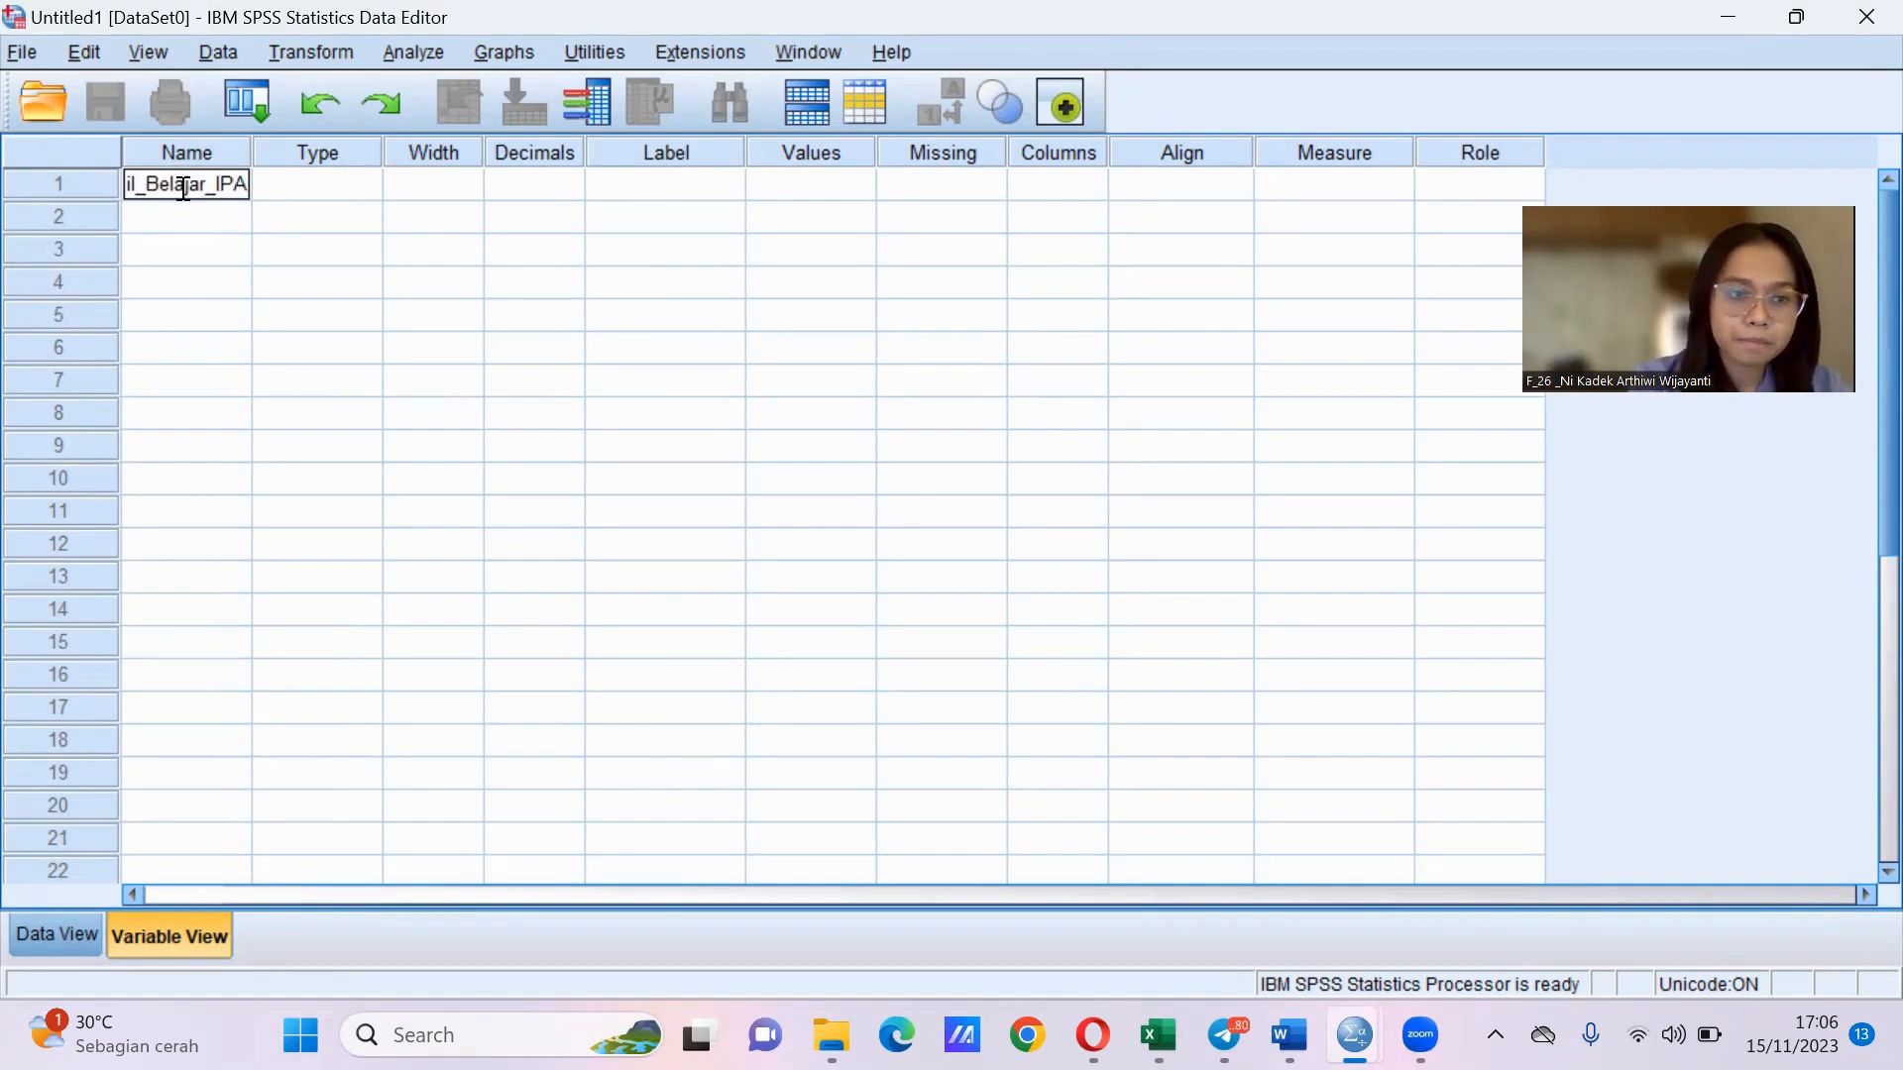
Add a second variable named Model_Pembelajaran below the learning outcome variable.
click(199, 224)
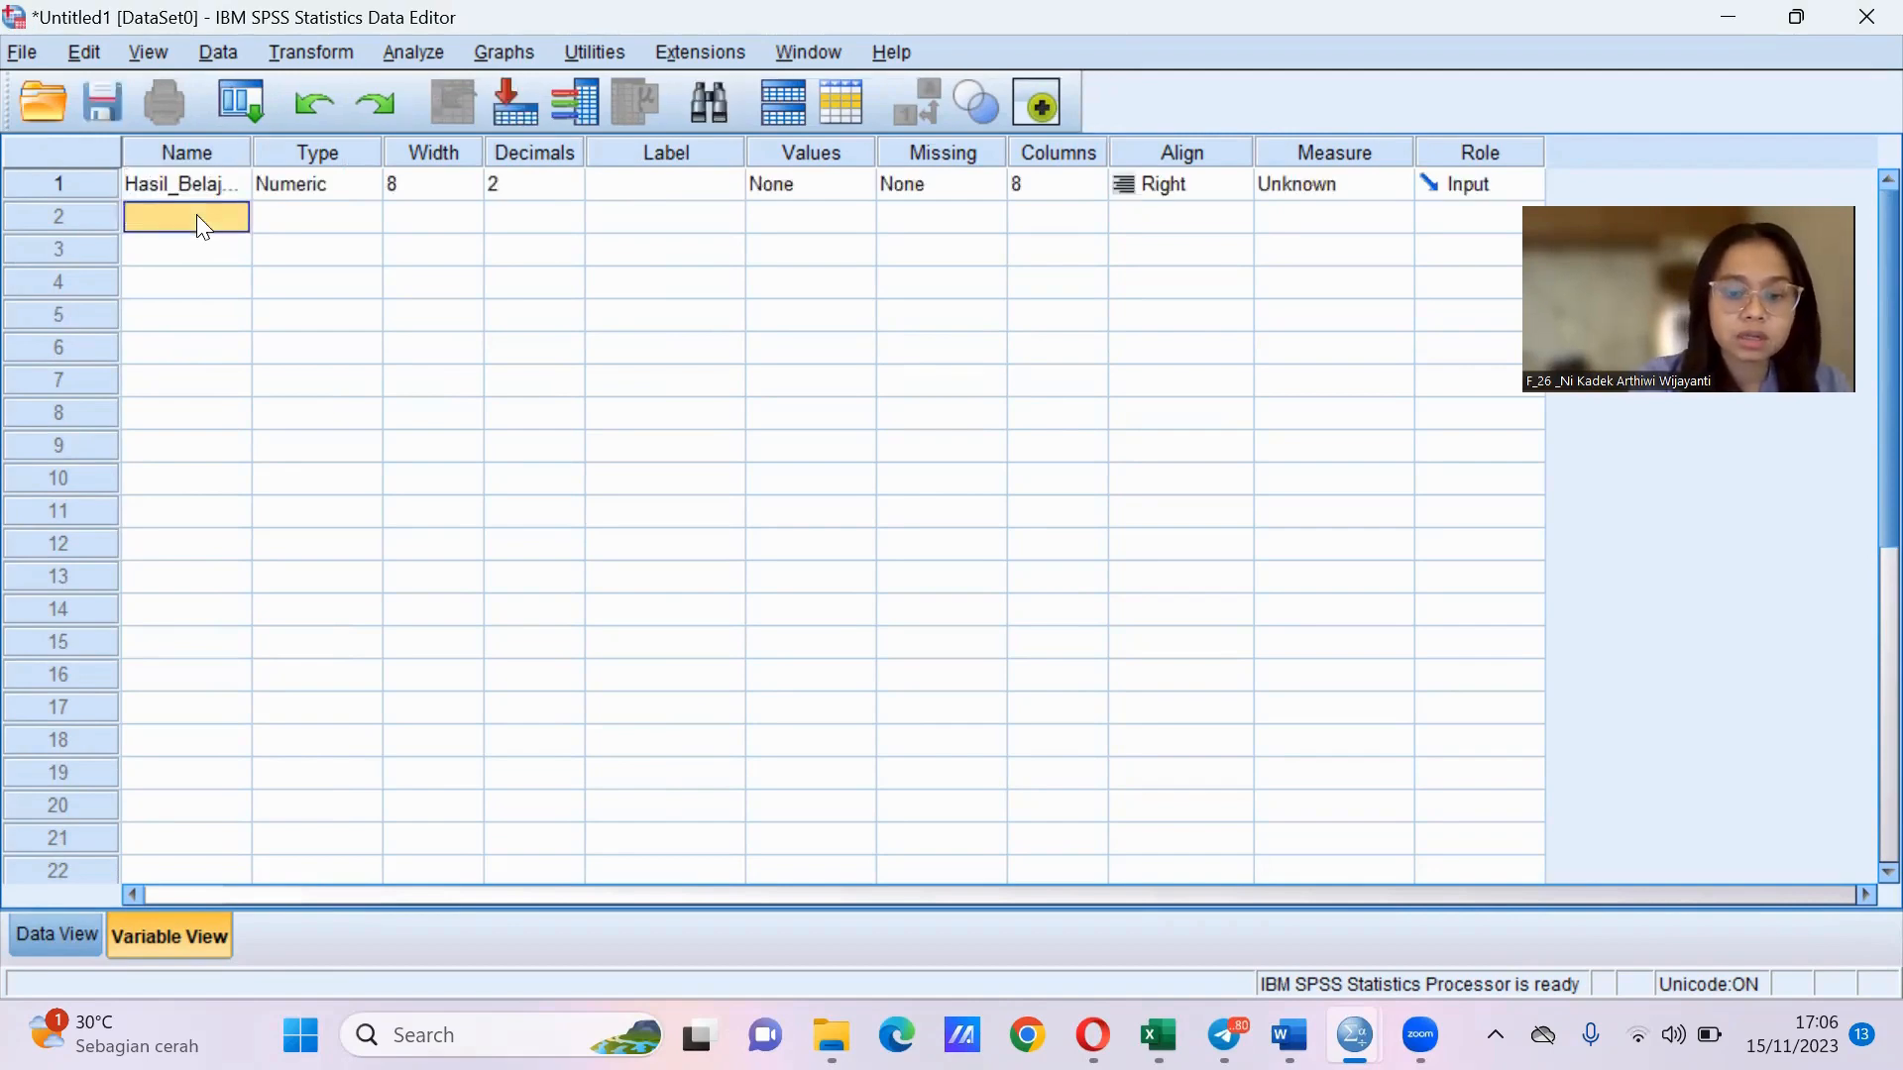
text(Model_Pe)
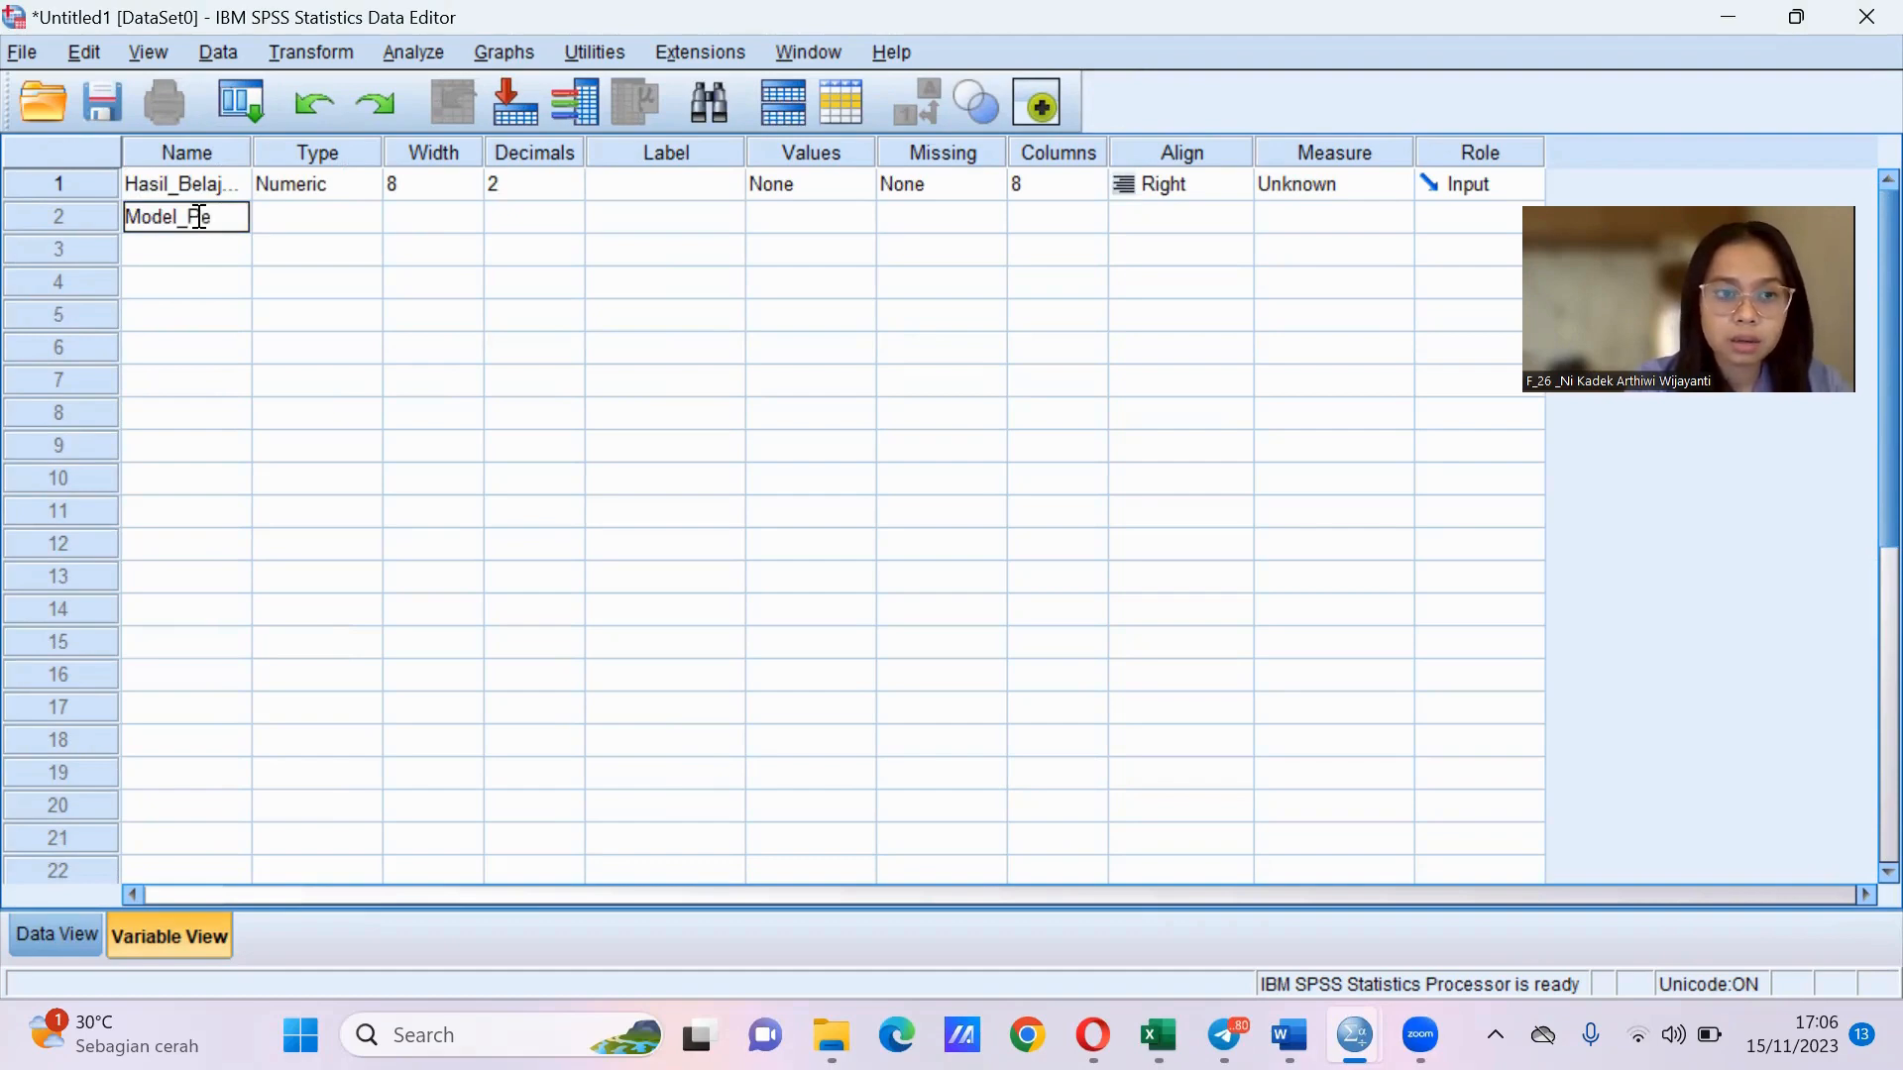
text(mbelajaran)
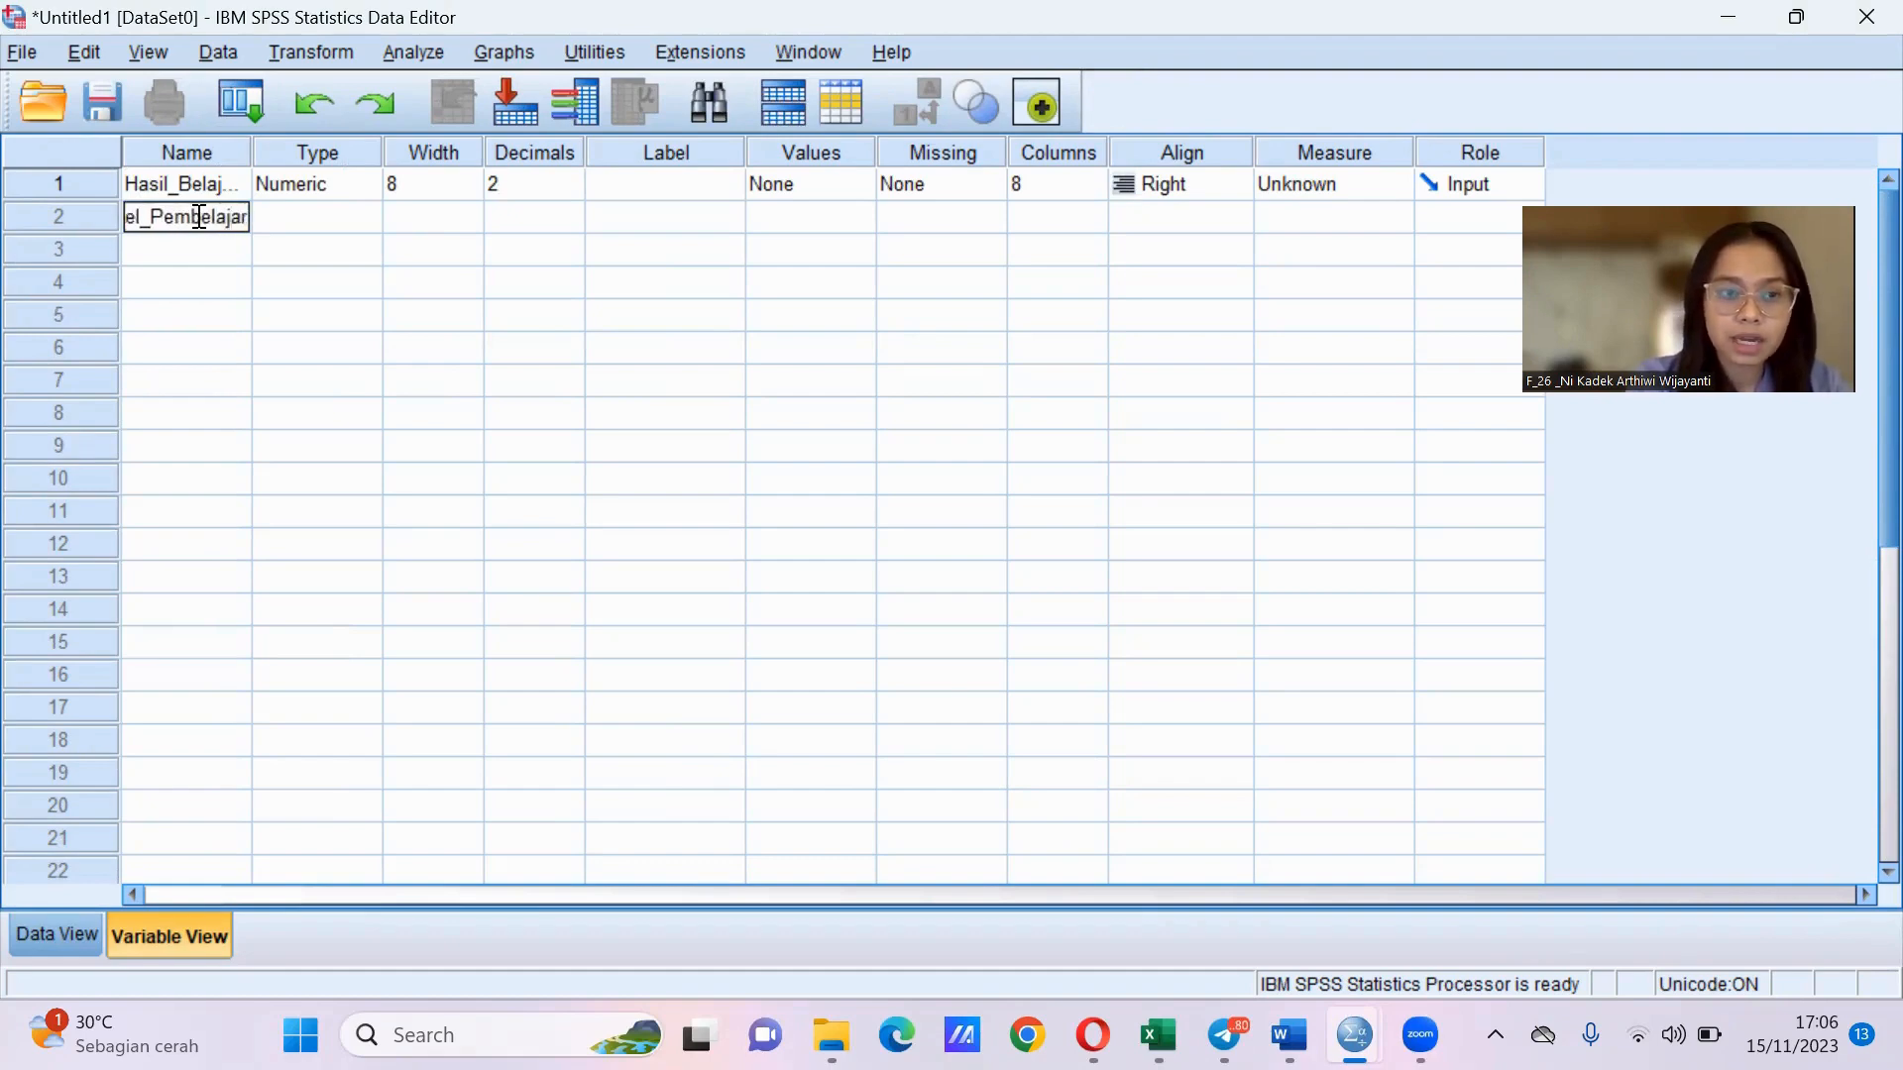
click(515, 272)
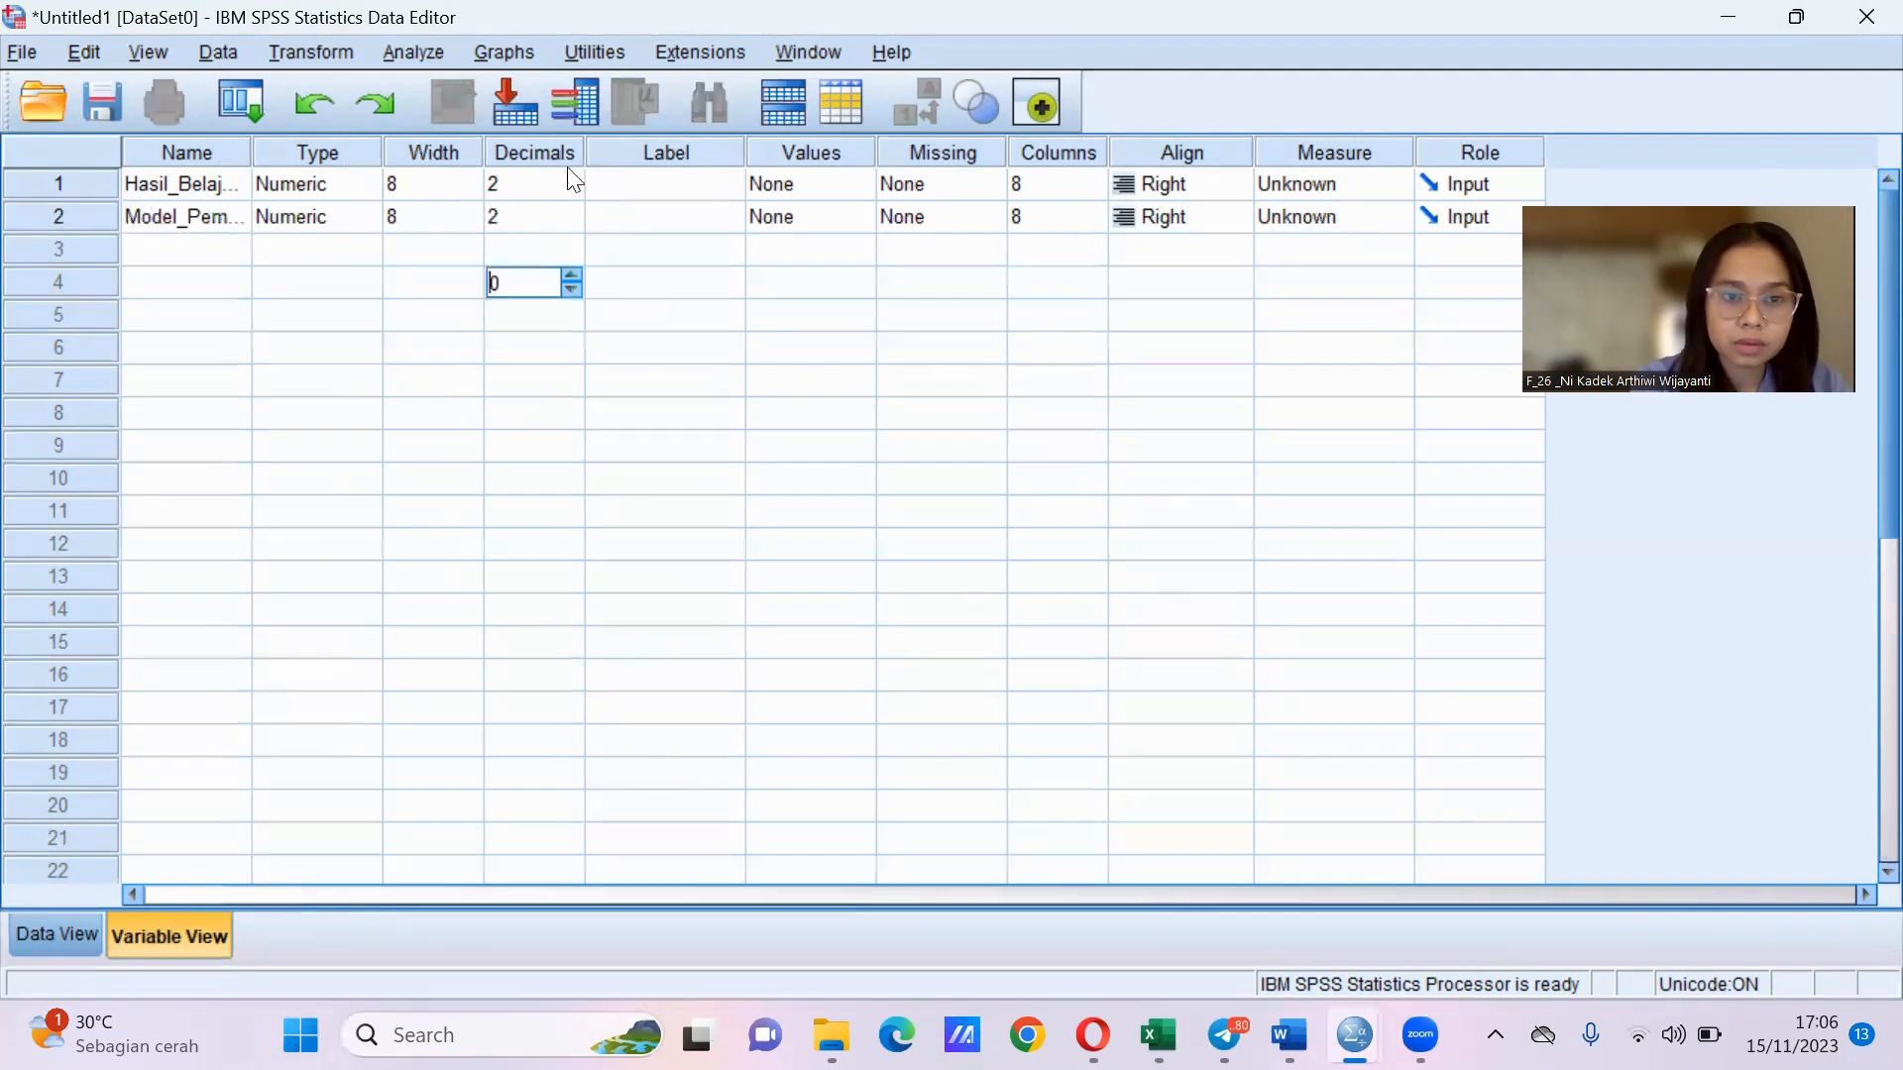
Set the decimals of both the learning outcome and the learning model variables to 0.
click(546, 217)
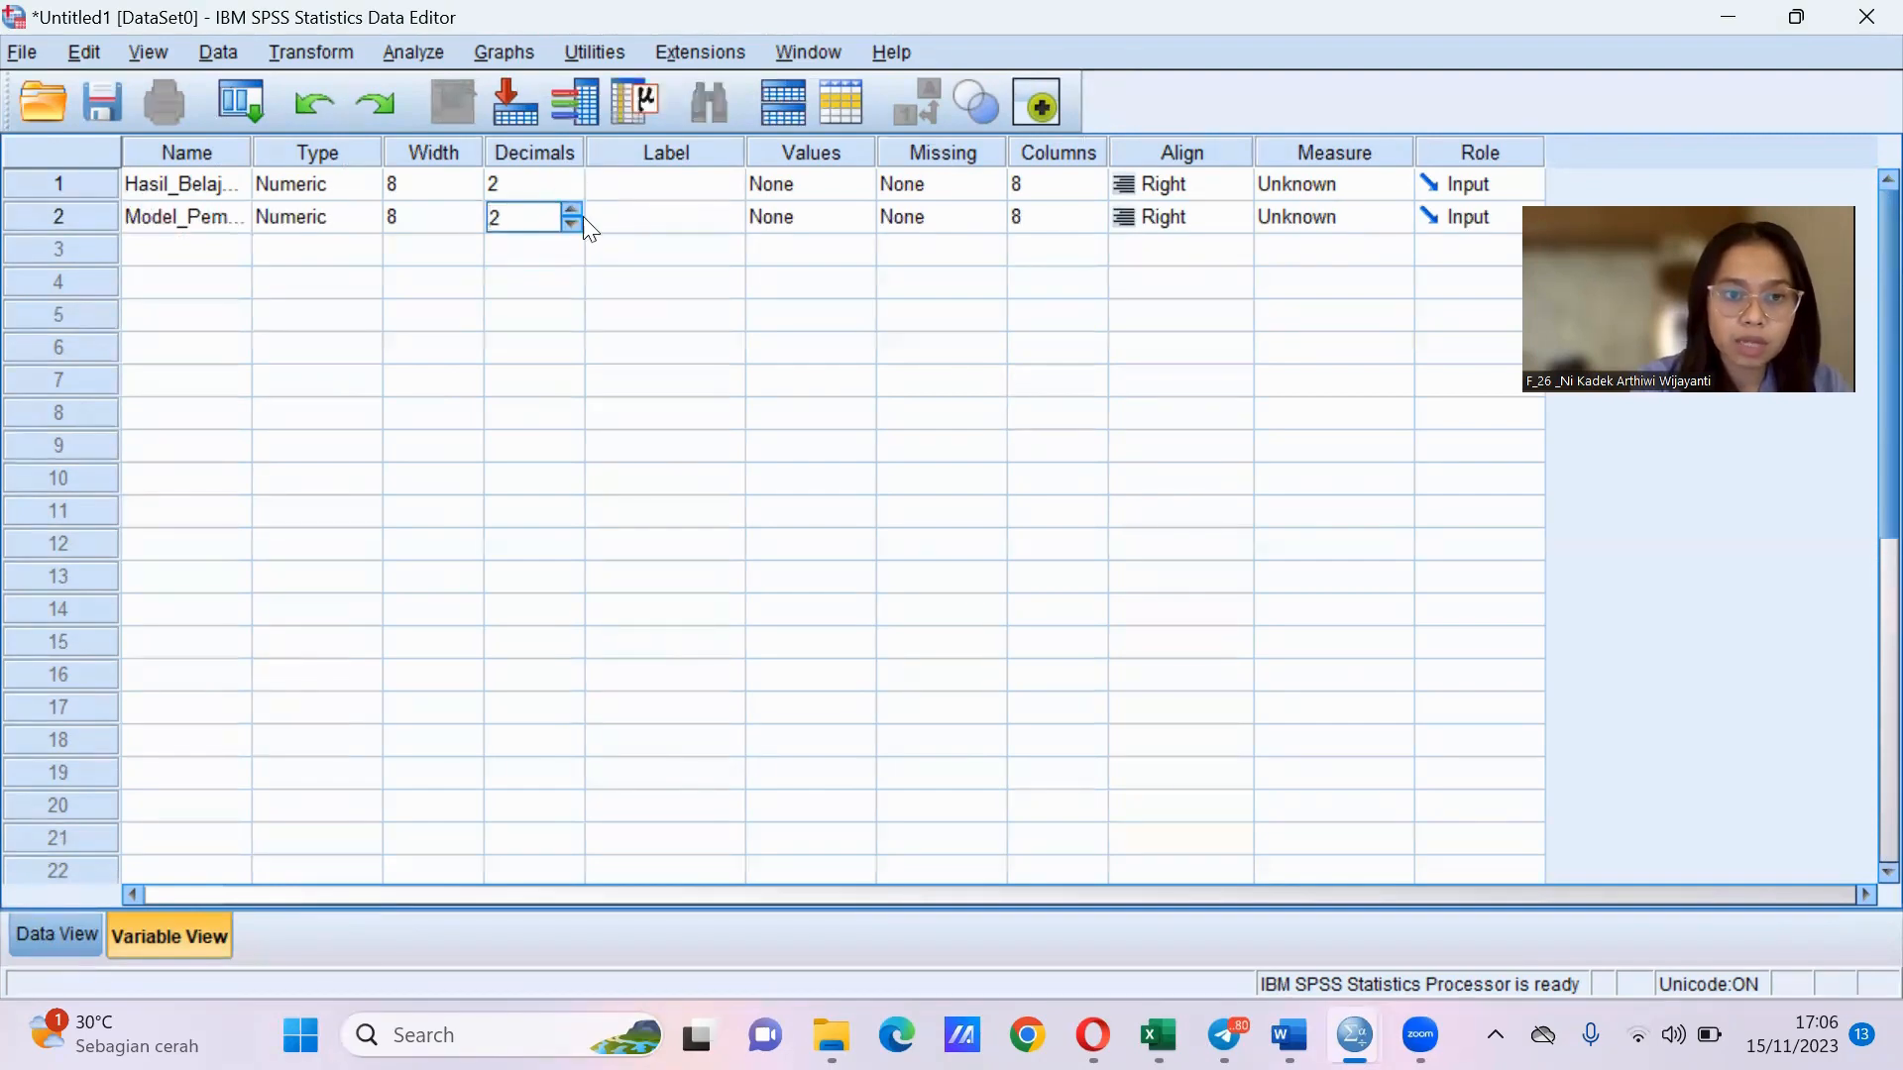
click(563, 186)
click(571, 191)
click(571, 191)
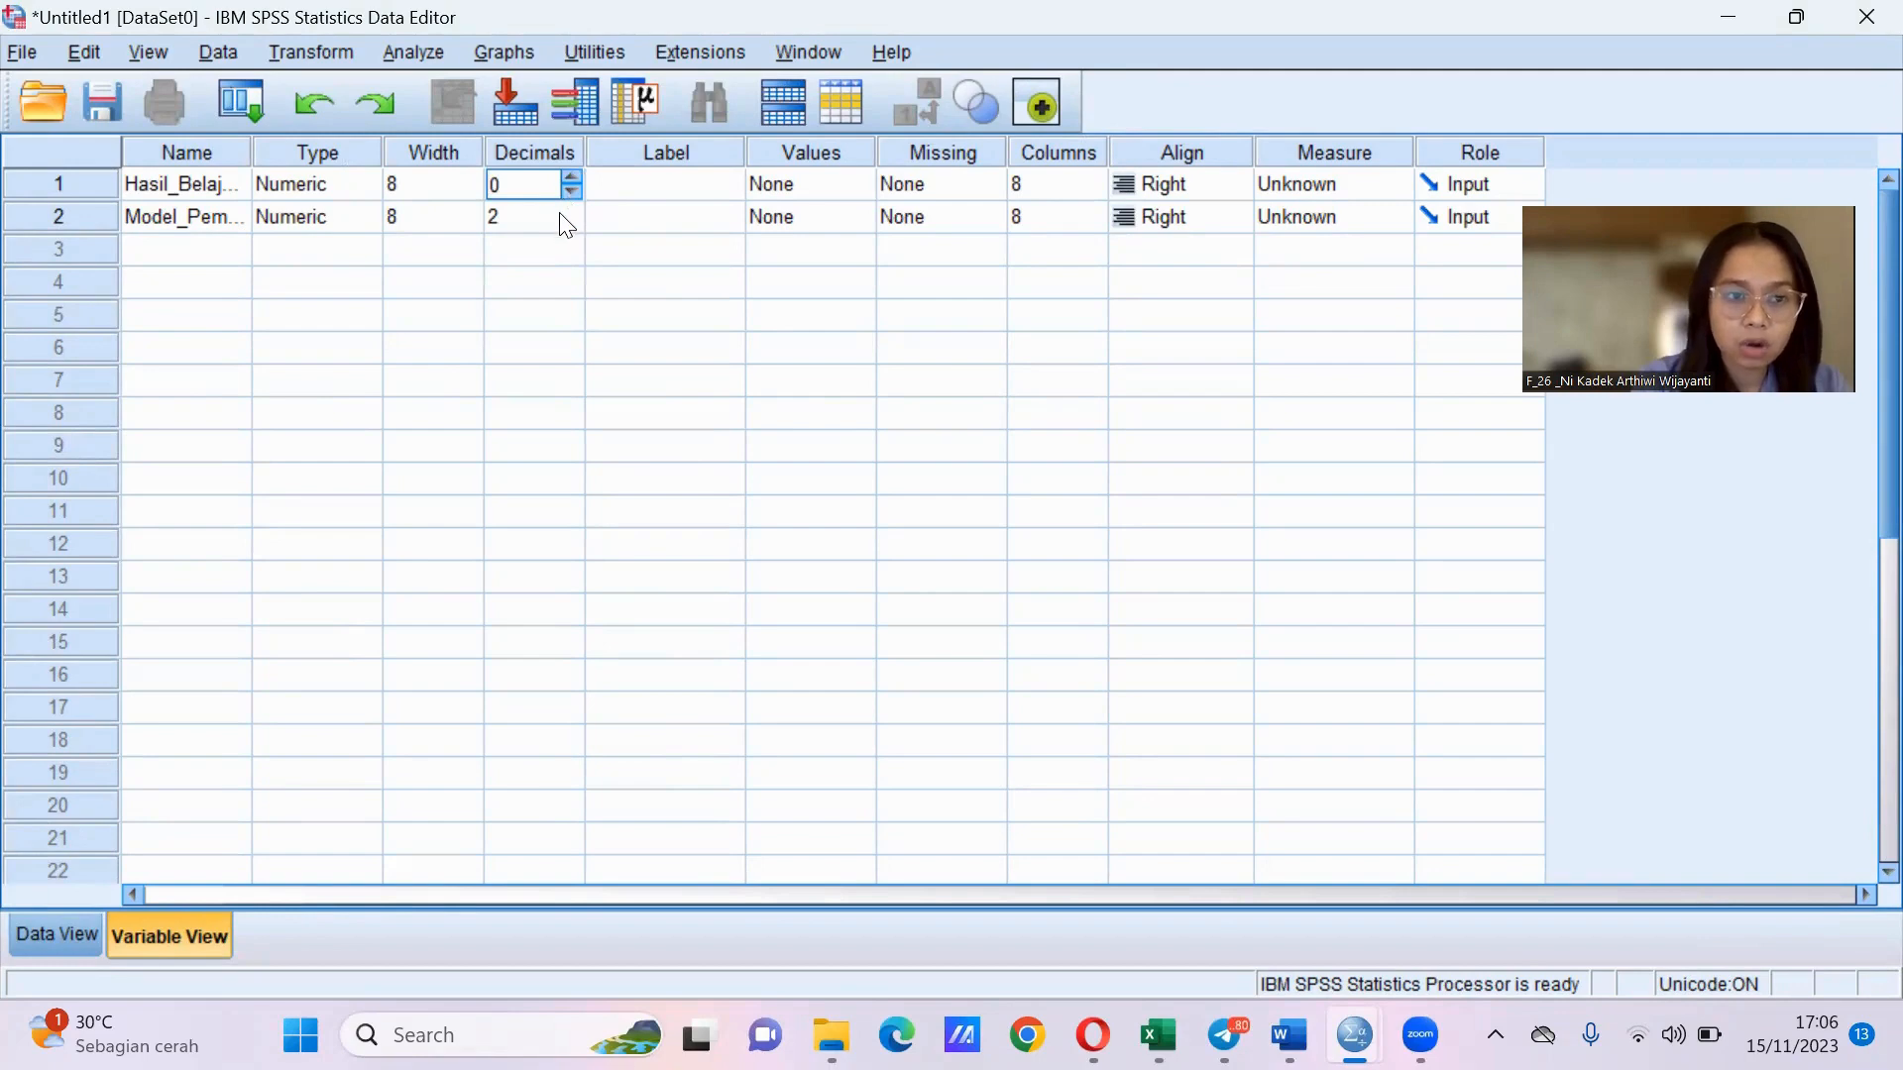
click(562, 214)
click(570, 224)
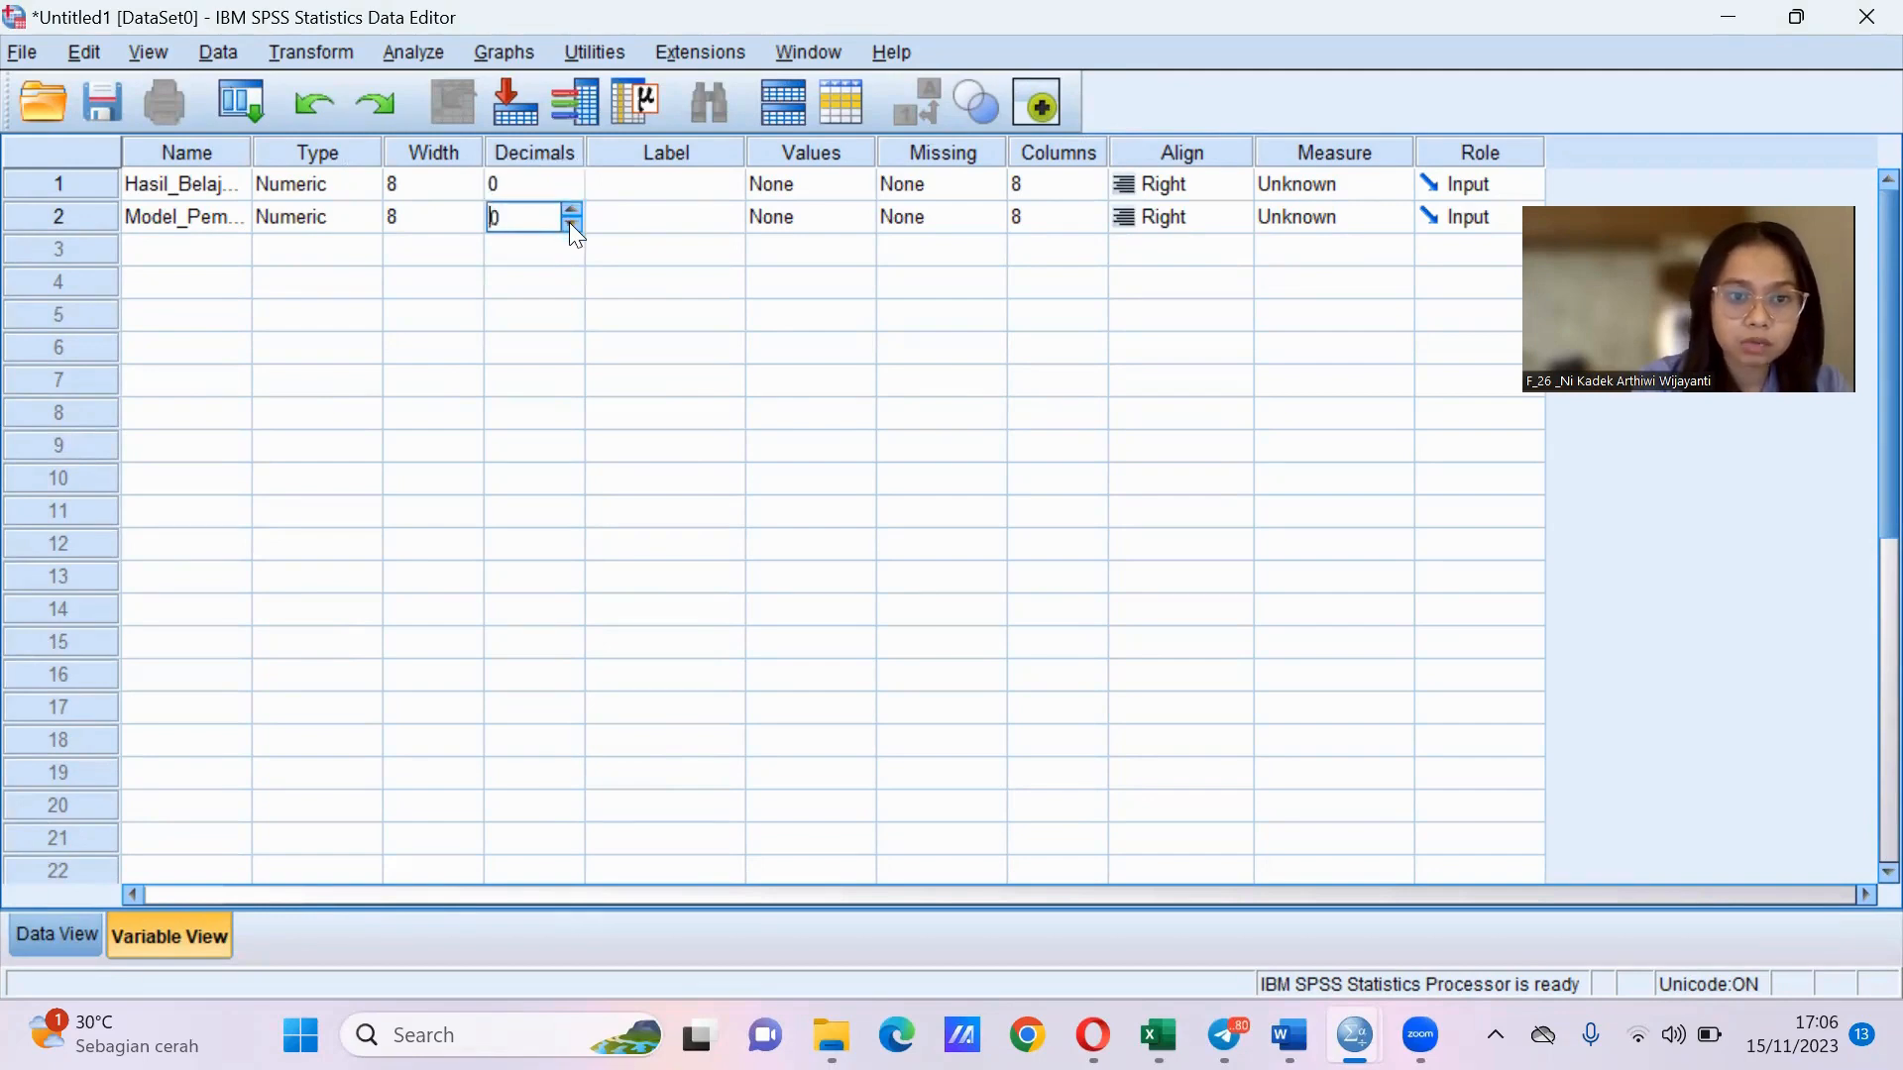
Add a value label to the learning model variable that assigns 1 to "Model Pembelajaran Inkuiri".
click(829, 183)
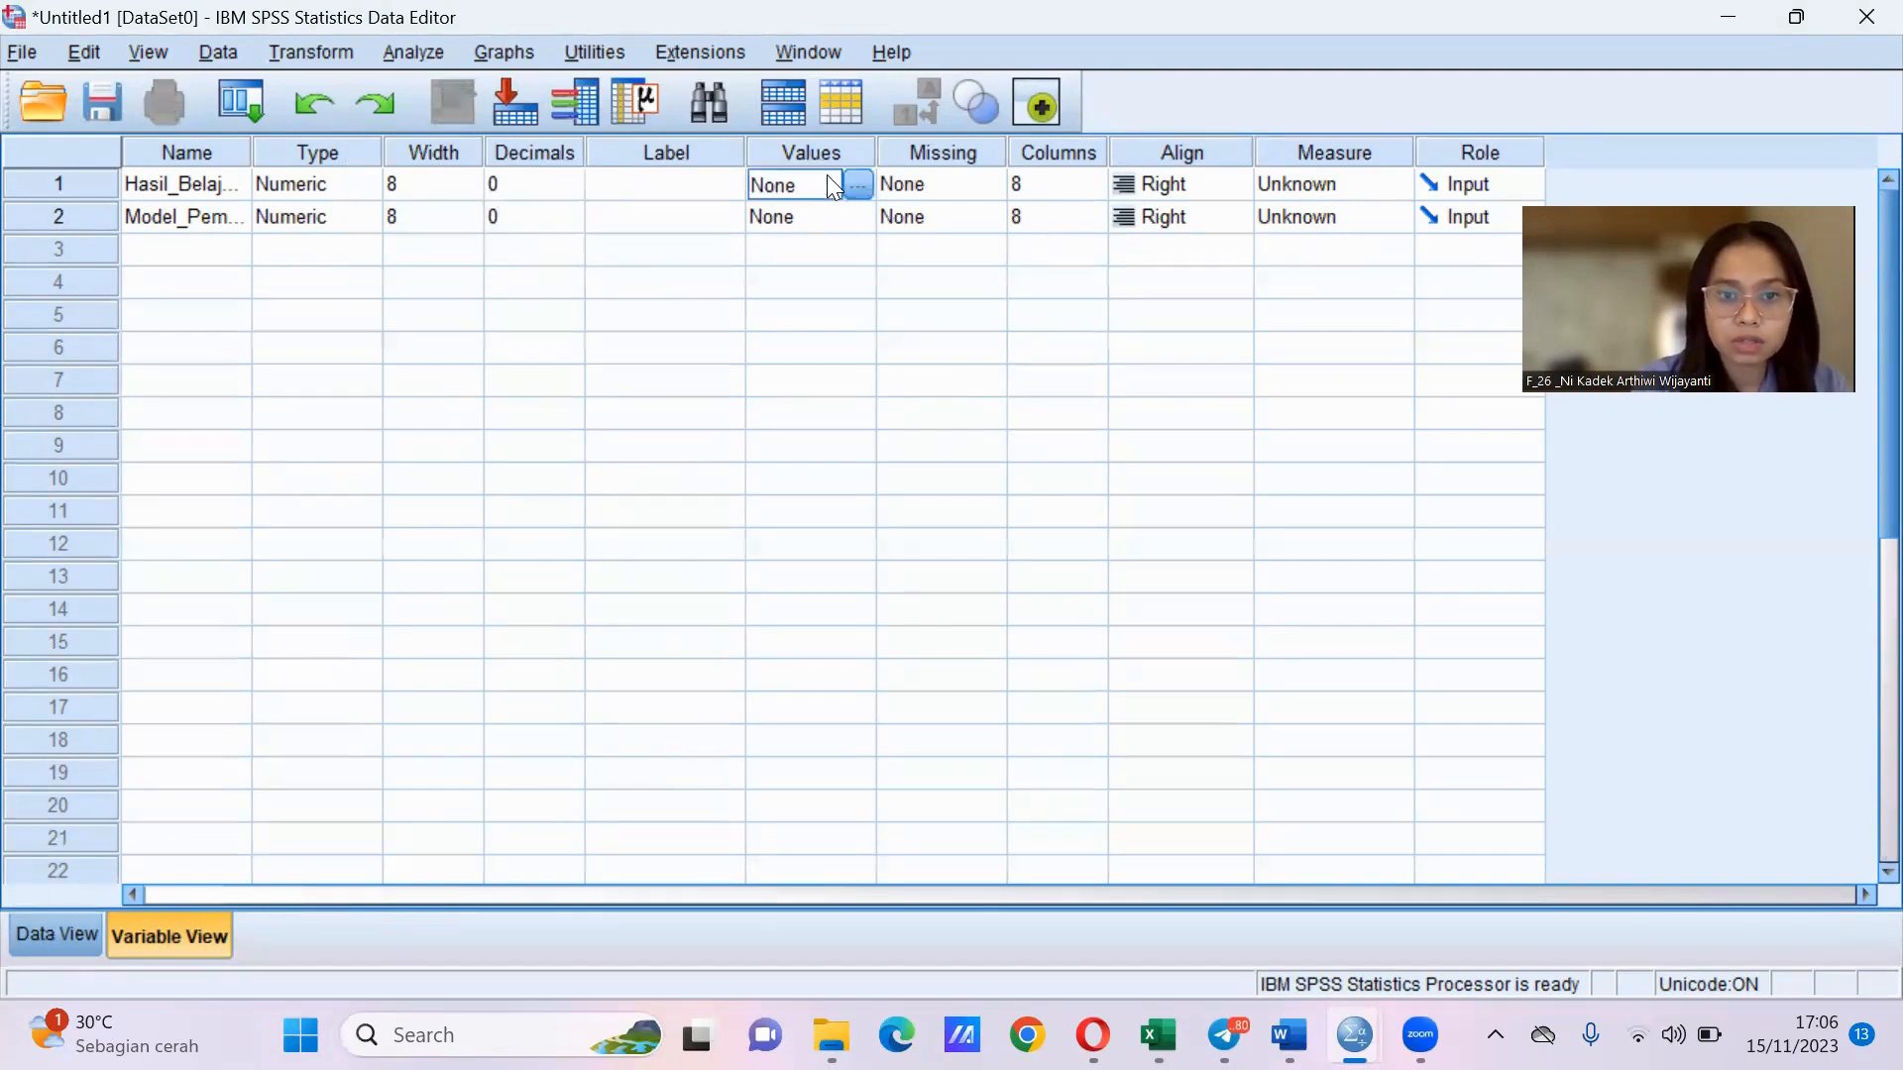
click(836, 216)
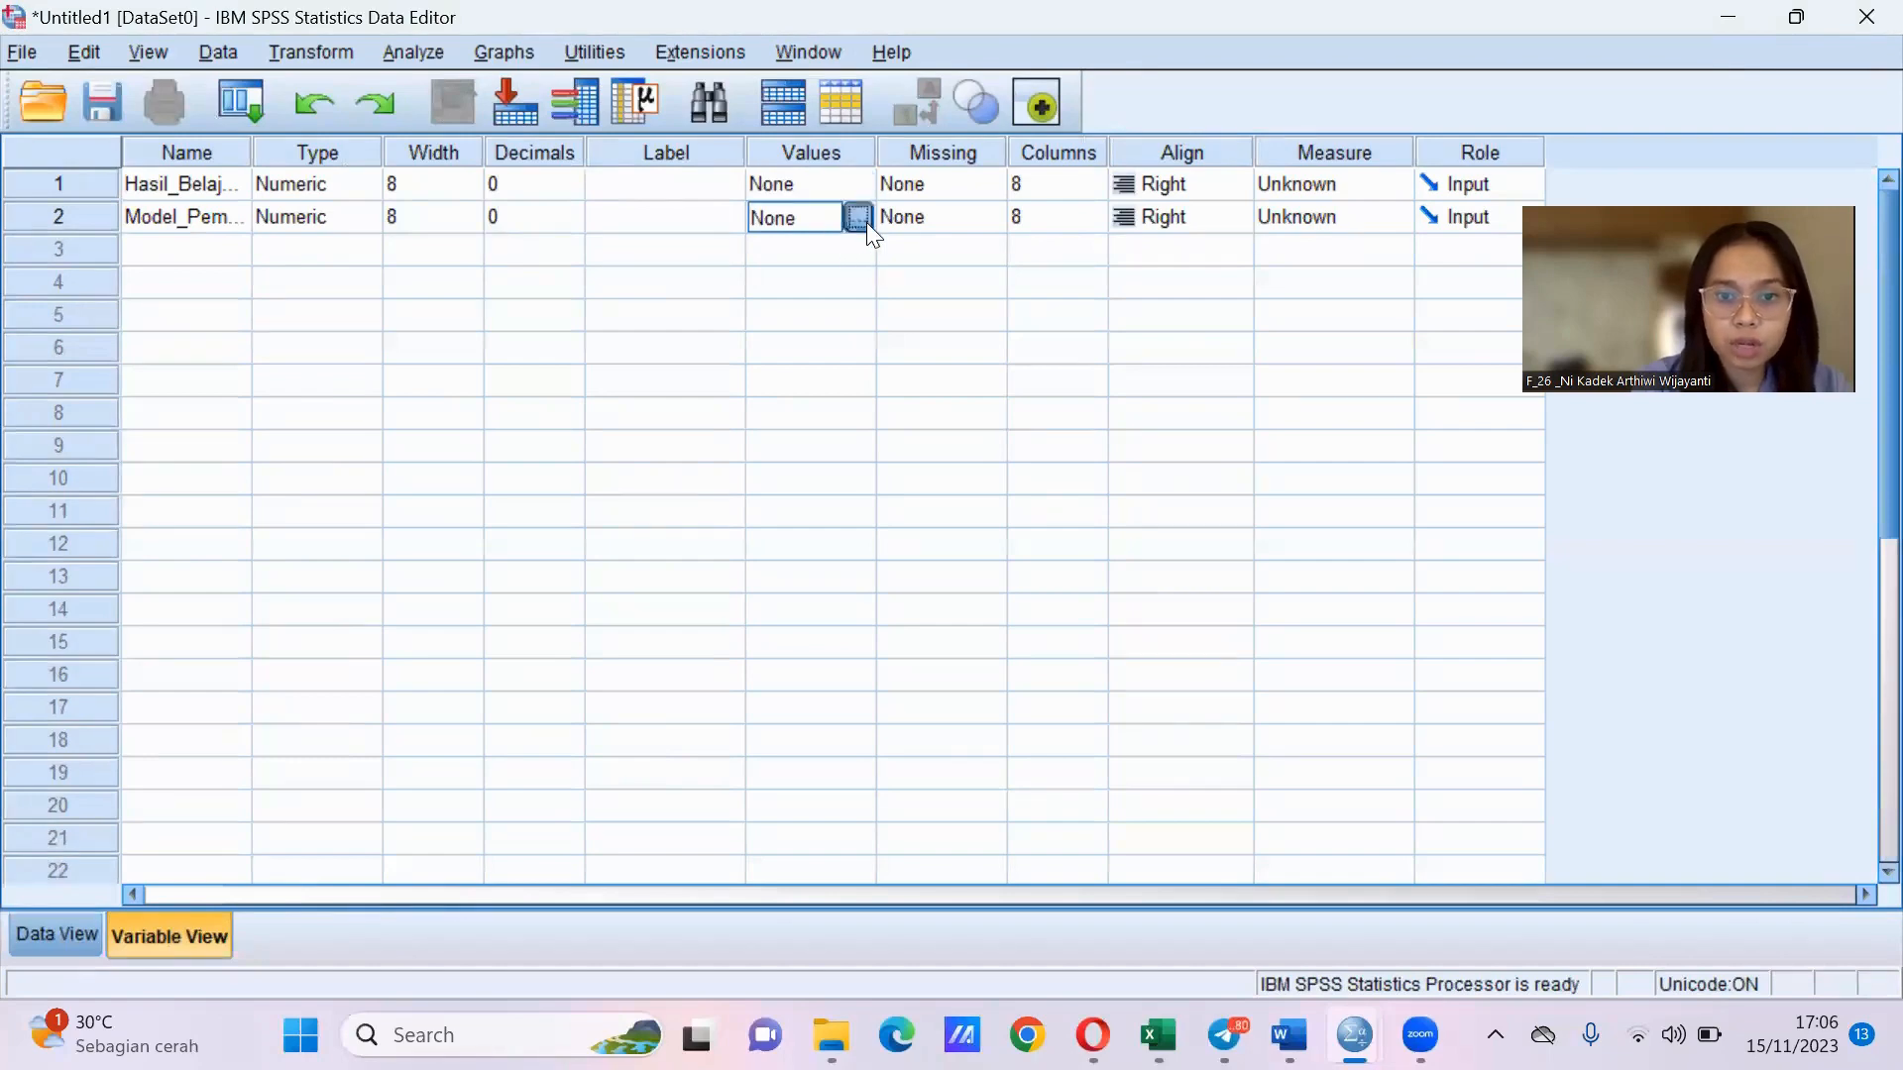
click(860, 218)
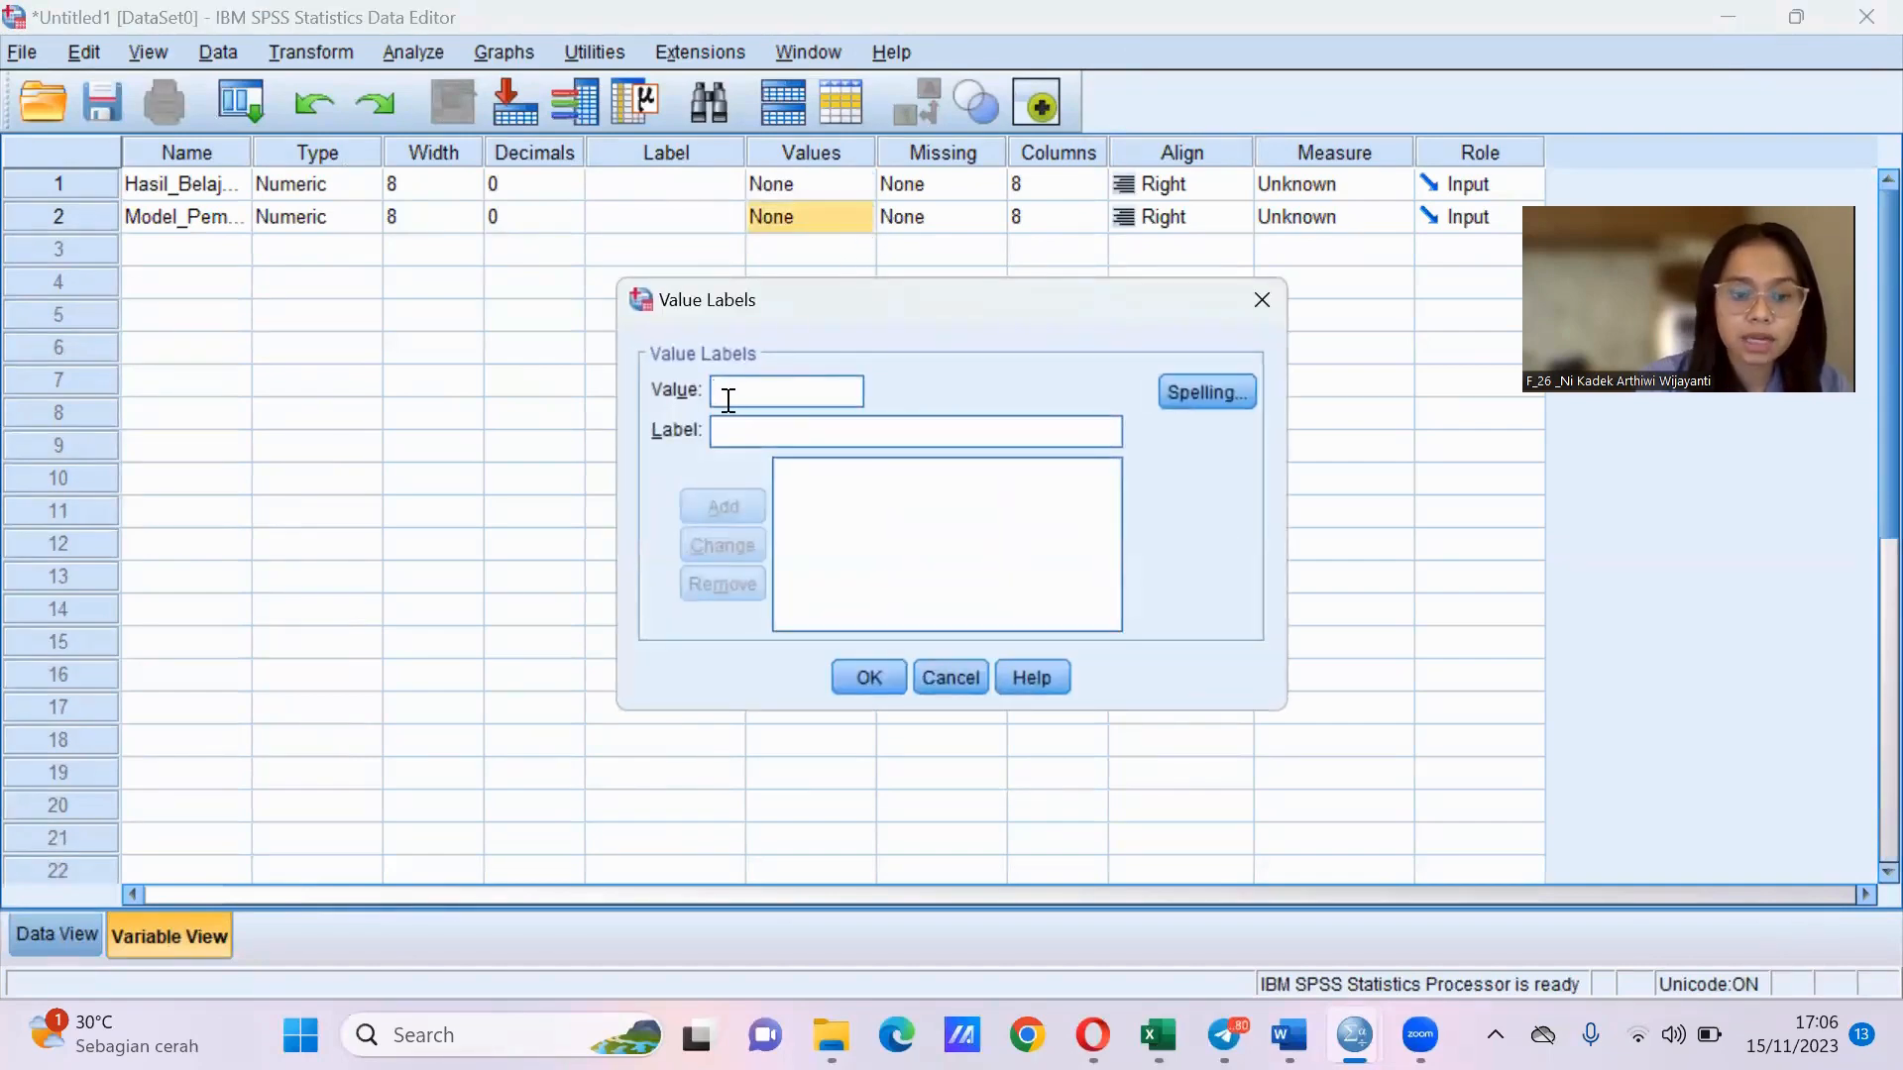
text(1)
click(738, 436)
text(M)
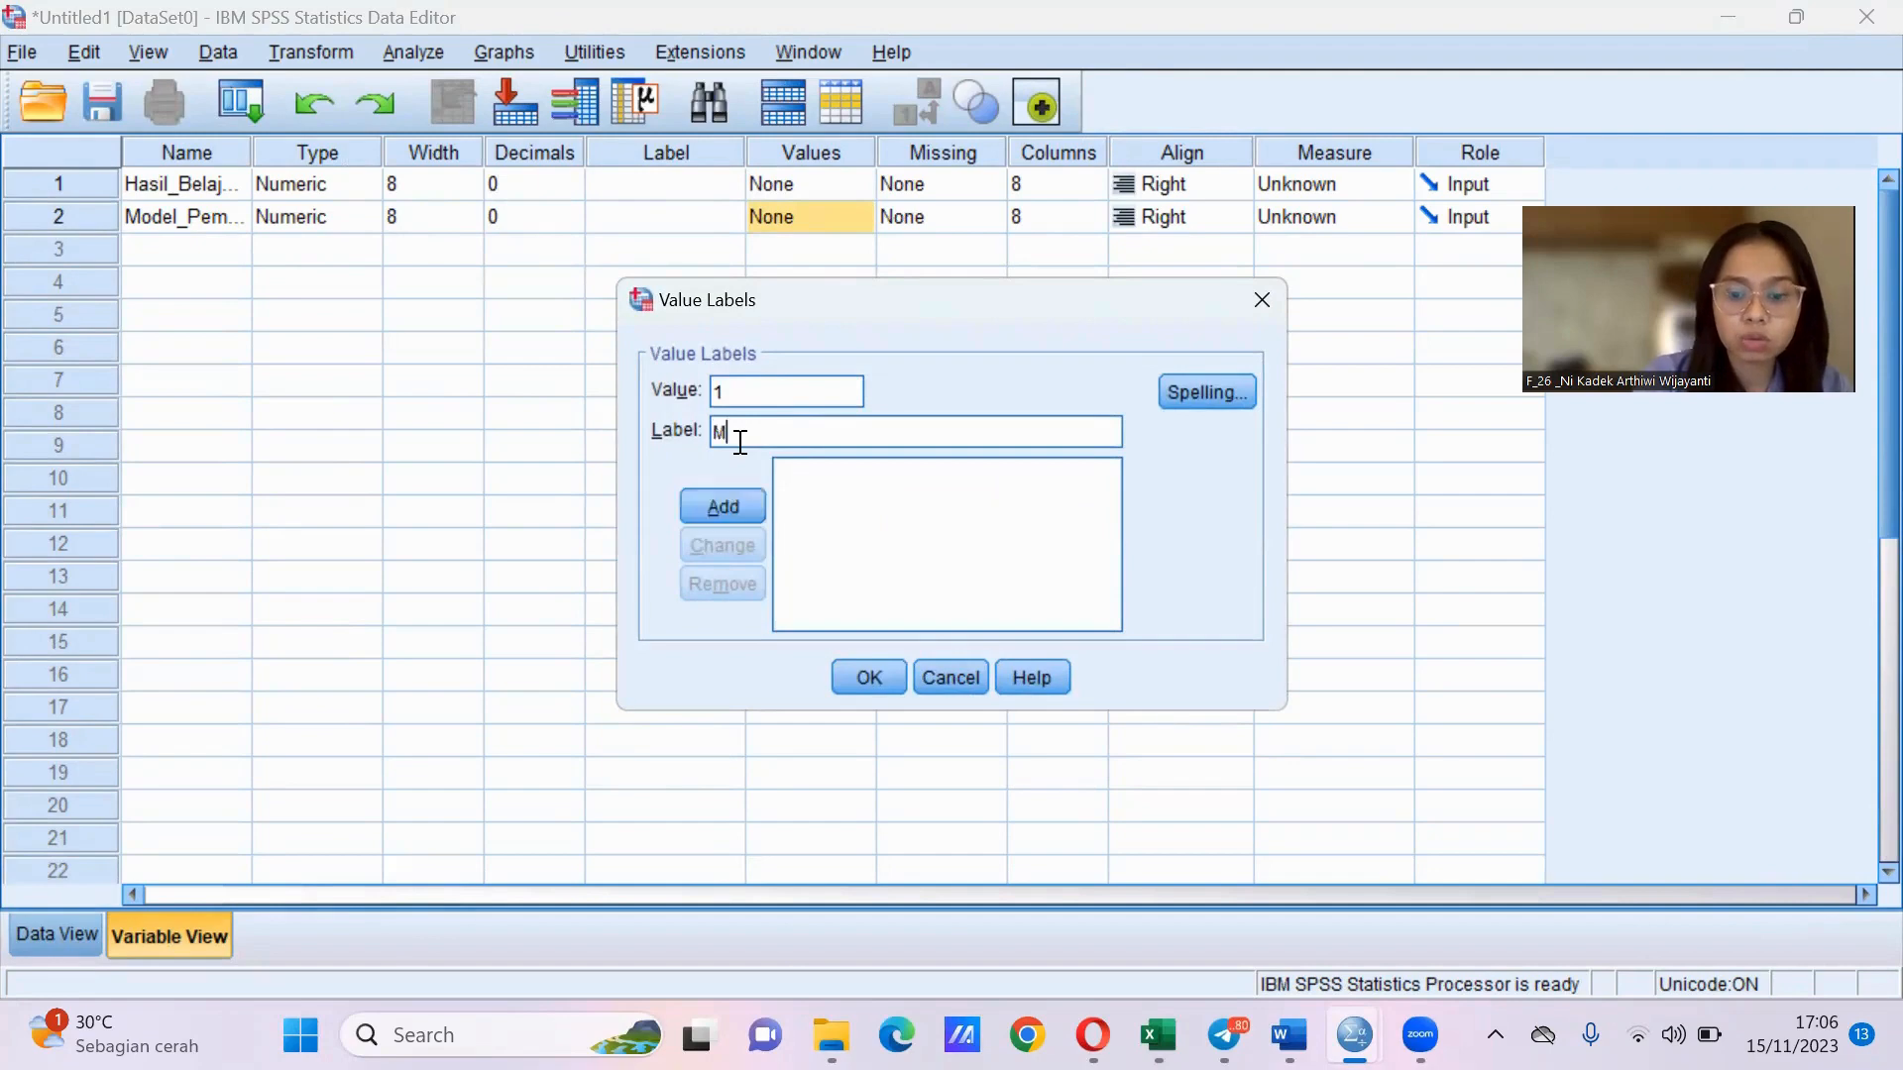
text(odel Pemb)
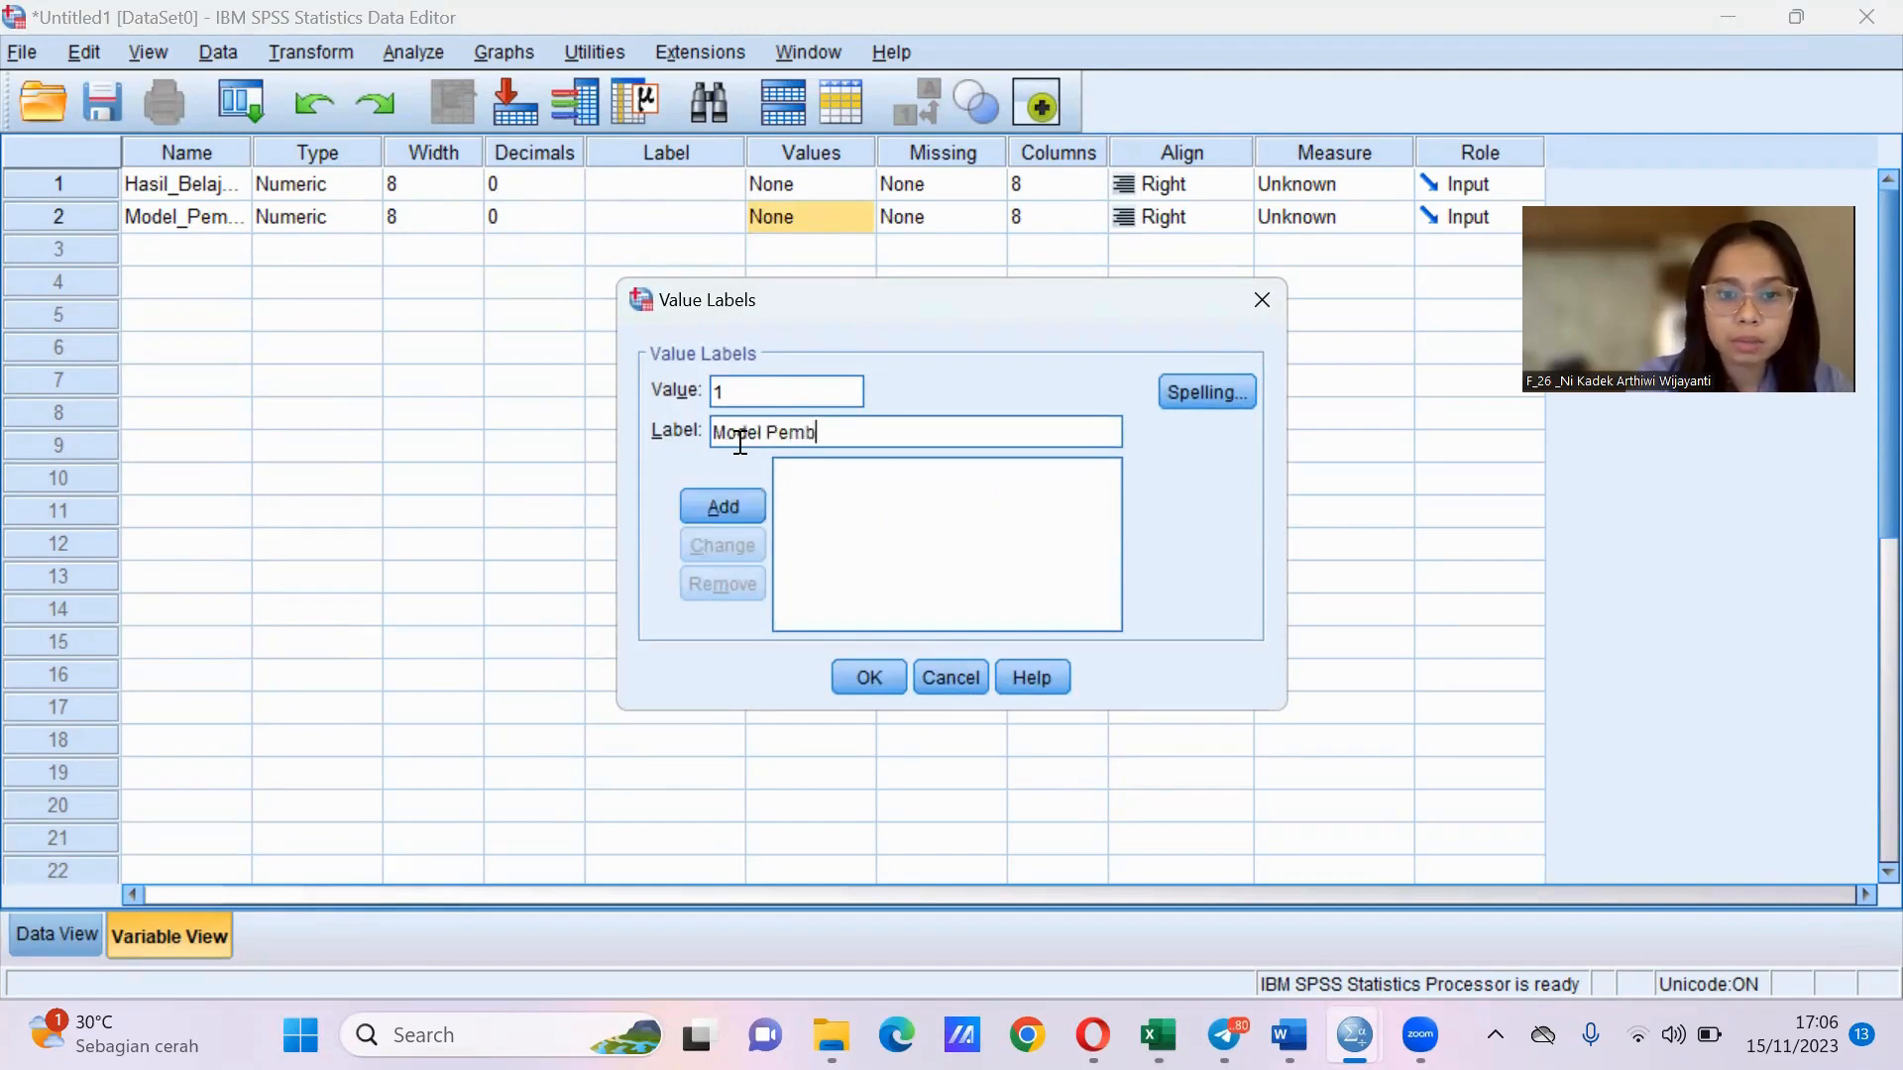
text(elajaran I)
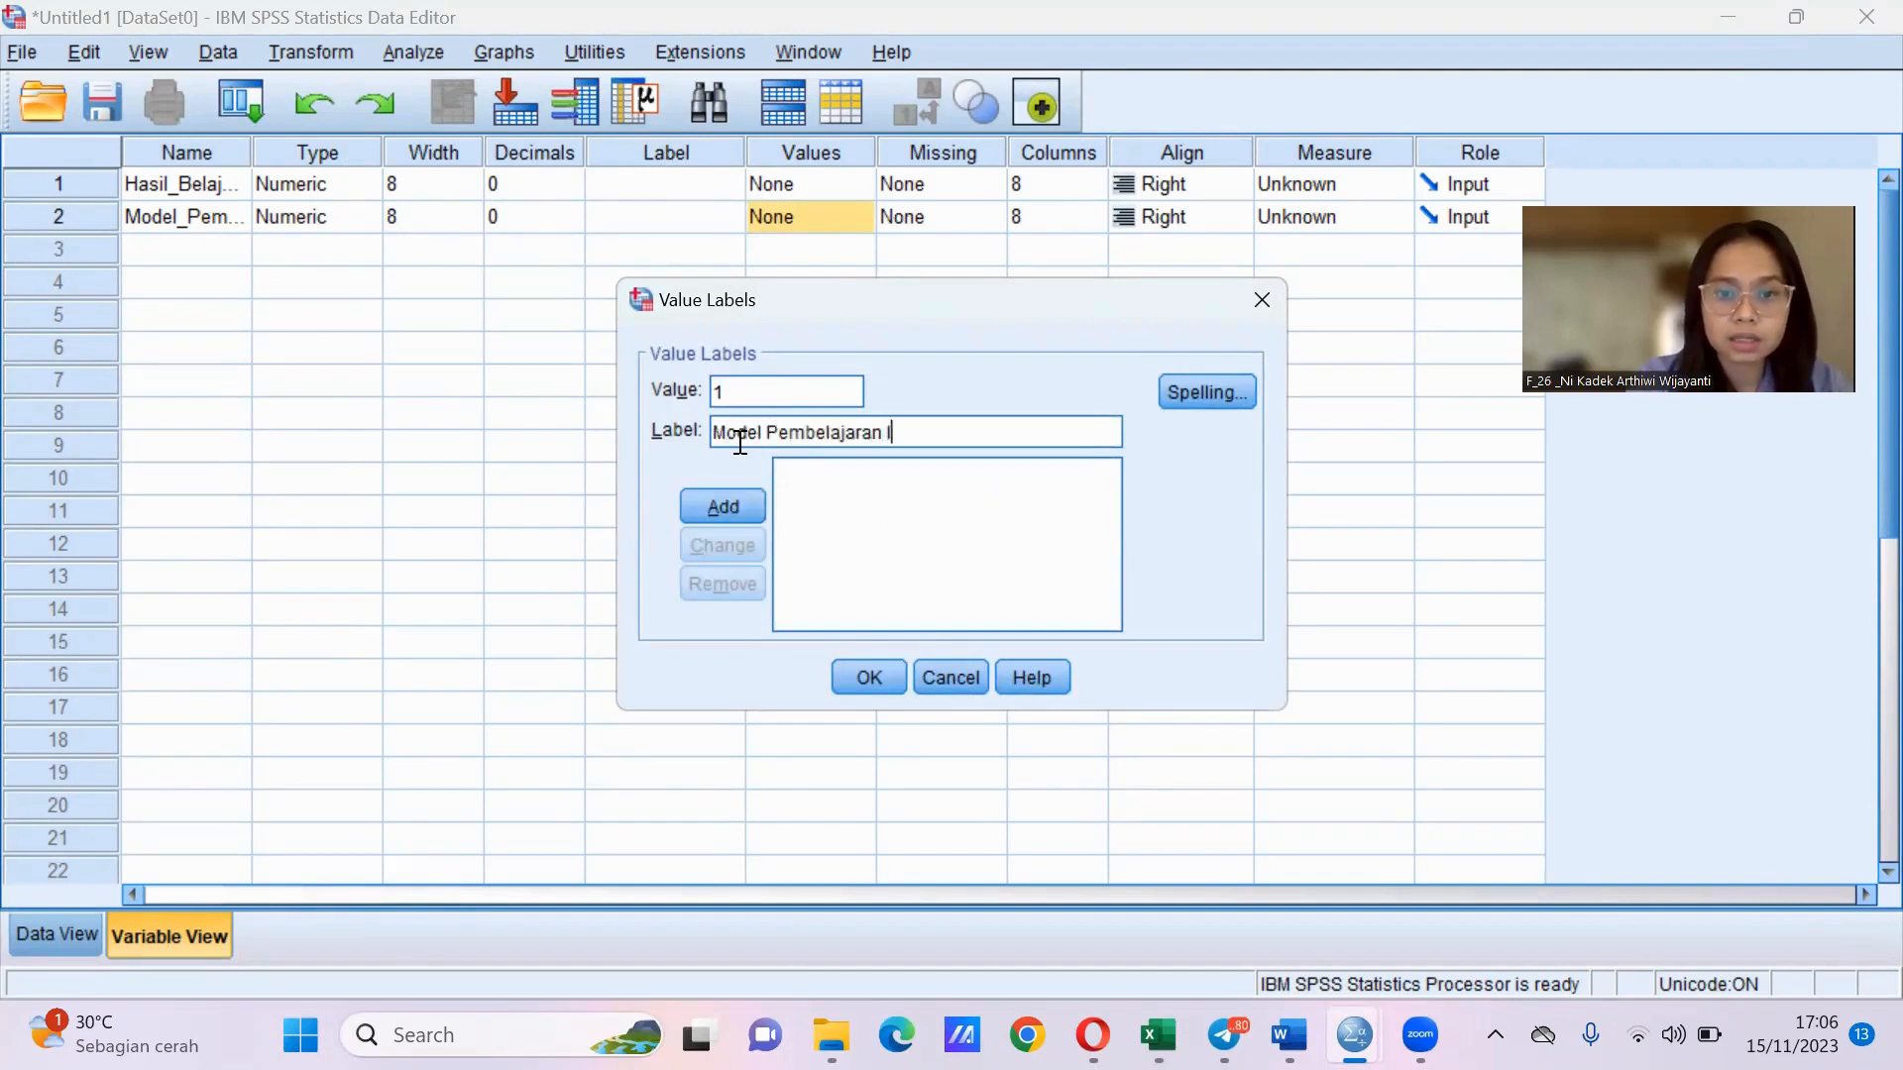
text(nku)
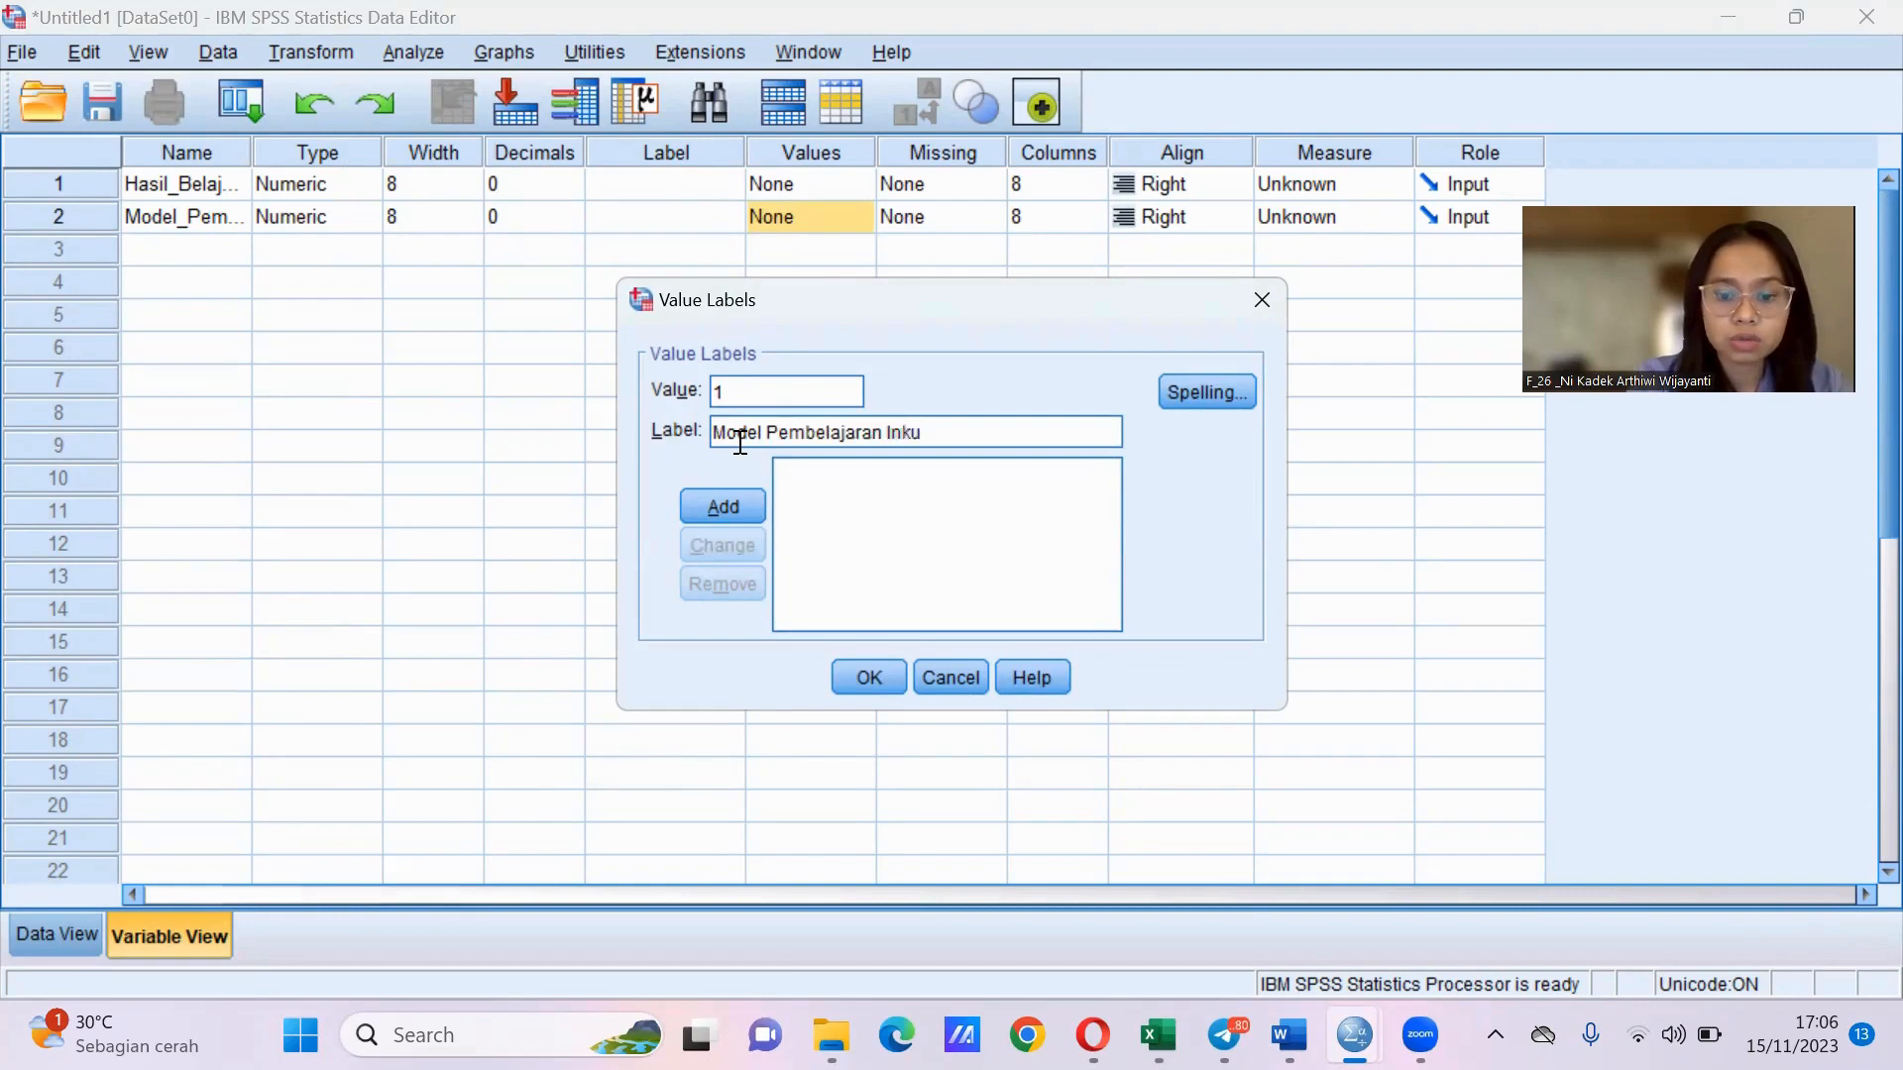
text(yri)
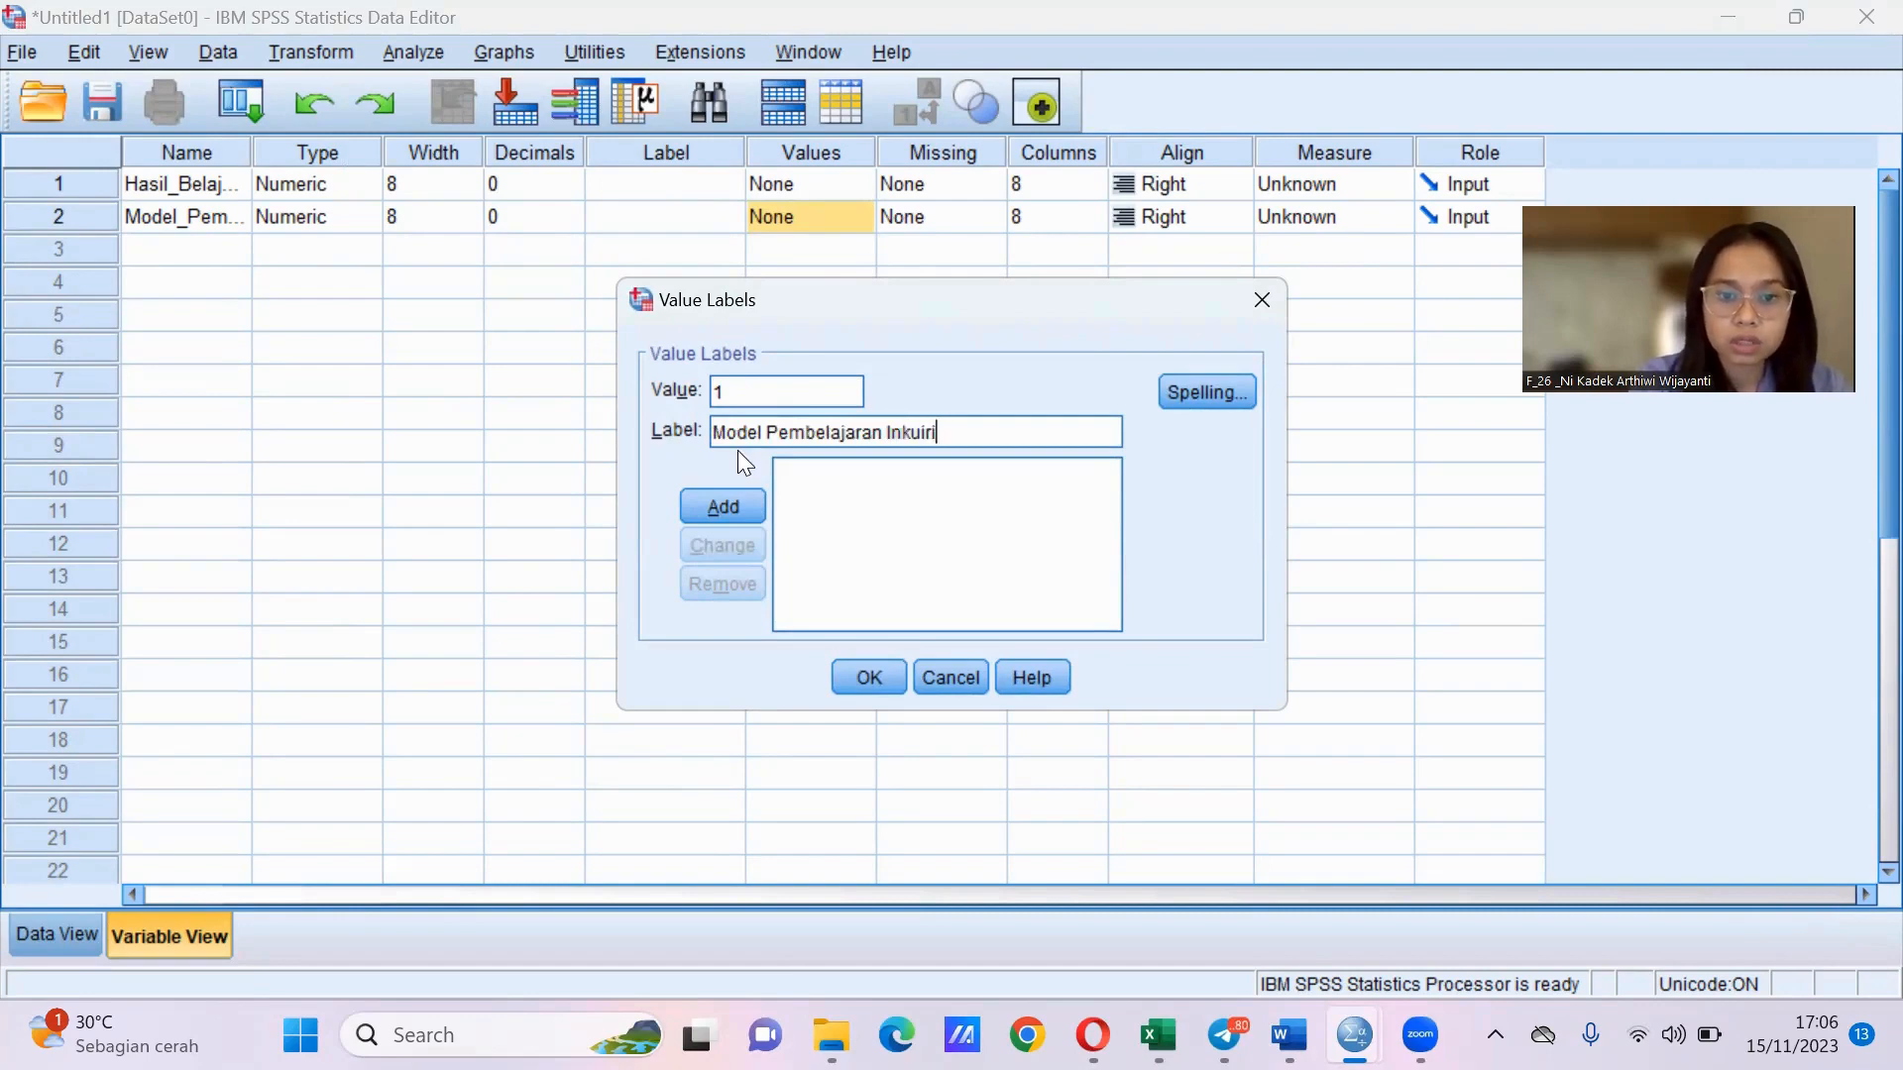
click(710, 509)
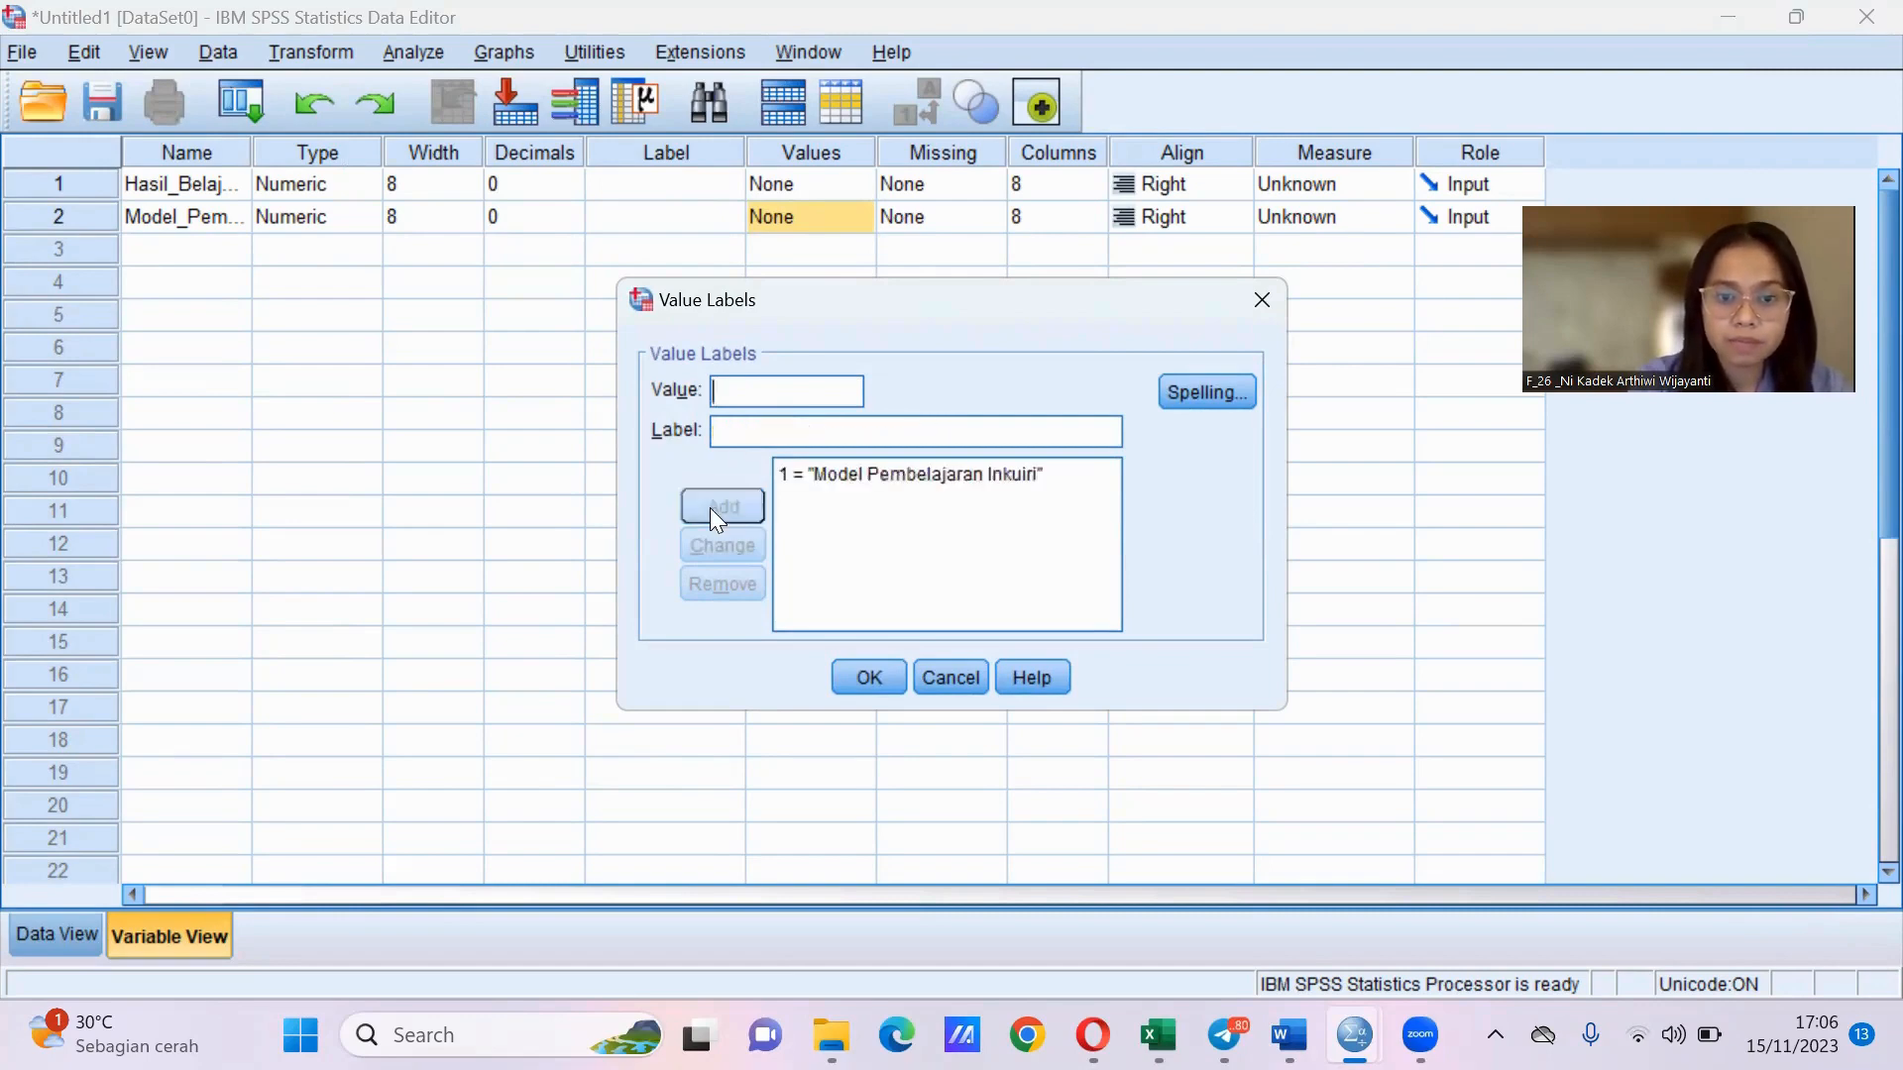
Add the value label 2 = "Model Pembelajaran Konvensional" to the learning model variable and apply the labels.
click(760, 393)
text(2)
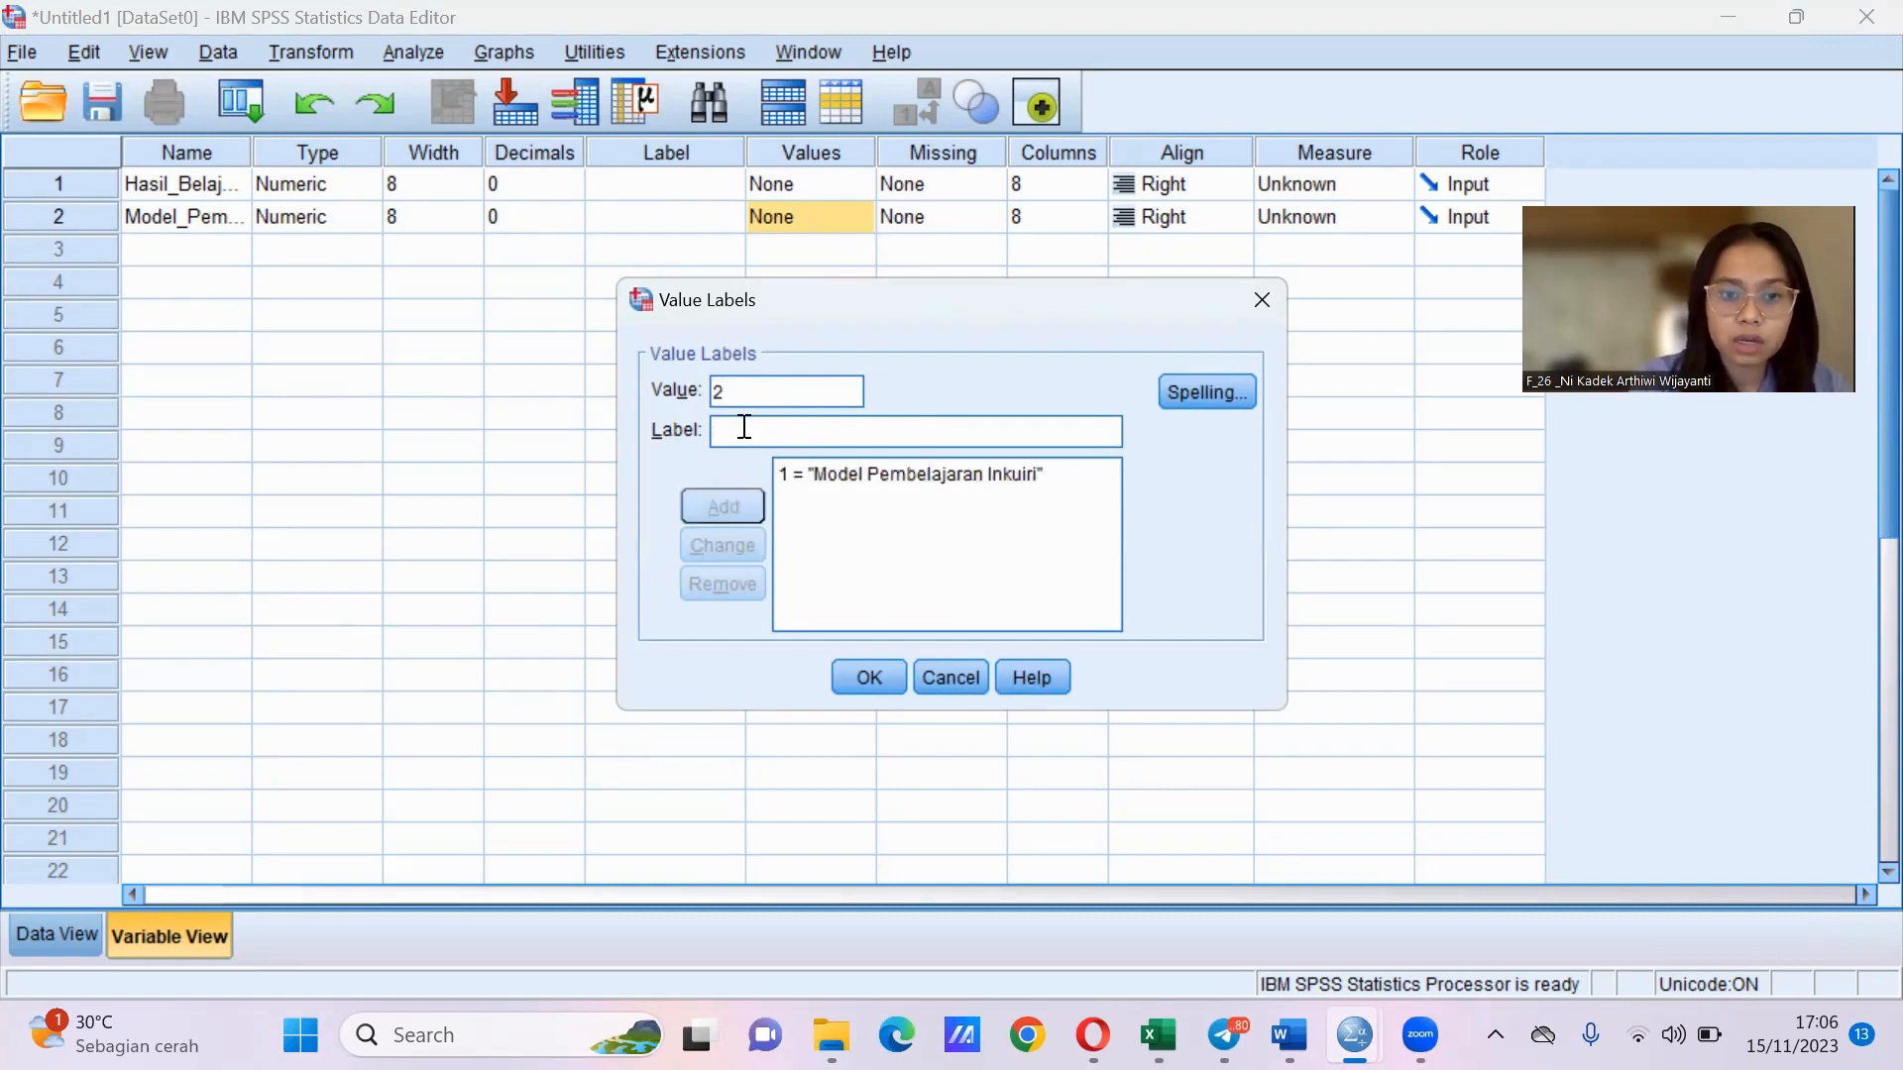
text(Model )
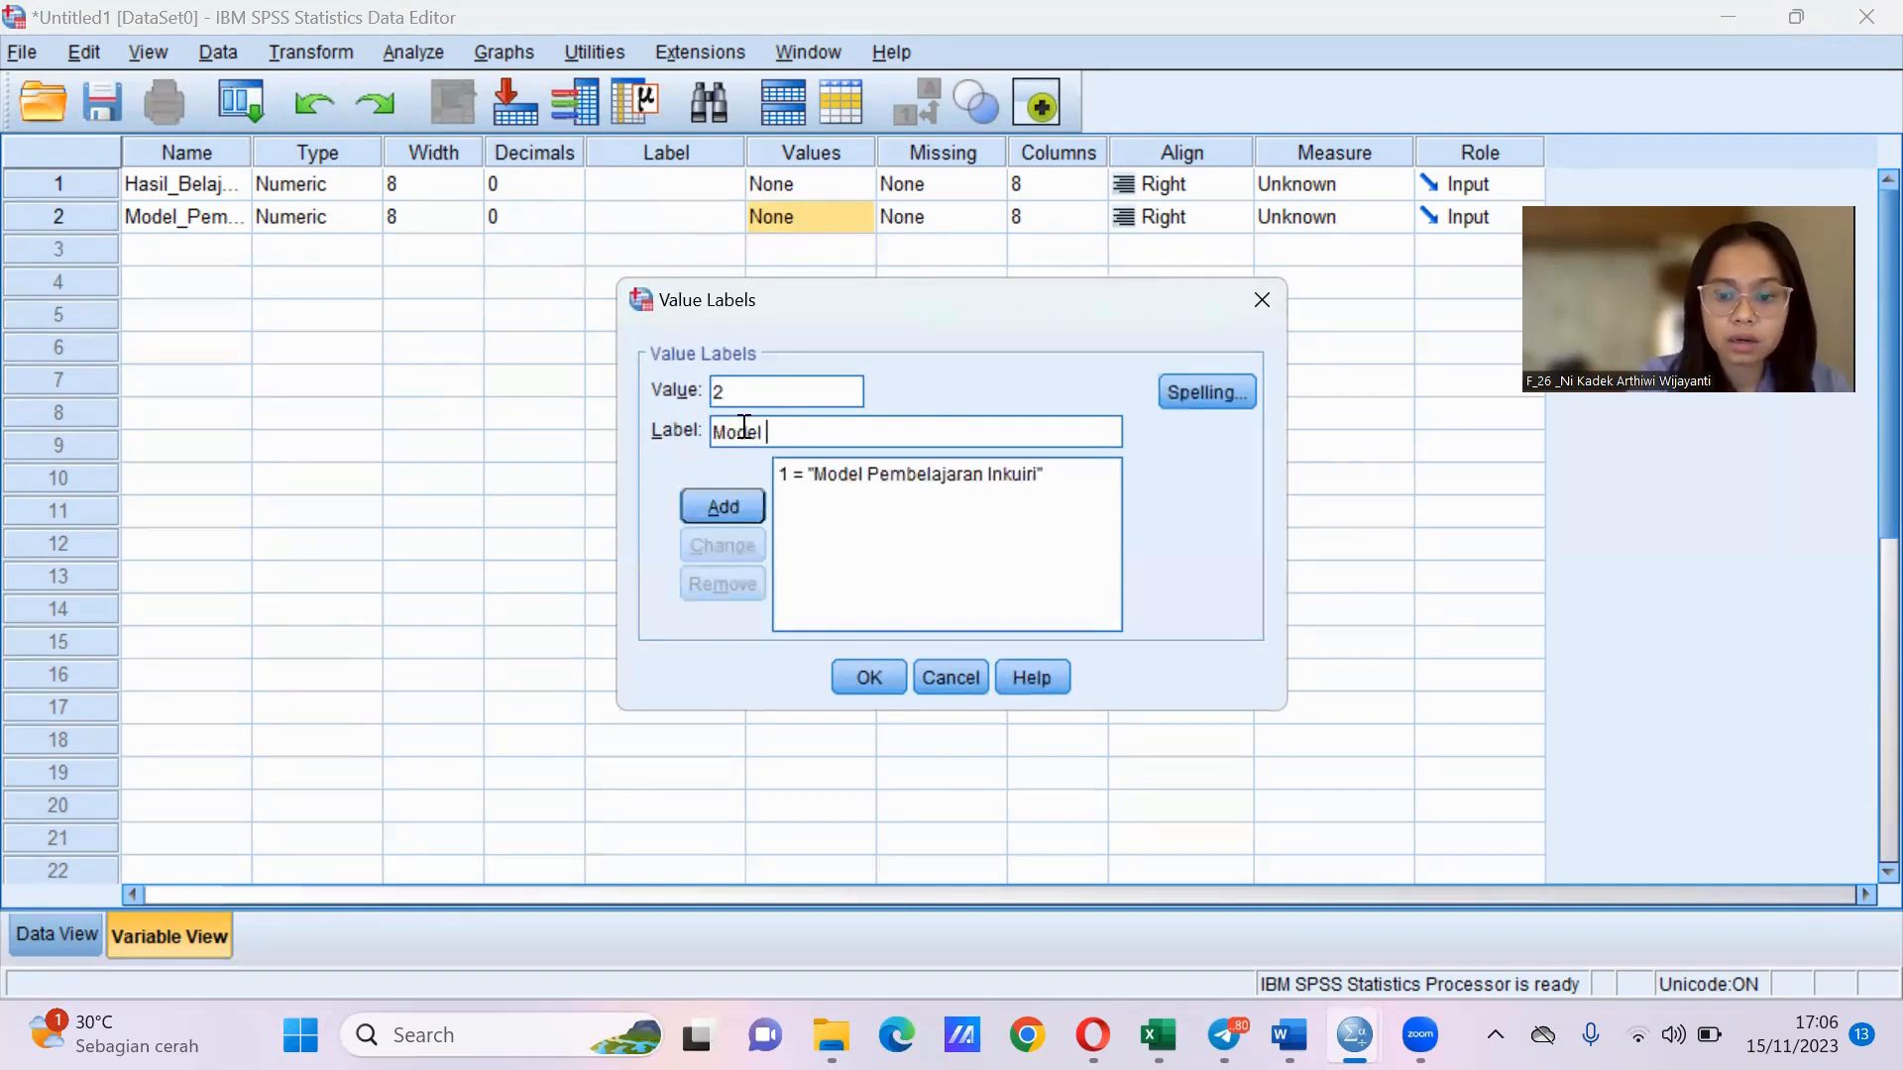
text(Pembelaj)
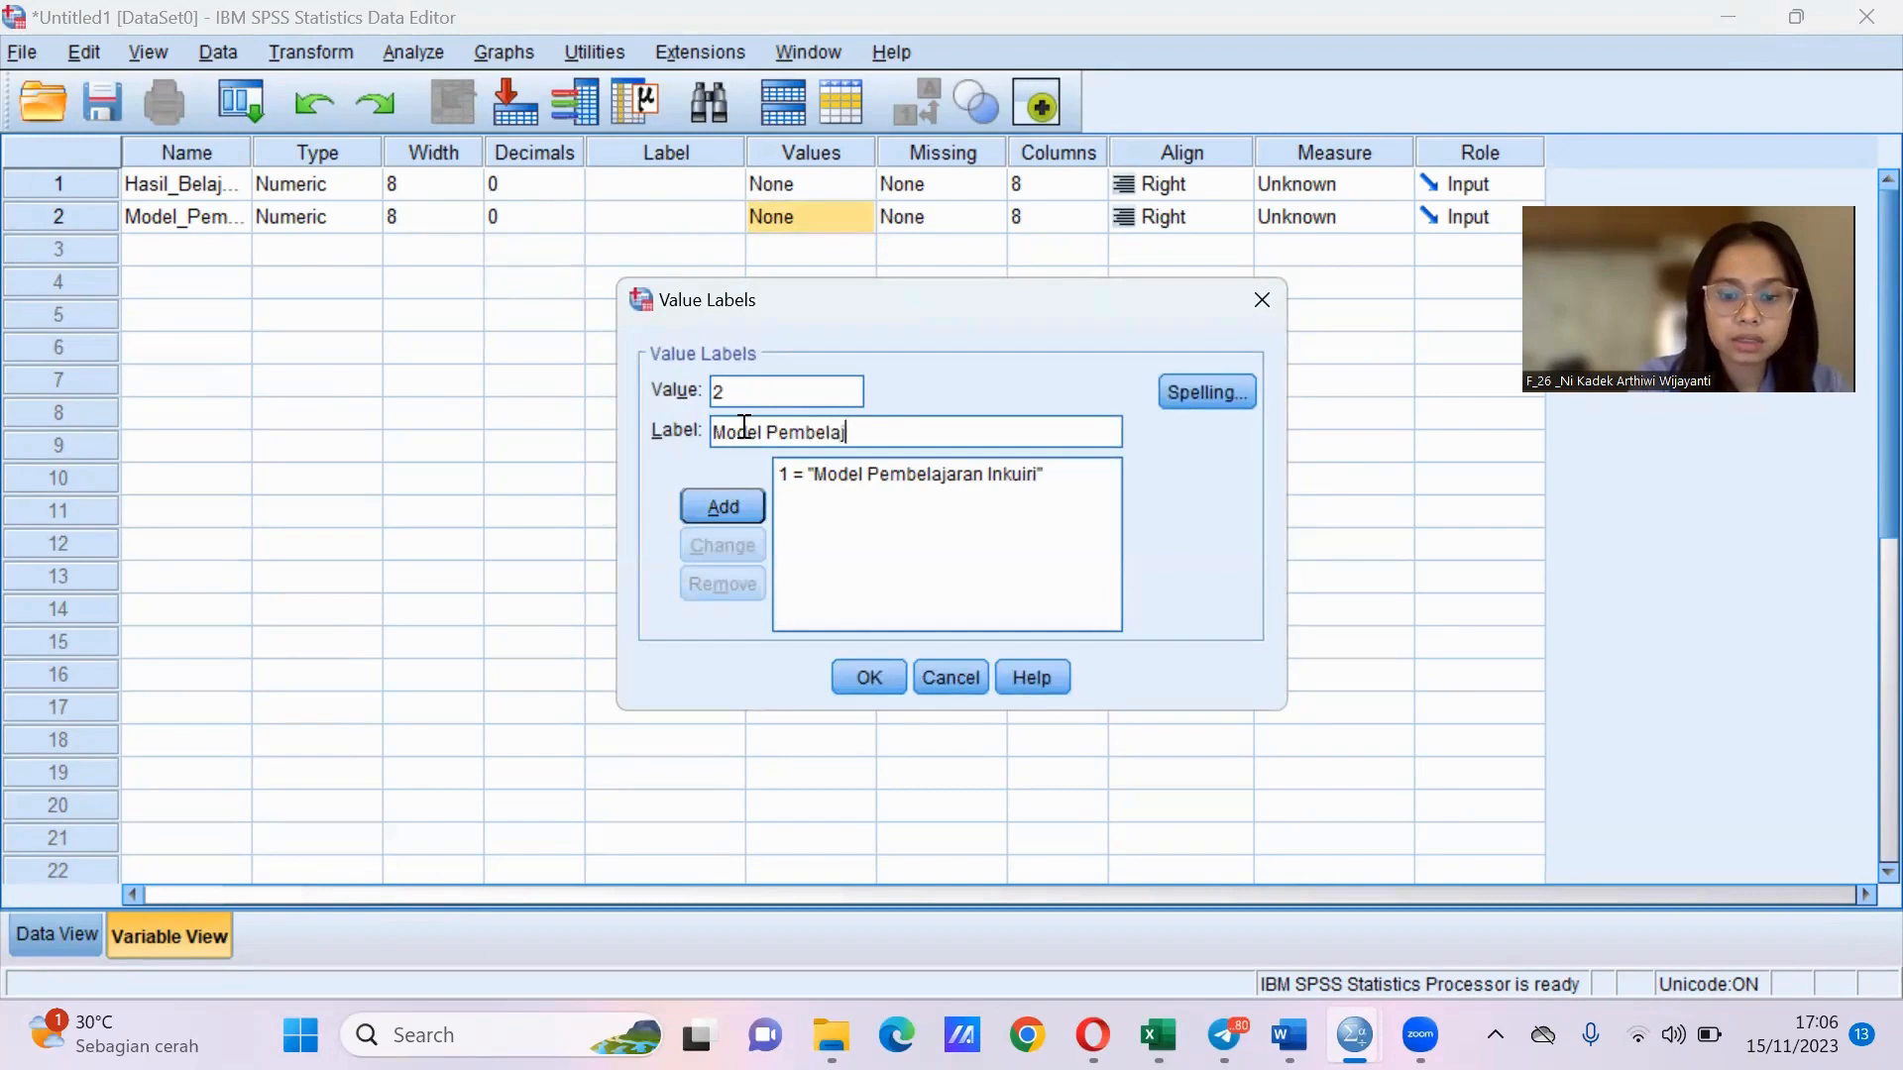
text(aran Konv)
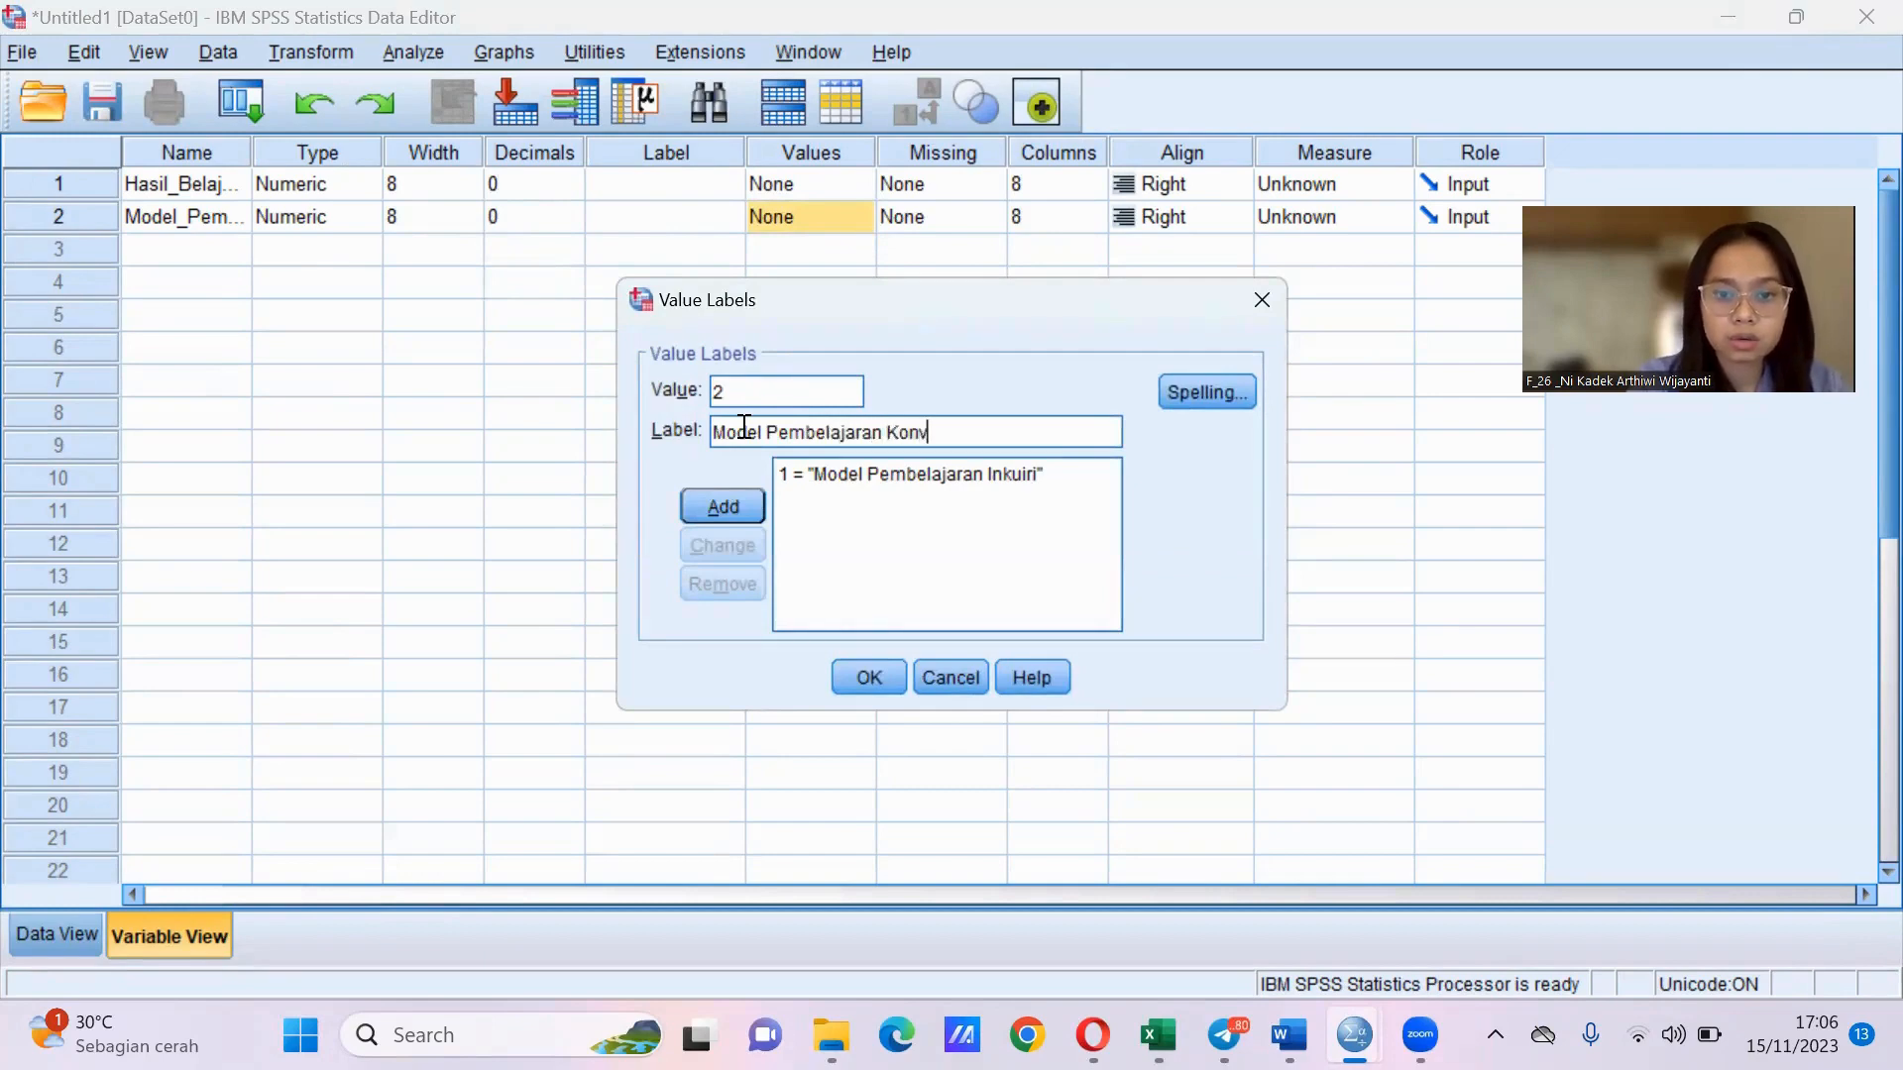
text(ensional)
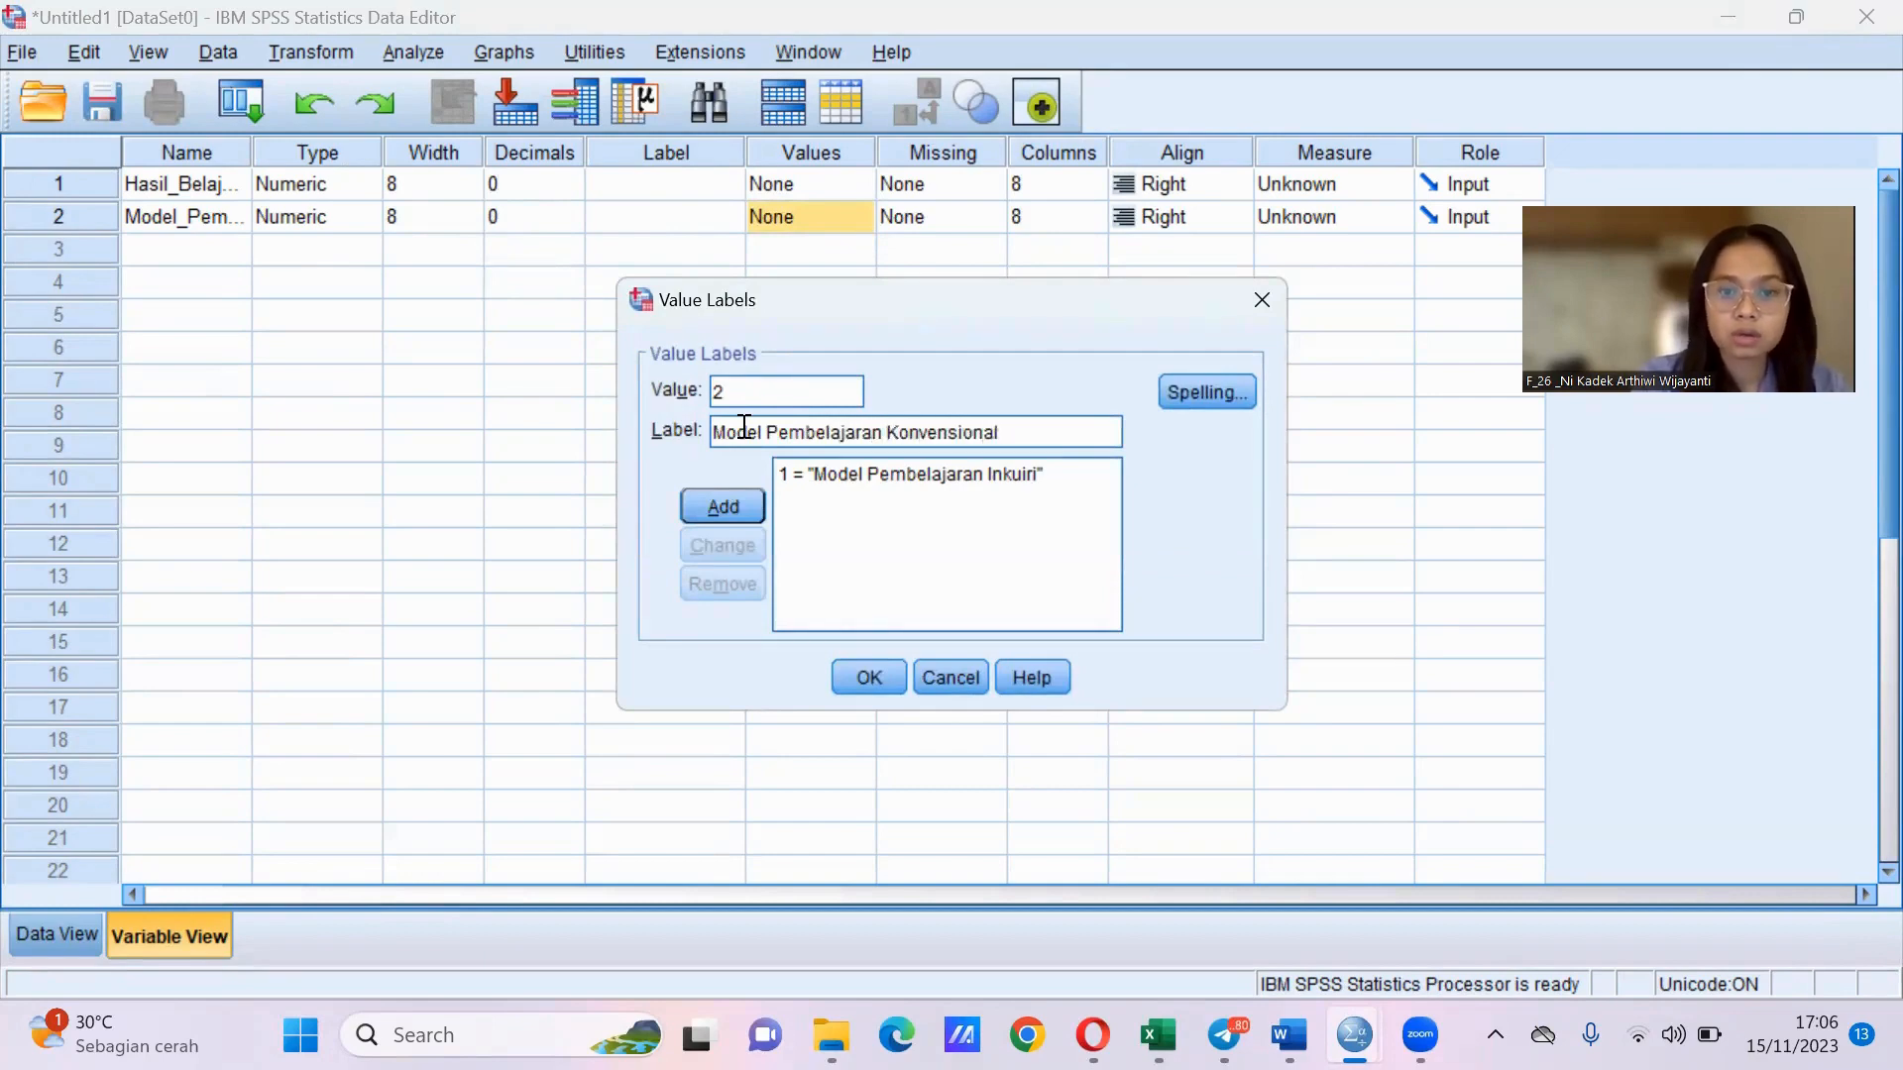
click(741, 504)
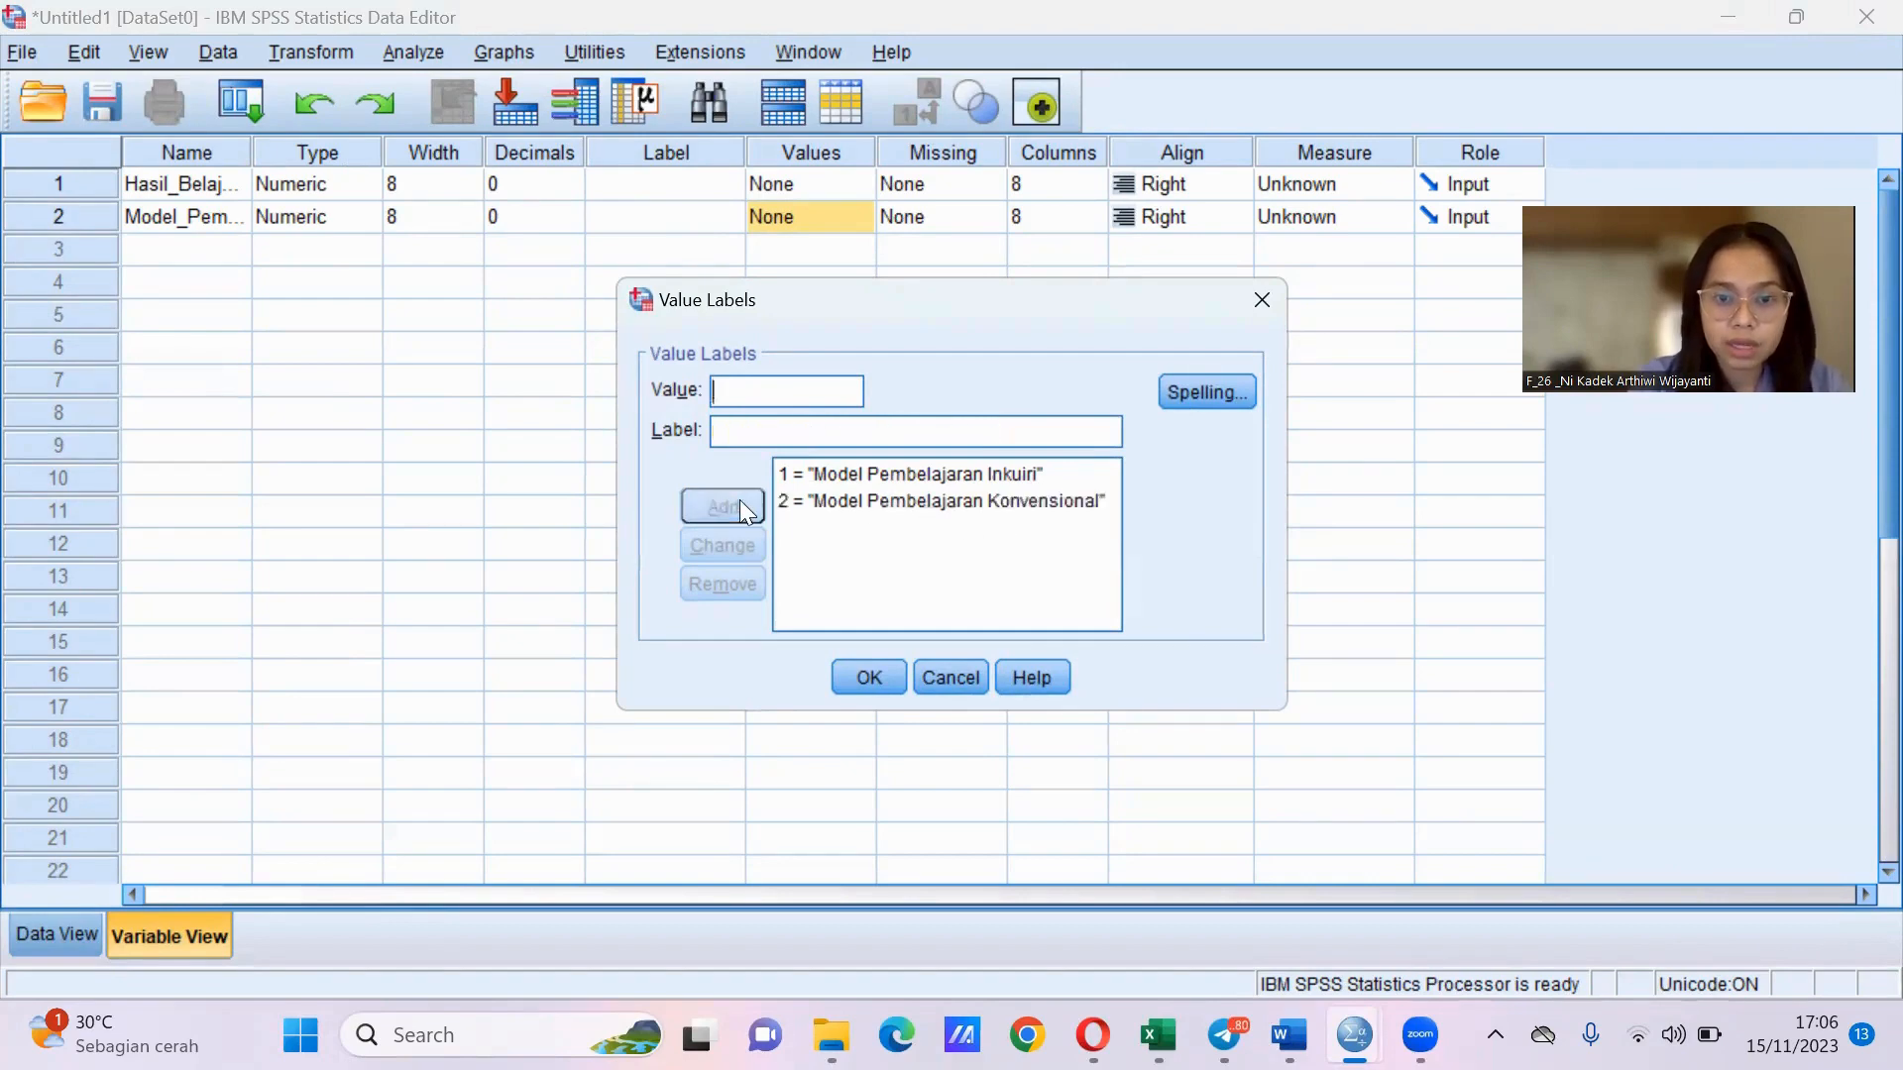
click(846, 686)
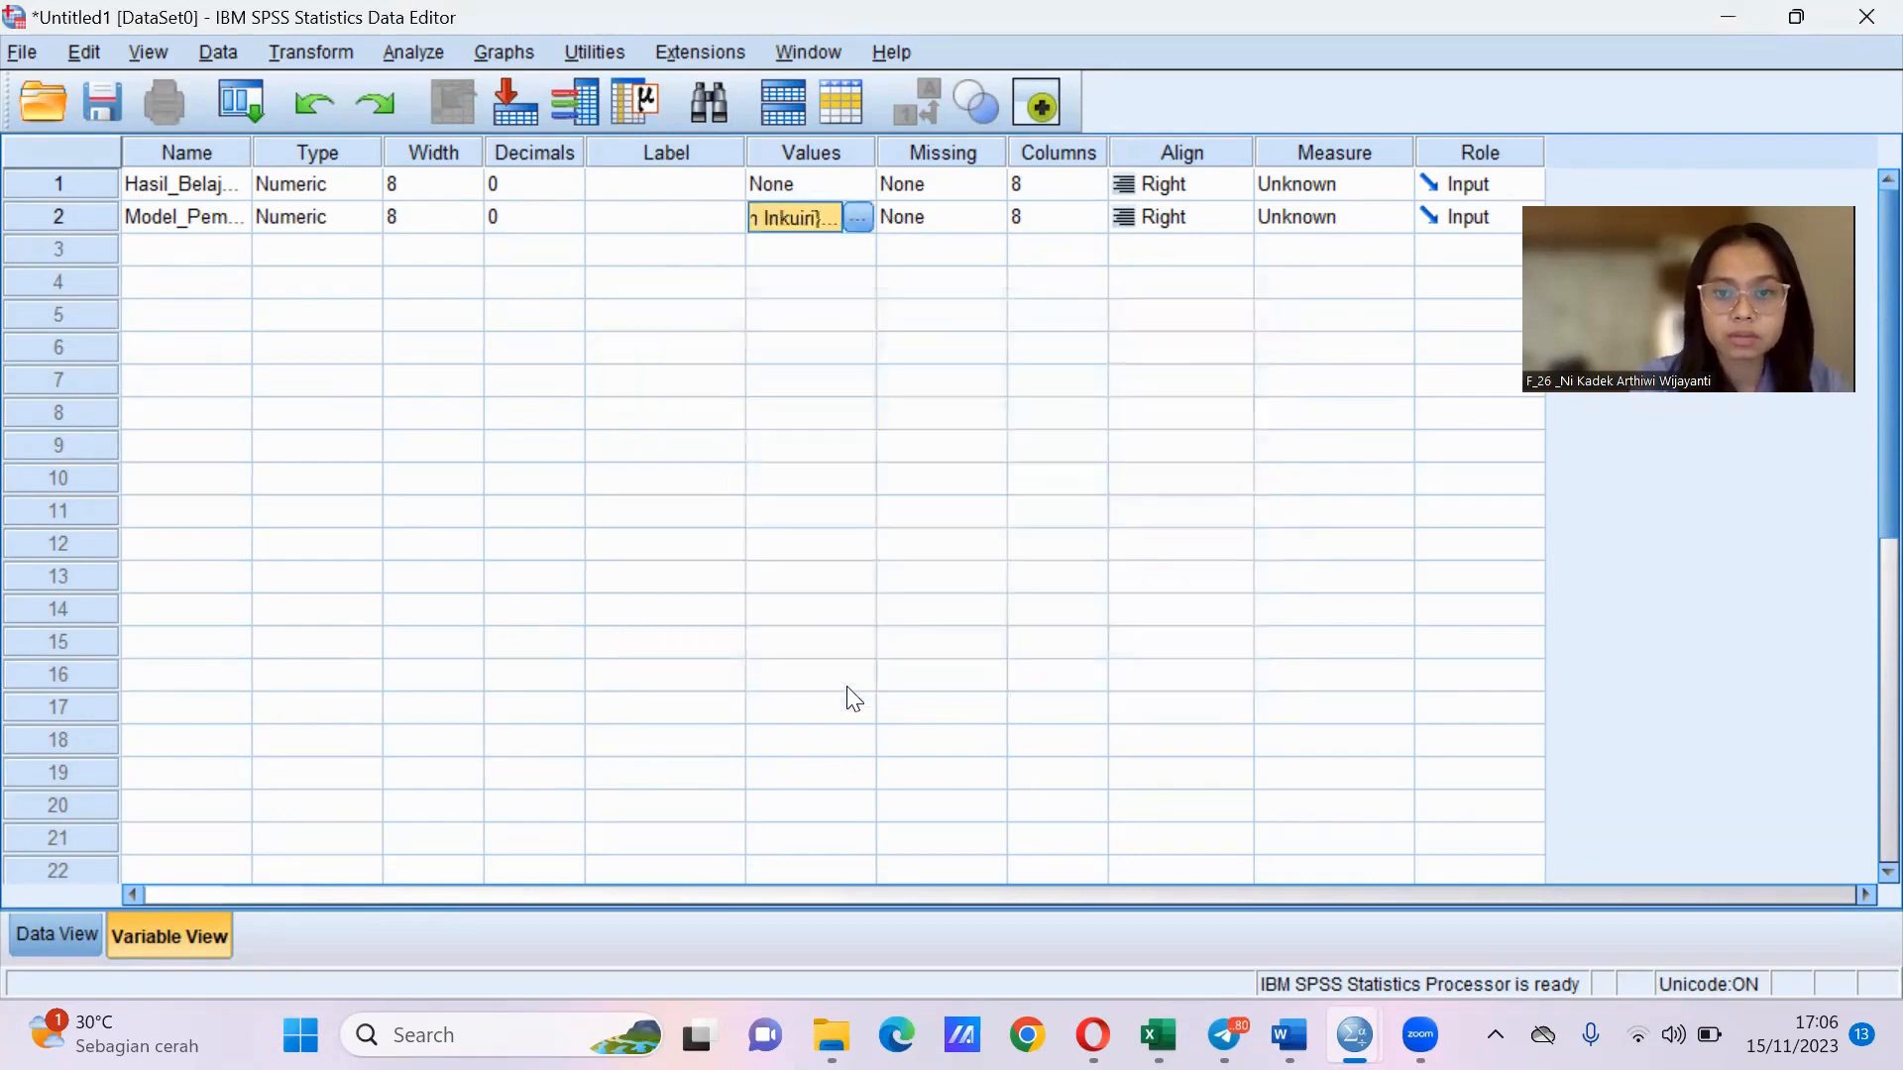
Set the measurement level to Scale for the learning outcome variable and Nominal for the learning model variable.
click(1340, 186)
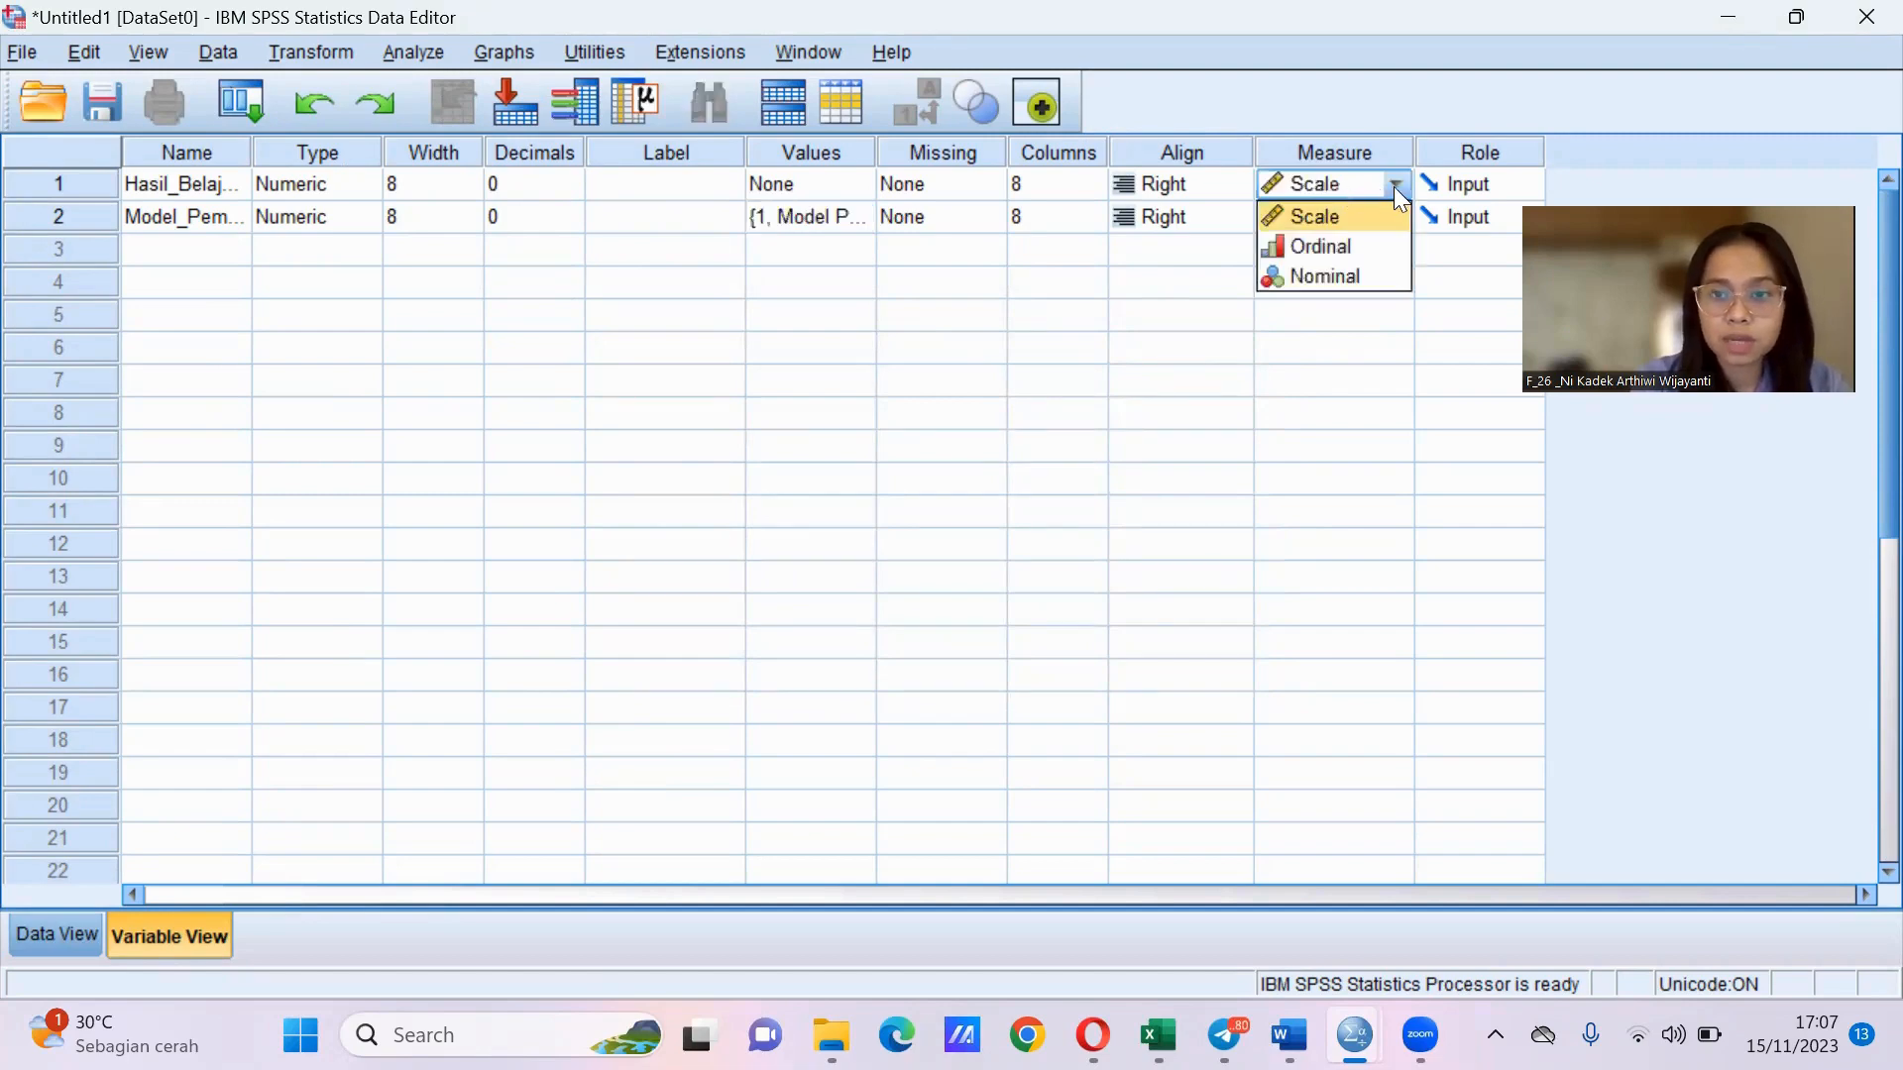
click(1335, 226)
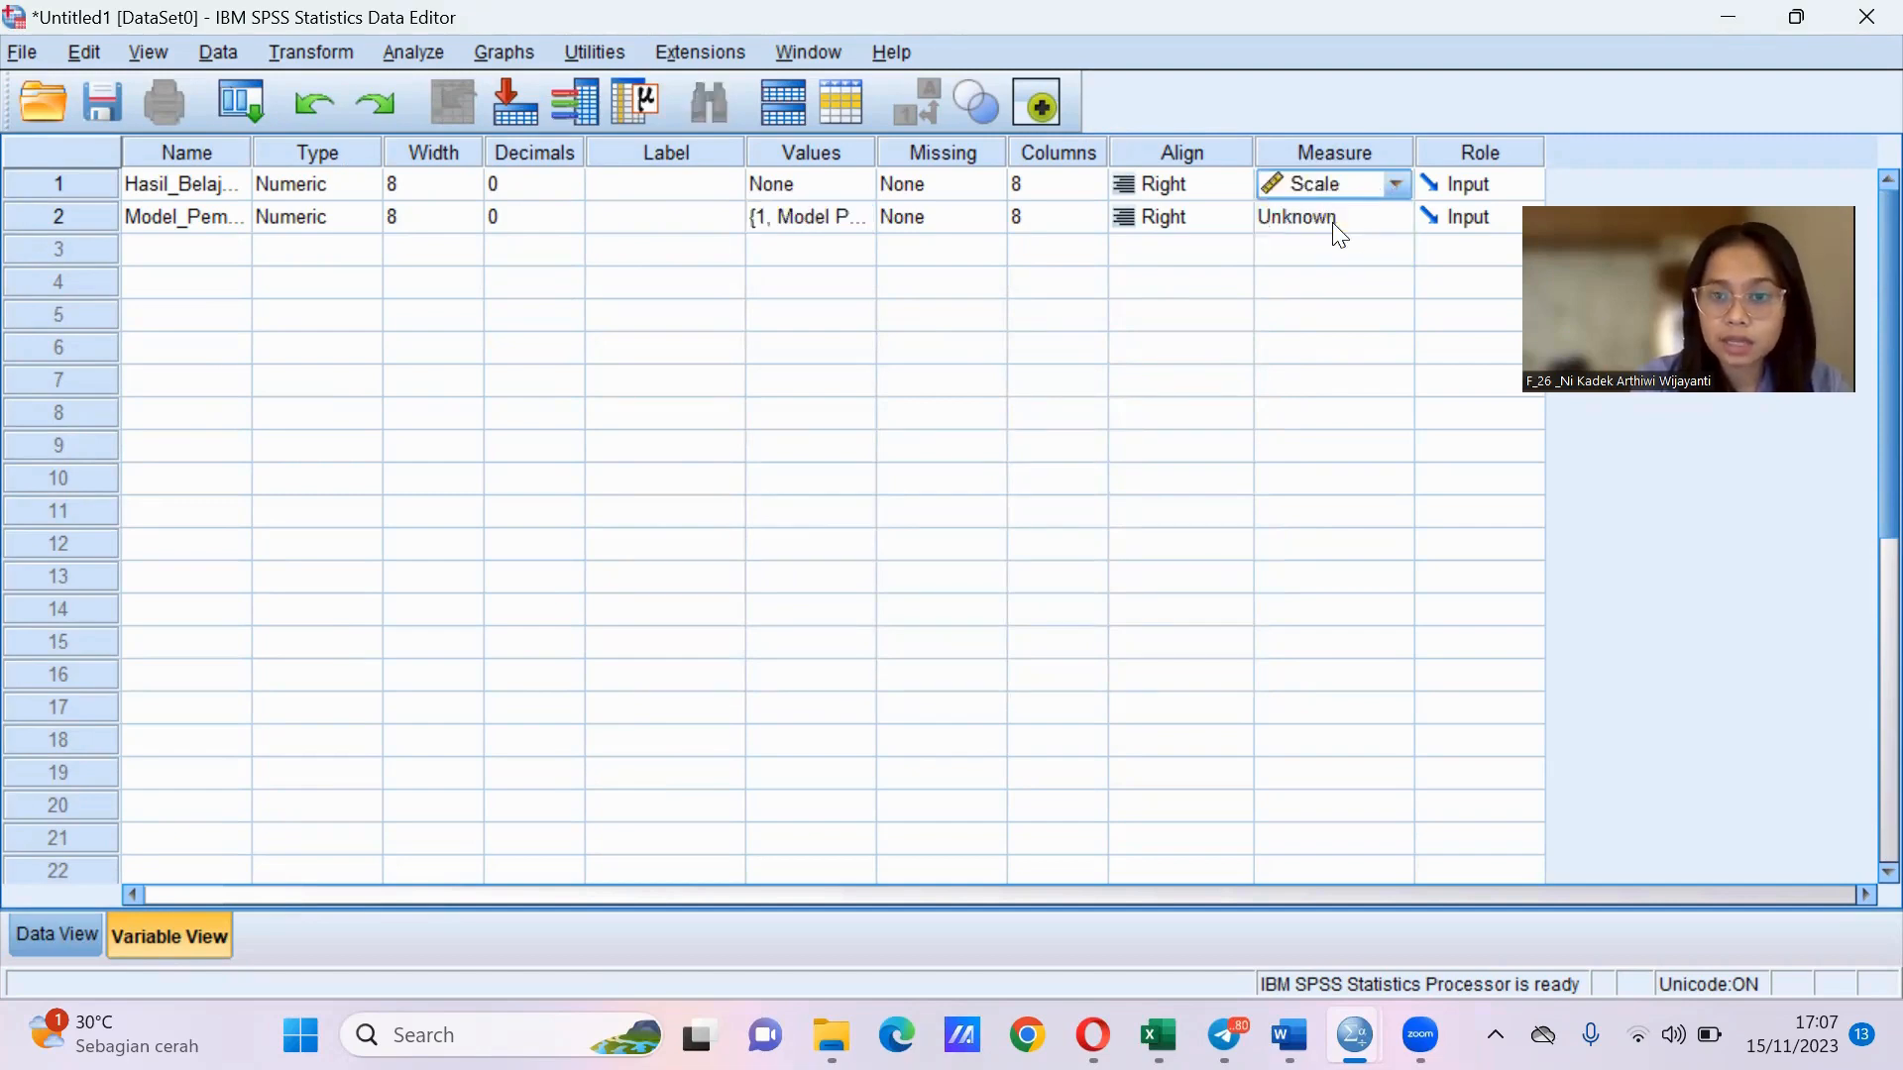
click(1392, 220)
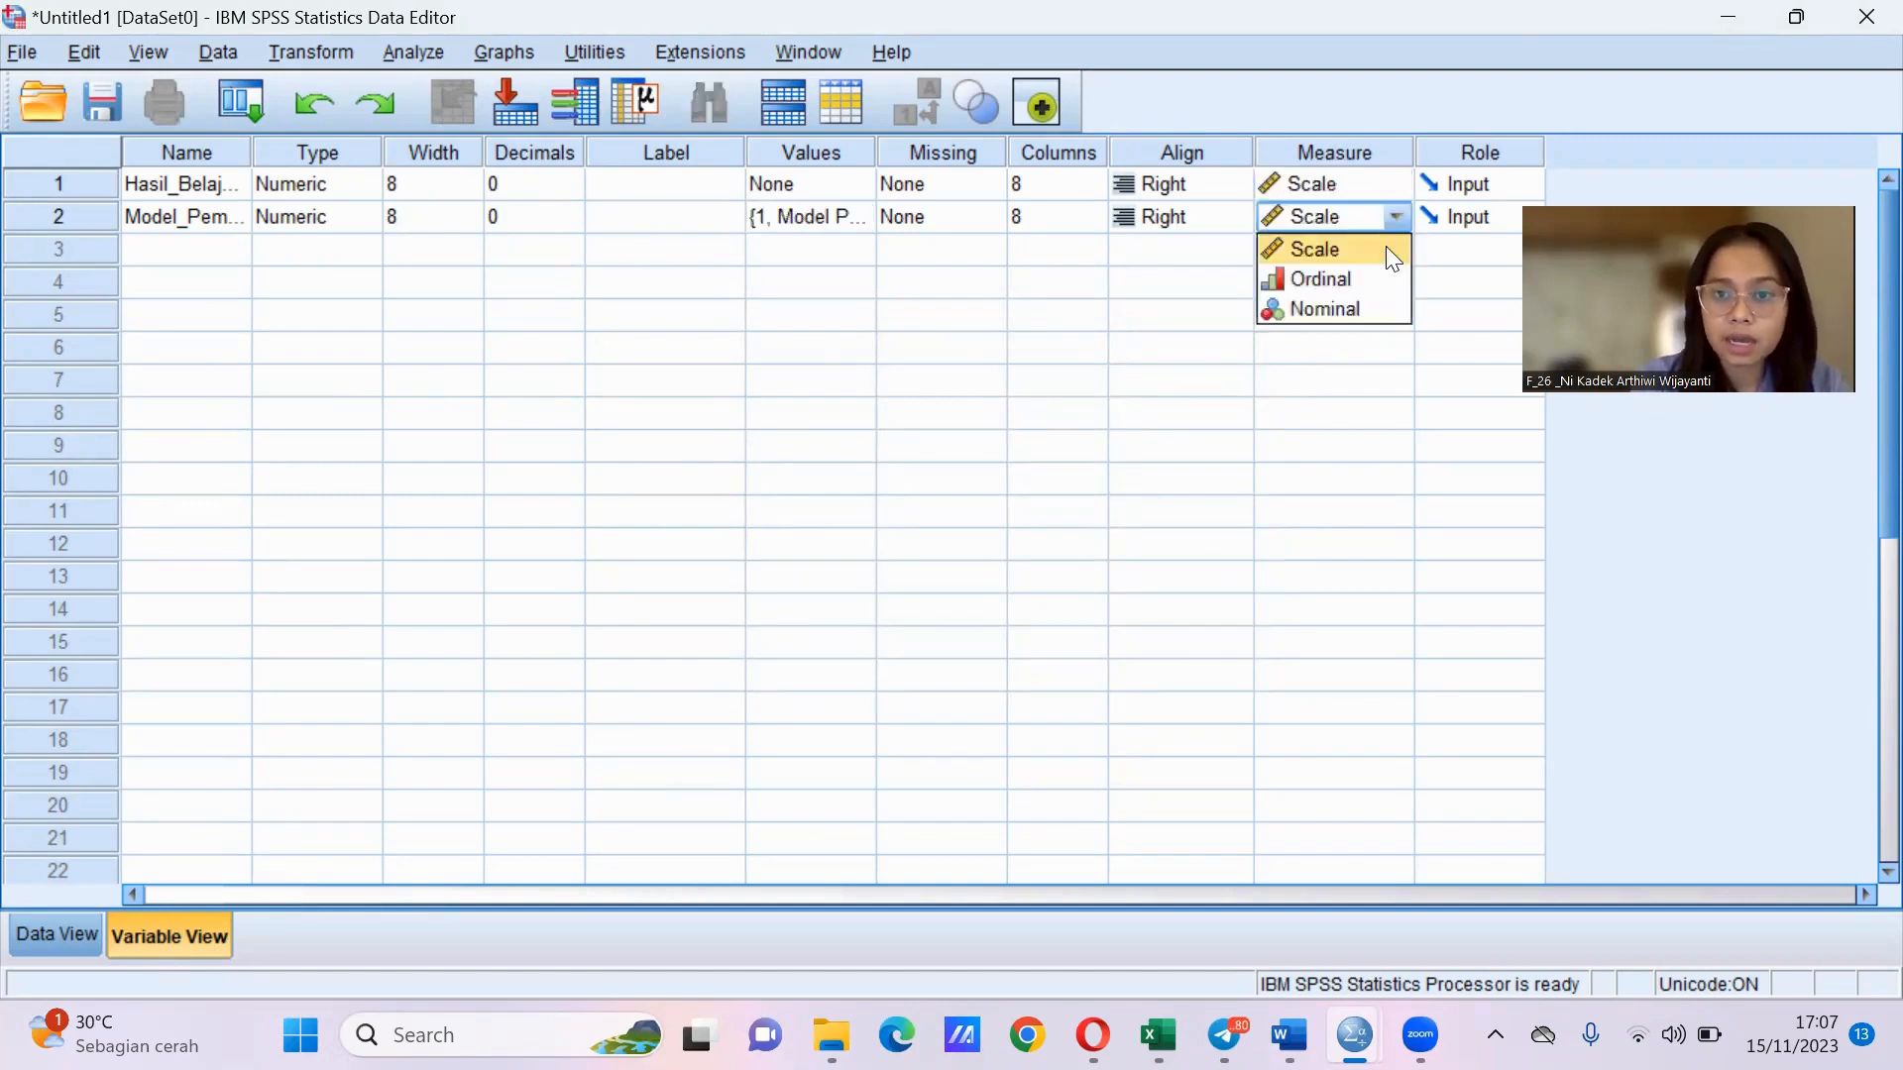
click(1356, 311)
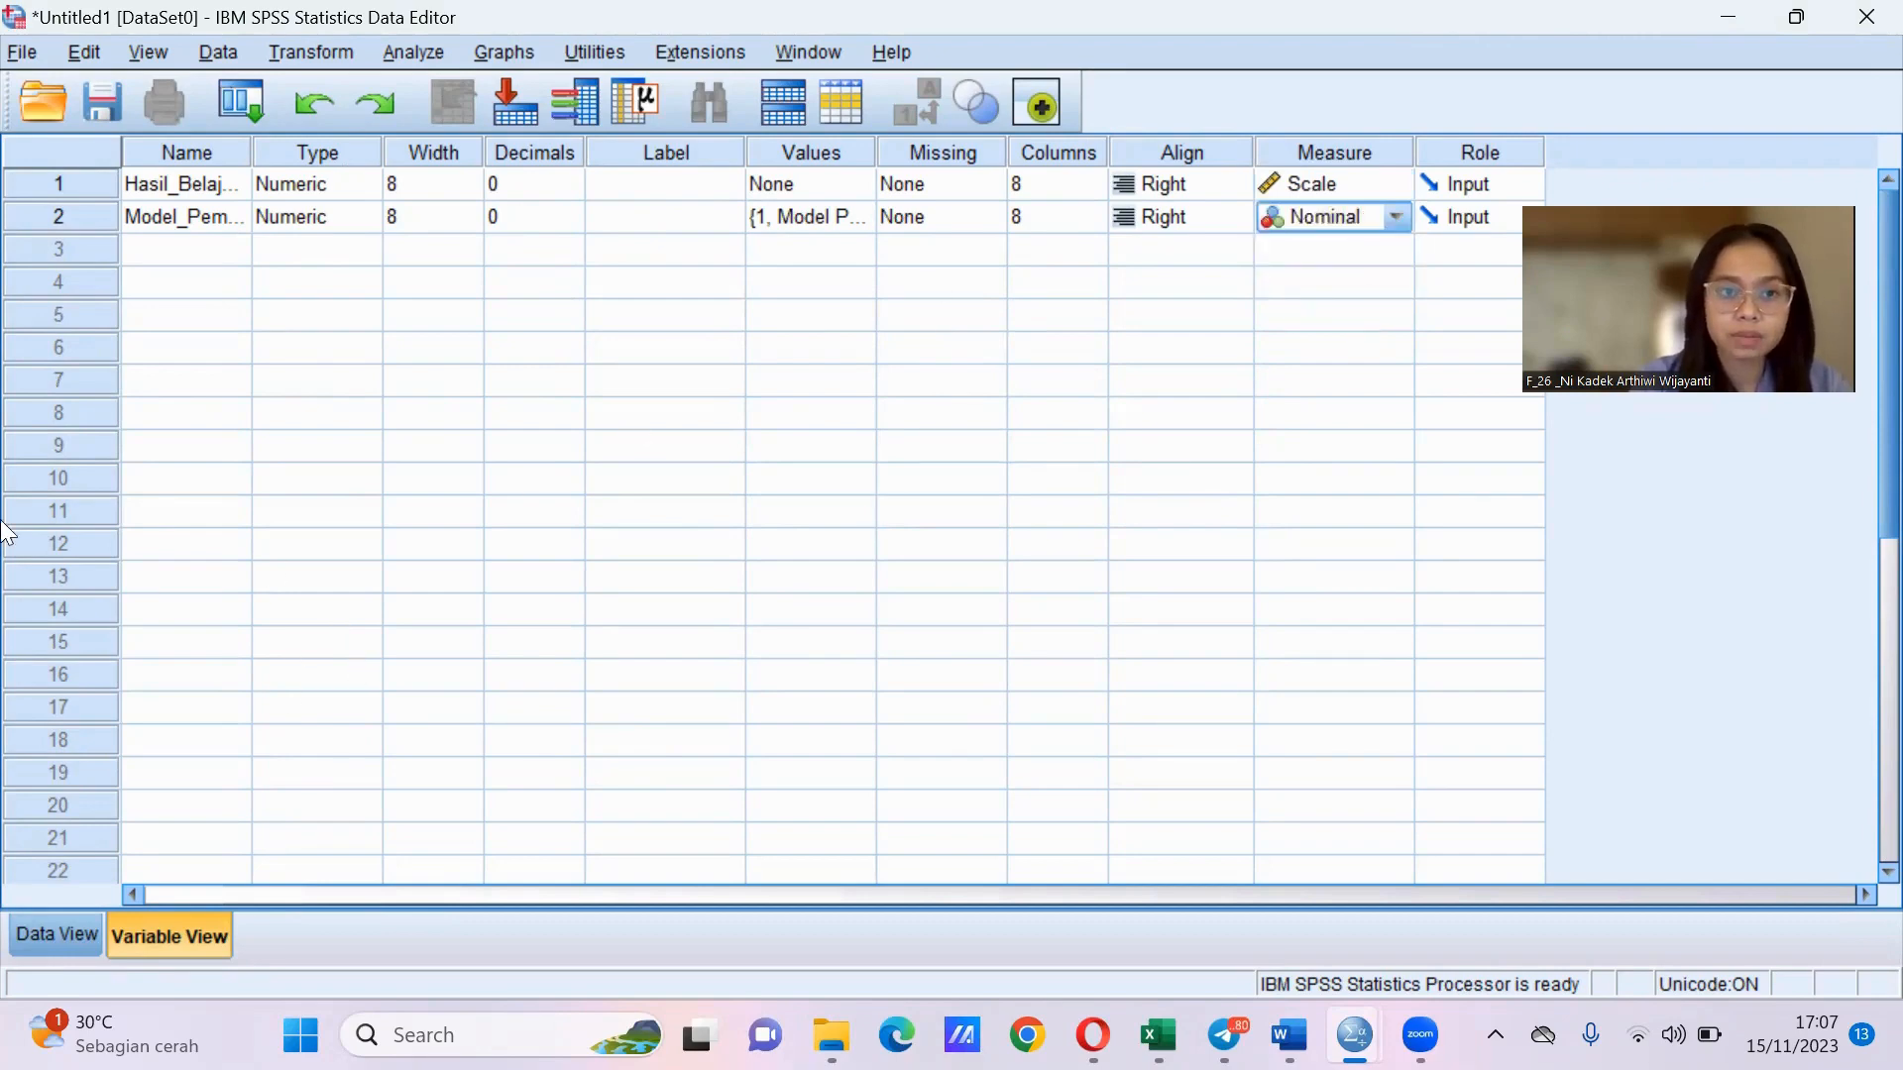
Show the data grid and widen the Hasil_Belajar_IPA and Model_Pembelajaran columns so each full name fits on one line.
click(39, 946)
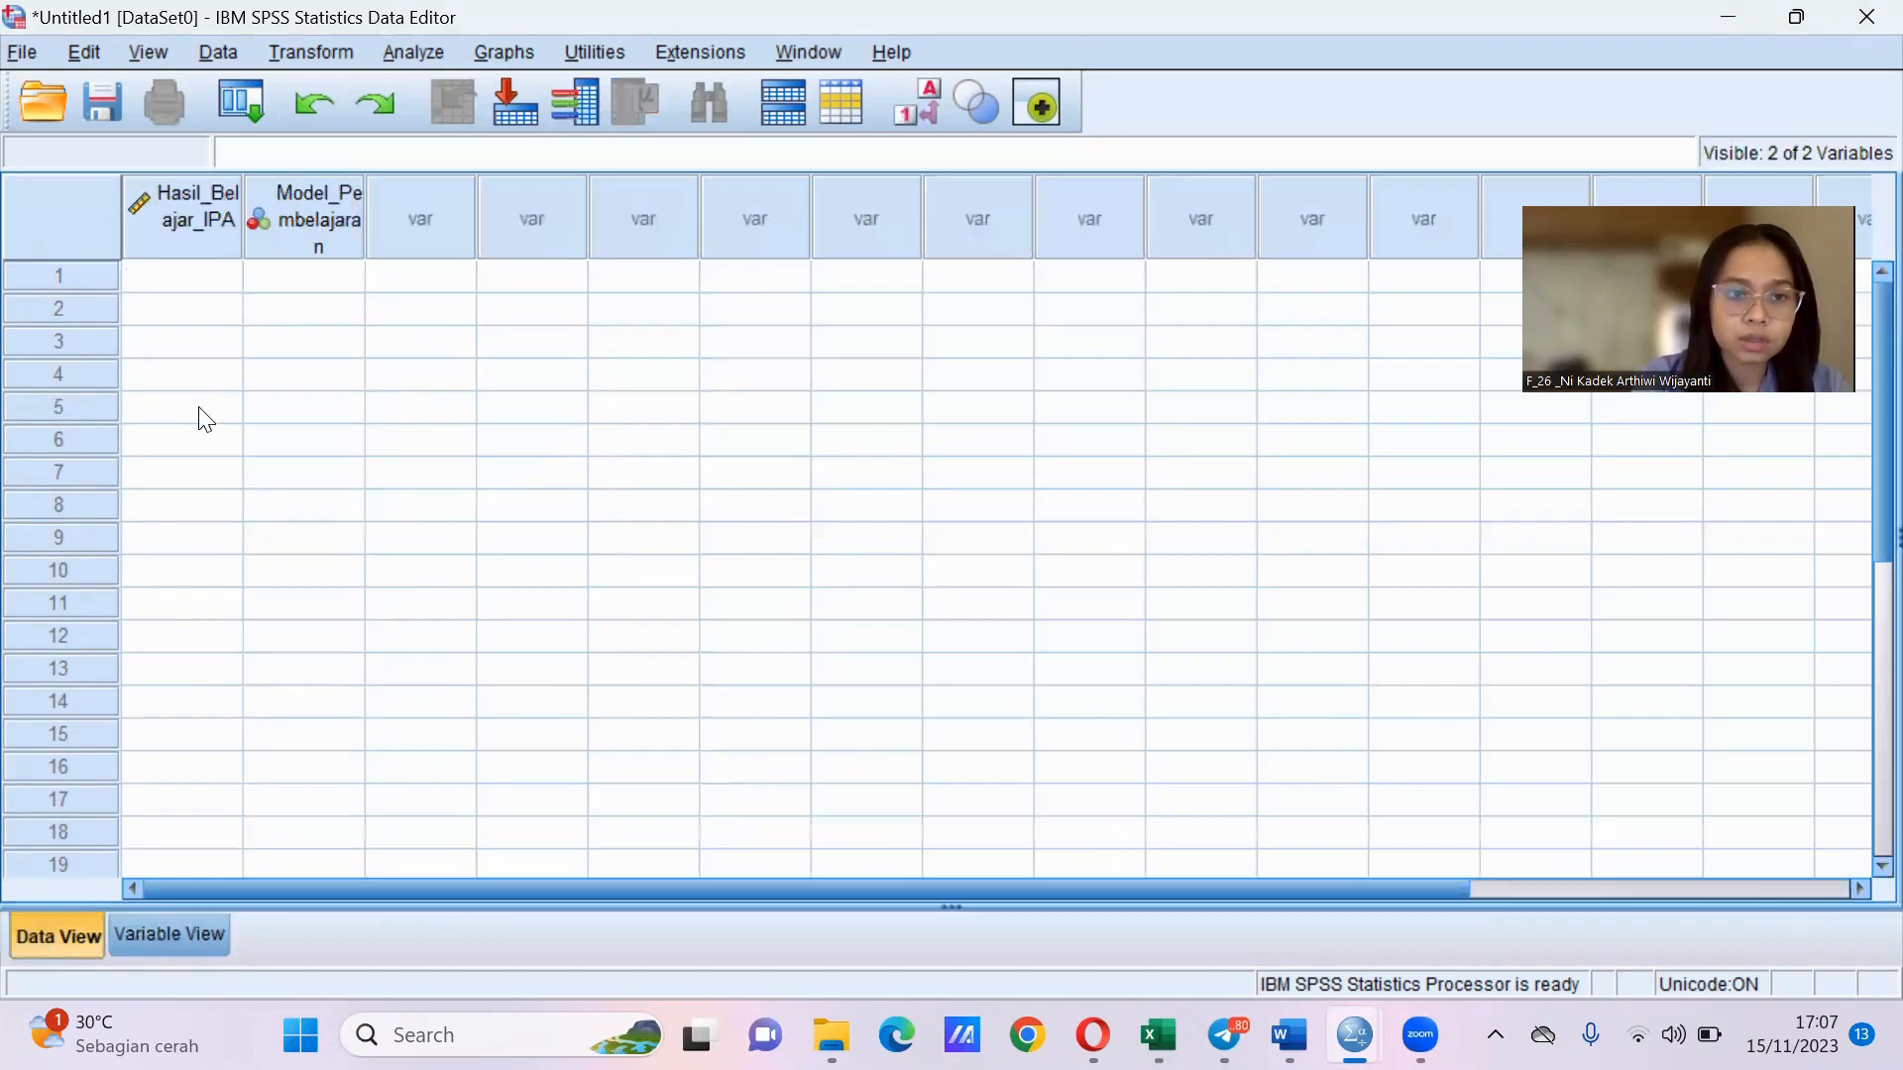
drag(243, 189, 347, 189)
drag(479, 187, 579, 188)
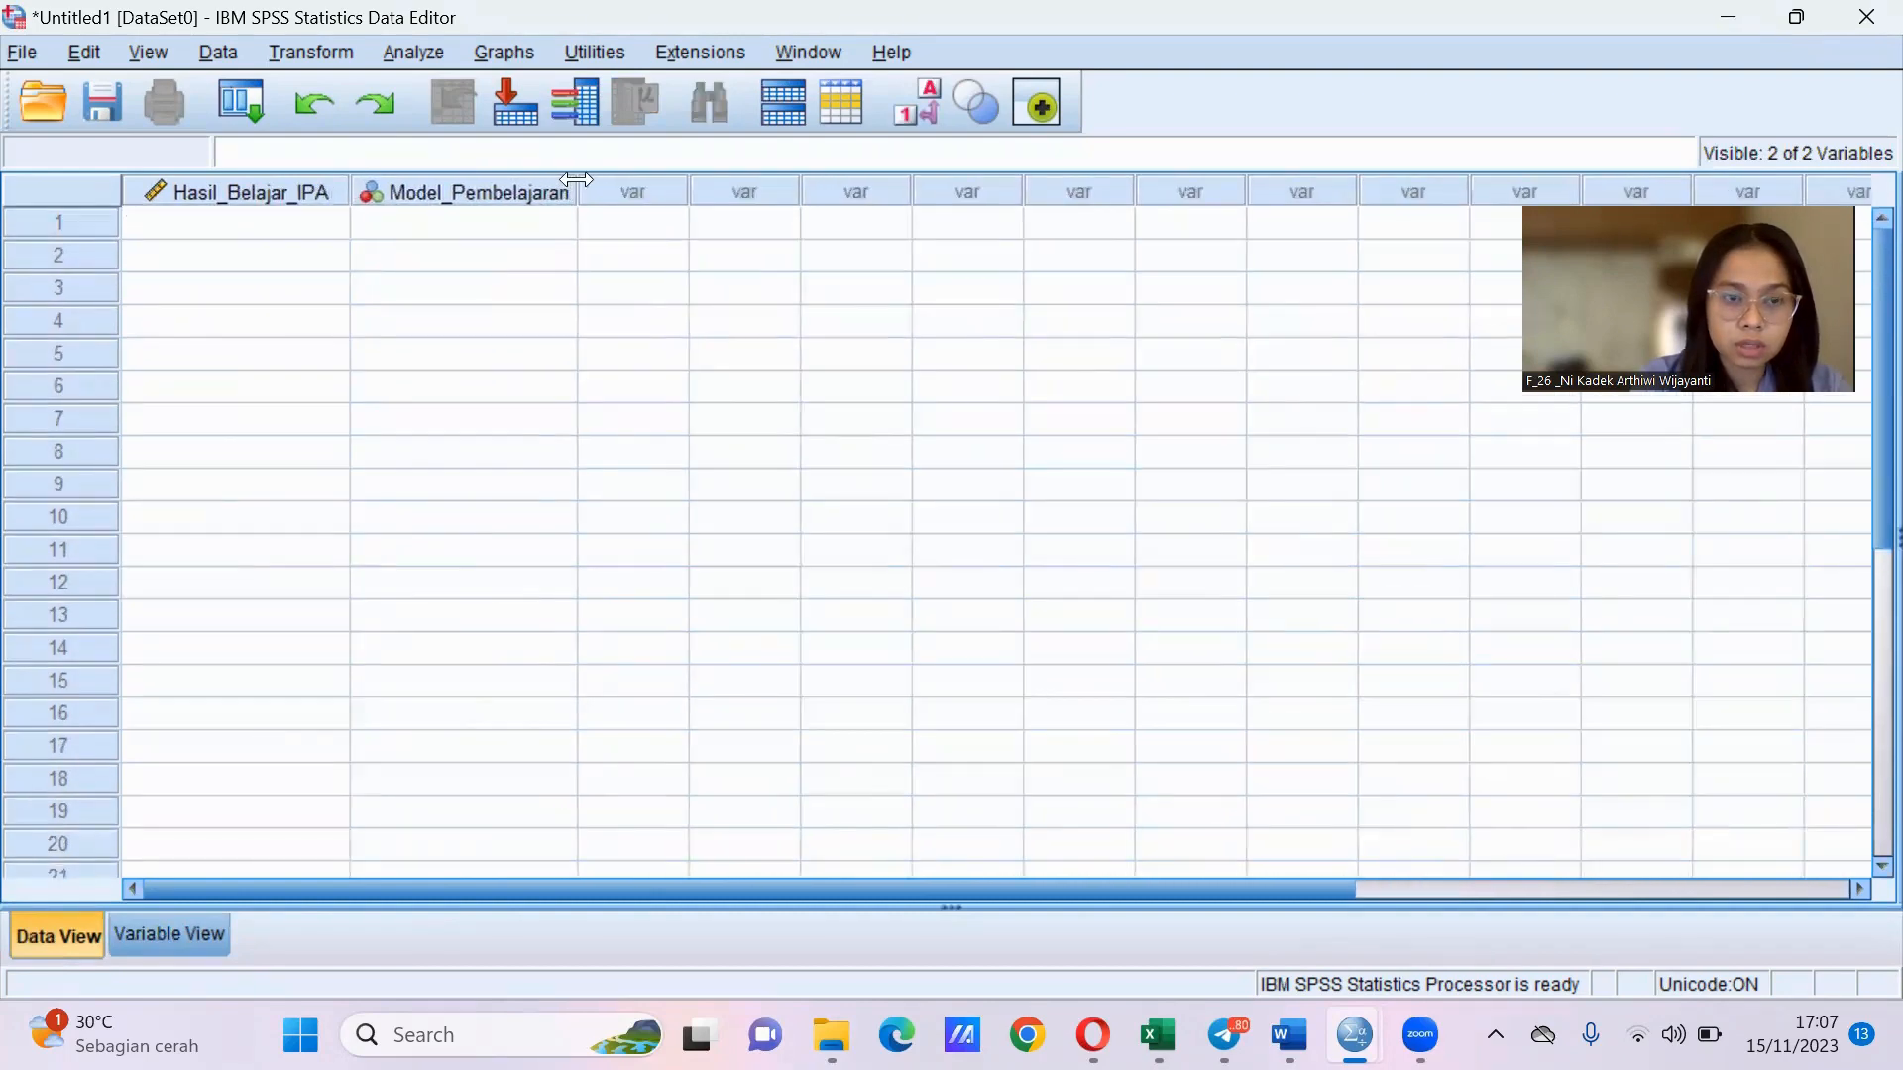
Enter the value 1 in the Model_Pembelajaran column for cases 1 to 22, filling in the skipped case 21.
click(517, 231)
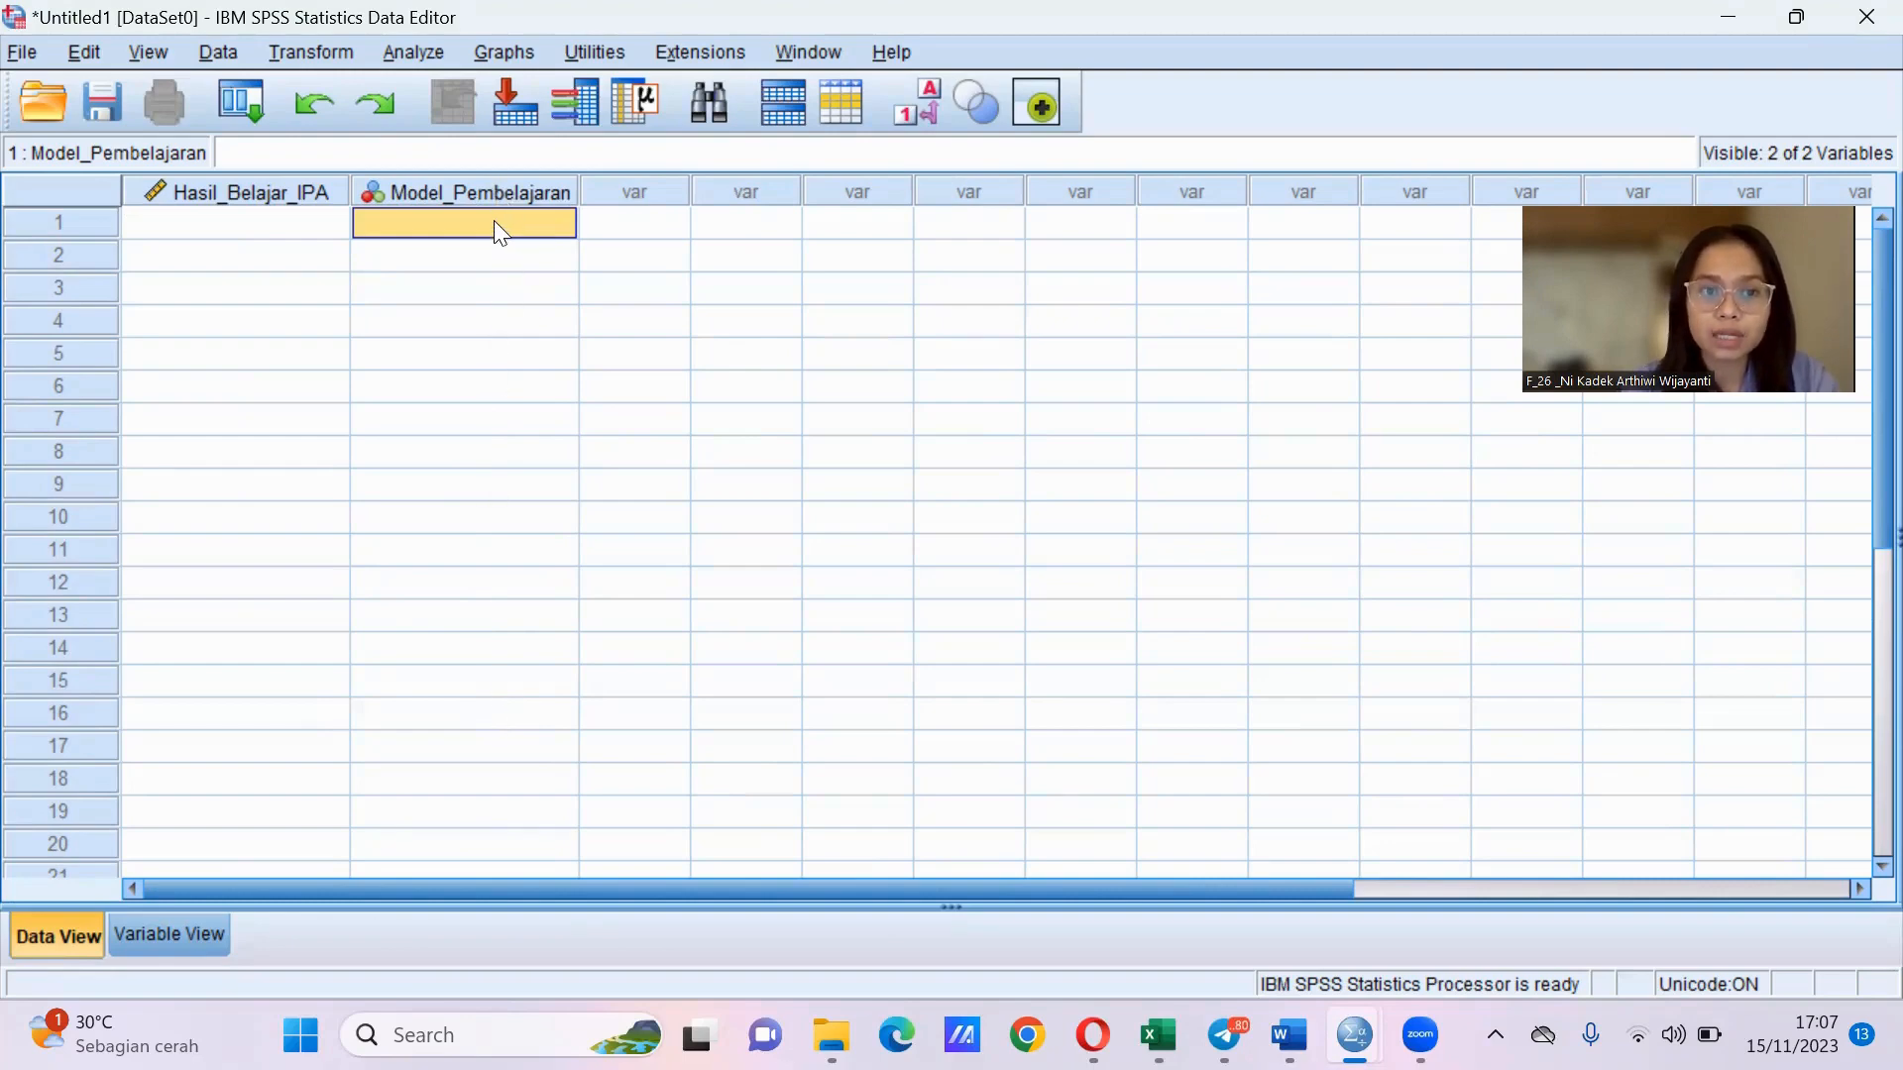
text(1)
click(495, 255)
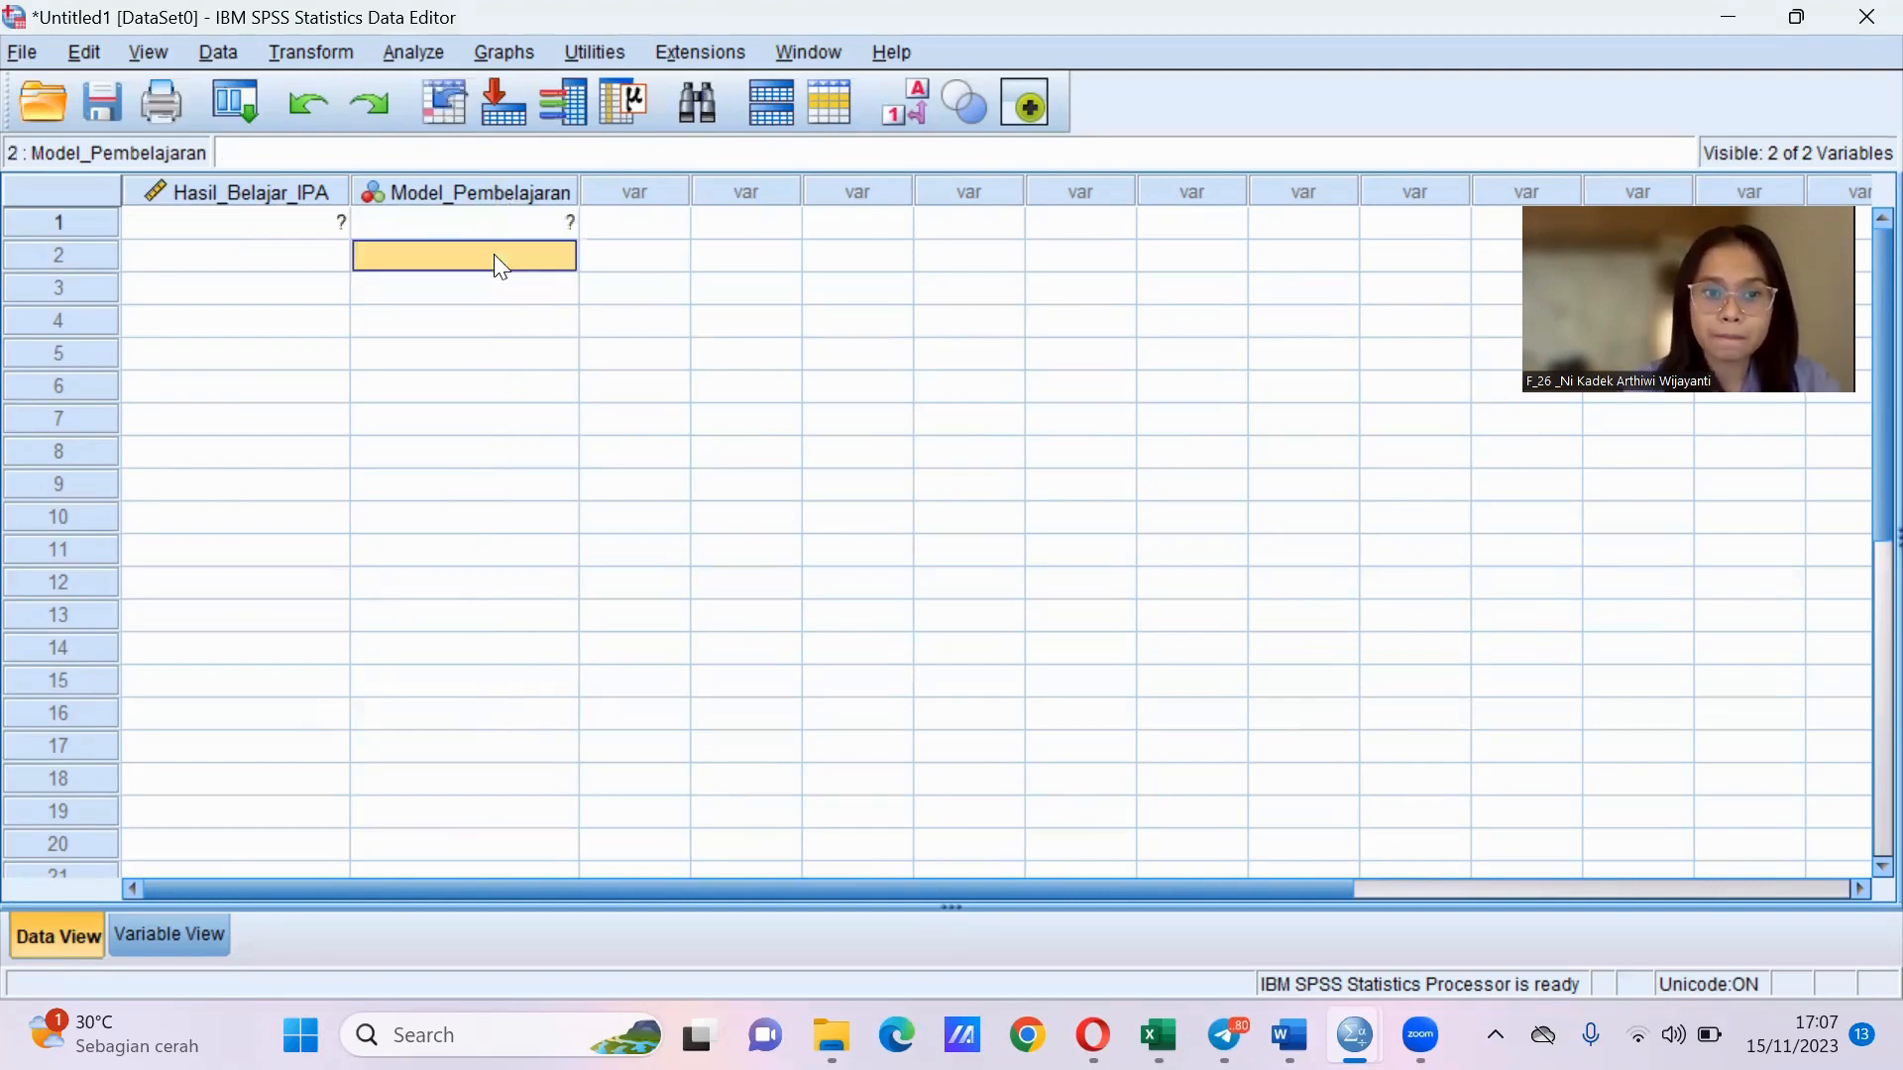
text(1)
key(Return)
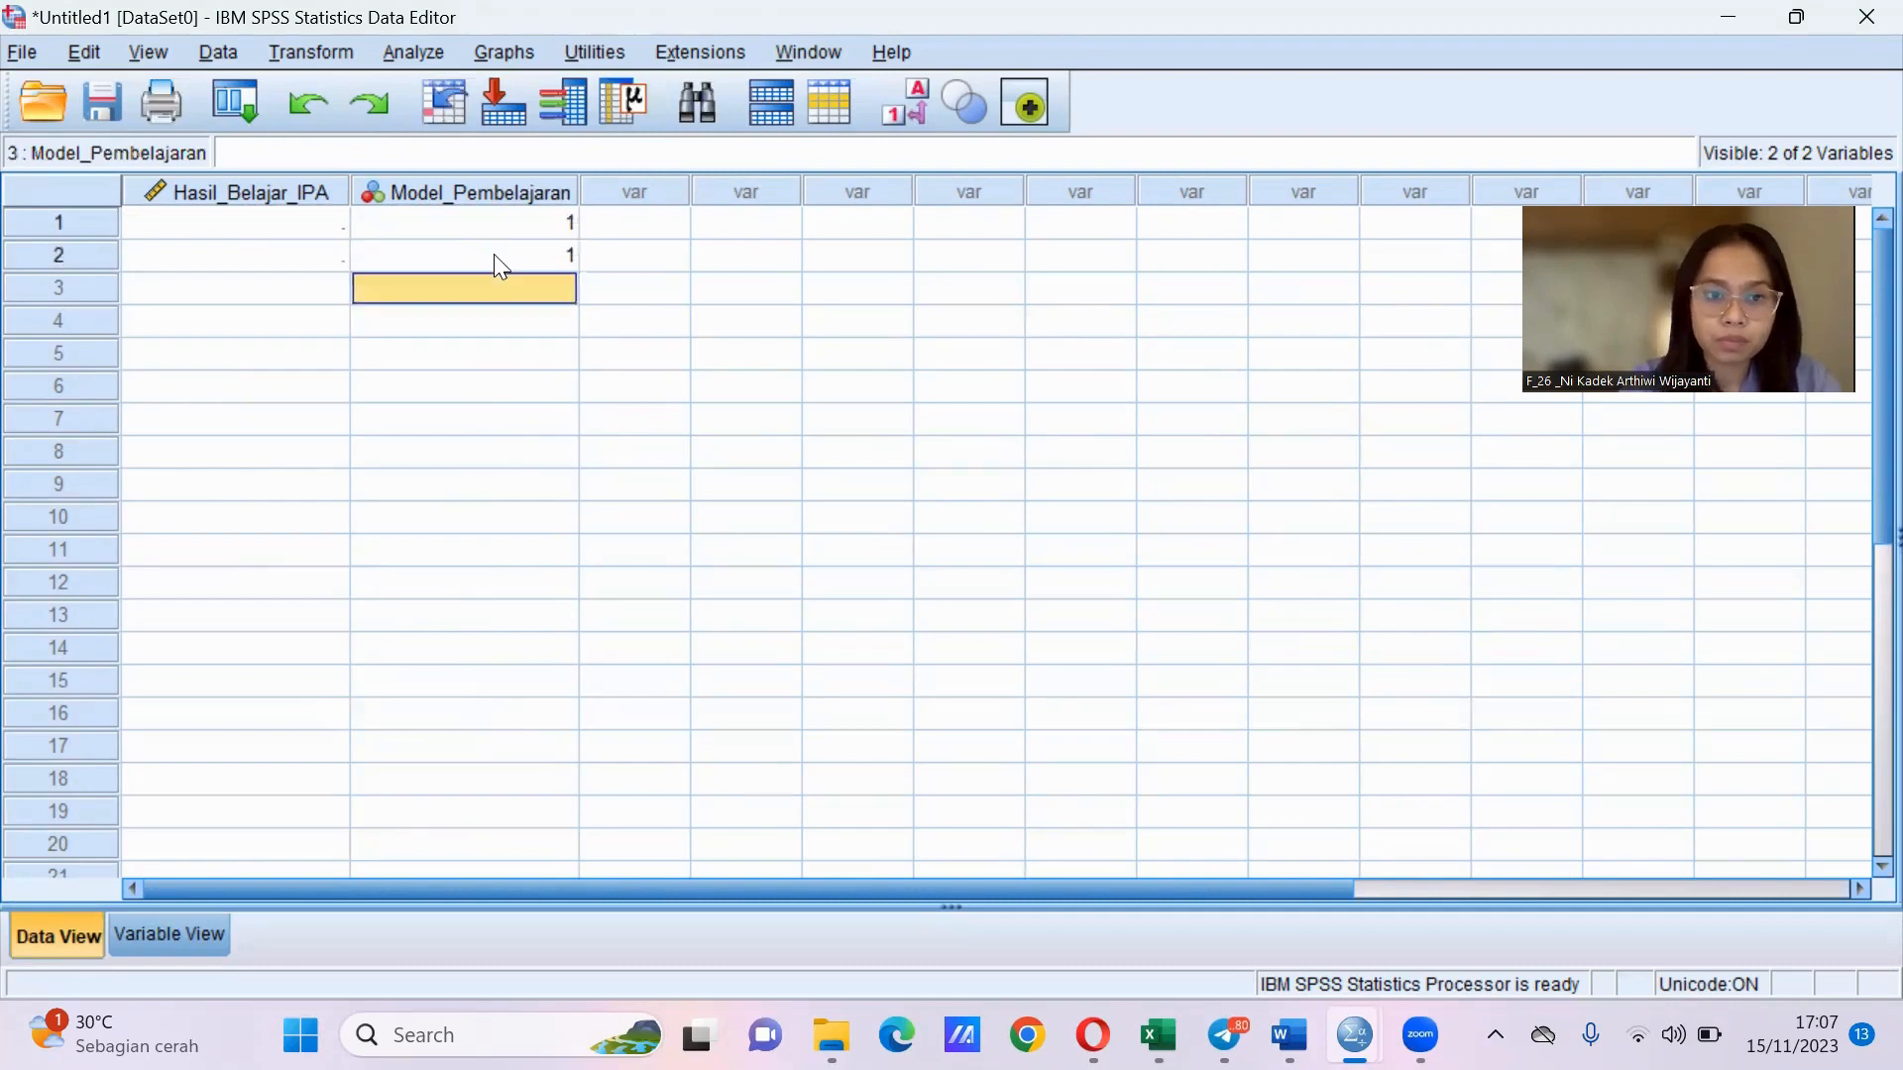
text(1)
key(Return)
text(1)
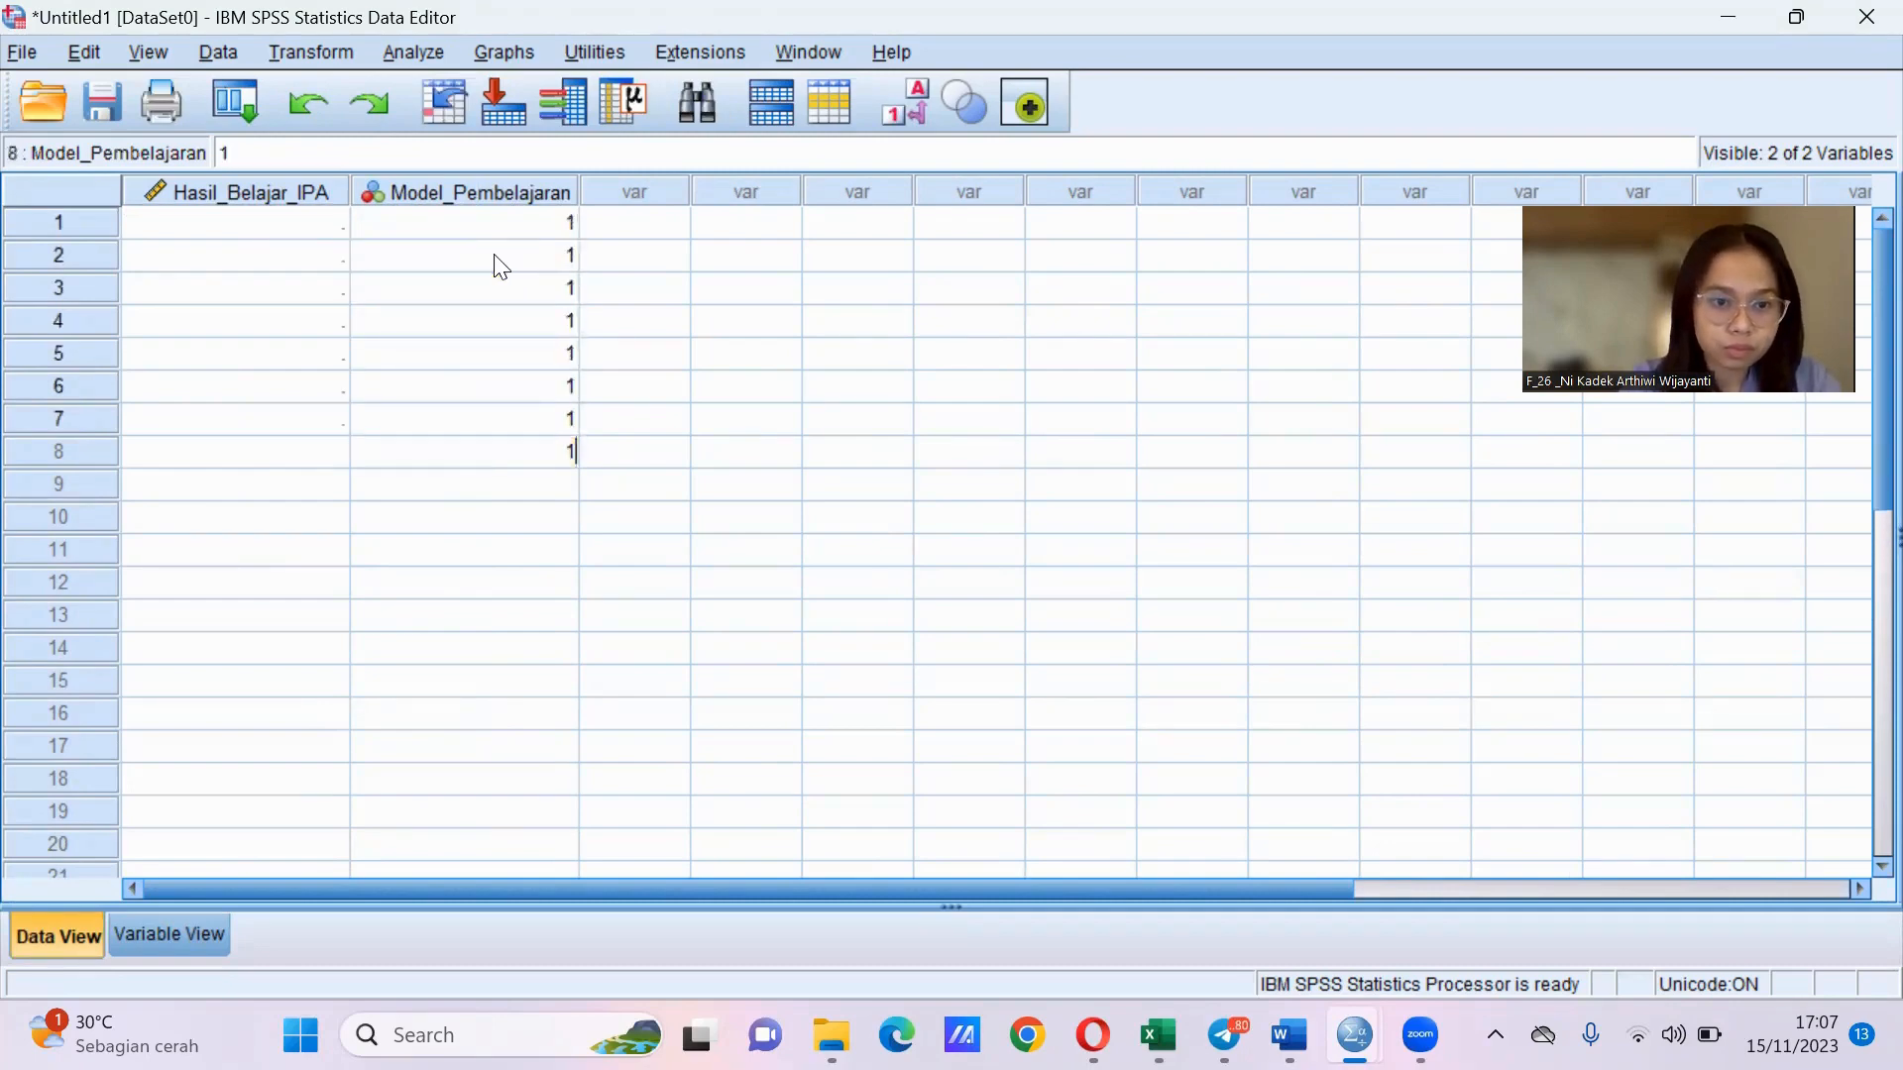
text( 1 1 1 1 1 1 1 1 1 1 )
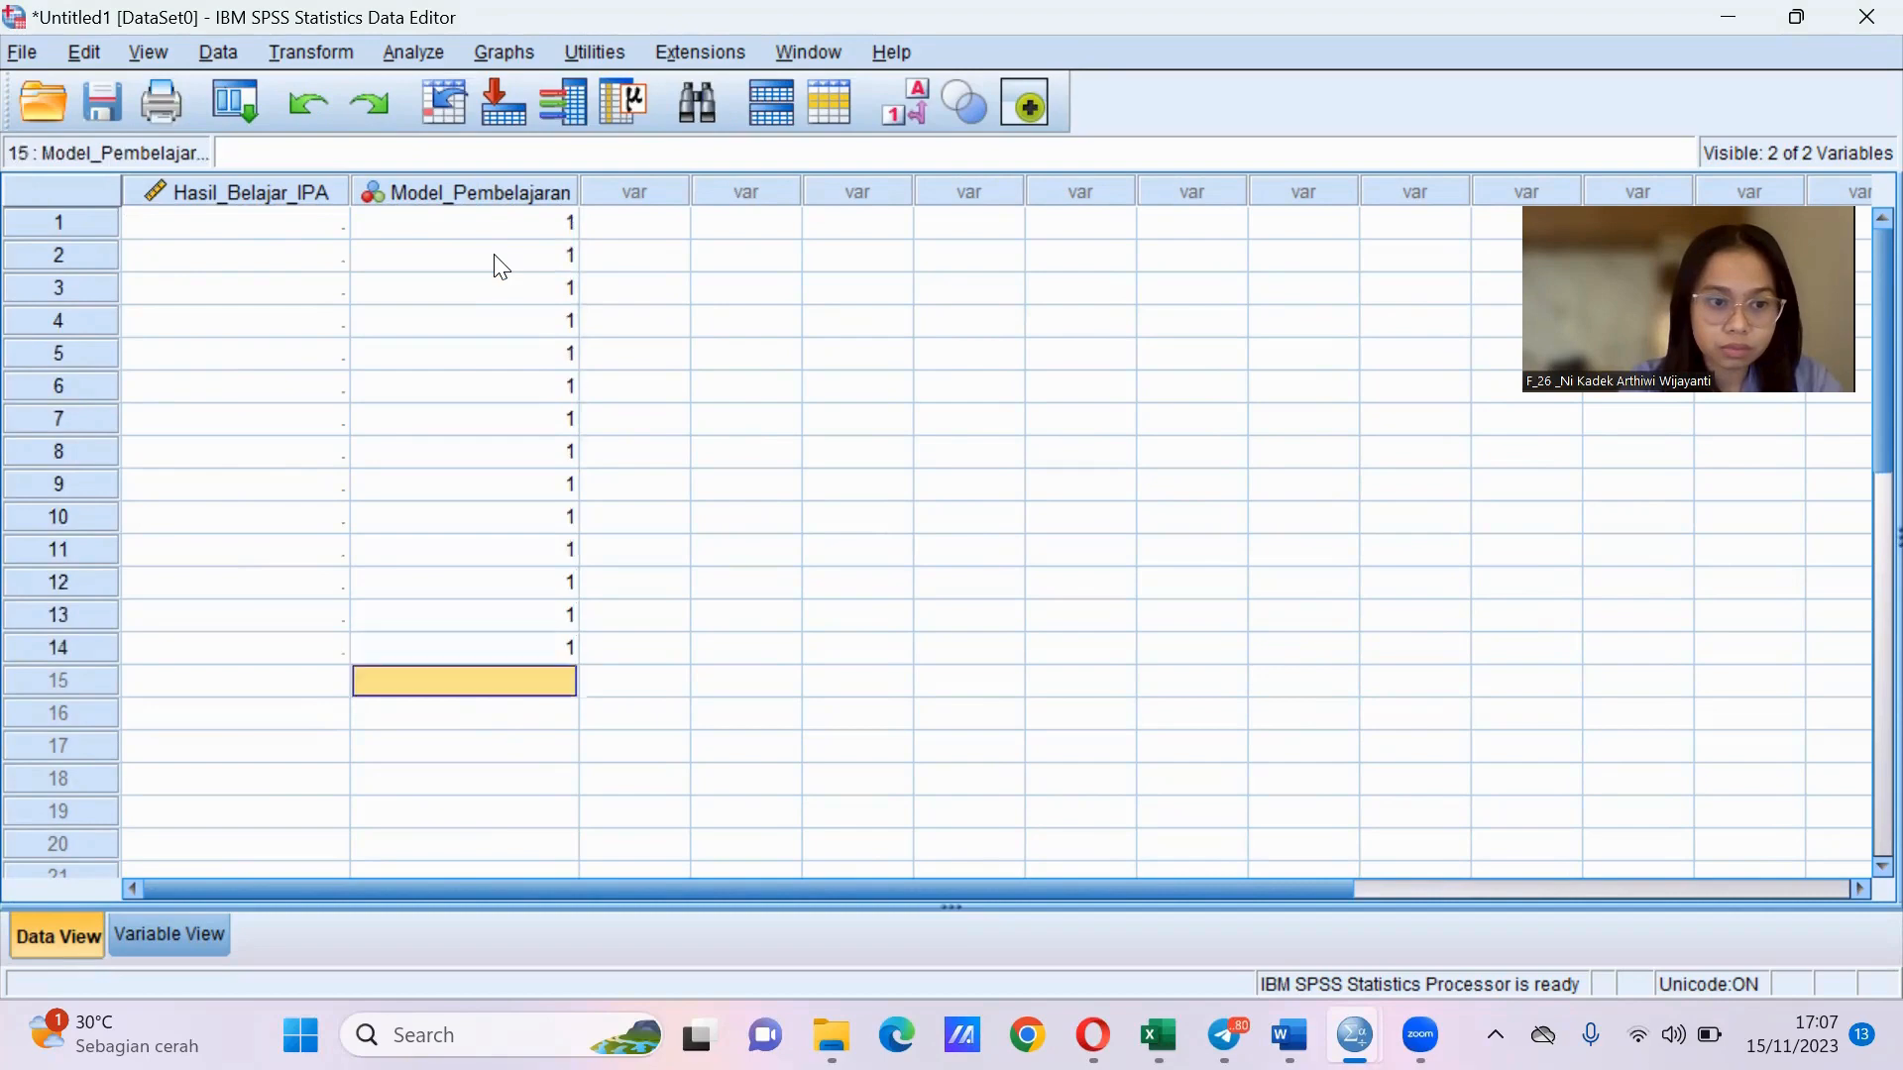
text(1 1 1 1 1 1  )
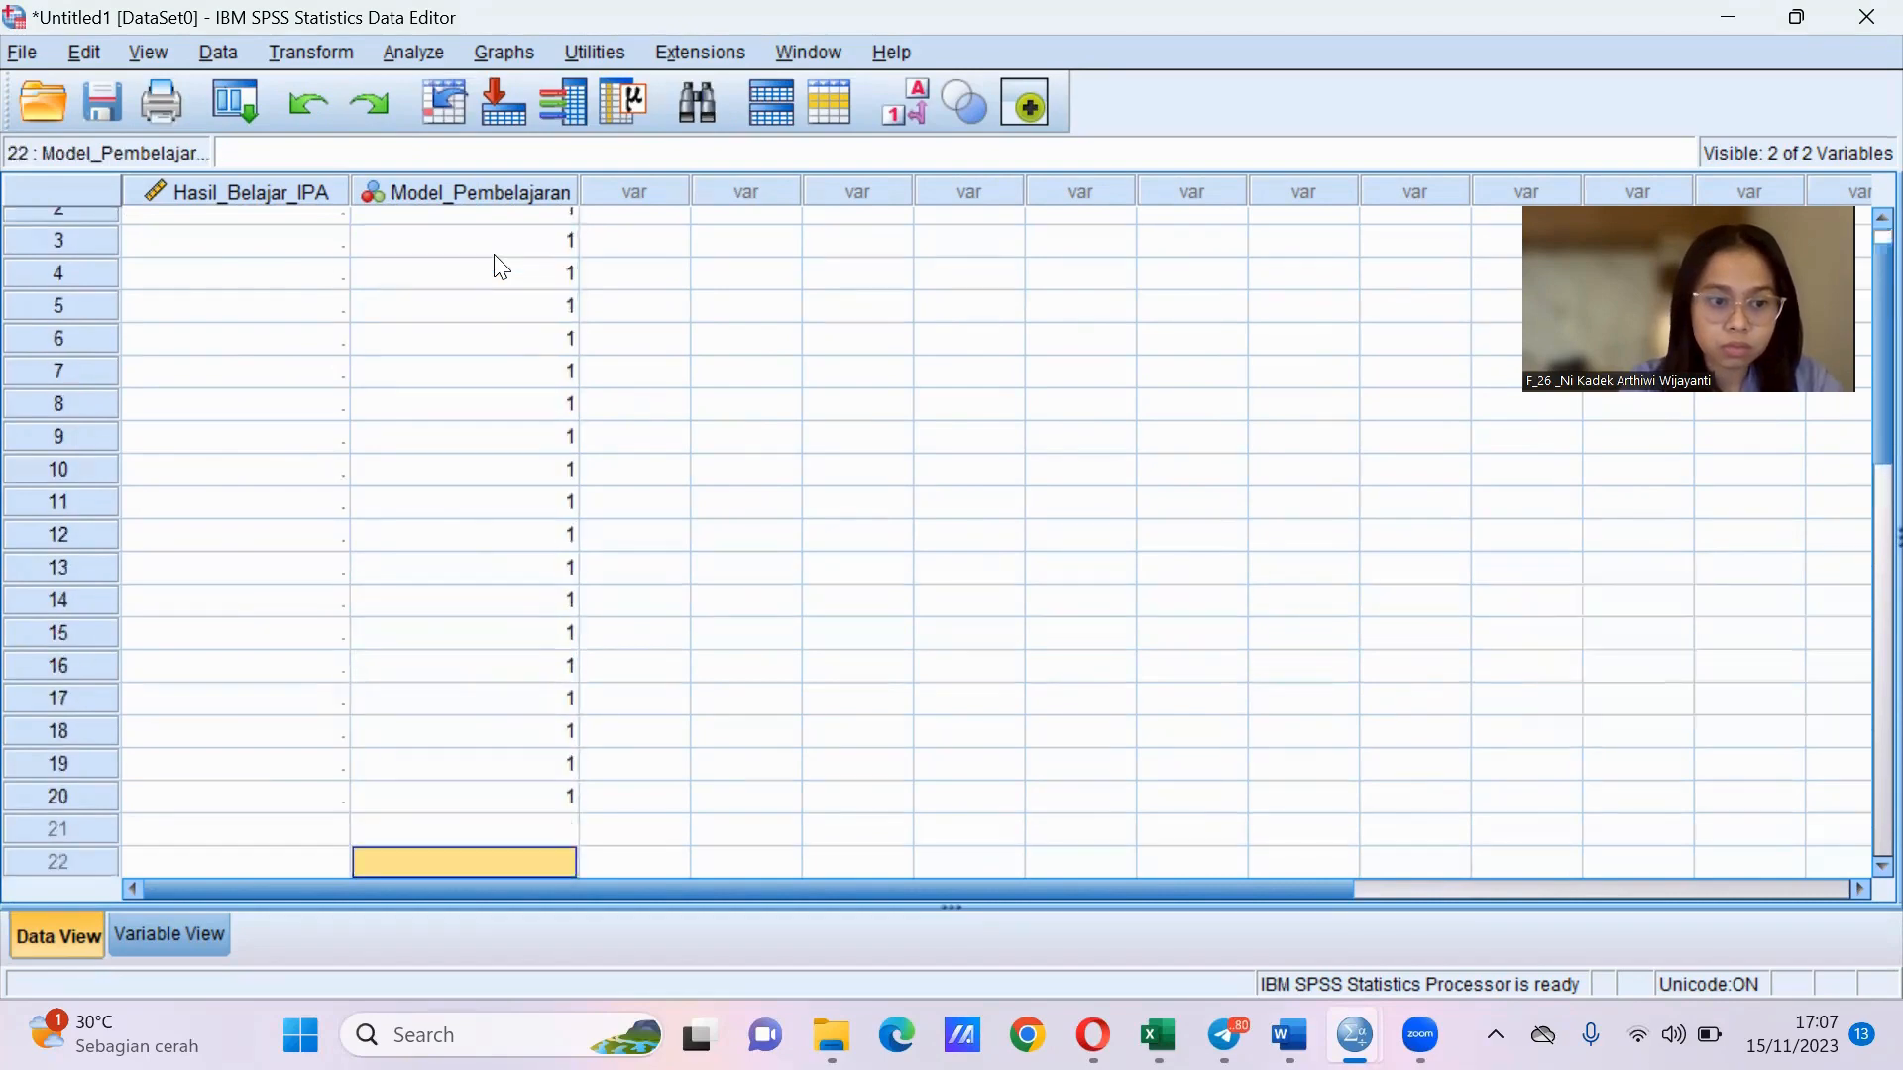
text(1)
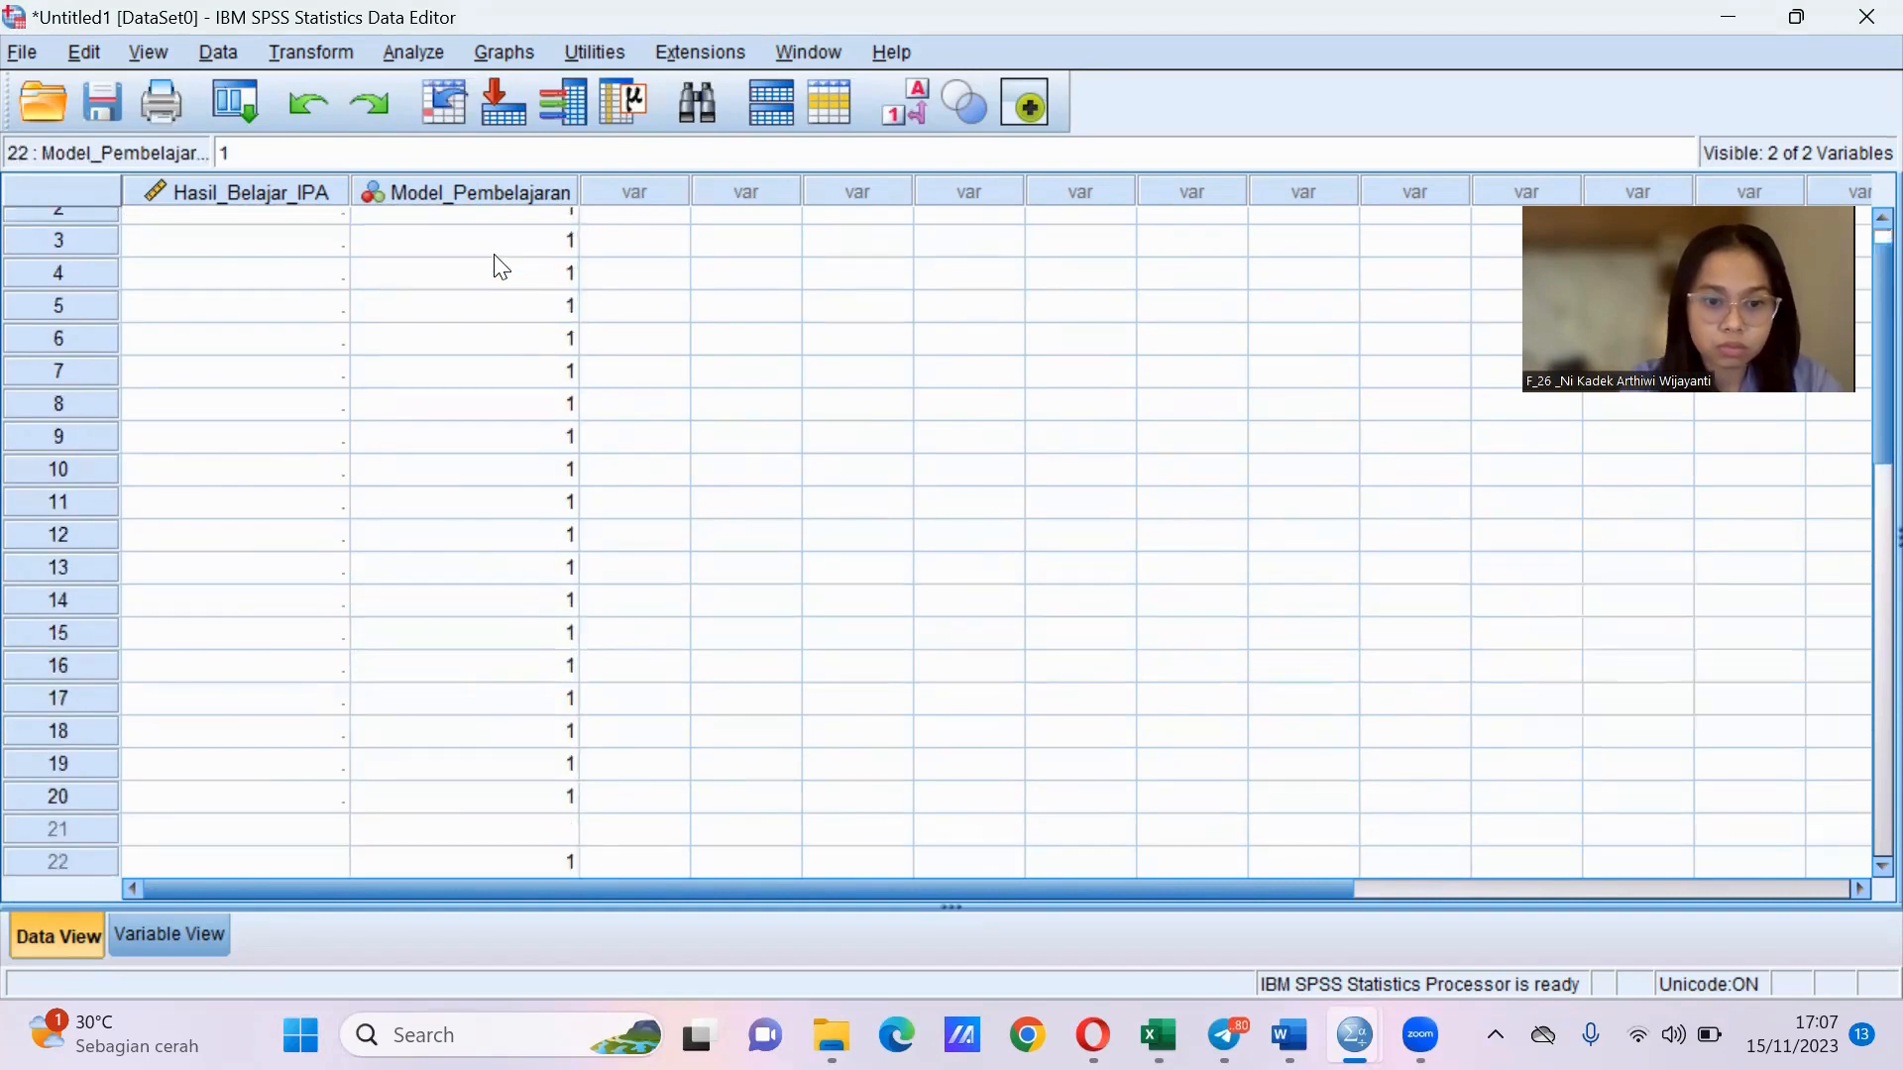
click(495, 814)
text(1)
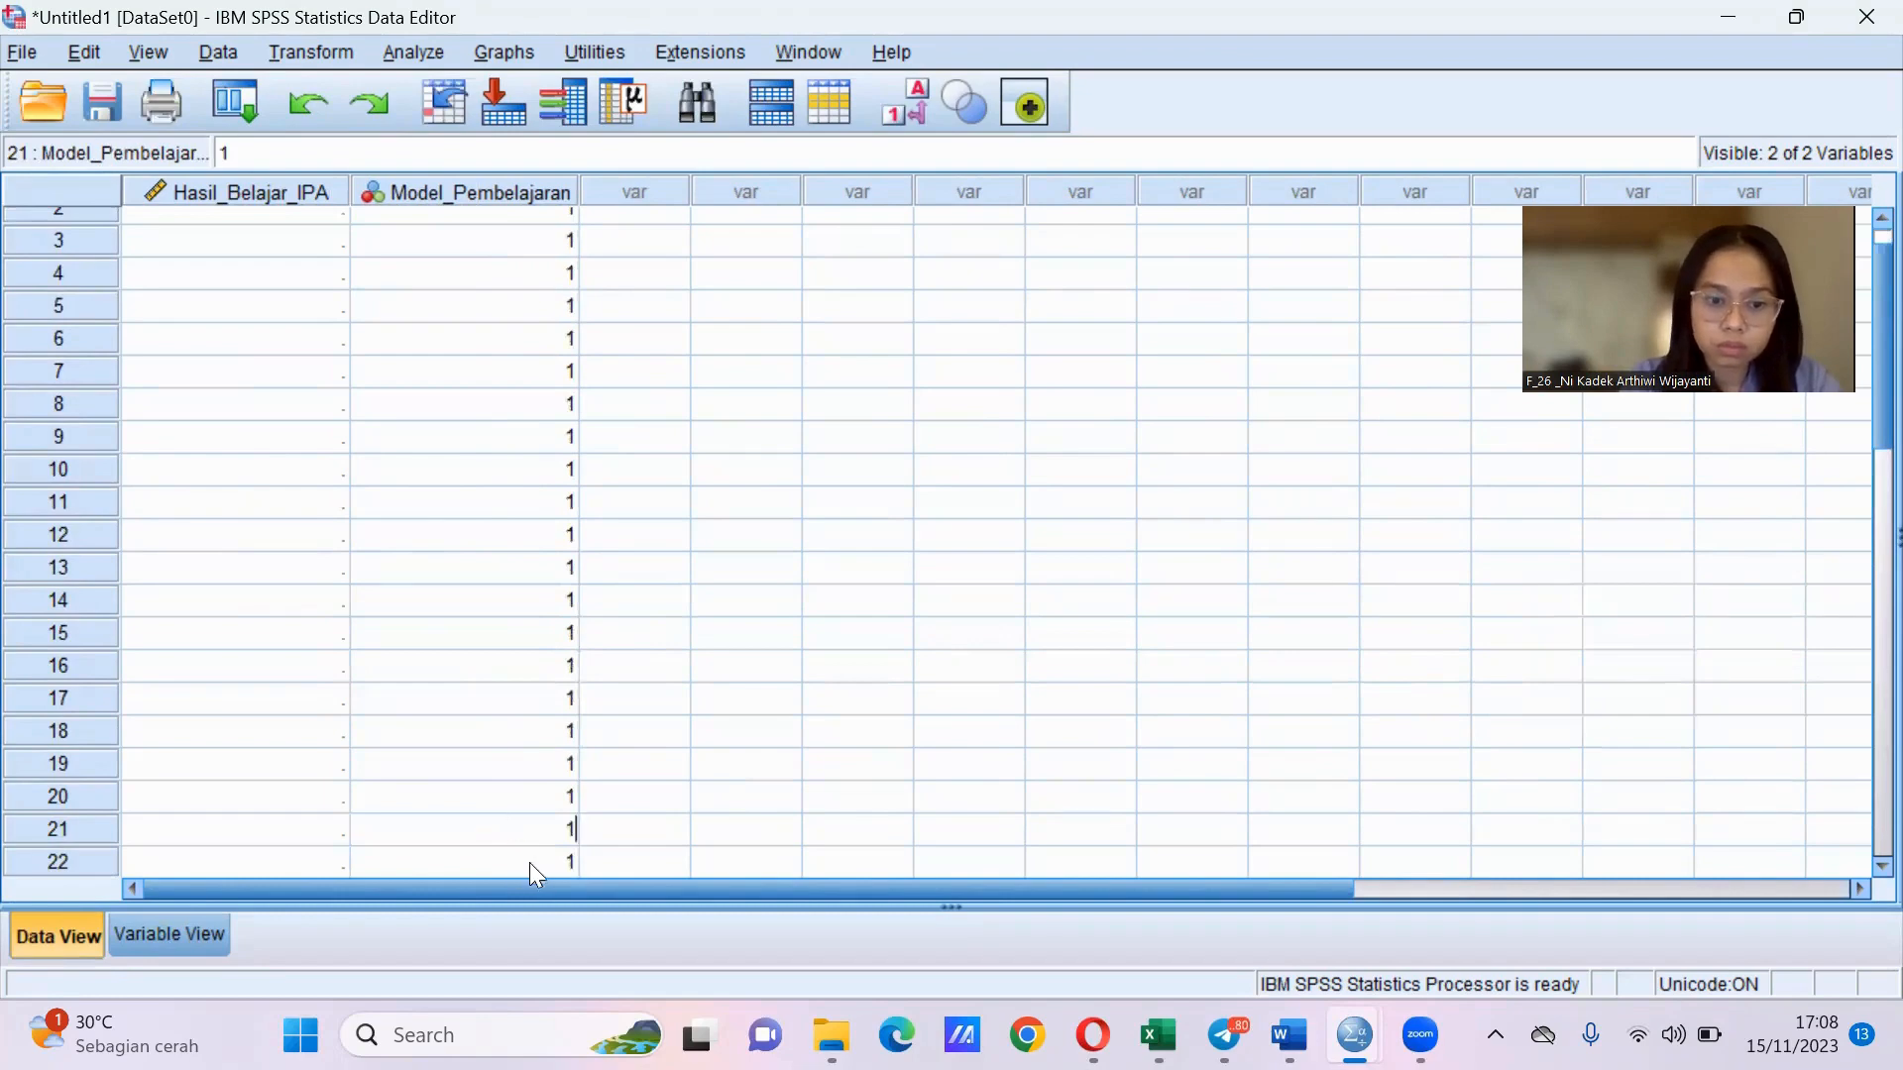
Complete the inquiry group by entering 1 in Model_Pembelajaran for cases 23 to 25.
click(1873, 530)
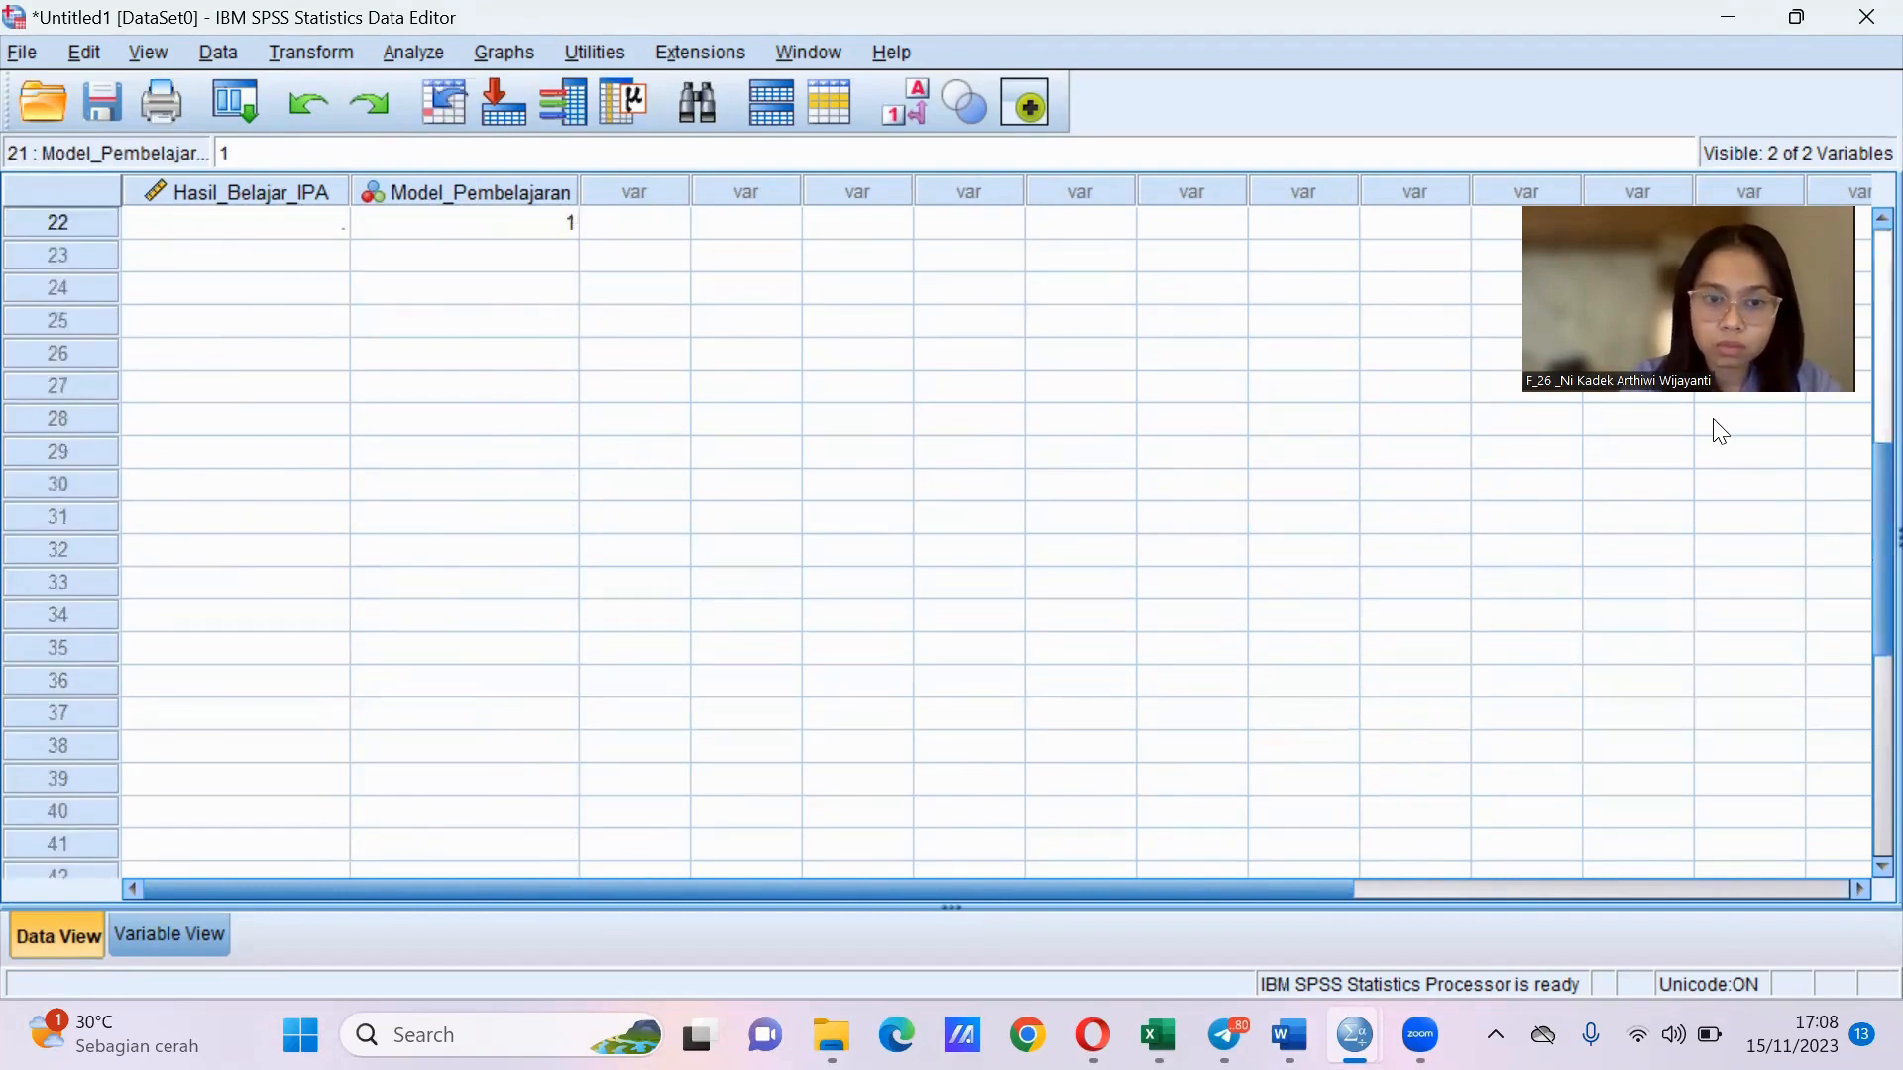
click(516, 255)
text(1)
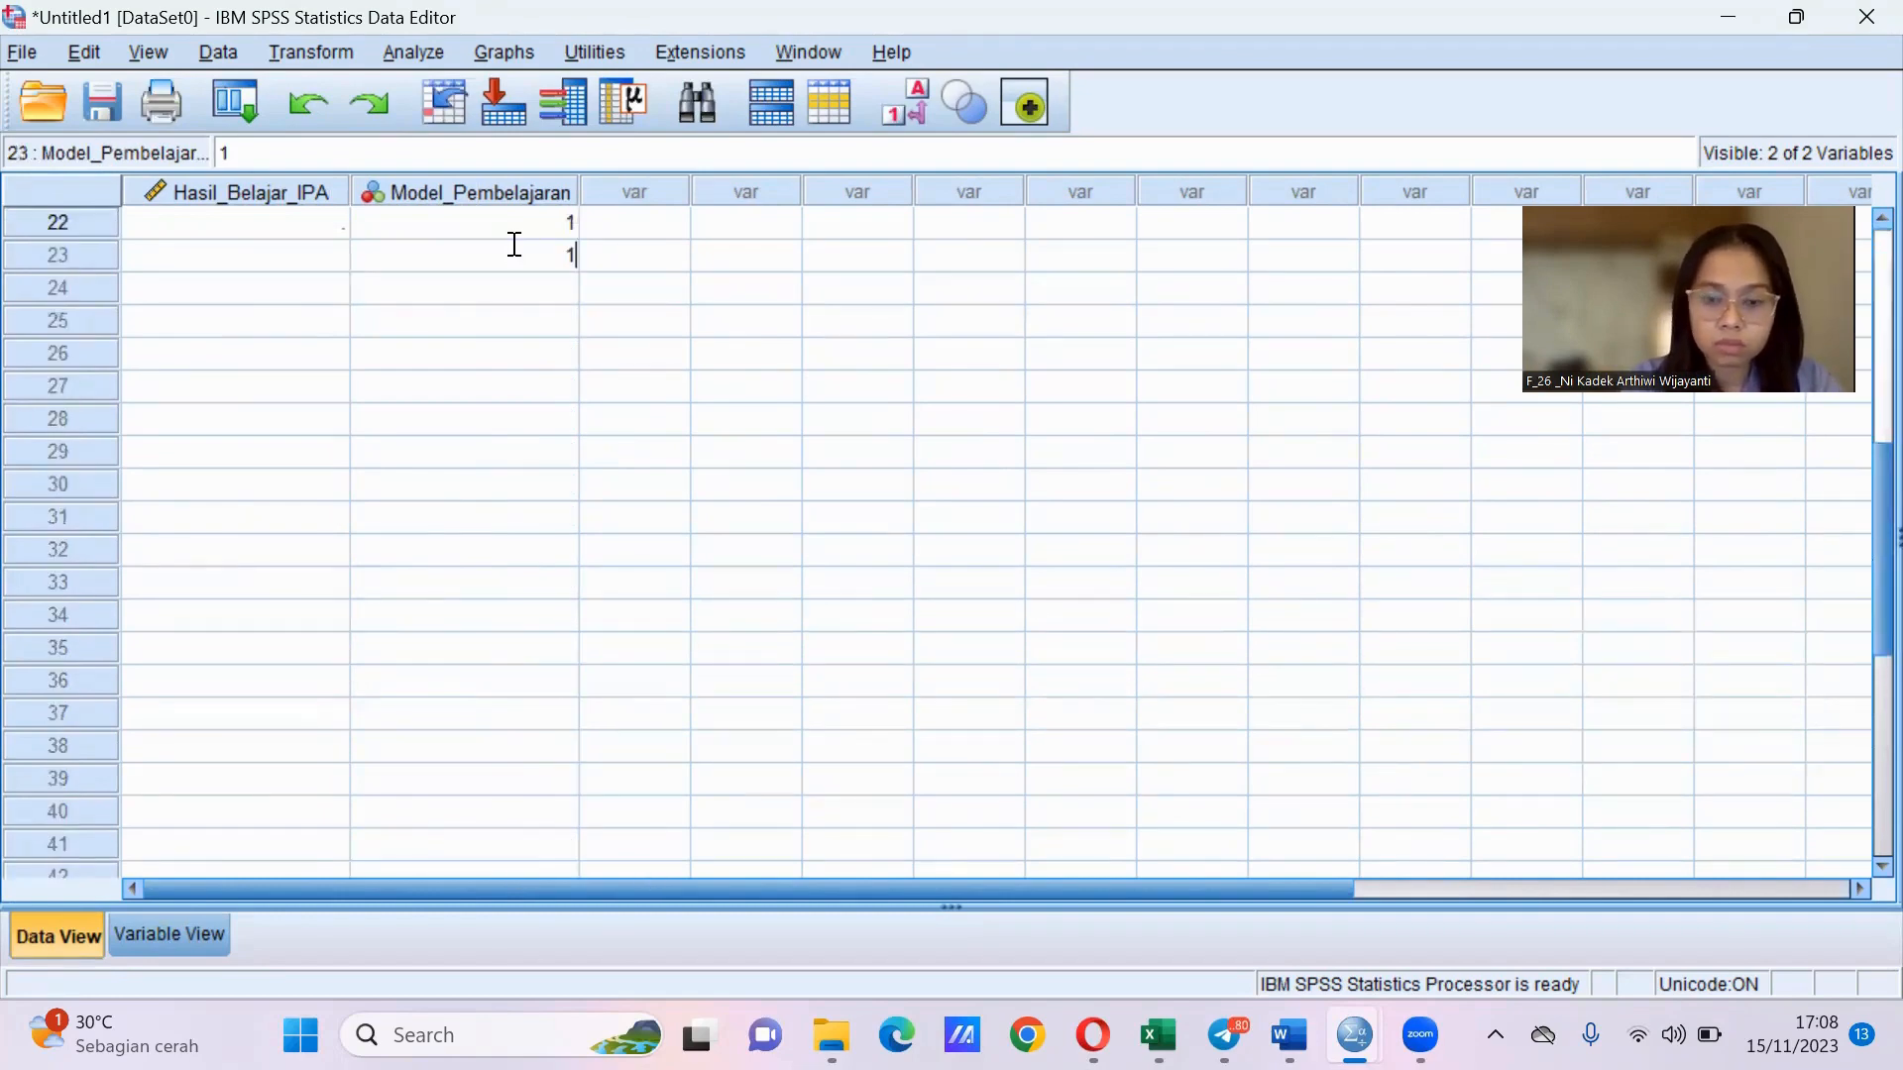
click(521, 291)
text(1)
key(Return)
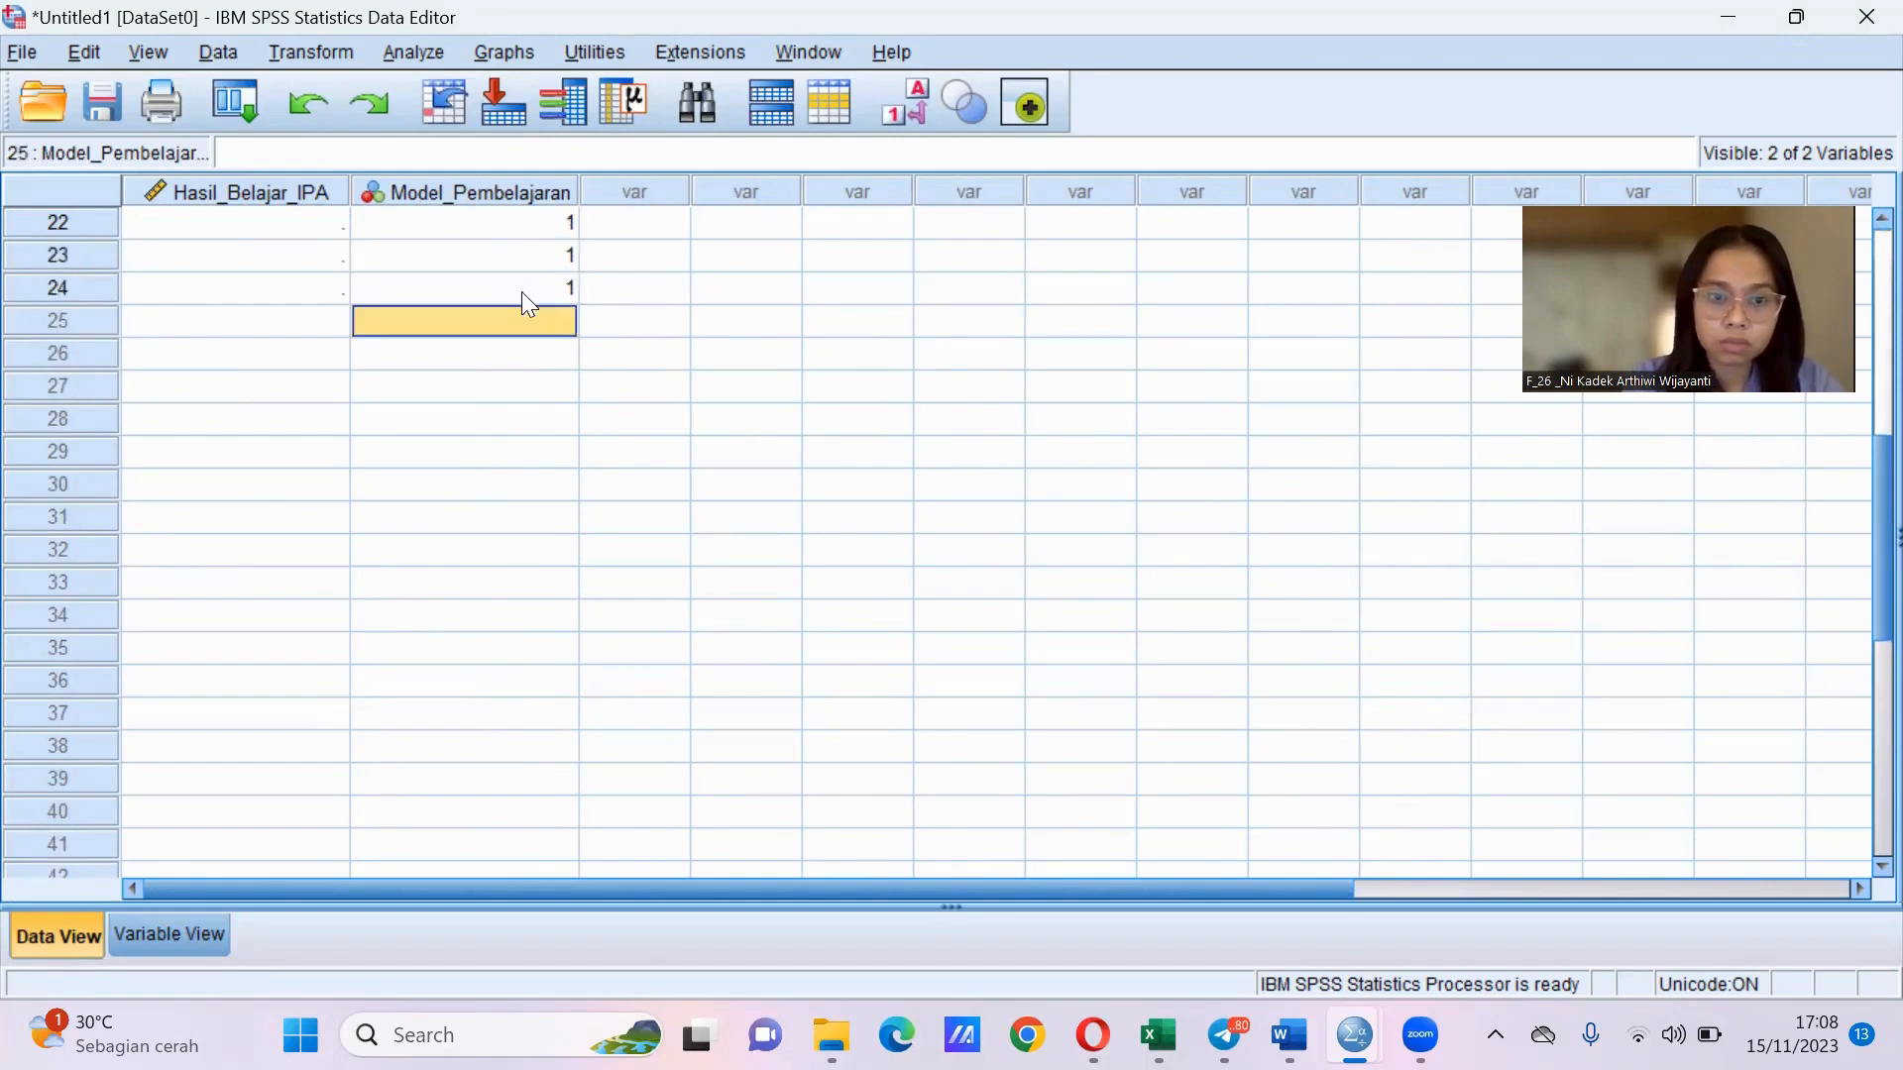
text(1)
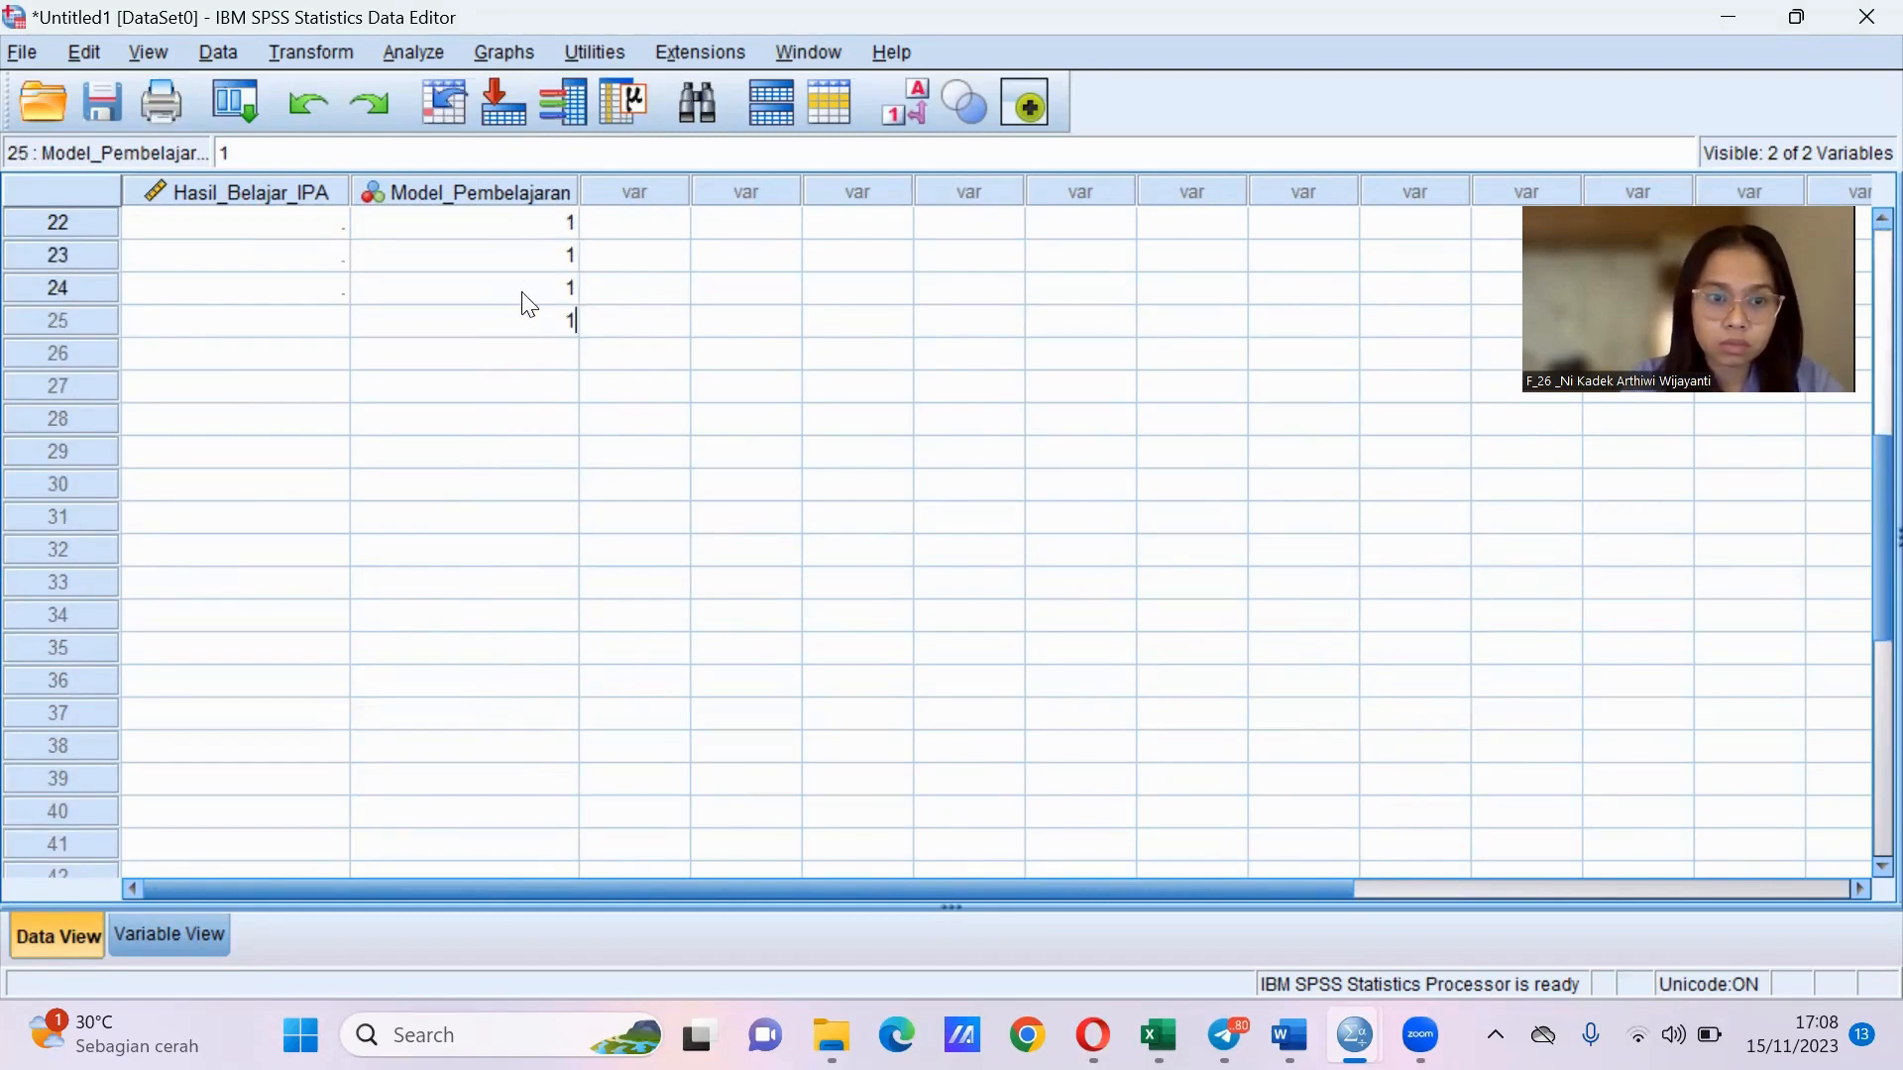
Enter the value 2 in Model_Pembelajaran for cases 26 to 43, filling in the skipped case 40.
click(526, 363)
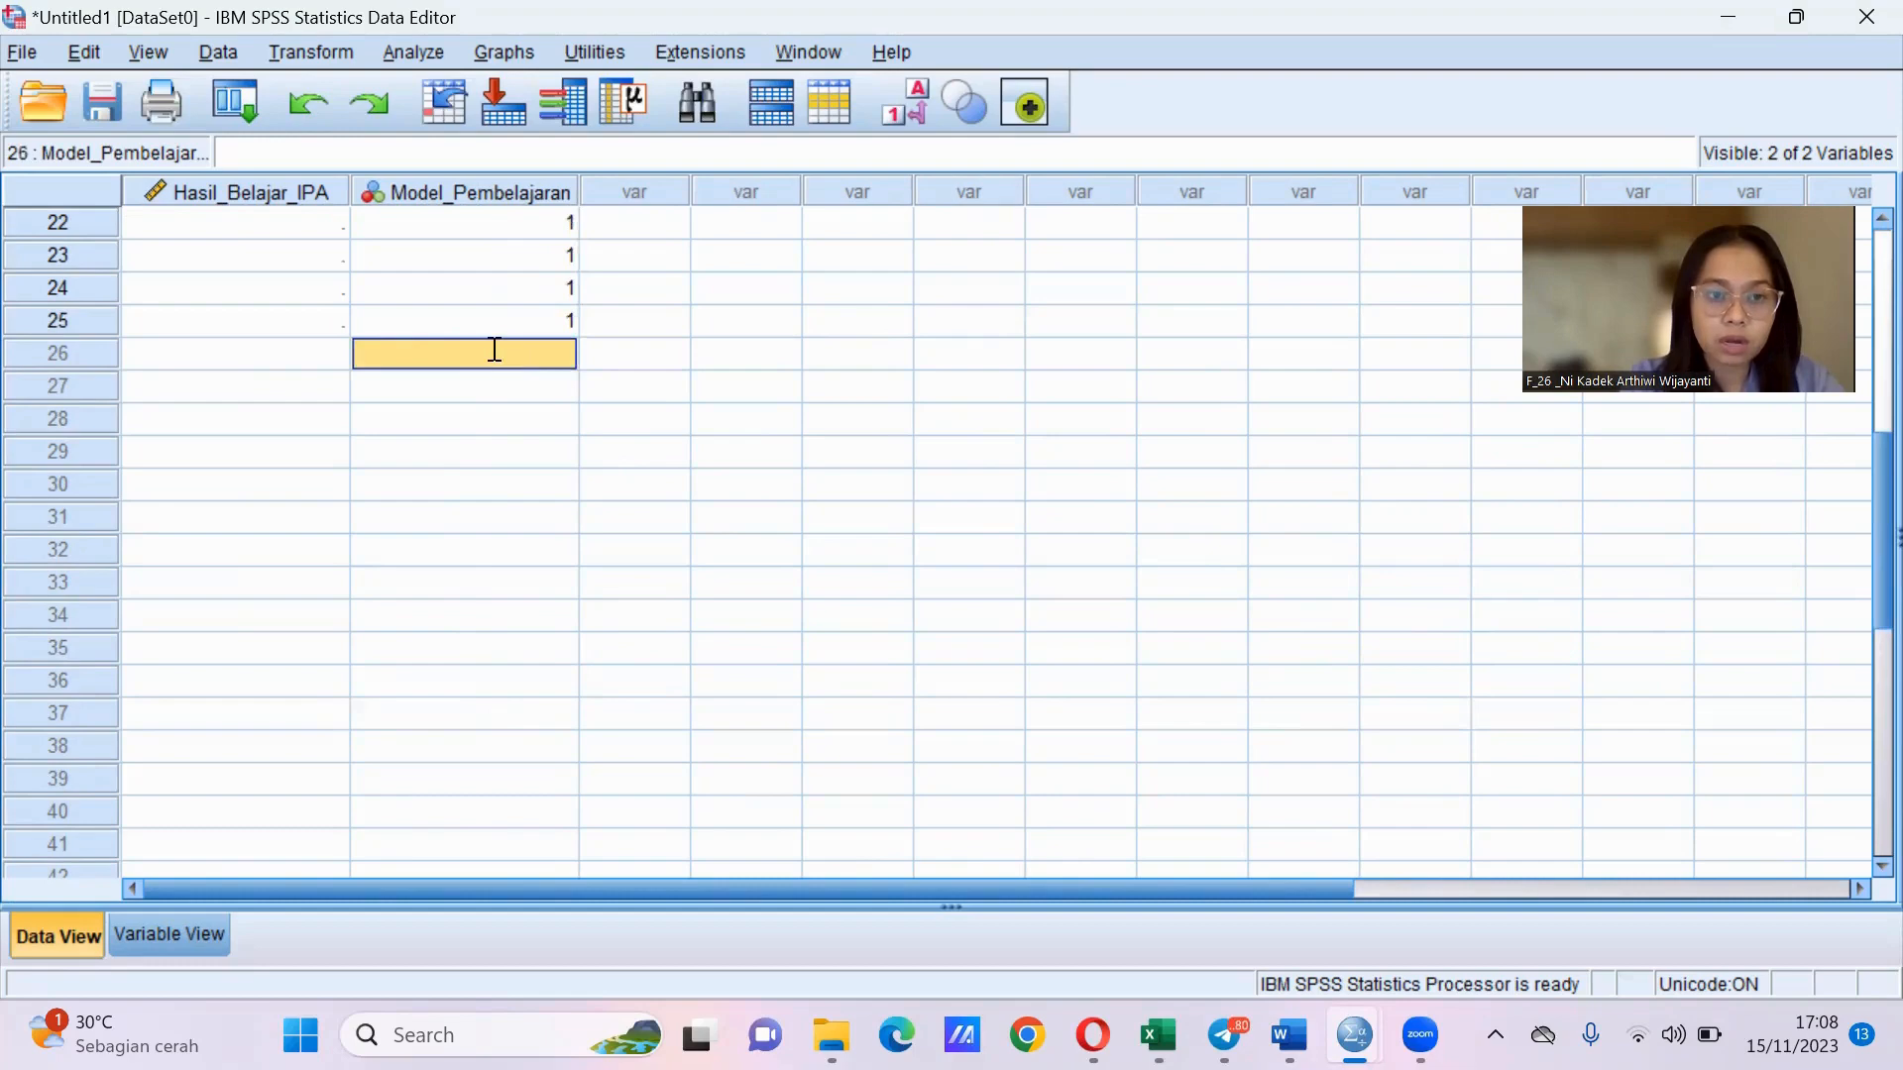
text(2)
click(513, 395)
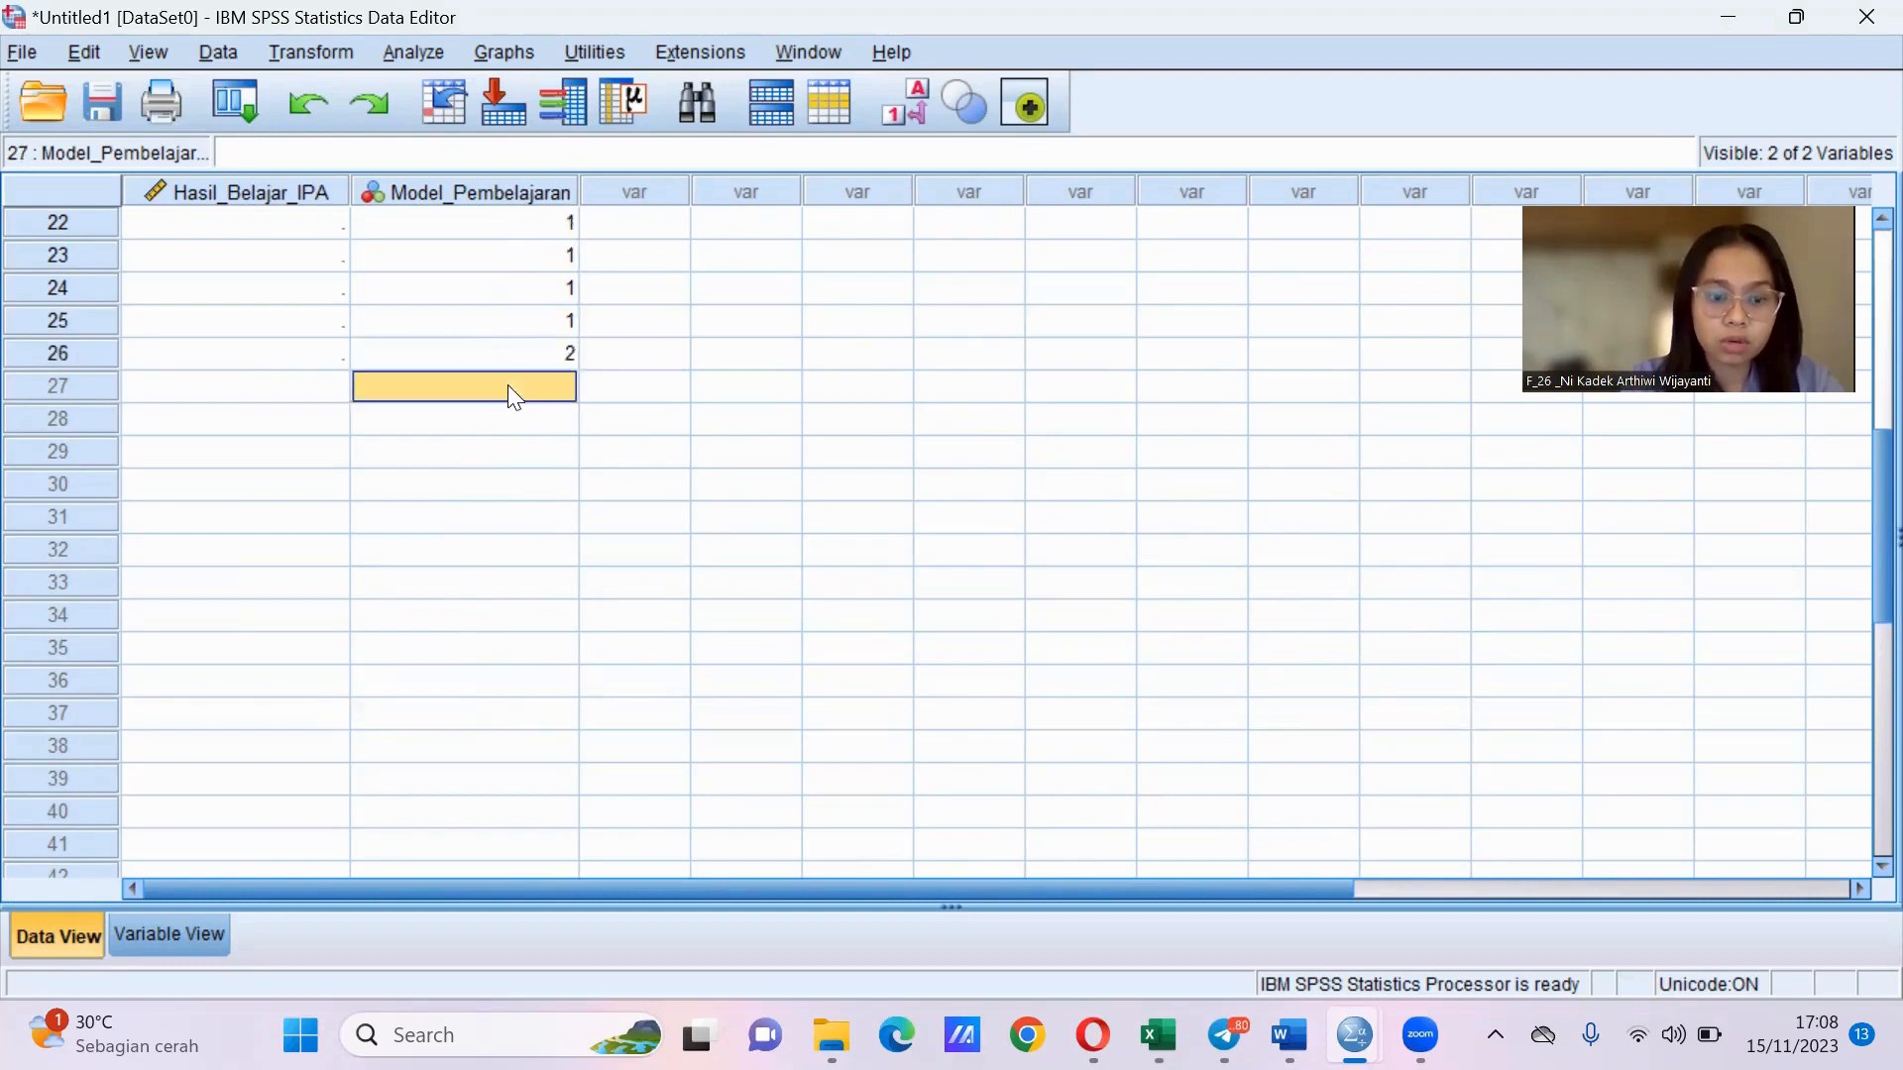
text(2)
key(Return)
text(2)
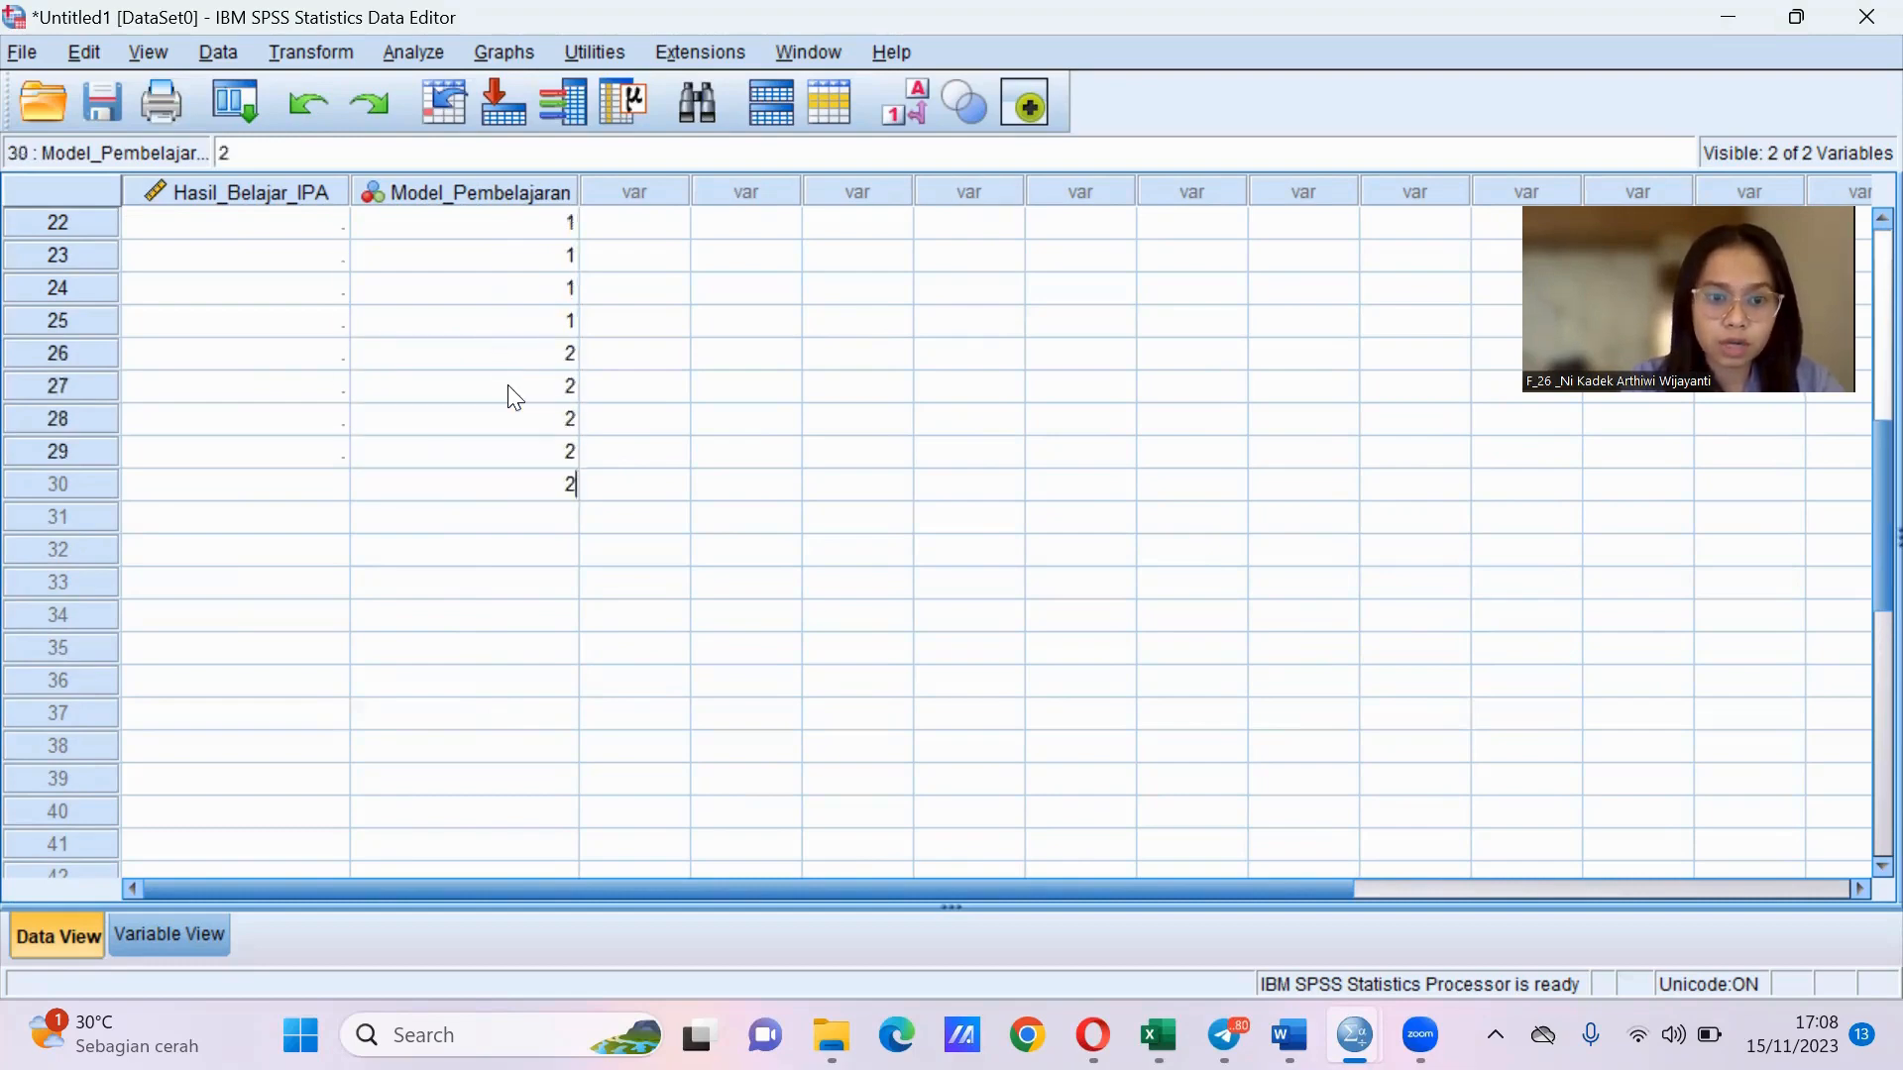
text( 2 2 2 2 2 2 2 2 2 2 2  2 2 )
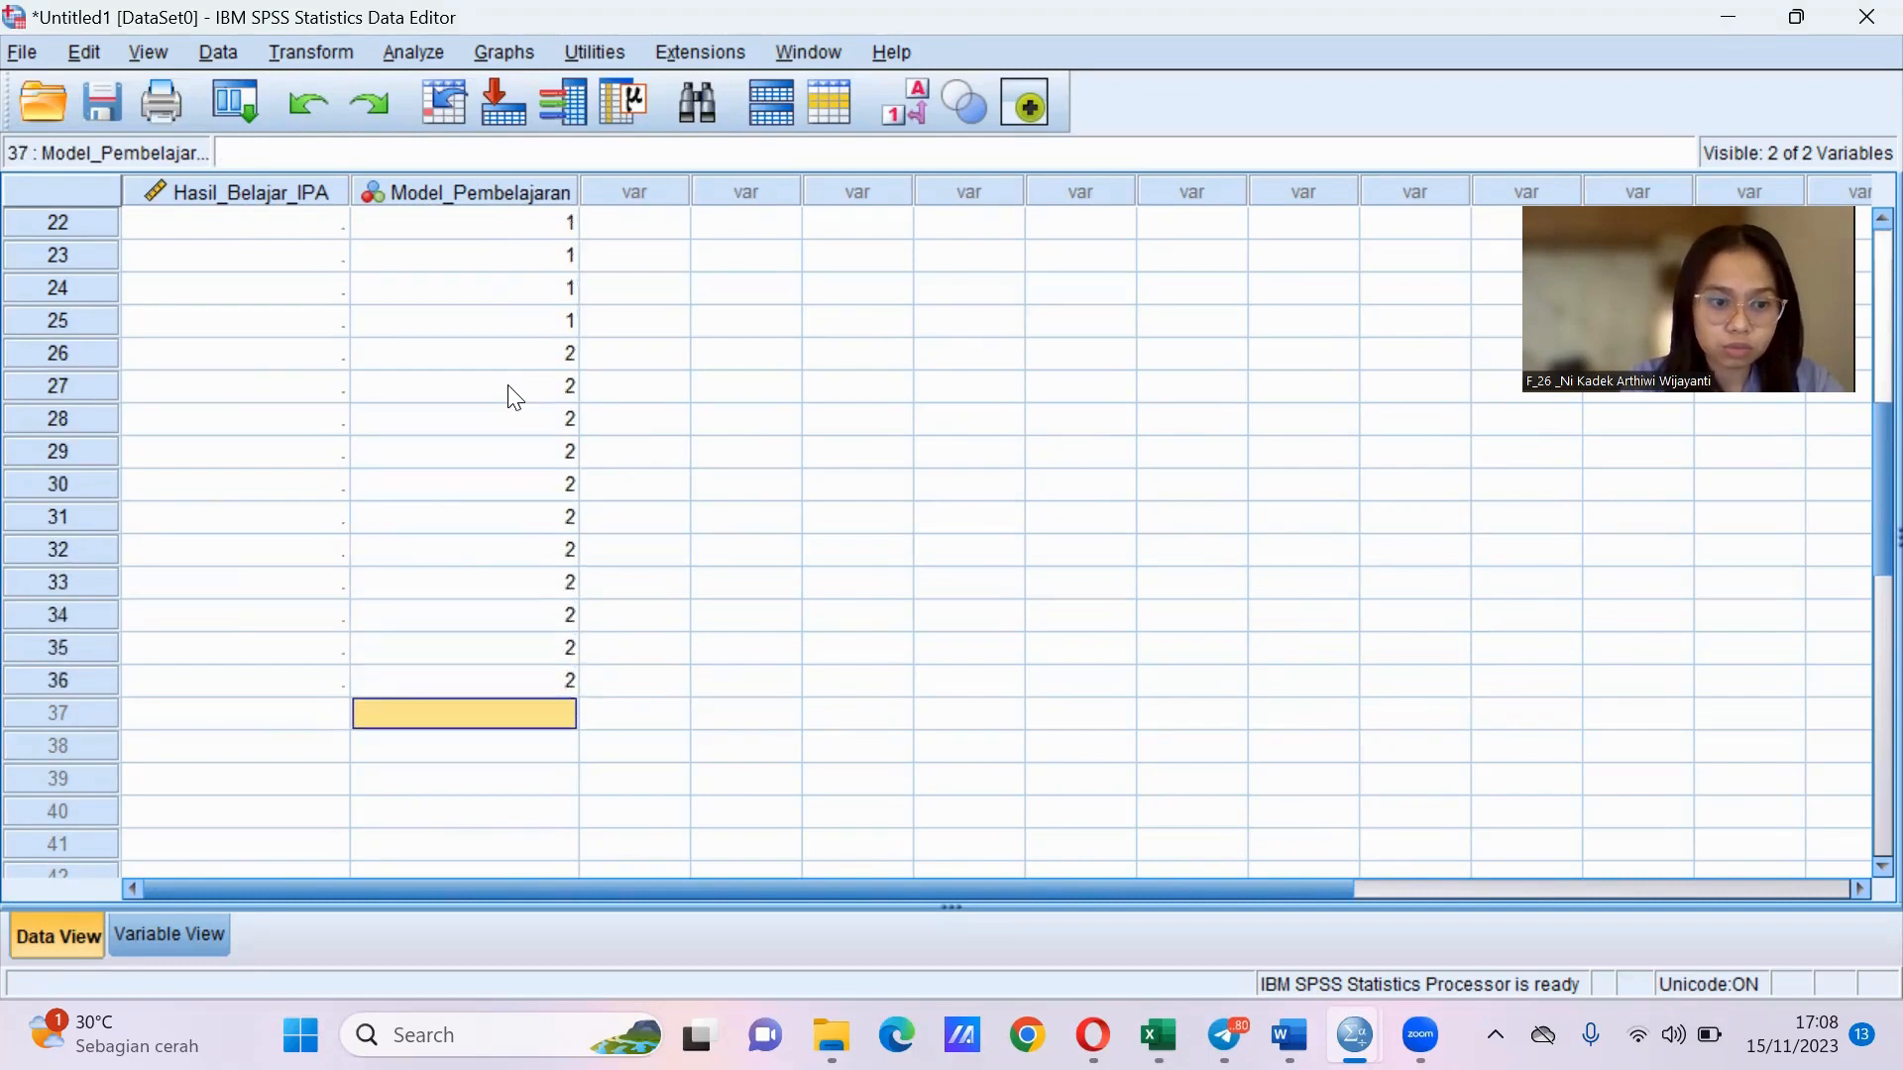
text(2)
key(Return)
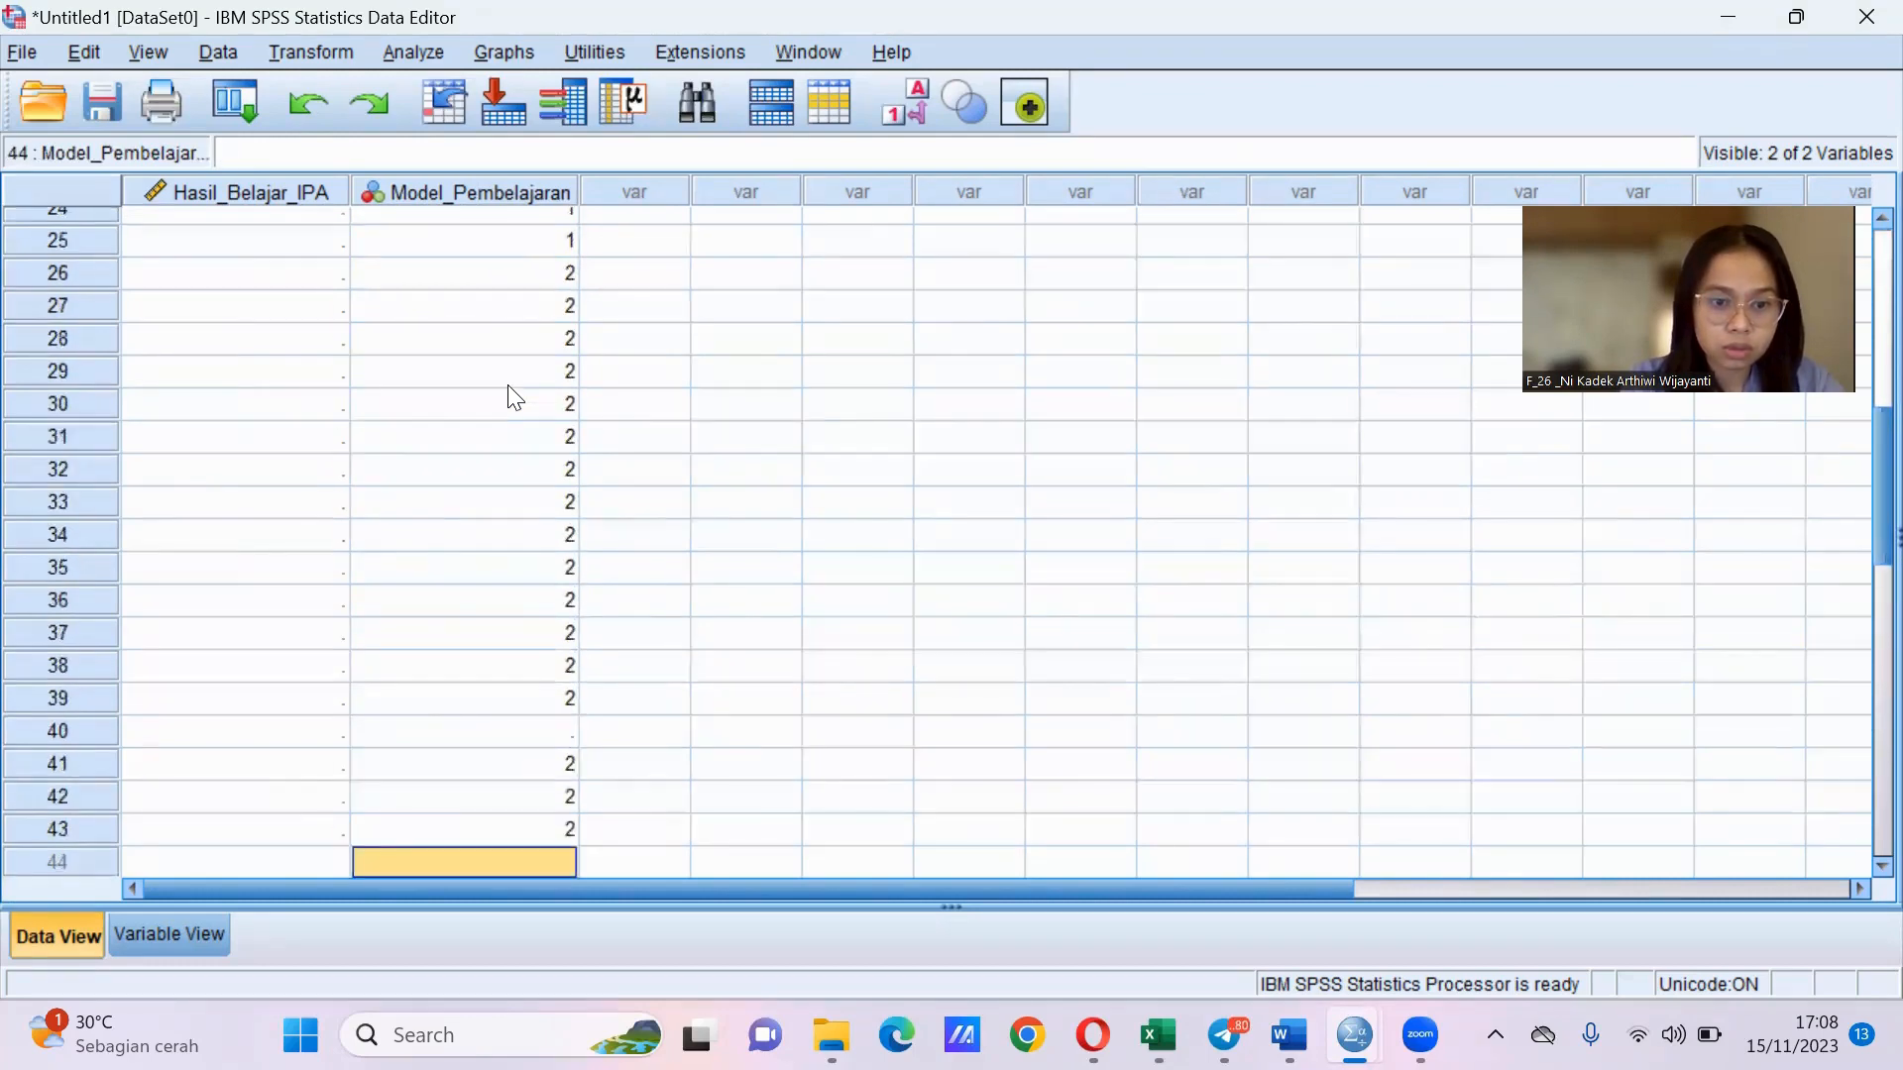
click(490, 731)
text(2)
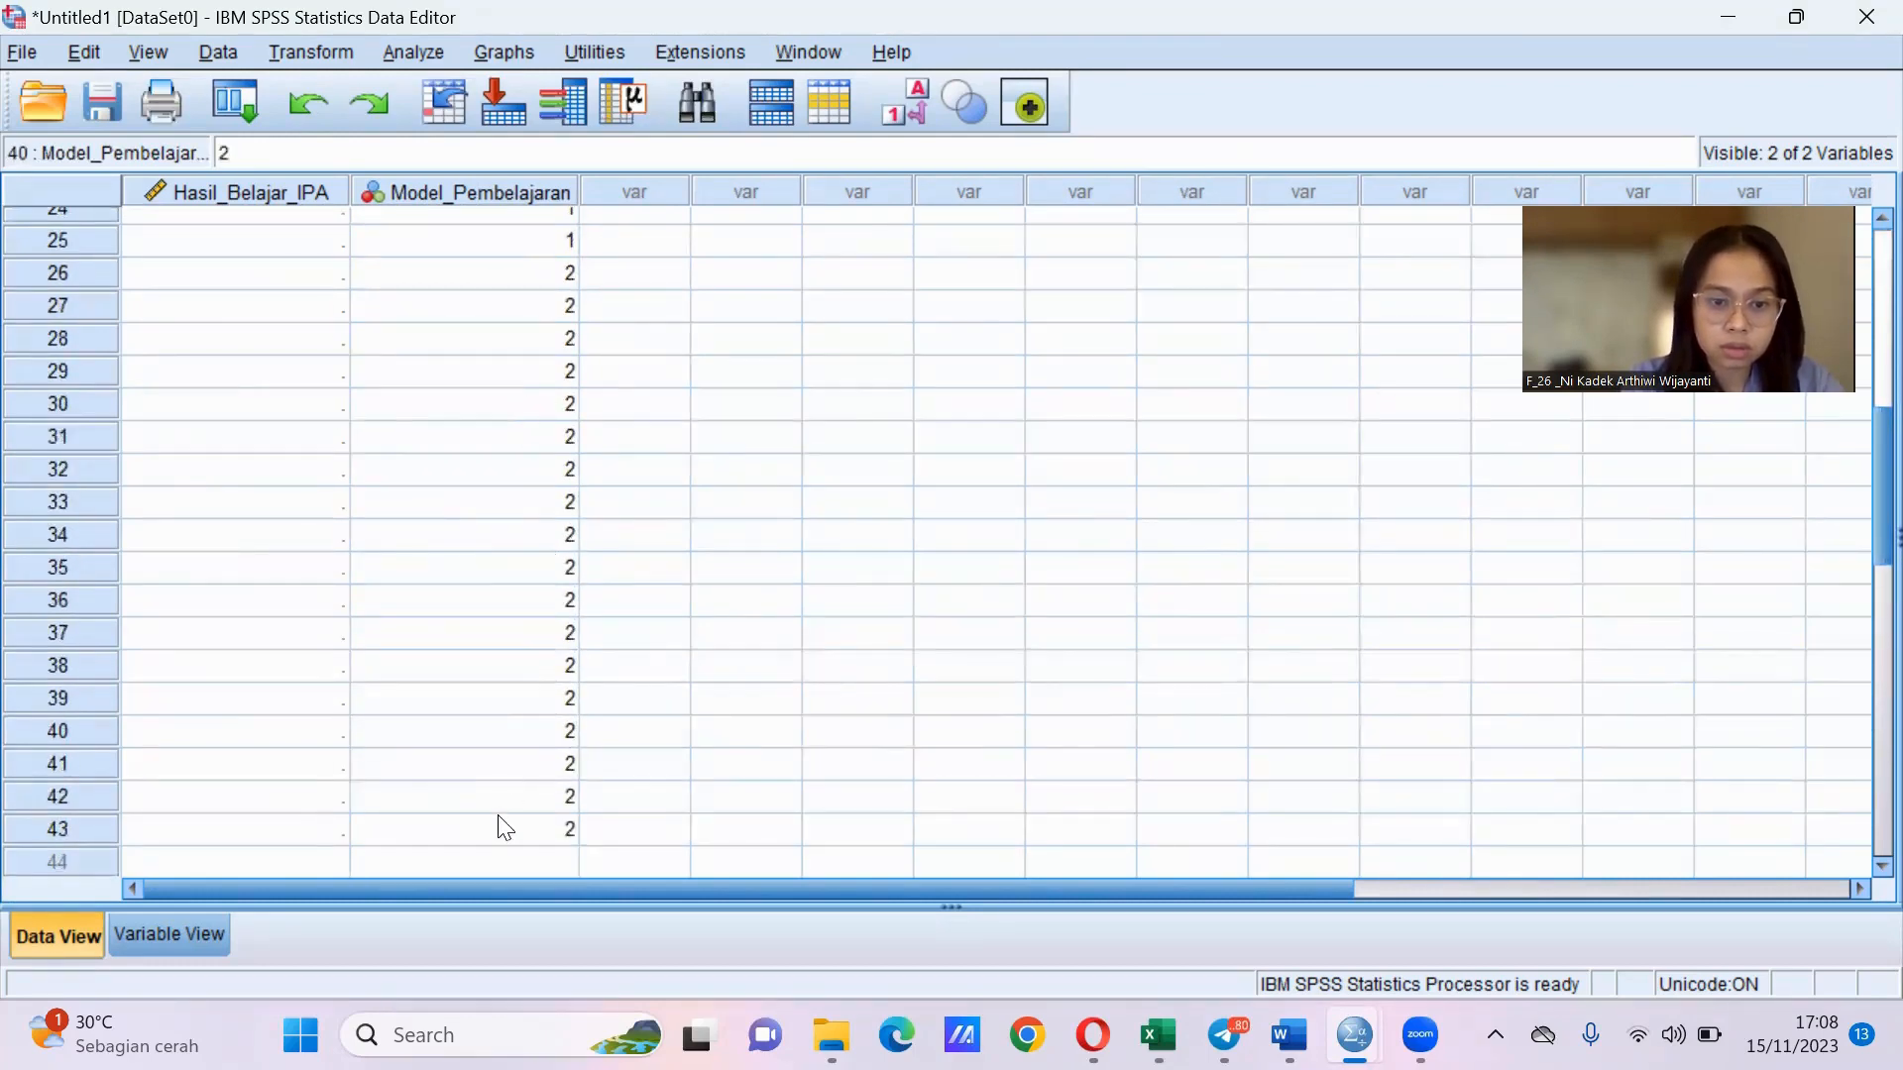
Complete the conventional group by entering 2 in Model_Pembelajaran for cases 44 to 50.
click(500, 862)
text(2)
key(Return)
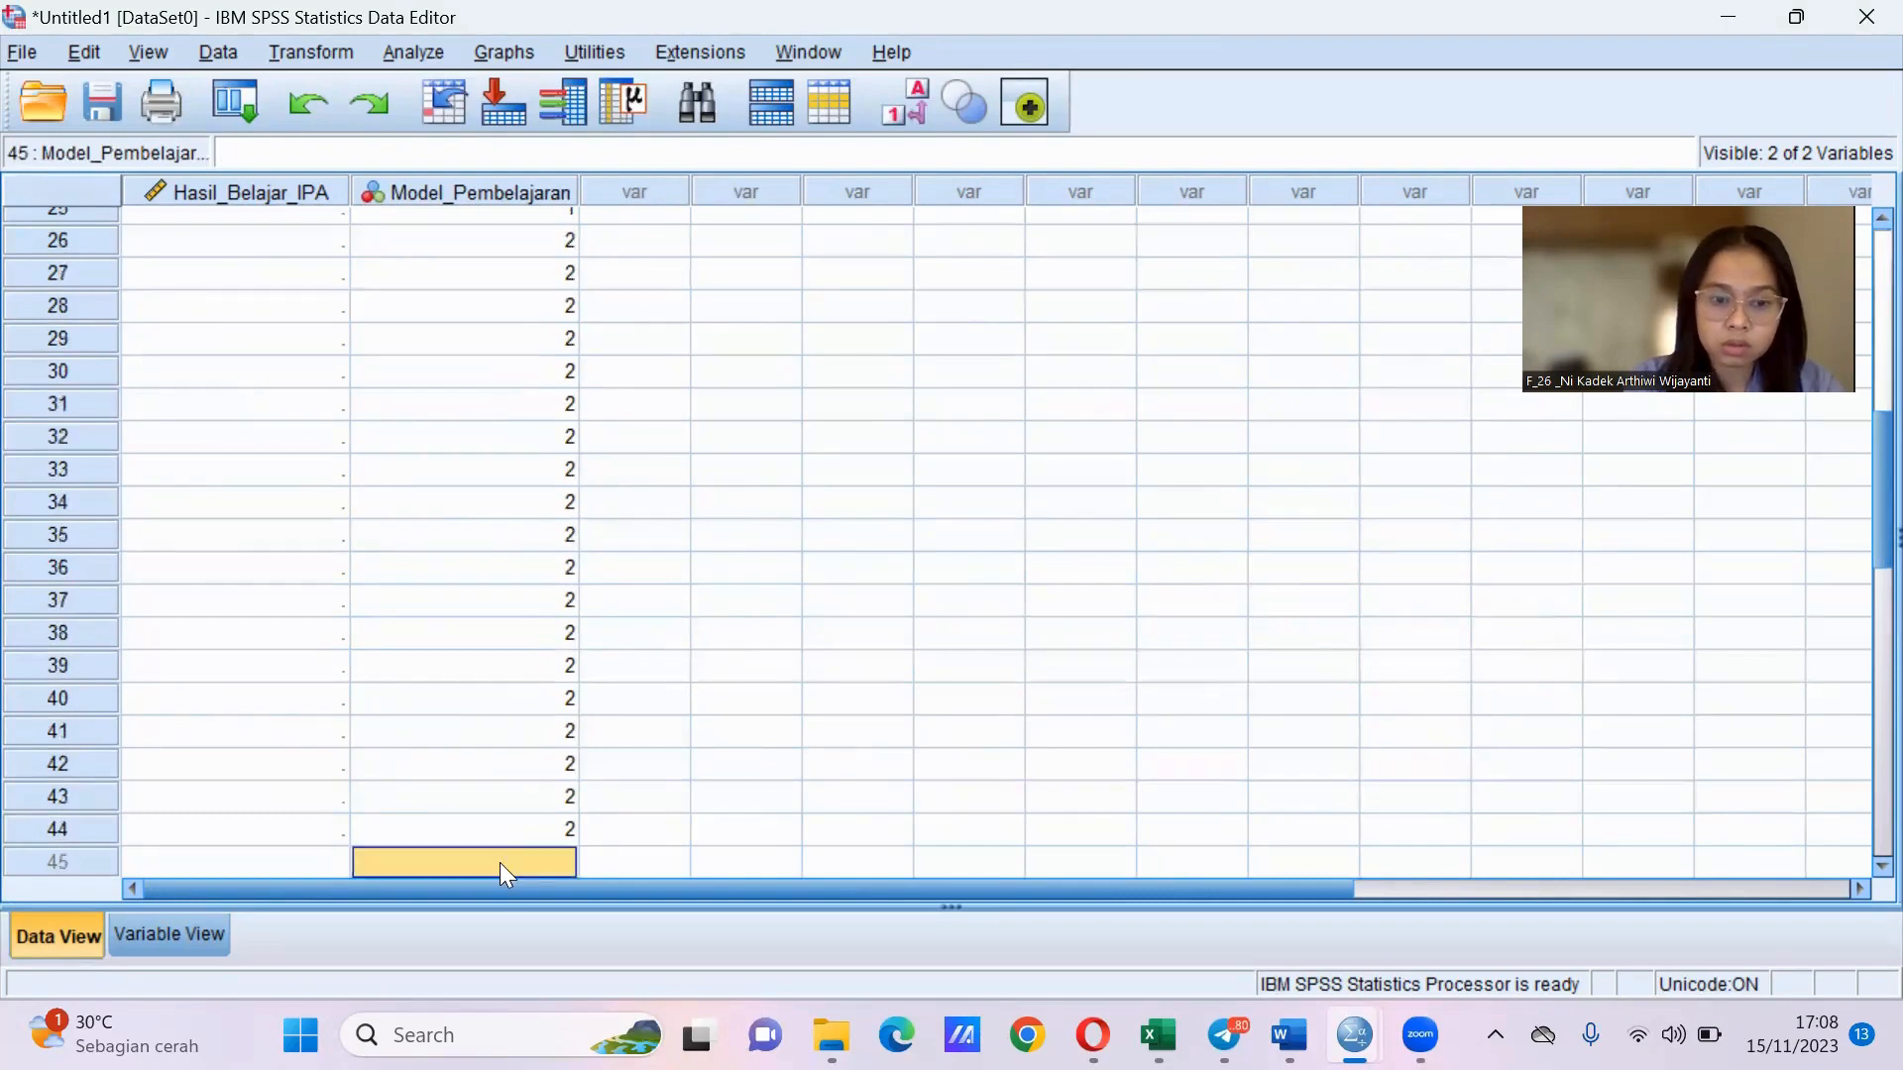
text(2)
key(Return)
text(2)
key(Return)
text(2)
key(Return)
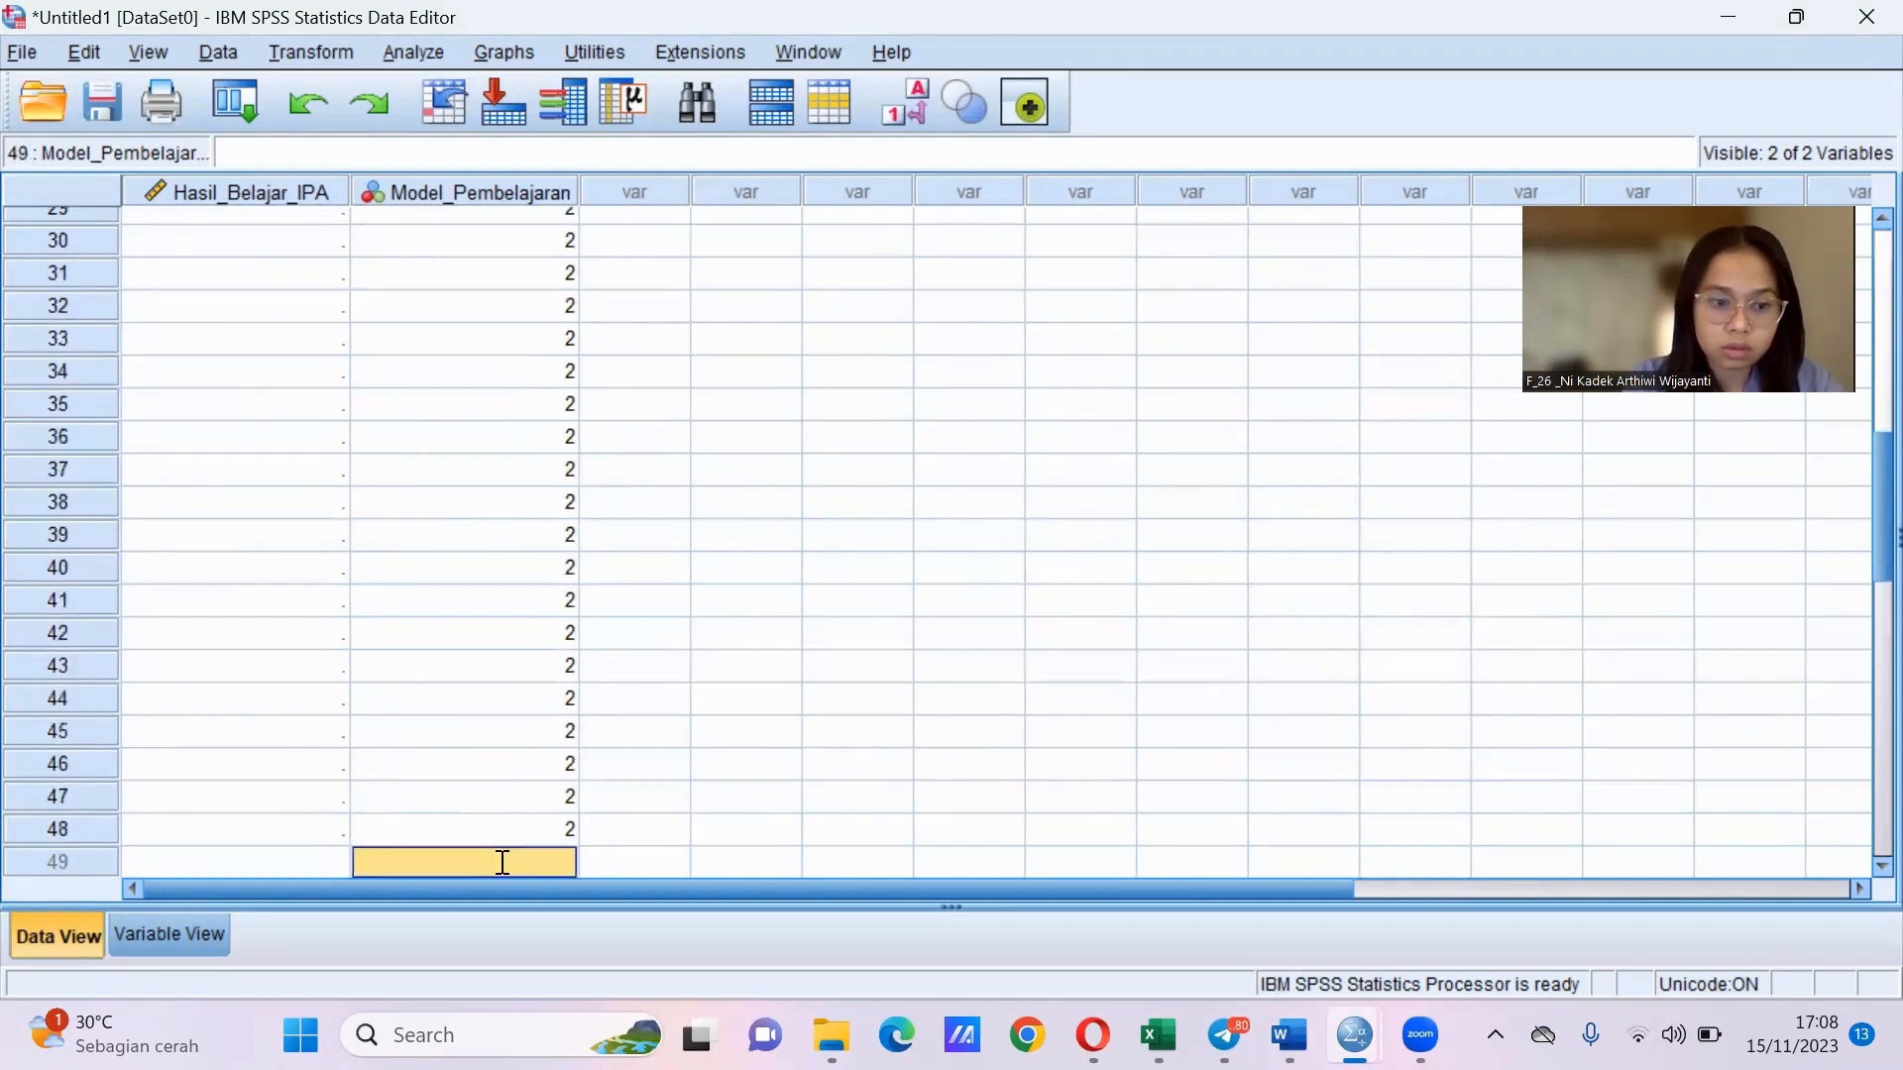
text(2)
key(Return)
text(2)
key(Return)
text(2)
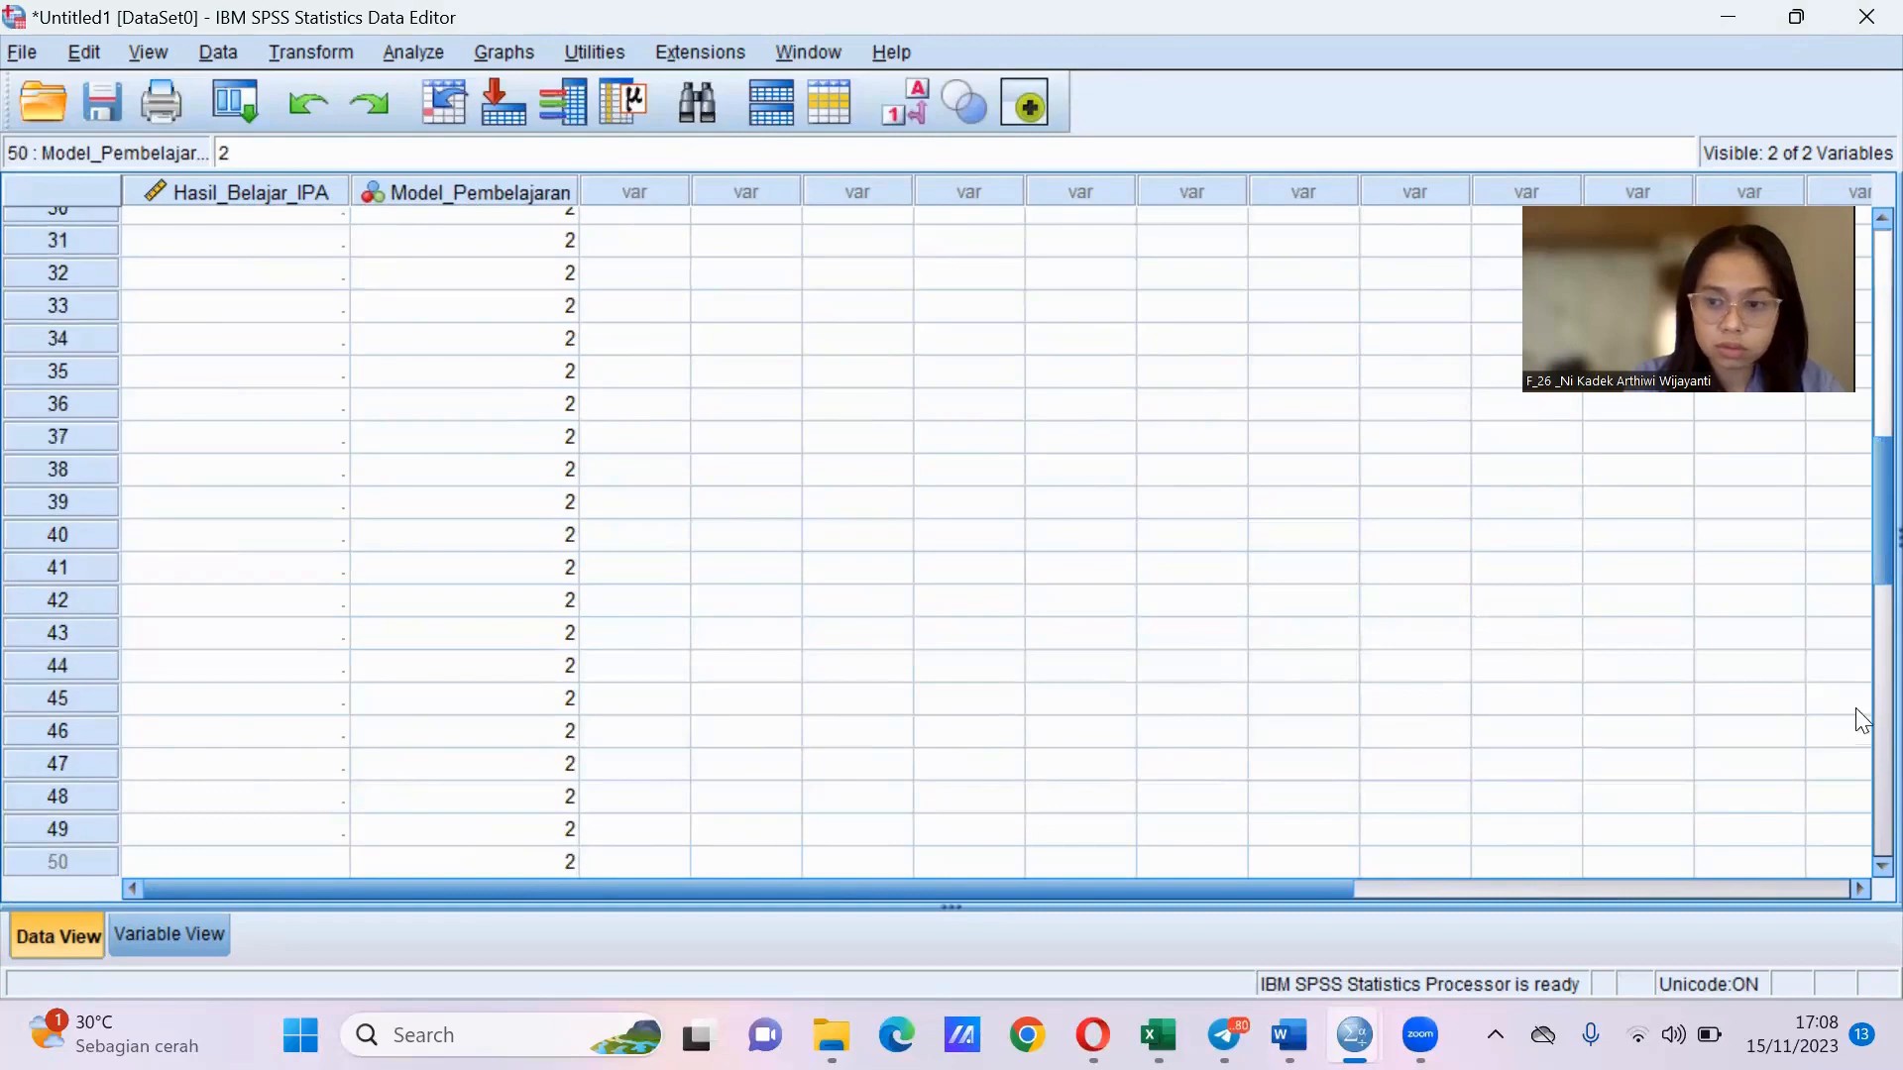
scroll(1859, 582, down, 2)
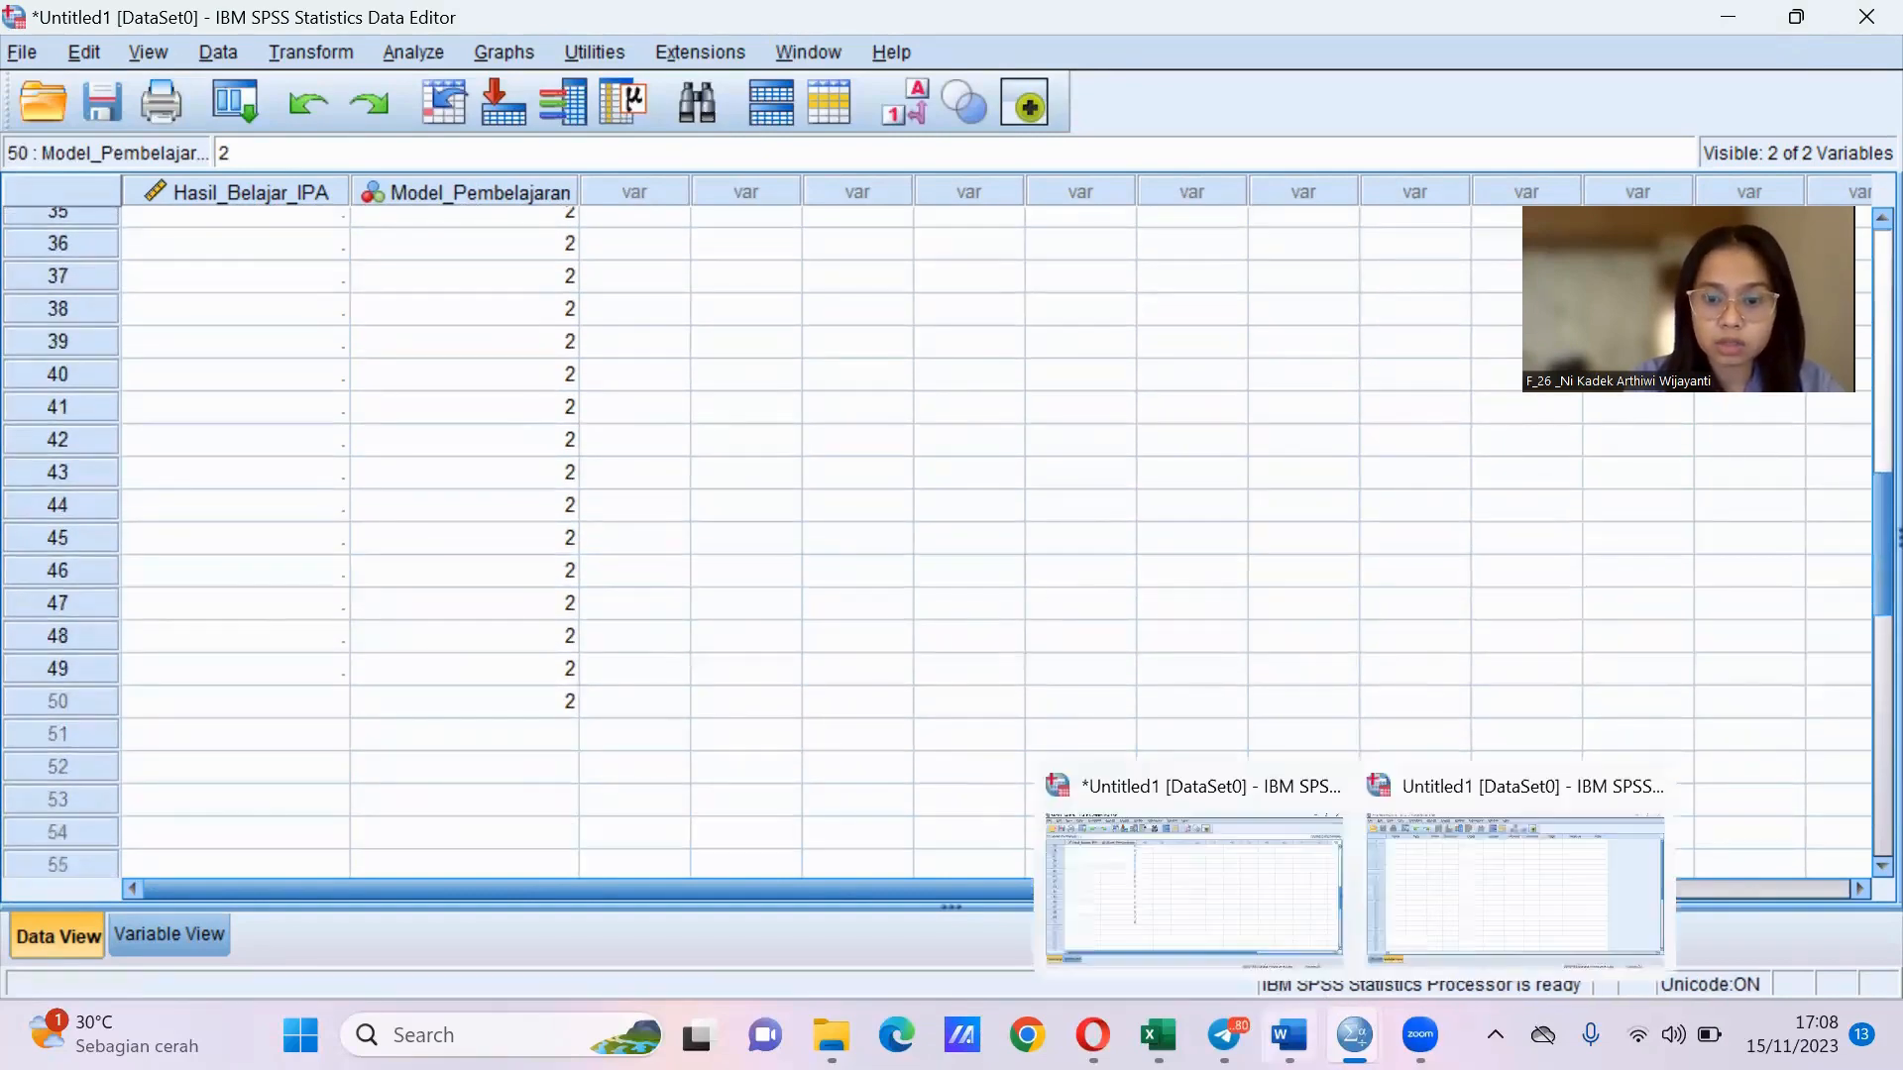
Switch to the ANOVA DKK workbook in Excel and copy the 25 A1 scores in cells N3:N27 of the ANAVA 1 JALUR sheet.
click(1157, 1035)
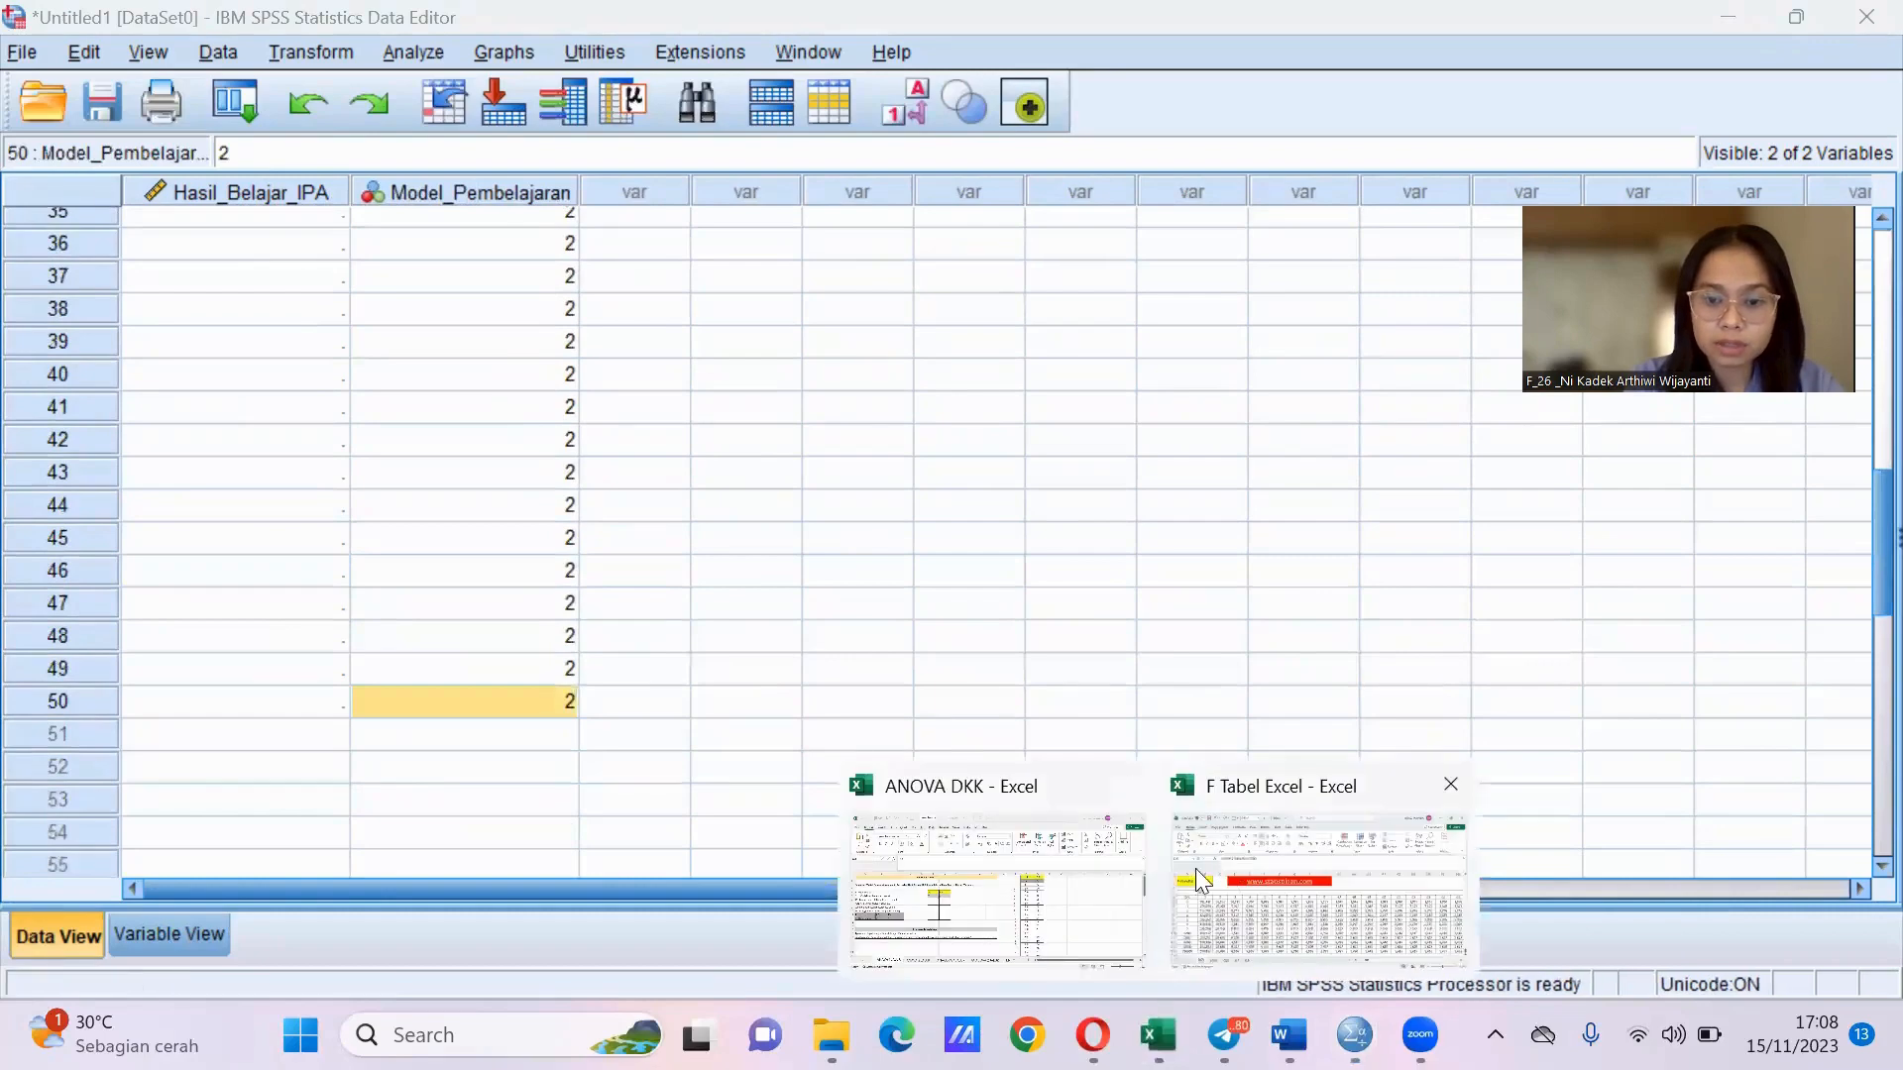
click(1048, 882)
click(1356, 583)
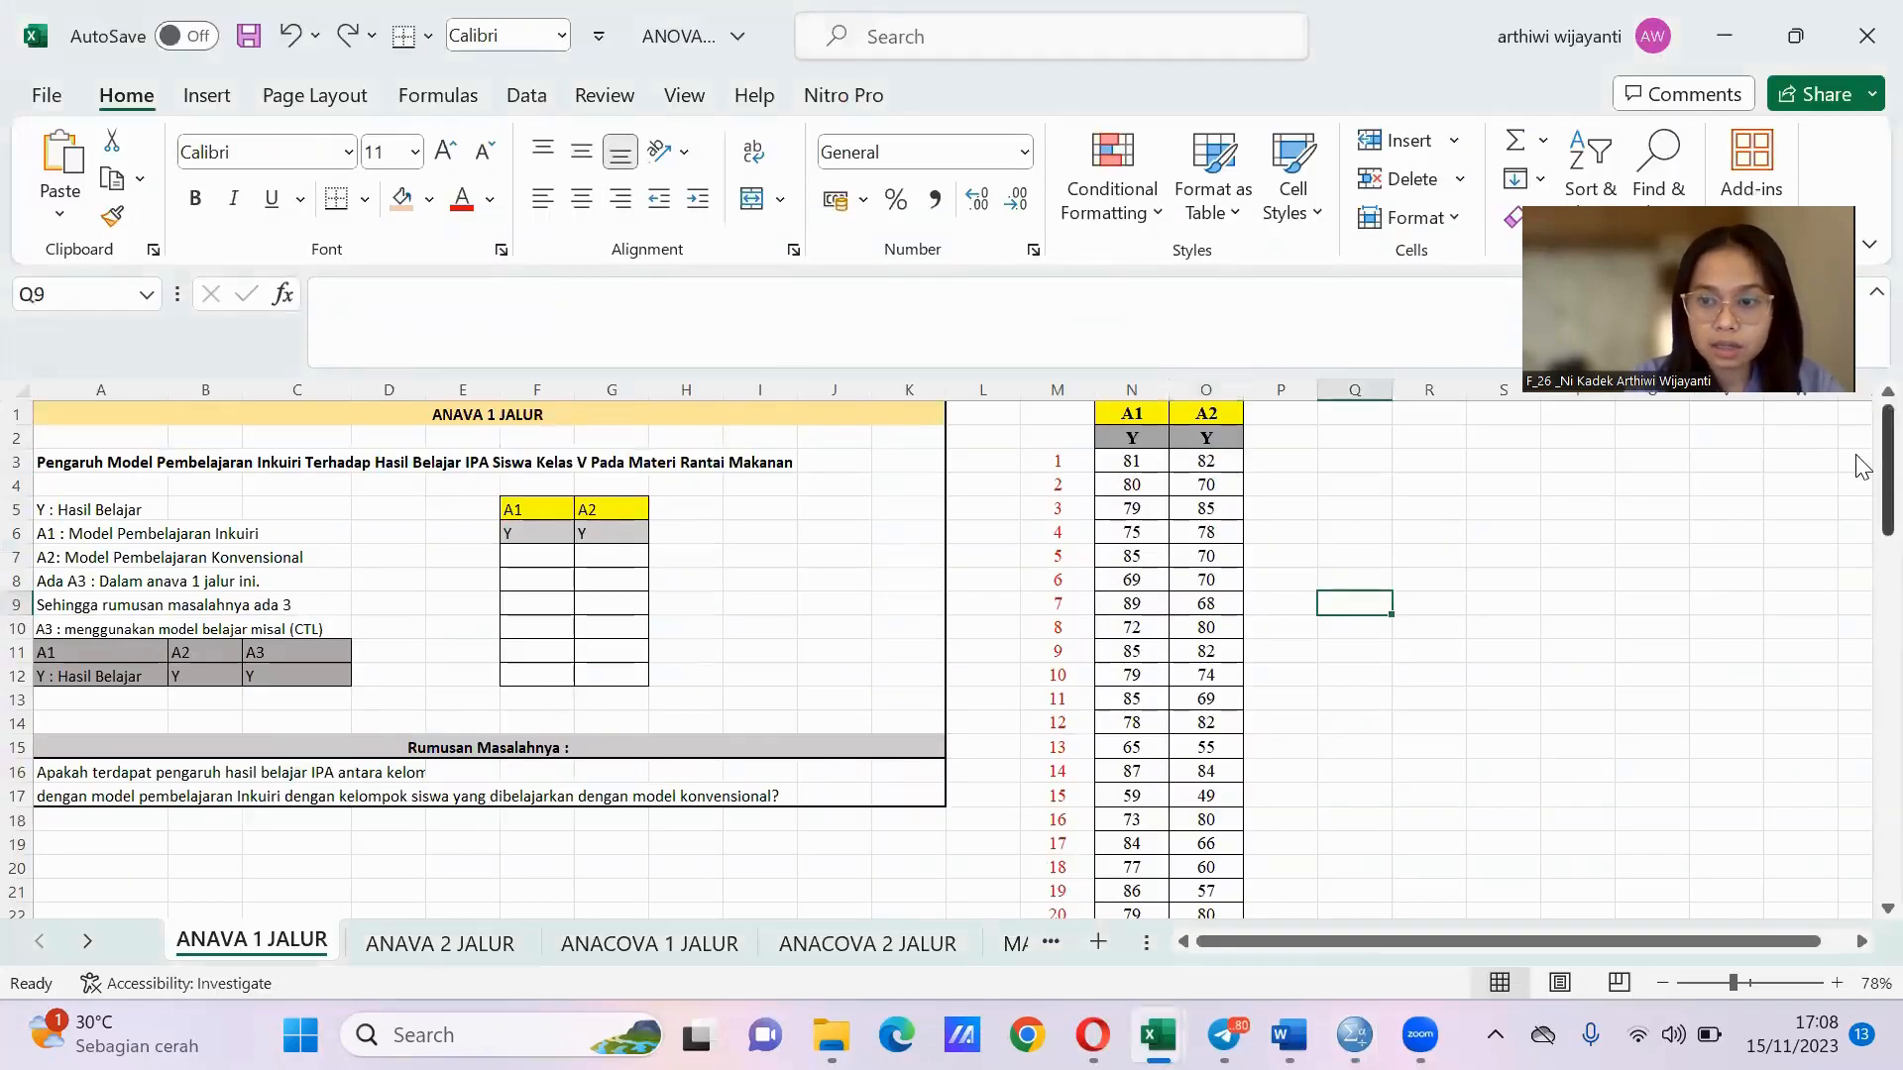
mouse_move(1861, 460)
mouse_down()
mouse_move(1857, 517)
mouse_move(1858, 459)
mouse_up()
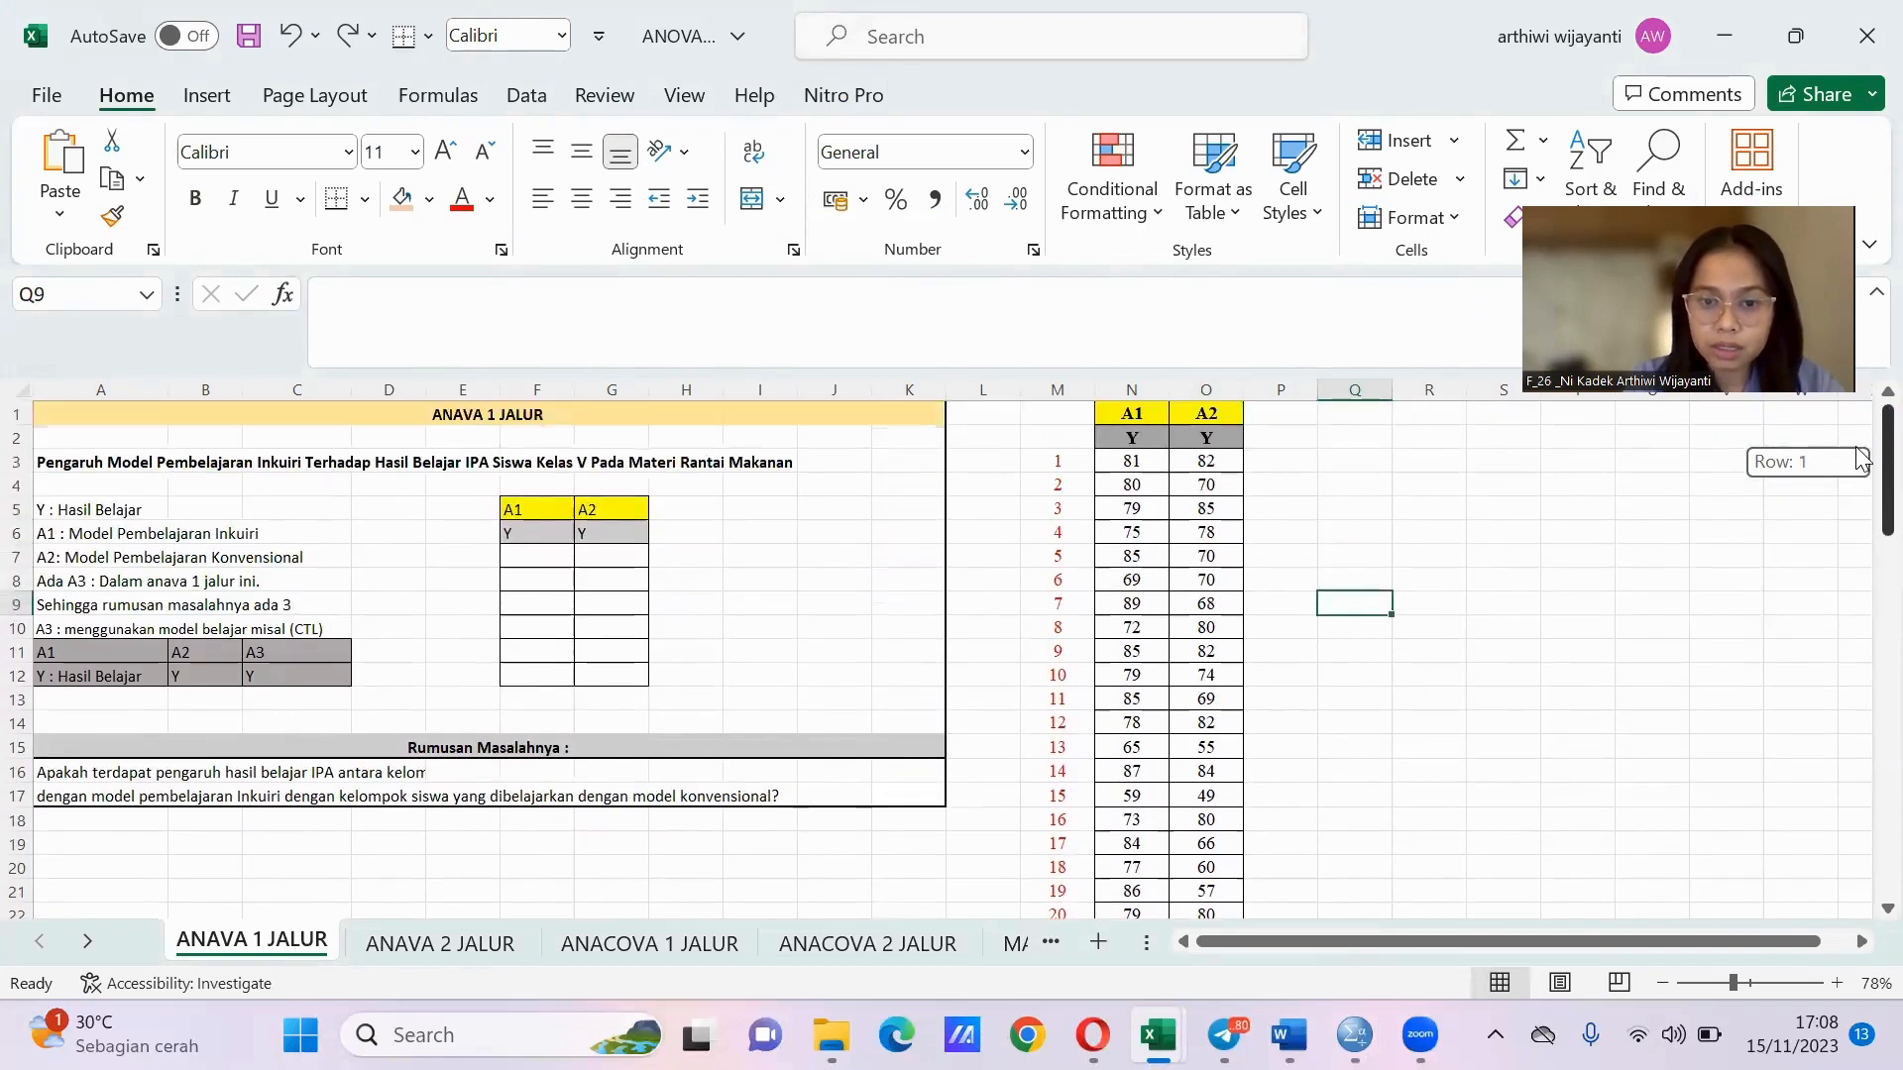
click(1127, 459)
drag(1129, 459, 1123, 867)
key(ctrl+c)
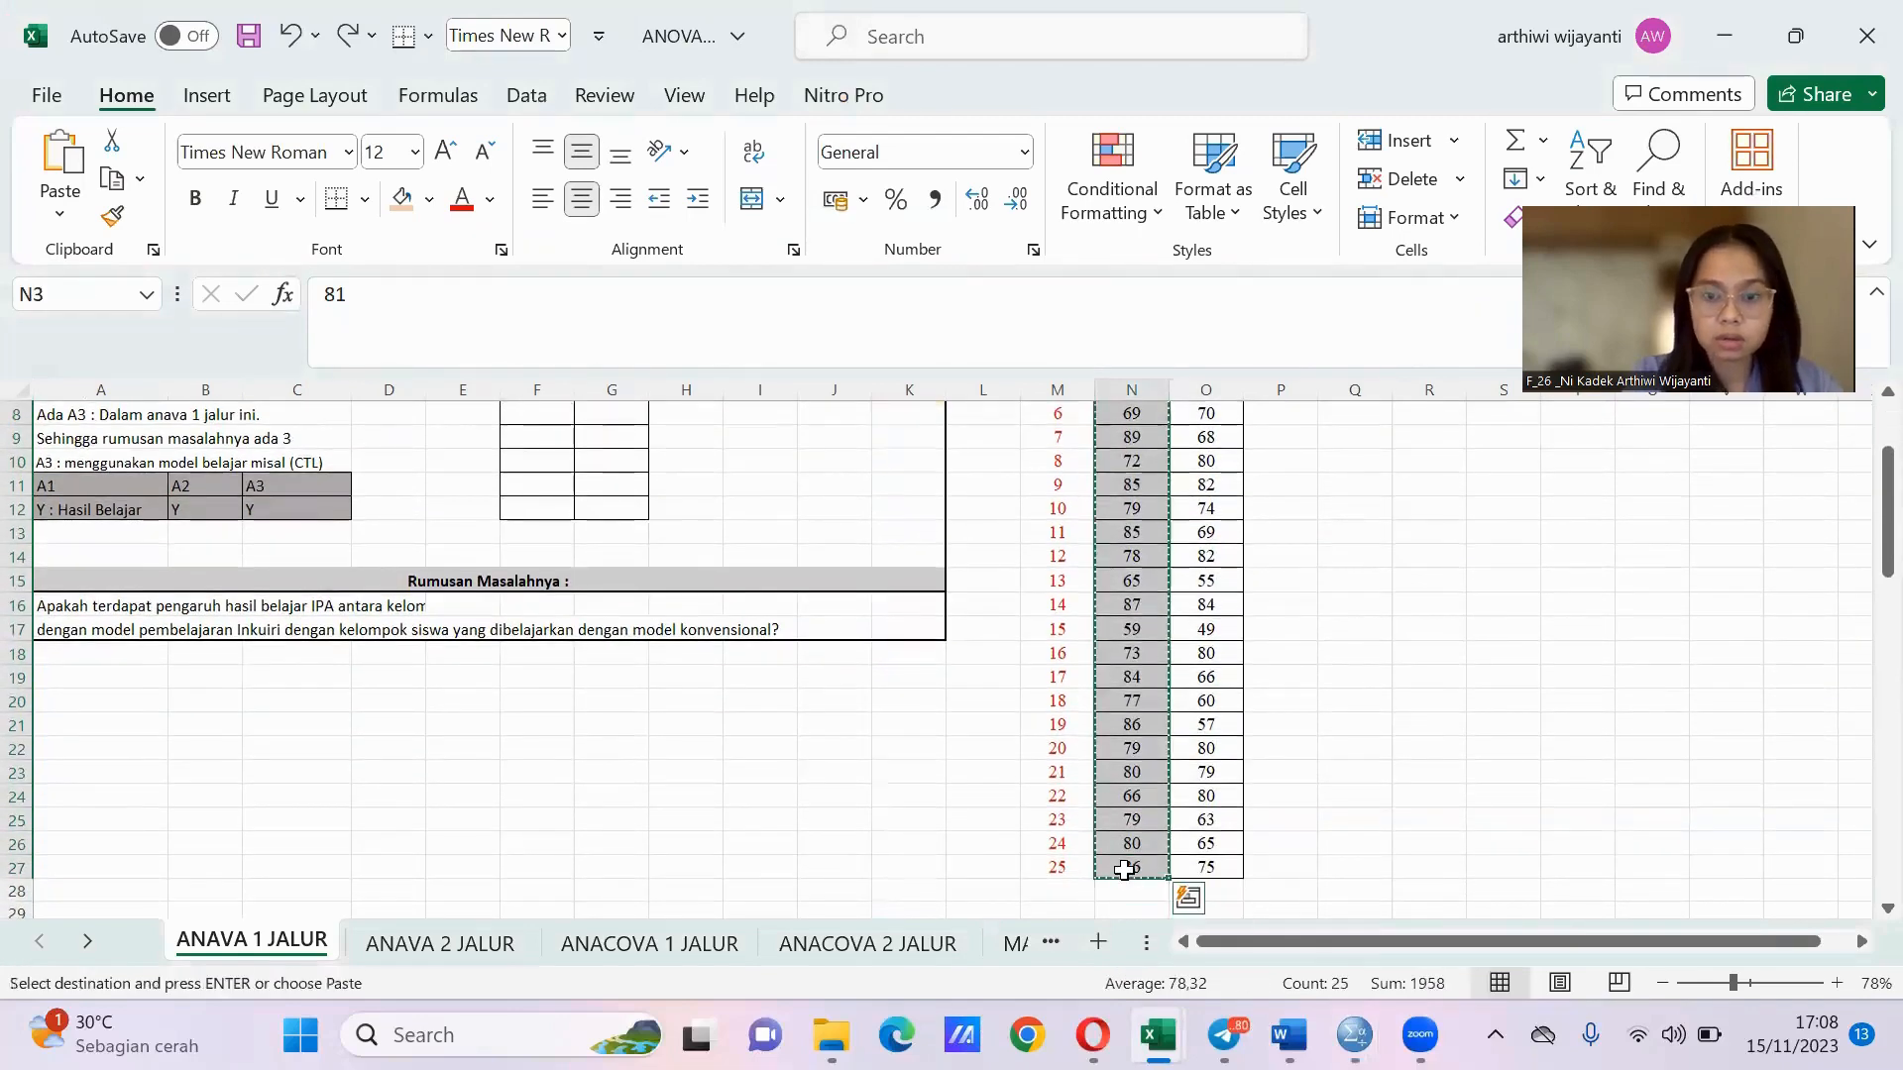
Return to the SPSS data set and paste the copied A1 scores into Hasil_Belajar_IPA starting at case 1.
mouse_move(1353, 1031)
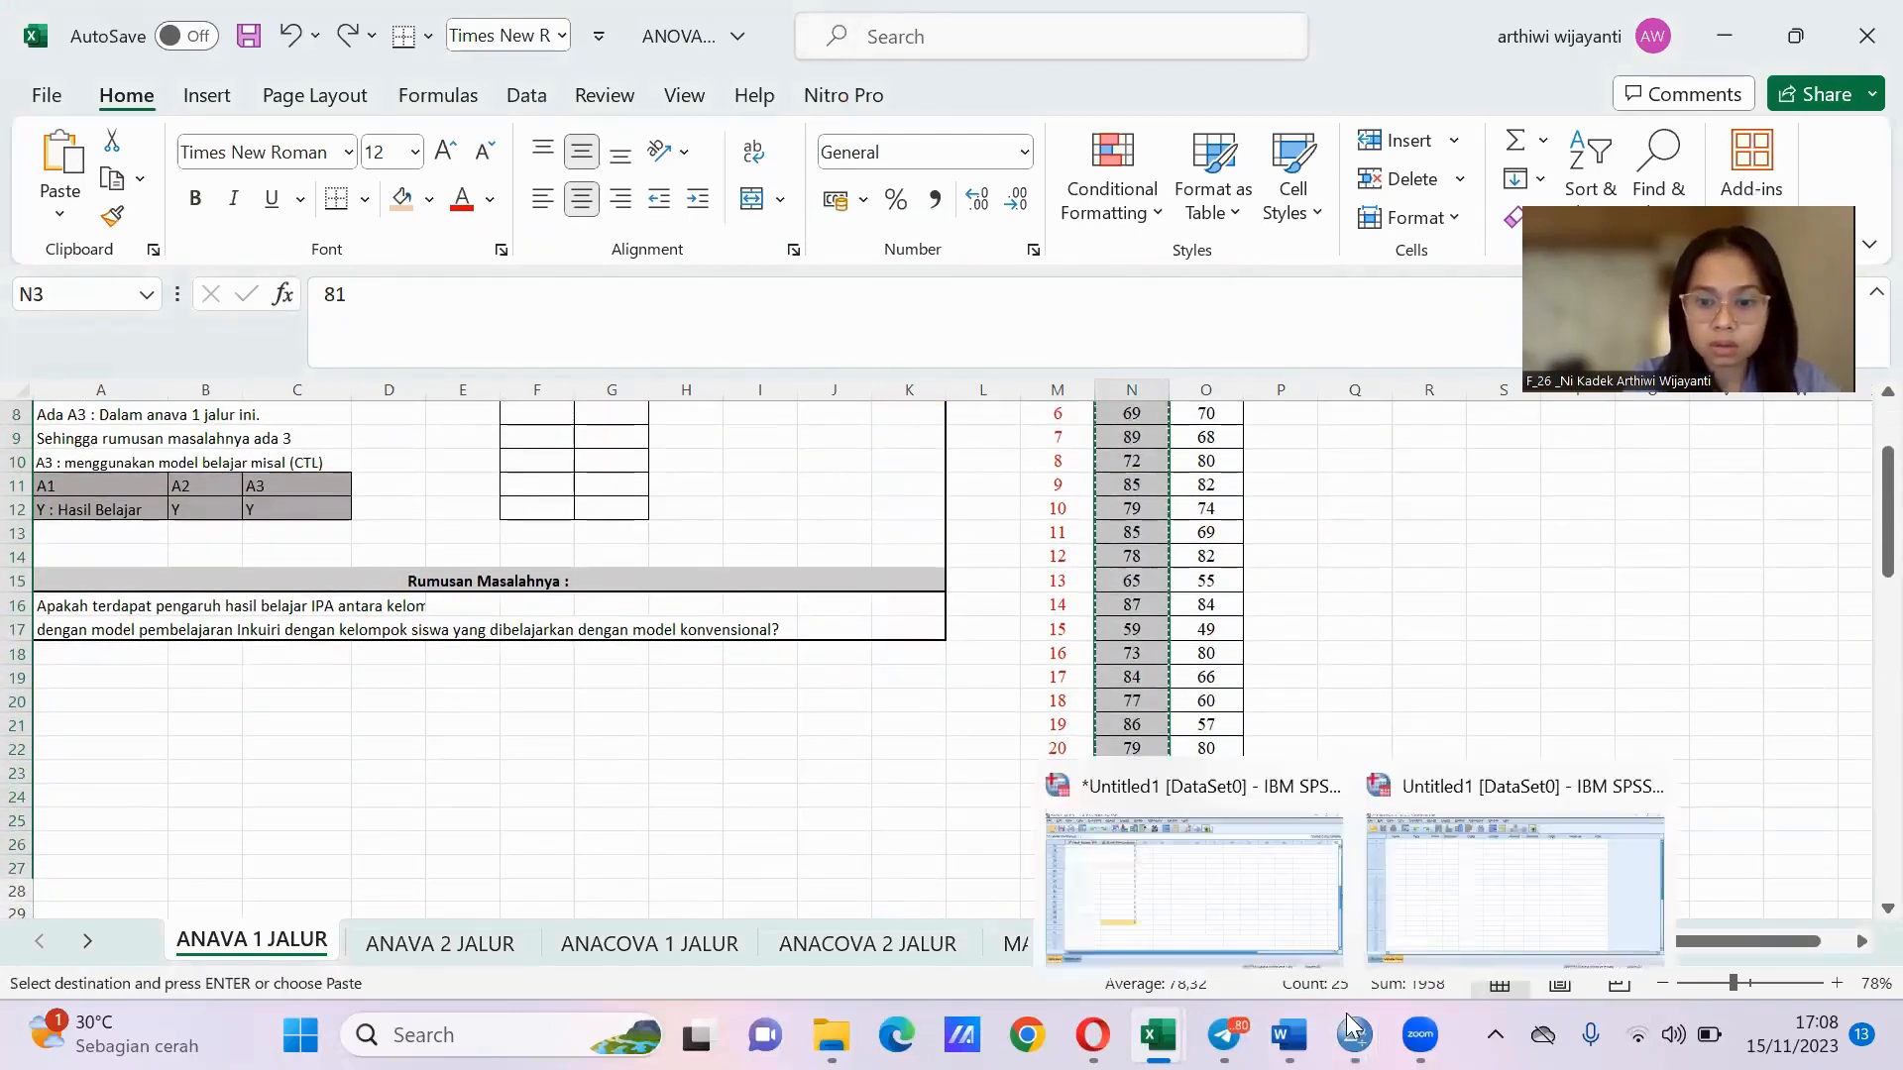
click(1120, 872)
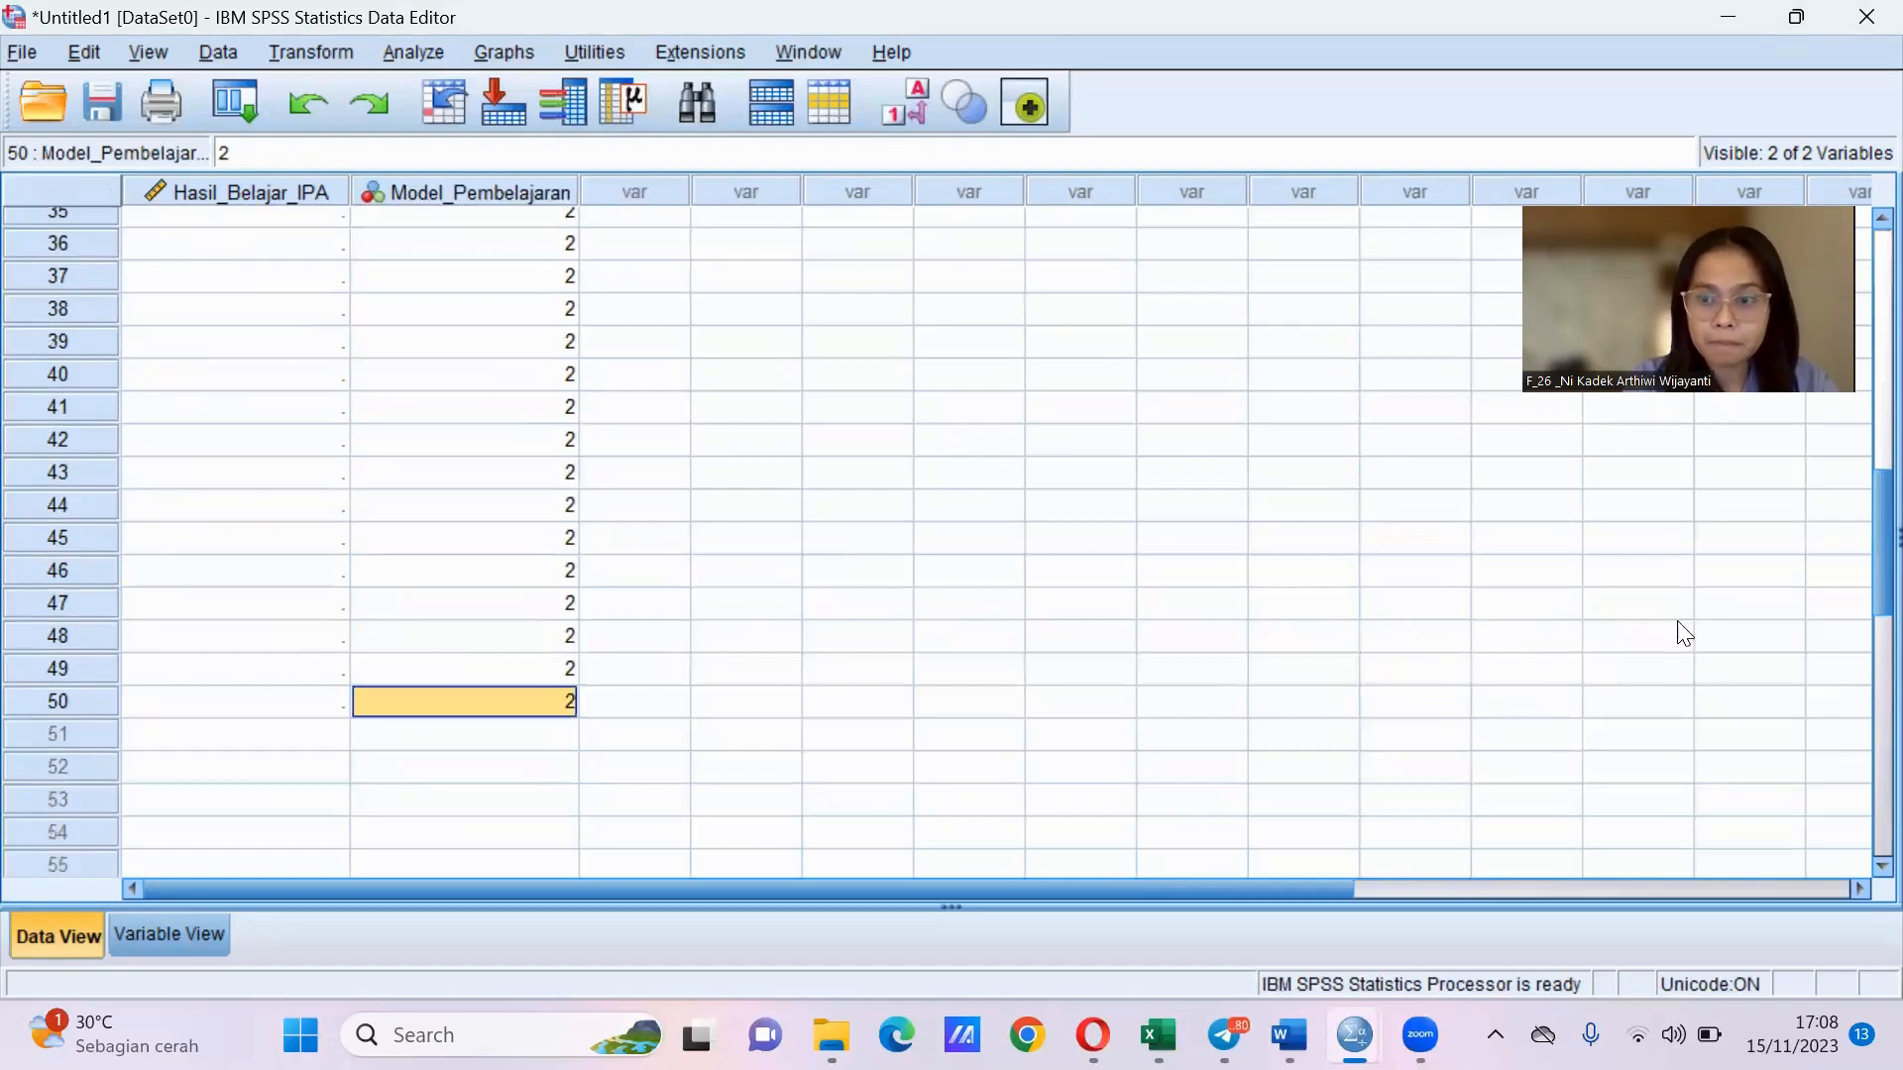
drag(1862, 521, 1862, 285)
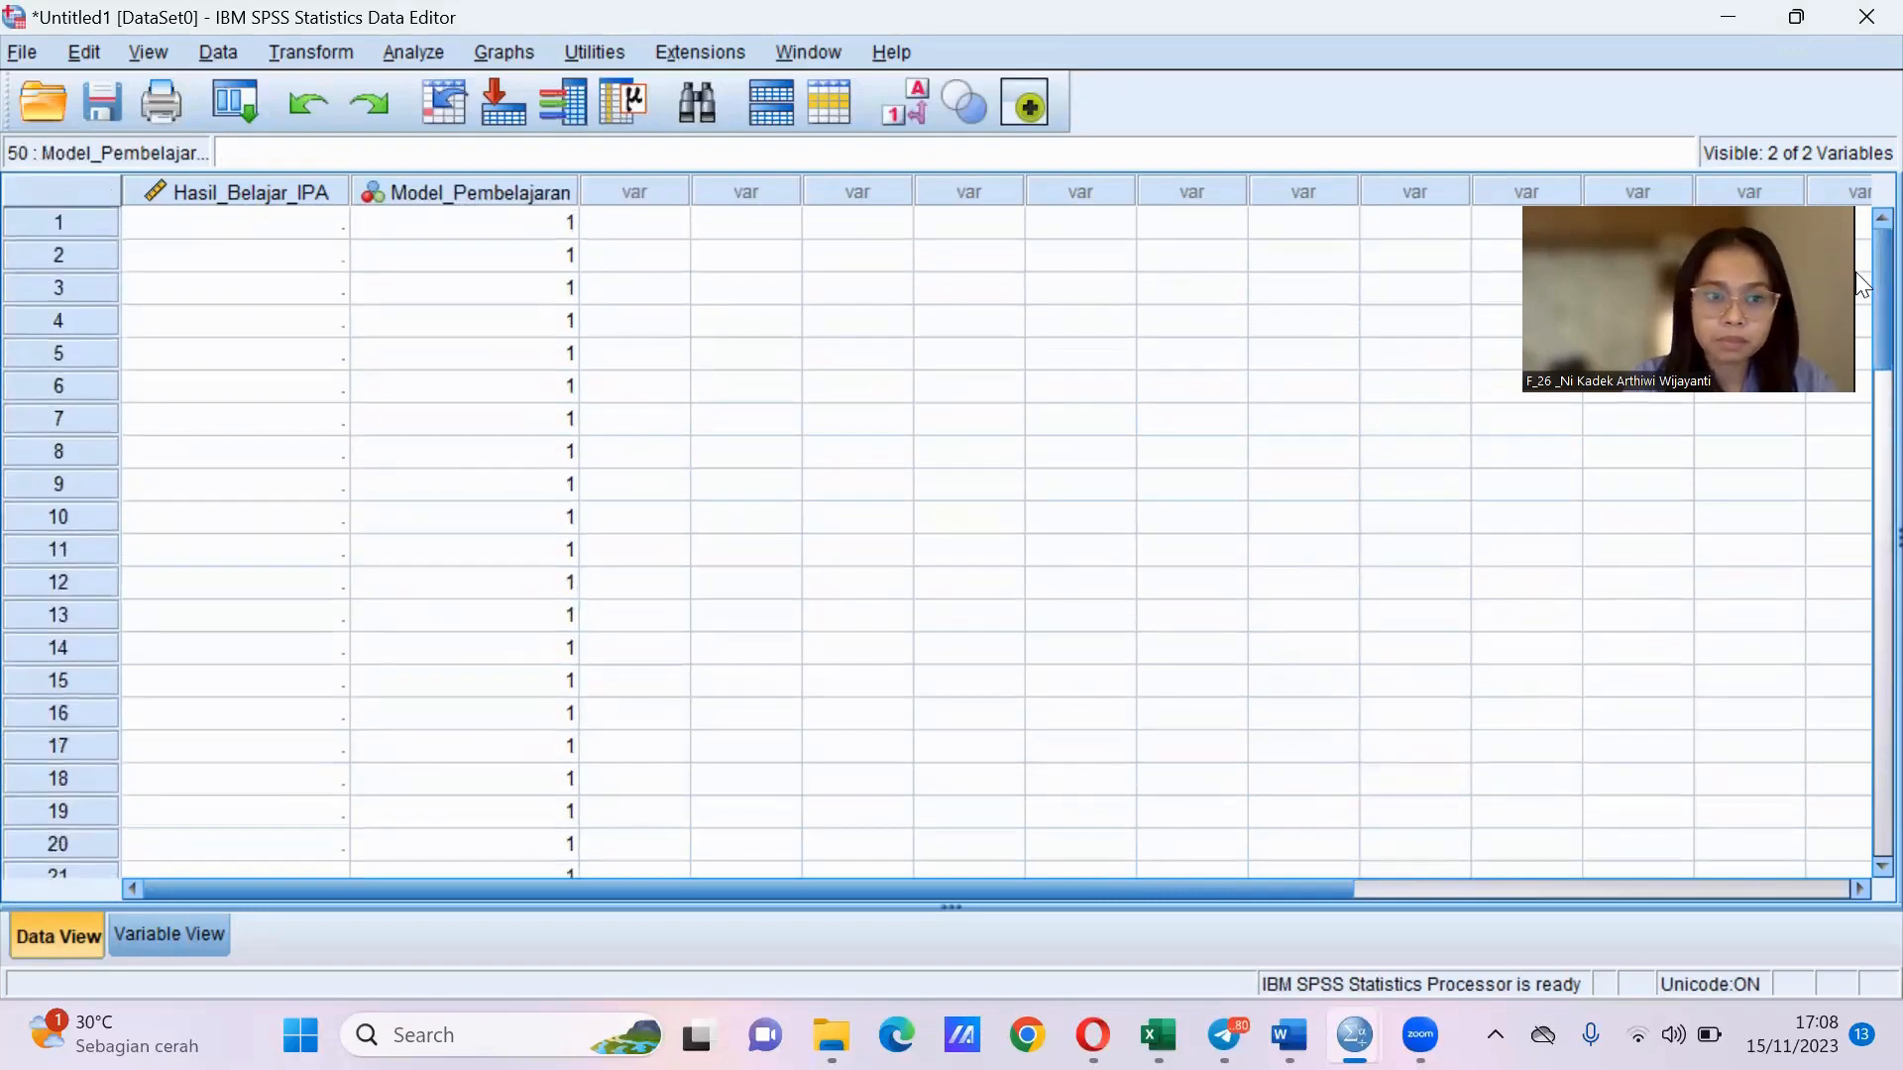
click(306, 231)
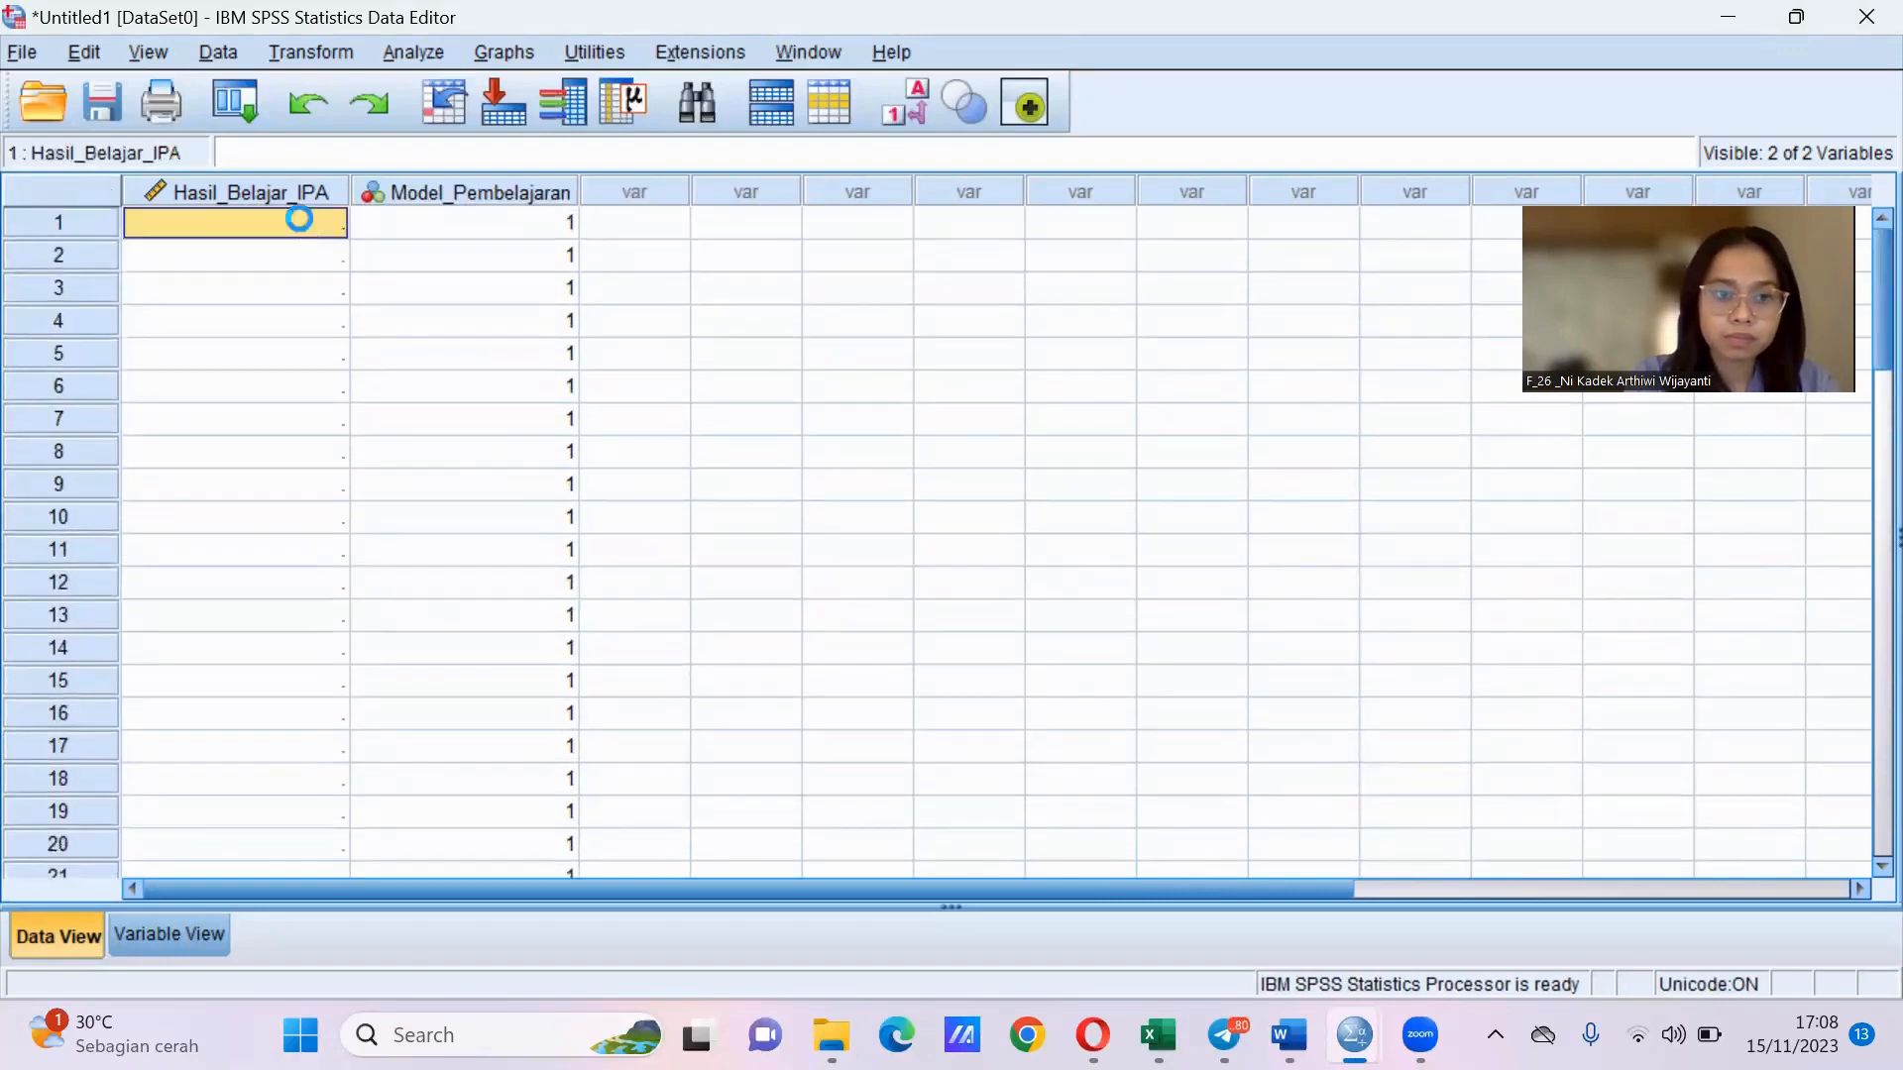
key(ctrl+v)
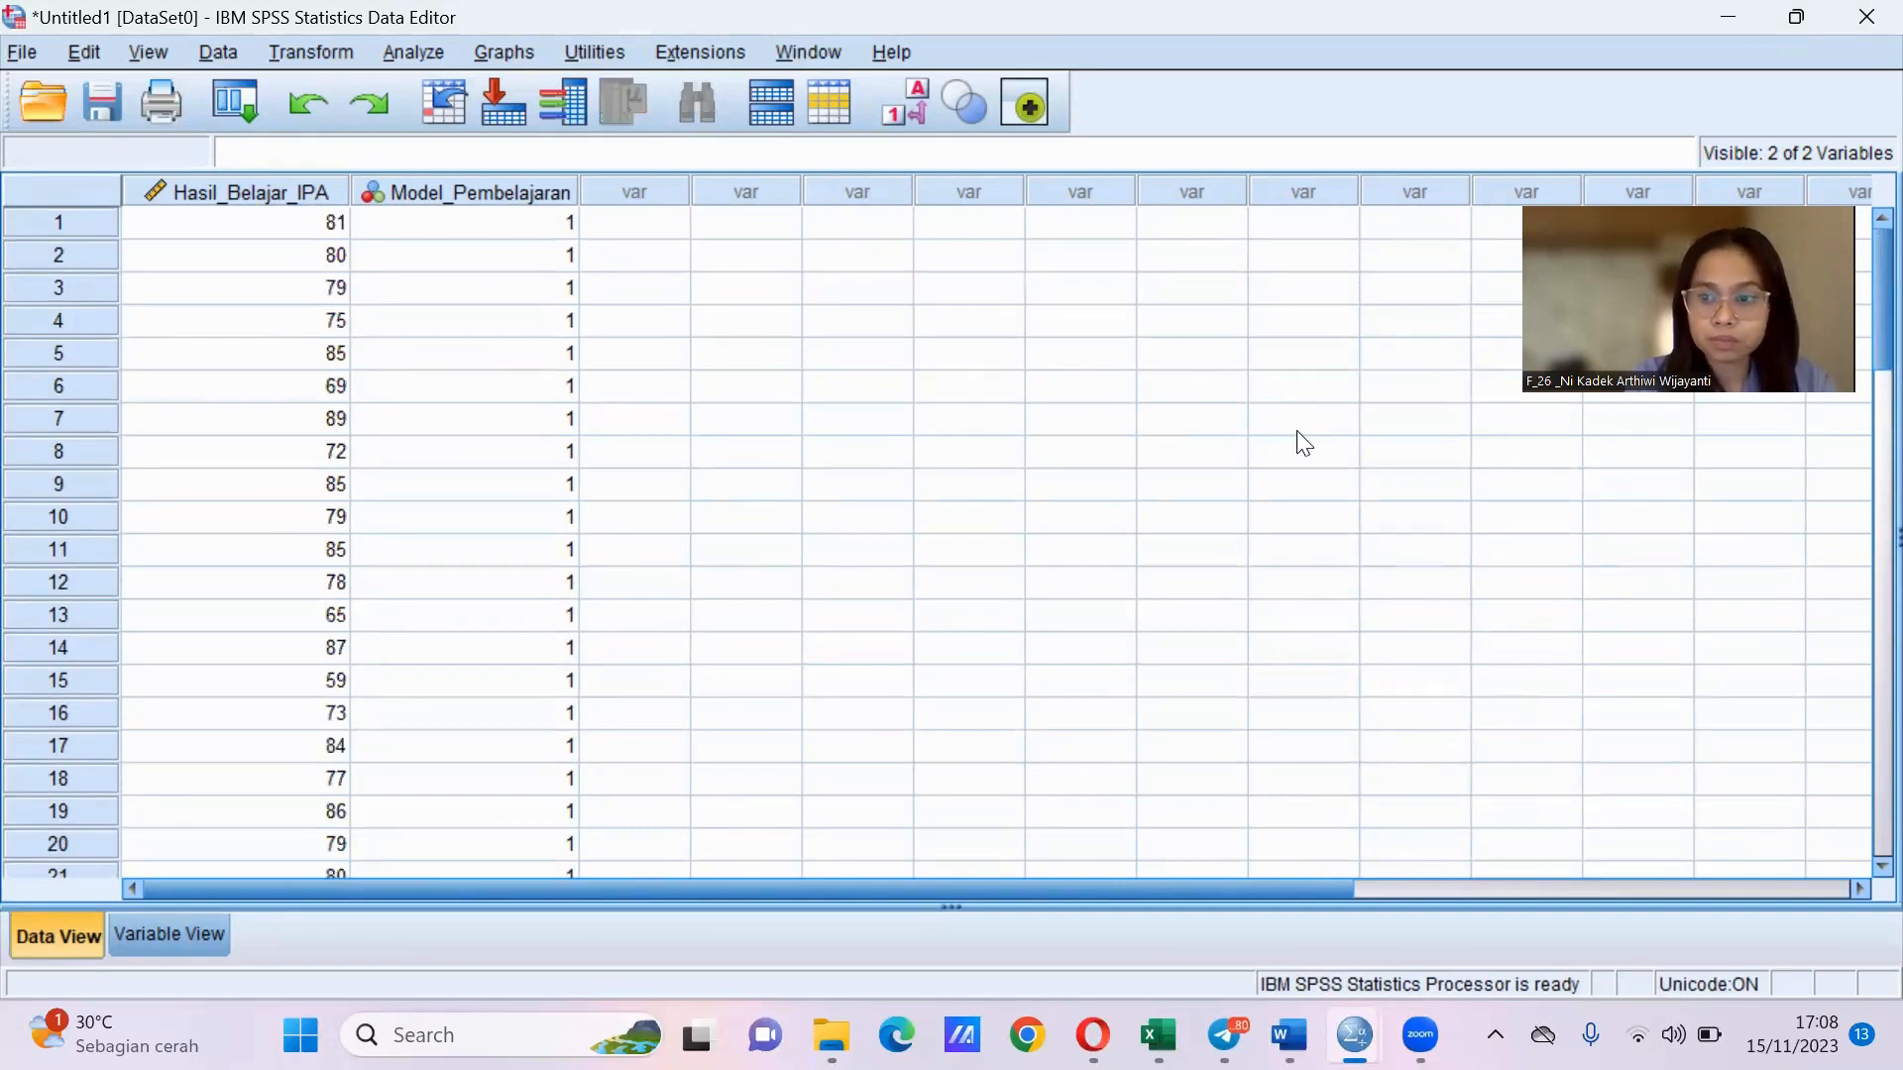
Select case 26 of Hasil_Belajar_IPA as the paste target and copy the 25 conventional-group scores in cells O3:O27 of the ANOVA DKK workbook in Excel.
click(1864, 442)
click(344, 396)
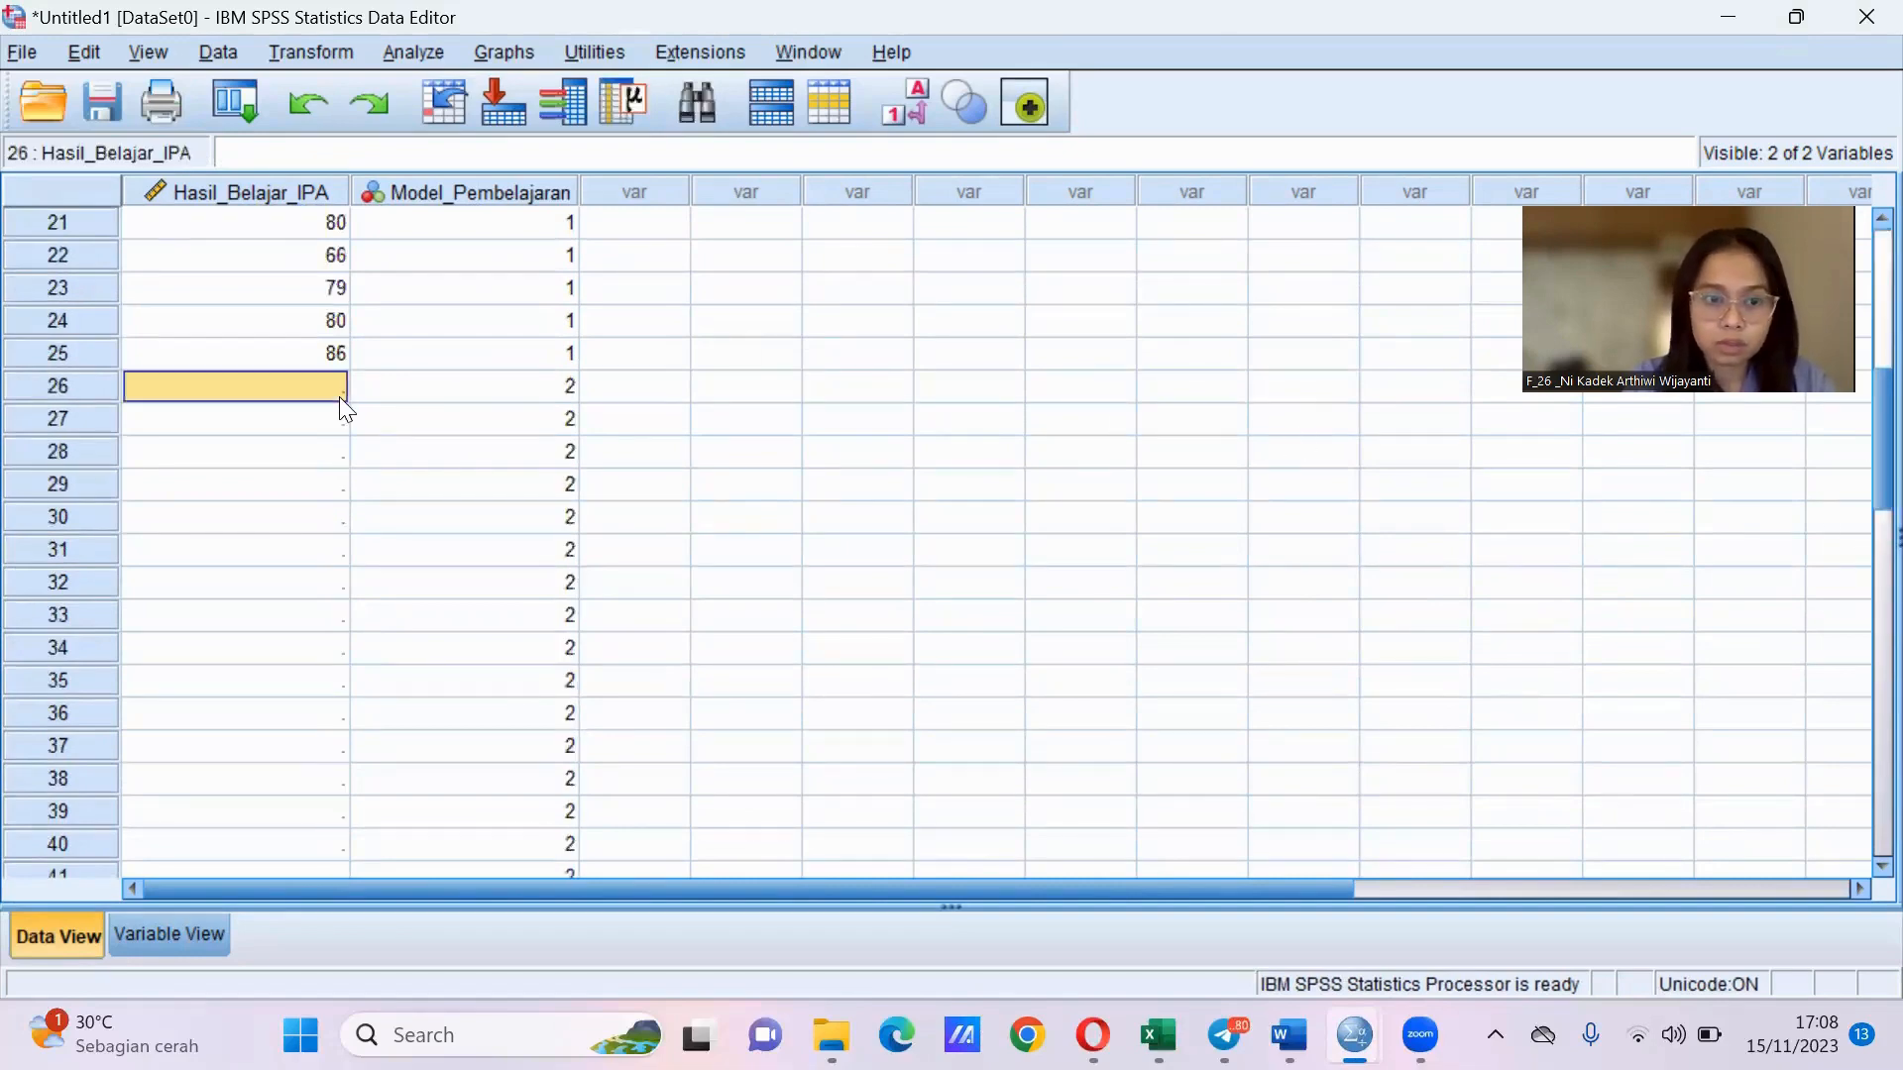
mouse_move(1158, 1036)
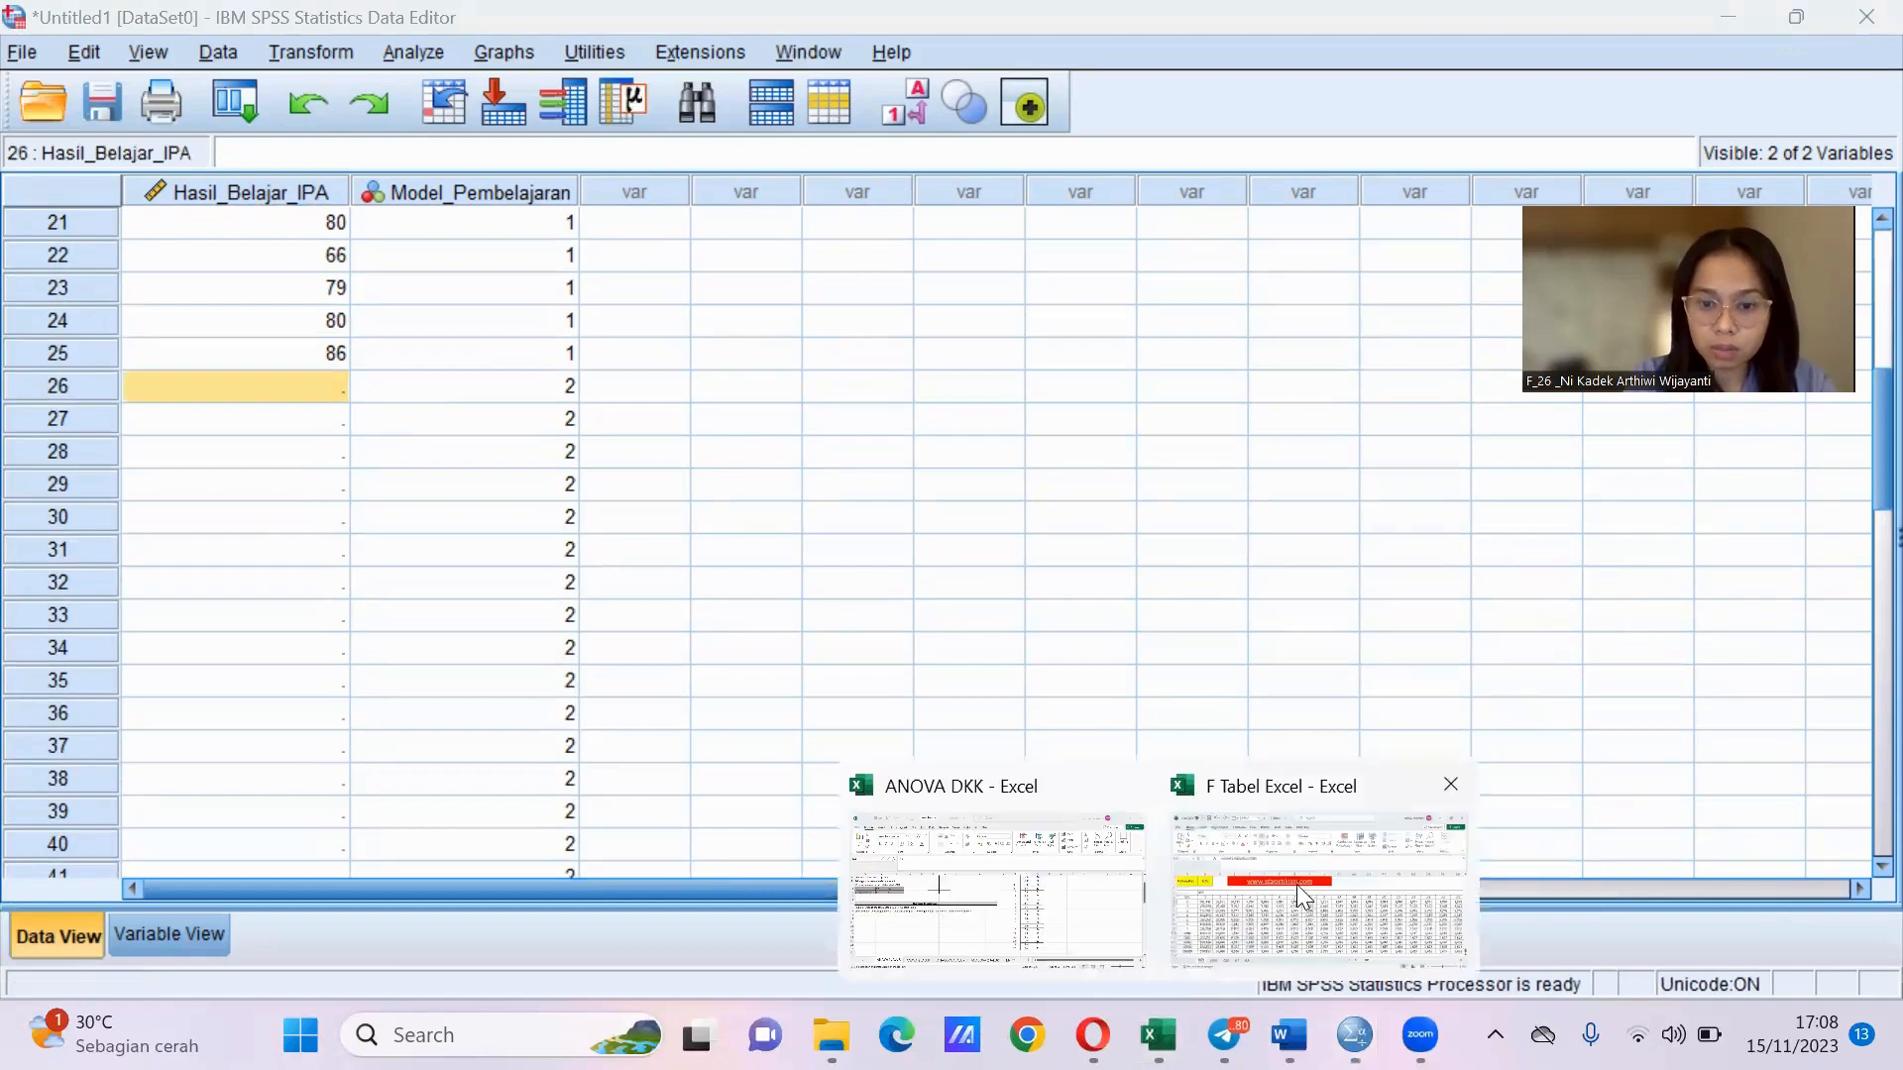
click(1053, 896)
double_click(1318, 694)
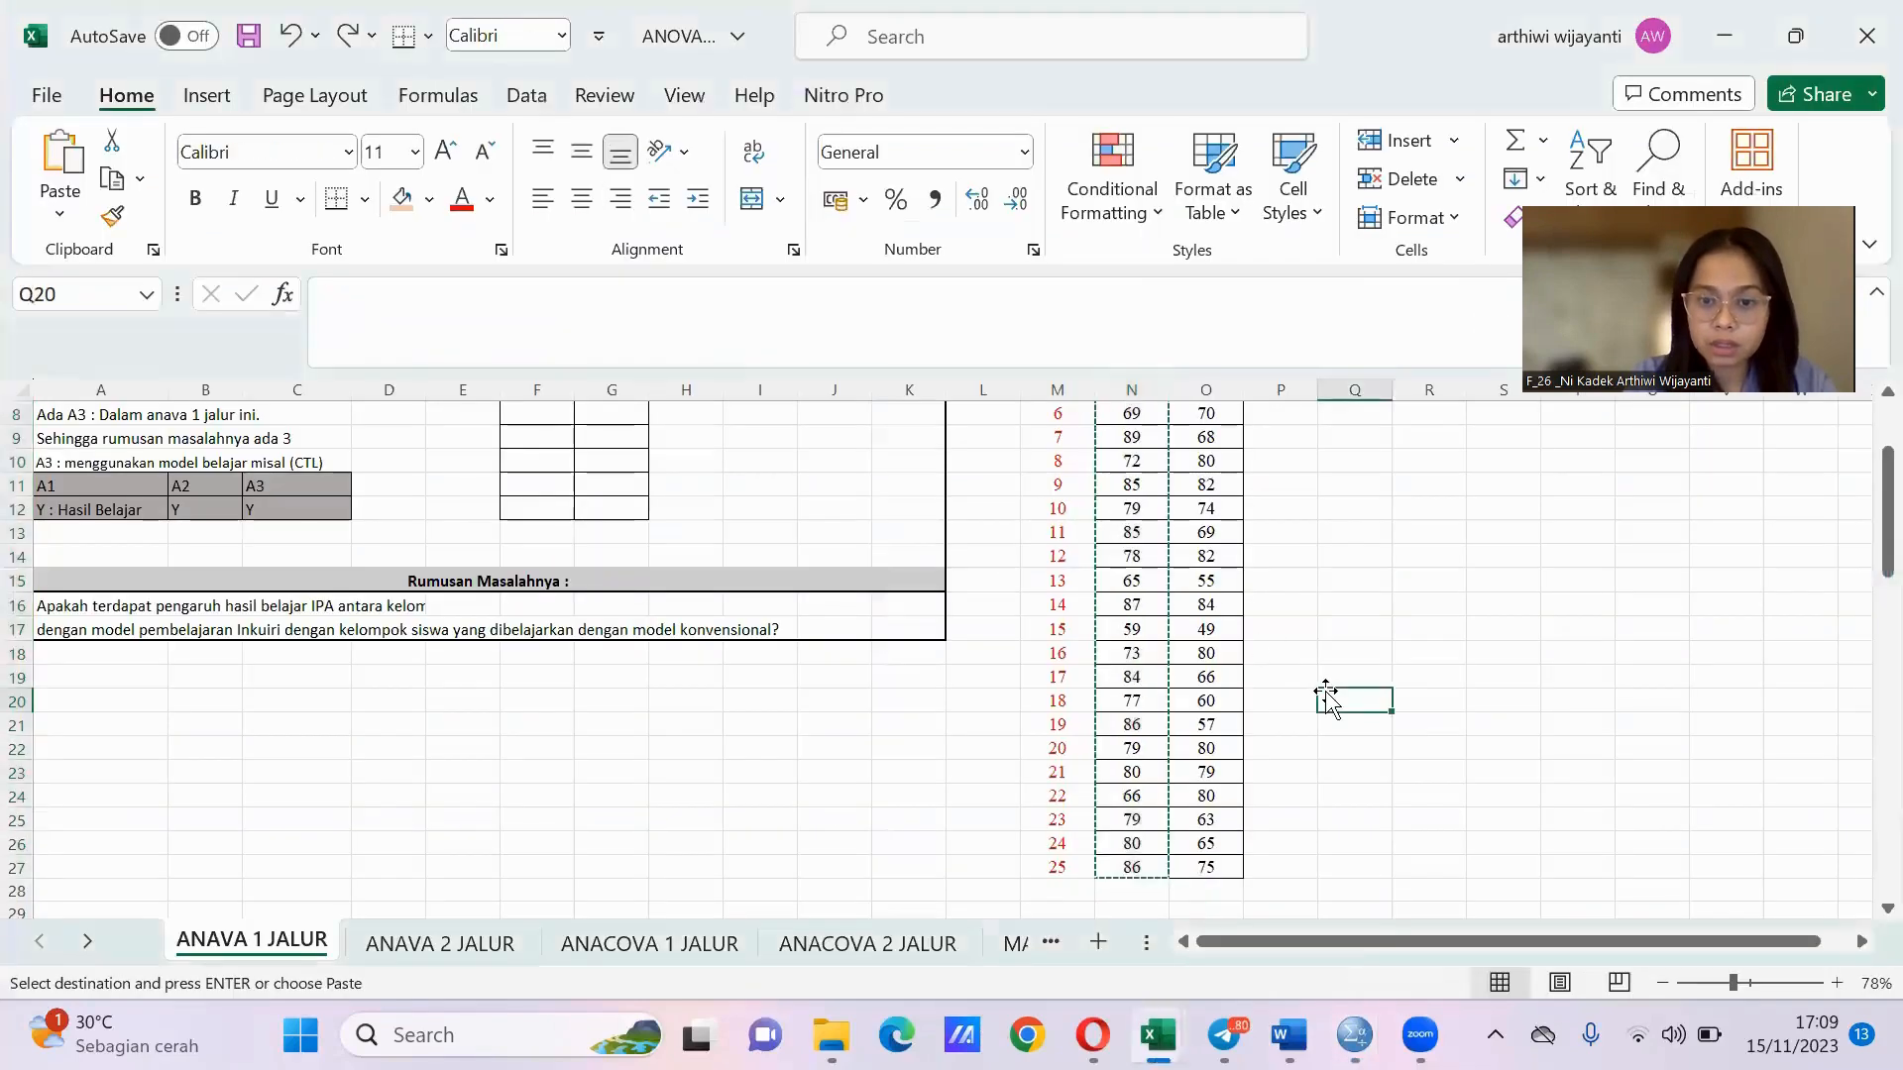
drag(1864, 545, 1861, 433)
drag(1218, 462, 1218, 552)
drag(1233, 734, 1211, 860)
key(ctrl+c)
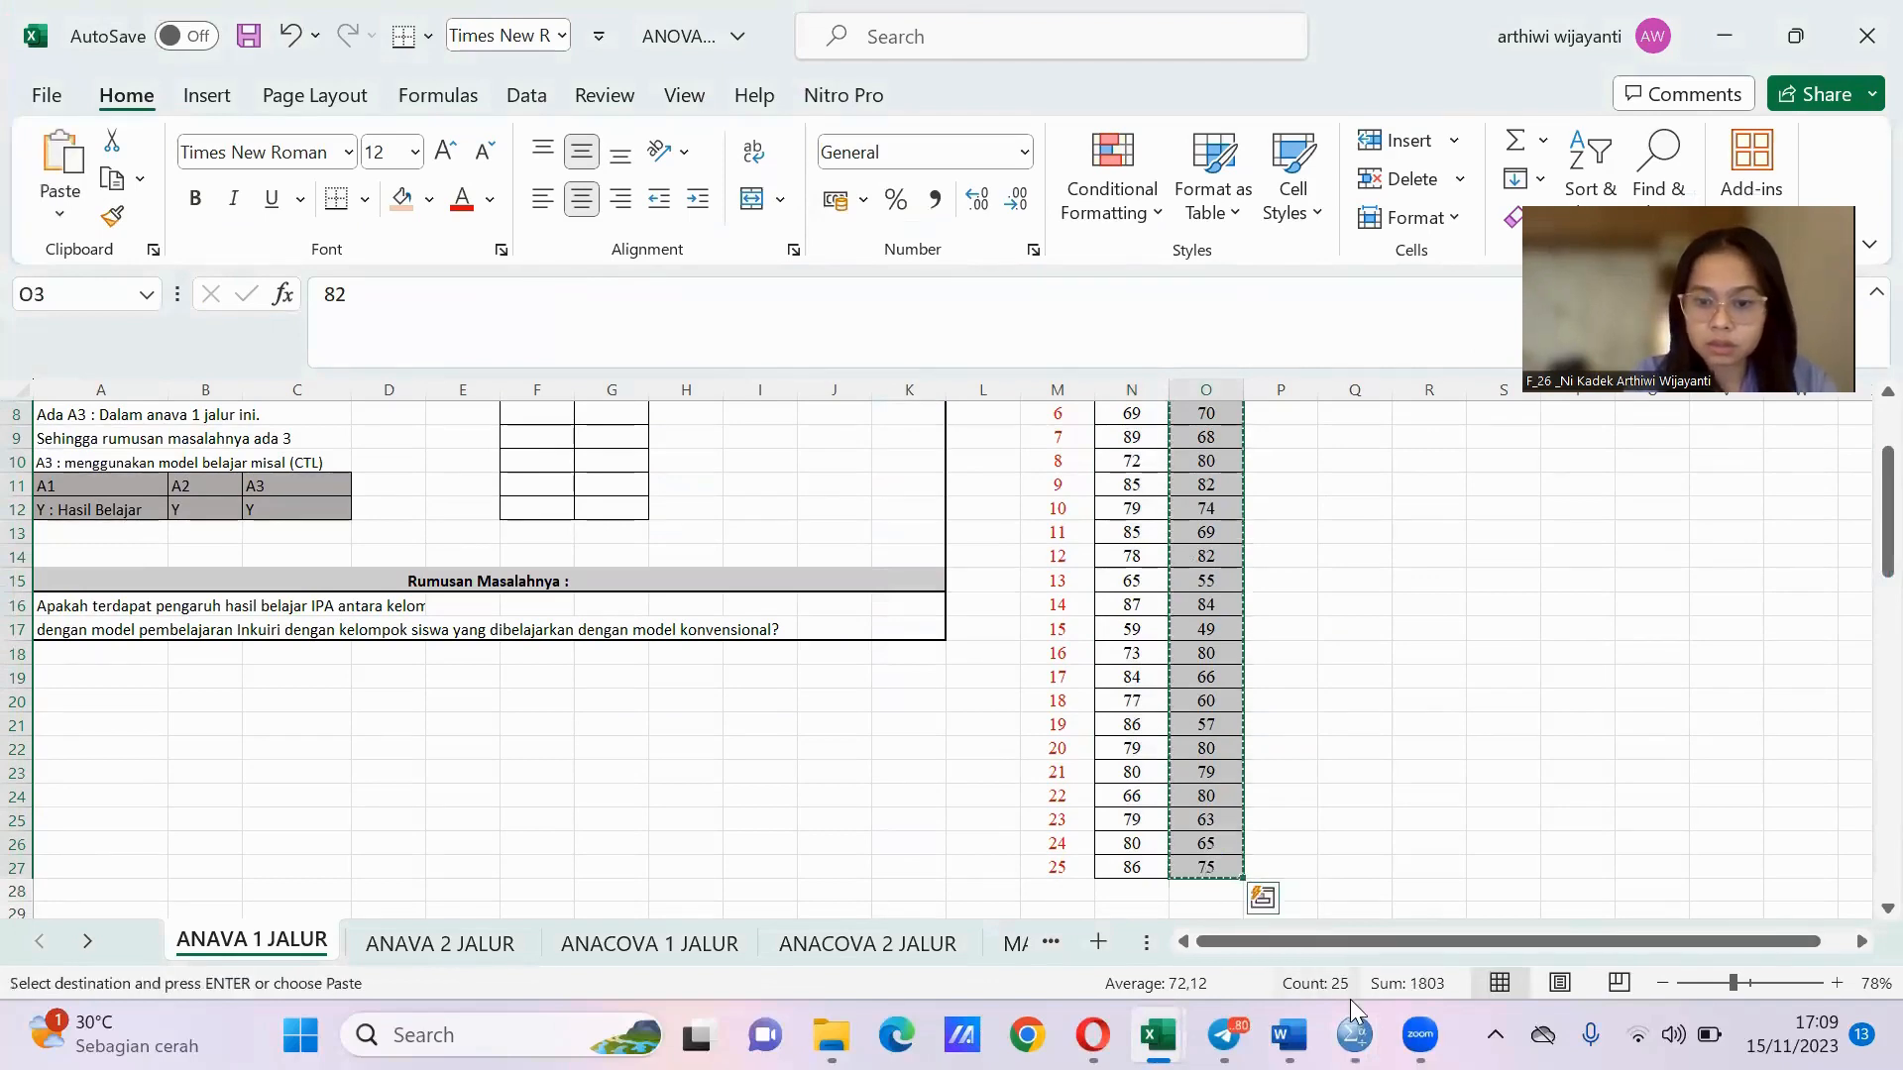
Return to the SPSS data set, paste the copied scores into Hasil_Belajar_IPA from case 26, and check the filled column.
click(1355, 1035)
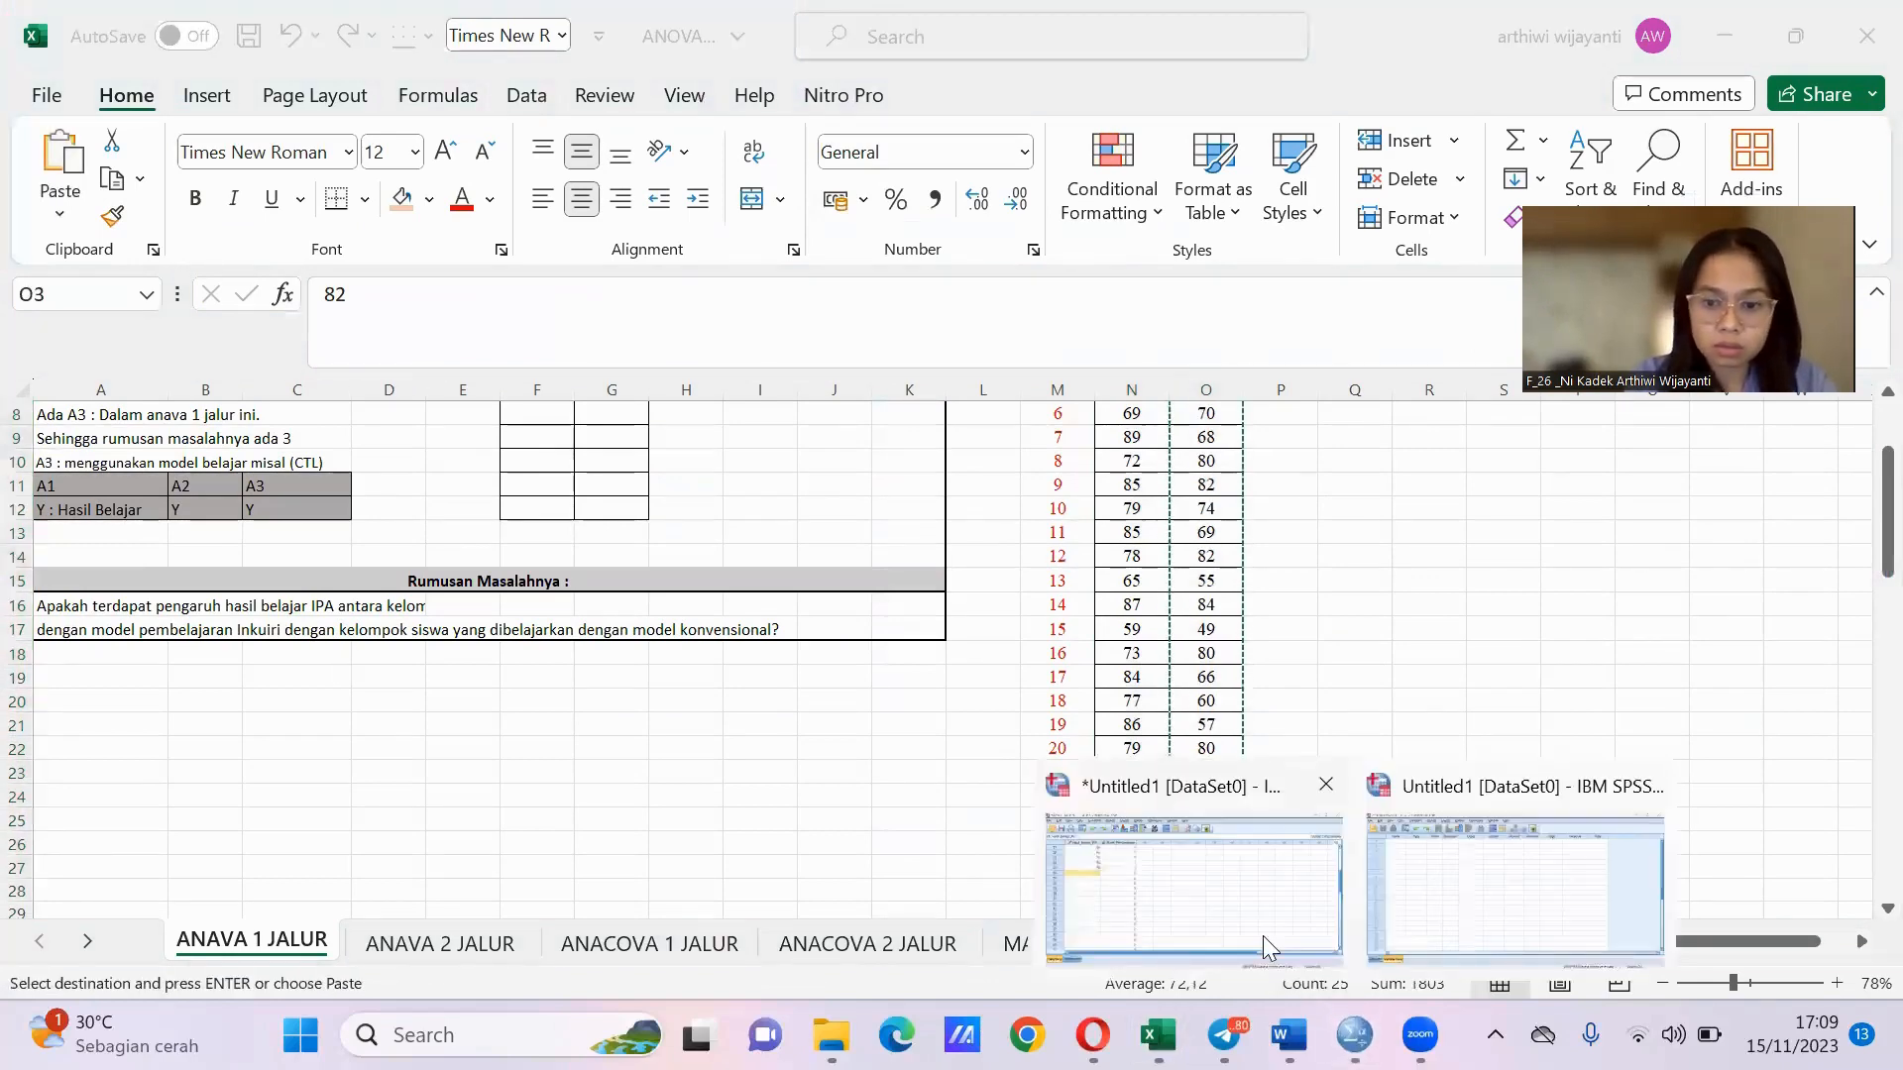
click(1200, 882)
key(ctrl+v)
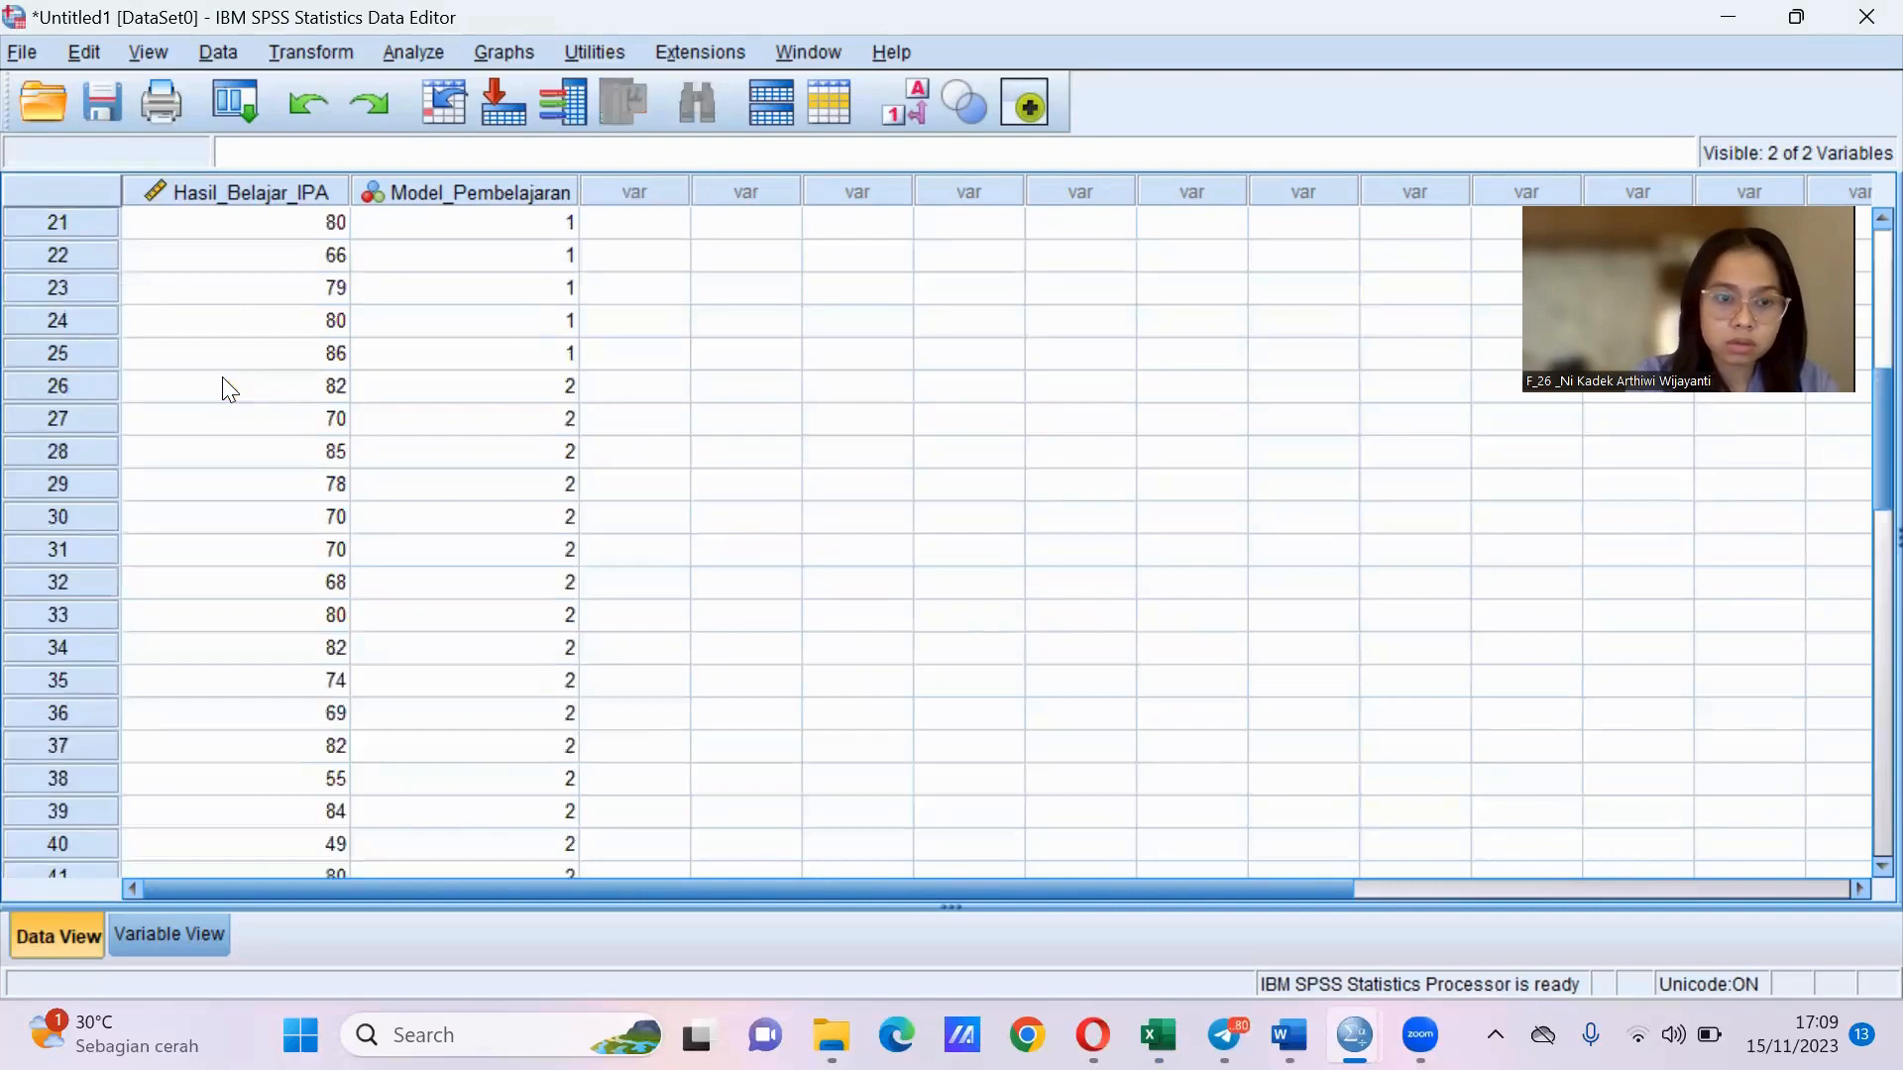
drag(1869, 478, 1862, 613)
scroll(1861, 595, up, 13)
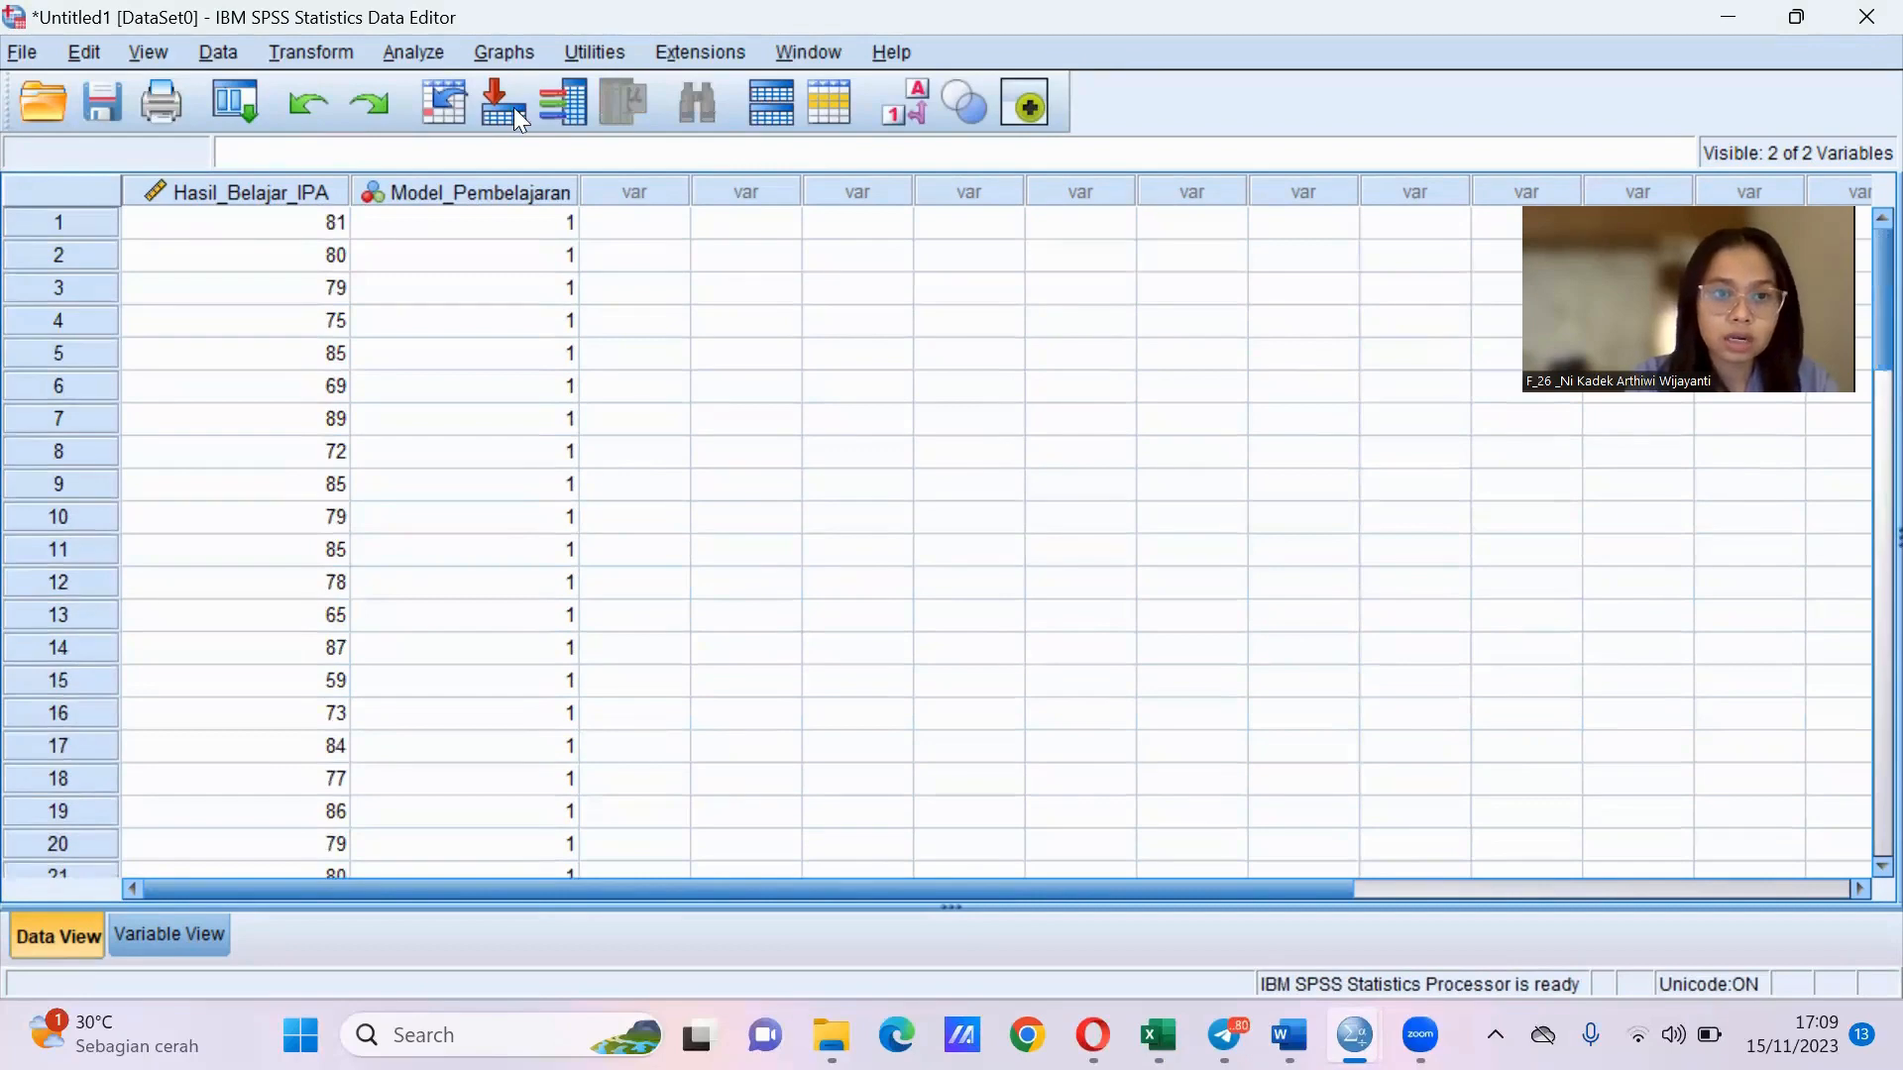
Set up a One-Way ANOVA with Hasil_Belajar_IPA as the dependent variable and Model_Pembelajaran as the factor.
click(428, 50)
mouse_move(474, 234)
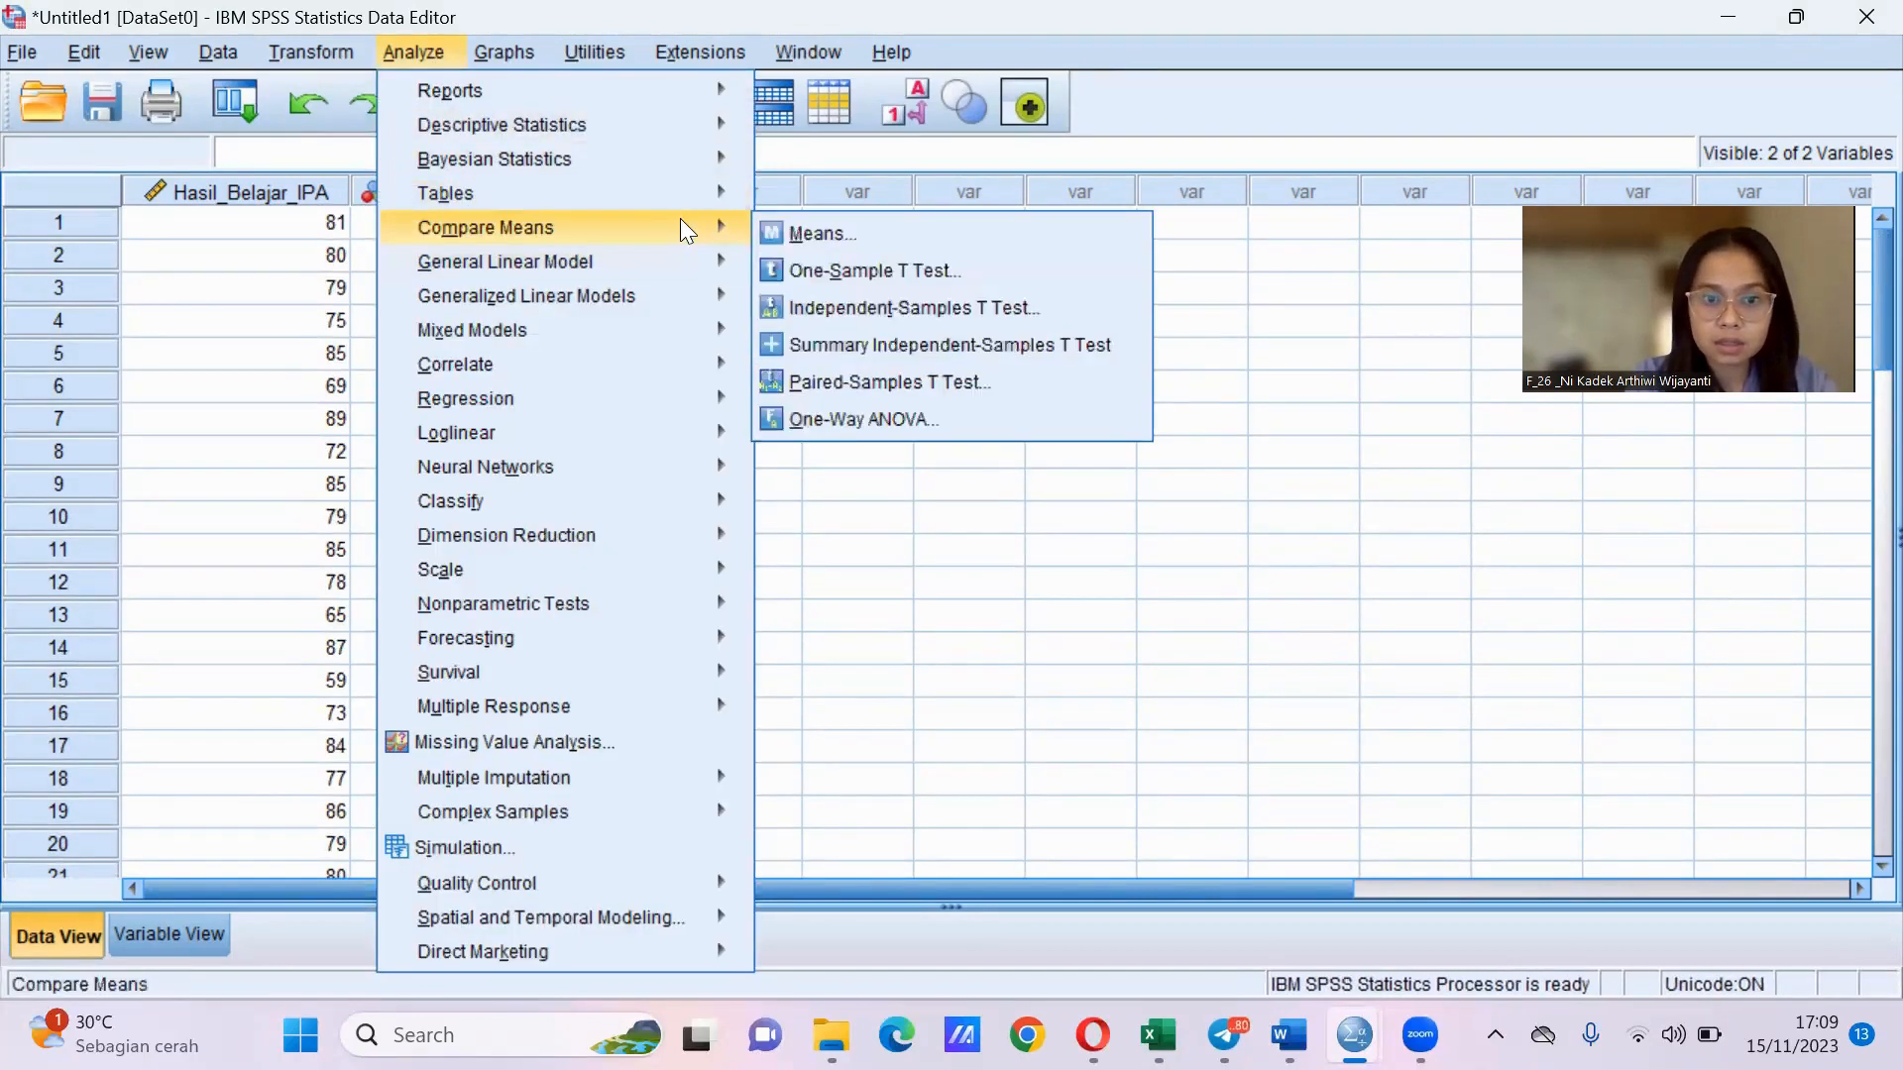
click(829, 412)
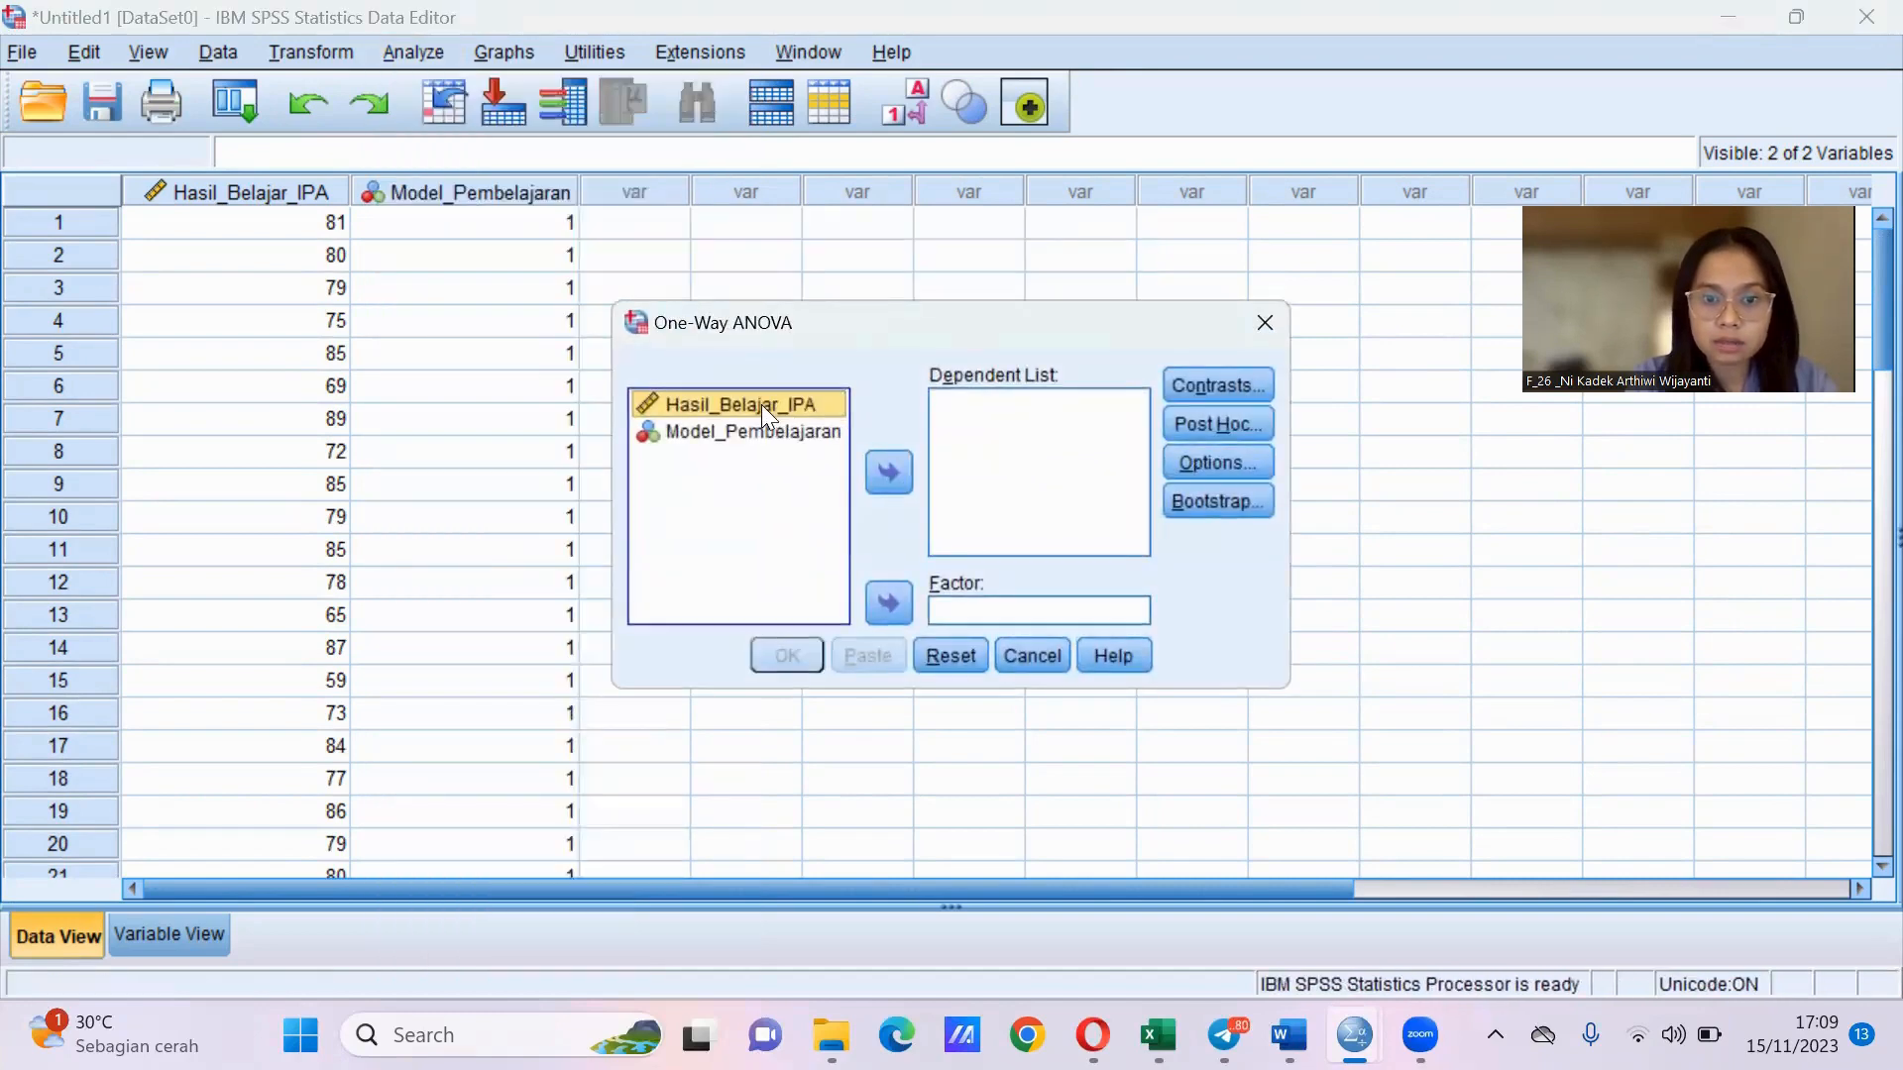
click(888, 472)
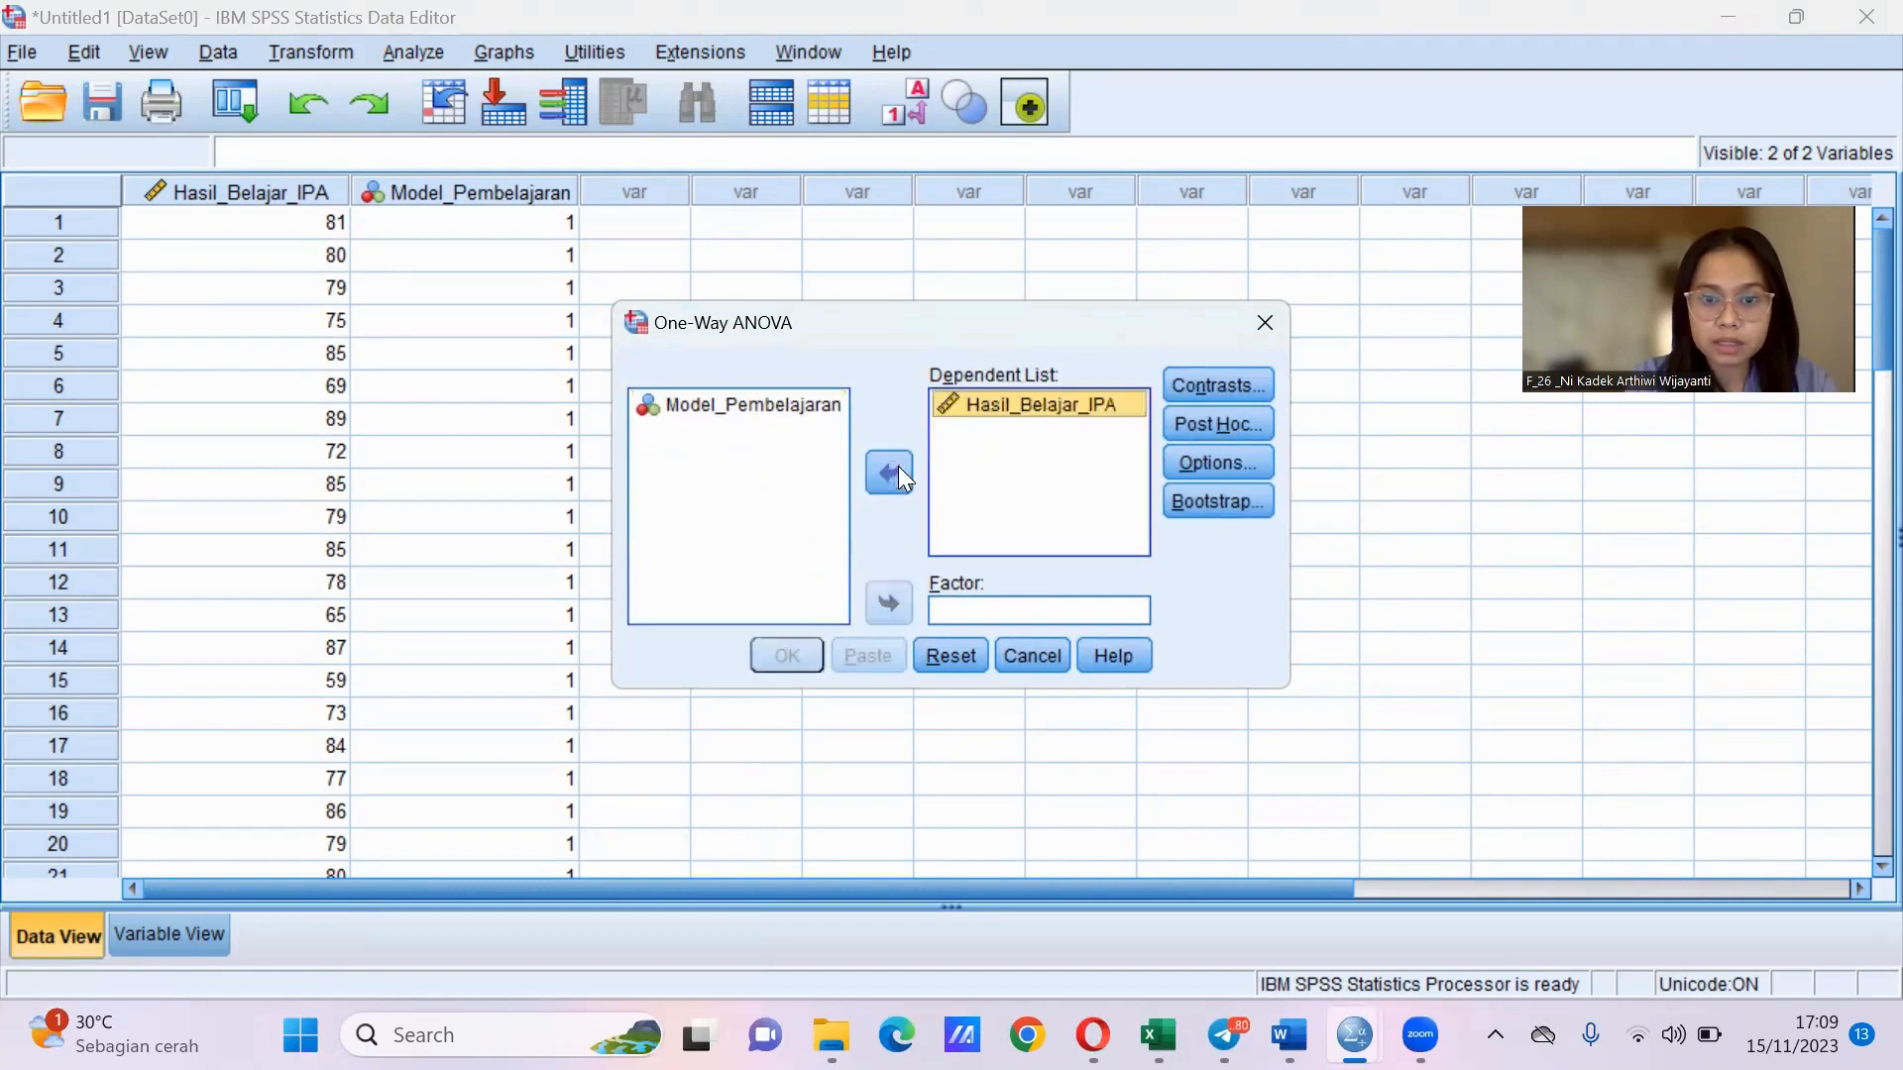
click(745, 416)
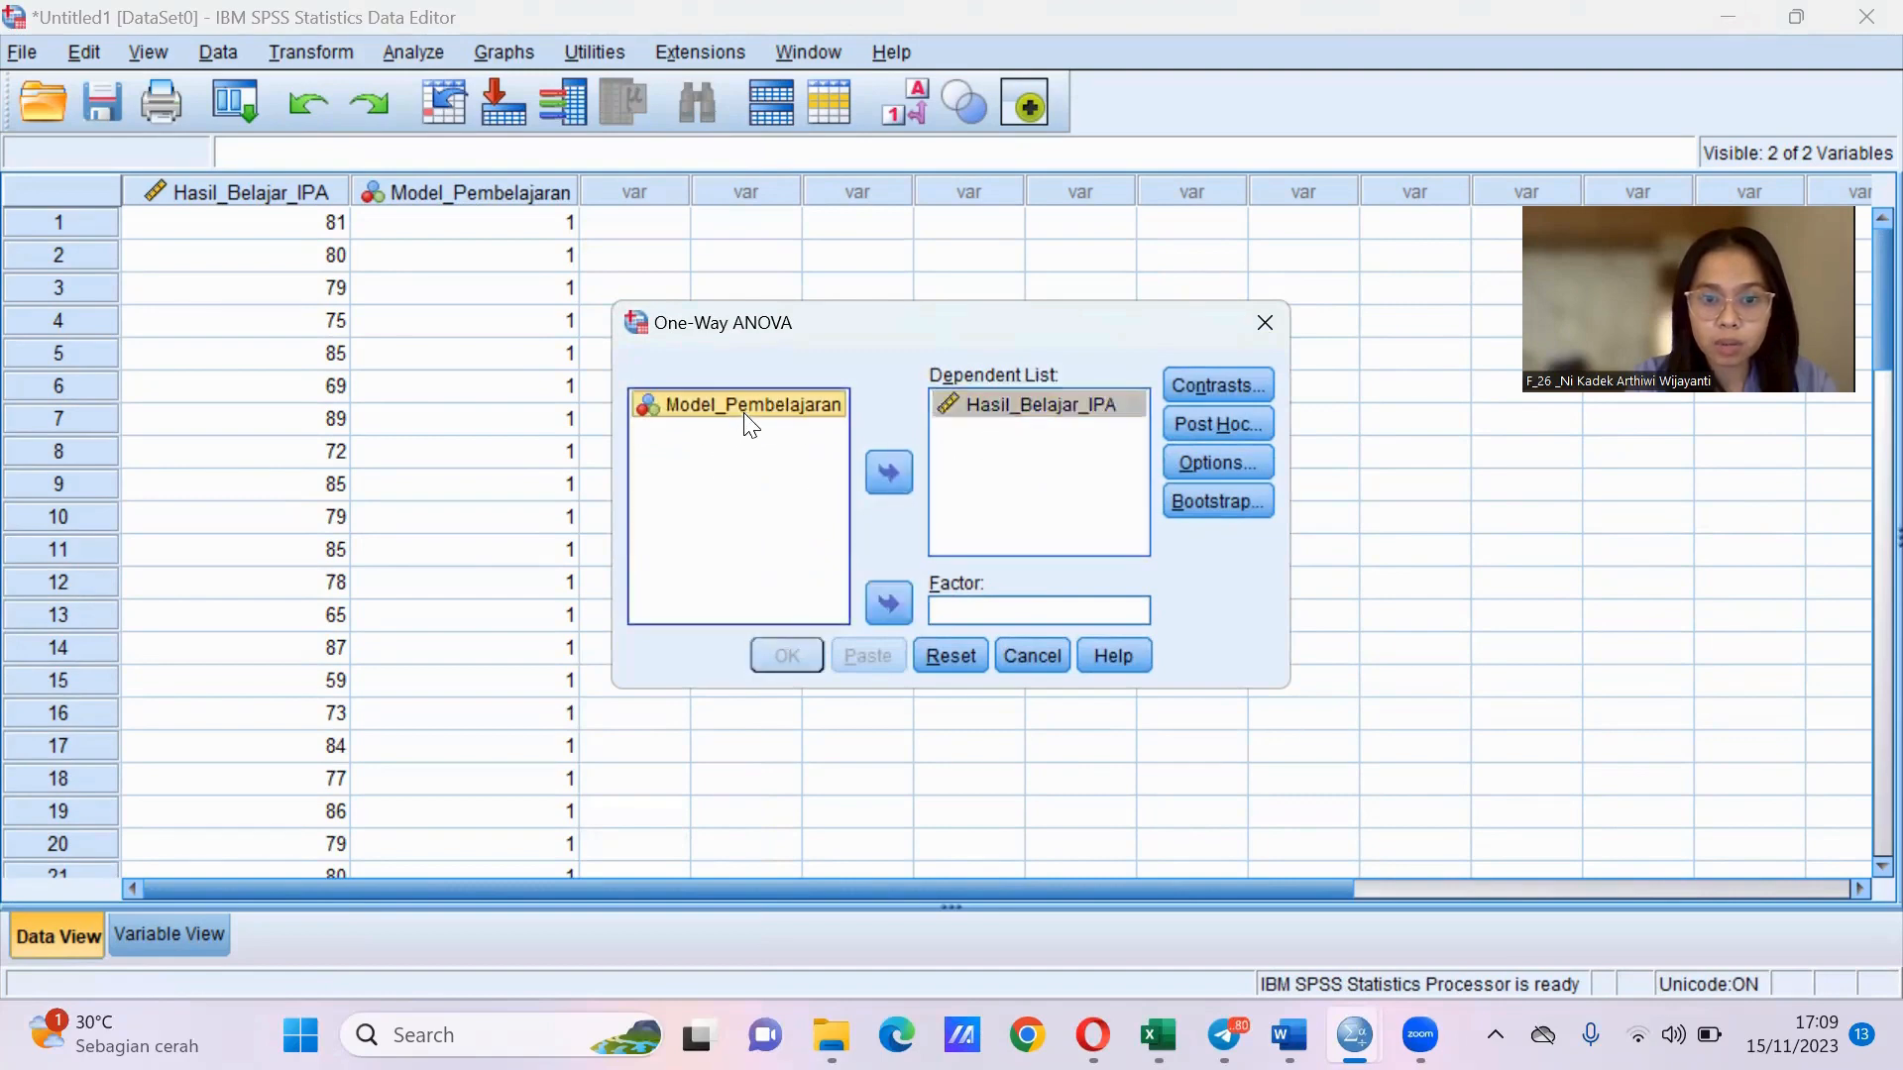
click(900, 599)
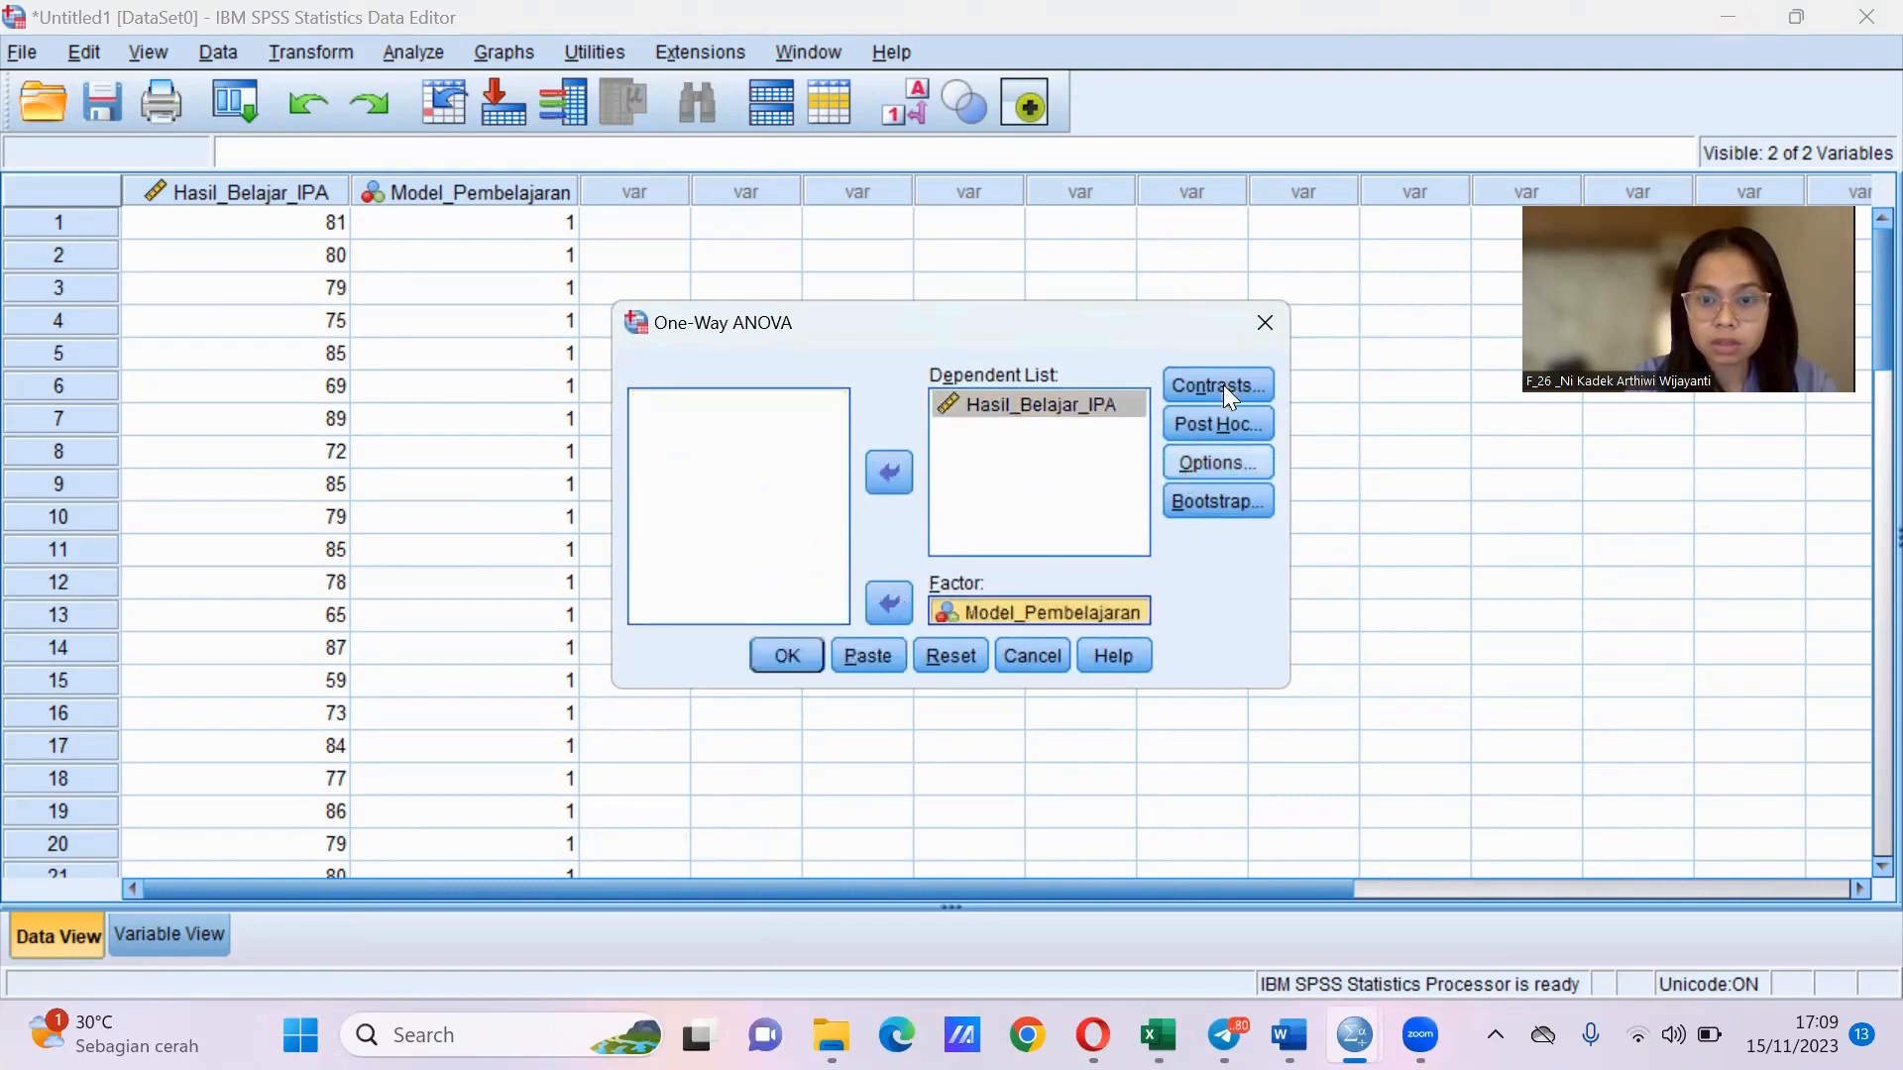
Include the Descriptive statistics and the Homogeneity of variance test in the One-Way ANOVA options and run the analysis.
click(1228, 462)
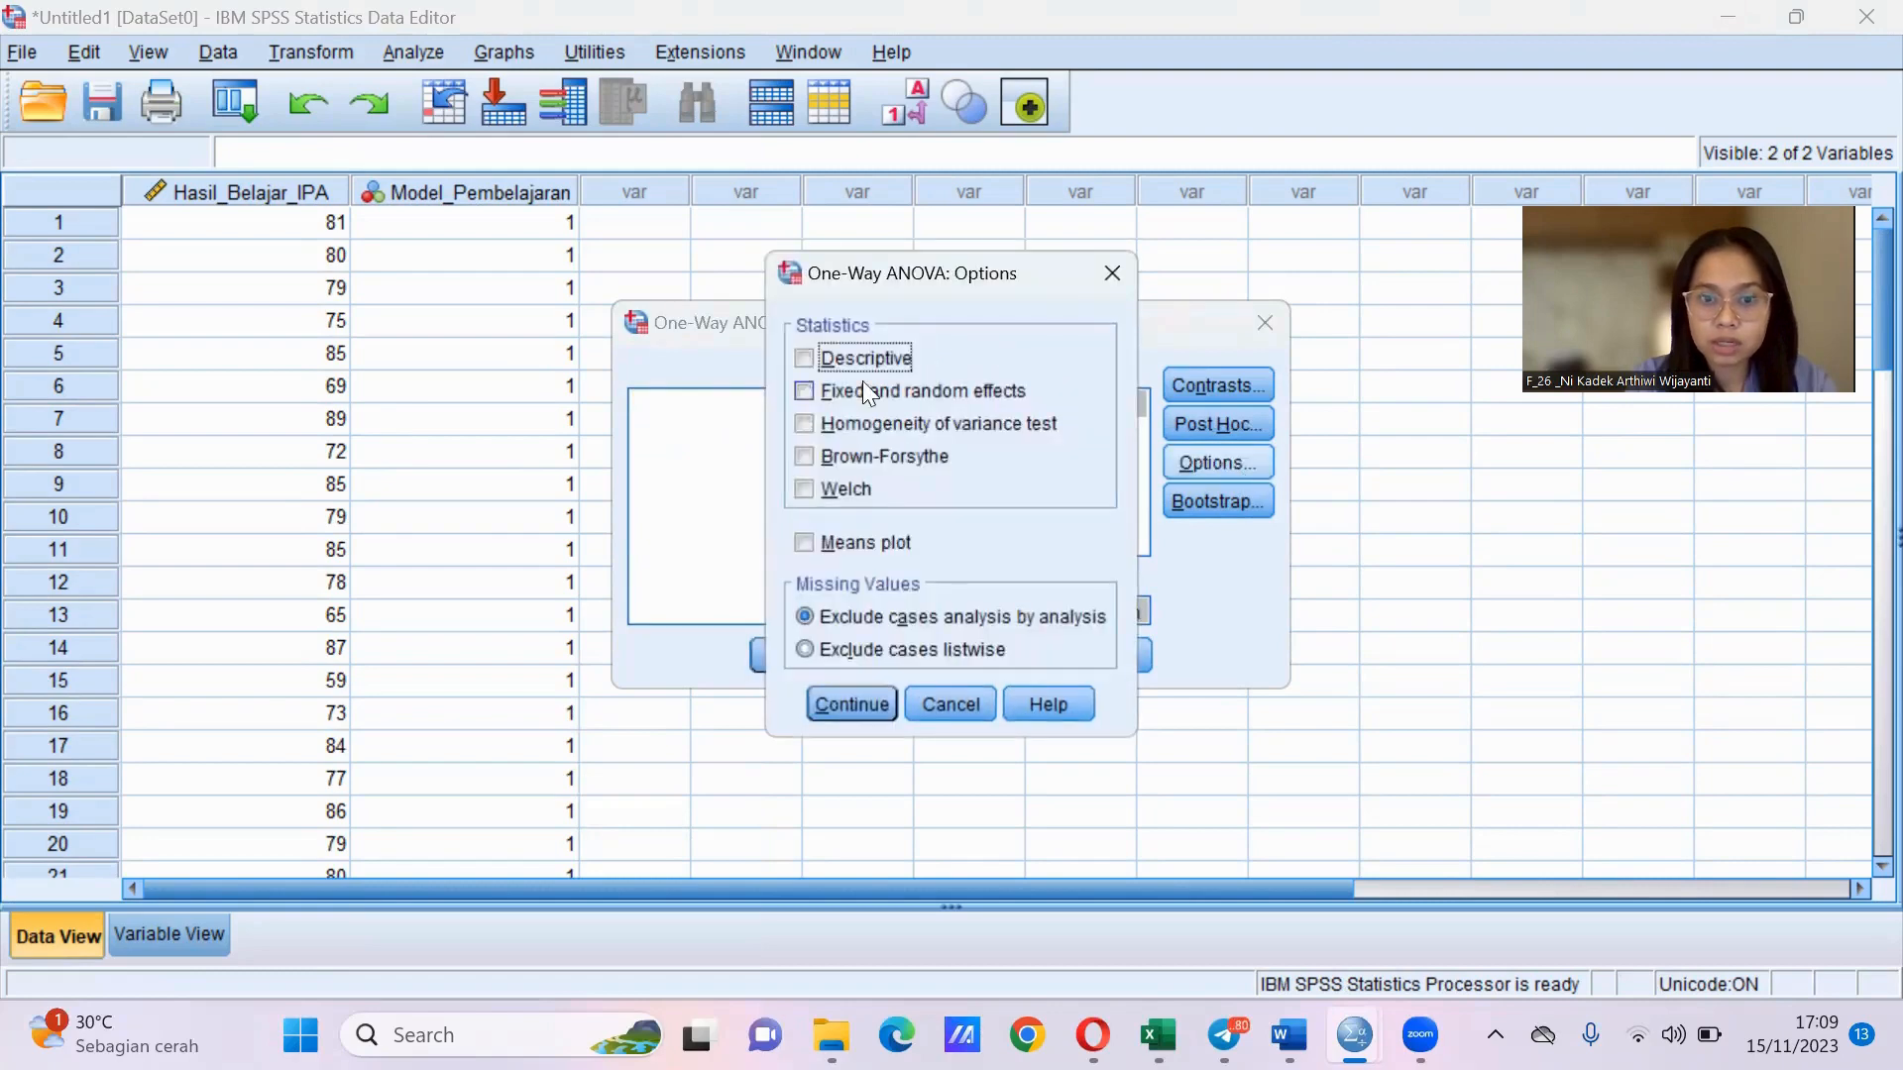
click(803, 427)
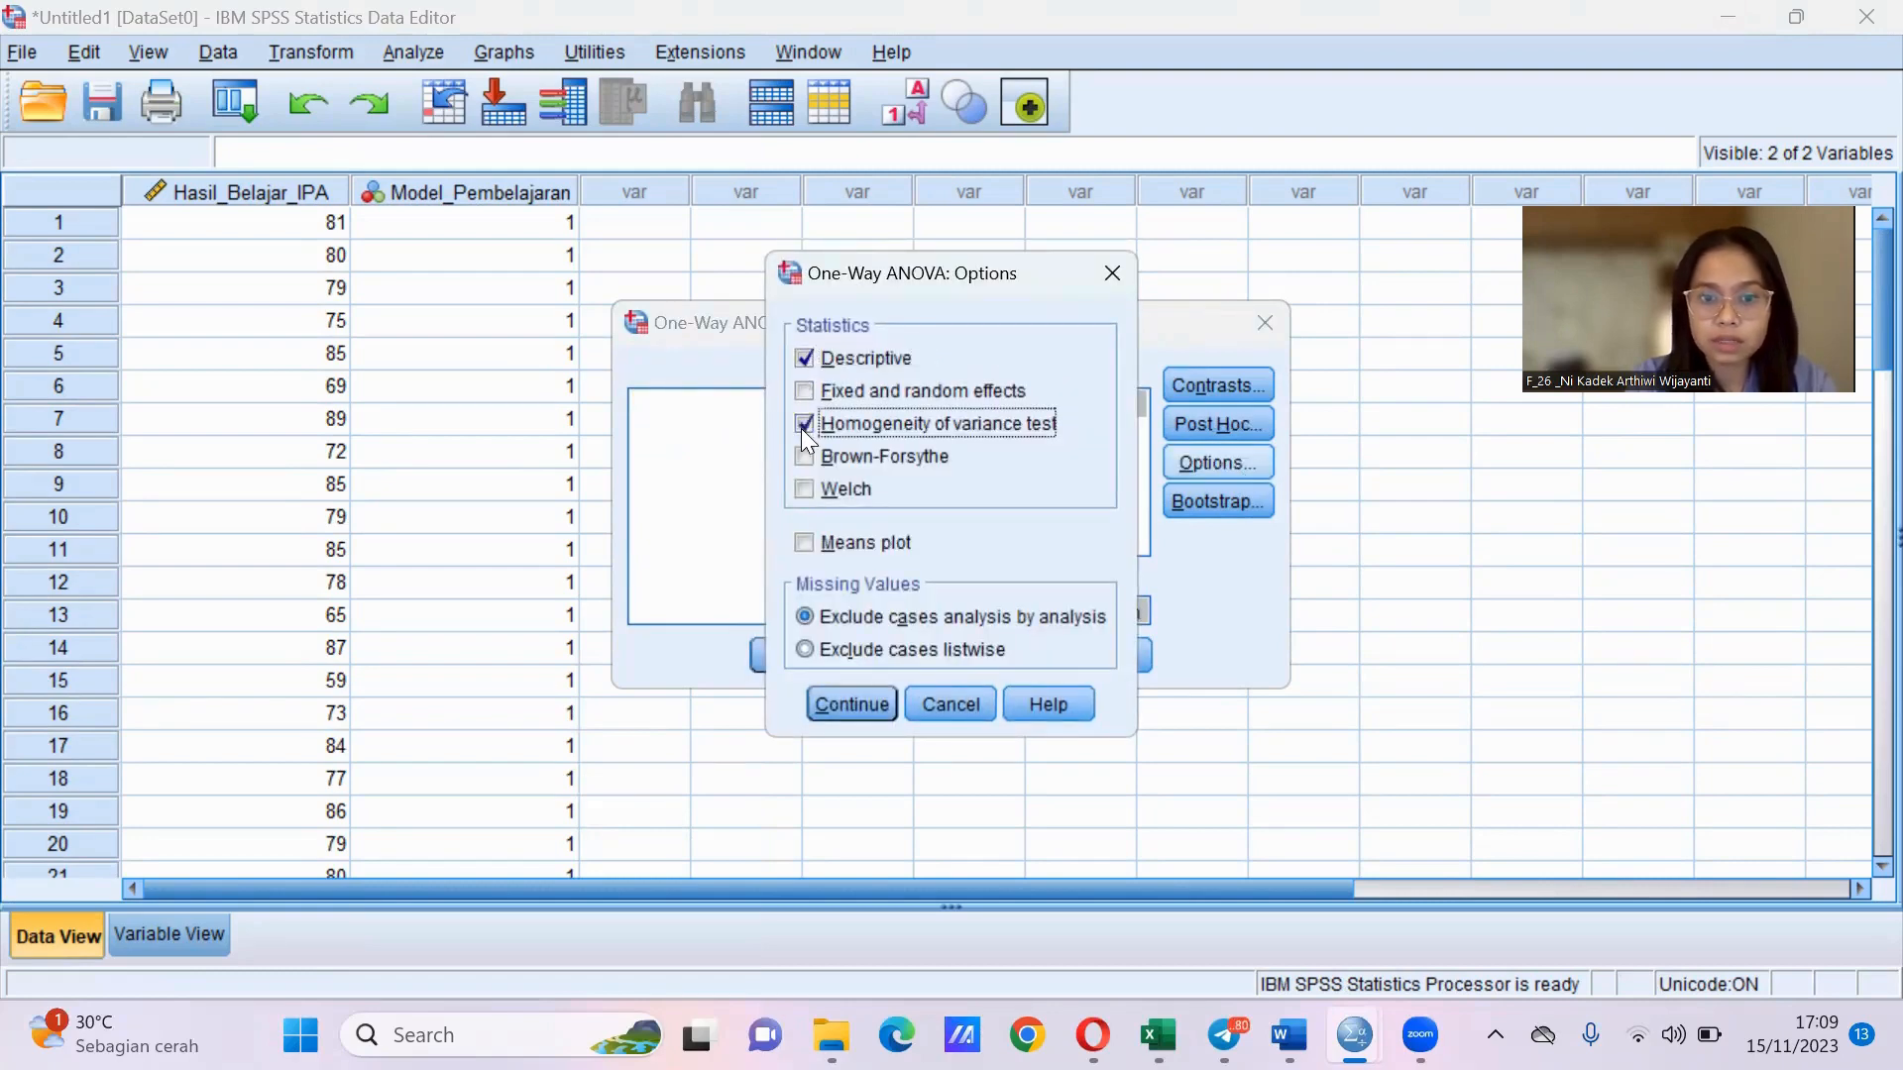
click(835, 702)
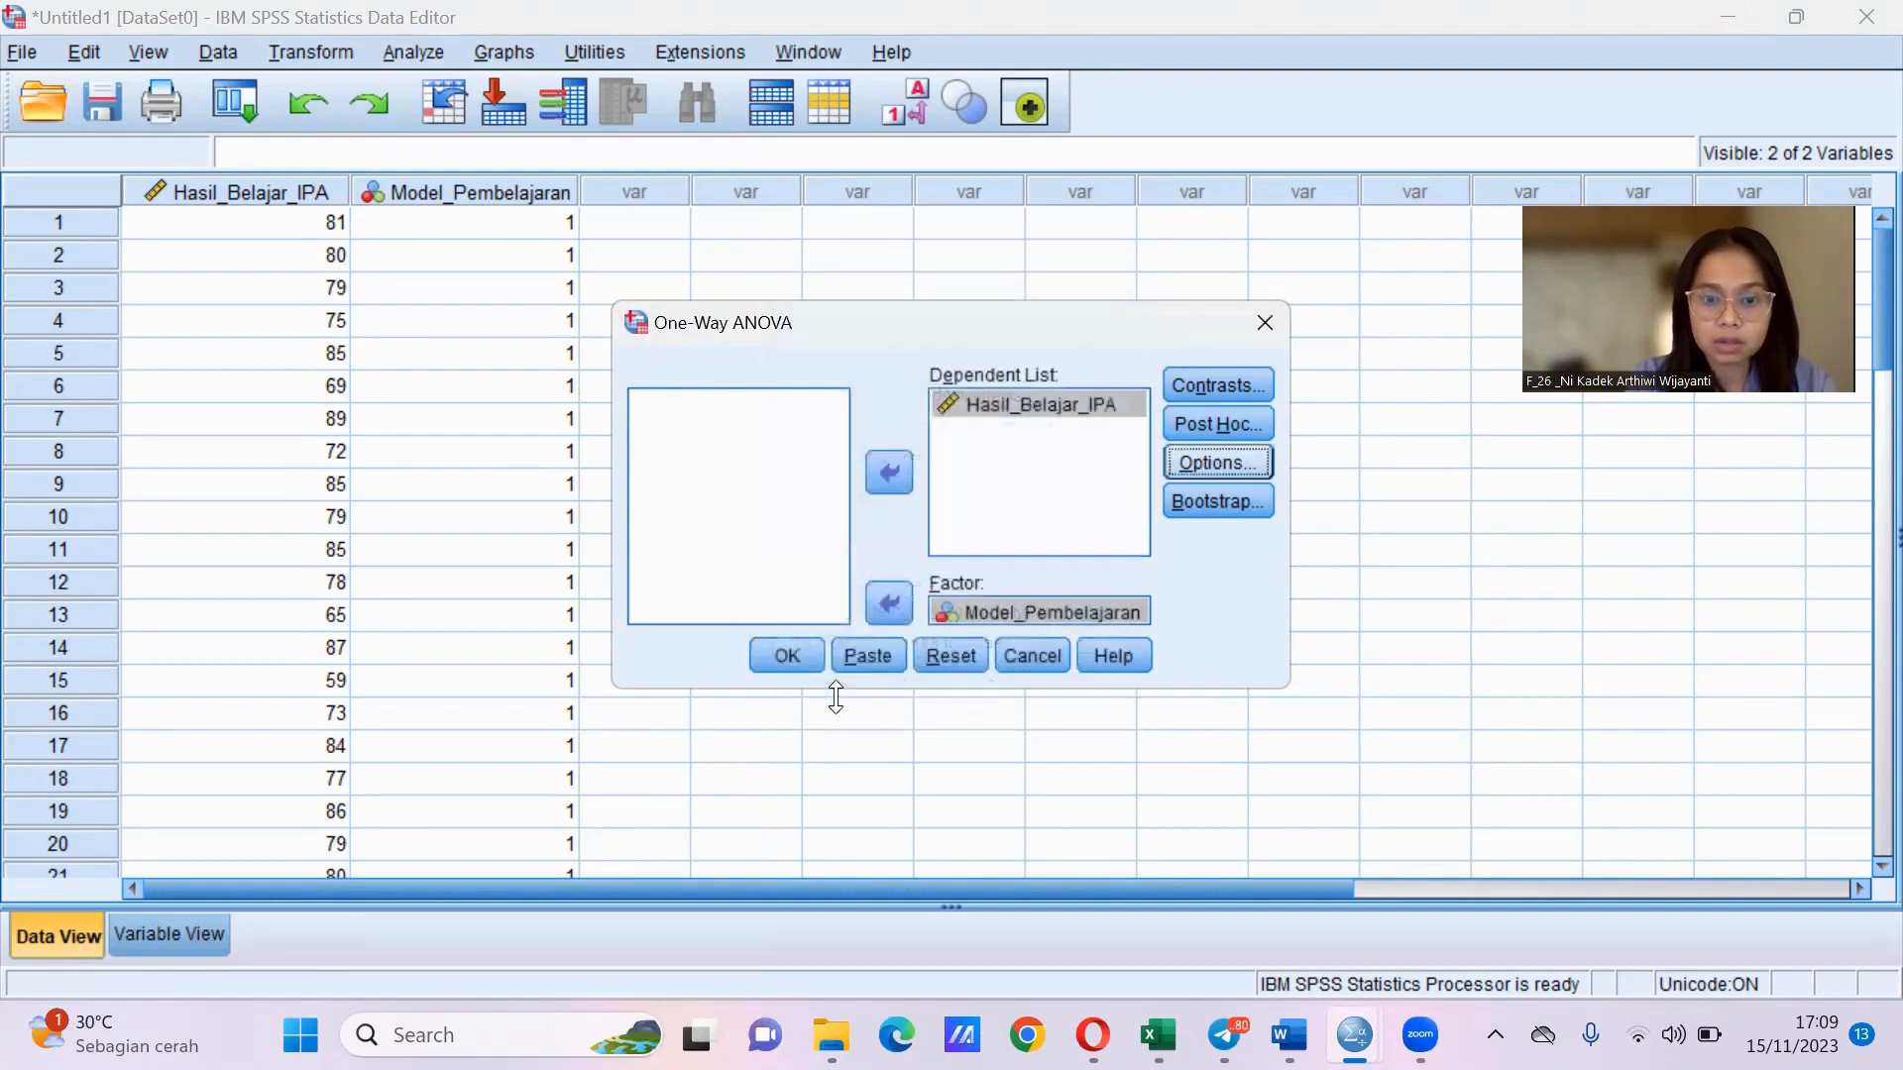
click(783, 656)
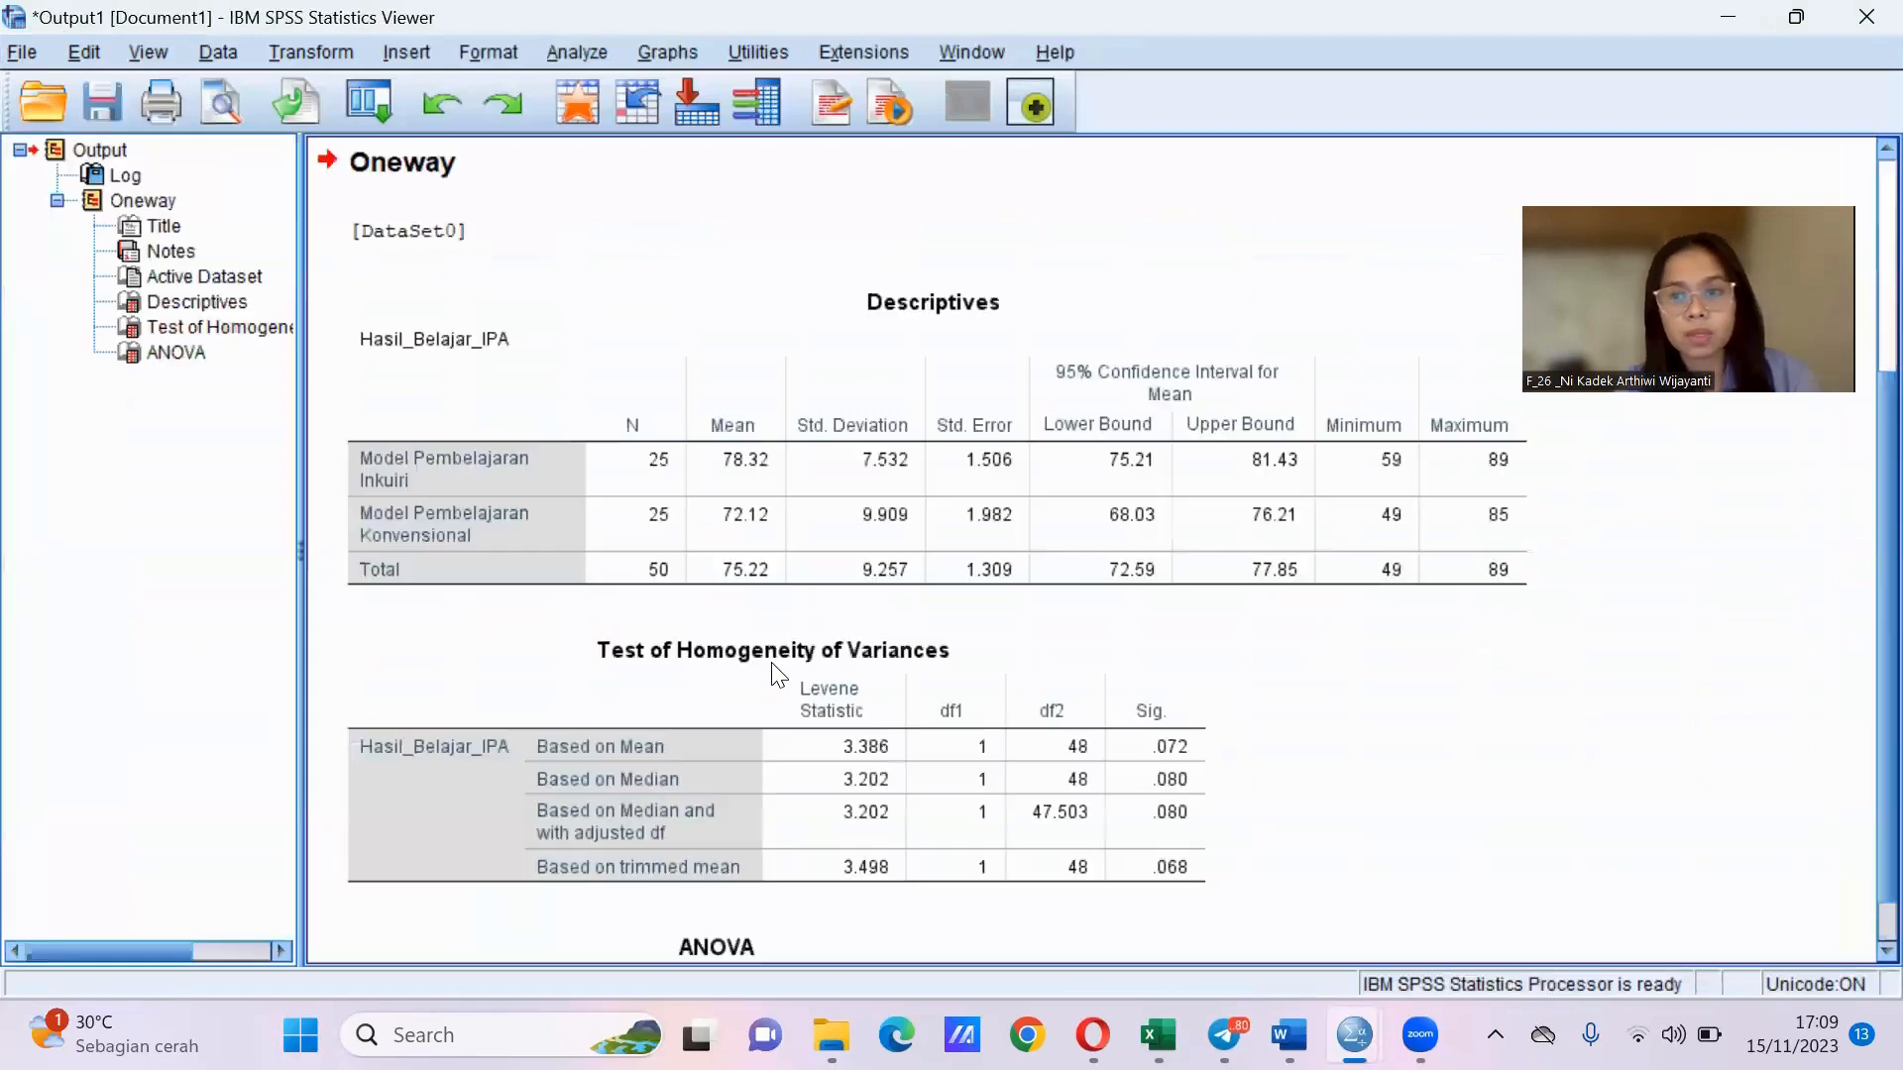
Examine the Descriptives, Test of Homogeneity of Variances and ANOVA tables in the Oneway output.
scroll(1863, 218, up, 2)
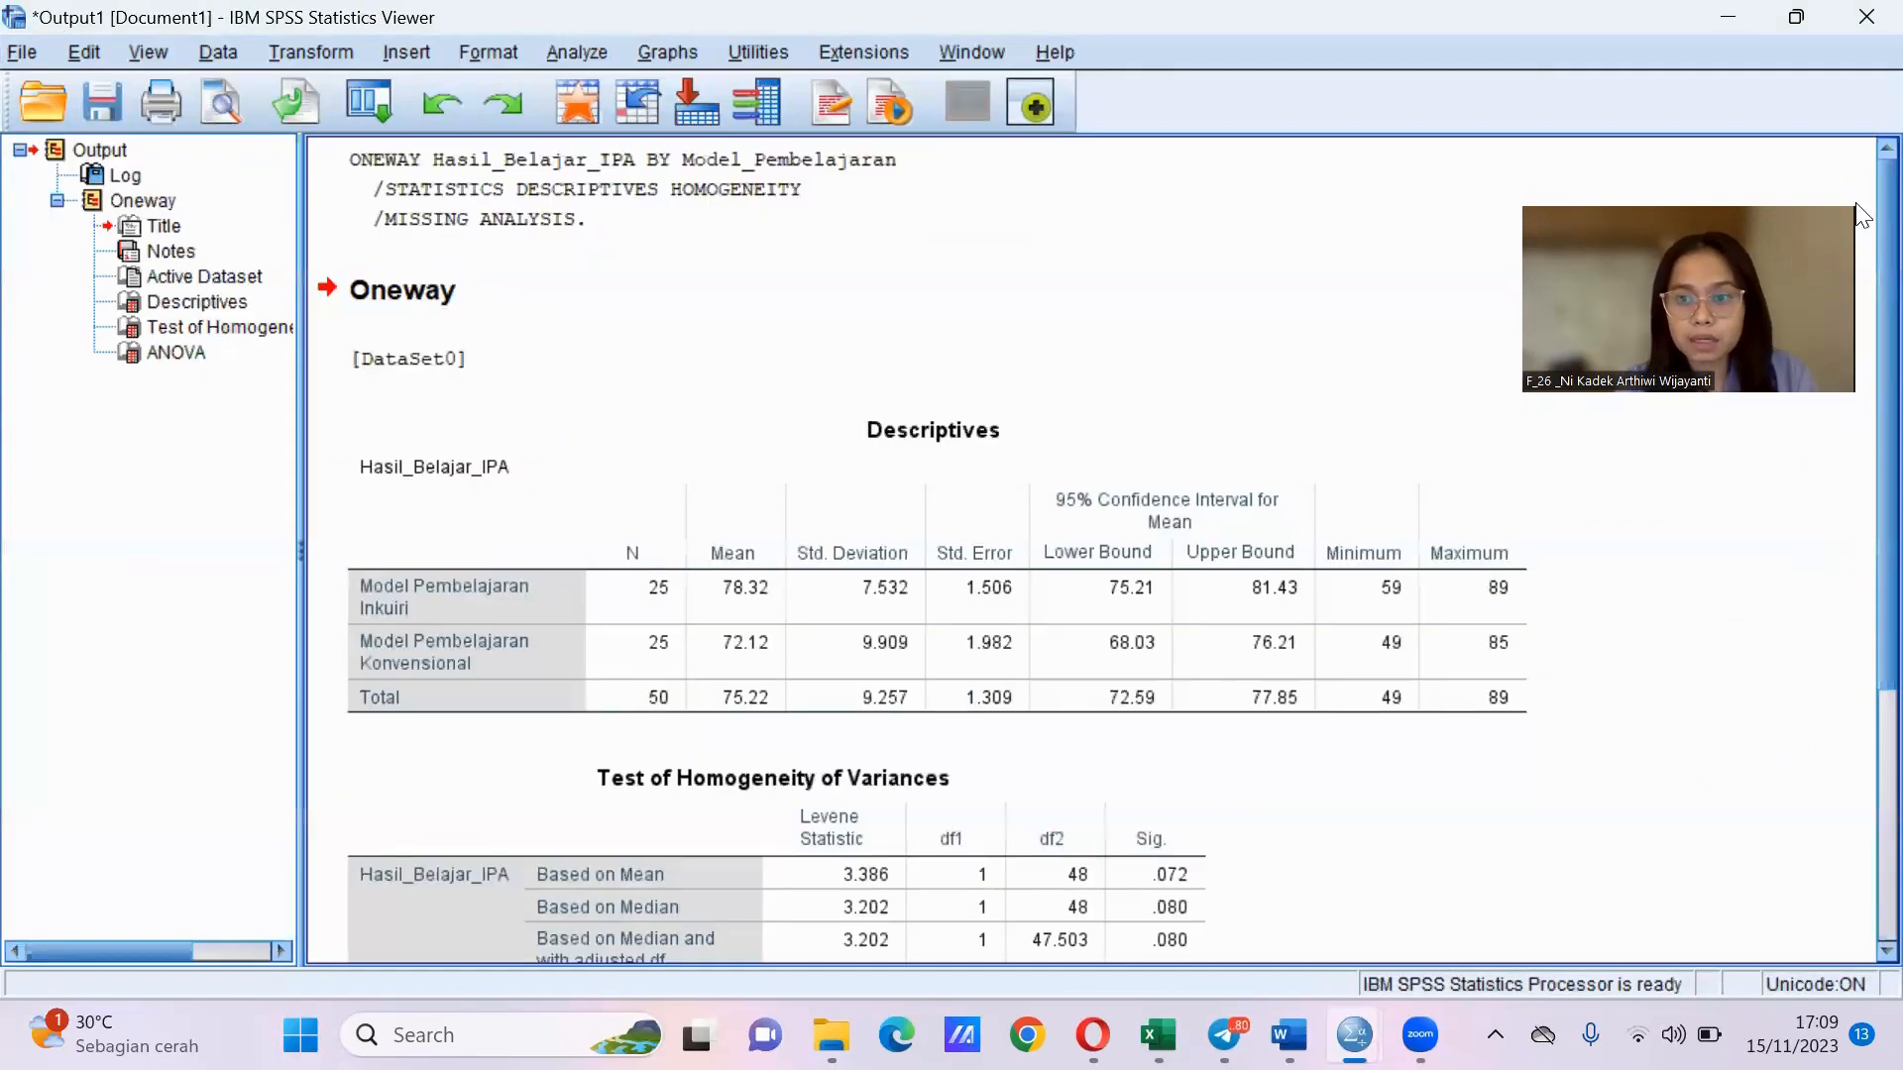
scroll(1861, 761, down, 6)
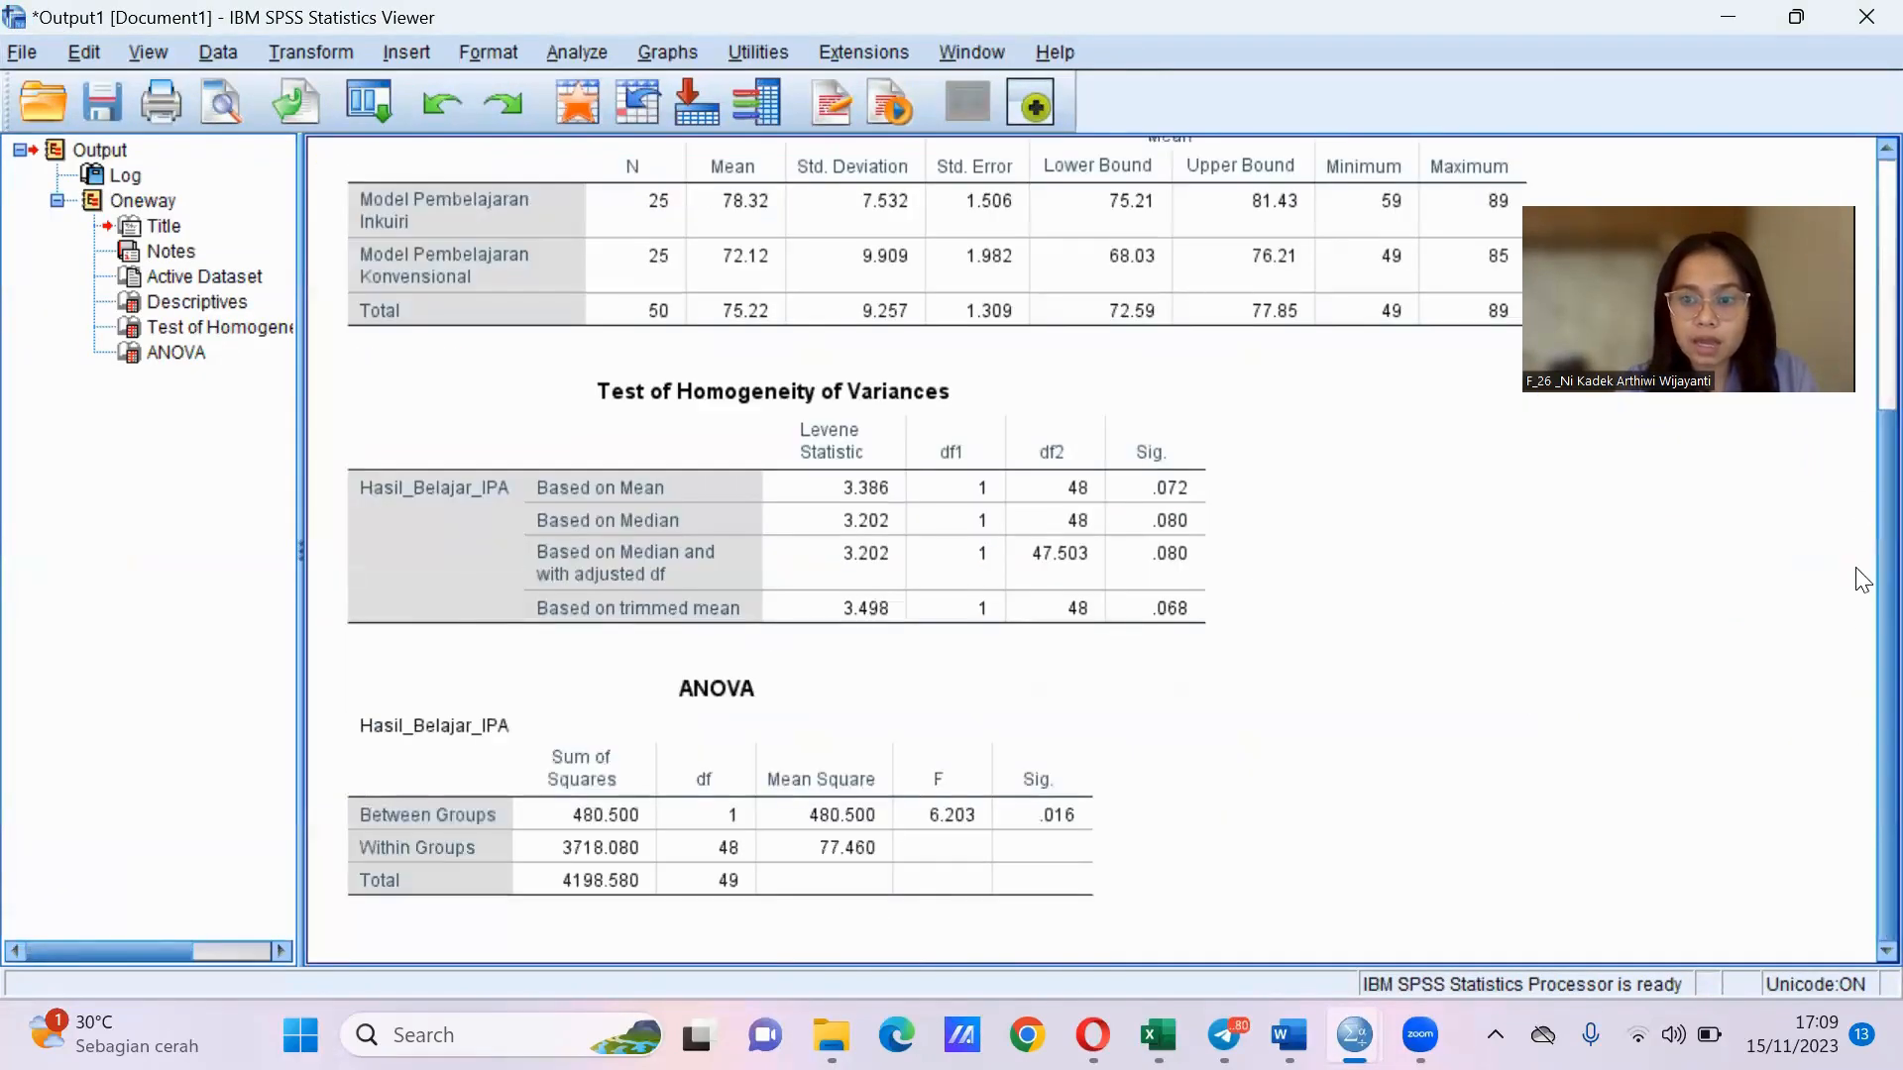
scroll(1861, 327, up, 3)
scroll(1863, 297, up, 2)
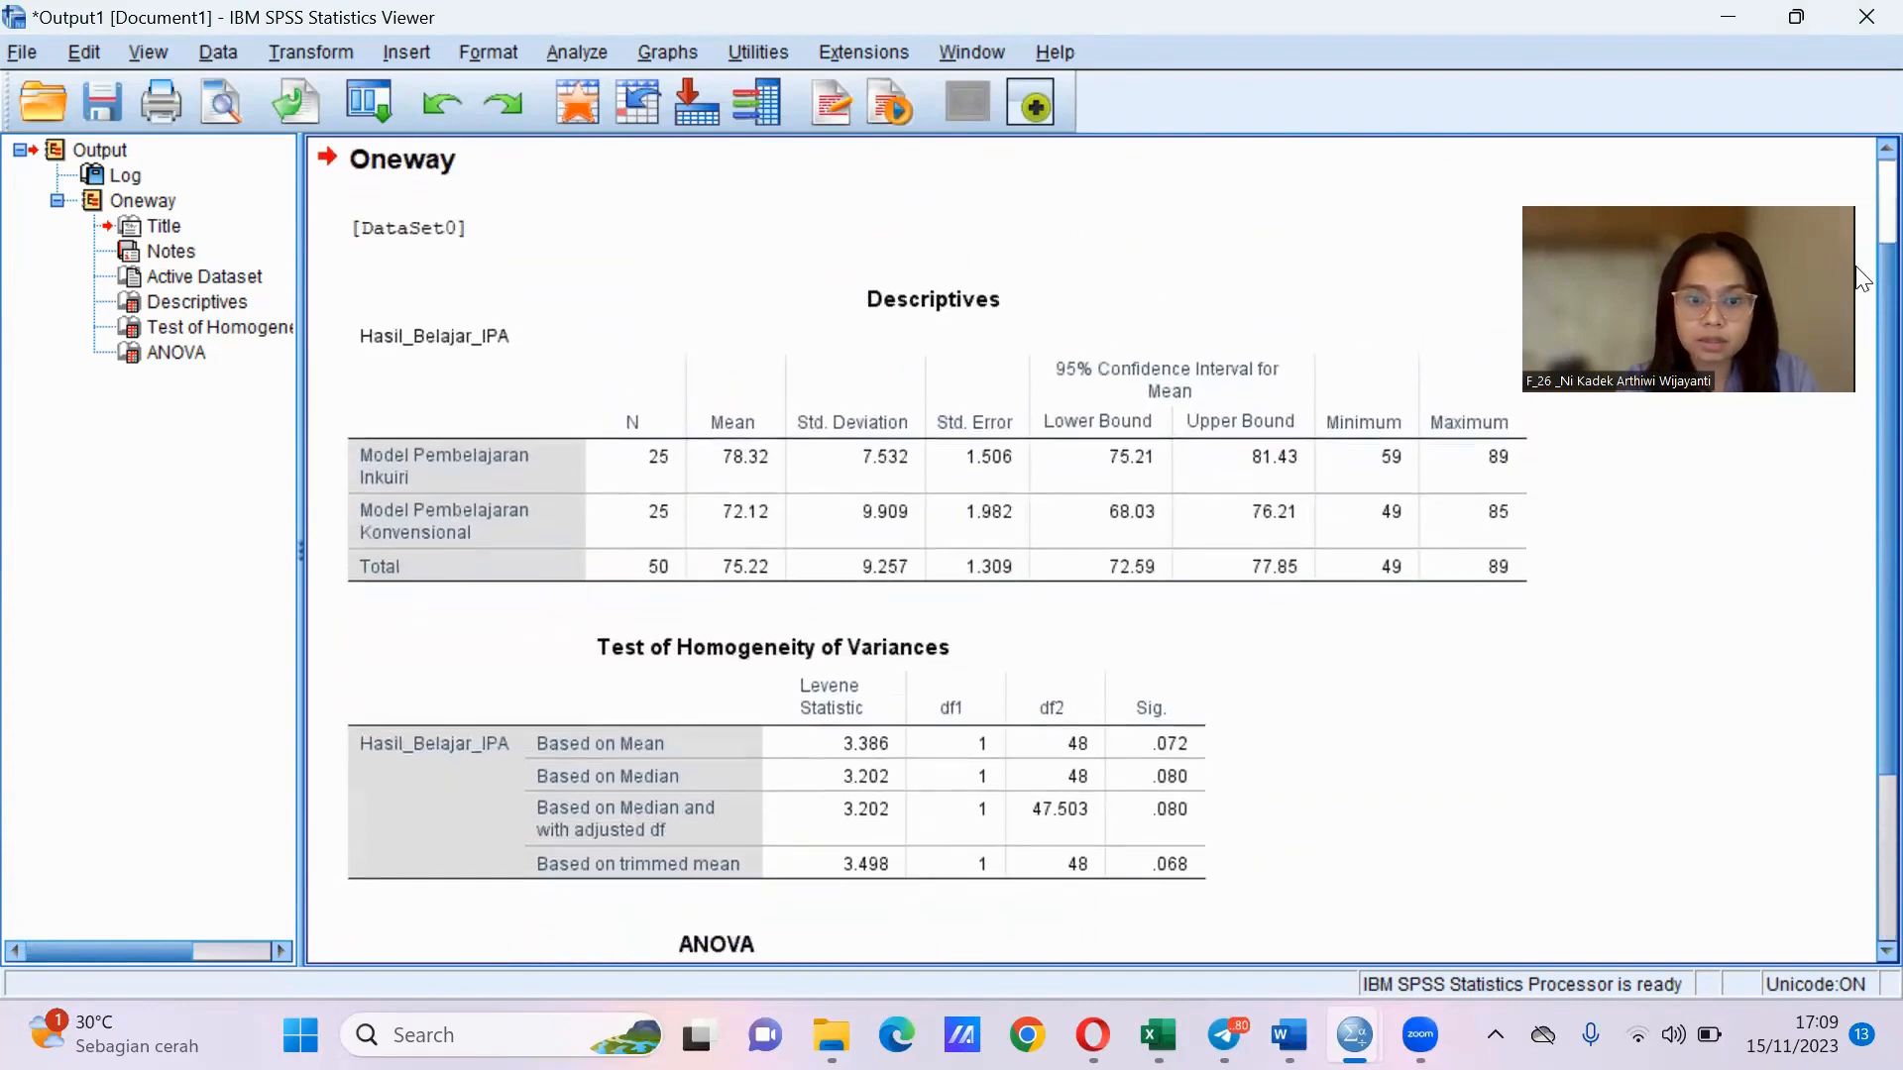
scroll(1863, 412, down, 4)
scroll(1861, 446, up, 1)
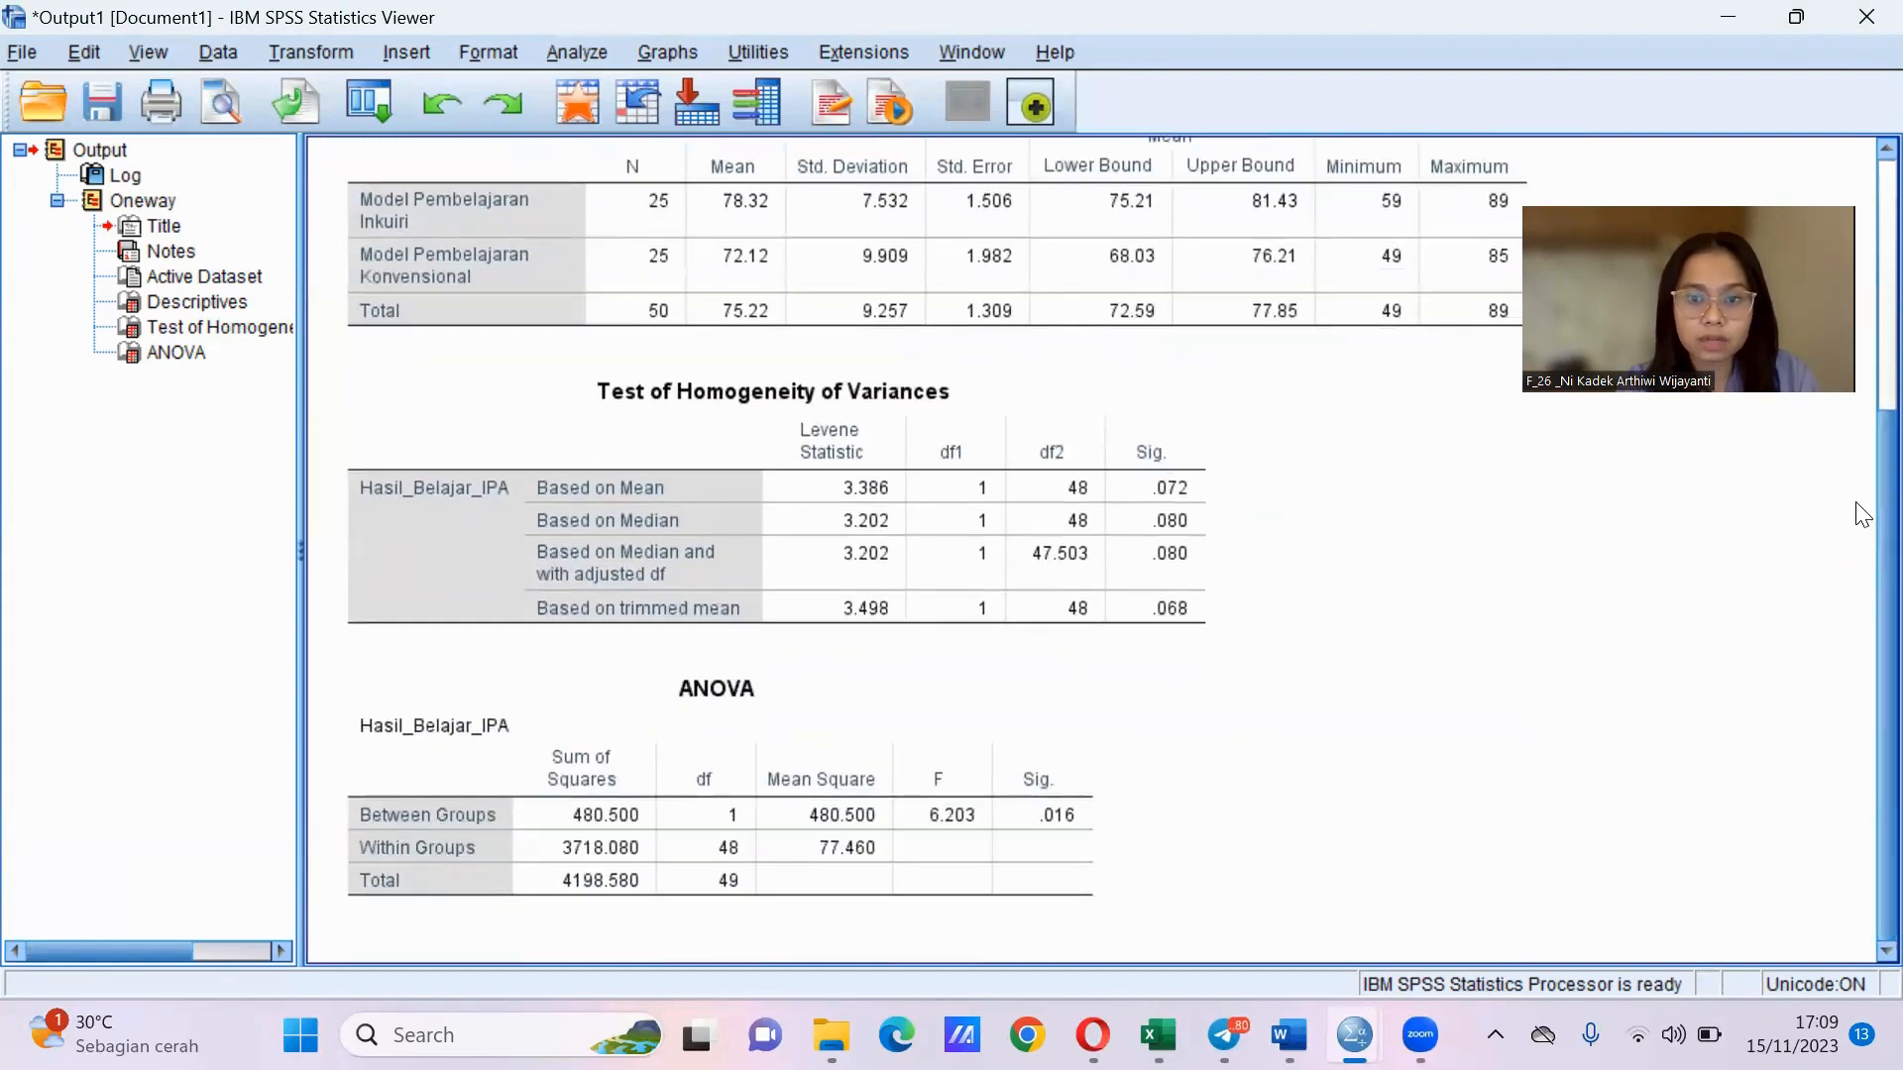
click(583, 266)
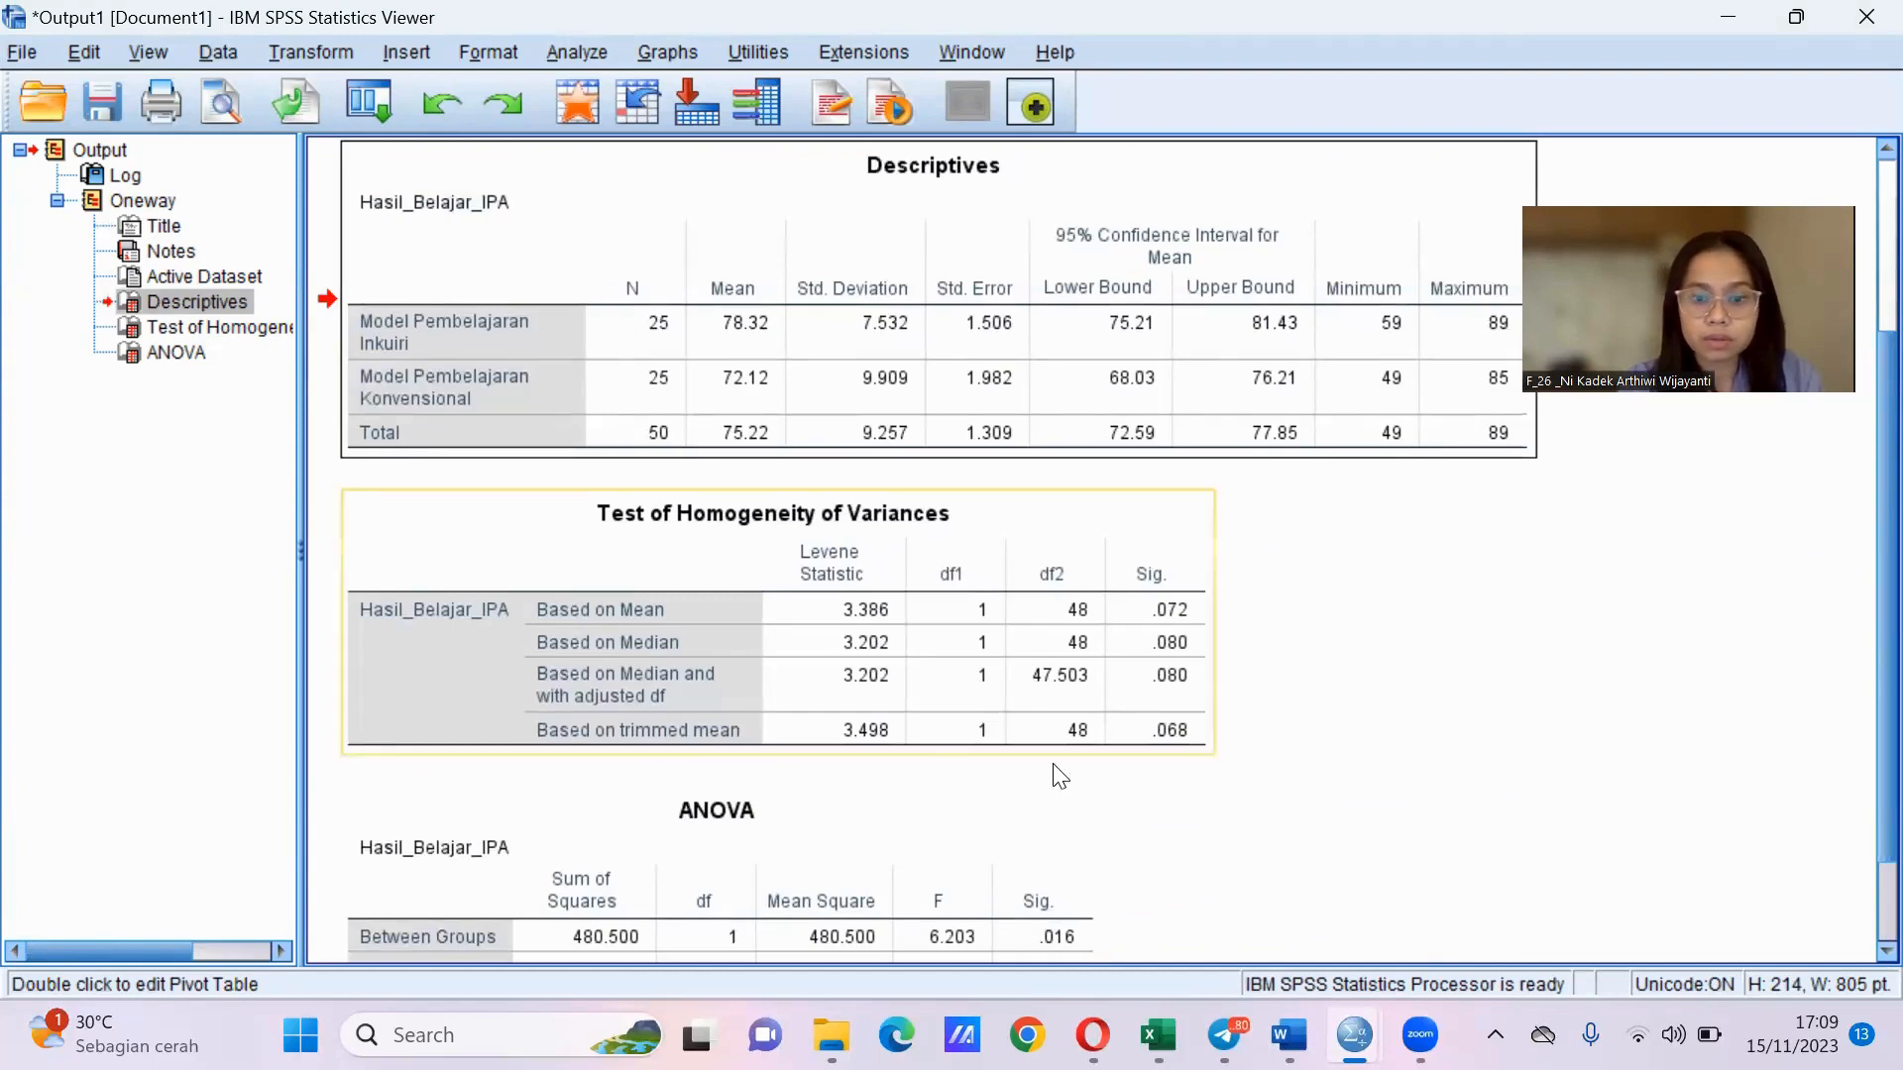
Switch to the Anava 1 Jalur document in Word and read the hypotheses, the homogeneity interpretation and the ANOVA table.
mouse_move(1158, 1035)
click(1288, 1035)
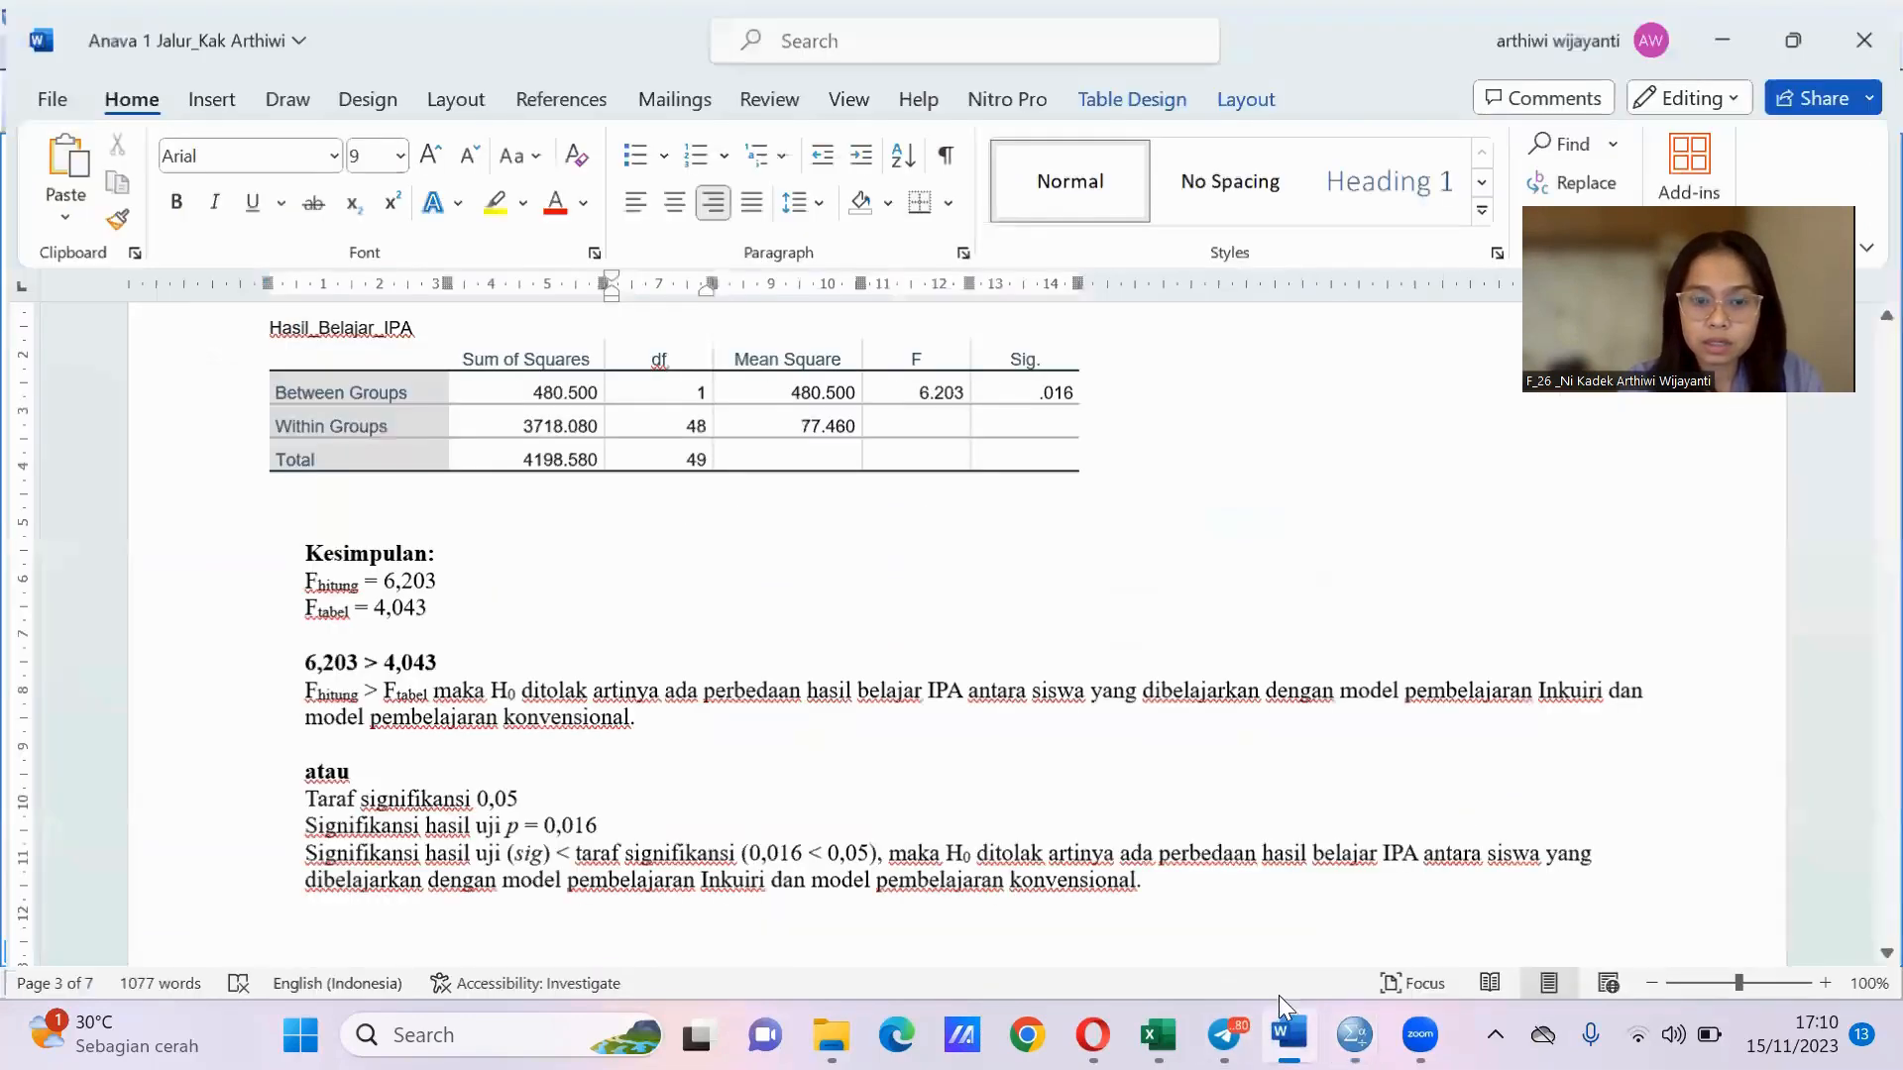
drag(1887, 525, 1861, 421)
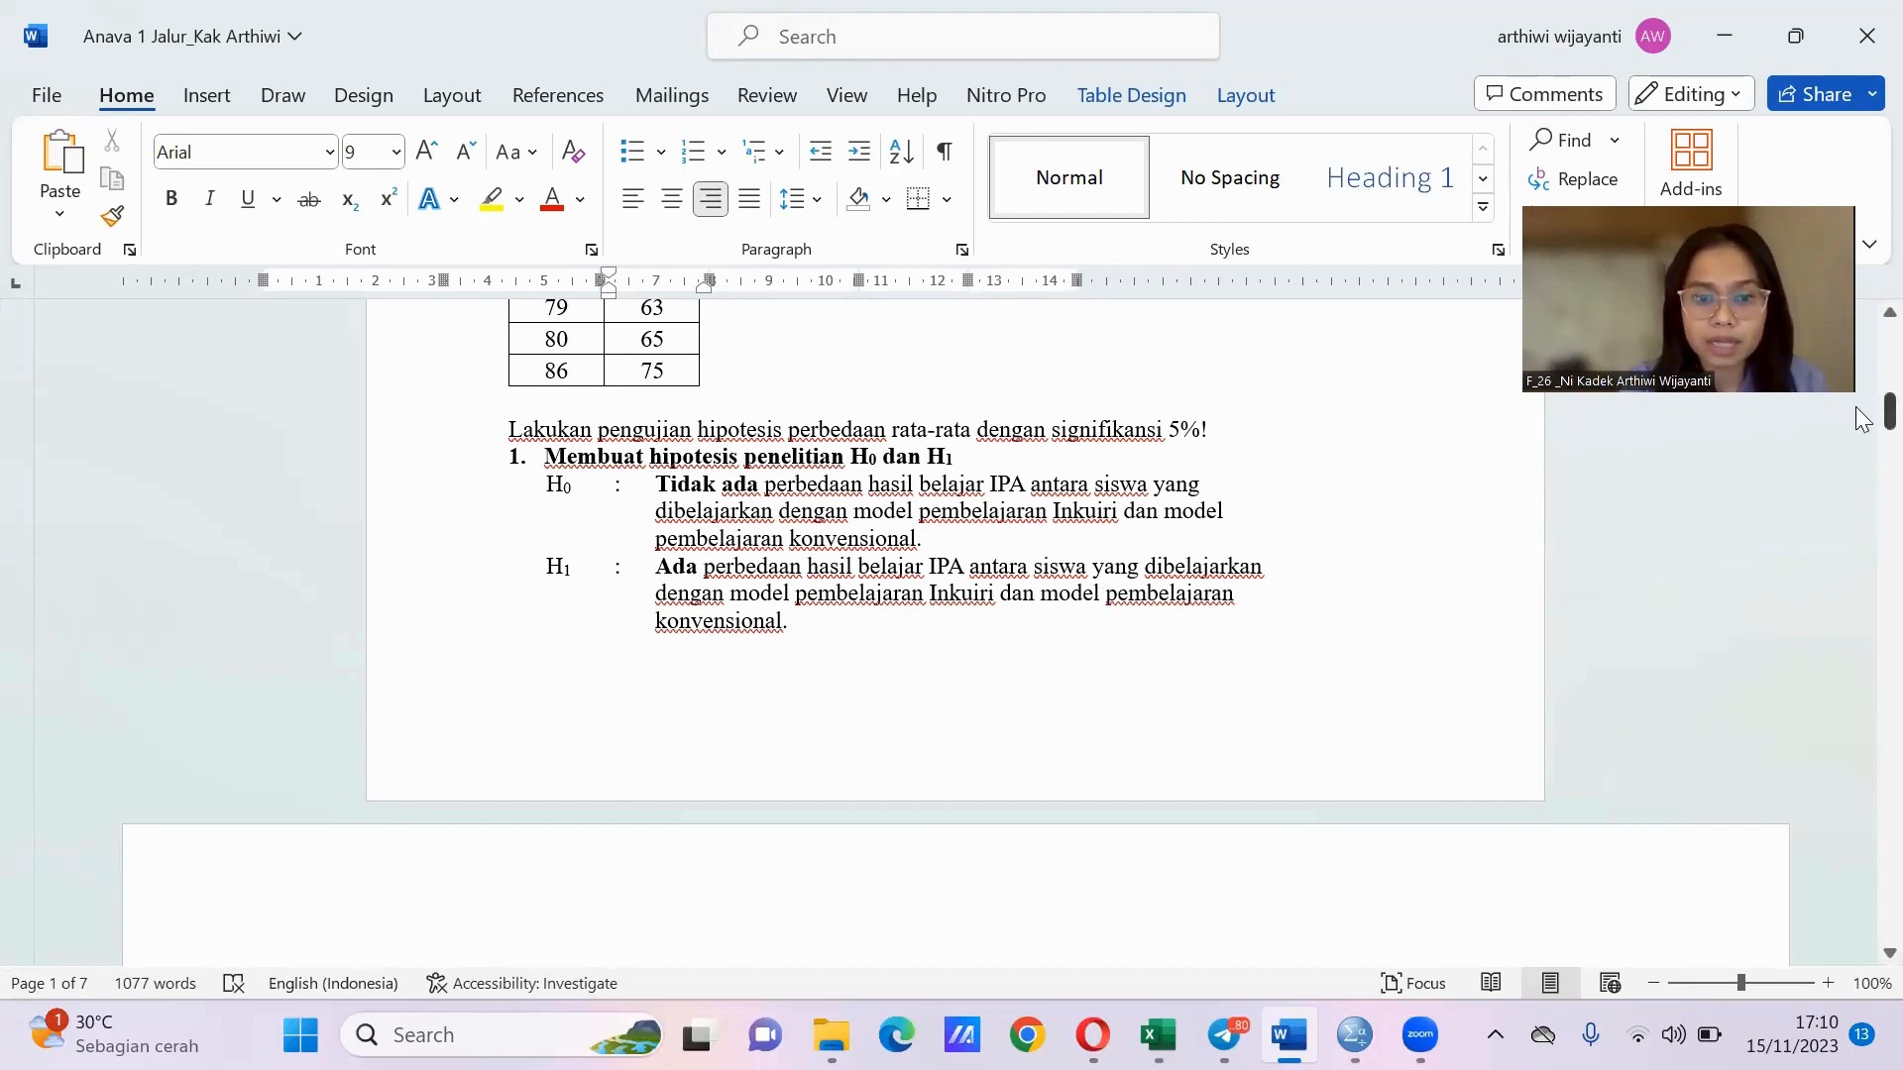
drag(1863, 426, 1863, 459)
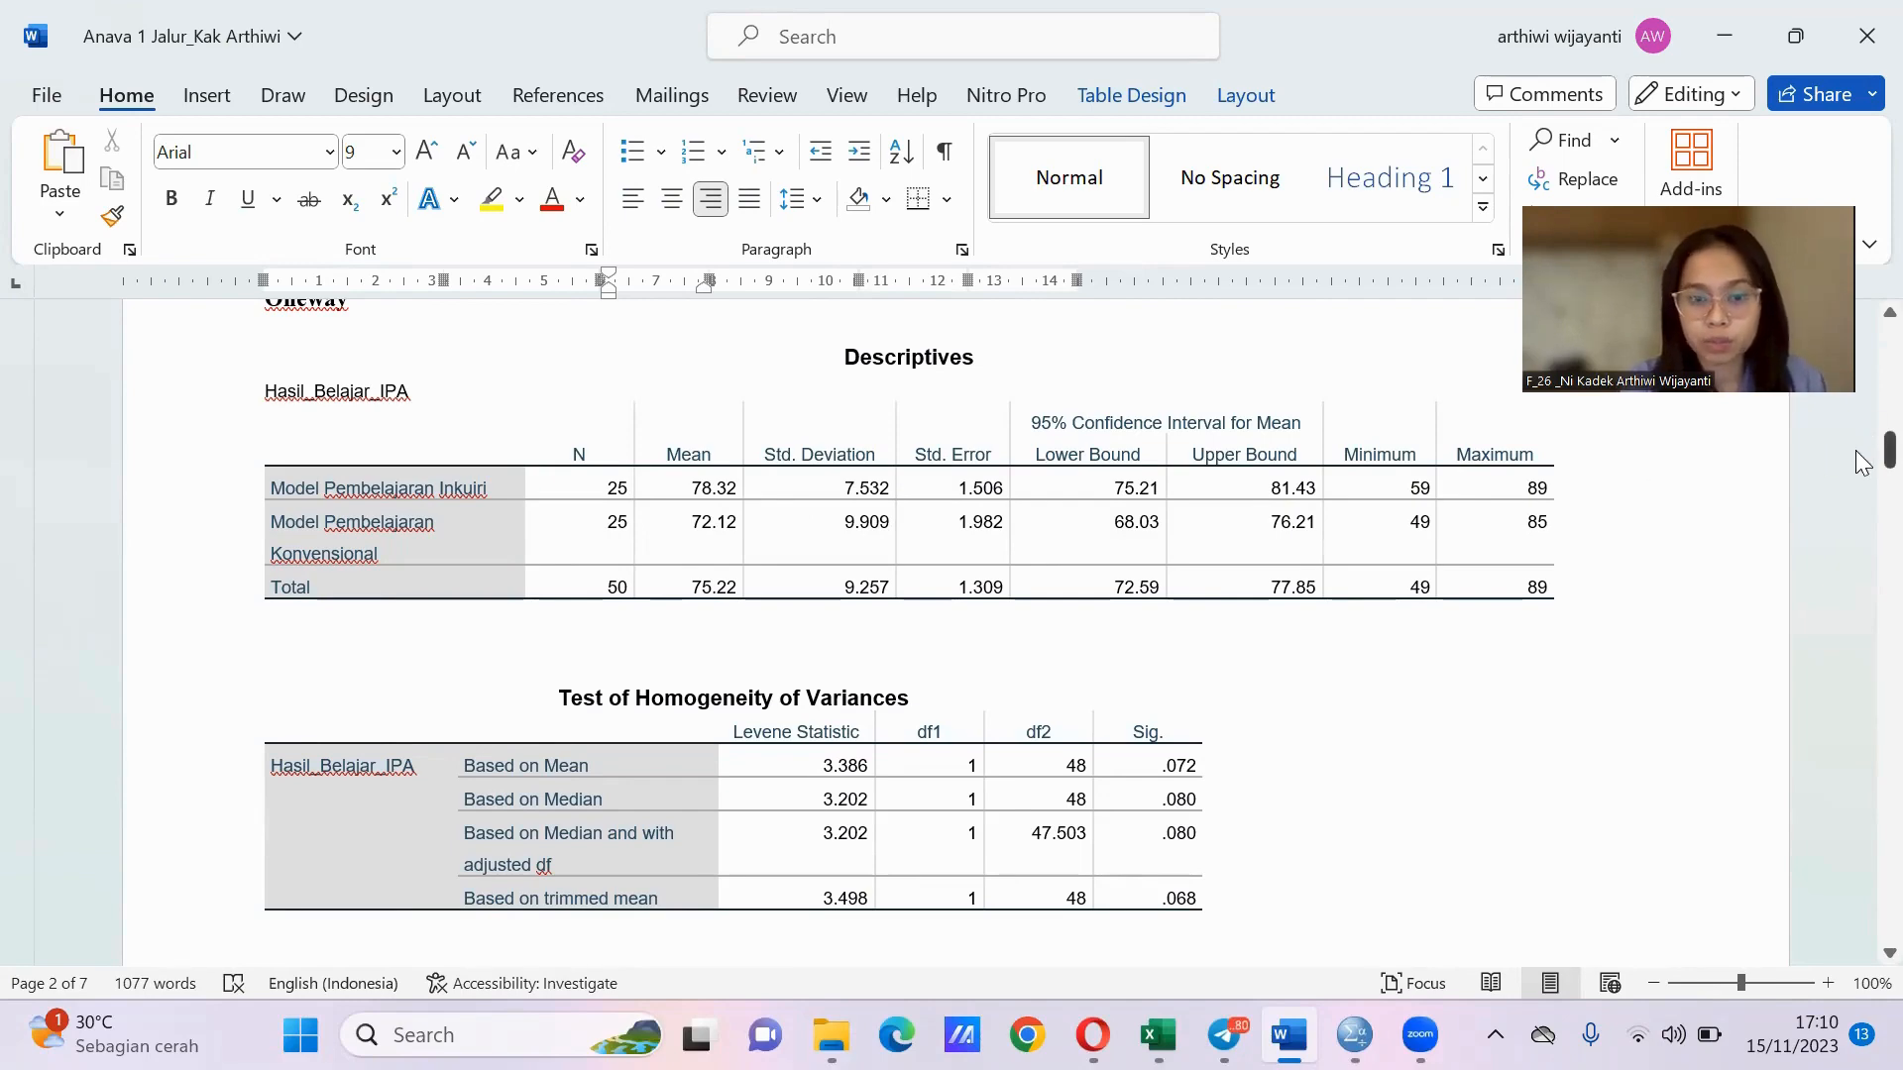
scroll(1862, 462, down, 5)
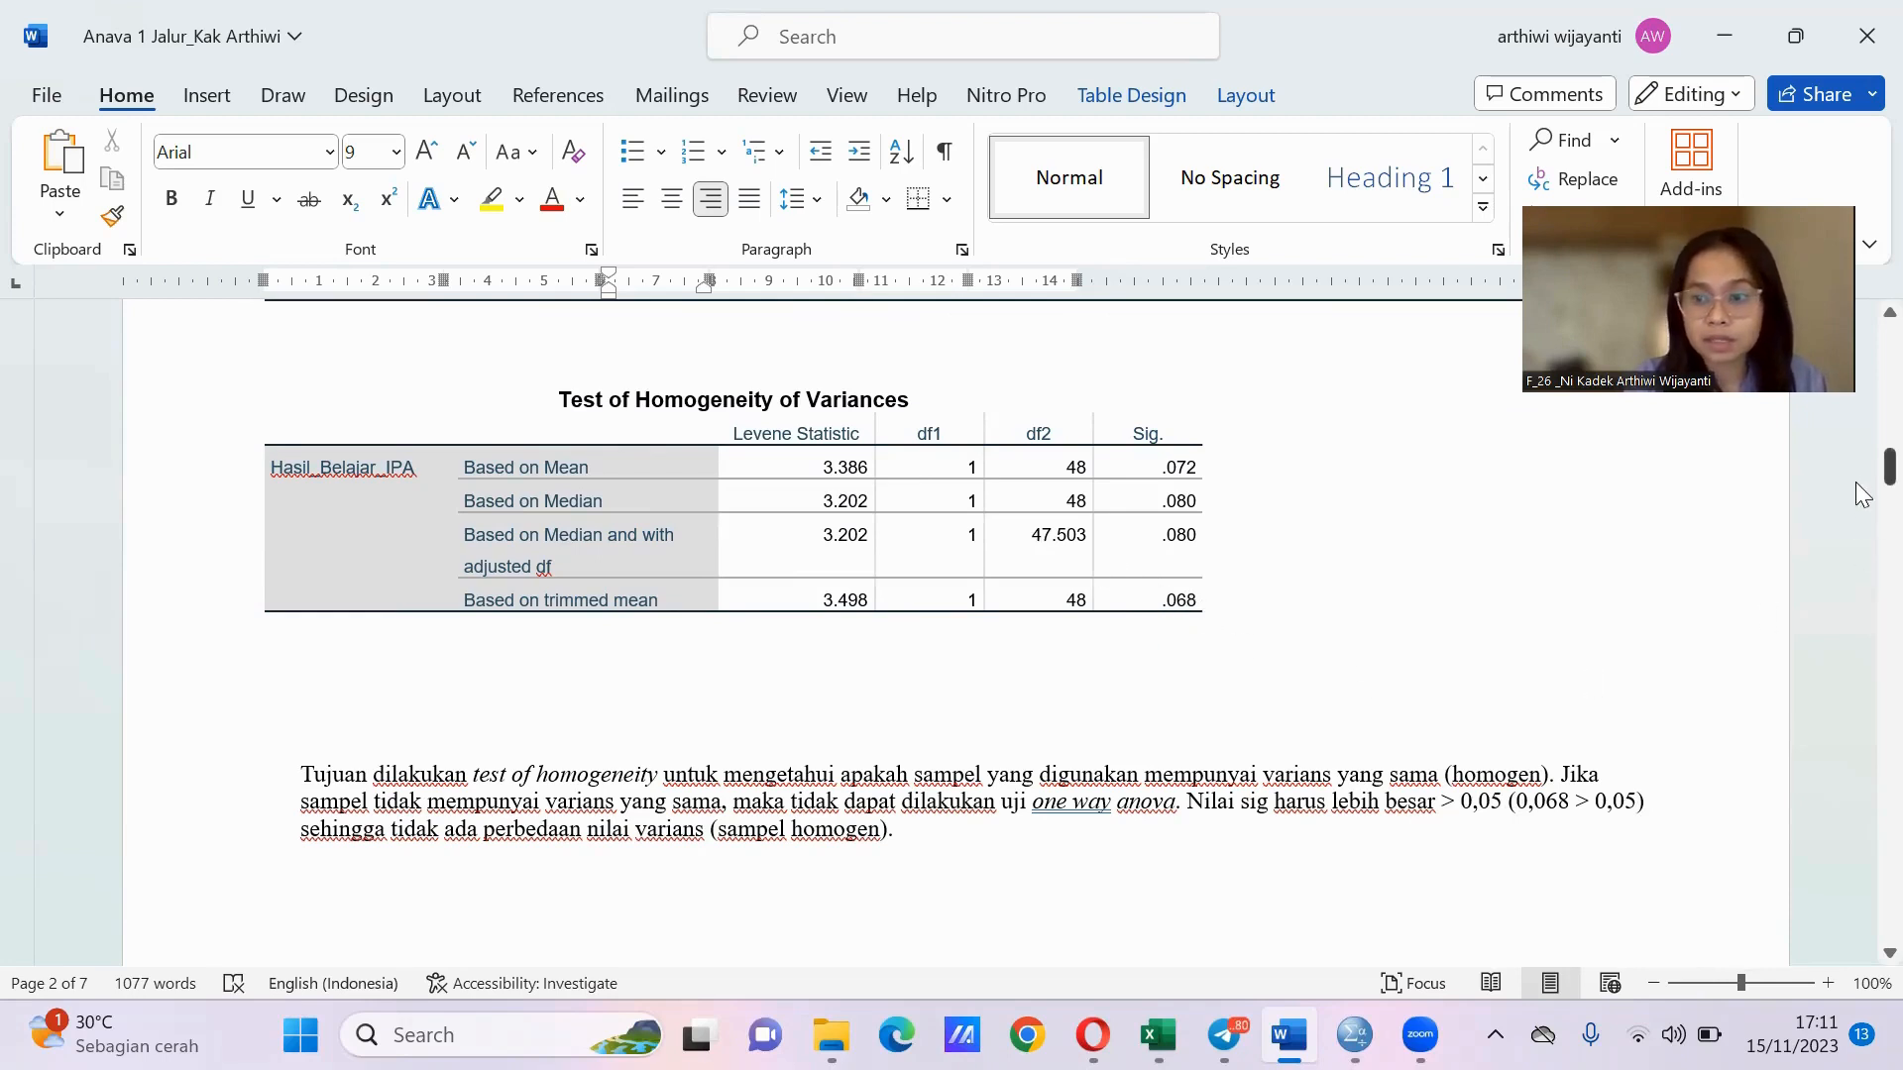
drag(1861, 481, 1861, 533)
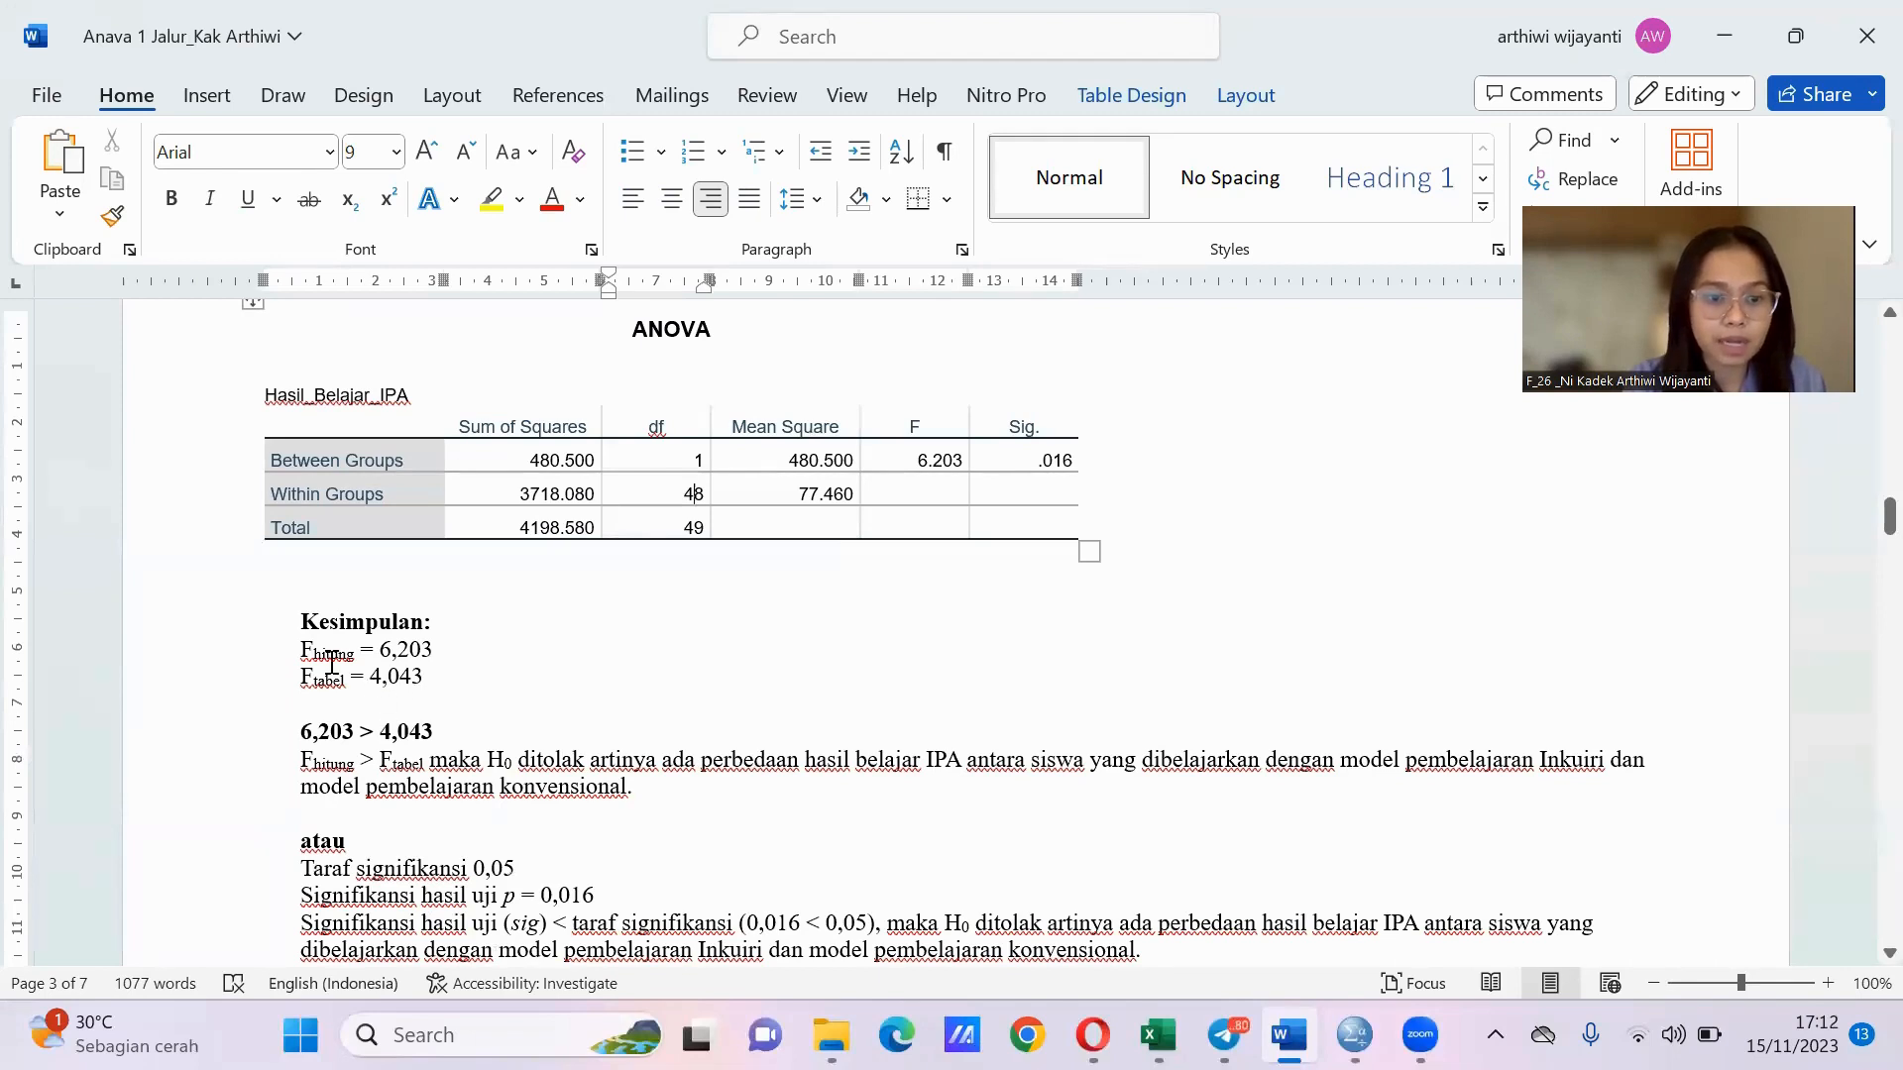
Check the df values in the ANOVA table and look up the F value for DF1 1 and DF2 48 on the 0.05 sheet of the F Tabel Excel workbook.
click(691, 461)
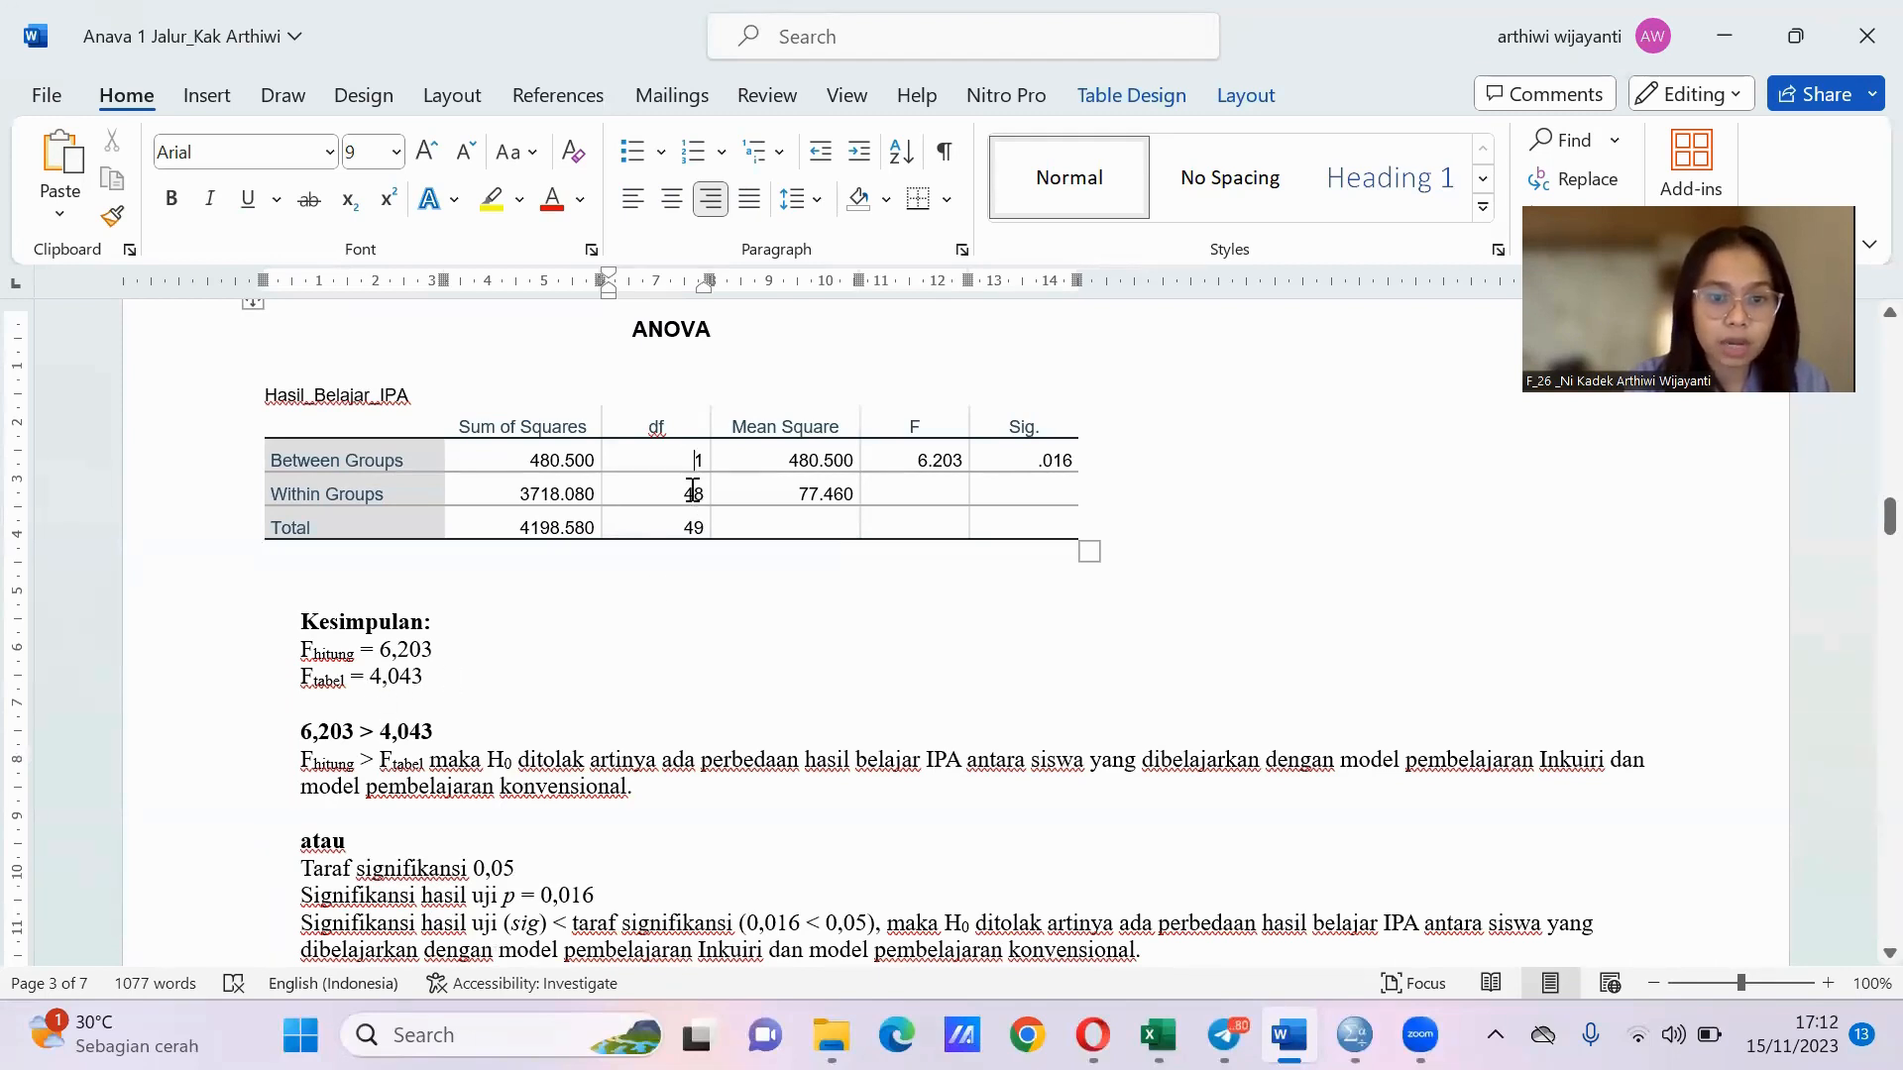
click(1156, 1034)
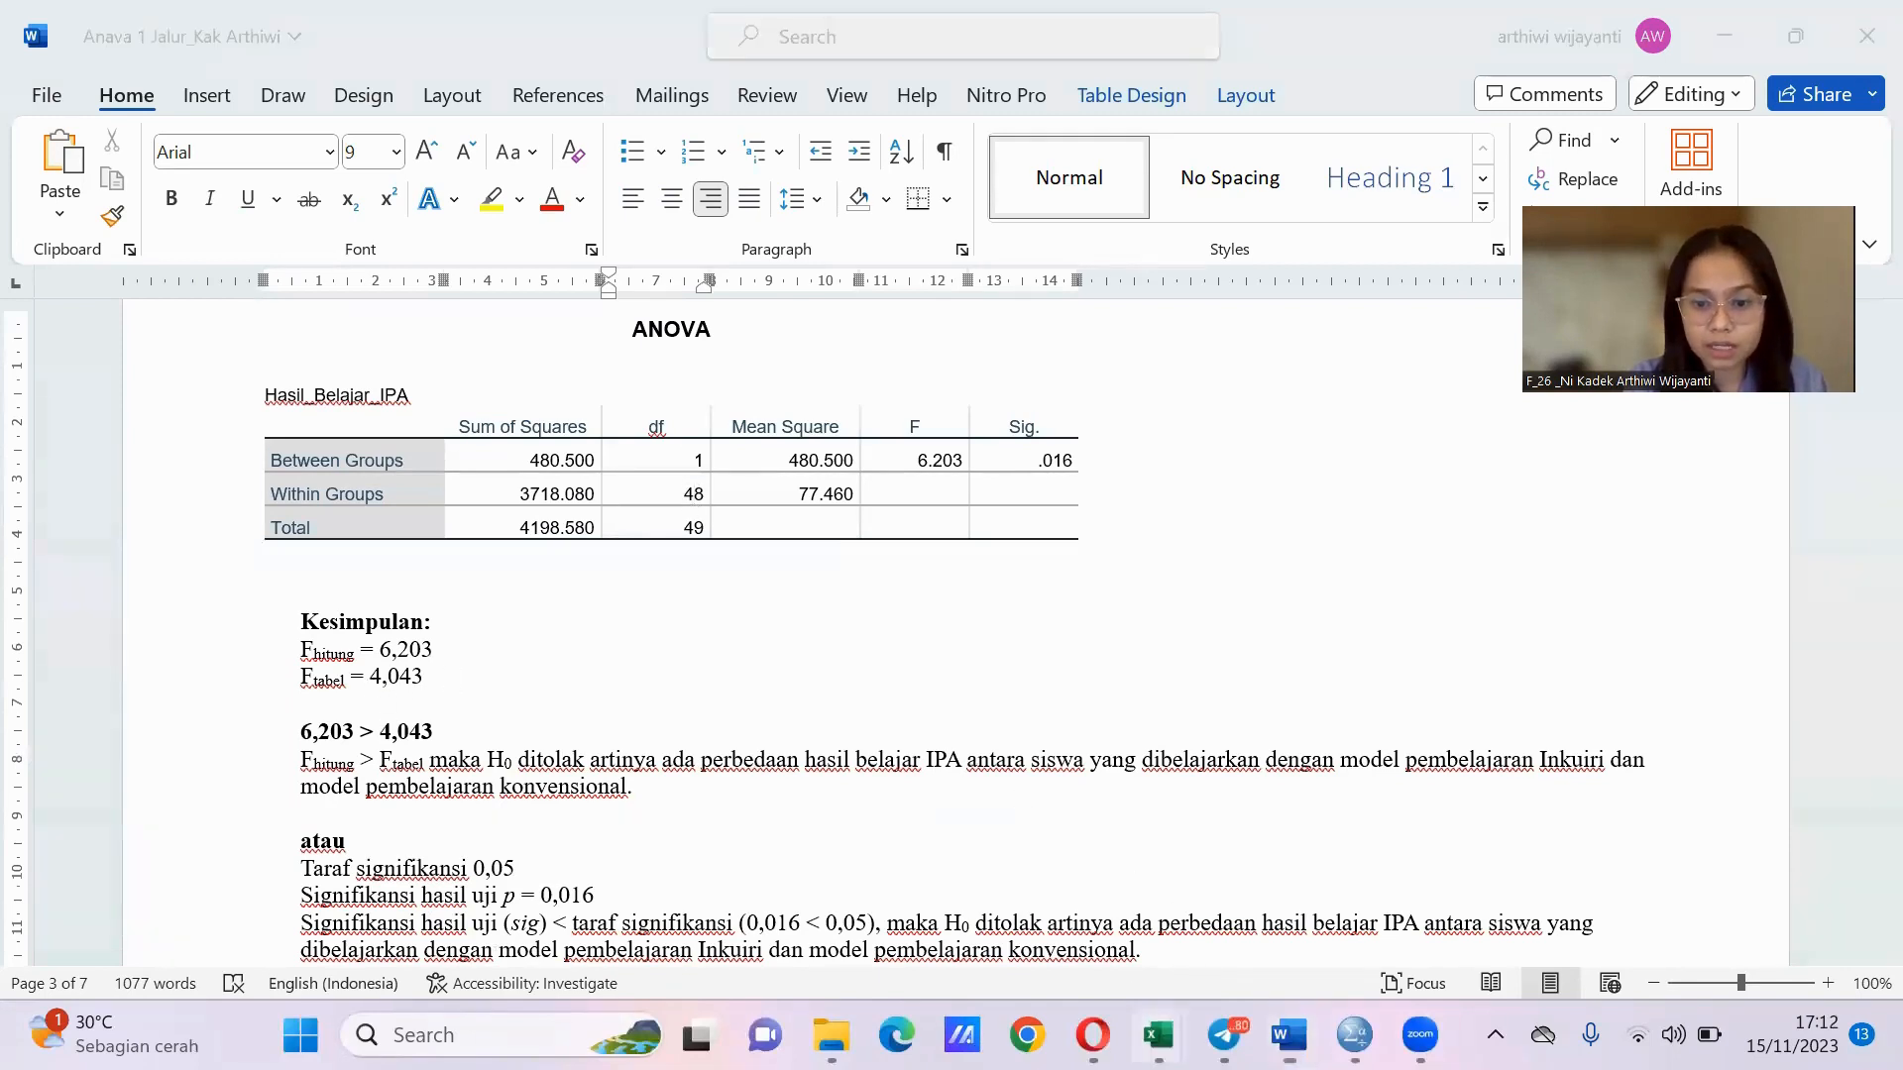
click(1301, 938)
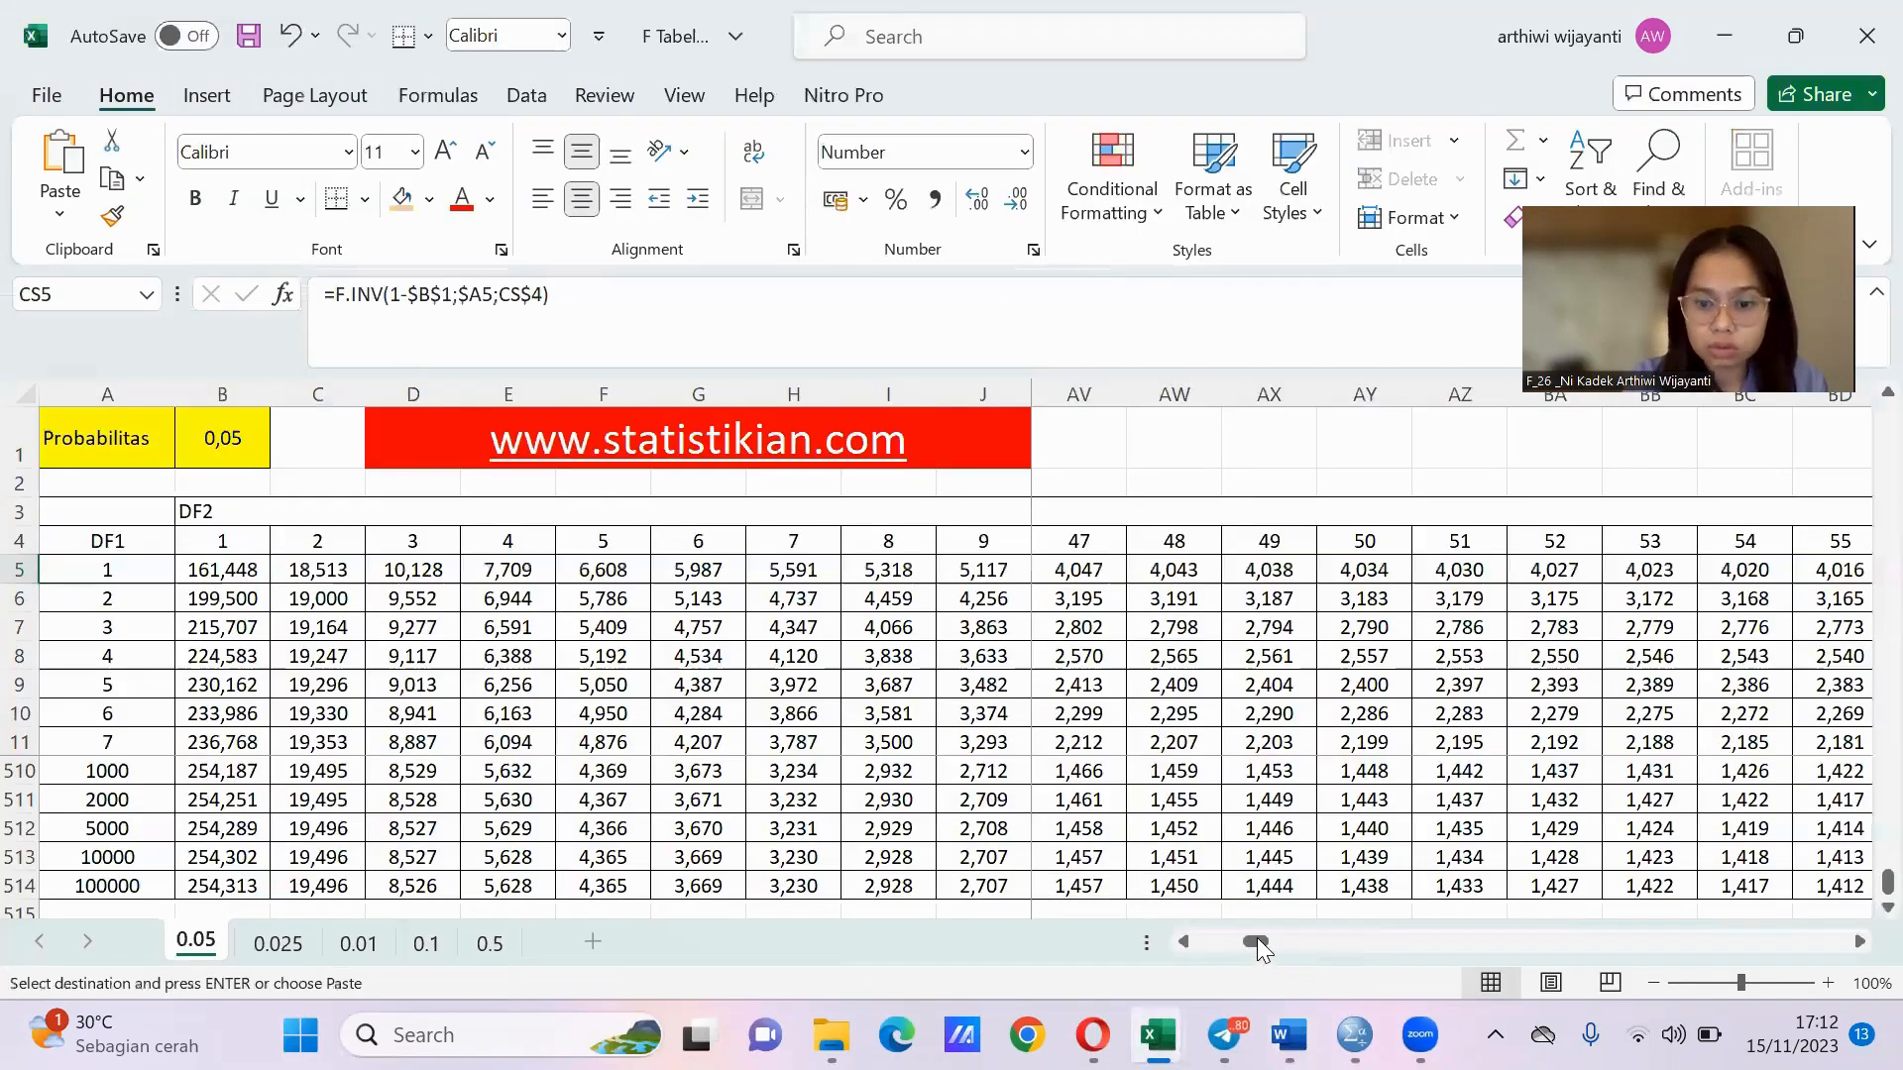
drag(1256, 938, 1265, 936)
click(1185, 940)
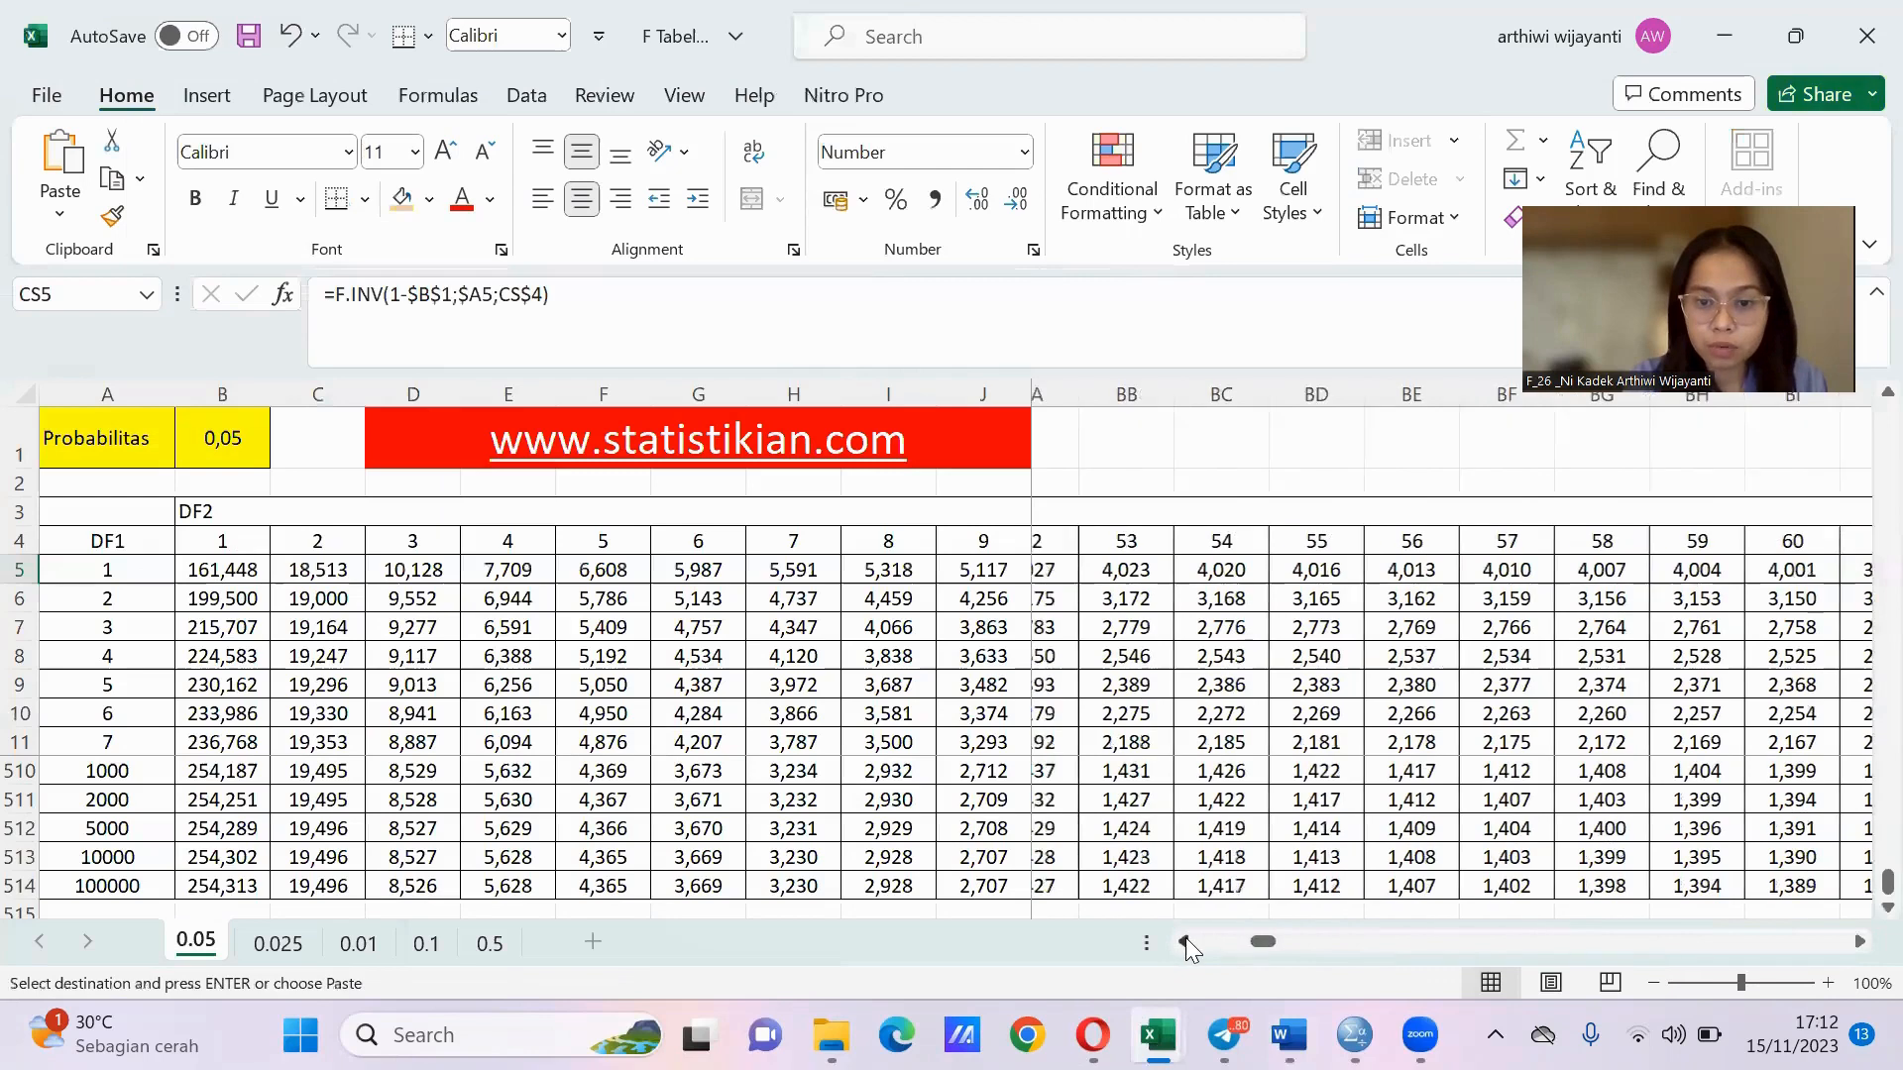
click(1186, 940)
click(1185, 939)
click(1186, 939)
click(1185, 940)
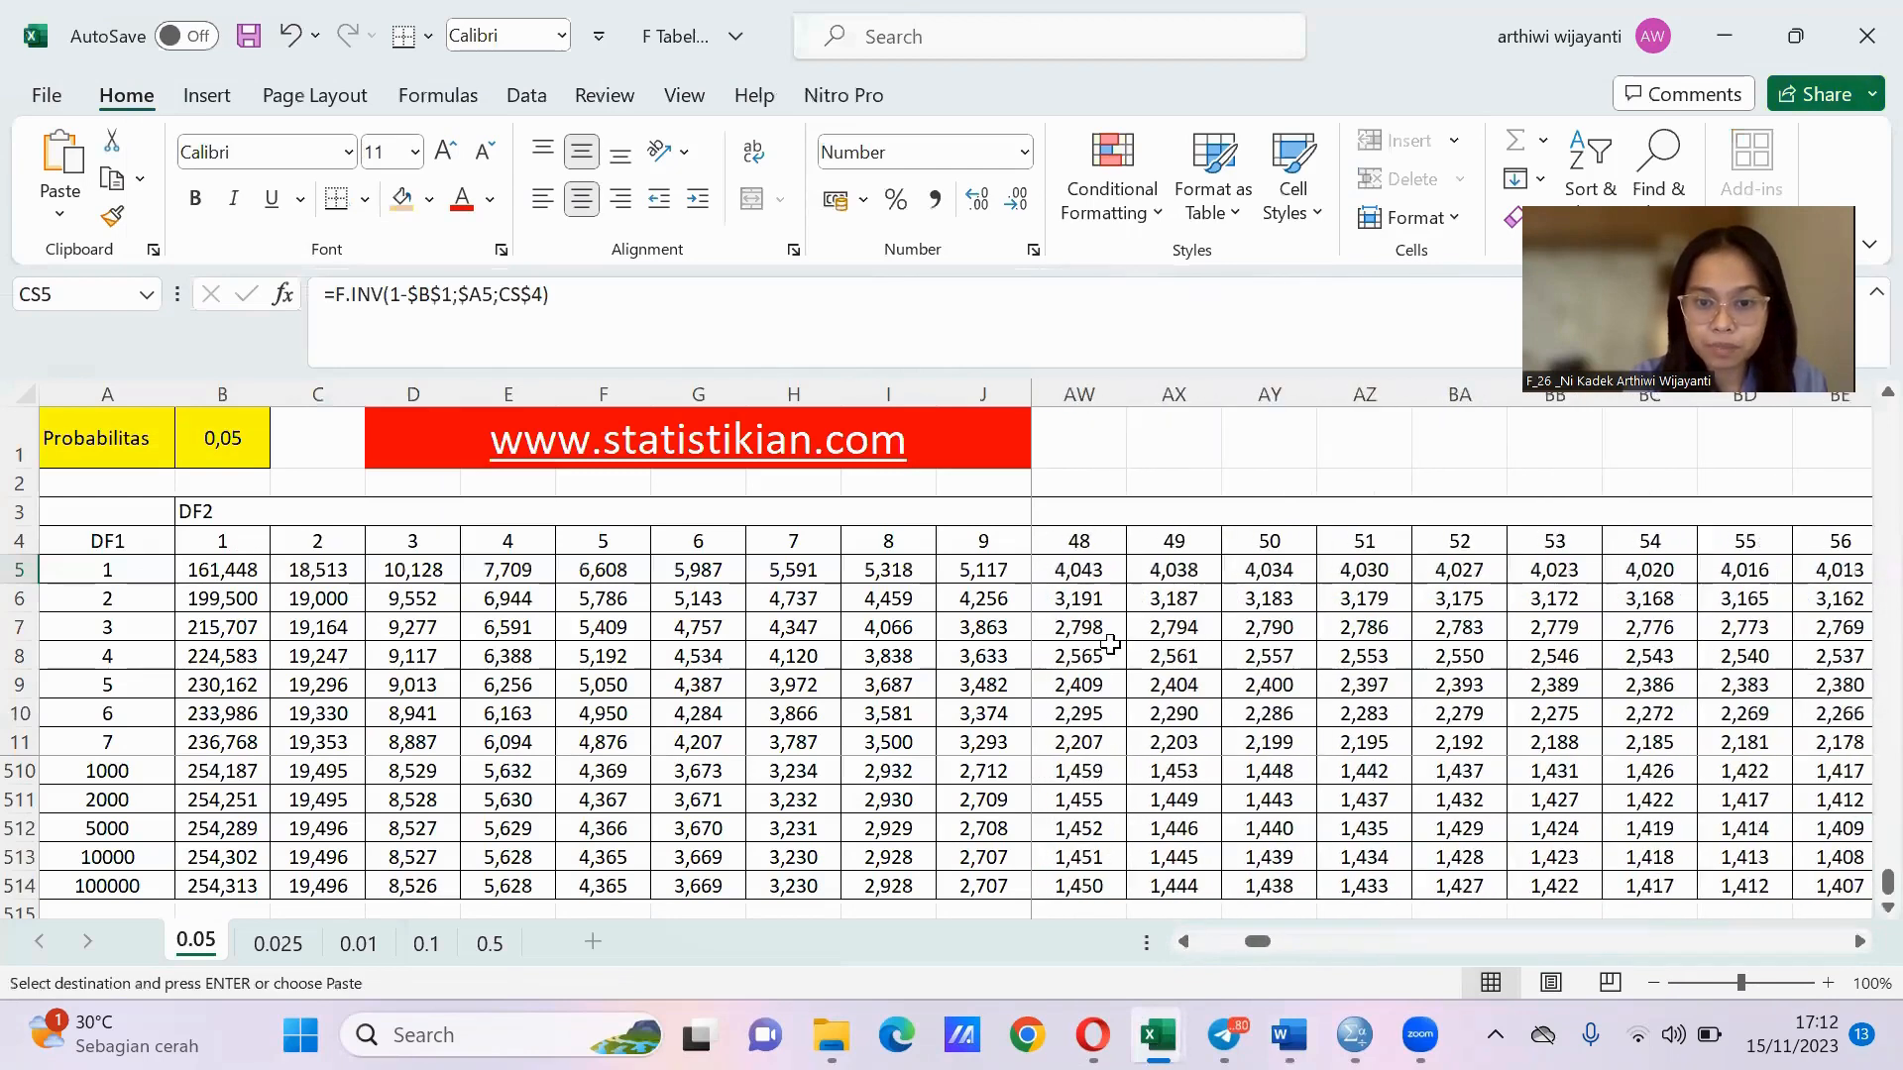
click(1060, 573)
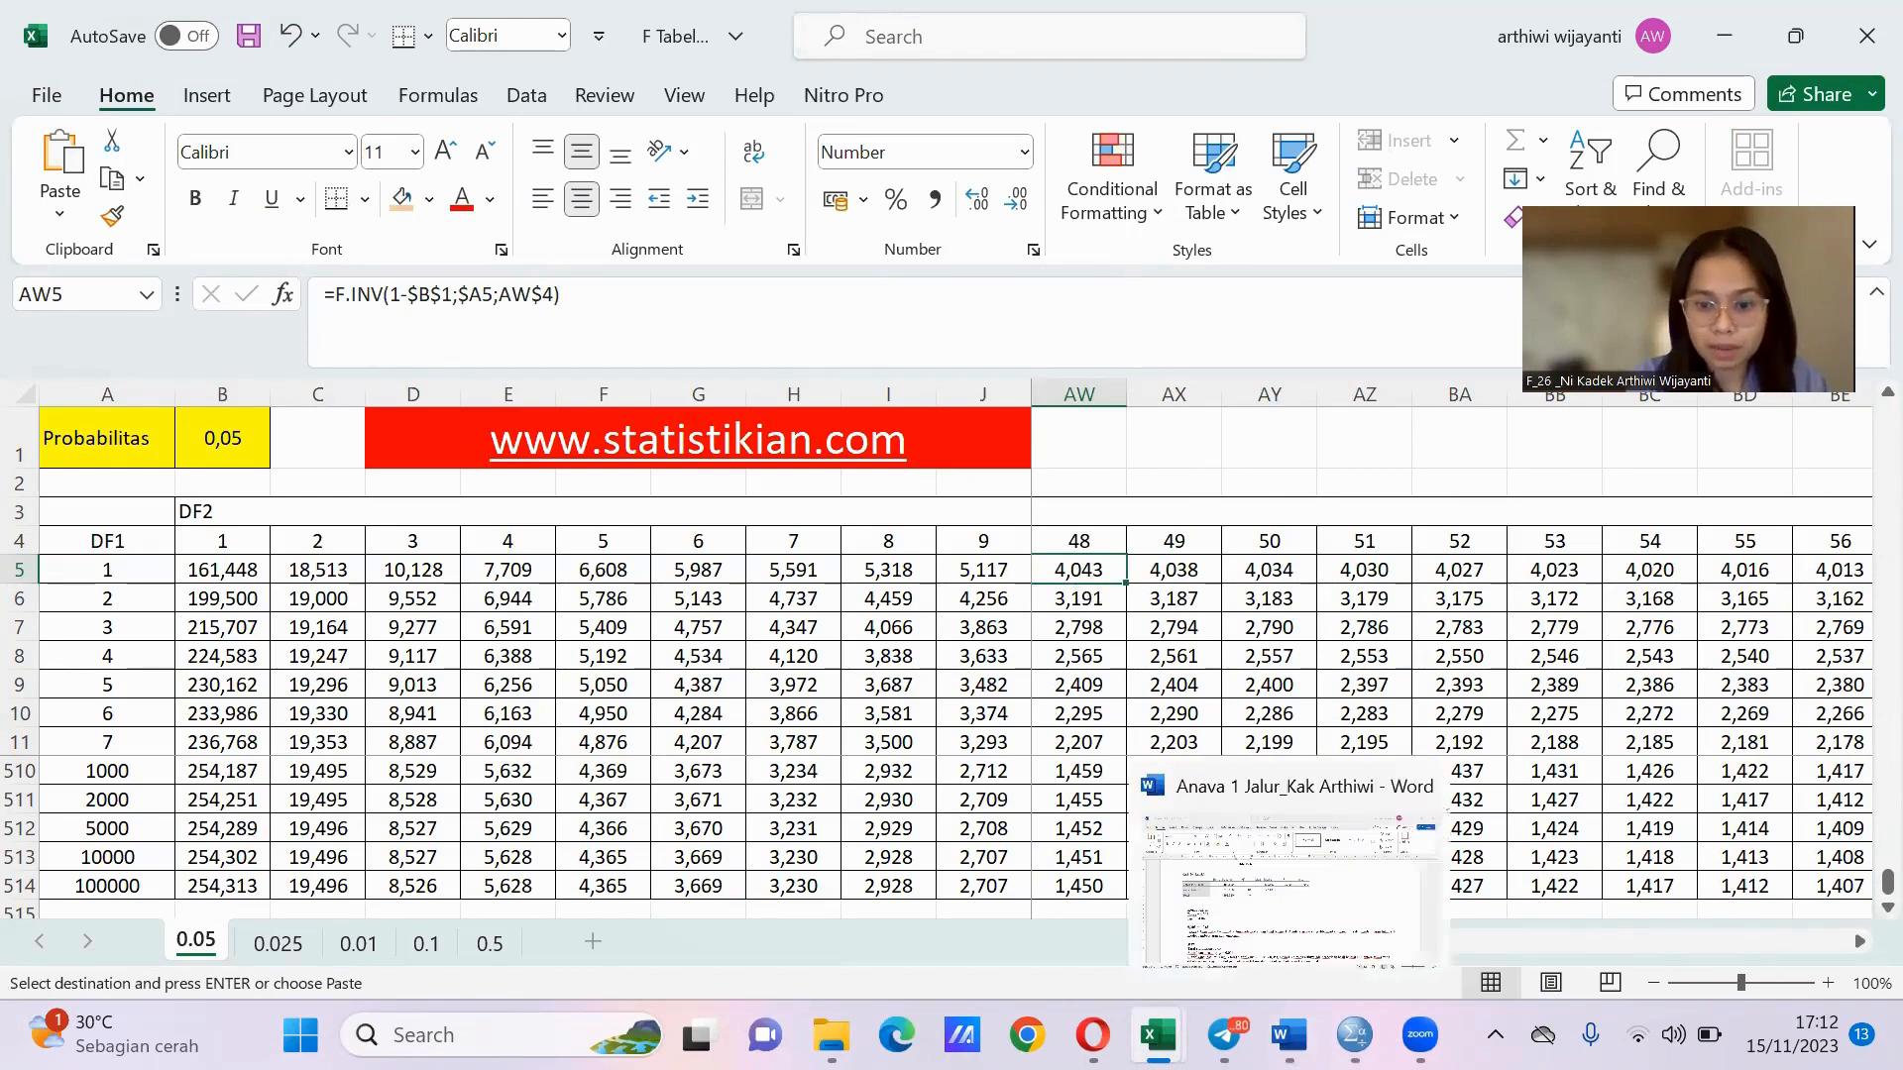
Return to the Word document and read the Kesimpulan section comparing F hitung with F tabel and the significance with 0,05.
click(1289, 1035)
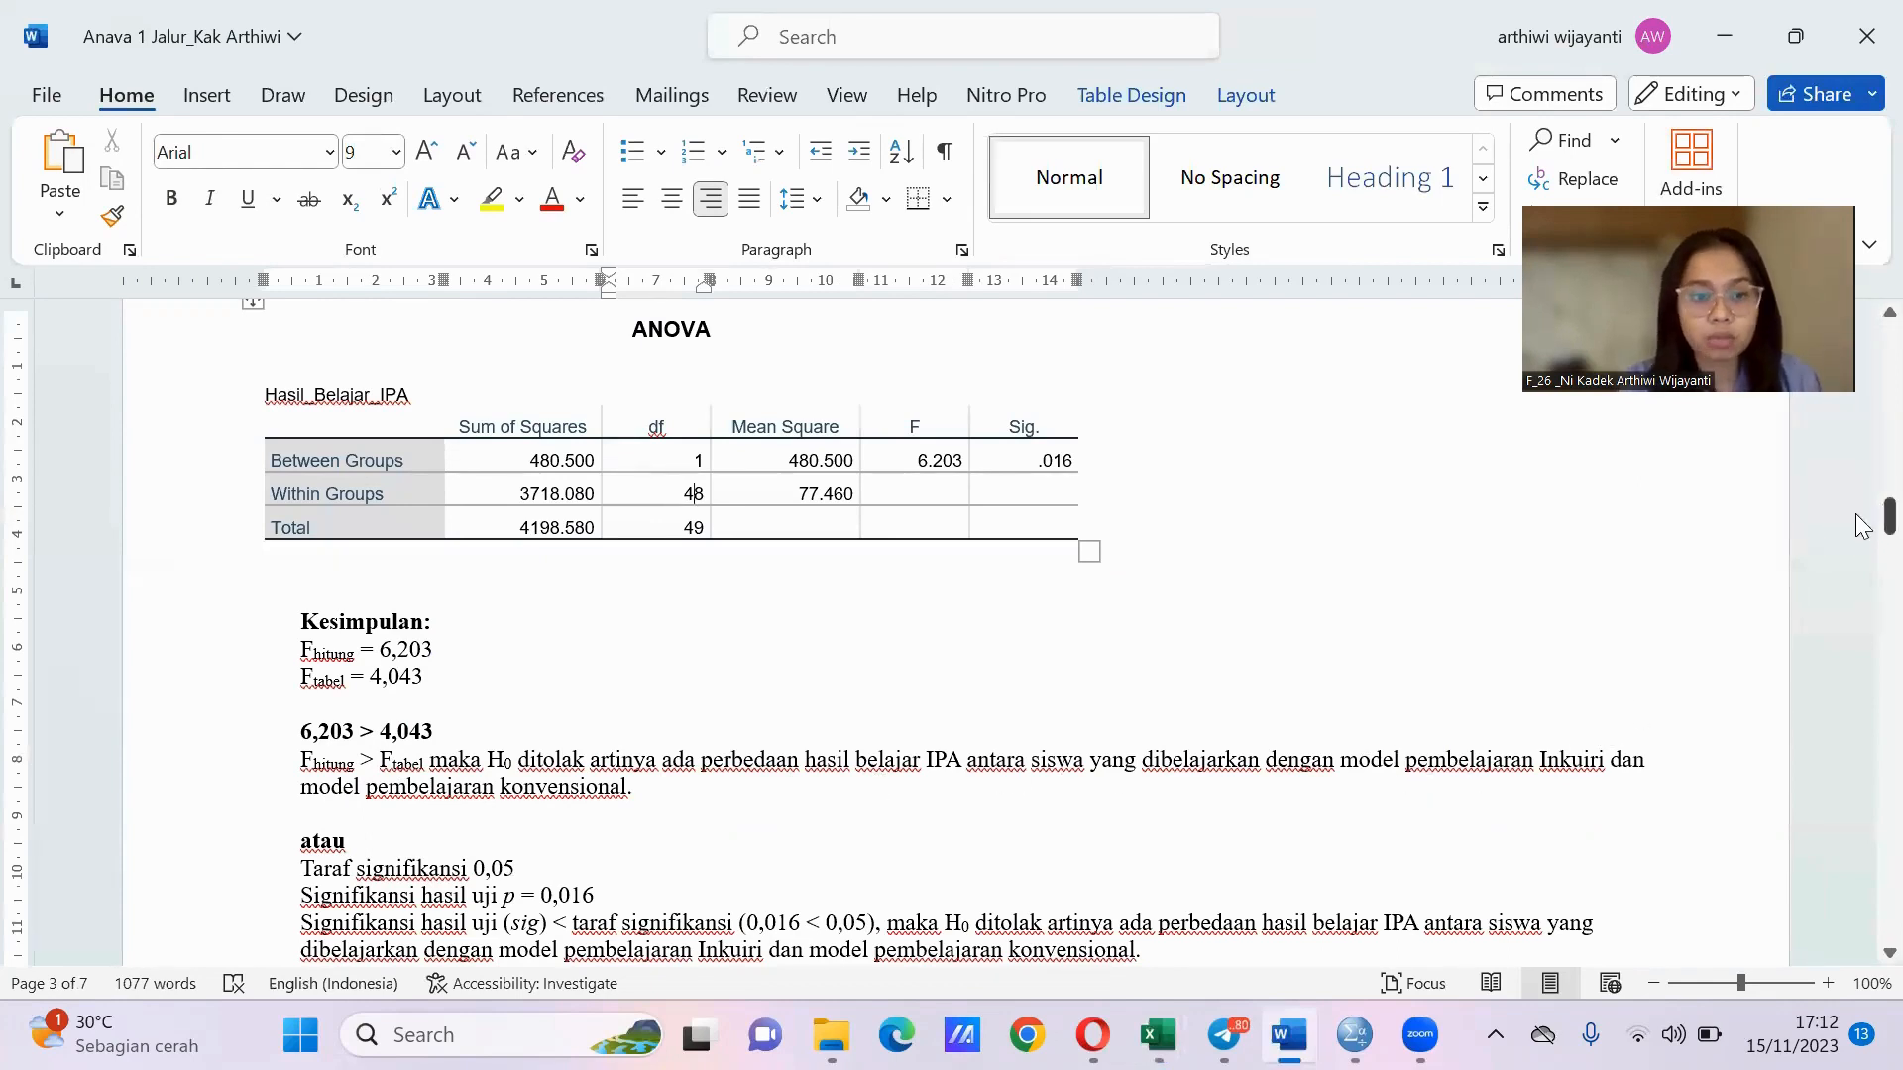
drag(1890, 517, 1855, 532)
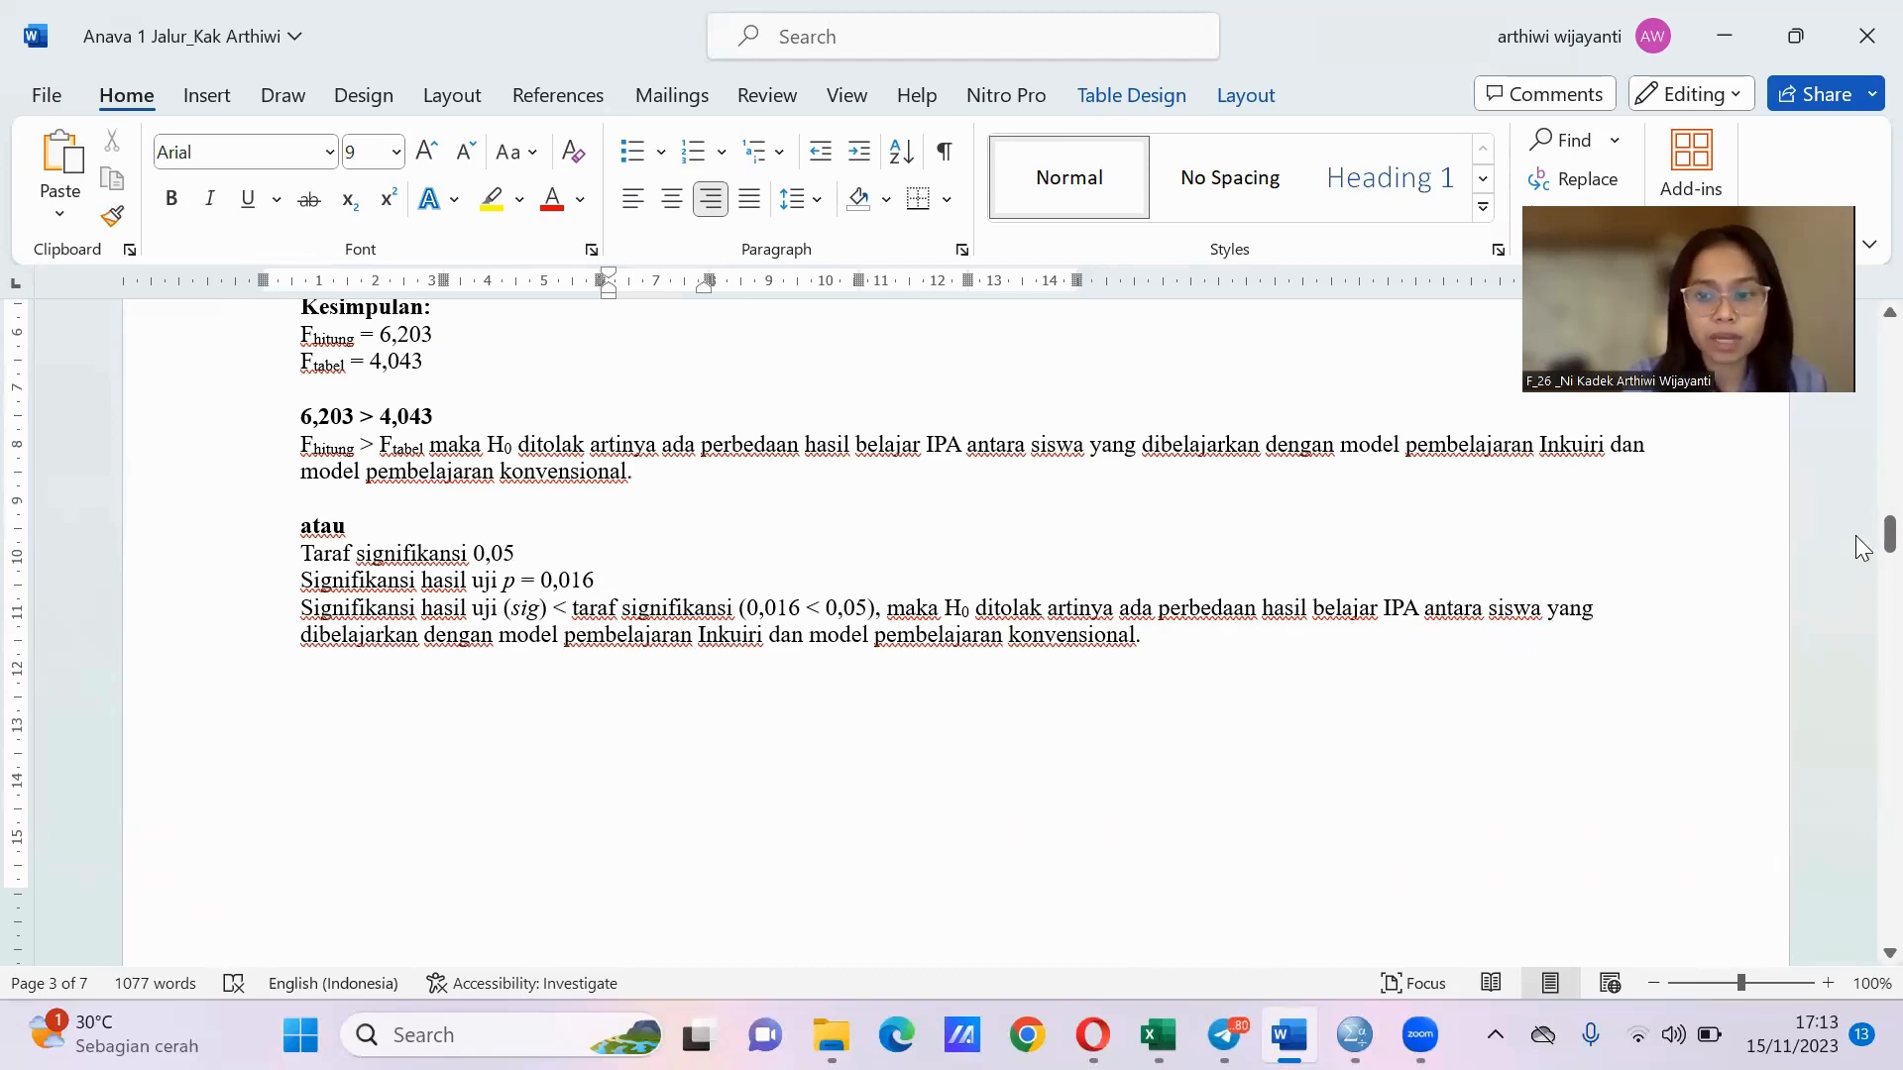
mouse_move(1889, 536)
mouse_down()
mouse_move(1861, 557)
mouse_move(1860, 524)
mouse_move(1862, 541)
mouse_up()
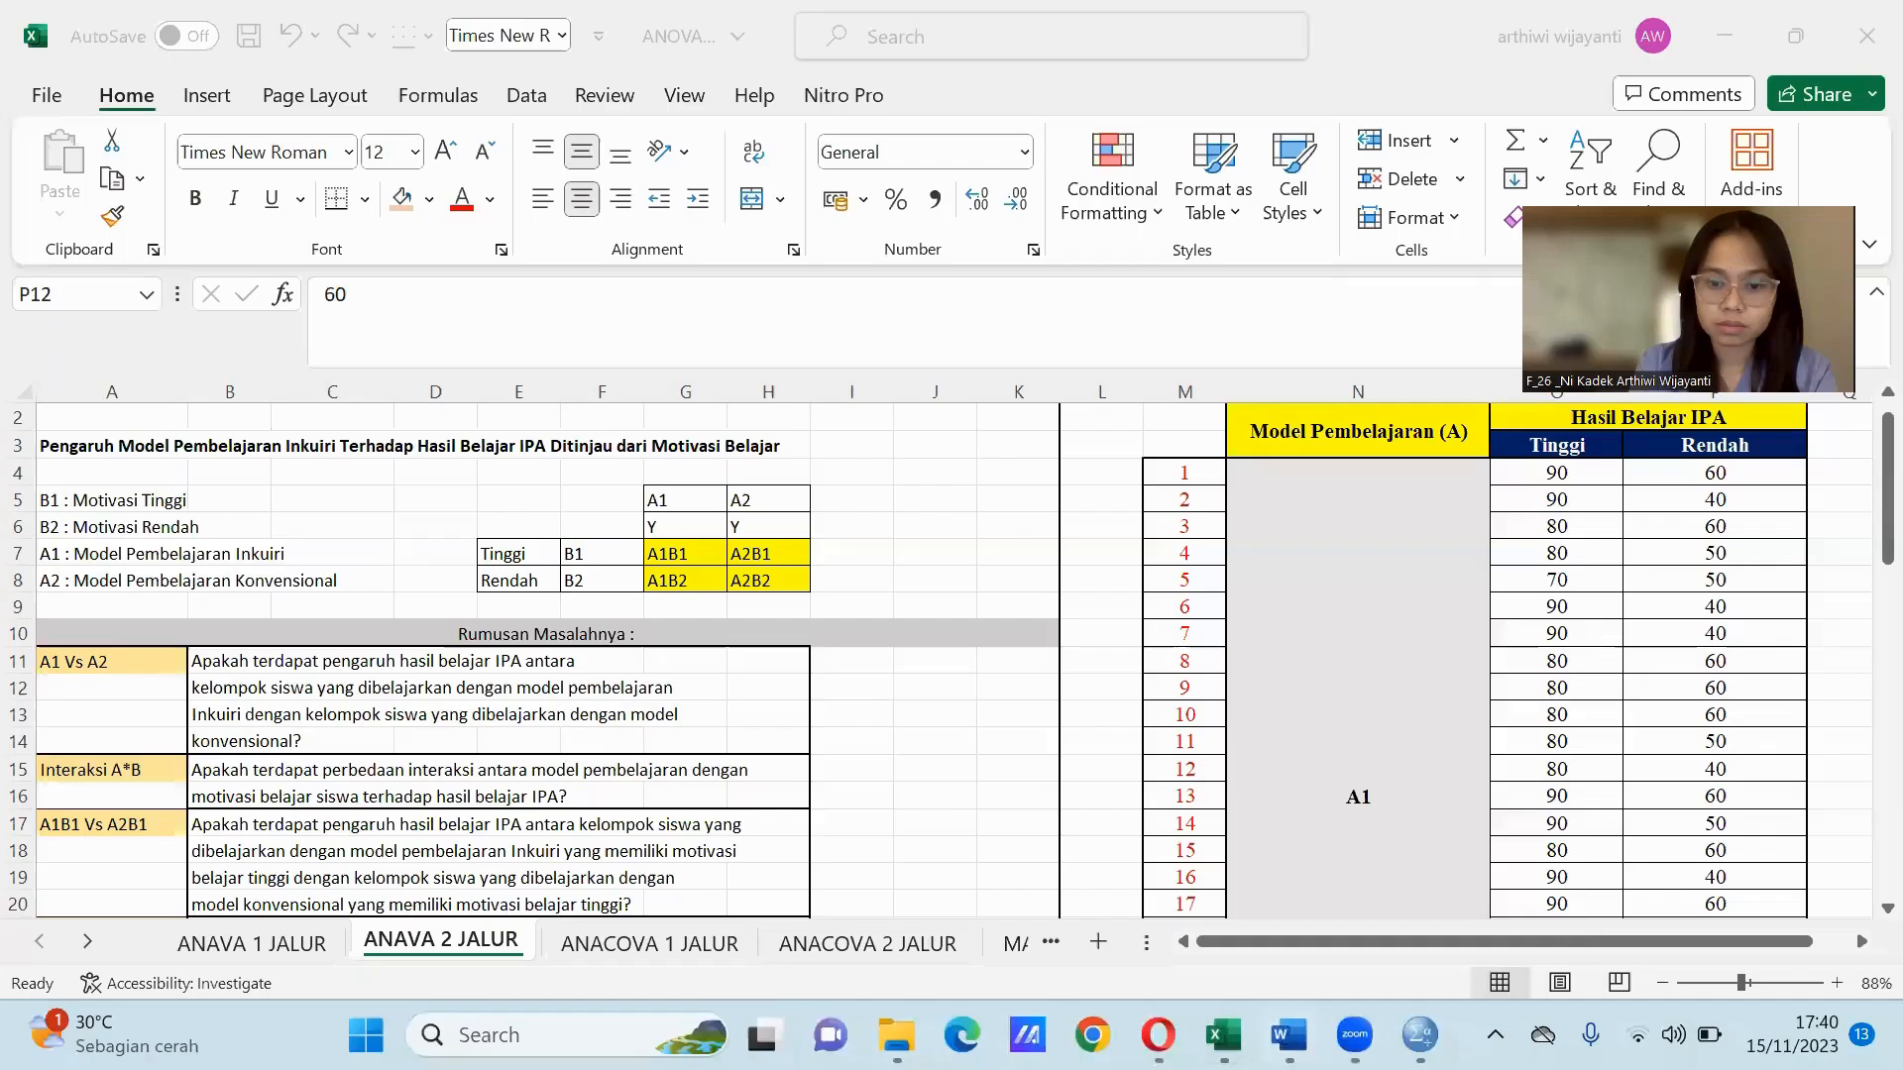
Switch to the ANOVA workbook in Excel and read the ANAVA 2 JALUR sheet's variable definitions, Rumusan Masalah and Hasil Belajar IPA data.
mouse_move(1237, 1029)
click(1111, 892)
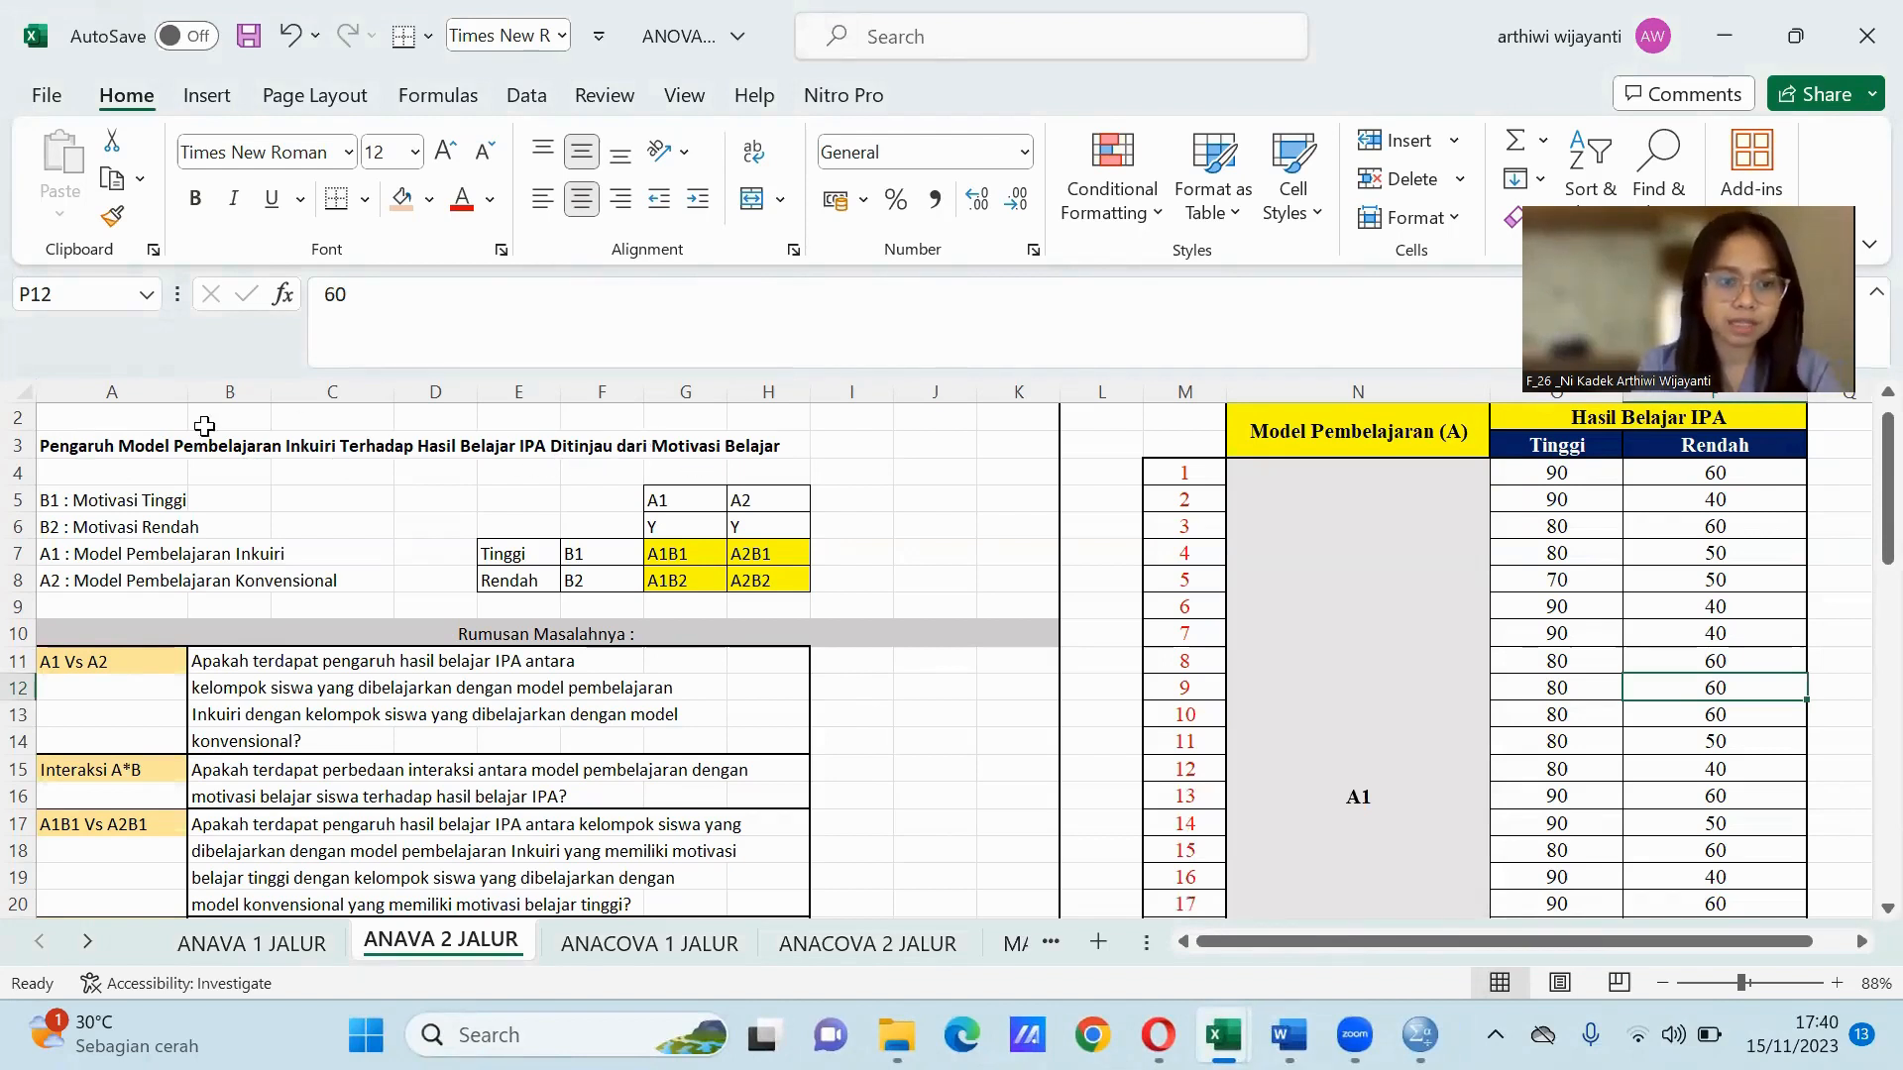
click(165, 491)
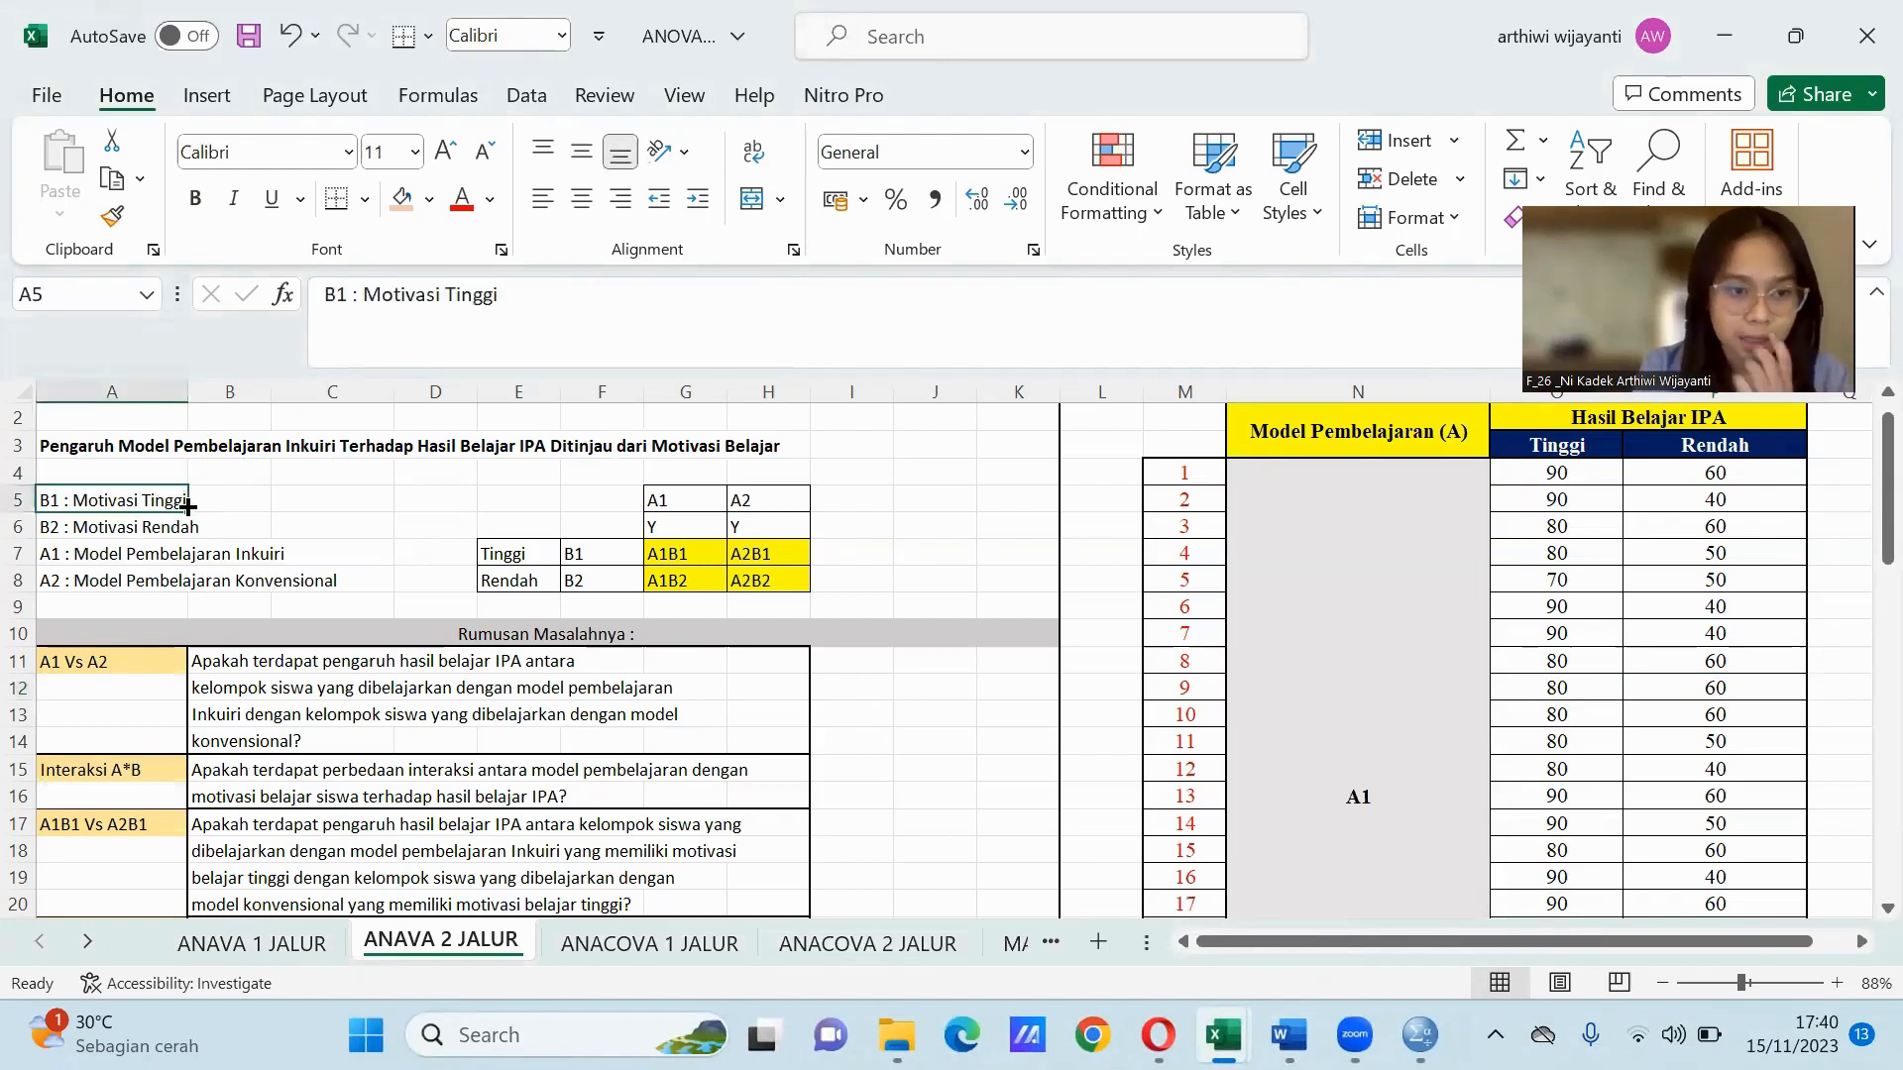
click(176, 551)
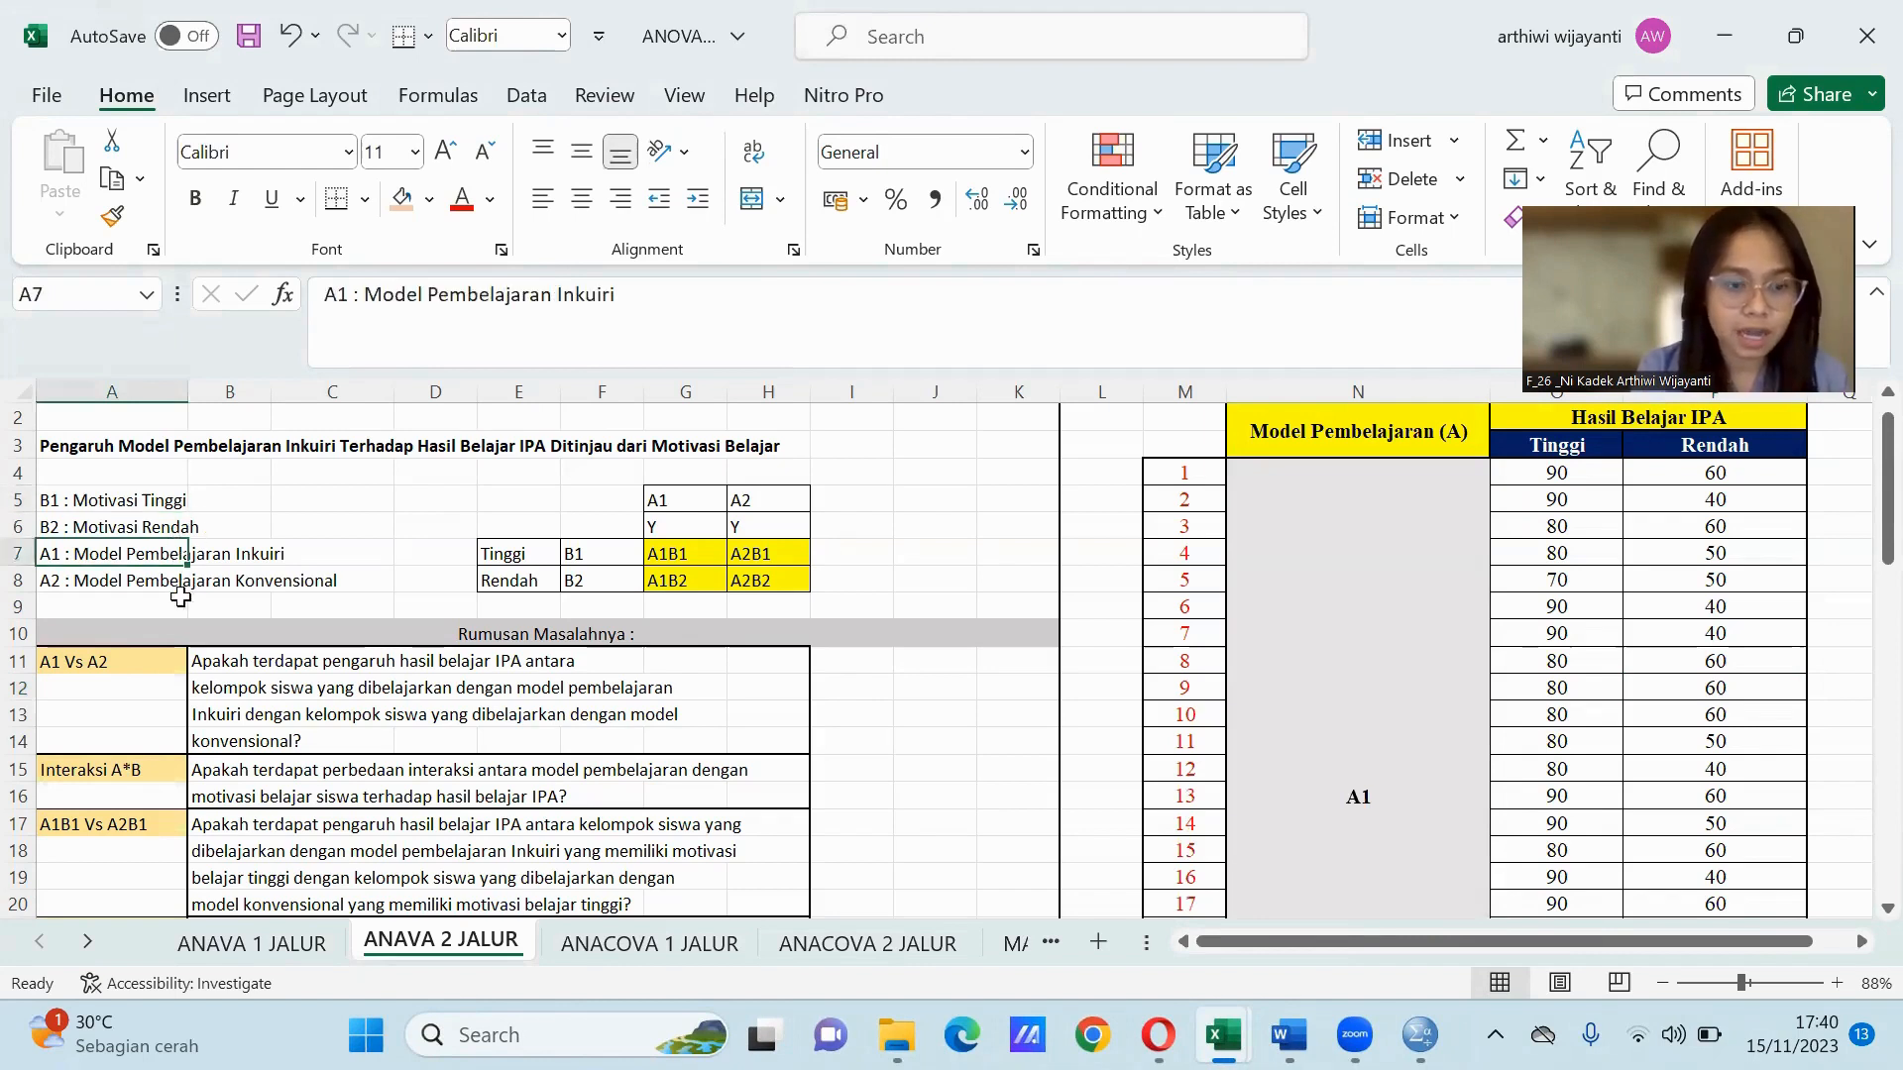
click(248, 553)
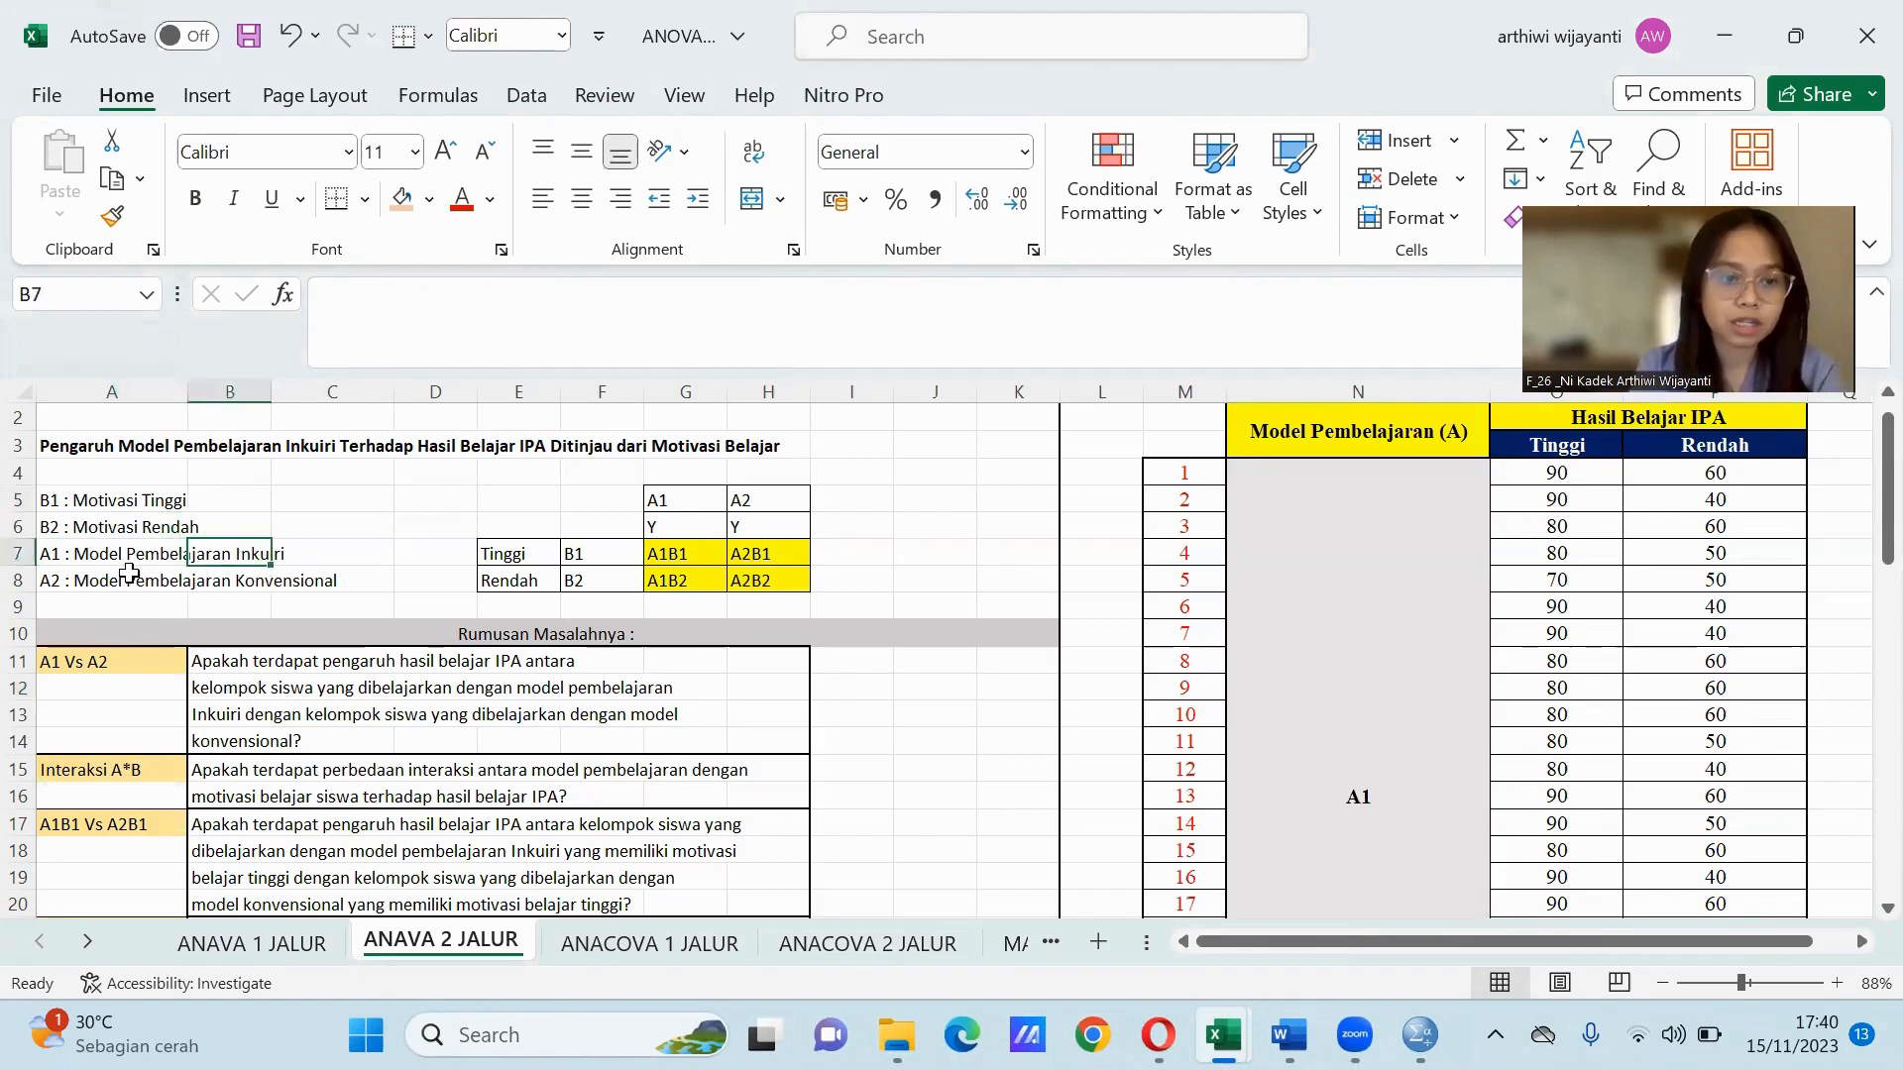
click(96, 585)
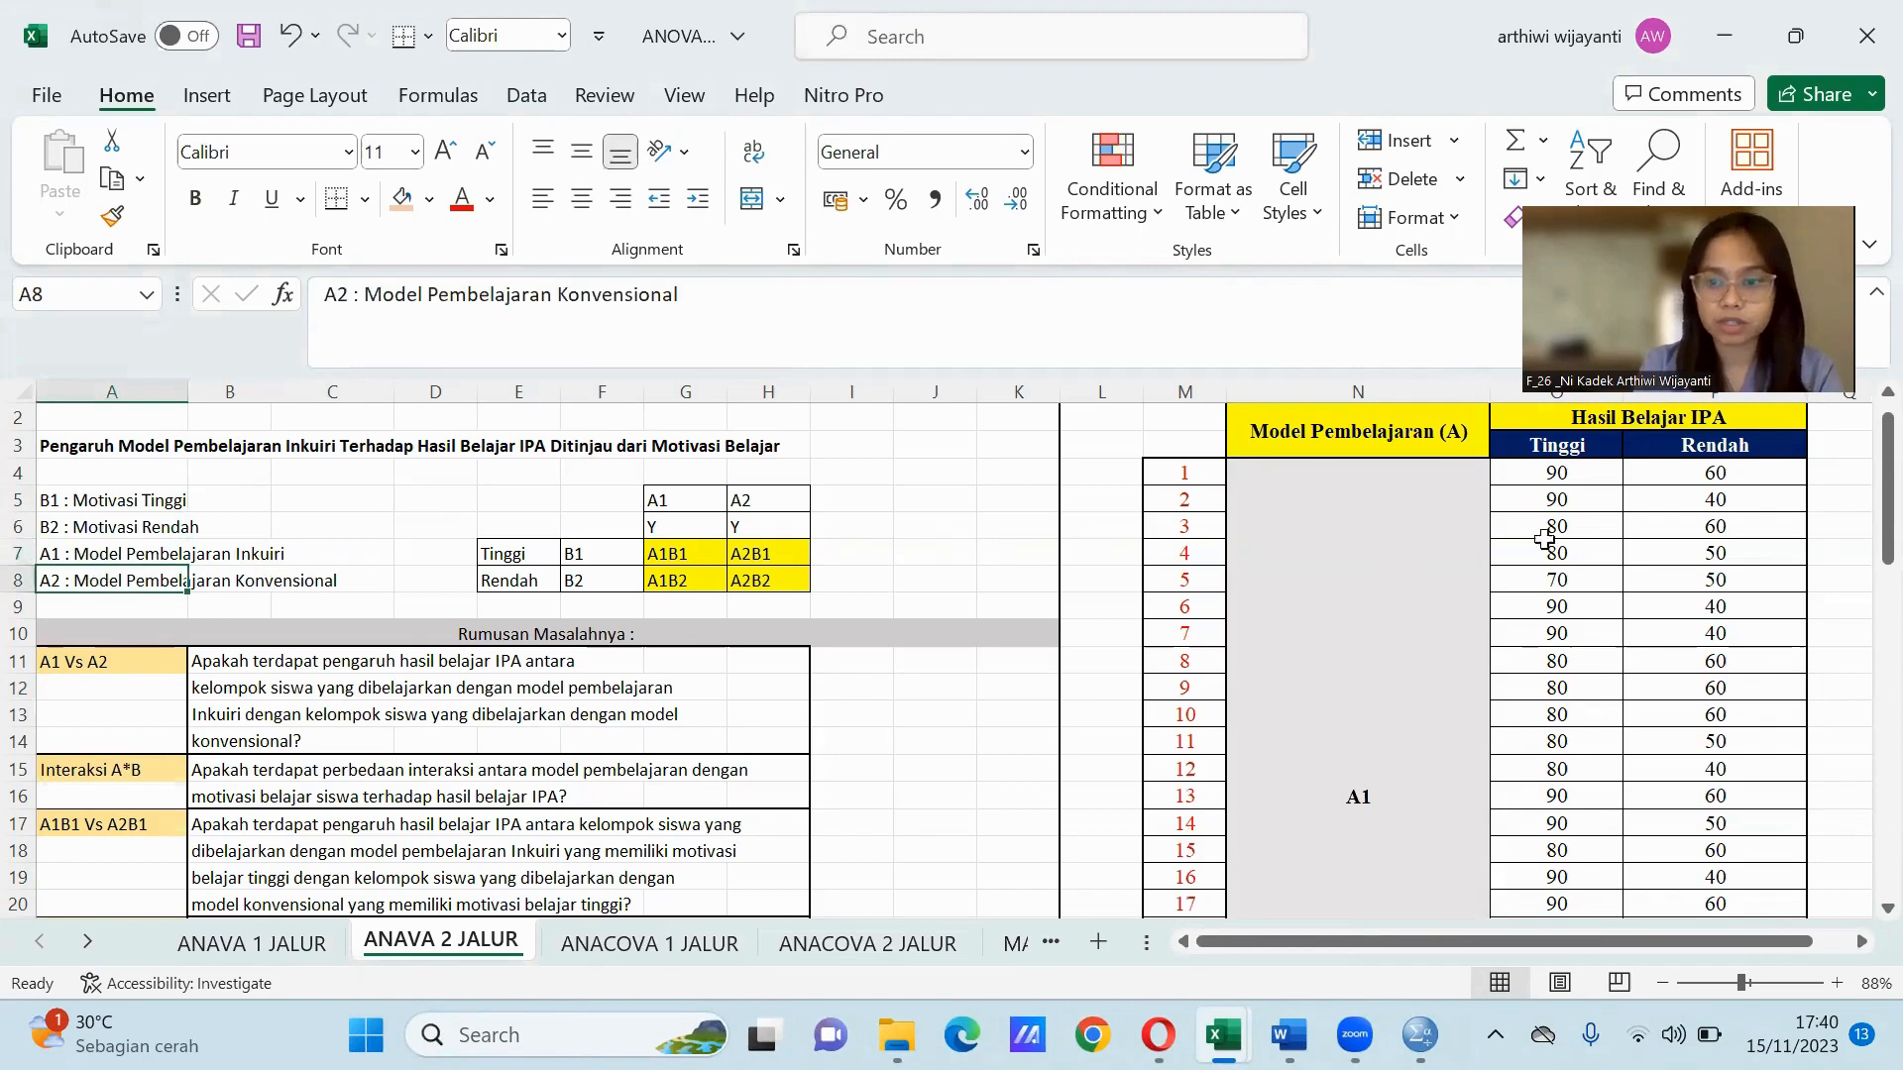
drag(1861, 546, 1861, 544)
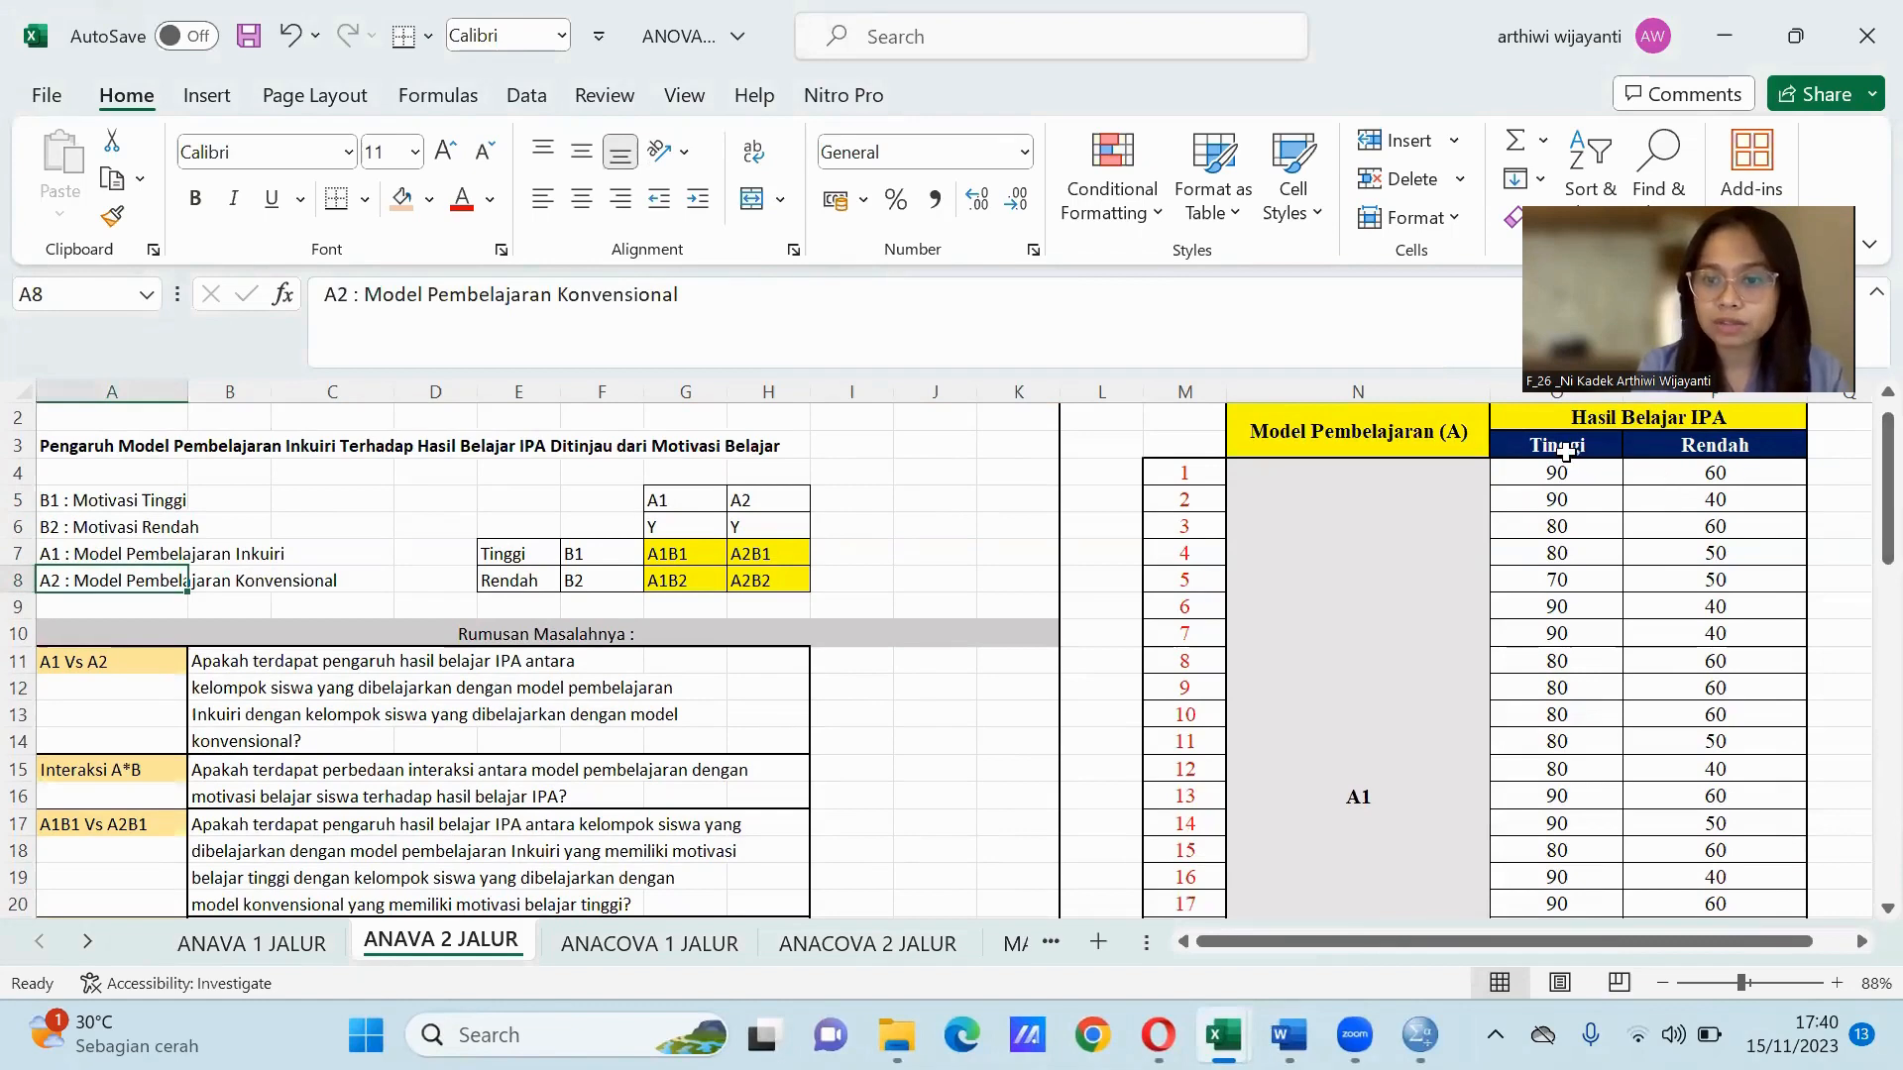
drag(1861, 474, 1839, 778)
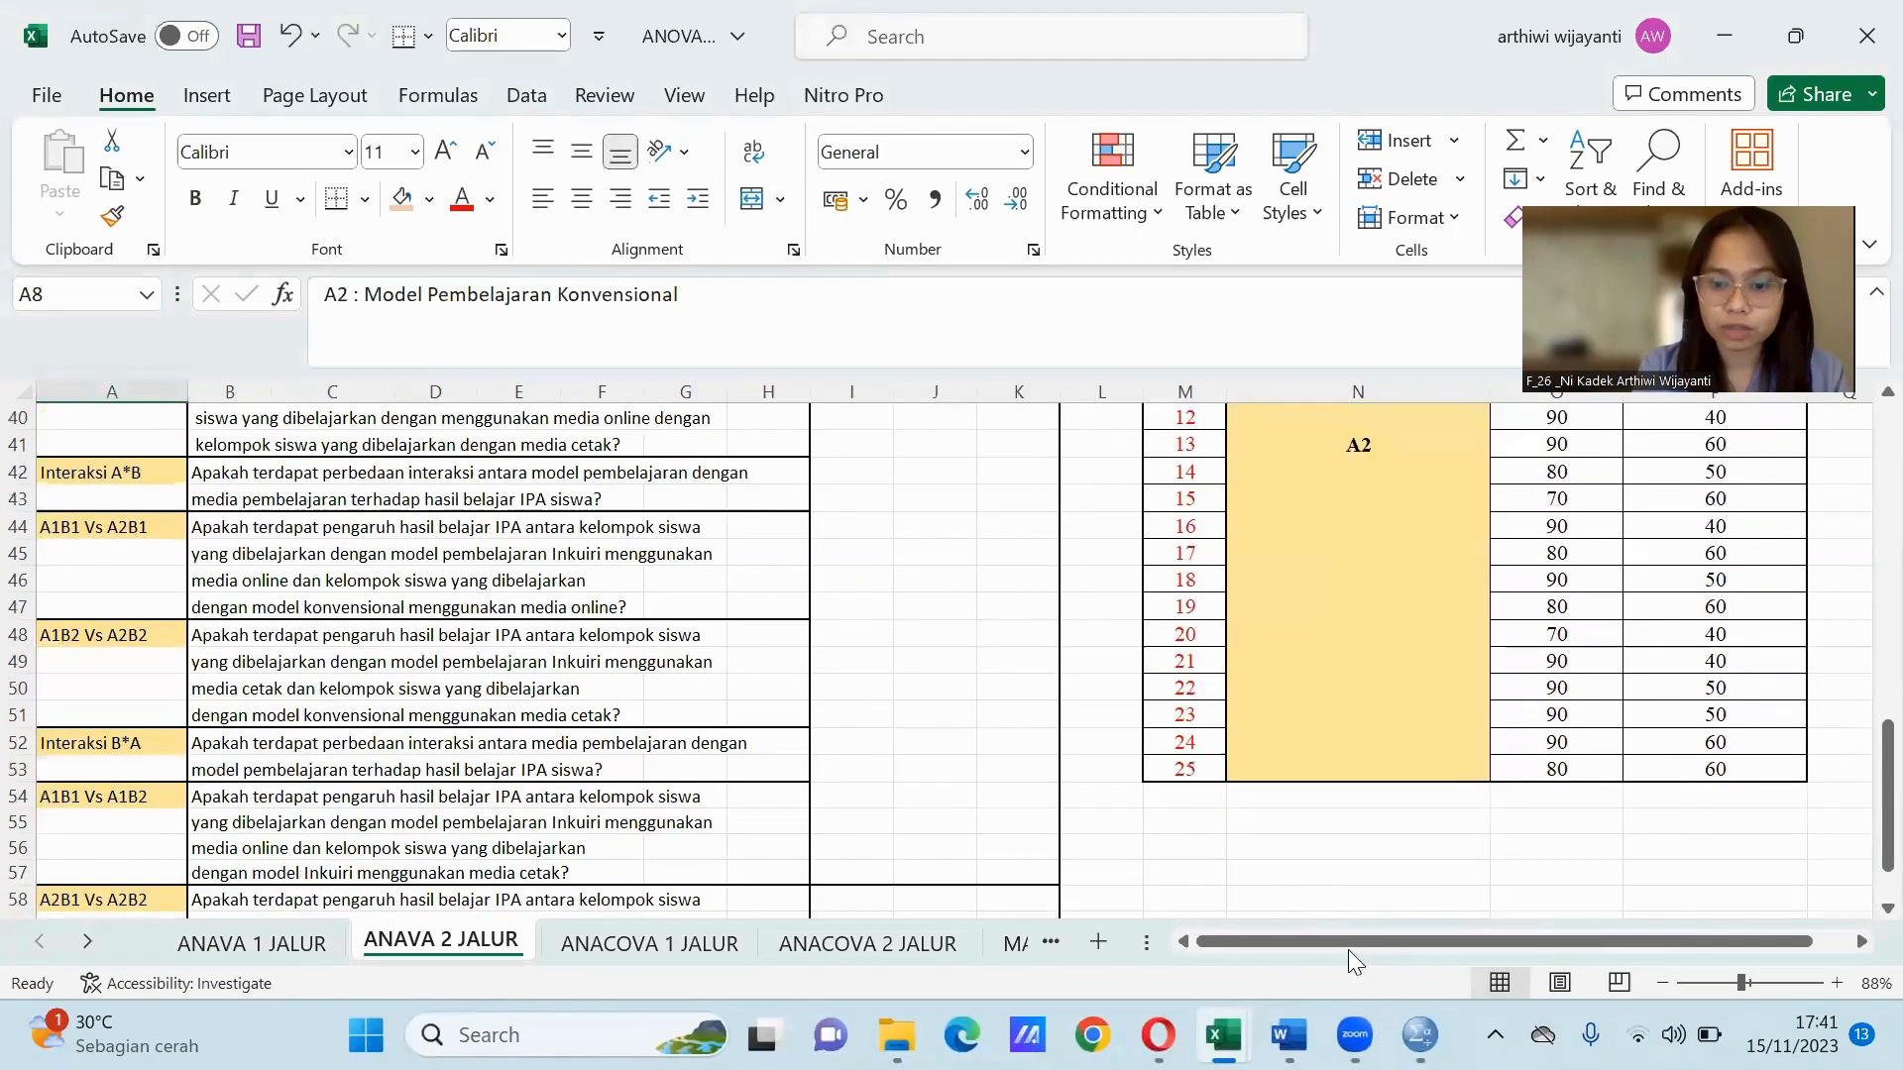
Switch to the empty dataset in the SPSS Data Editor and name the first variable Model_Pembelajaran.
click(1419, 1035)
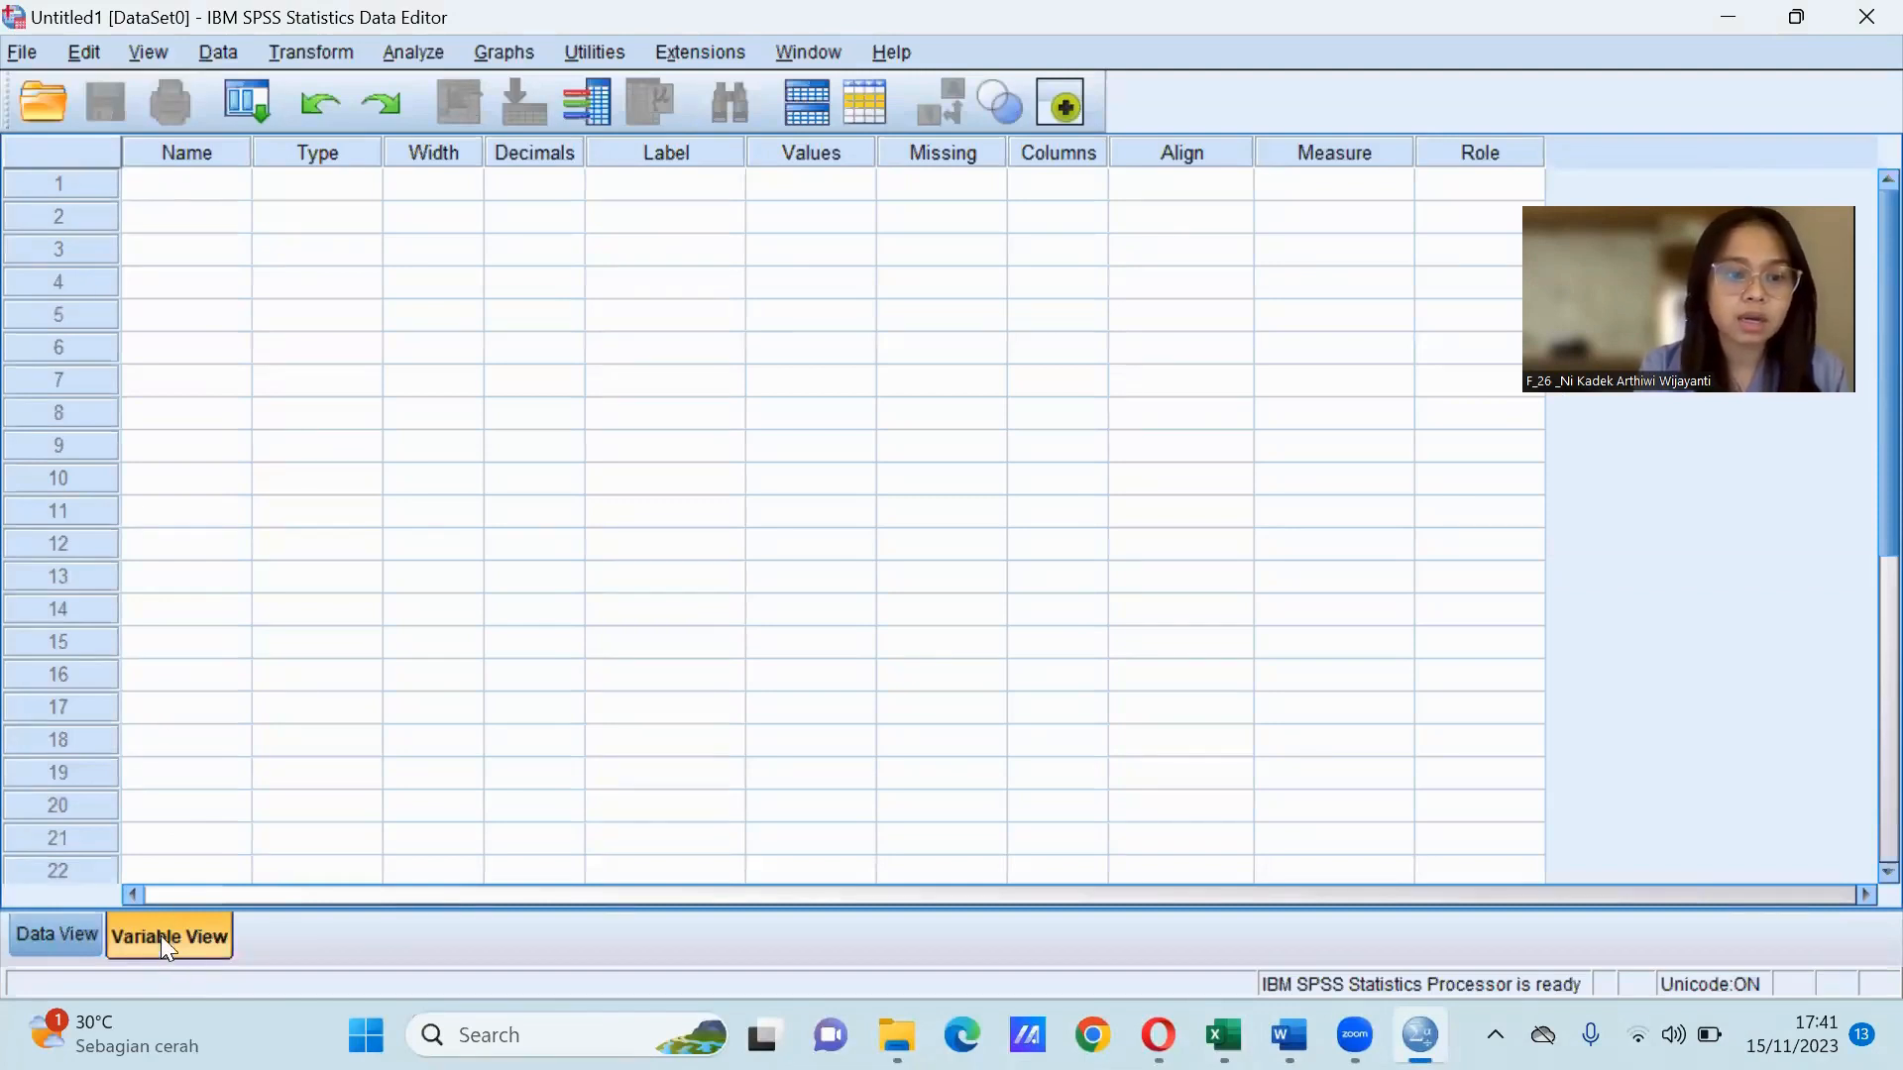
click(196, 183)
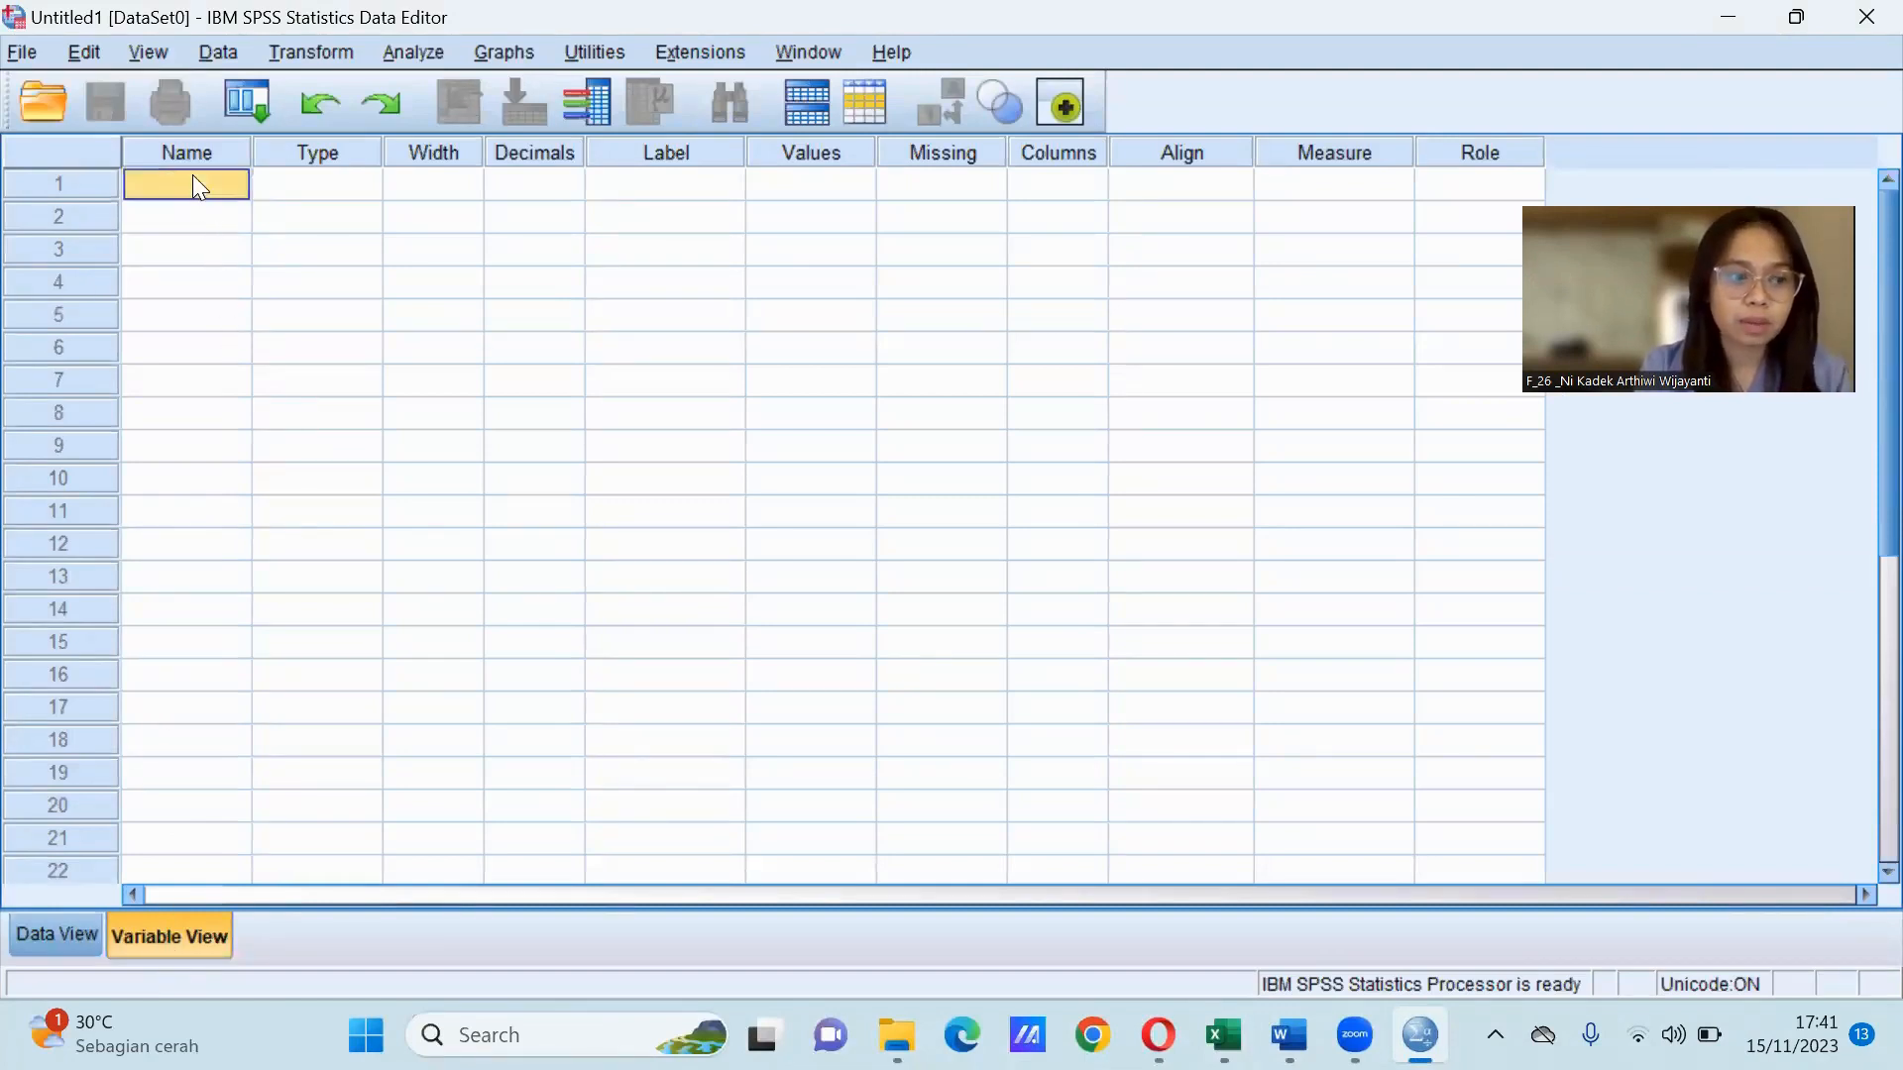
text(Model)
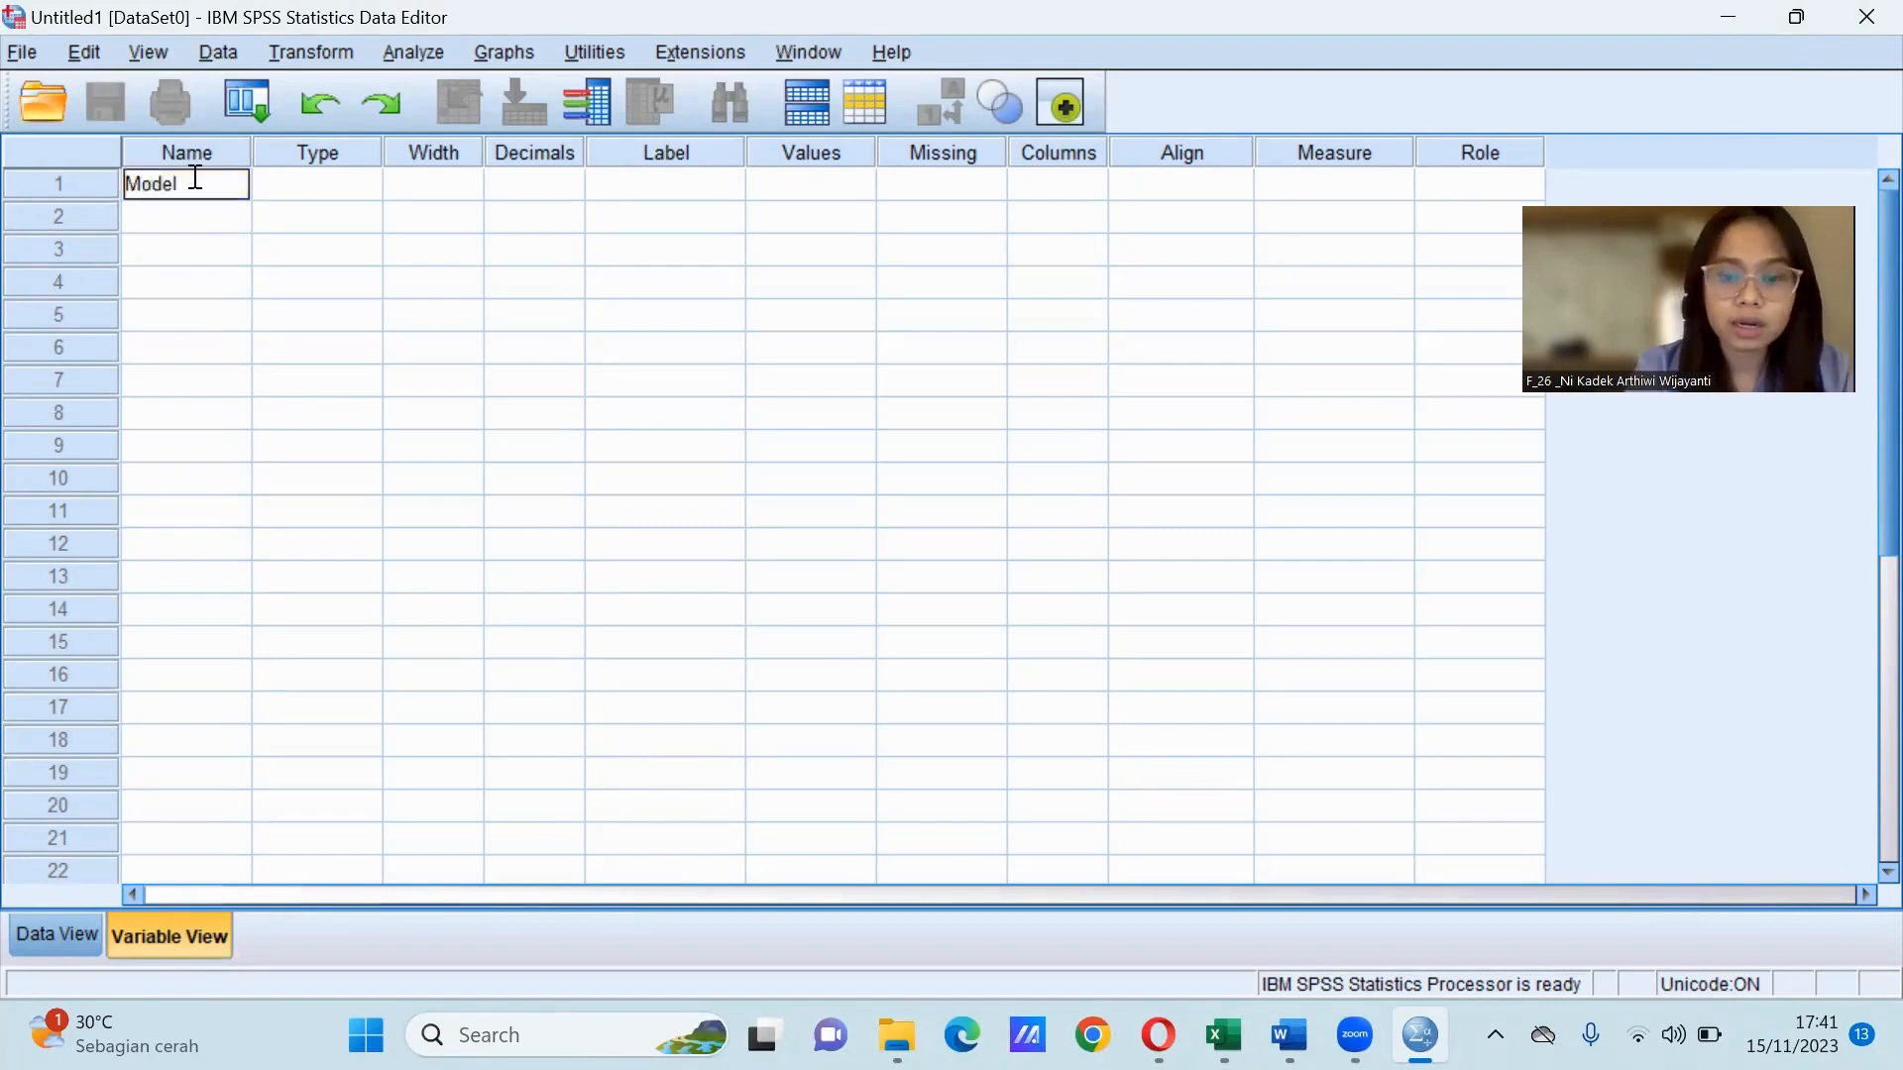
text(_Pemb)
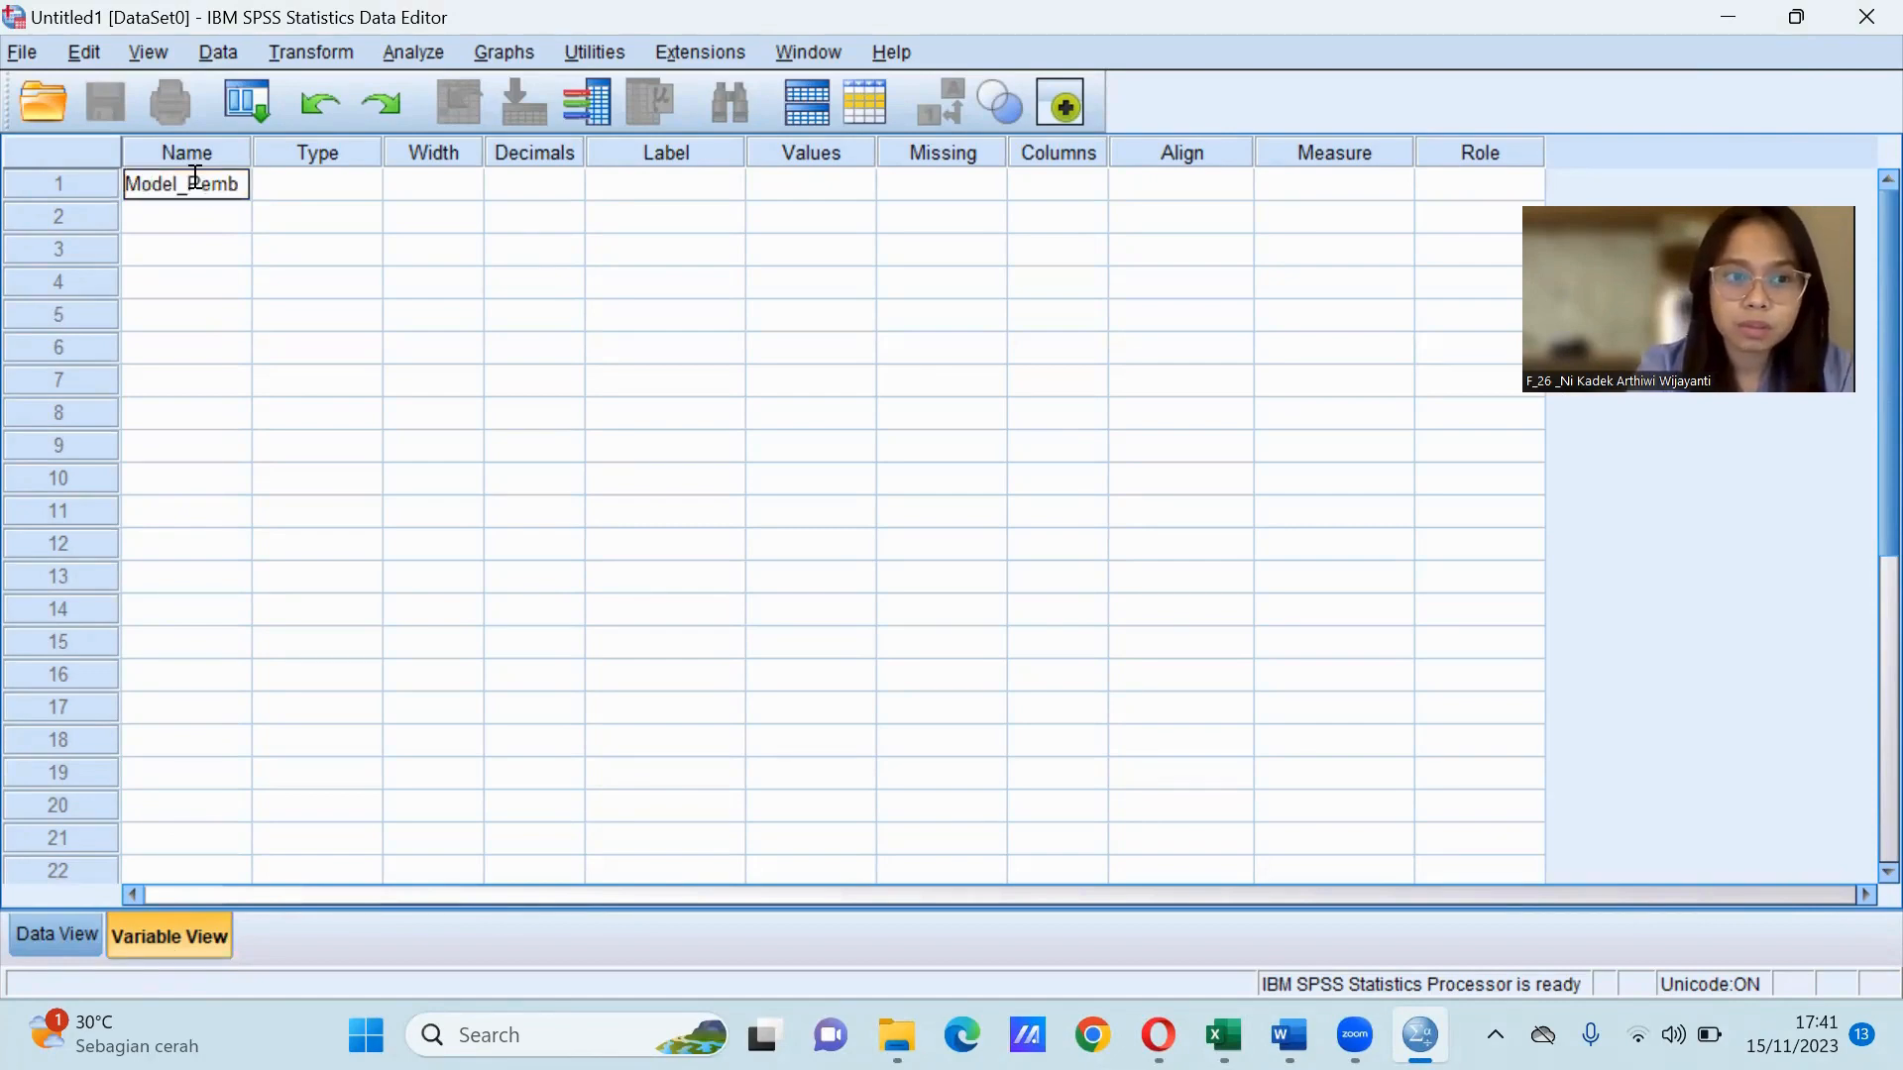
text(elajaran)
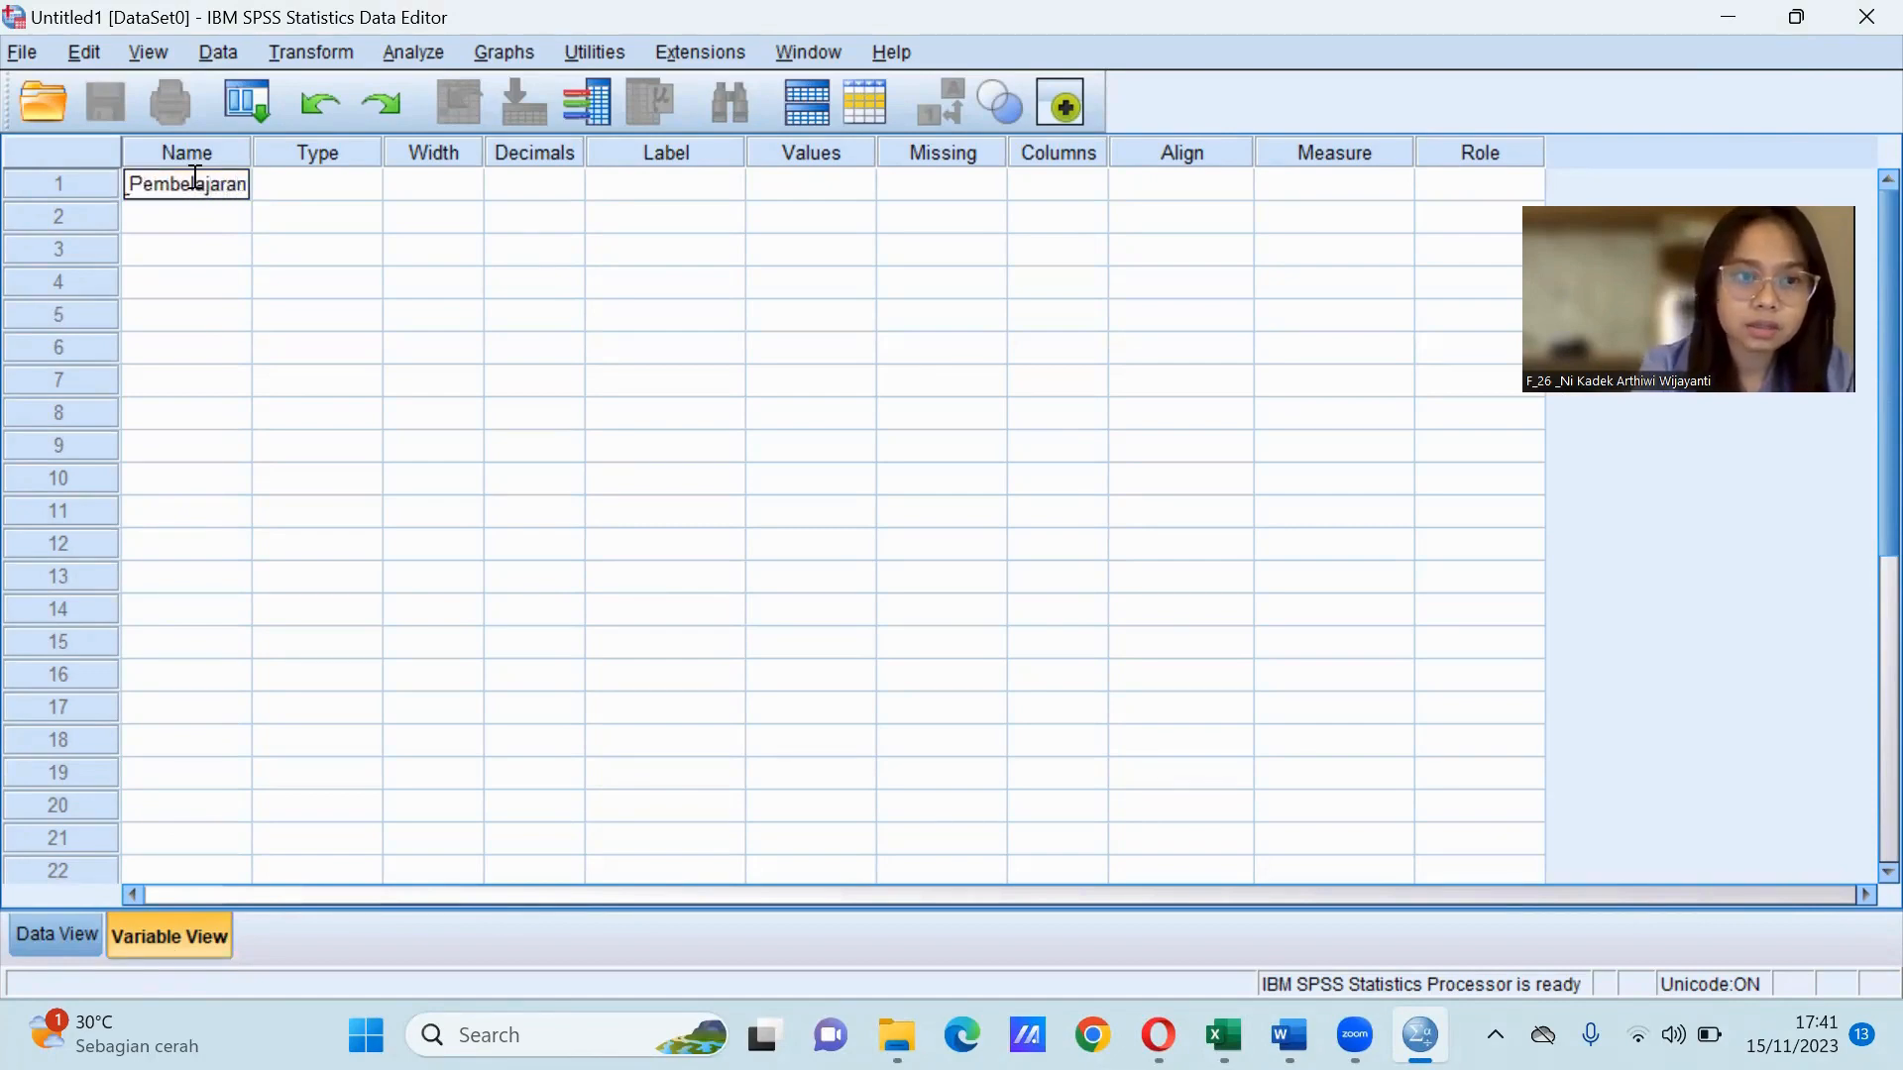
Name the second variable Motivasi_Belajar and the third variable Hasil_Belajar_IPA.
click(197, 220)
text(Motivasi)
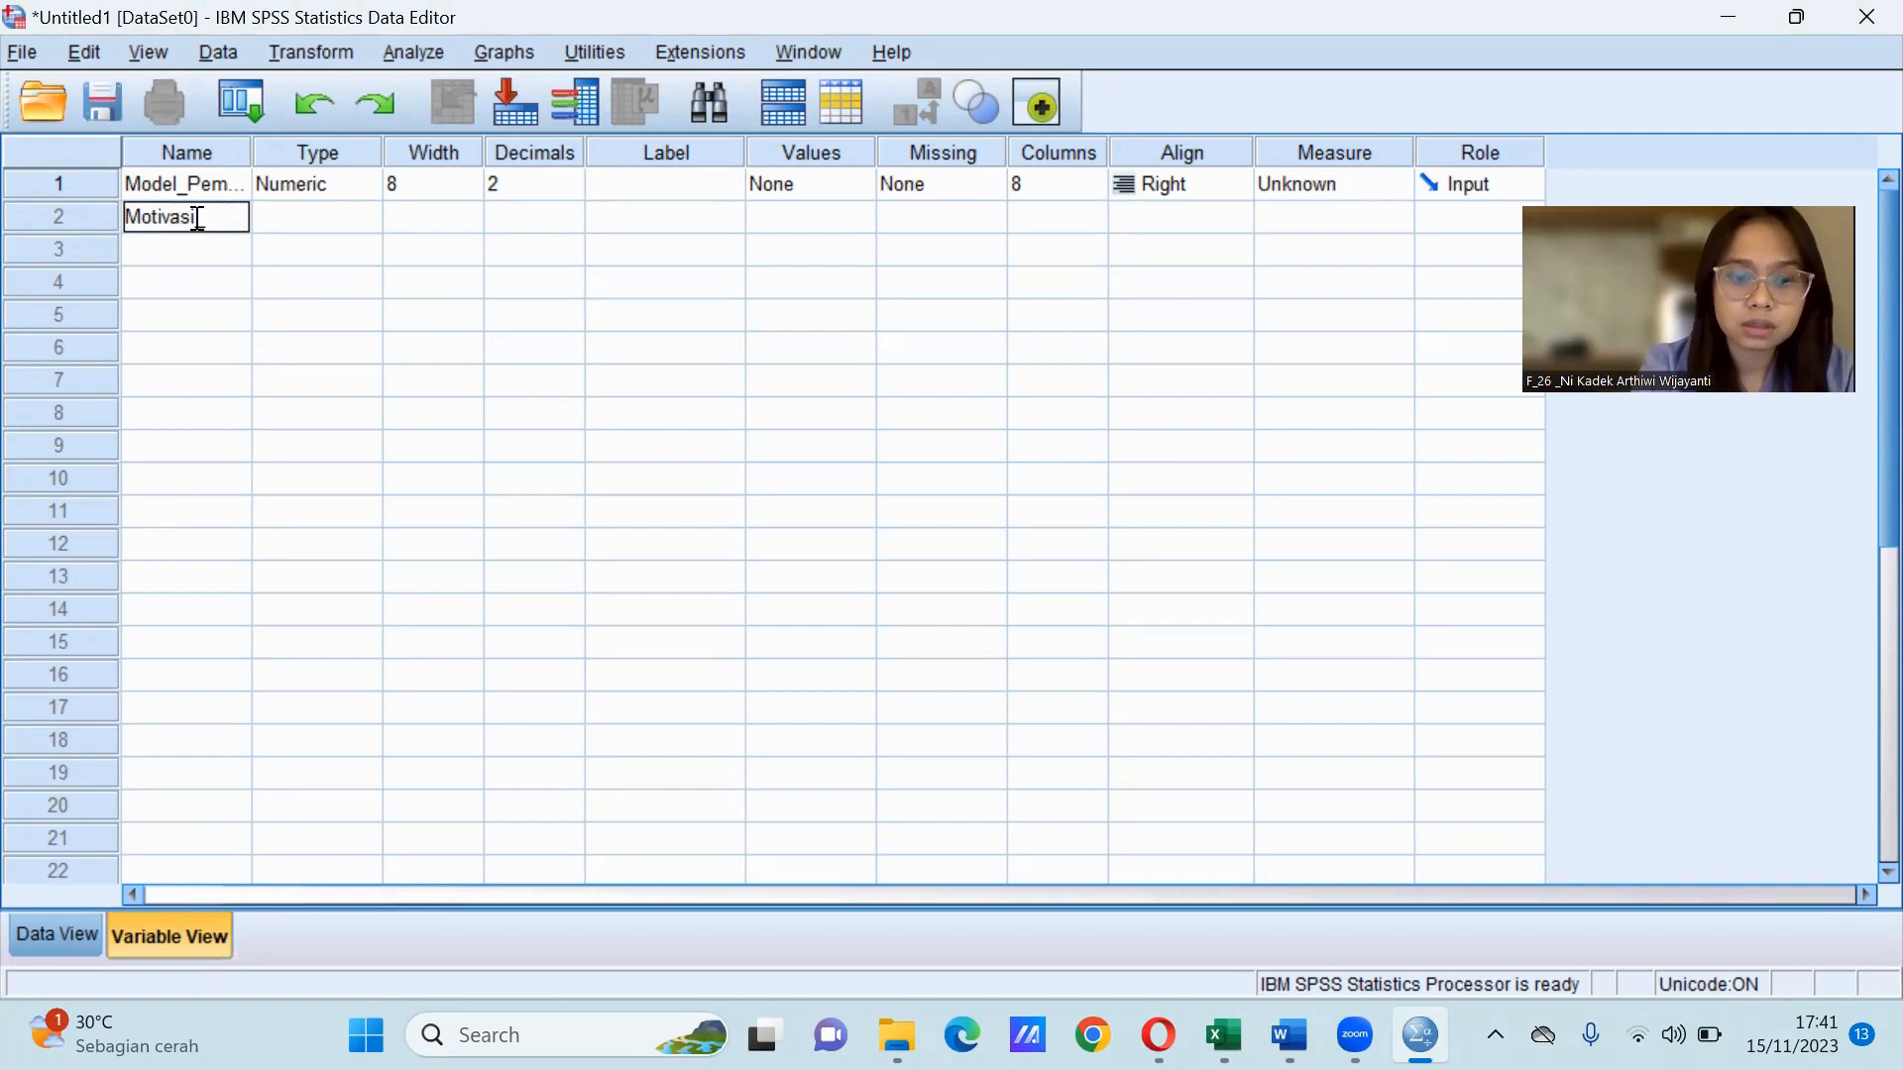
text(_Belajar)
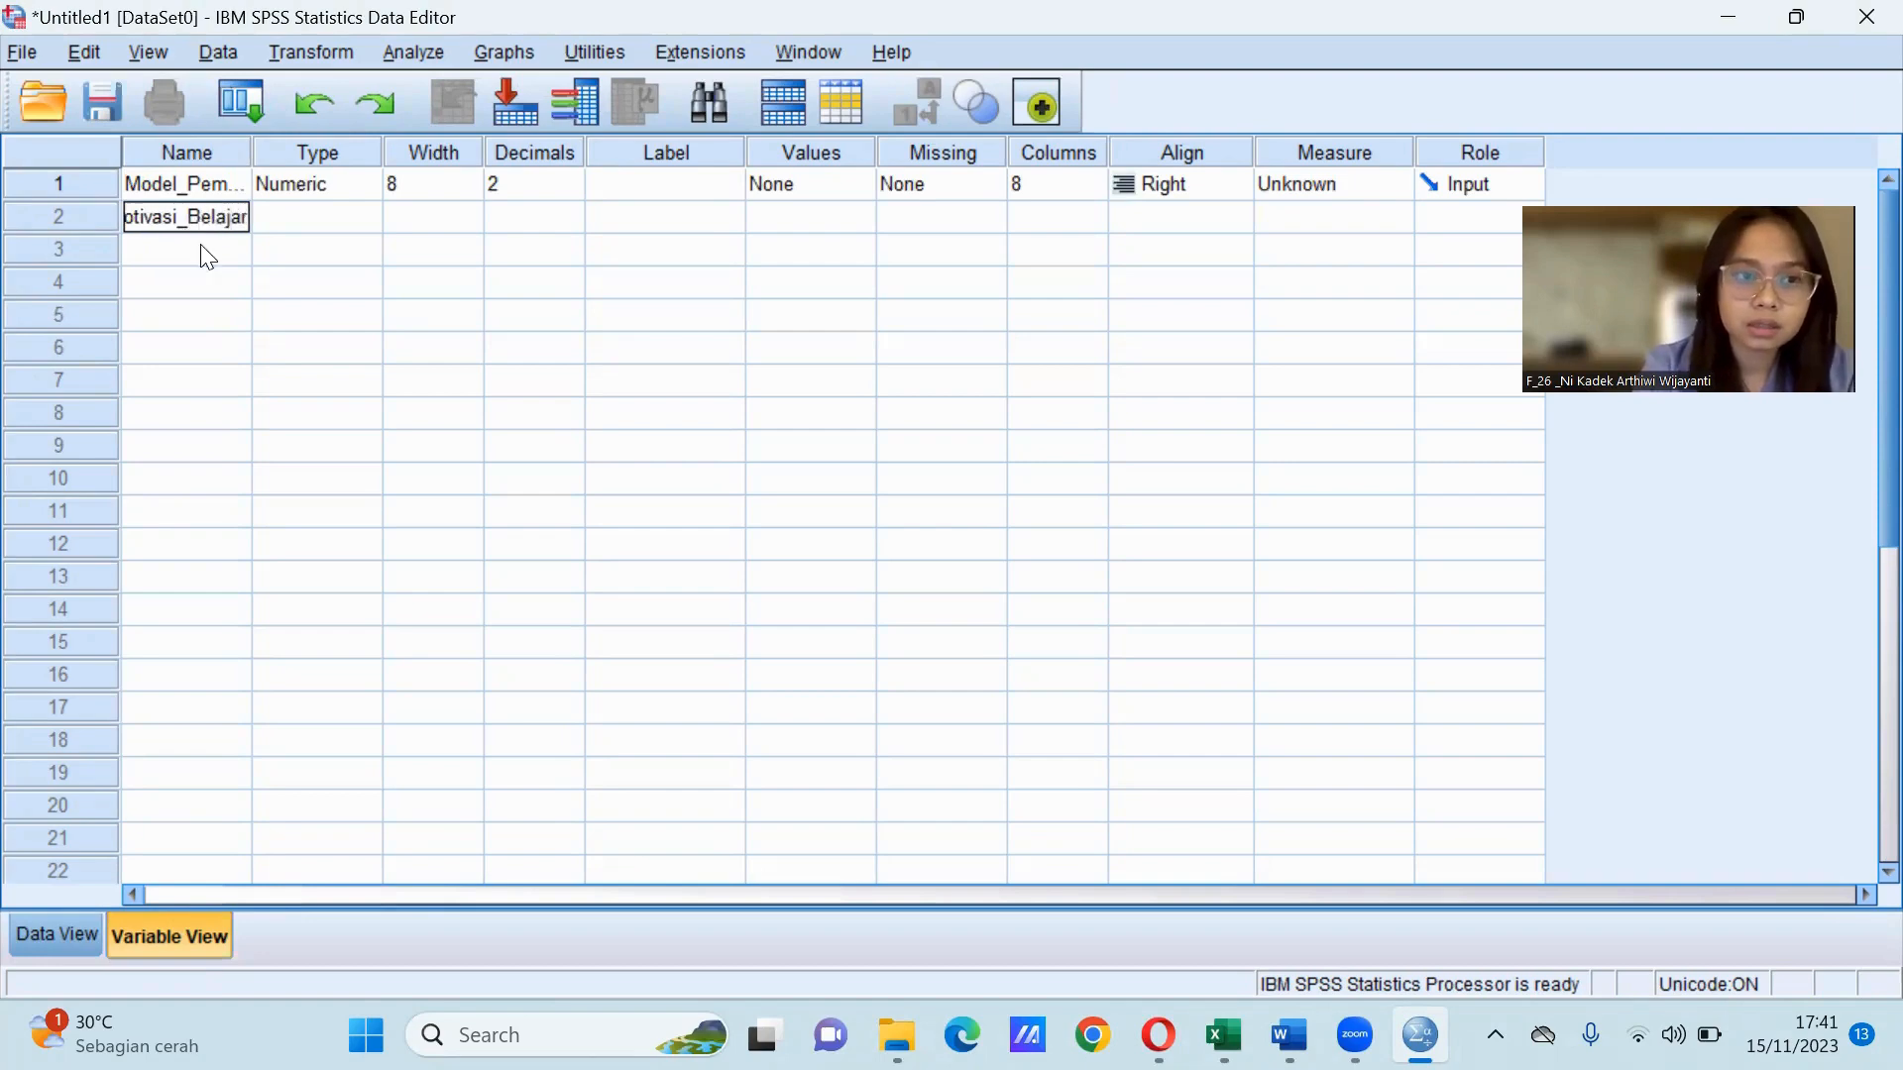
click(199, 251)
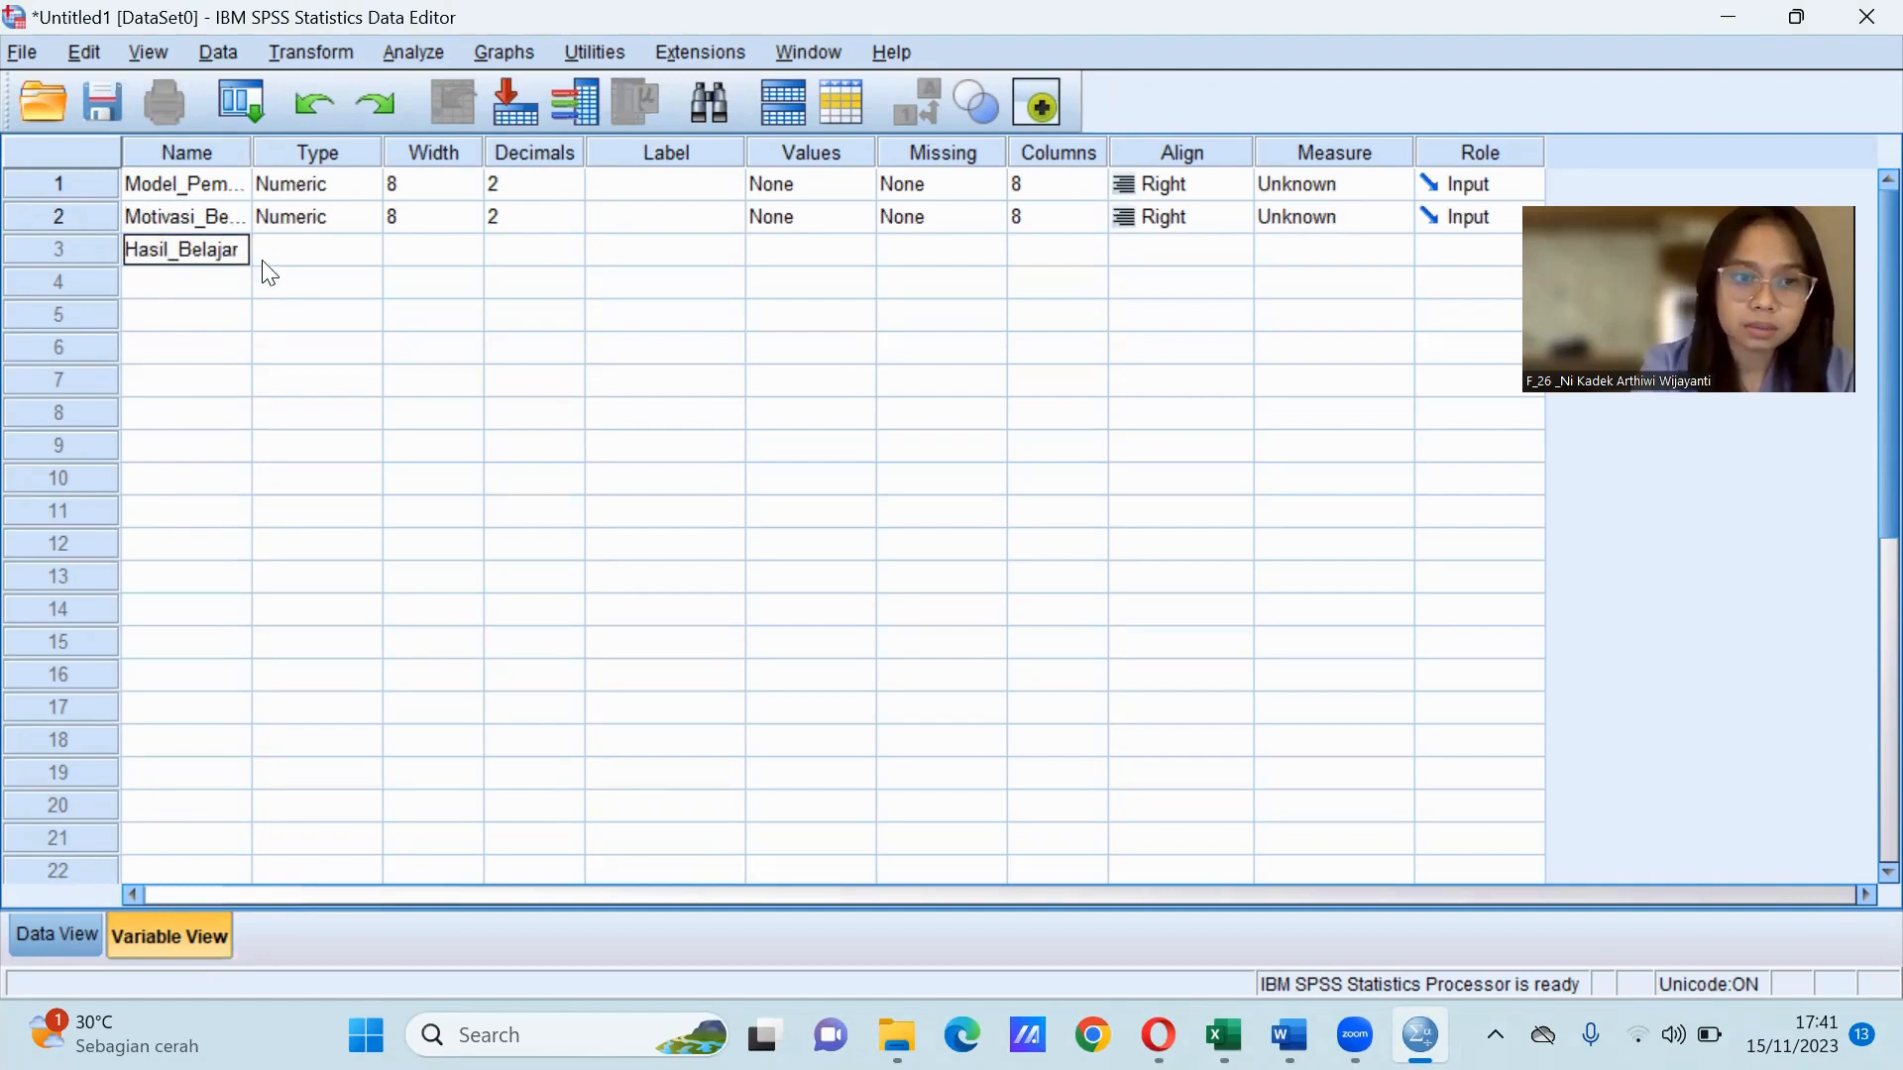
text(_)
text(IPA)
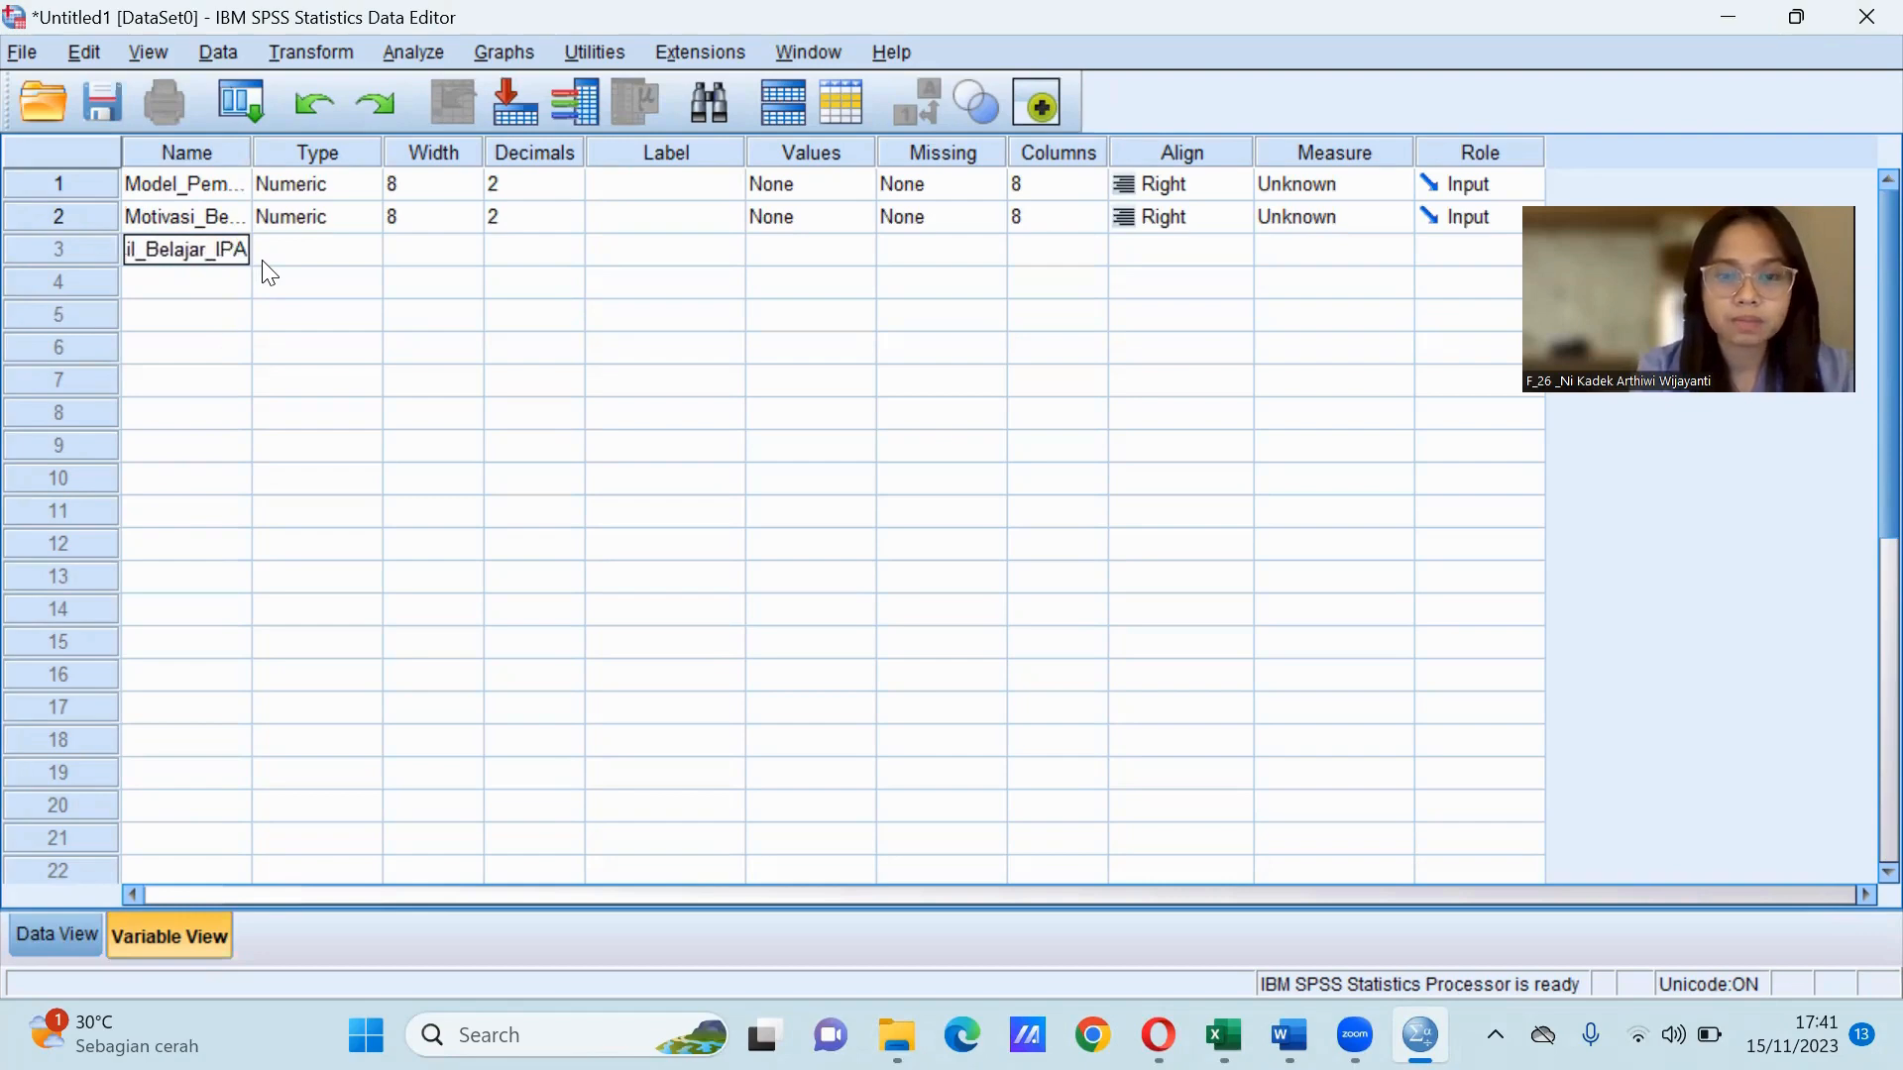
click(734, 293)
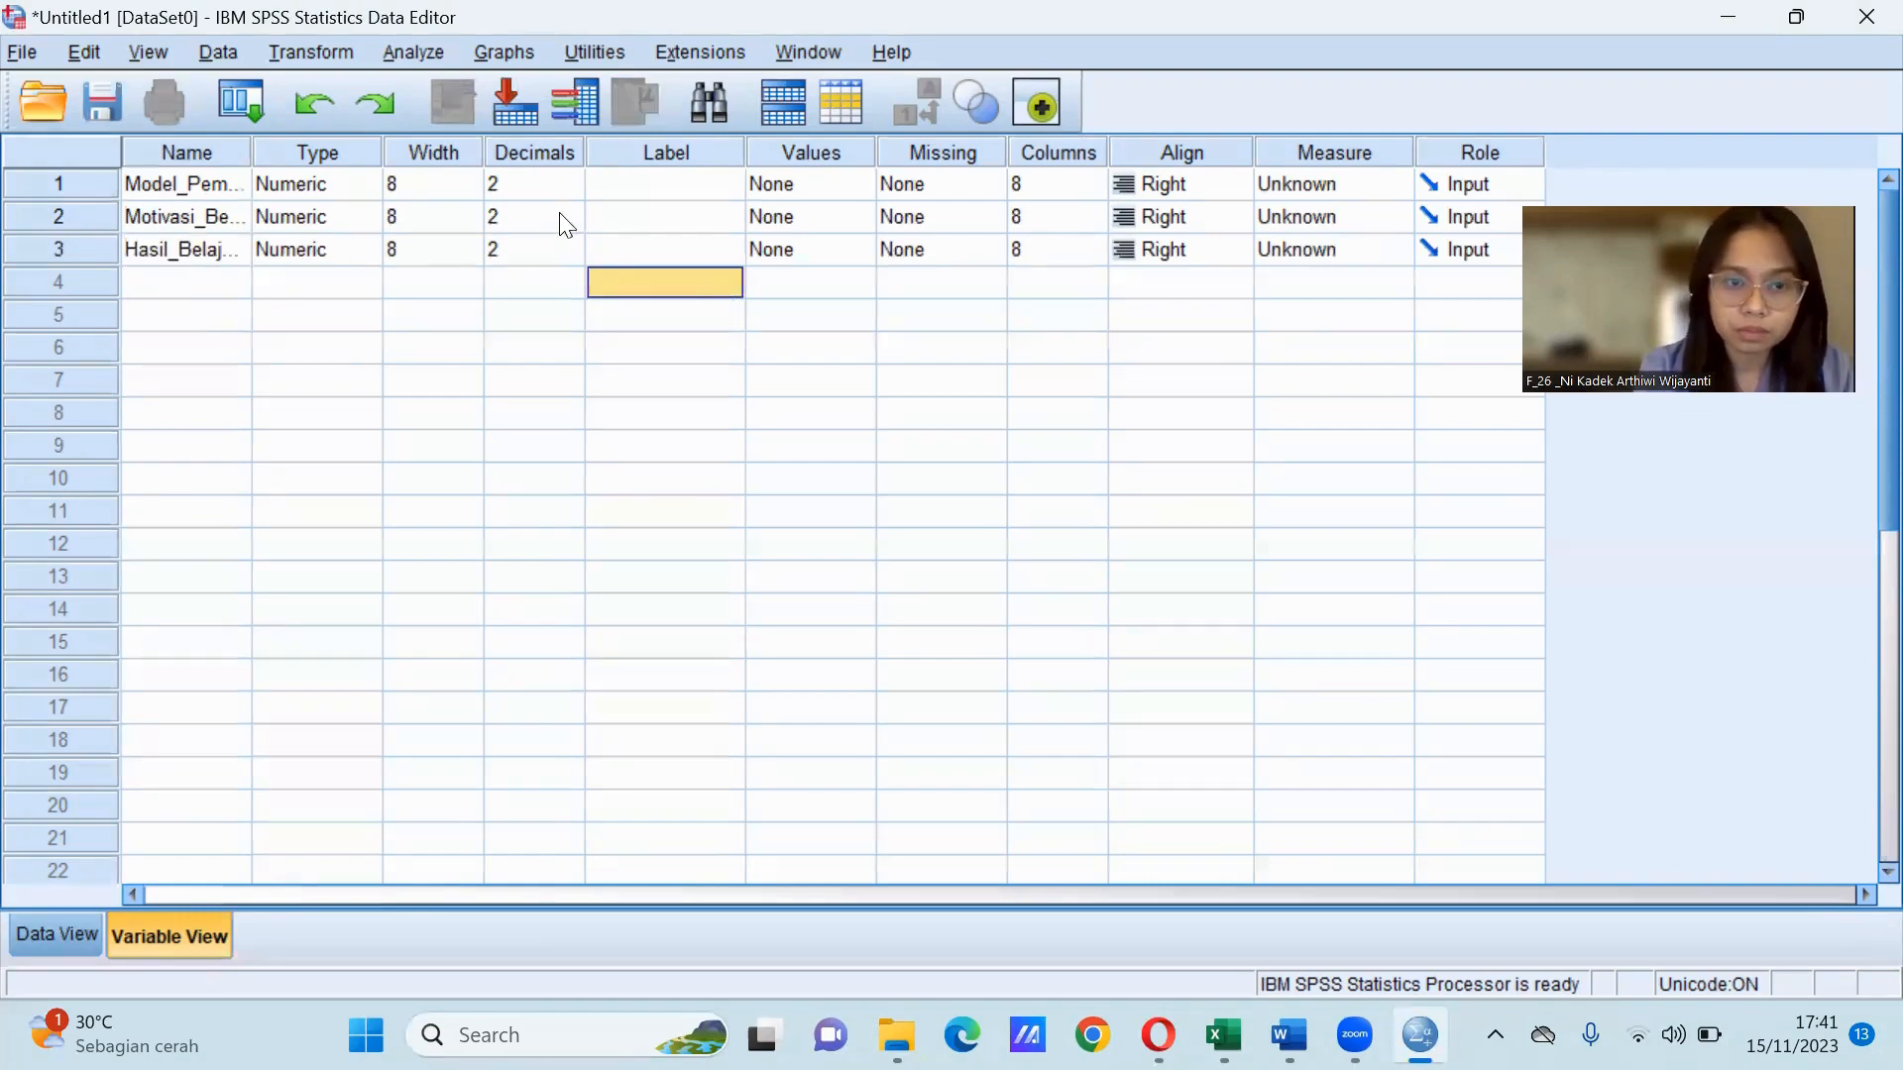
Set the decimals to 0 for all three variables.
click(540, 186)
click(571, 190)
click(571, 190)
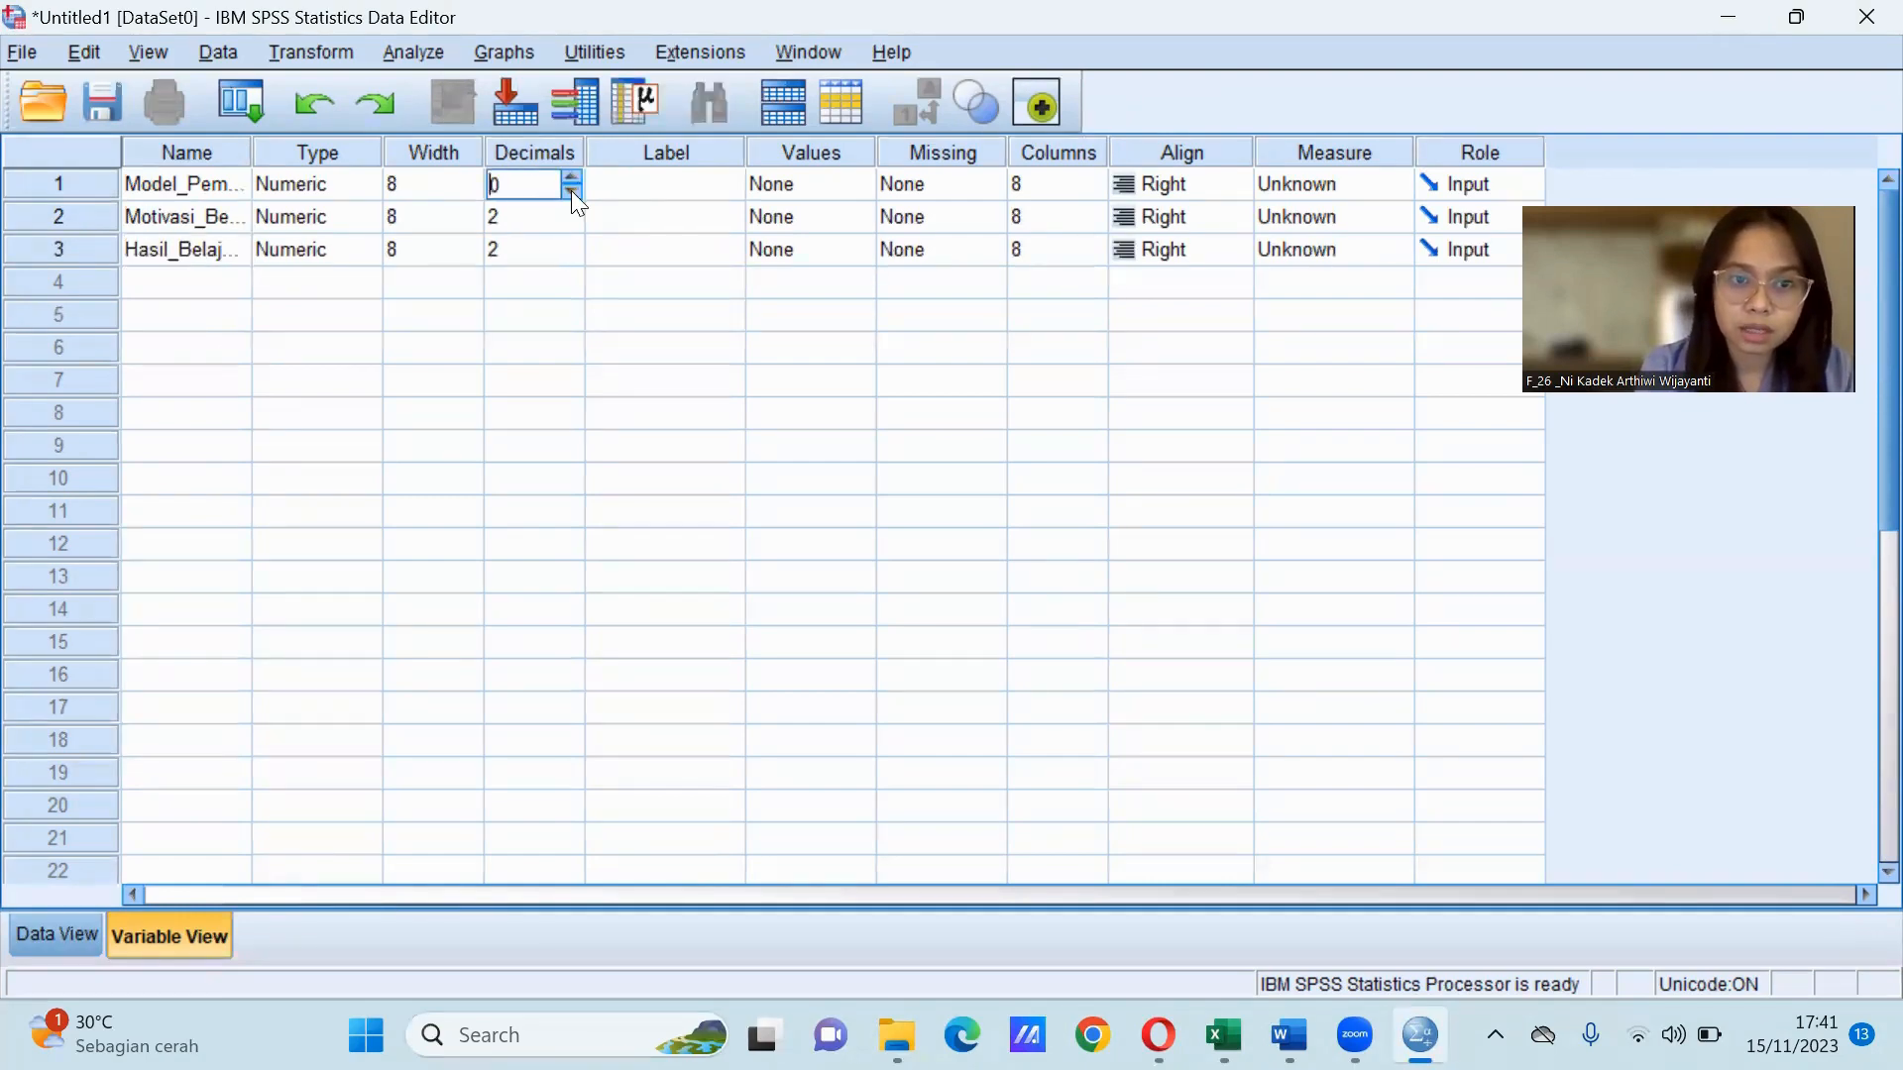
click(555, 219)
click(571, 224)
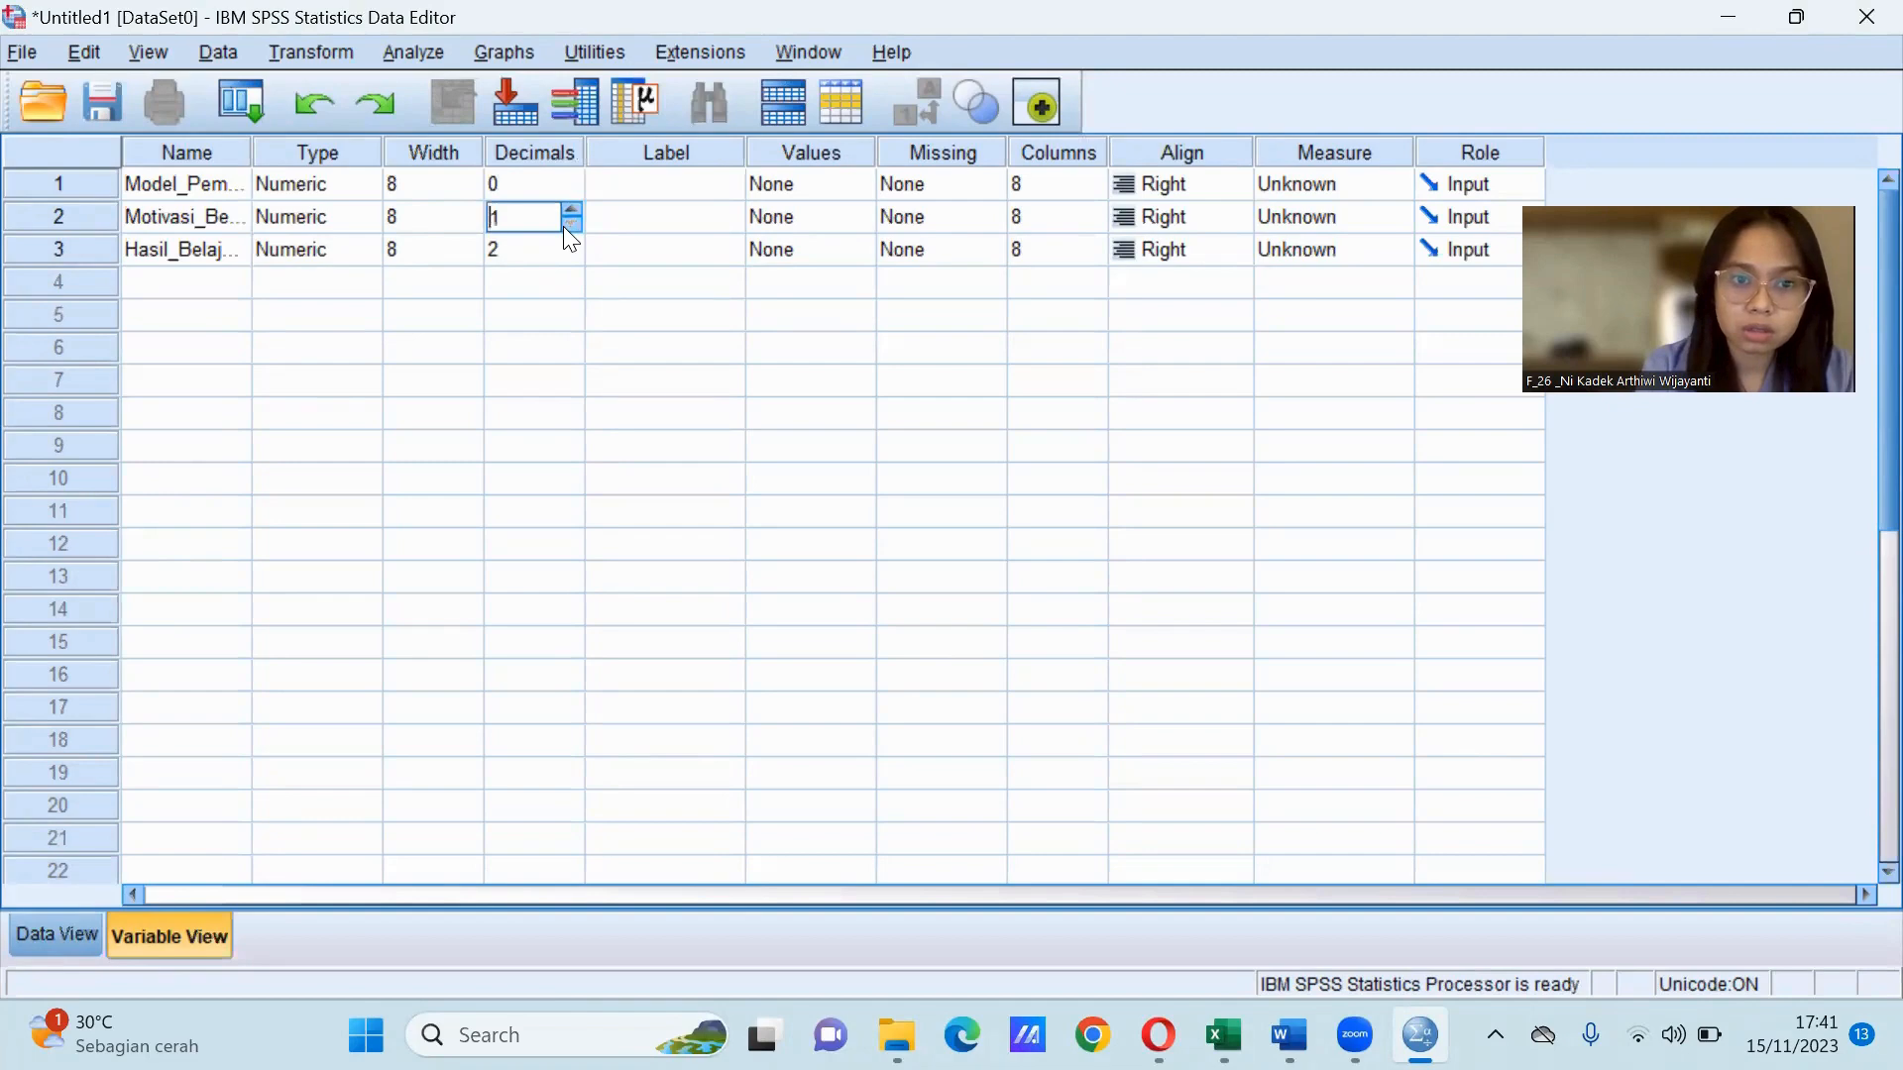
click(571, 224)
click(555, 254)
click(572, 256)
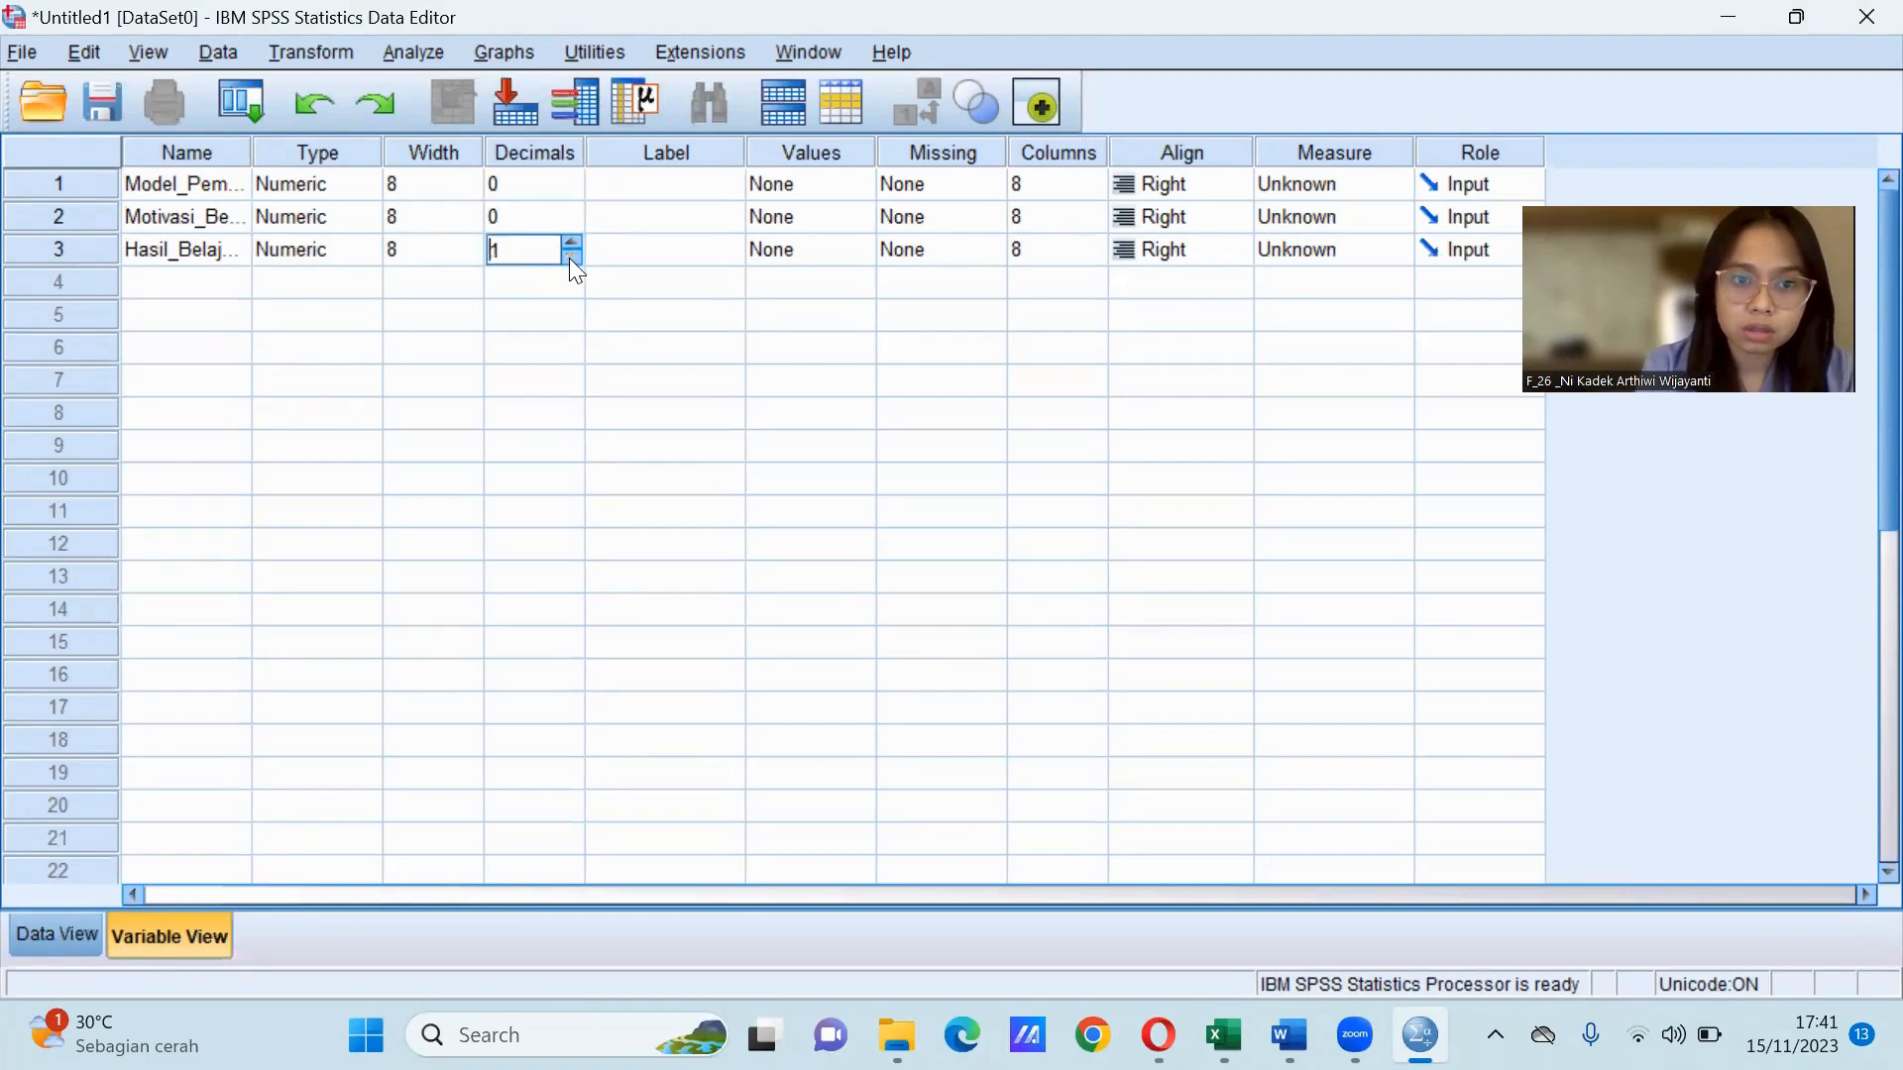
click(572, 257)
Add the value label 1 = "Model Pembelajaran Inkuiri" to the Model_Pembelajaran variable.
click(812, 184)
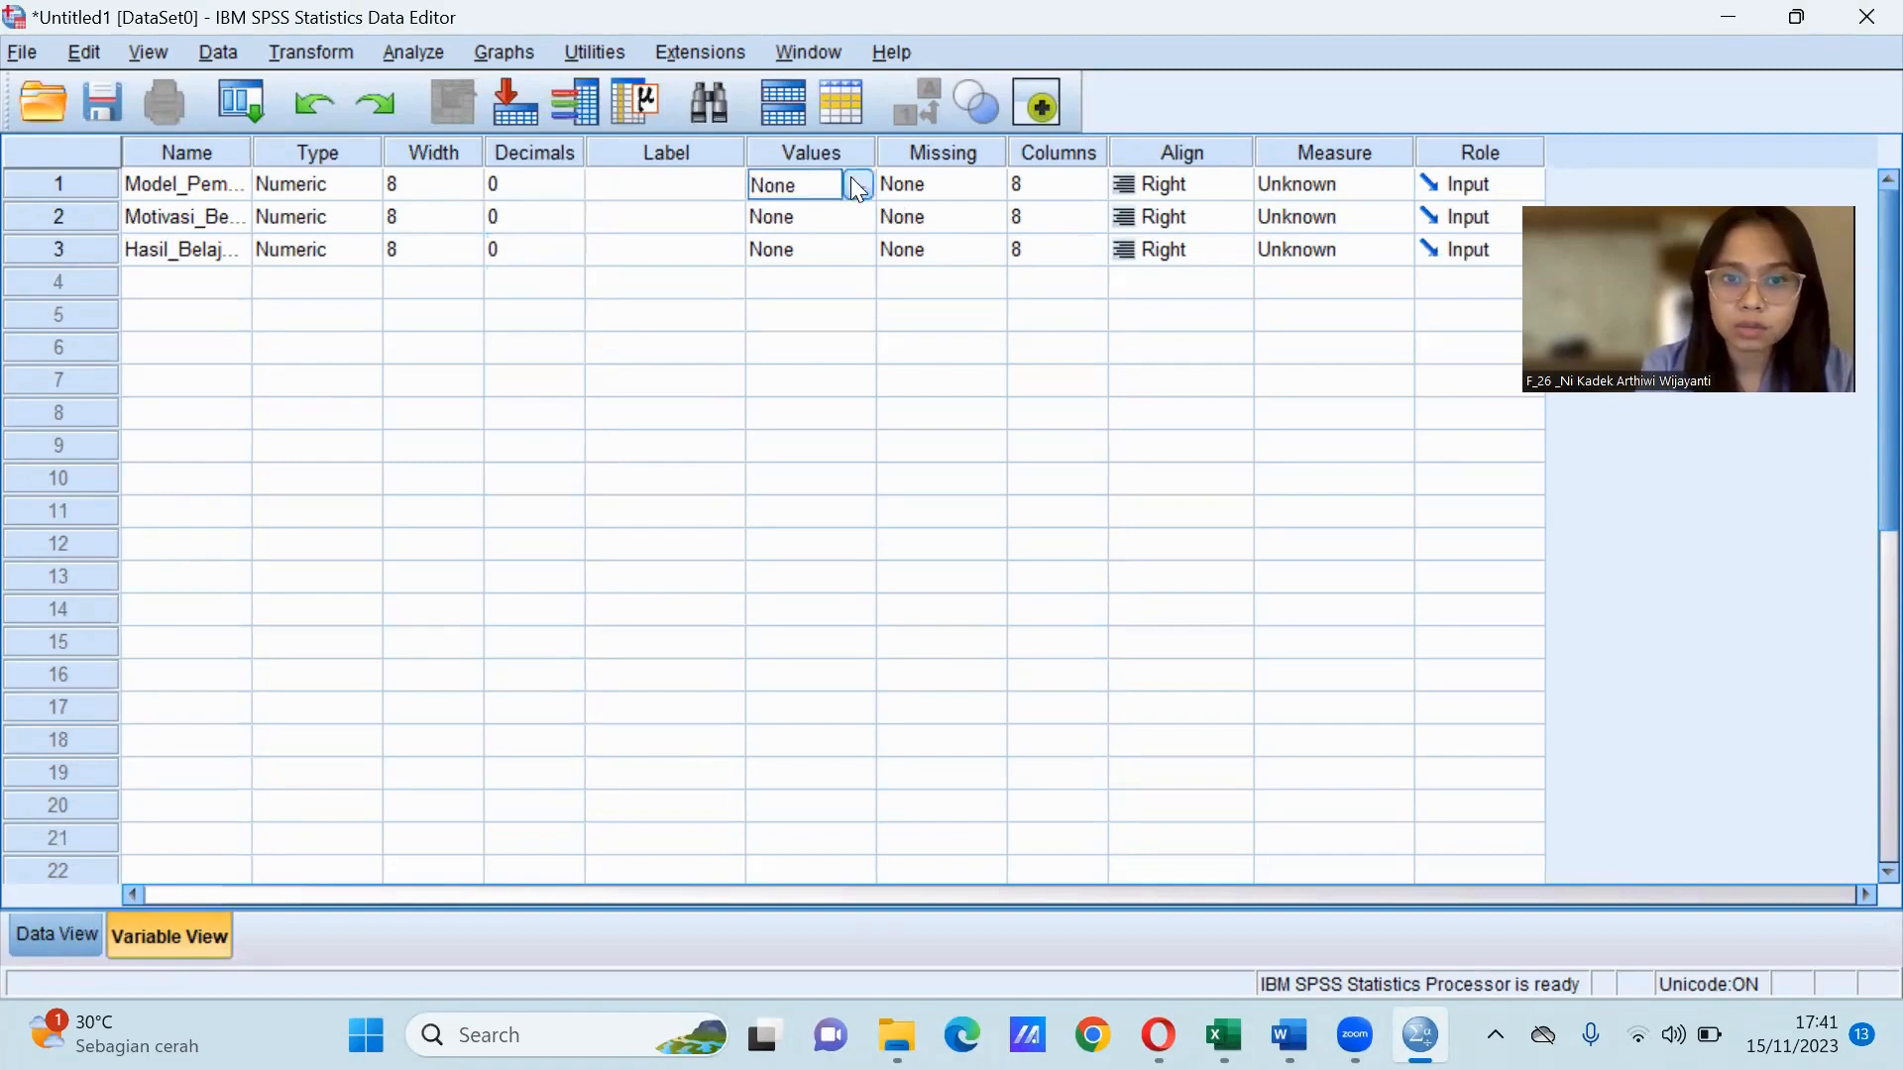
click(855, 180)
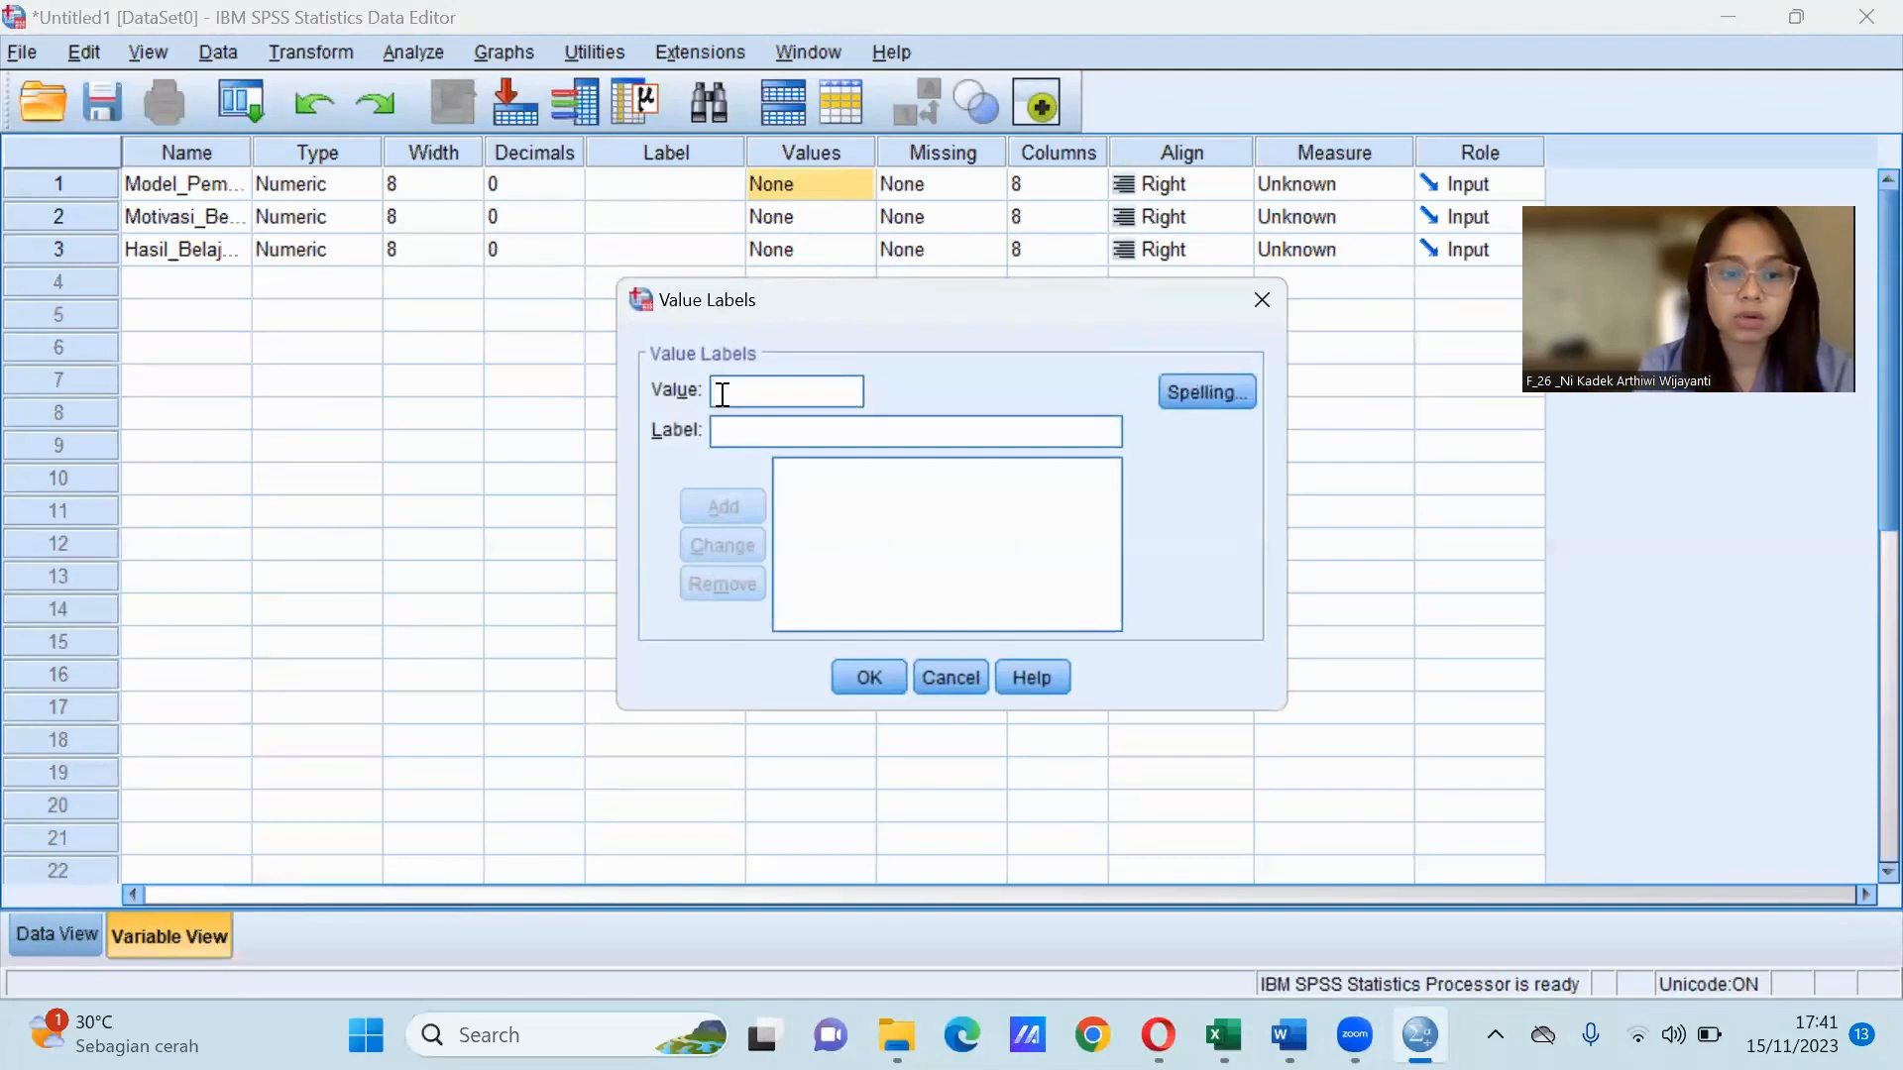
text(Mo)
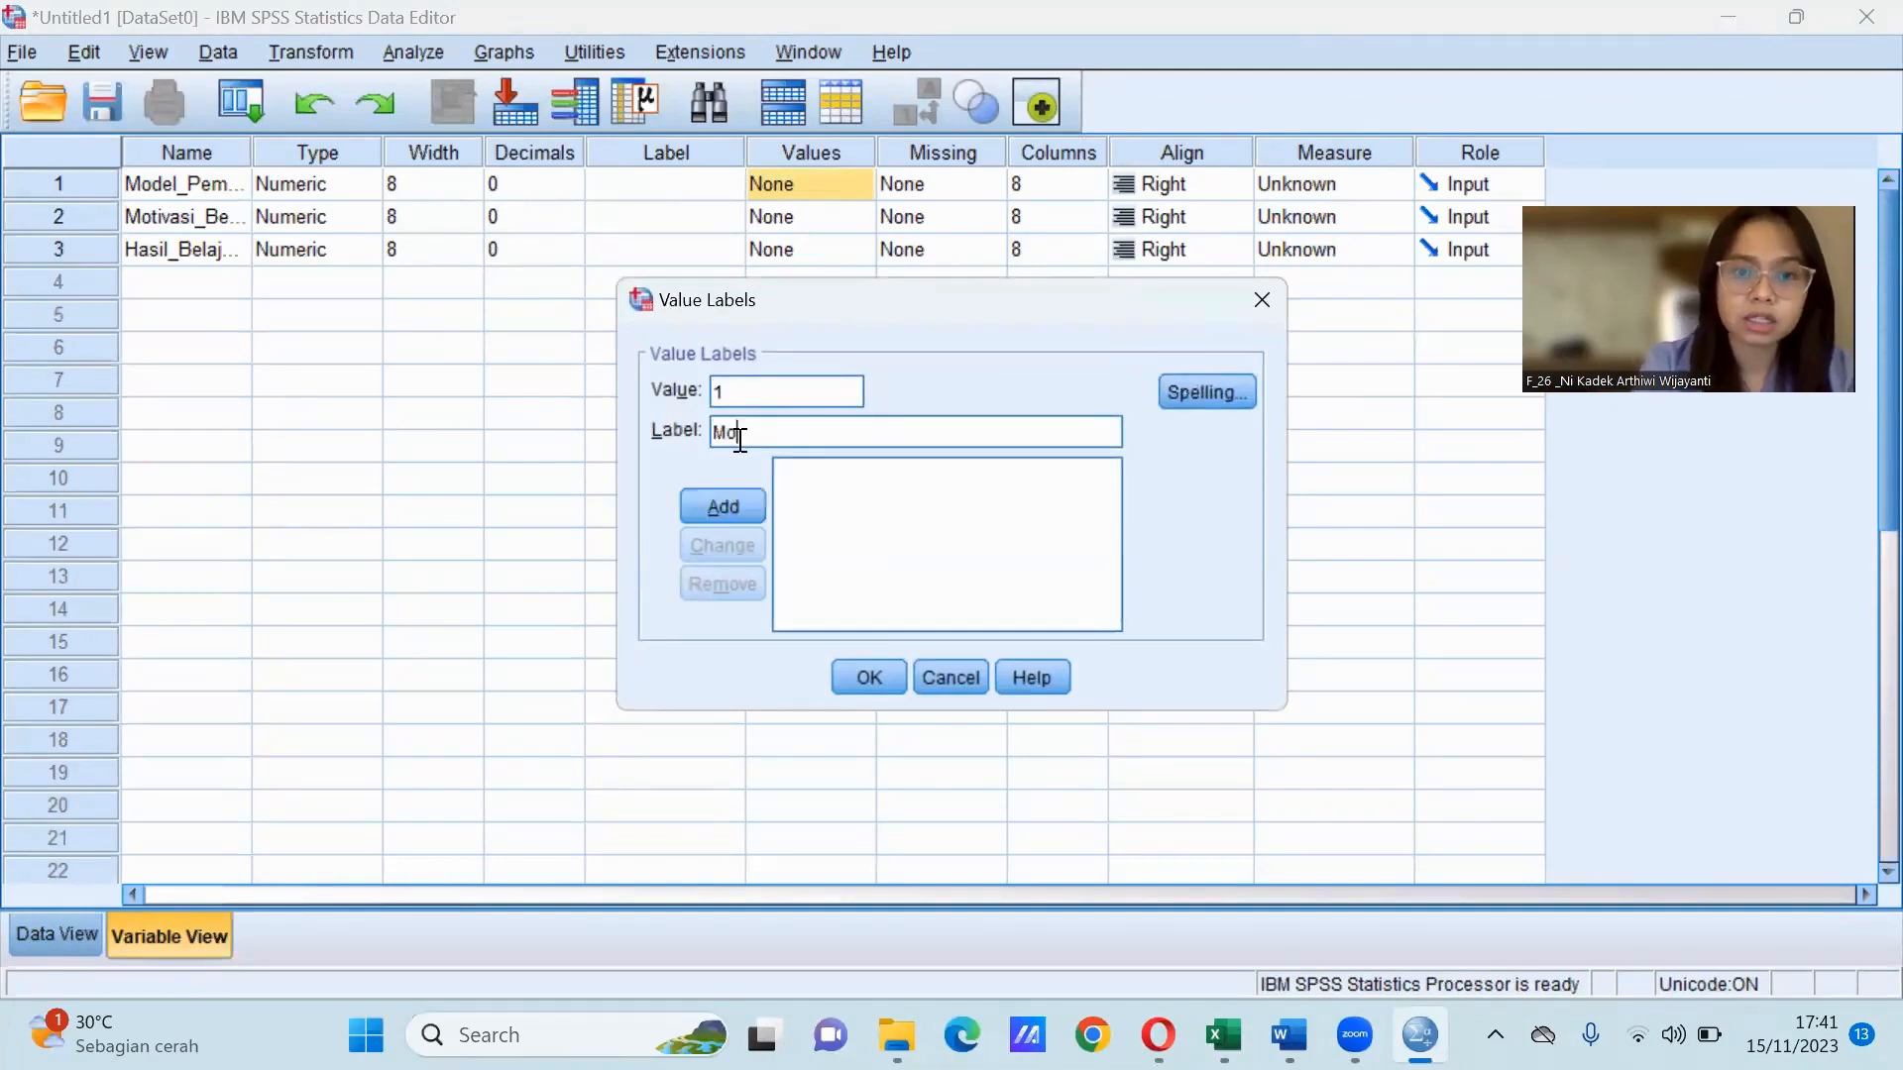
text(del Pembelajaran In)
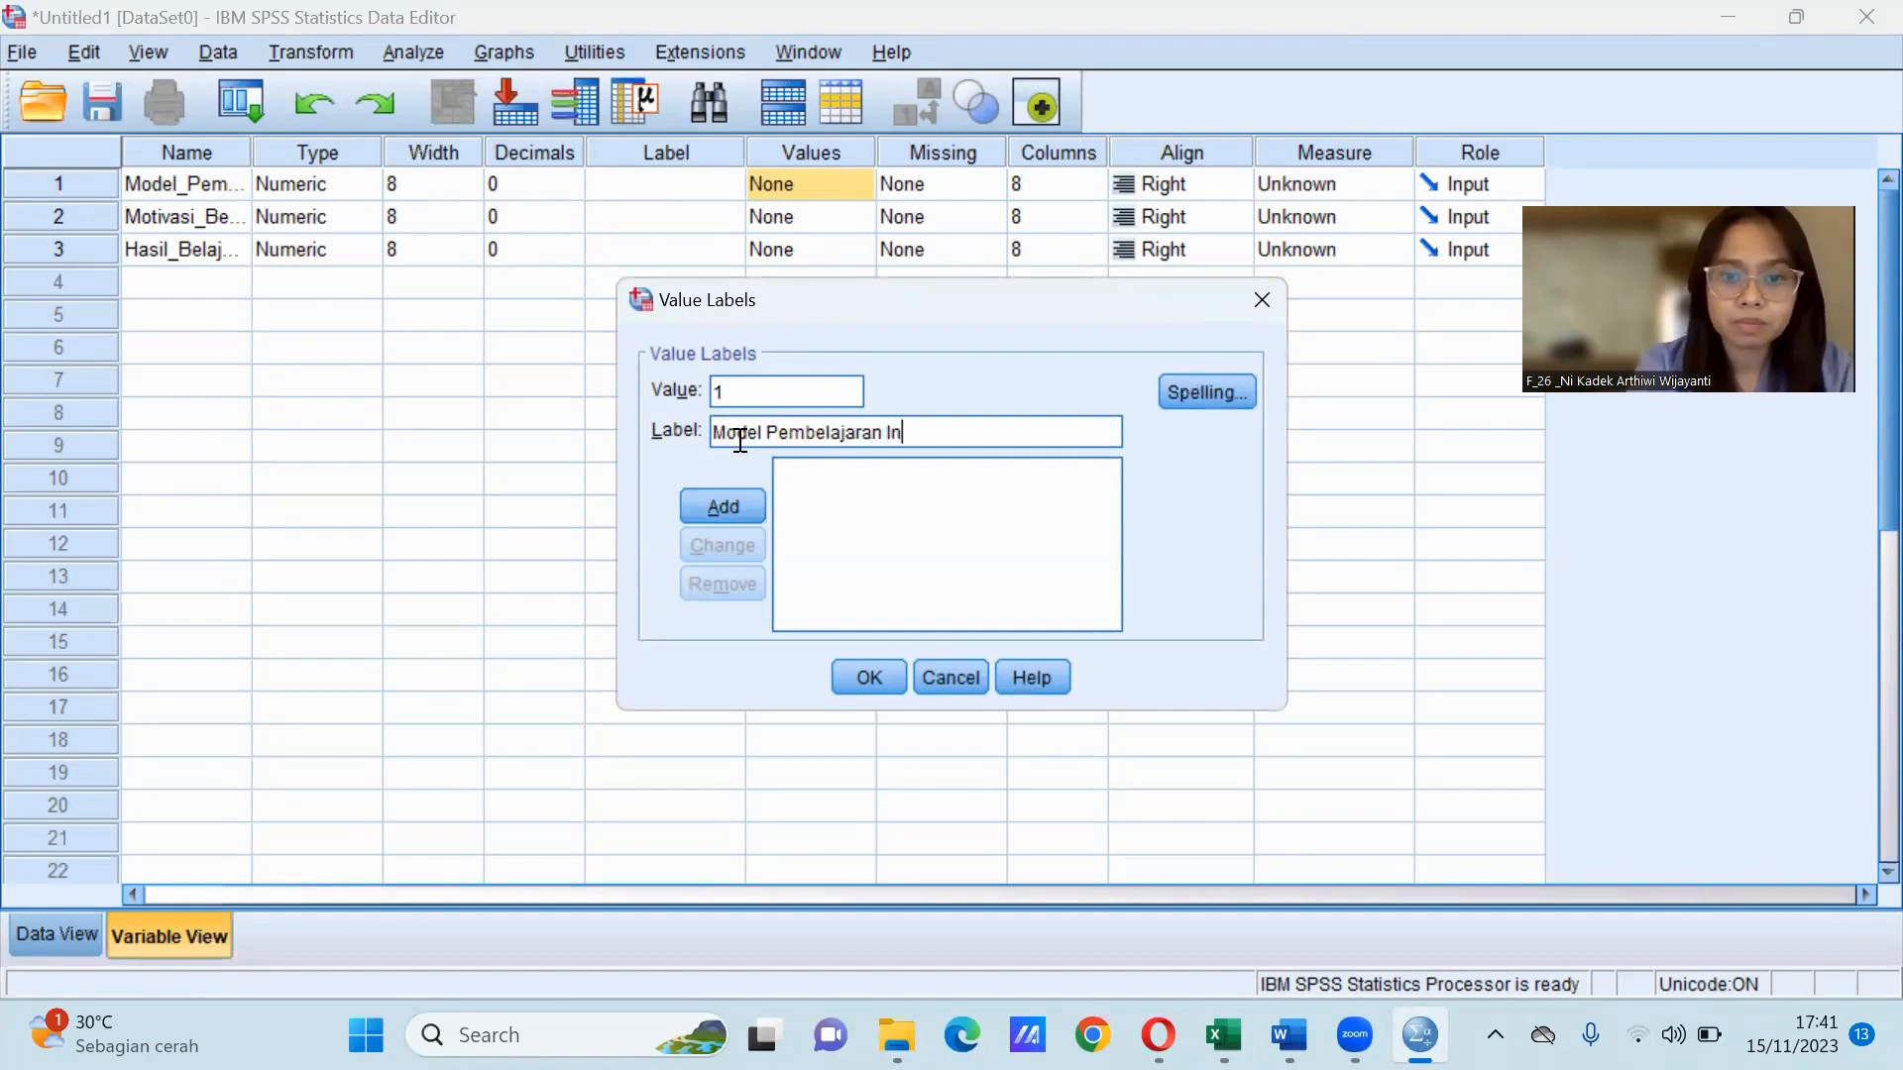
text(ku)
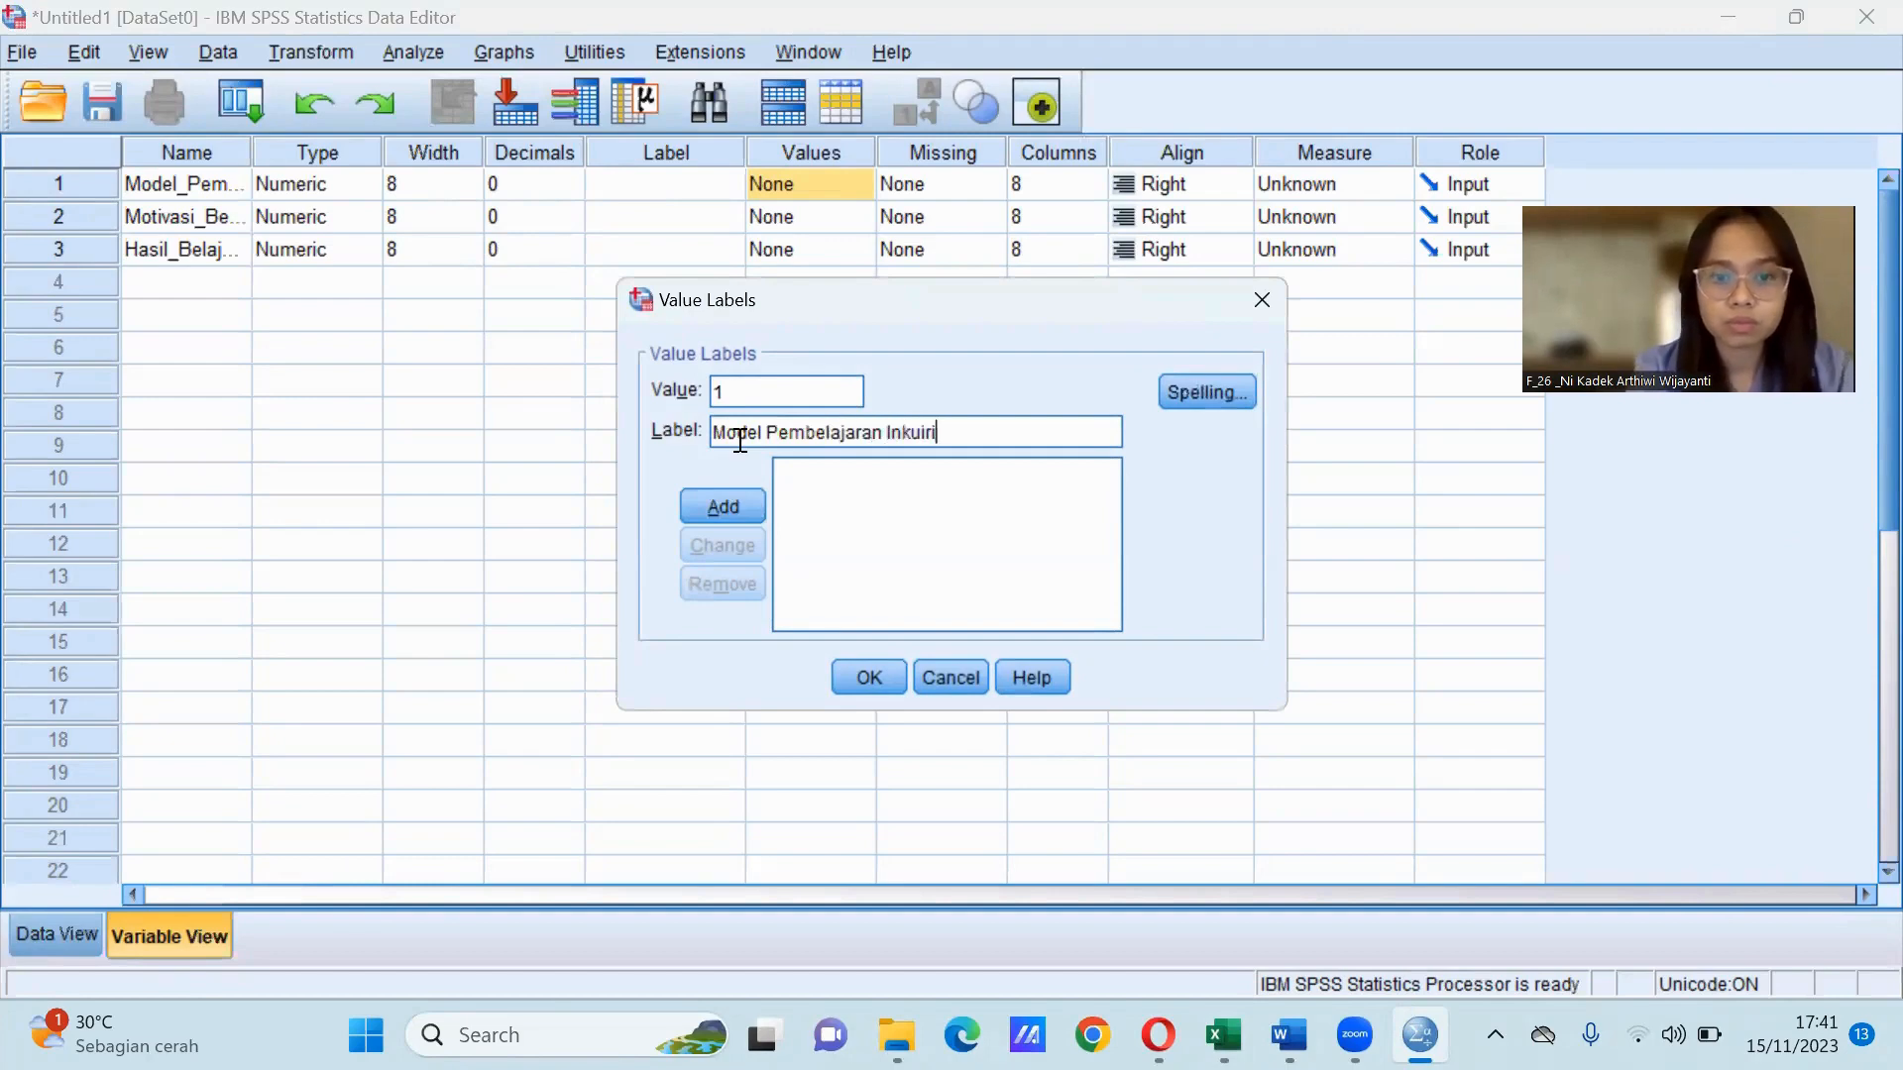
text(iri)
click(725, 503)
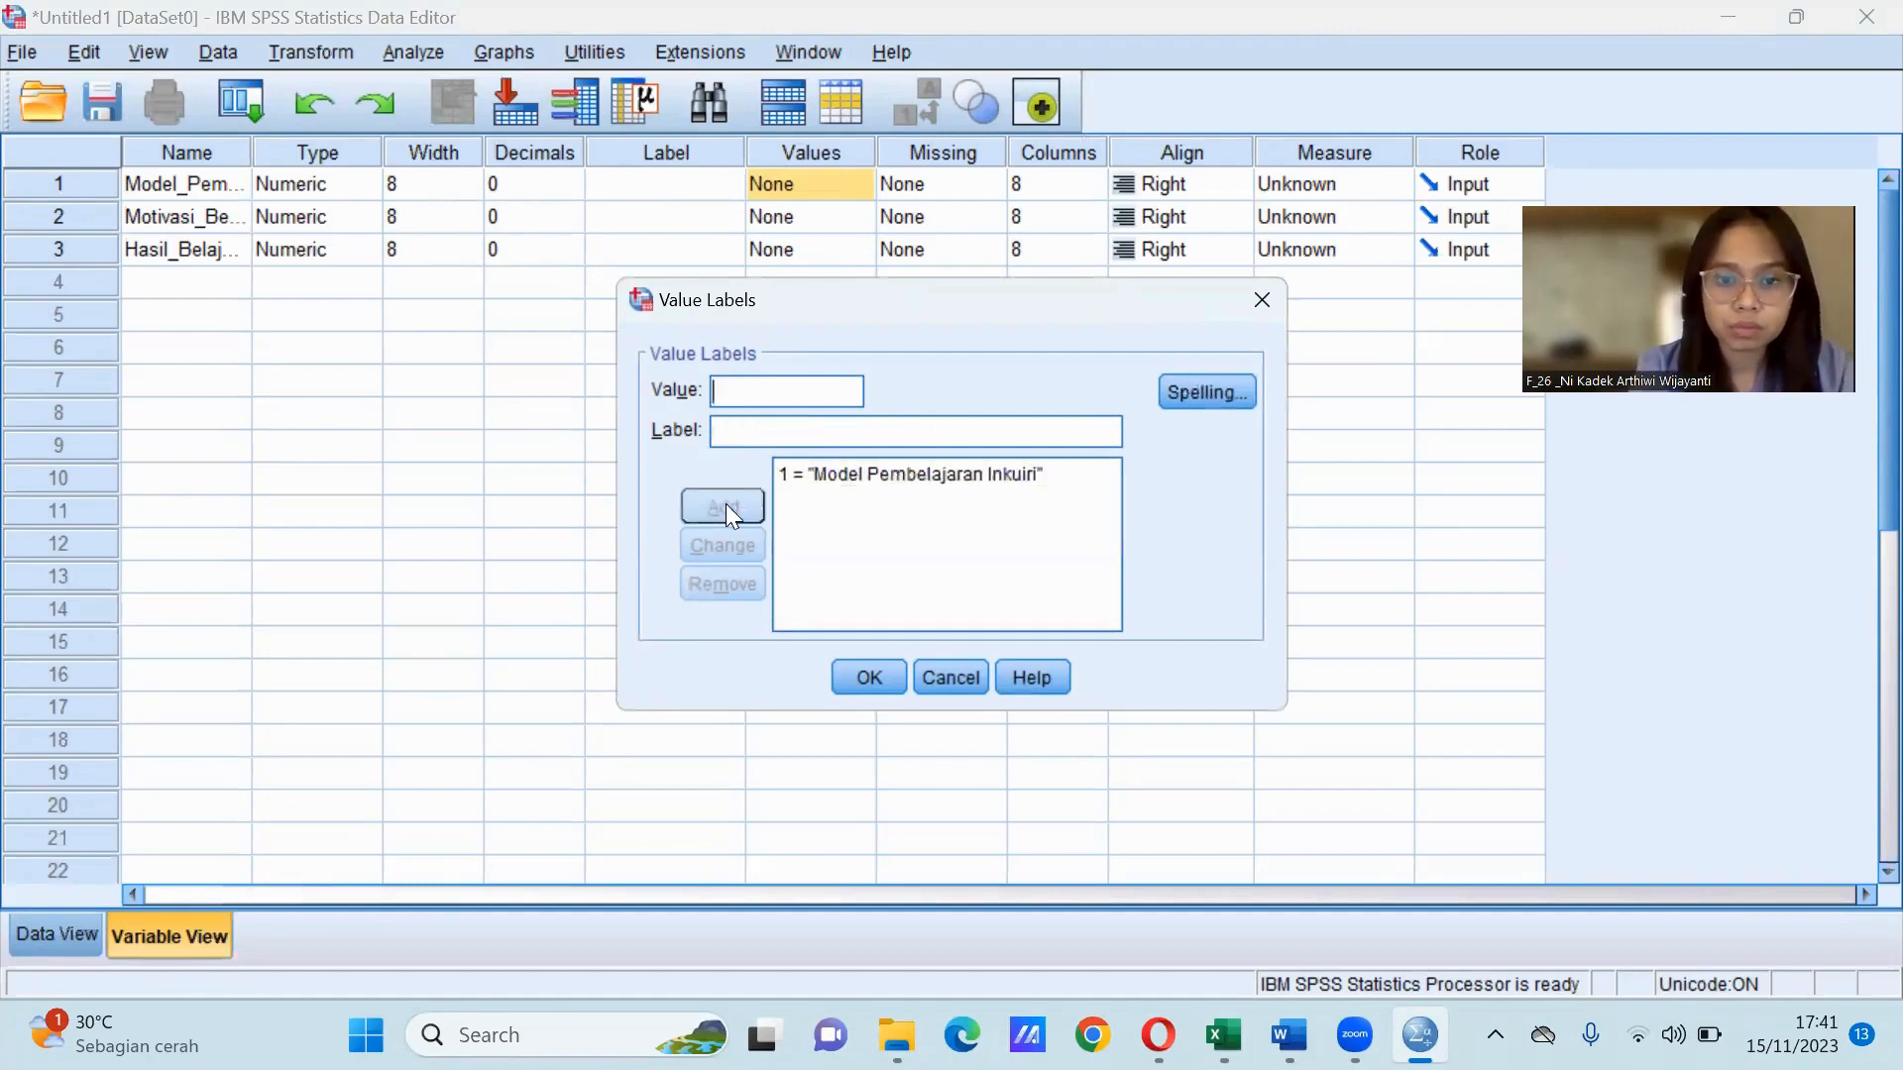
Add the value label 2 = "Model Pembelajaran Konvensional" to the Model_Pembelajaran variable and accept its value labels.
text(2)
click(748, 432)
text(Mod)
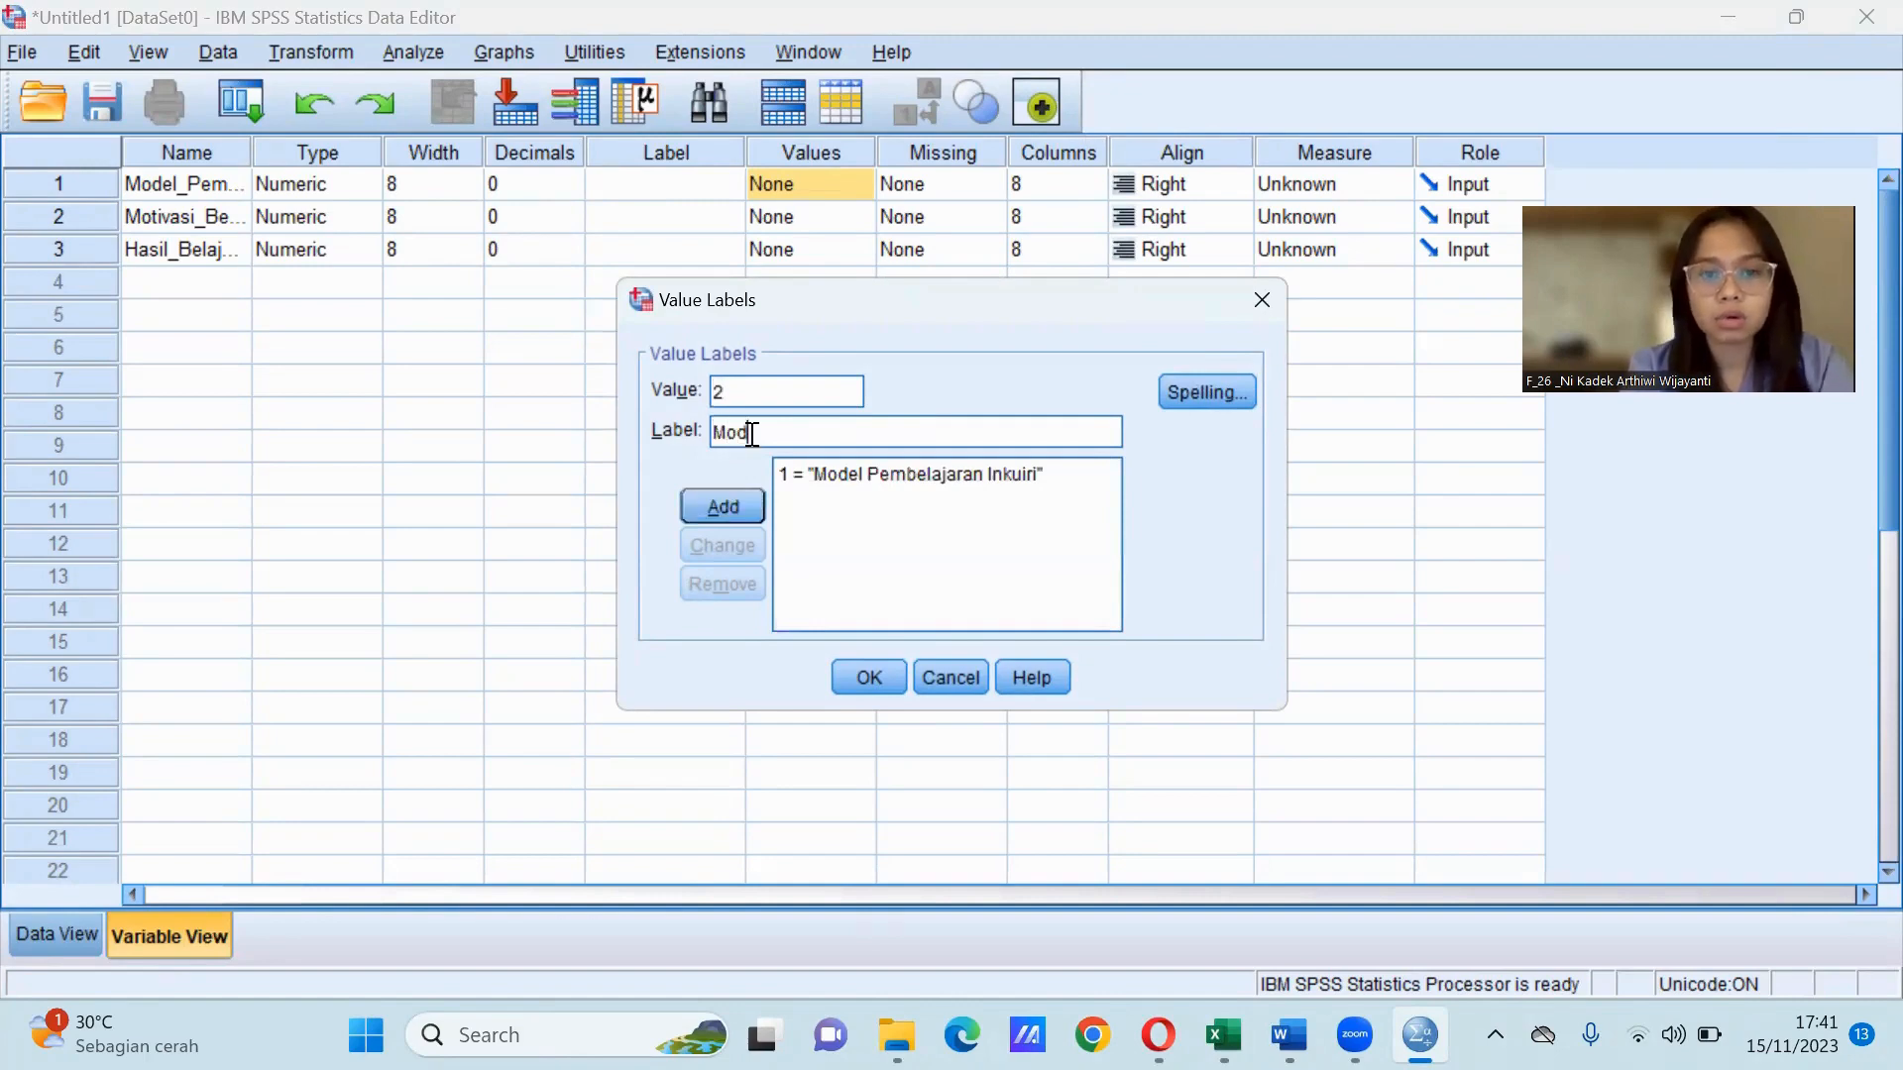
text(el Pembe;ak)
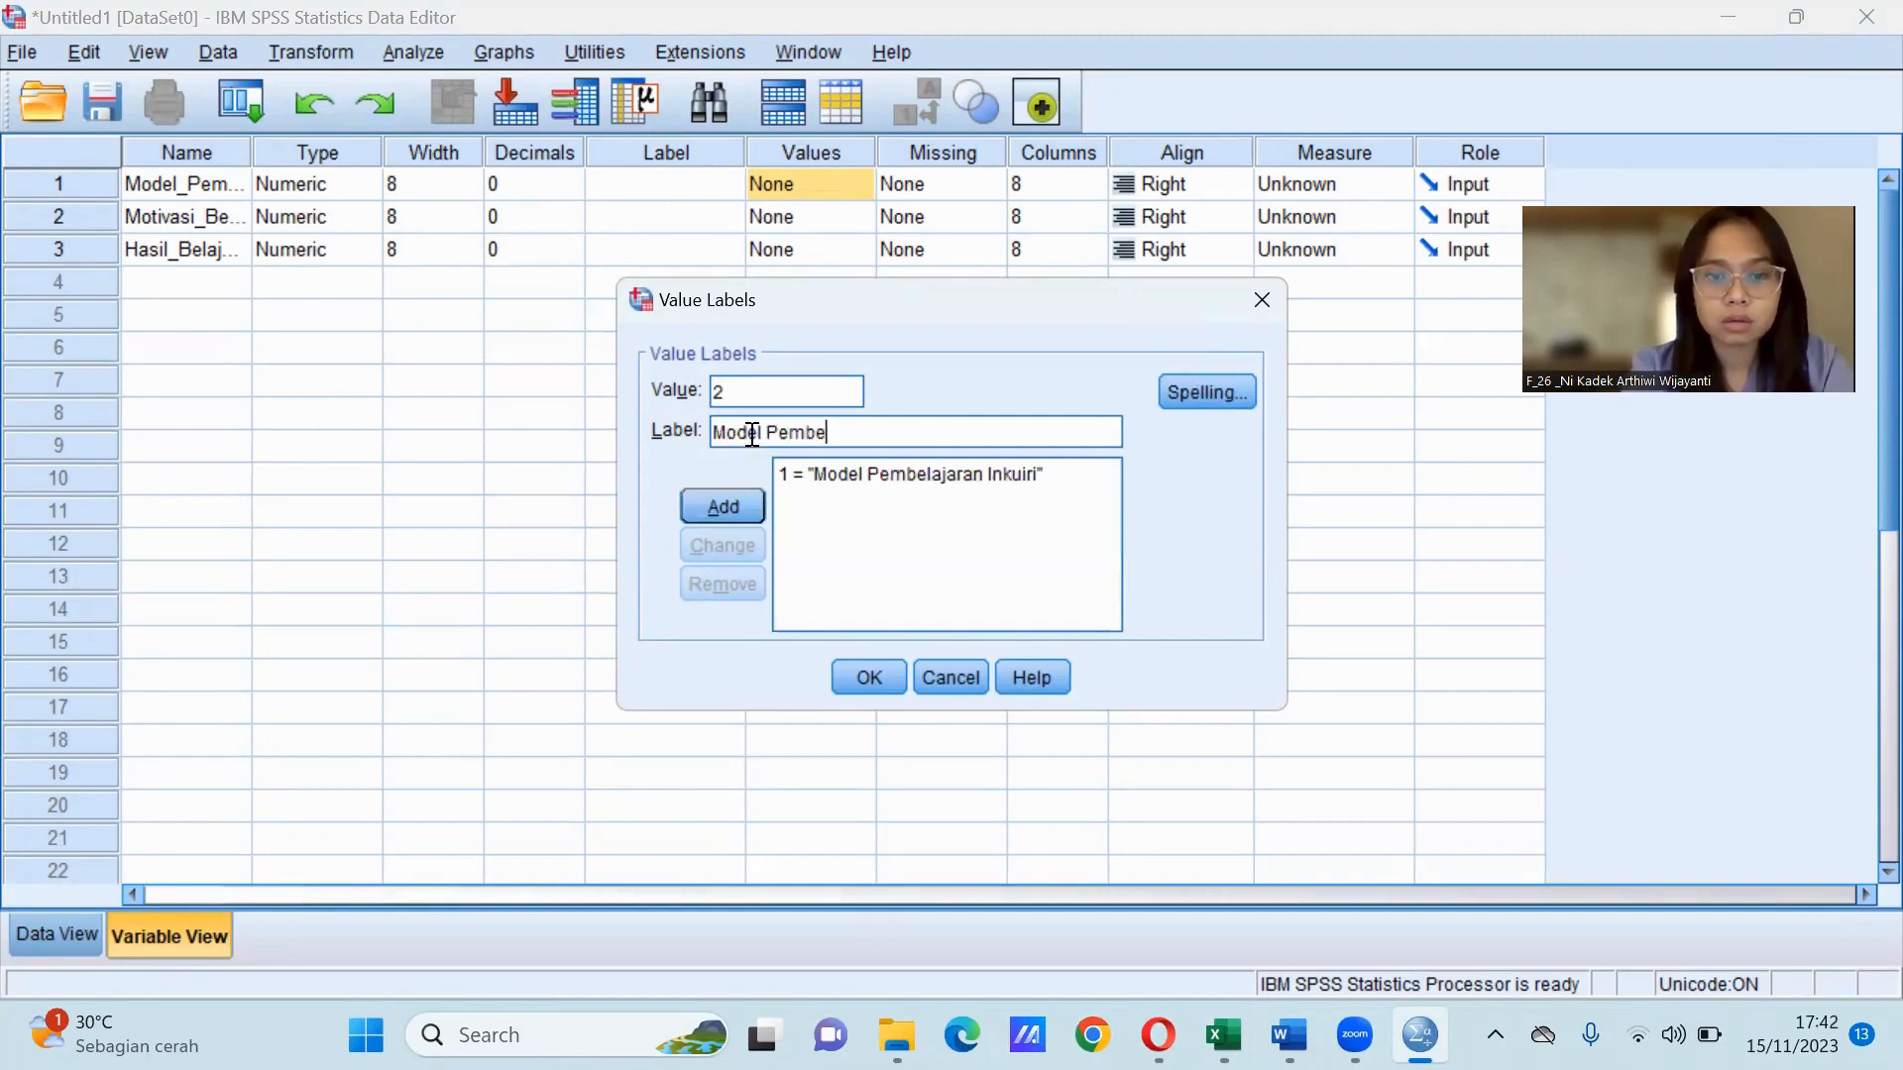
key(BackSpace)
key(BackSpace)
text(laja)
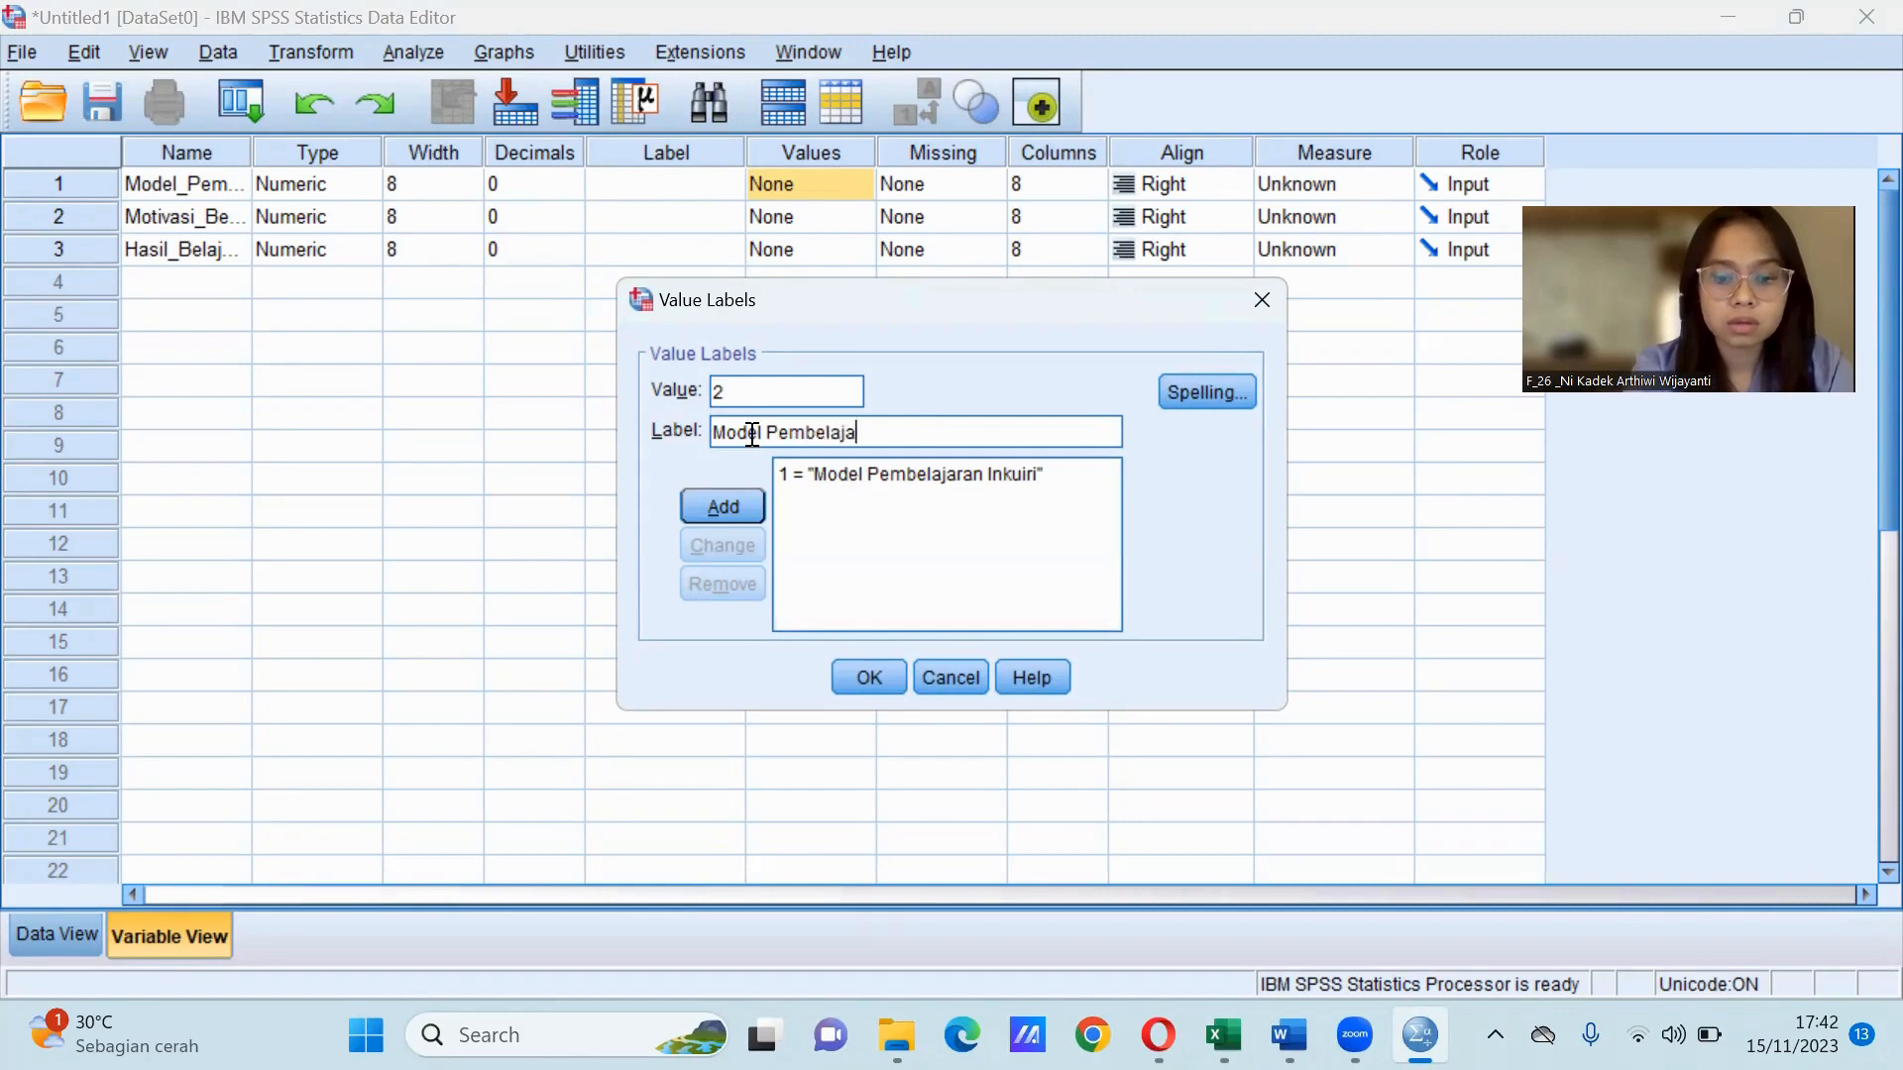
text(ran Kon)
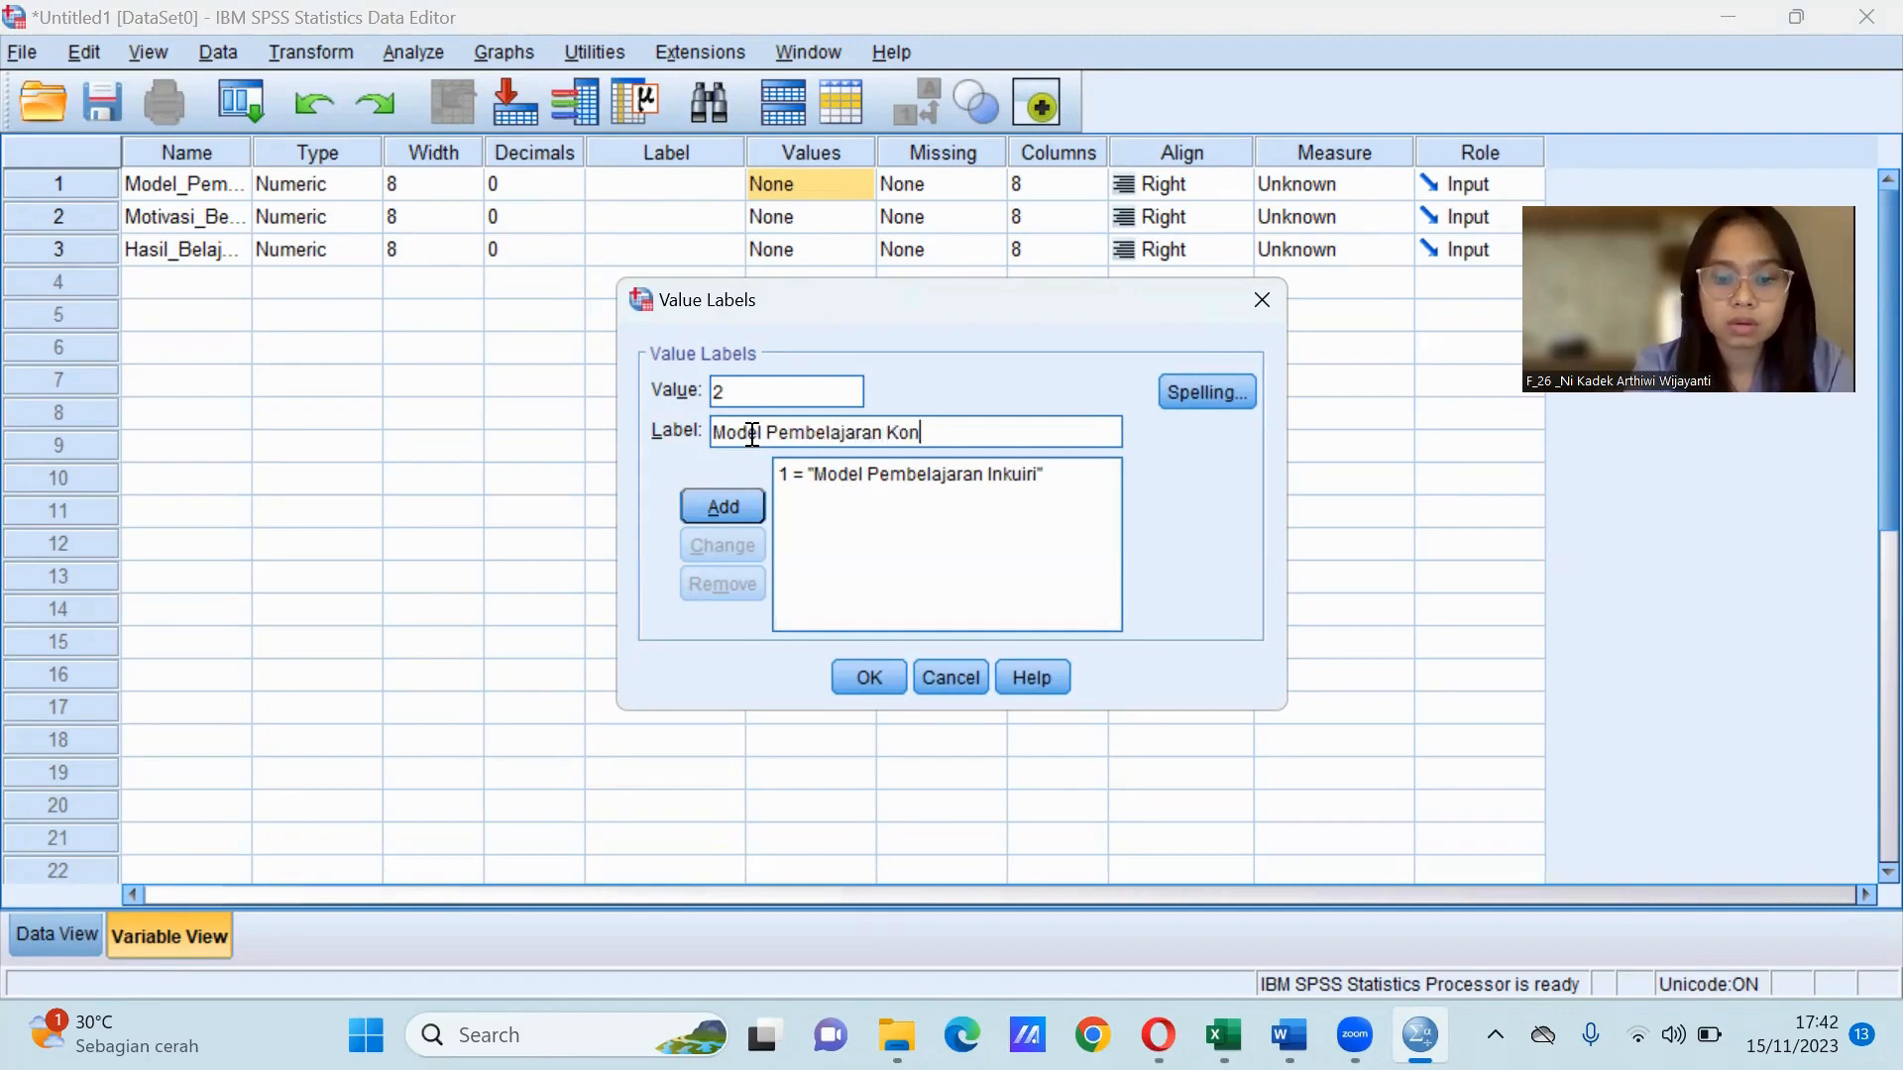
text(vem)
key(BackSpace)
text(n)
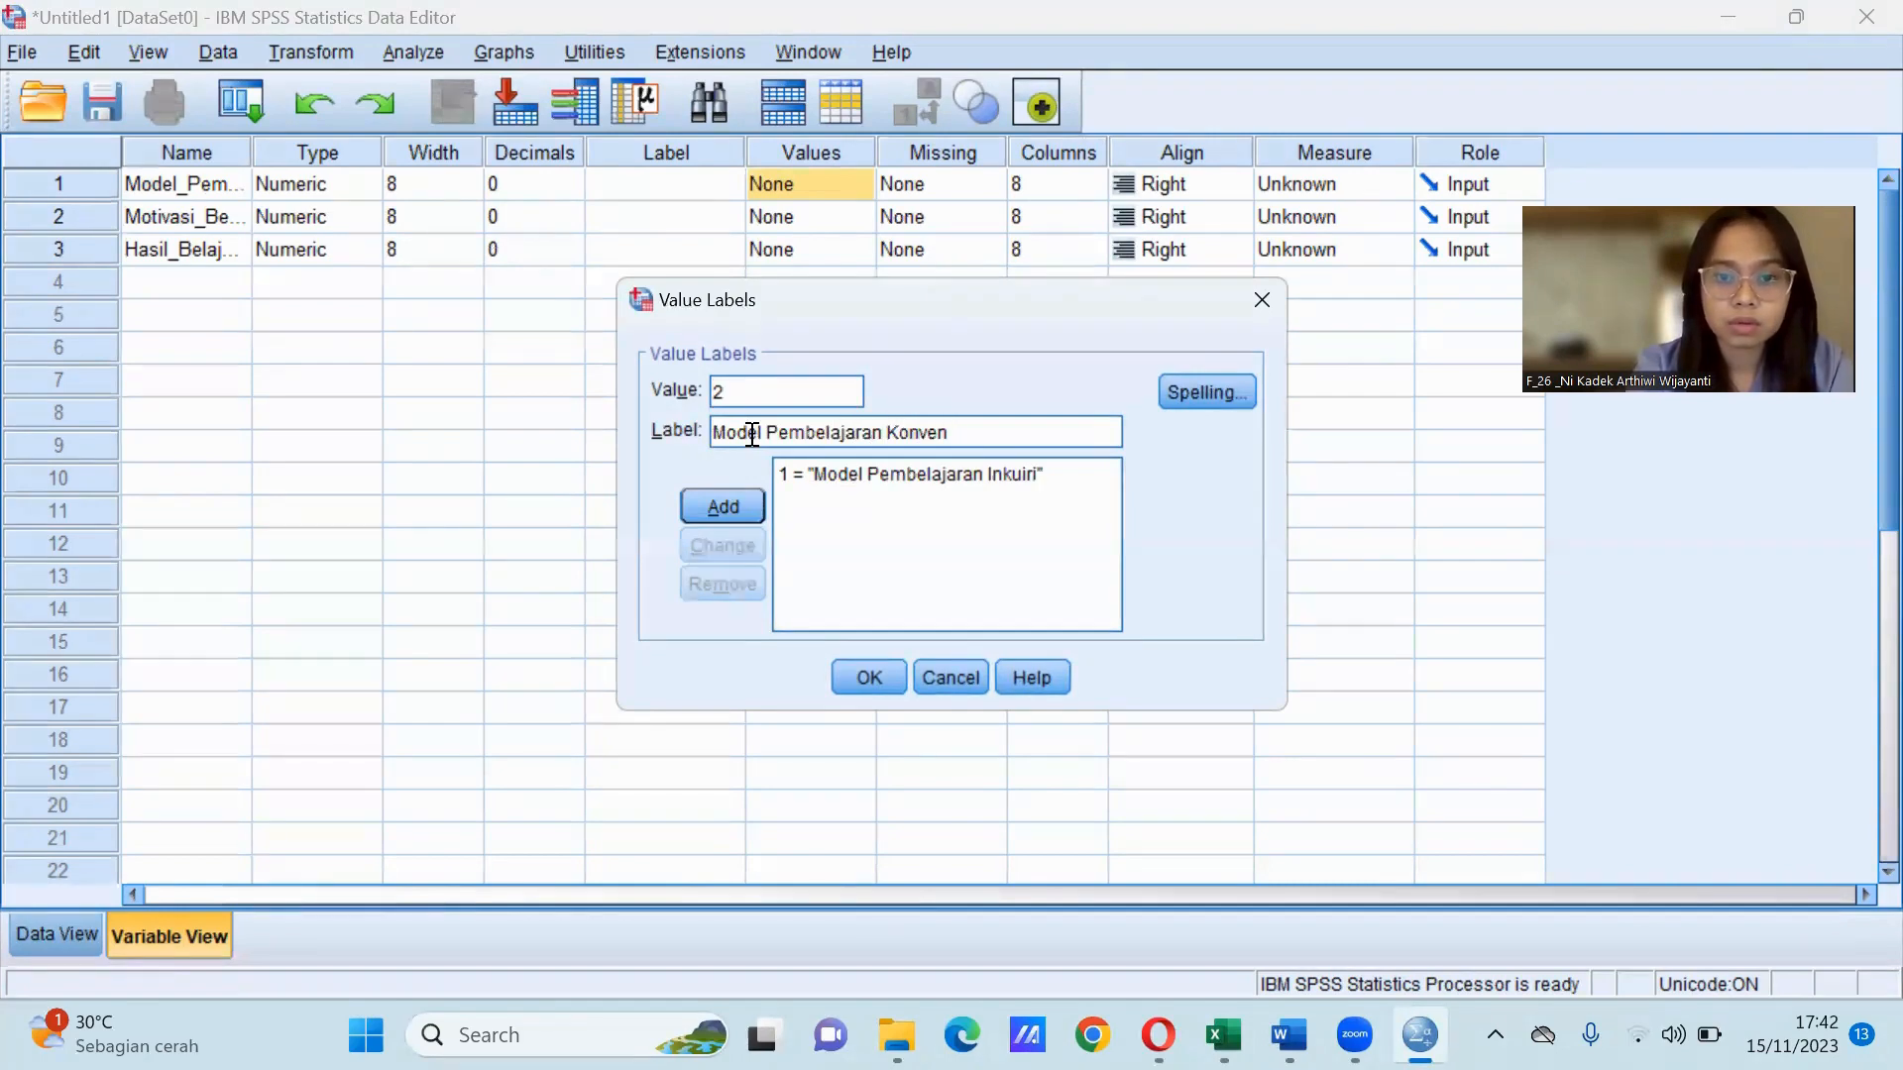
text(sional)
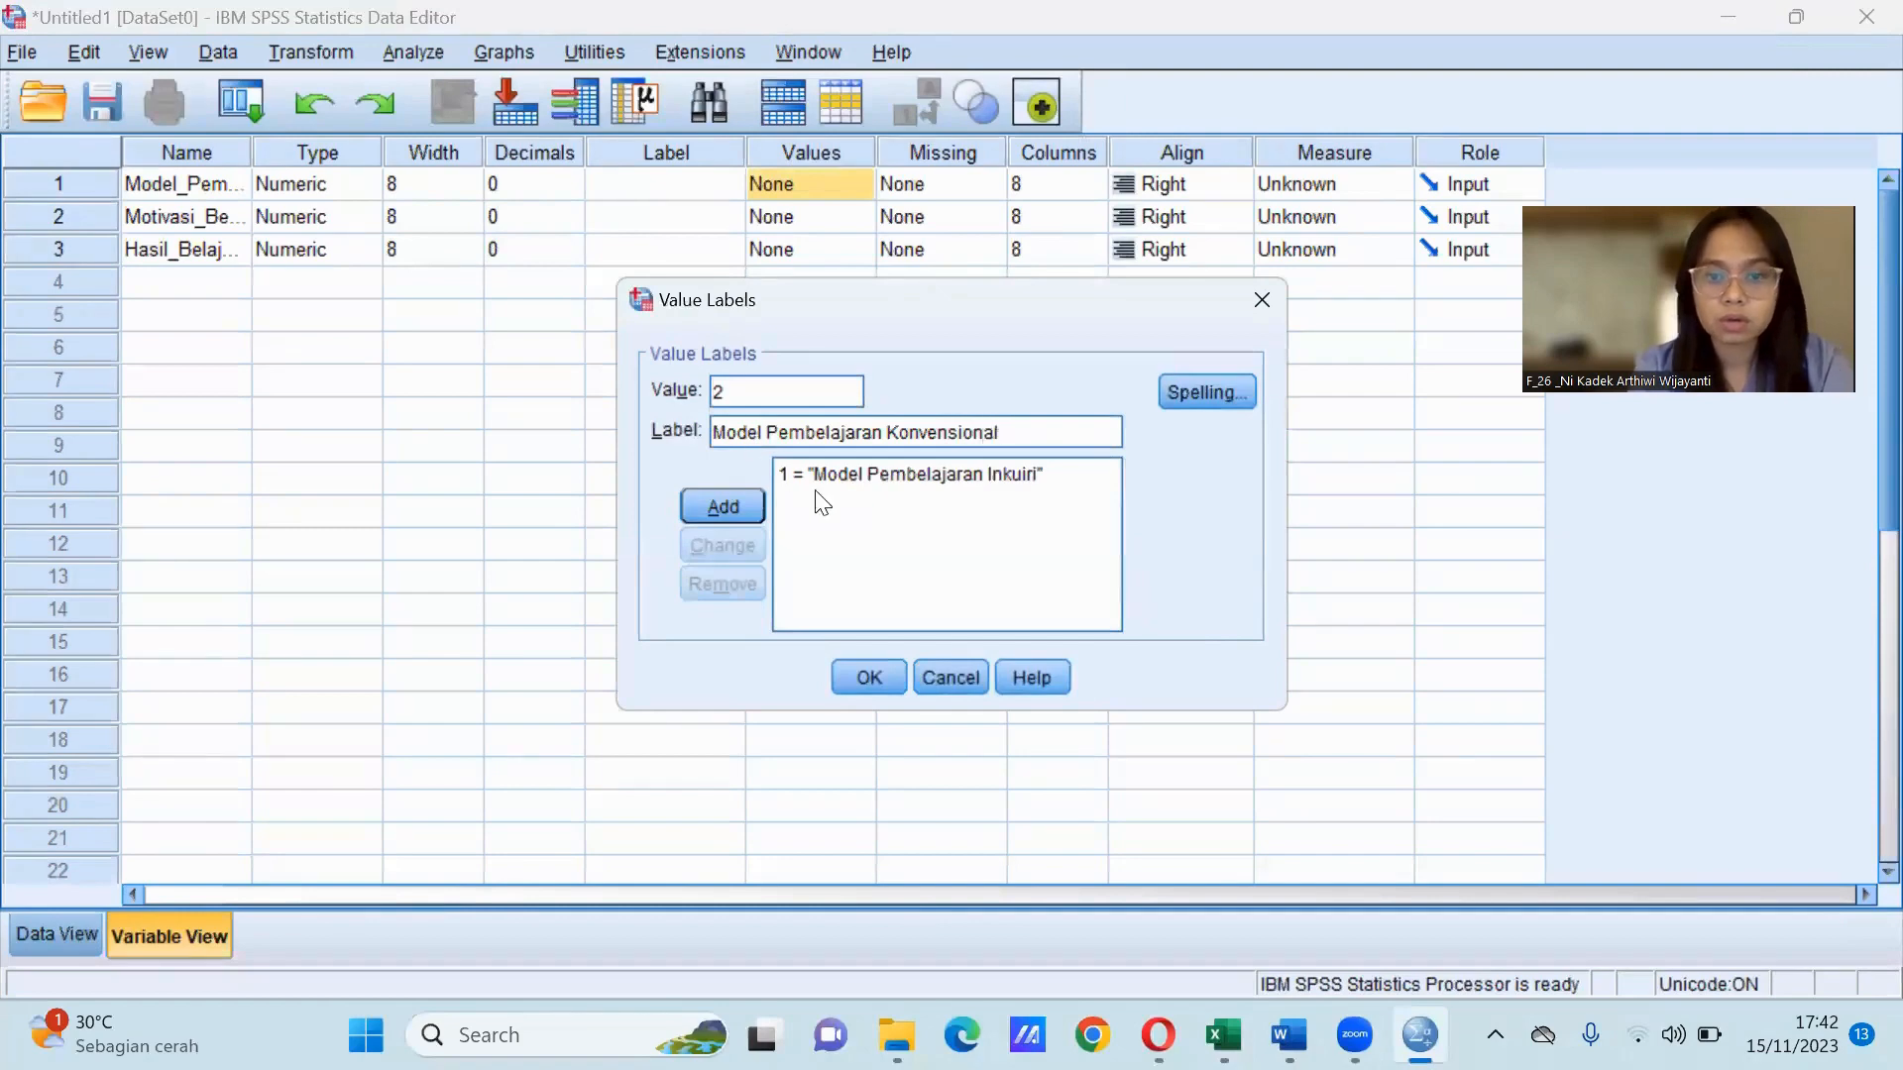
click(704, 511)
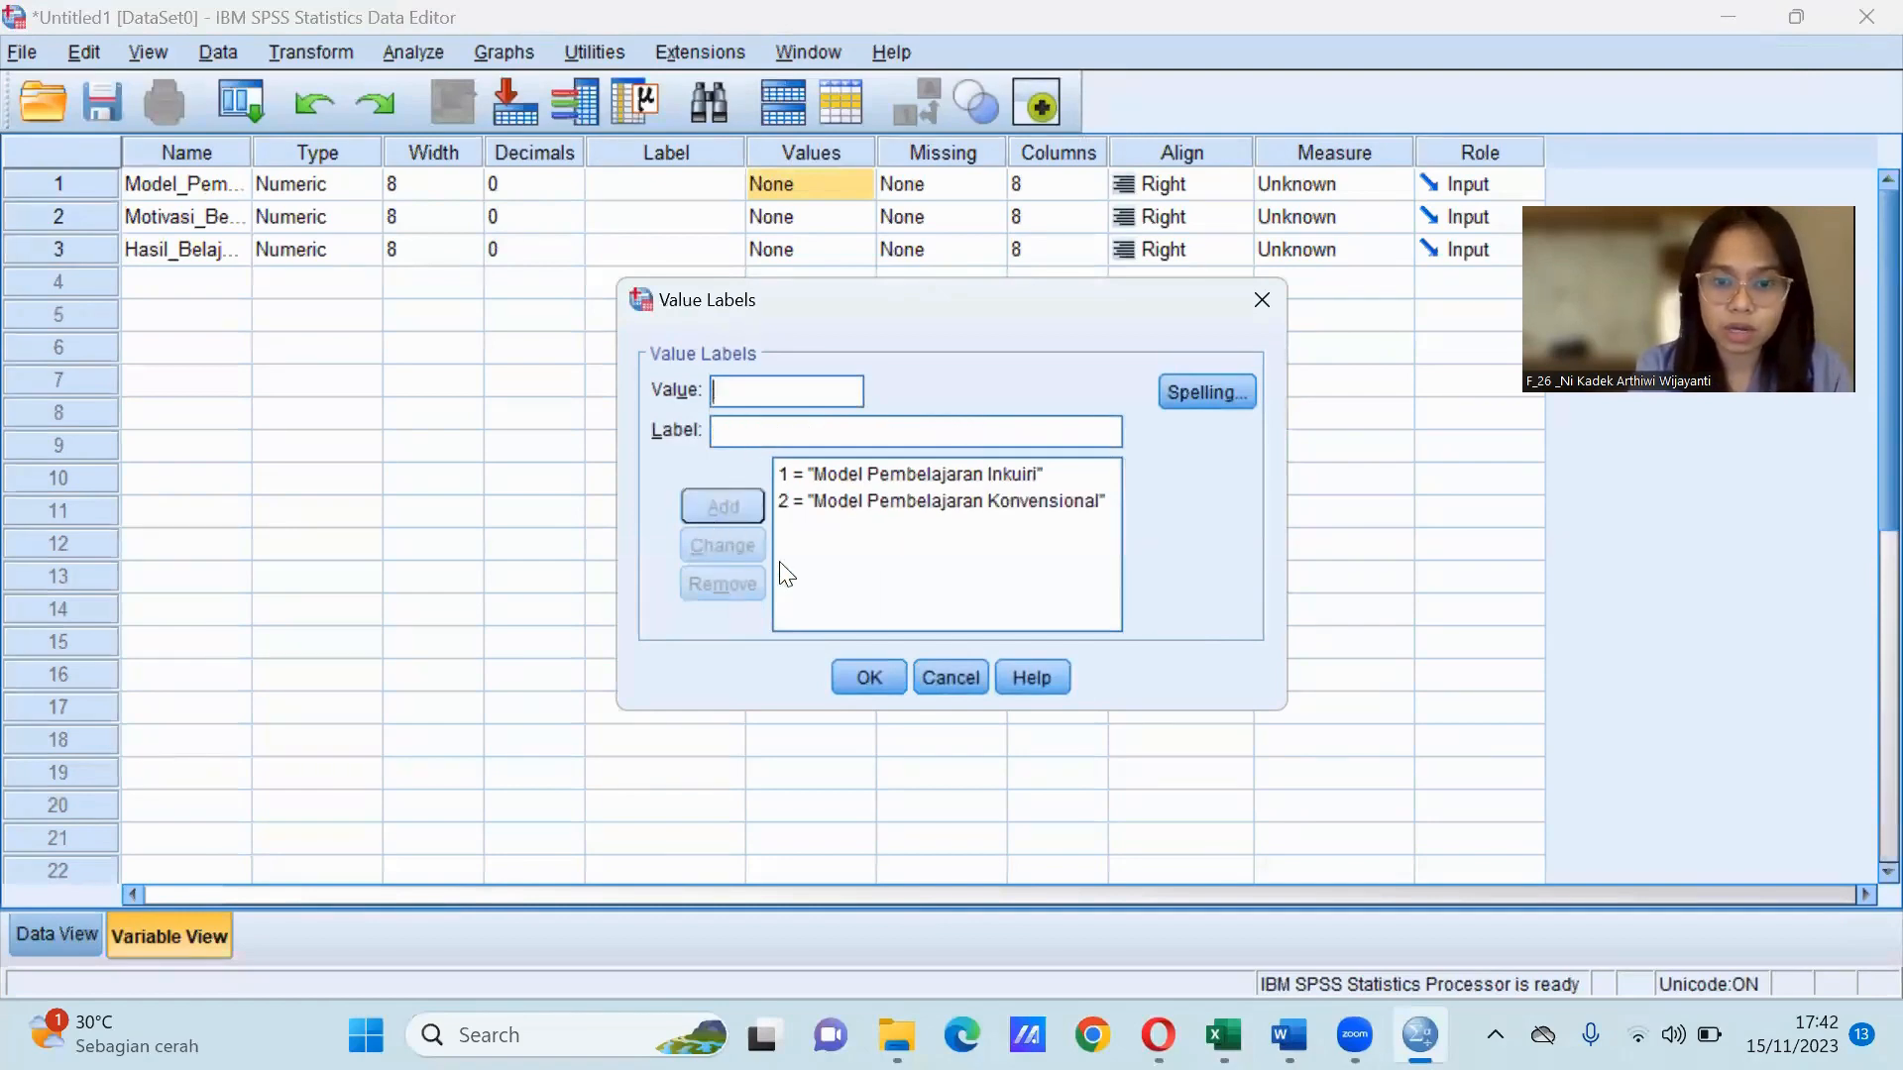
click(866, 682)
Add the value label 1 = "Motivasi Belajar Tinggi" to the Motivasi_Belajar variable.
click(845, 218)
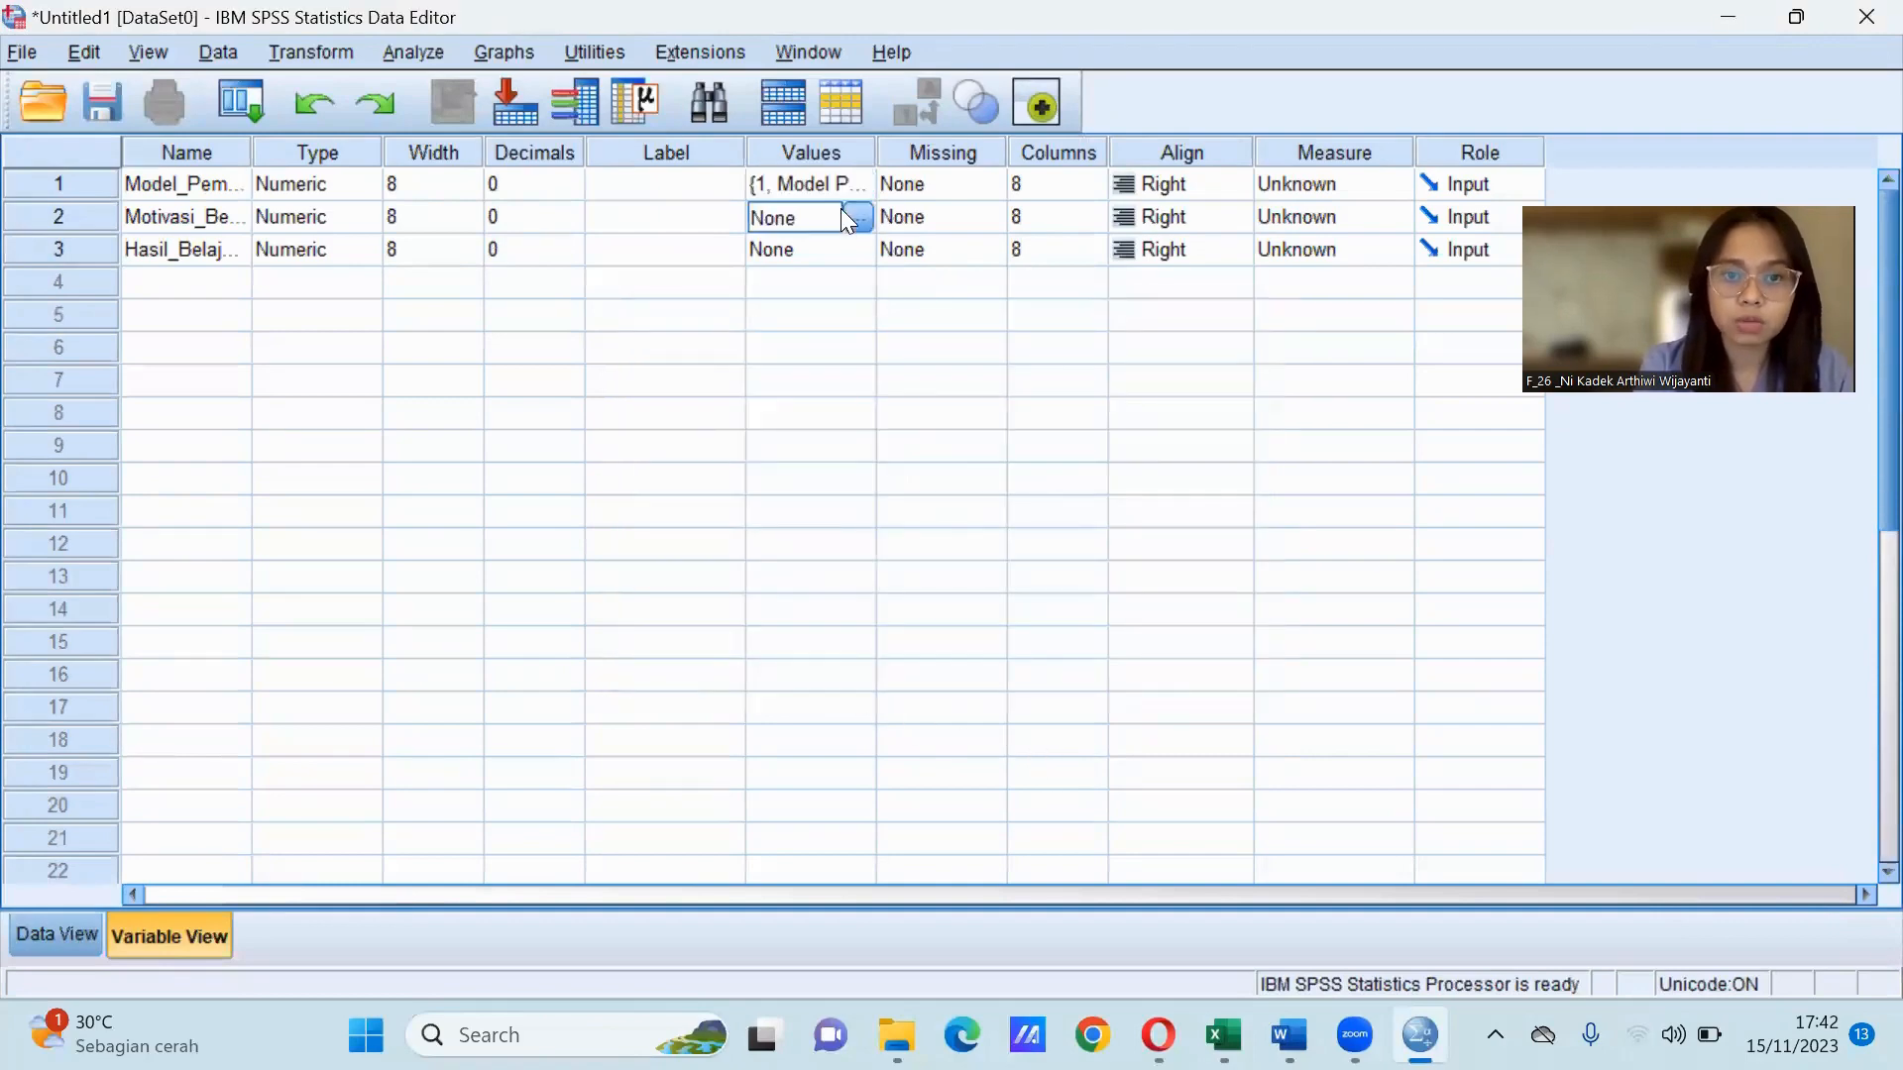
click(854, 216)
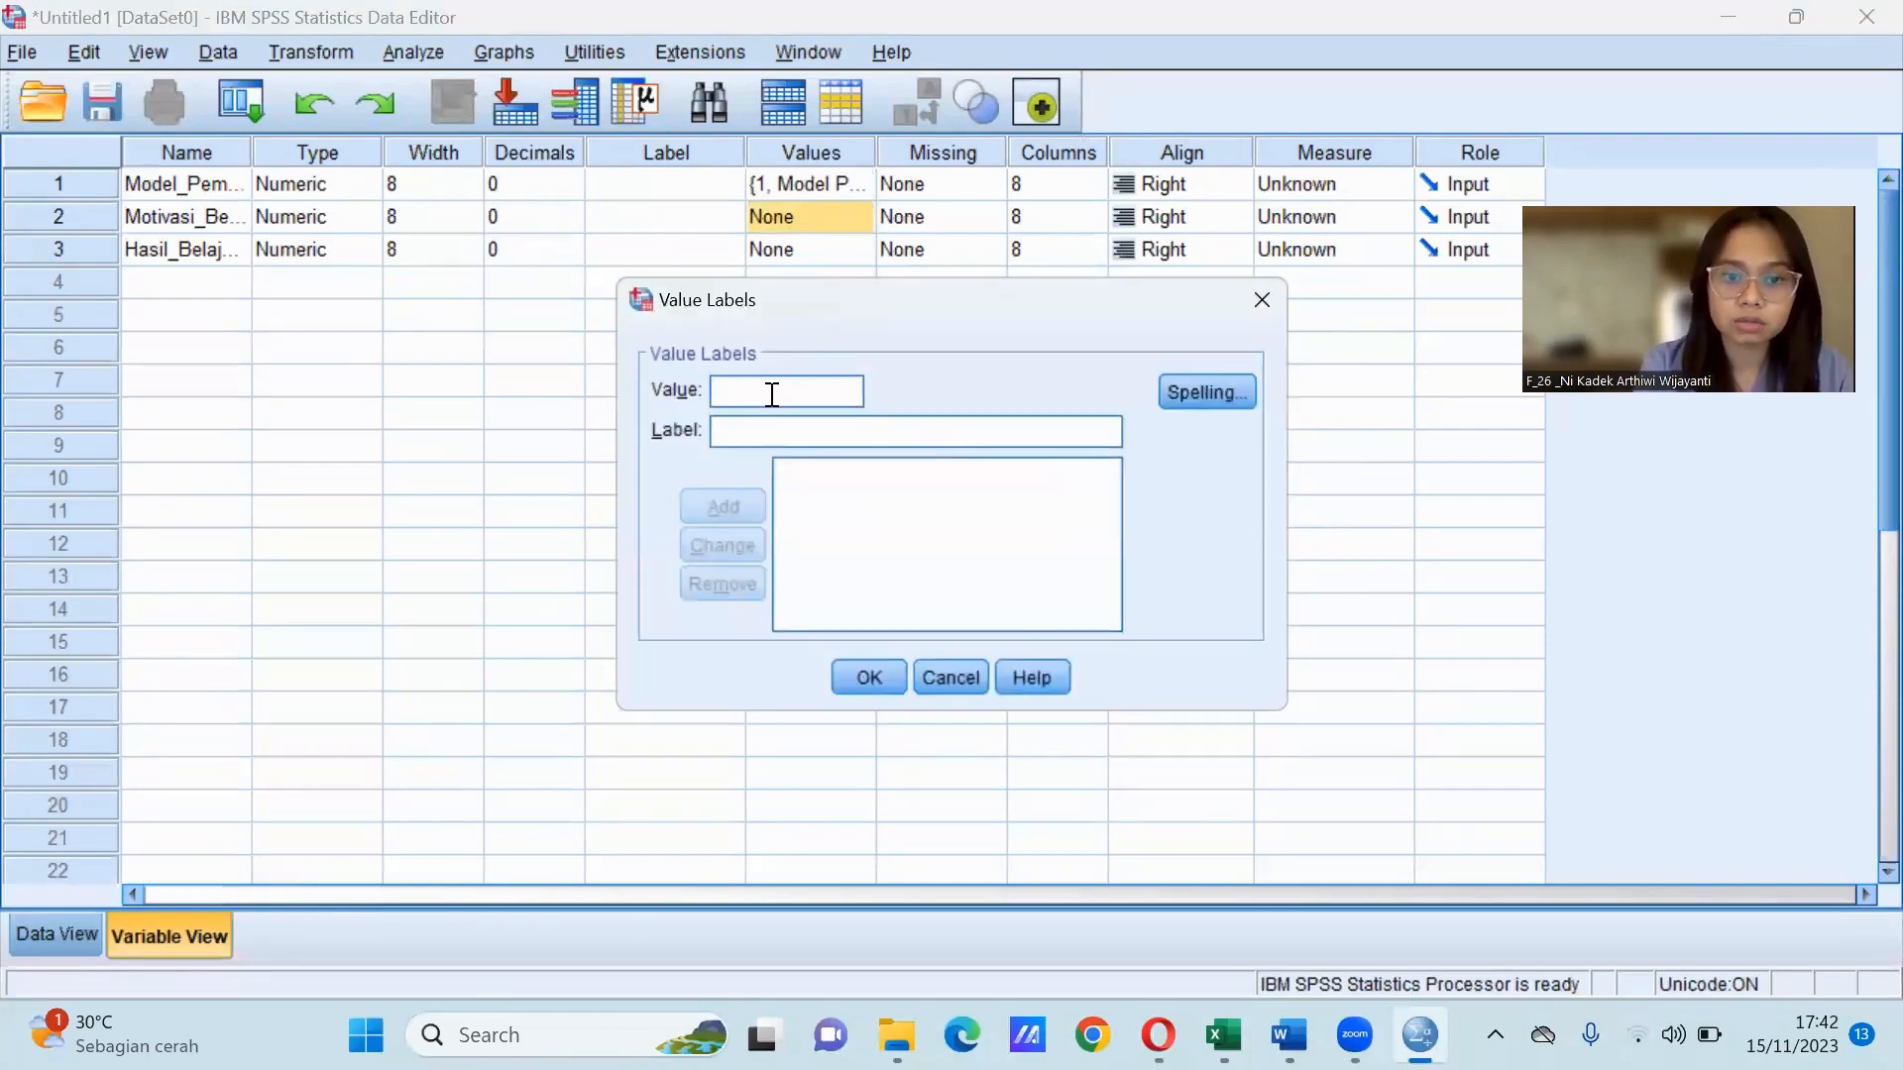
text(1)
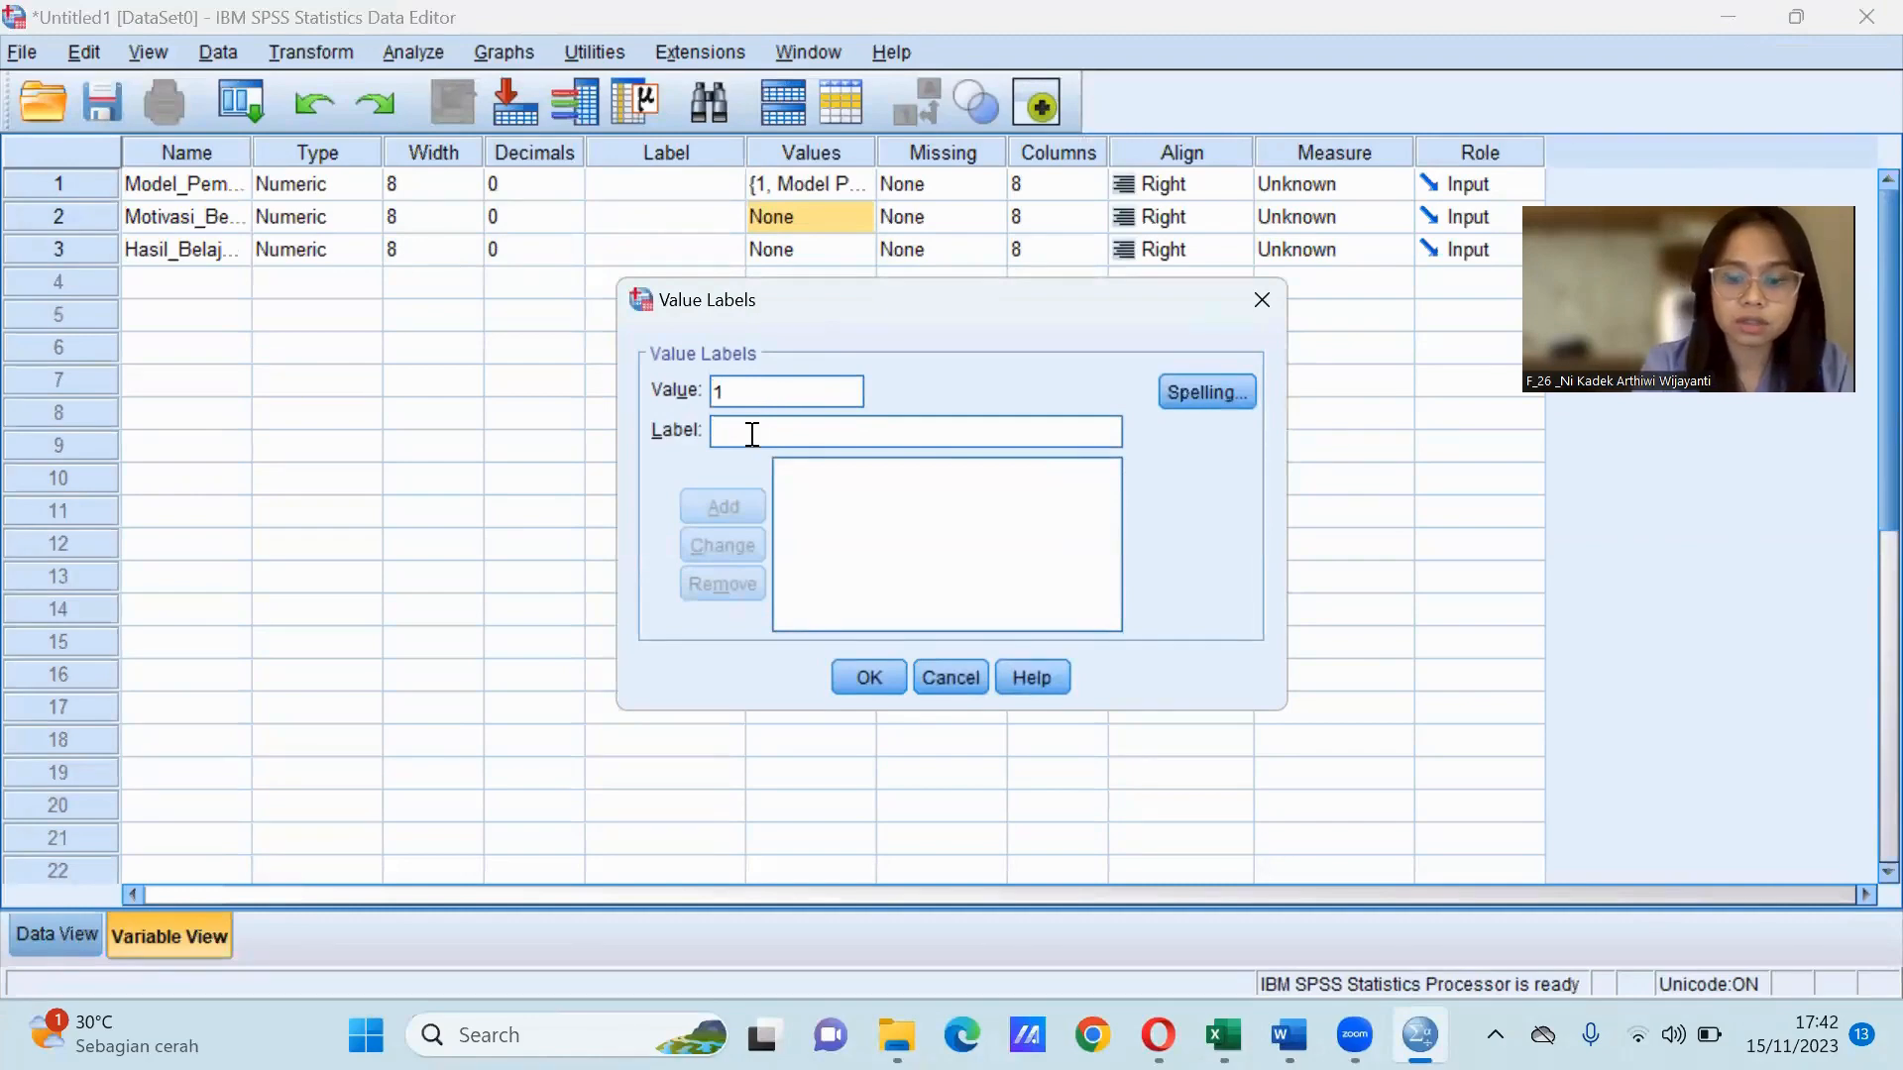
text(Motiva)
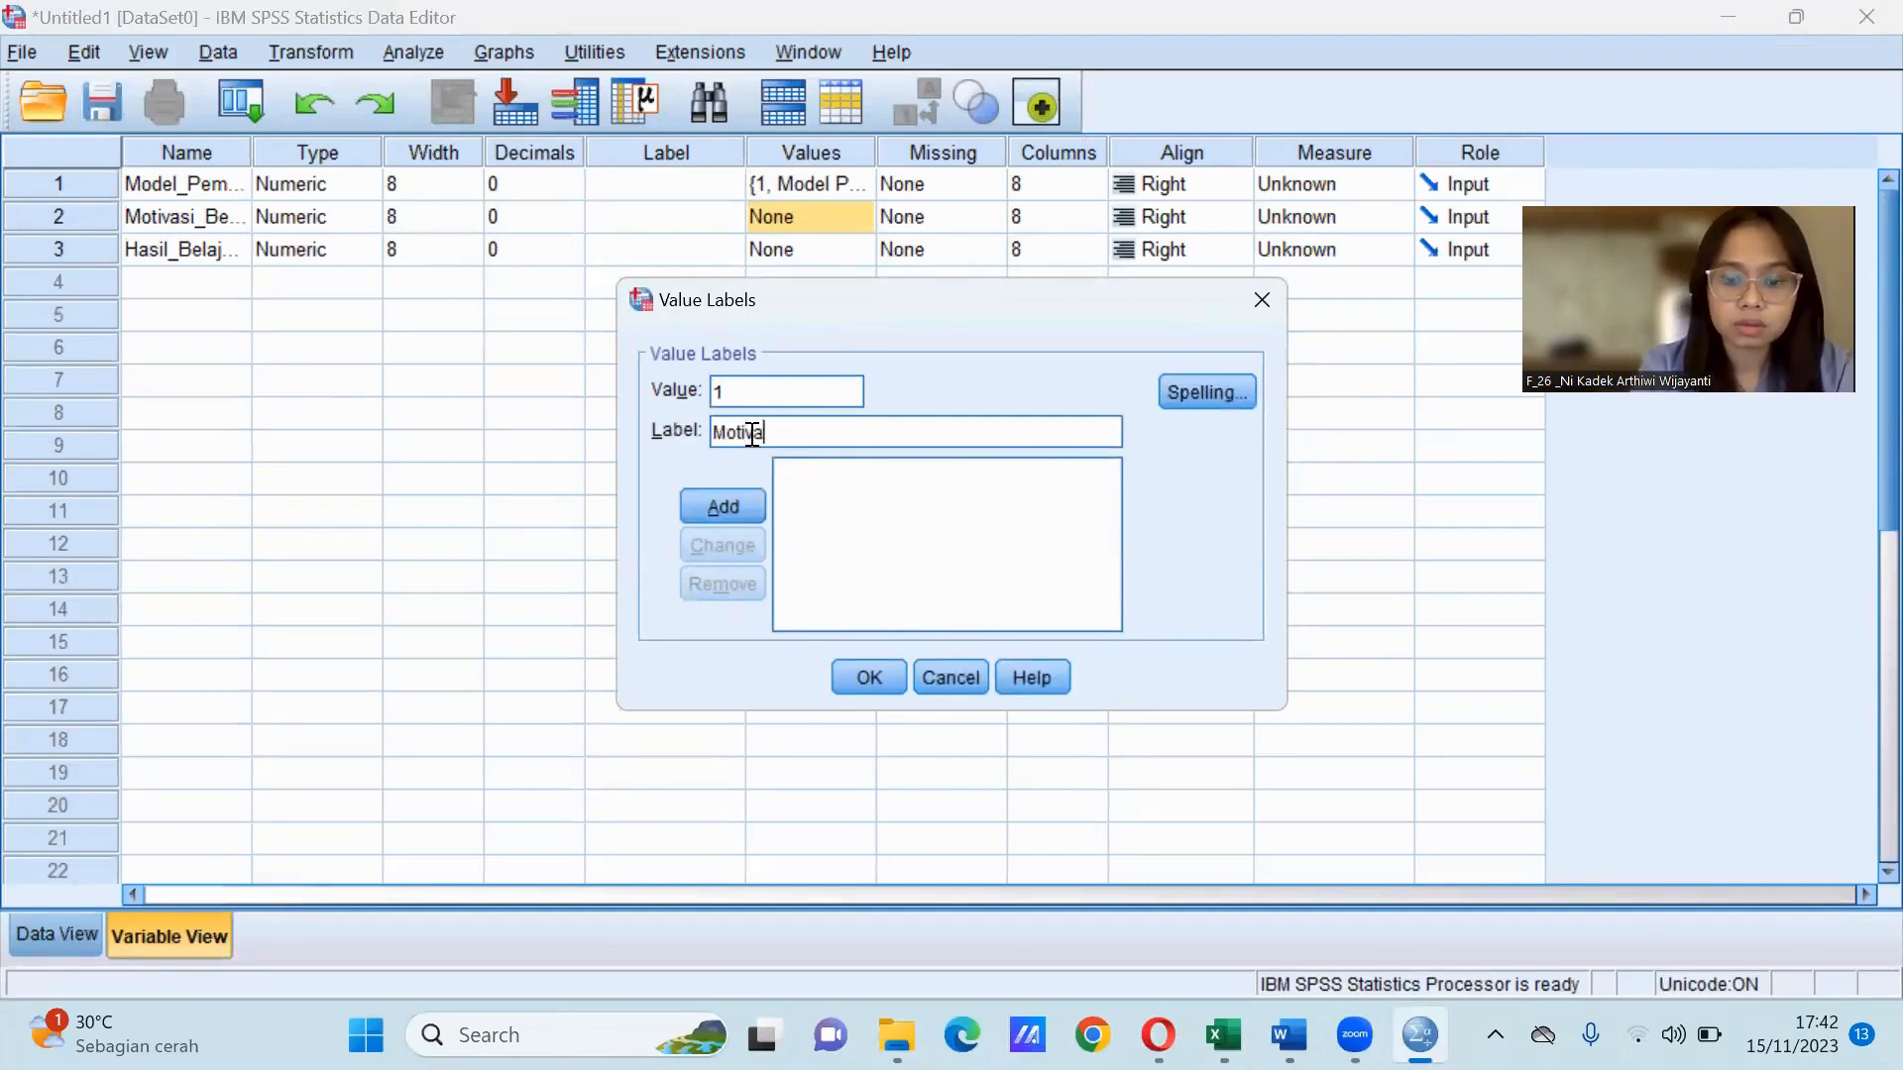
text(si Belajar)
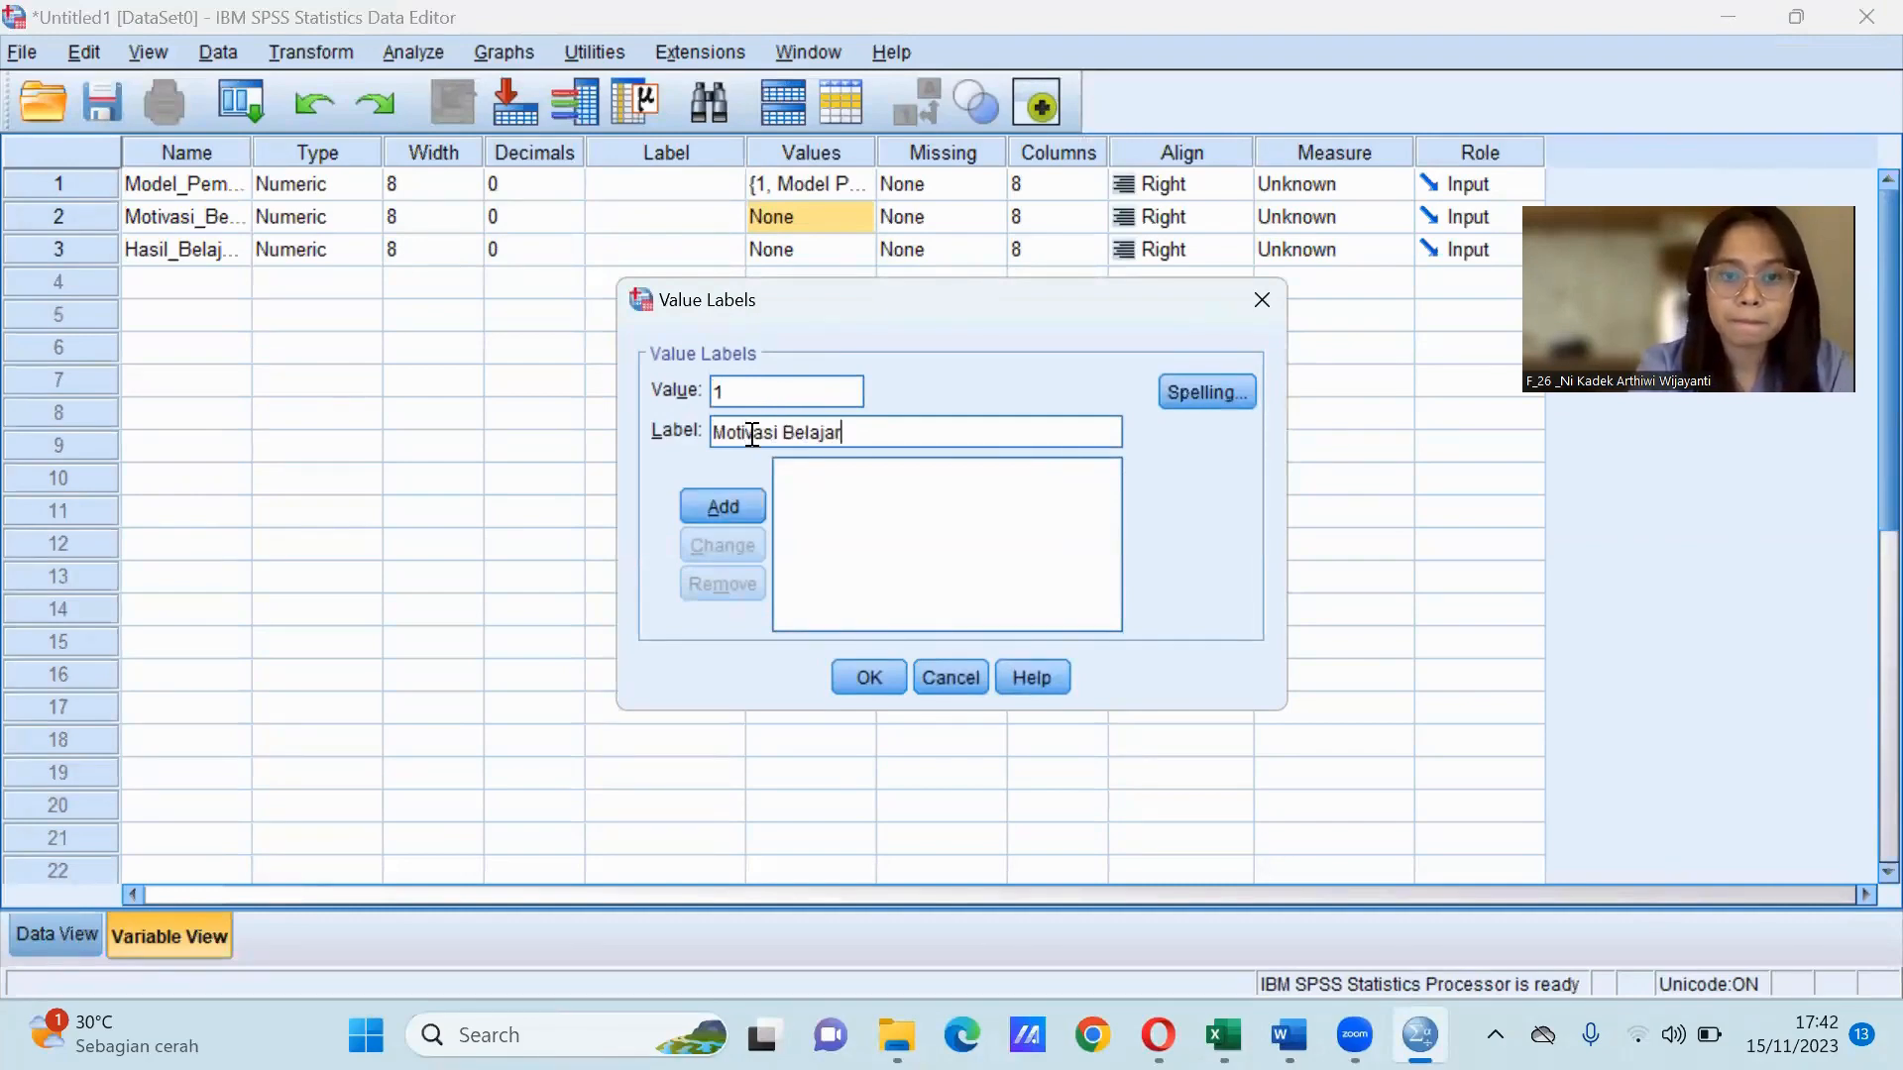
text( Tinggi)
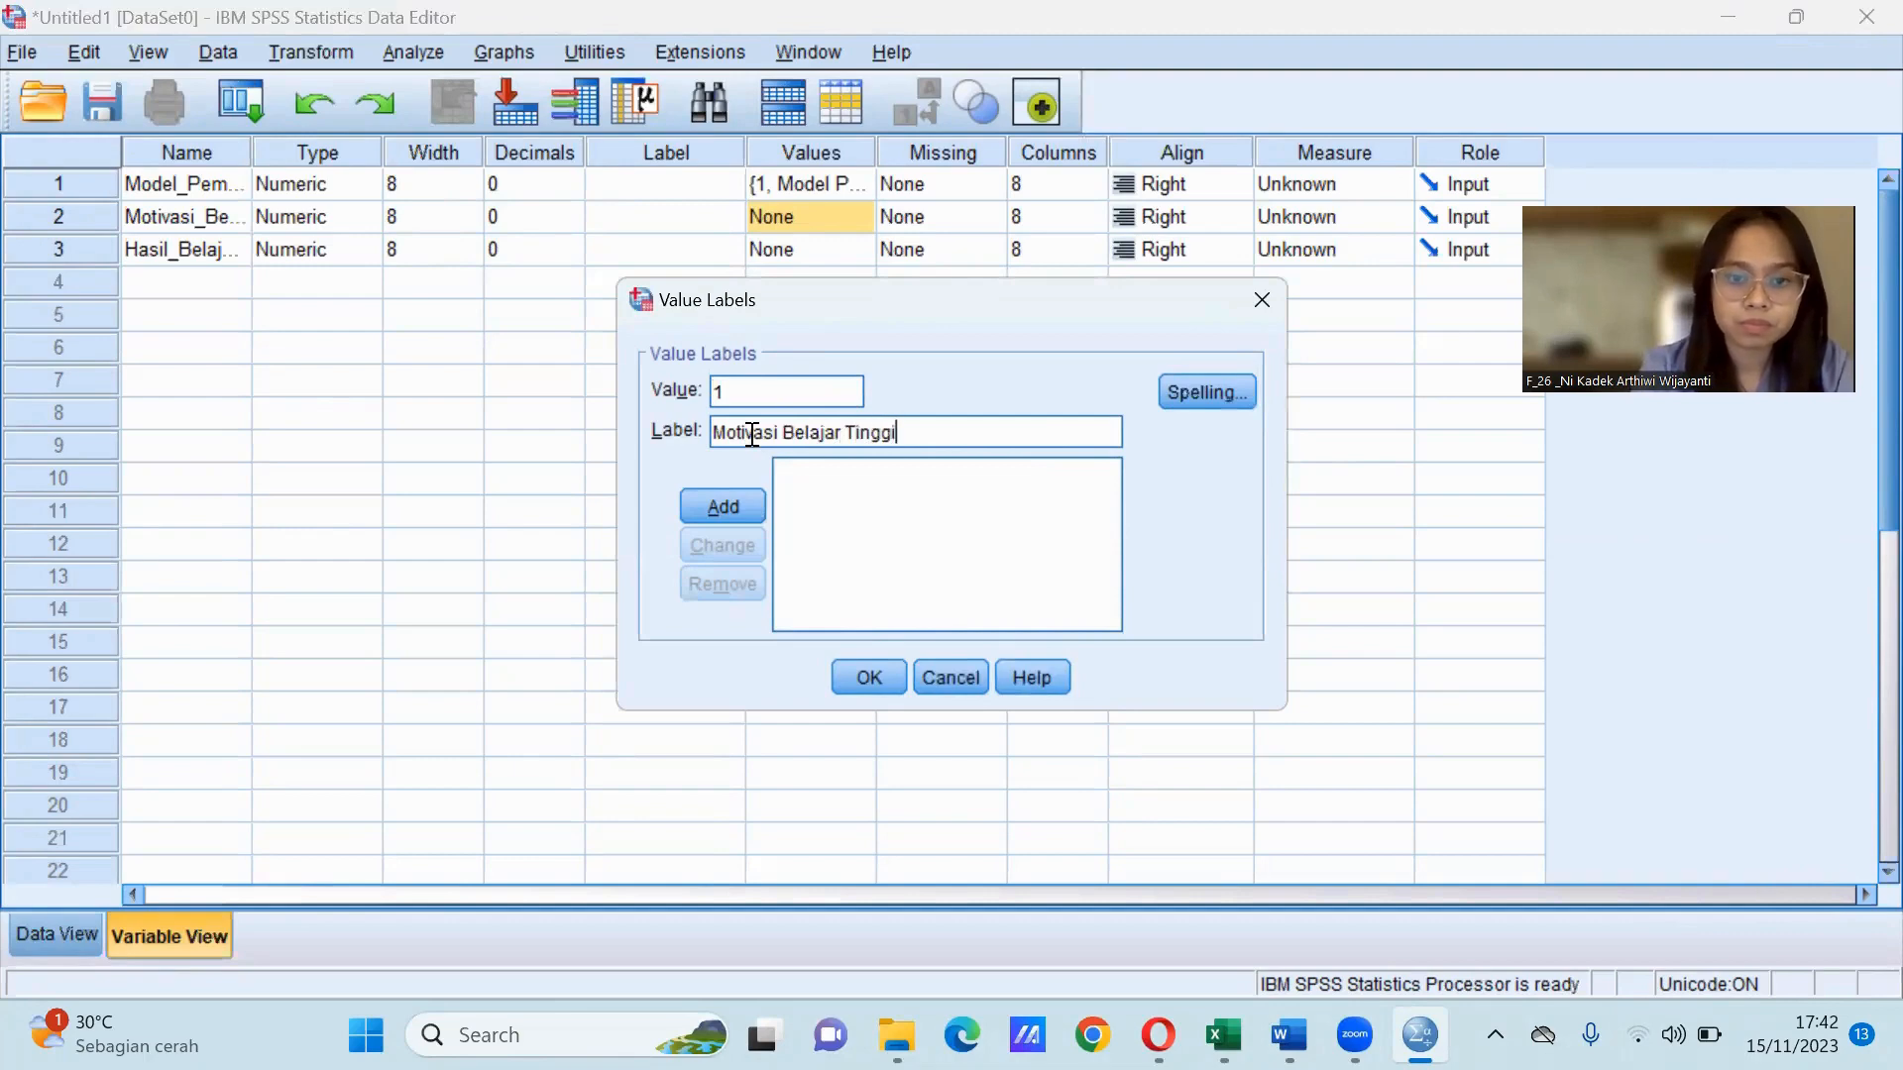
click(718, 505)
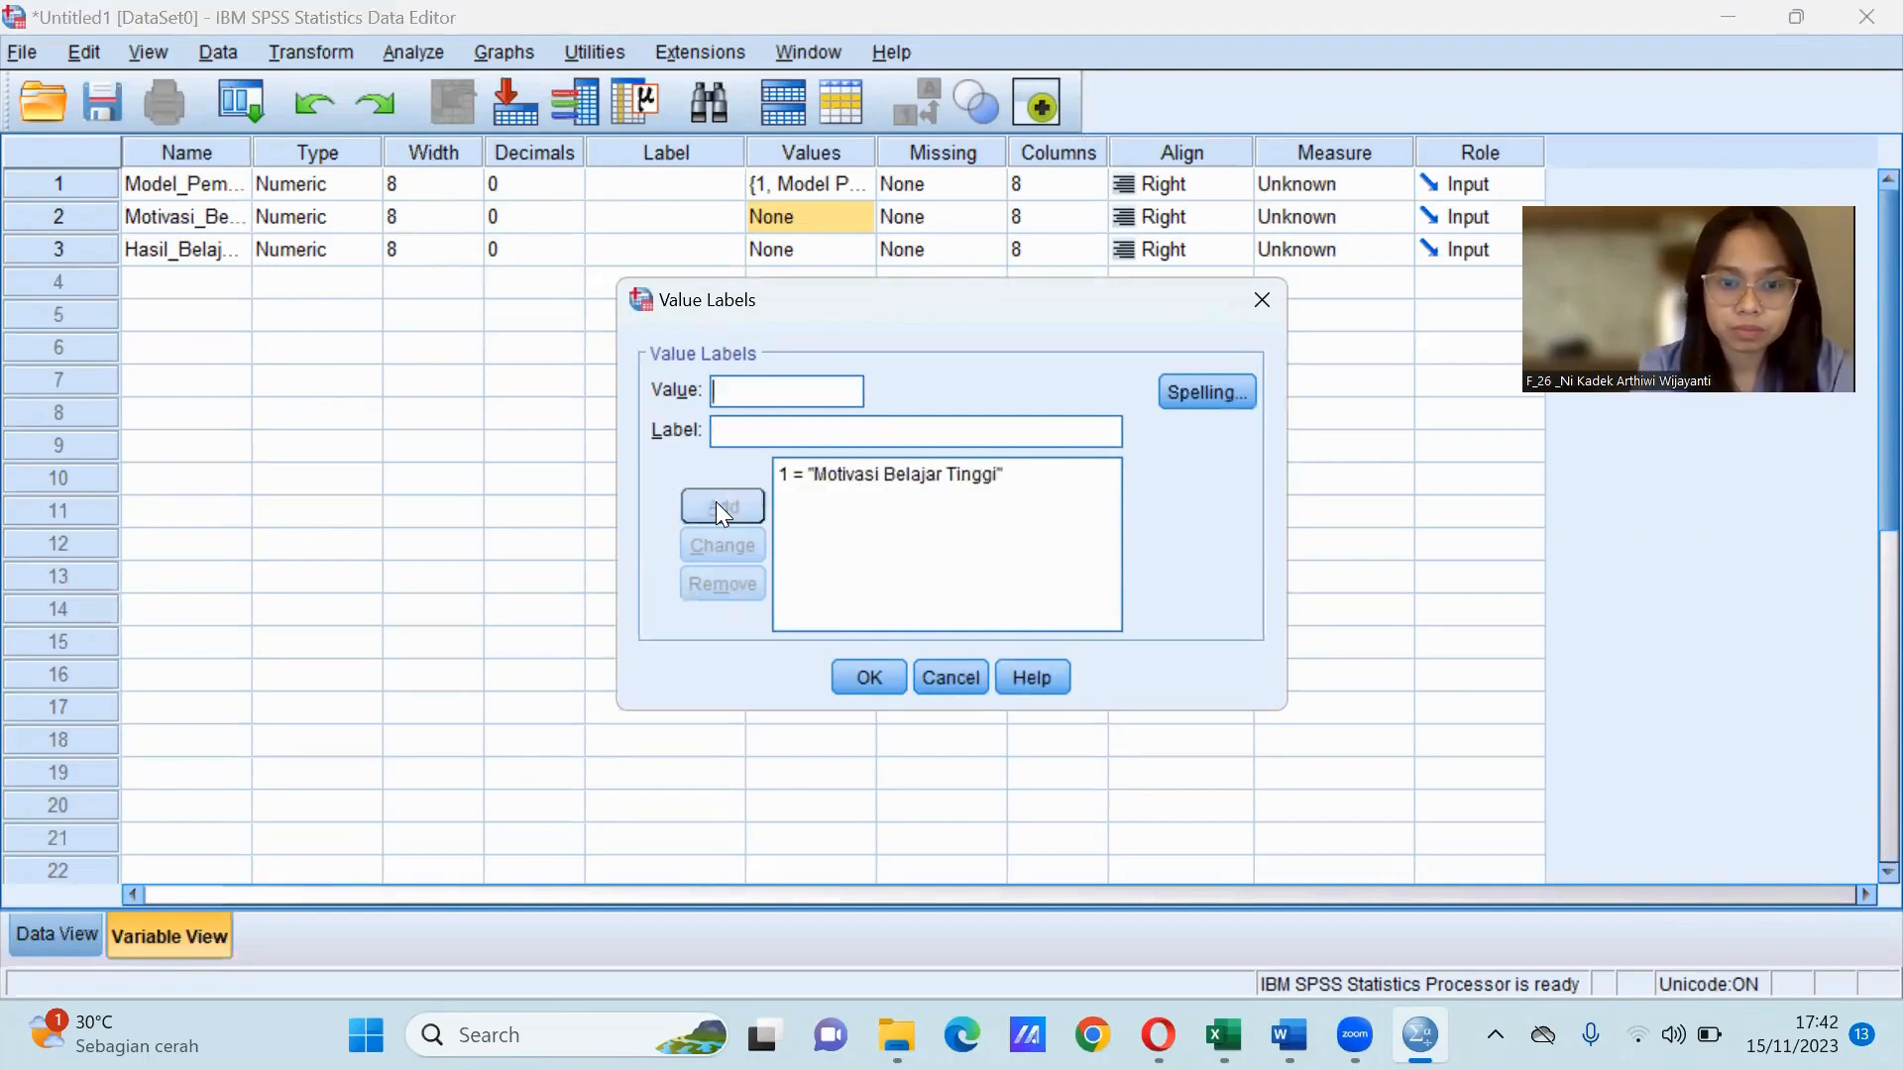
Try to add the value label 2 = "Motivasi Belajar Rendah" to the Motivasi_Belajar variable.
click(725, 392)
text(2)
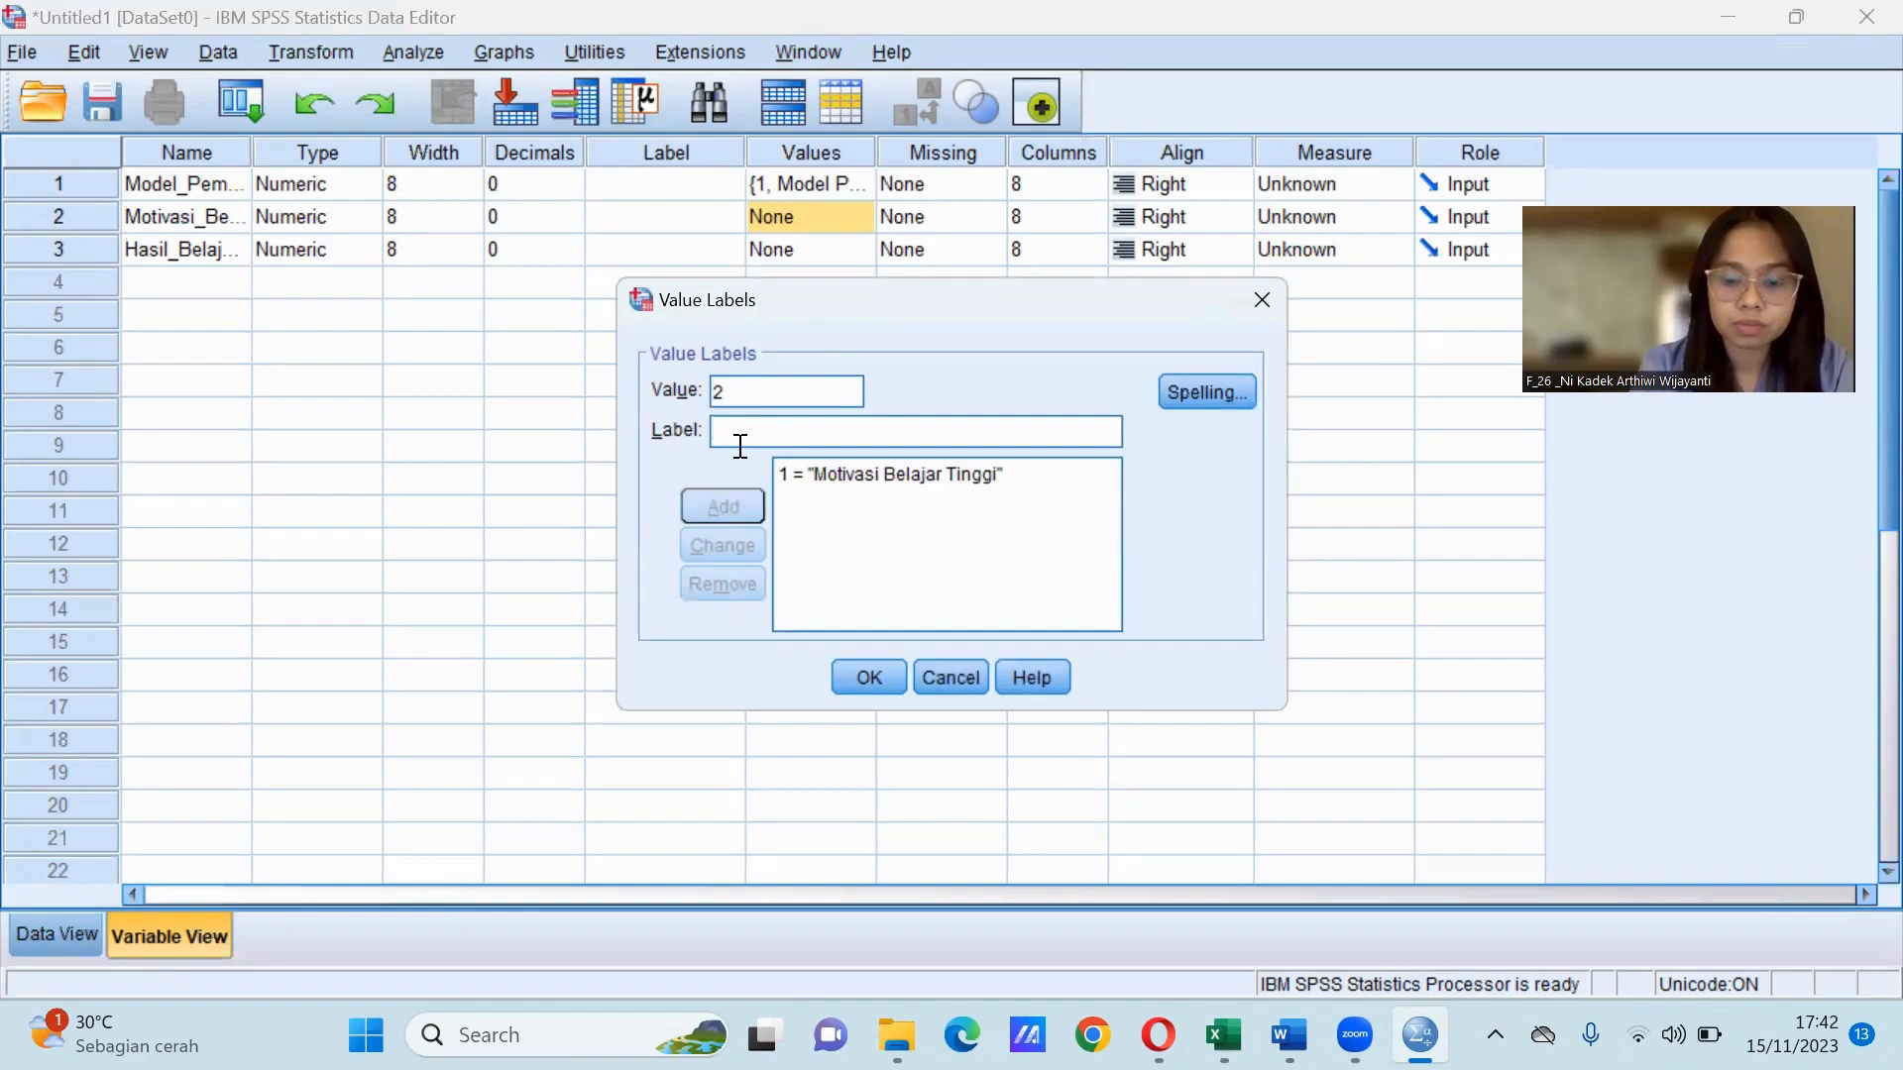
click(740, 441)
text(Motivas)
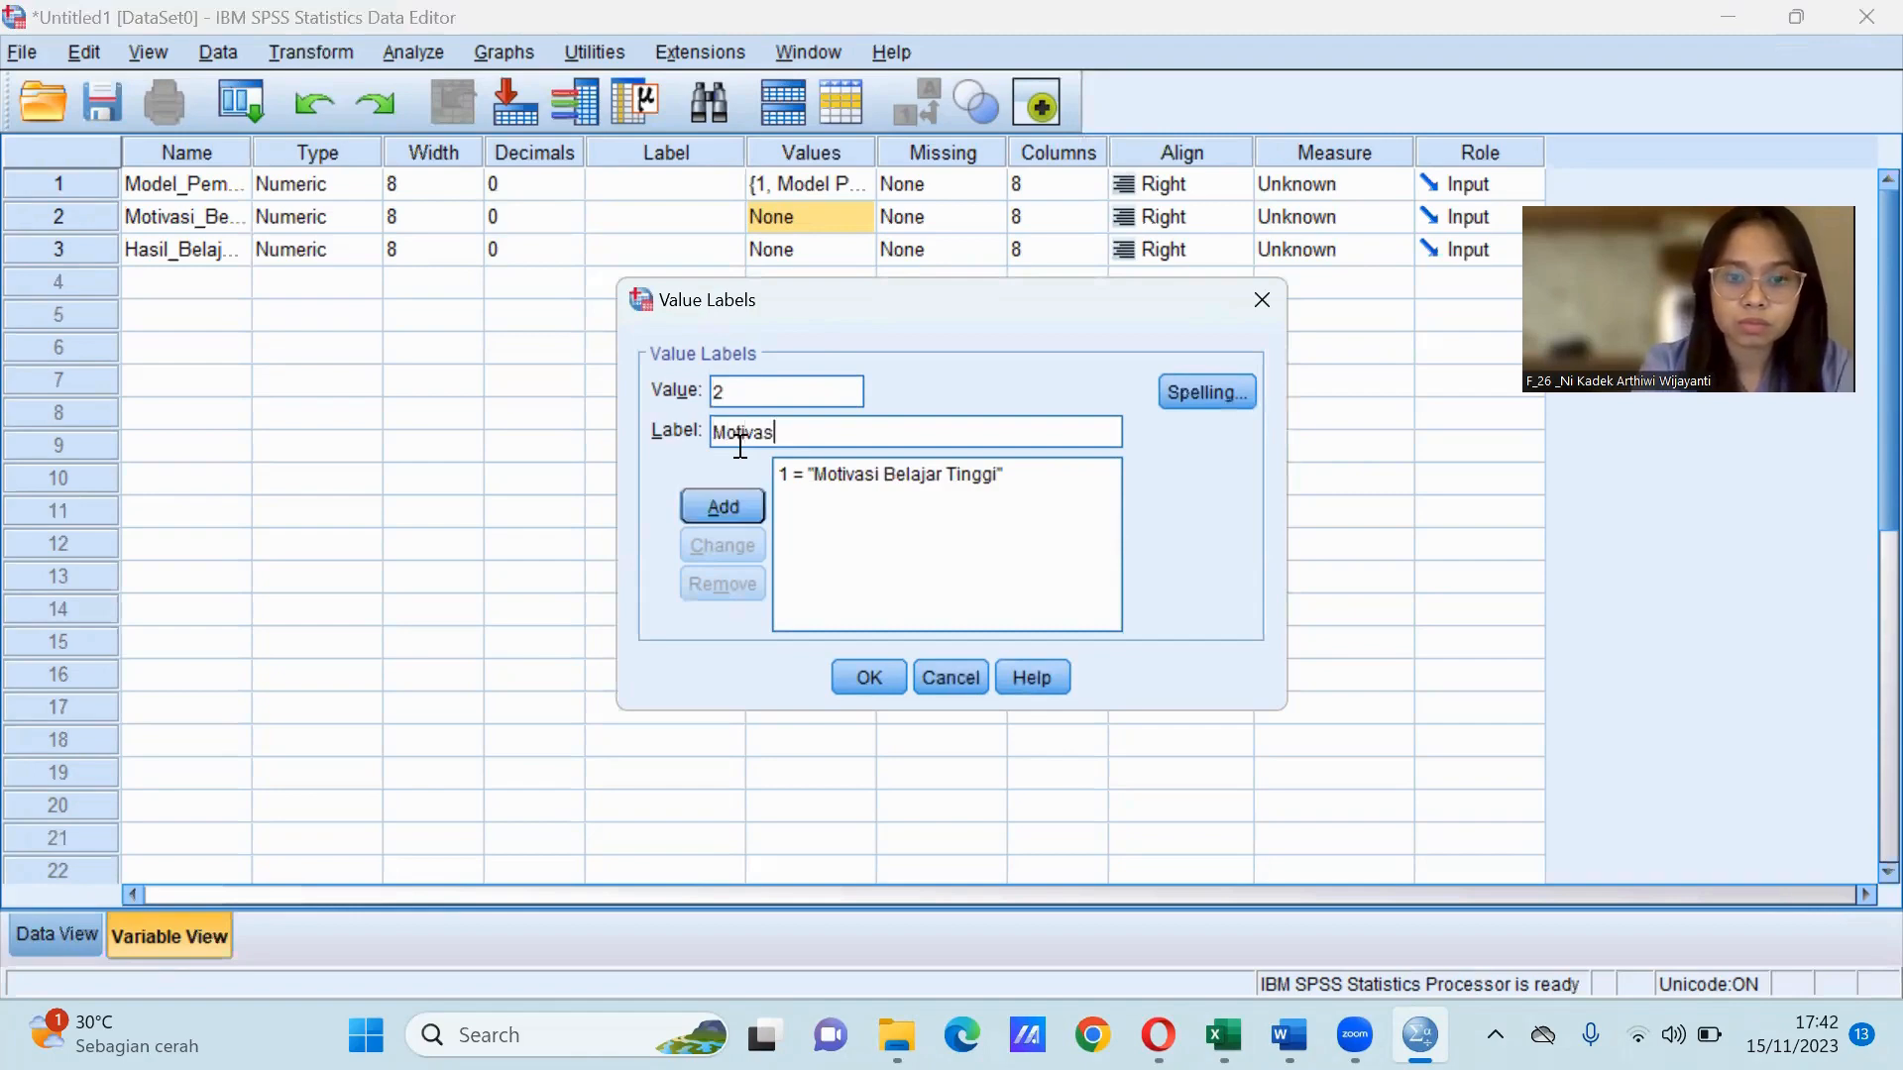
text(i N)
key(BackSpace)
text(B)
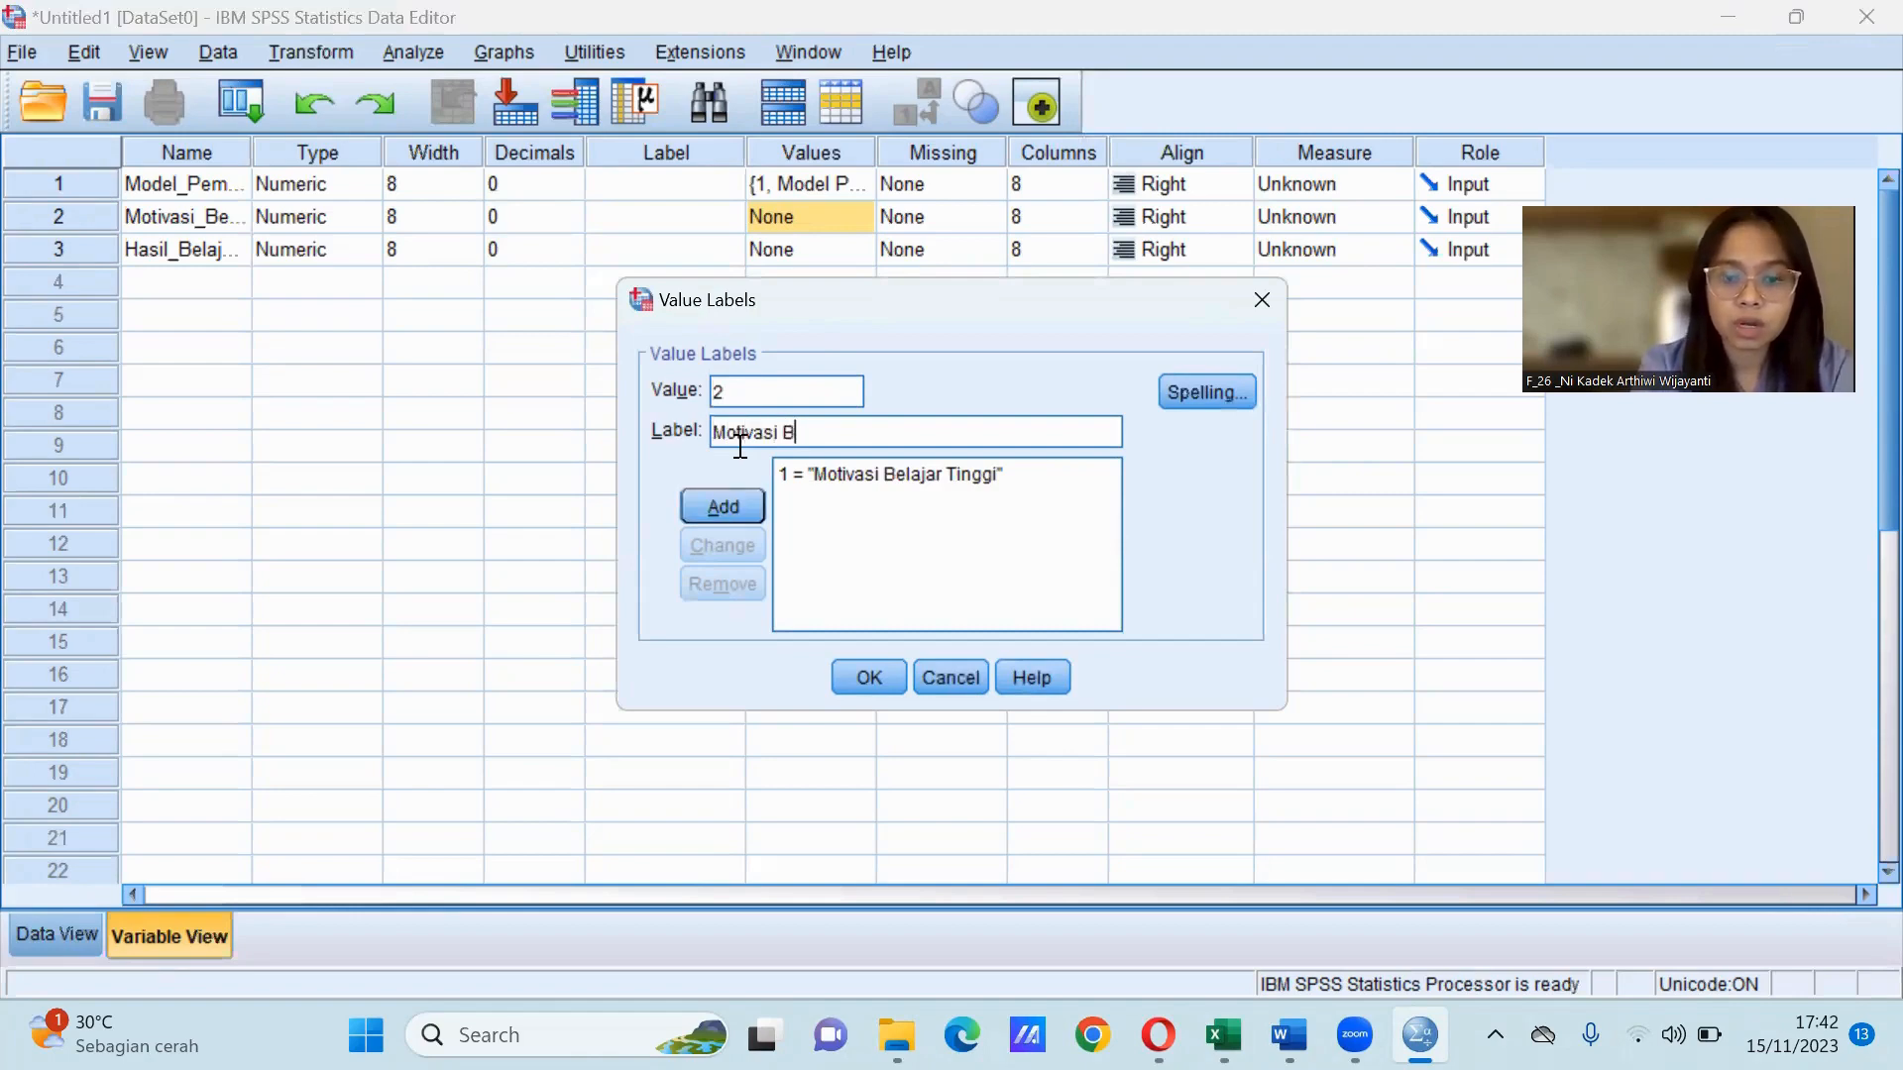
text(elajar Re)
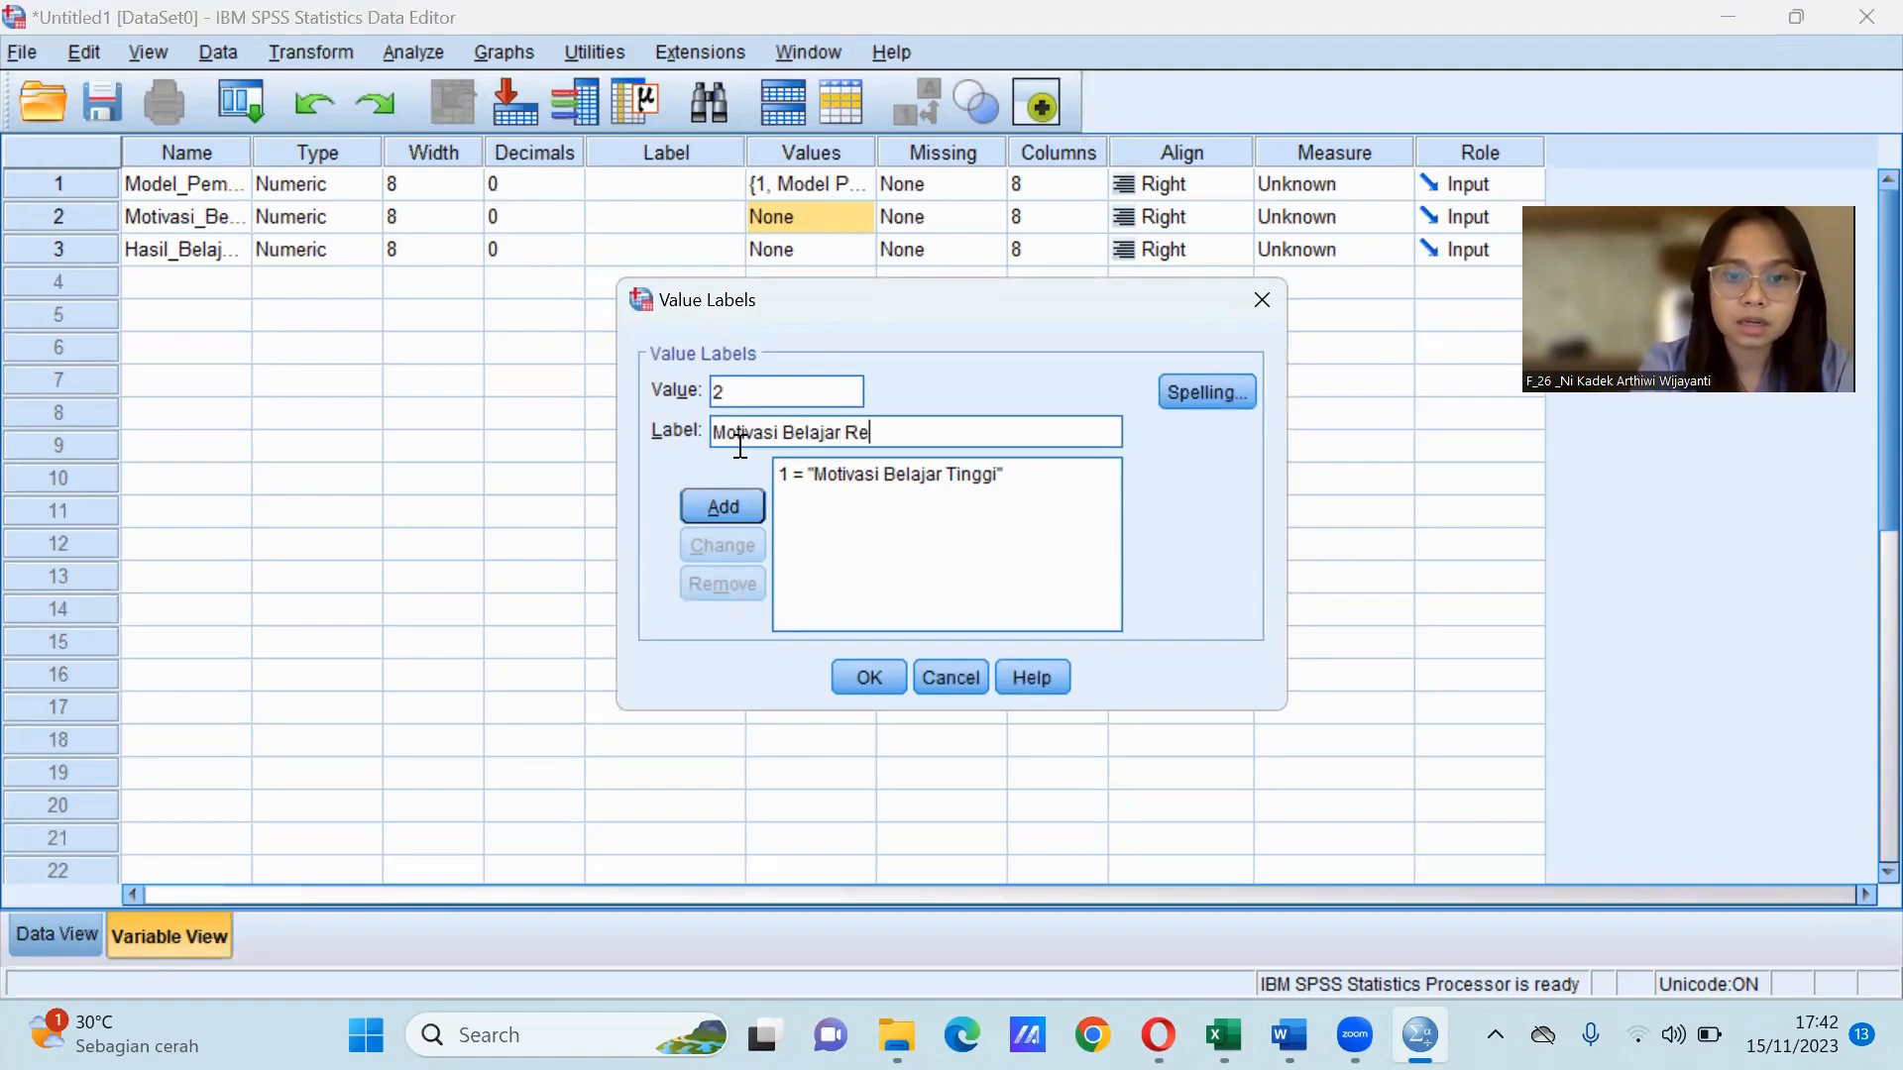
text(ndah)
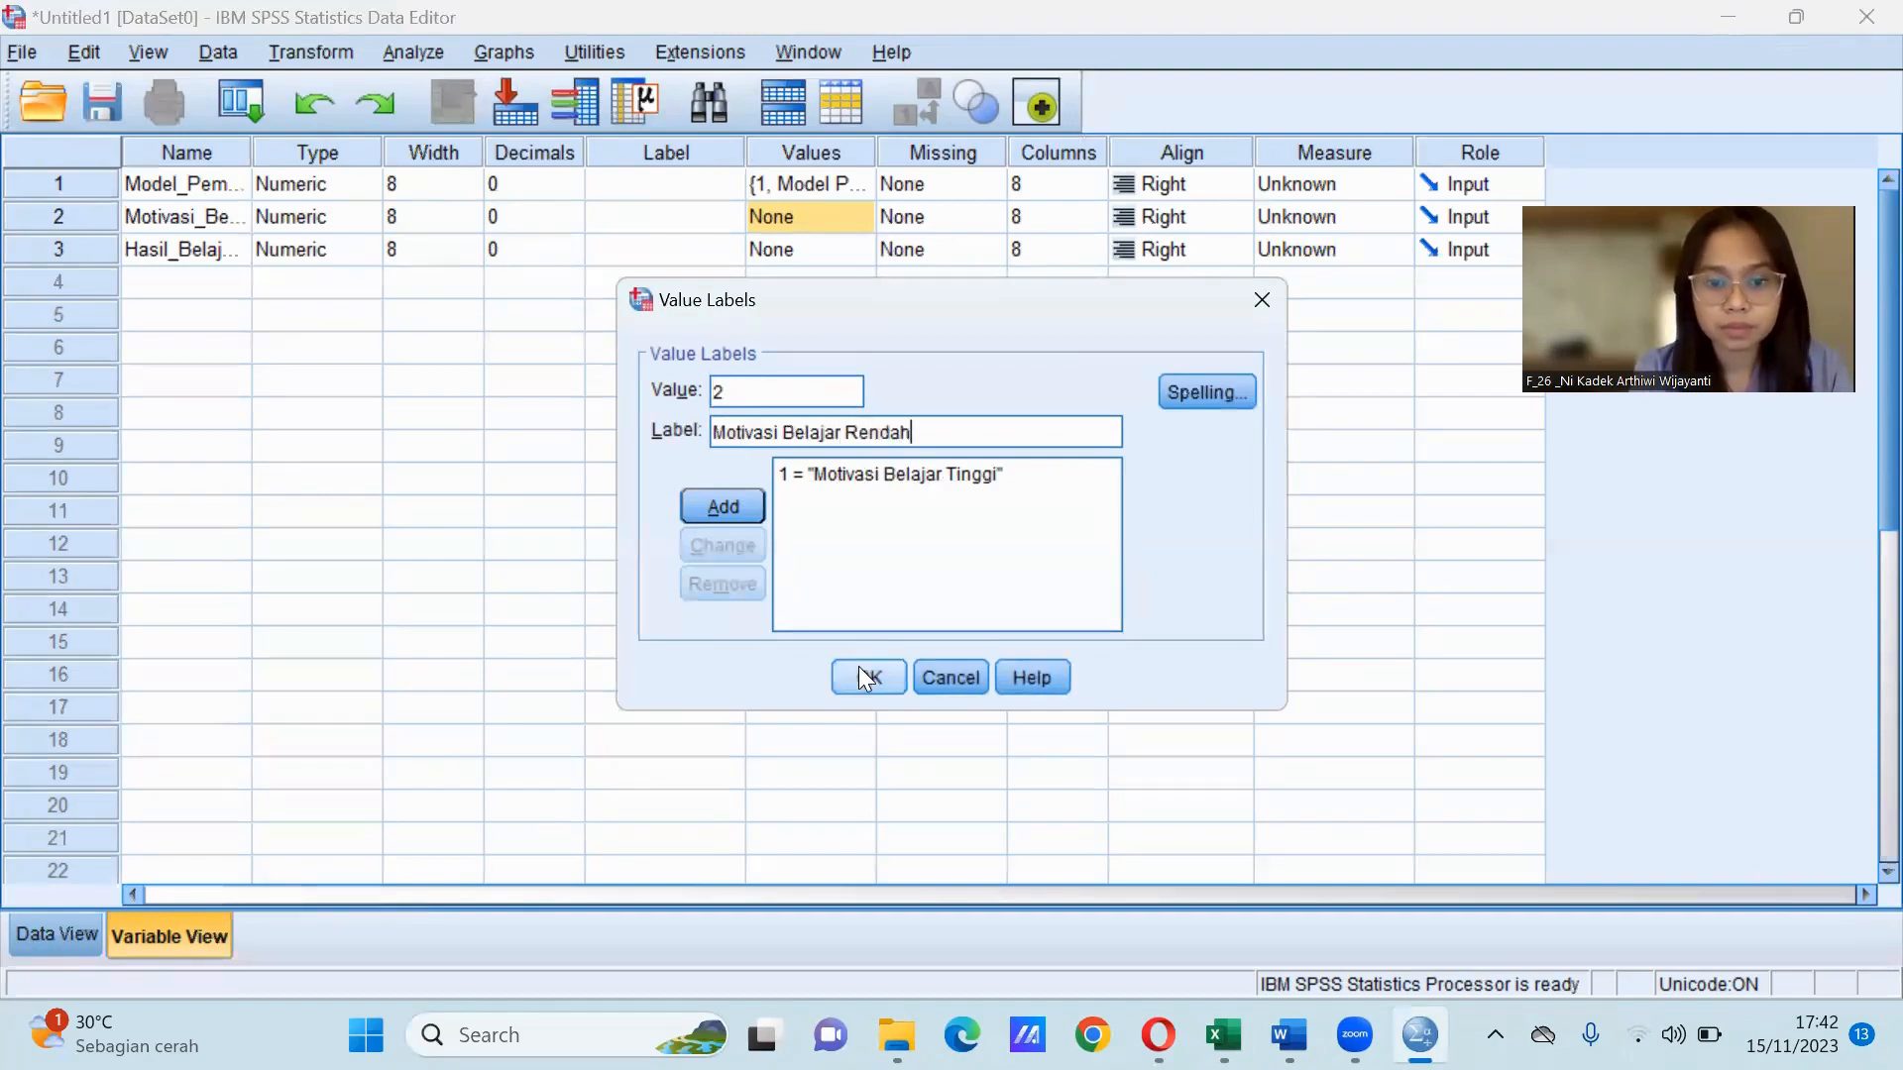
click(858, 670)
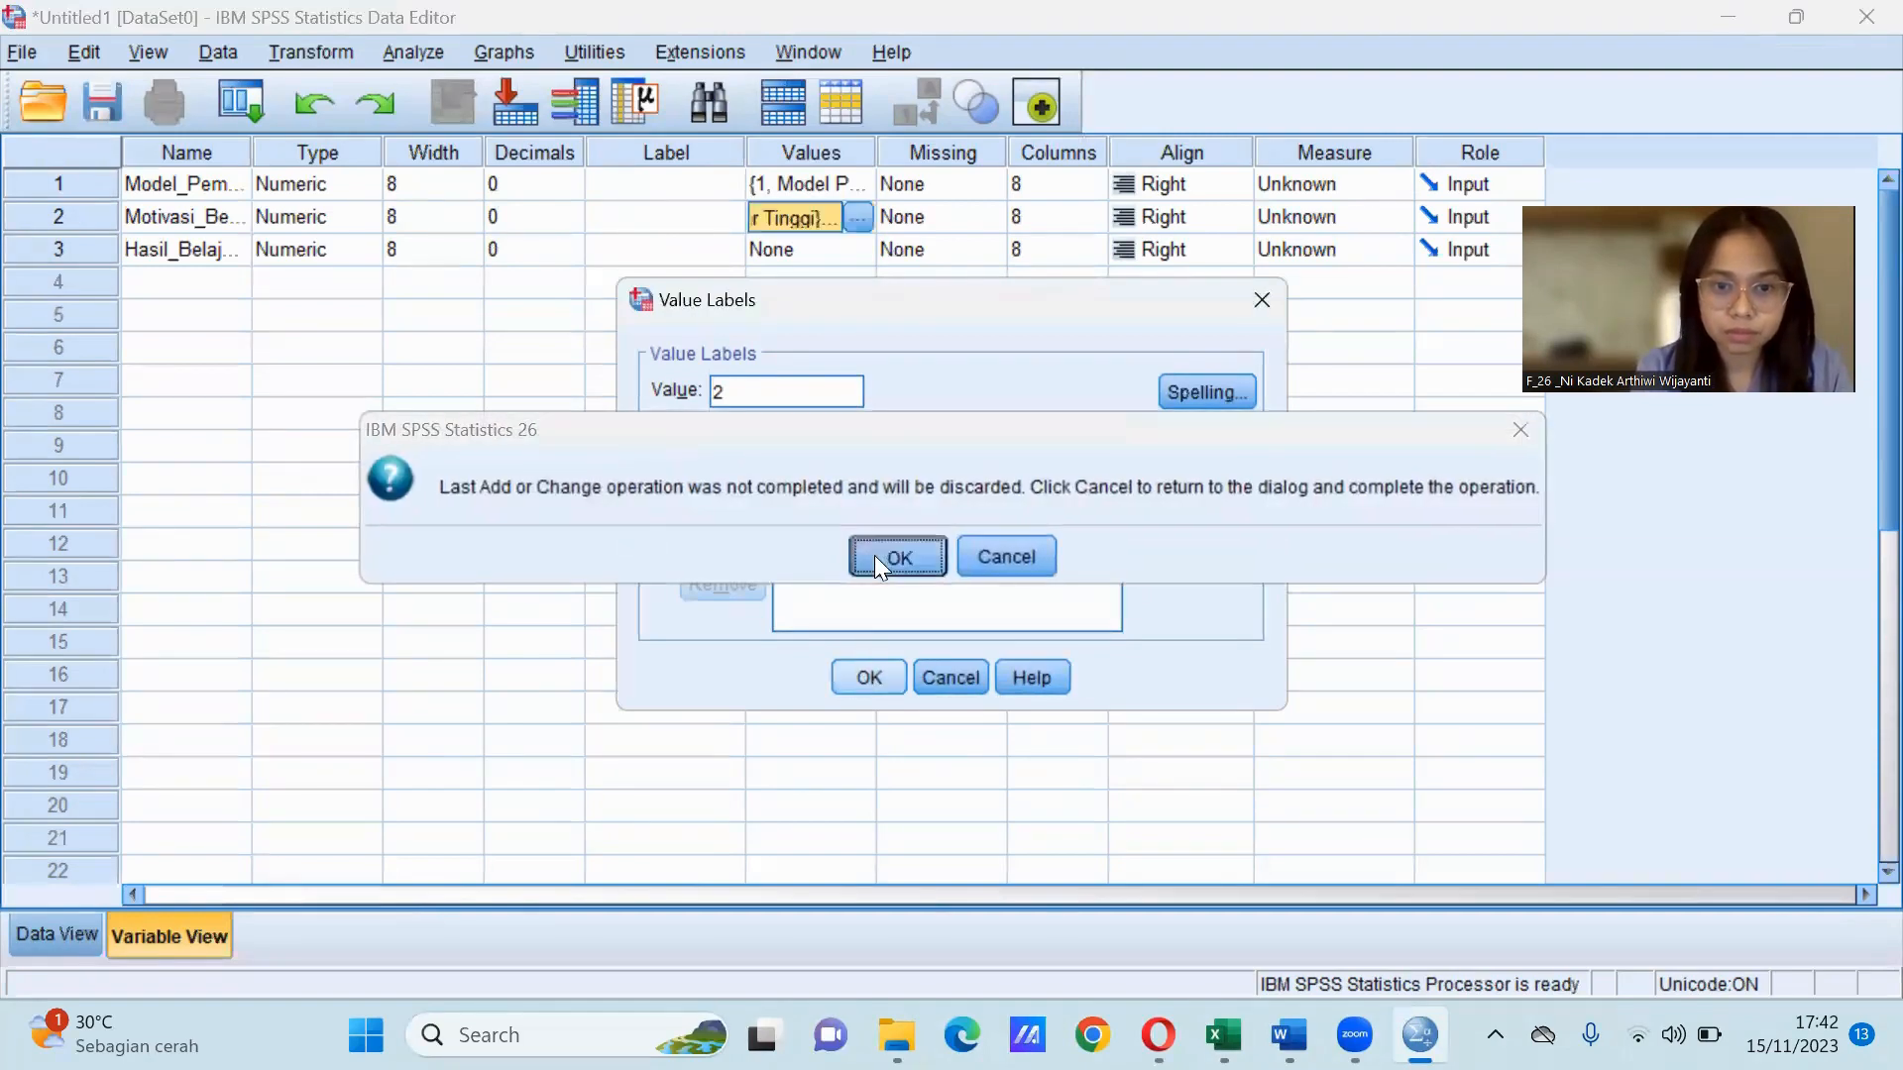
click(875, 555)
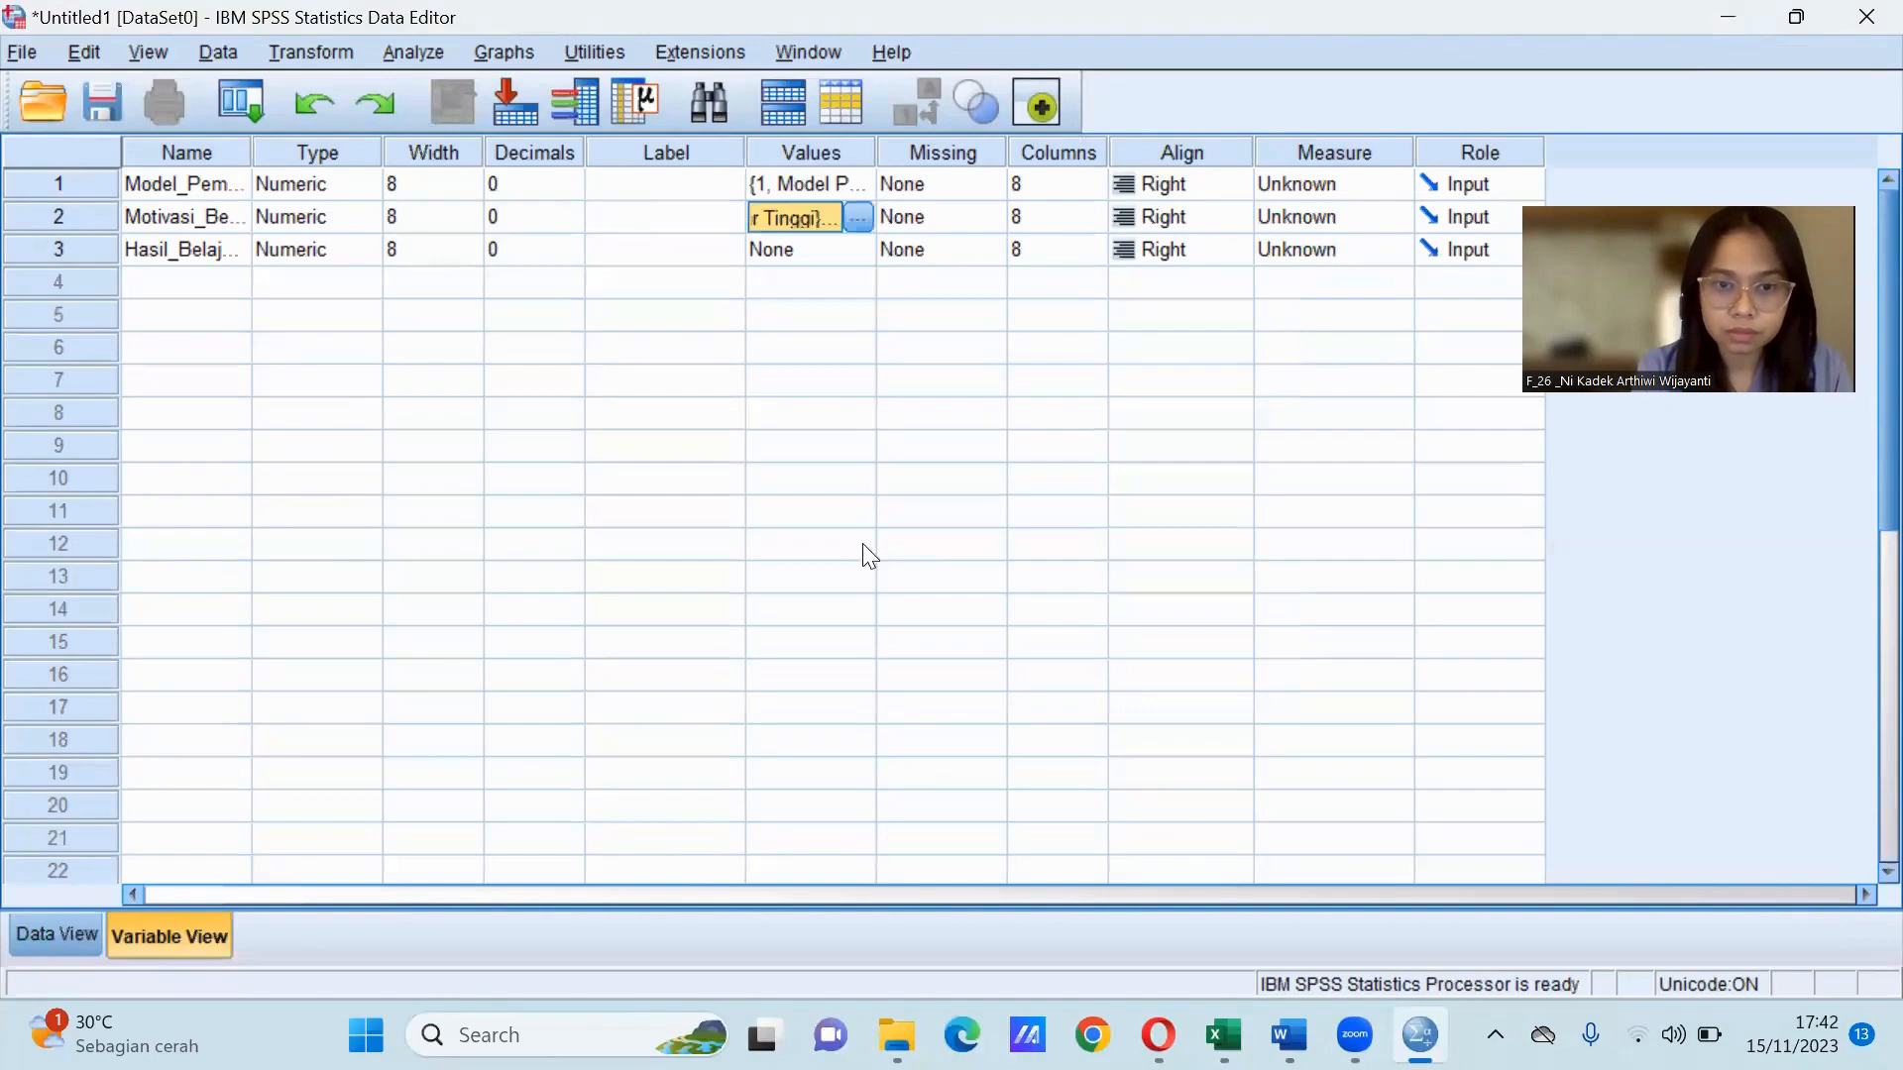
Add the value label 2 = "Motivasi Belajar Rendah" to the Motivasi_Belajar variable and accept its value labels.
click(857, 218)
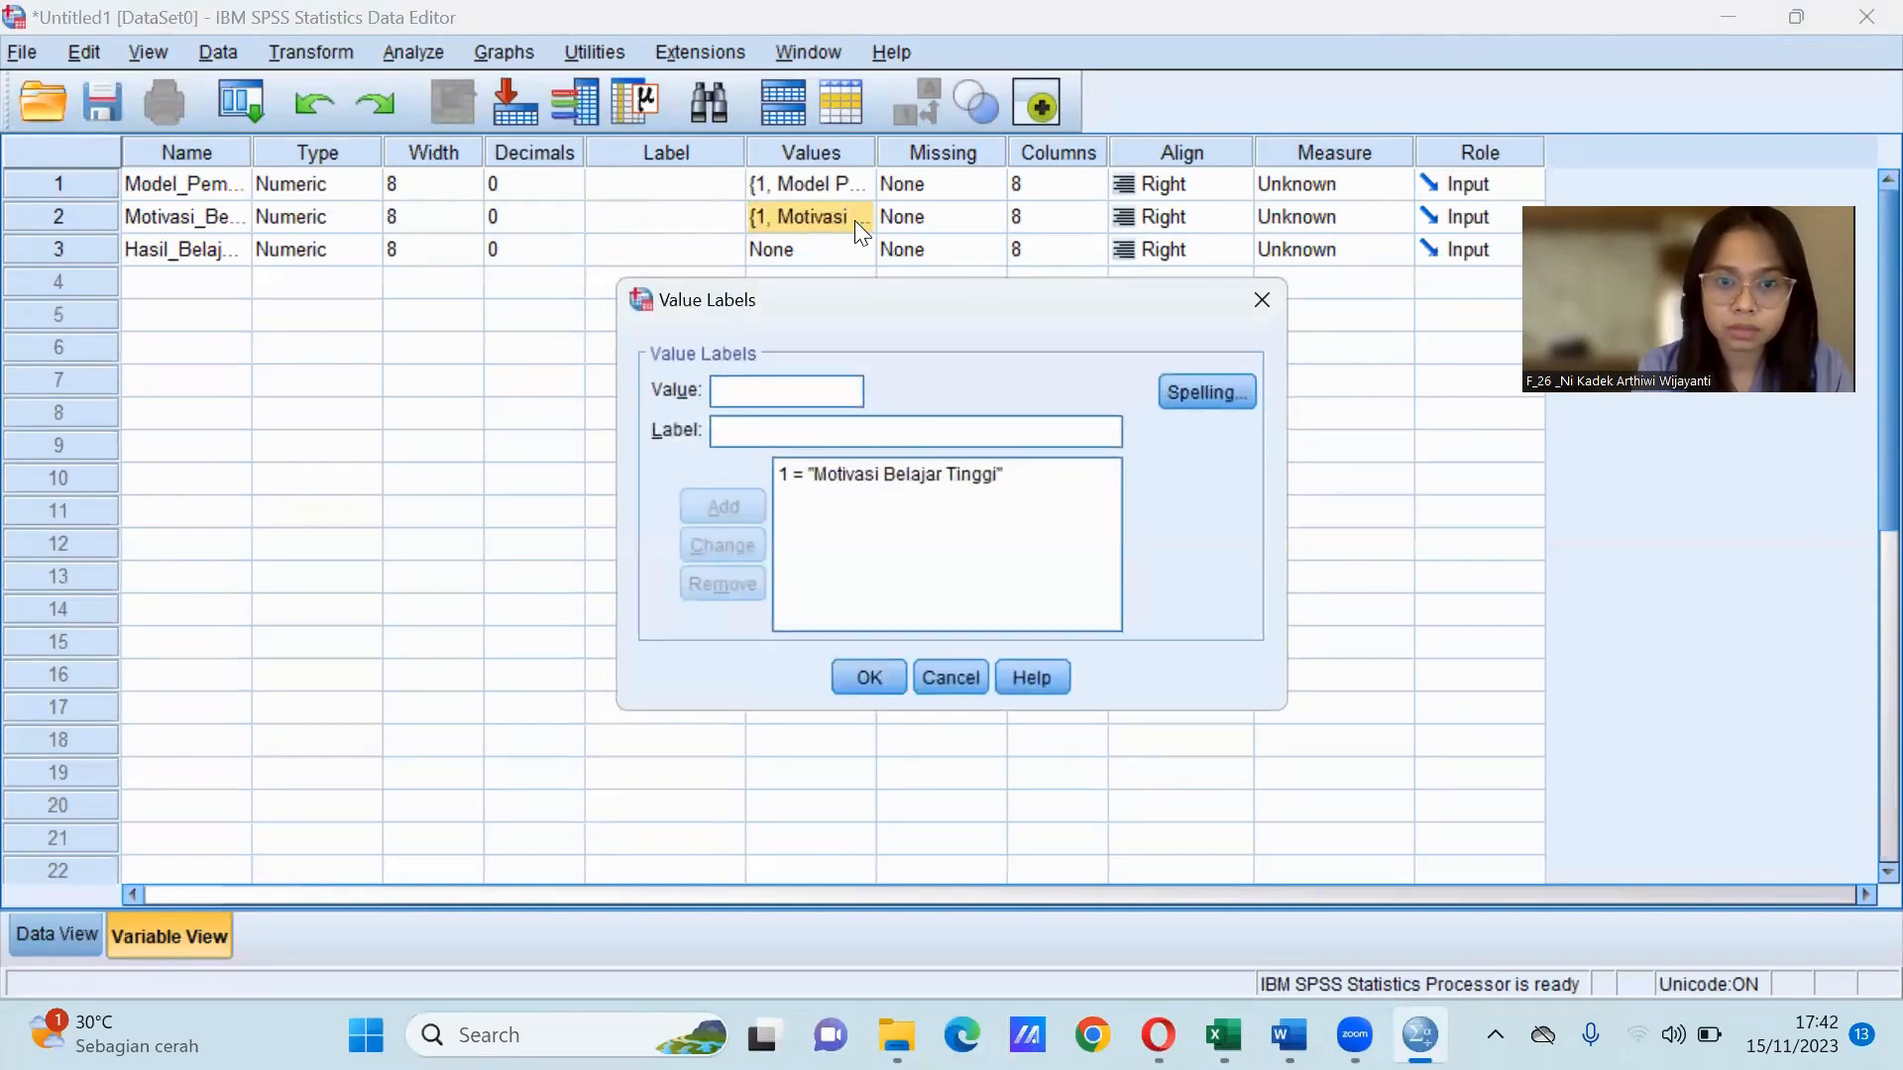
text(2)
click(724, 429)
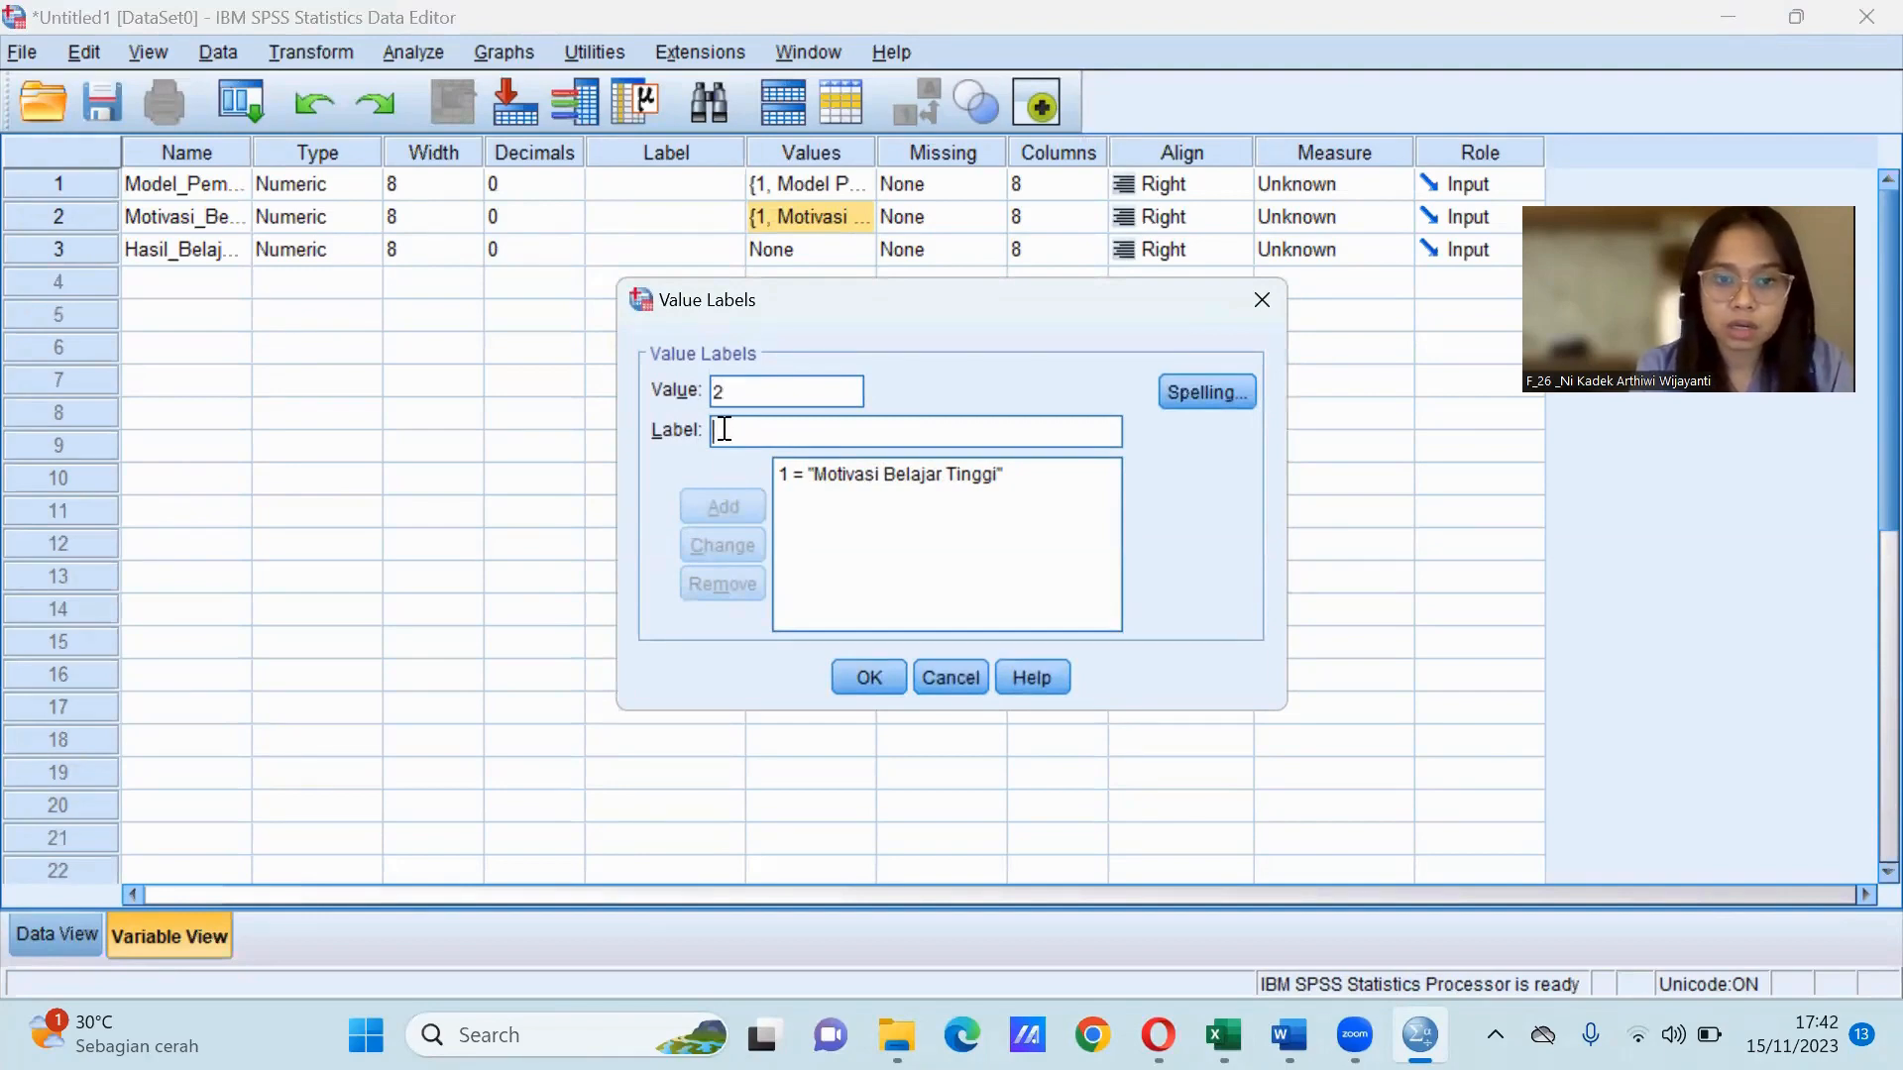
text(Moti)
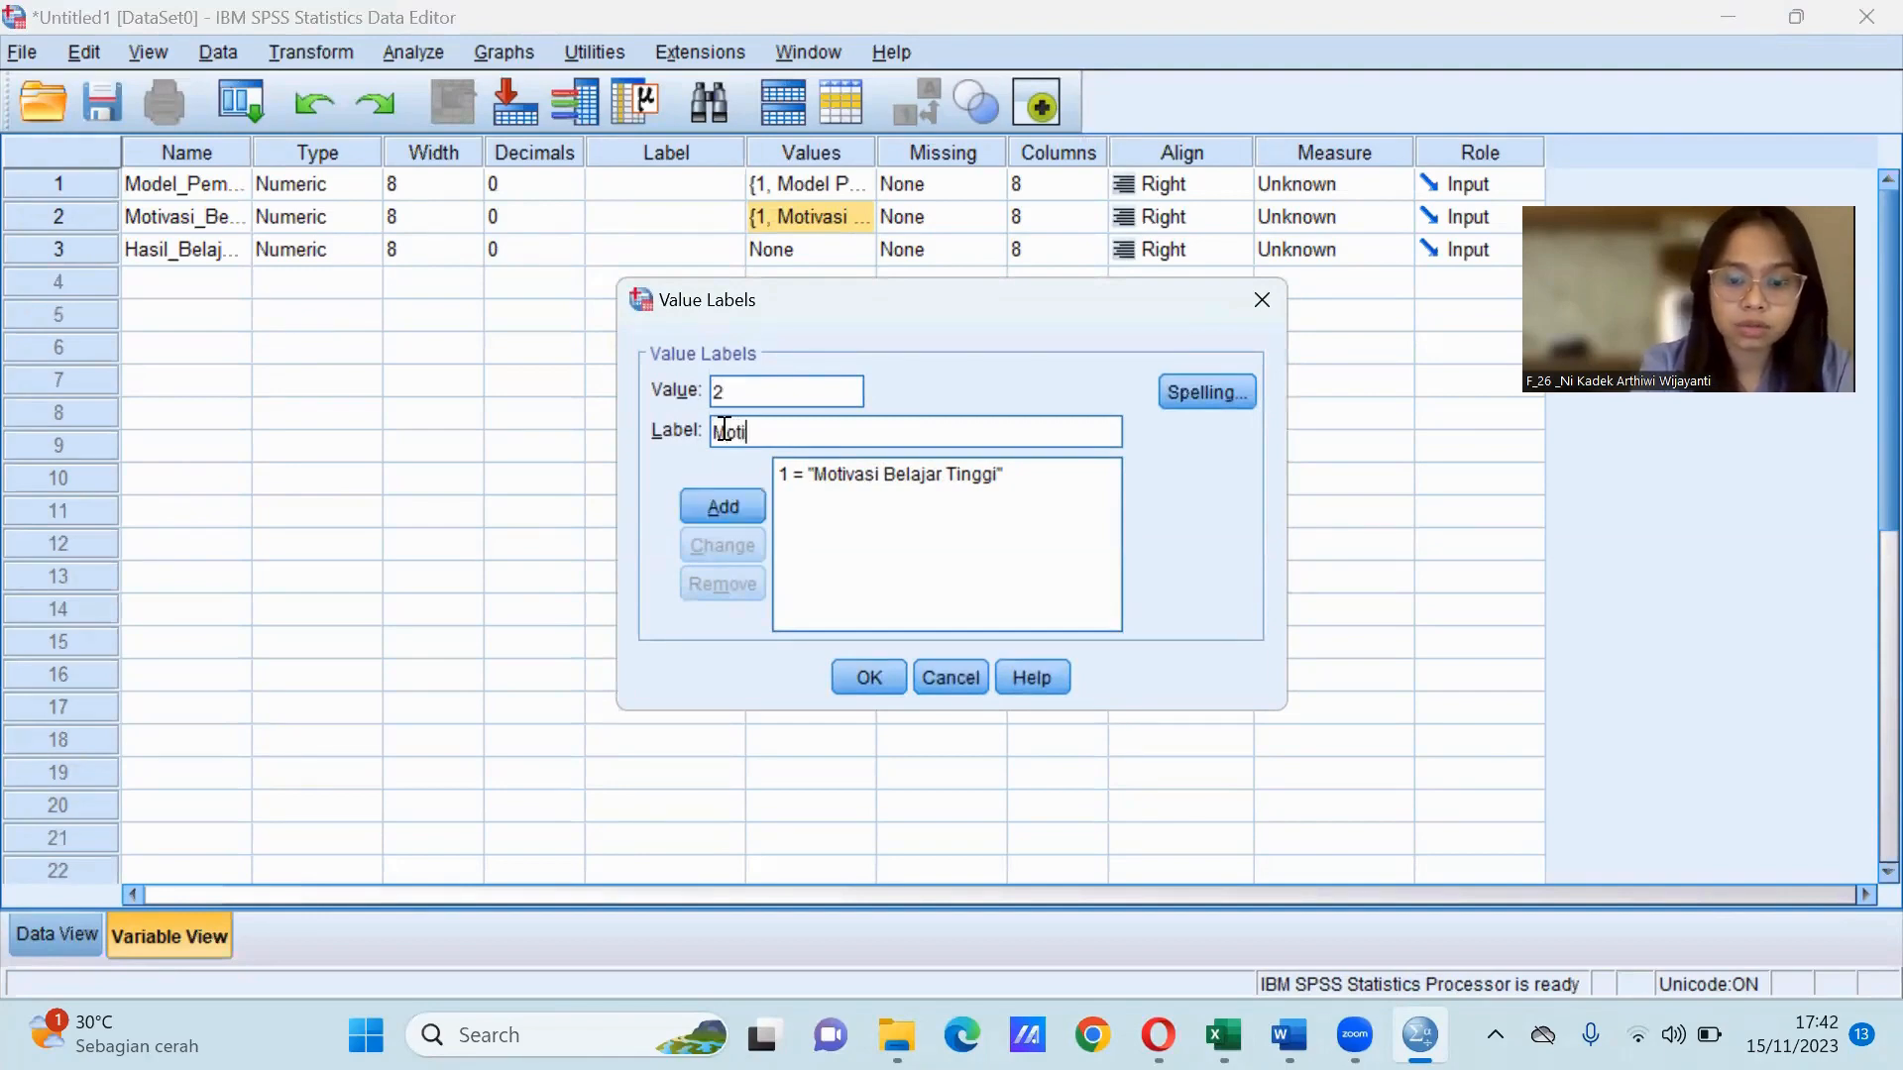
text(vasi Belajar R)
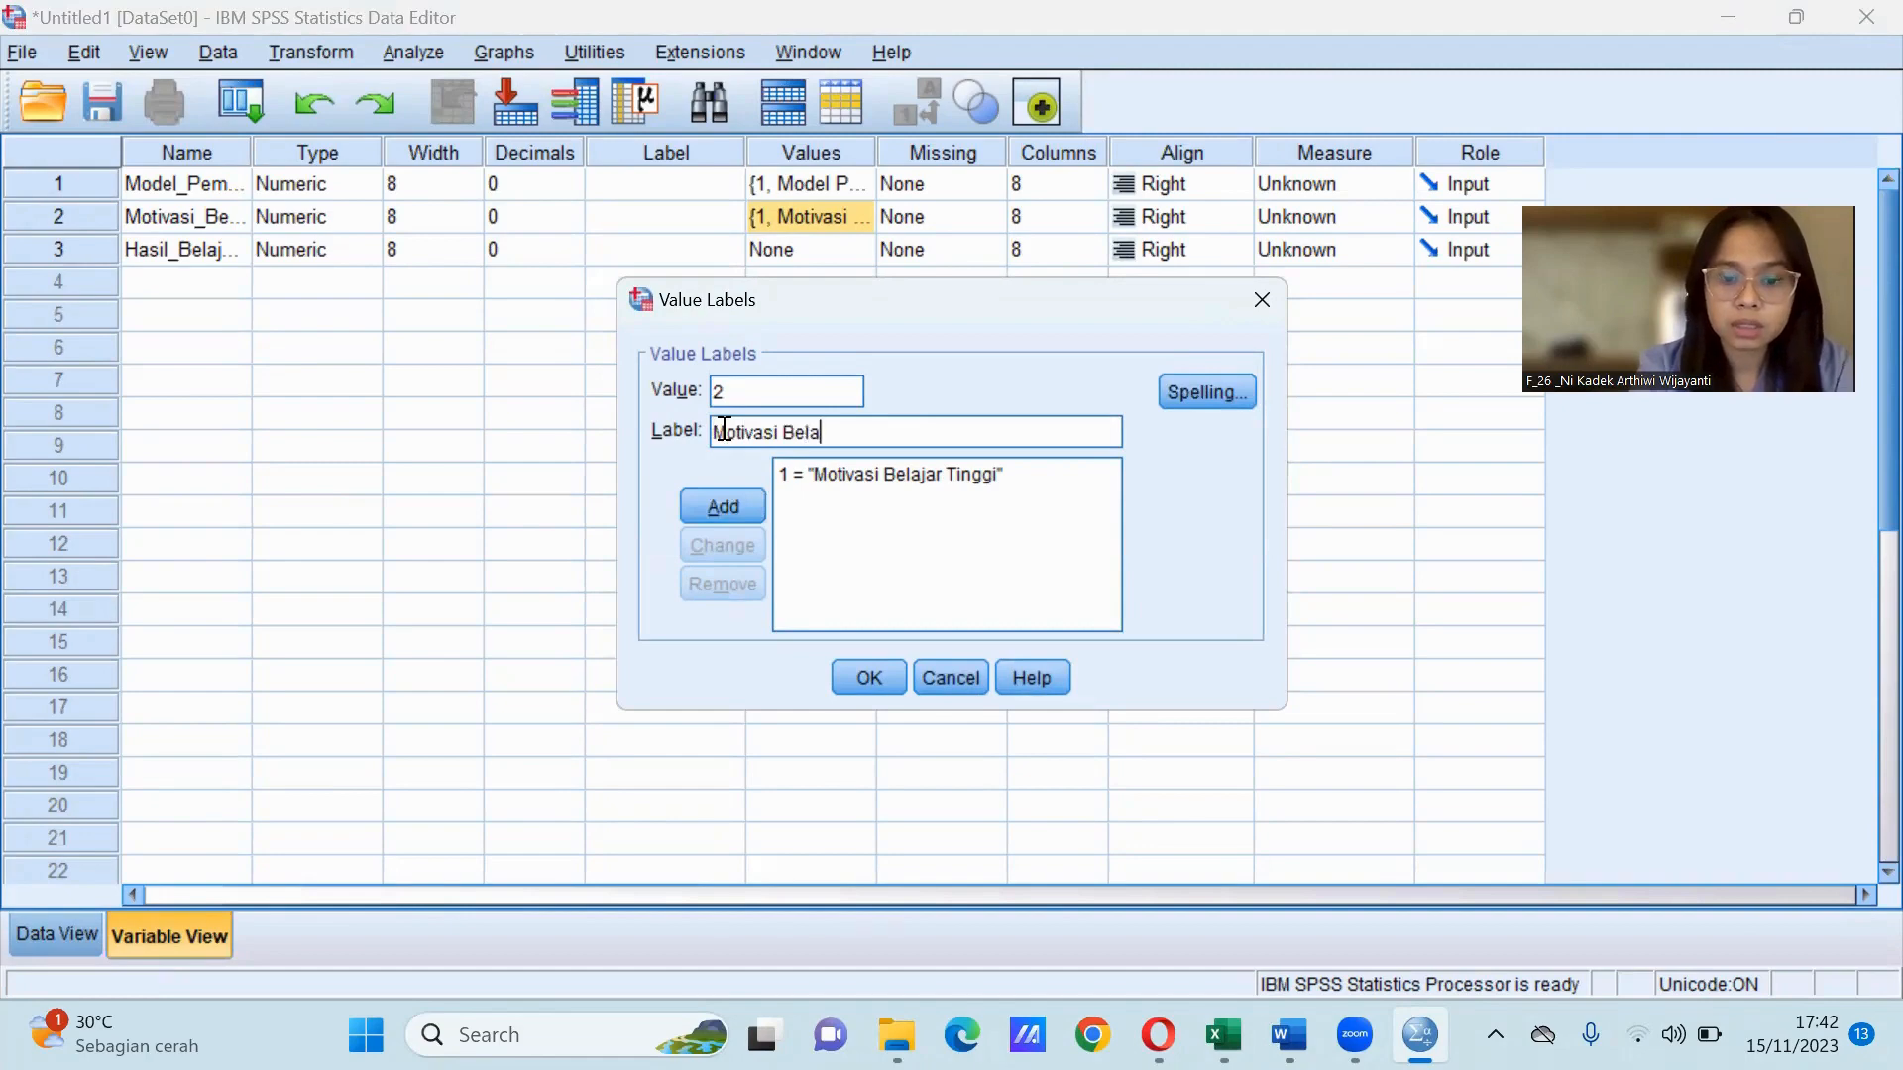
text(dah)
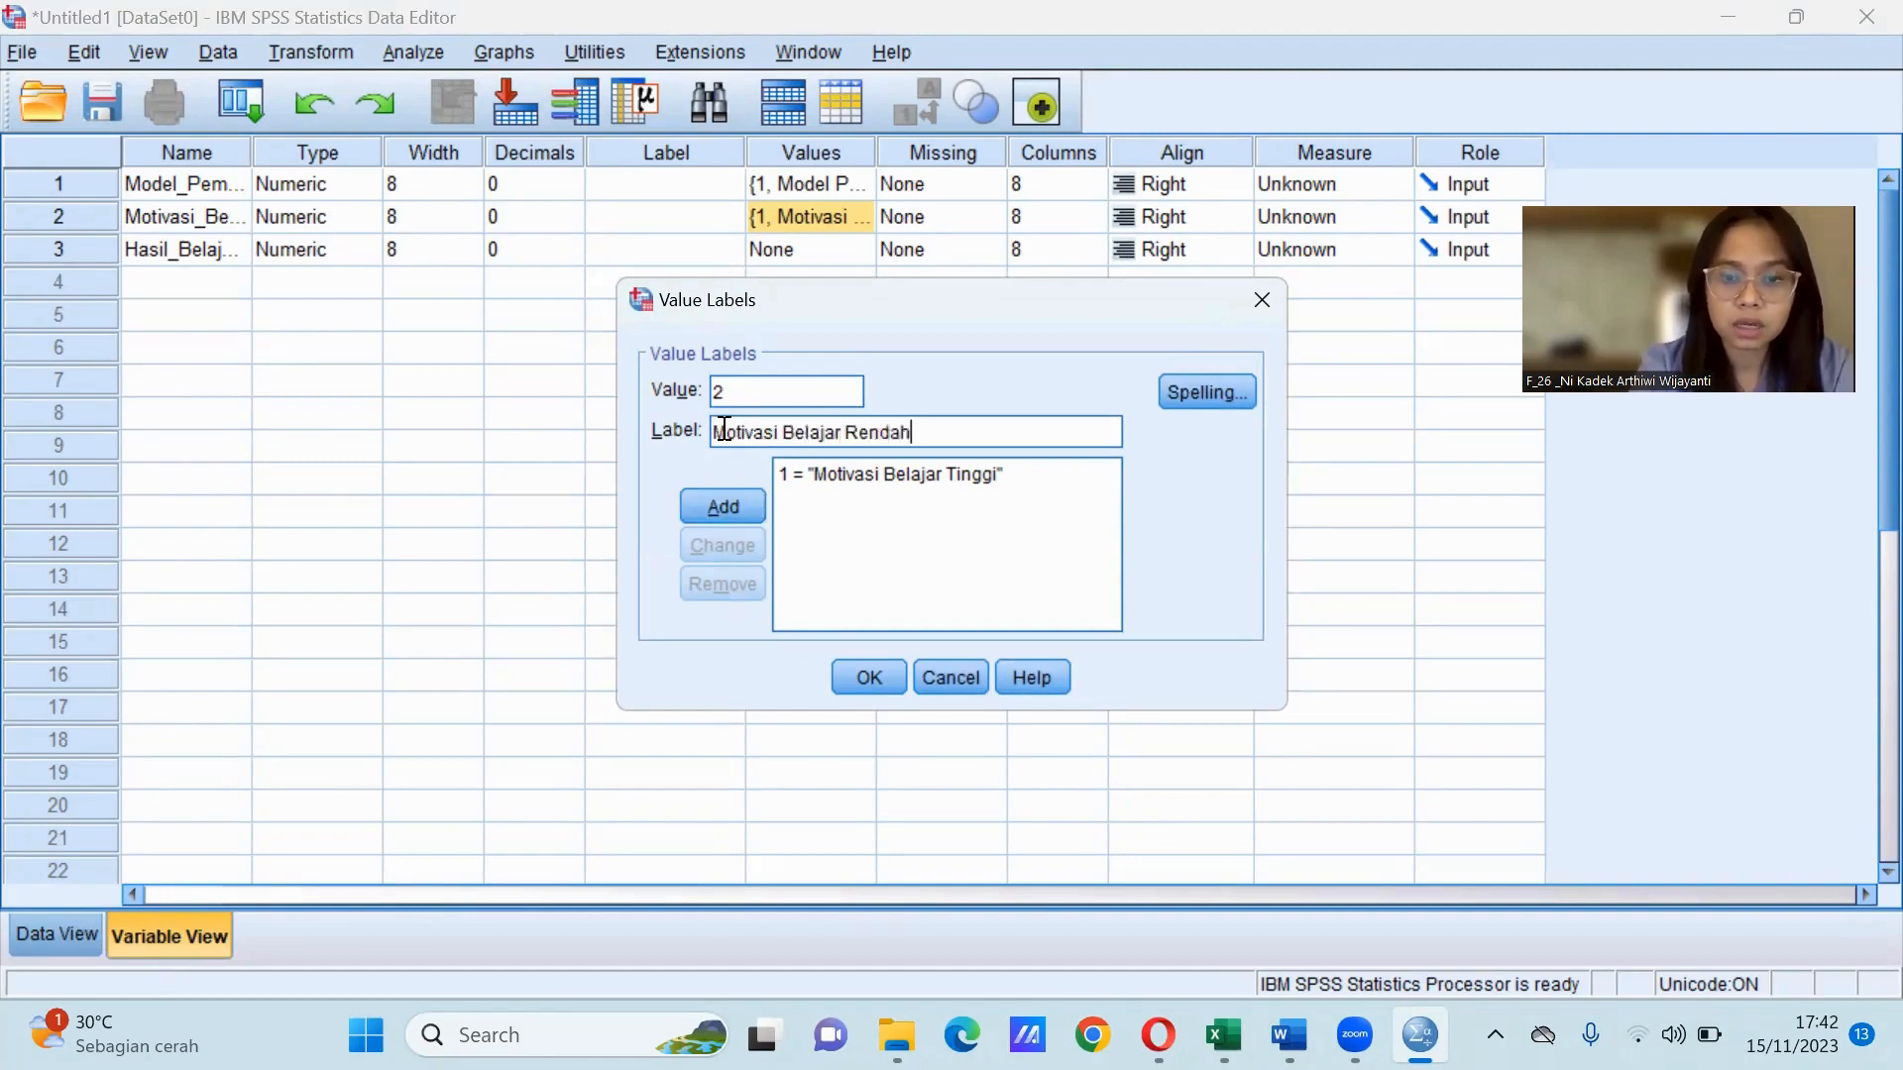
click(733, 505)
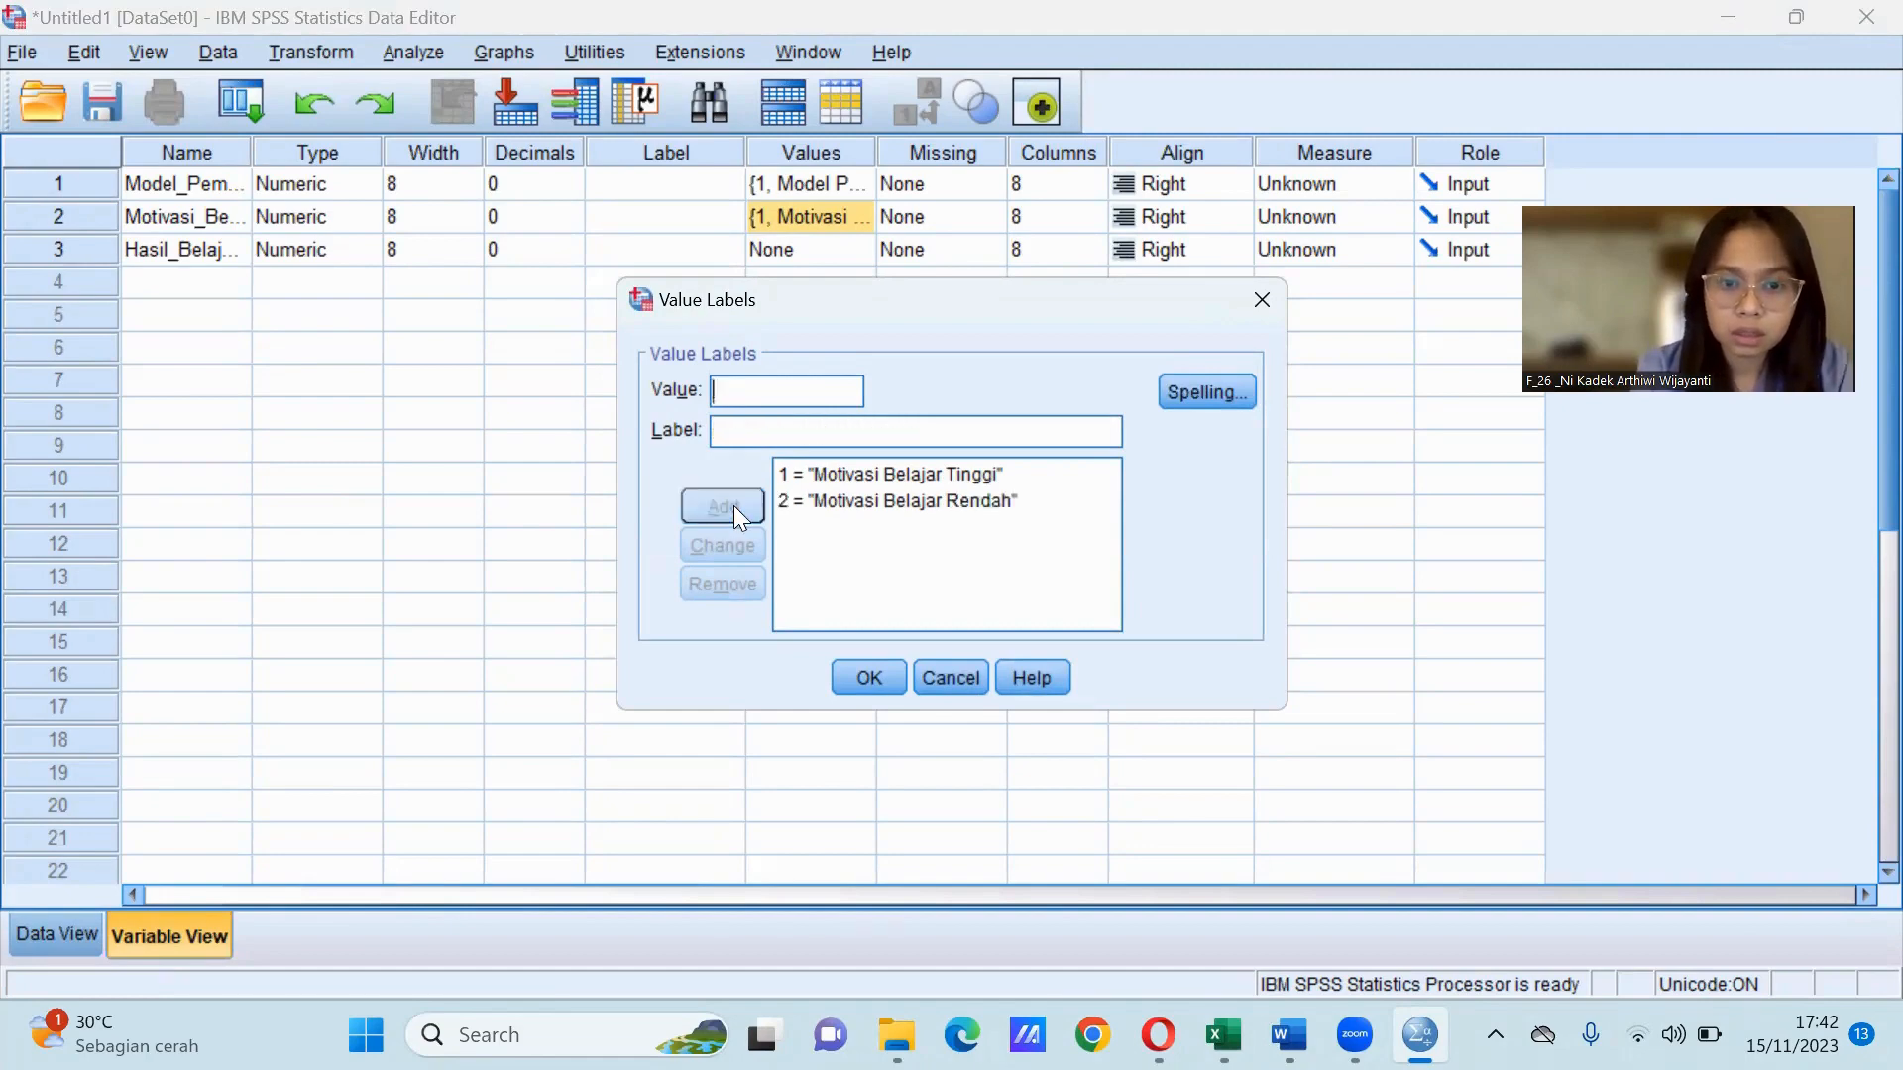
click(870, 677)
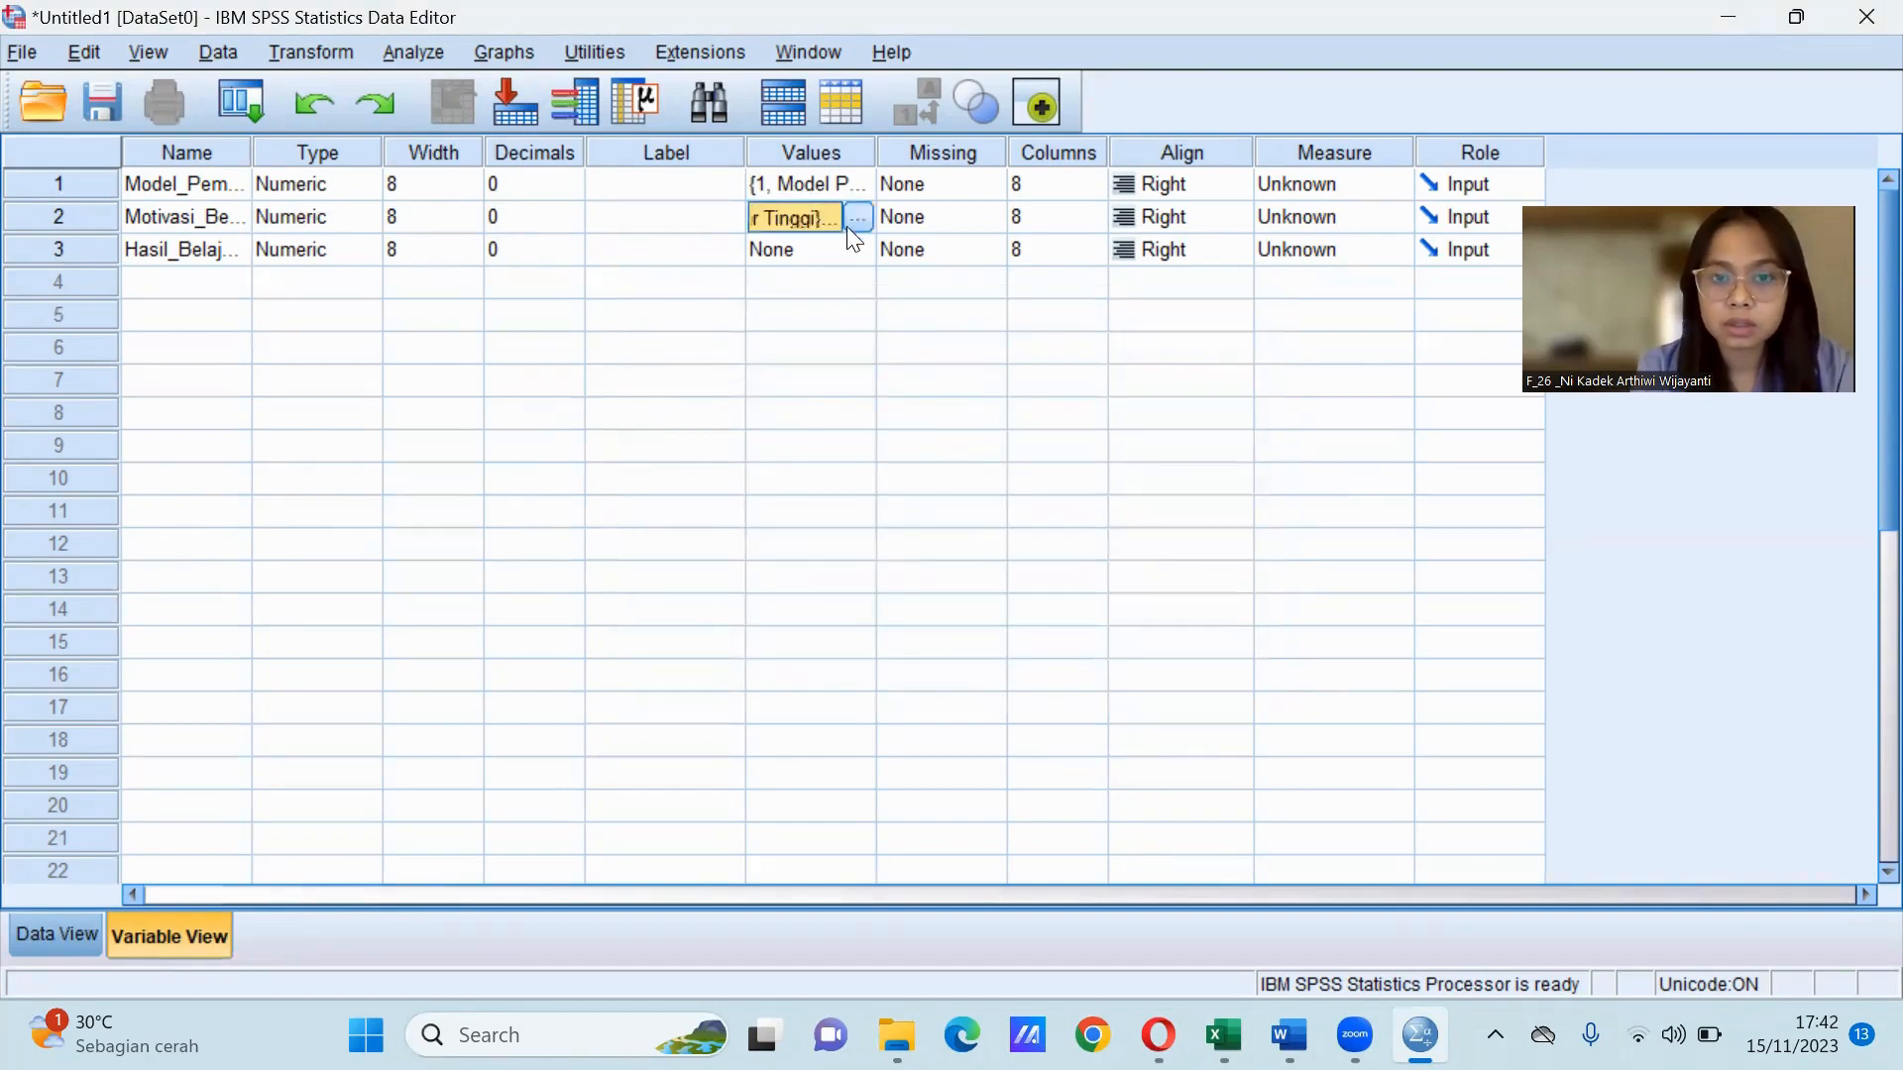
Set the measurement level to Nominal for Model_Pembelajaran and Motivasi_Belajar, and to Scale for Hasil_Belajar_IPA.
click(839, 256)
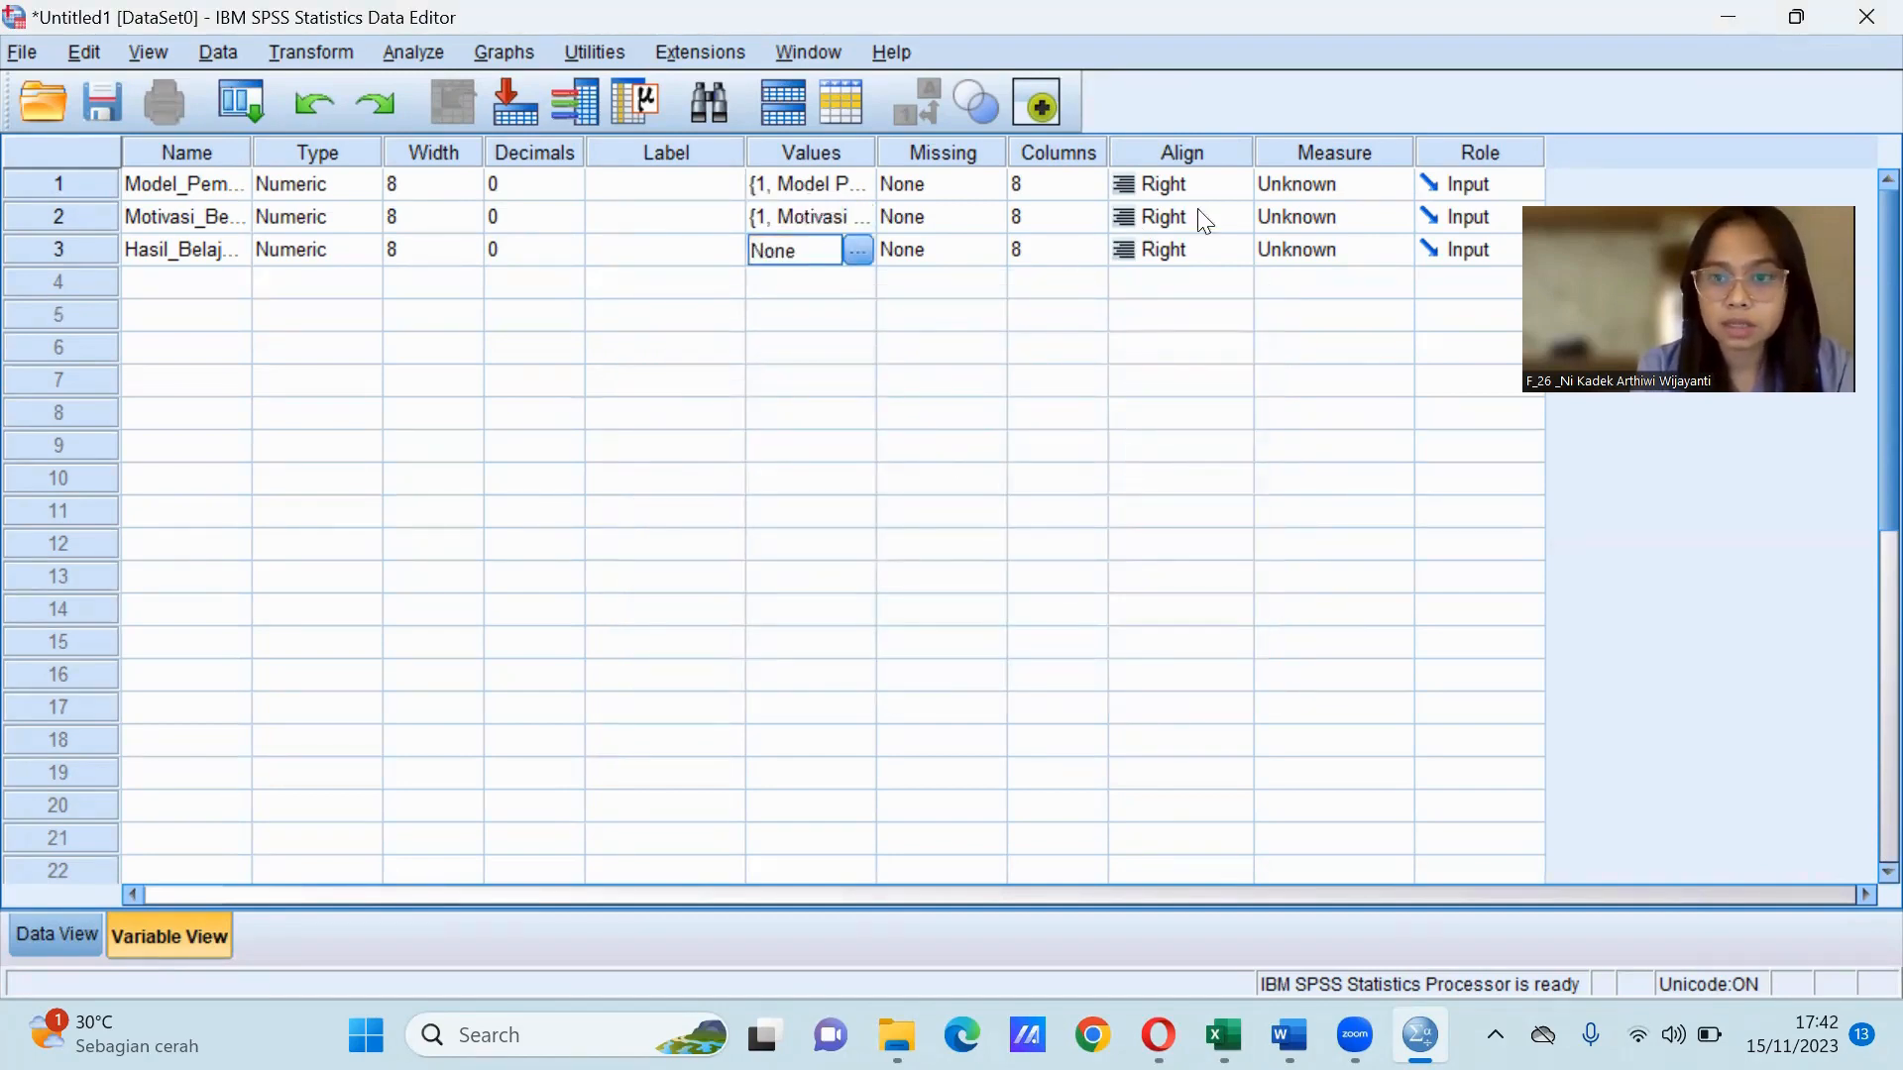
click(1338, 188)
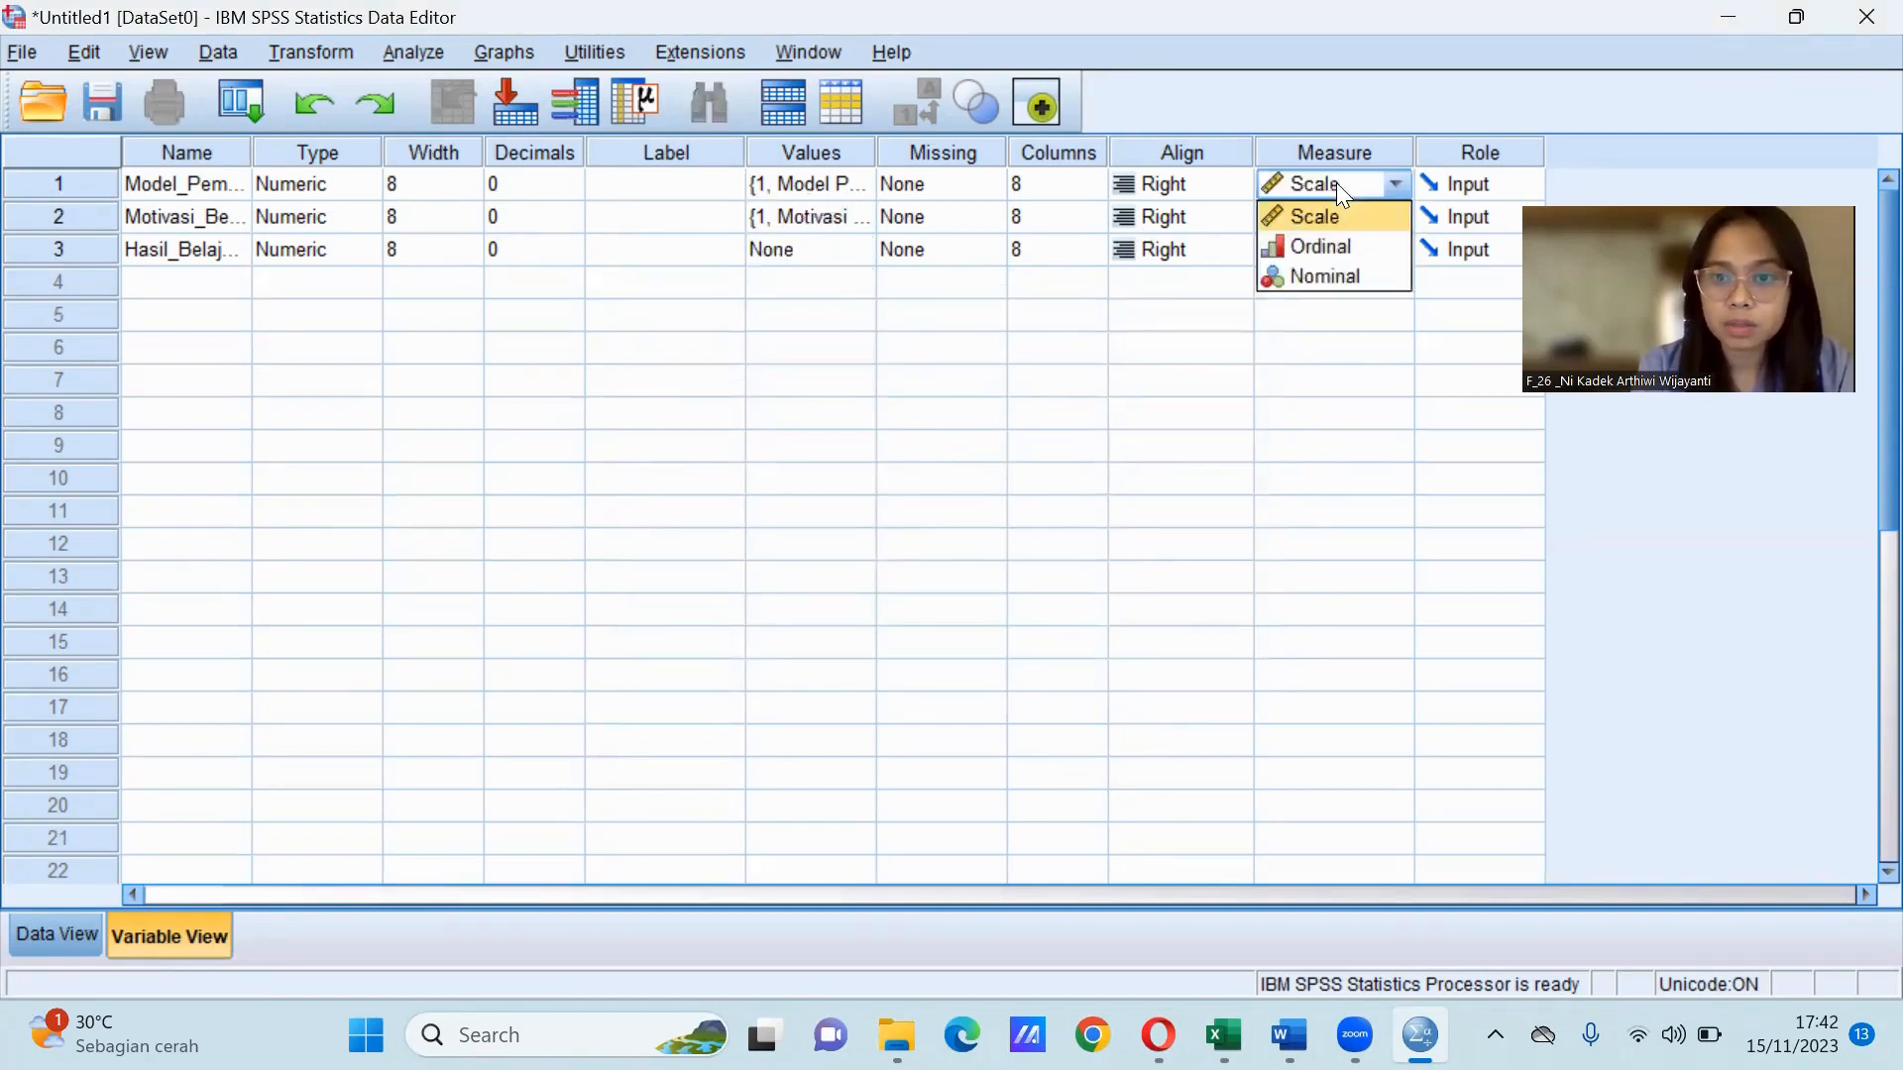
click(1363, 276)
click(1383, 222)
click(1349, 310)
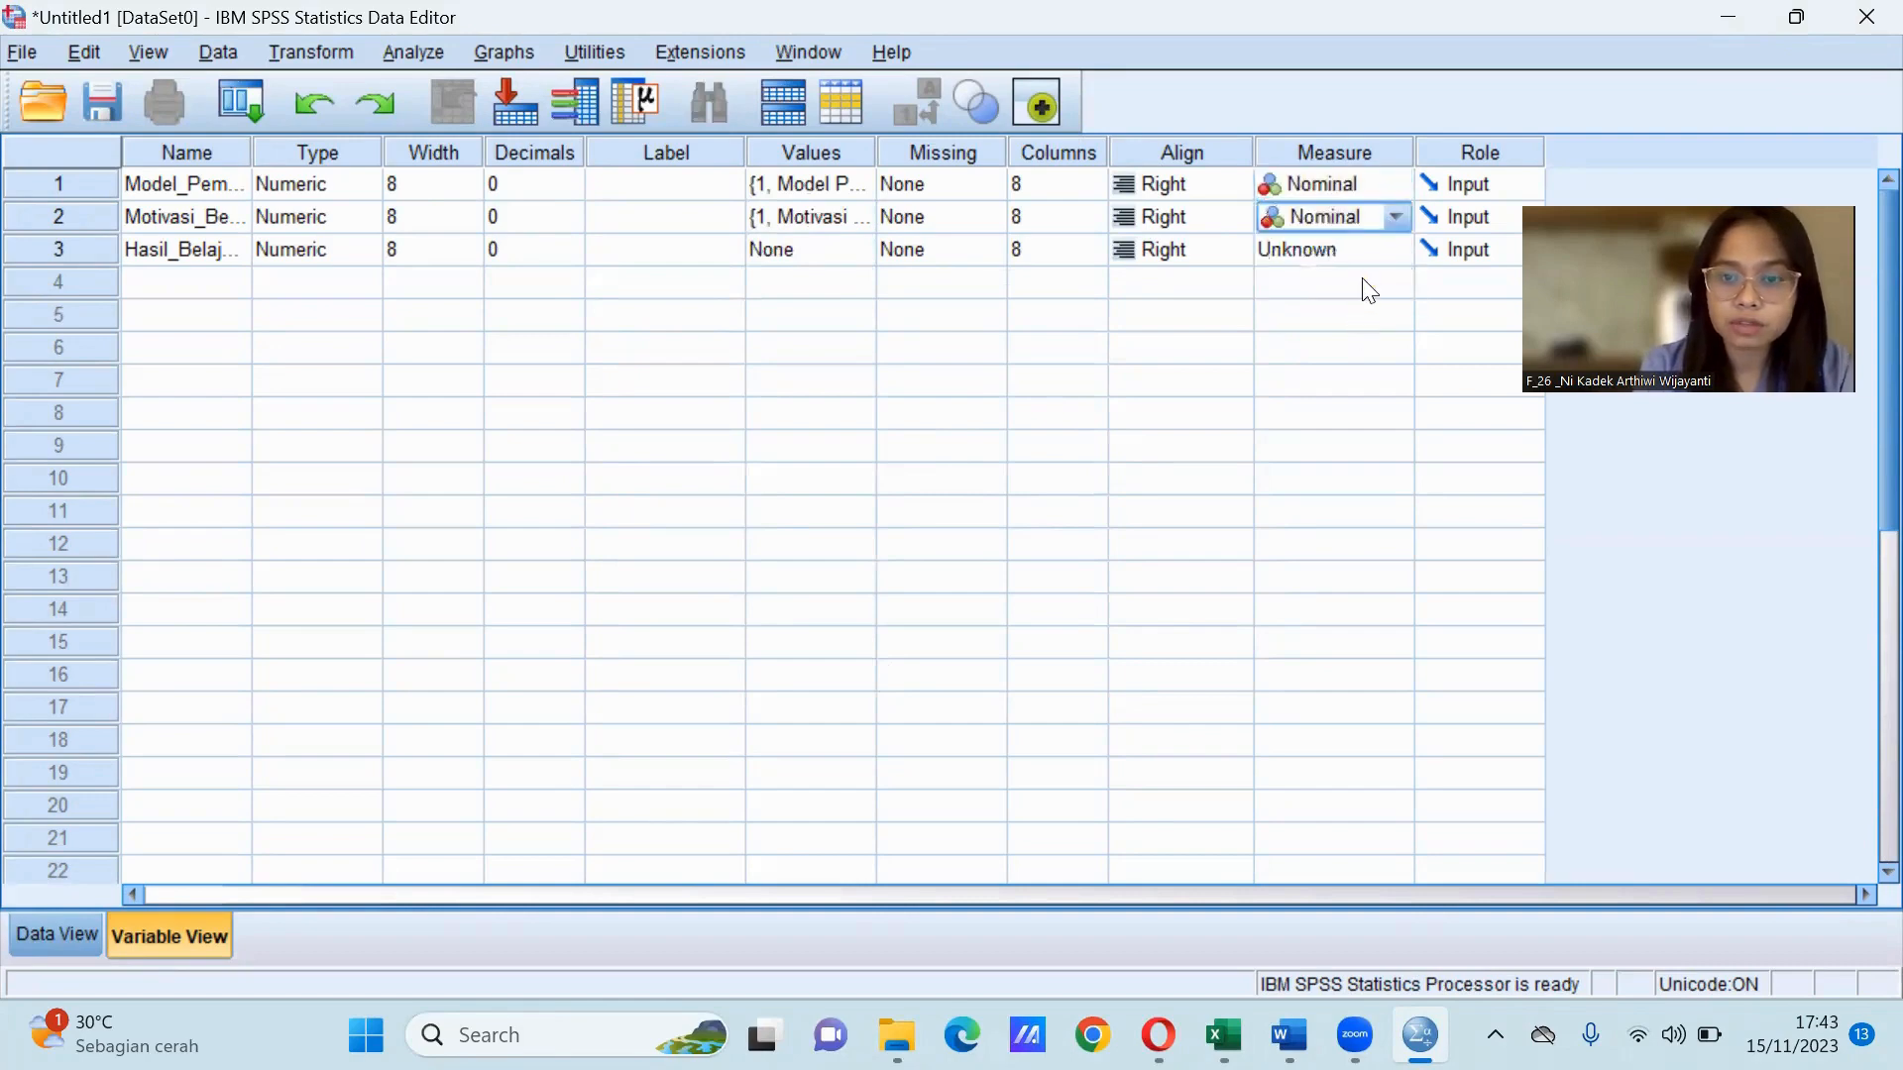
click(1356, 251)
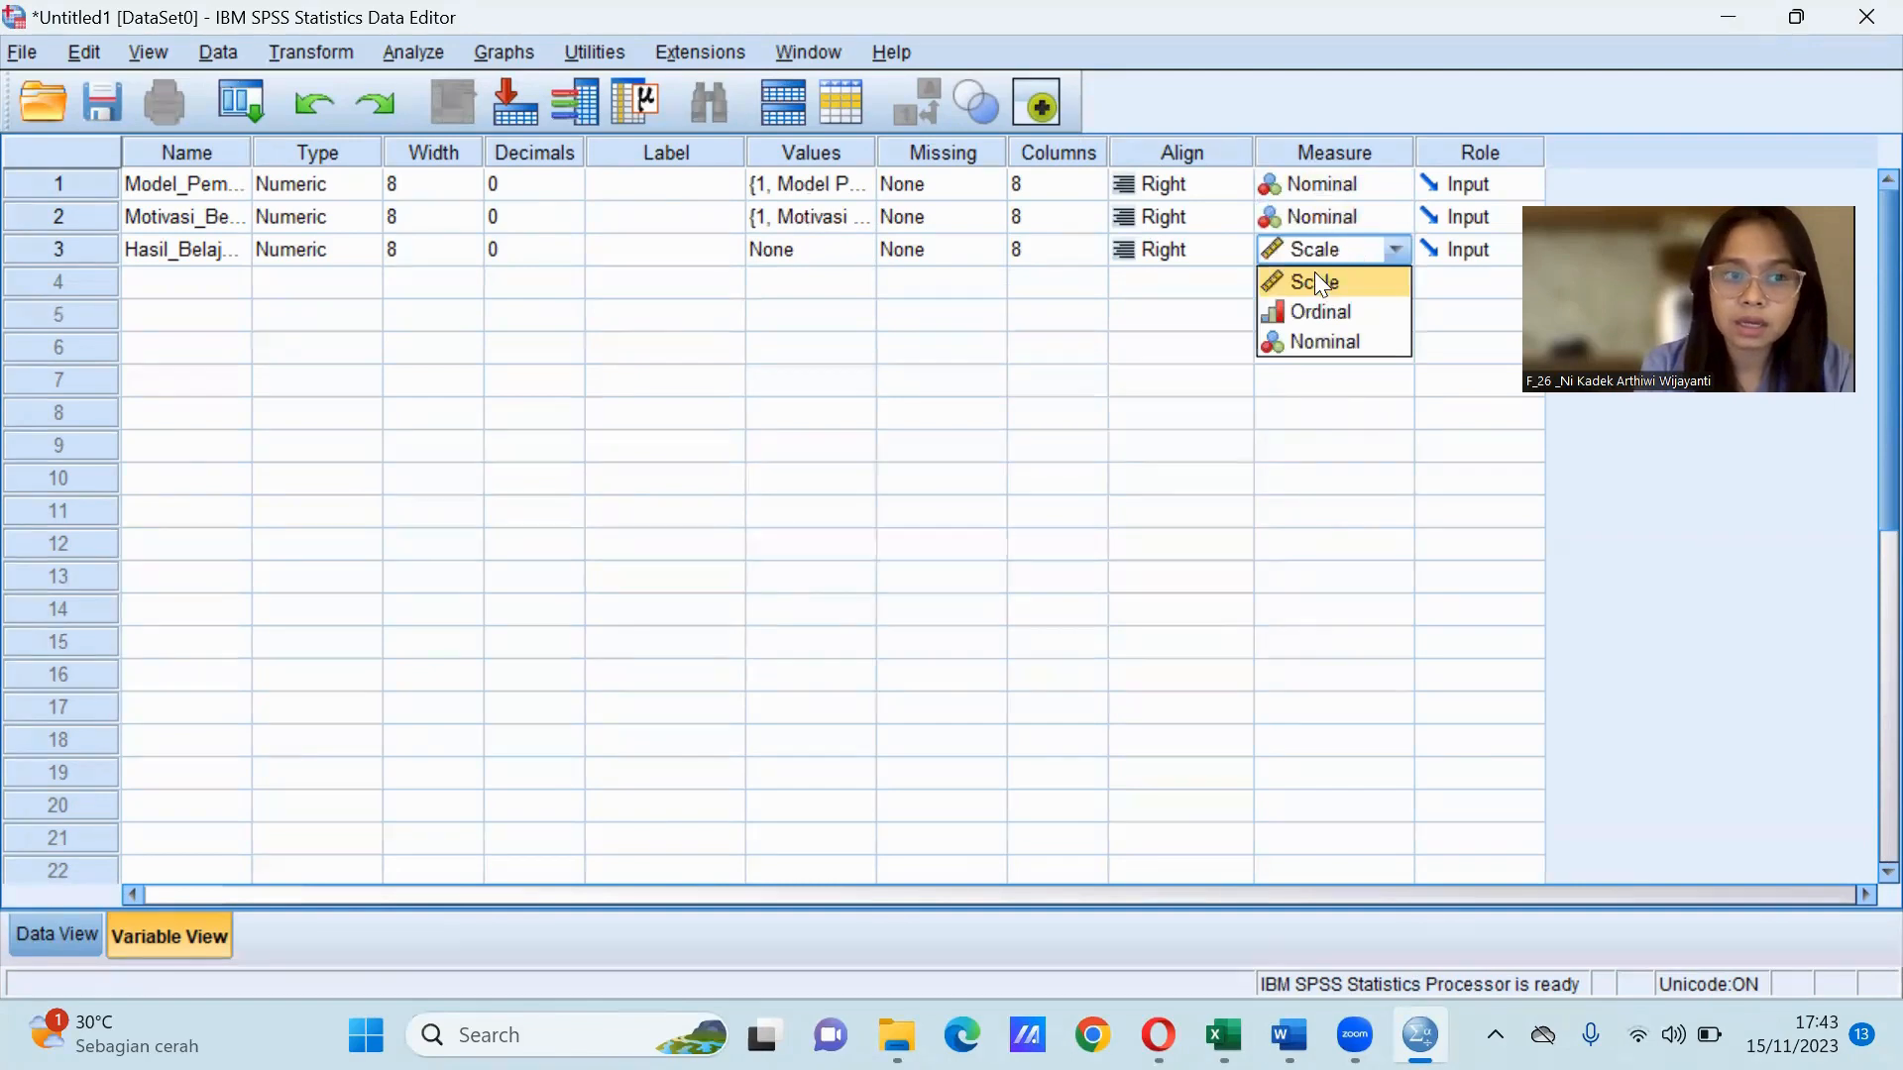
click(1317, 277)
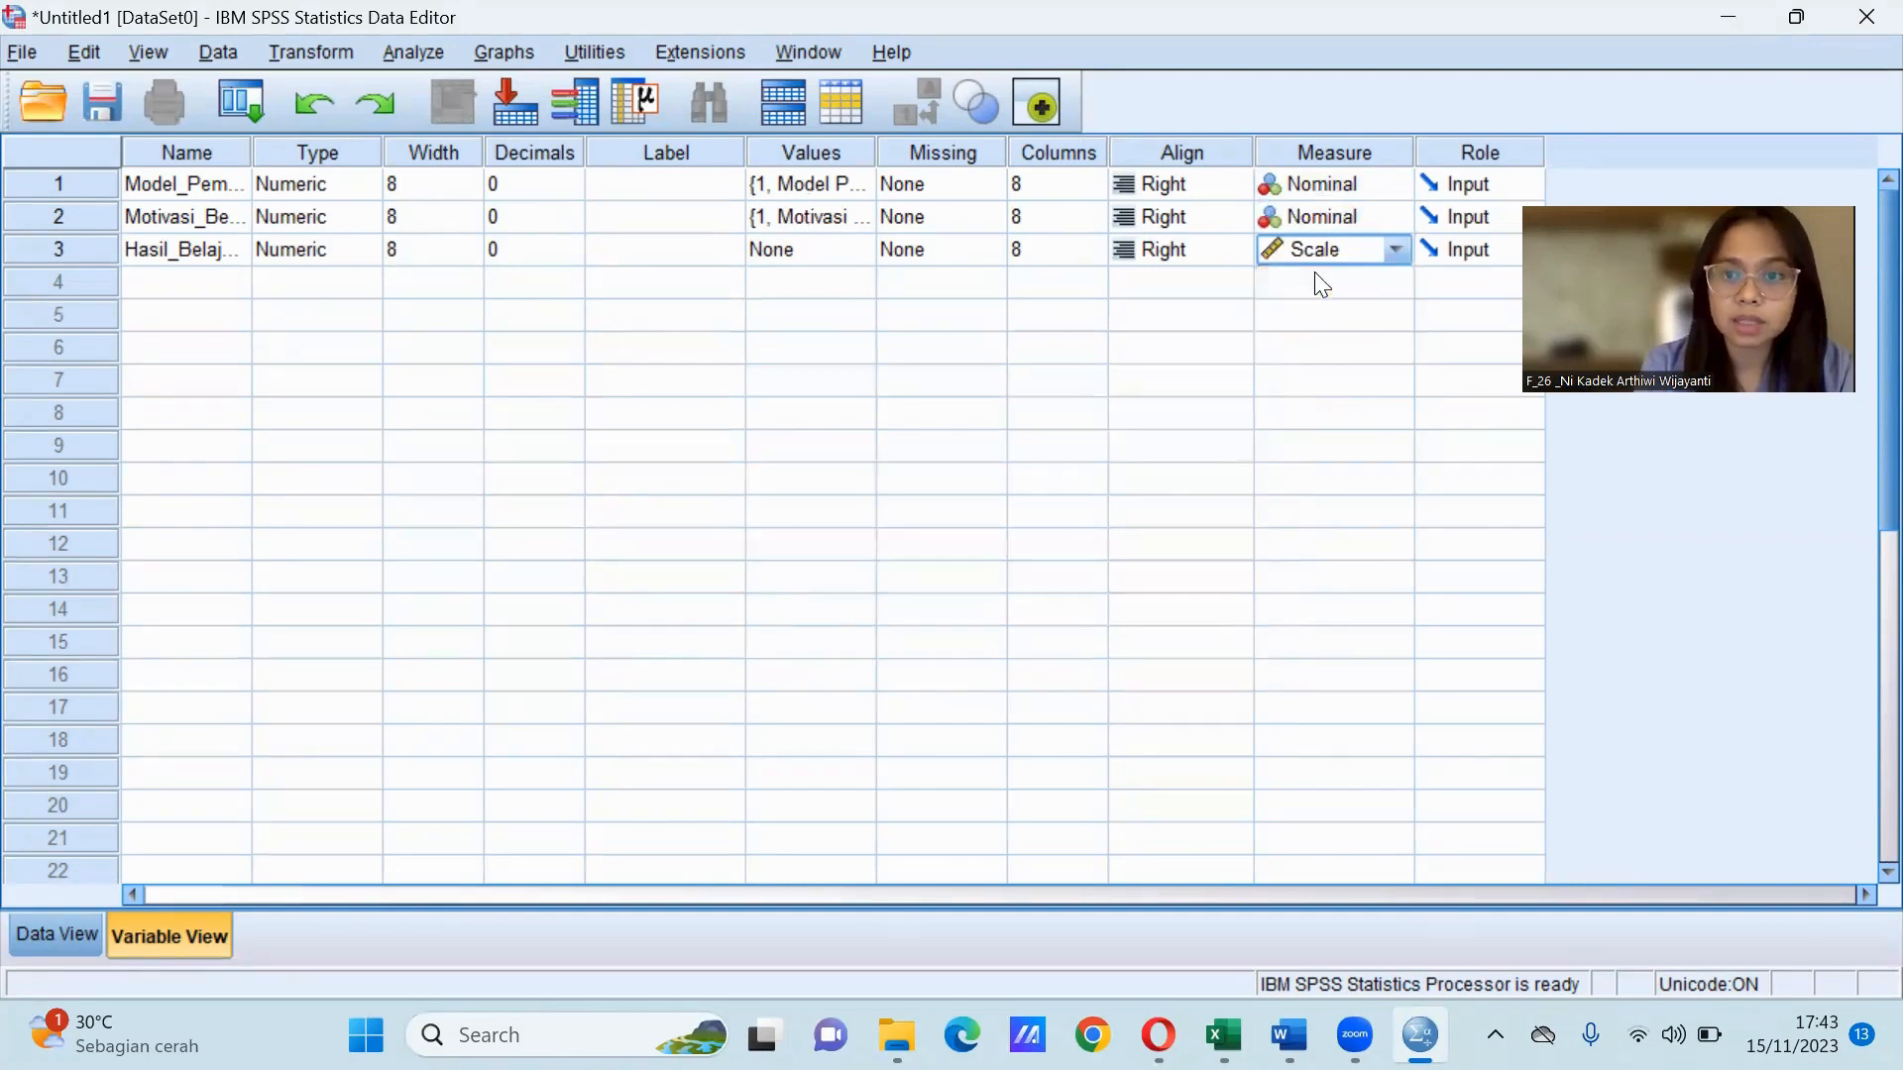
Show the data grid and widen all three variable columns so each name fits on one line.
click(57, 935)
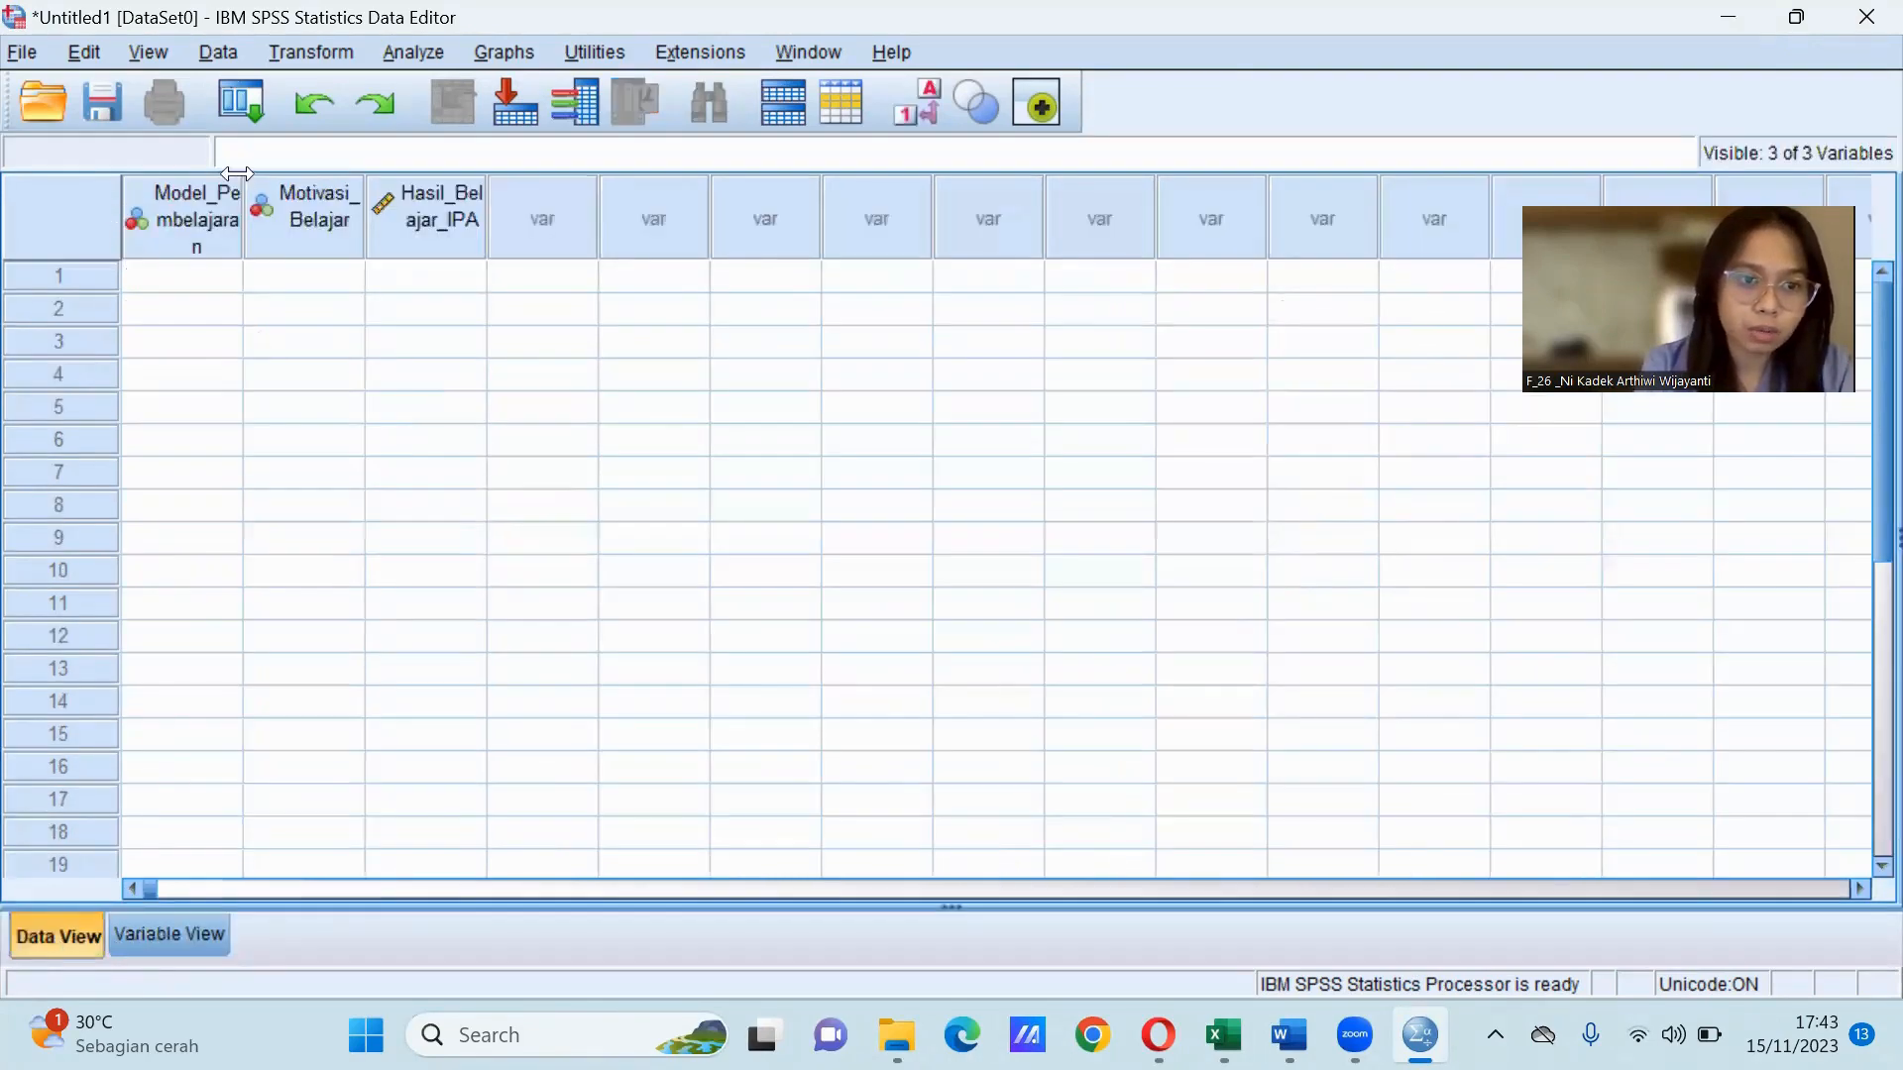
drag(236, 173, 364, 184)
drag(485, 186, 565, 188)
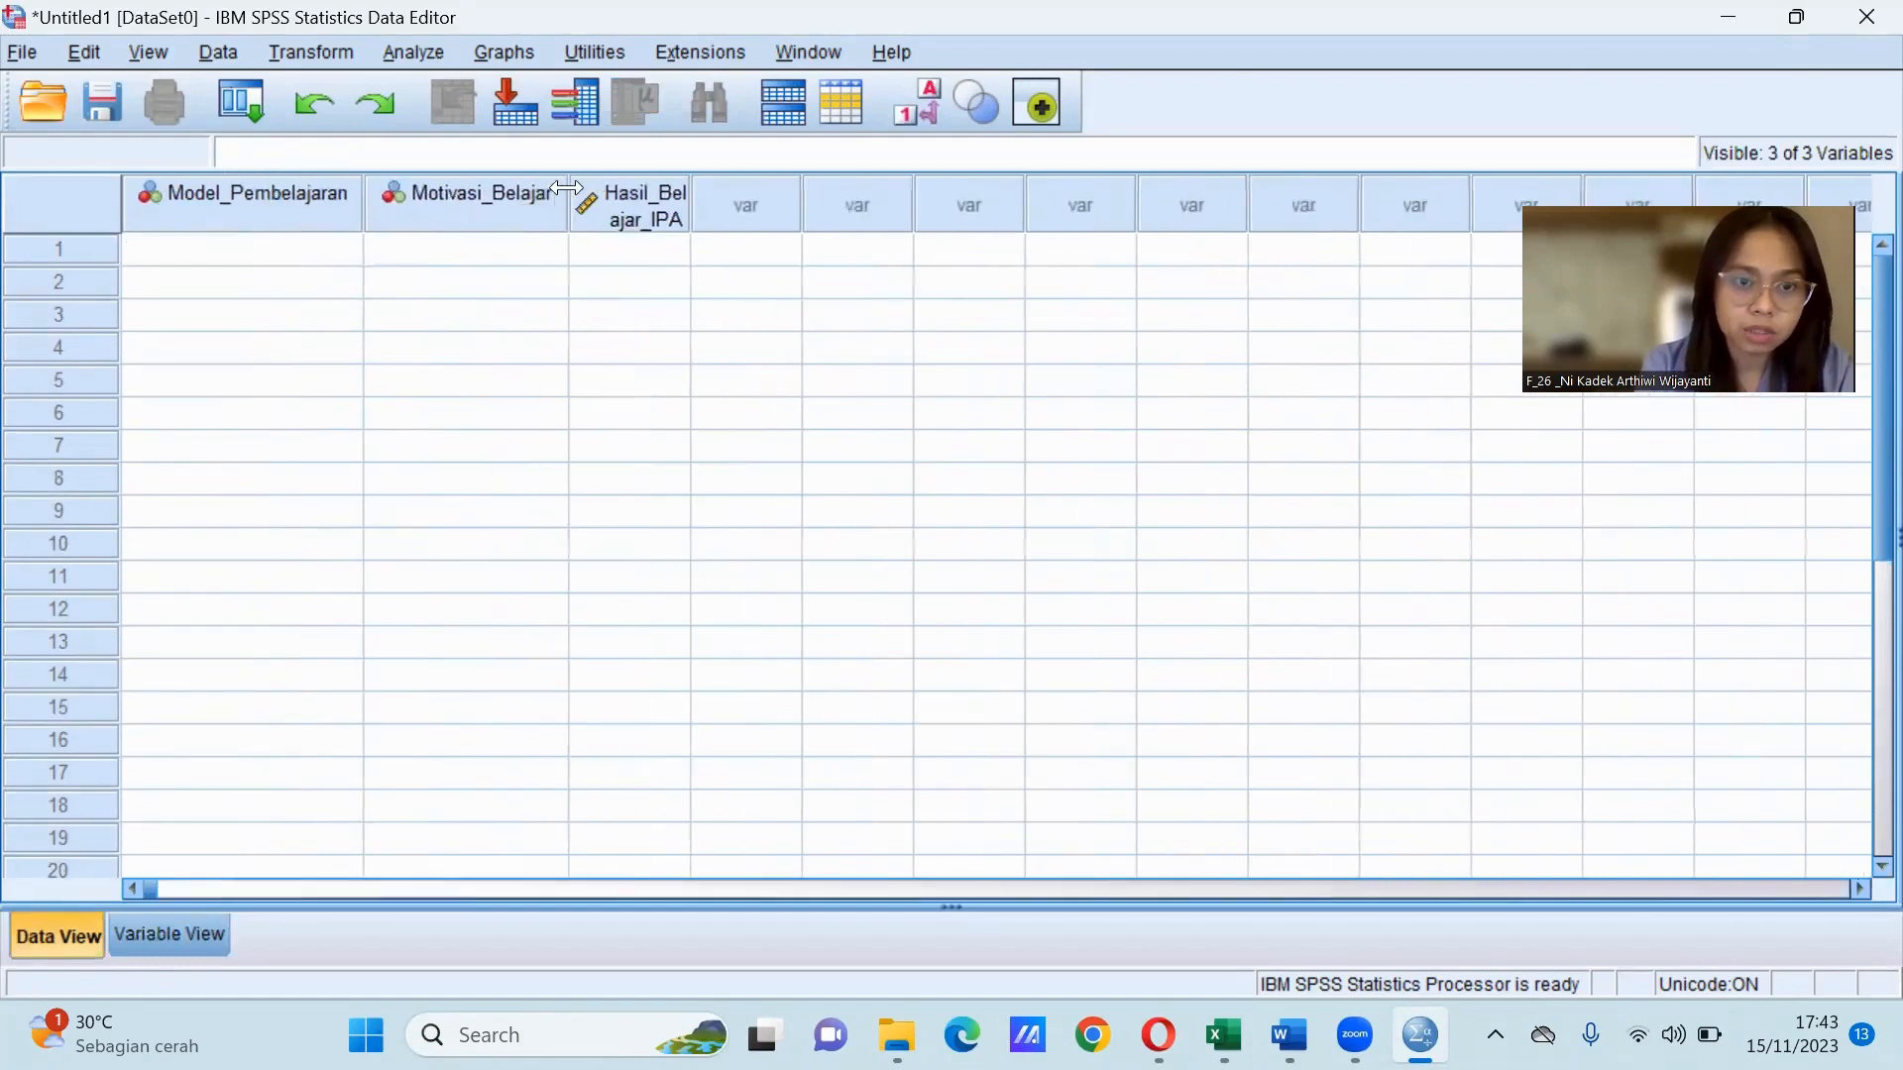
drag(683, 193, 781, 194)
Enter the value 1 for Model_Pembelajaran in rows 1 through 7.
click(282, 216)
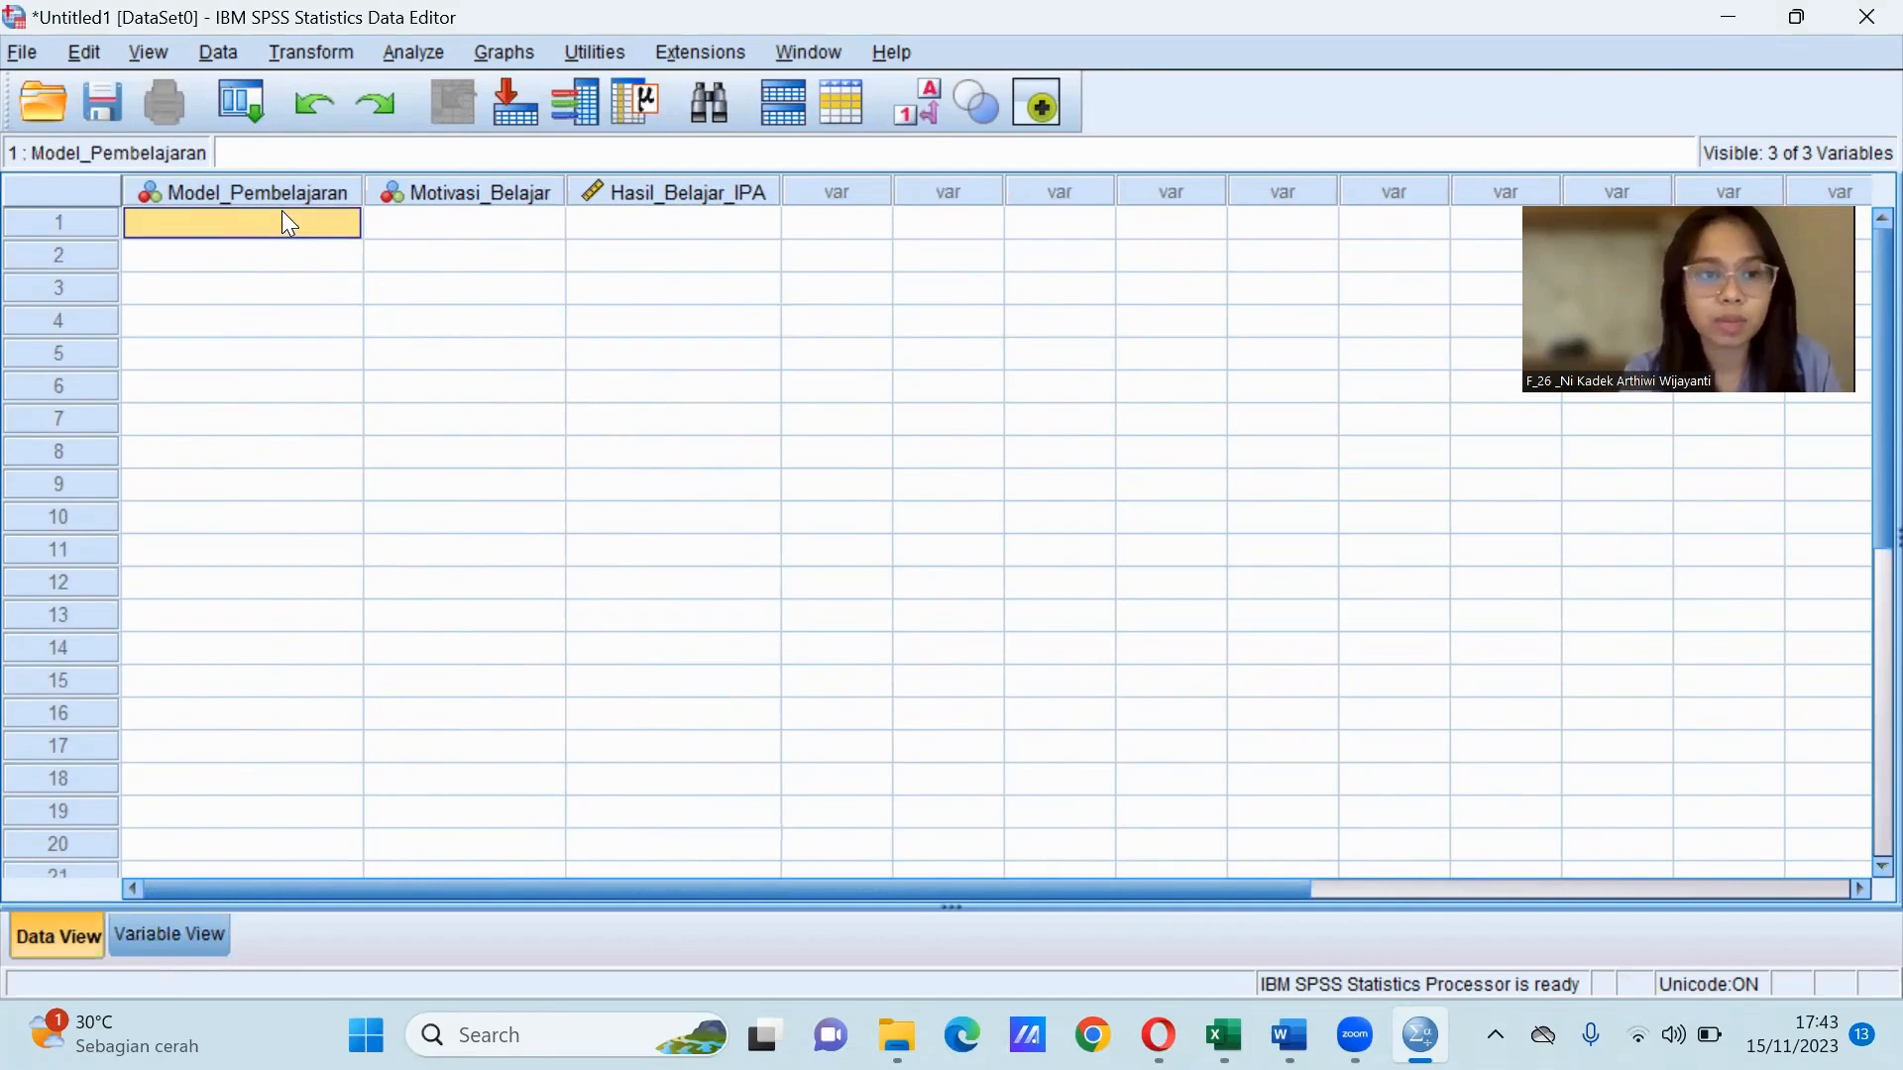
click(427, 227)
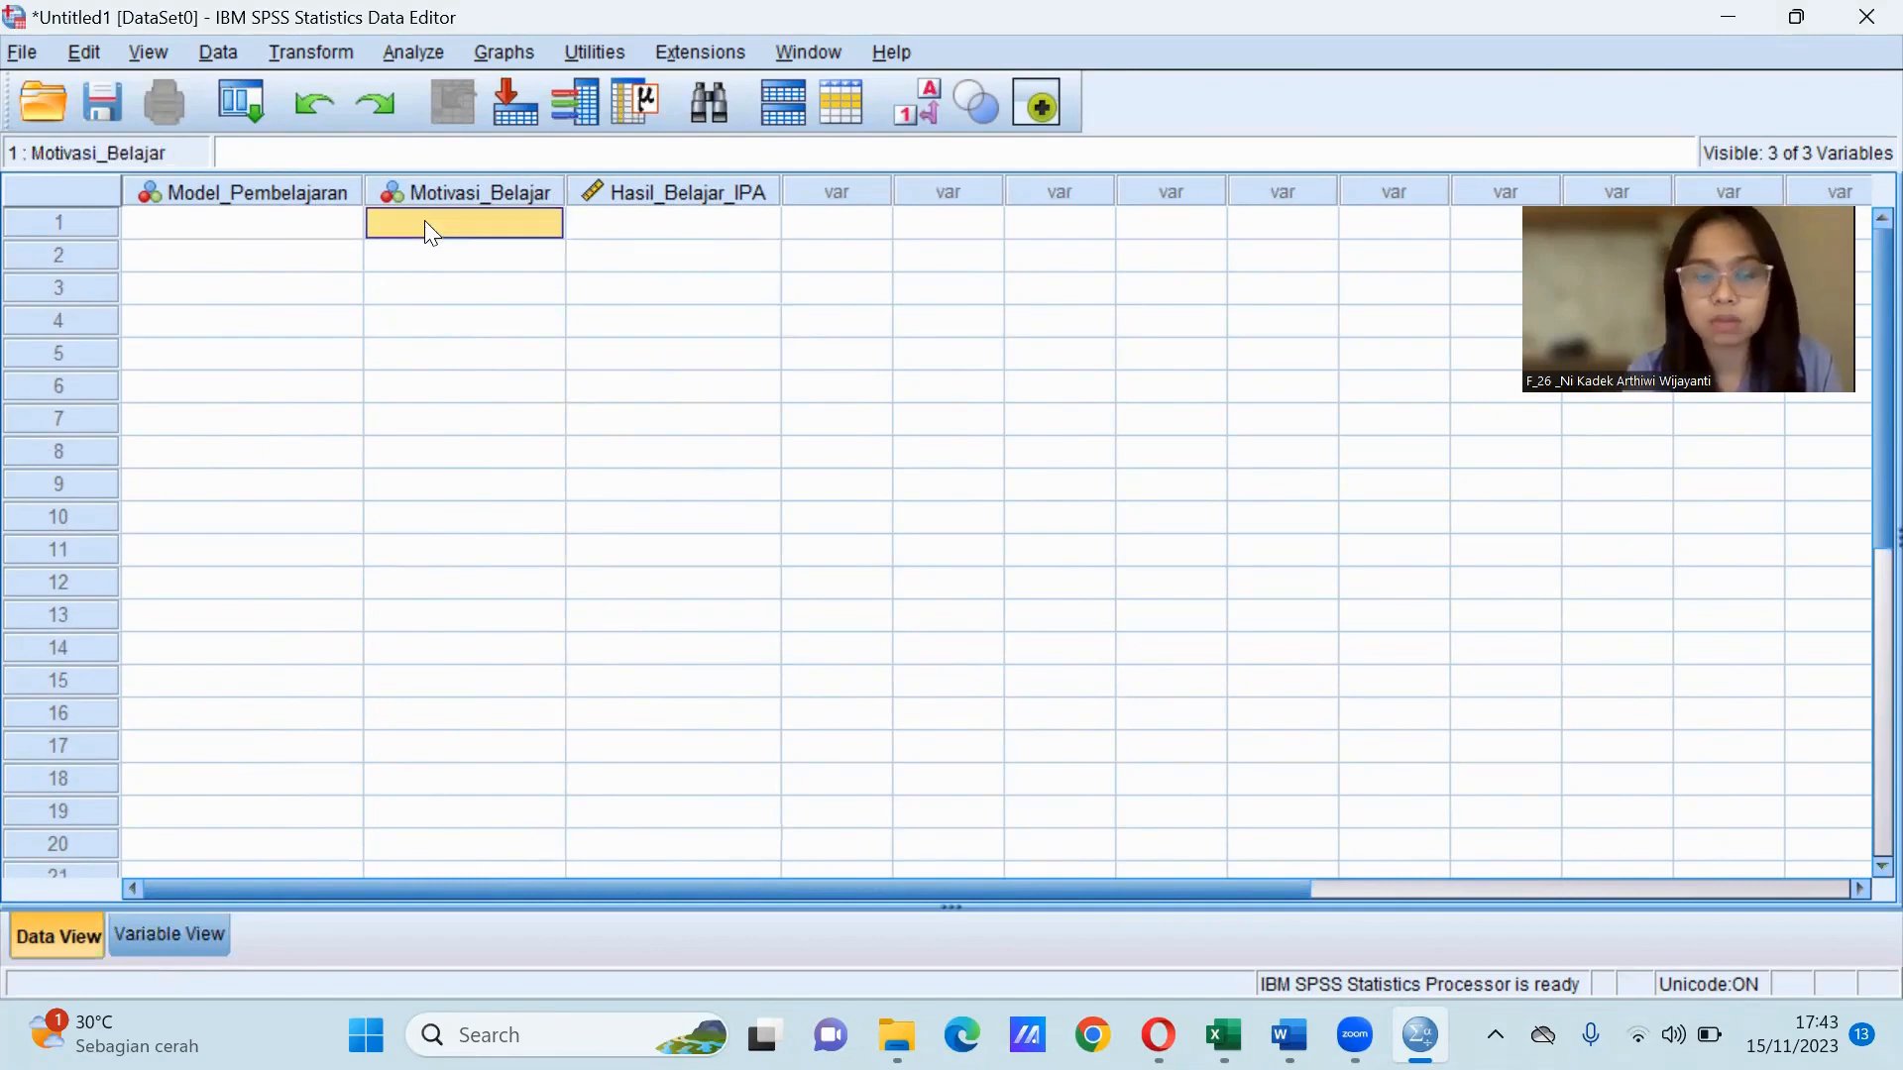
click(326, 221)
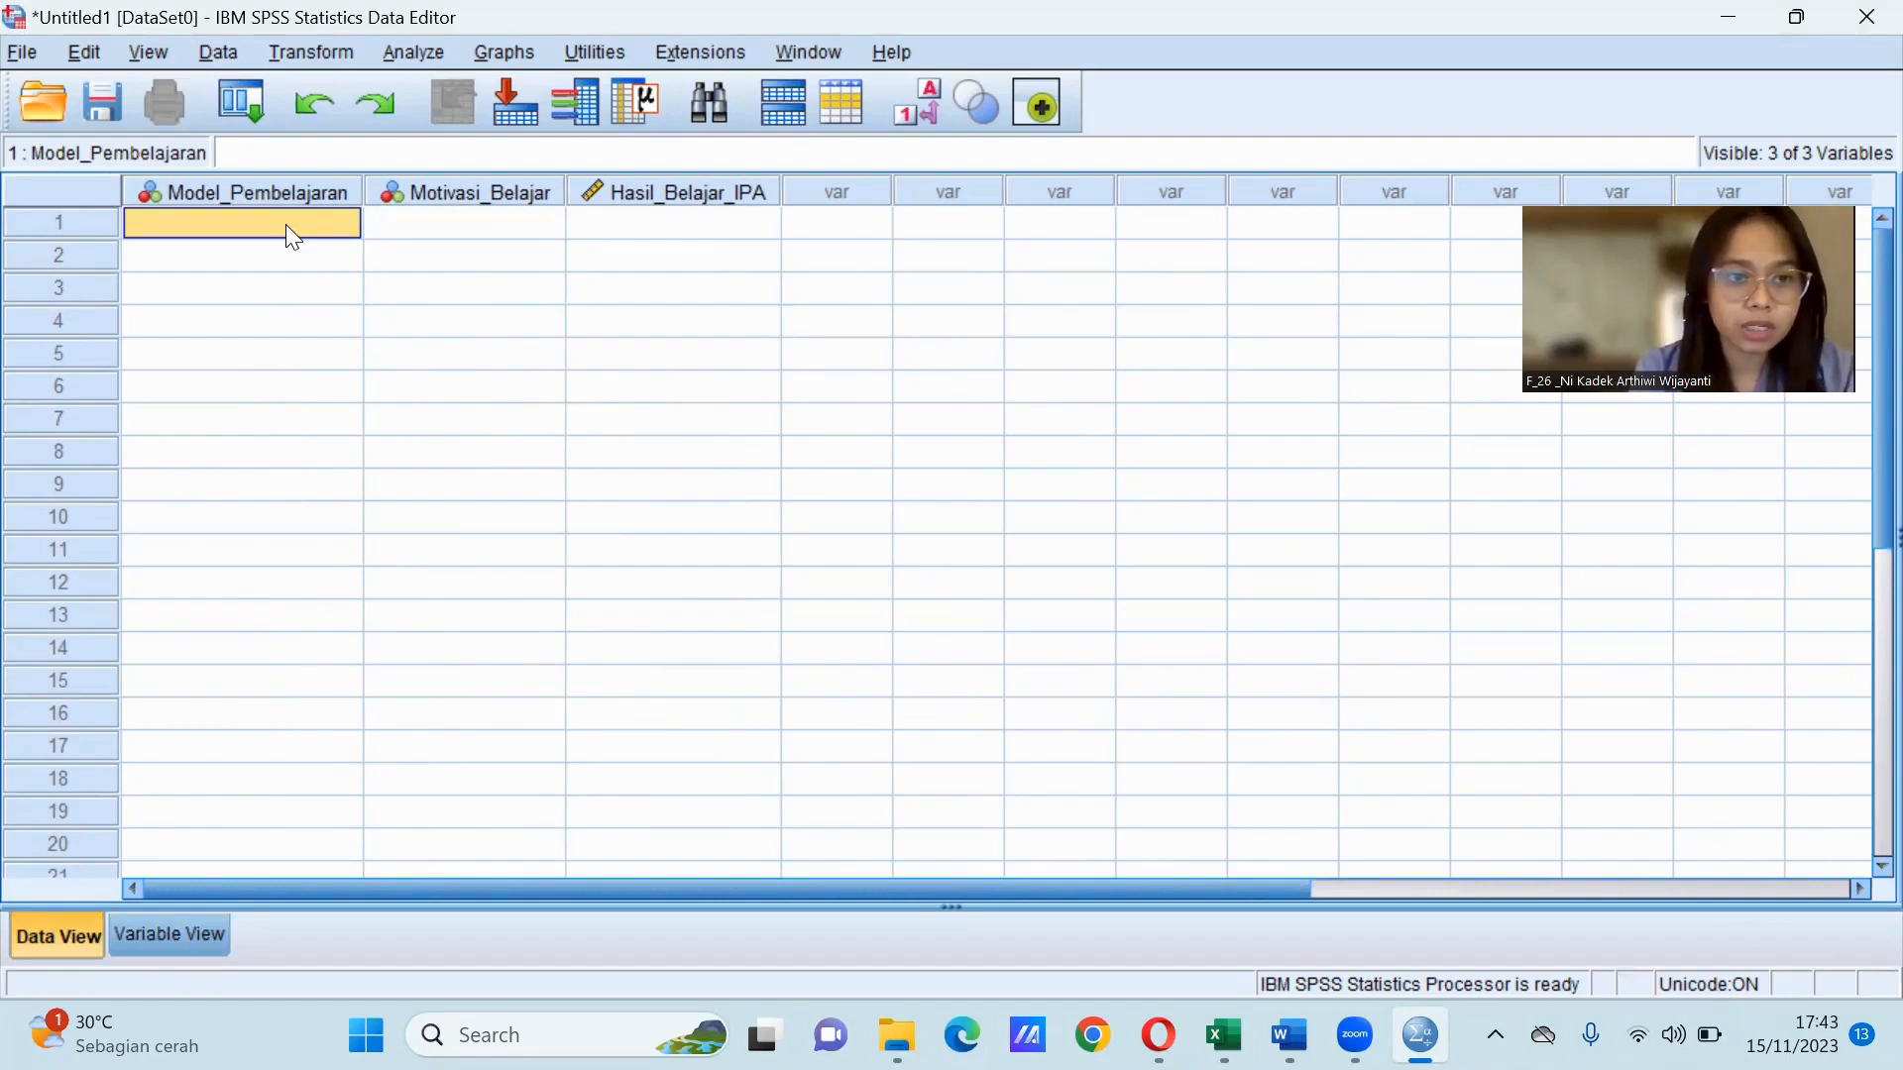
text(1)
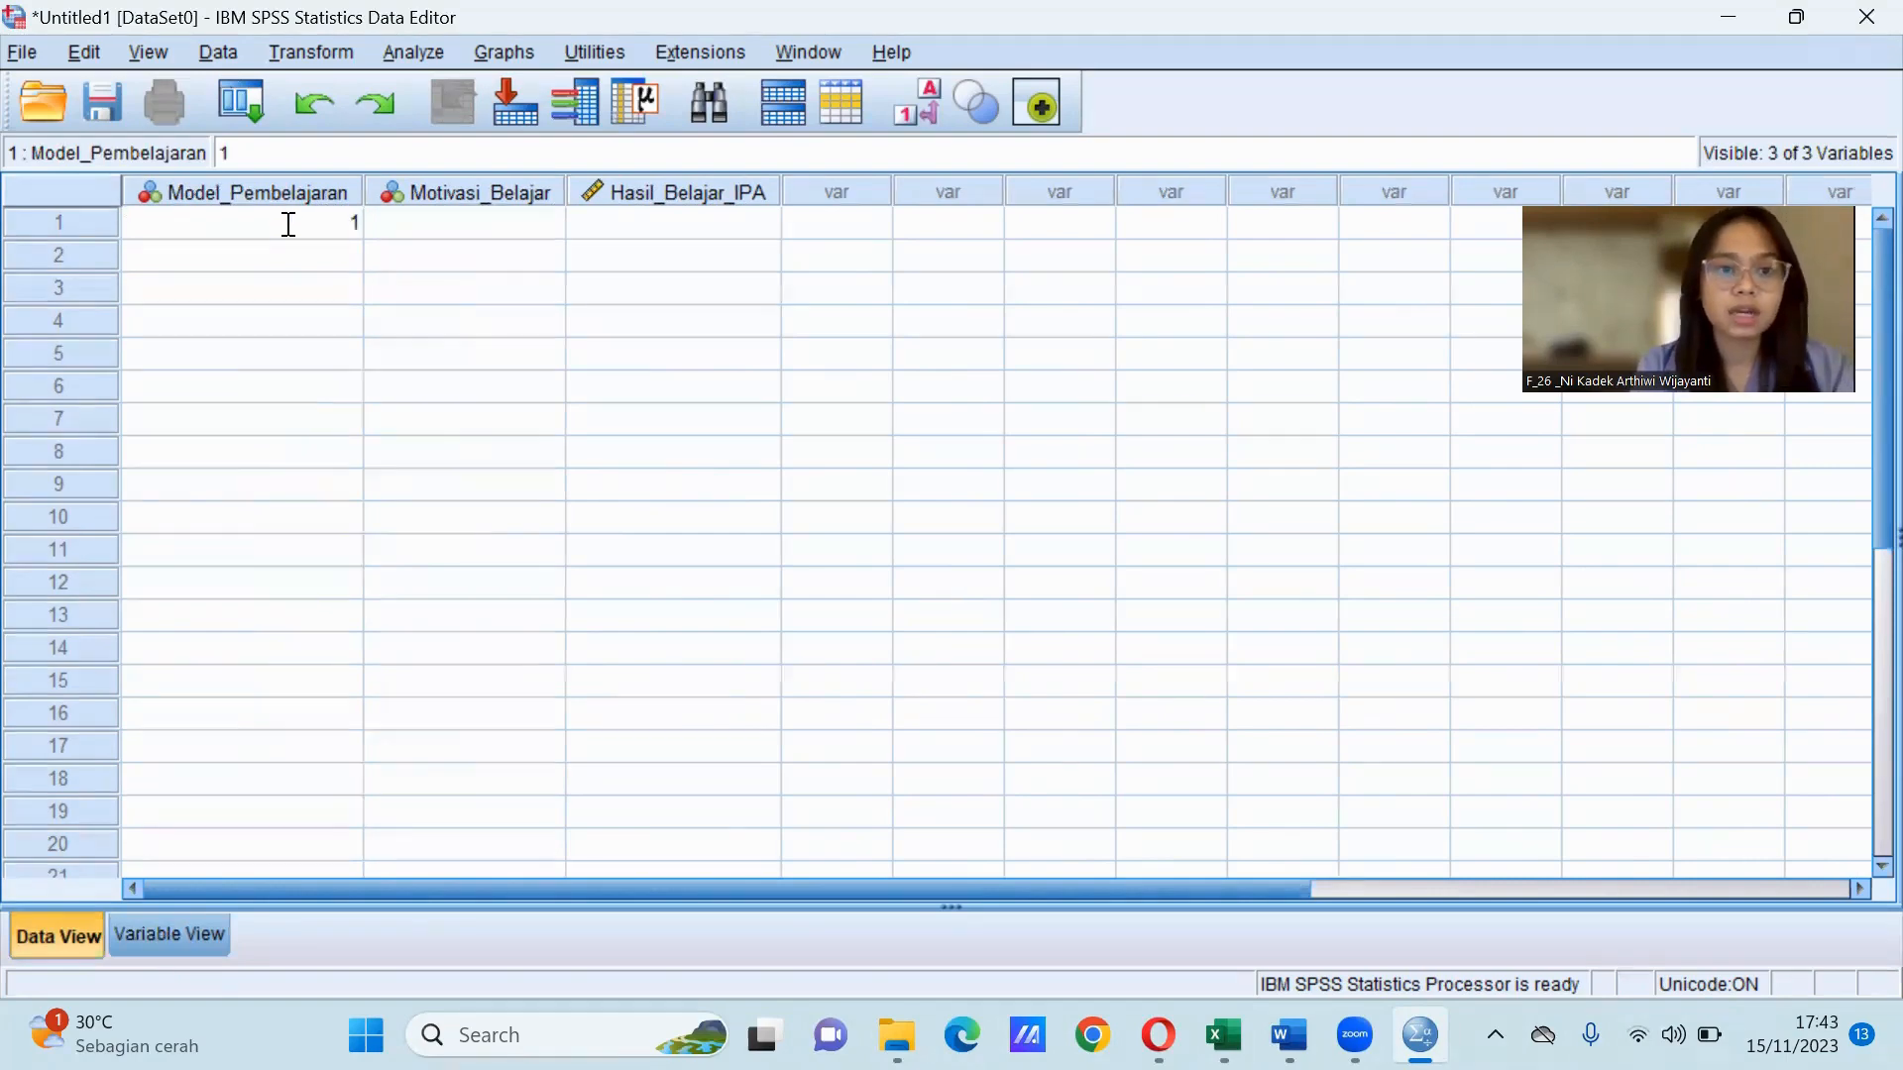
click(295, 258)
text(1)
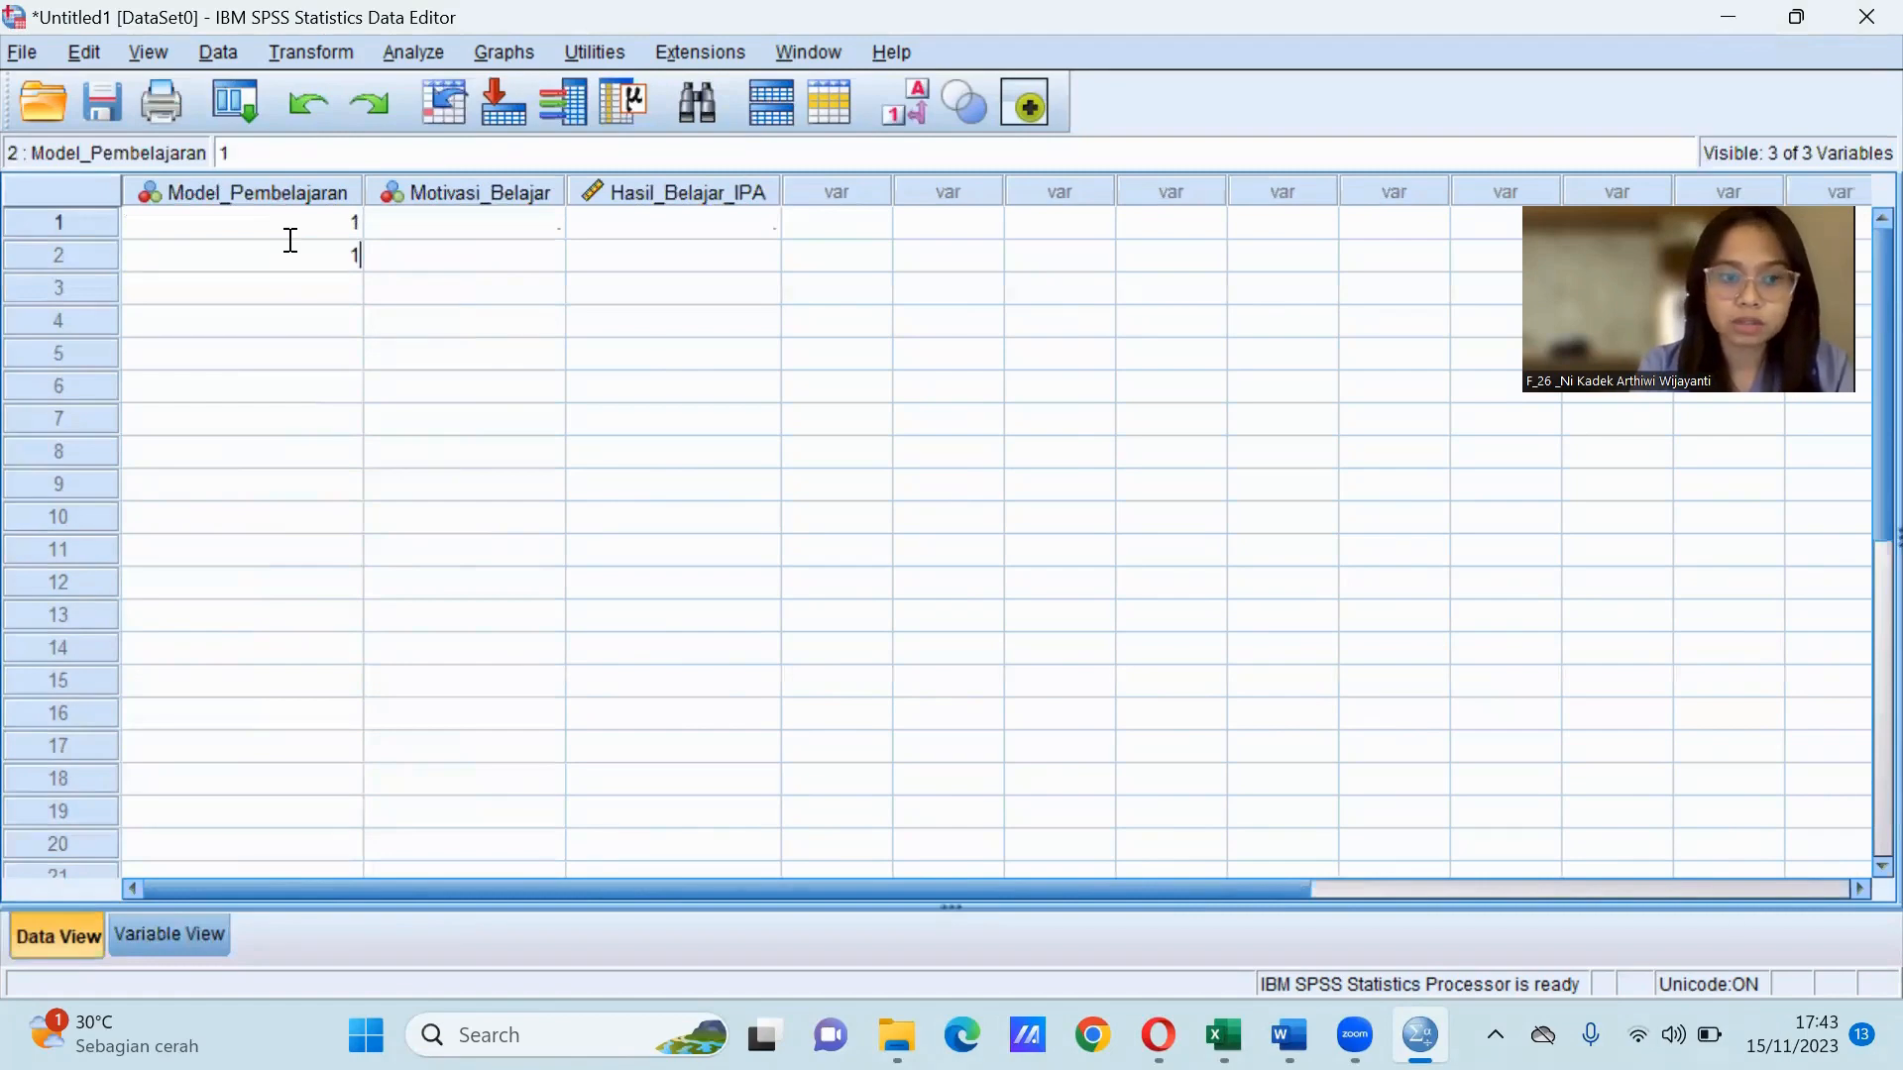
key(Return)
text(1)
key(Return)
text(11)
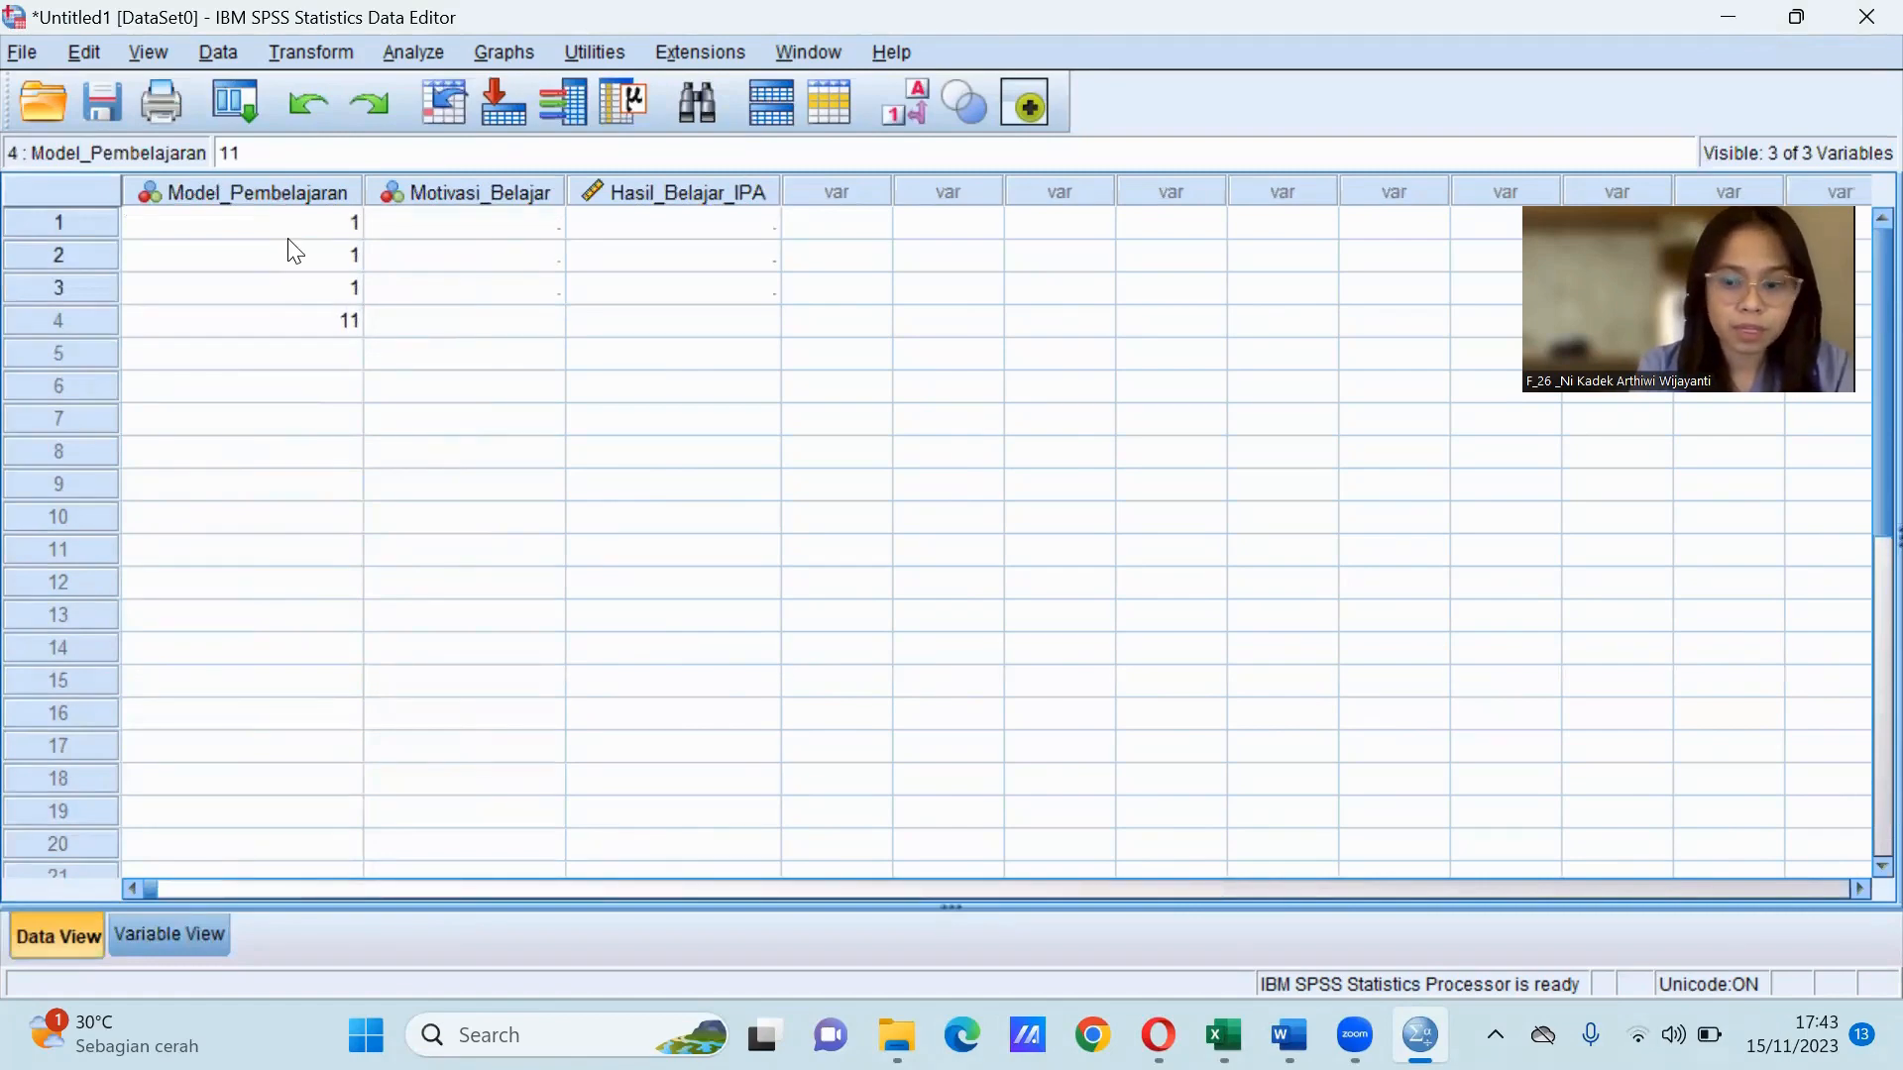
key(Return)
text(1)
key(Return)
text(11)
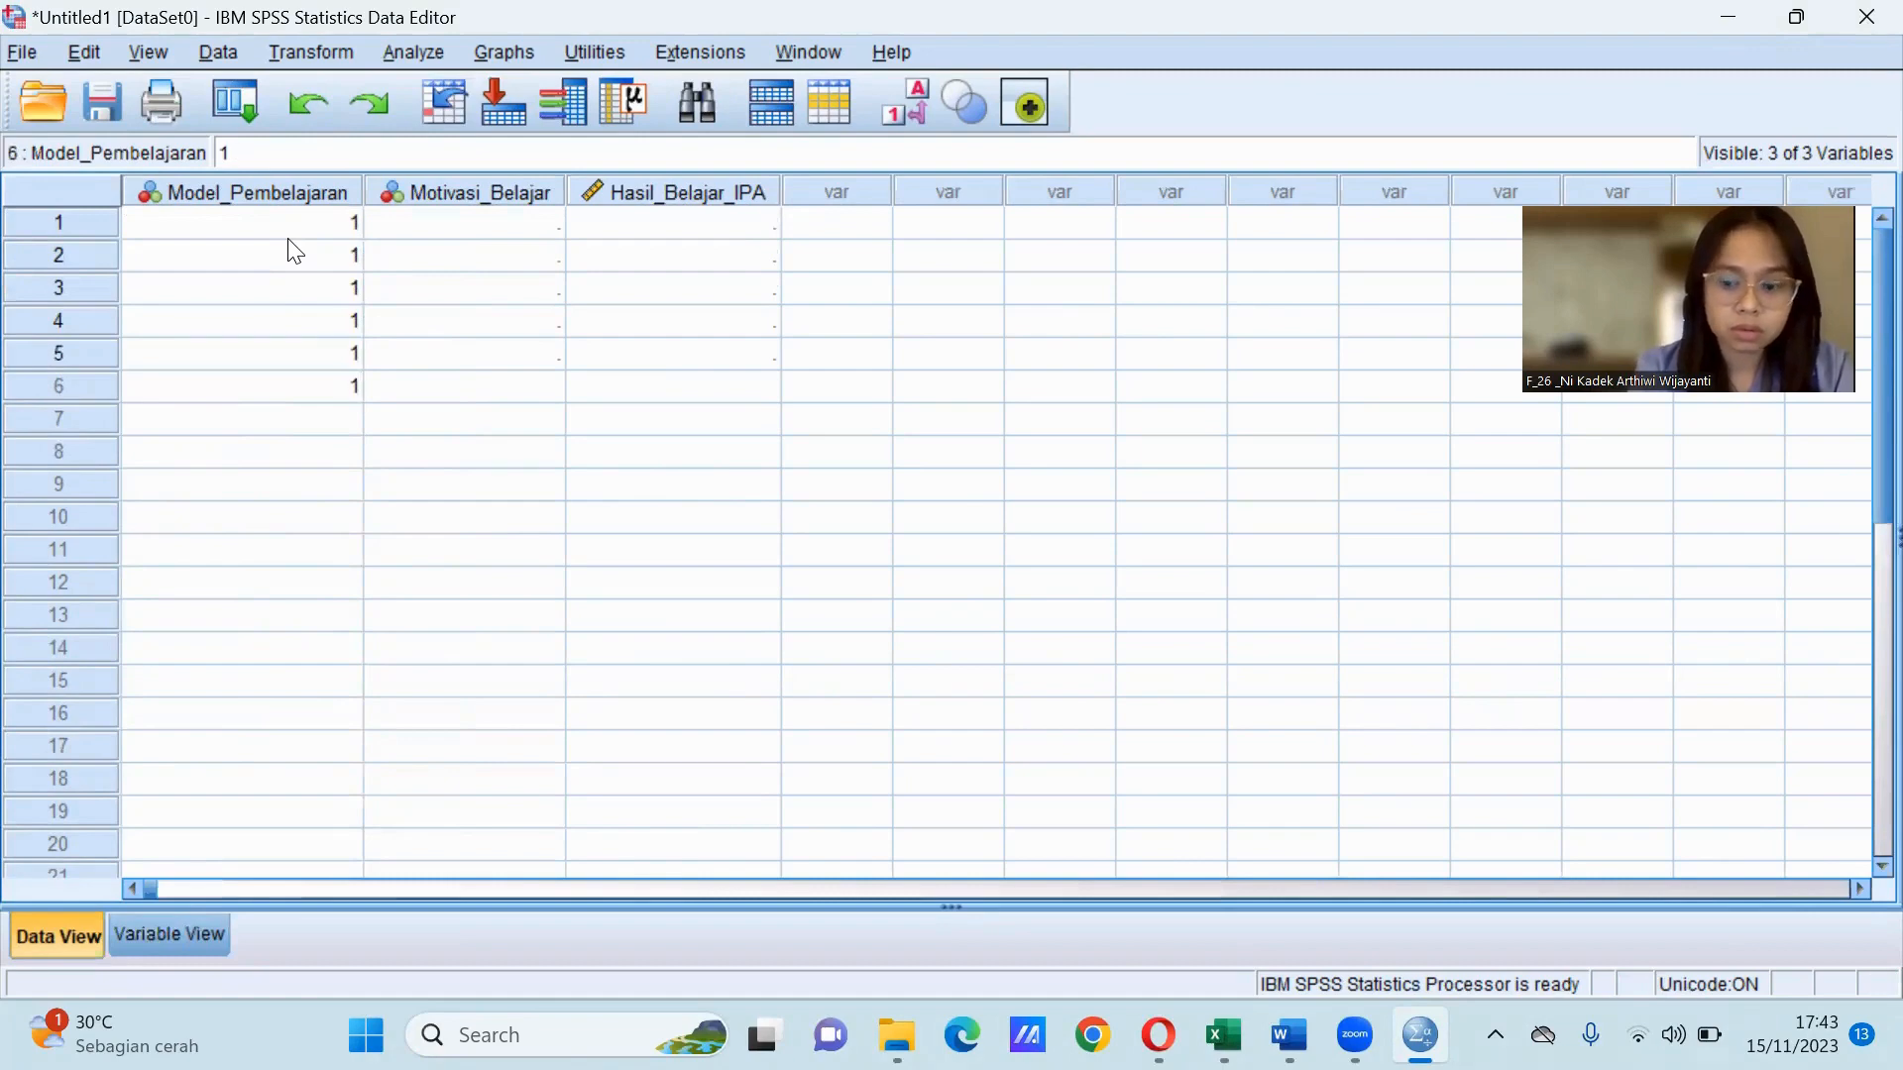
key(Return)
text(1)
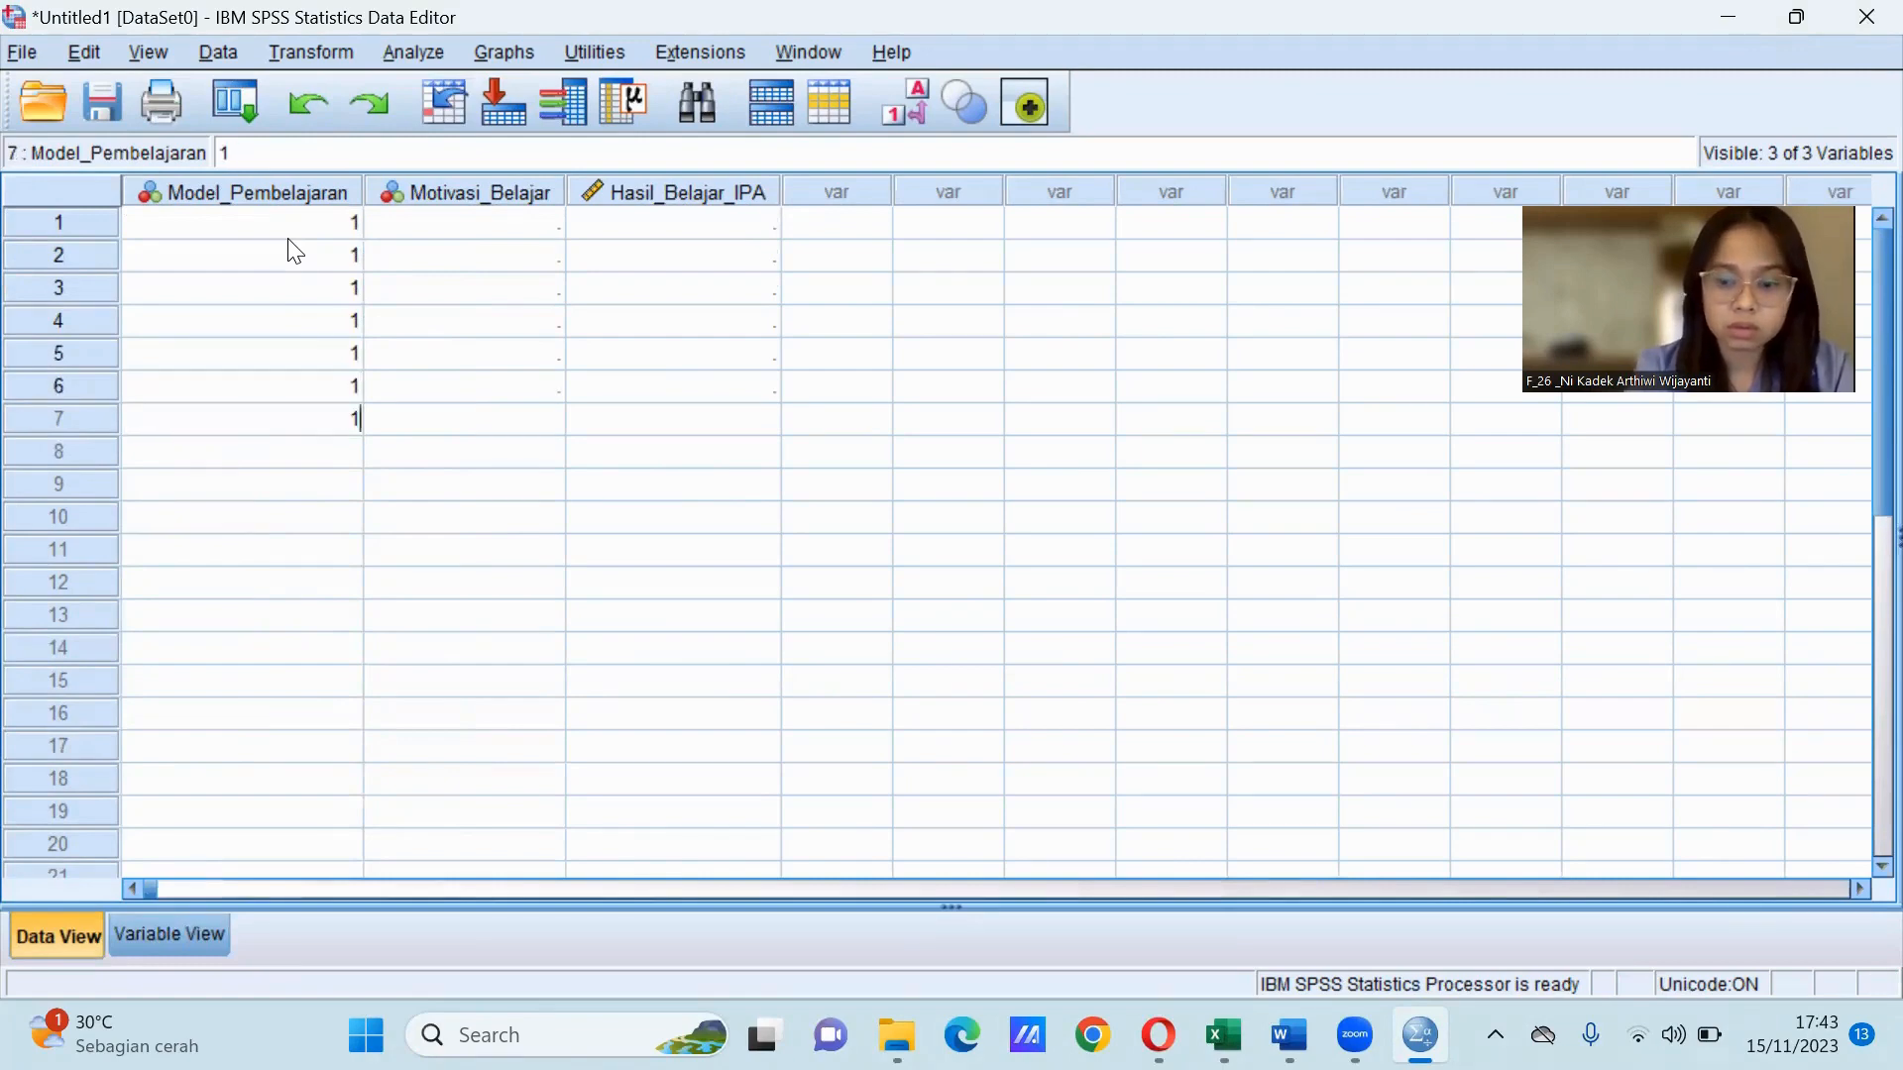
key(Return)
key(Return)
Enter the value 1 for Model_Pembelajaran in rows 8 through 11, correcting the mistyped entry in row 10.
click(289, 453)
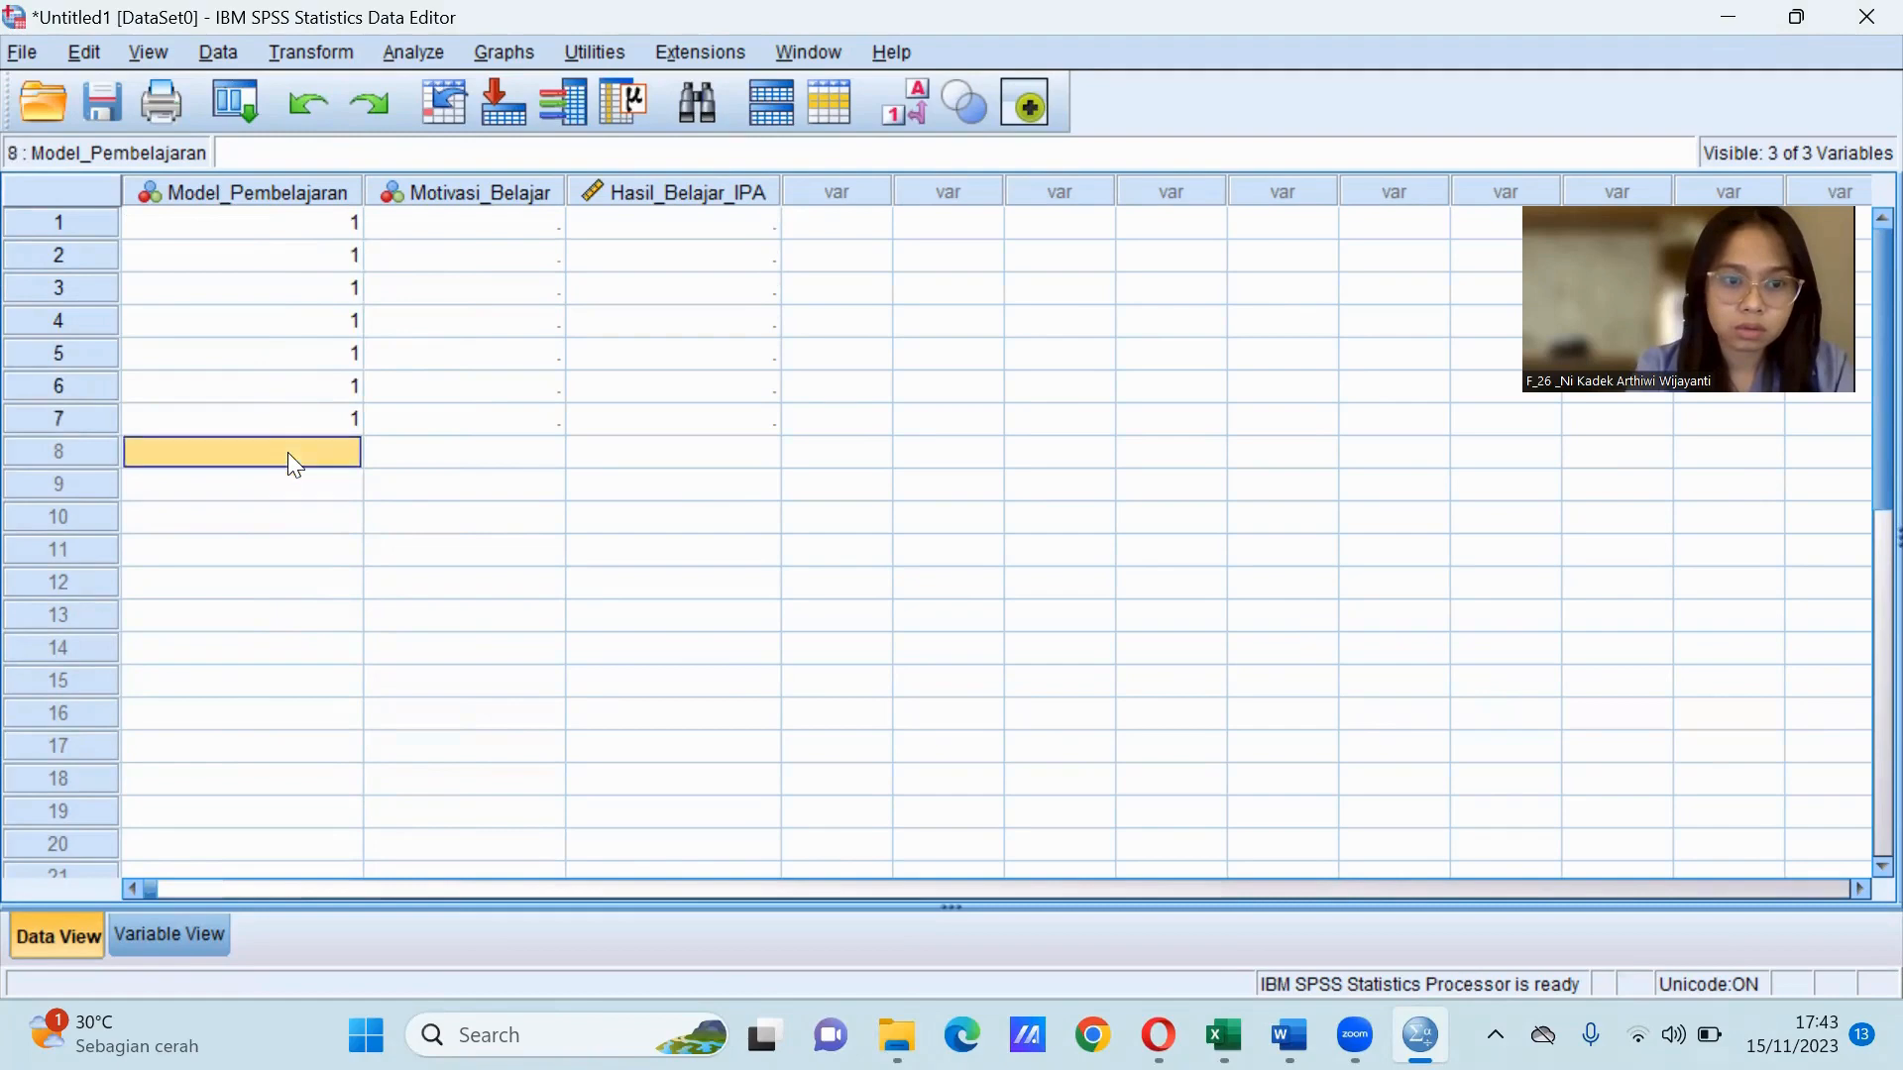
text(1)
key(Return)
text(1)
key(Return)
text(11)
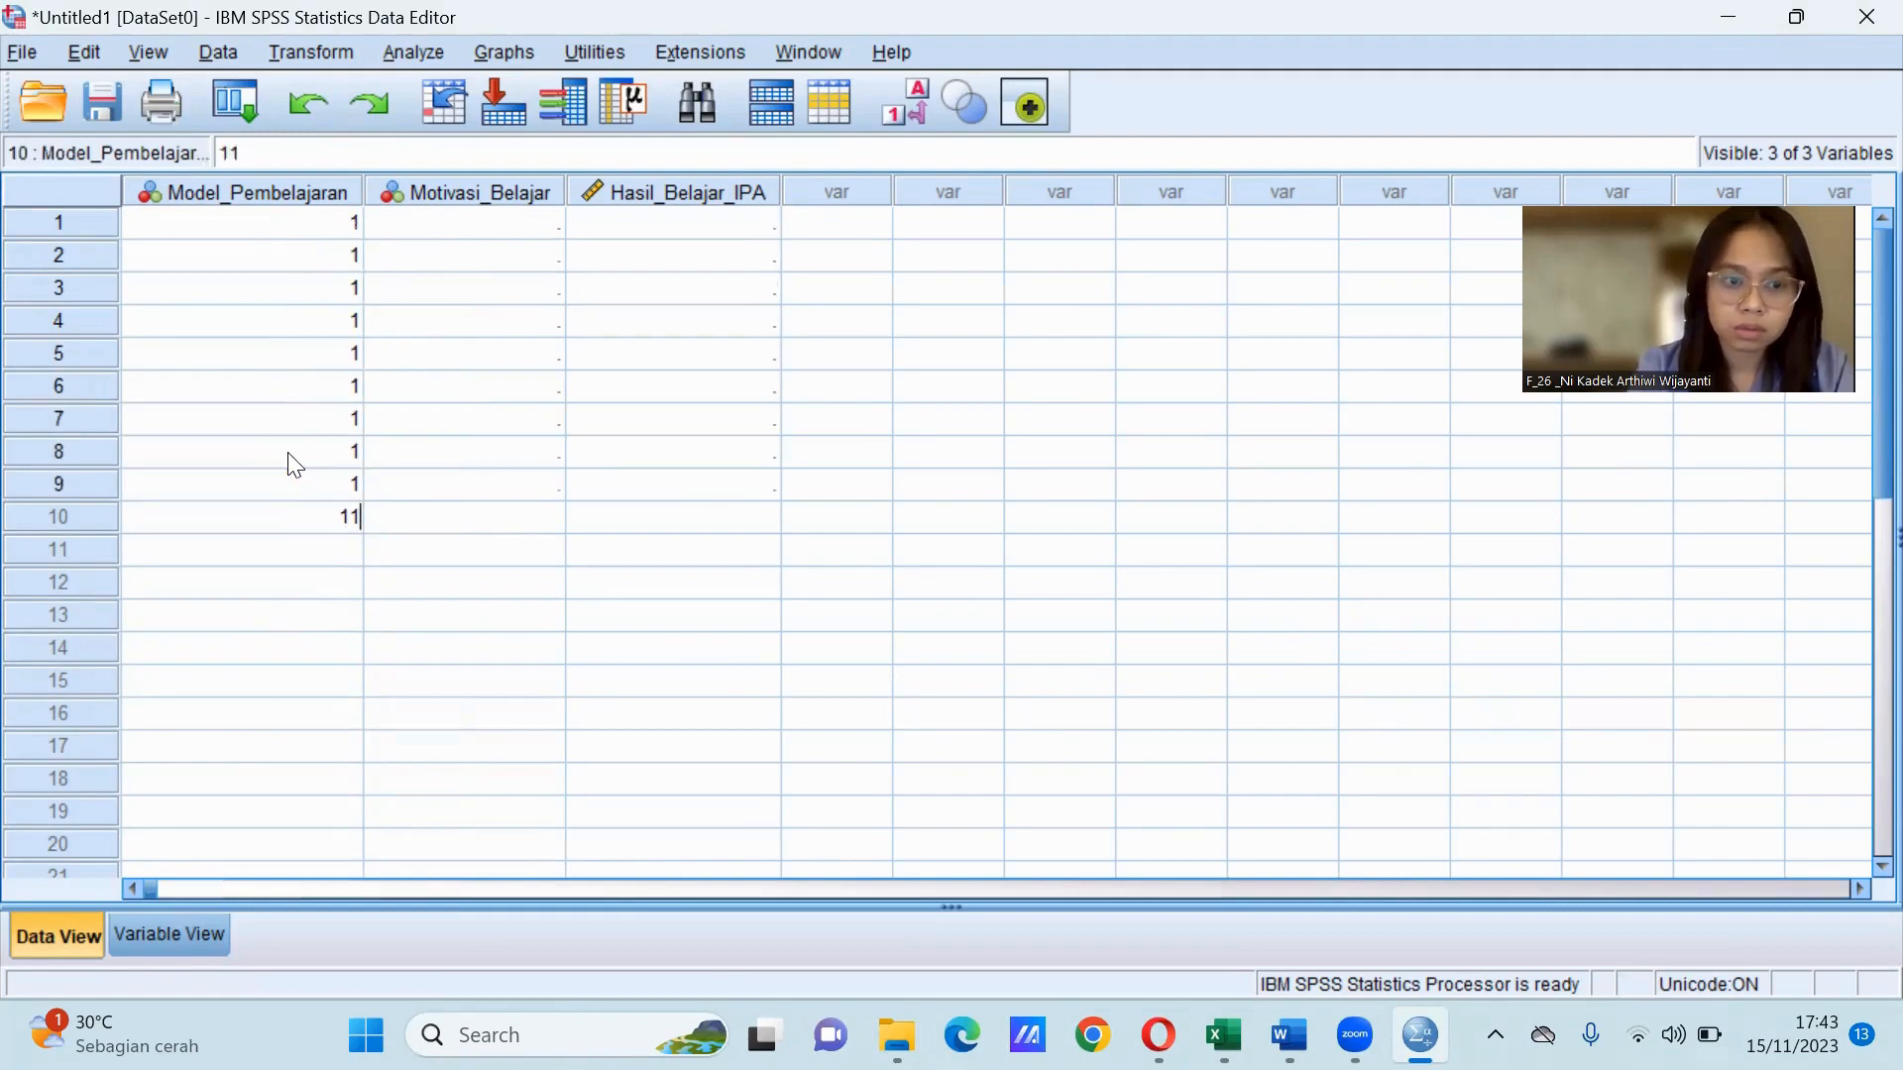
key(Return)
click(289, 453)
click(299, 518)
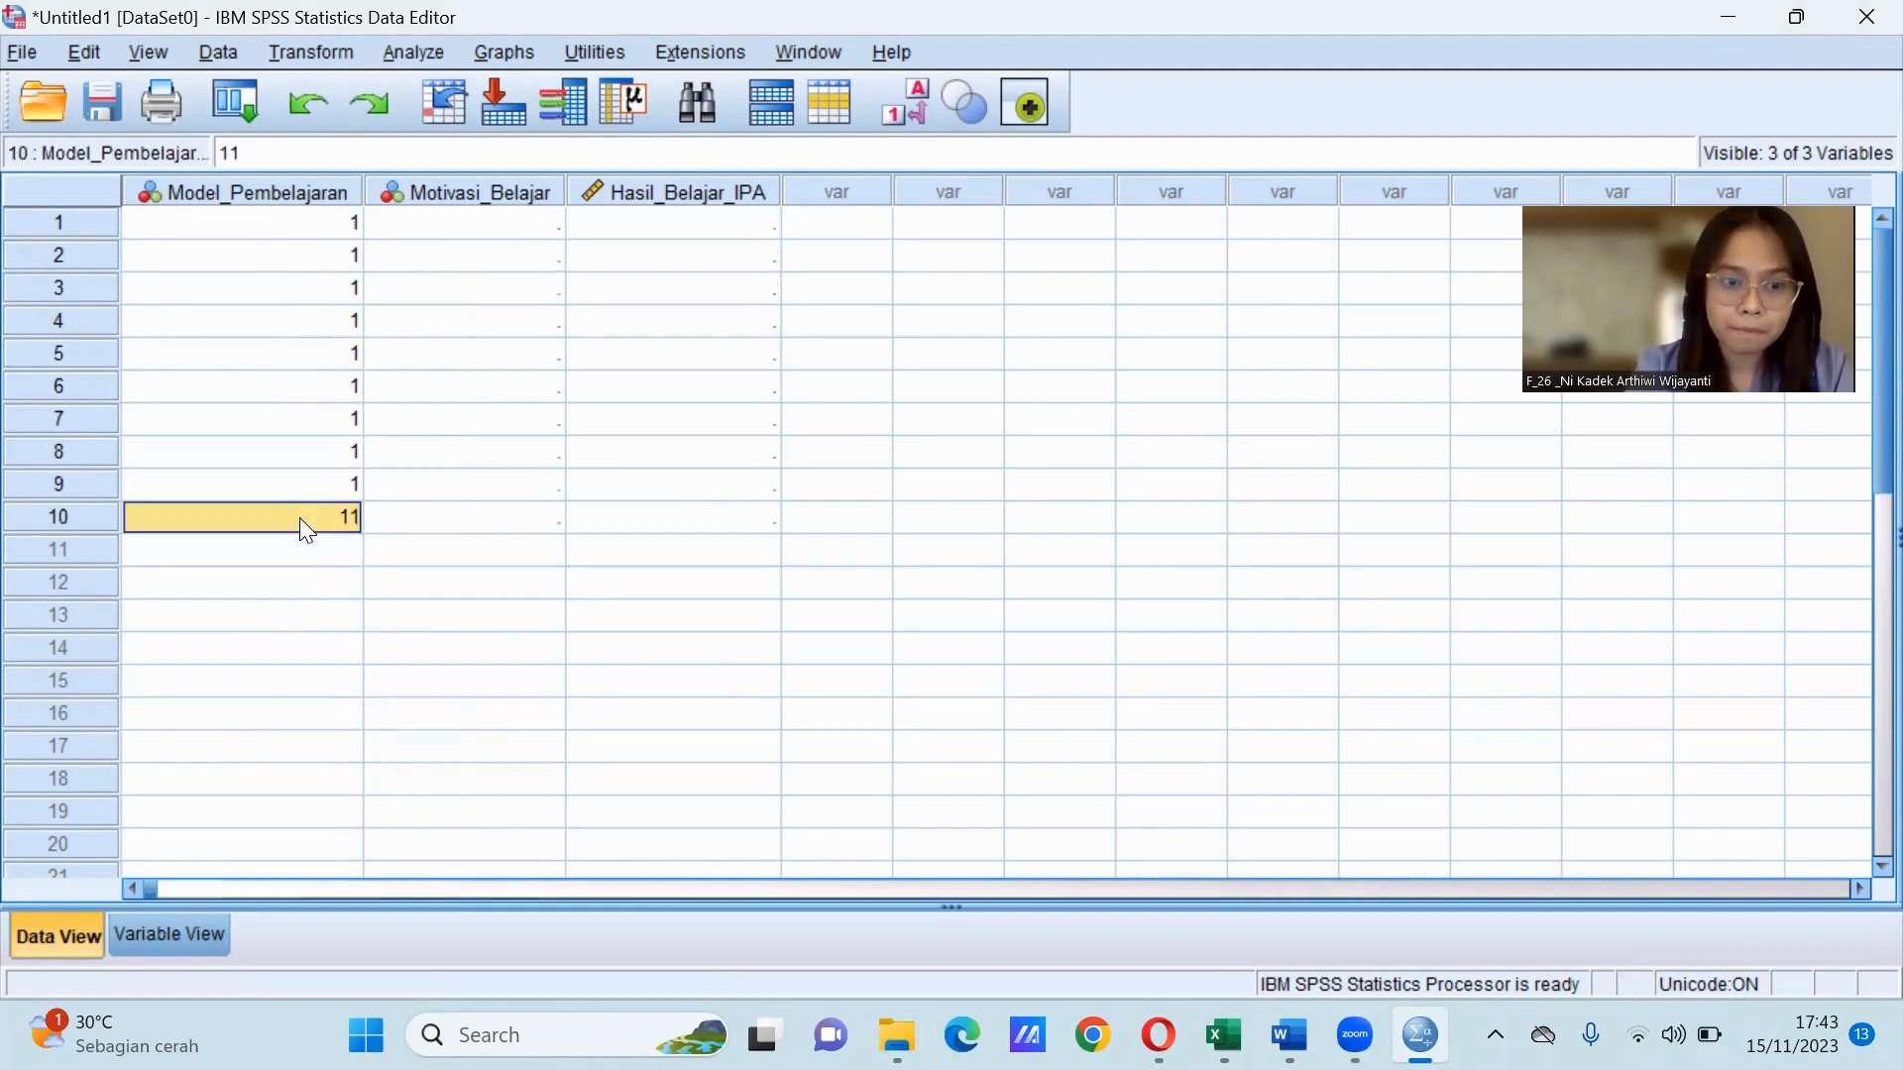
key(BackSpace)
text(1)
key(Return)
text(1)
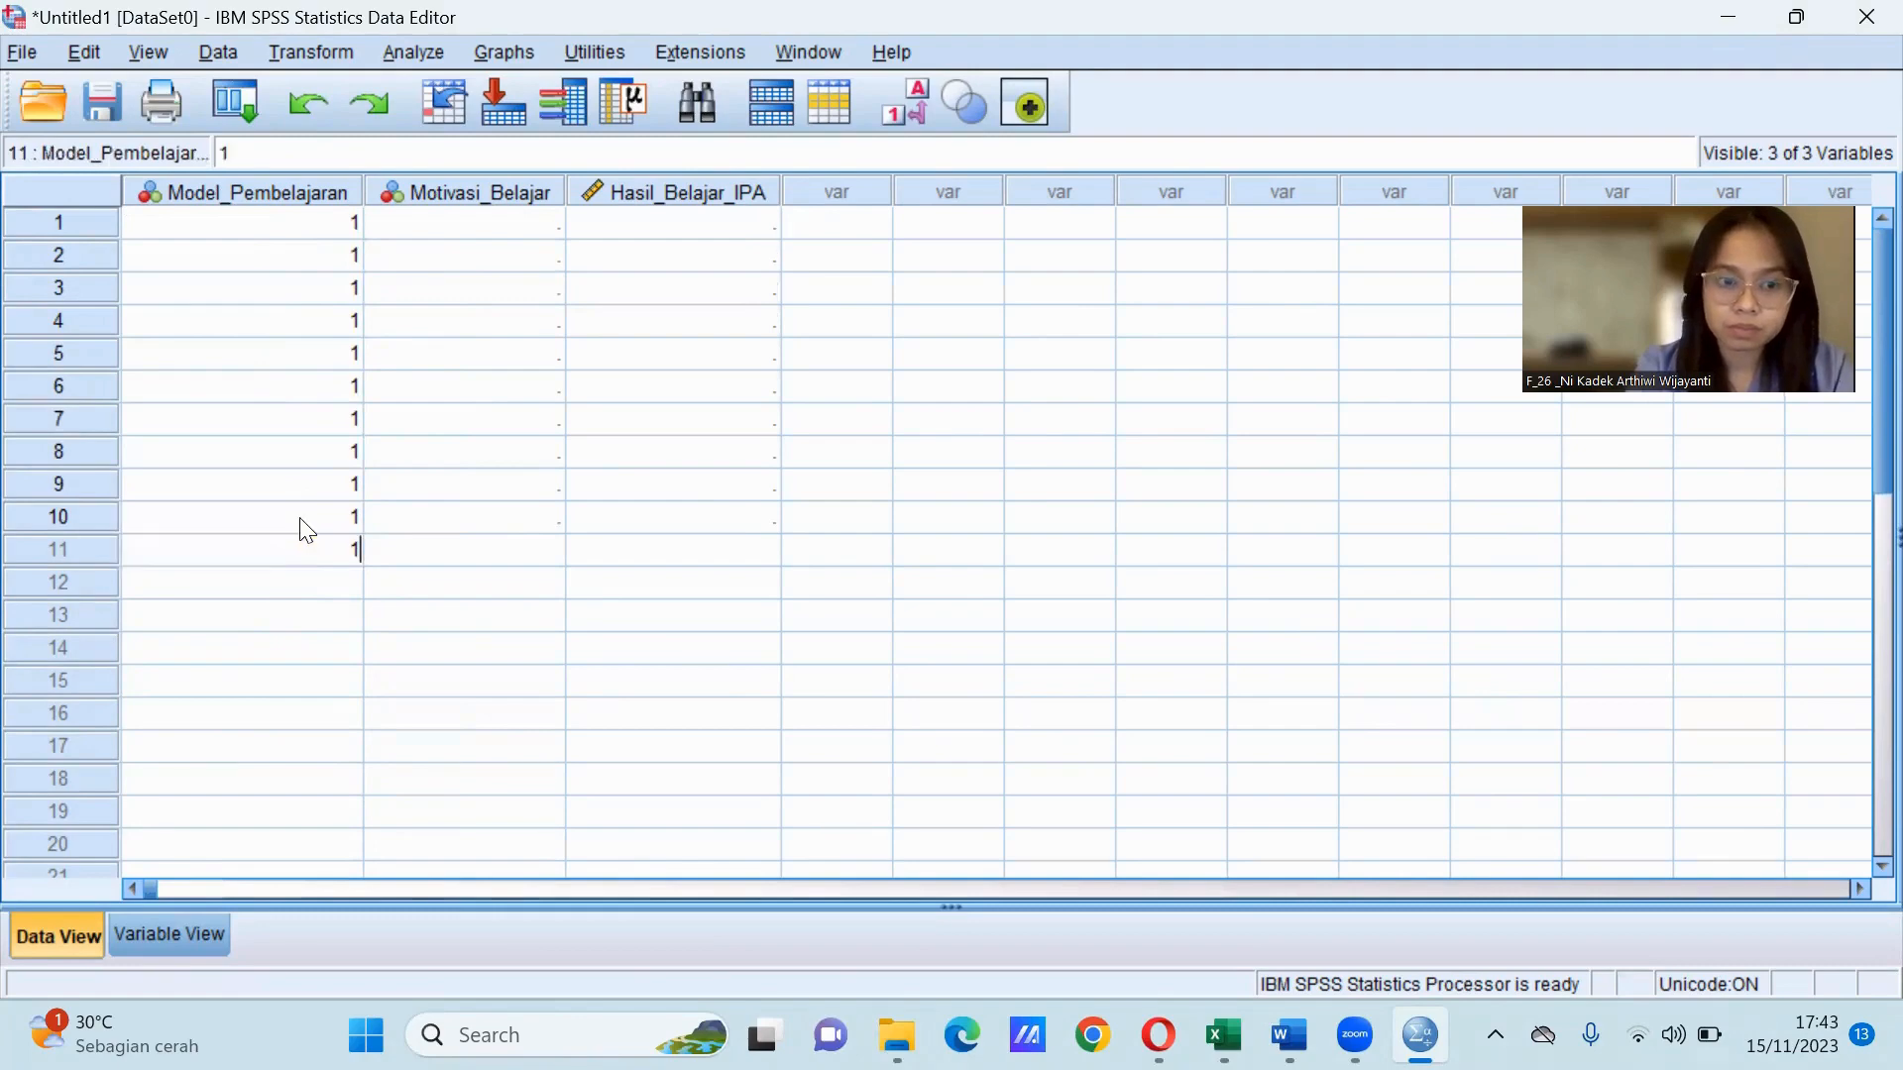
key(Return)
Enter the value 1 for Model_Pembelajaran in rows 12 through 19, including the skipped row 18.
text(1)
key(Return)
text(1)
key(Return)
text(1)
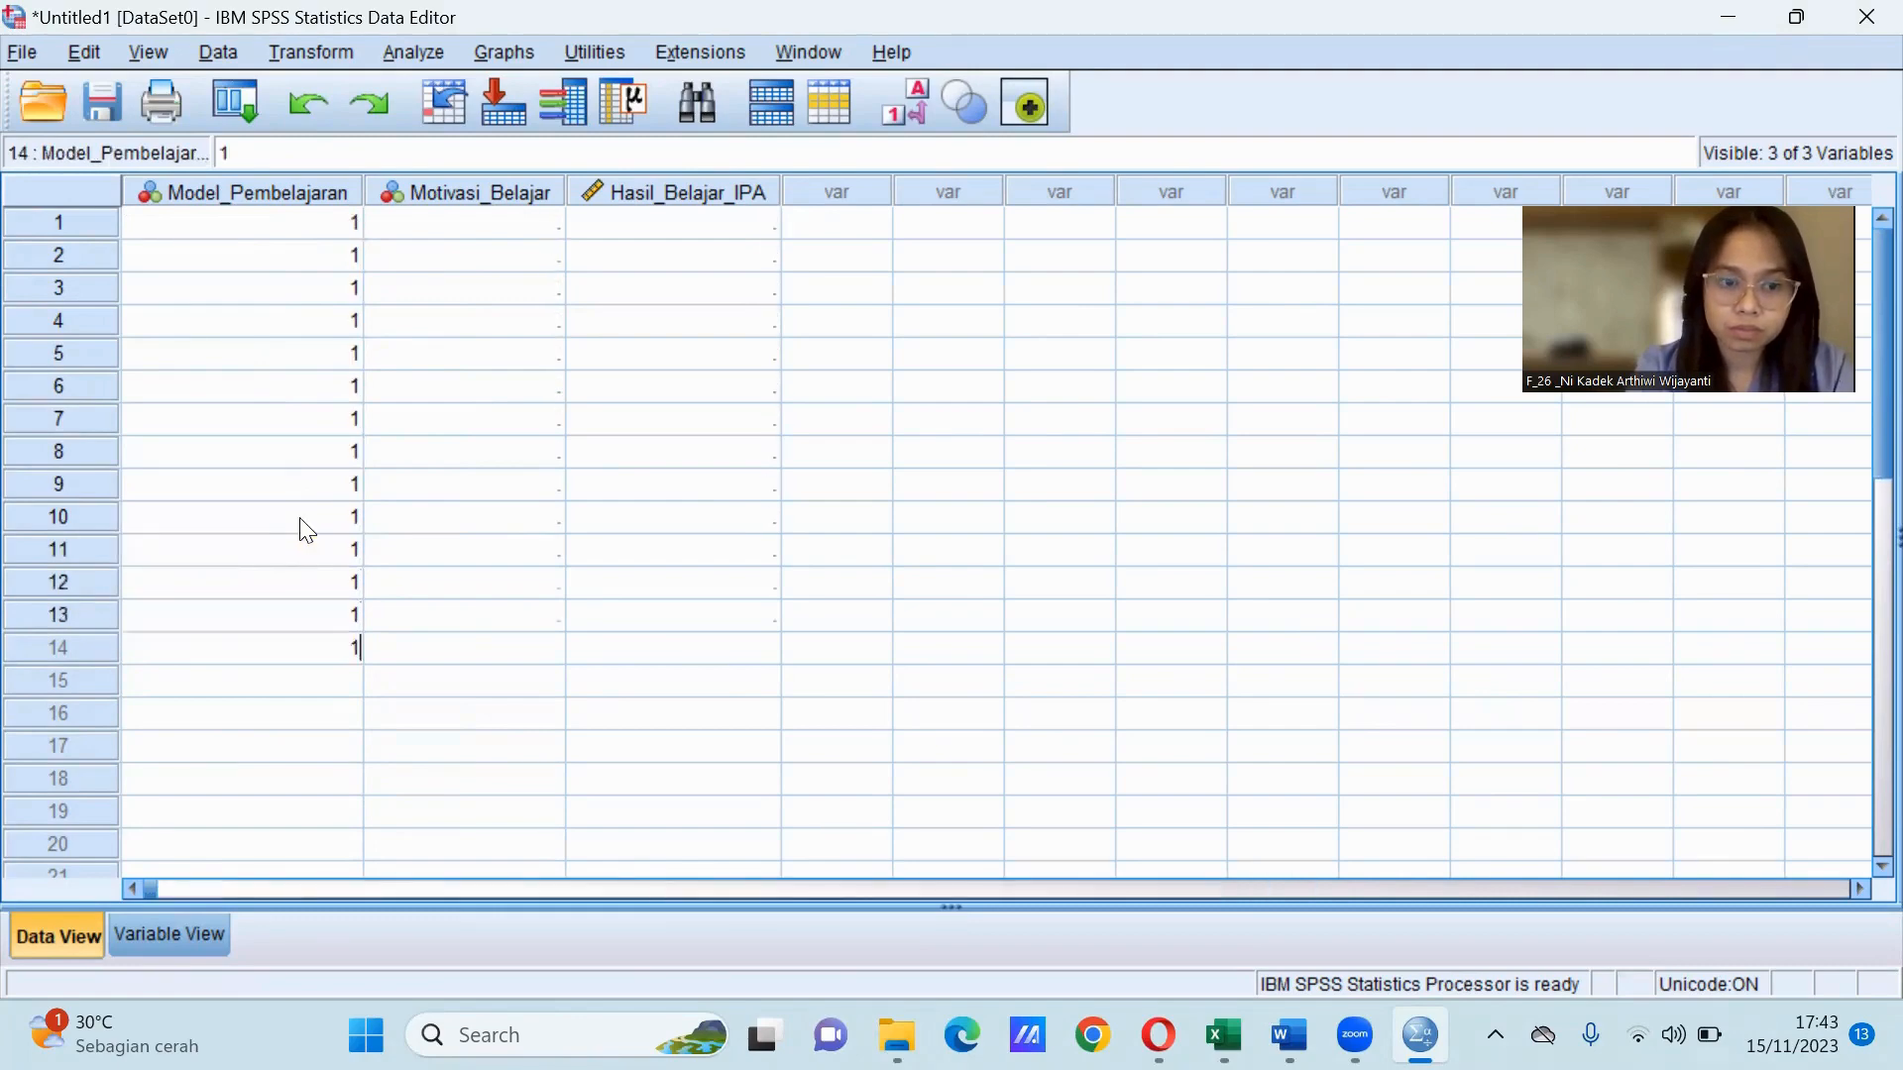
key(Return)
text(1)
key(Return)
text(1)
key(Return)
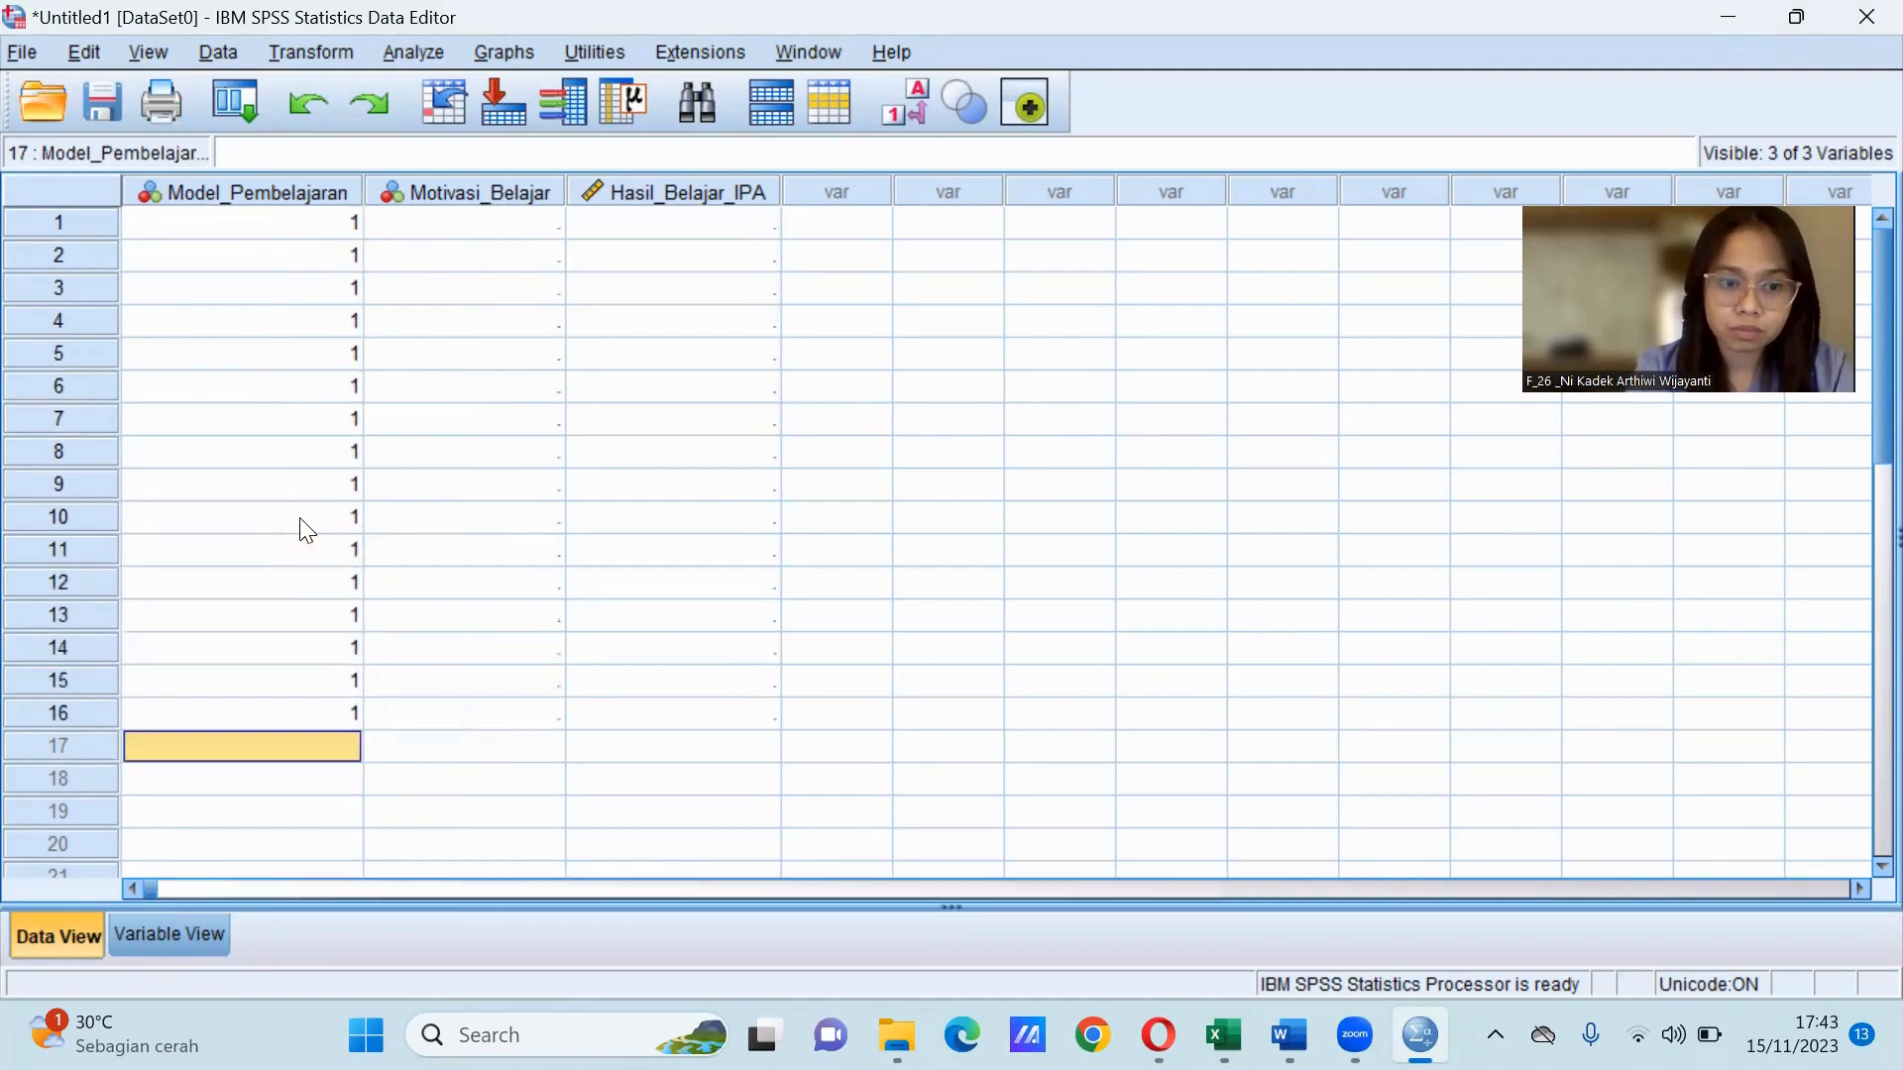
text(1)
key(Return)
key(Return)
text(1)
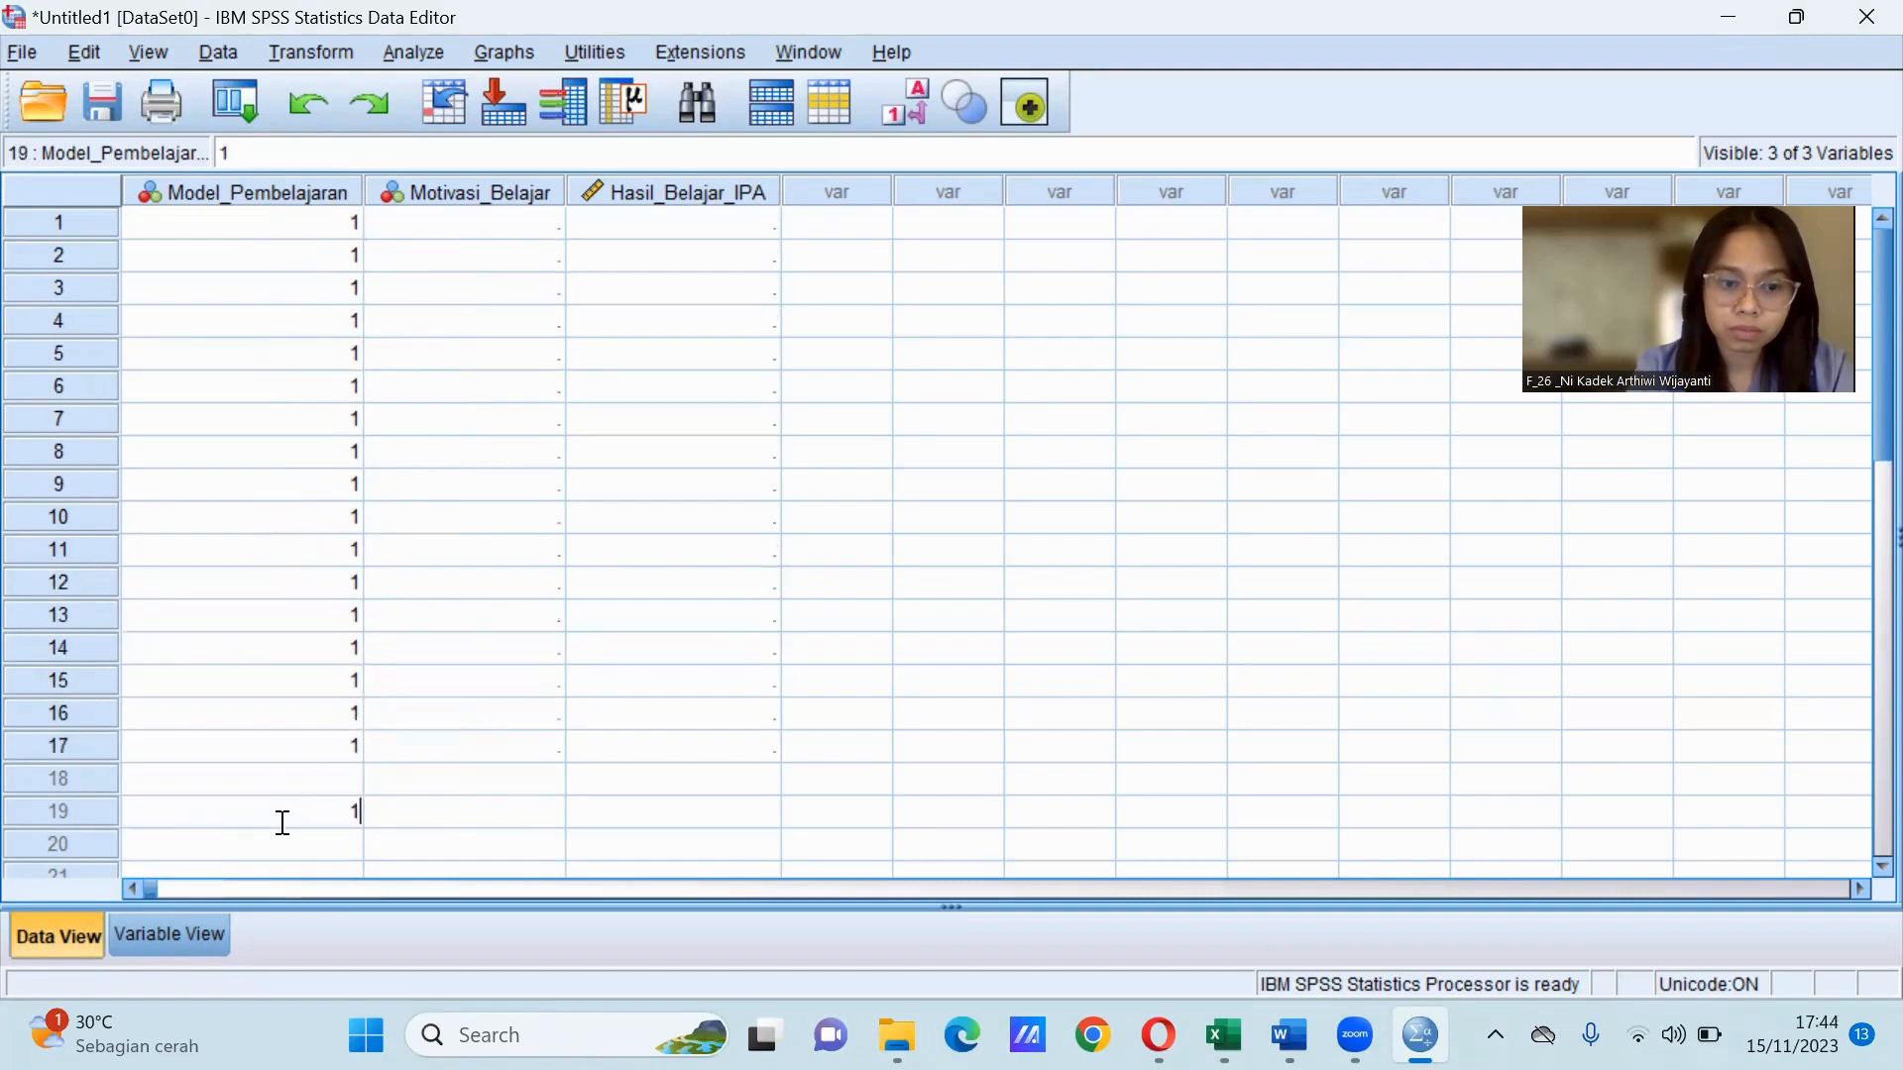
click(283, 783)
text(1)
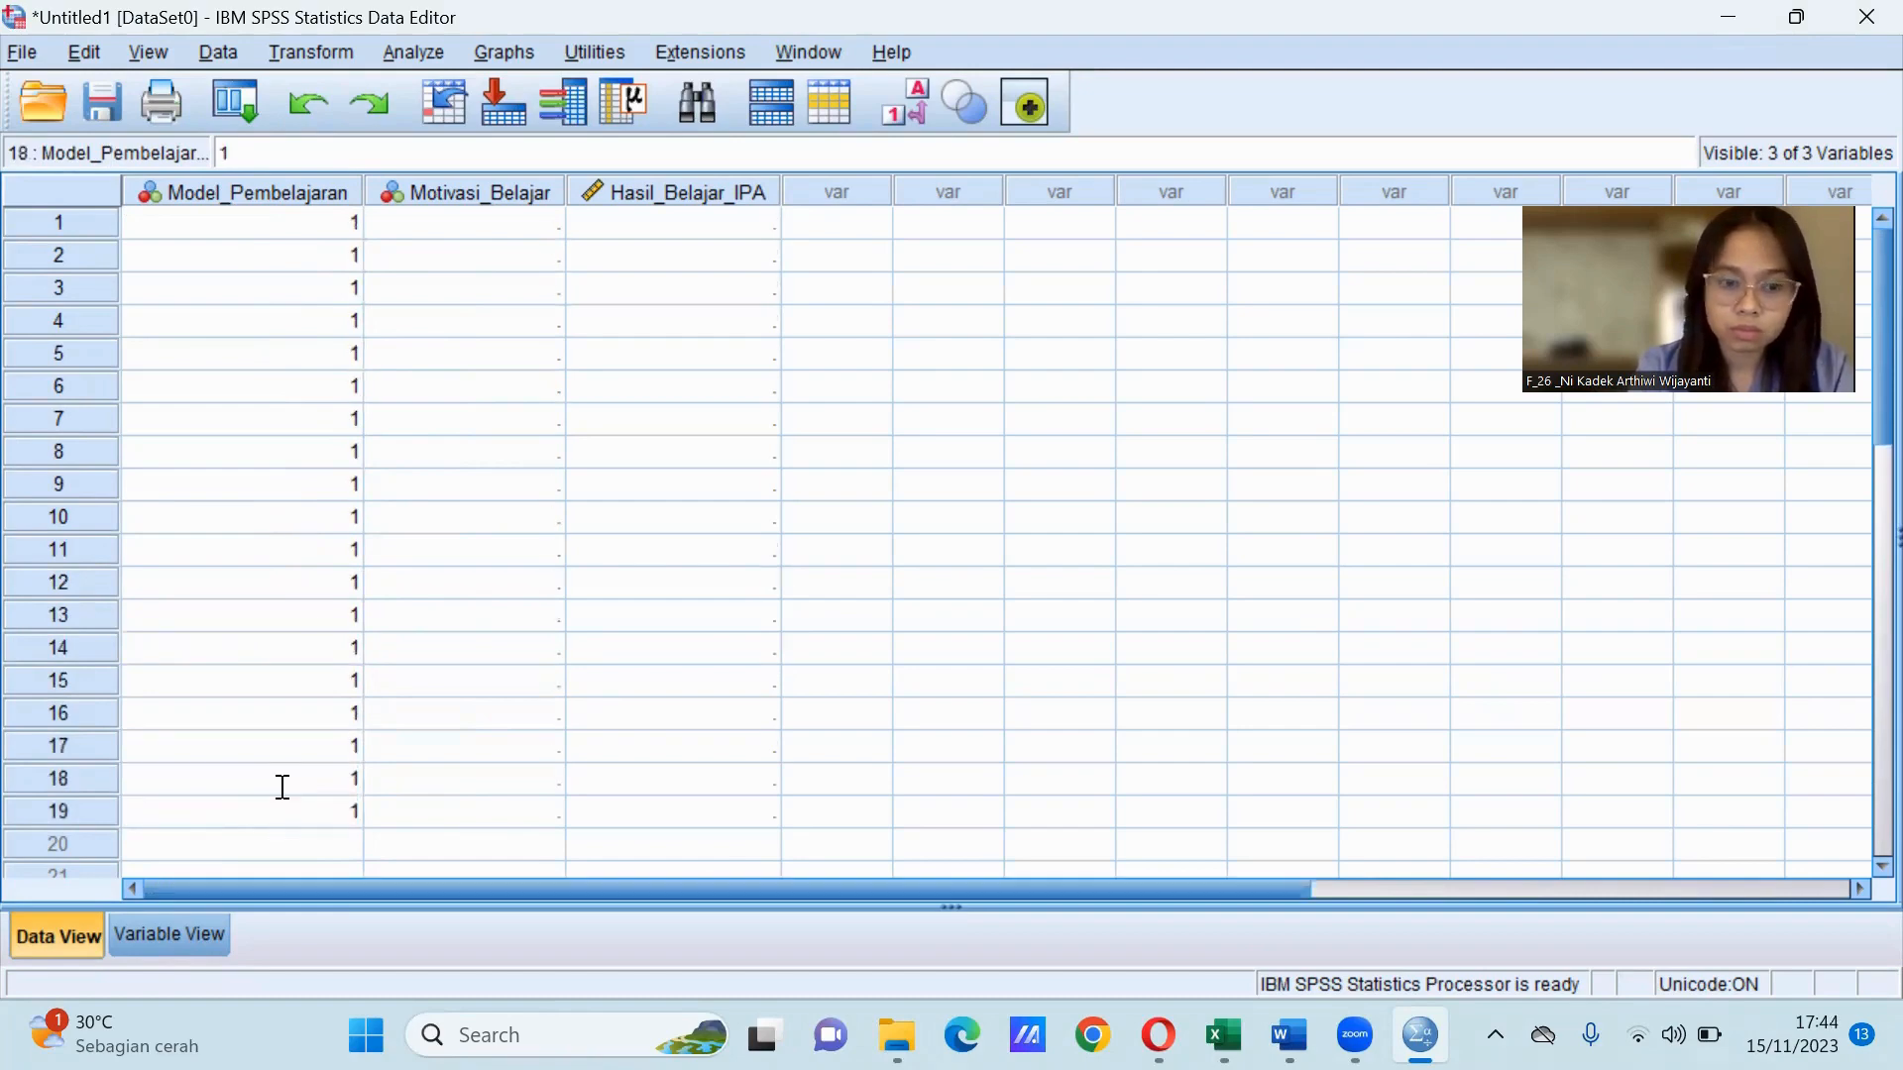
Enter the value 1 for Model_Pembelajaran in rows 20 through 24, leaving no value in row 25.
scroll(1858, 477, down, 7)
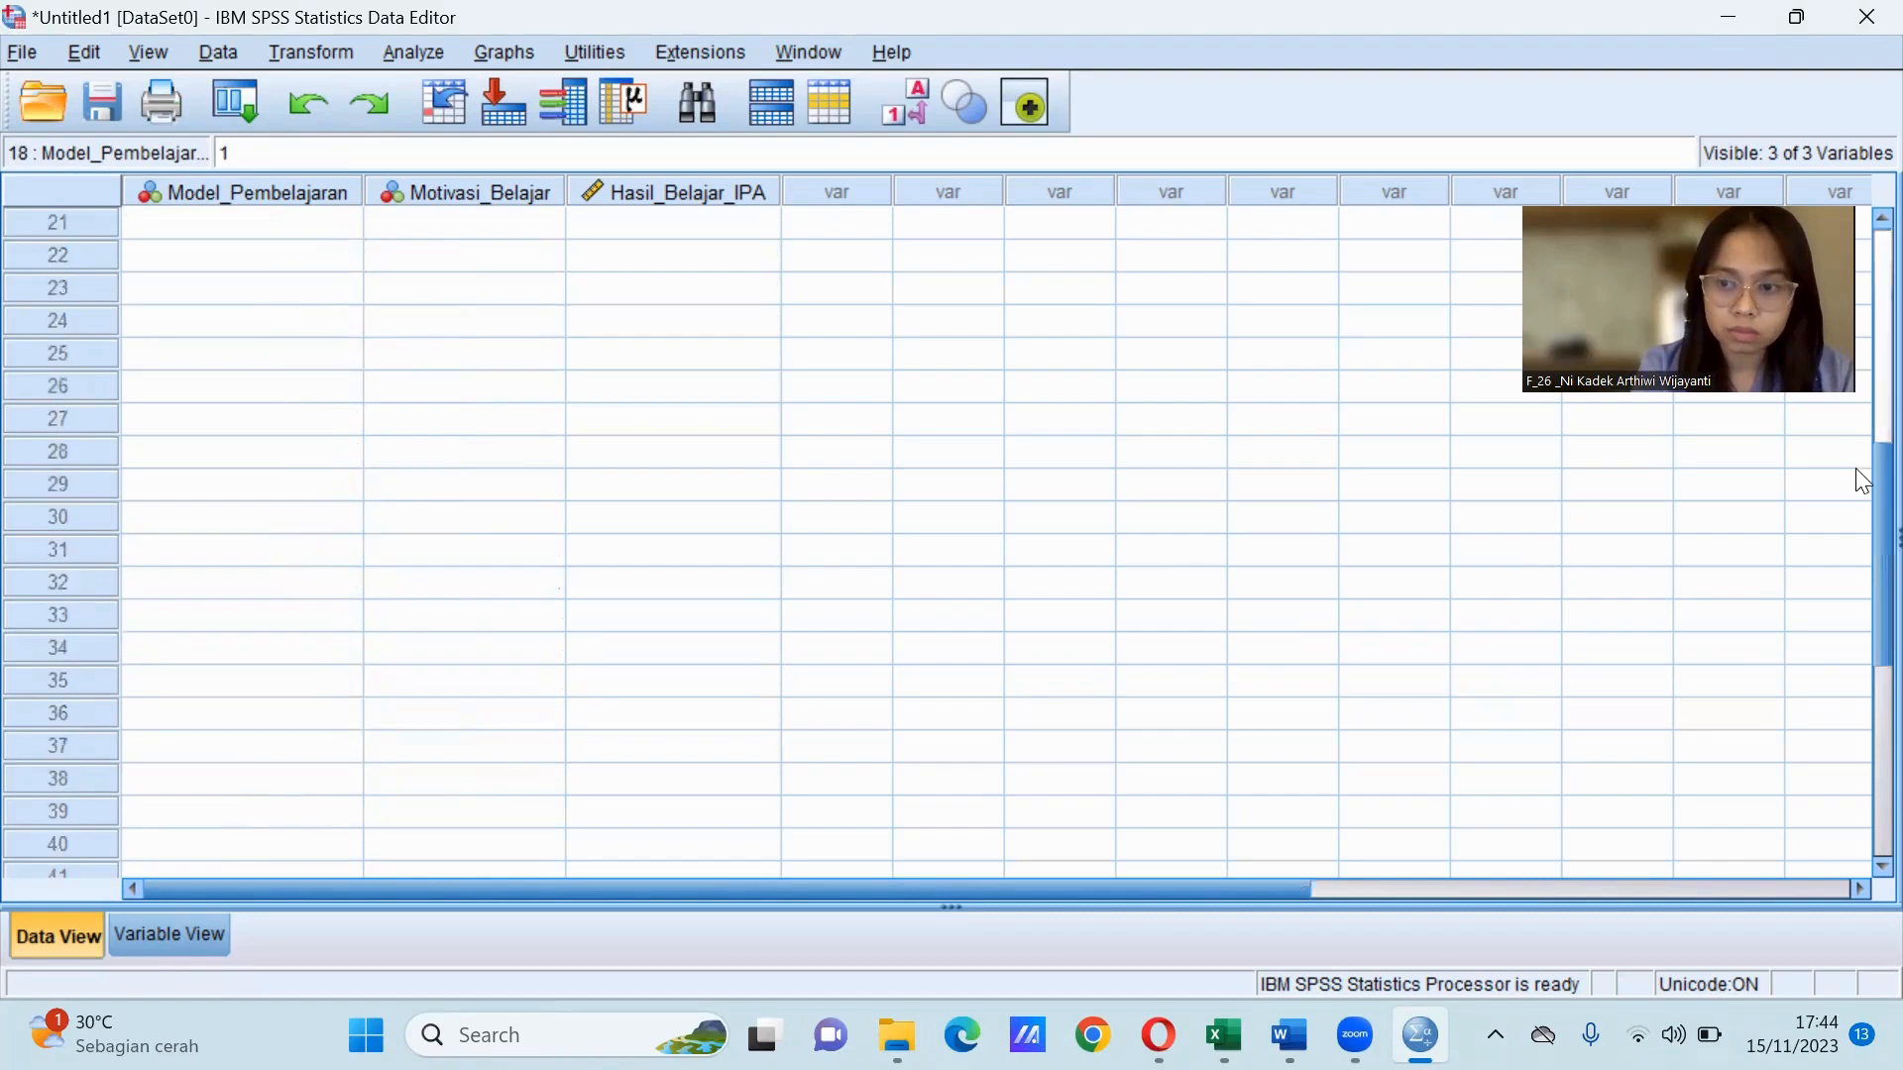
scroll(1861, 436, up, 7)
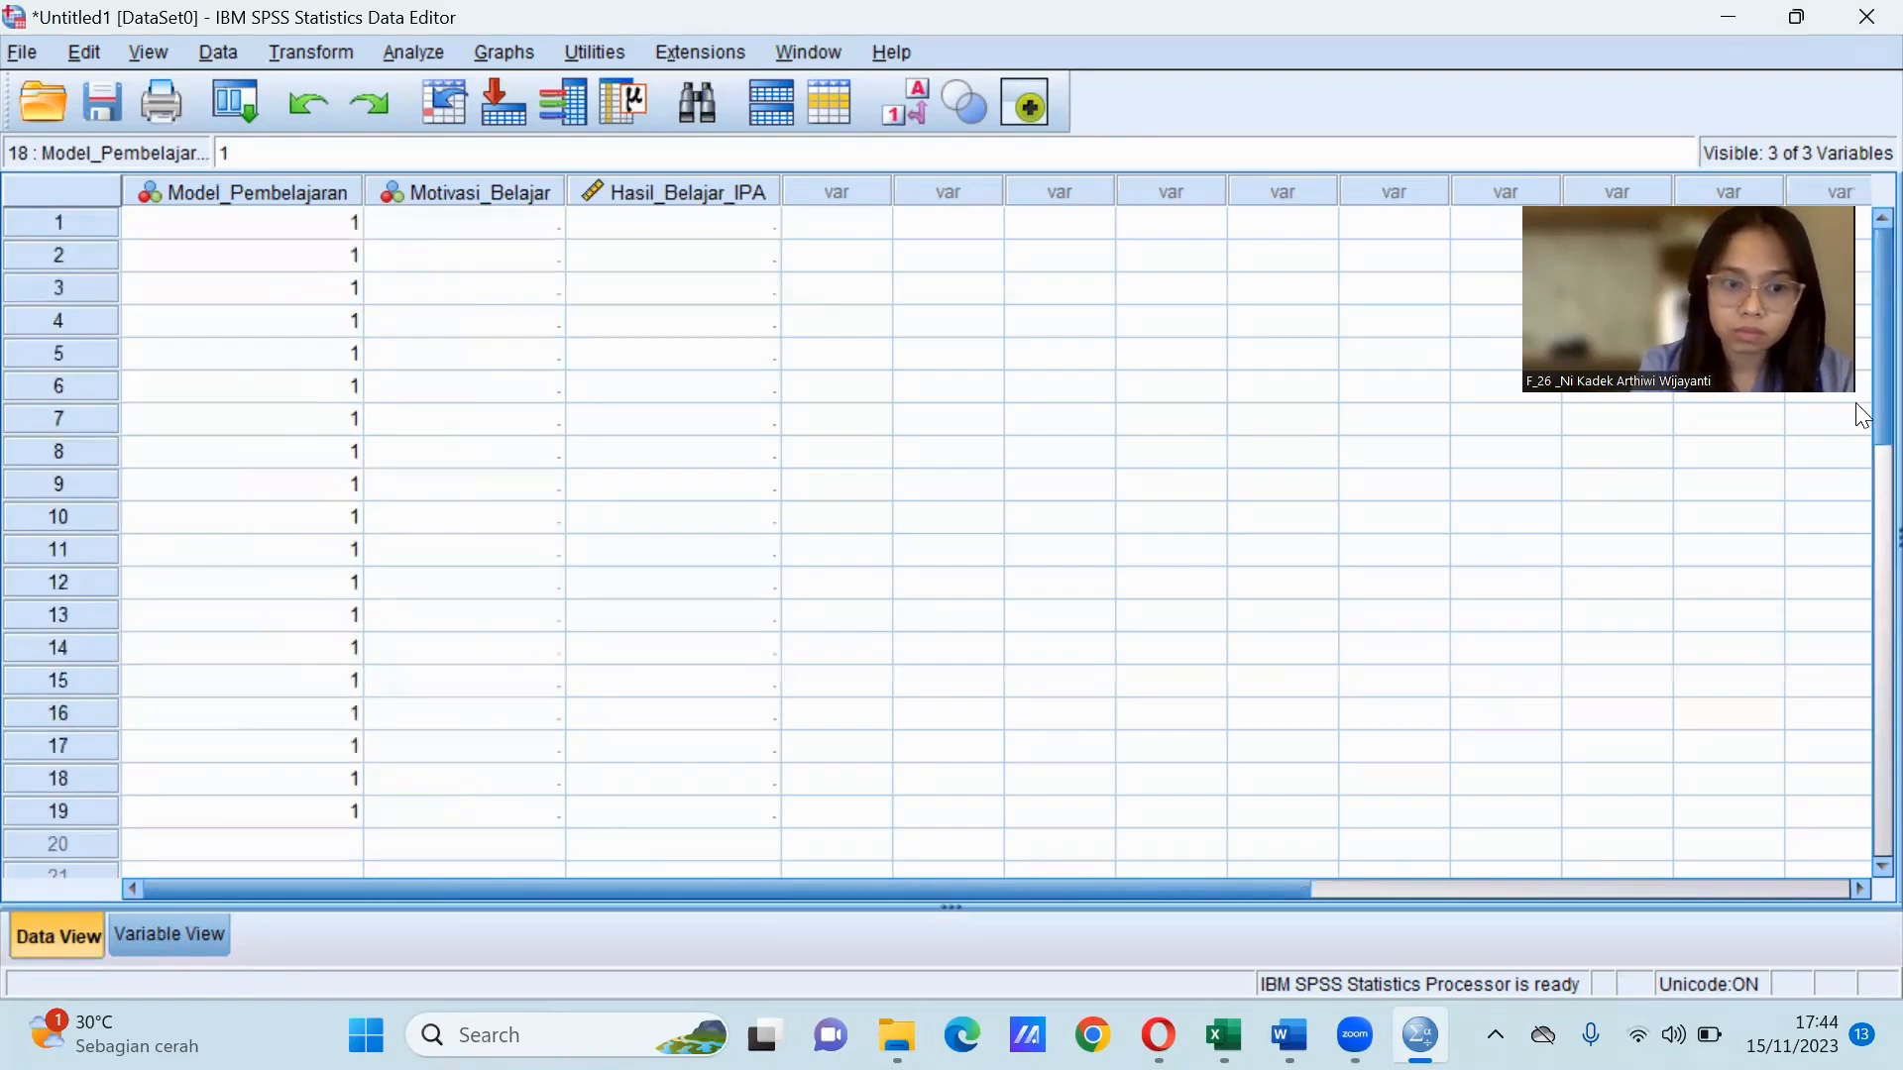
click(334, 842)
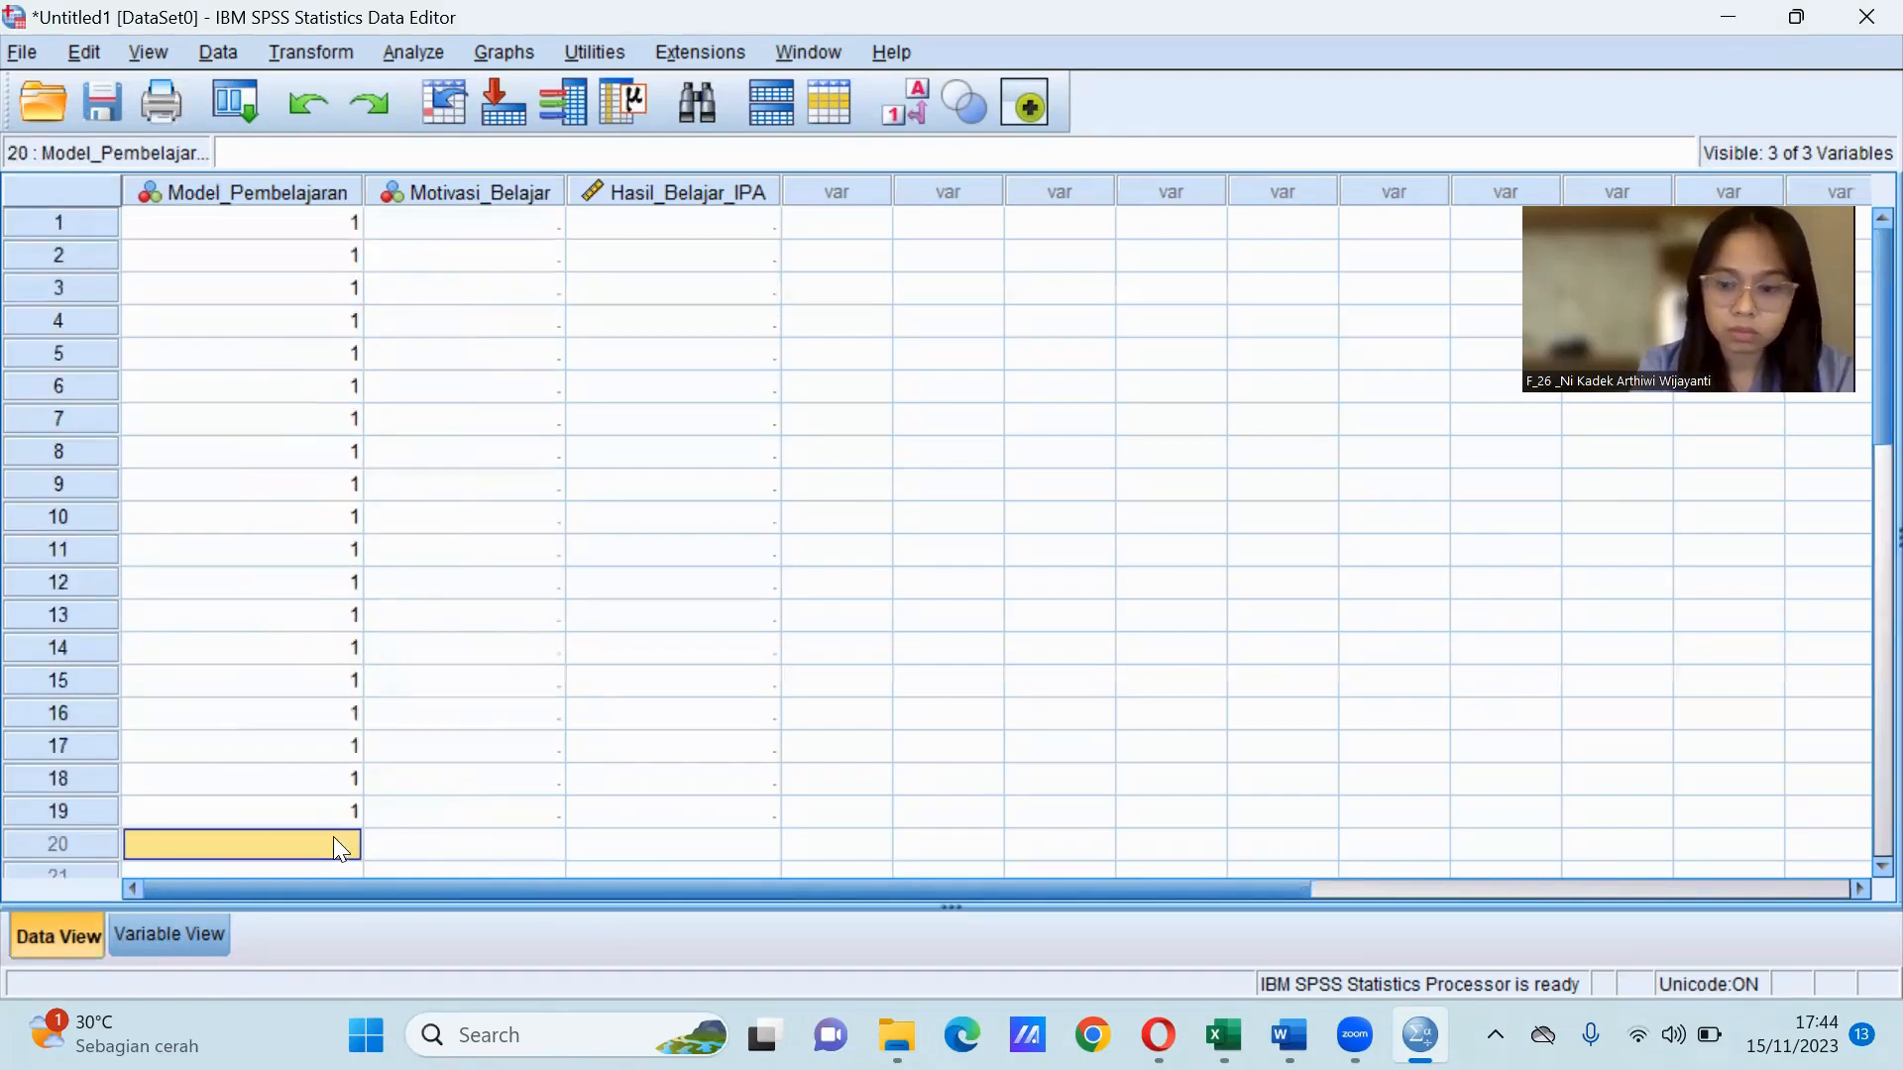
text(1)
key(Return)
text(1)
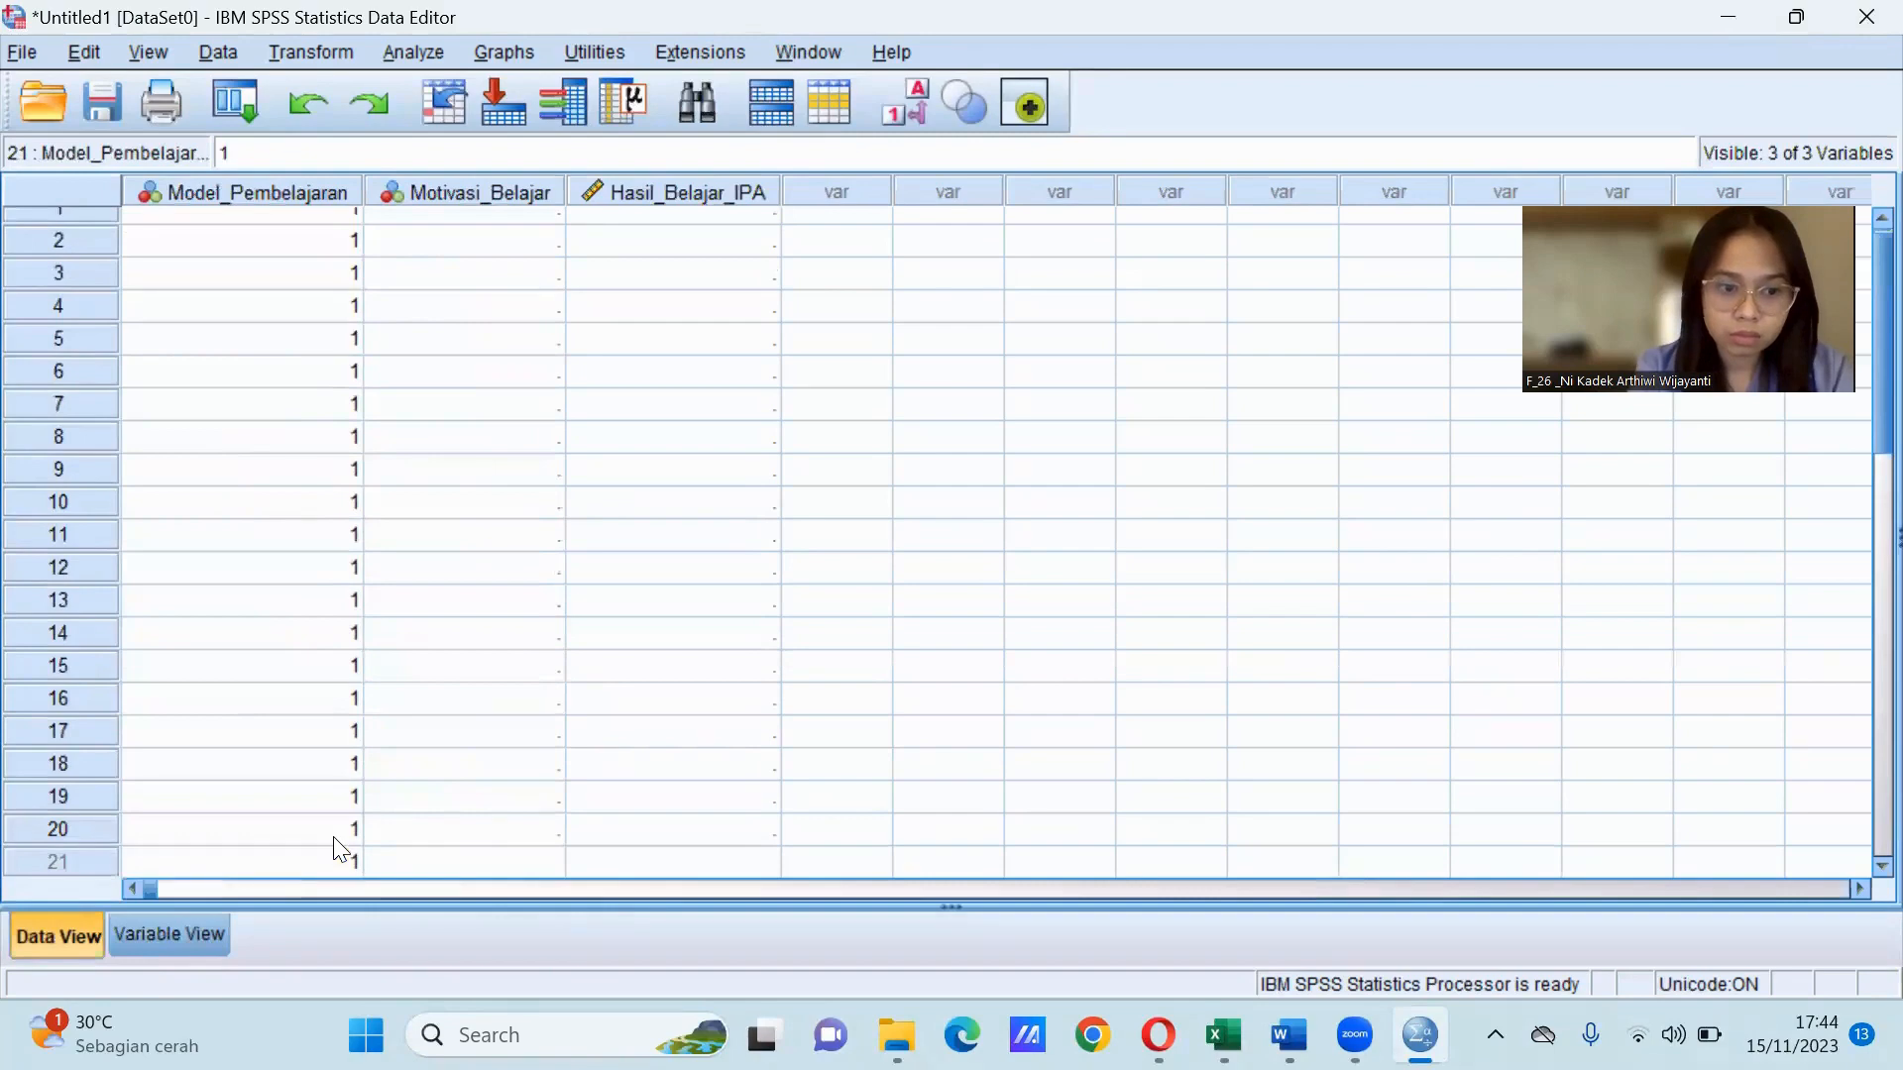
key(Return)
text(1)
key(Return)
text(1)
key(Return)
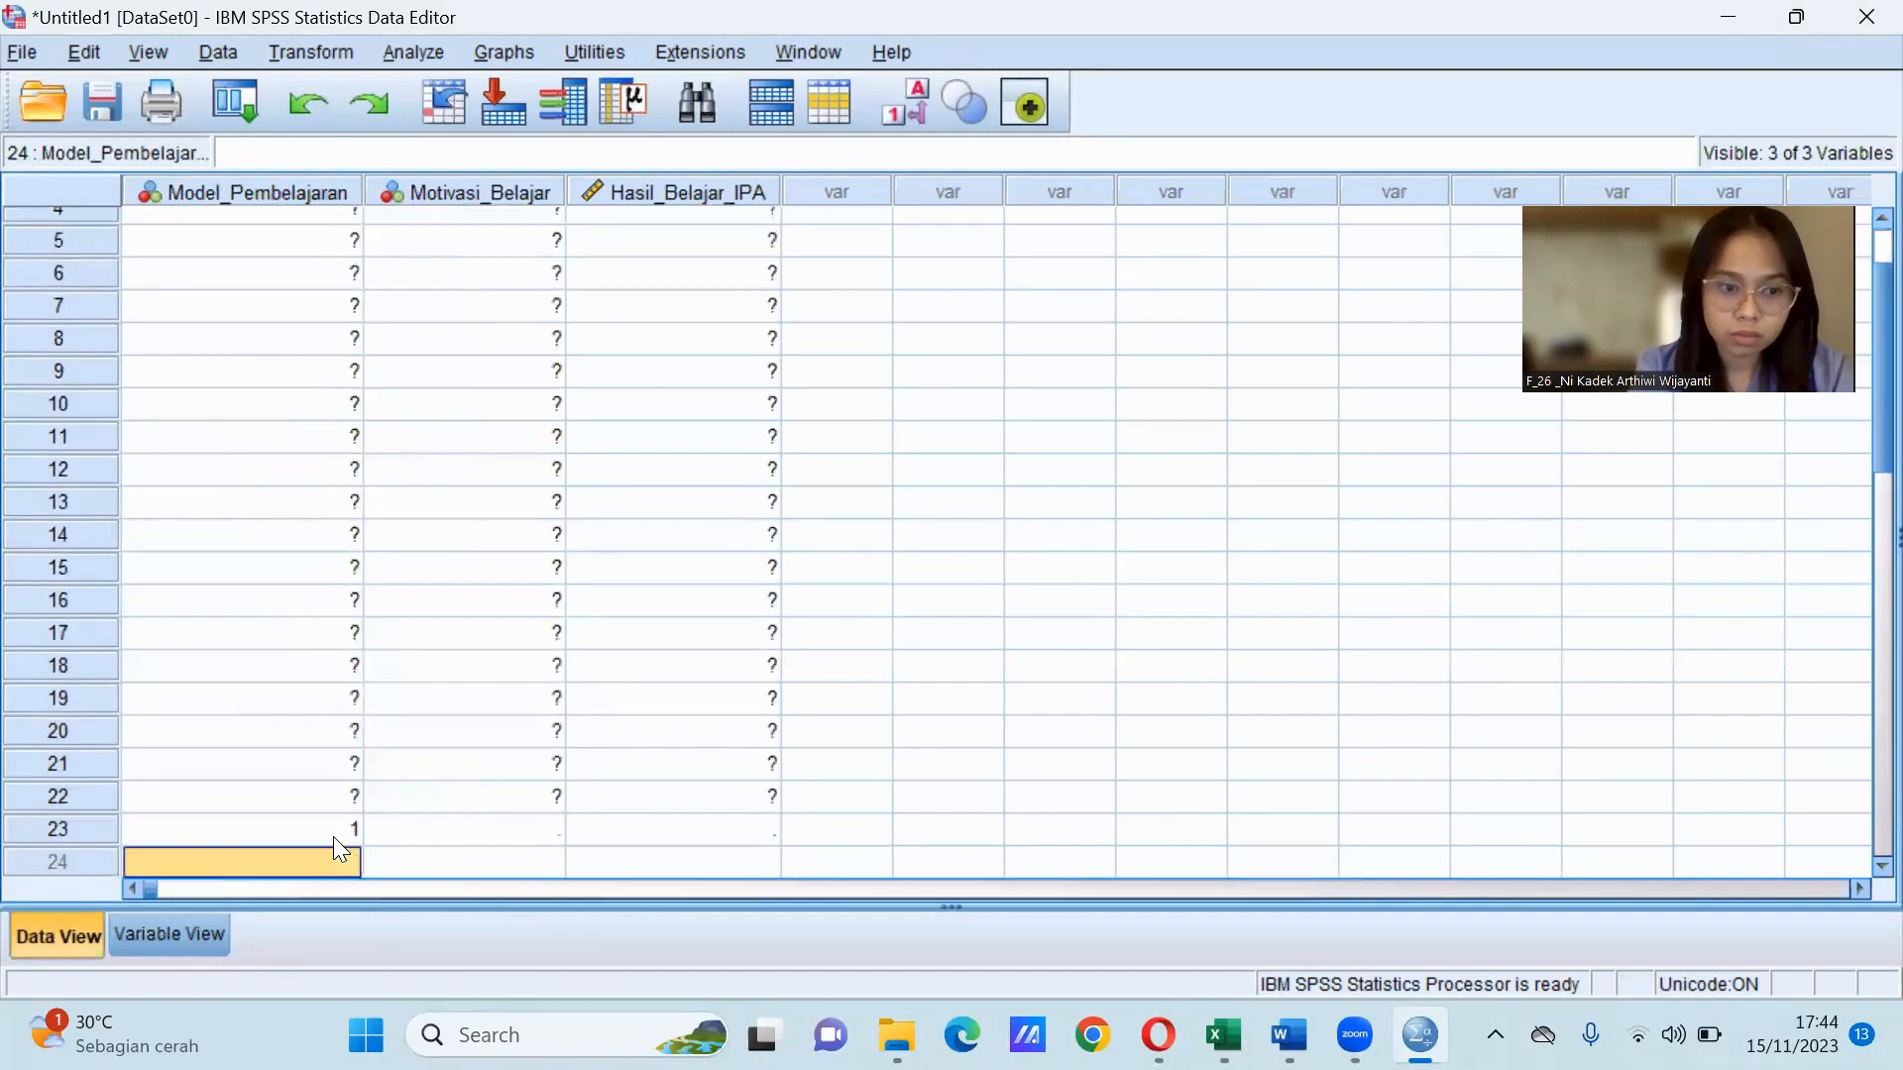
text(1)
key(Return)
text(1)
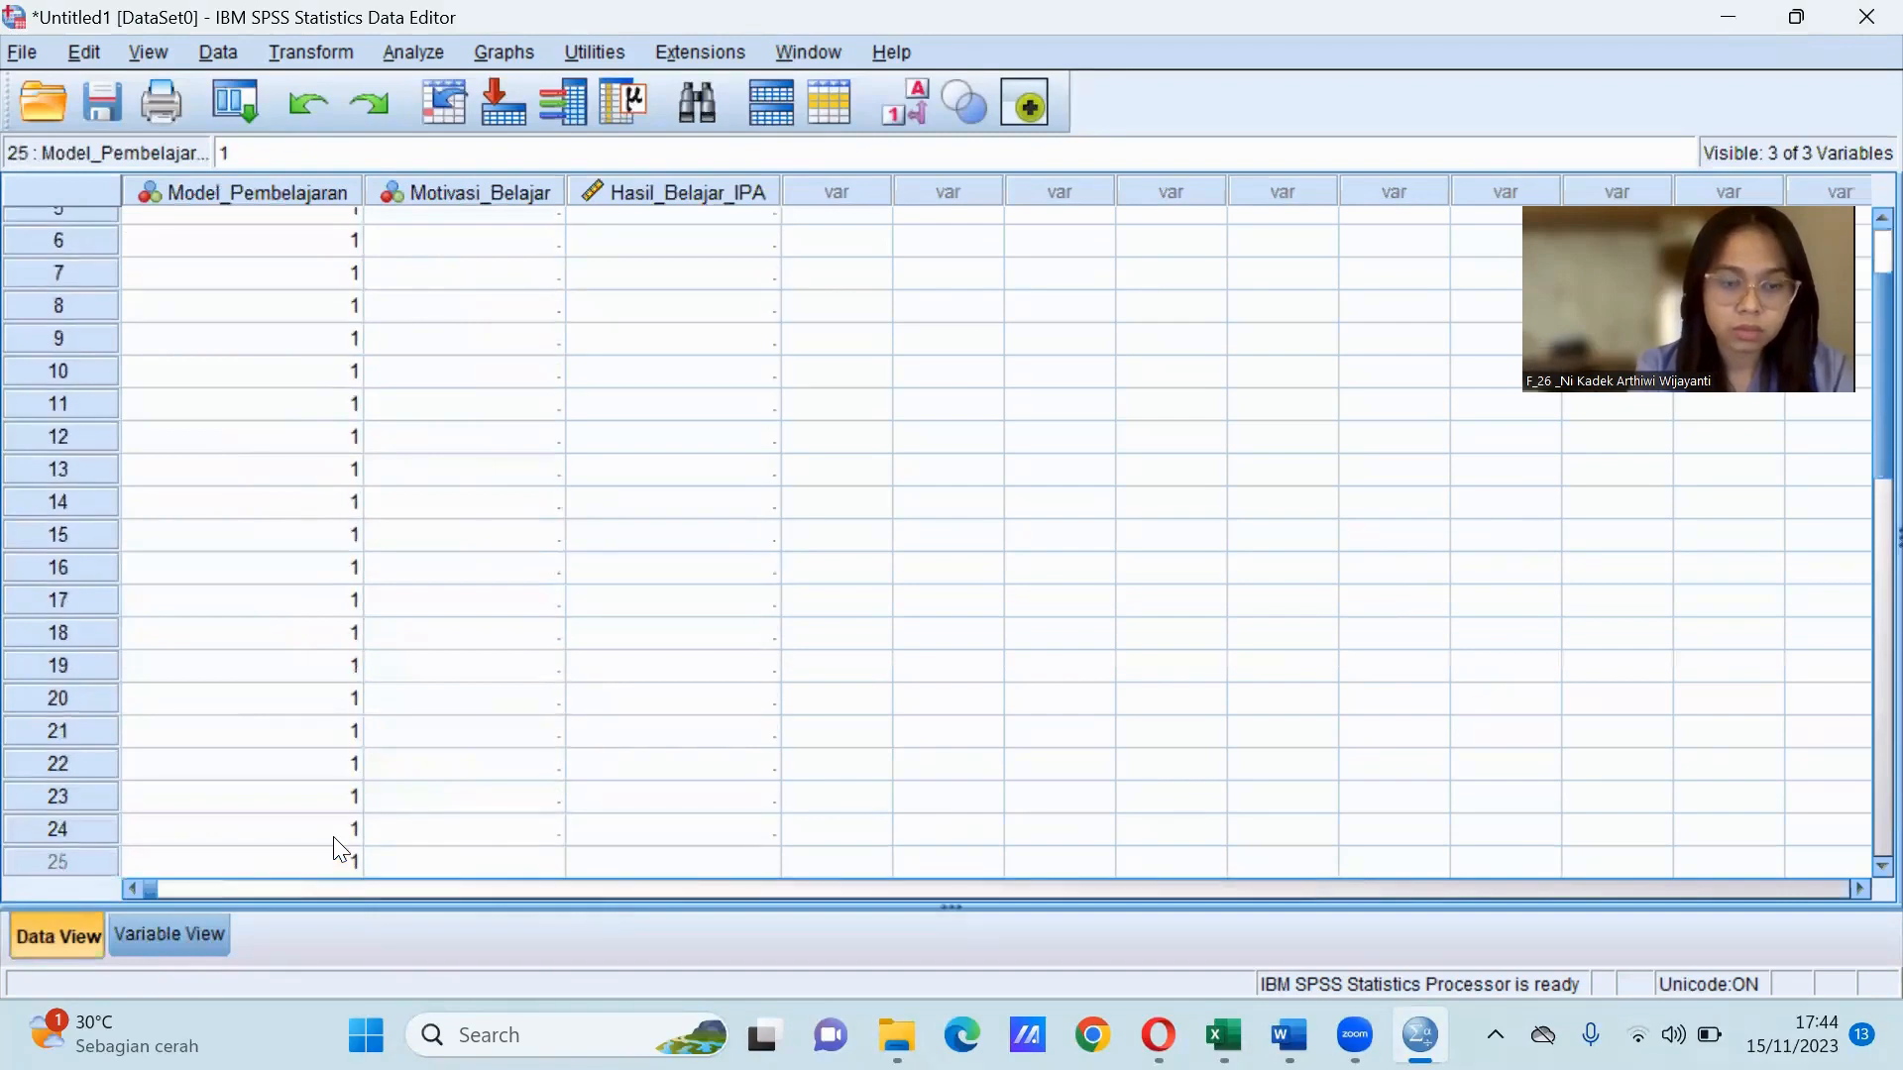
click(1882, 521)
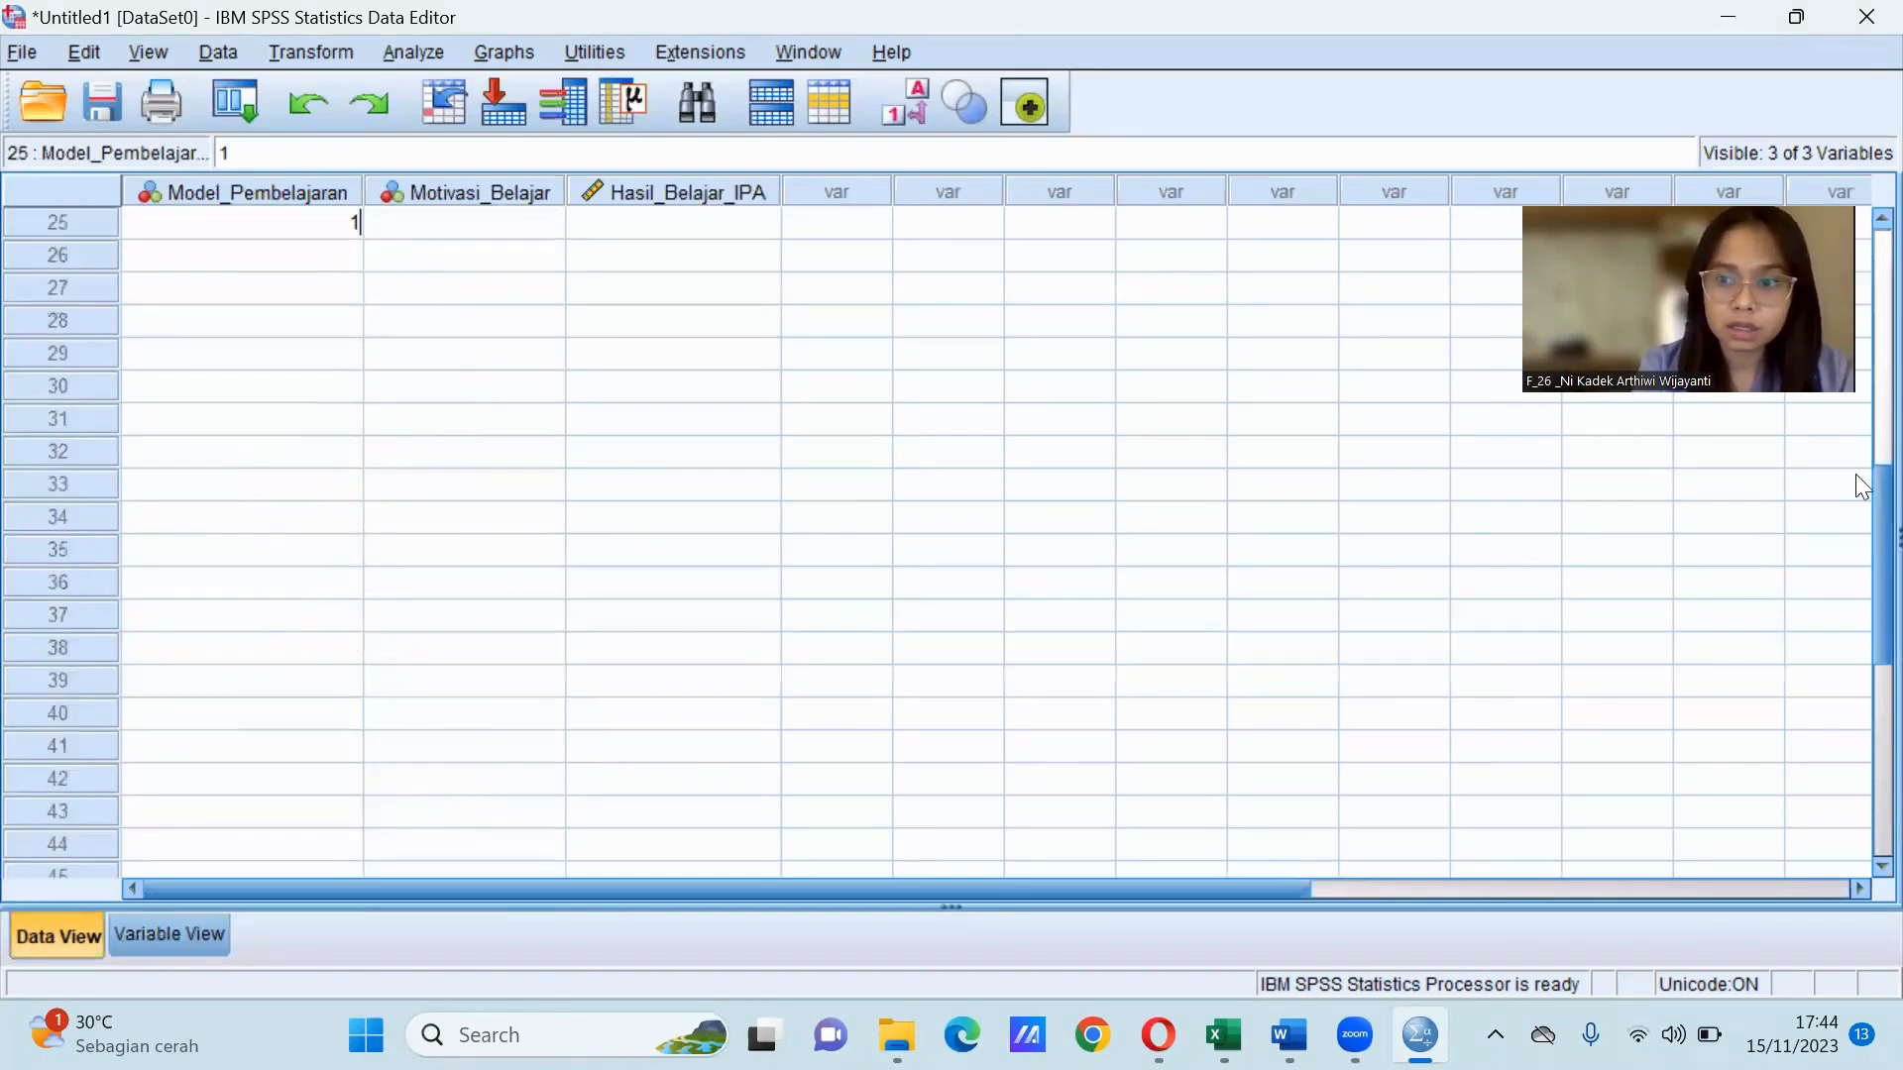
Enter the value 1 for Motivasi_Belajar in rows 1 through 5.
scroll(1856, 480, up, 8)
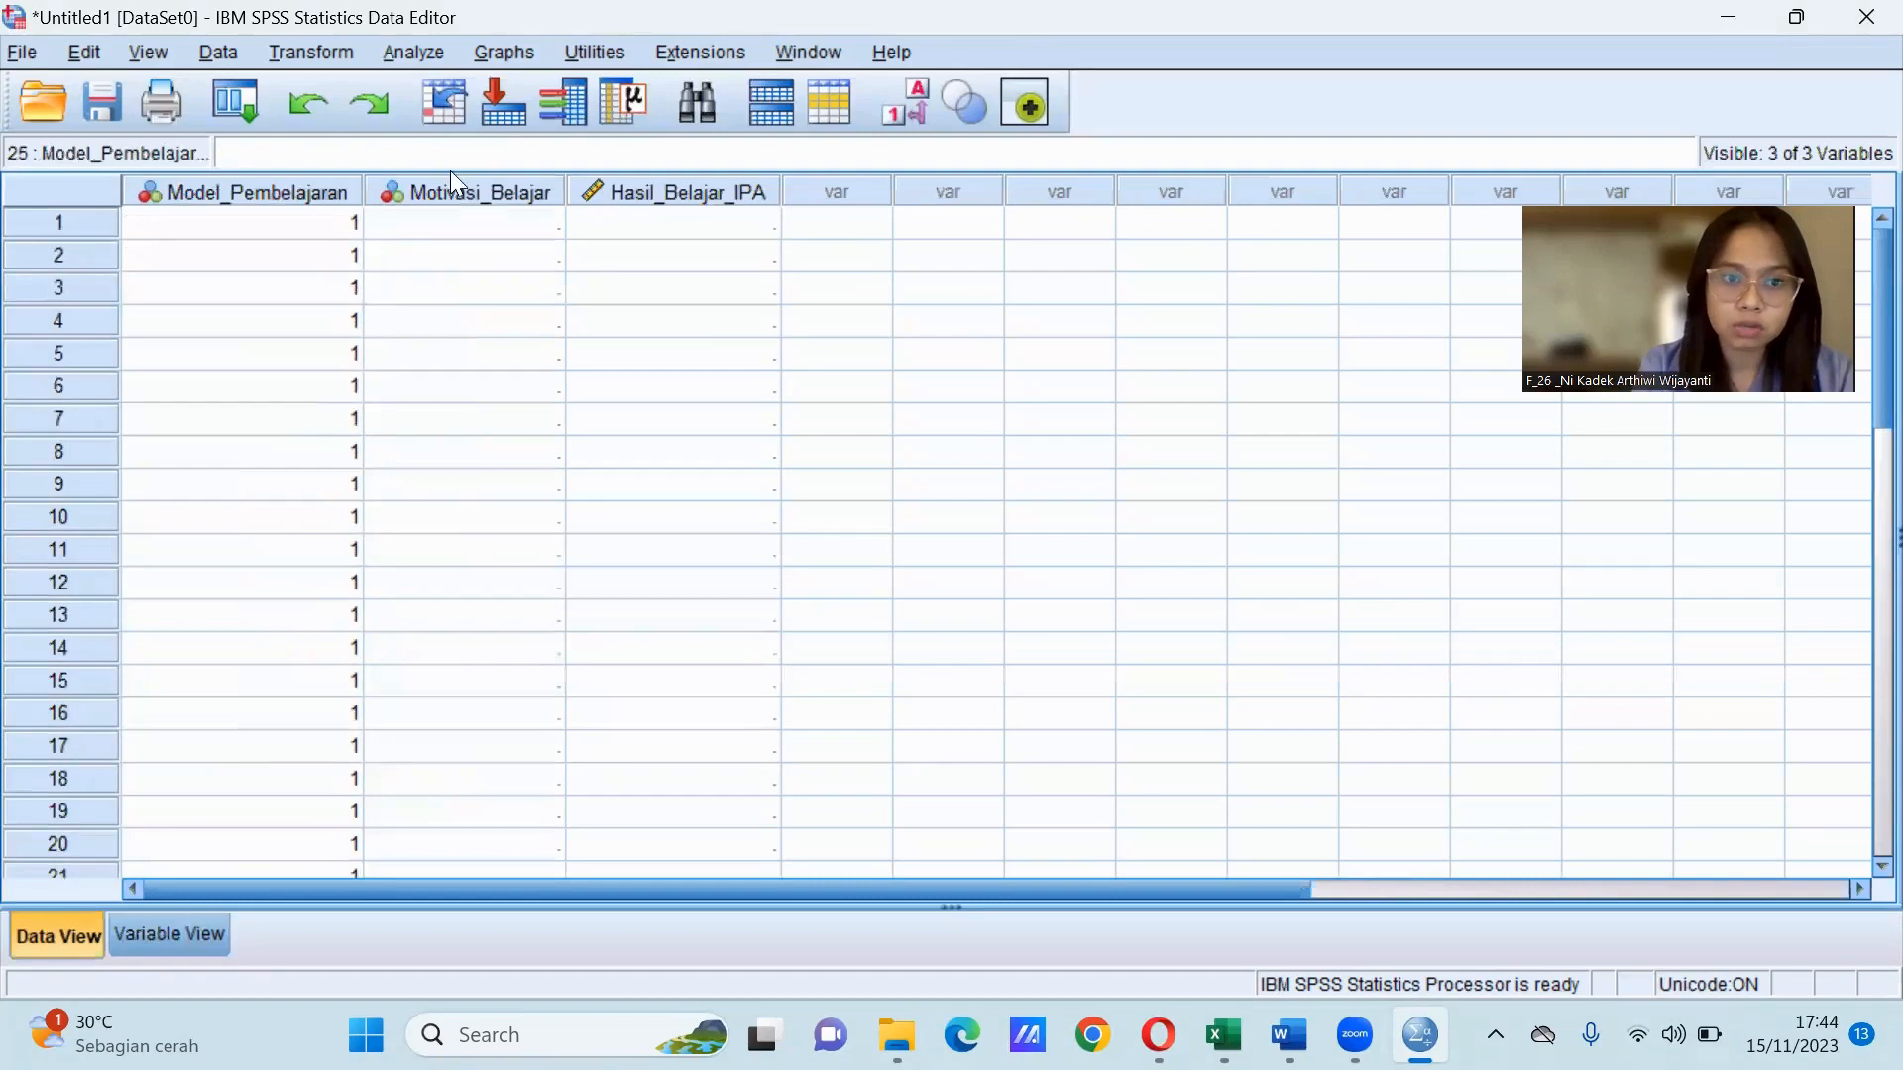
click(466, 226)
text(1)
key(Return)
text(1)
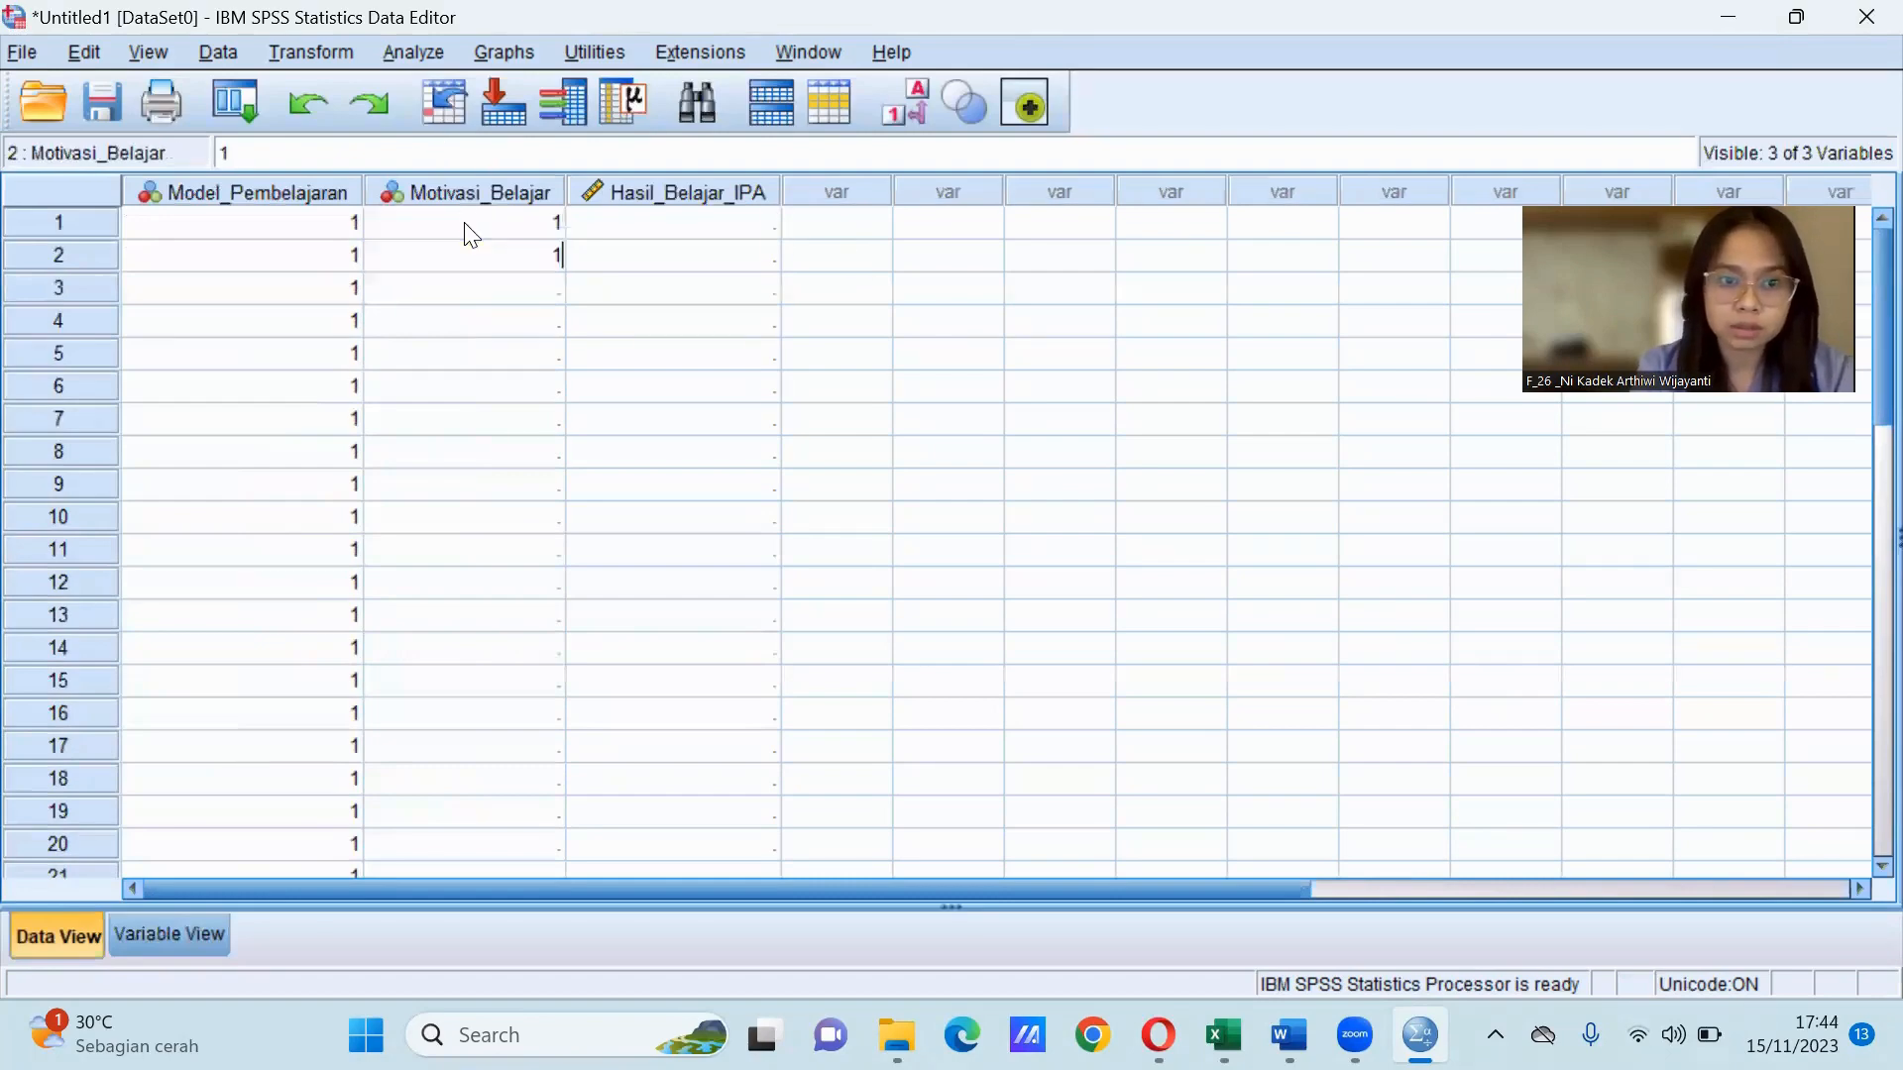
key(Return)
text(1)
key(Return)
text(1)
key(Return)
text(1)
key(Return)
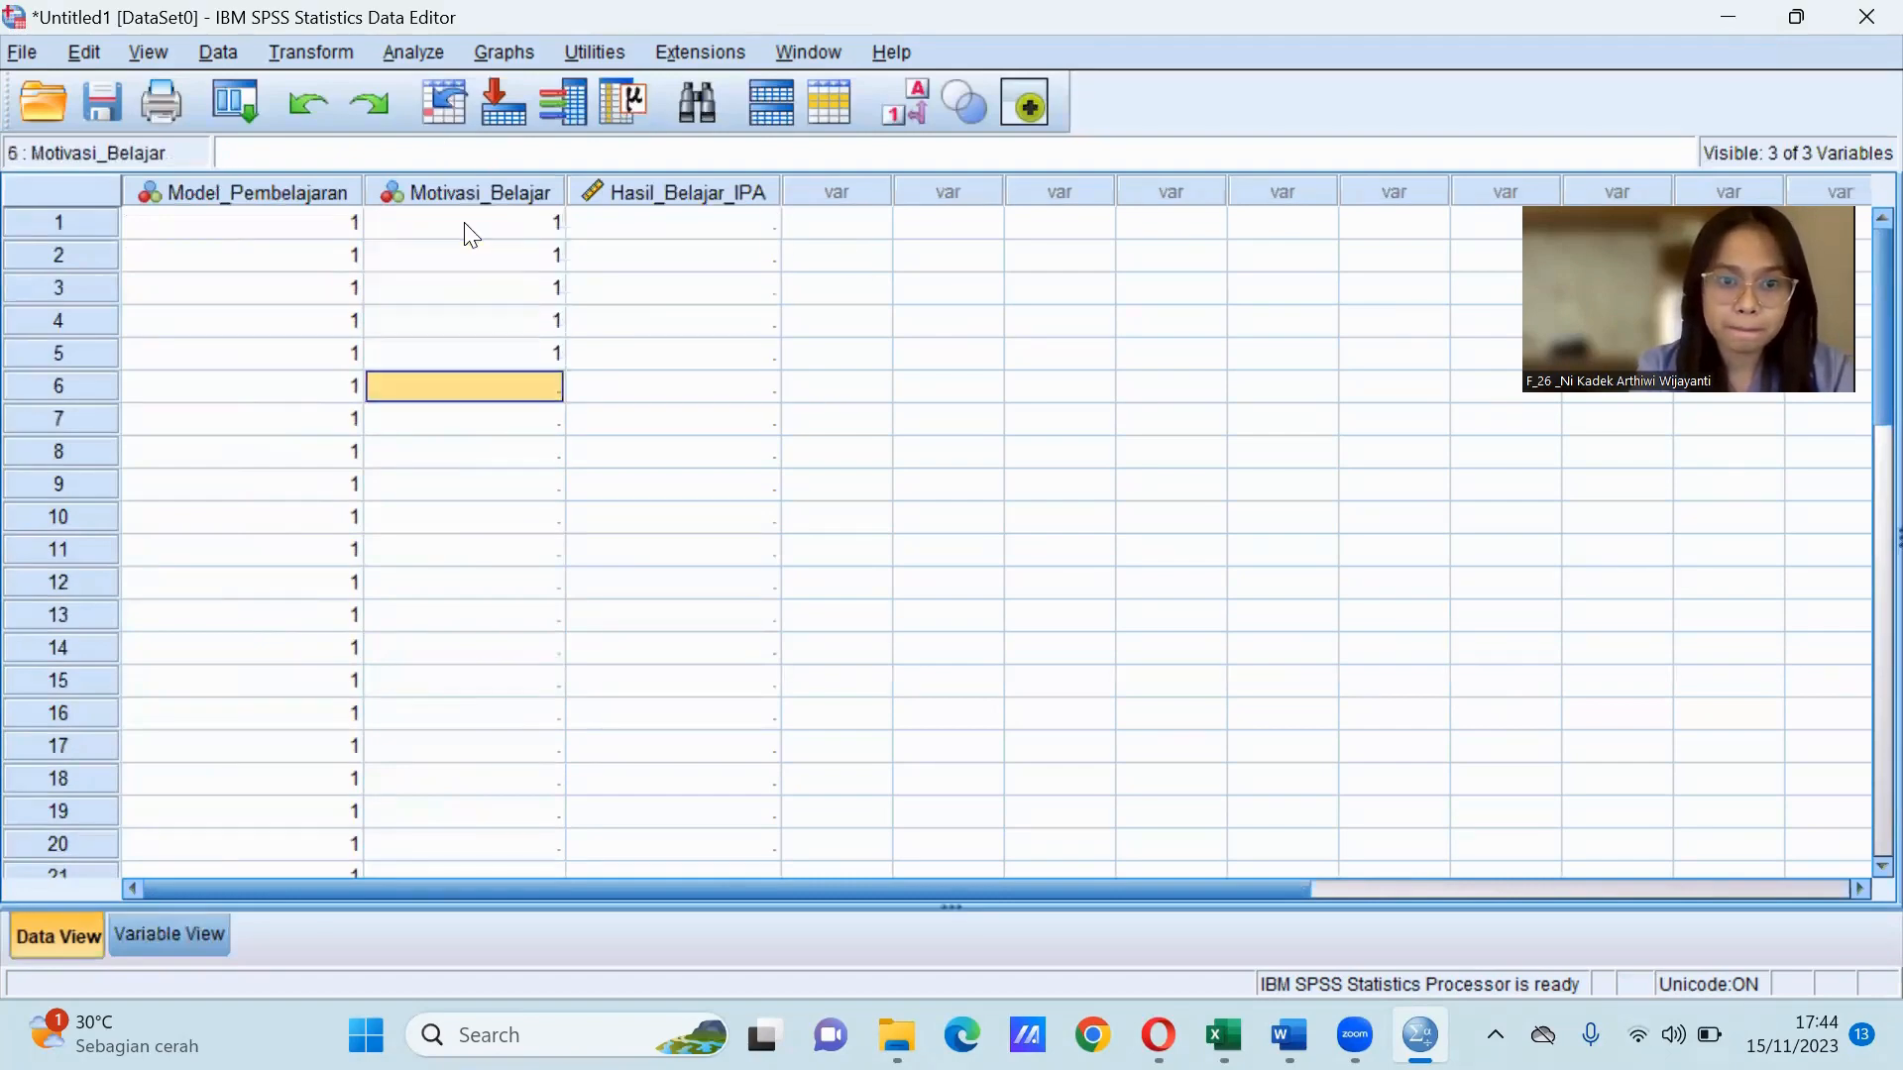
Enter the value 1 for Motivasi_Belajar in rows 6 through 11.
text(1)
key(Return)
text(1)
key(Return)
text(1)
key(Return)
text(1)
key(Return)
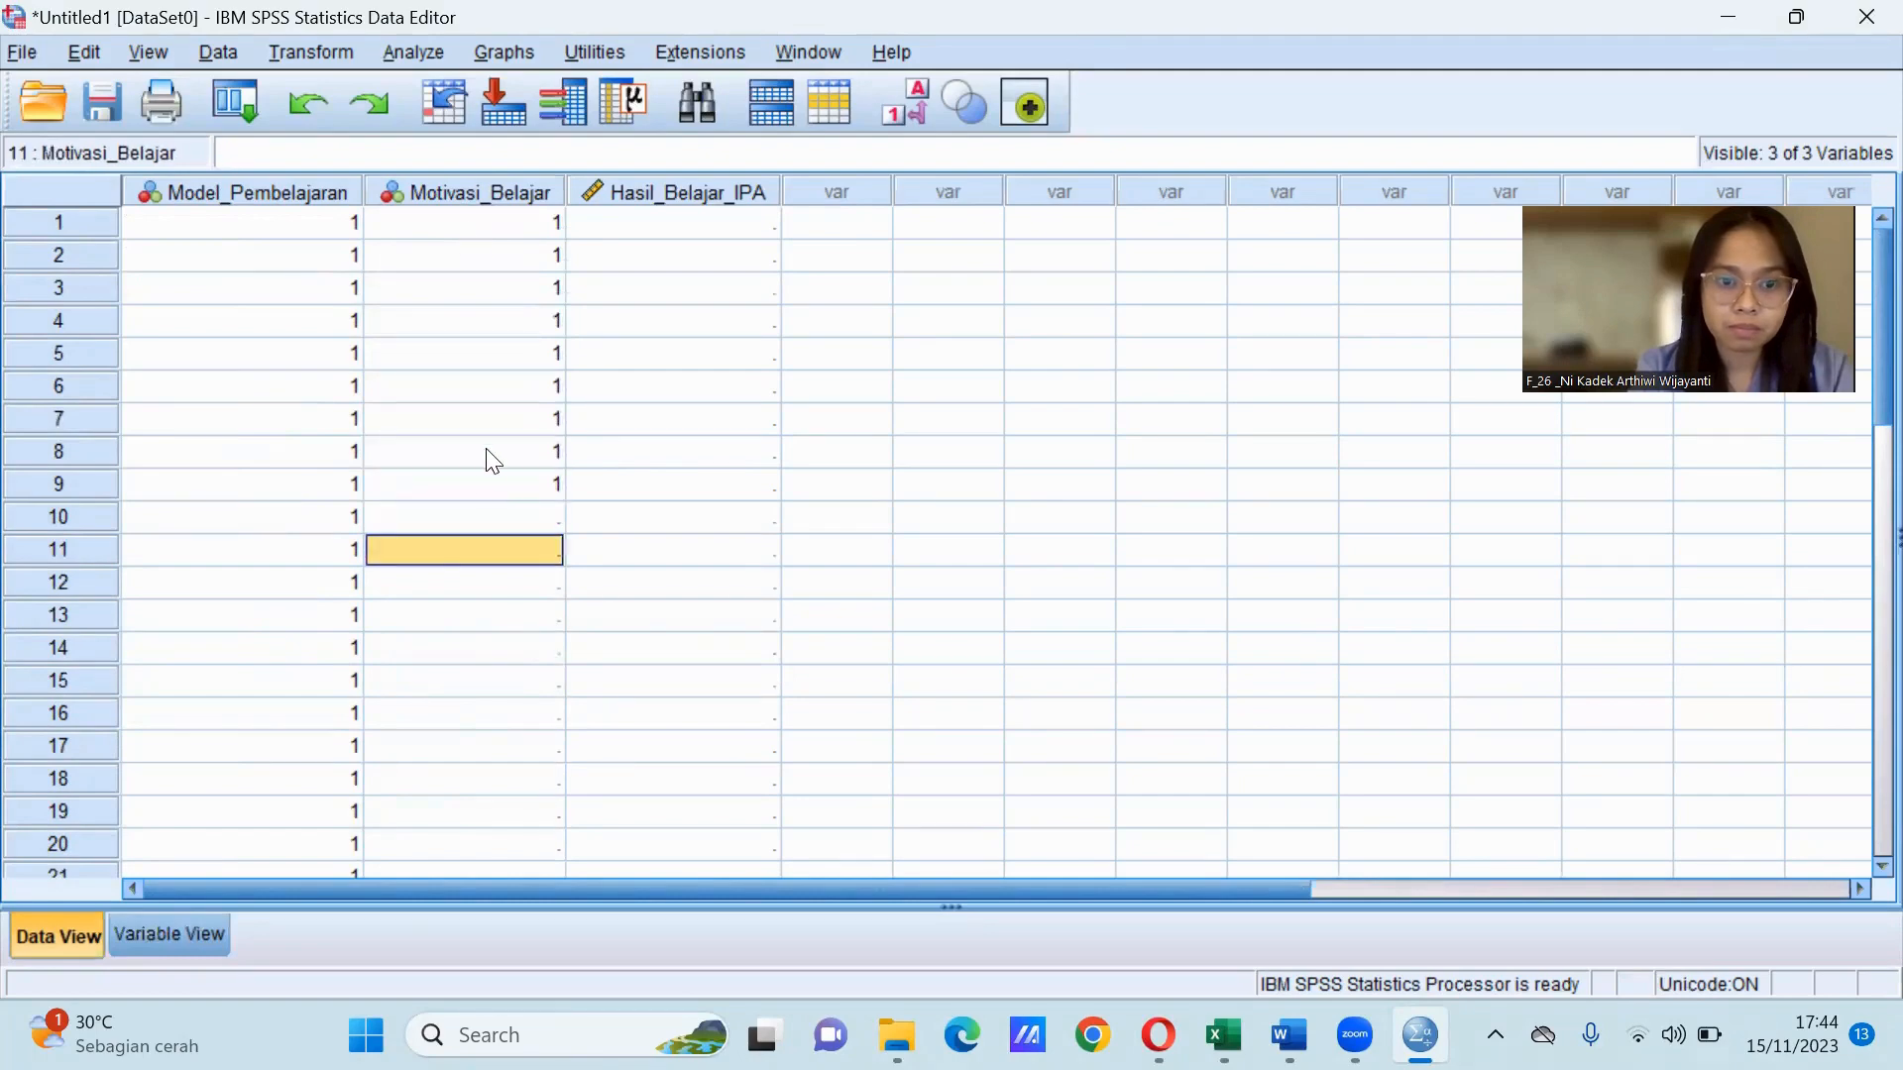
text(1)
key(Return)
text(1)
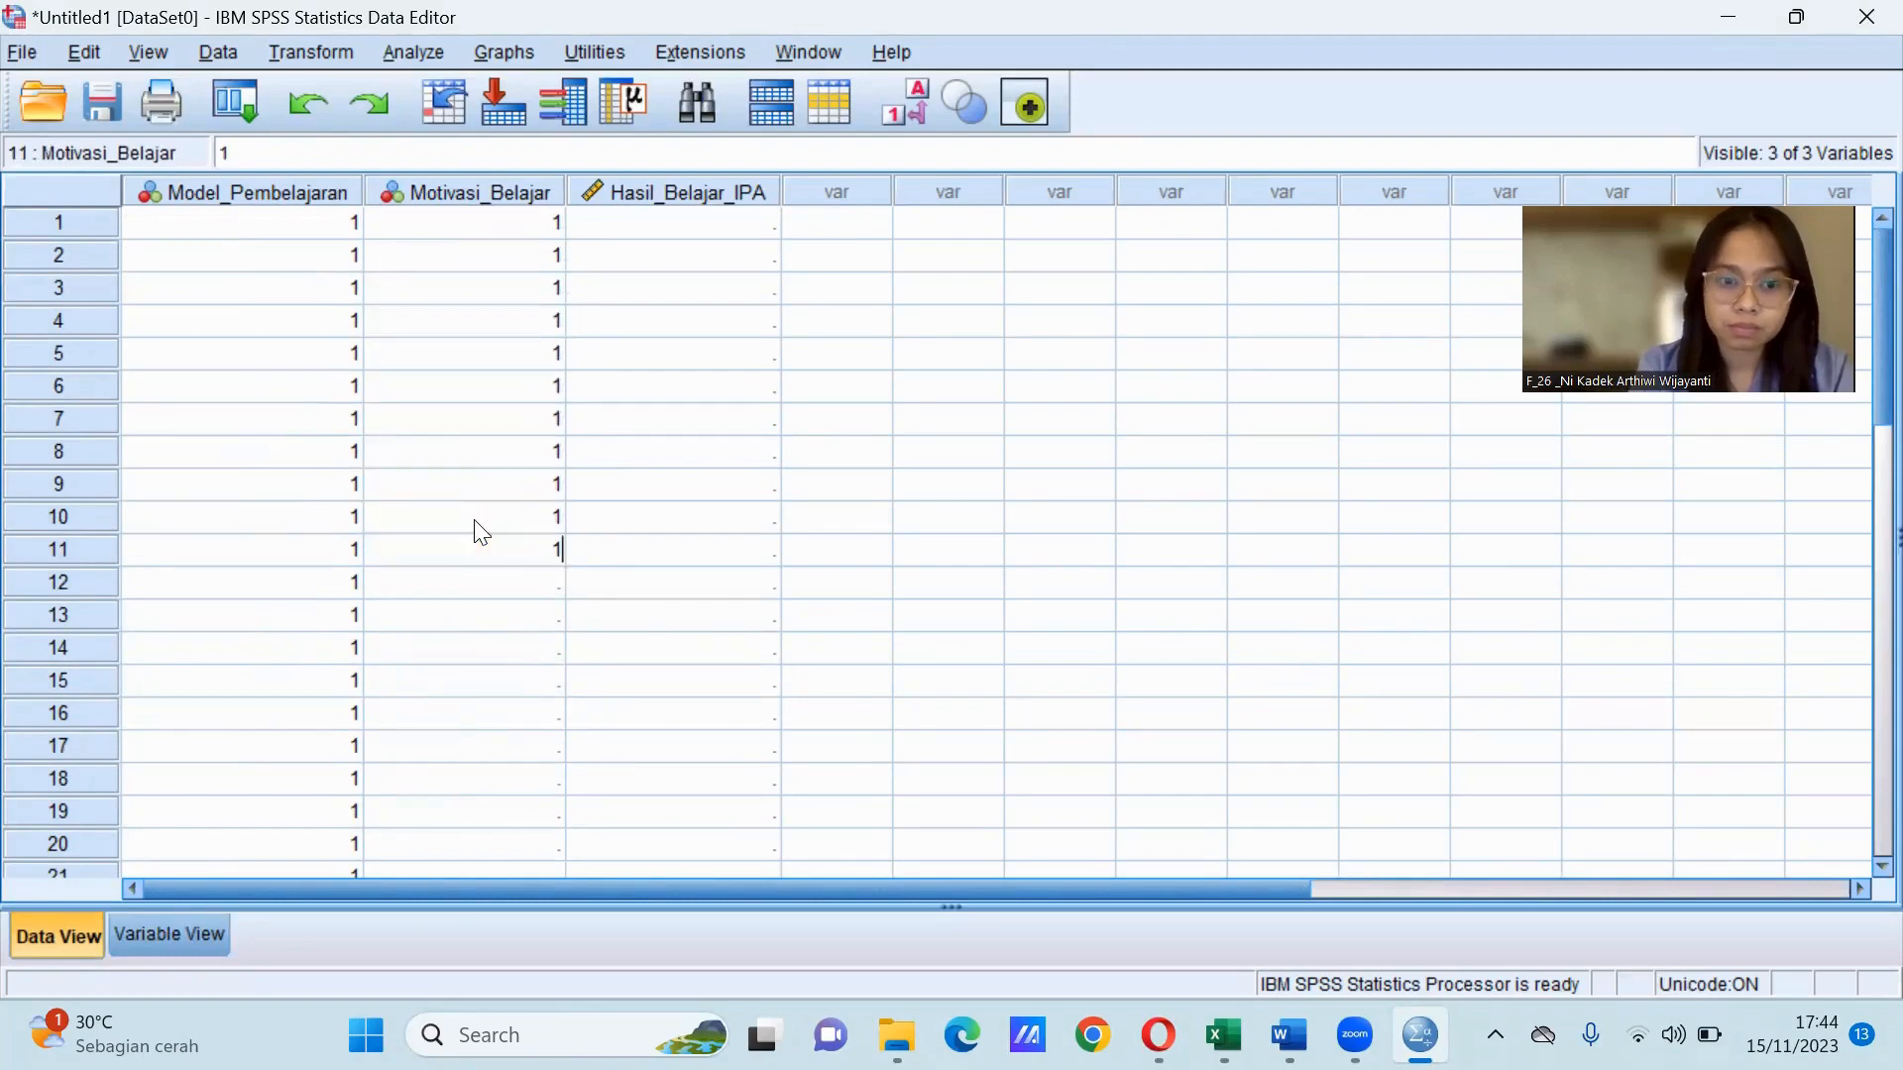
key(Return)
key(Return)
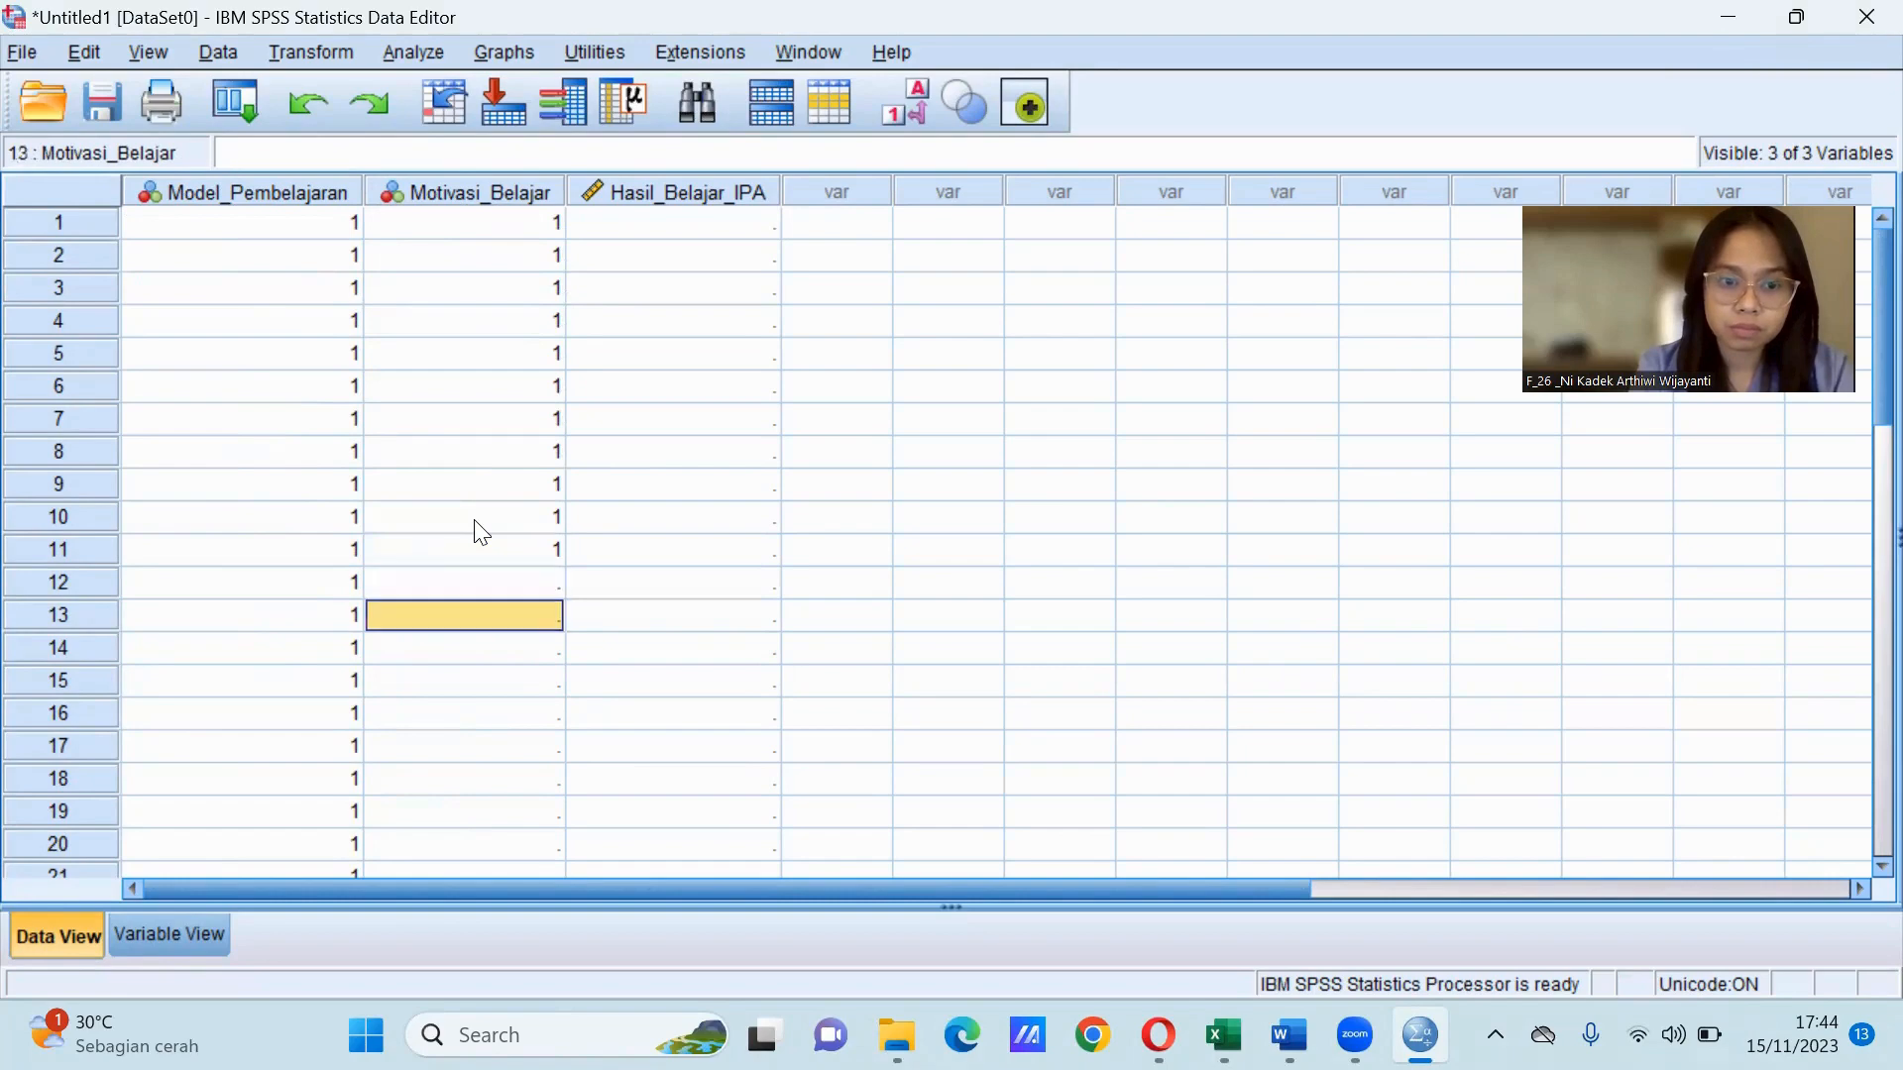
Enter the value 1 for Motivasi_Belajar in rows 12 through 17.
click(466, 589)
text(1)
key(Return)
text(1)
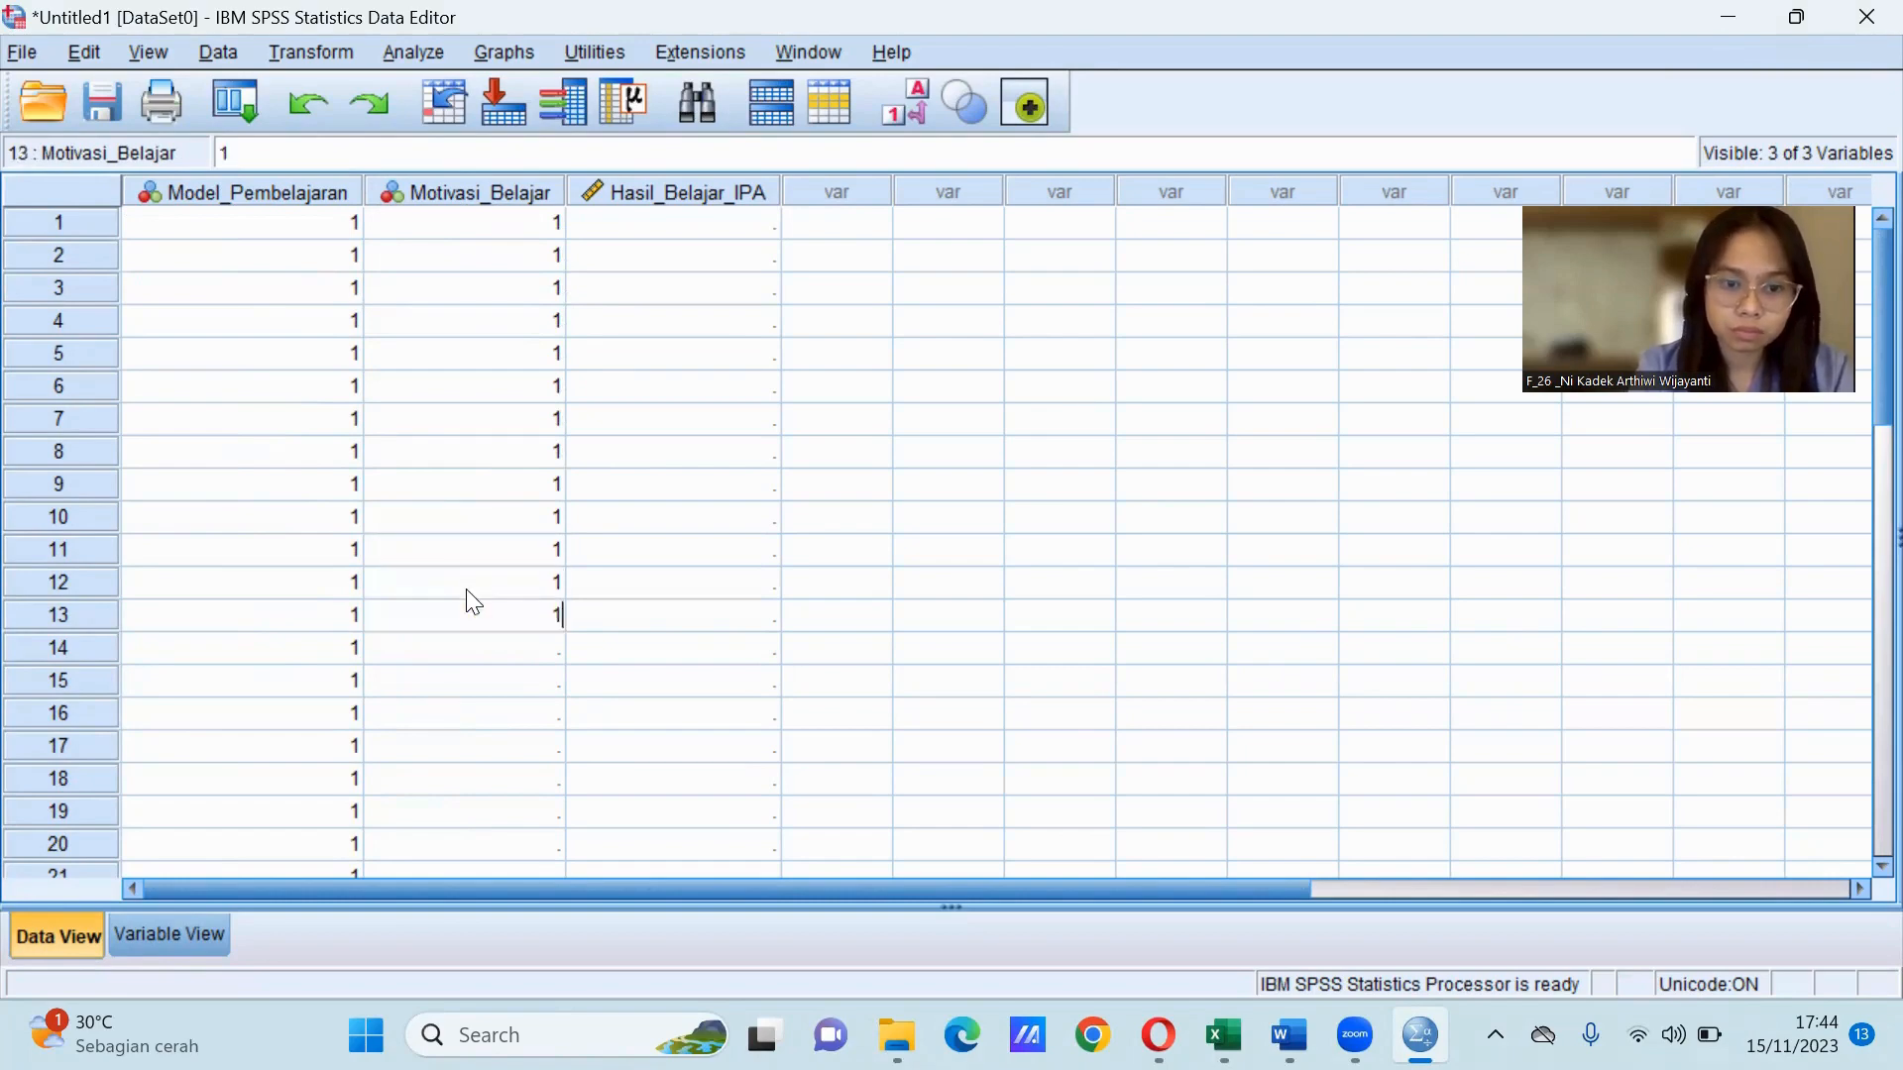
click(468, 646)
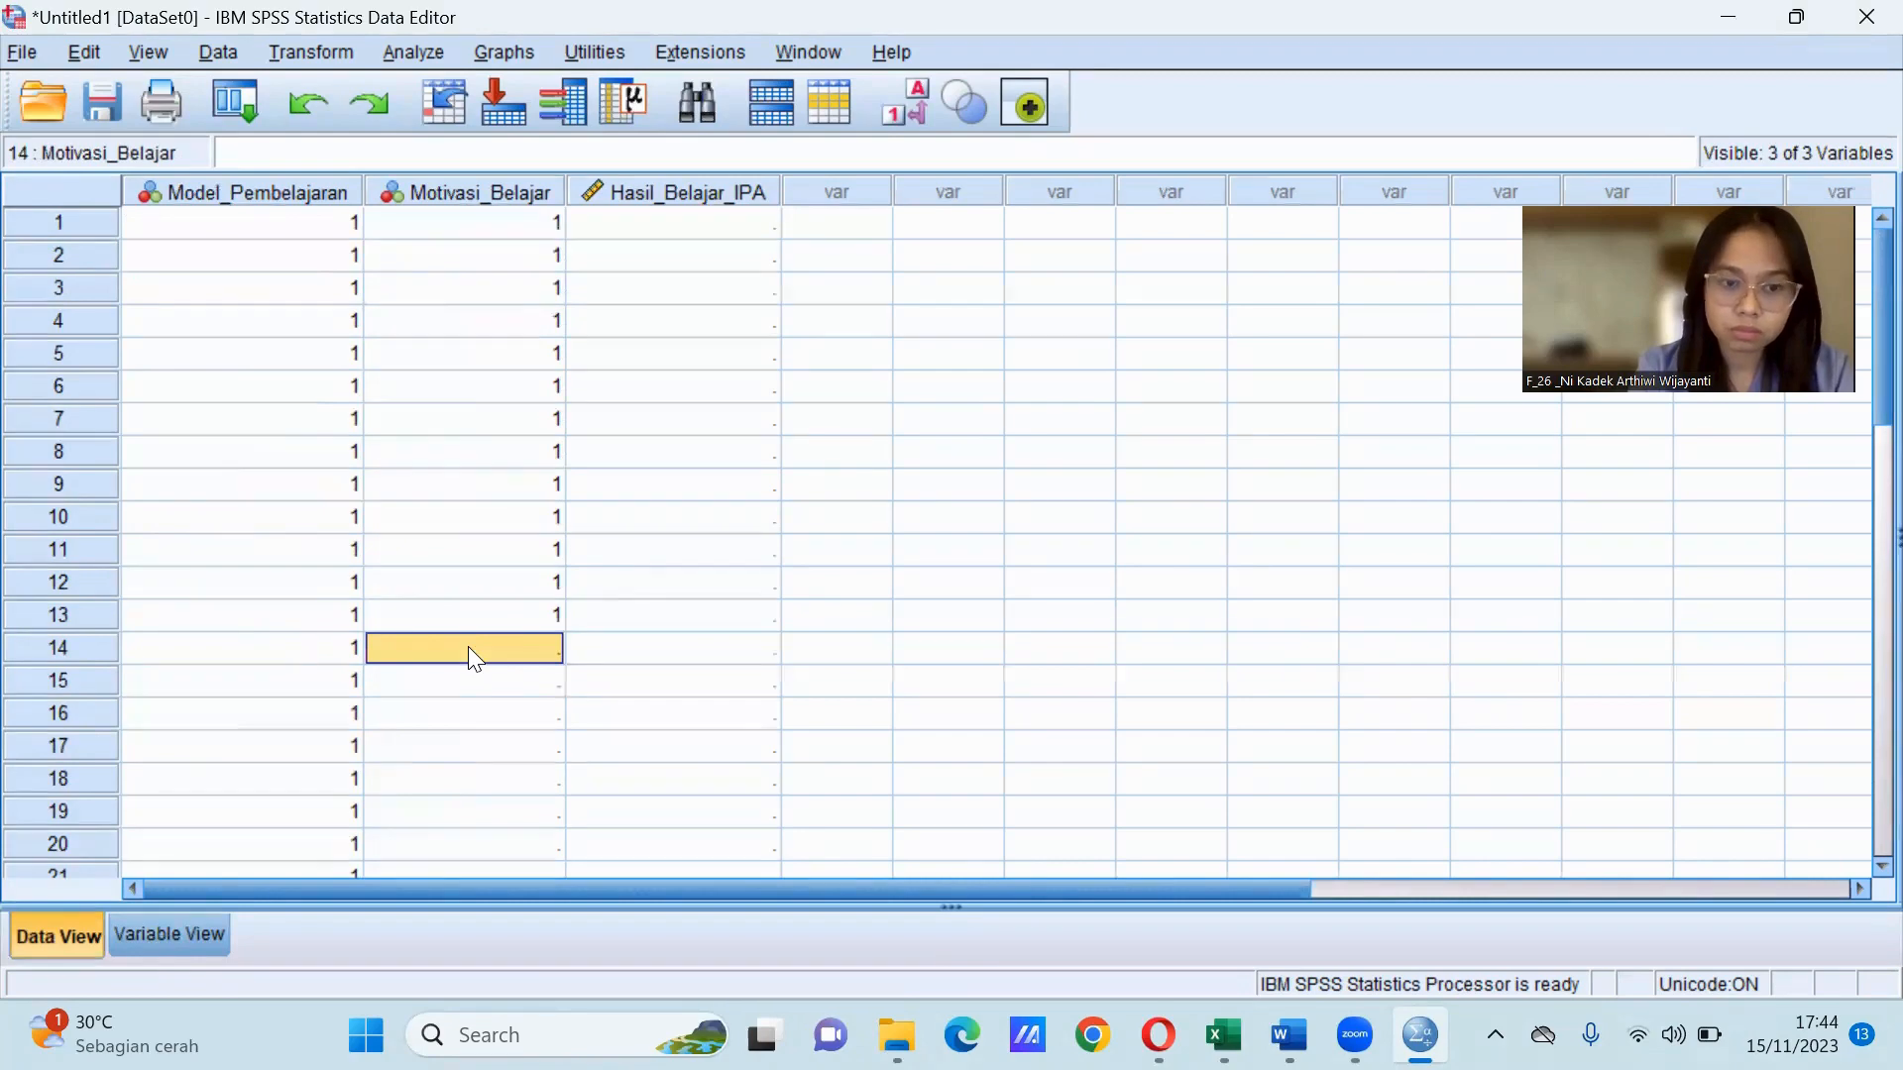
text(1)
key(Return)
text(1)
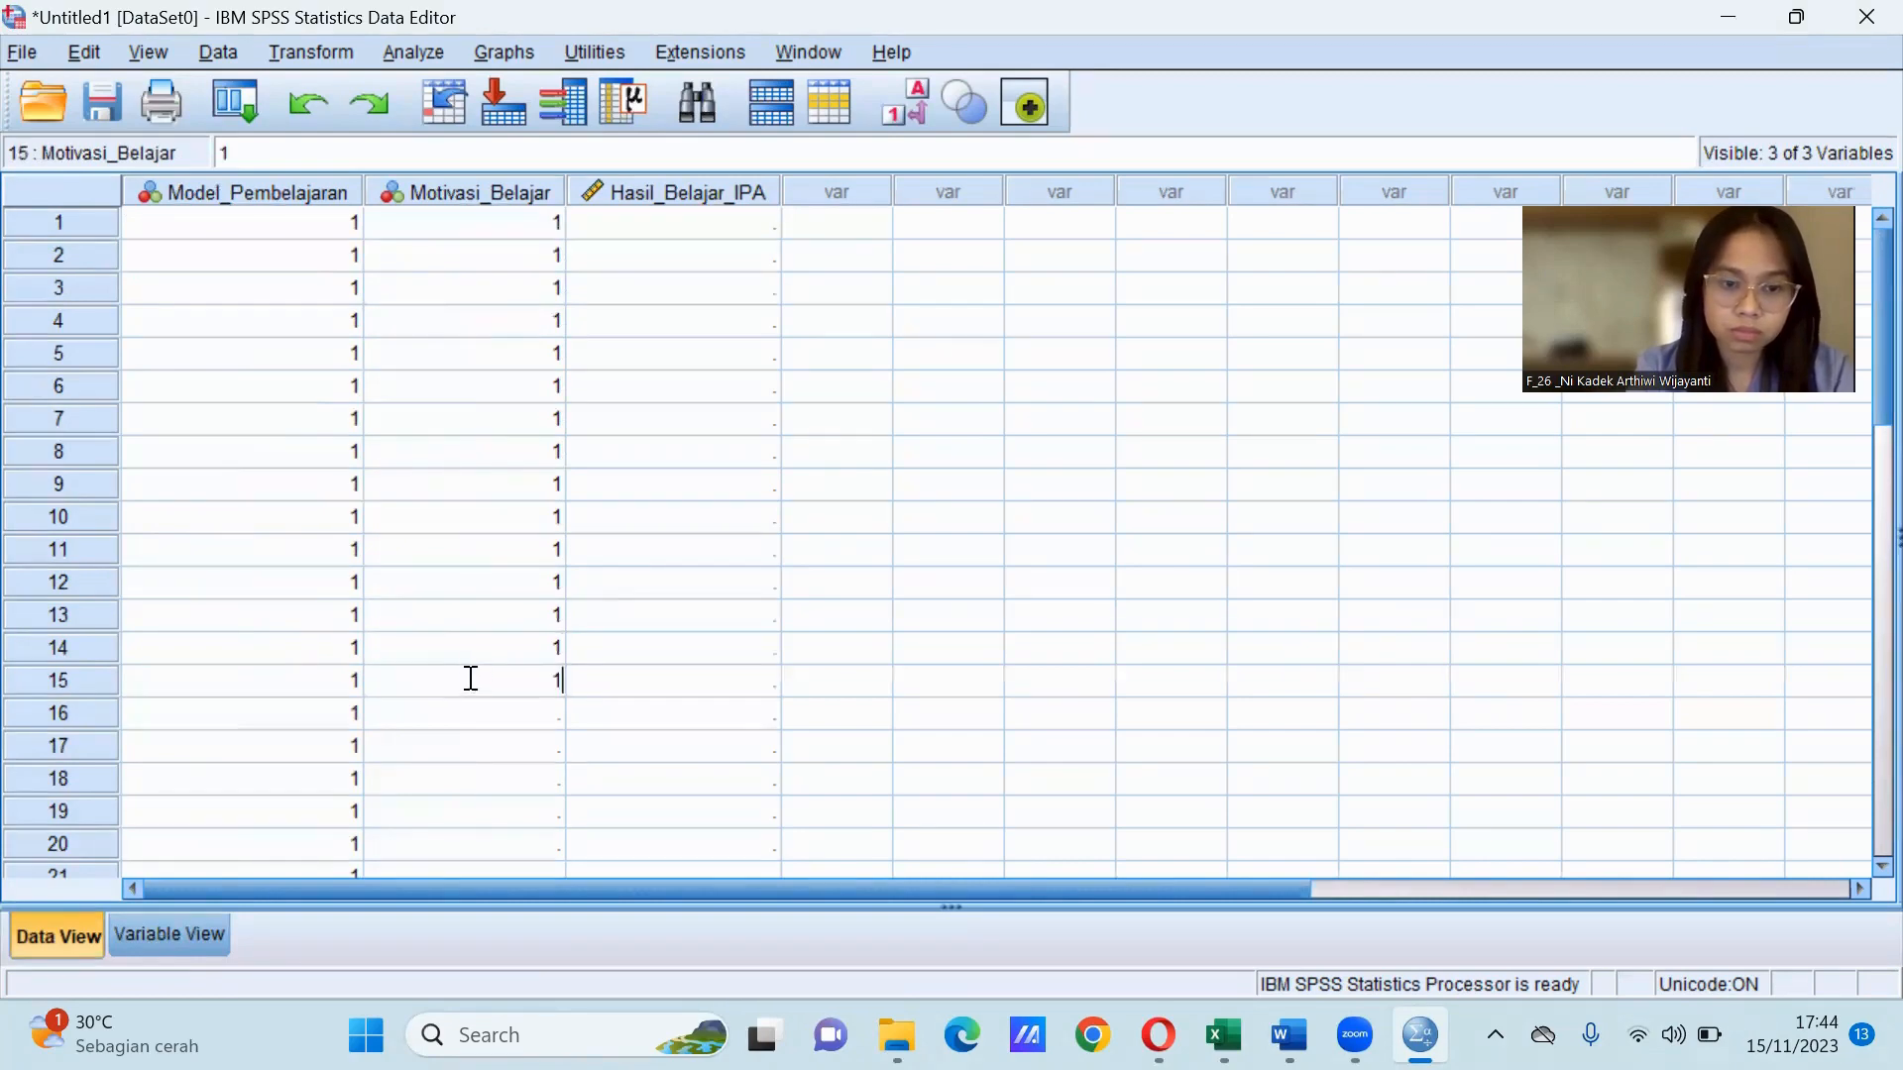
click(468, 715)
text(1)
key(Return)
text(1)
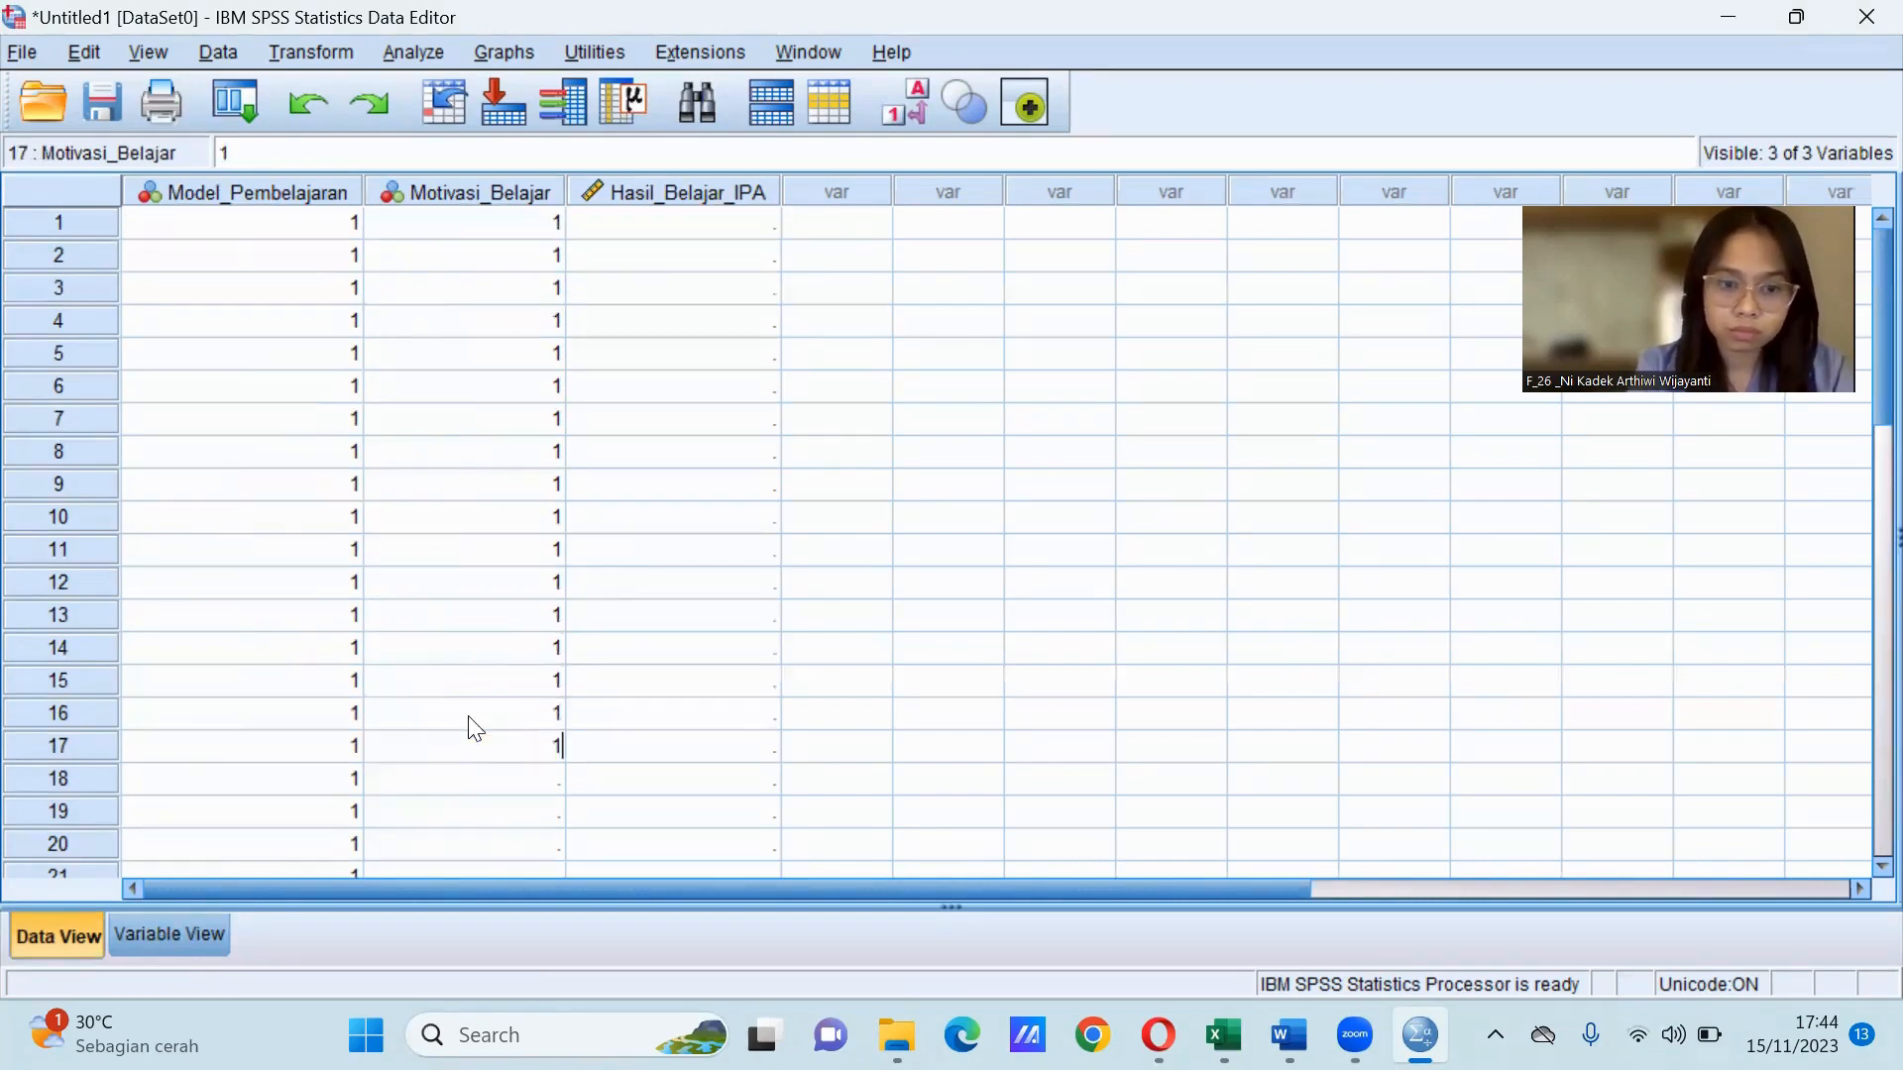
key(Return)
Enter the value 1 for Motivasi_Belajar in rows 18 through 23.
text(1)
key(Return)
text(1)
key(Return)
text(1)
key(Return)
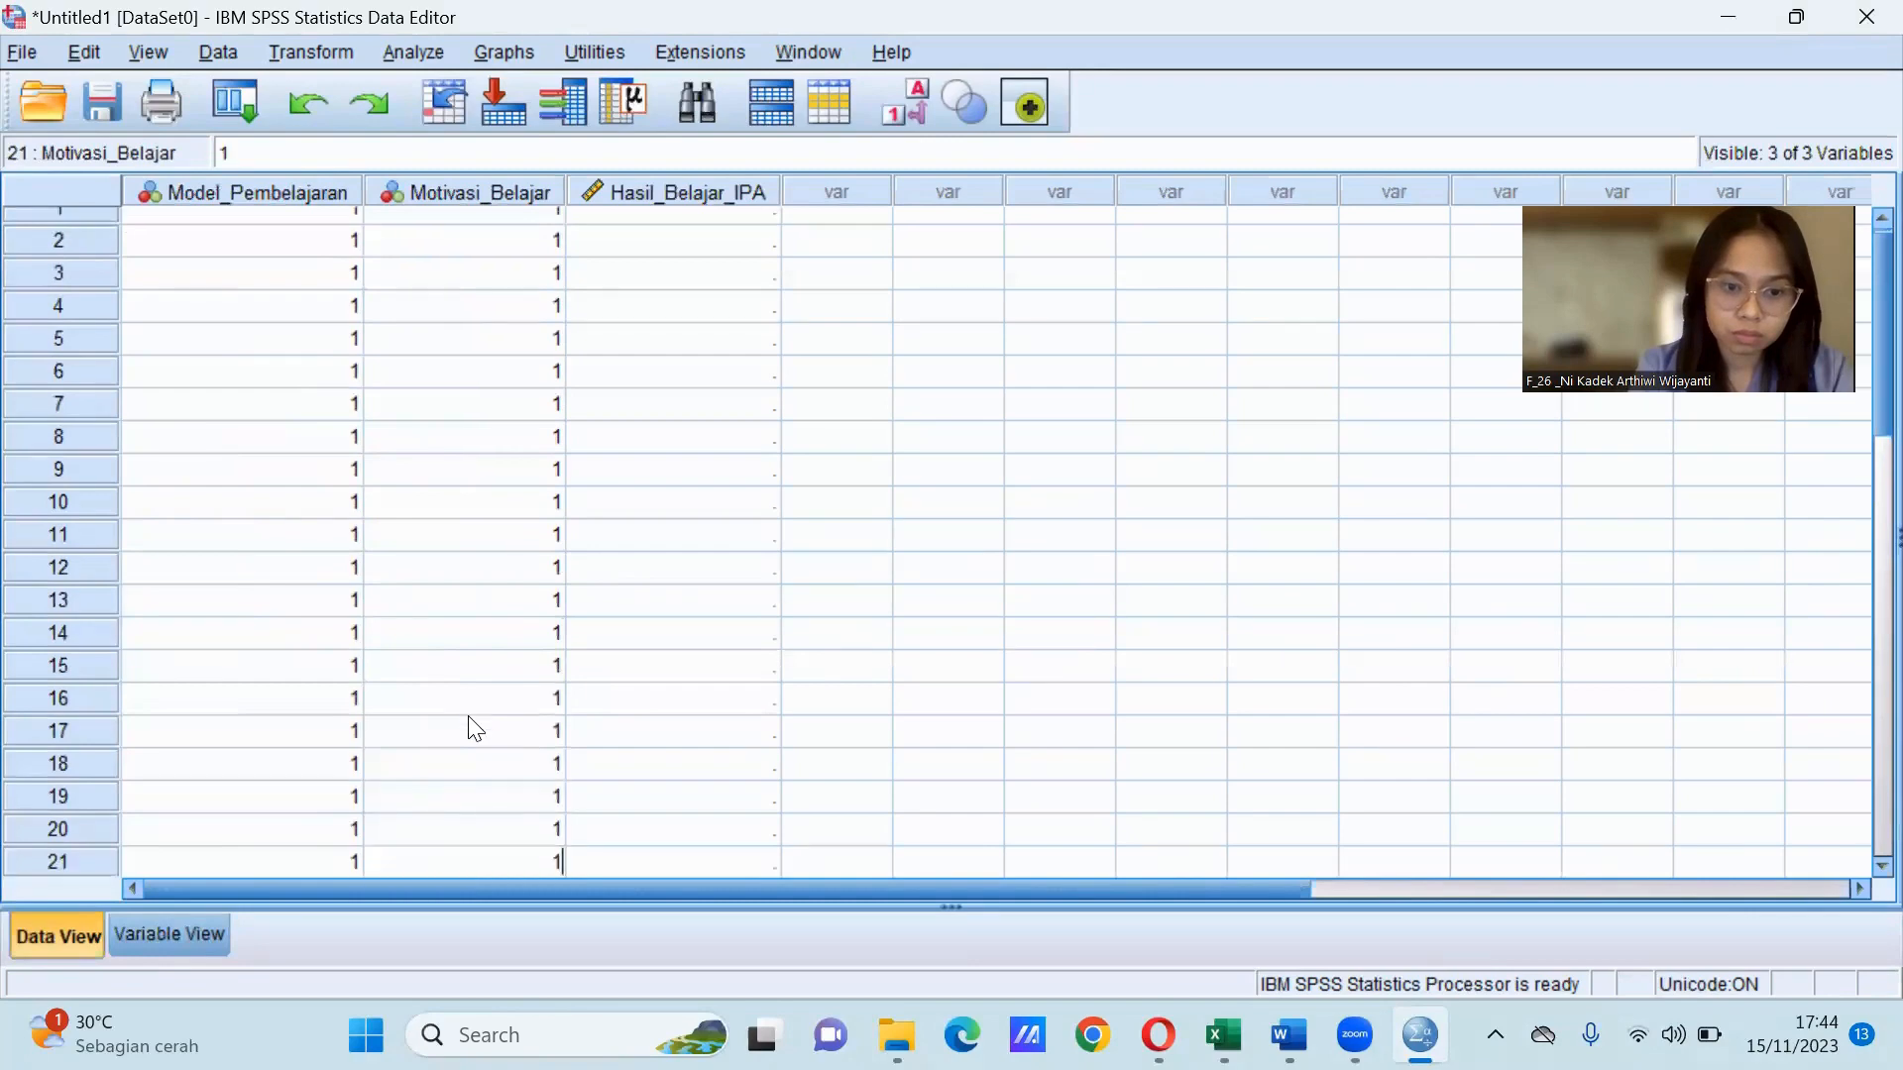
text(1)
key(Return)
text(1)
key(Return)
text(1)
key(Return)
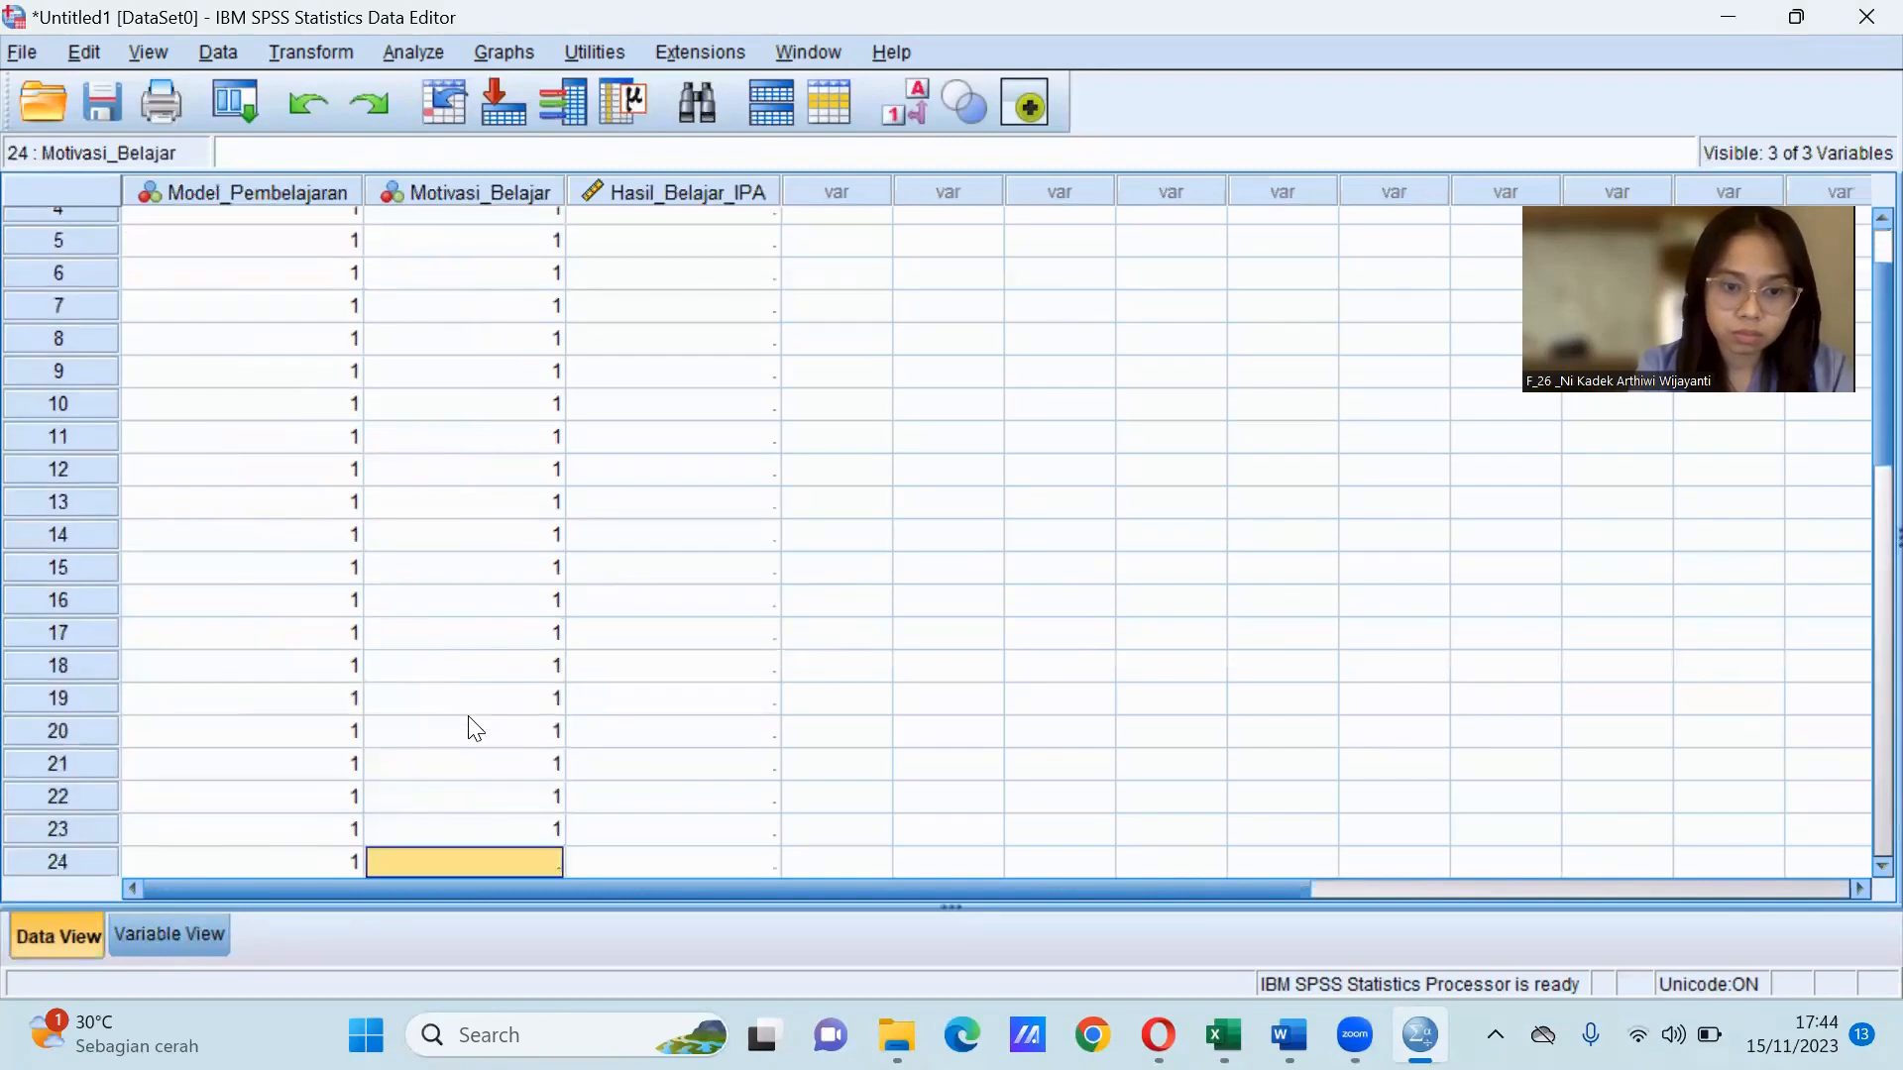
Enter the value 1 for Motivasi_Belajar in rows 24 and 25.
text(1)
key(Return)
text(1)
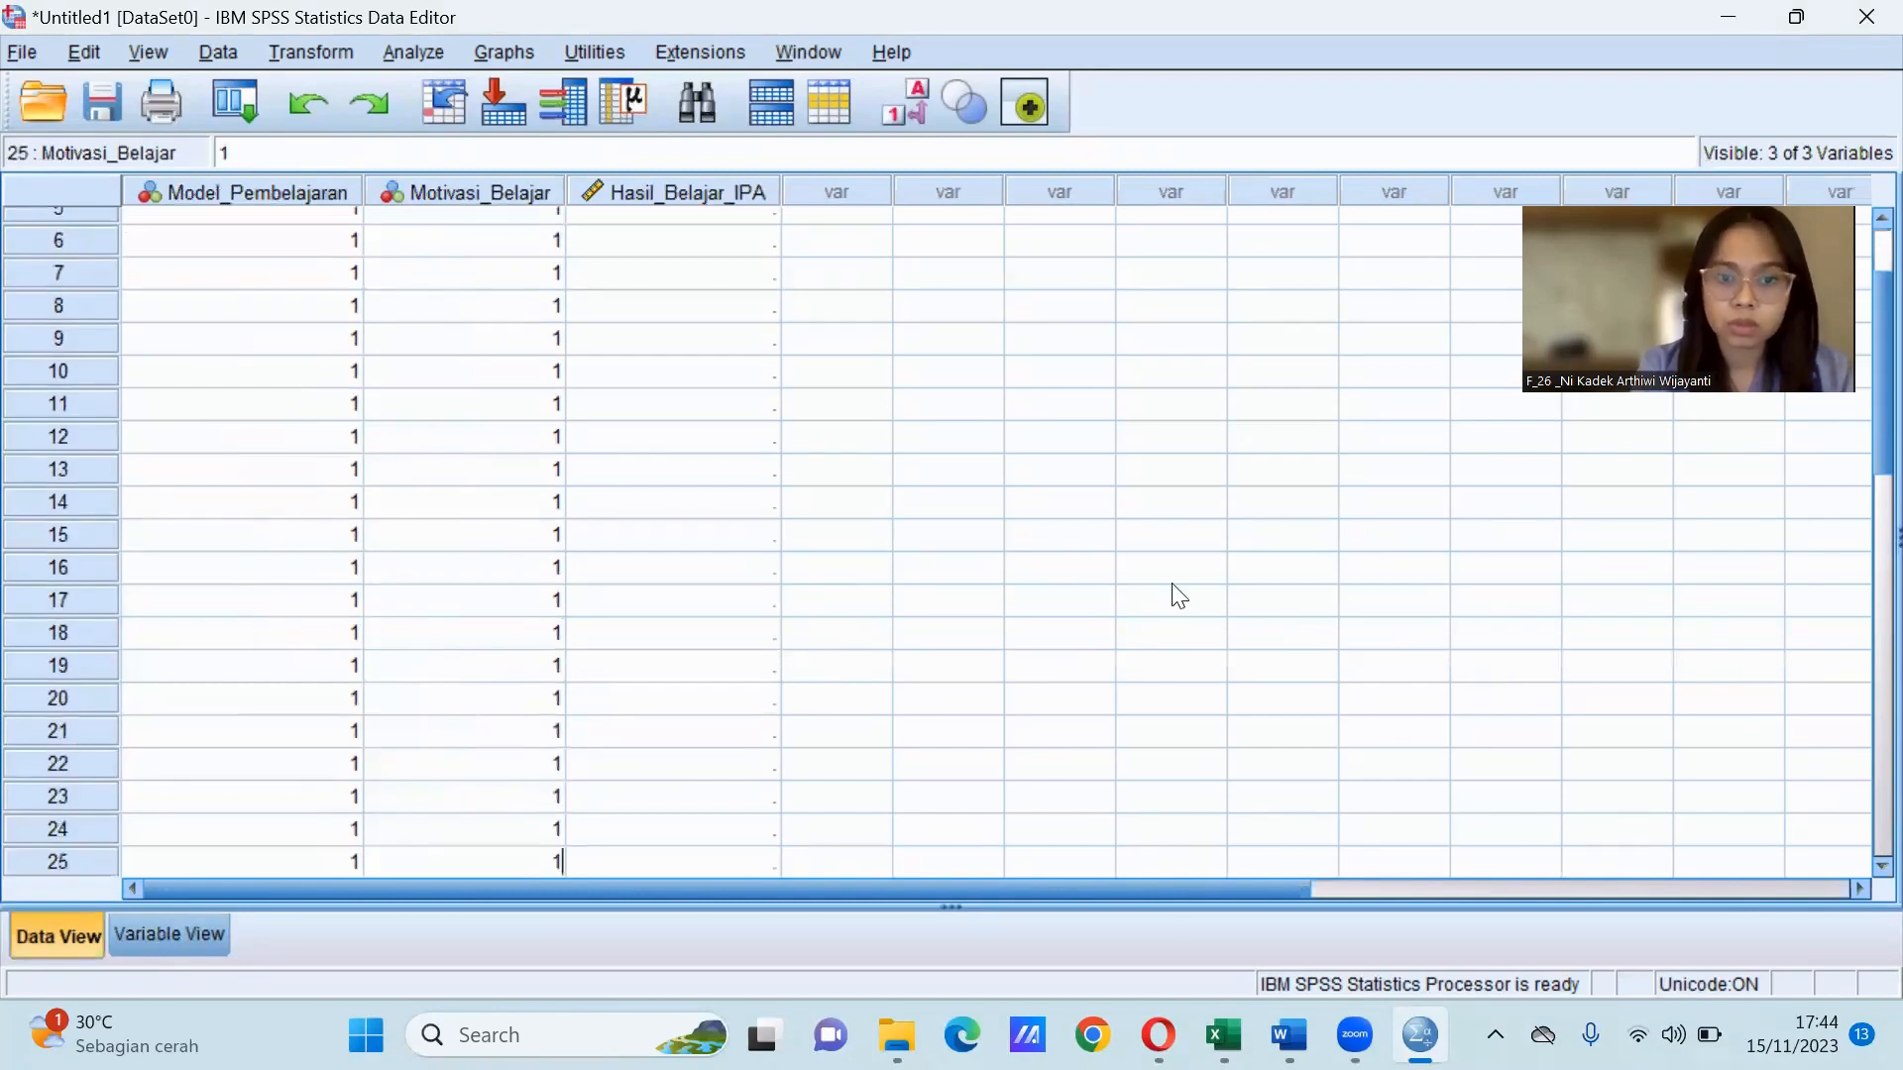
Enter the value 1 for Model_Pembelajaran in rows 26 through 28.
scroll(1859, 498, down, 7)
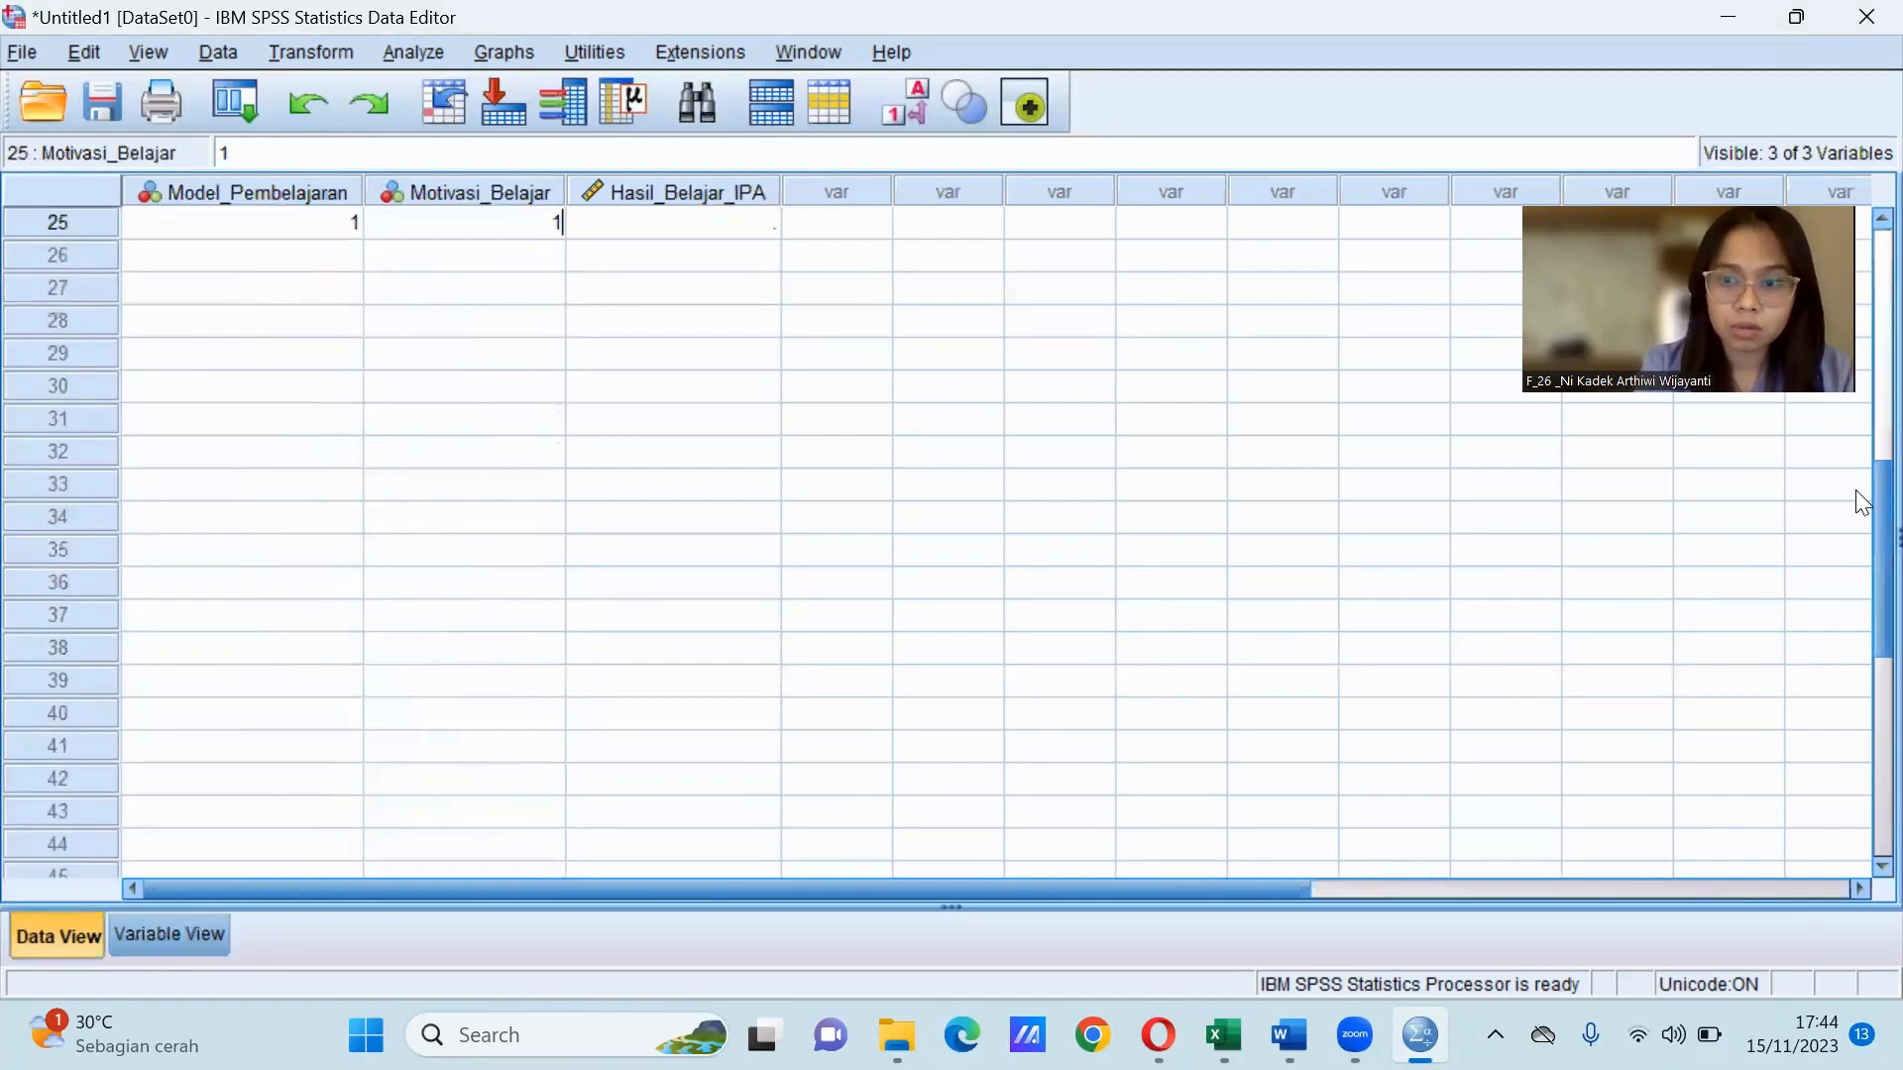
scroll(1859, 498, up, 3)
click(289, 514)
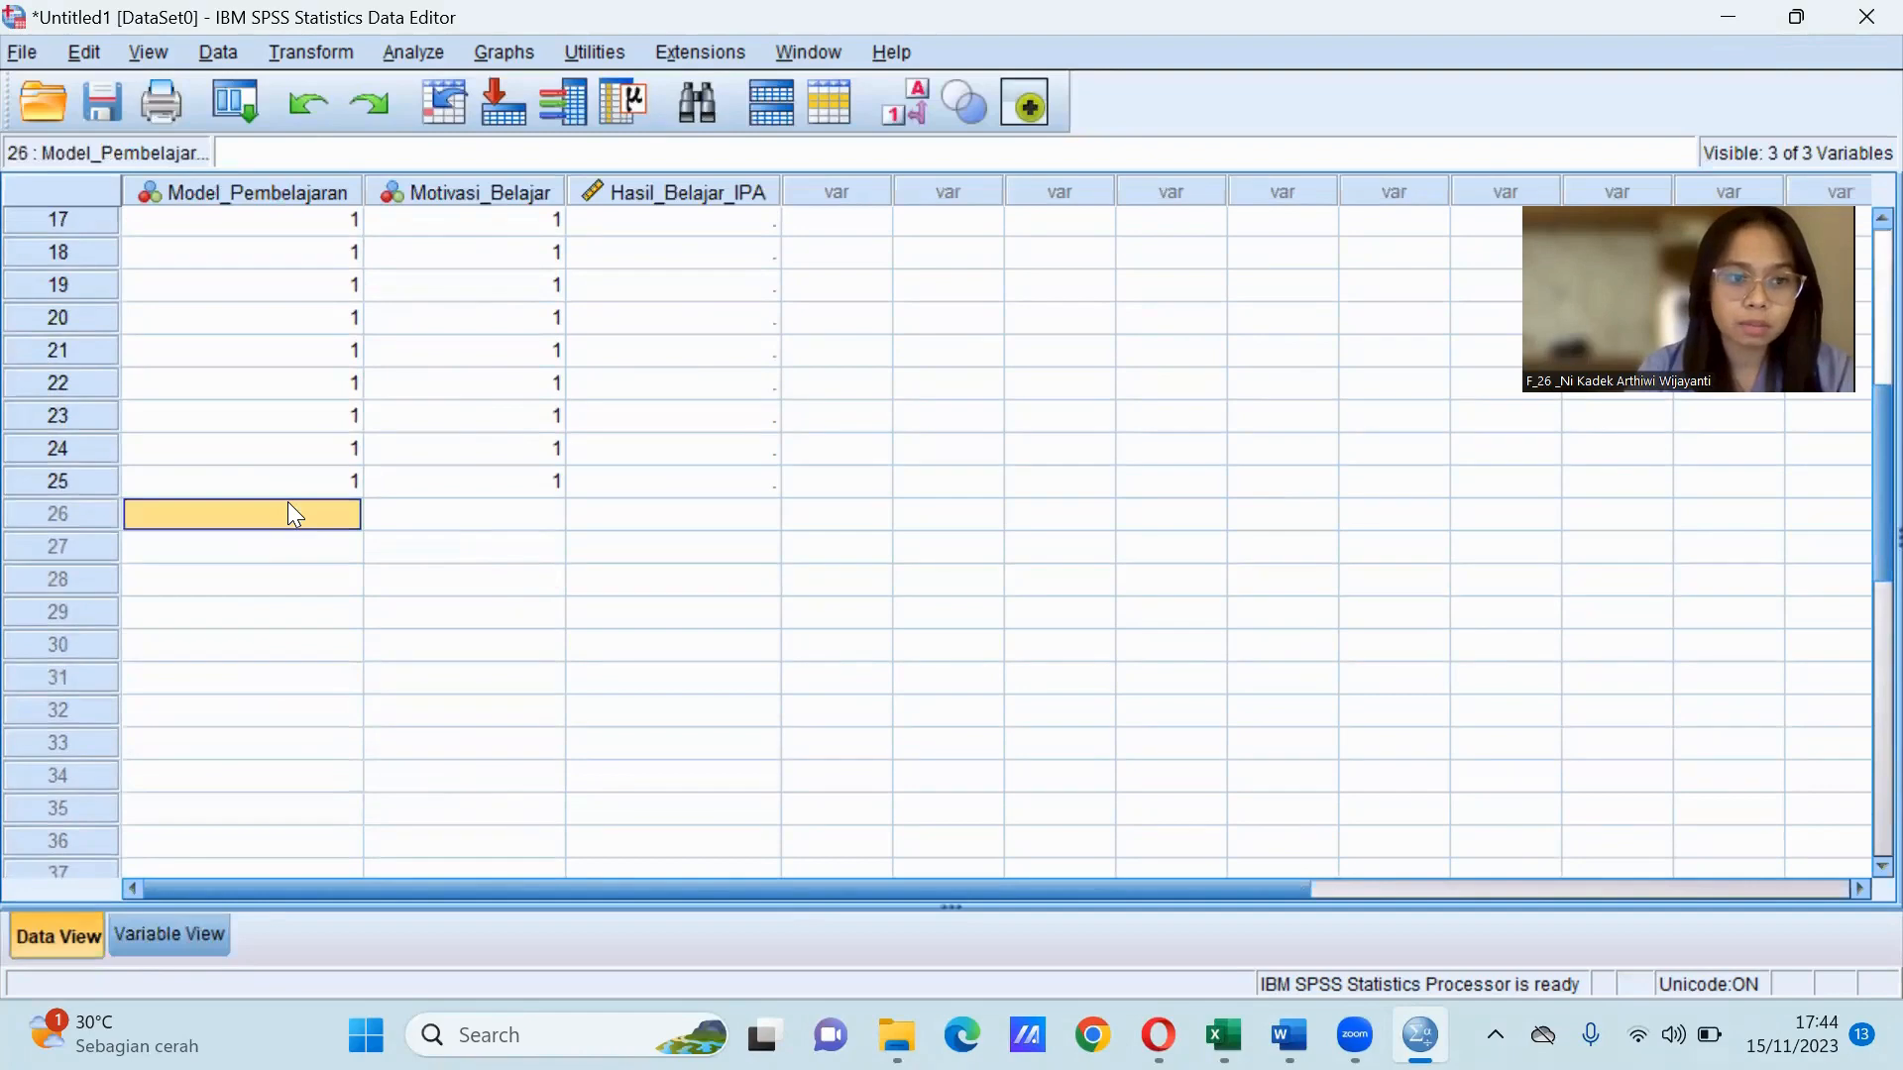
text(1)
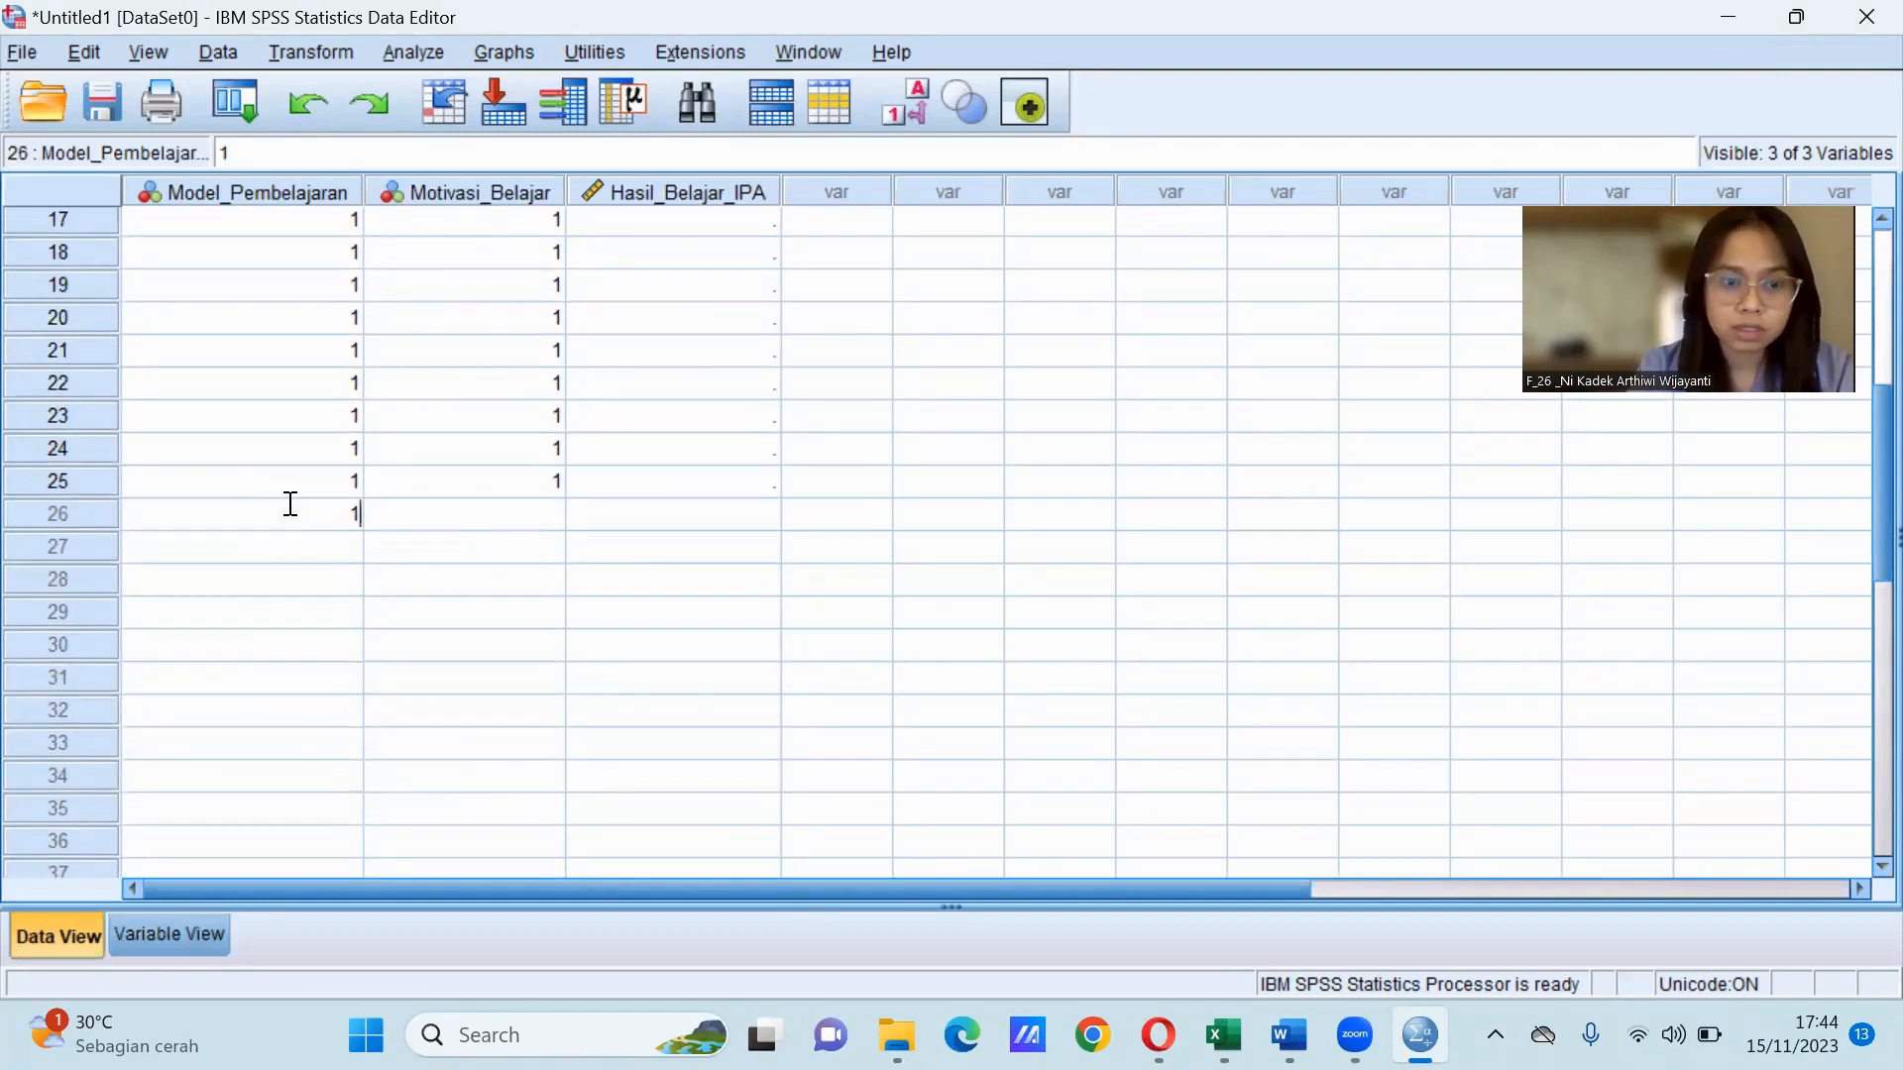
key(Return)
text(1)
key(Return)
text(11)
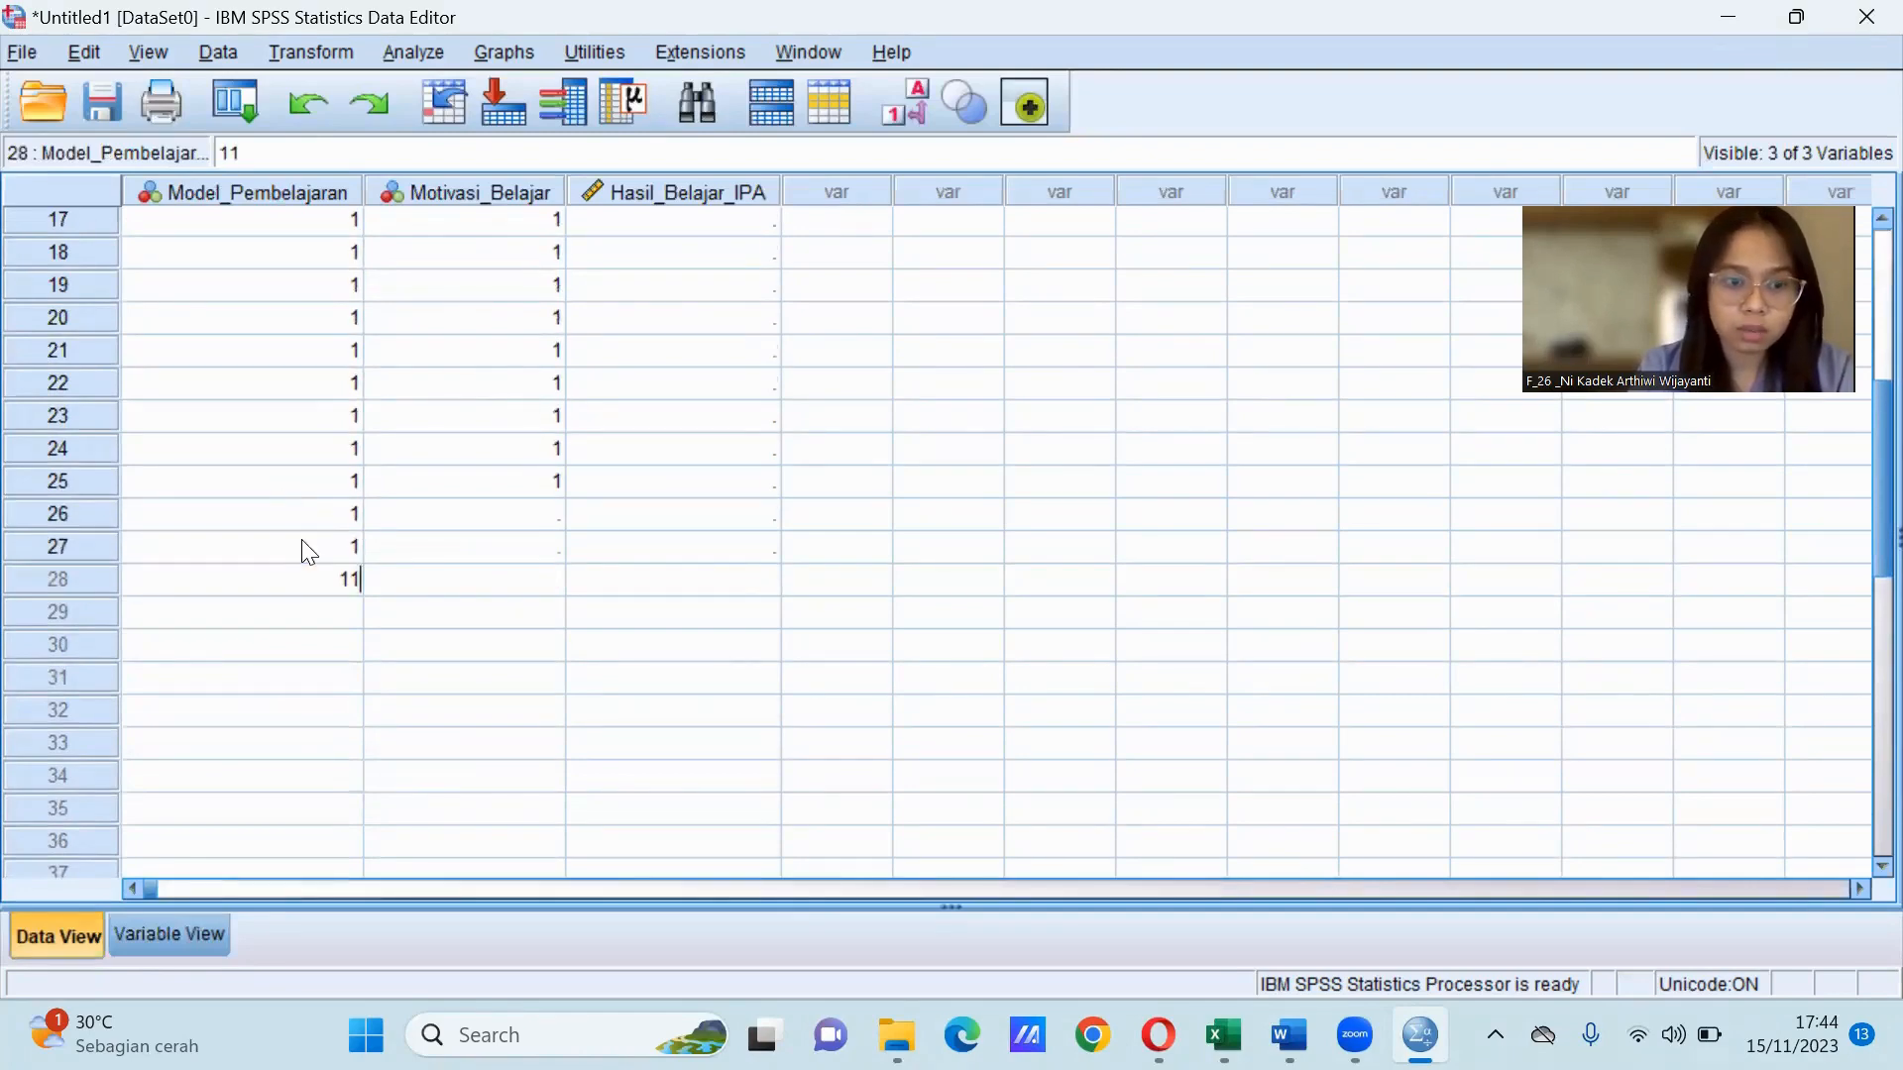
key(BackSpace)
key(Return)
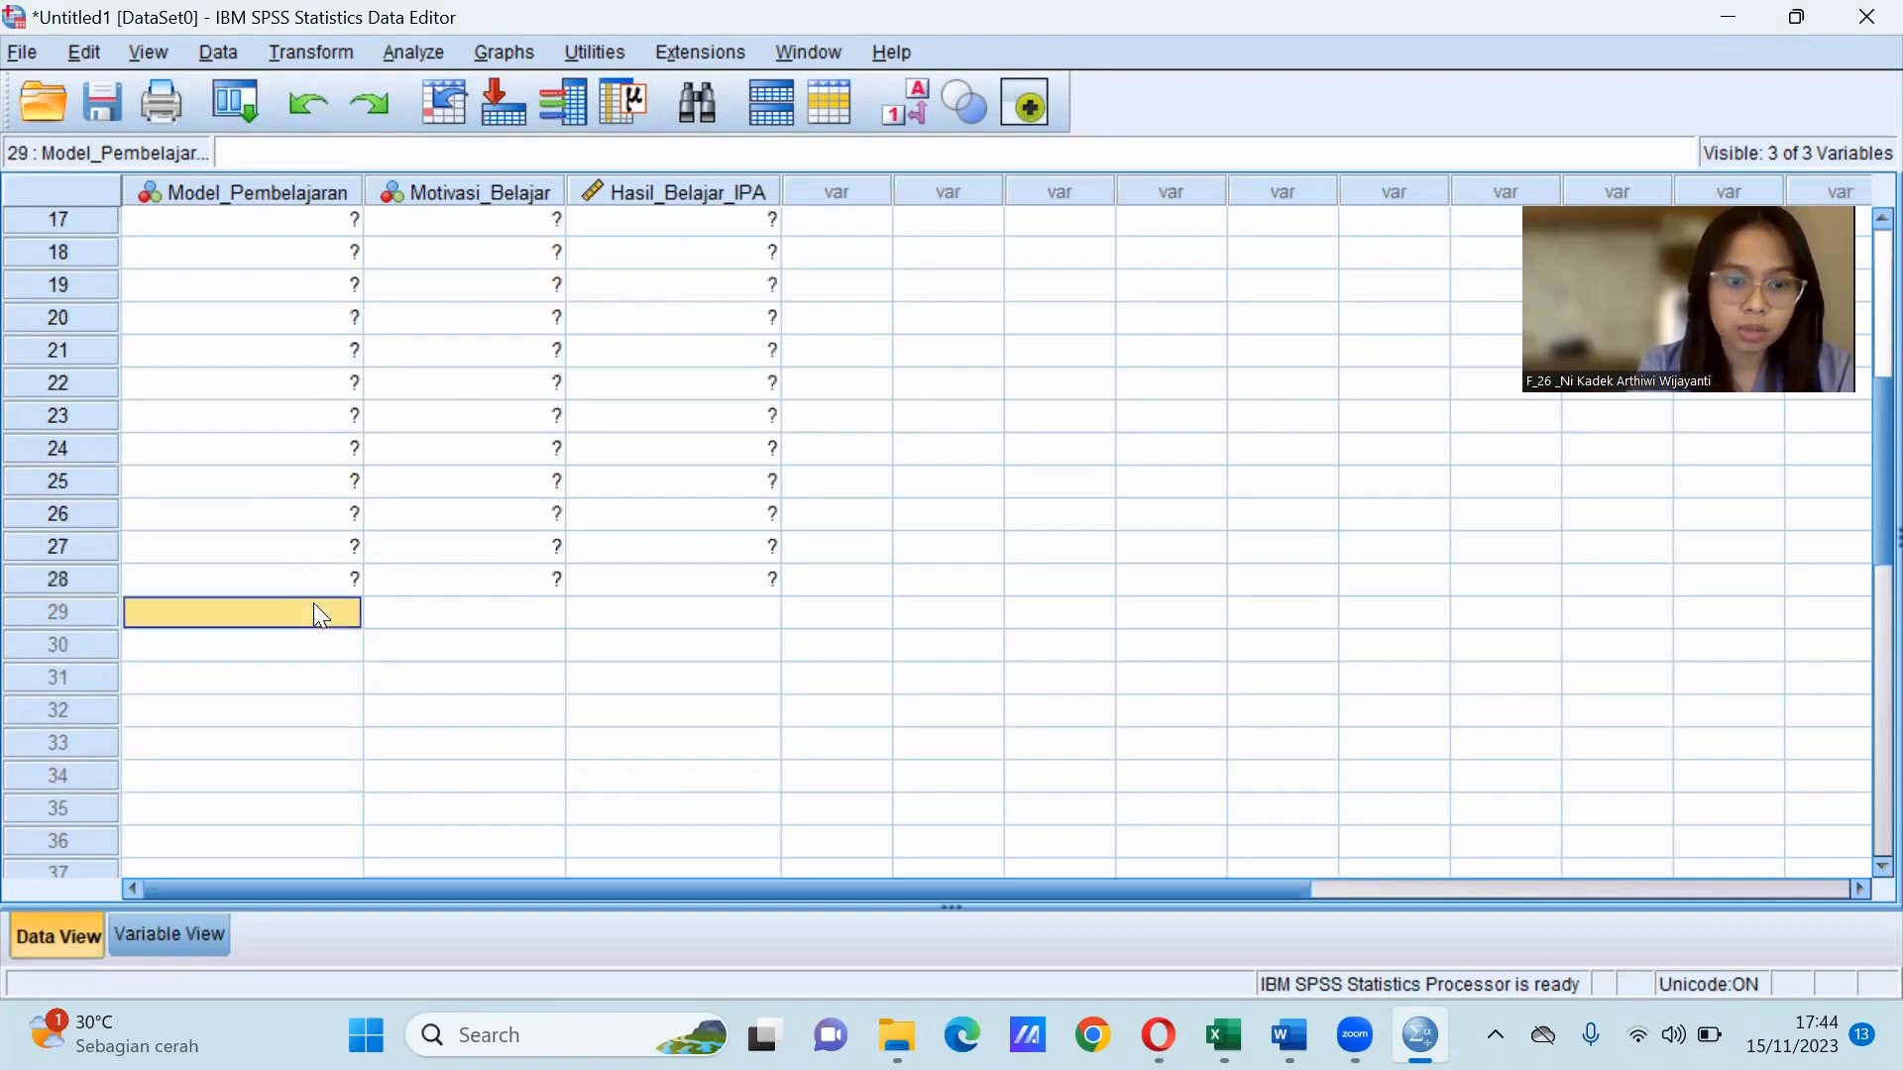
Enter the value 1 for Model_Pembelajaran in rows 29 through 33.
text(1)
key(Return)
text(1)
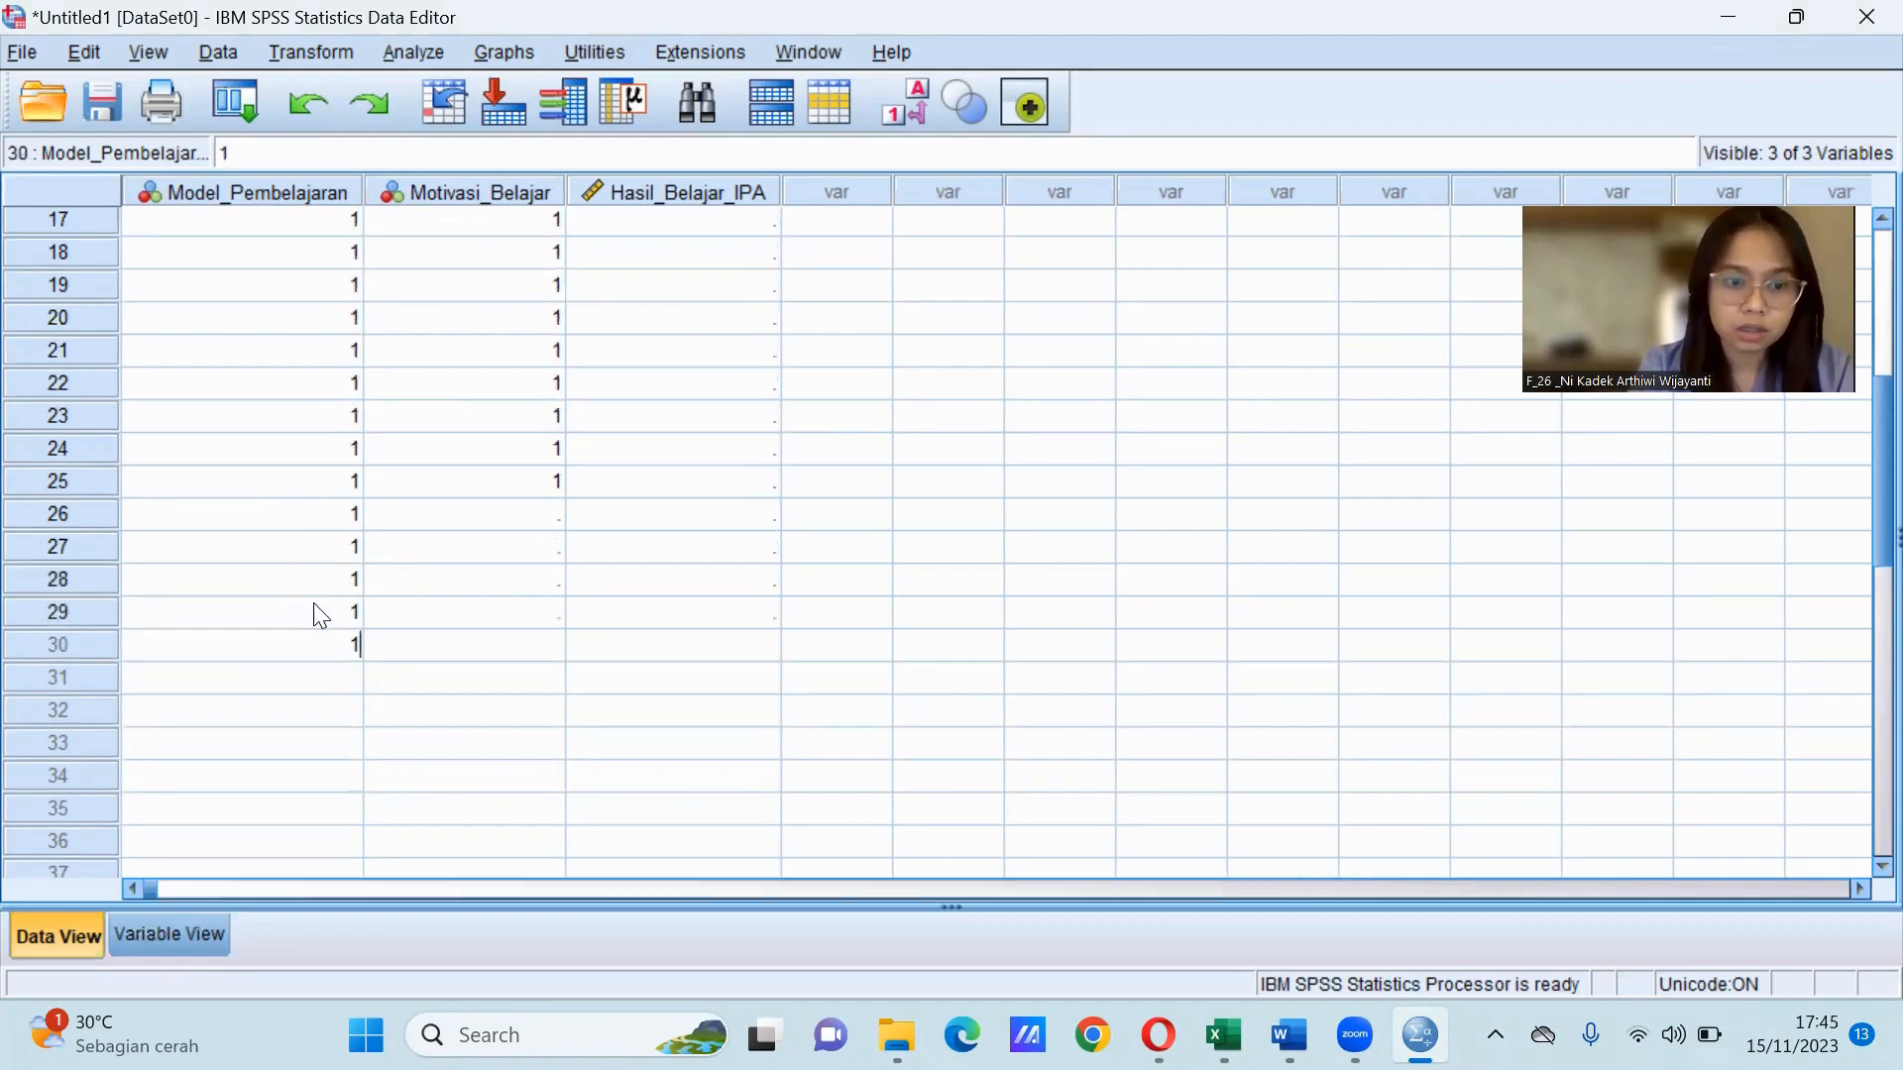
key(Return)
text(1)
key(Return)
text(1)
key(Return)
text(1)
key(Return)
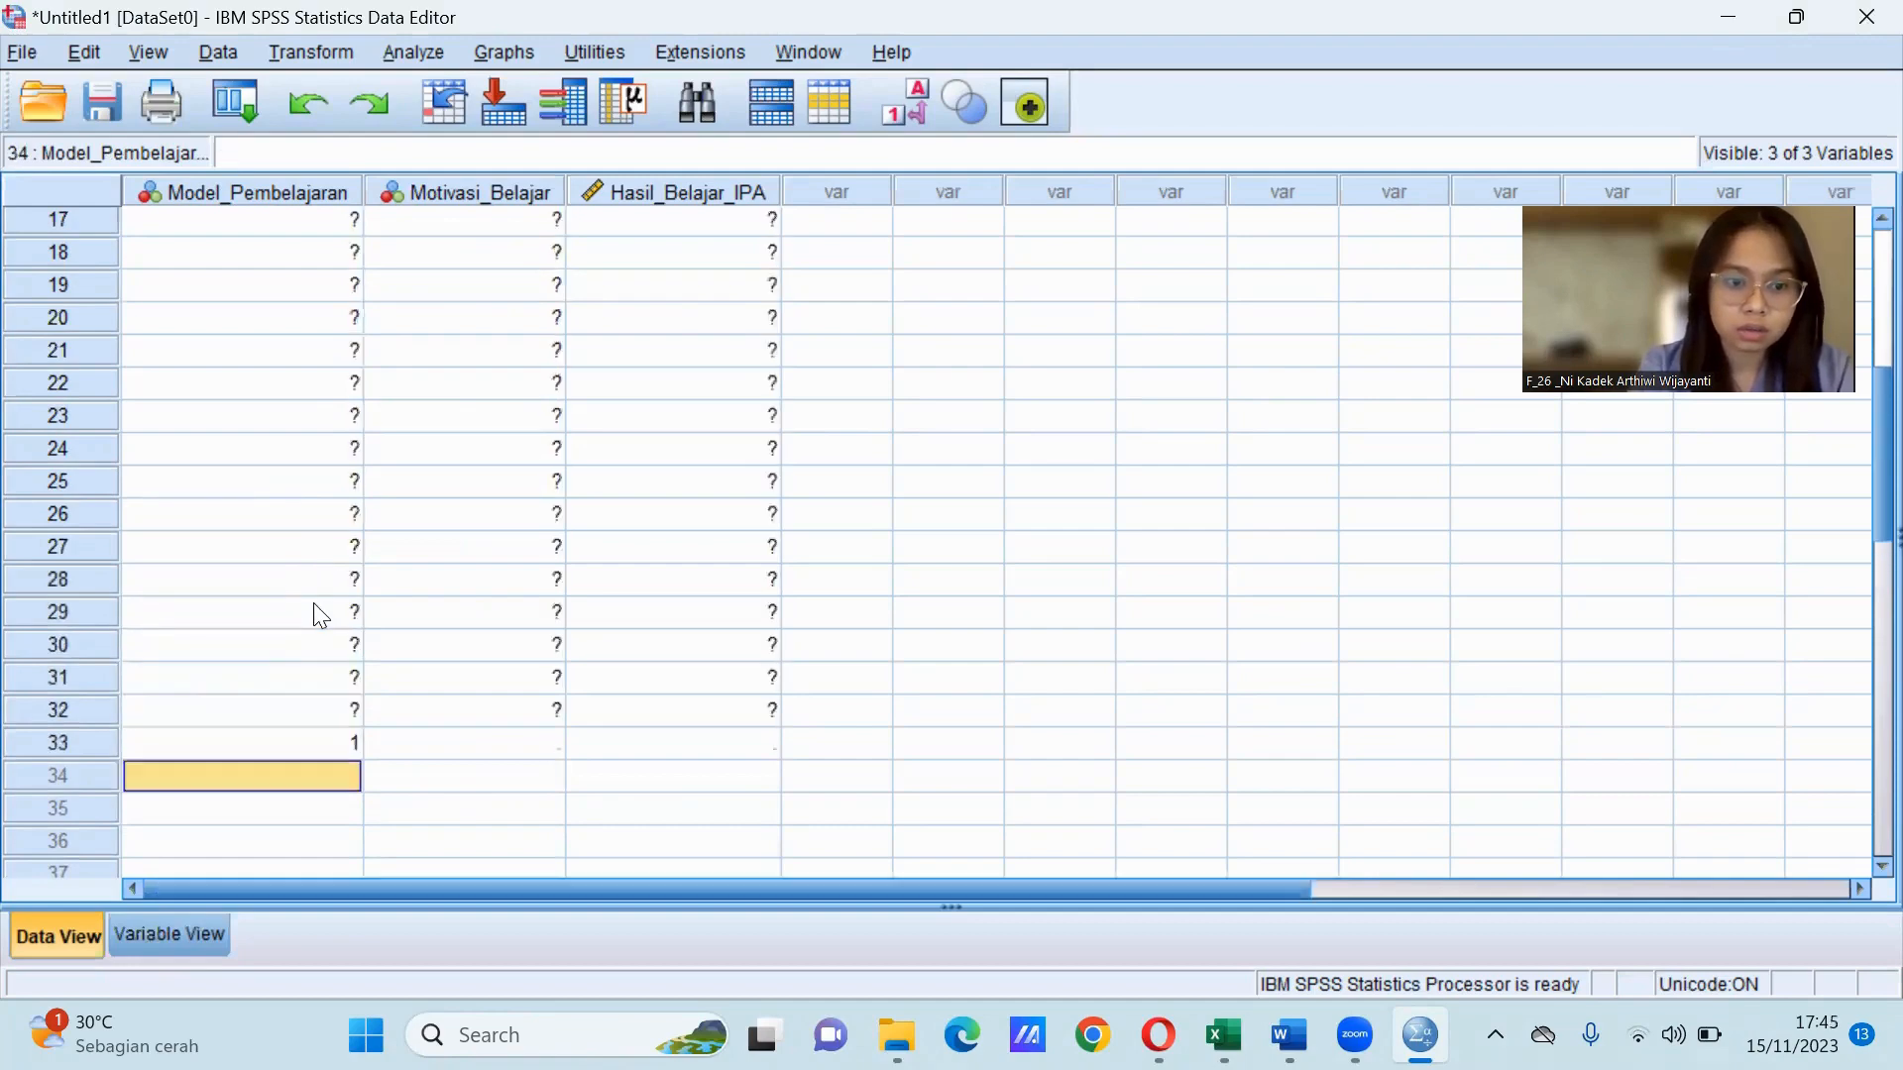
Enter the value 1 for Model_Pembelajaran in rows 34 through 50.
text(1)
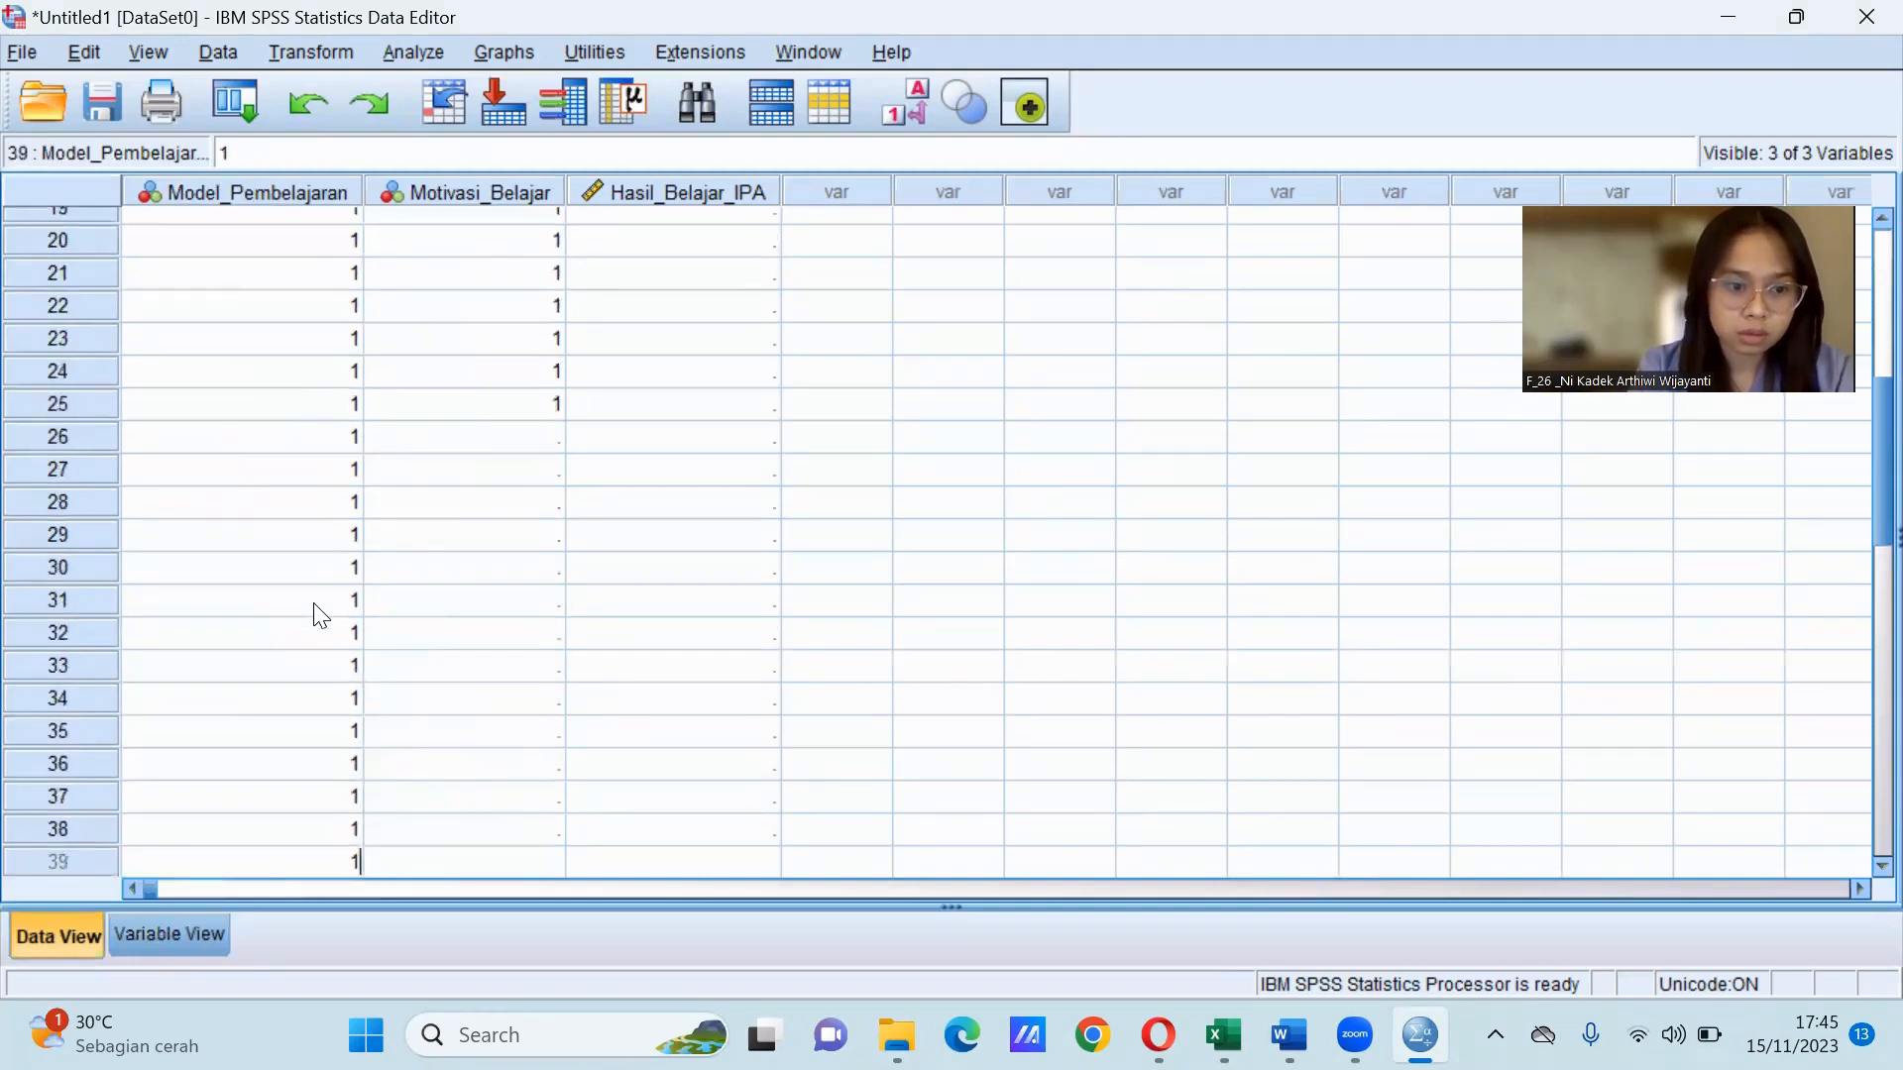
text( 1 1 1 1 1 1 1 1 1 1 1)
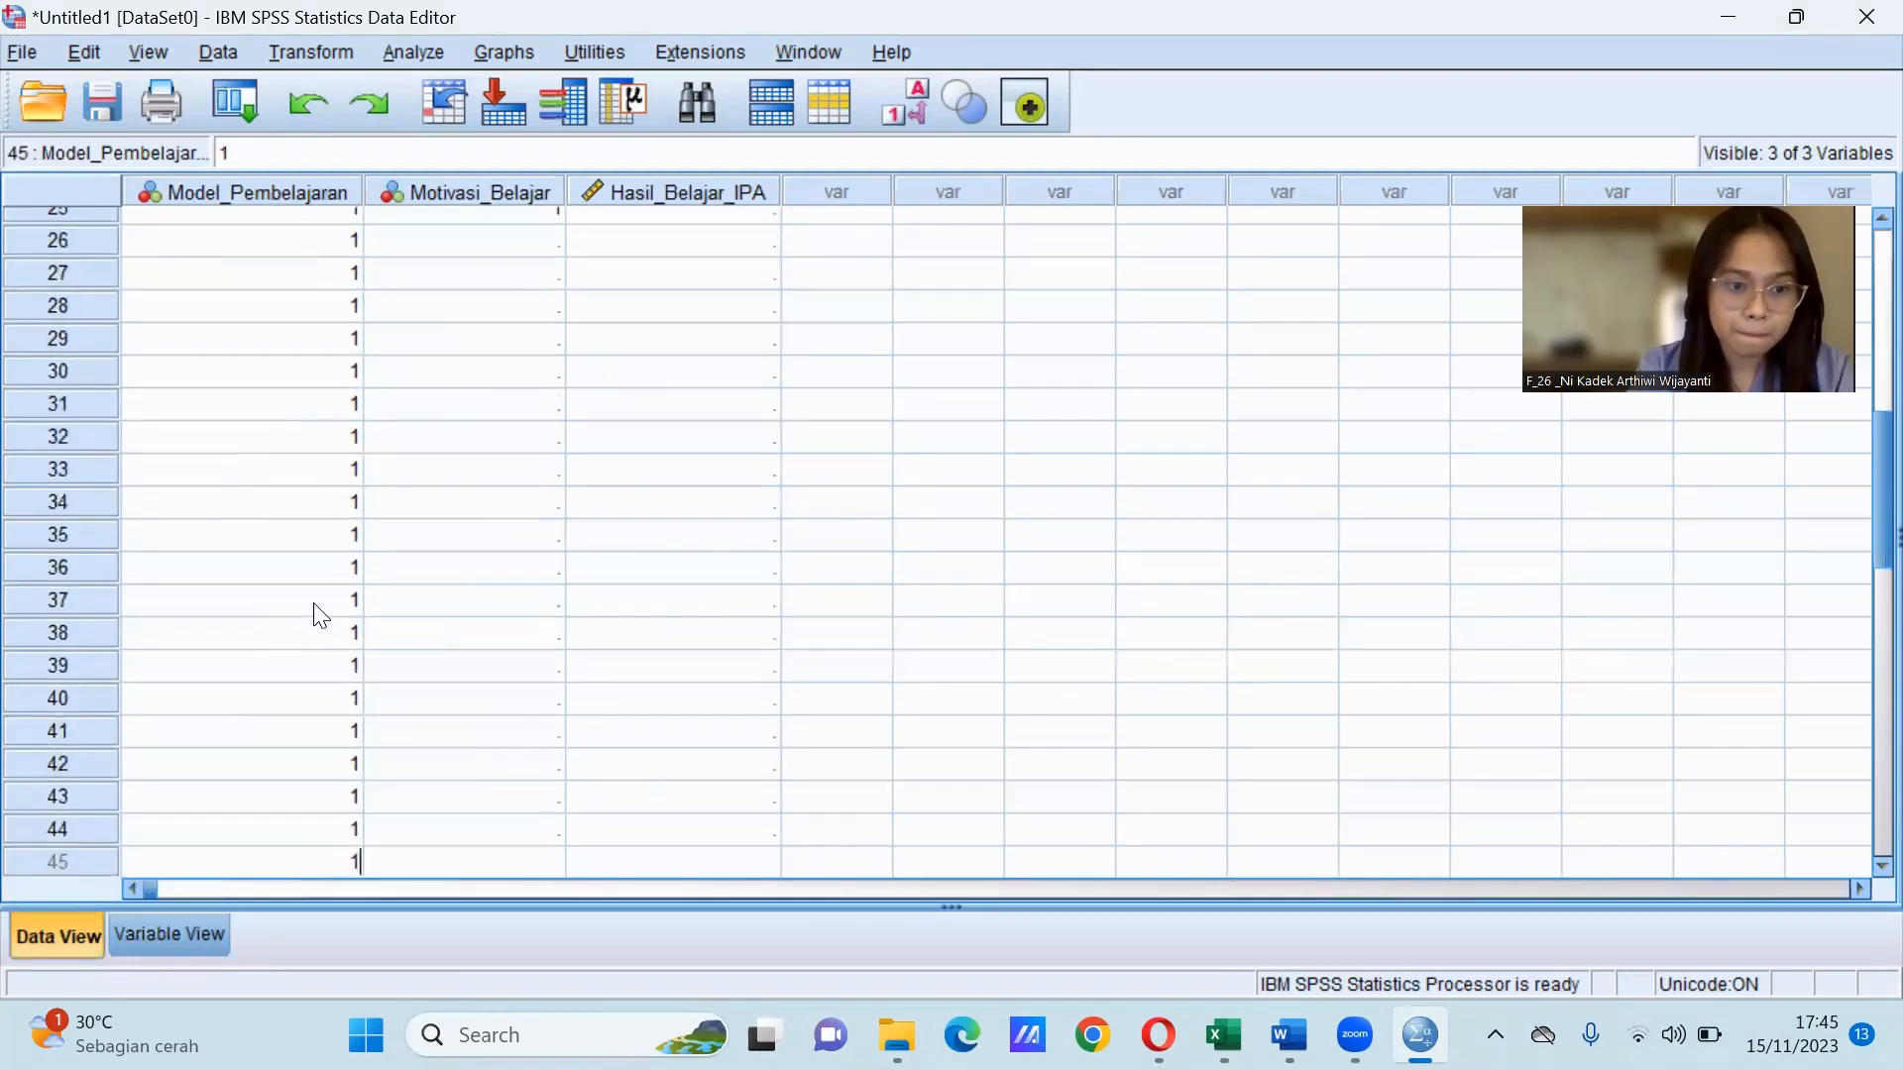
text( 1 1 1 1 1)
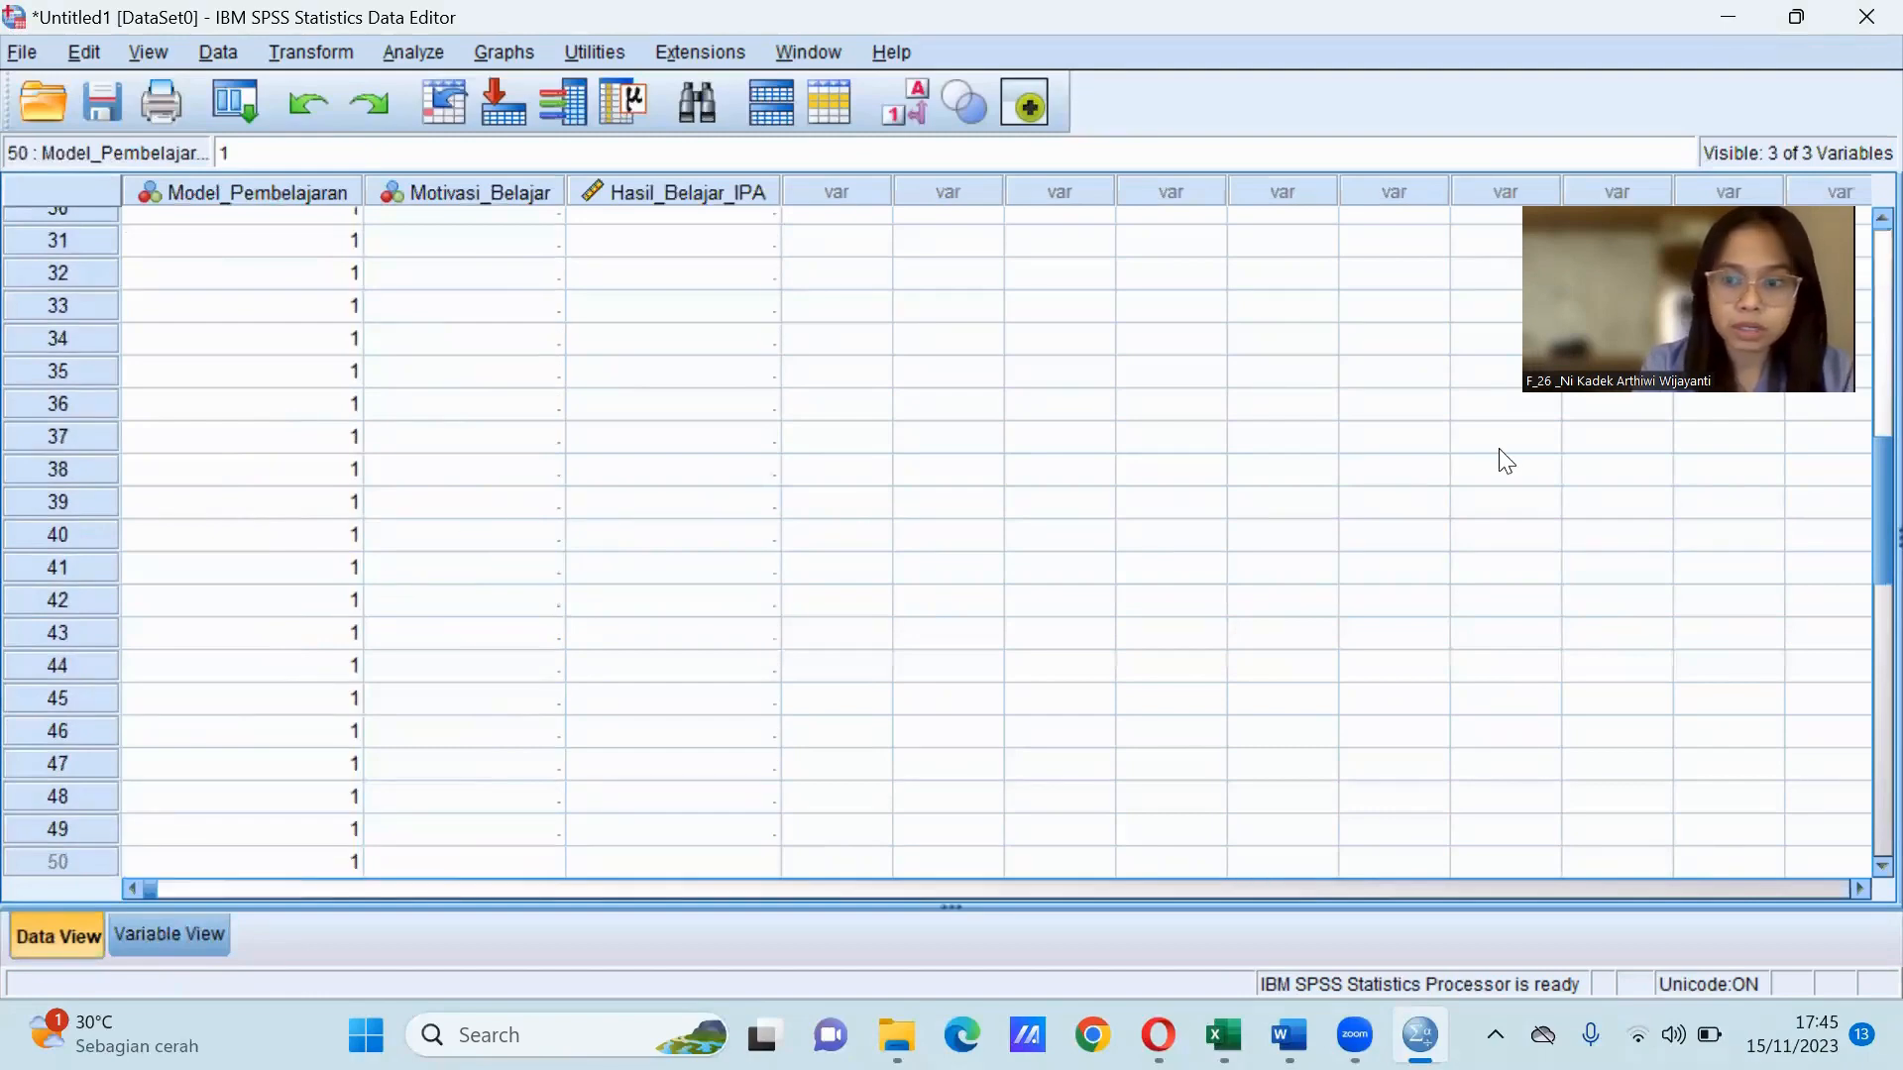
Enter the value 2 for Motivasi_Belajar in rows 26 through 30.
drag(1862, 578, 1855, 433)
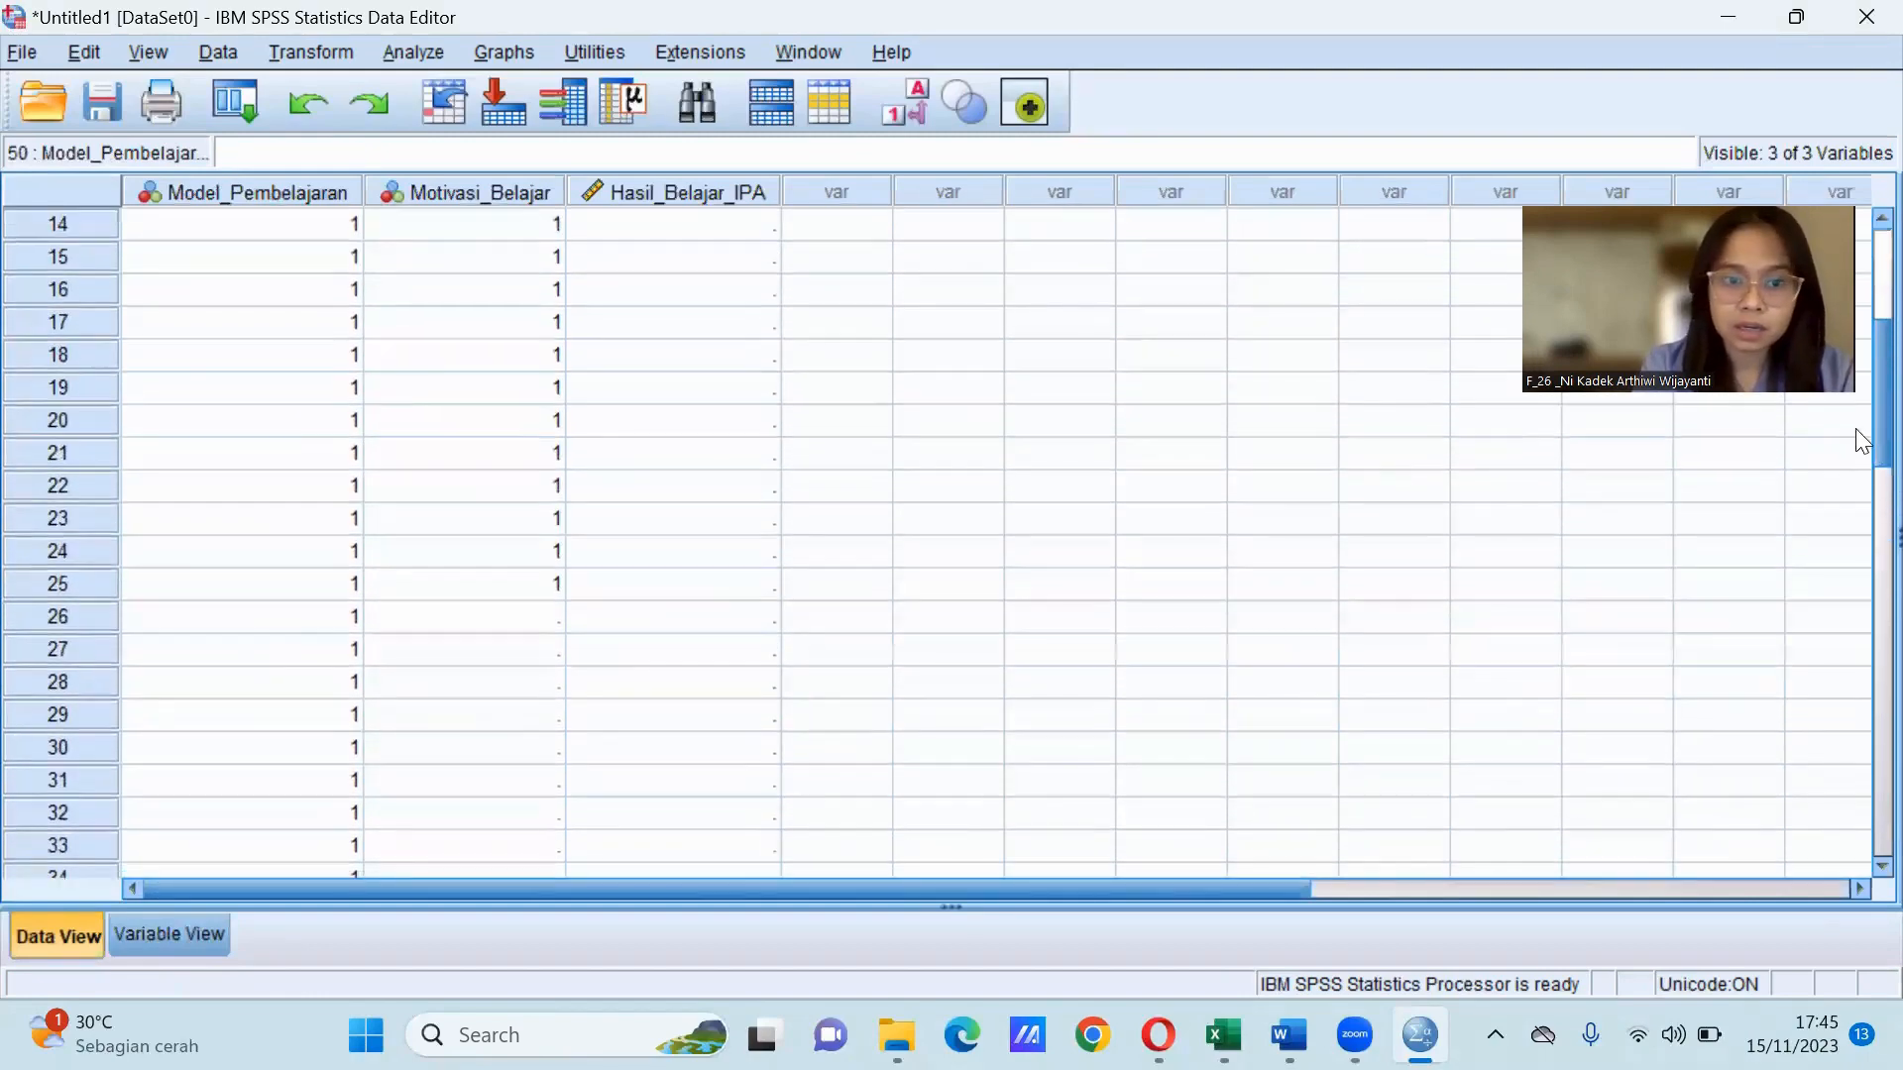
click(520, 616)
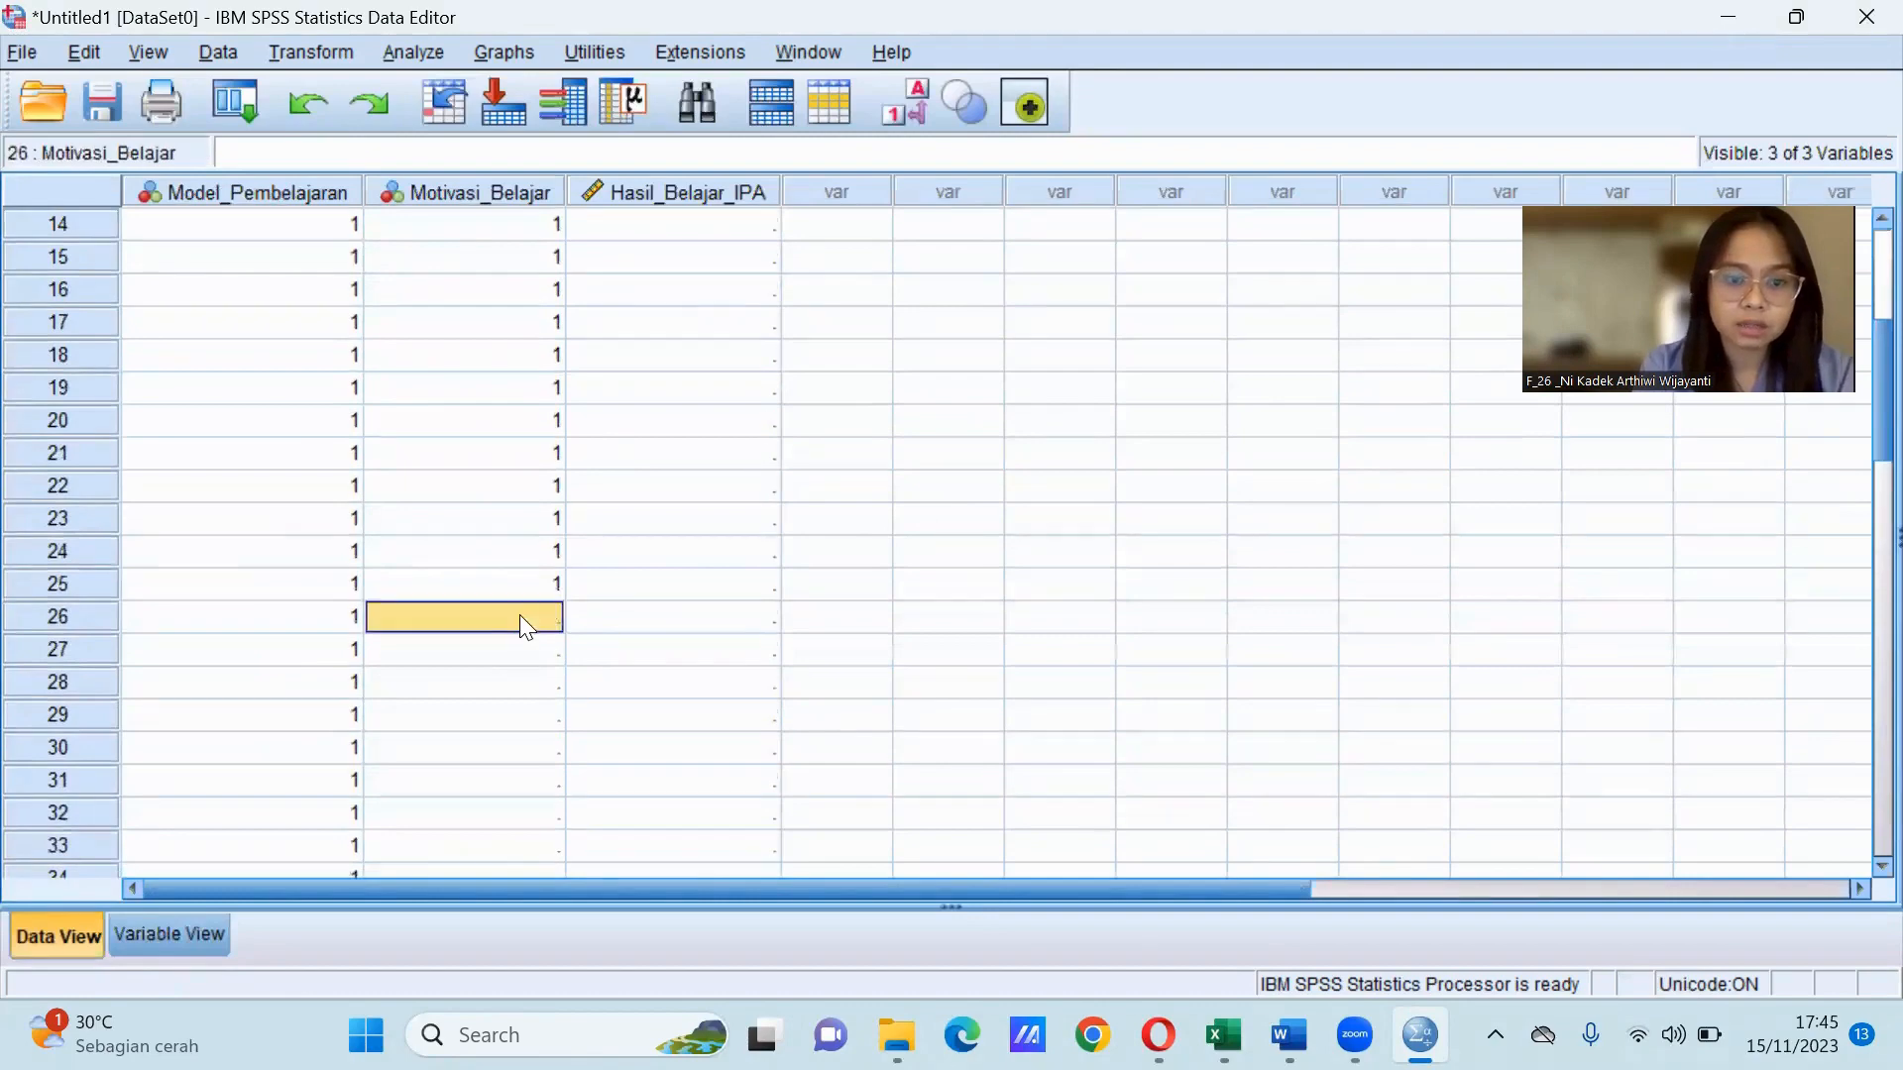
text(2)
key(Return)
text(2)
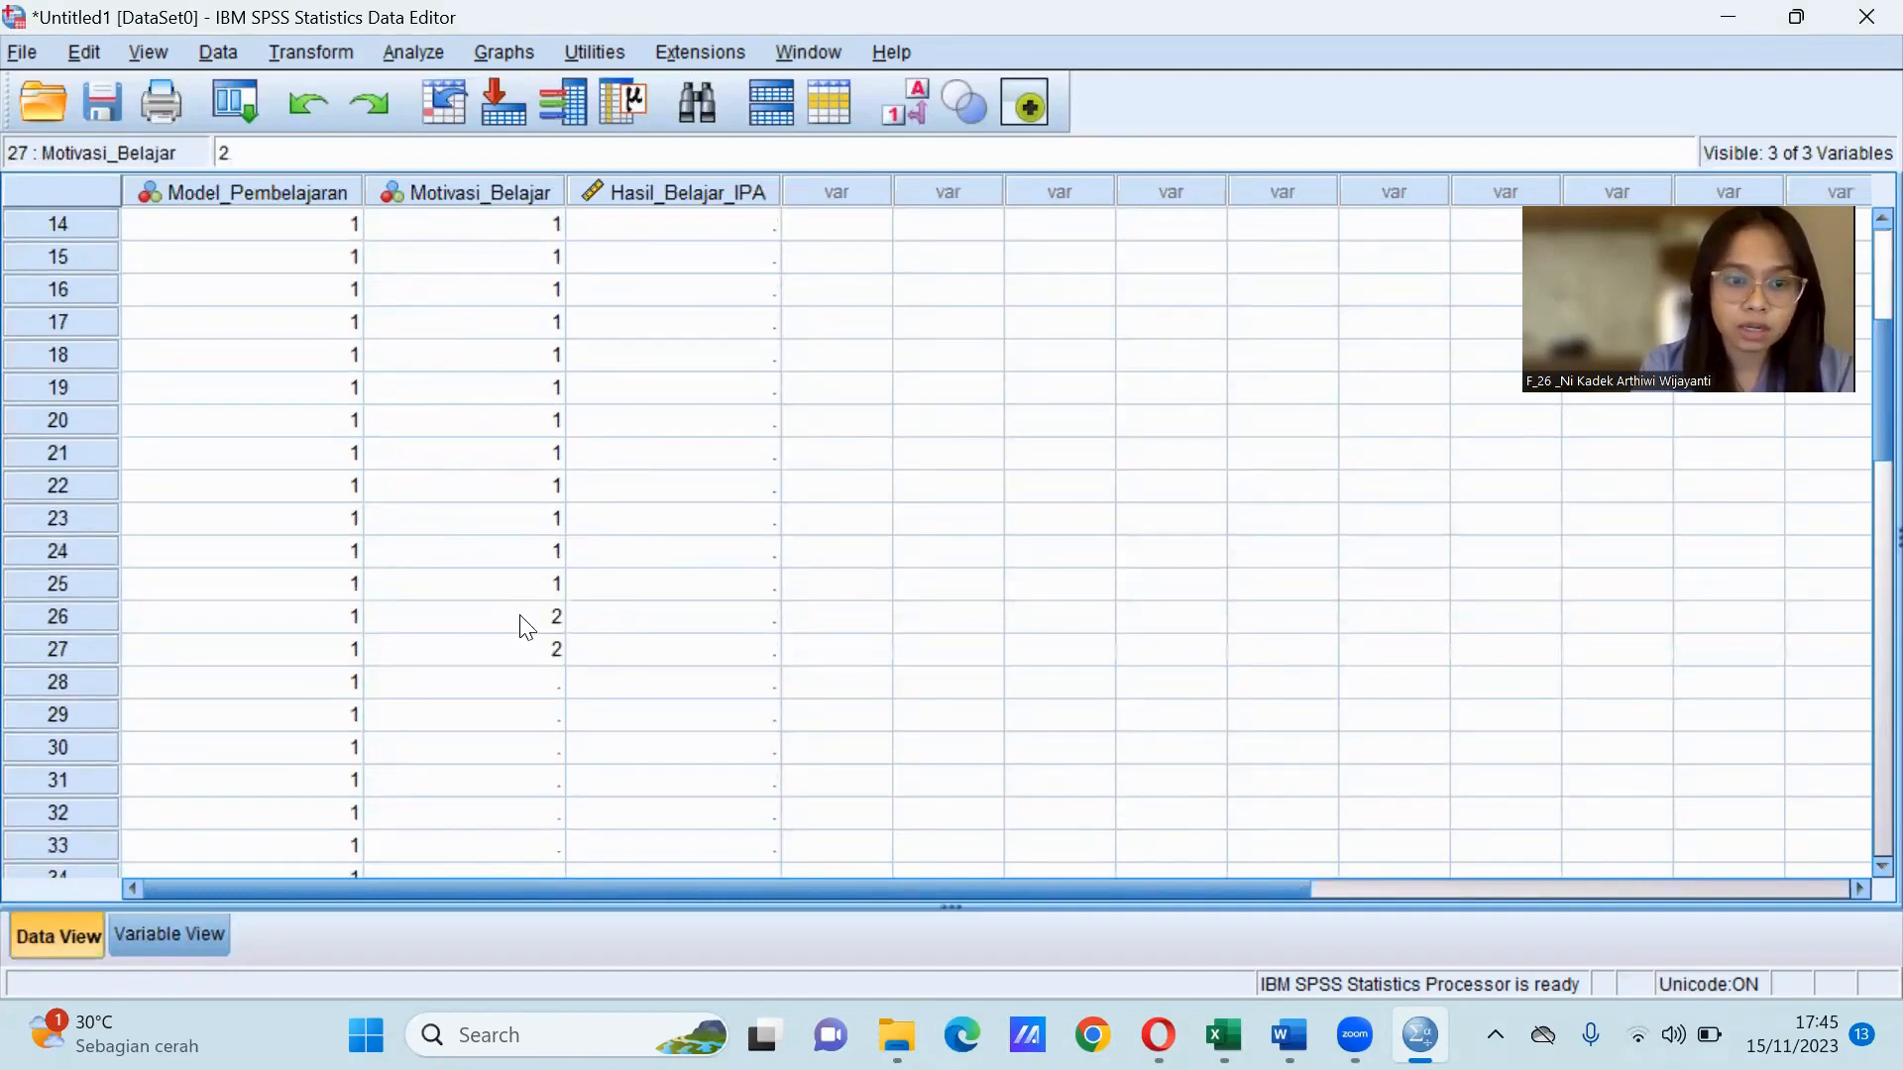
key(Return)
text(2)
key(Return)
text(2)
key(Return)
text(2)
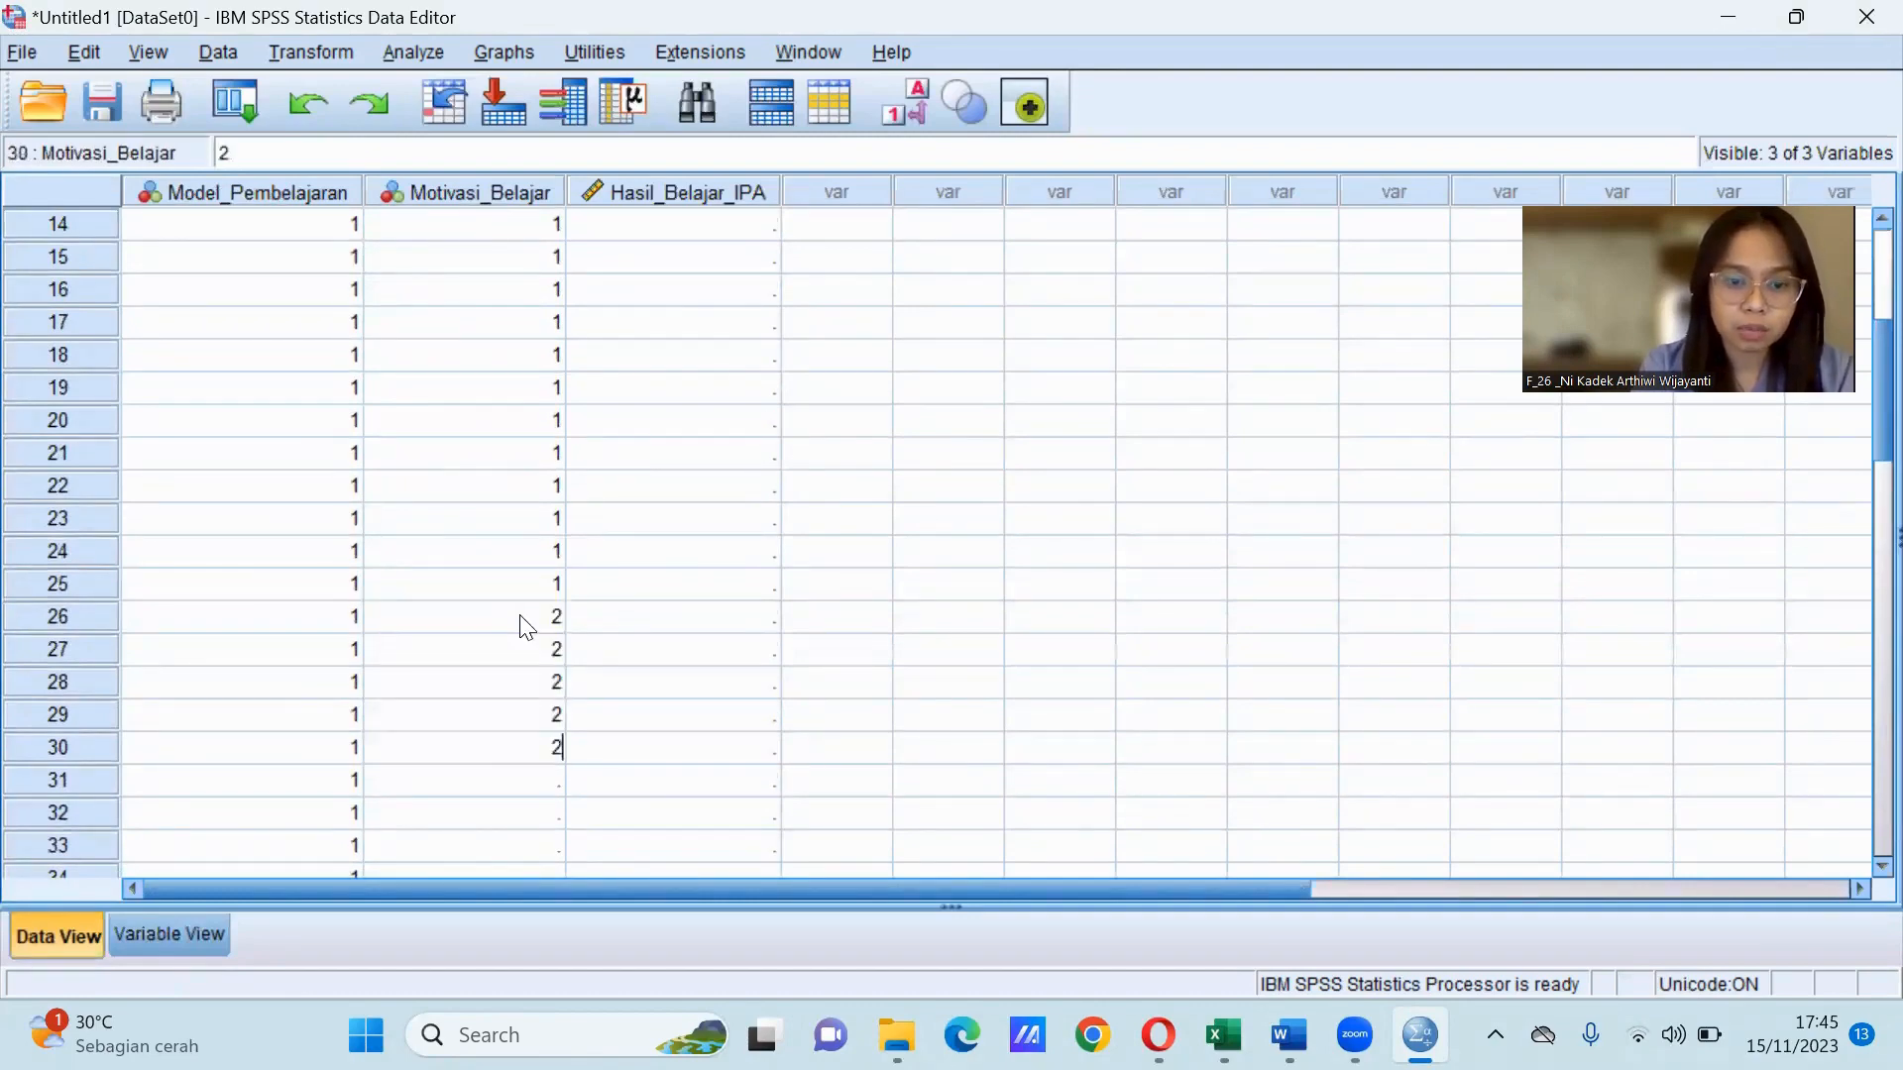
Enter the value 2 for Motivasi_Belajar in rows 31 through 35, including the skipped row 33.
key(Return)
key(2)
key(Return)
text(2)
key(Return)
key(Return)
text(2)
key(Return)
text(2)
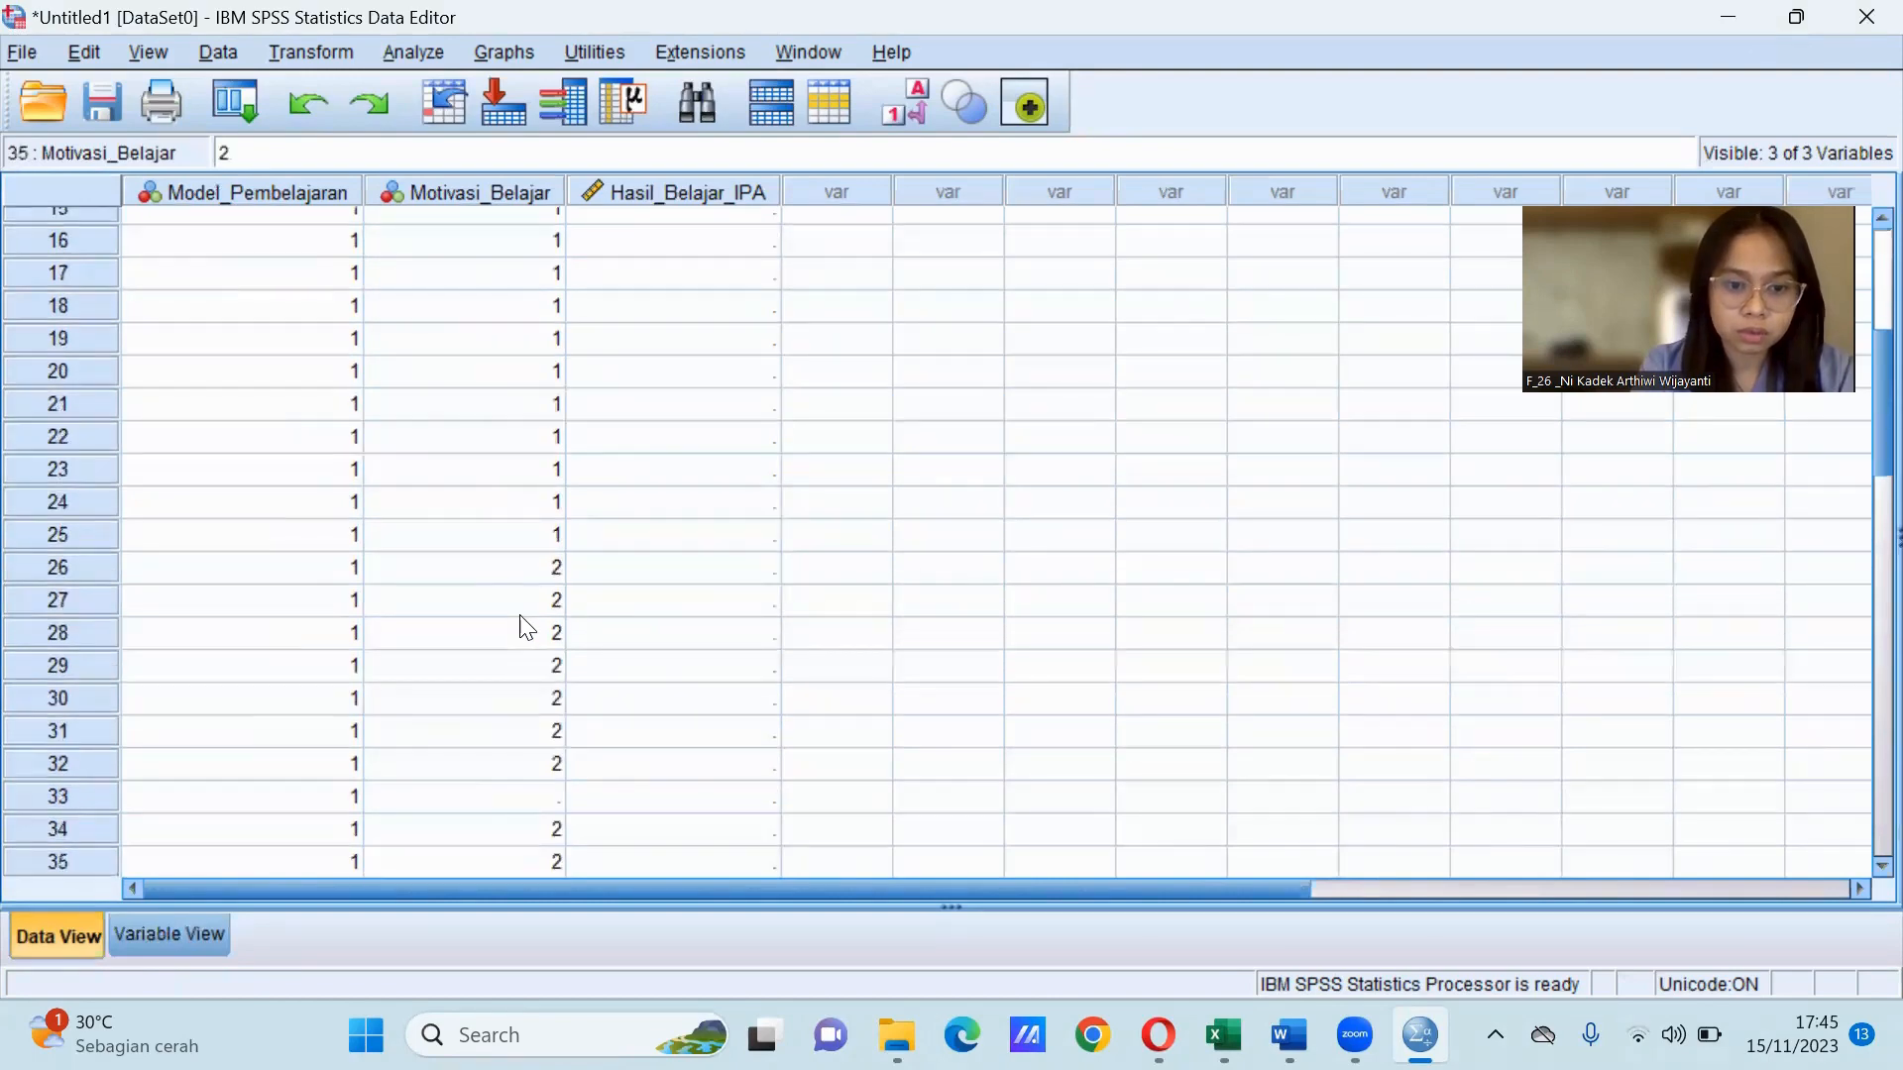
click(485, 796)
text(2)
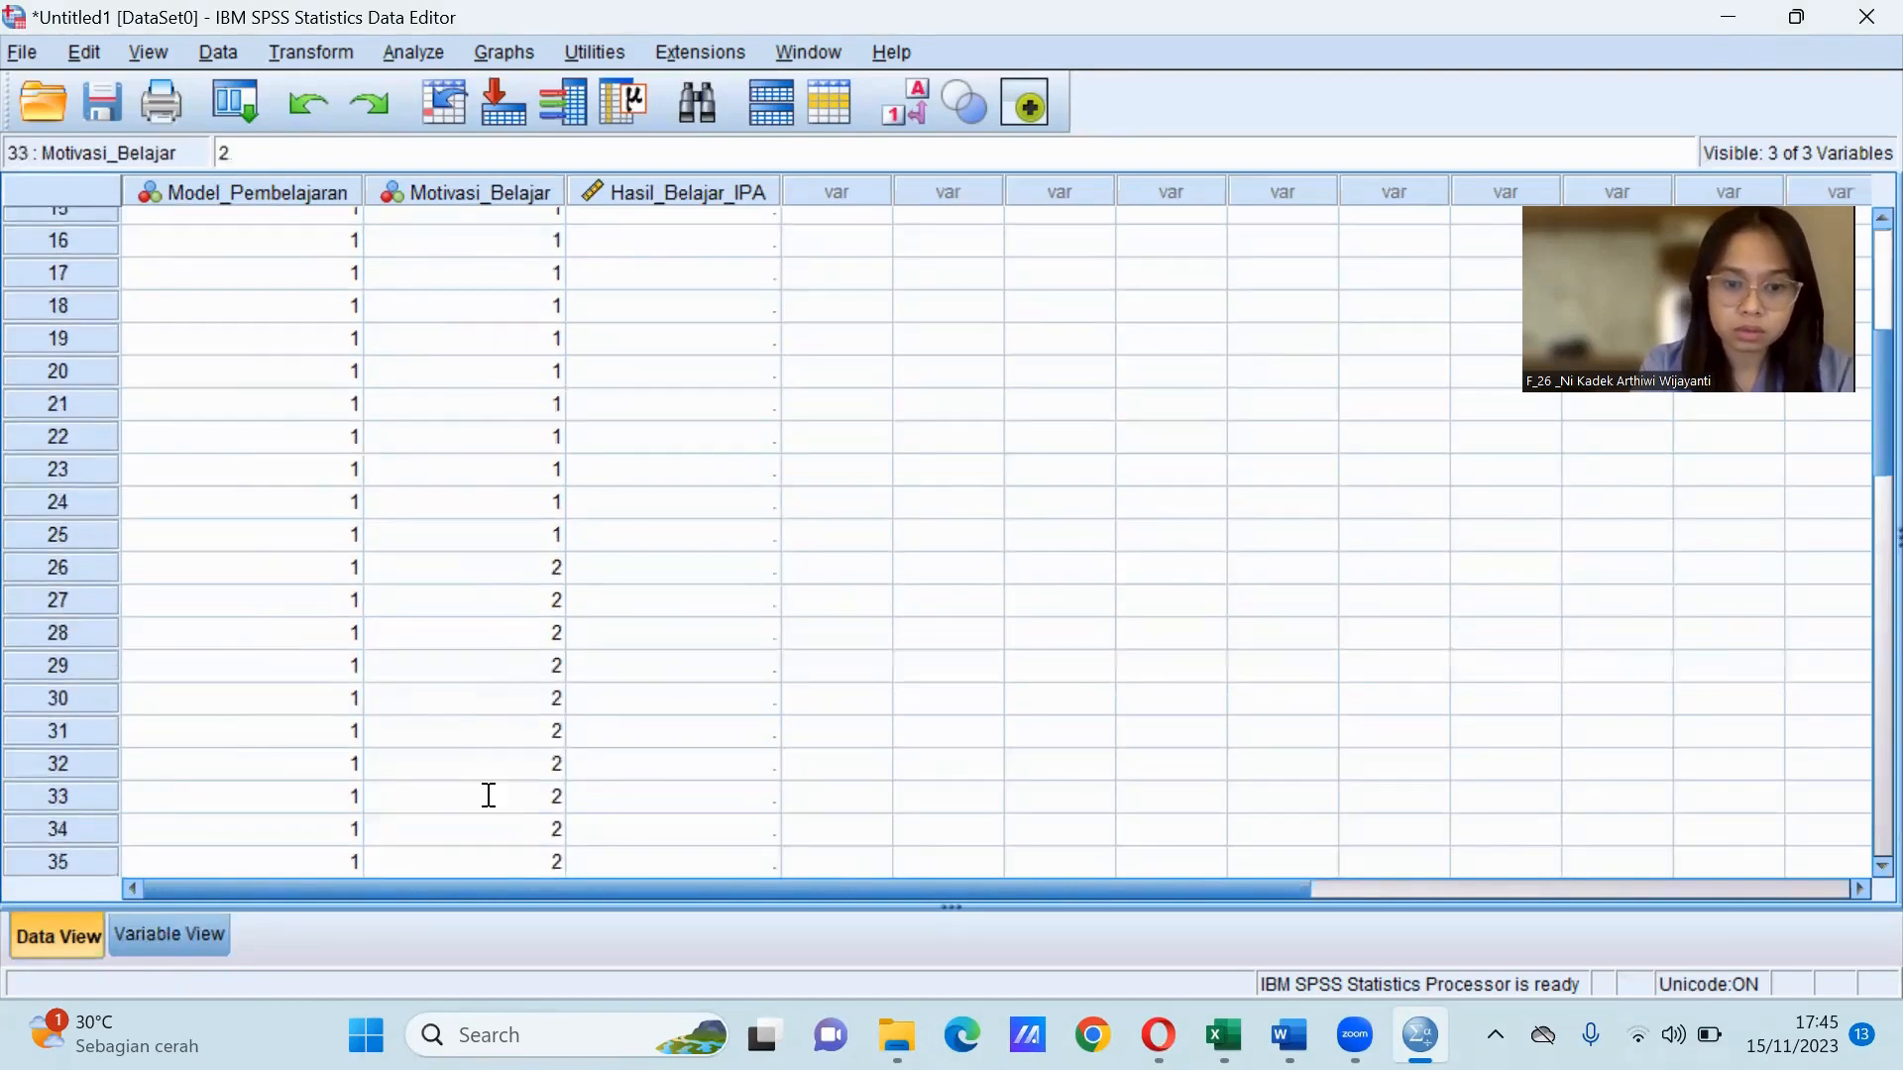
Enter the value 2 for Motivasi_Belajar in rows 36 through 39.
scroll(1859, 555, down, 7)
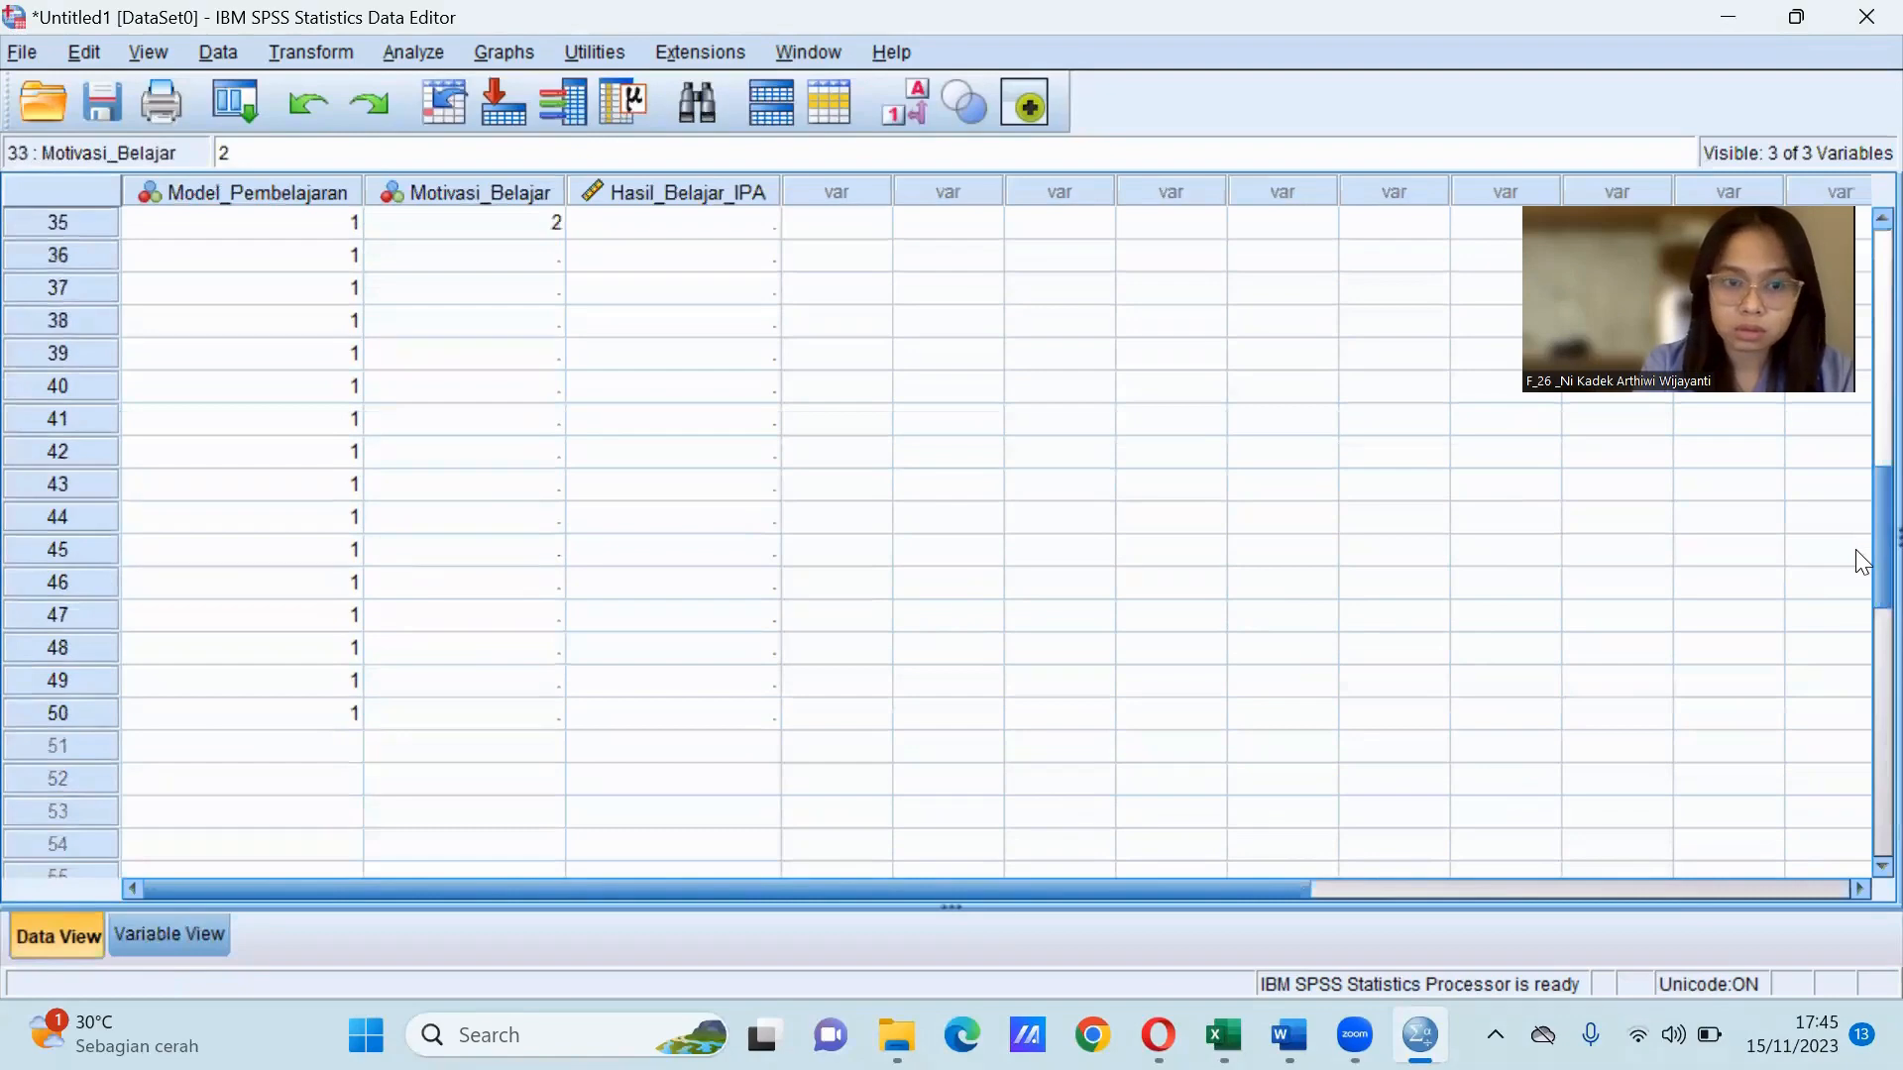
click(552, 256)
text(1)
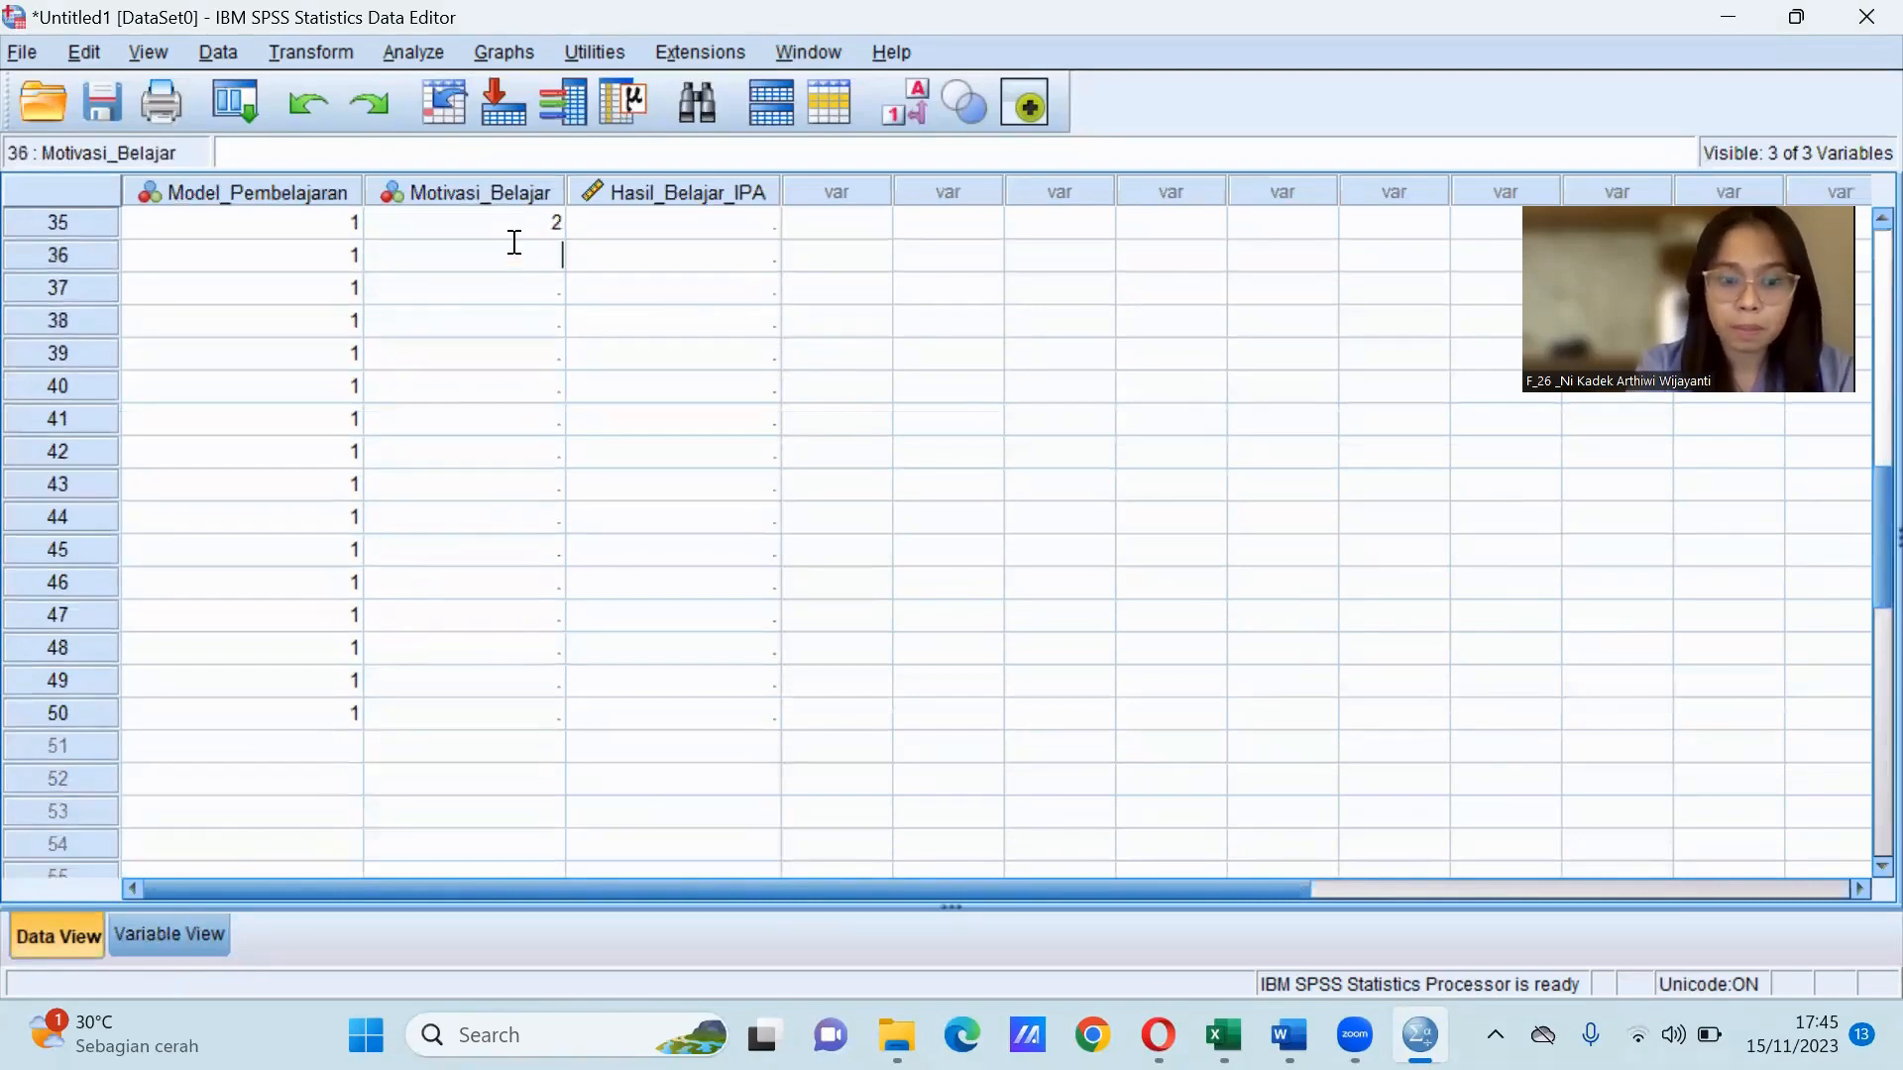
key(Return)
text(22)
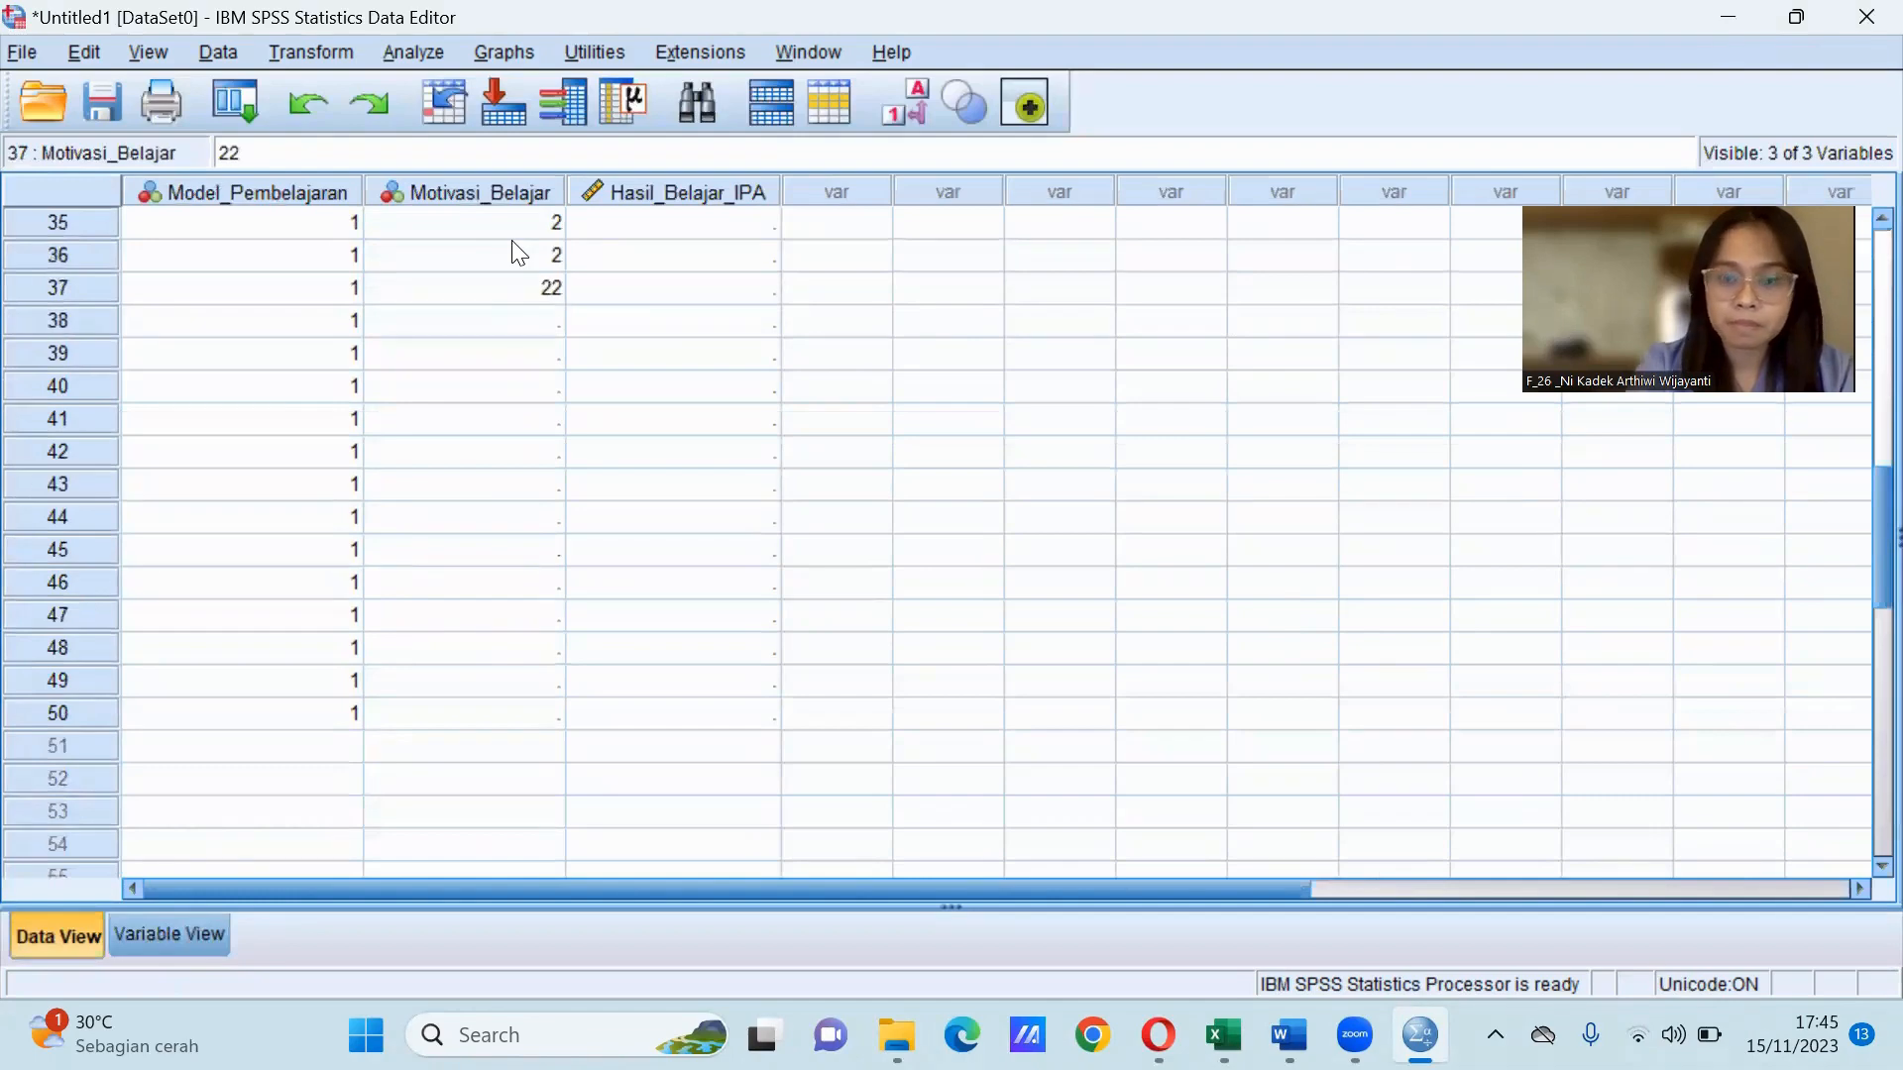
key(BackSpace)
click(511, 317)
text(2)
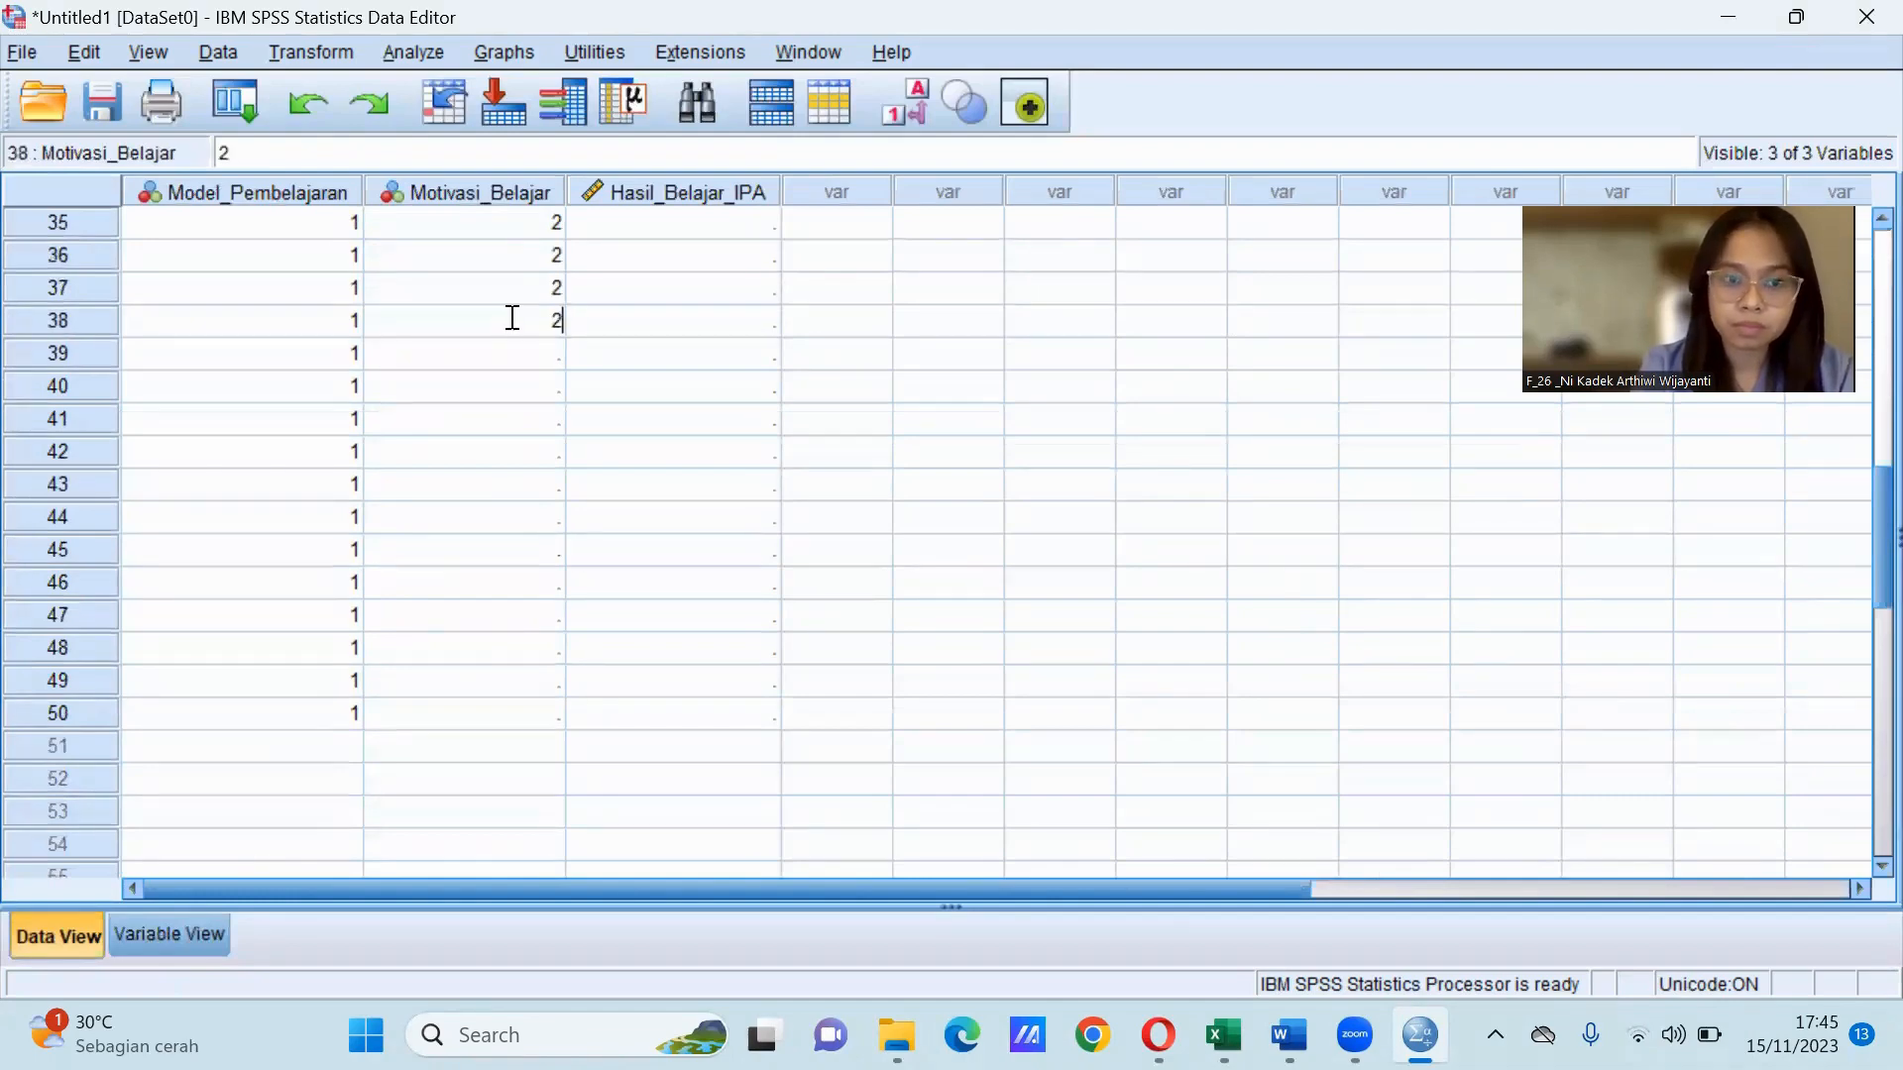
click(523, 349)
text(2)
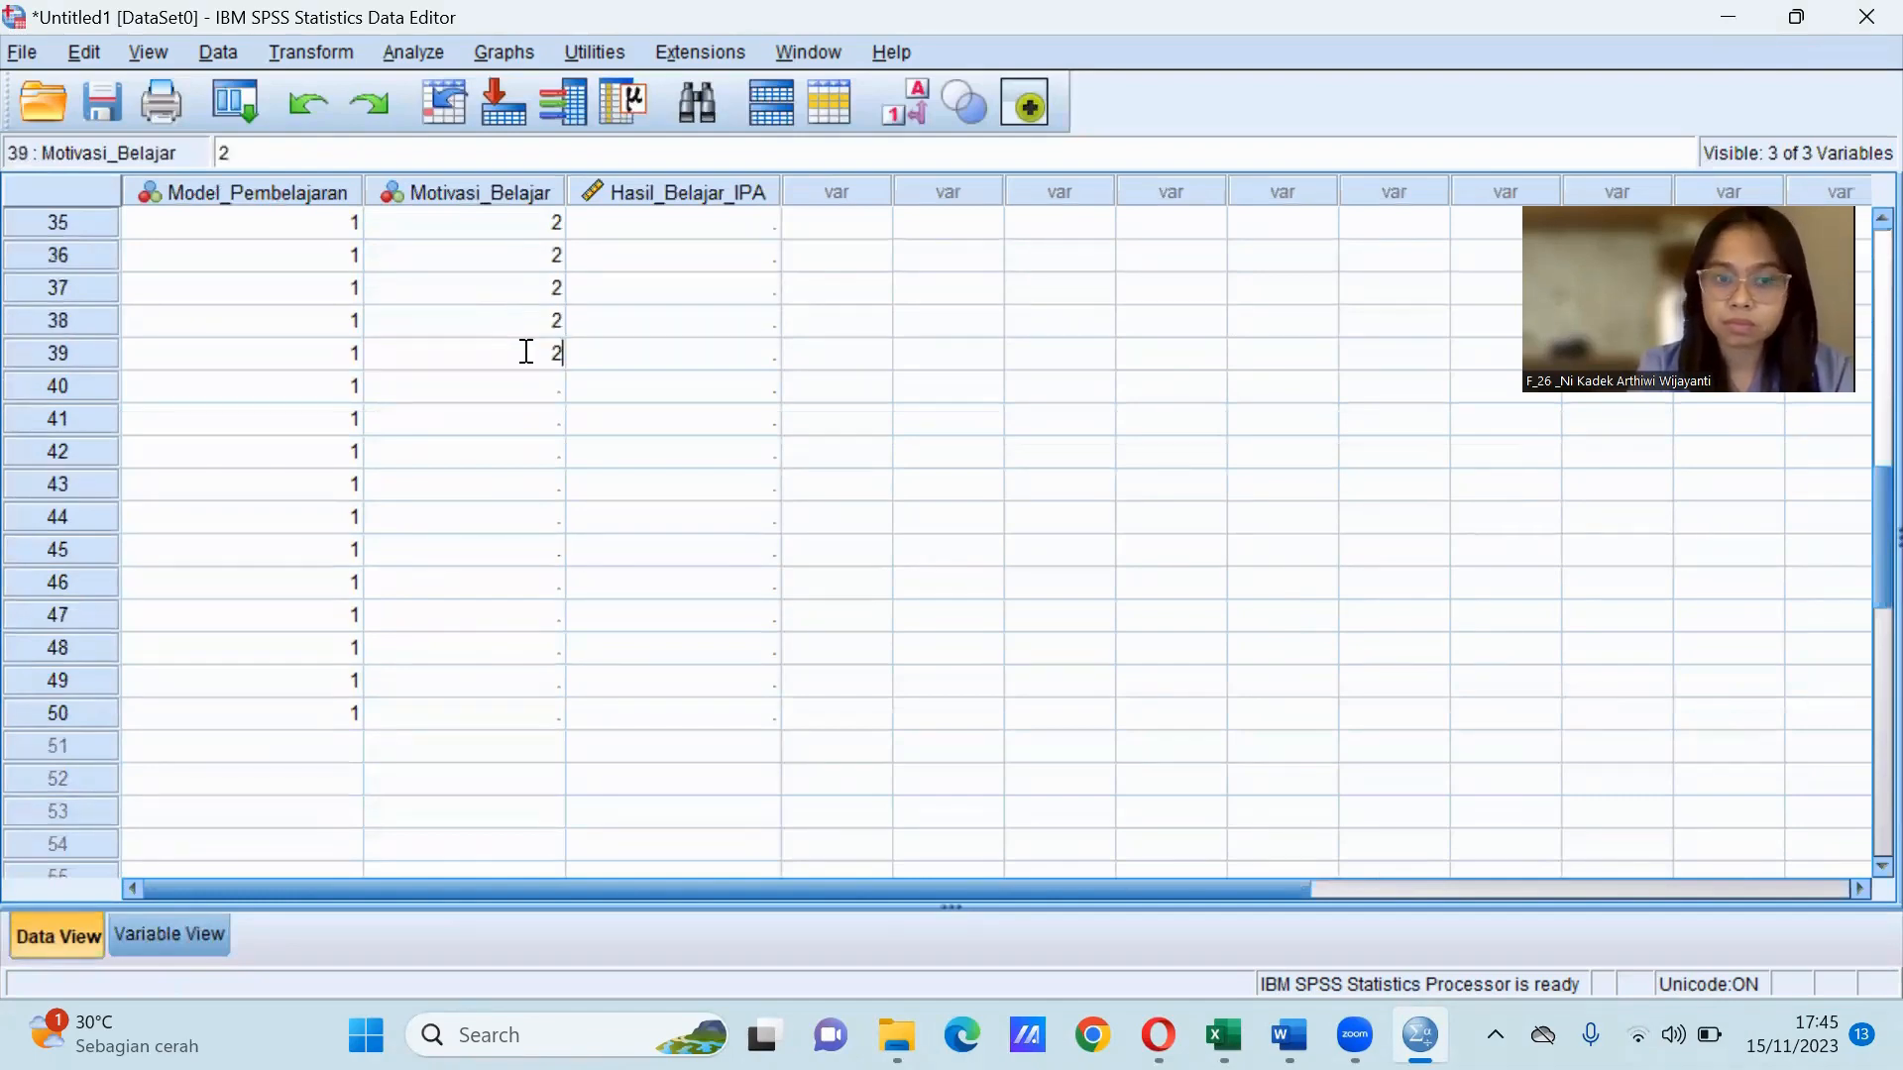
Enter the value 2 for Motivasi_Belajar in rows 40 and 41, correcting the mistyped entry in row 40.
key(Return)
text(22)
key(Return)
click(523, 348)
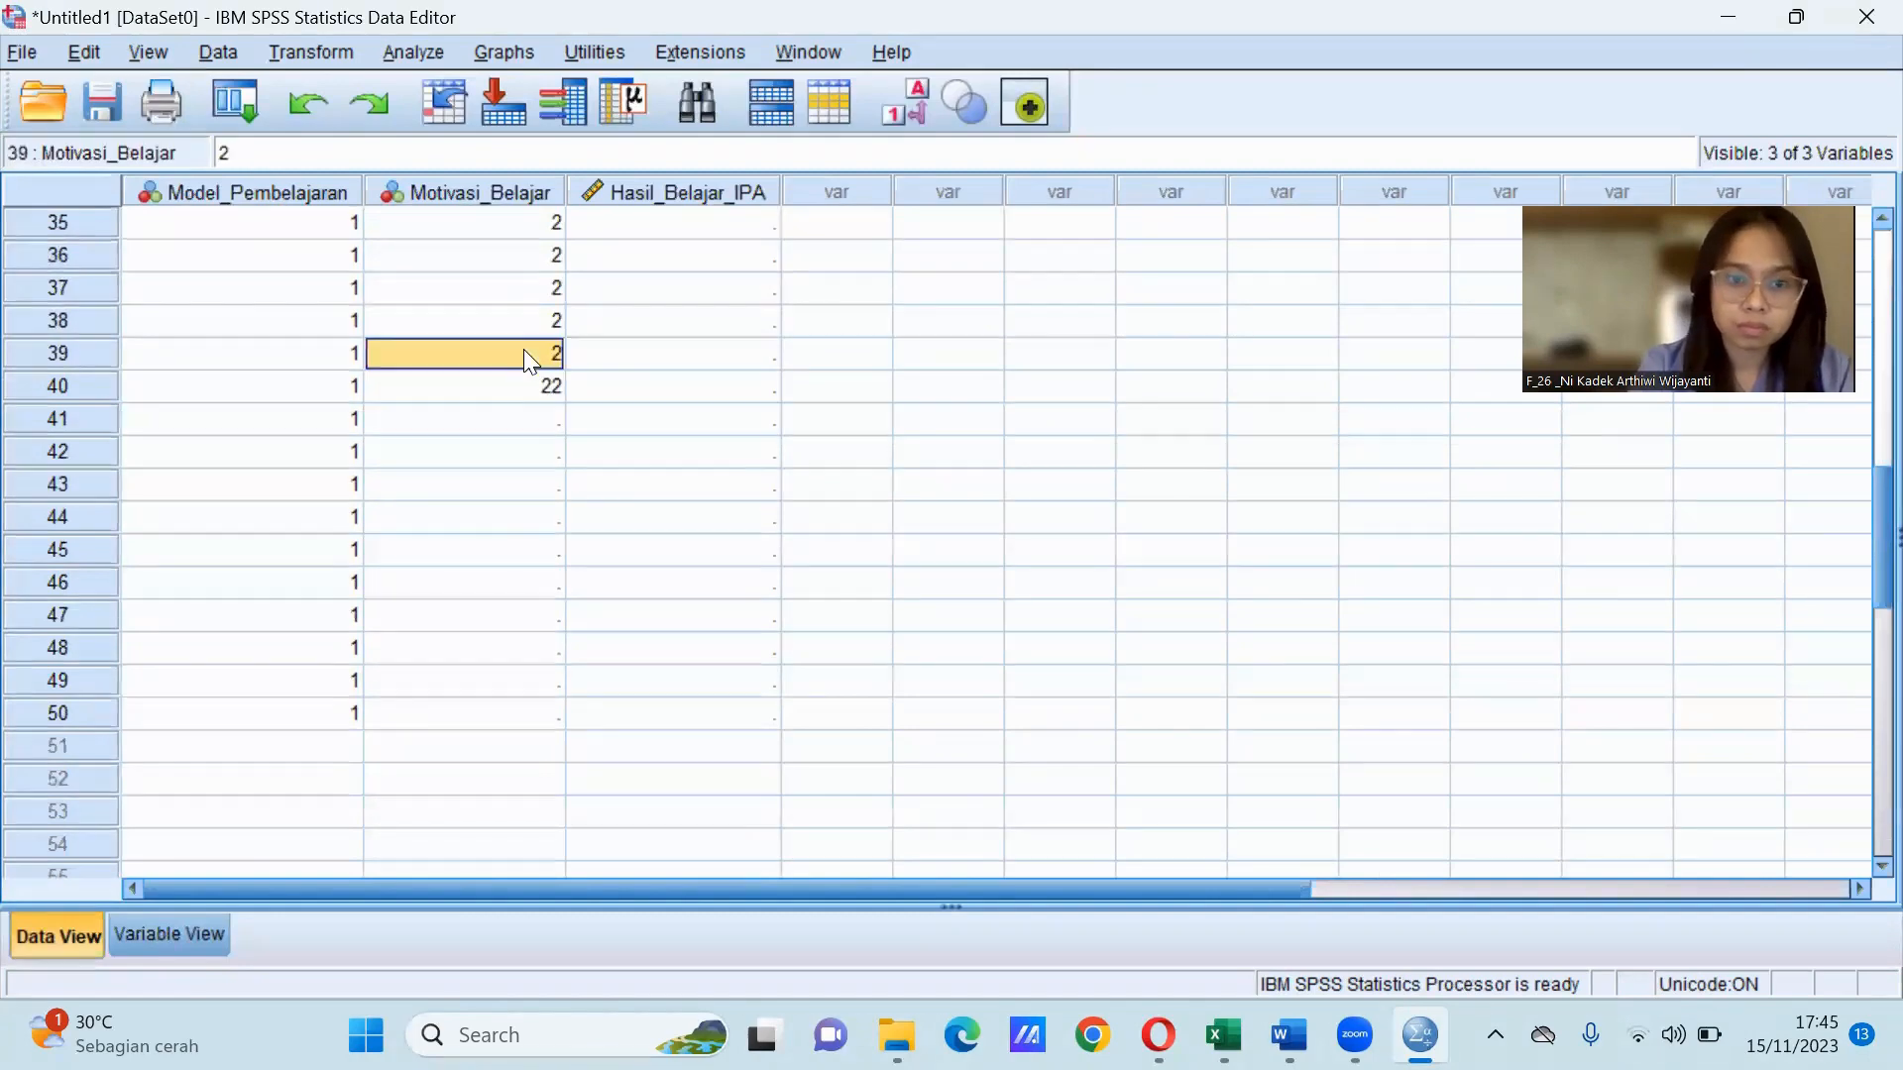
click(526, 385)
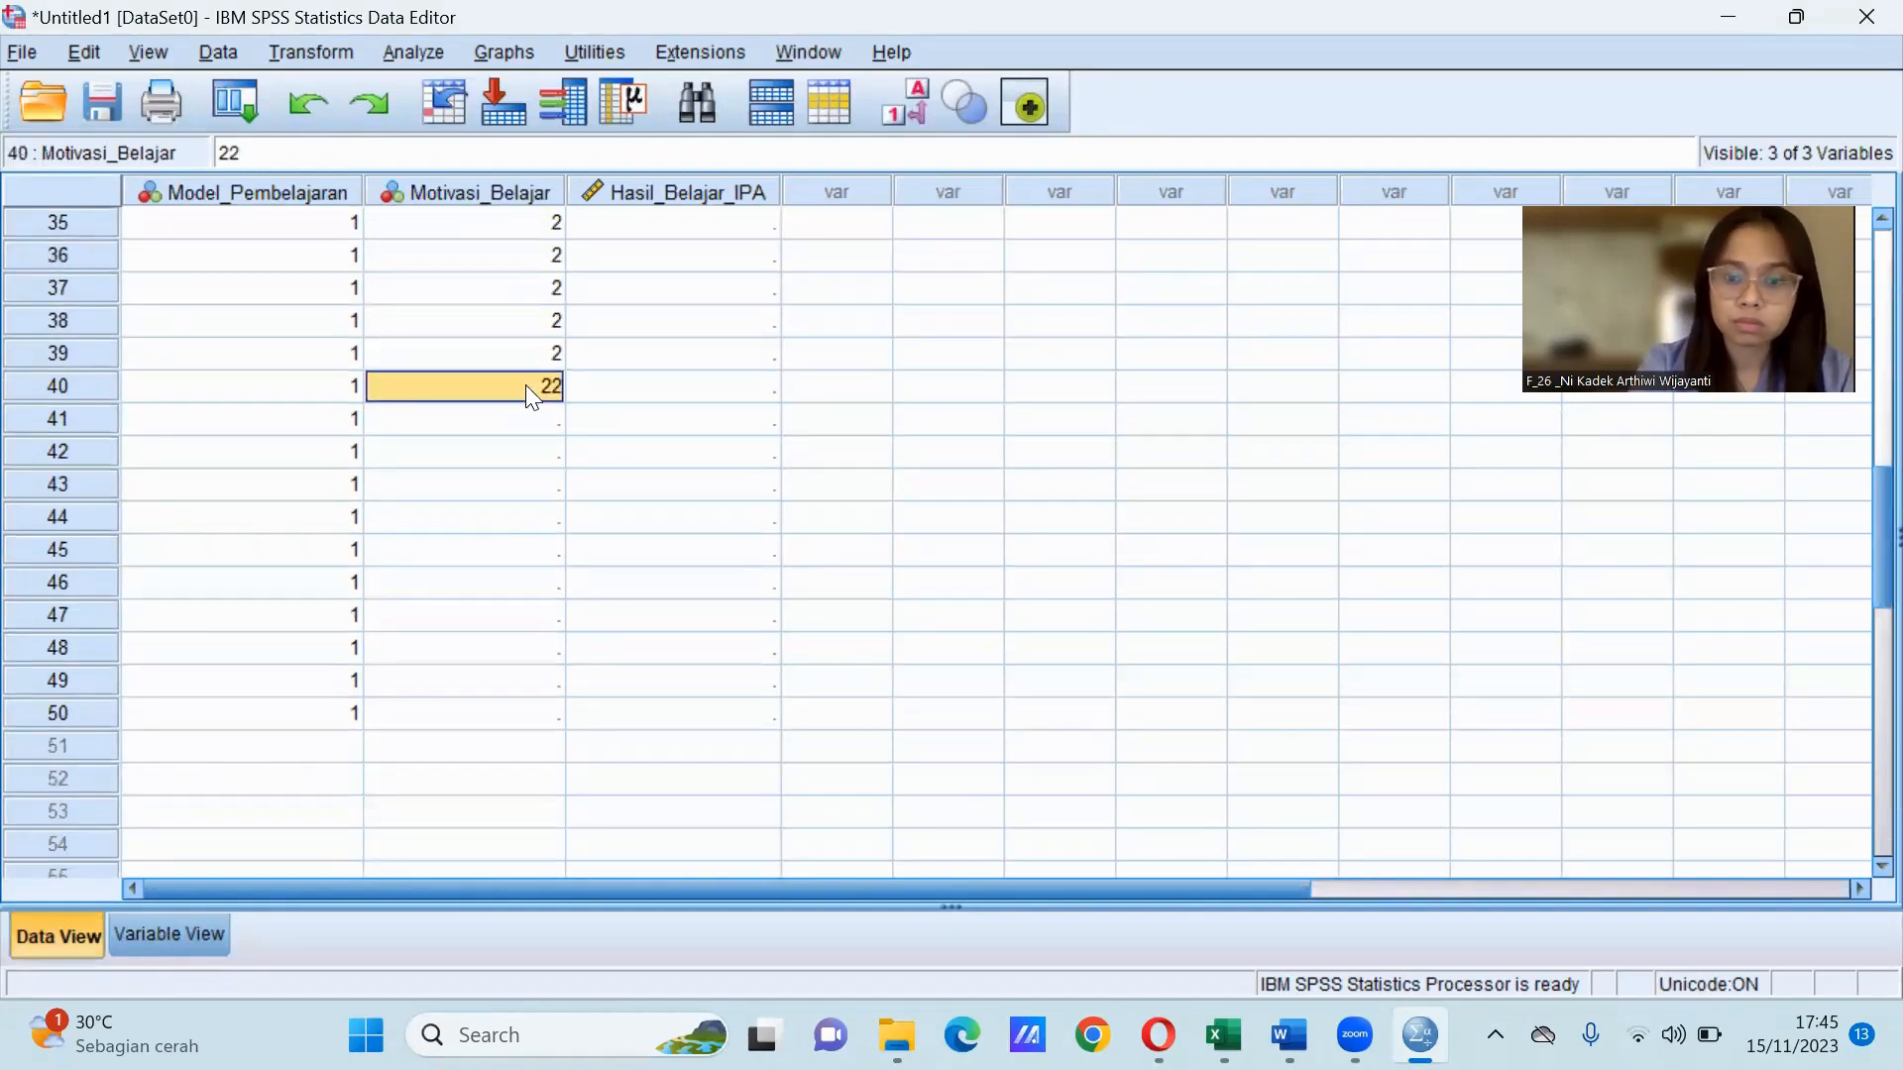
text(2)
key(Return)
text(2)
key(Return)
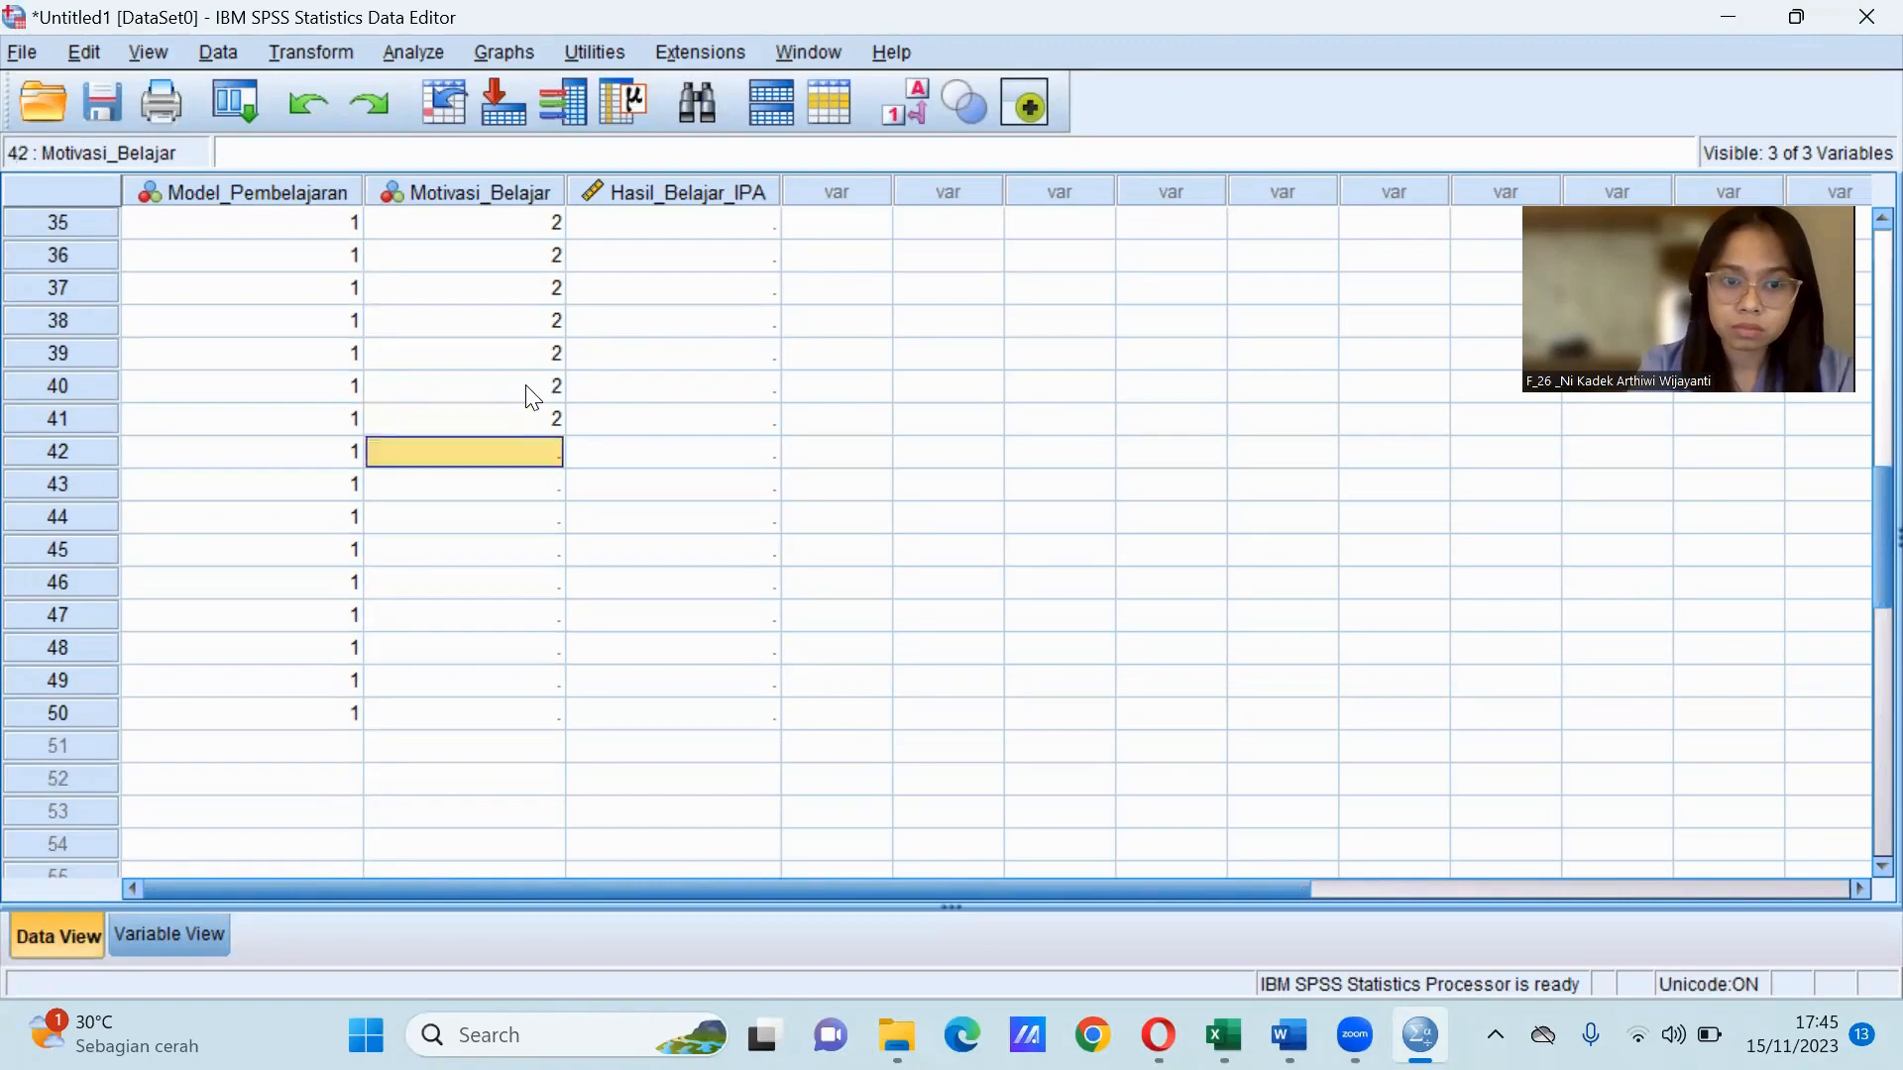
Enter the value 2 for Motivasi_Belajar in rows 42 through 44.
text(2)
key(Return)
text(2)
key(Return)
text(2)
key(Return)
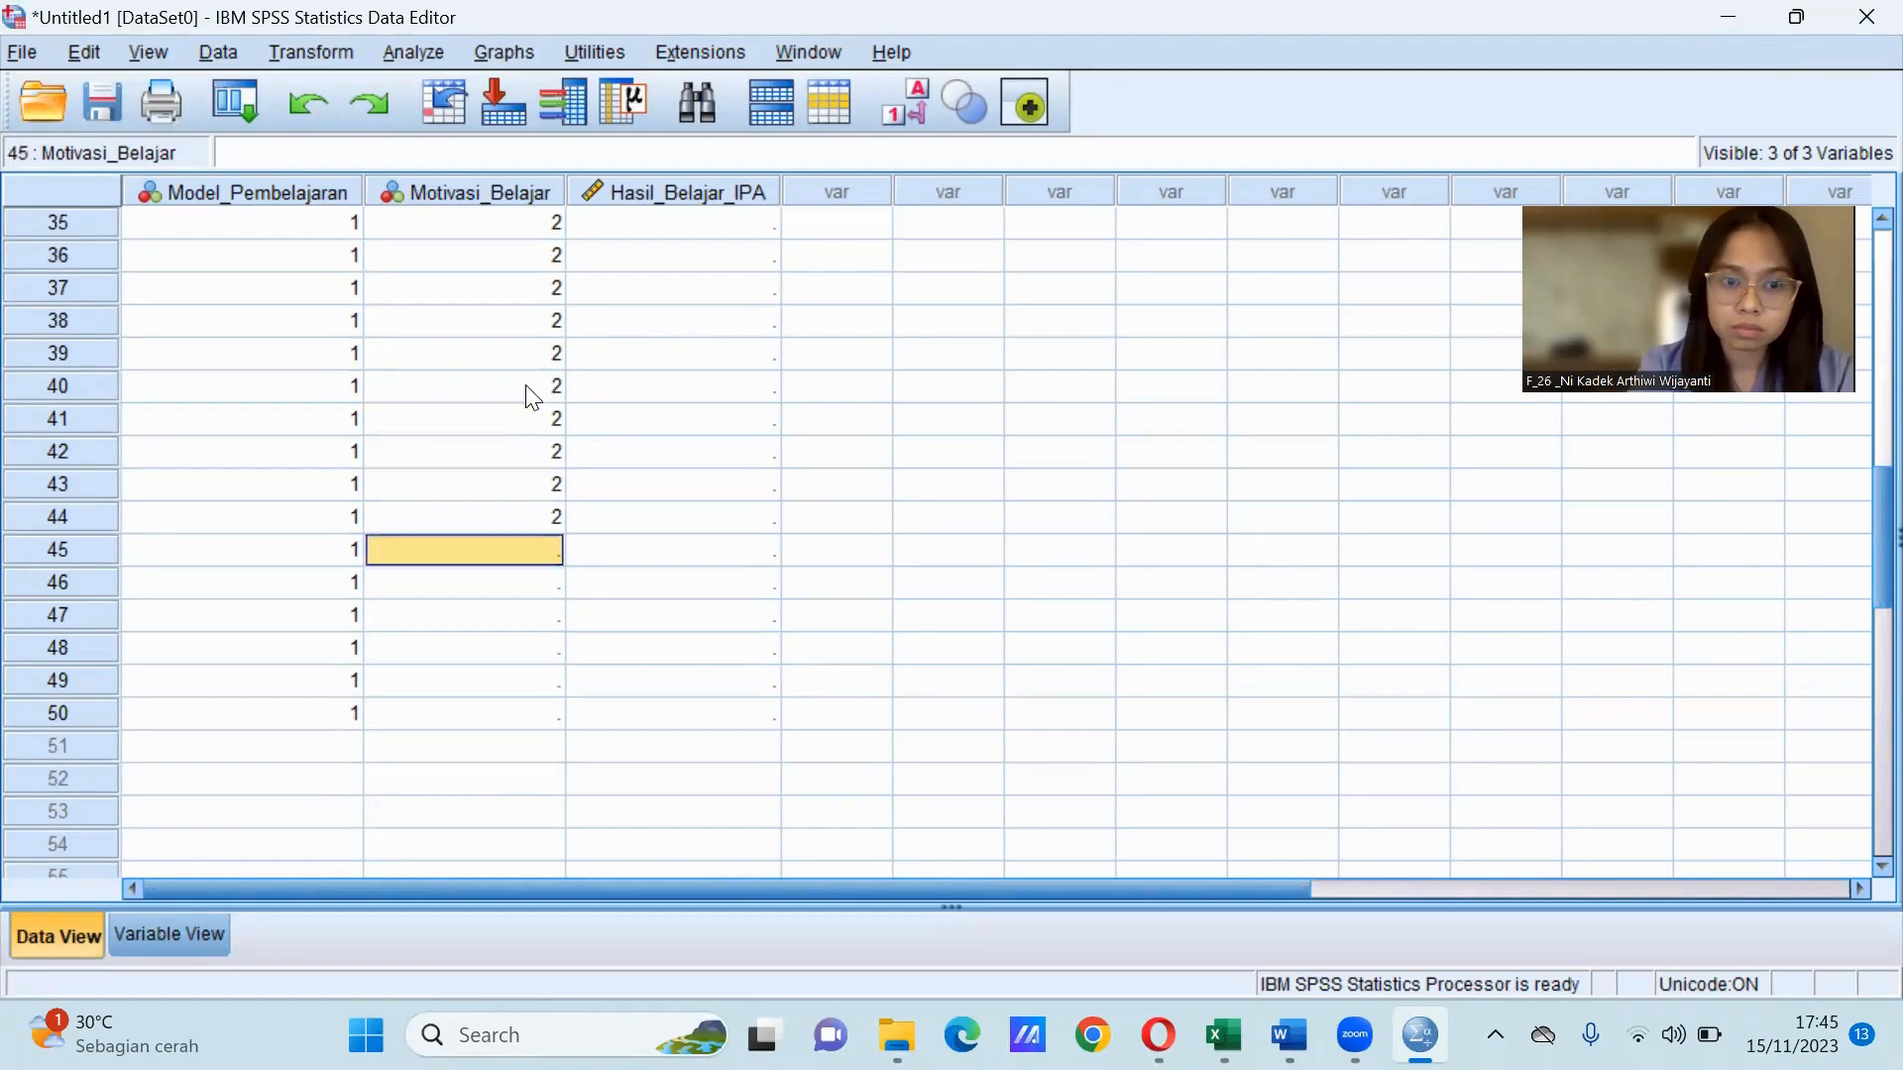
Enter the value 2 for Motivasi_Belajar in rows 45 through 47.
text(2)
key(Return)
text(2)
key(Return)
text(2)
key(Return)
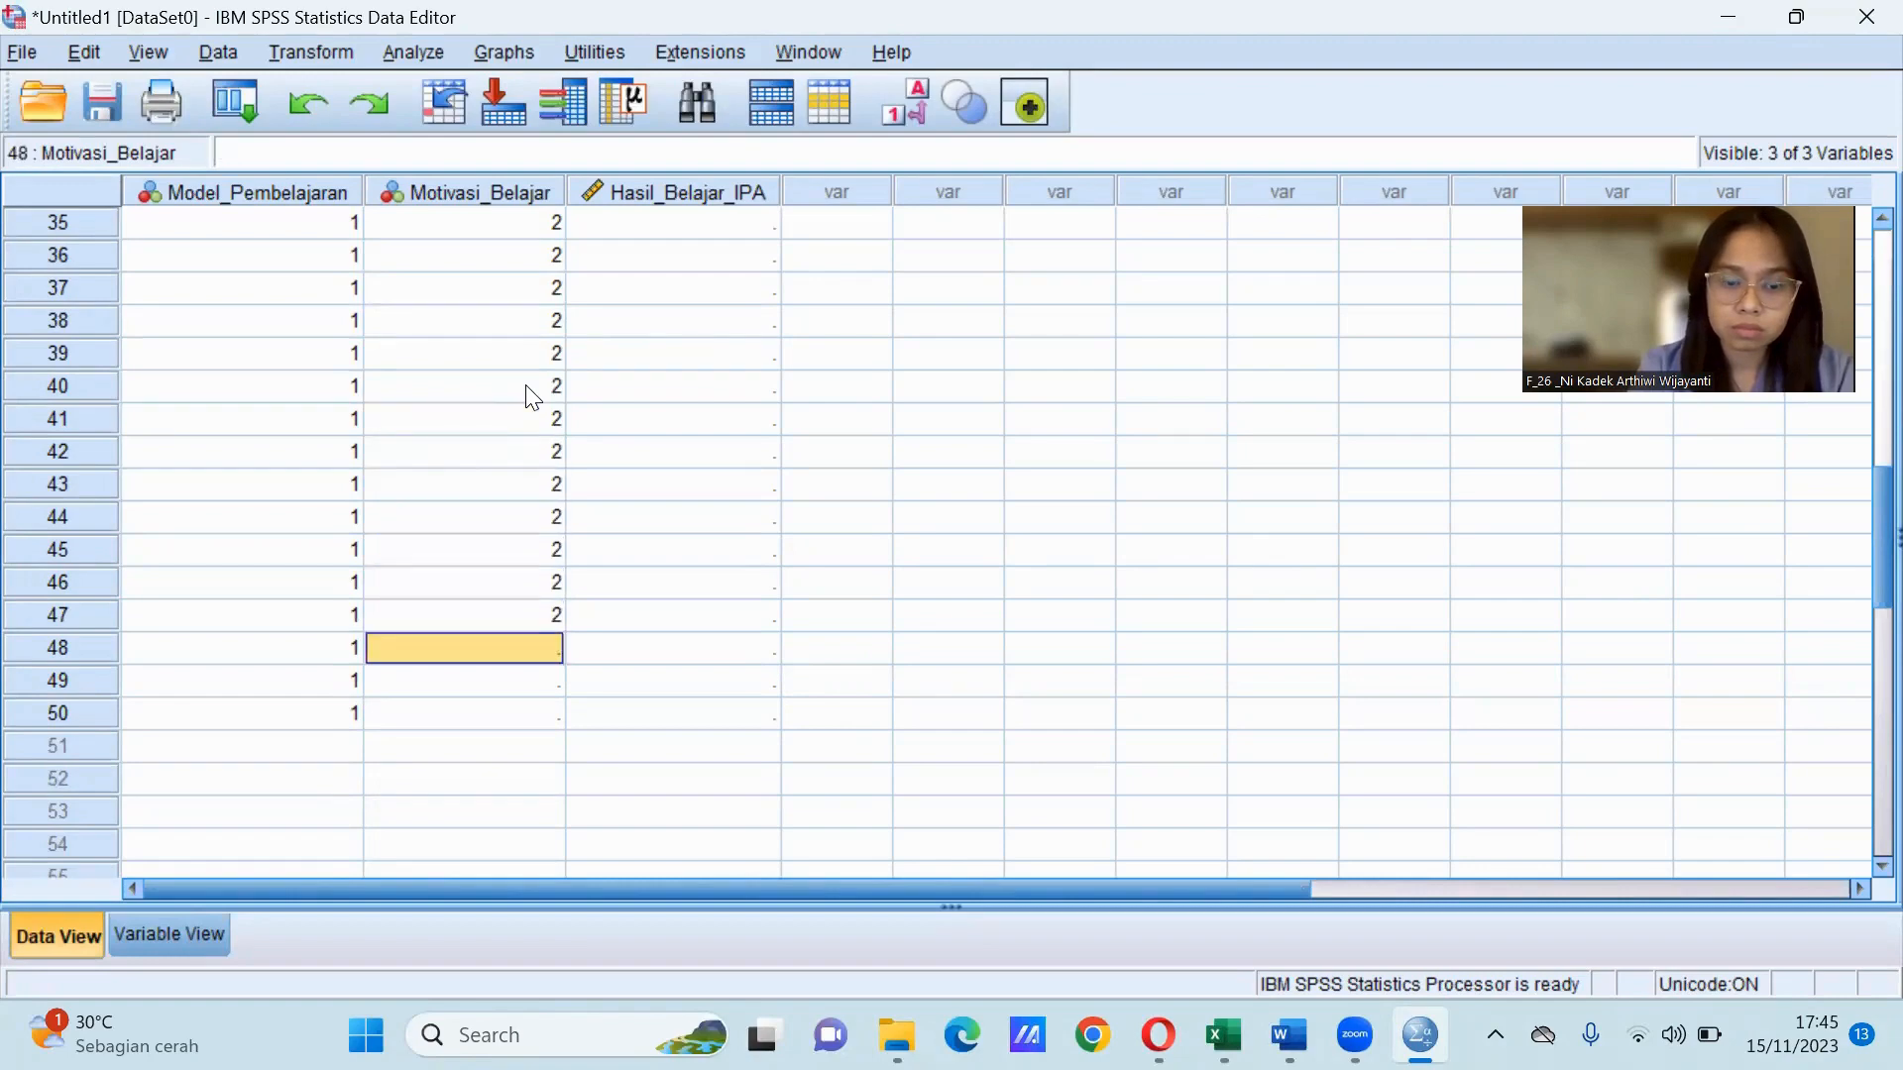
Enter the value 2 for Motivasi_Belajar in rows 48 through 50.
text(2)
key(Return)
text(2)
key(Return)
text(2)
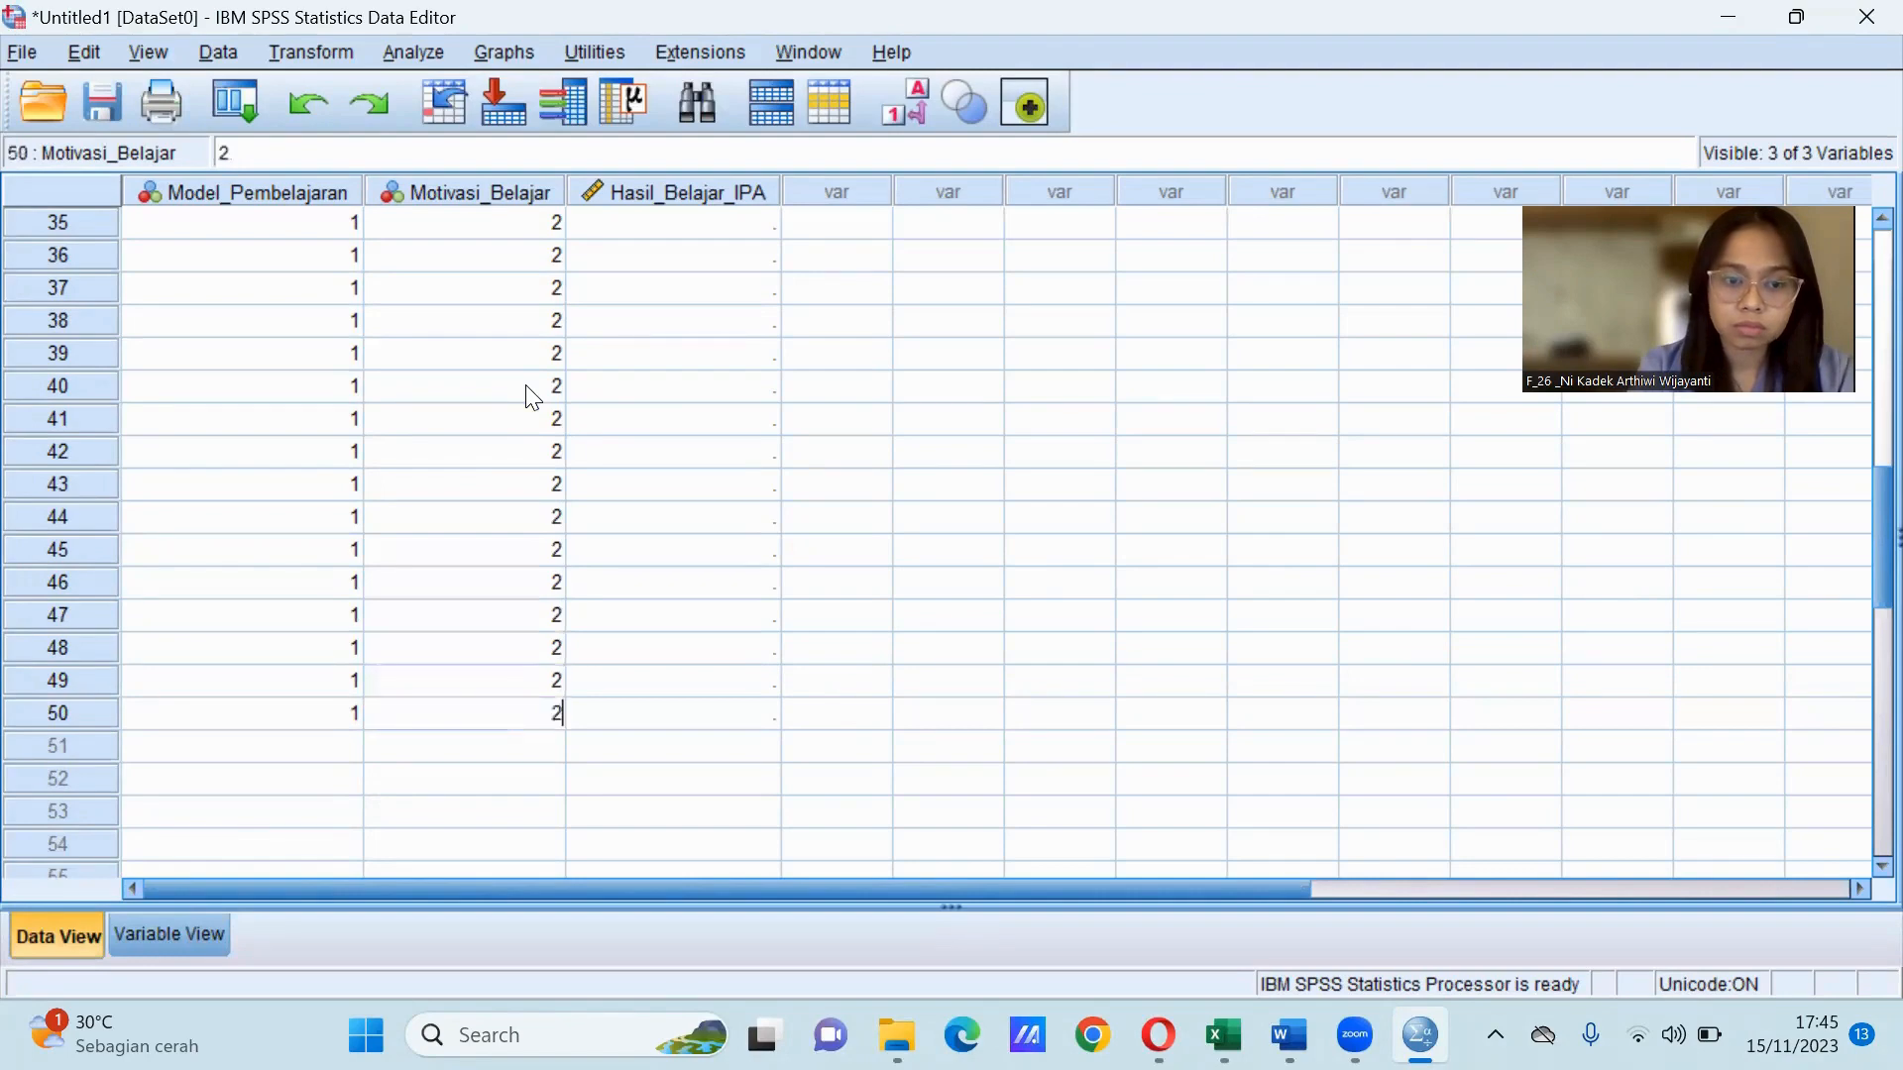
Enter the value 2 for Model_Pembelajaran in rows 51 and 52.
click(354, 749)
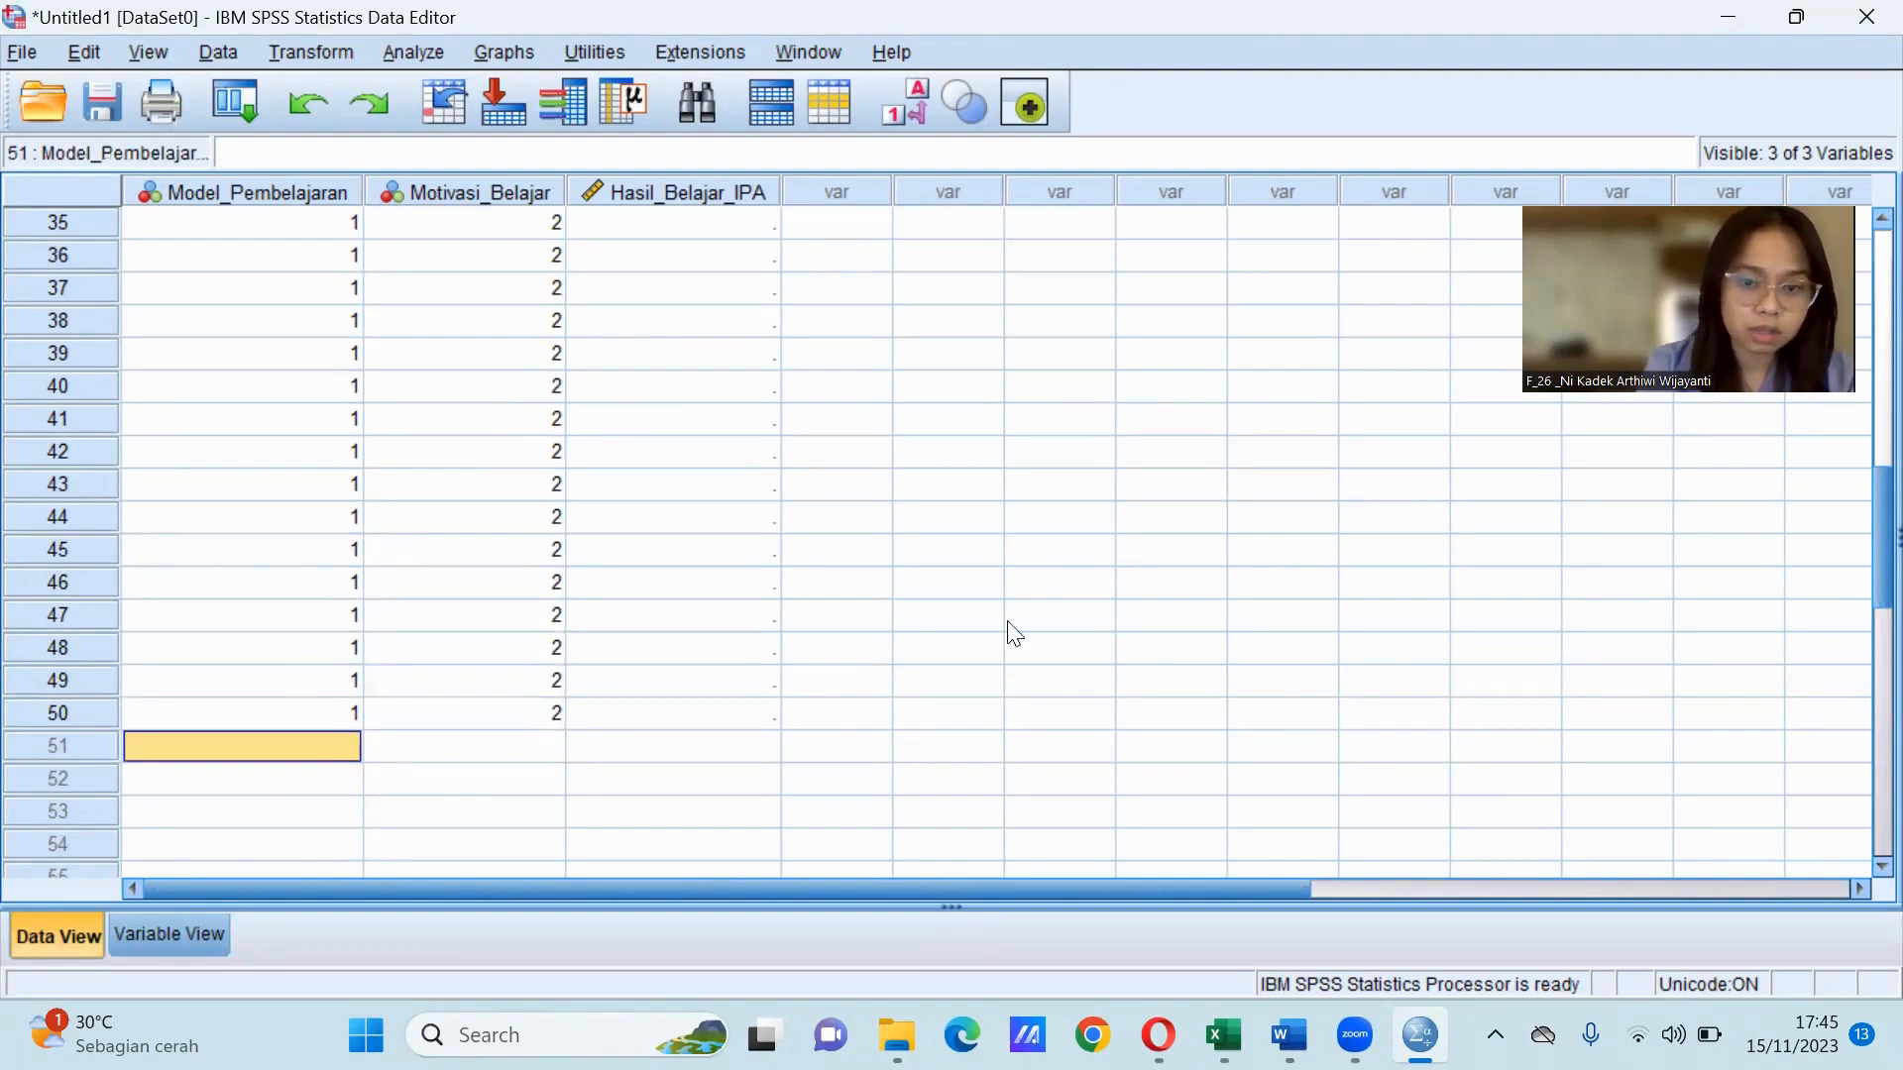
scroll(1861, 538, down, 3)
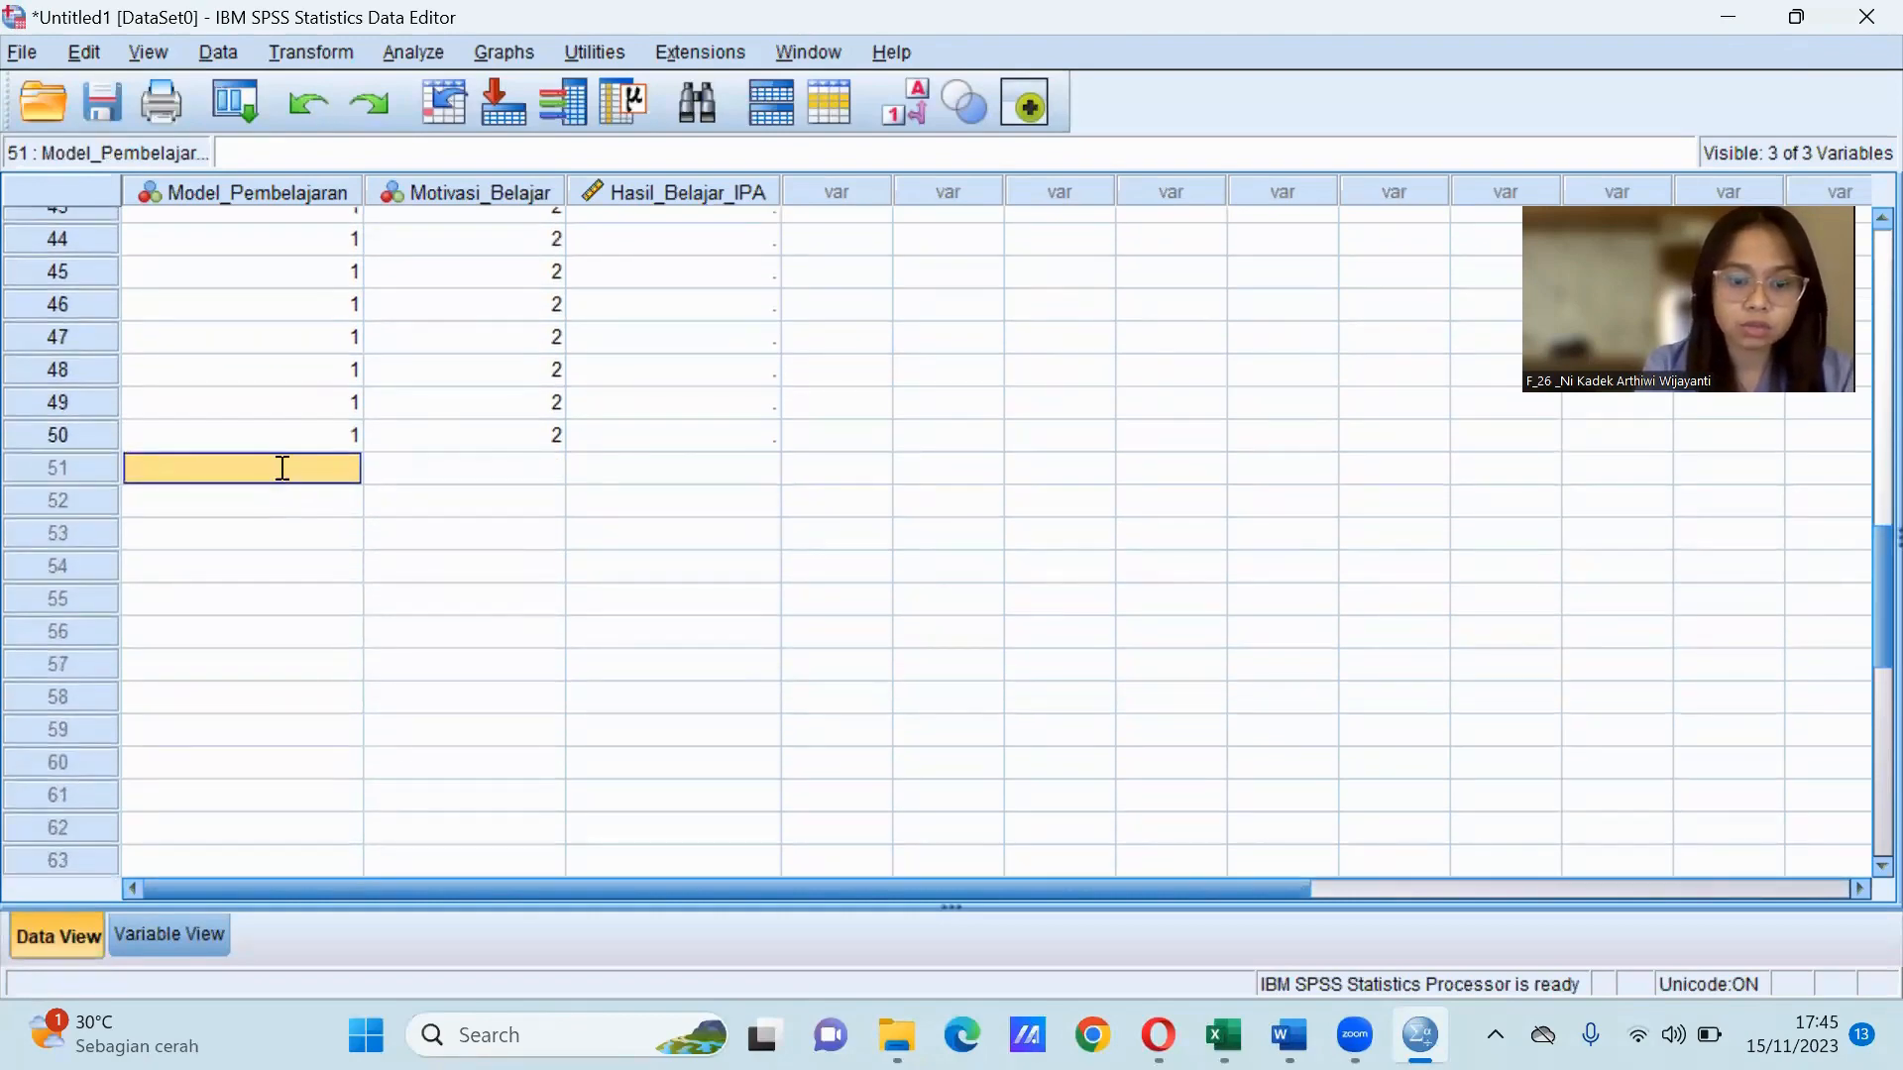
text(2)
key(Return)
text(22)
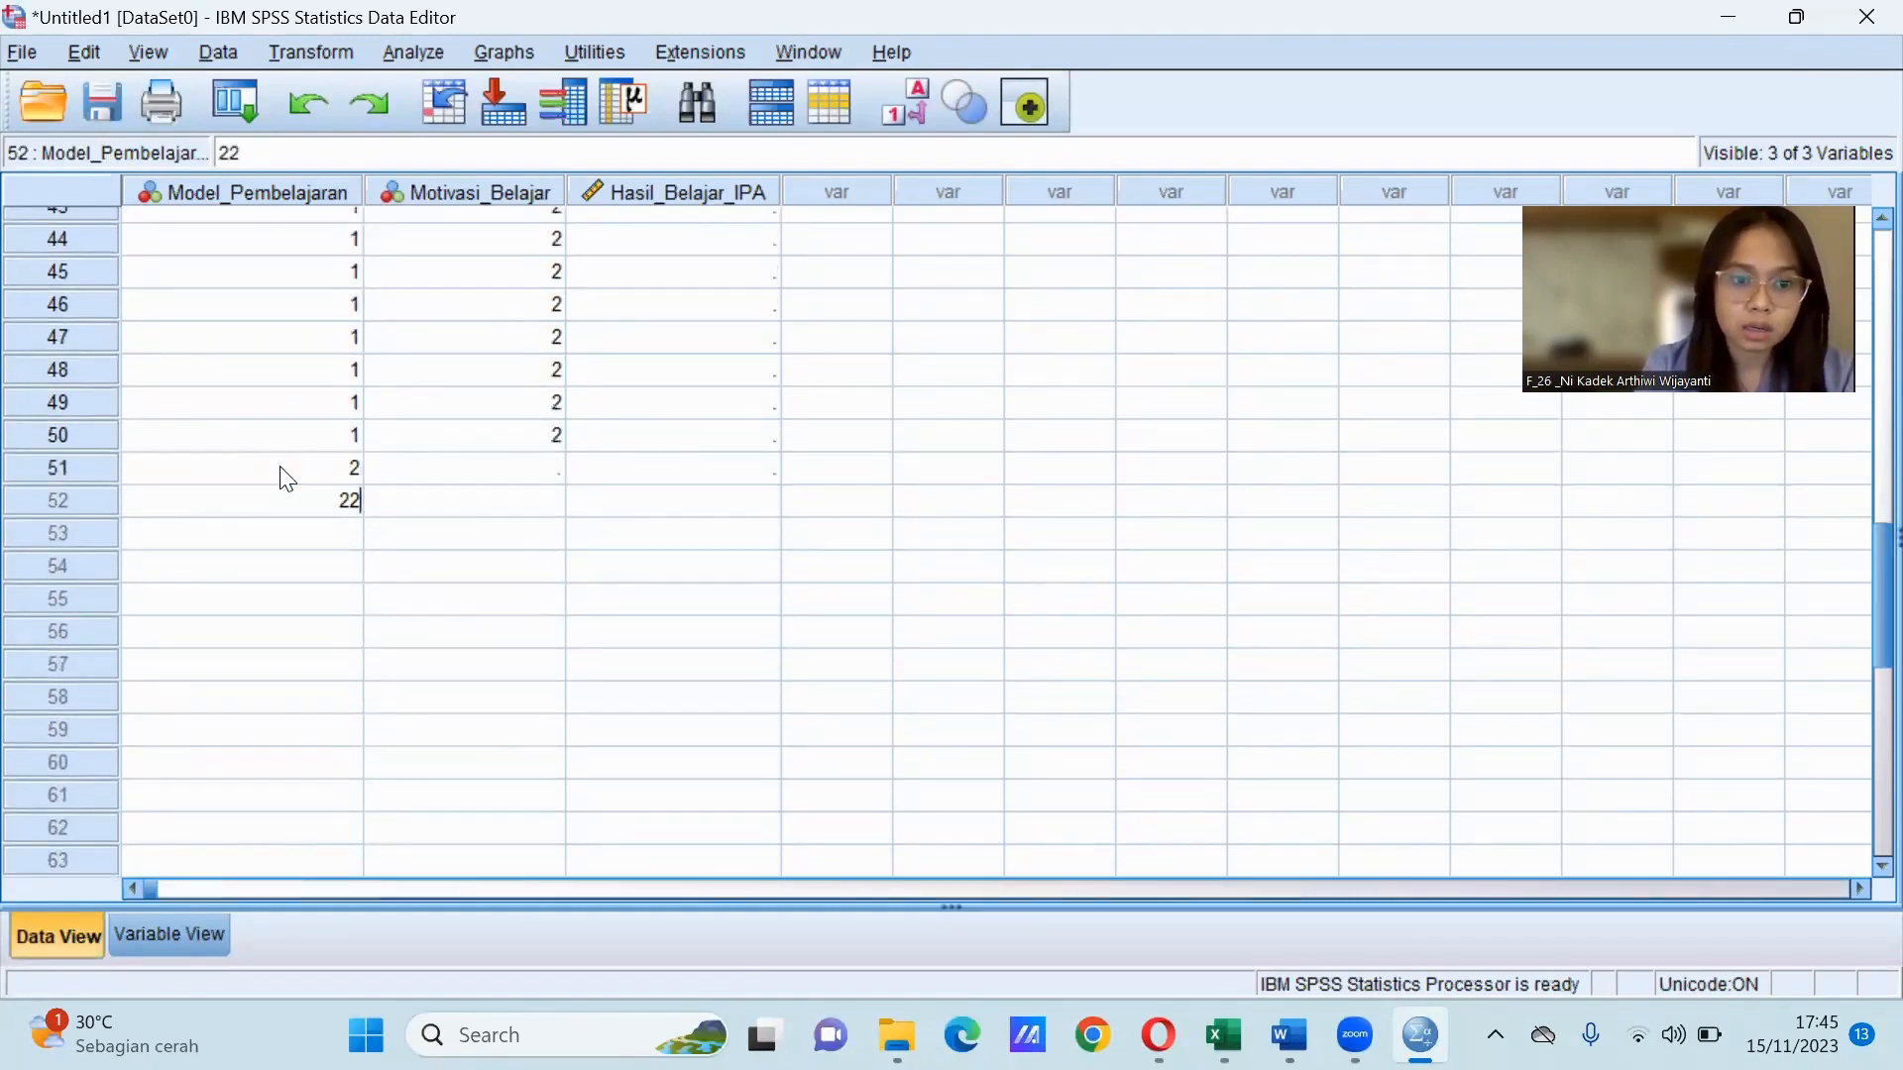
key(BackSpace)
Enter the value 2 for Model_Pembelajaran in rows 53 through 56.
click(284, 533)
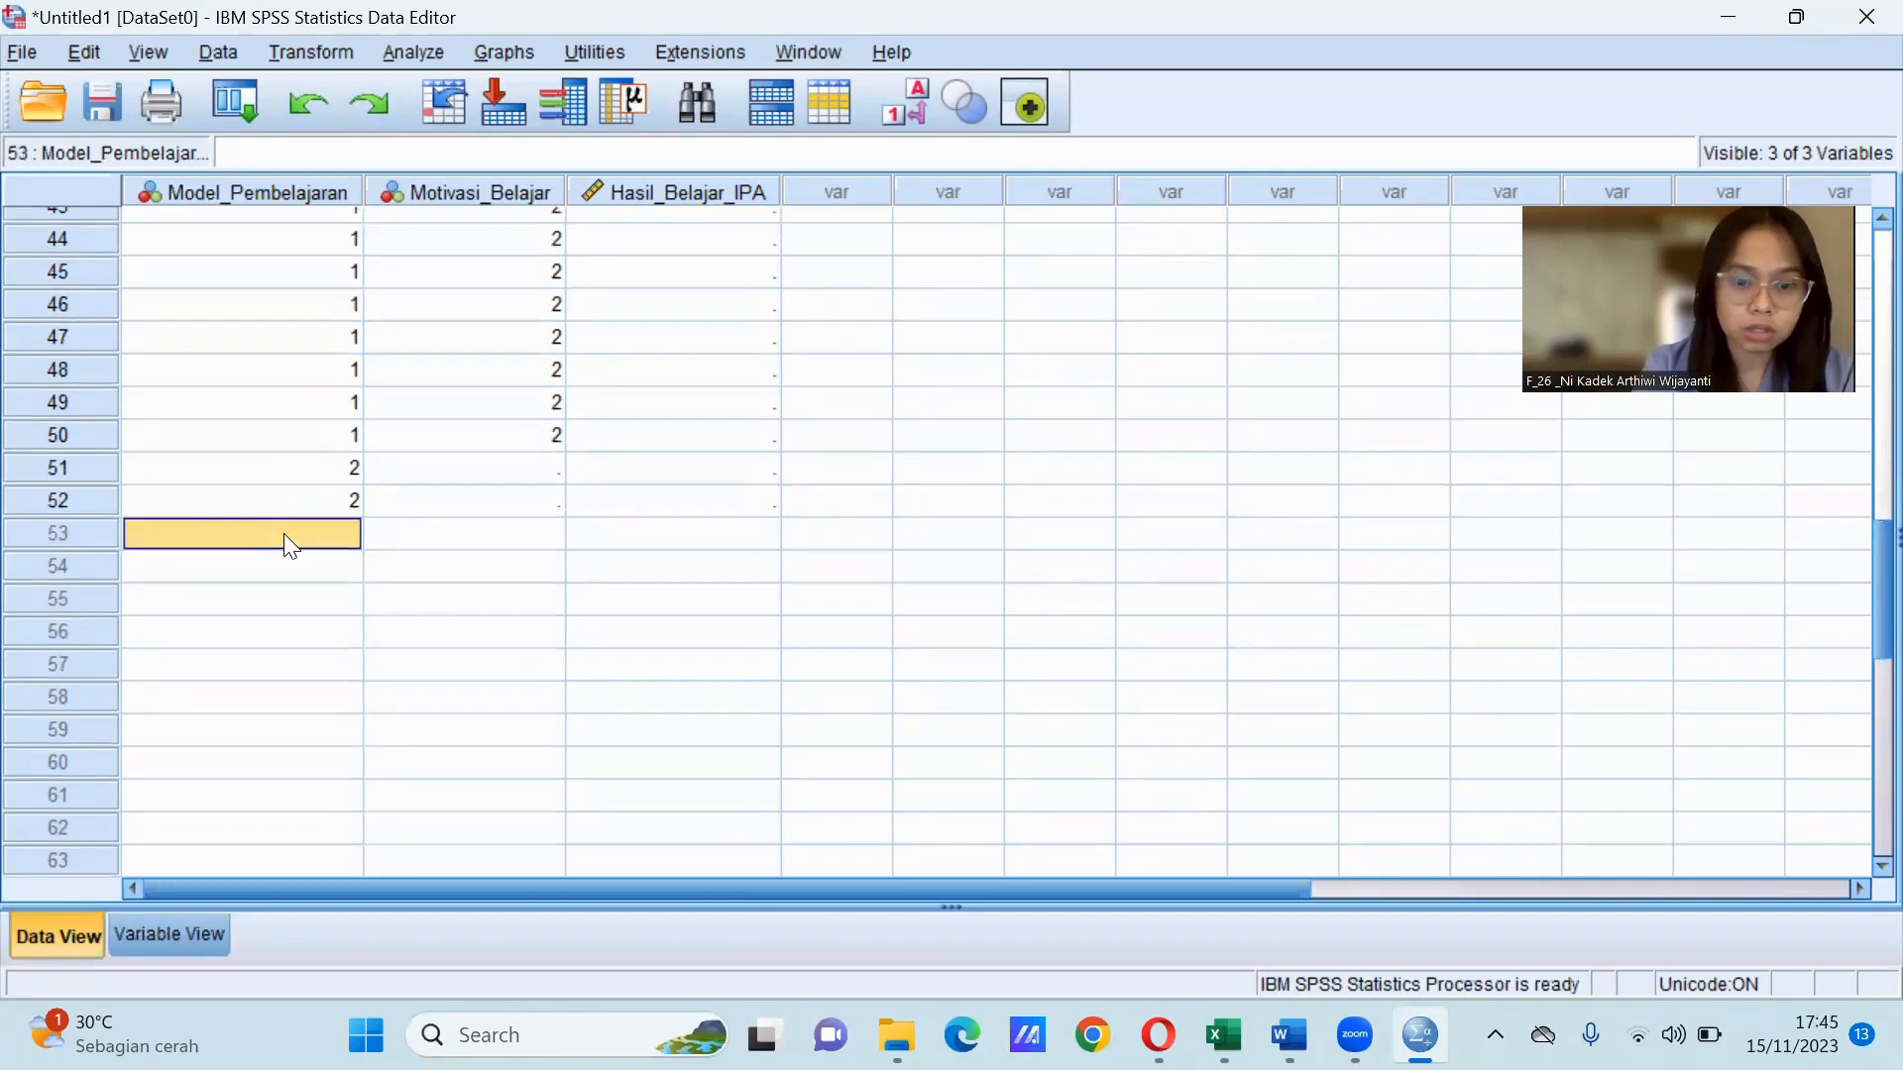
text(2)
key(Return)
text(2)
key(Return)
text(2)
key(Return)
text(2)
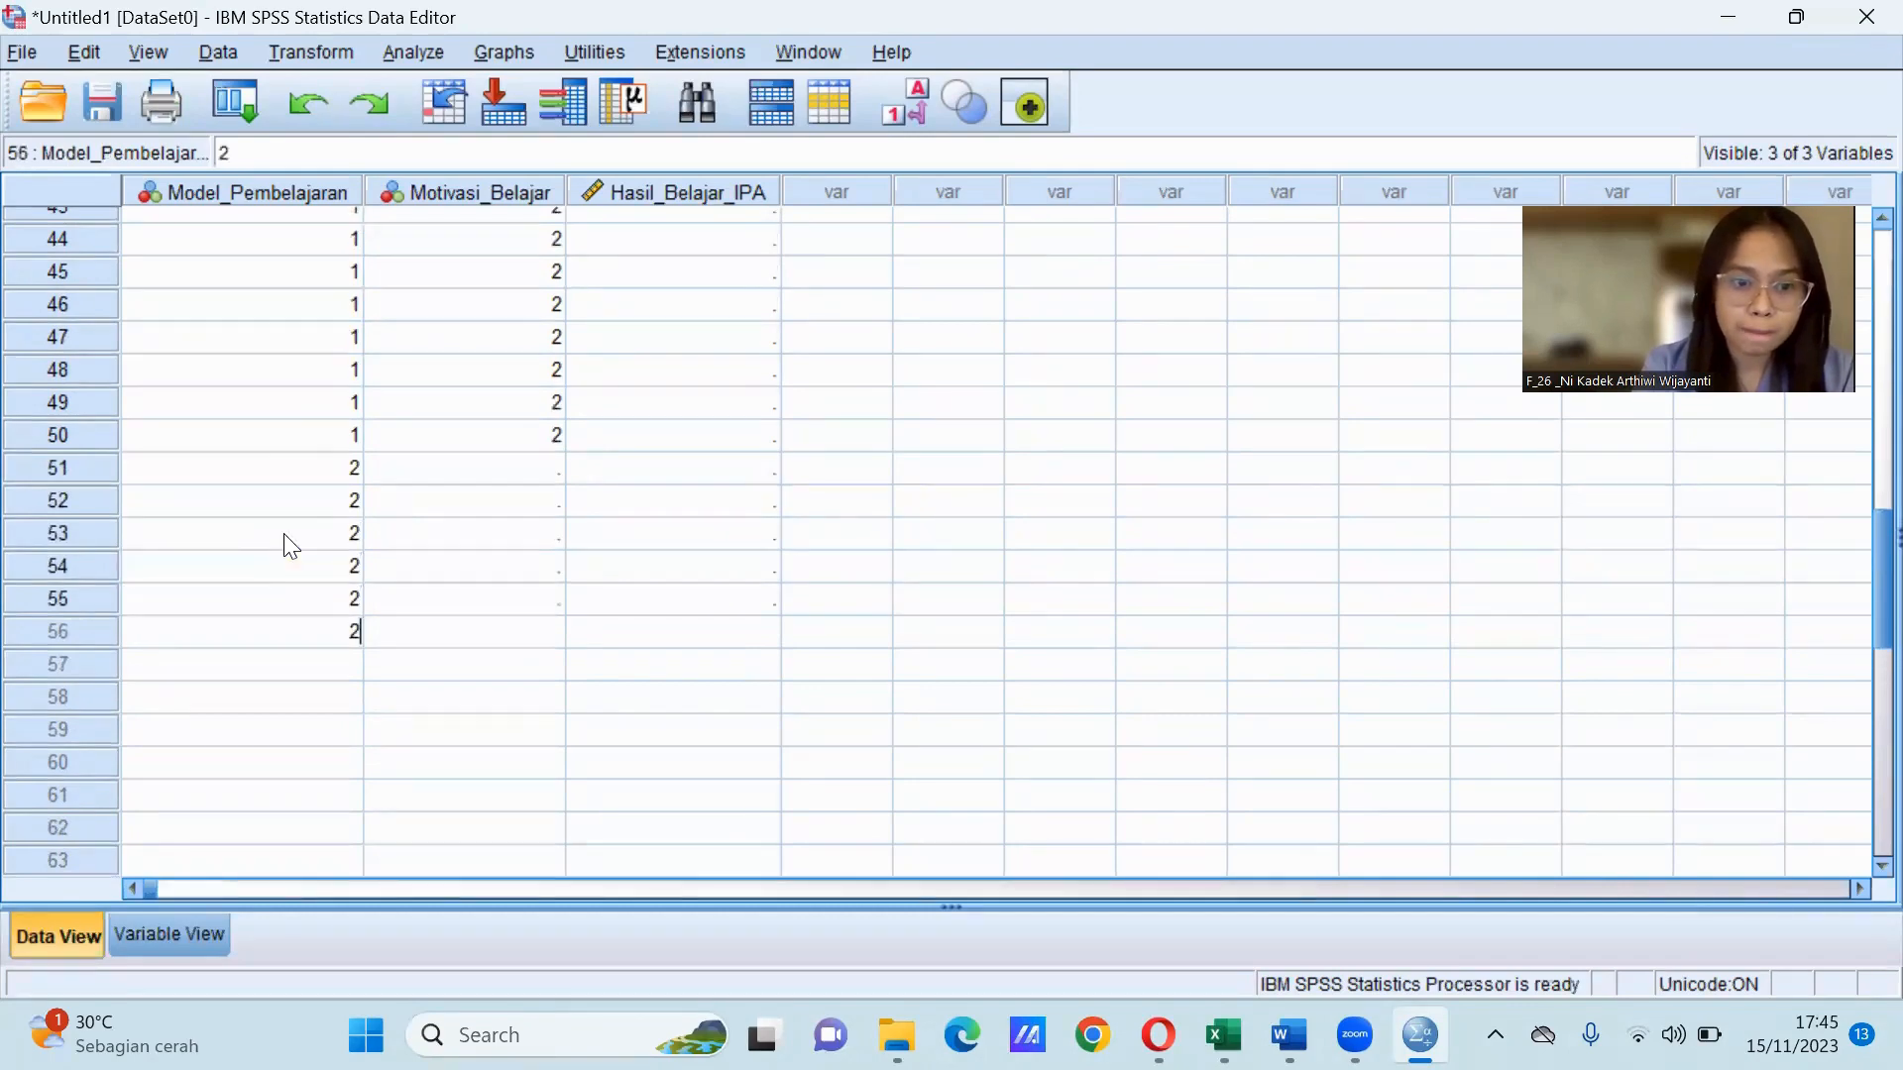
Enter the value 2 for Model_Pembelajaran in rows 57 through 62.
key(Return)
text(2)
key(Return)
text(2 2 2 2 2 2 )
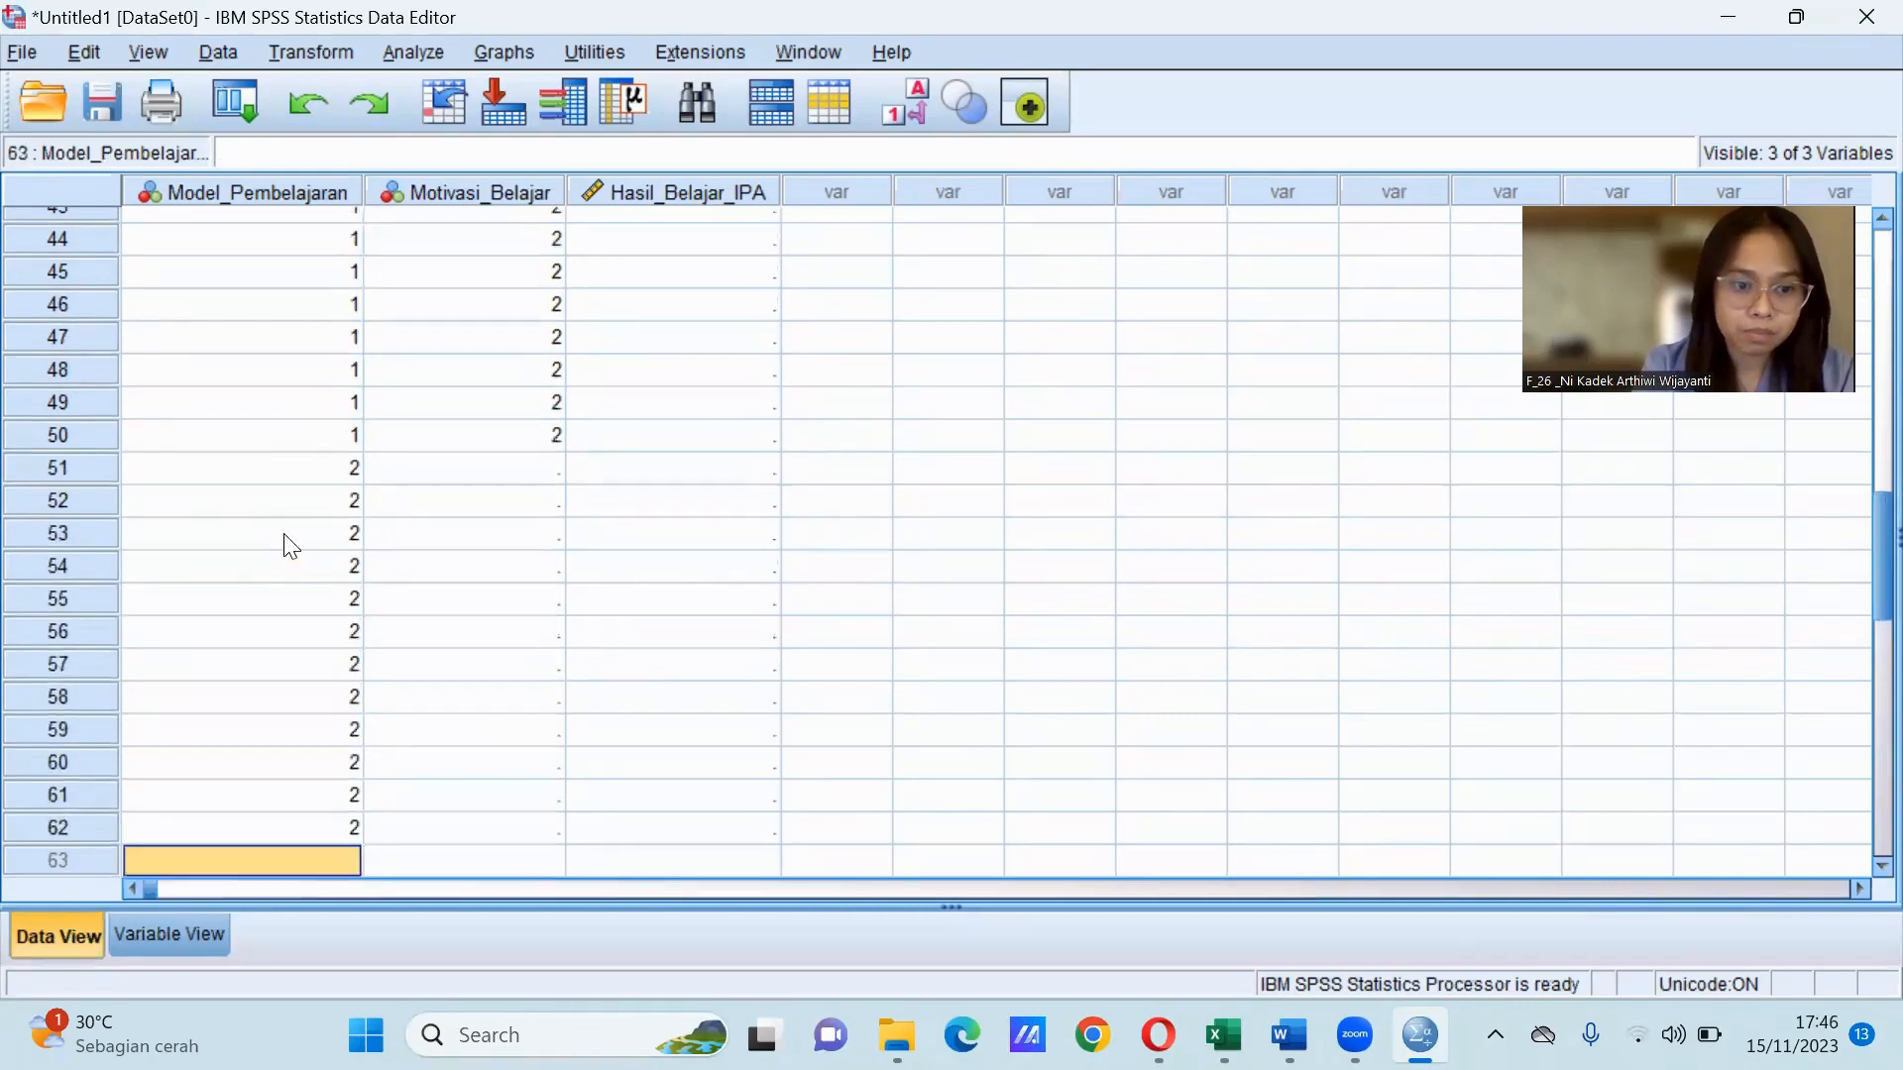
Enter the value 2 for Model_Pembelajaran in rows 63 through 65 and in rows 67 and 68.
text(2 2)
key(Return)
key(Return)
text(2)
key(Return)
text(2)
key(Return)
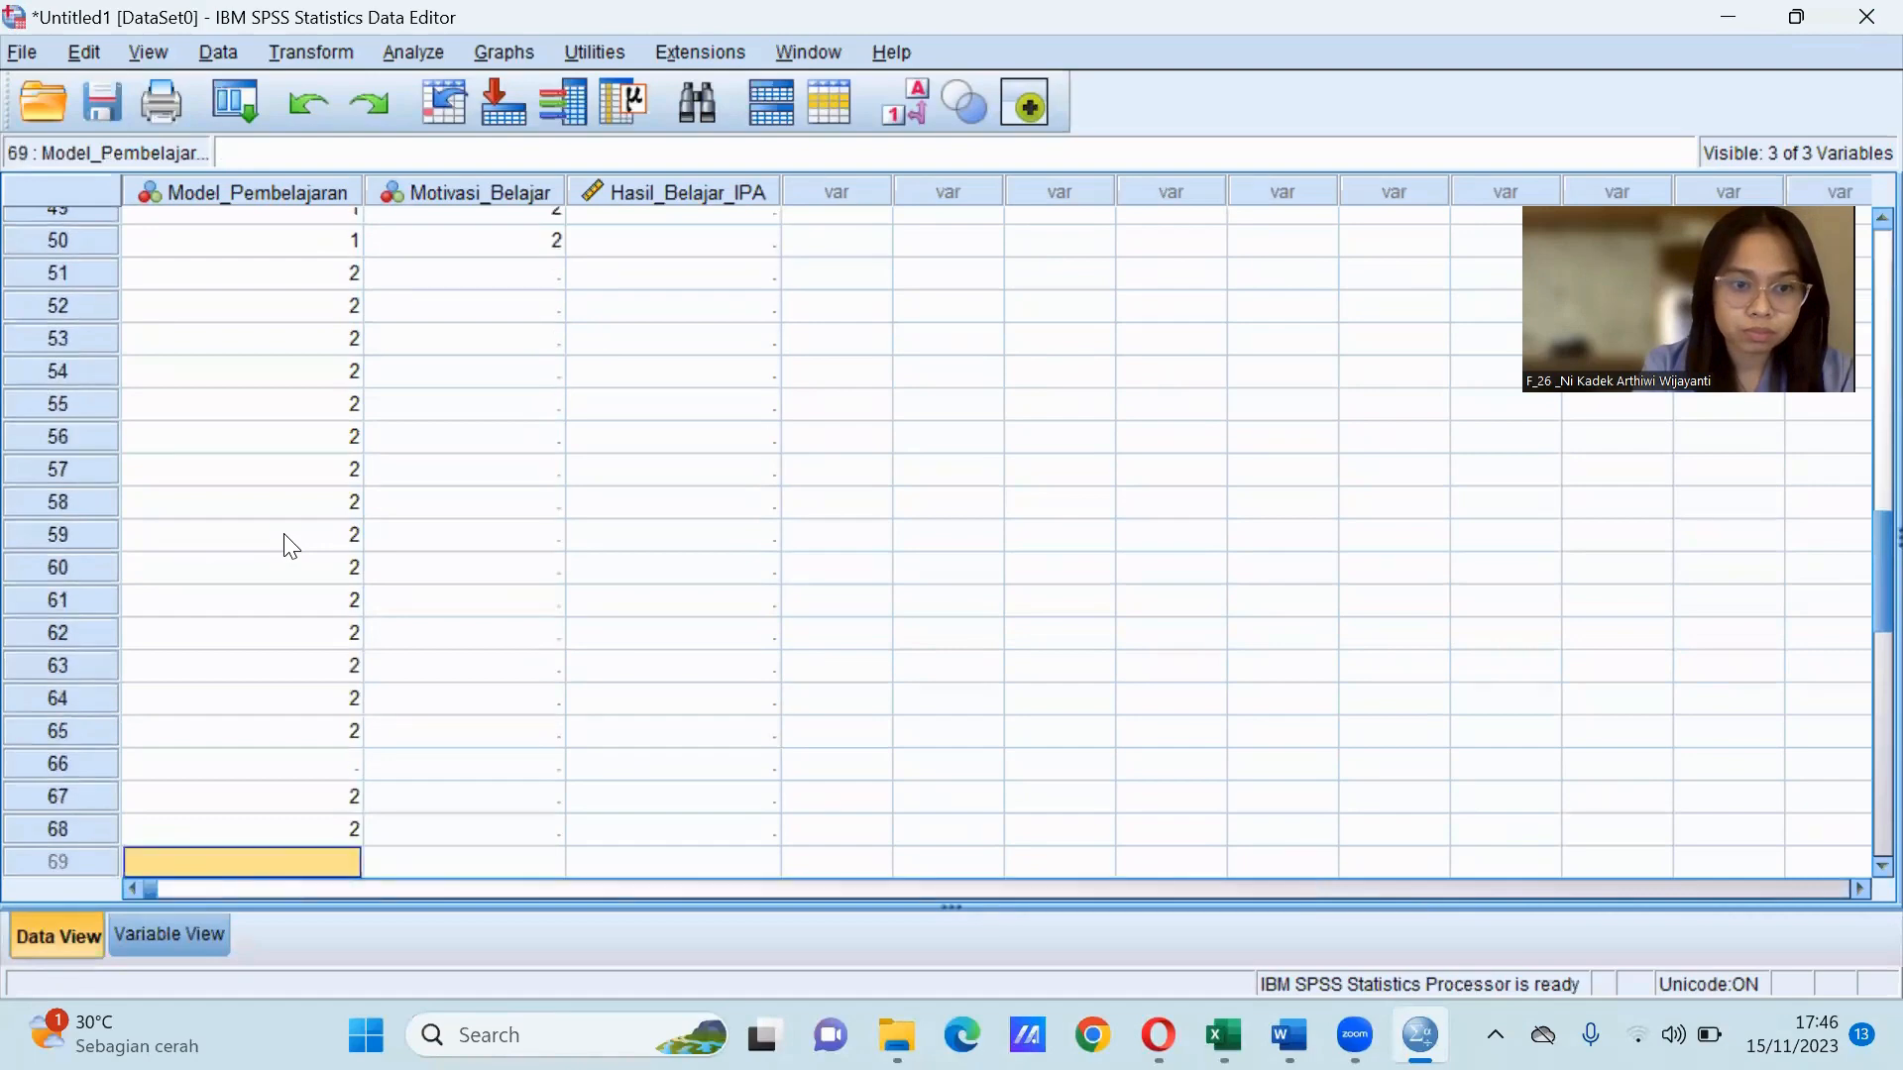
Fill the skipped Model_Pembelajaran cell in row 66 with the value 2.
click(282, 741)
click(285, 769)
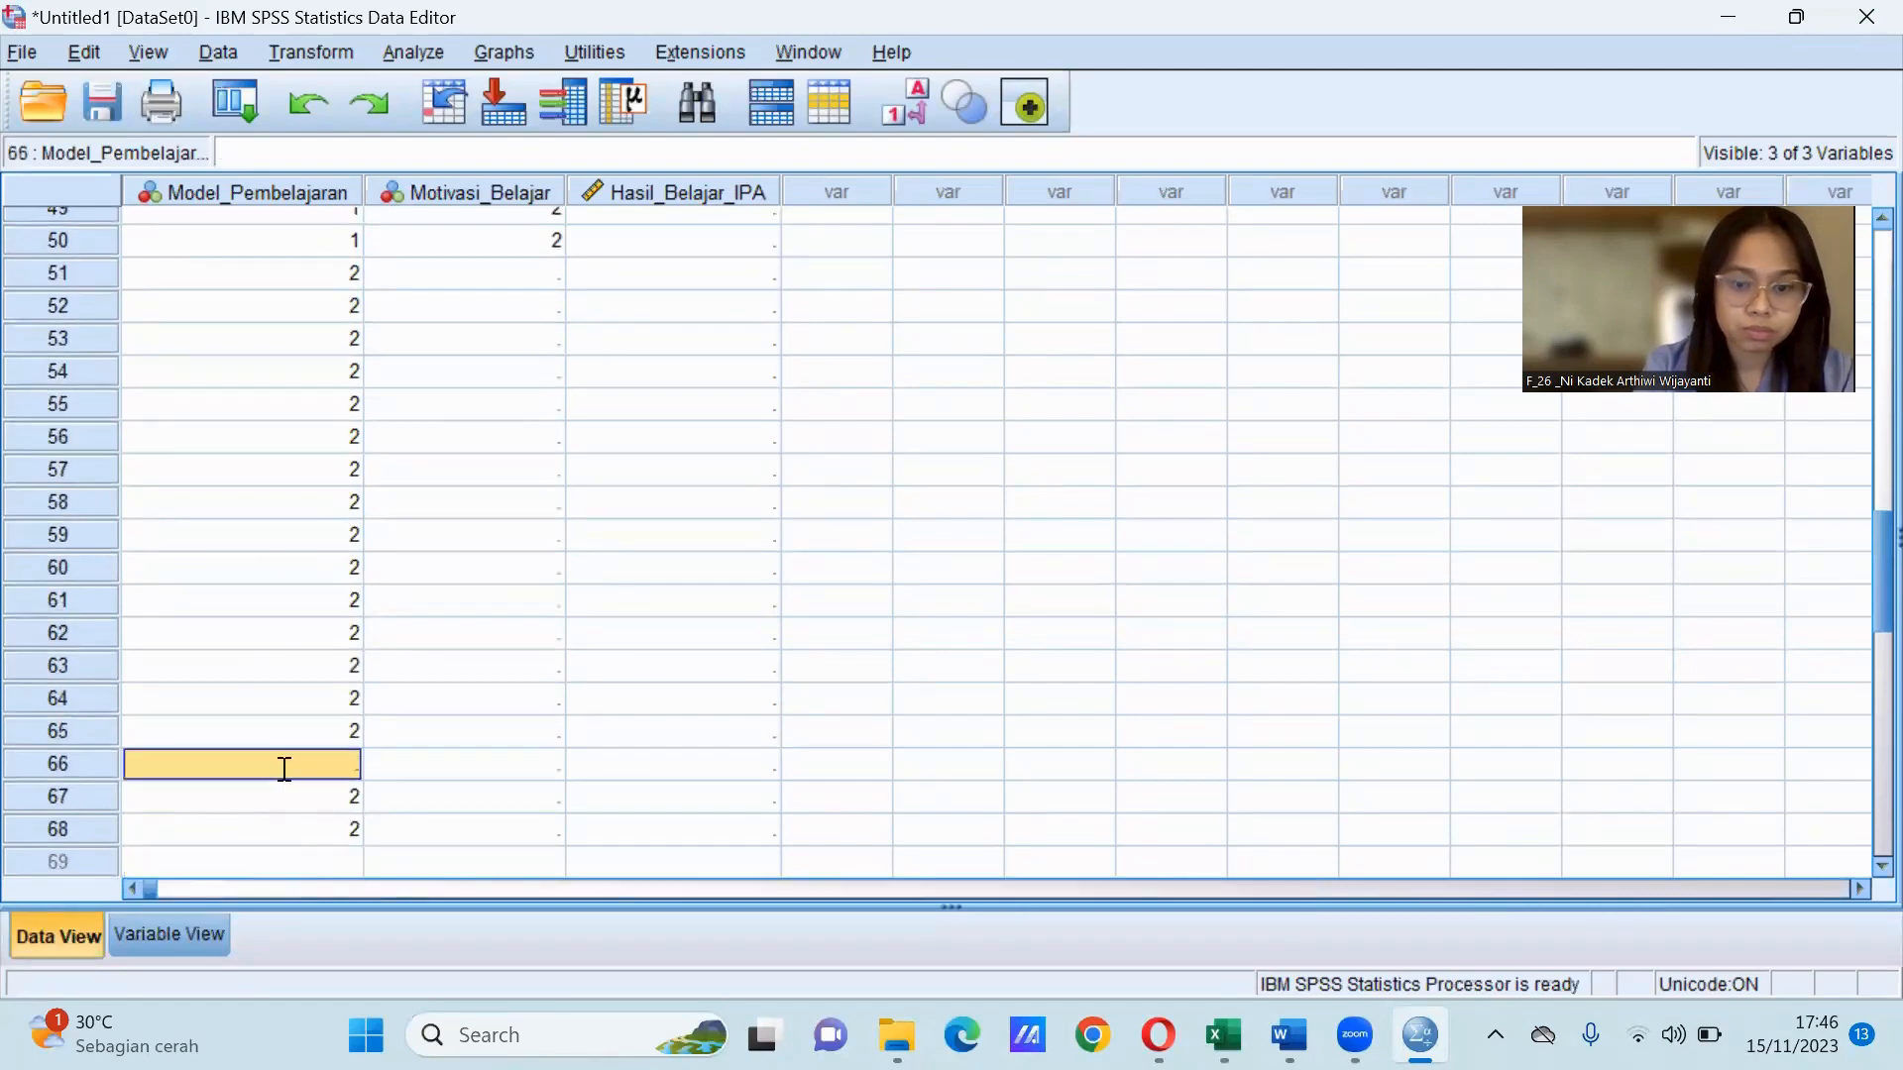
text(2)
Enter the value 2 for Model_Pembelajaran in rows 69 through 72.
click(313, 854)
text(2)
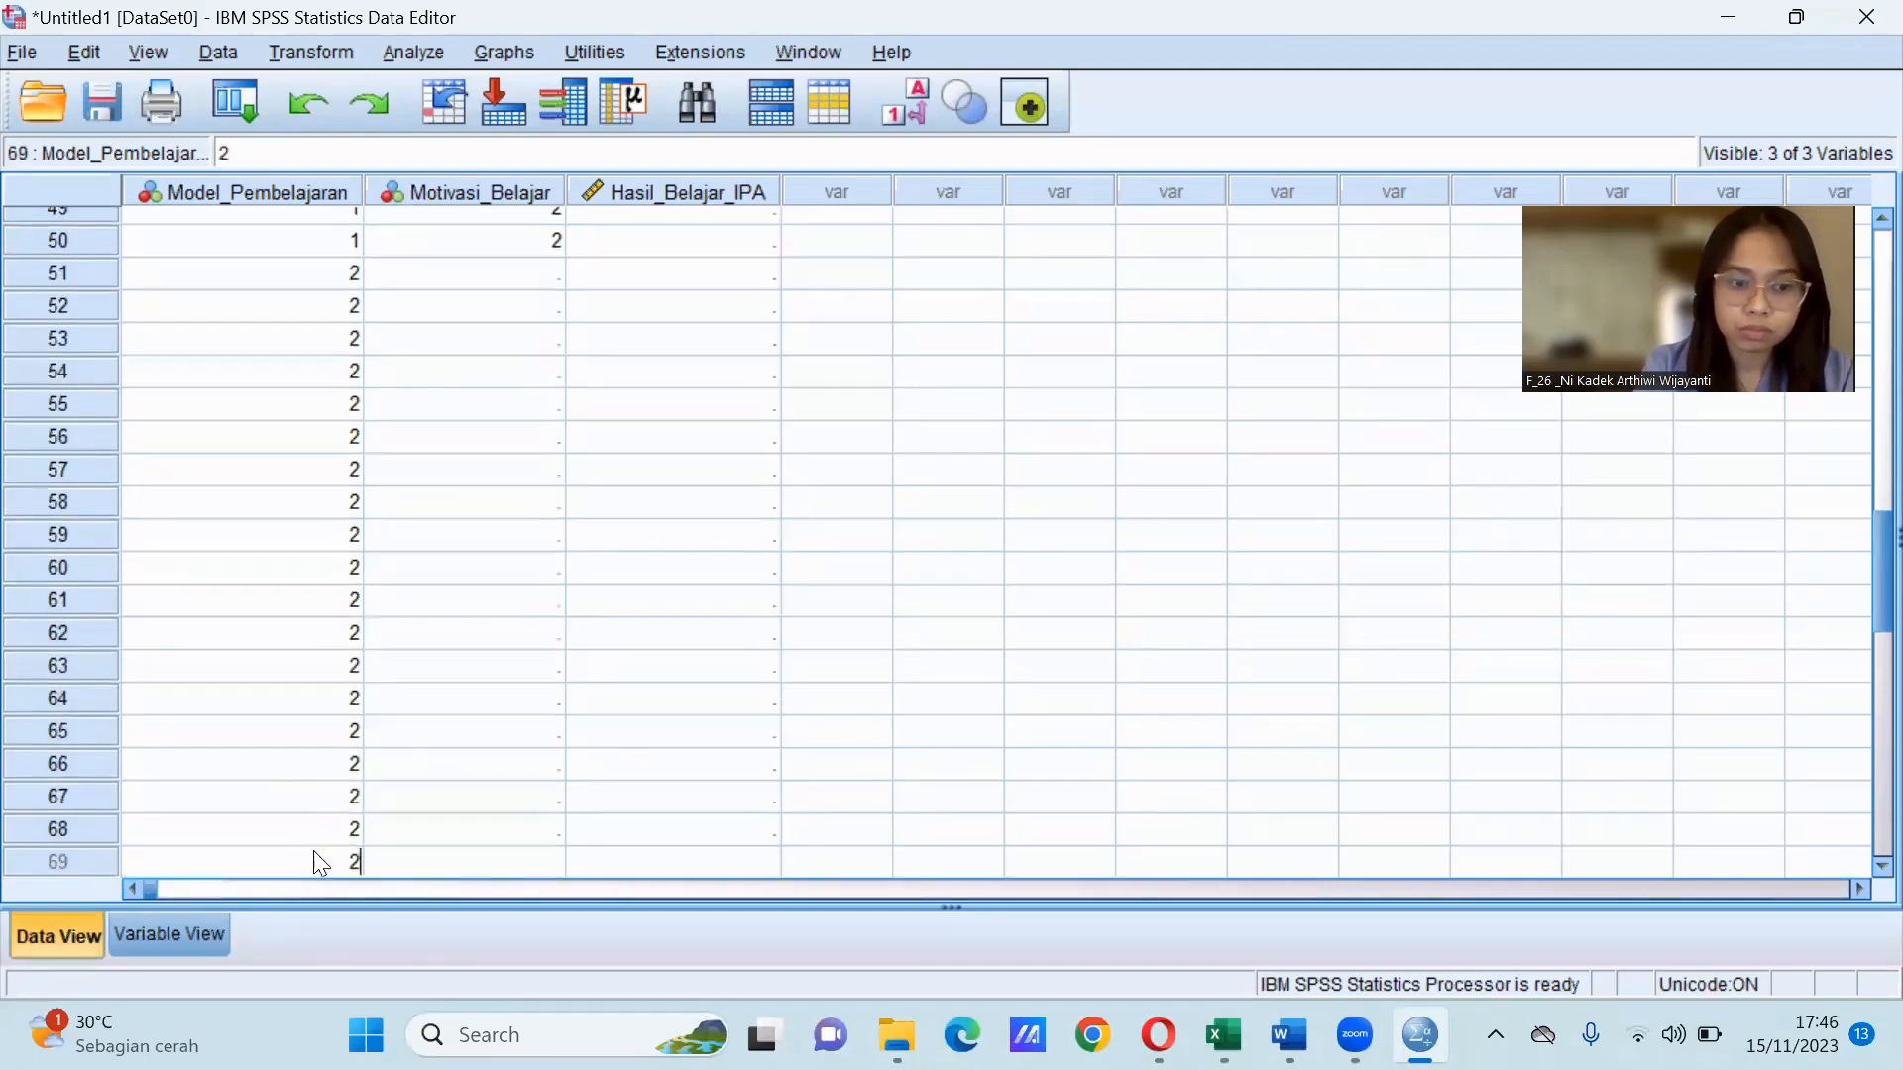
key(Return)
text(2)
key(Return)
text(2)
key(Return)
text(2)
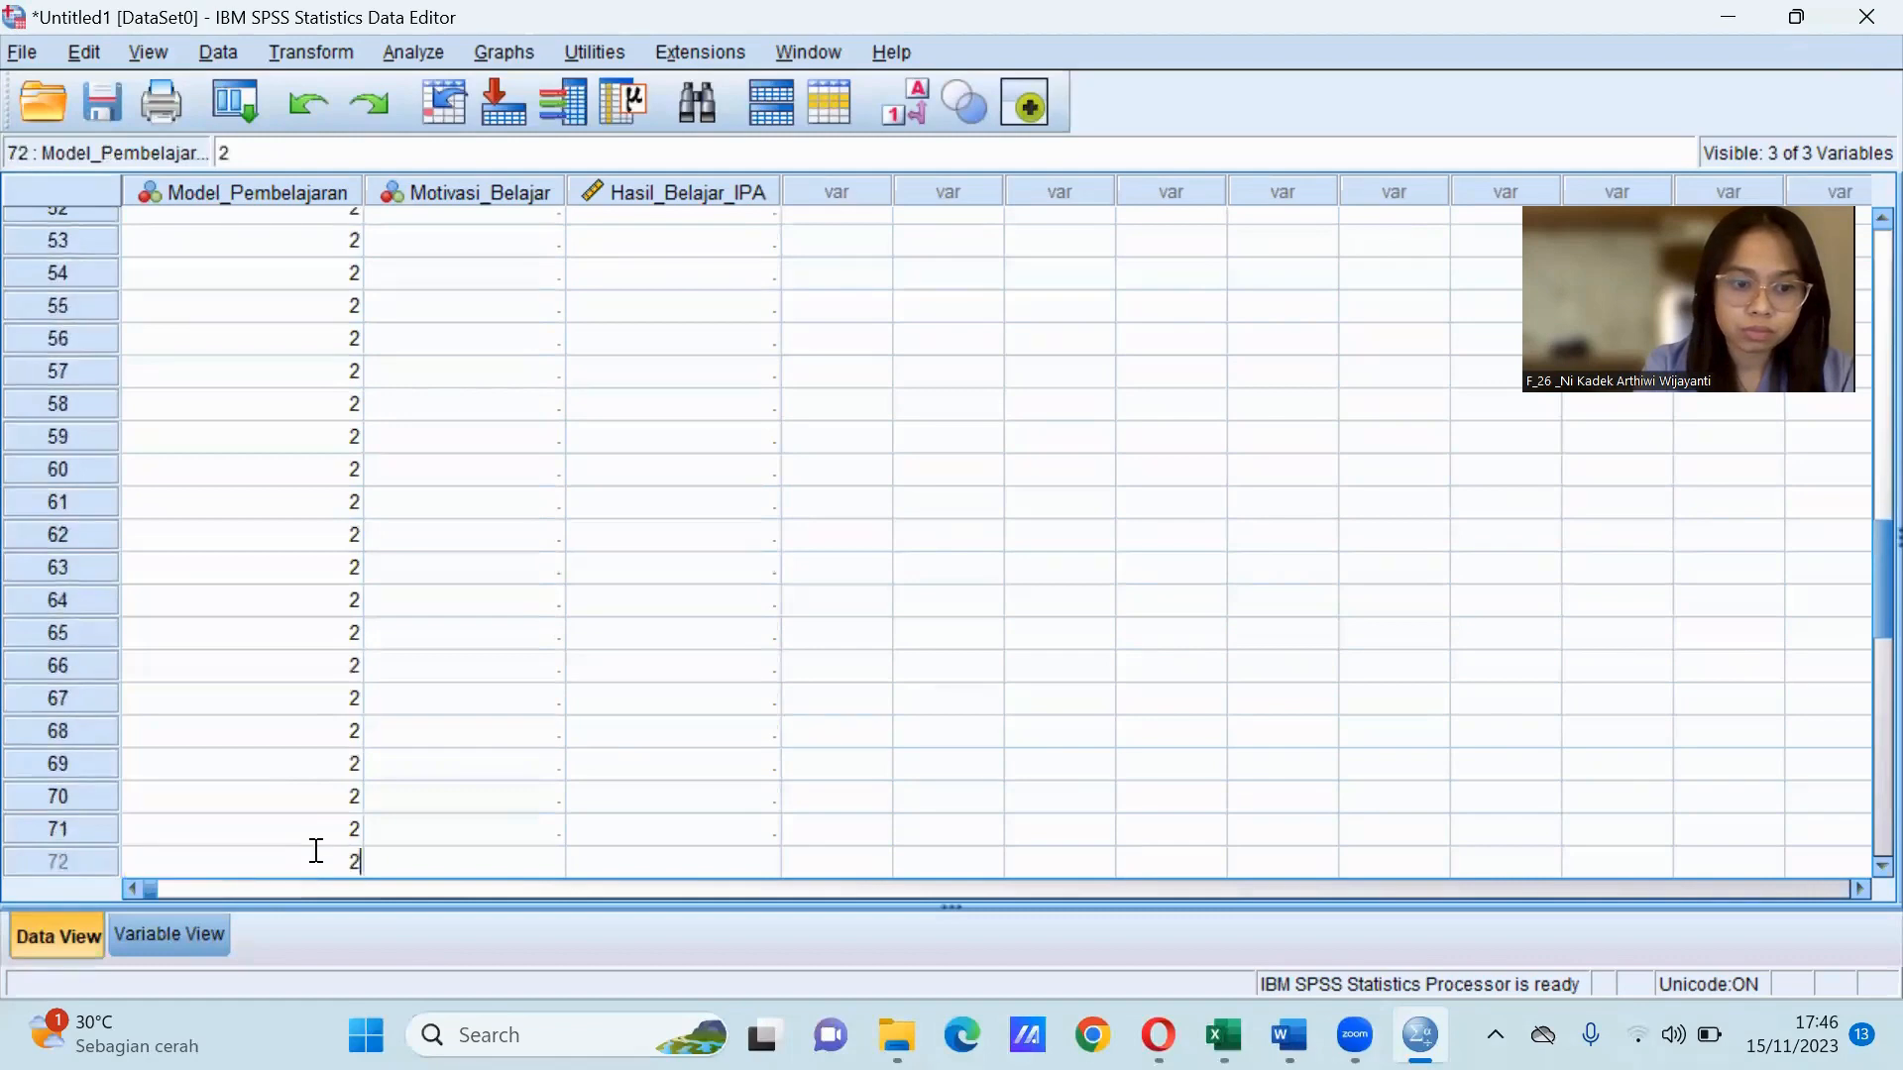
text(2)
key(BackSpace)
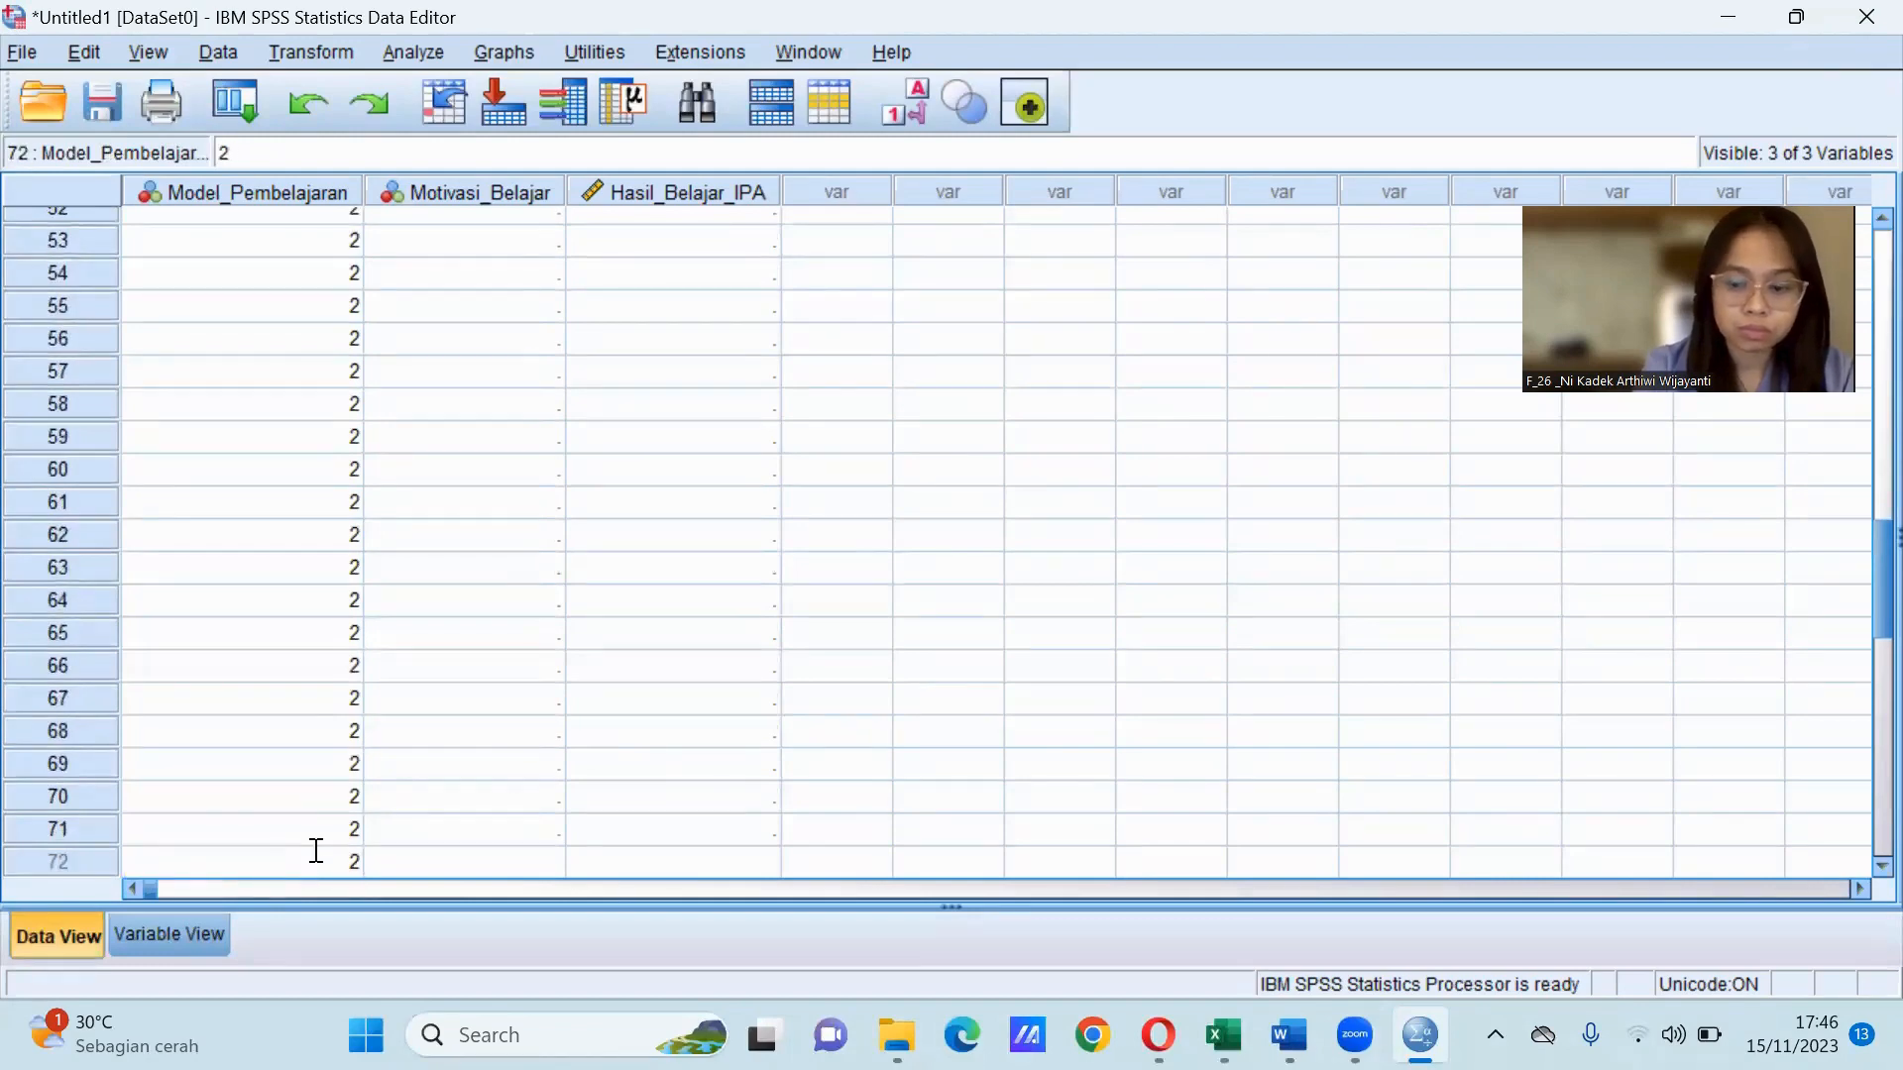
Enter the value 2 for Model_Pembelajaran in rows 73 through 75.
drag(1856, 530, 1856, 556)
click(319, 745)
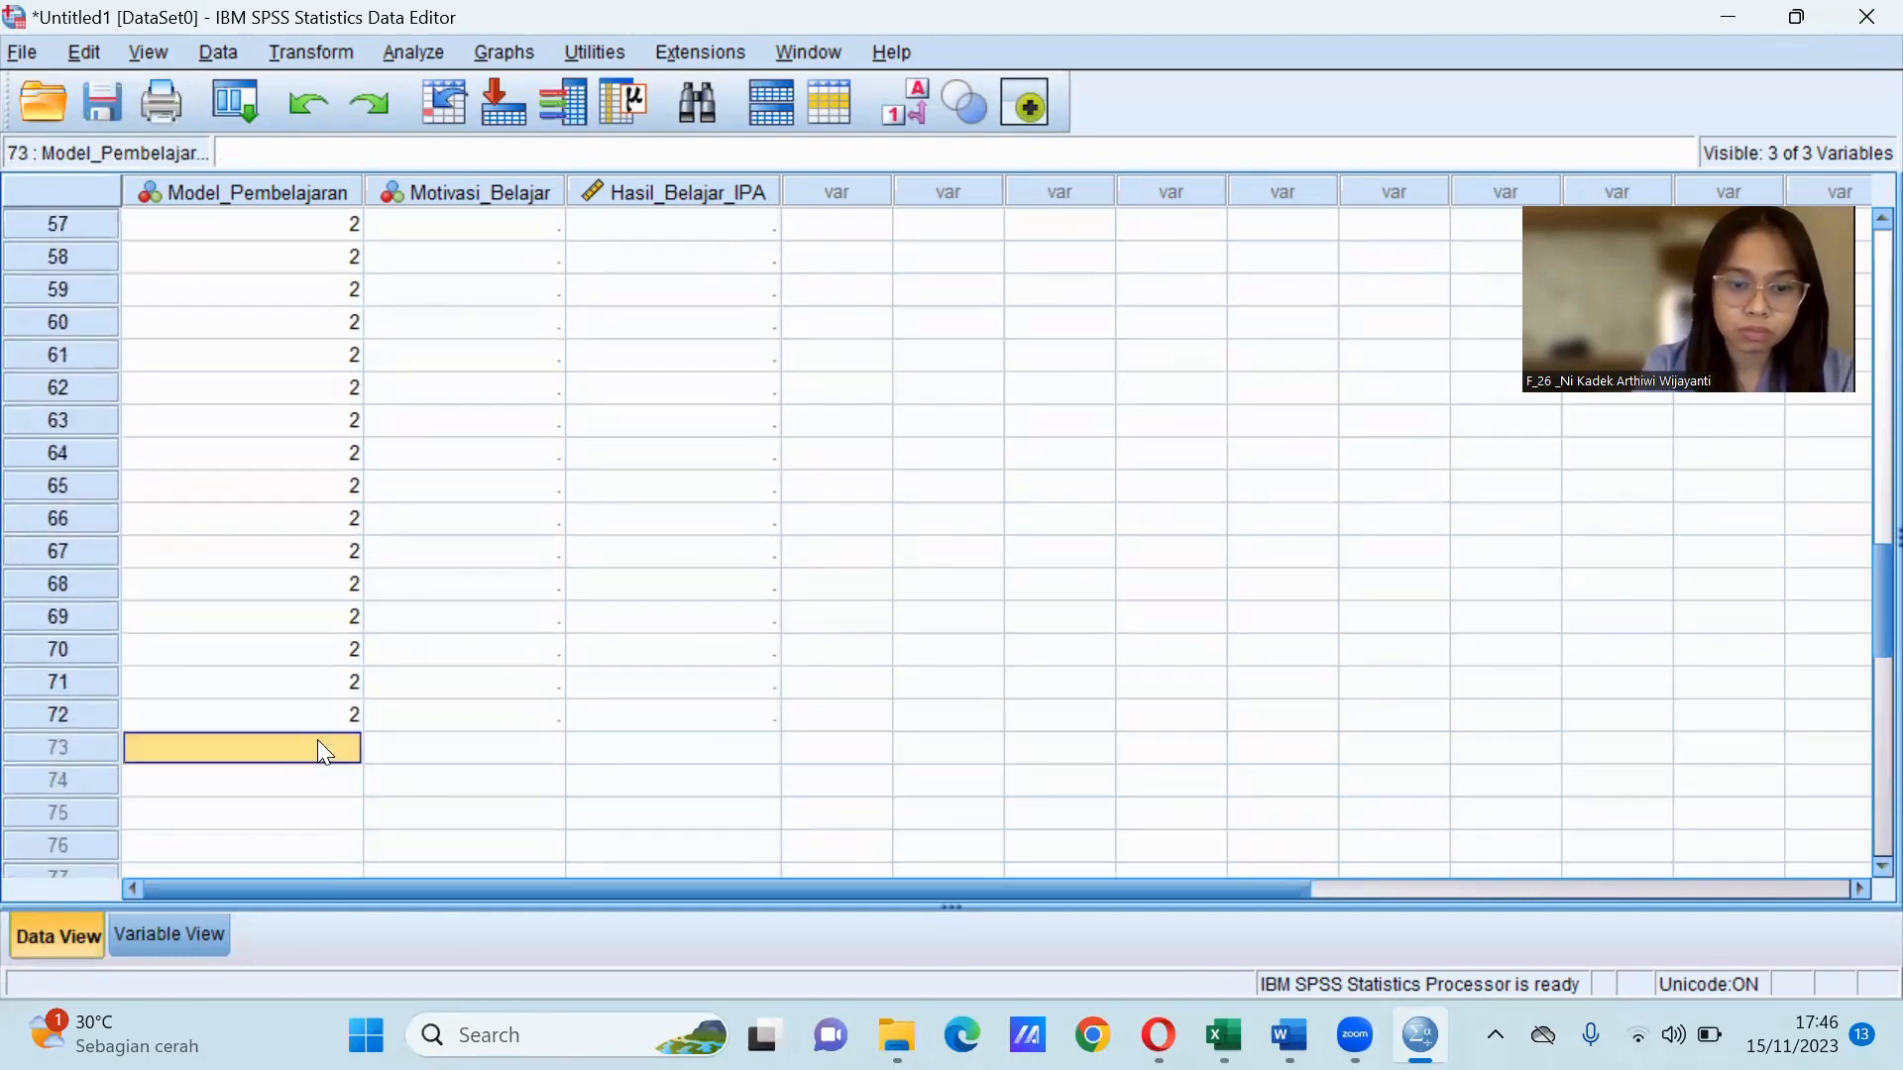
text(2)
key(Return)
text(2)
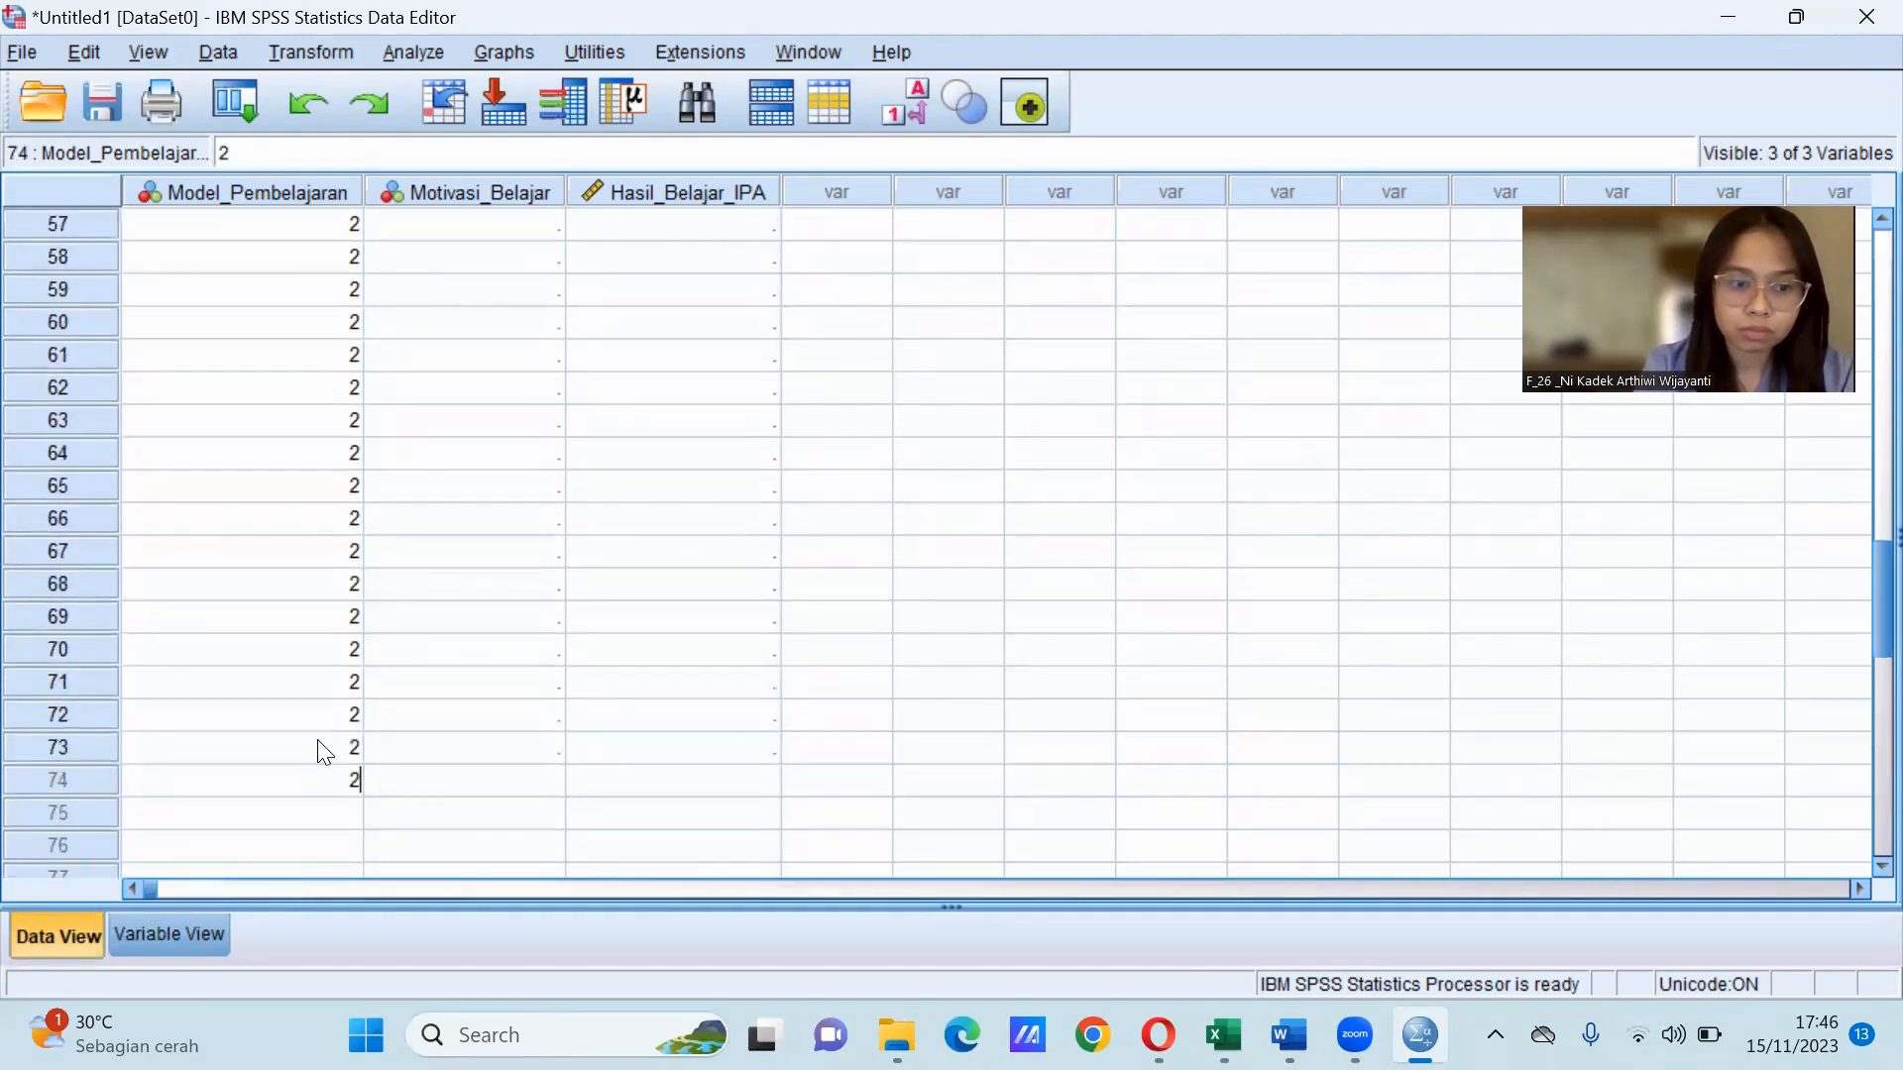
click(318, 808)
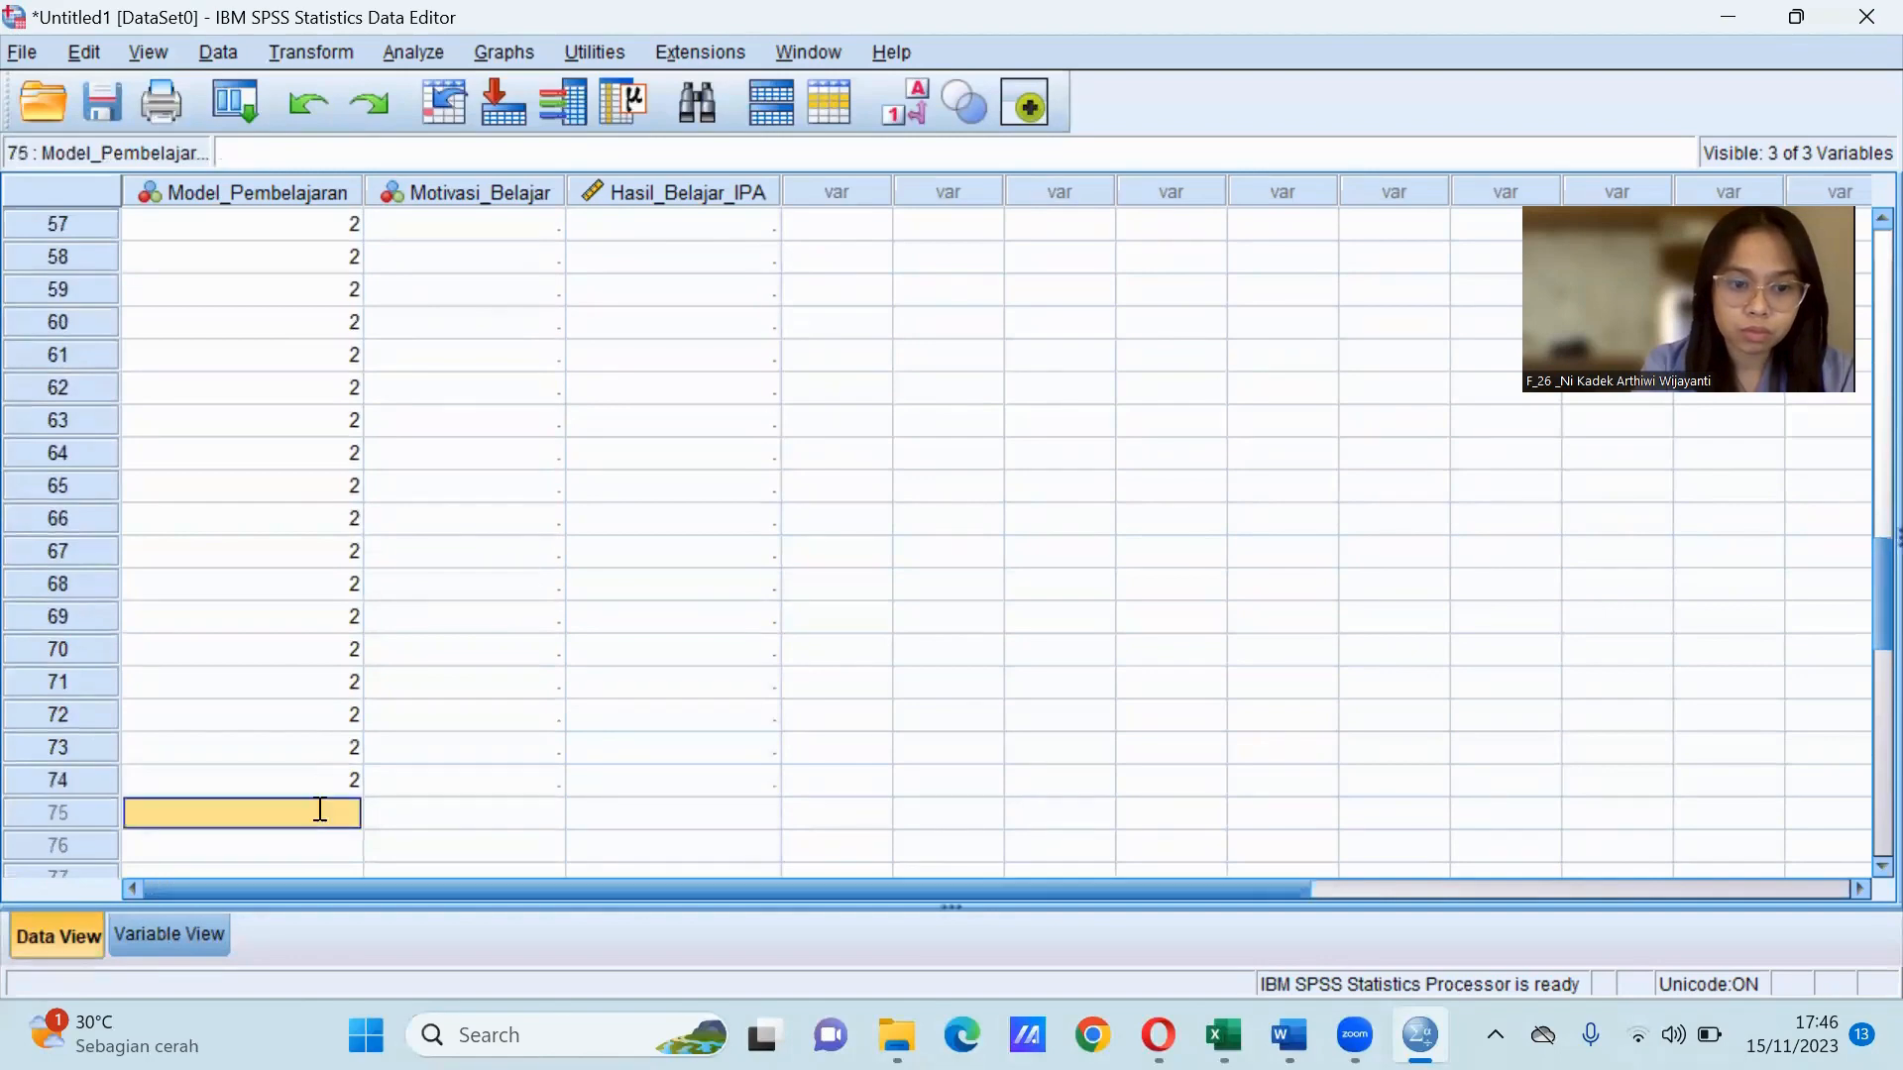
text(2)
Enter the value 1 for Motivasi_Belajar in rows 51 through 54.
scroll(319, 808, up, 8)
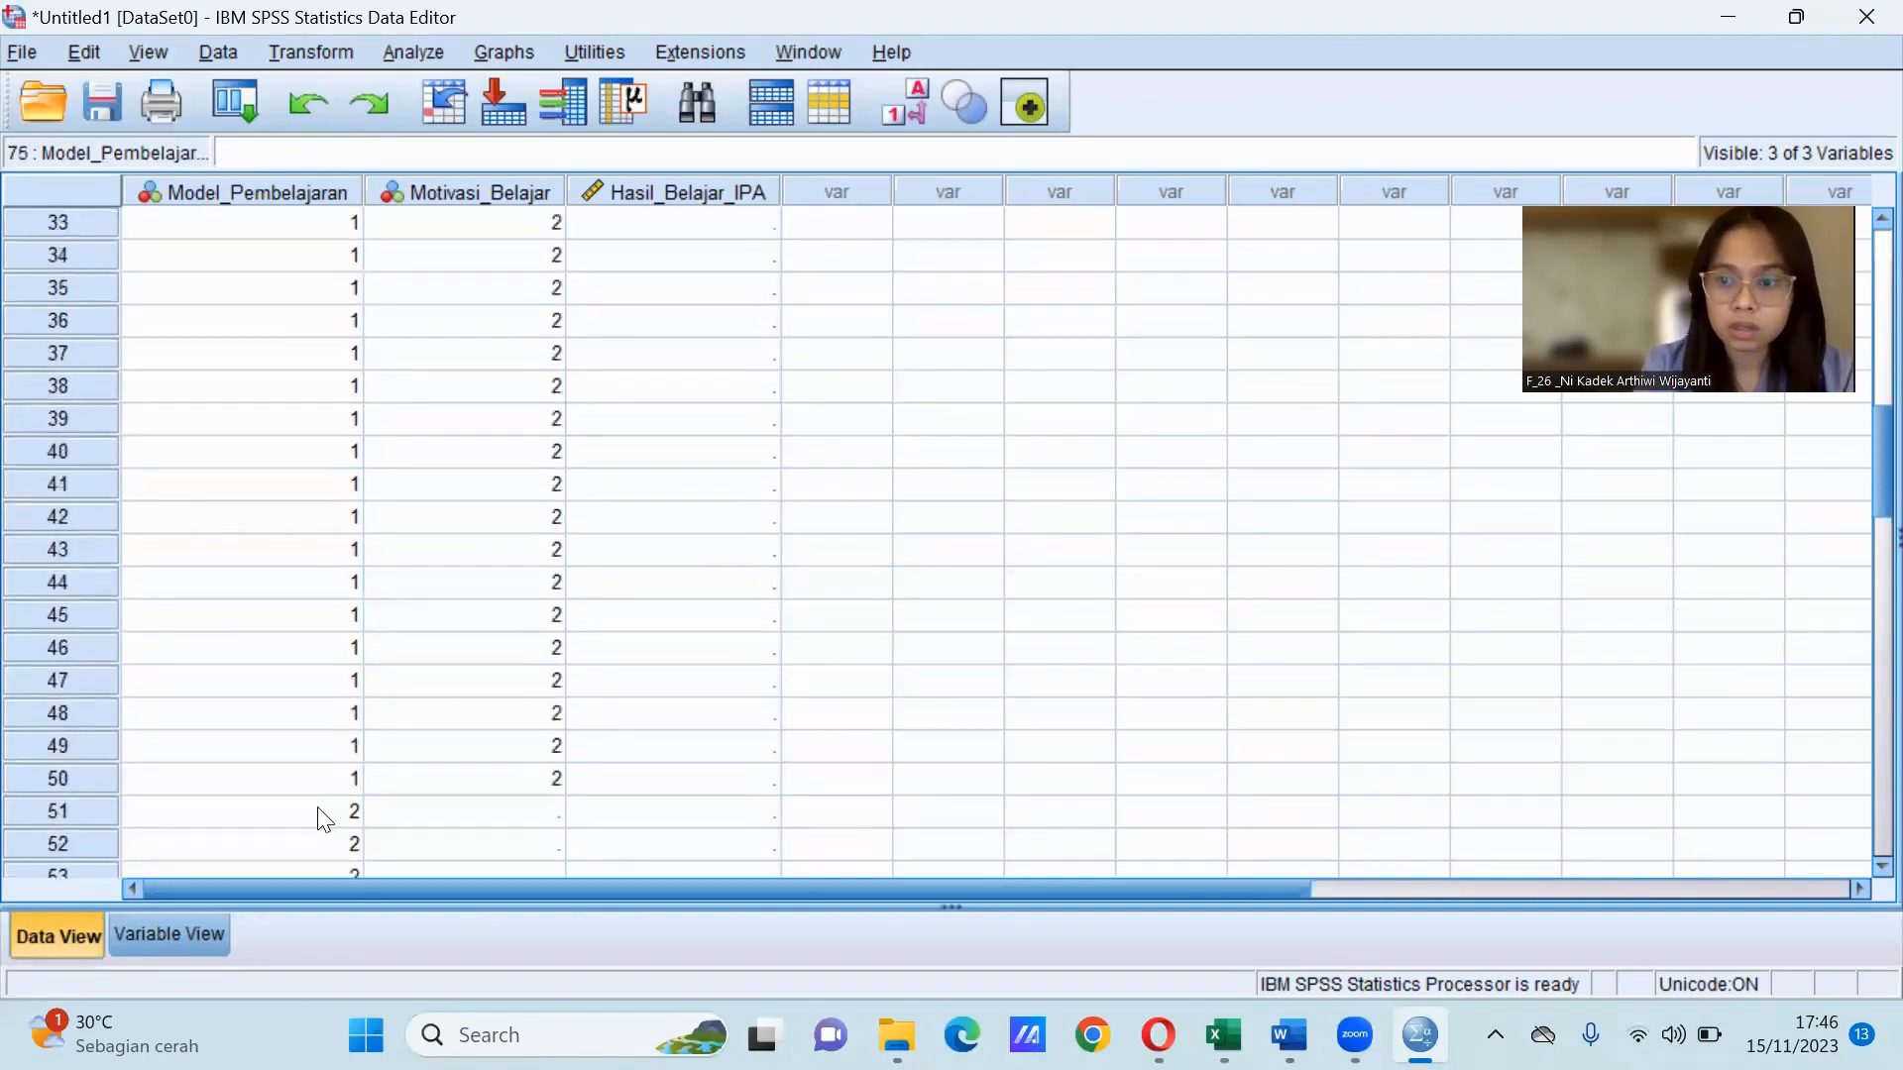
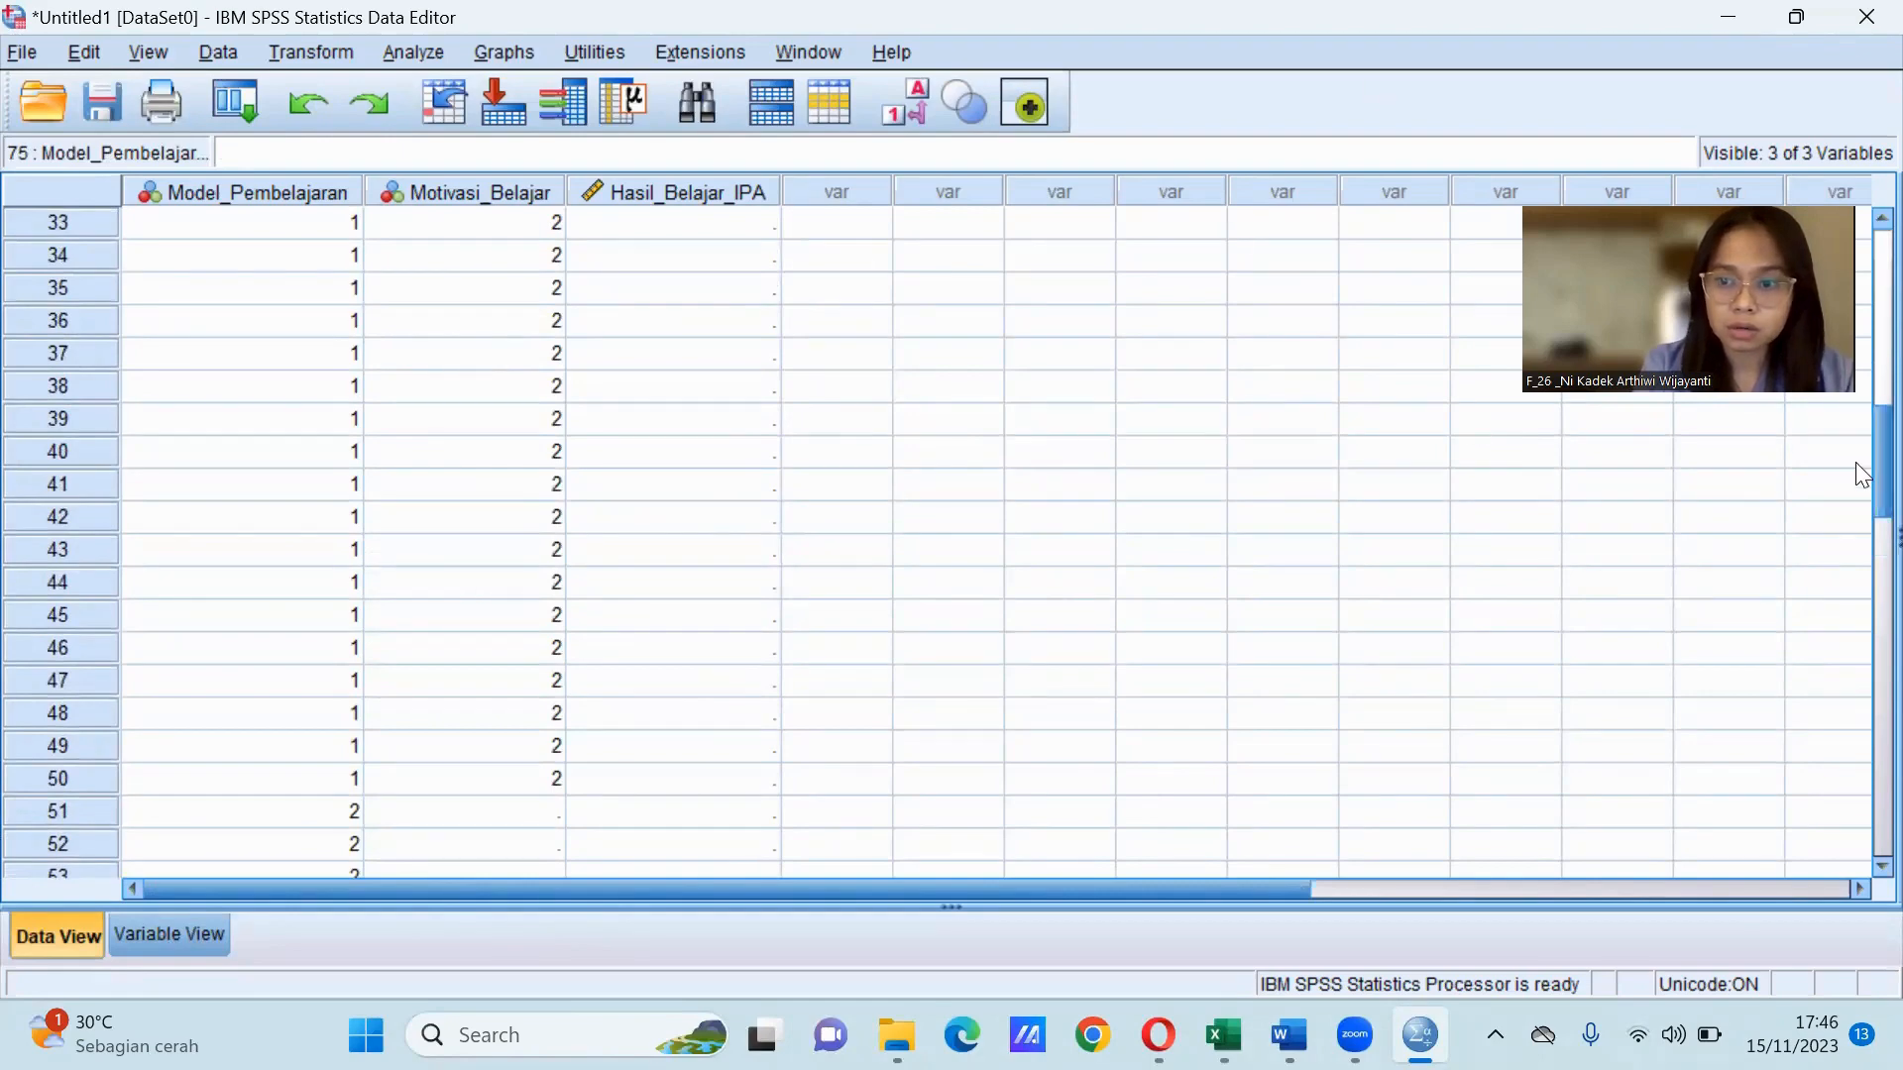
drag(1858, 464, 1858, 532)
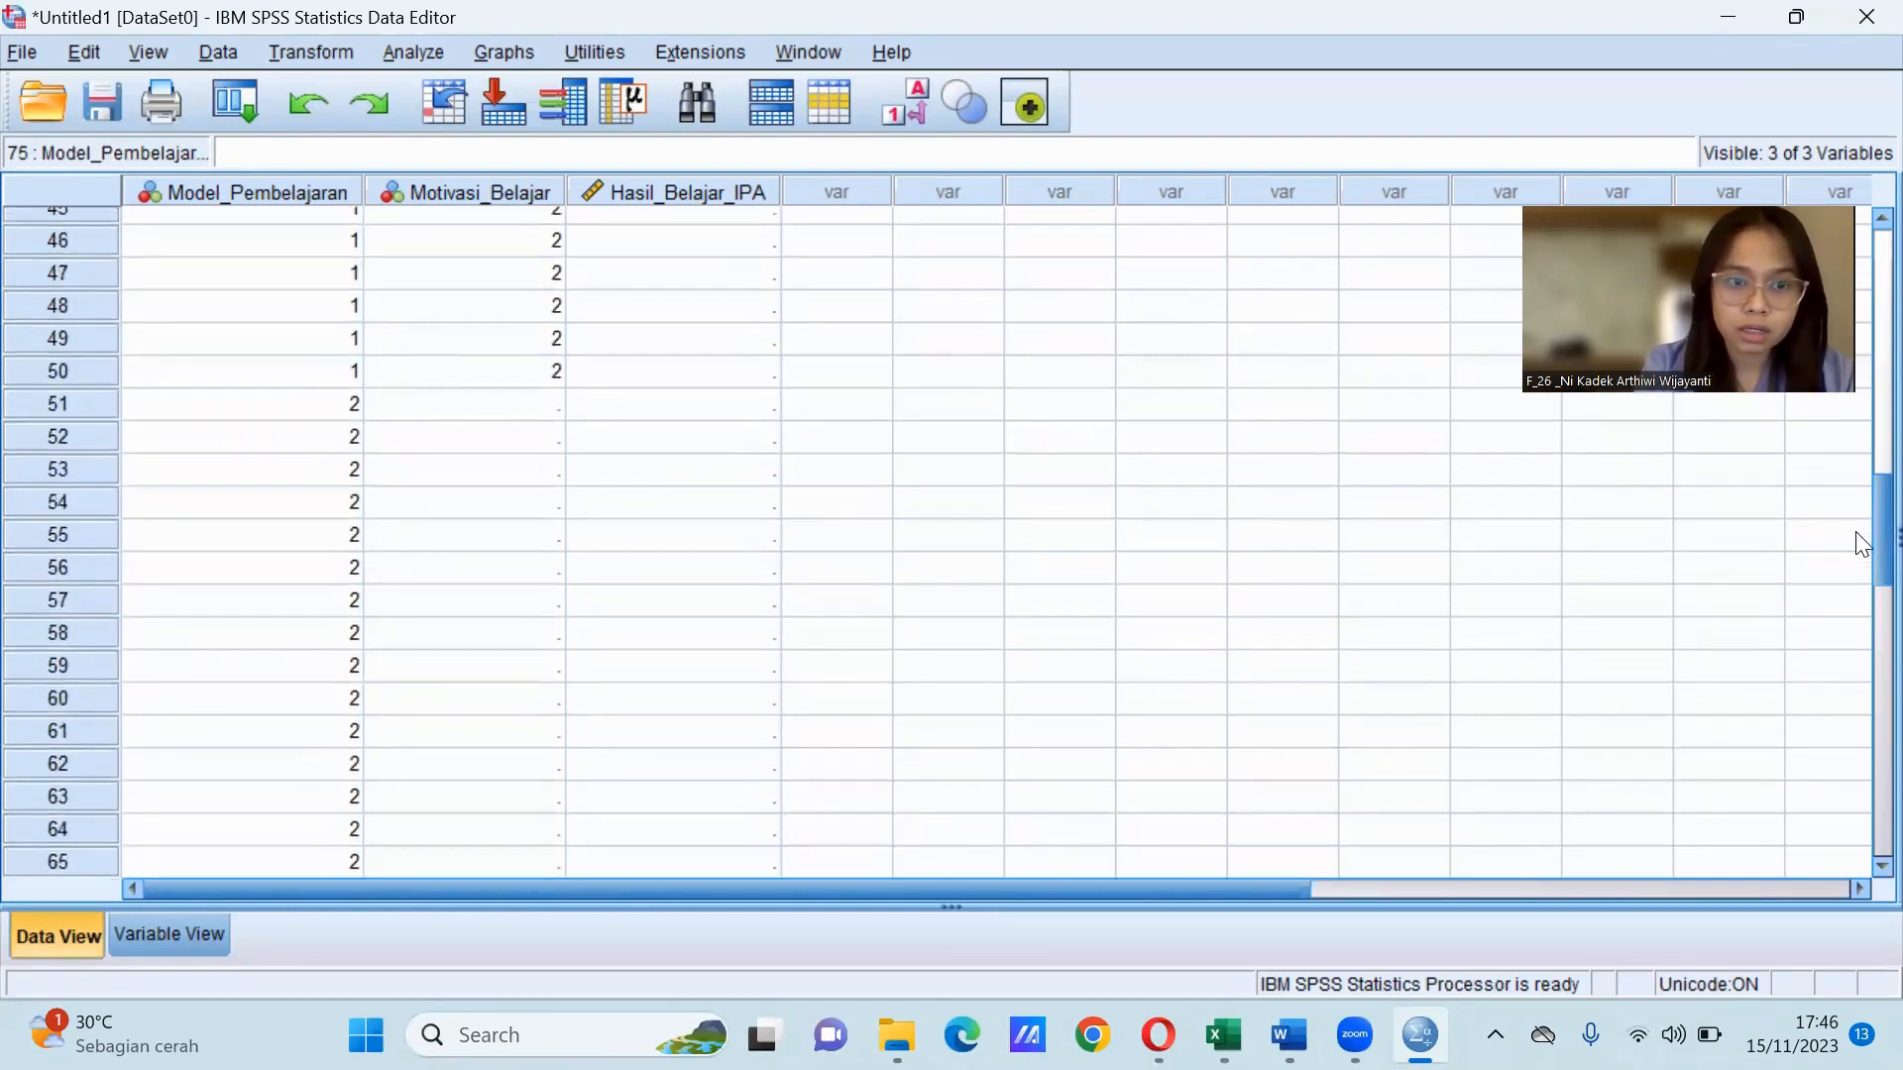
click(505, 411)
text(1)
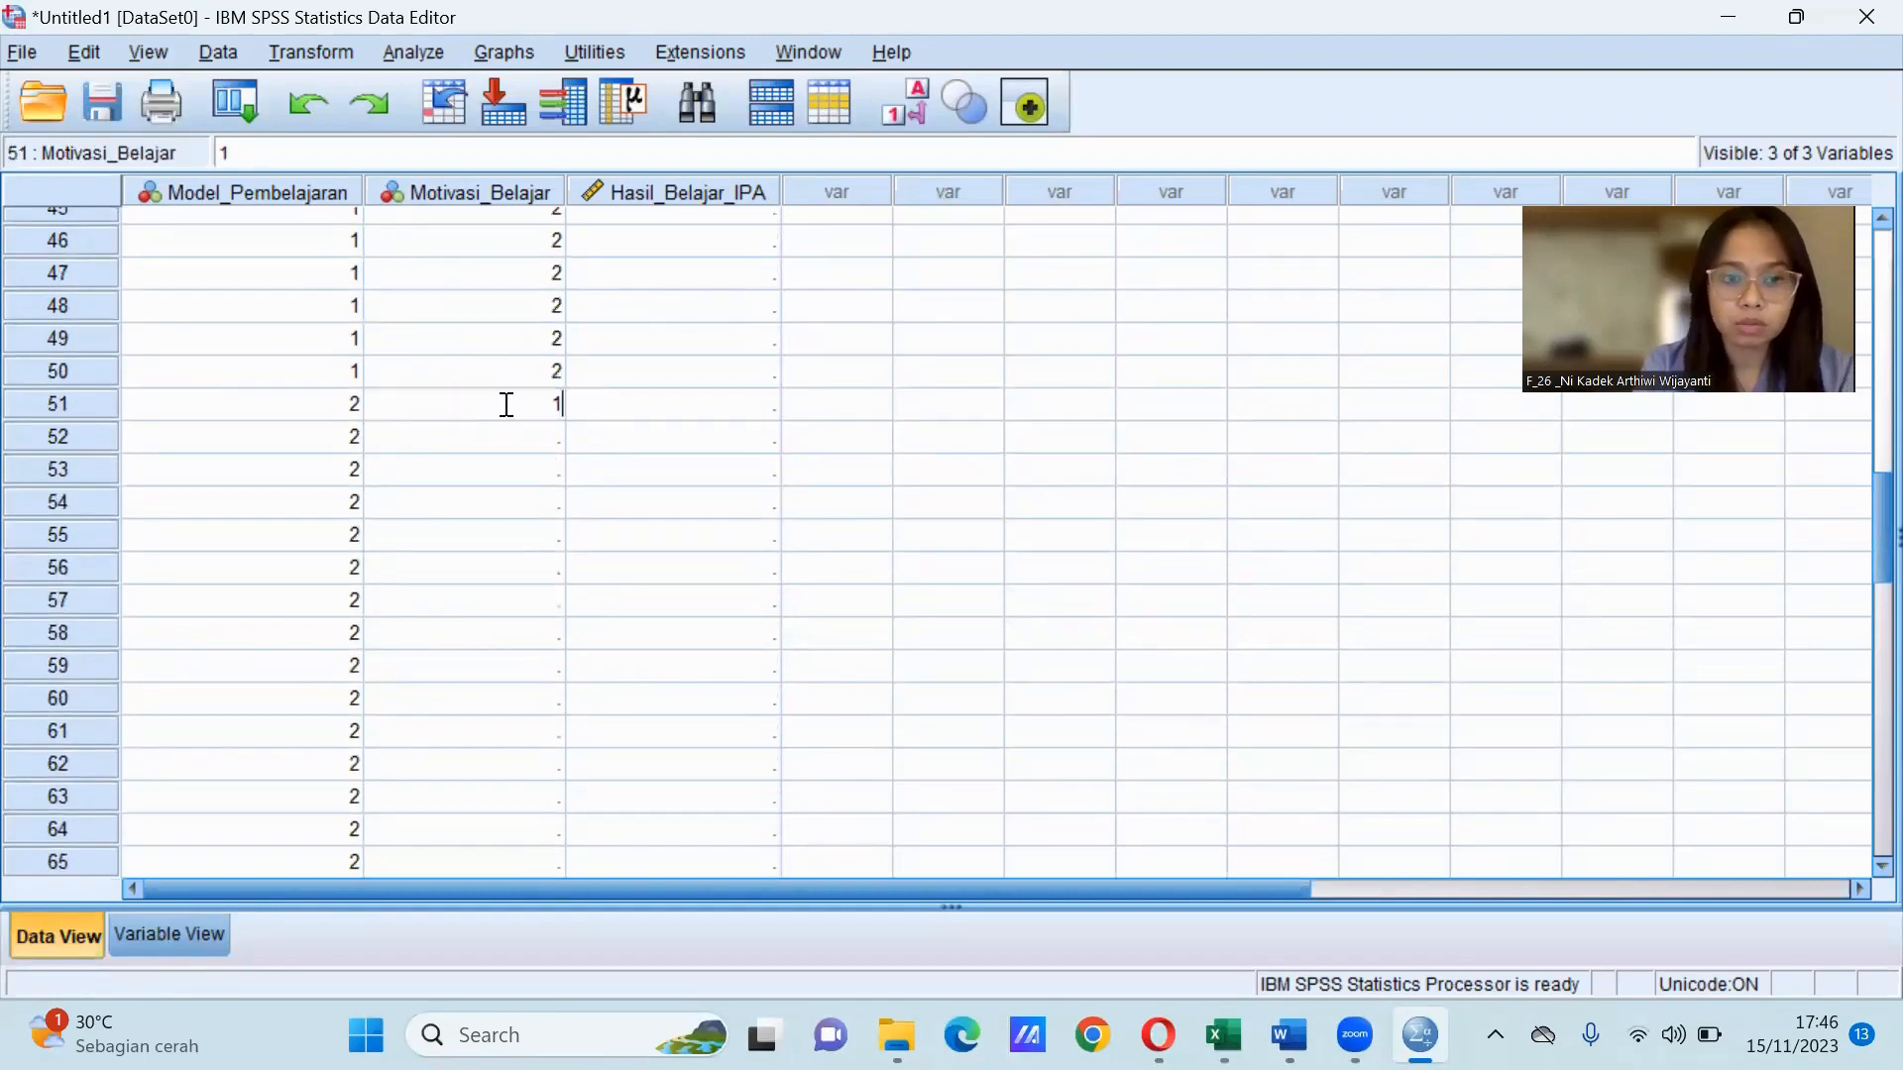
key(Return)
text(1)
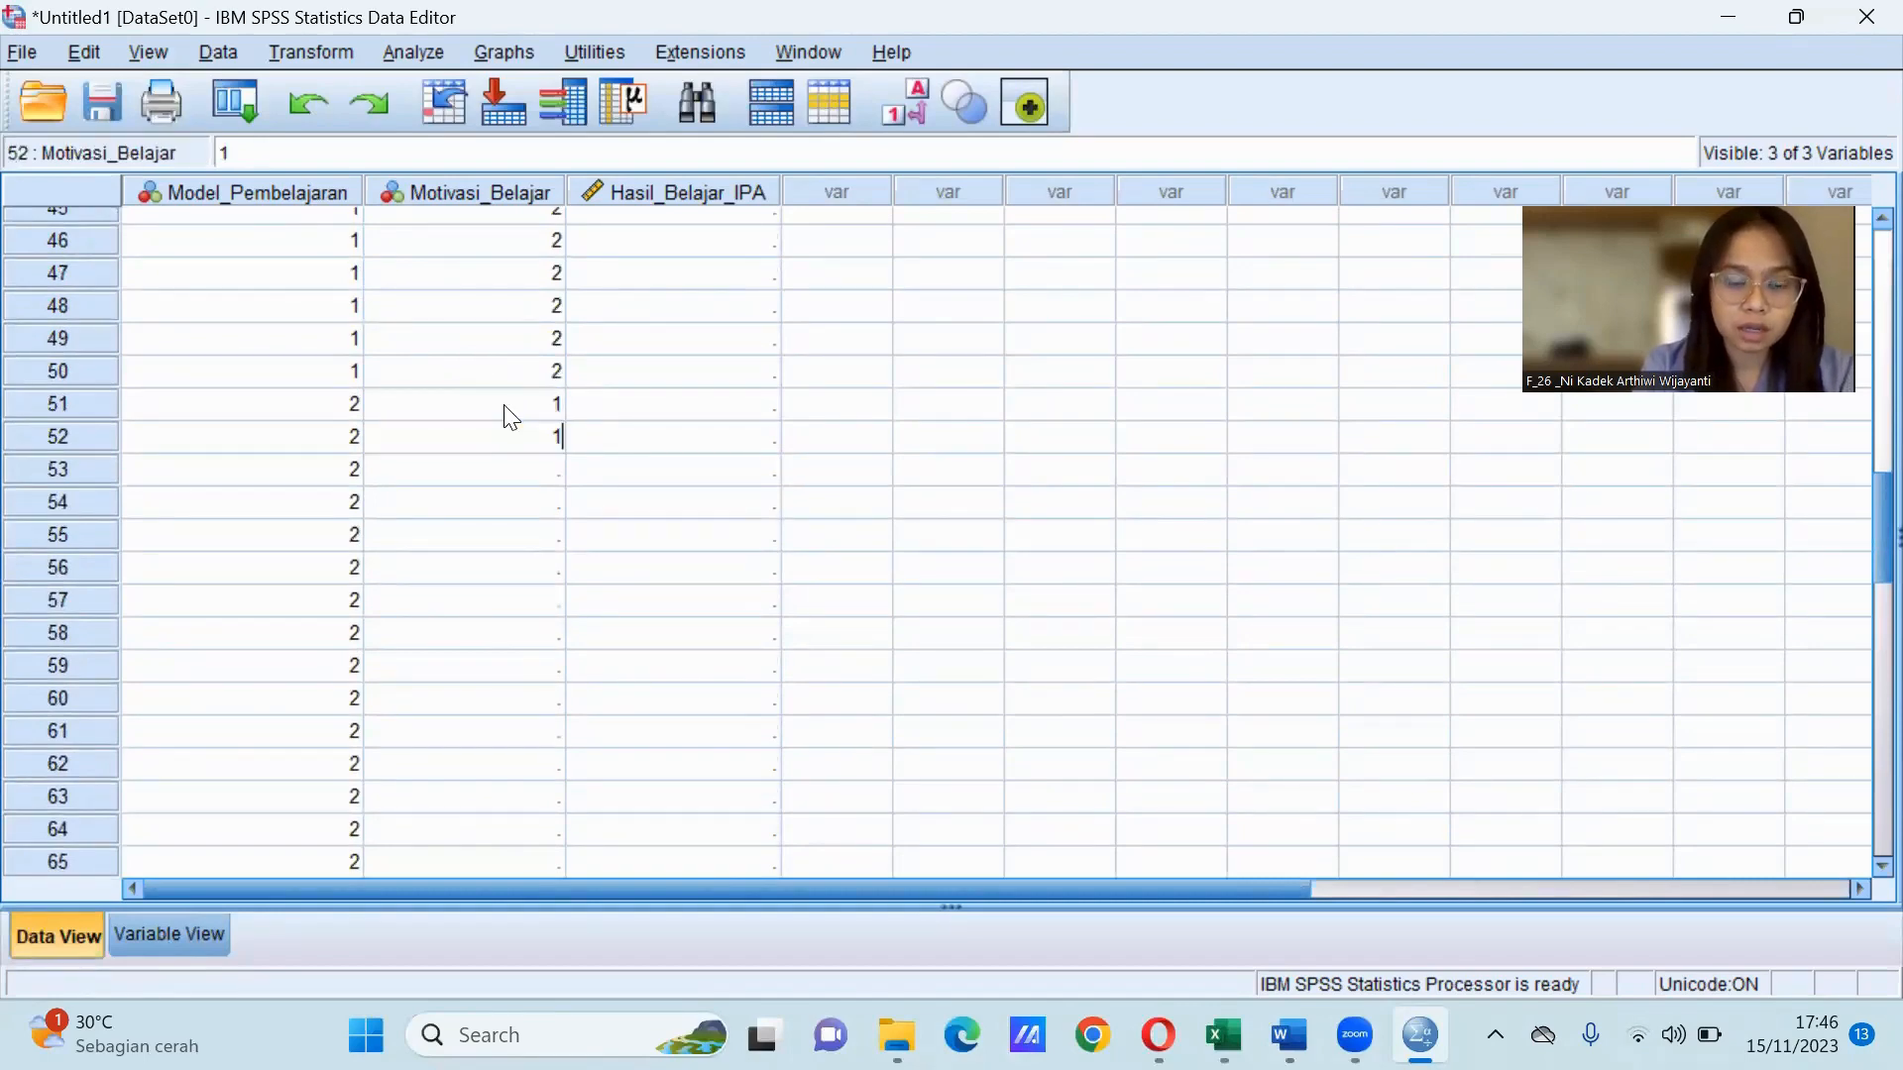
key(Return)
text(1)
key(Return)
text(1)
key(Return)
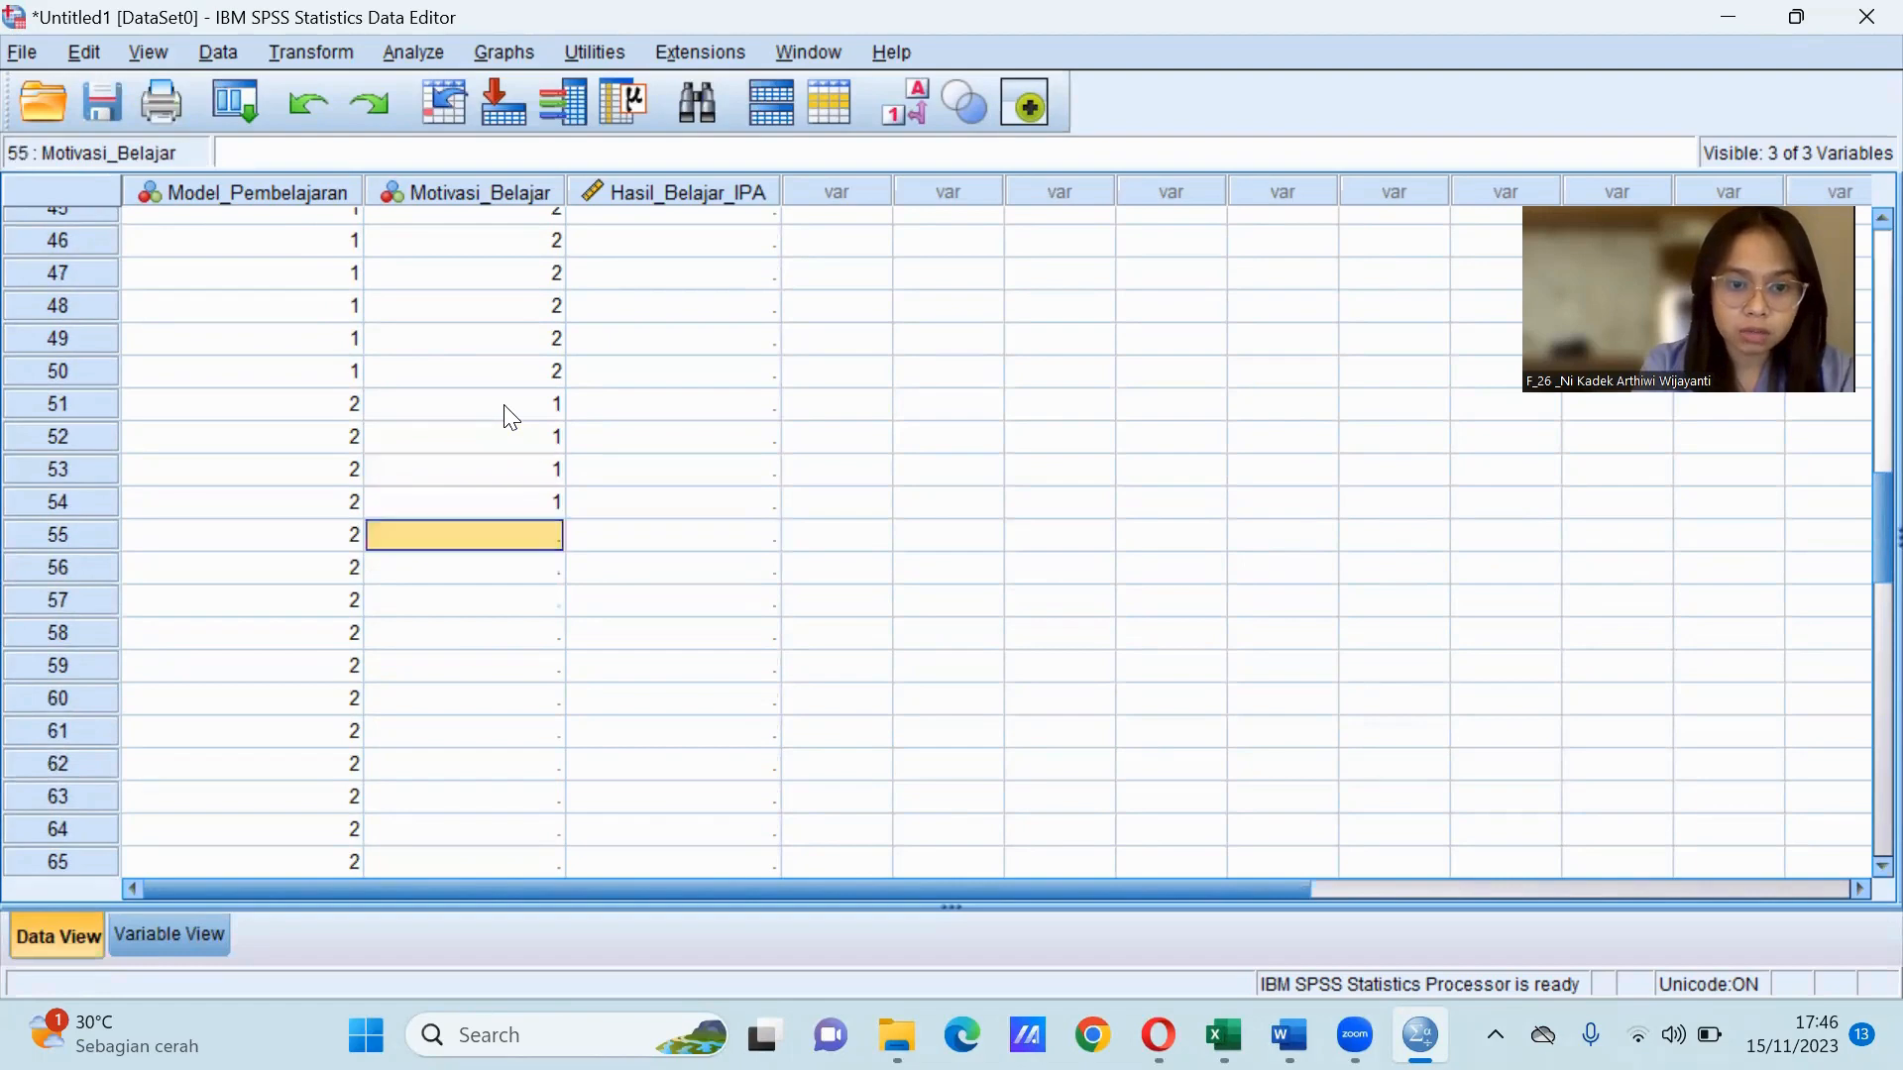
Enter the value 1 for Motivasi_Belajar in rows 55 through 63, including the skipped row 60.
text(1 1 1 1 1)
key(Return)
text(1 1 1)
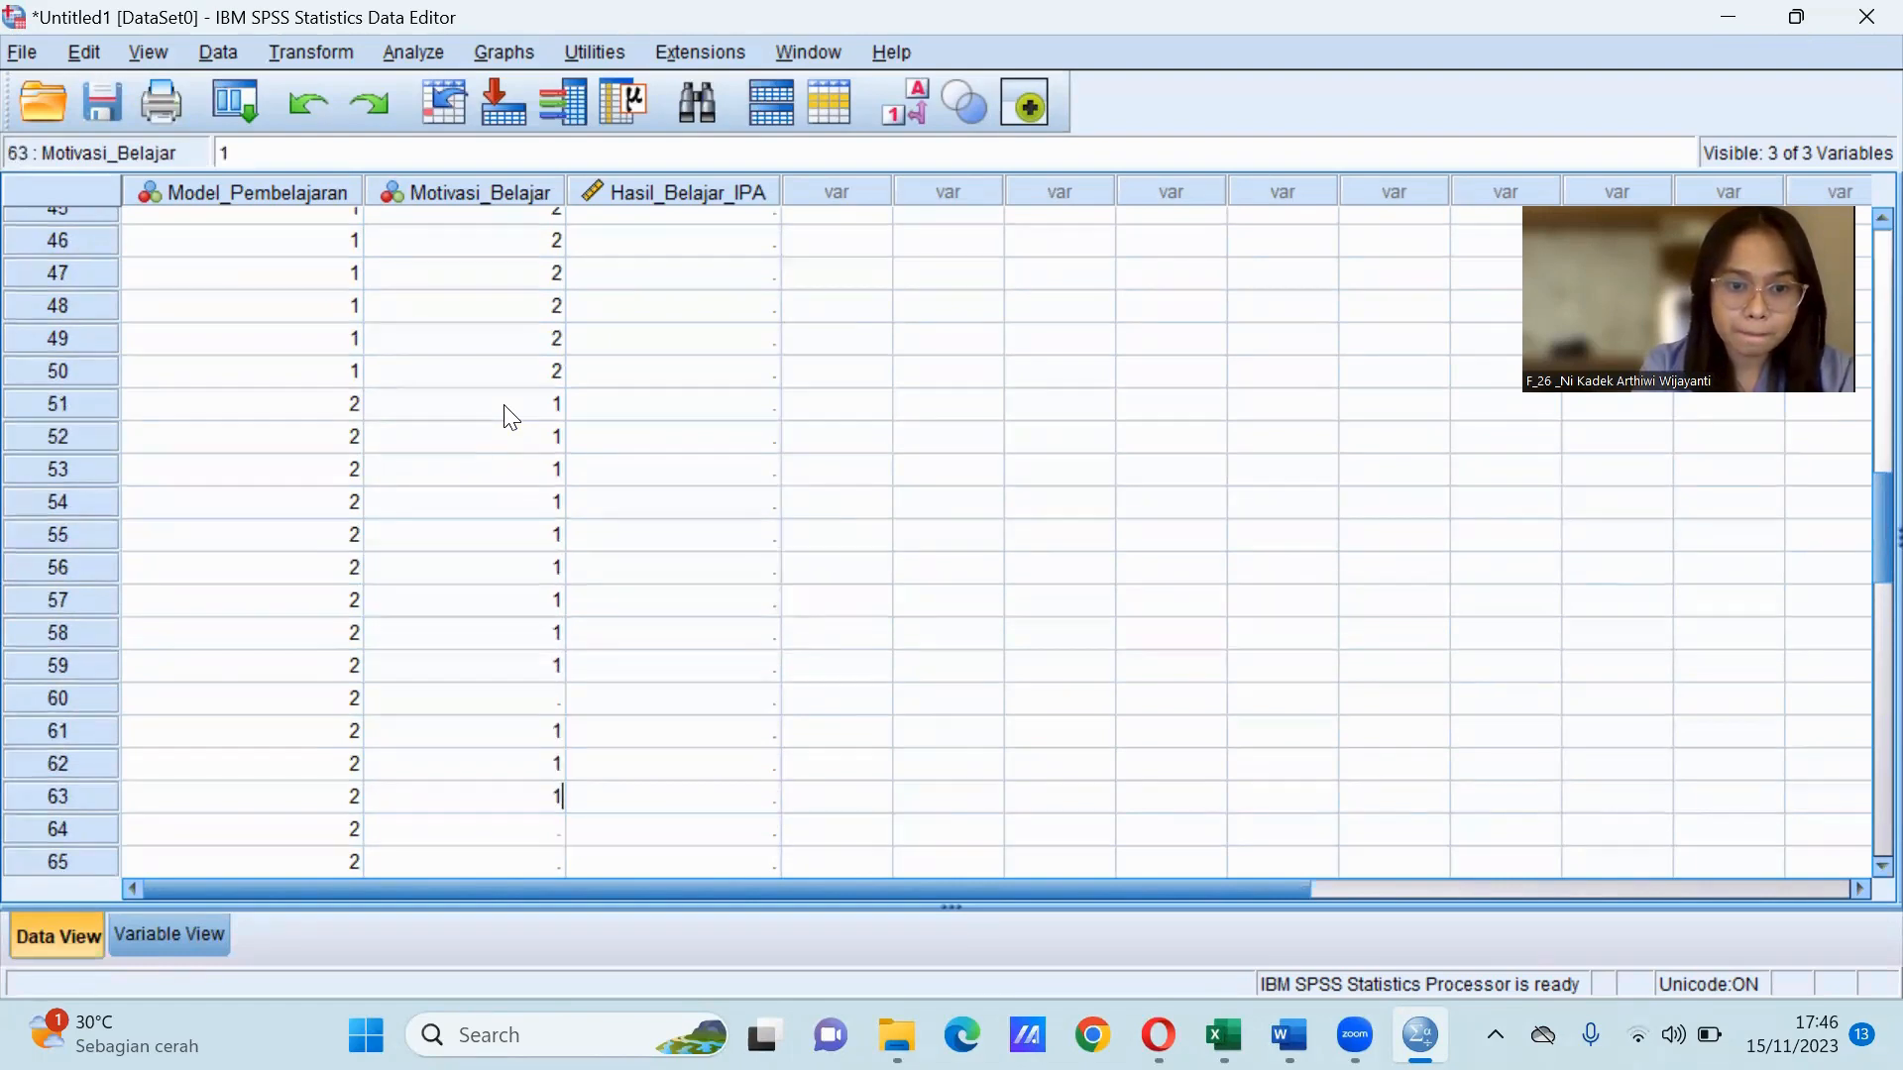
click(533, 687)
text(1)
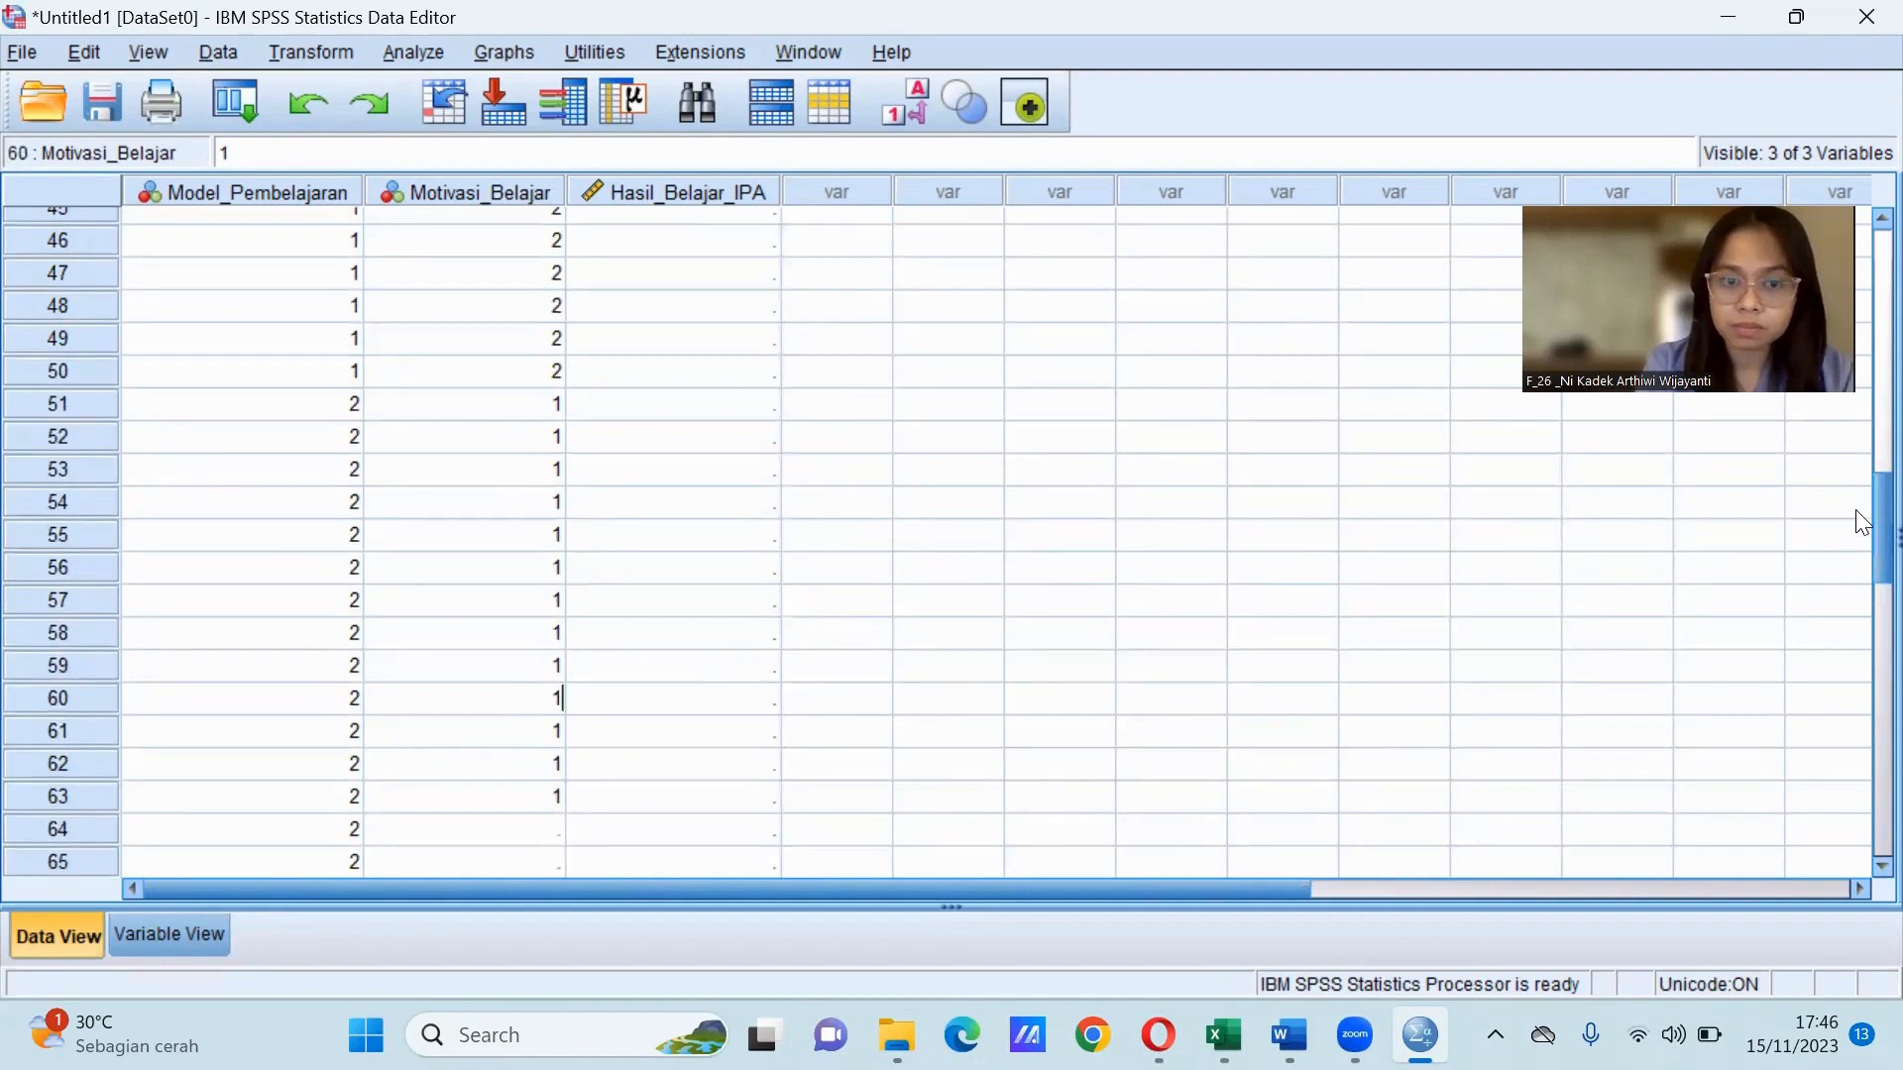
Enter the value 1 for Motivasi_Belajar in rows 64 through 70.
drag(1862, 522, 1861, 595)
click(541, 317)
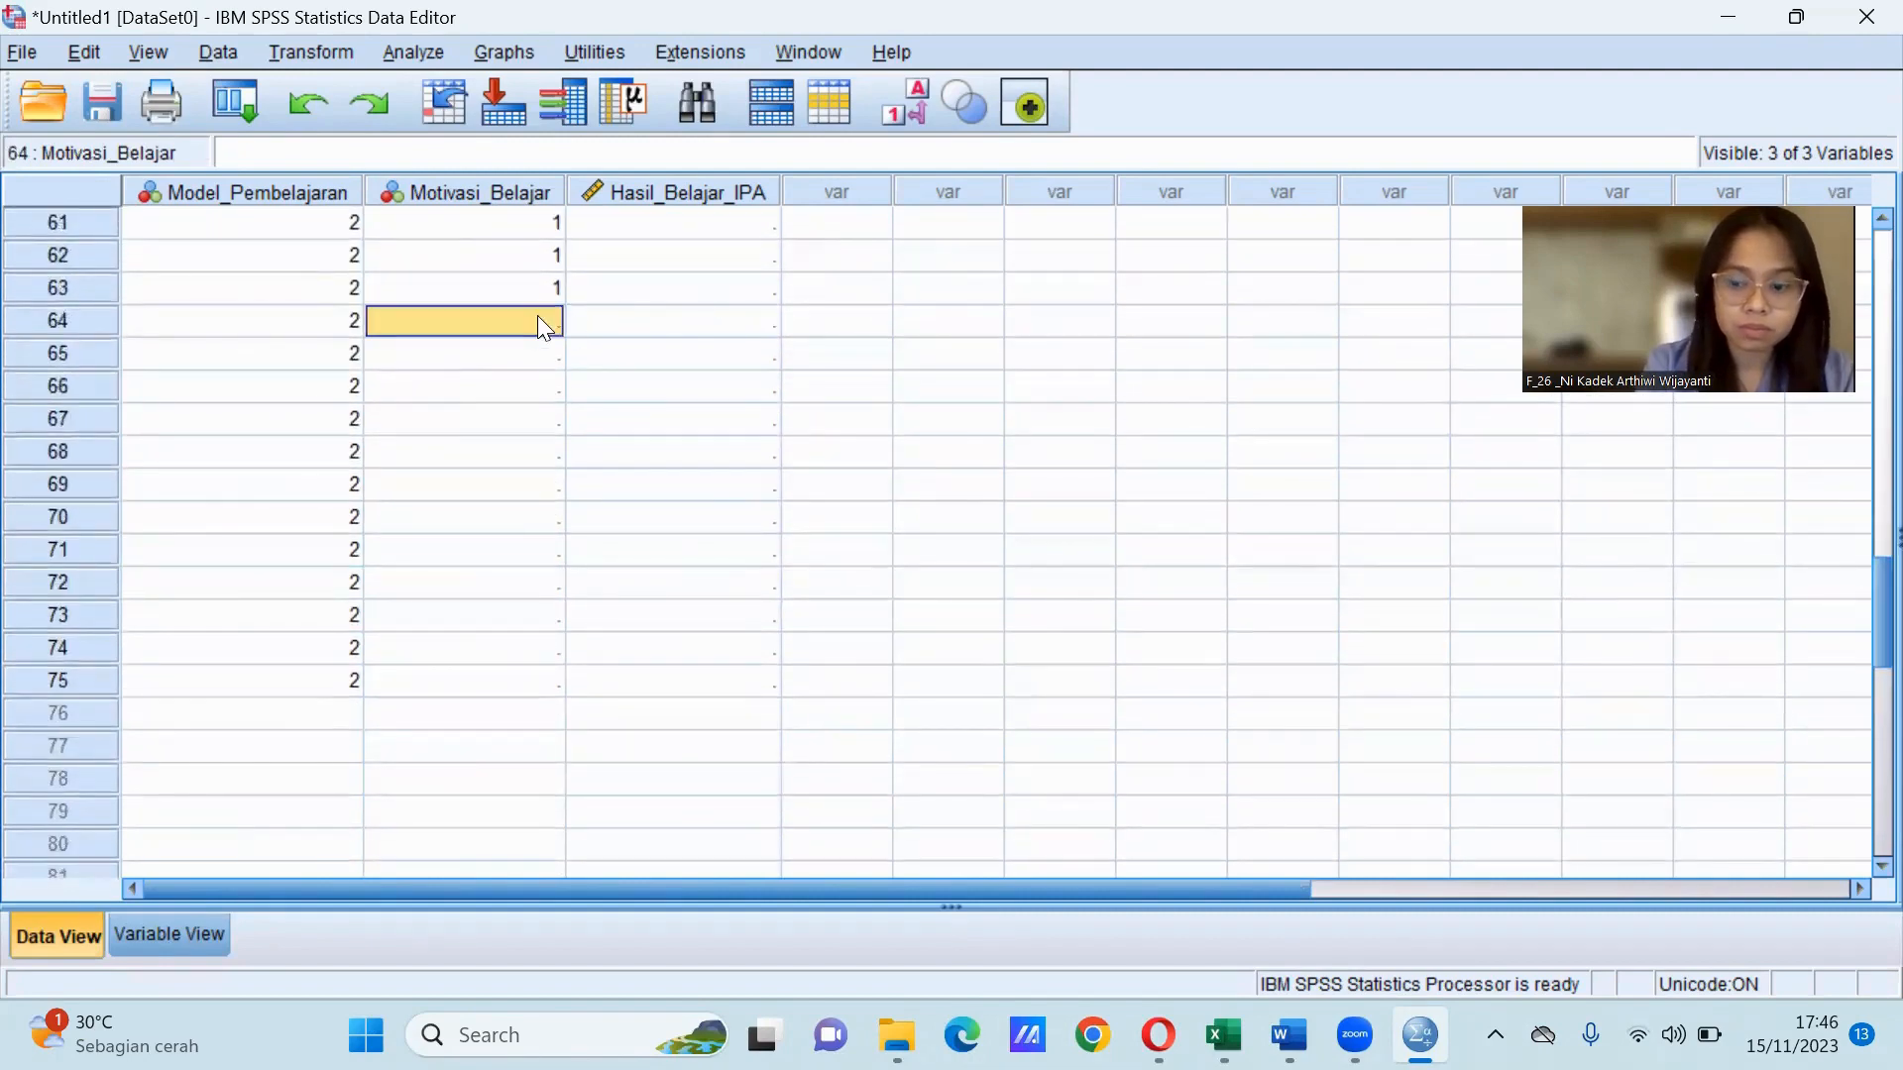
text(1)
key(Return)
text(1)
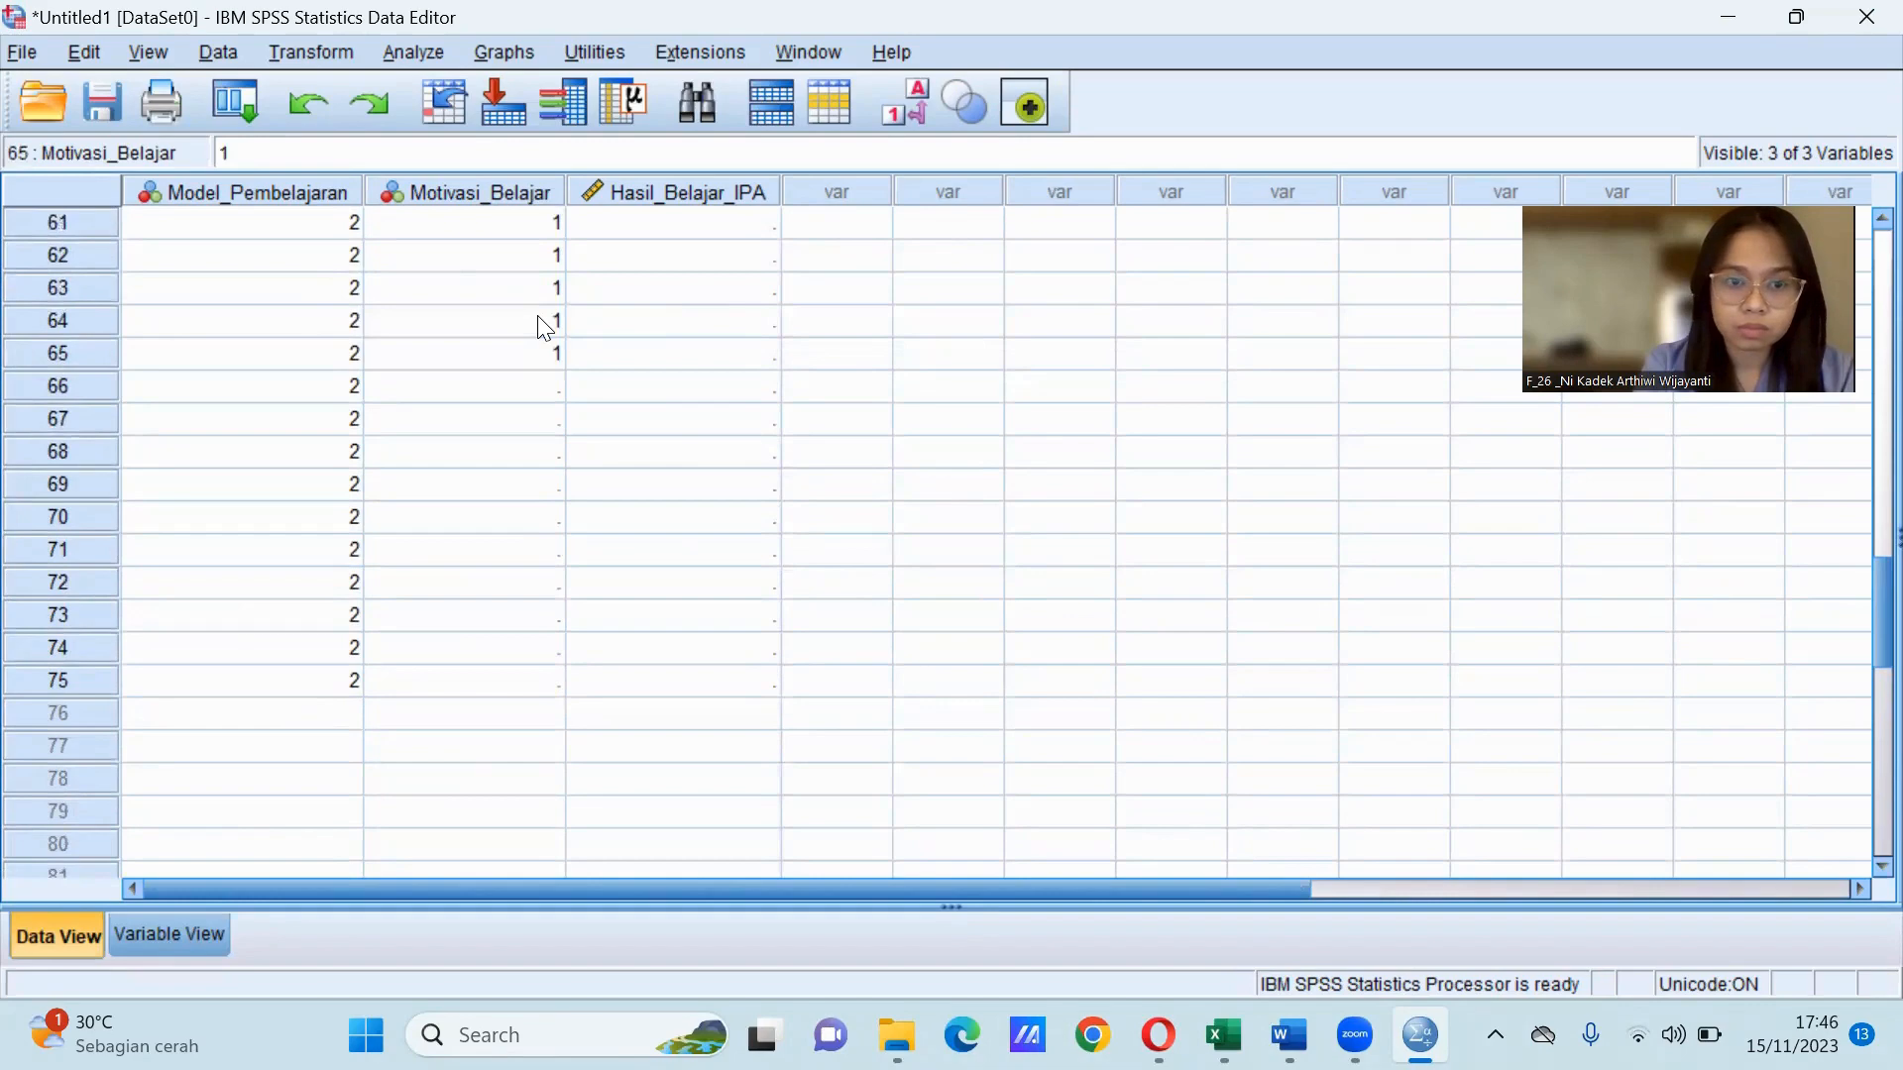
key(Return)
text(1)
key(Return)
text(1)
key(Return)
text(1)
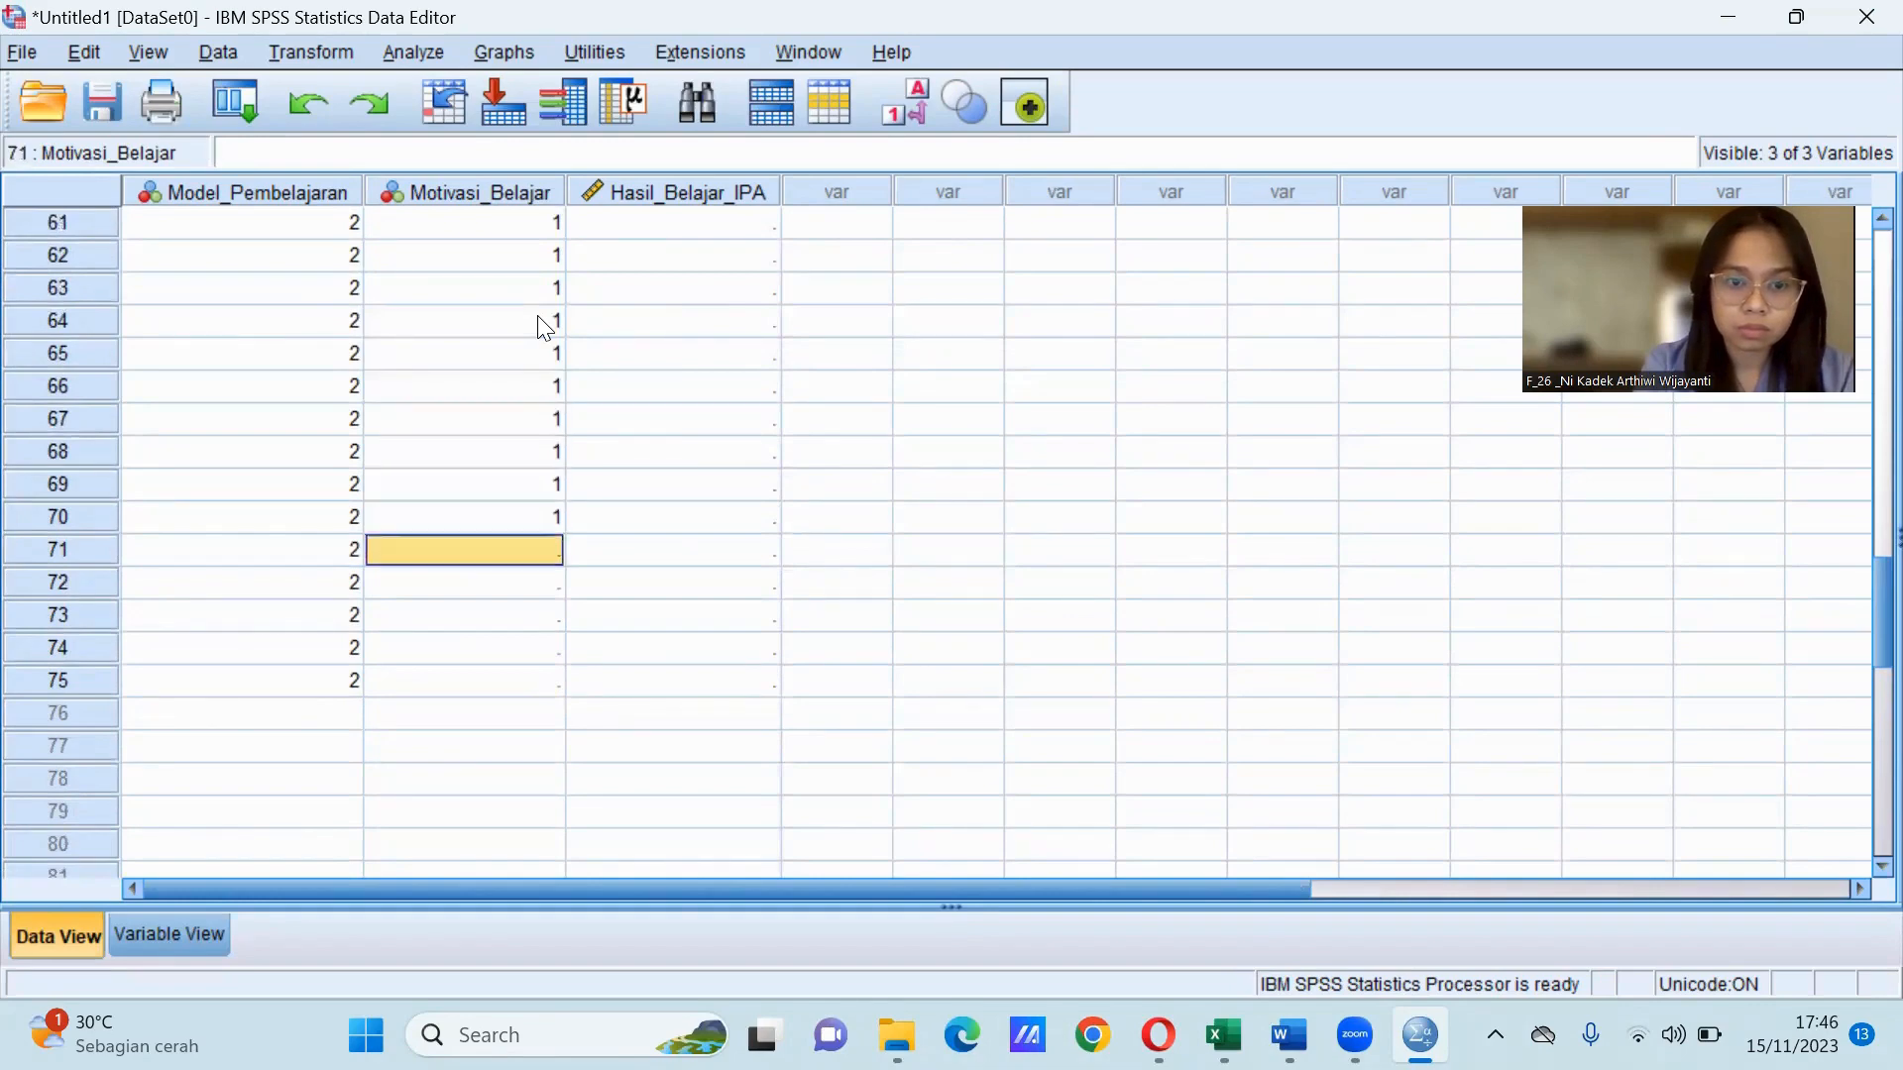
Enter the value 1 for Motivasi_Belajar in rows 71 through 75, including the skipped row 74.
text( 1 1 1)
key(Return)
text(1)
key(Return)
text(1)
key(Return)
key(Return)
text(1)
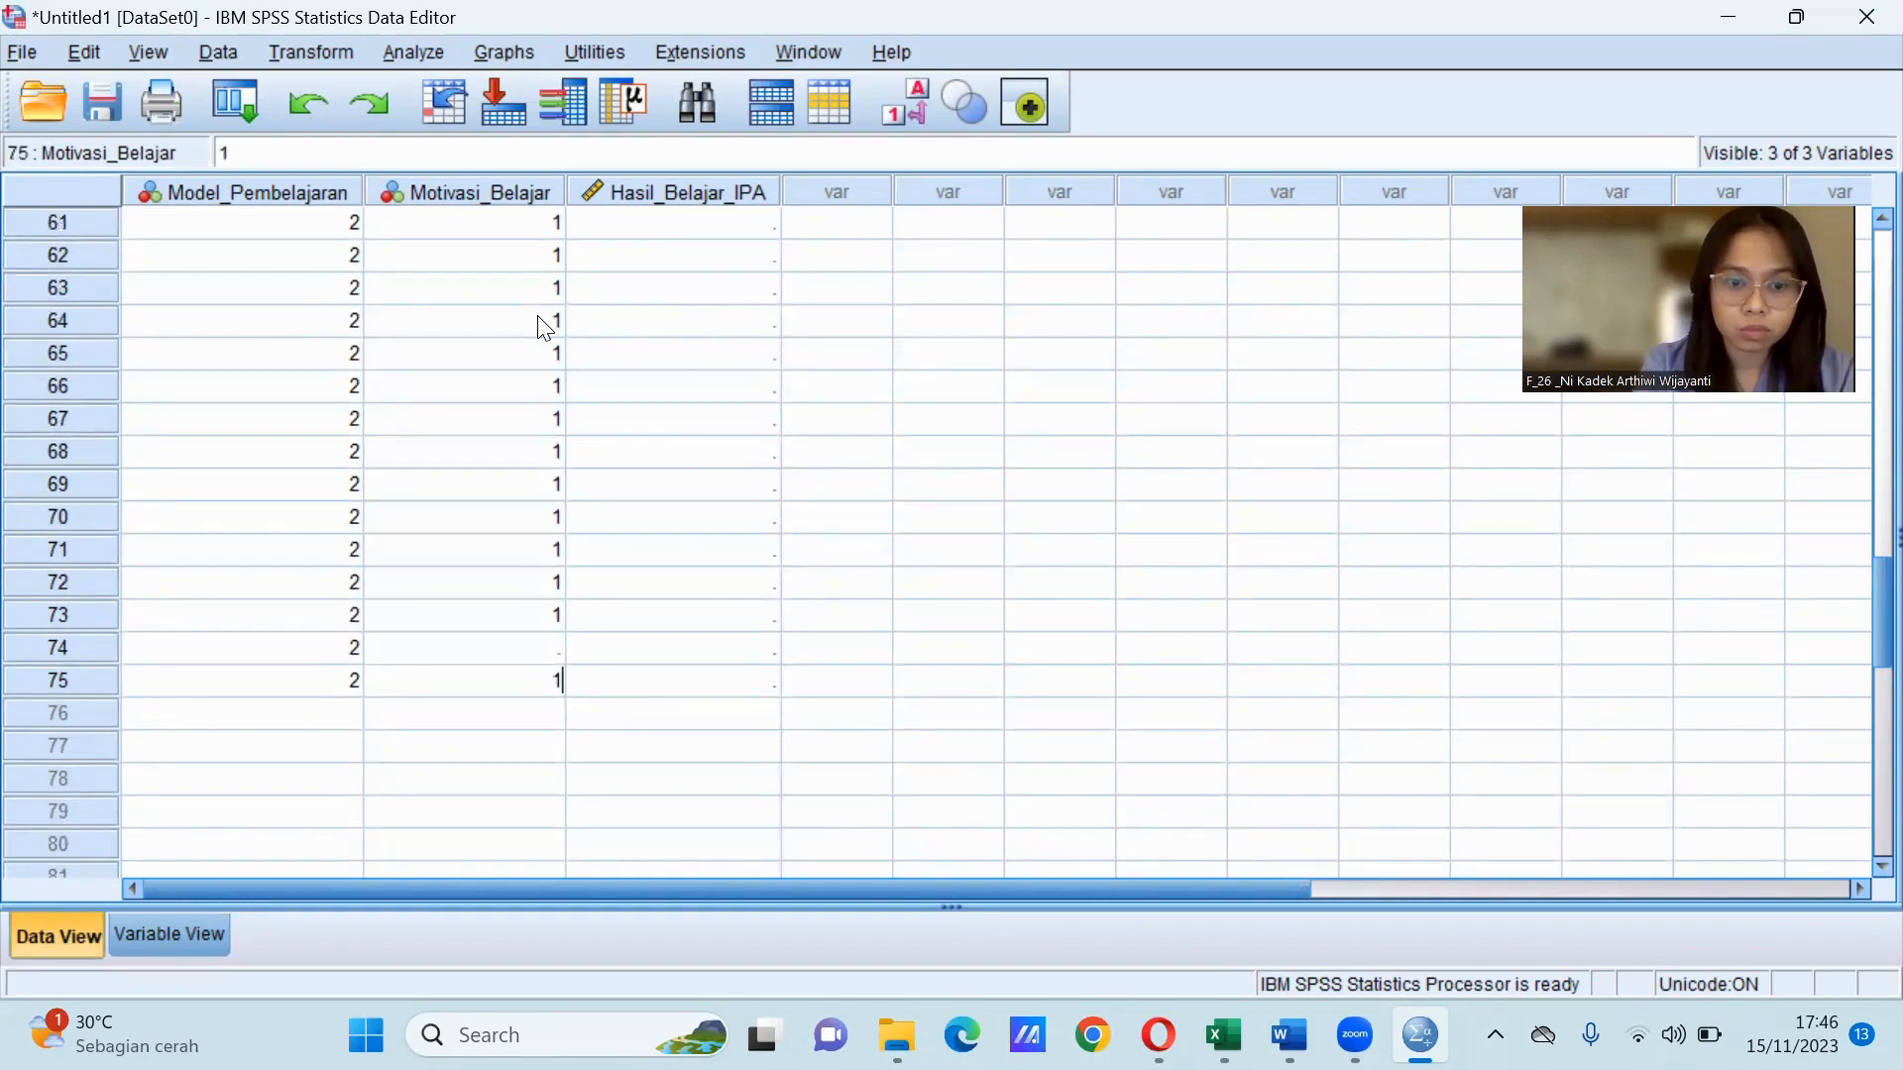
click(508, 627)
click(509, 644)
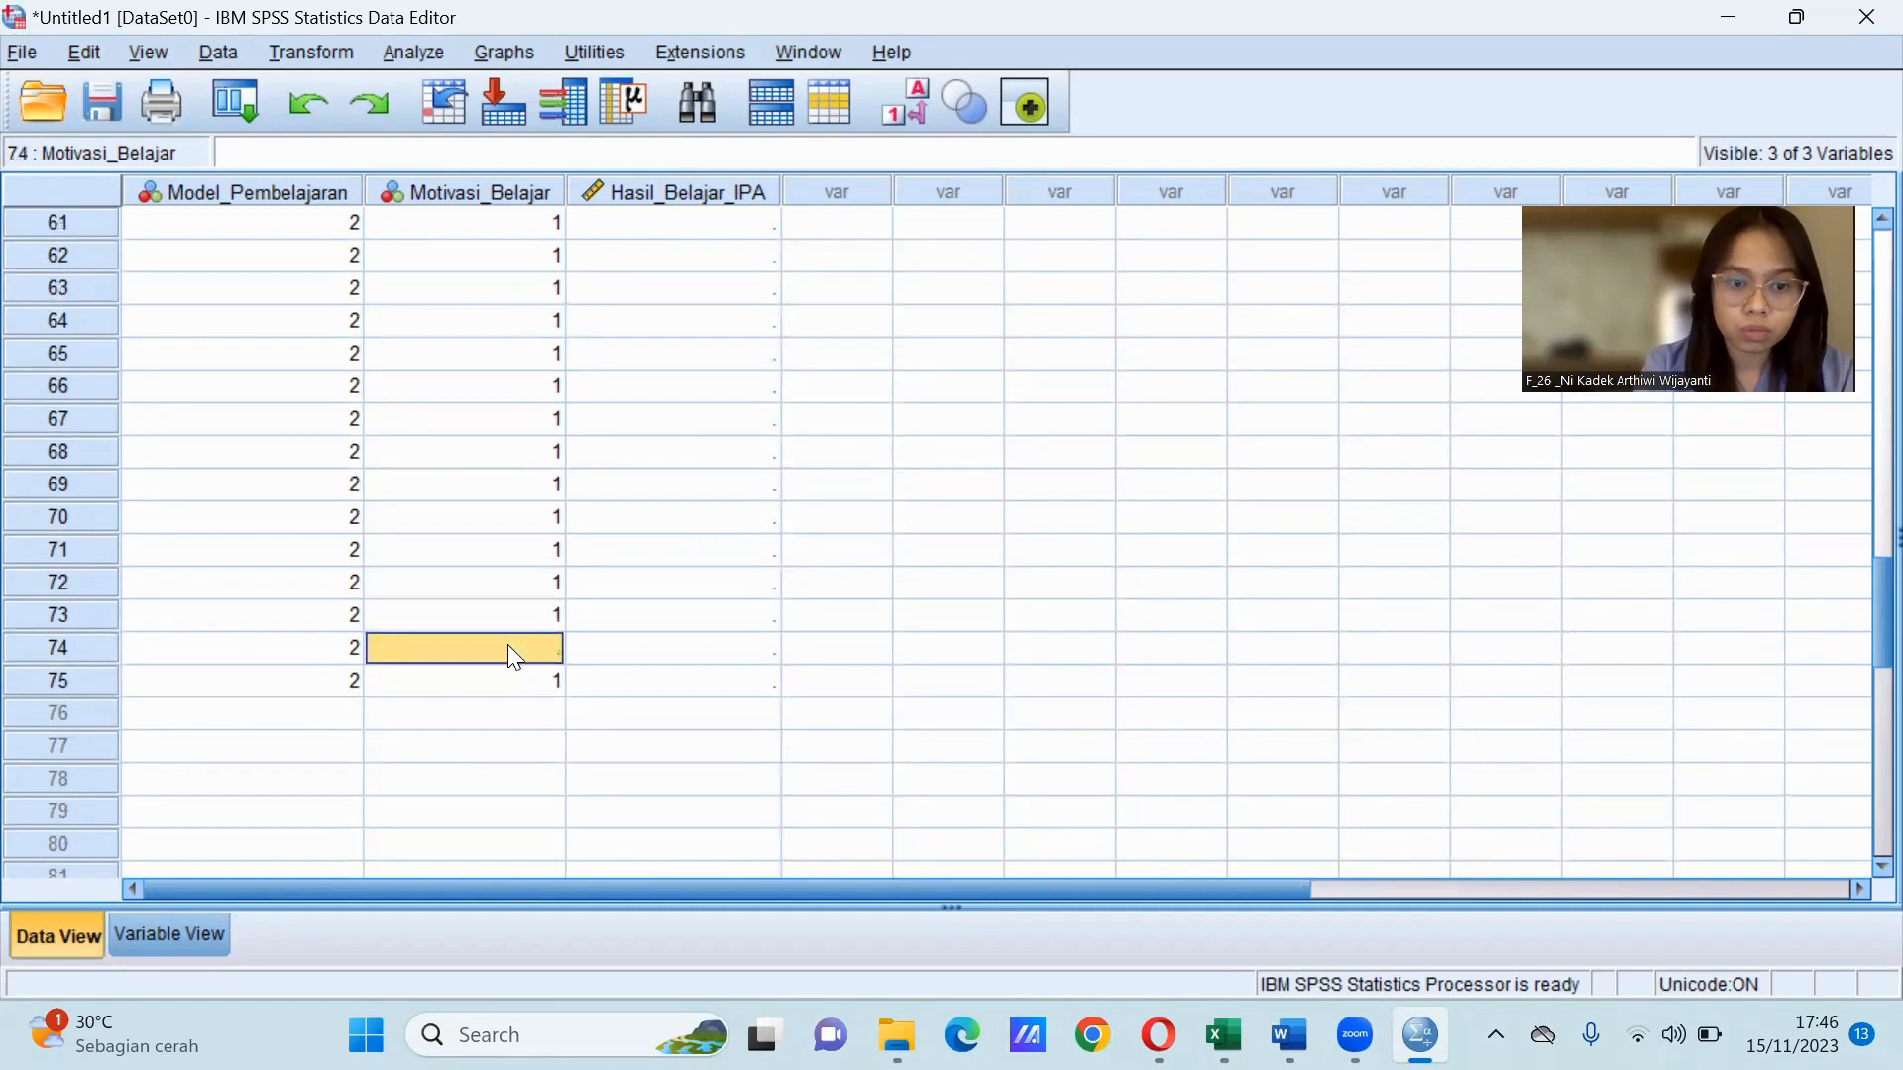
text(1)
Enter the value 2 for Model_Pembelajaran in rows 76 through 83.
click(342, 720)
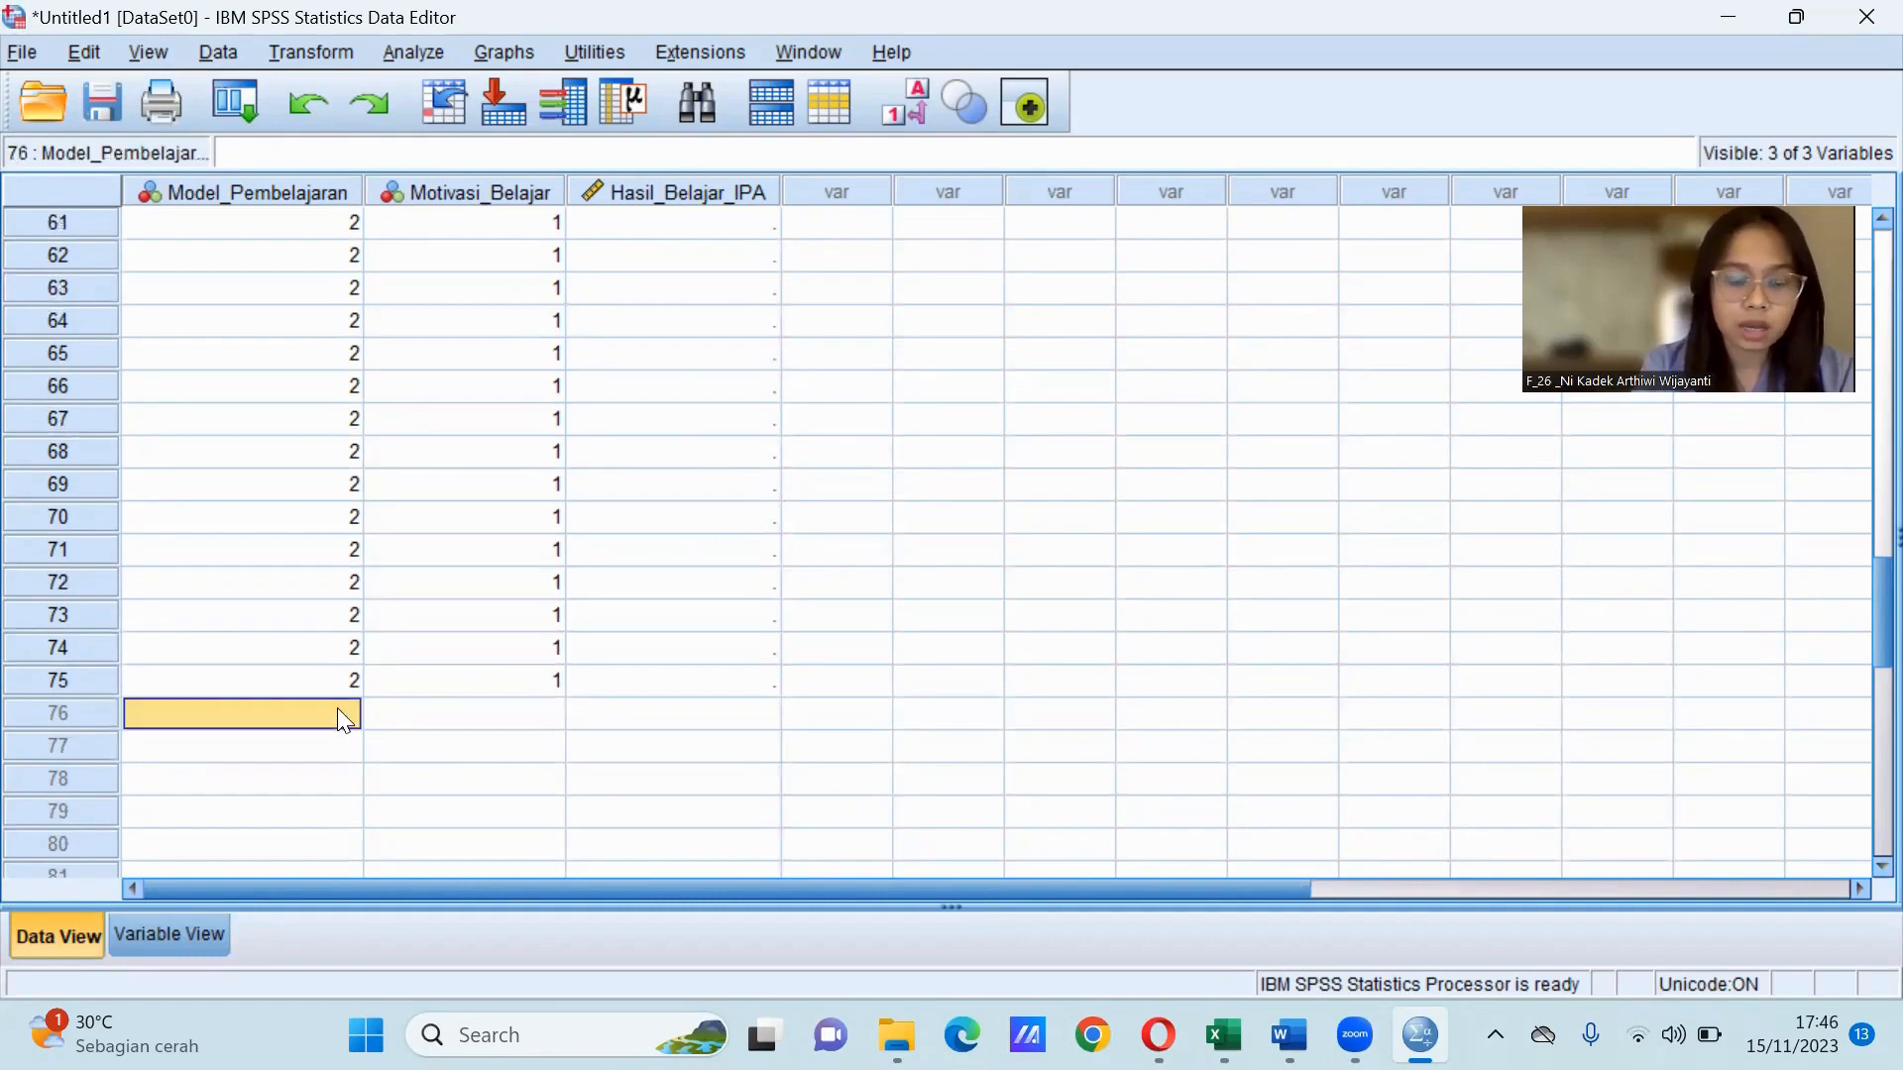
text(2)
key(Return)
text(2)
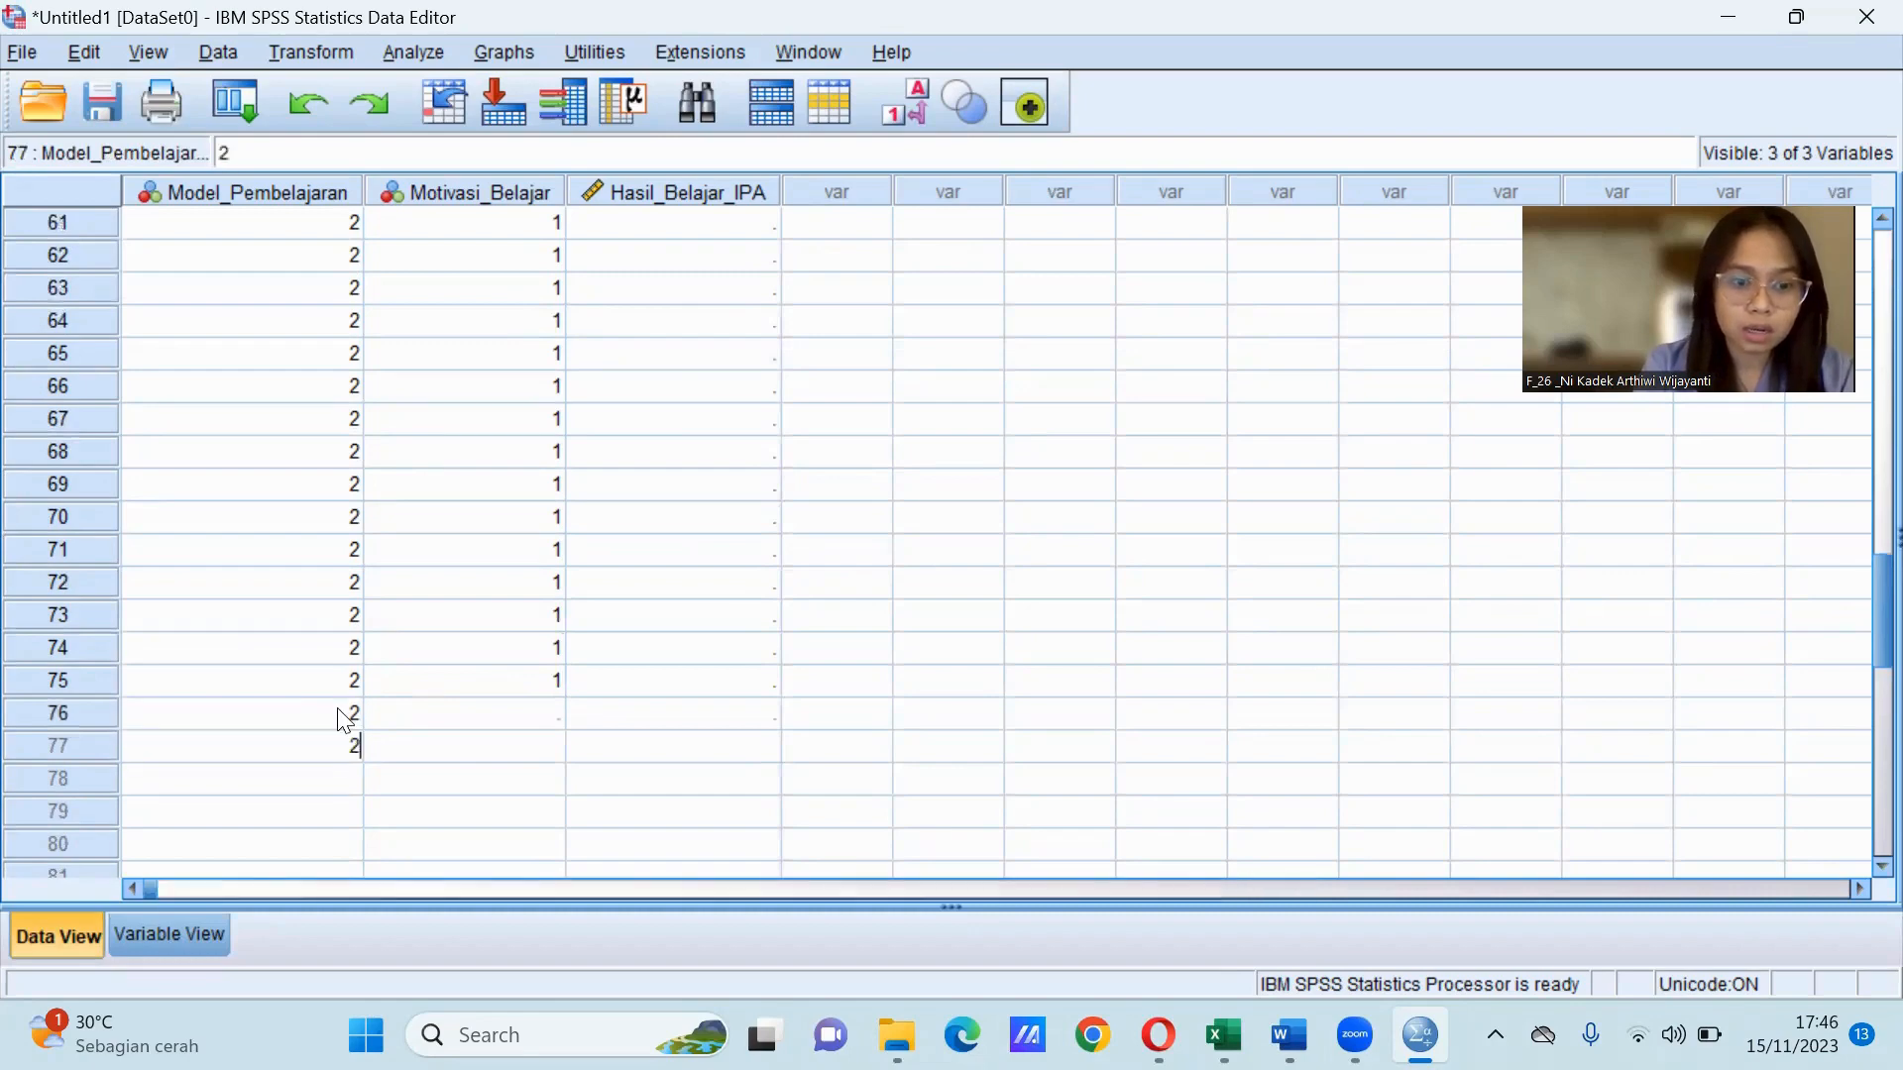
key(Return)
text(2 2 2 2 2 2 2)
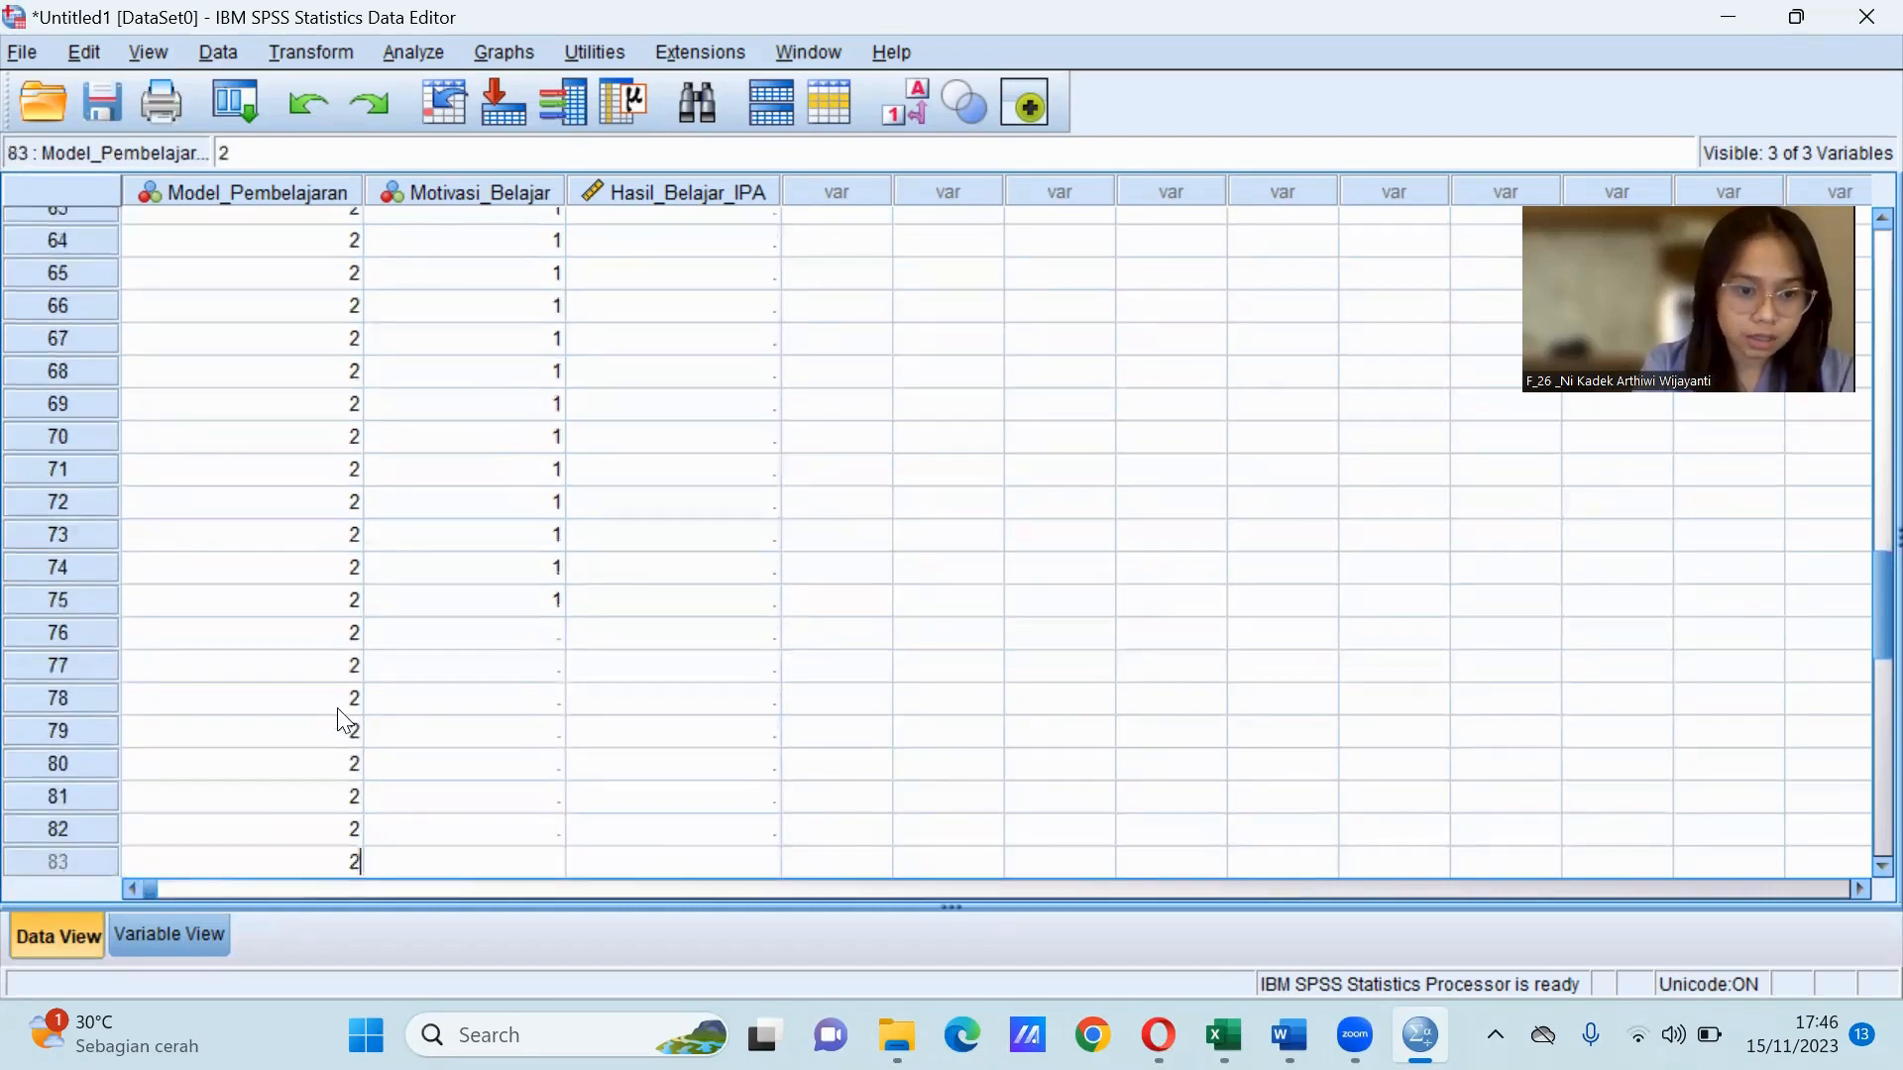
Enter the value 2 for Model_Pembelajaran in rows 84 through 100.
text( 2 2 2 2 2 )
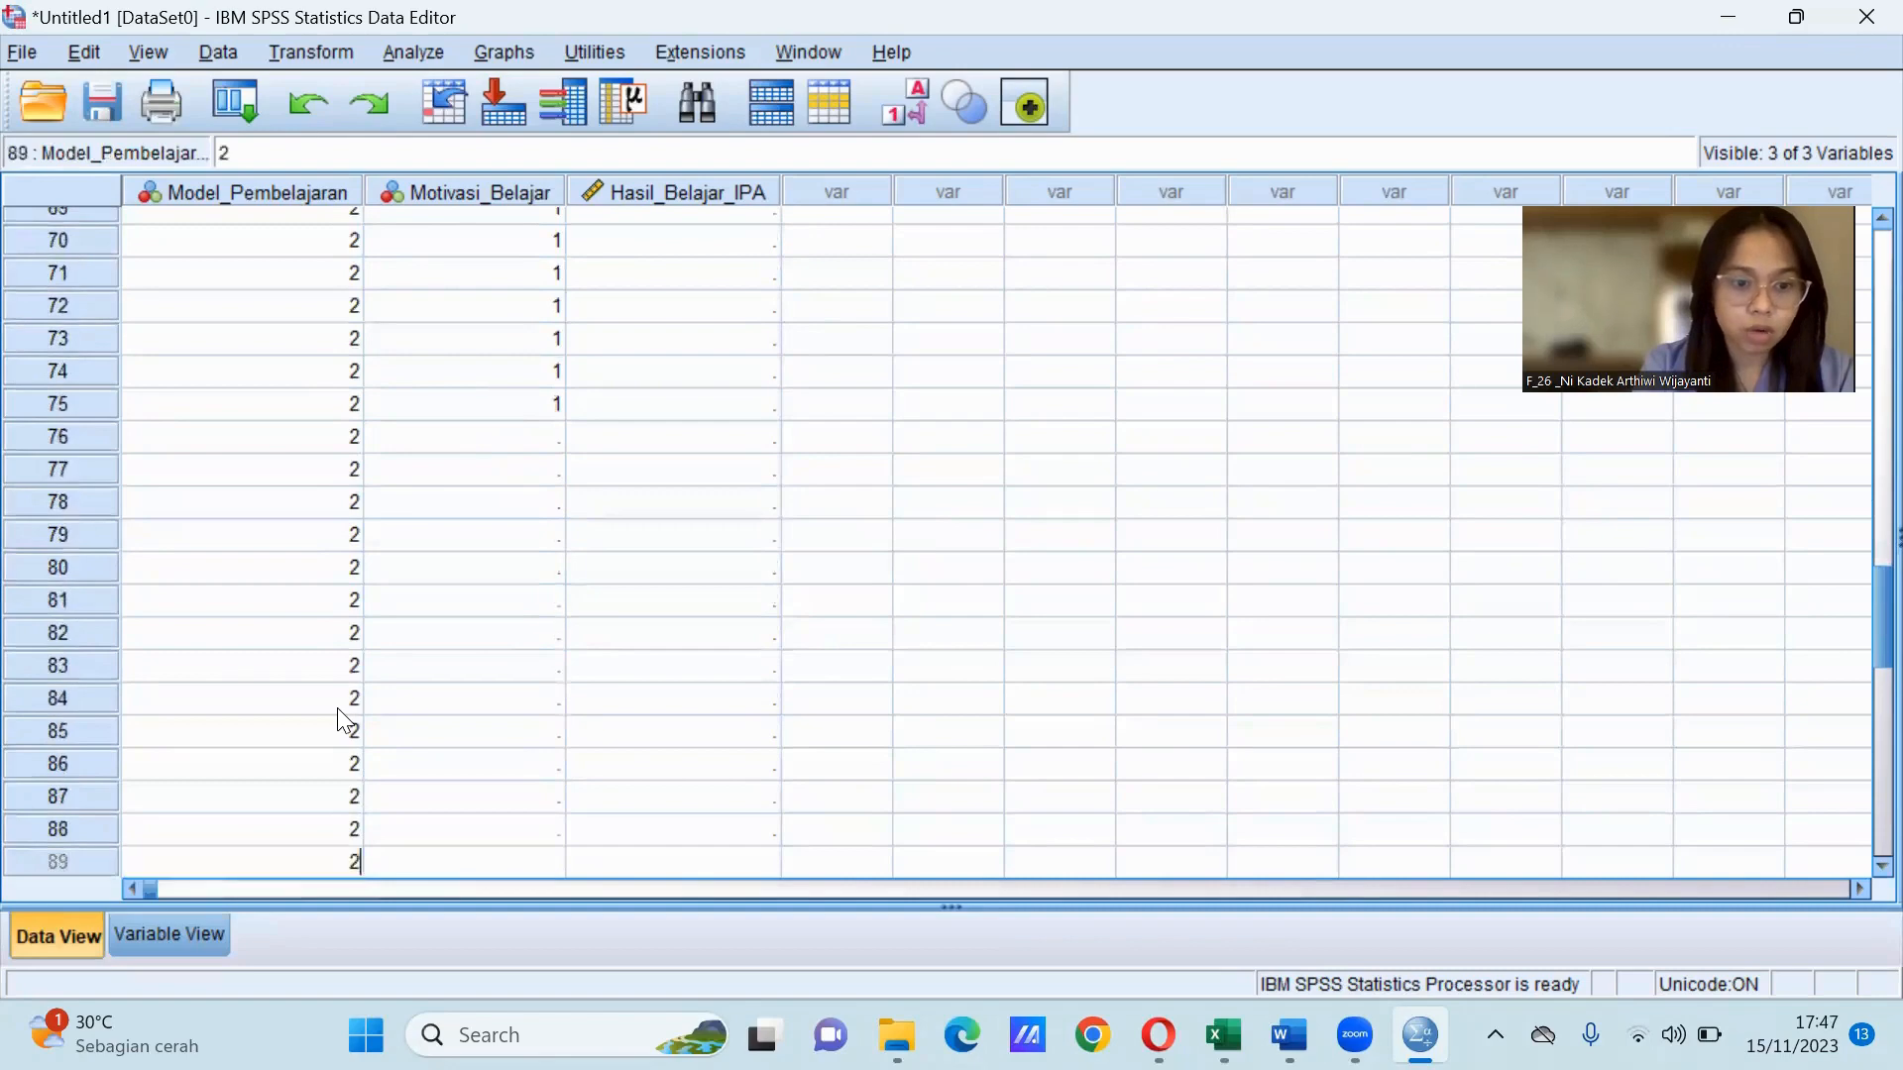
text(2 2 2 2 2 2 )
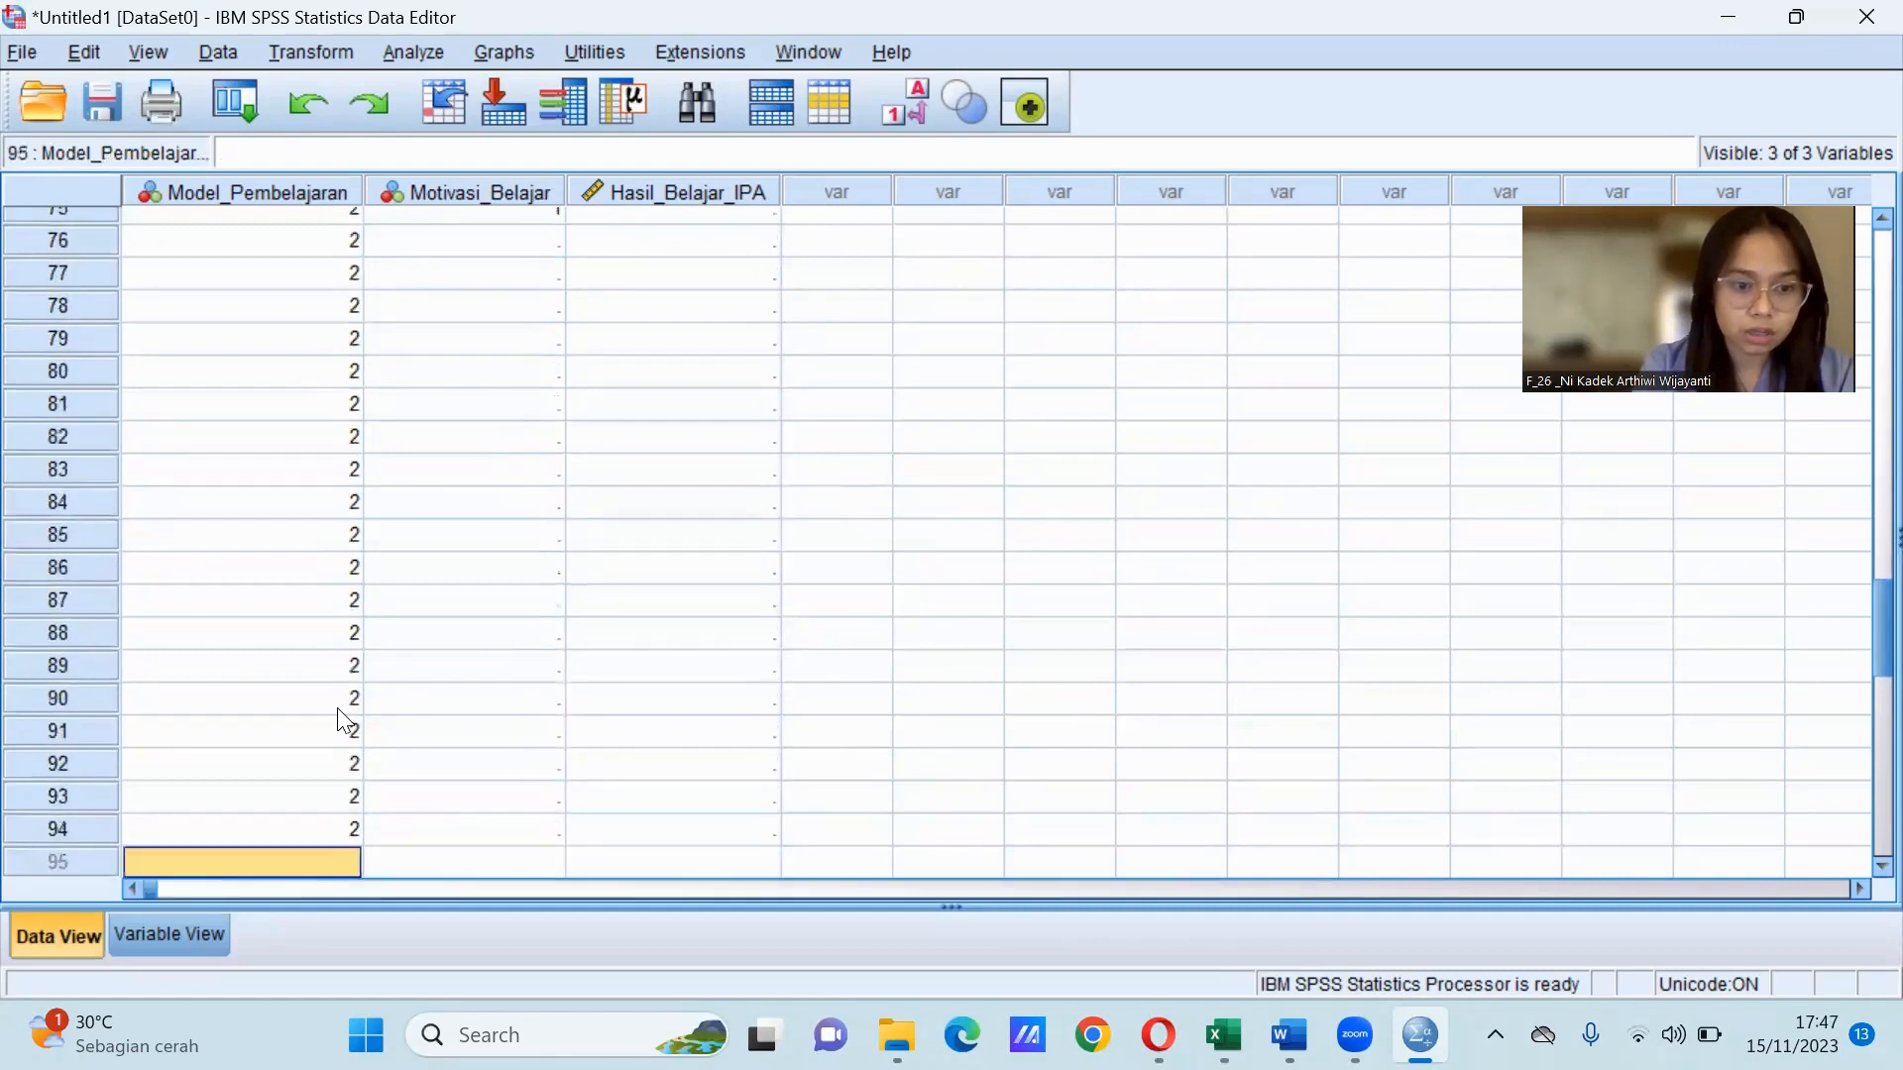
text(2 2 )
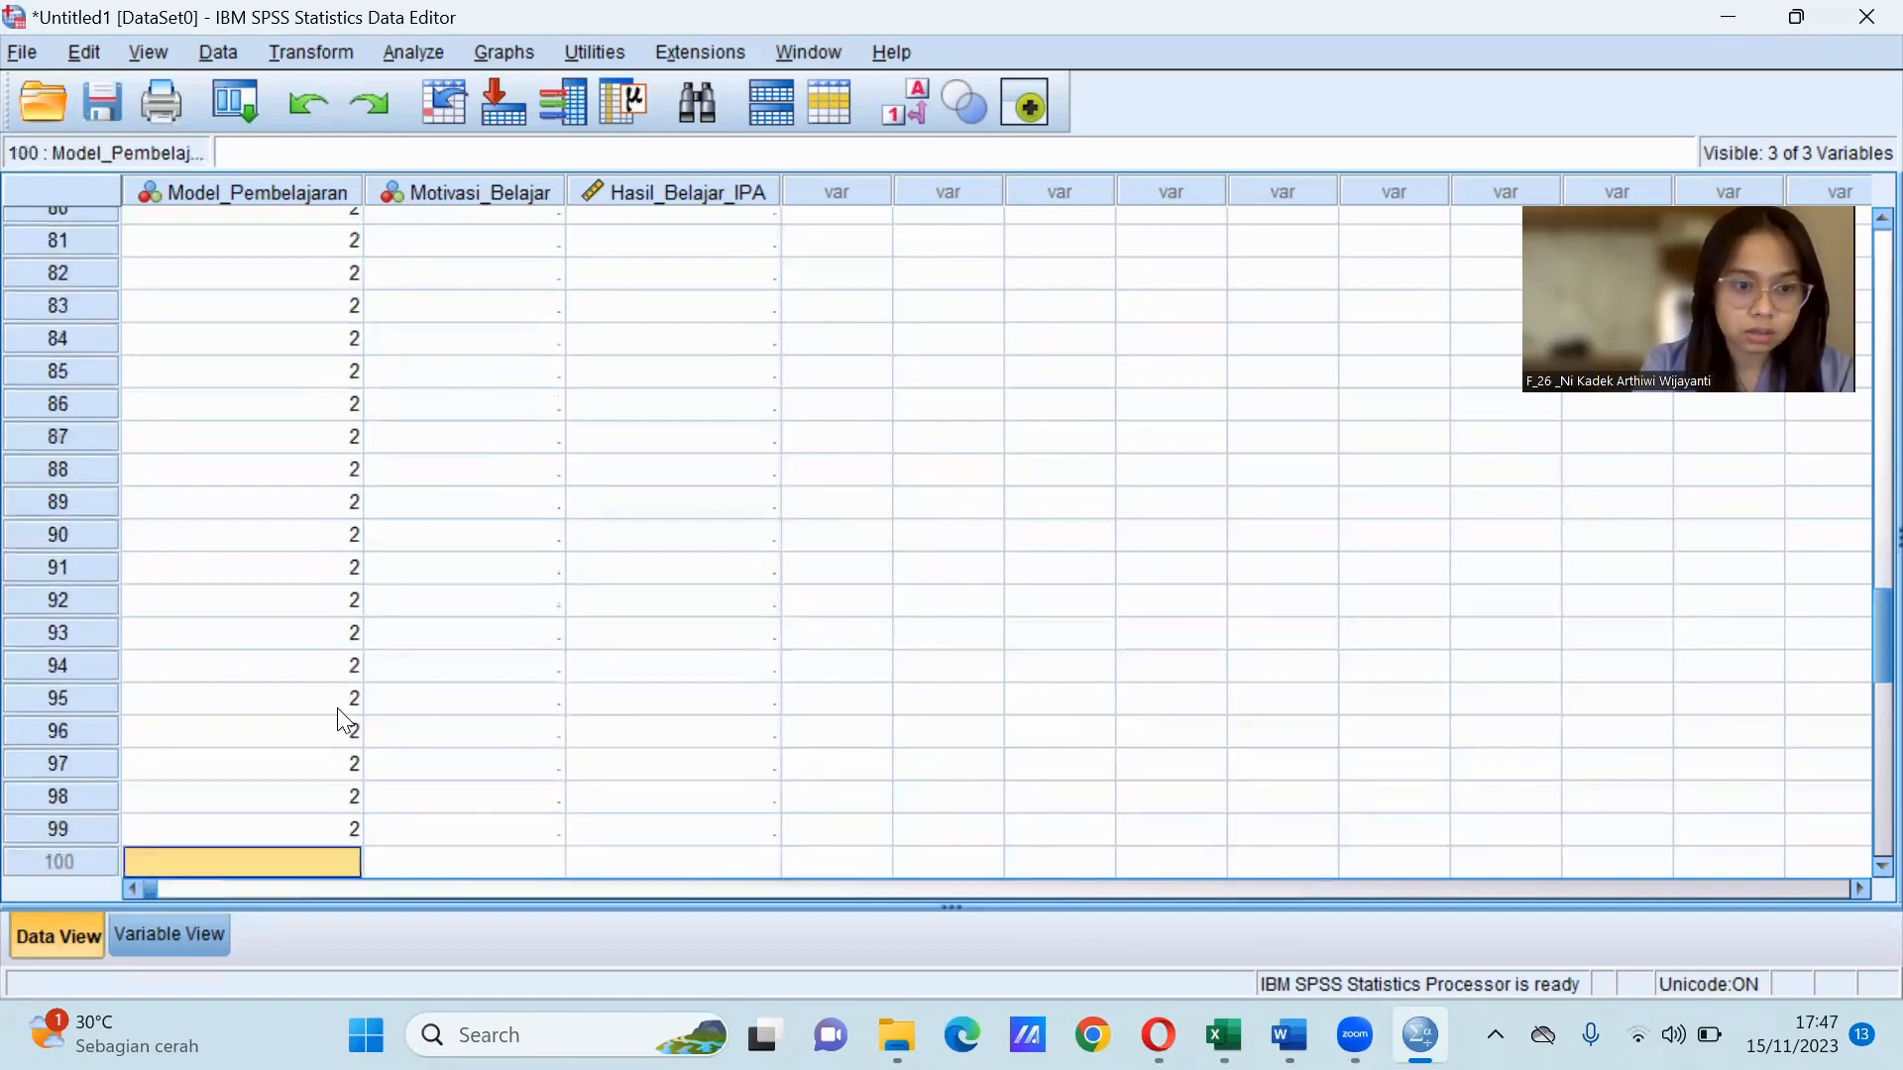
text(2)
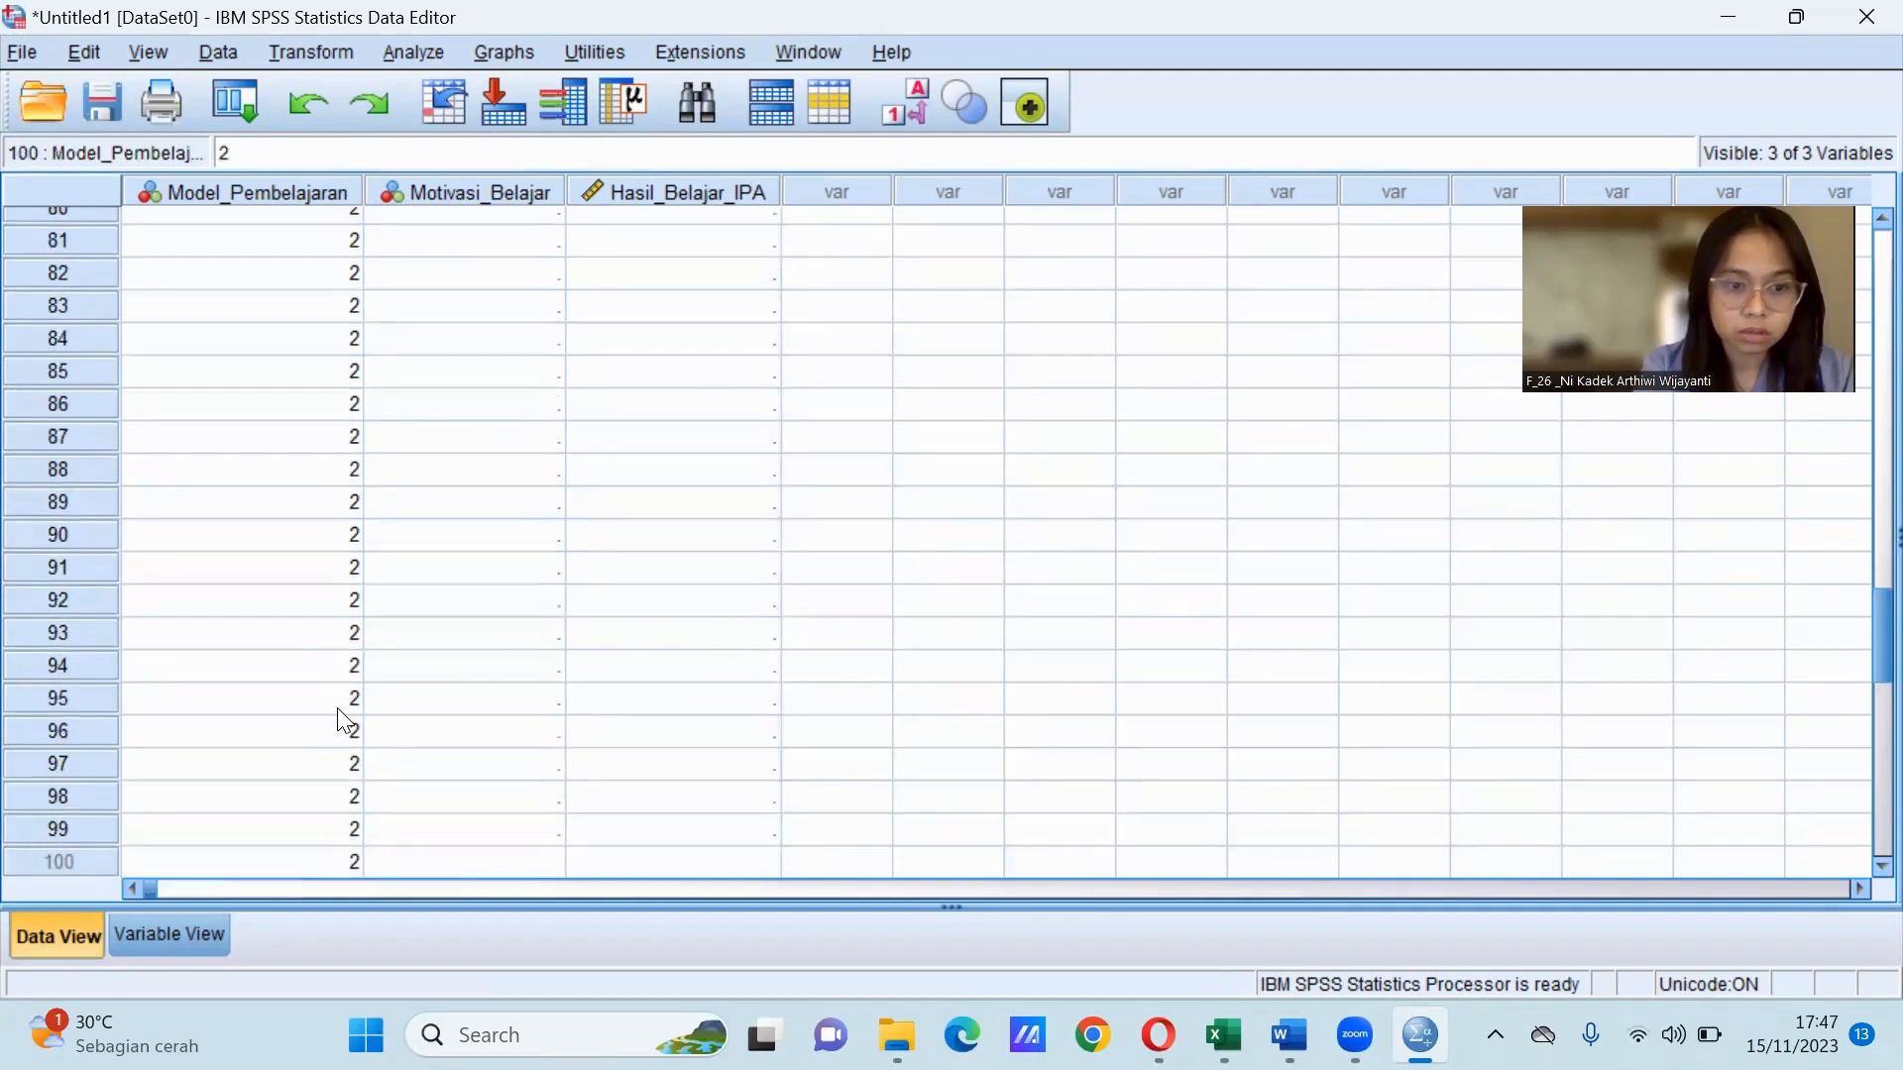
Enter the value 2 for Motivasi_Belajar in rows 76 through 82.
scroll(1859, 614, up, 4)
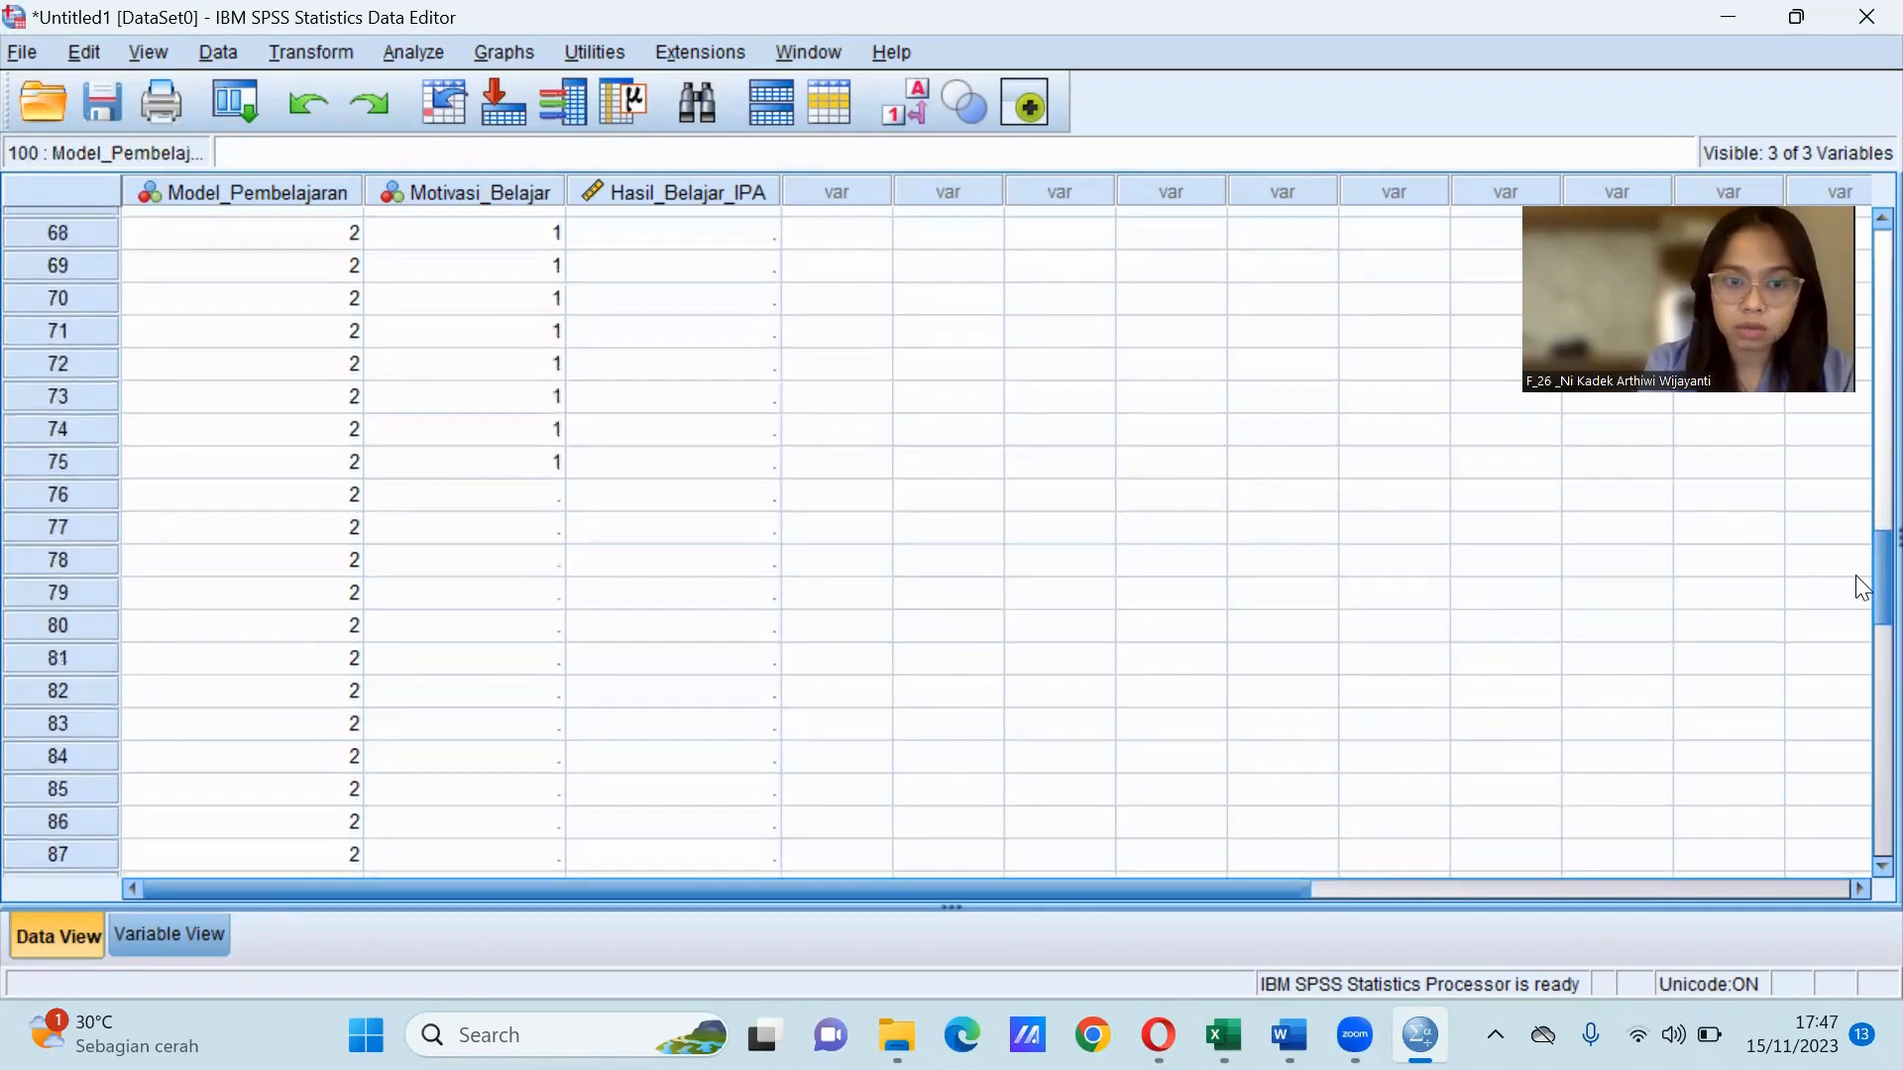
click(524, 492)
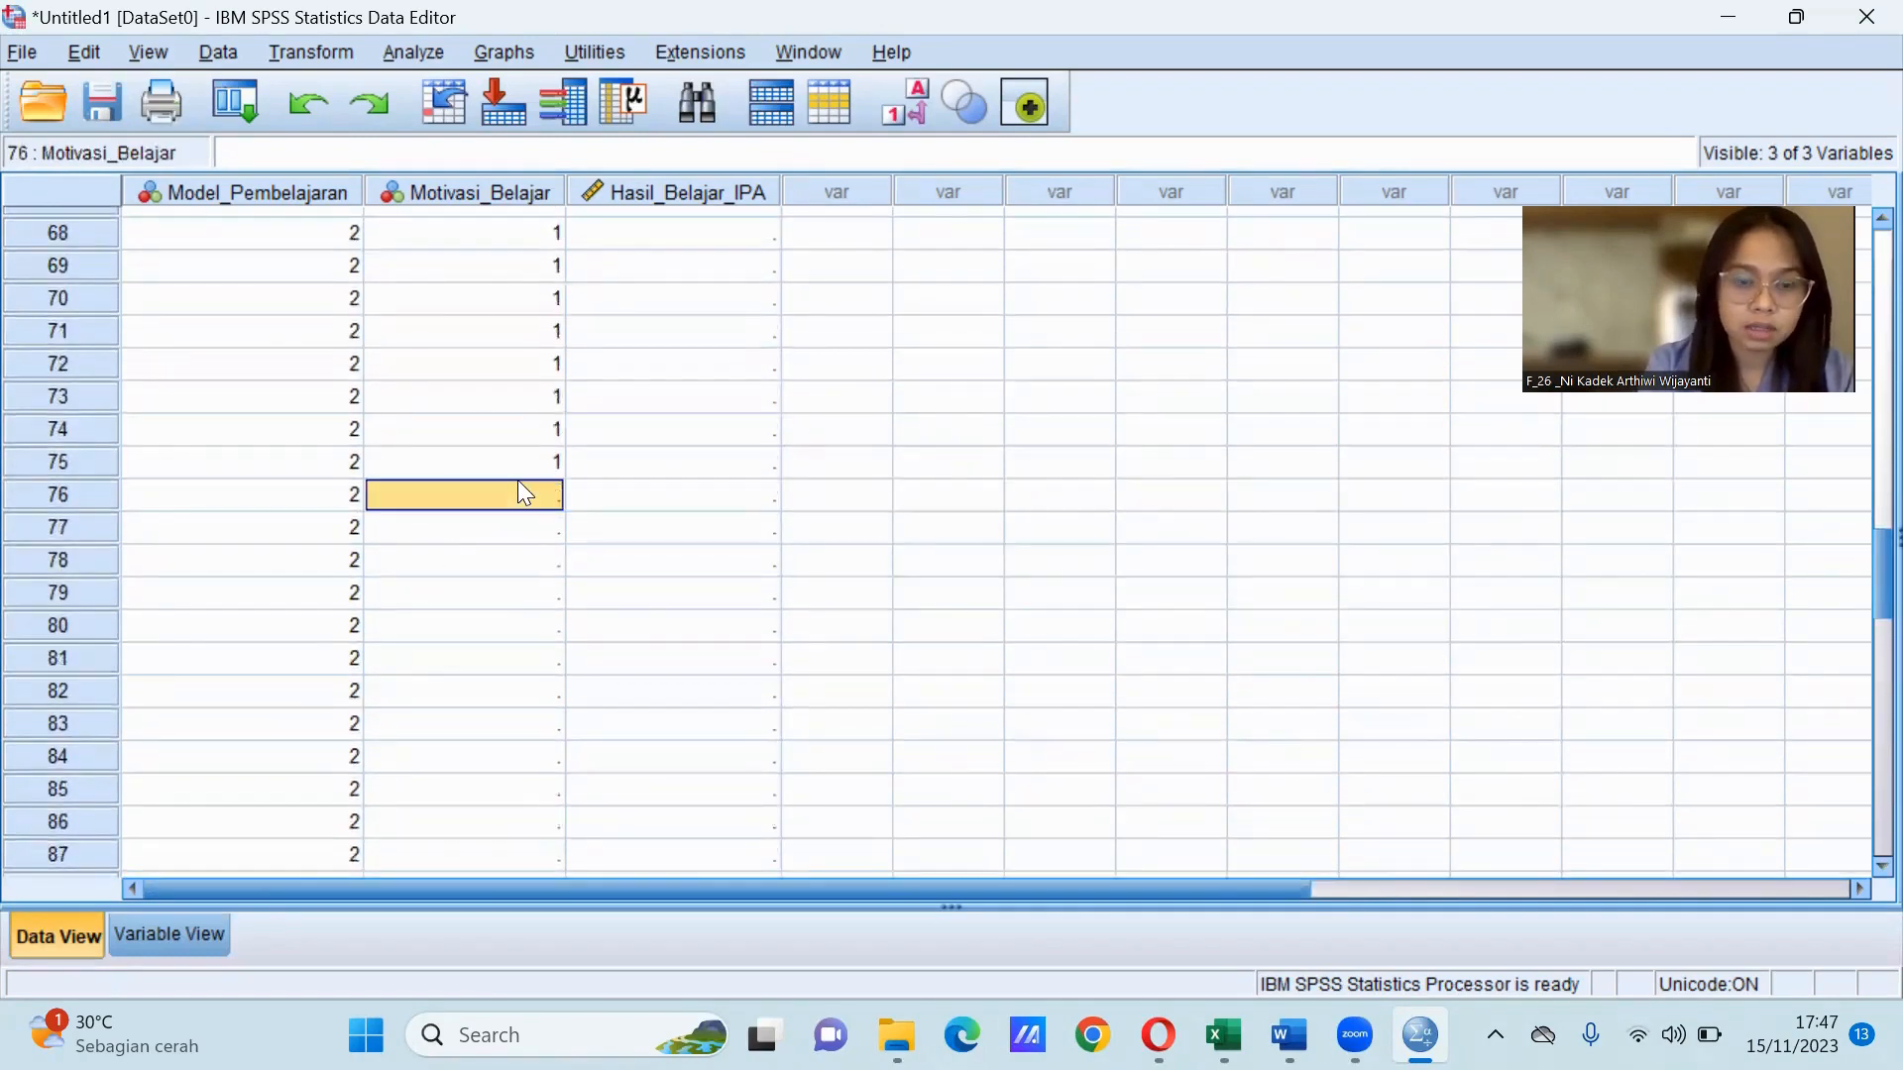
text(2)
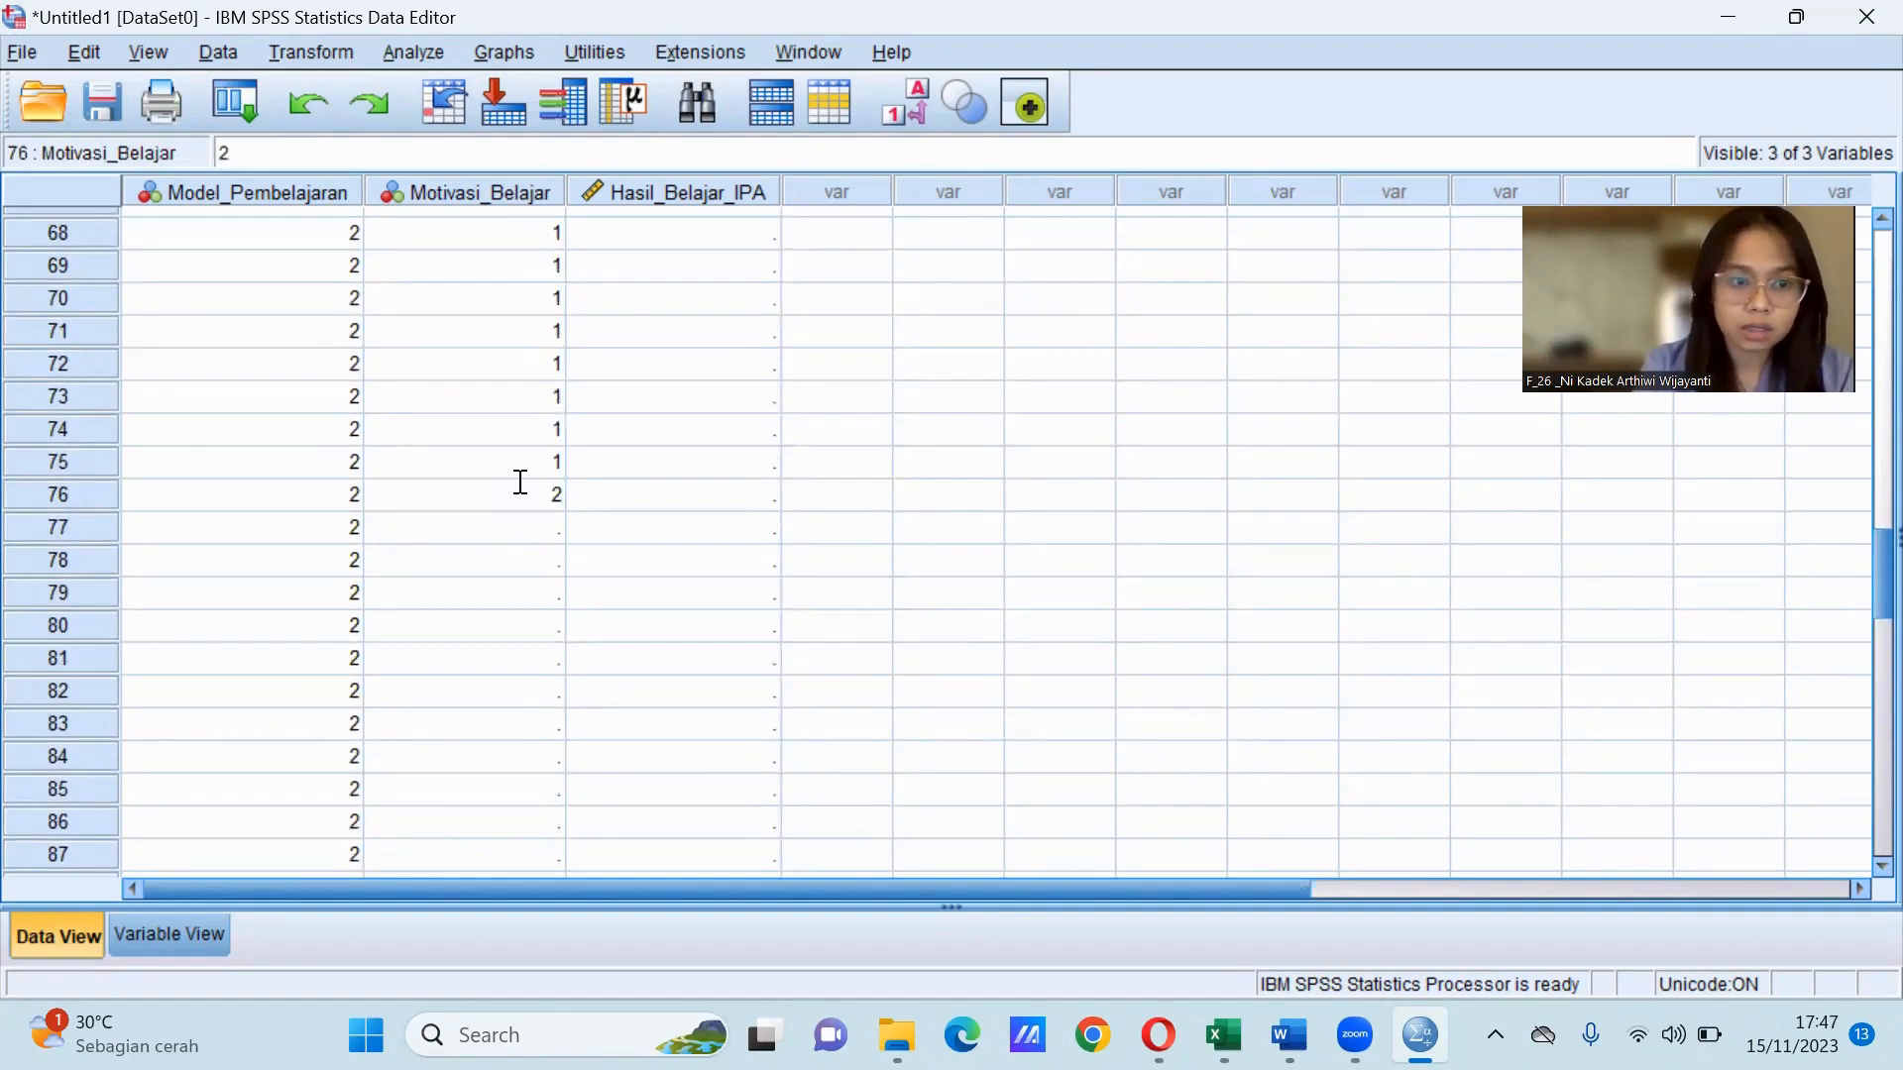
click(524, 543)
text(2)
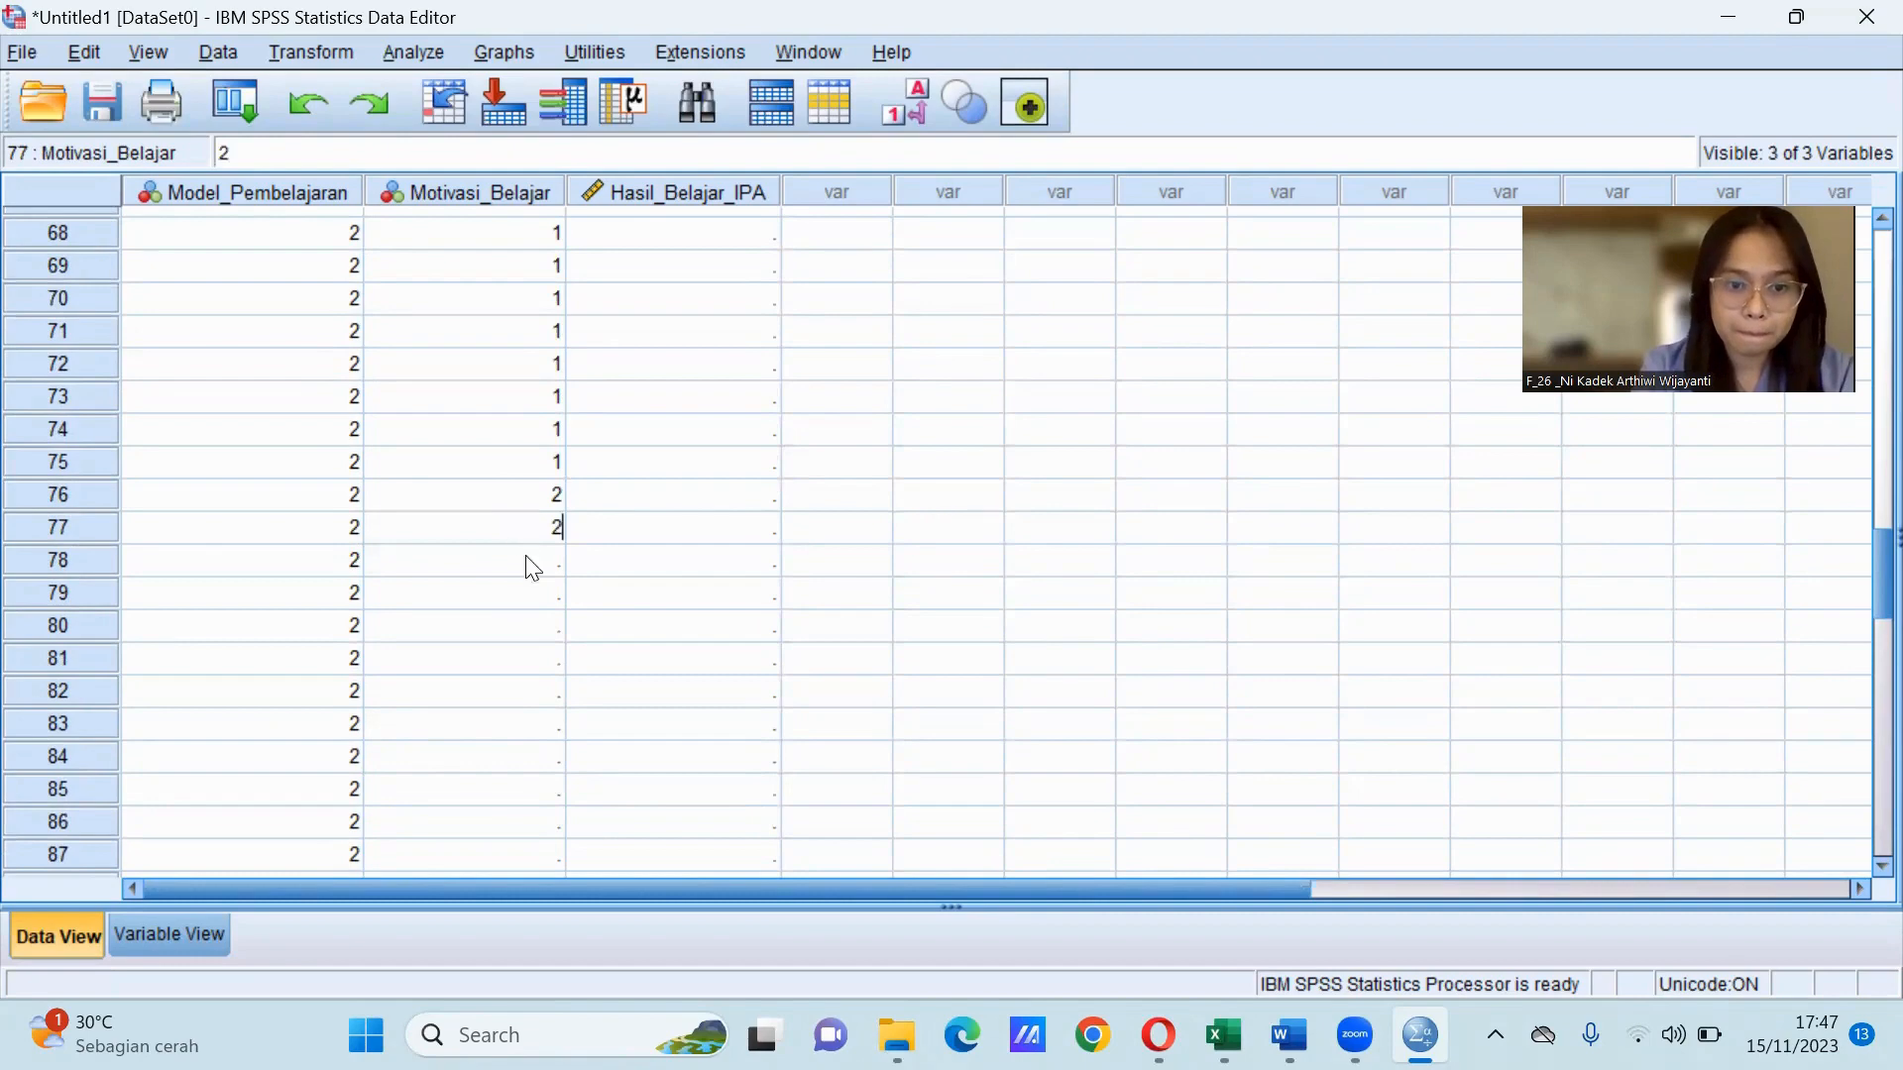
click(526, 560)
text(2)
key(Return)
text(2)
key(Return)
text(2)
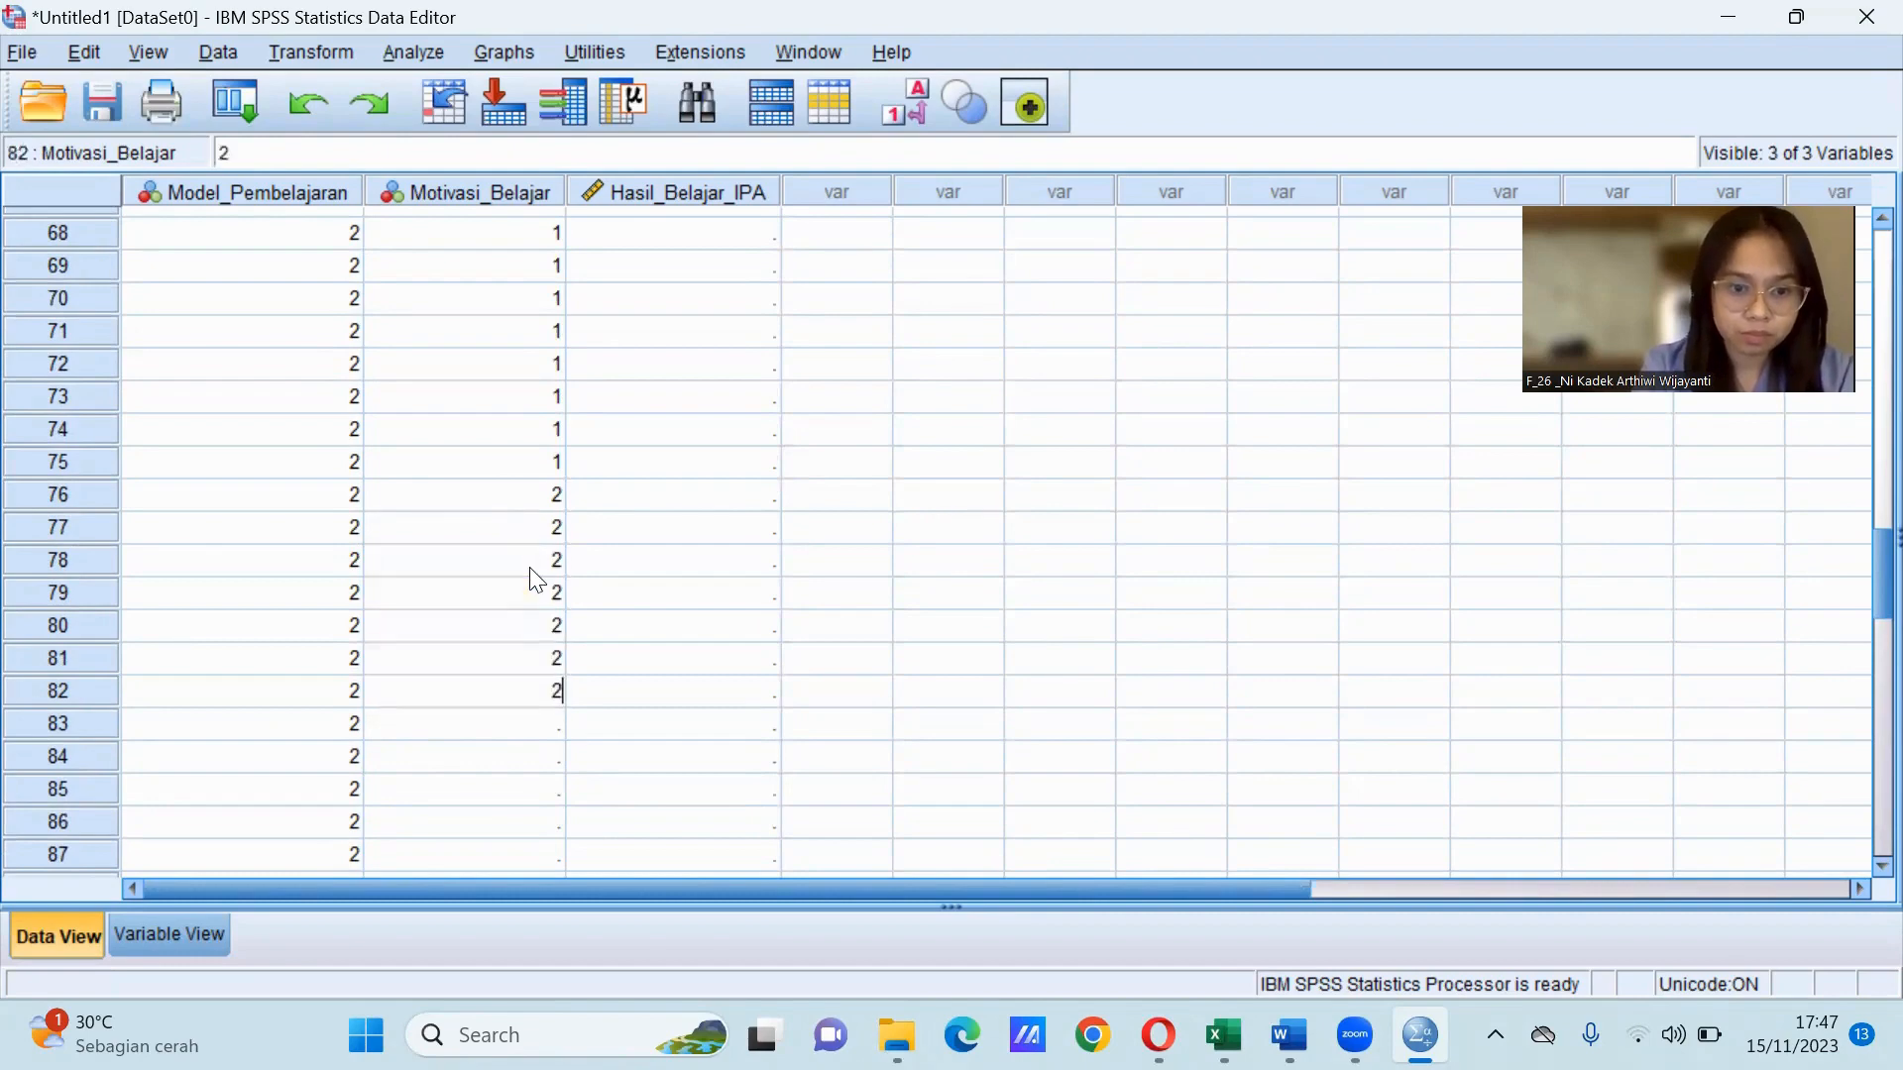
Enter the value 2 for Motivasi_Belajar in rows 83 through 86, including the skipped row 84.
key(Return)
text(2)
key(Return)
key(Return)
text(2)
key(Return)
text(2)
click(496, 751)
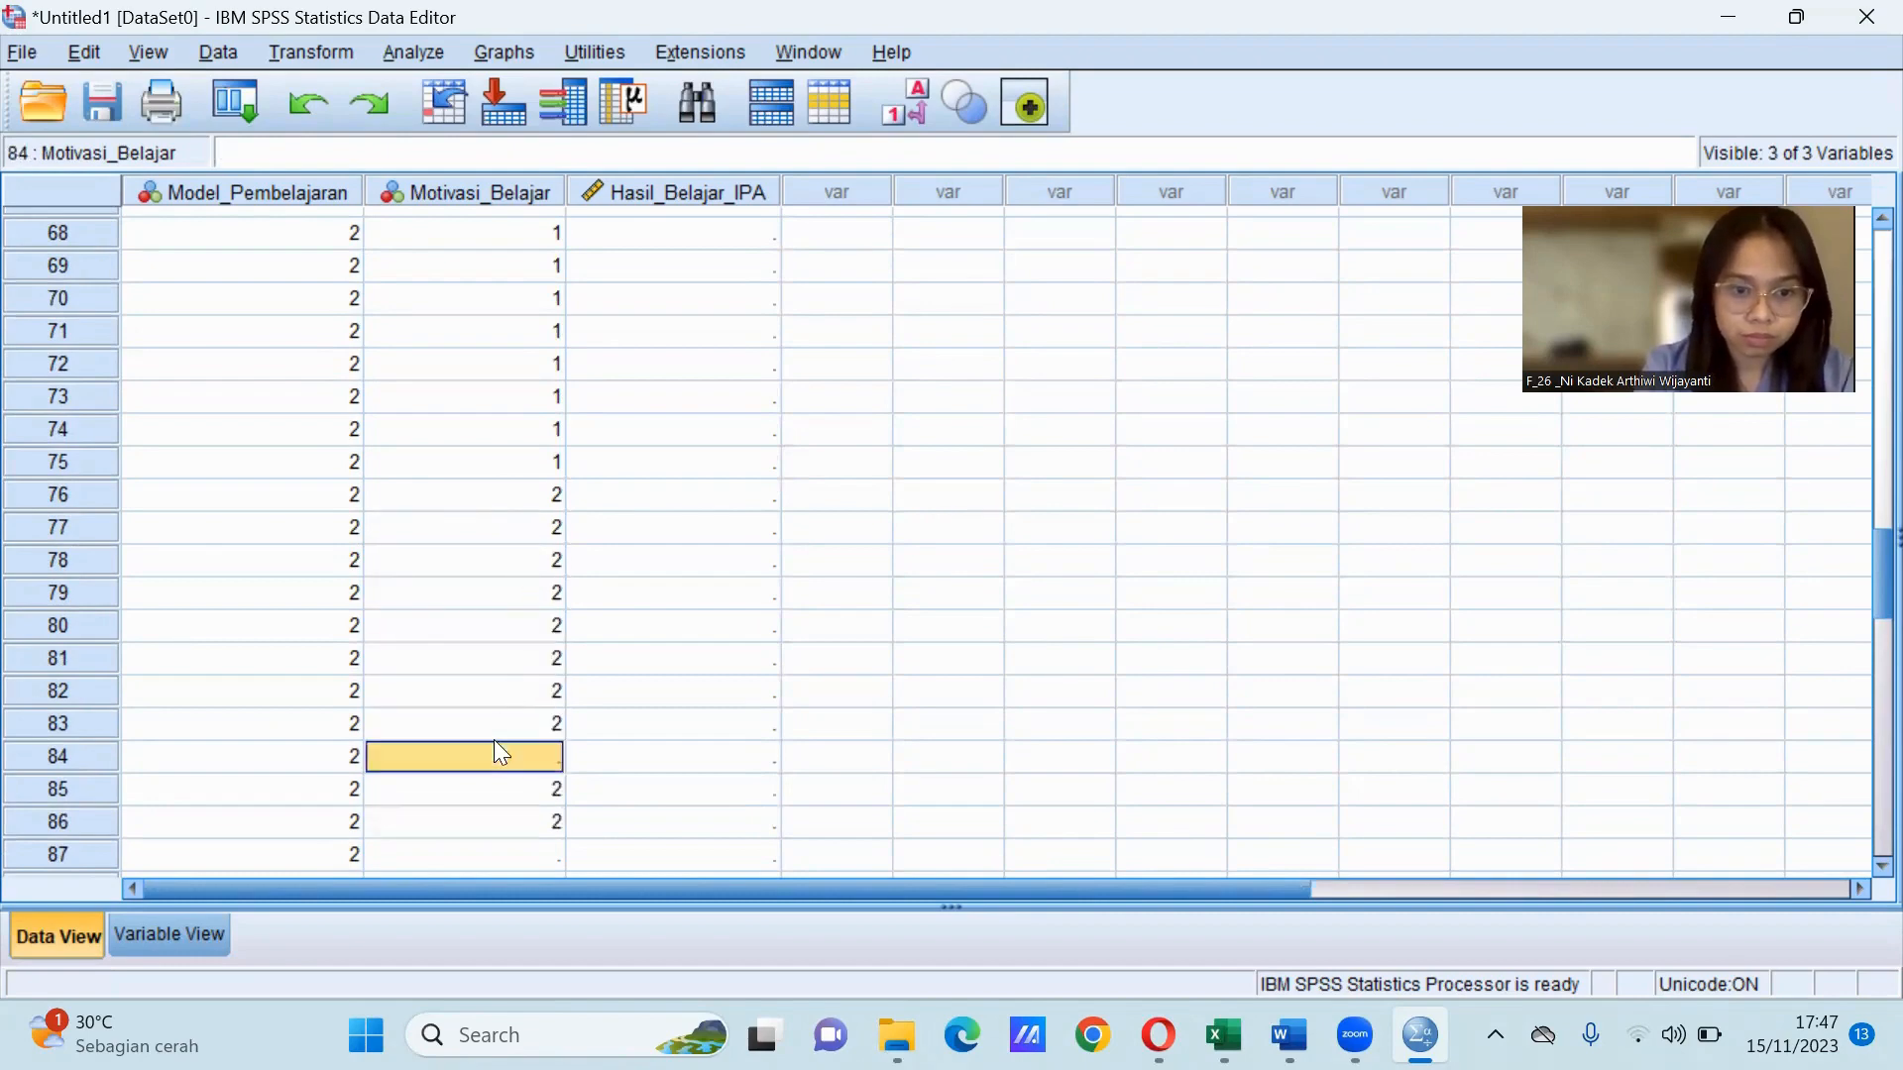
text(2)
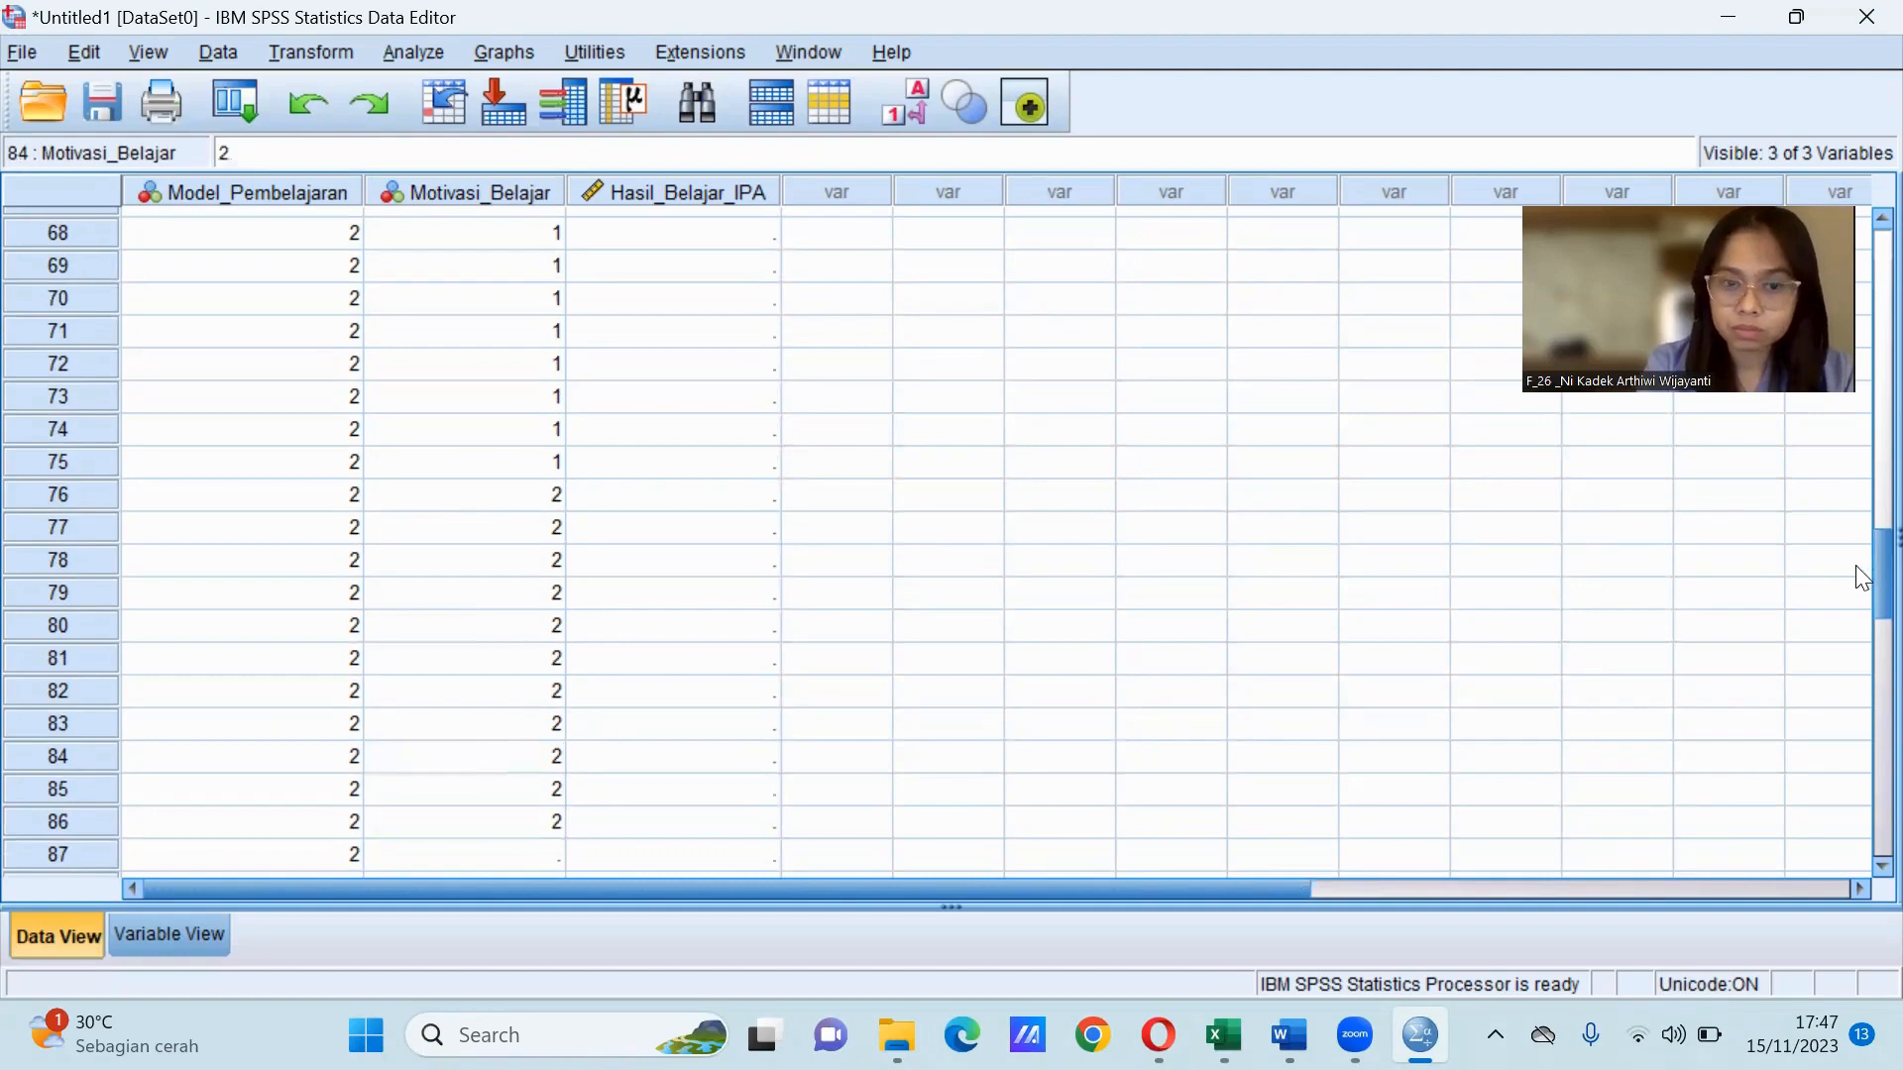
Enter the value 2 for Motivasi_Belajar in rows 87 through 92.
scroll(1861, 578, down, 5)
click(547, 311)
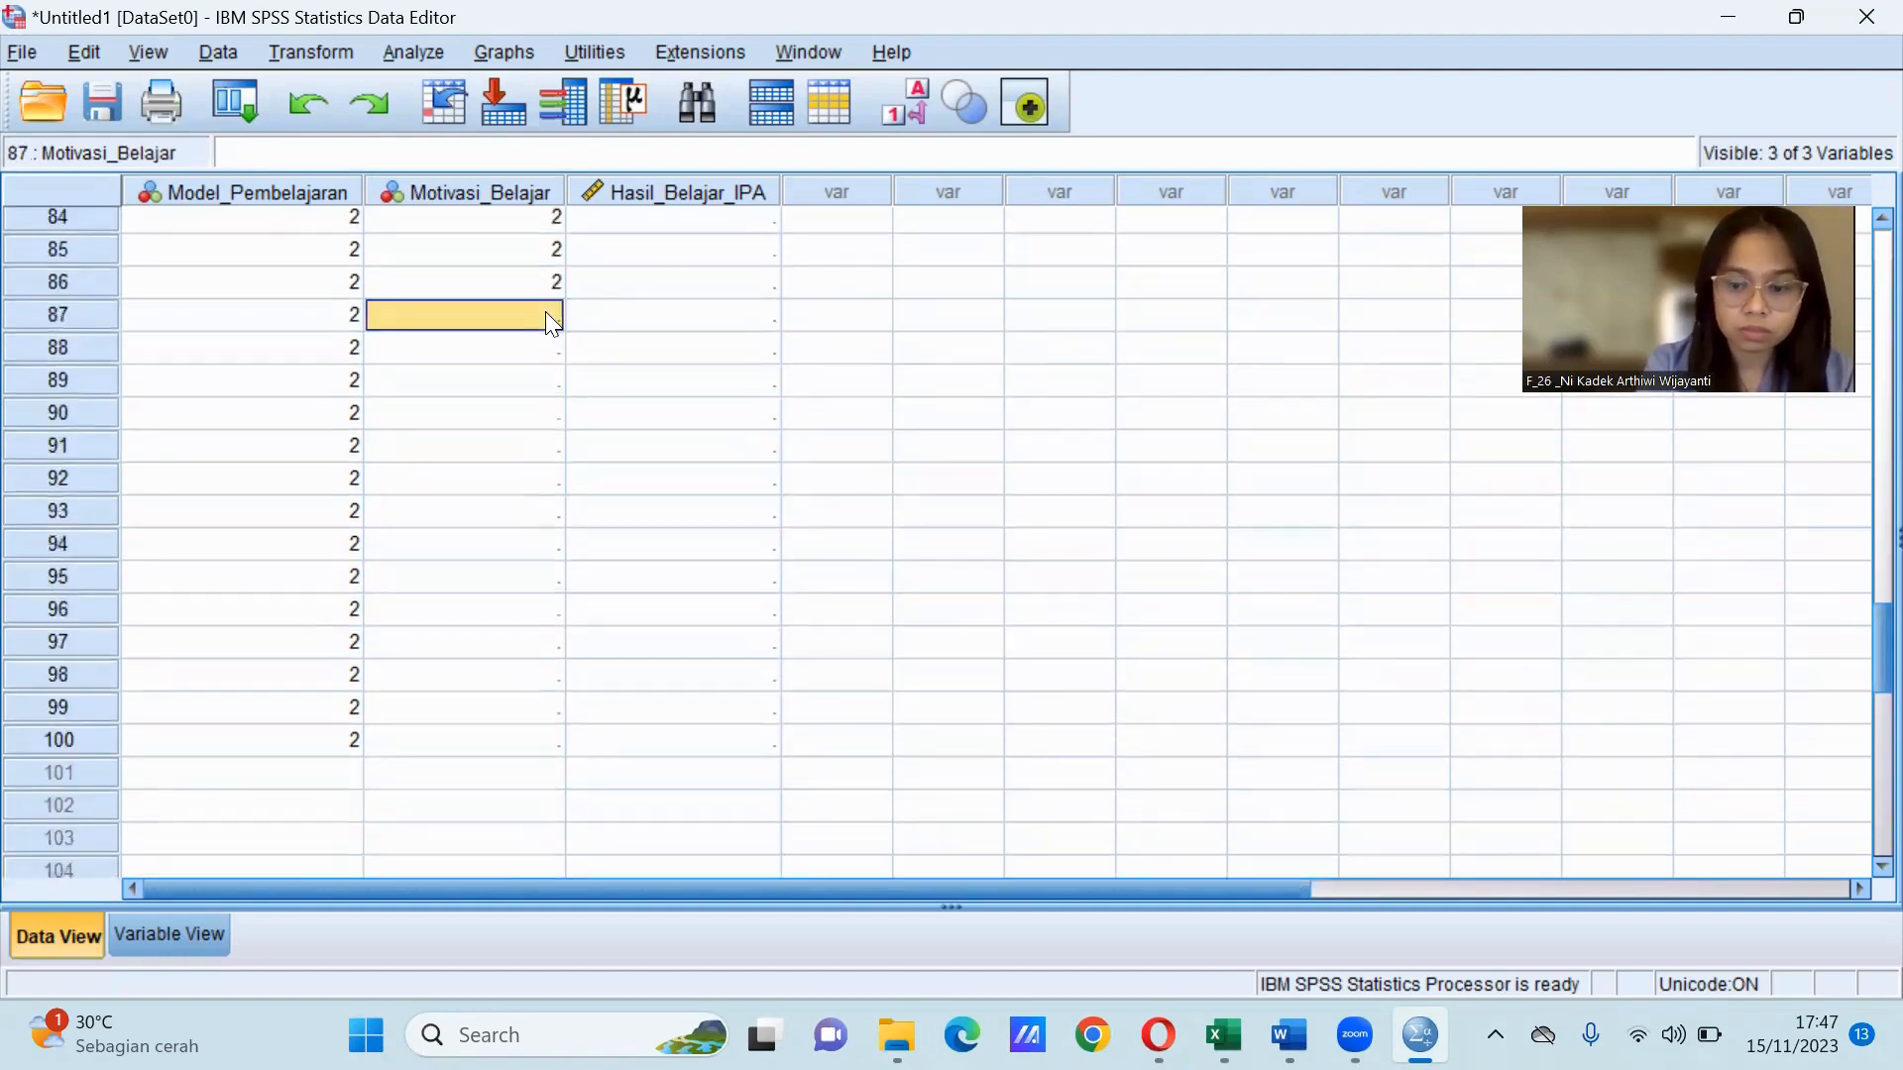
text(2)
key(Return)
text(2)
key(Return)
text(2 )
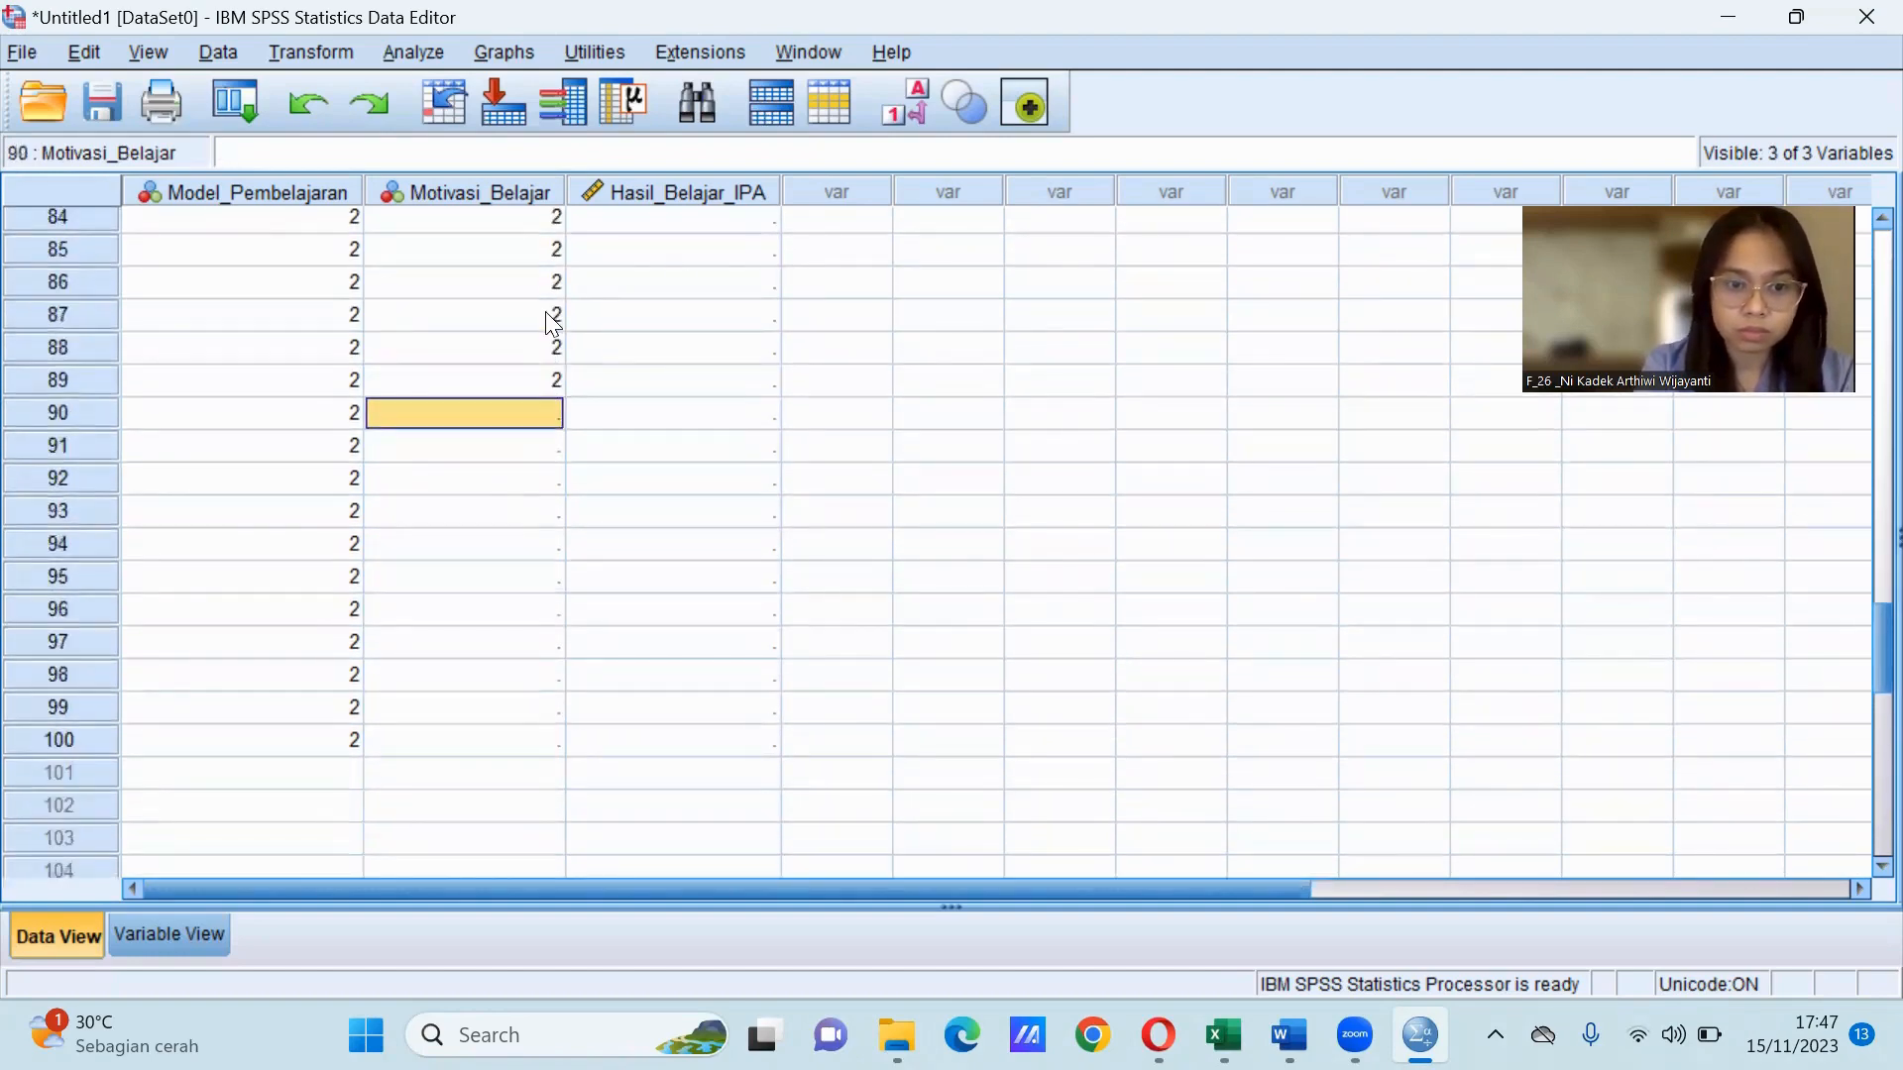
text(2 2 2  22)
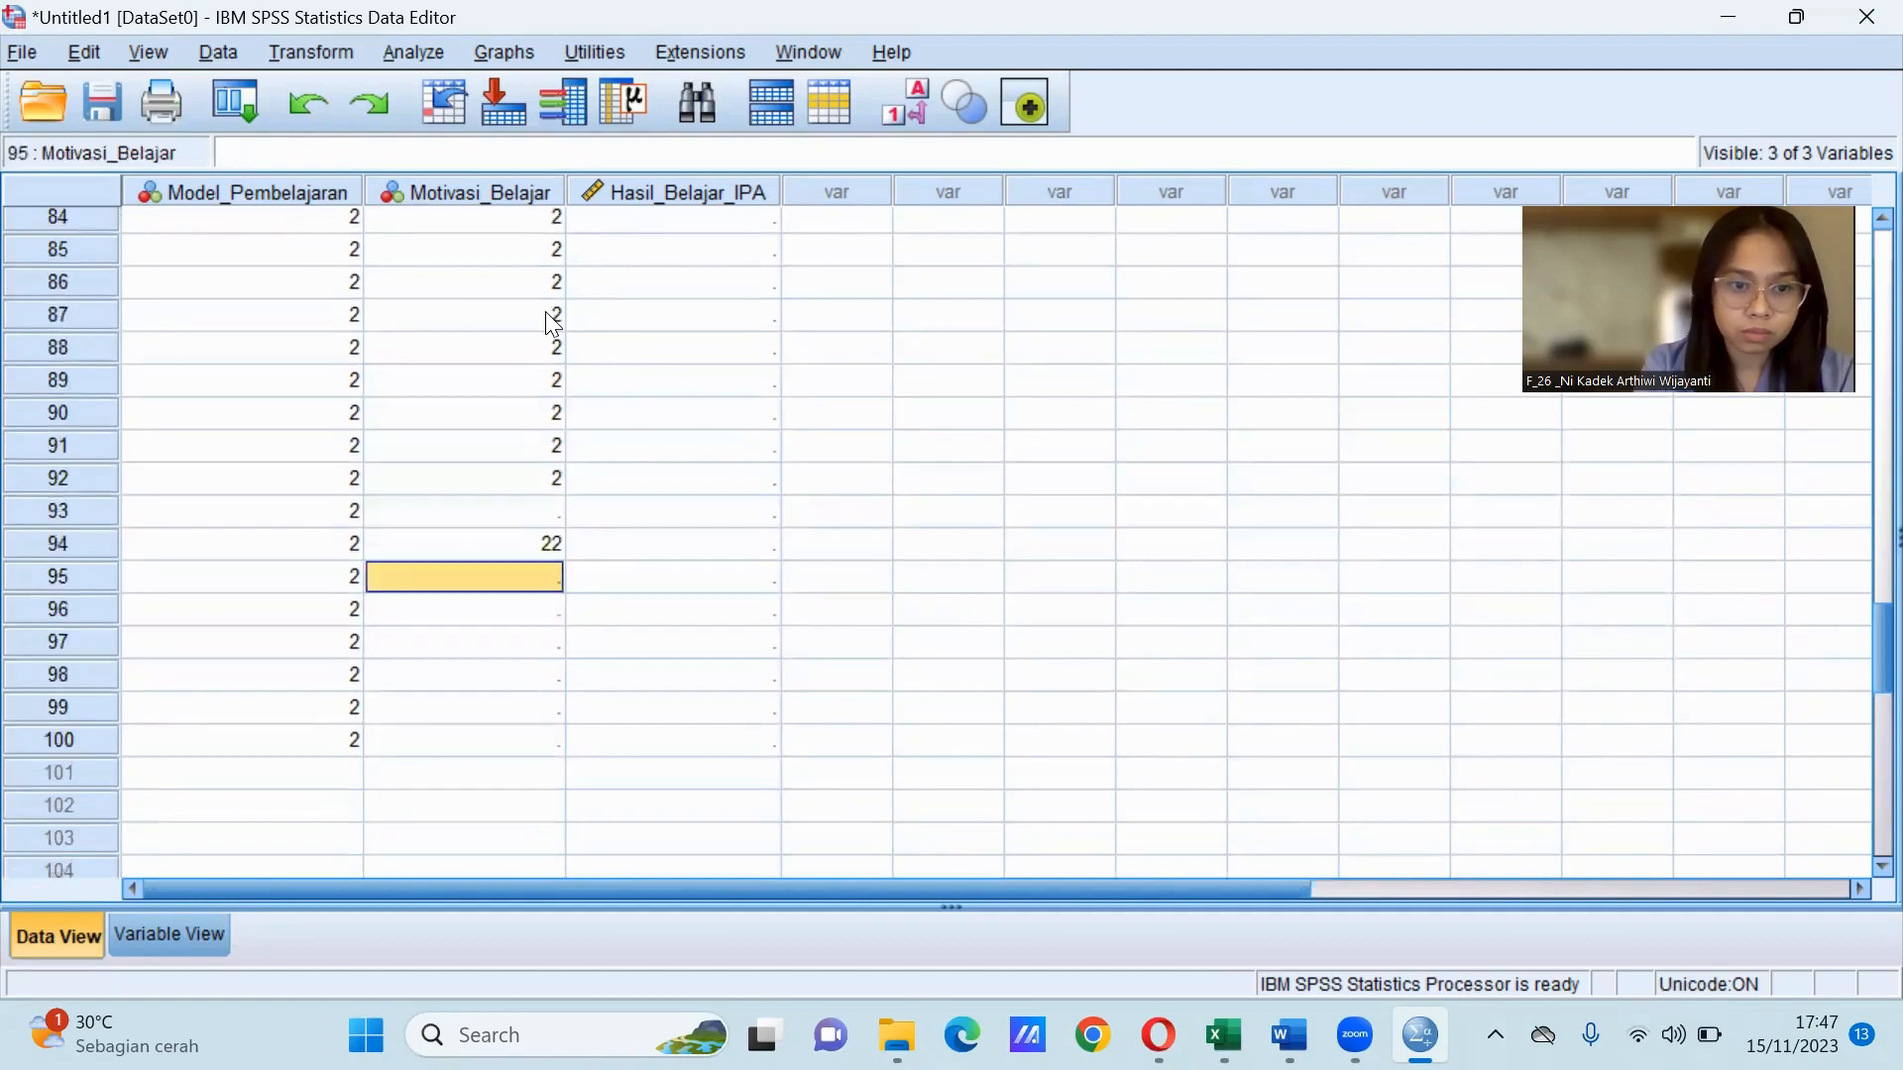
Enter the value 2 for Motivasi_Belajar in rows 93 through 100, correcting row 94 and filling the skipped rows 93 and 99.
click(519, 483)
click(518, 508)
text(2)
click(531, 552)
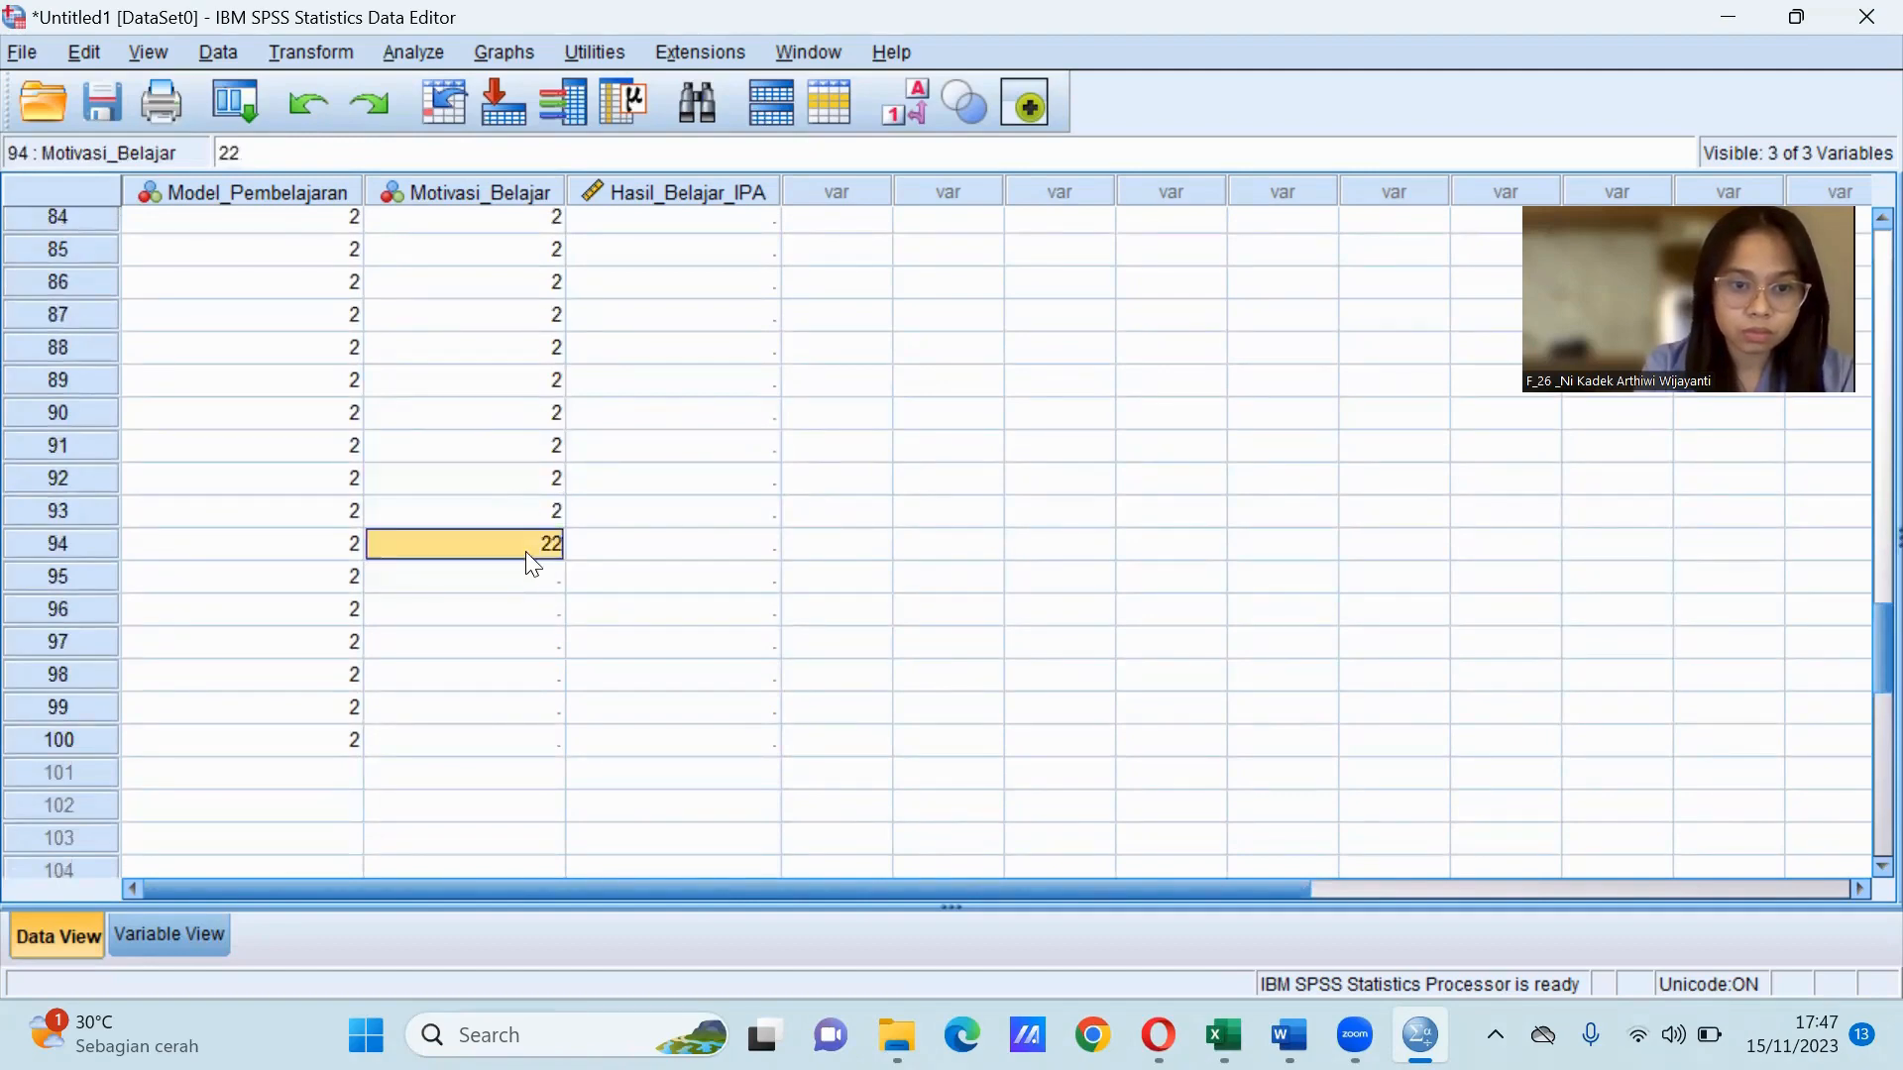
text(2)
key(Return)
text(2)
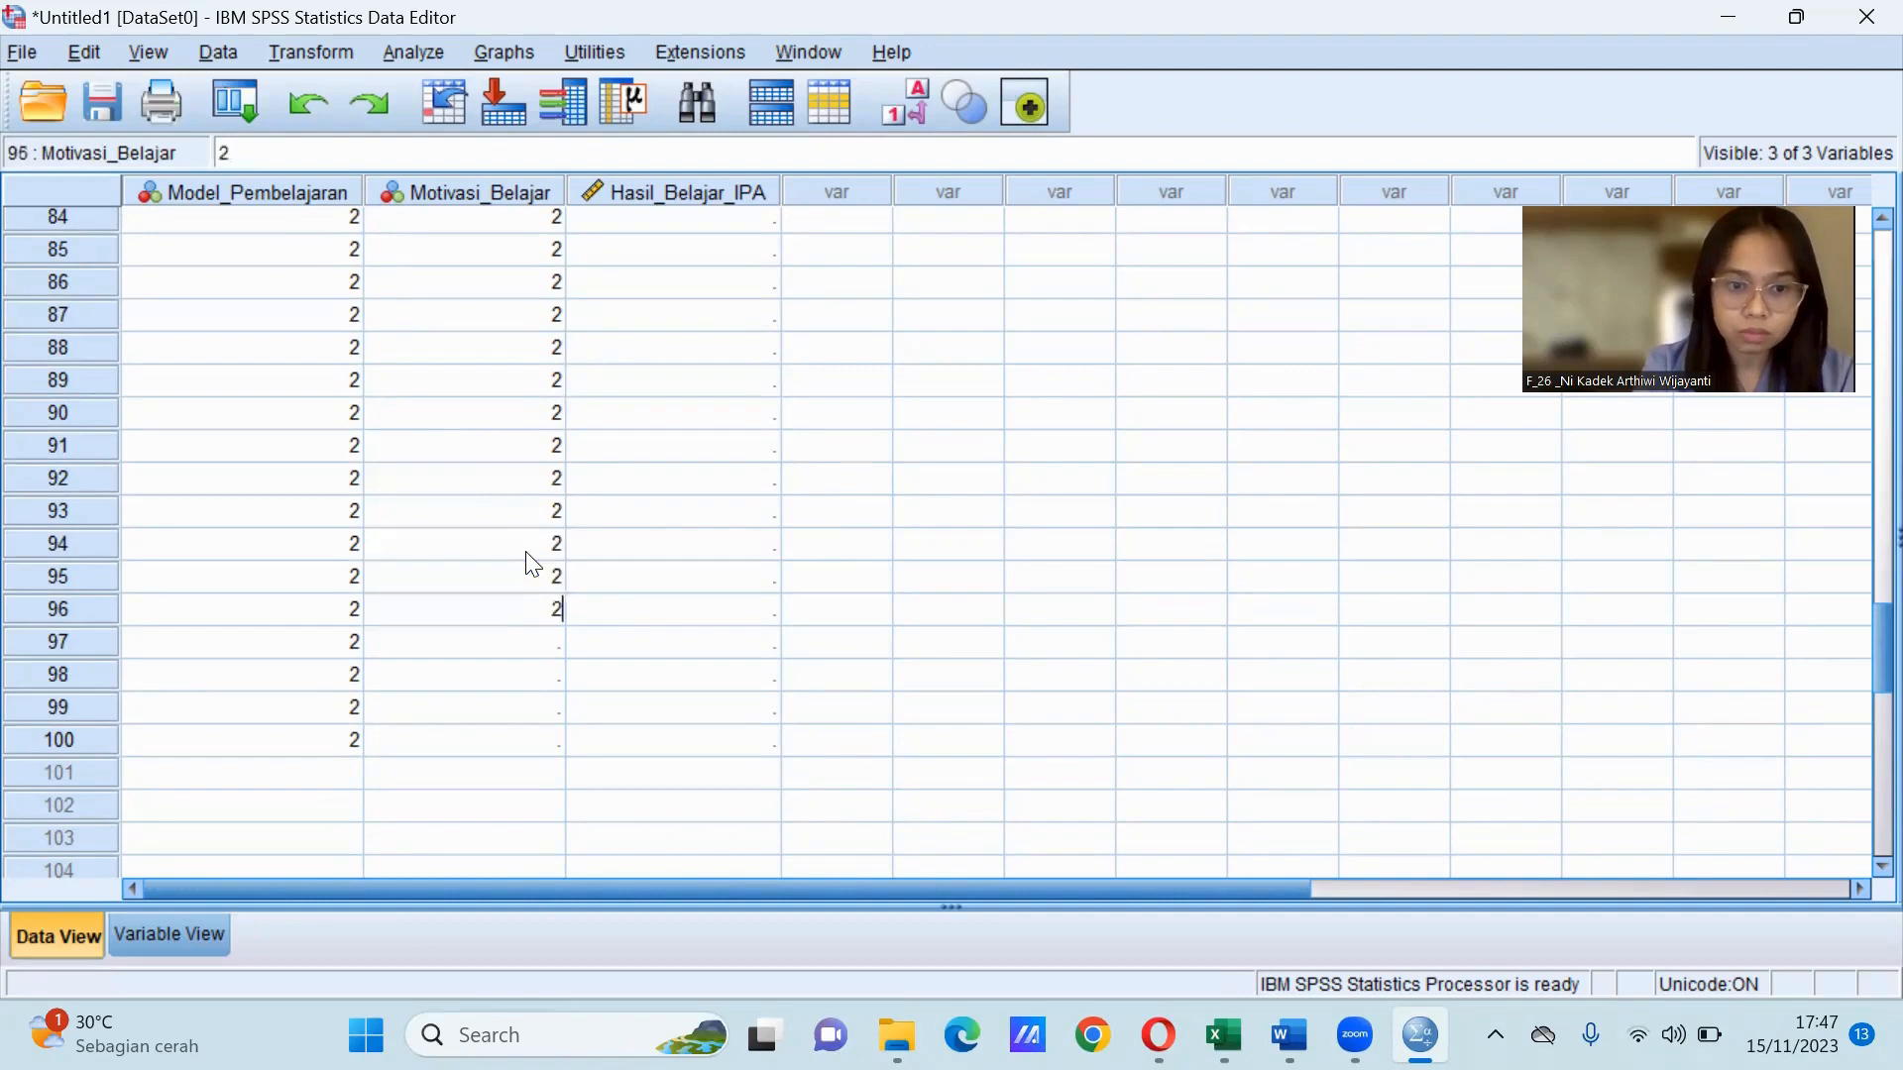
text( 2 2 2  2)
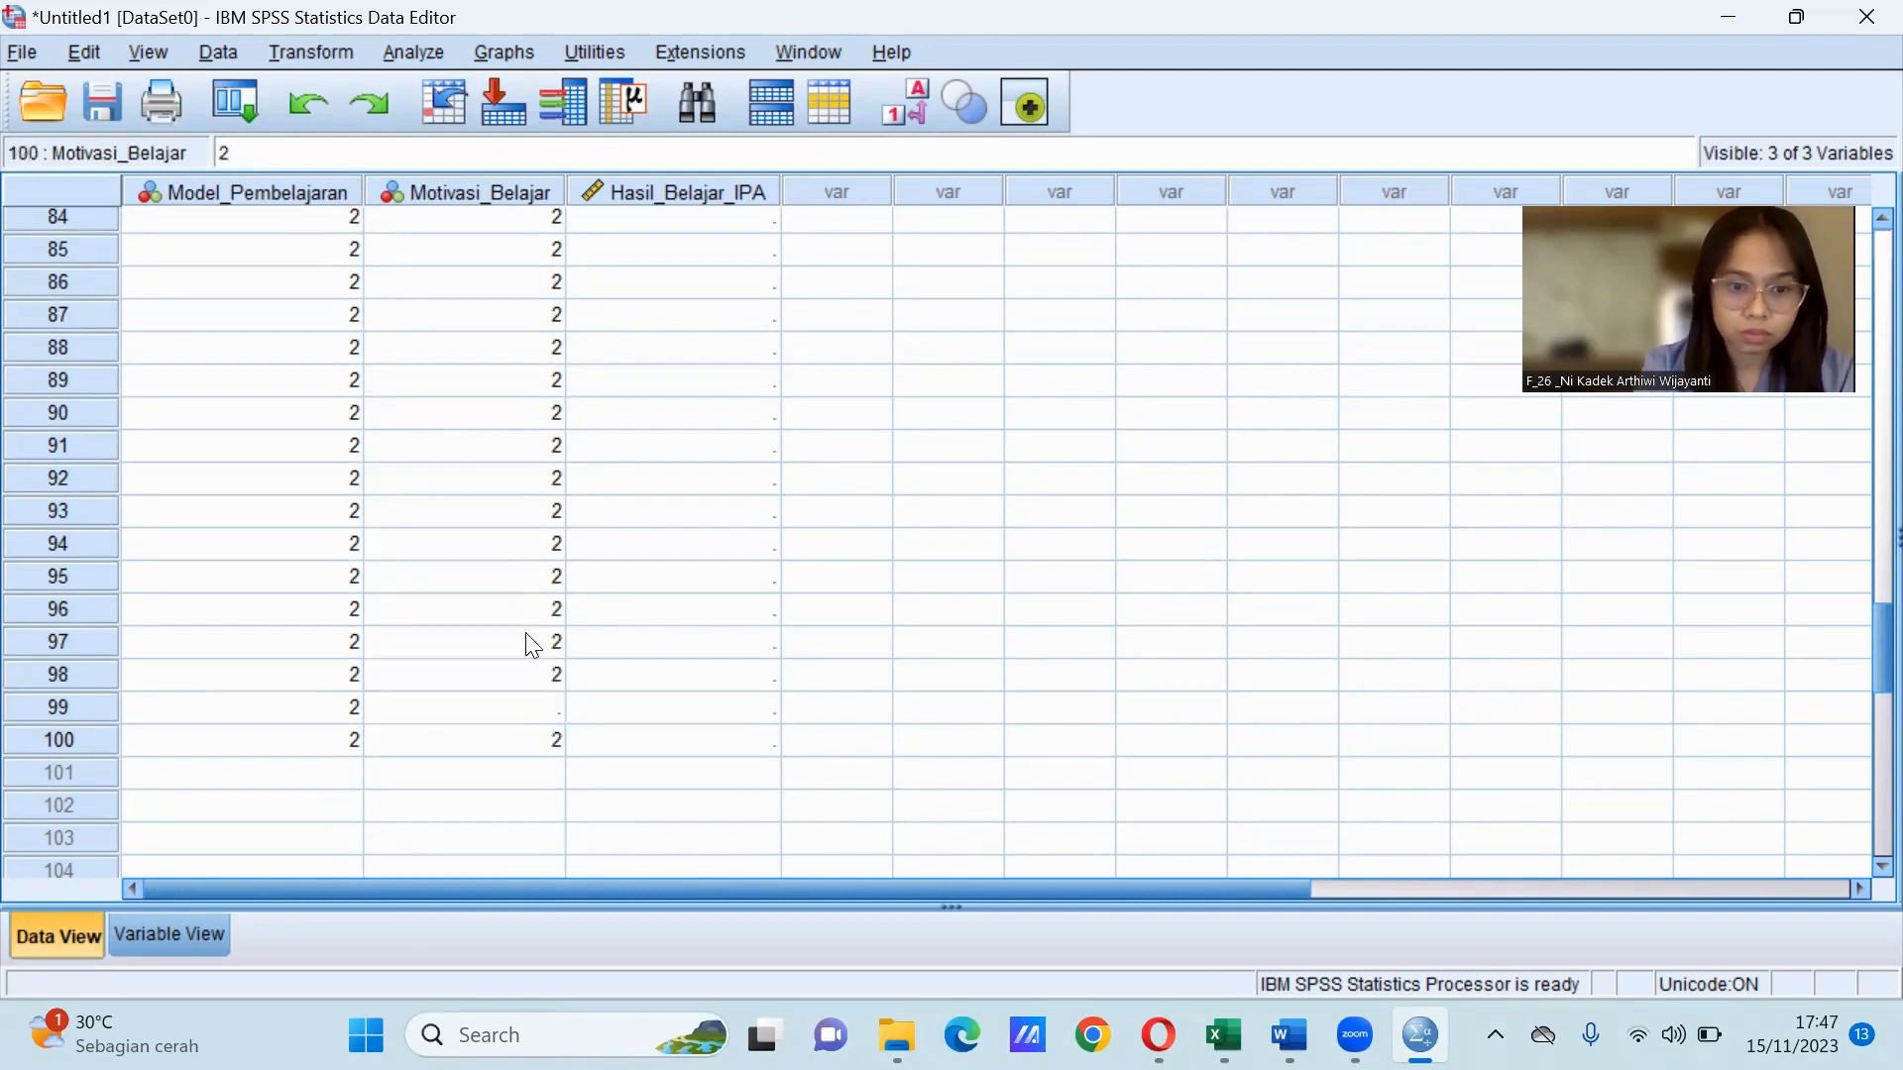
click(513, 703)
text(2)
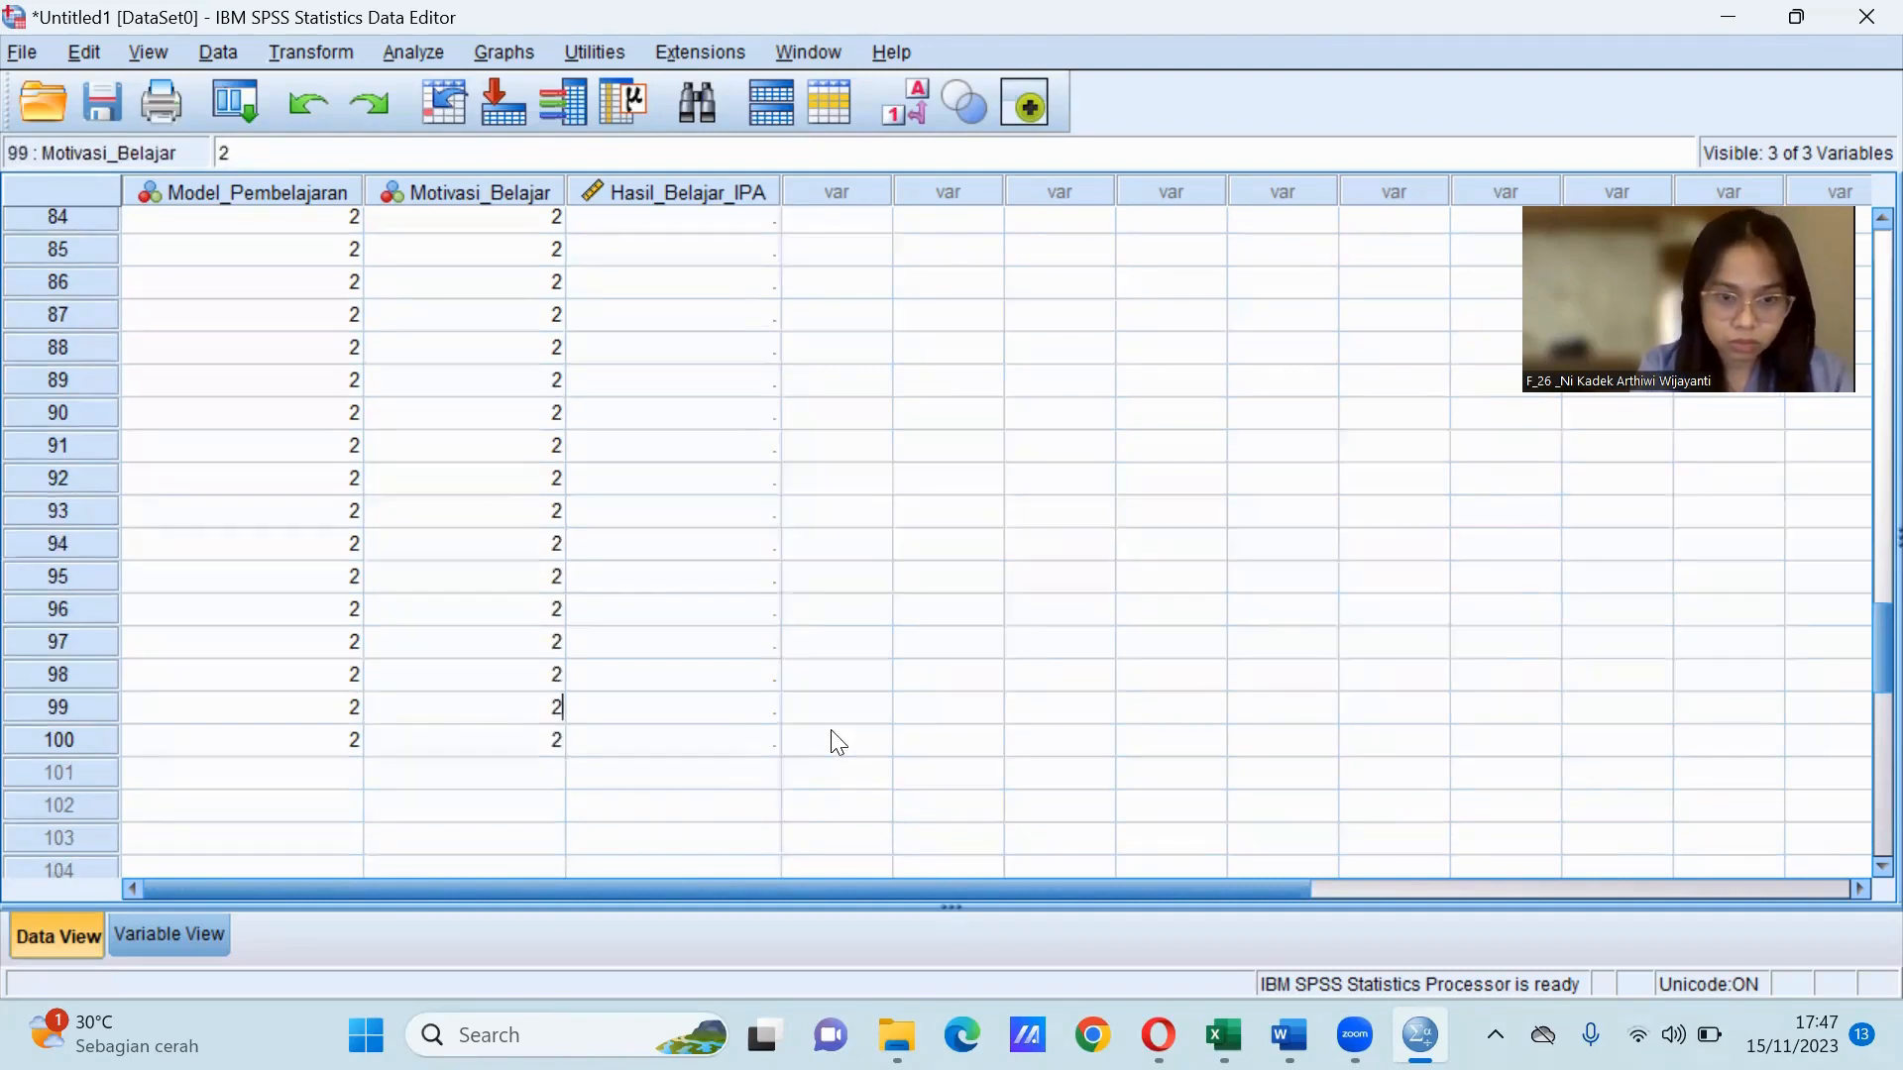
Select the first Hasil_Belajar_IPA cell, switch to the ANOVA DKK workbook in Excel and copy the A1 Tinggi scores in O4:O28.
scroll(1862, 644, up, 4)
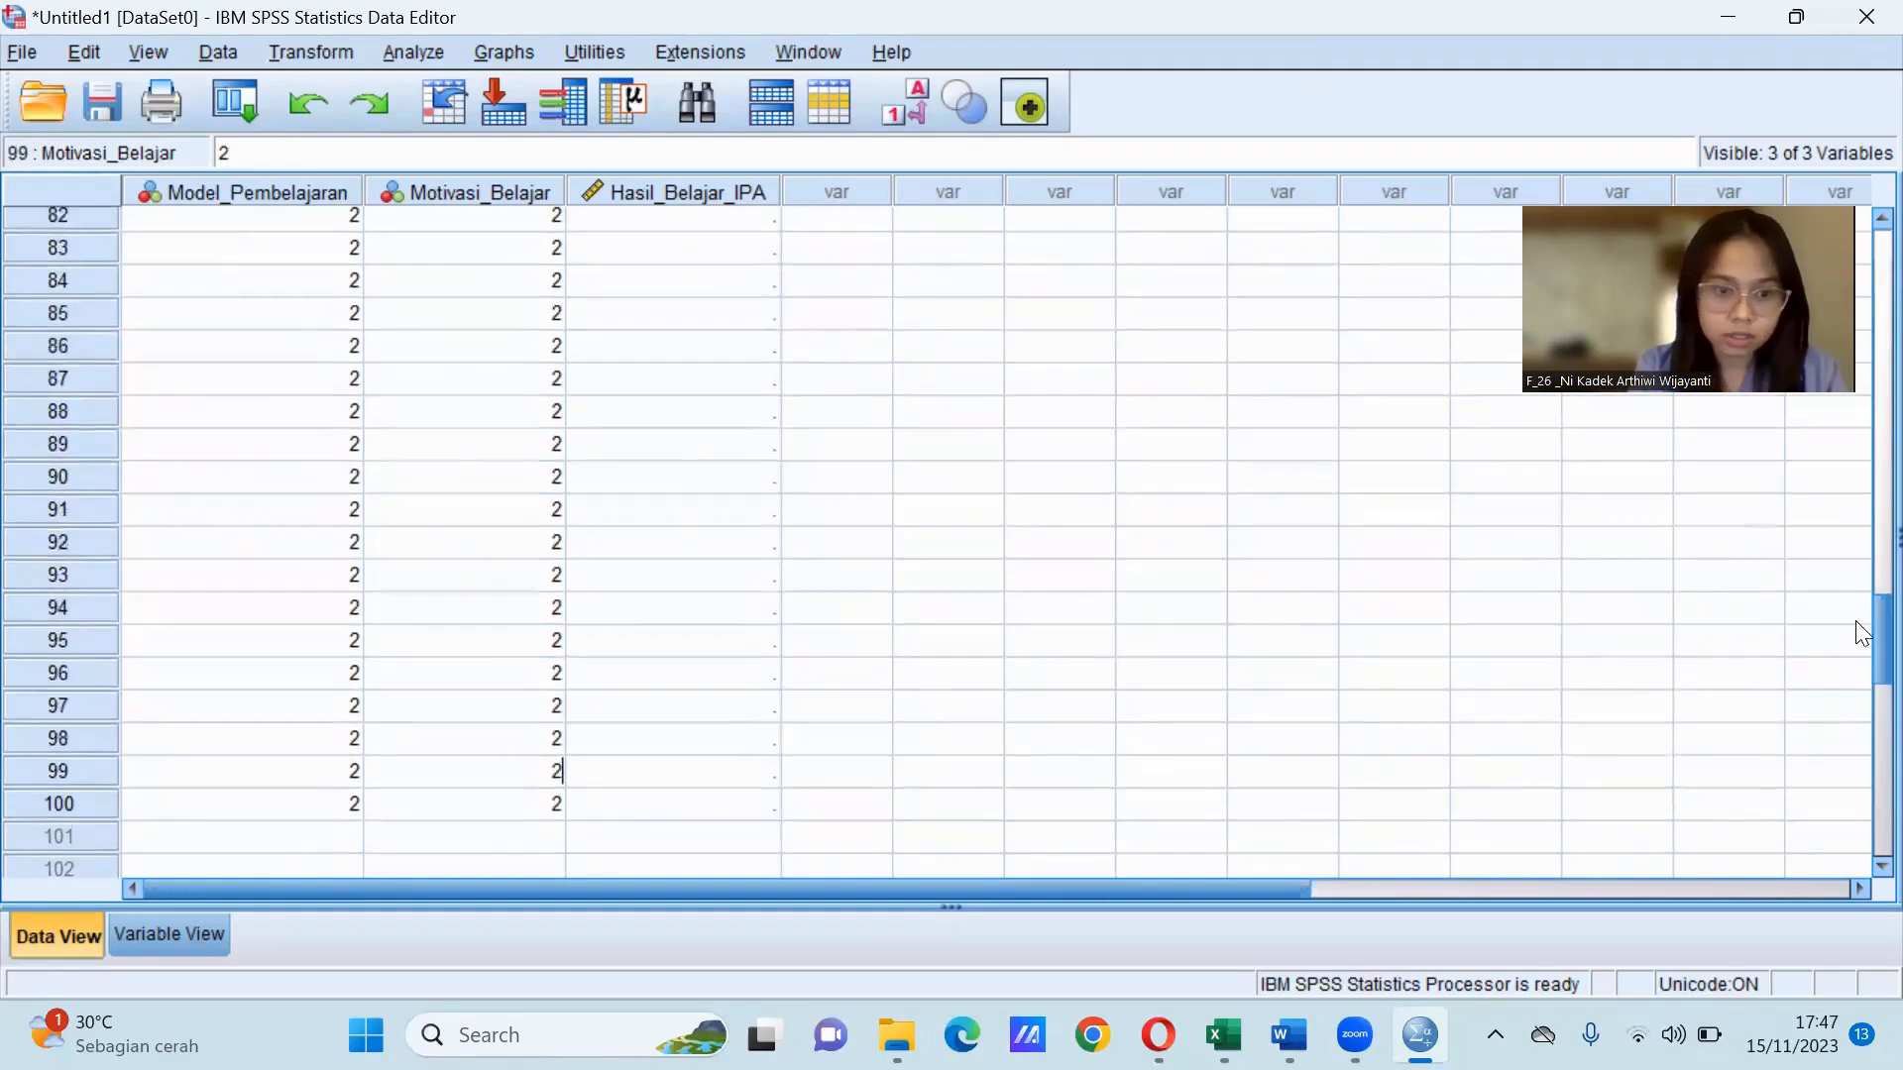
scroll(1861, 639, down, 5)
scroll(1862, 630, up, 4)
scroll(1862, 624, up, 8)
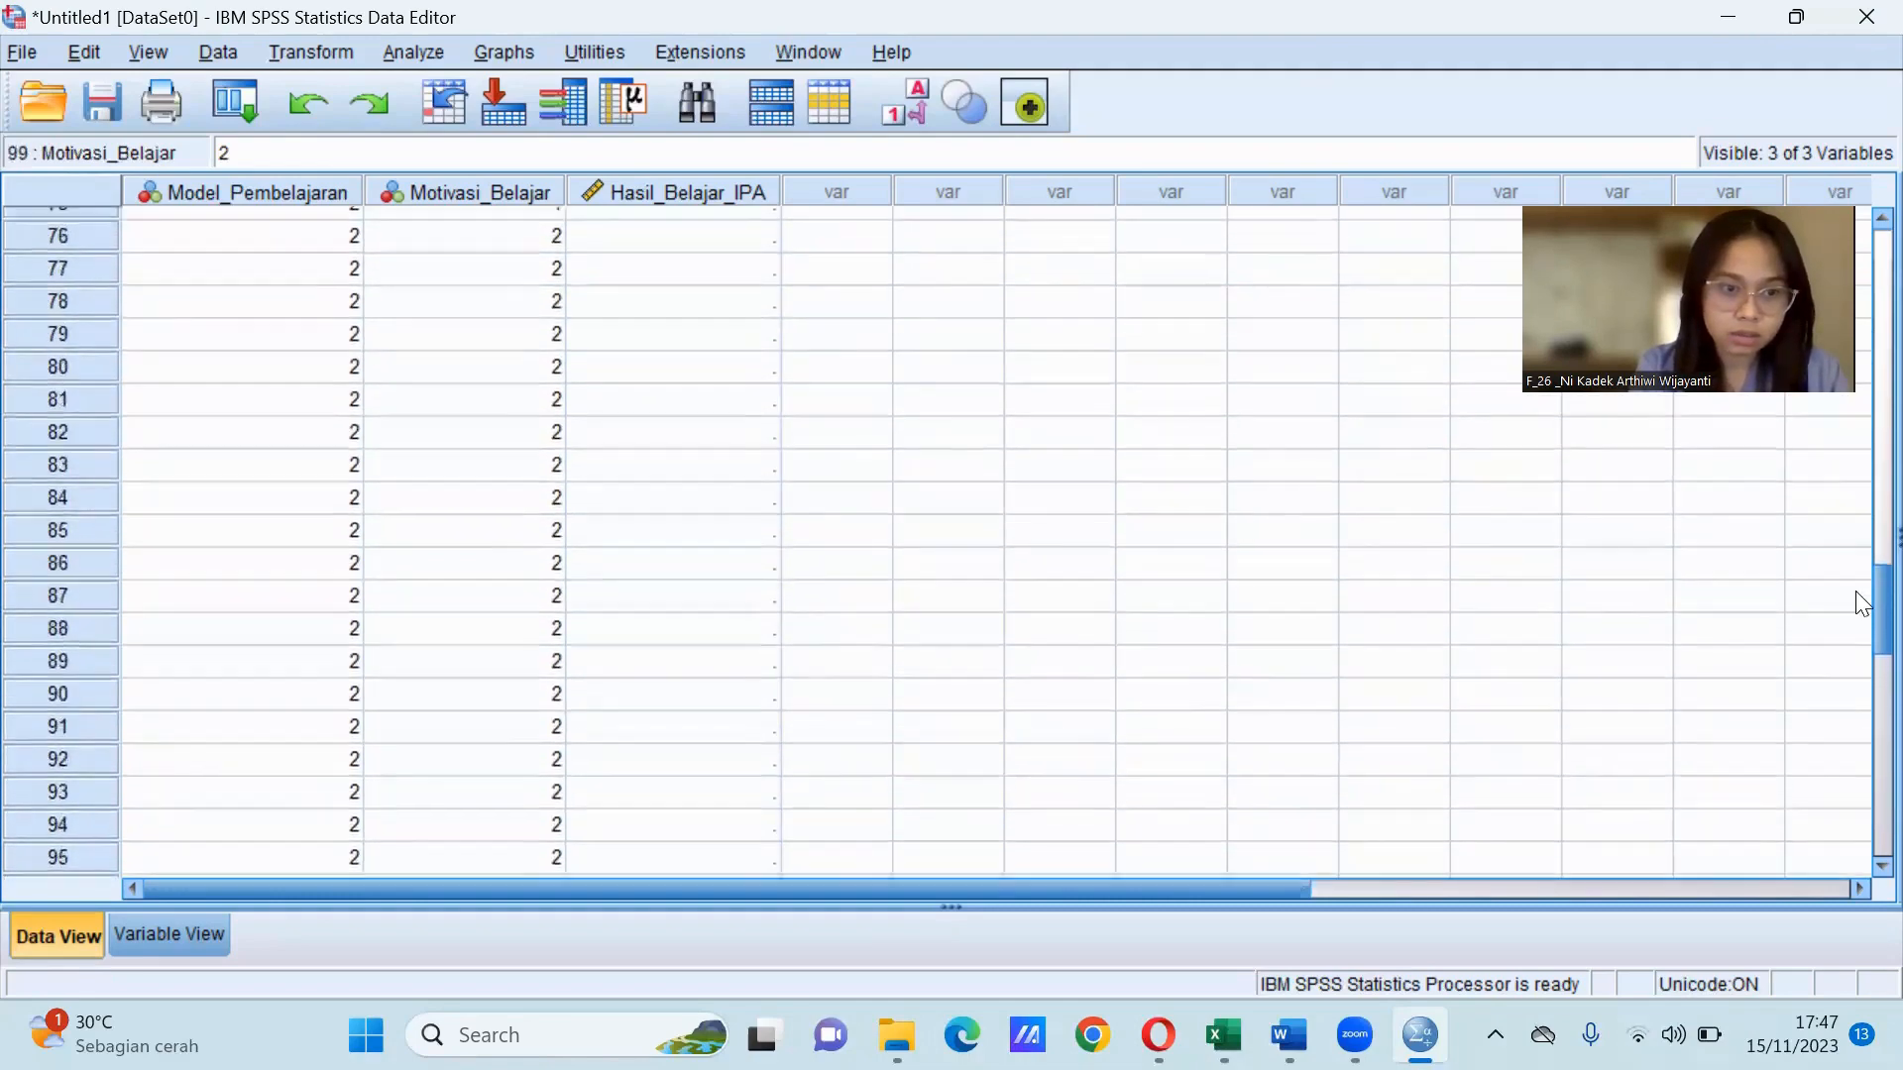
scroll(1859, 475, up, 10)
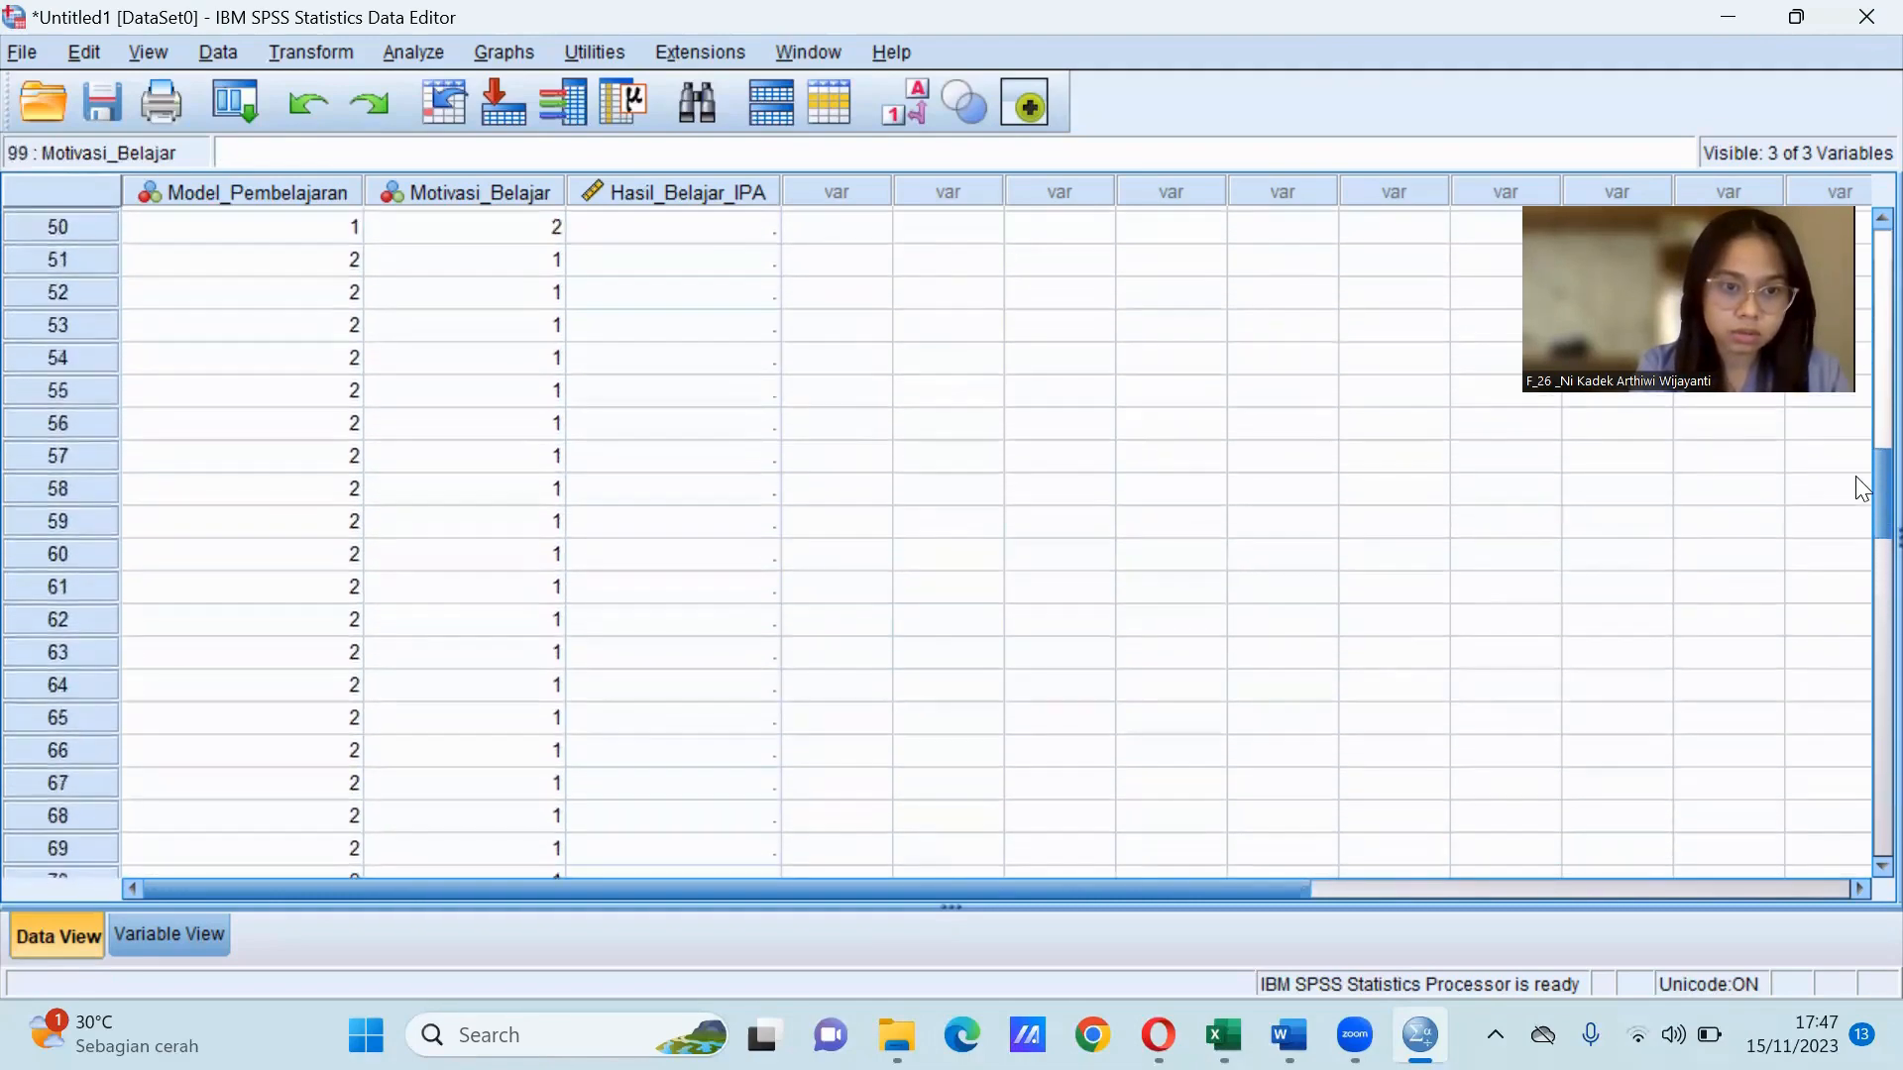
scroll(1856, 414, up, 9)
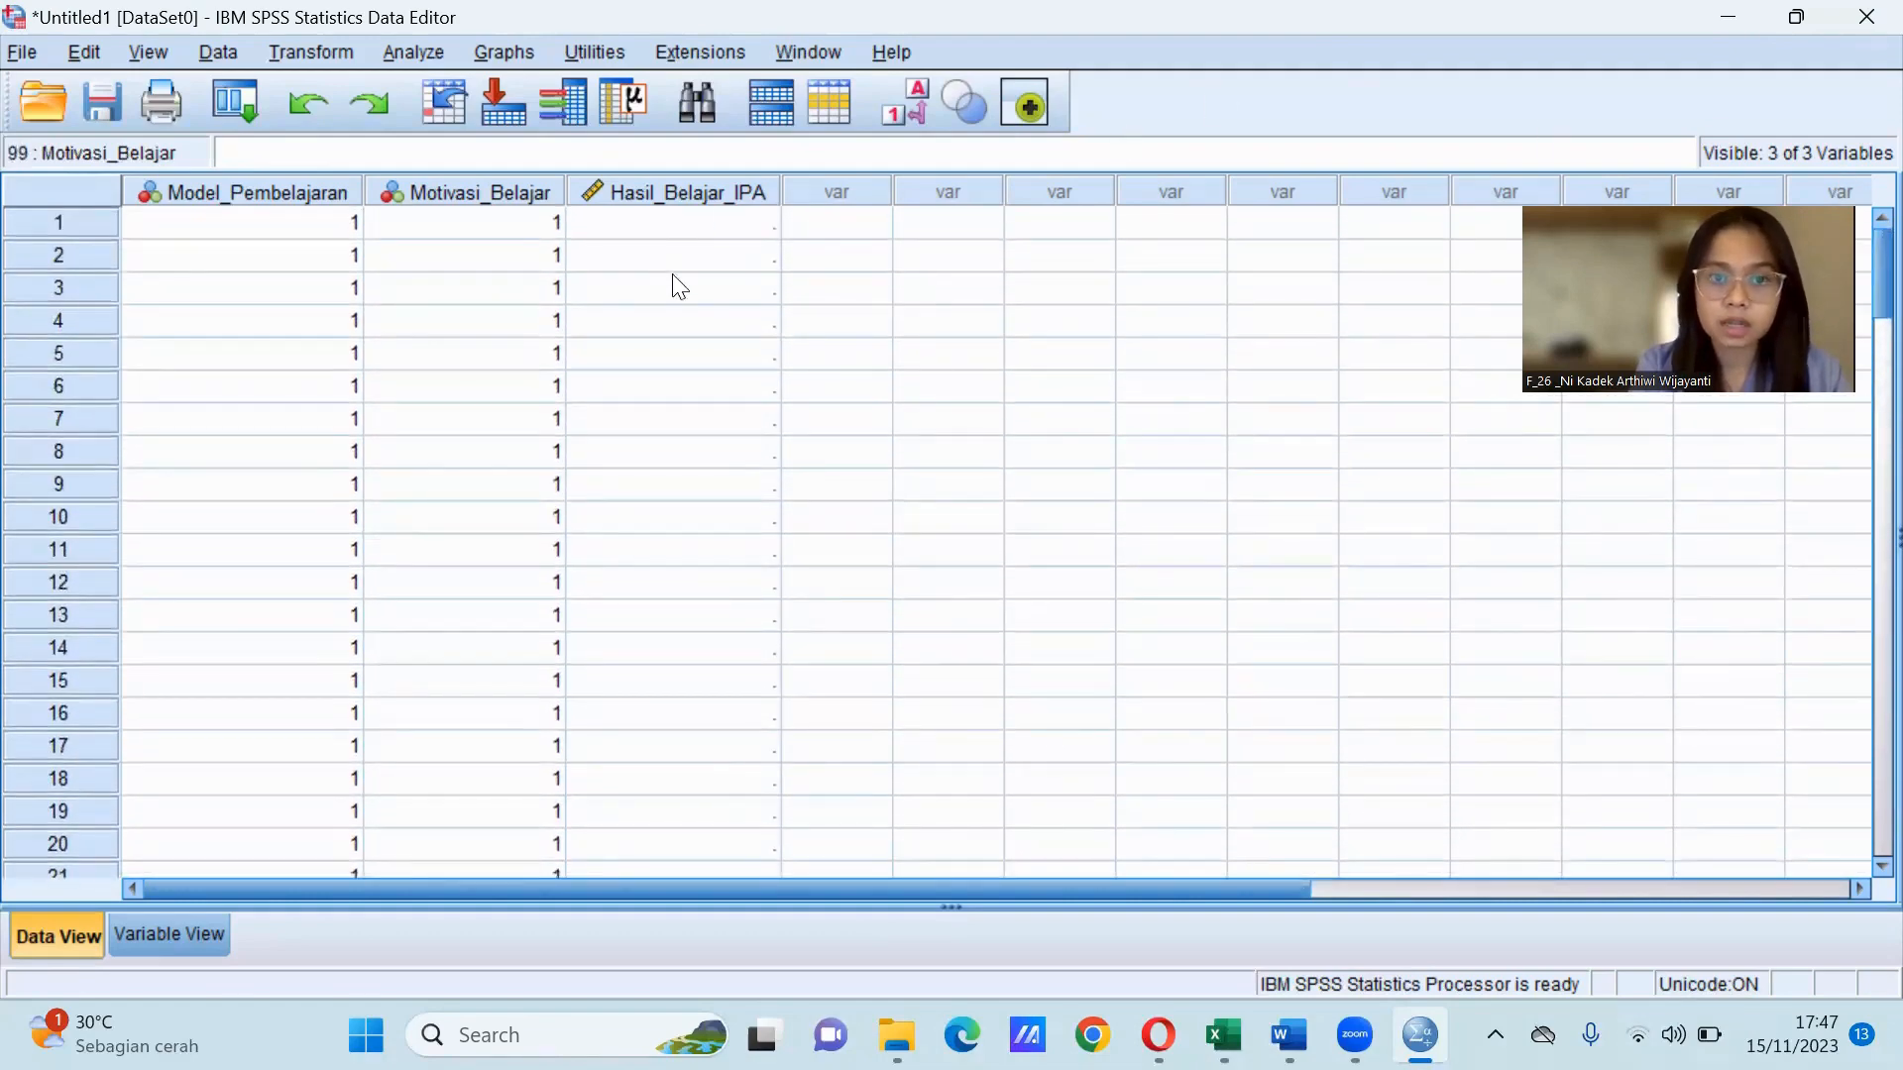
click(684, 220)
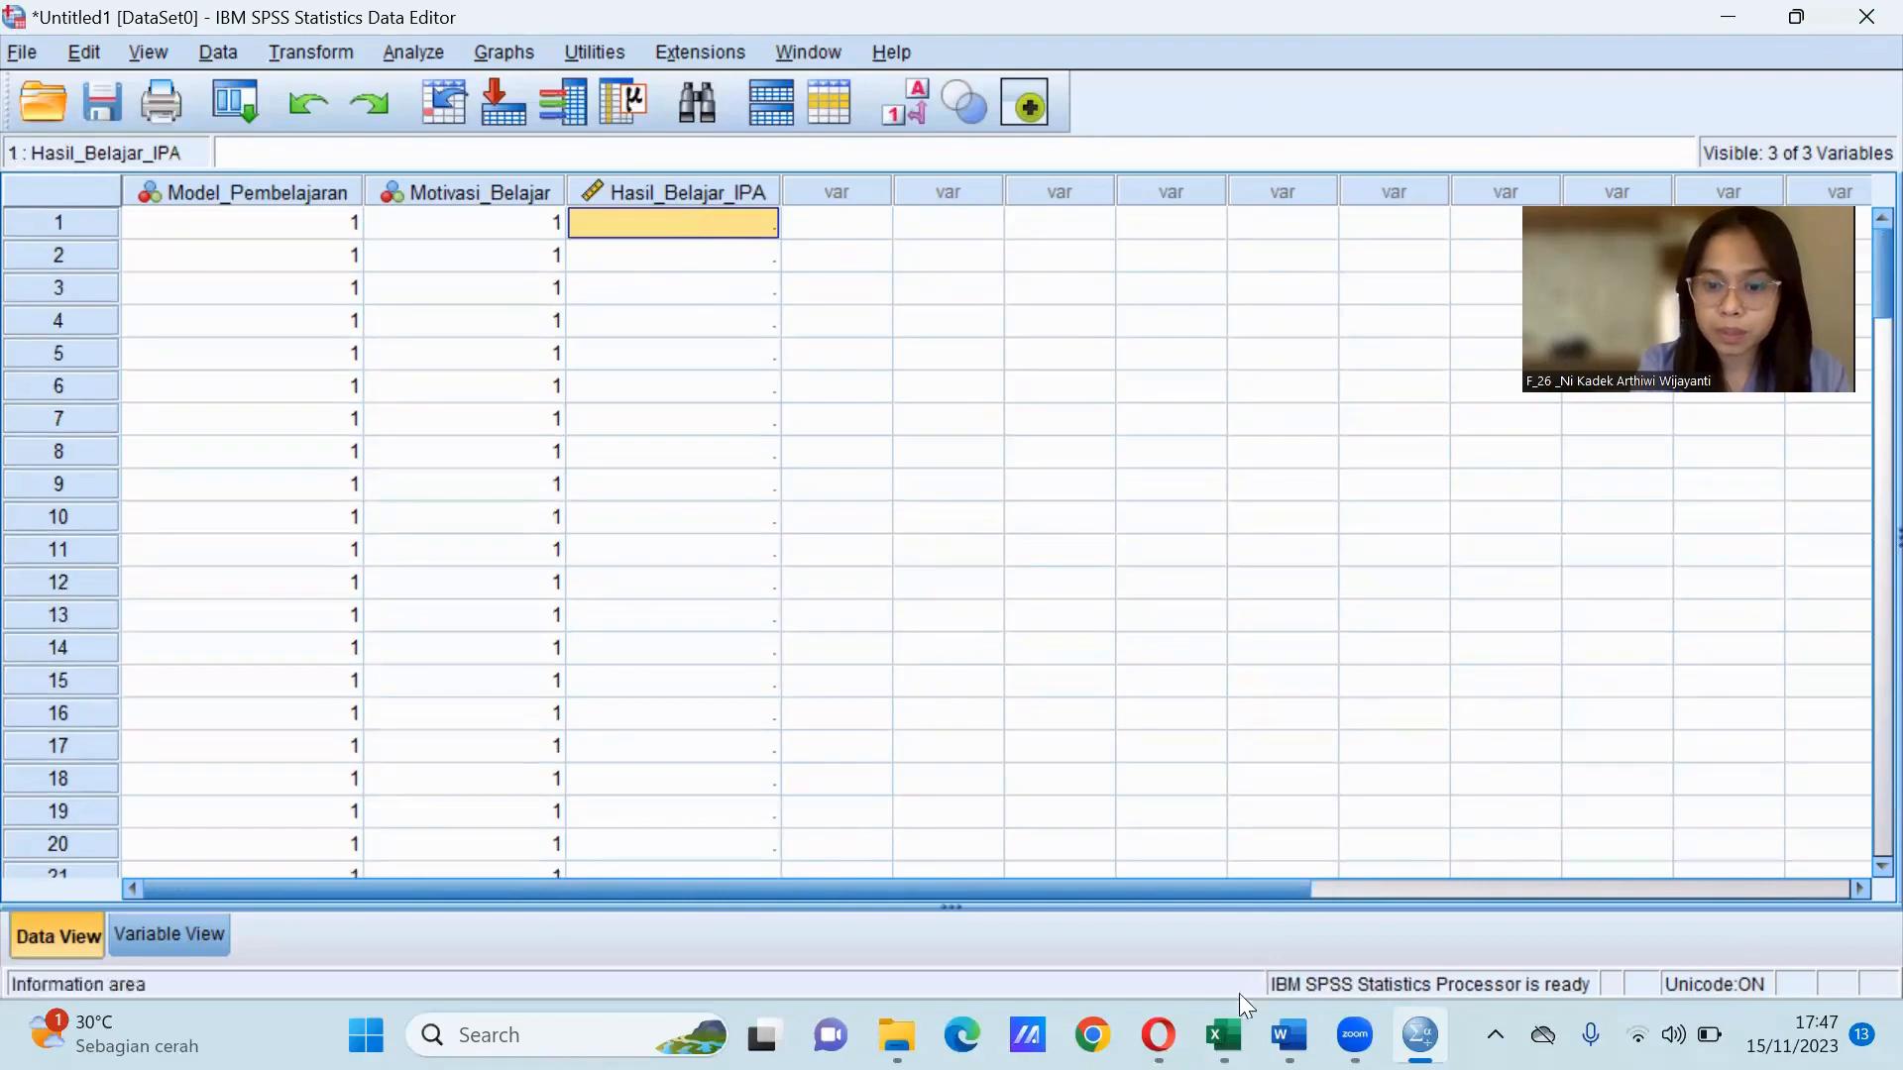
click(1224, 1035)
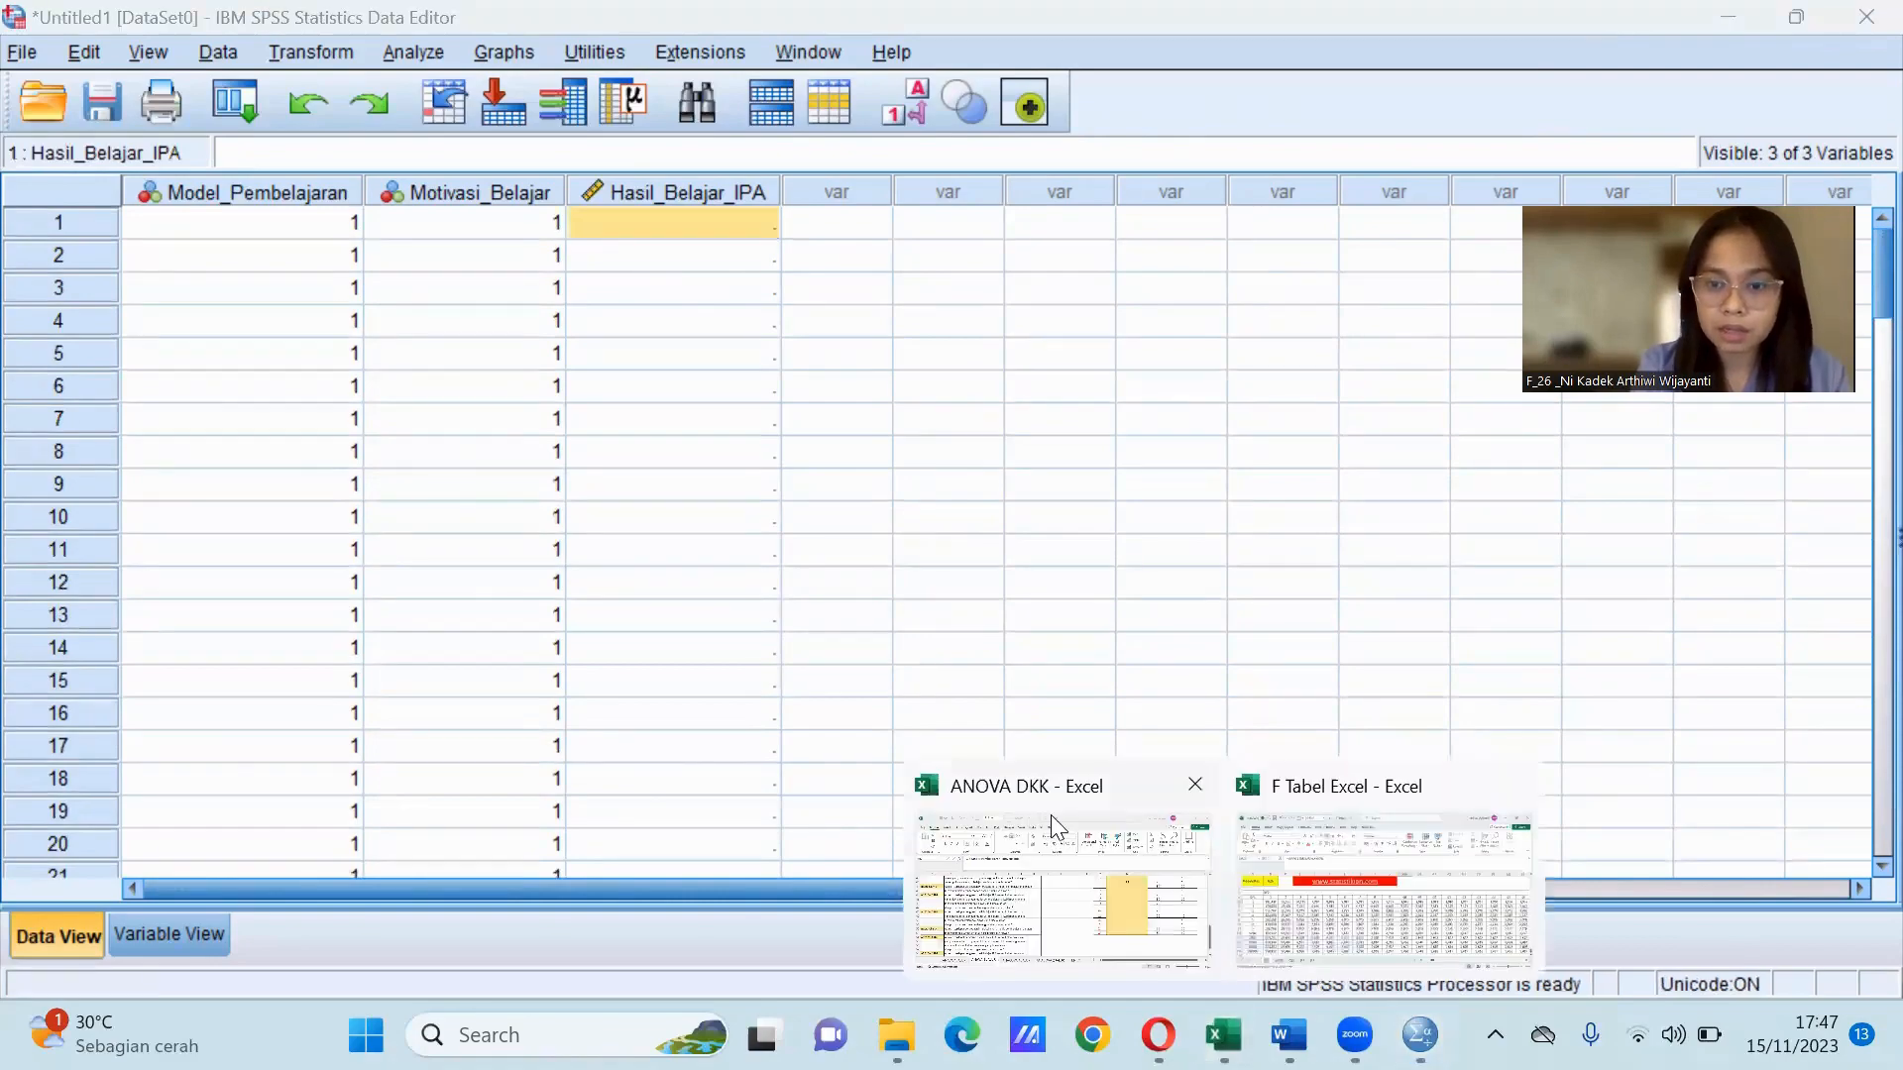
click(1050, 814)
drag(1860, 805, 1863, 471)
drag(1570, 499, 1562, 873)
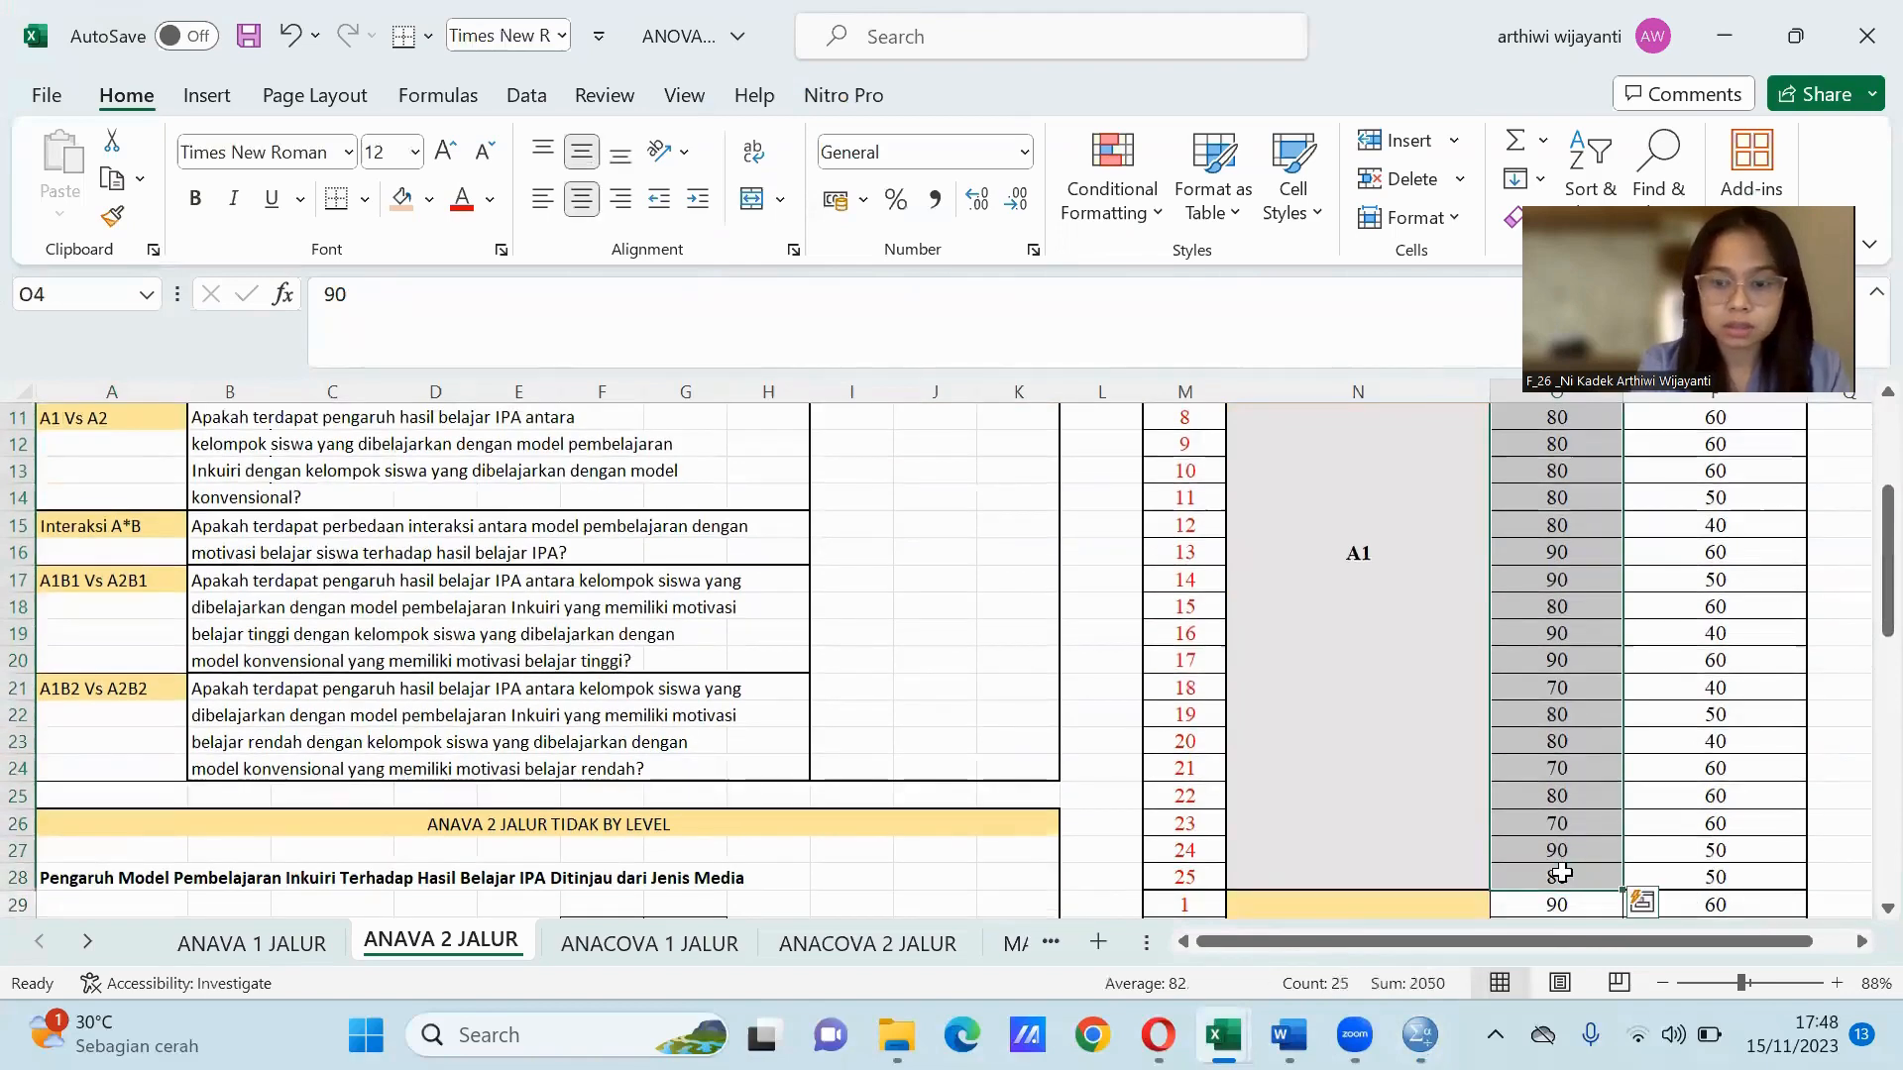
key(ctrl+c)
Paste the copied scores into Hasil_Belajar_IPA rows 1 through 25 in SPSS and return to the ANOVA DKK workbook in Excel.
click(1419, 1034)
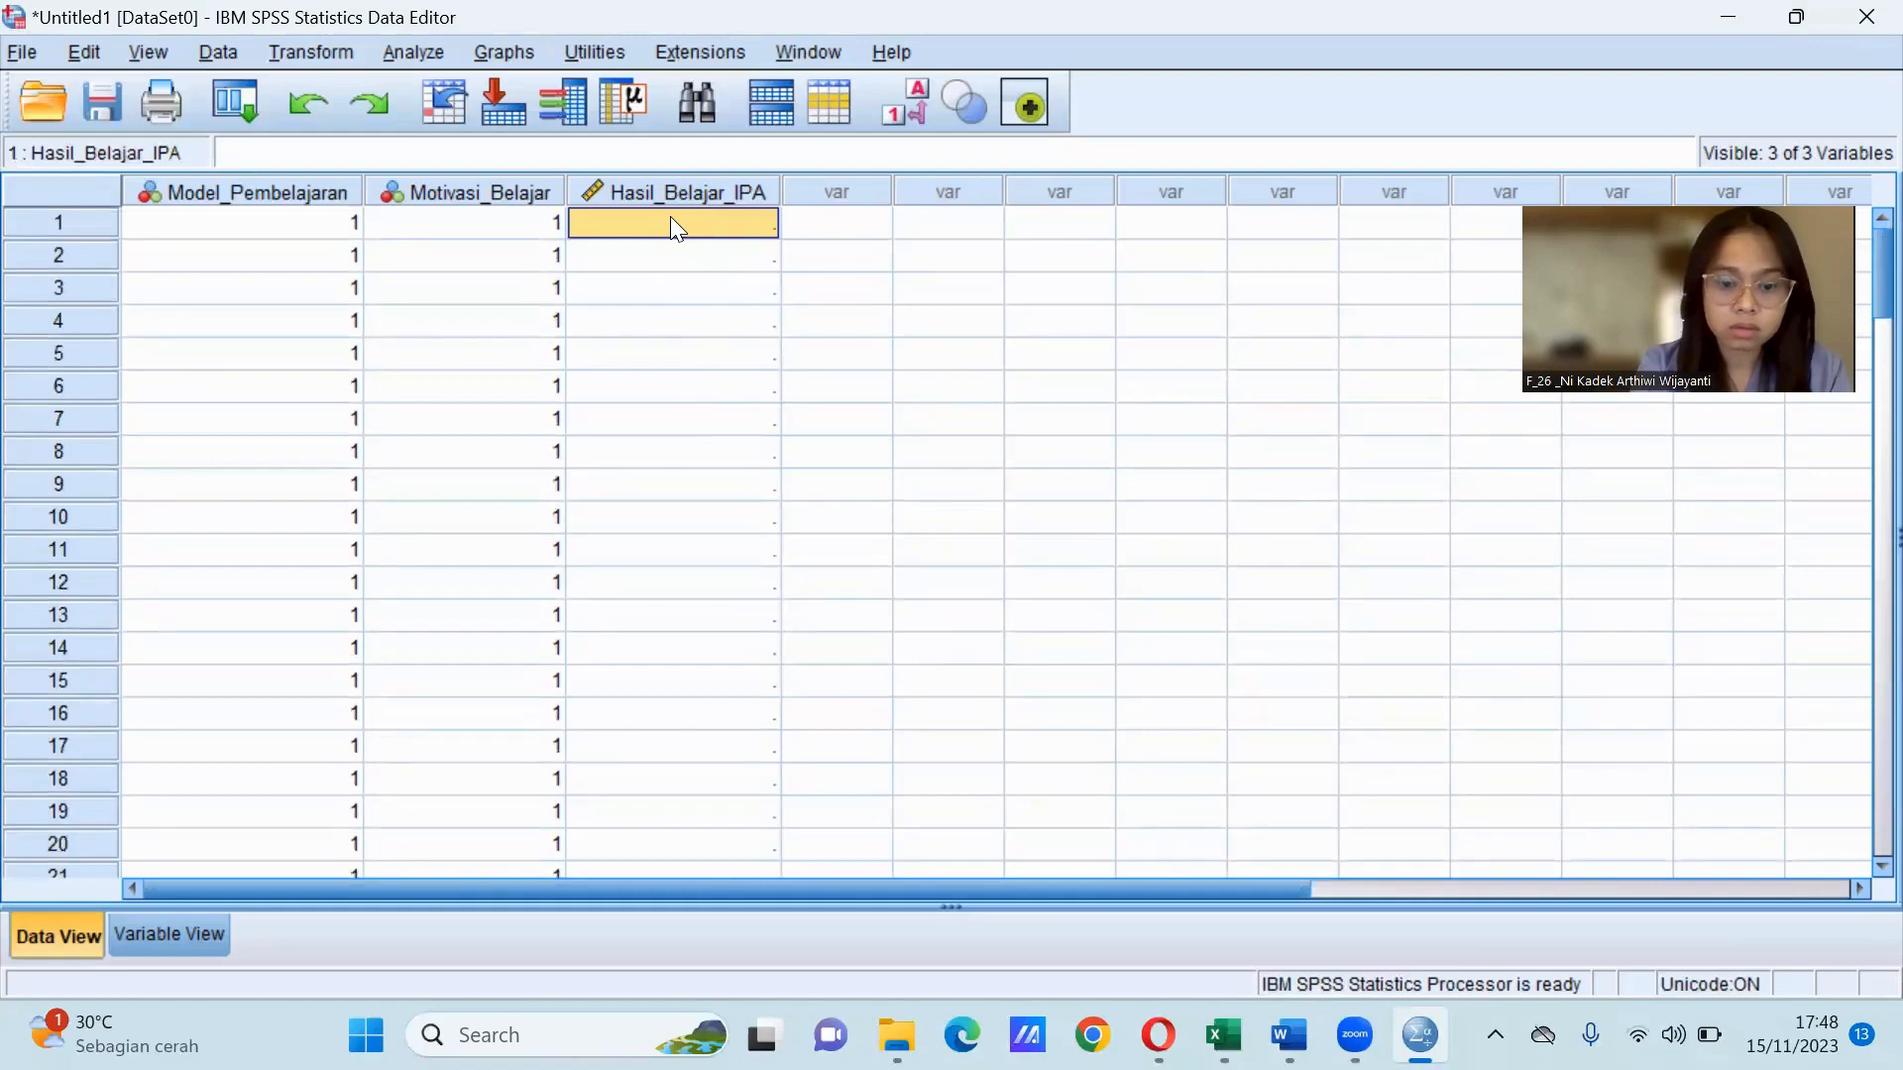
key(ctrl+v)
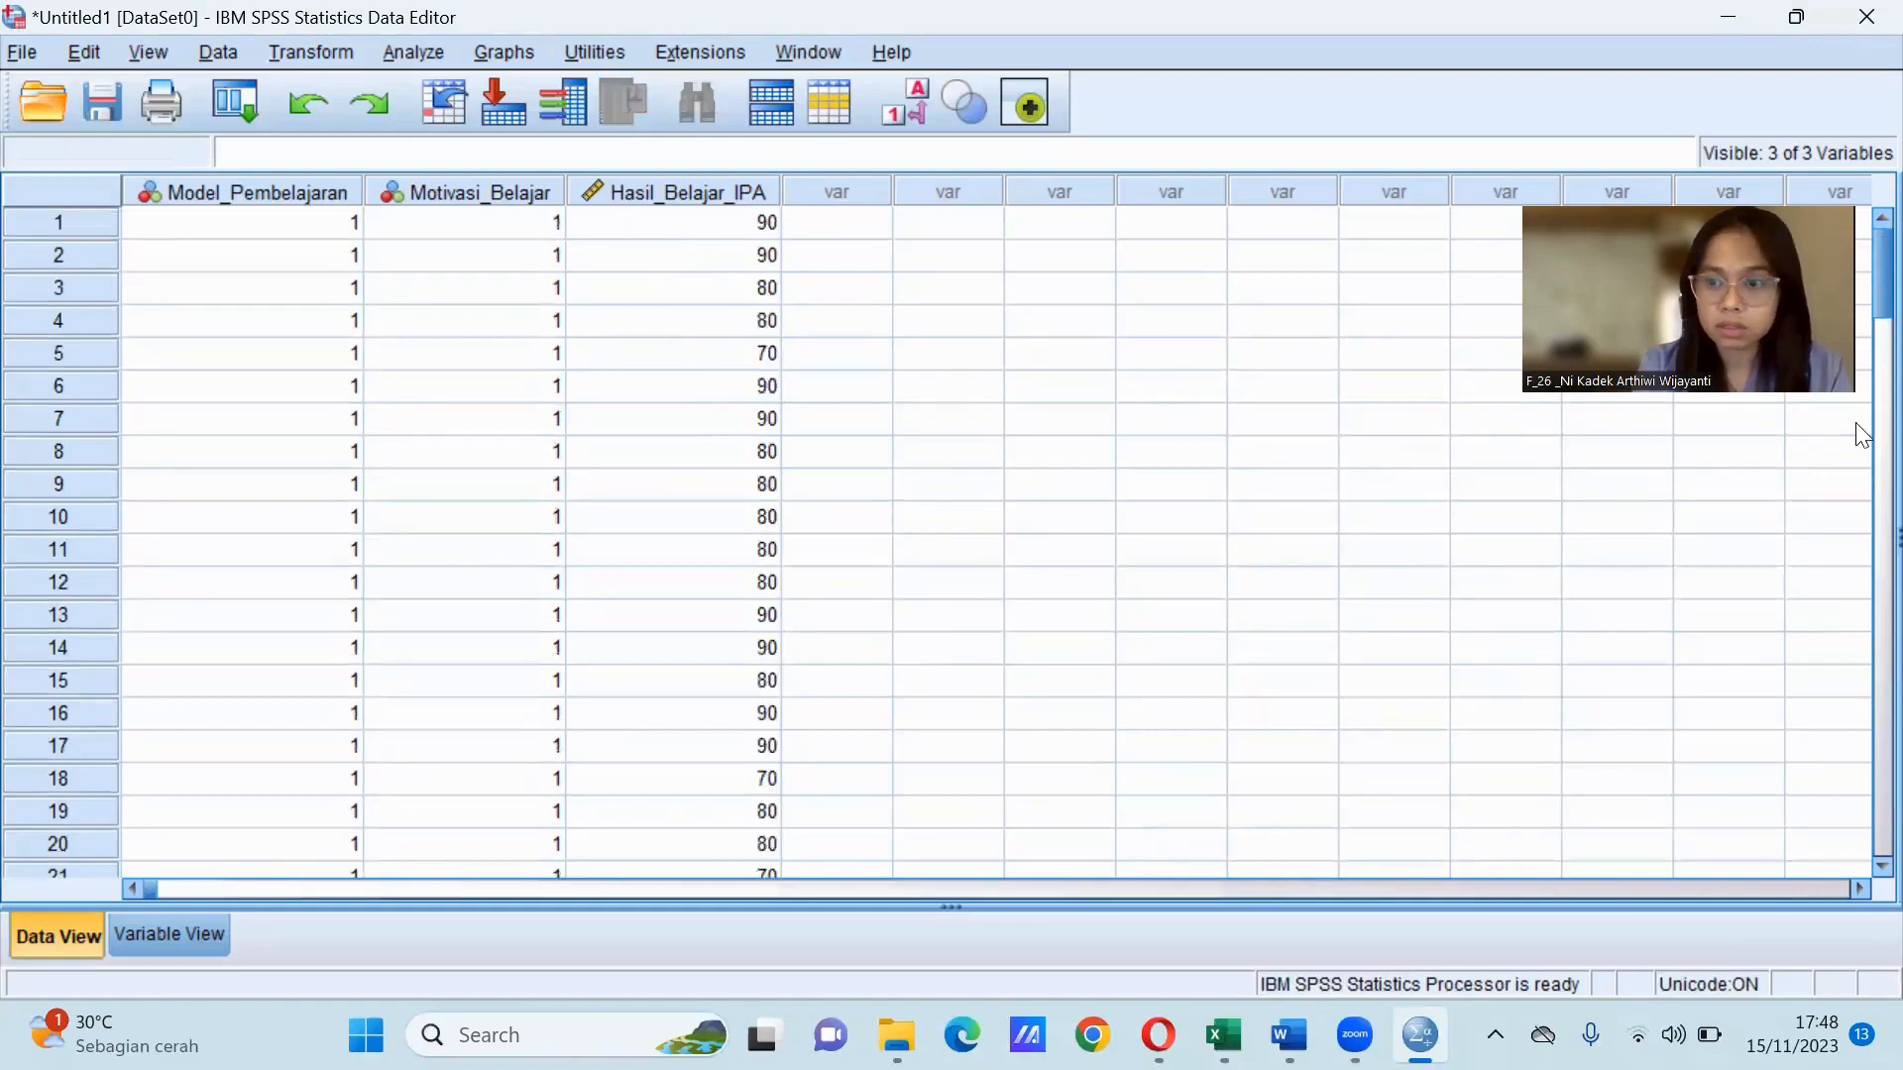
scroll(1861, 452, down, 13)
scroll(1861, 441, up, 12)
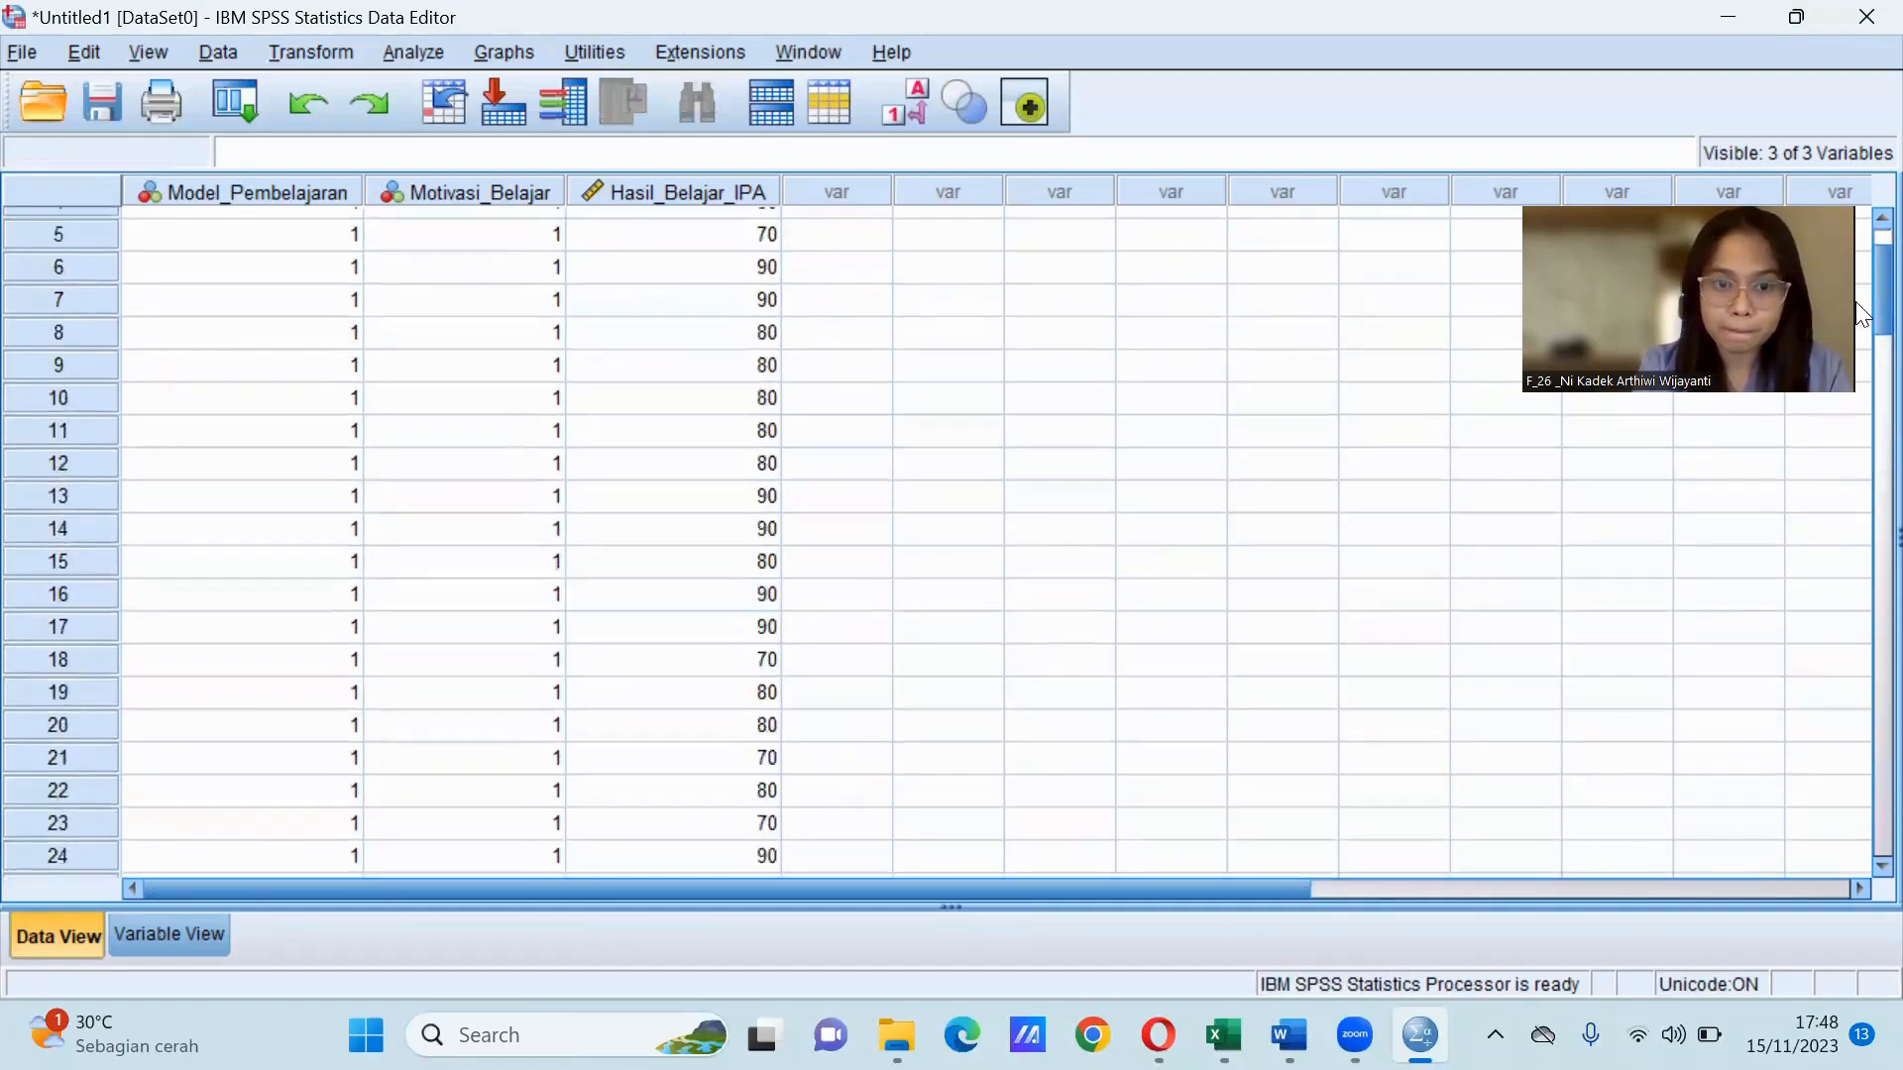
scroll(1861, 313, down, 2)
scroll(1861, 313, down, 1)
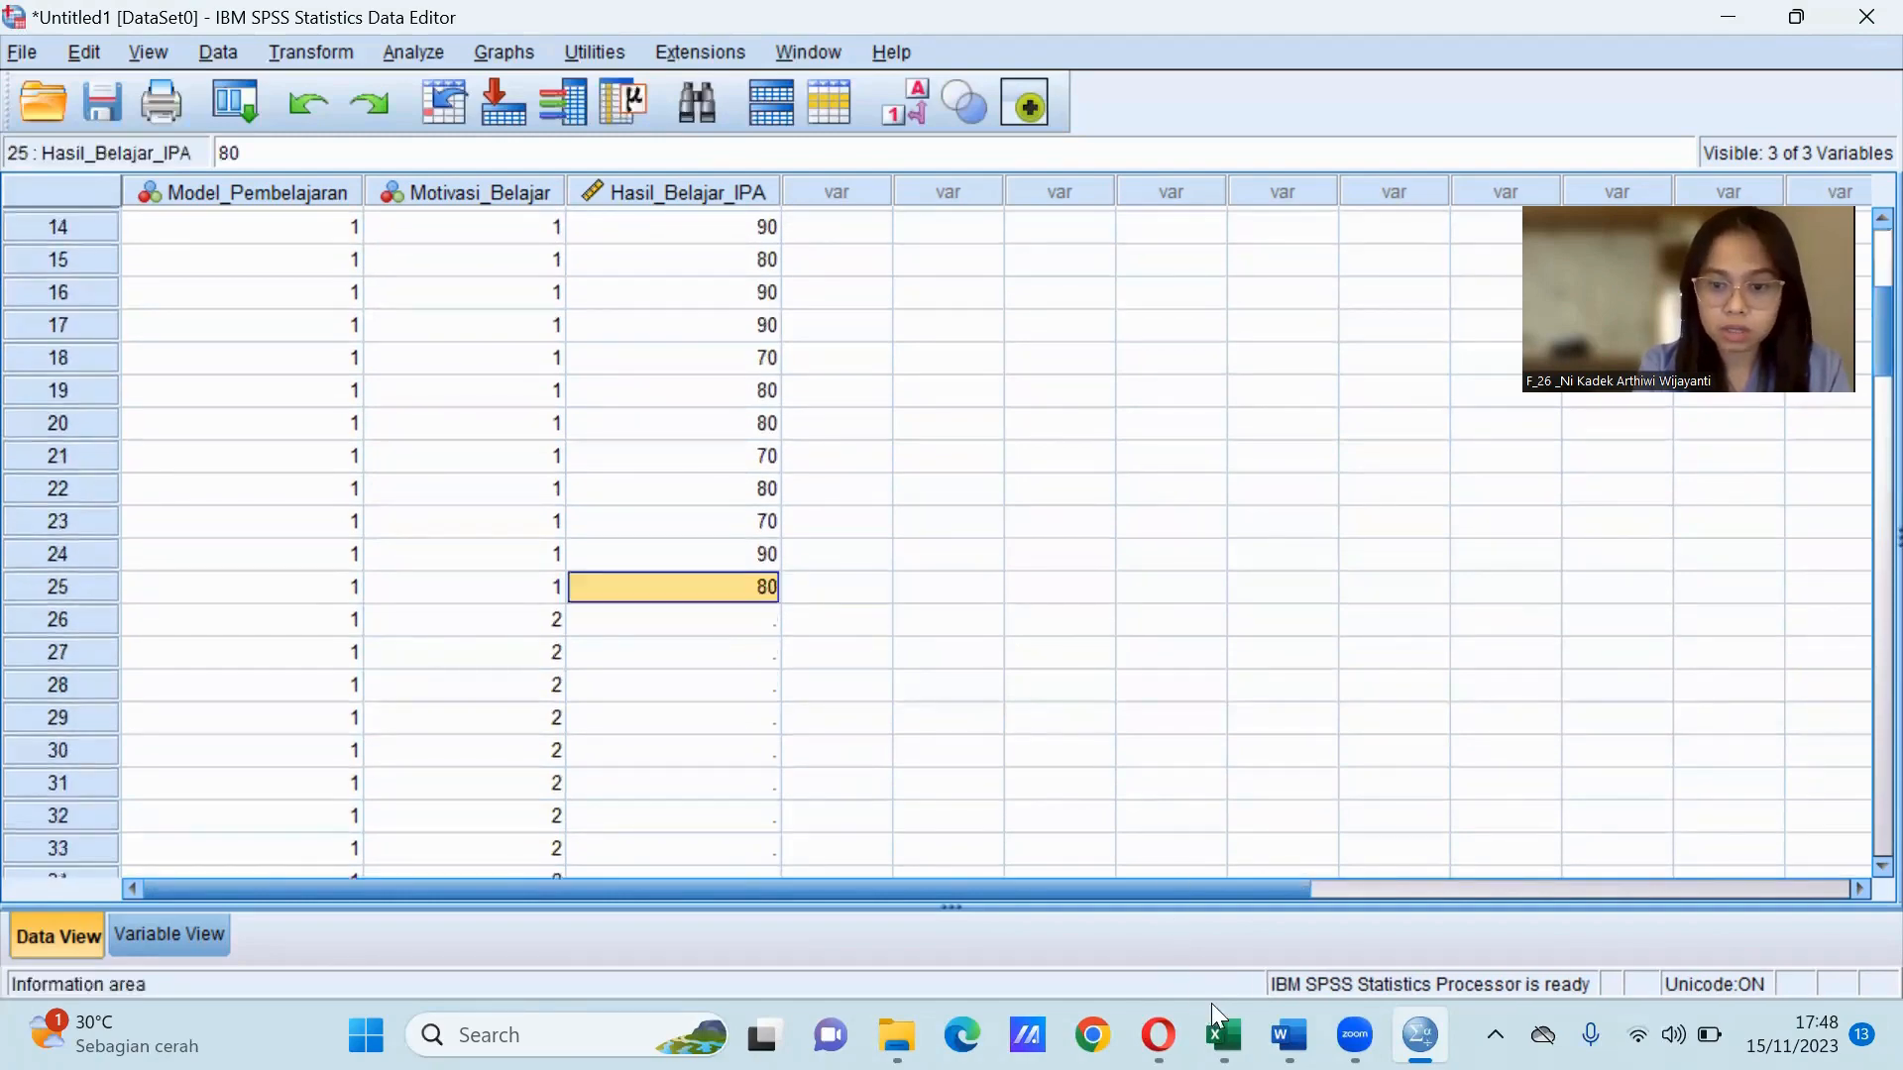
mouse_move(1224, 1035)
click(1008, 864)
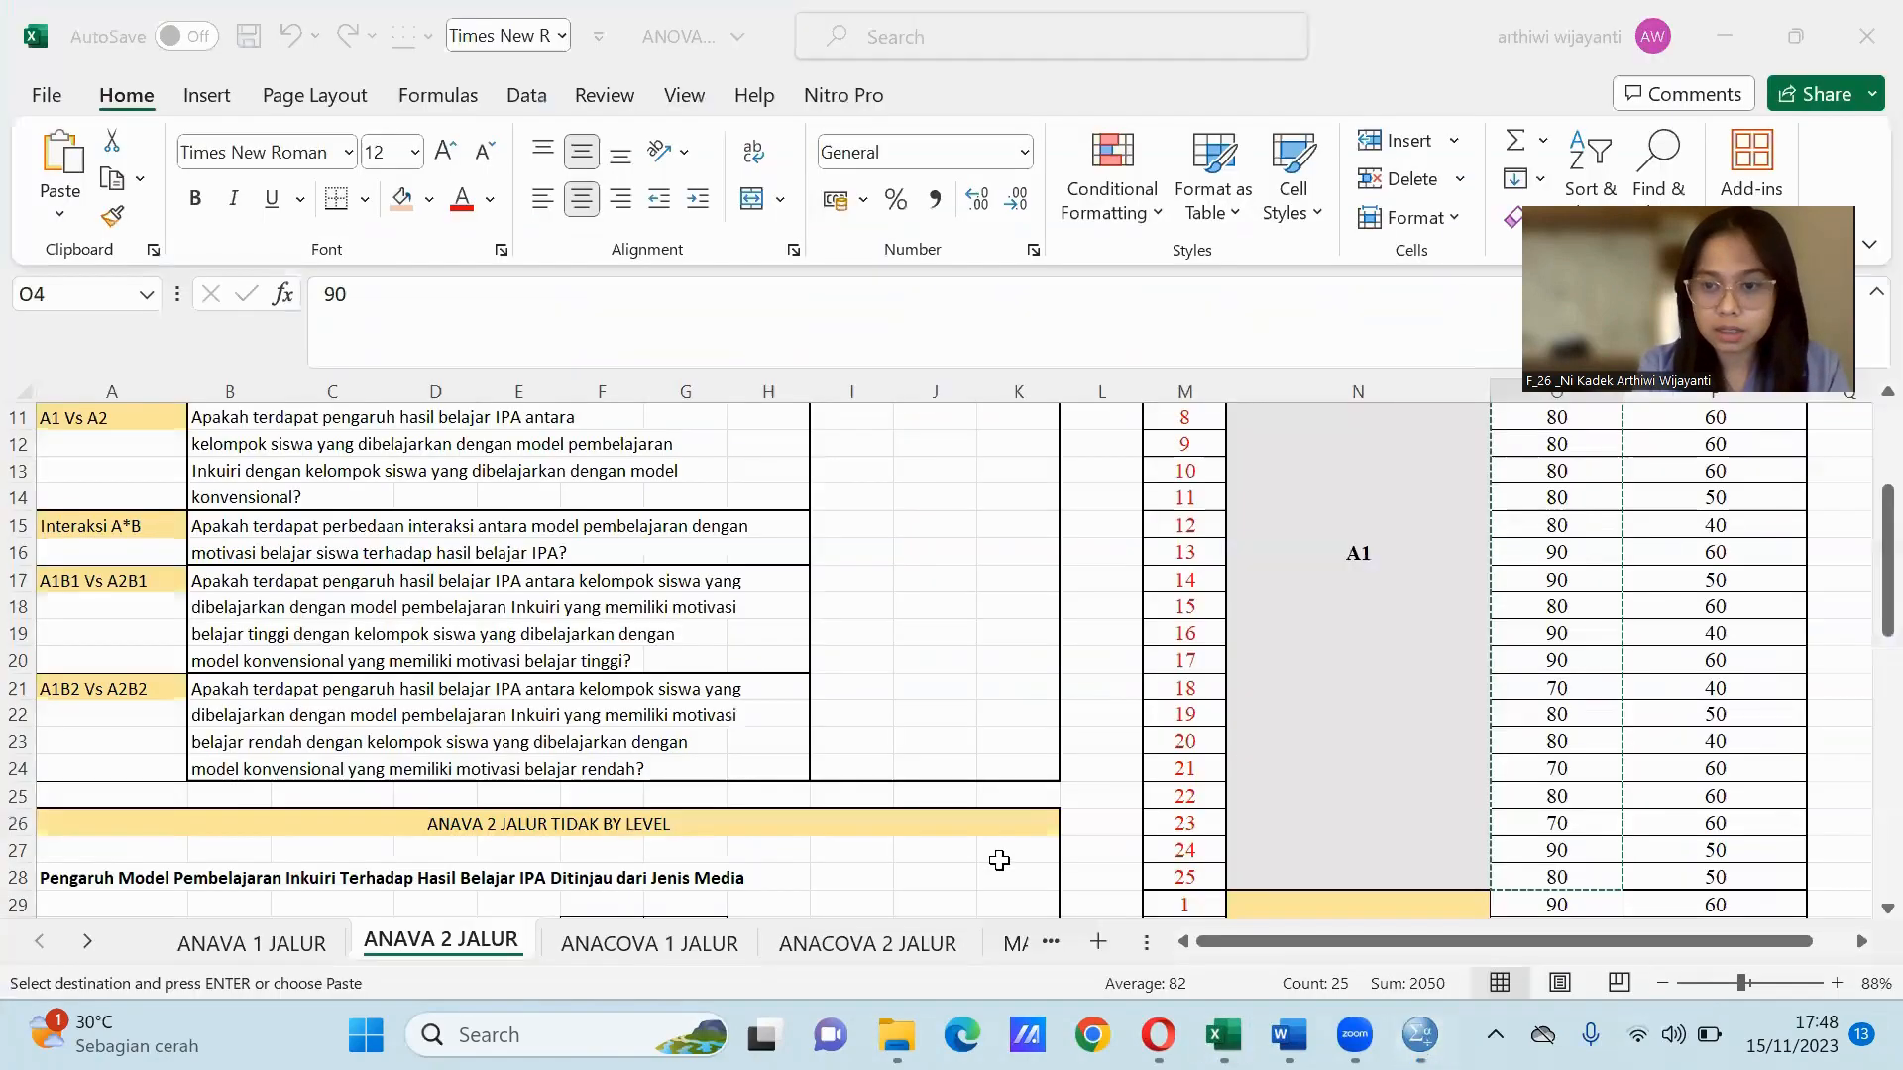
double_click(1843, 640)
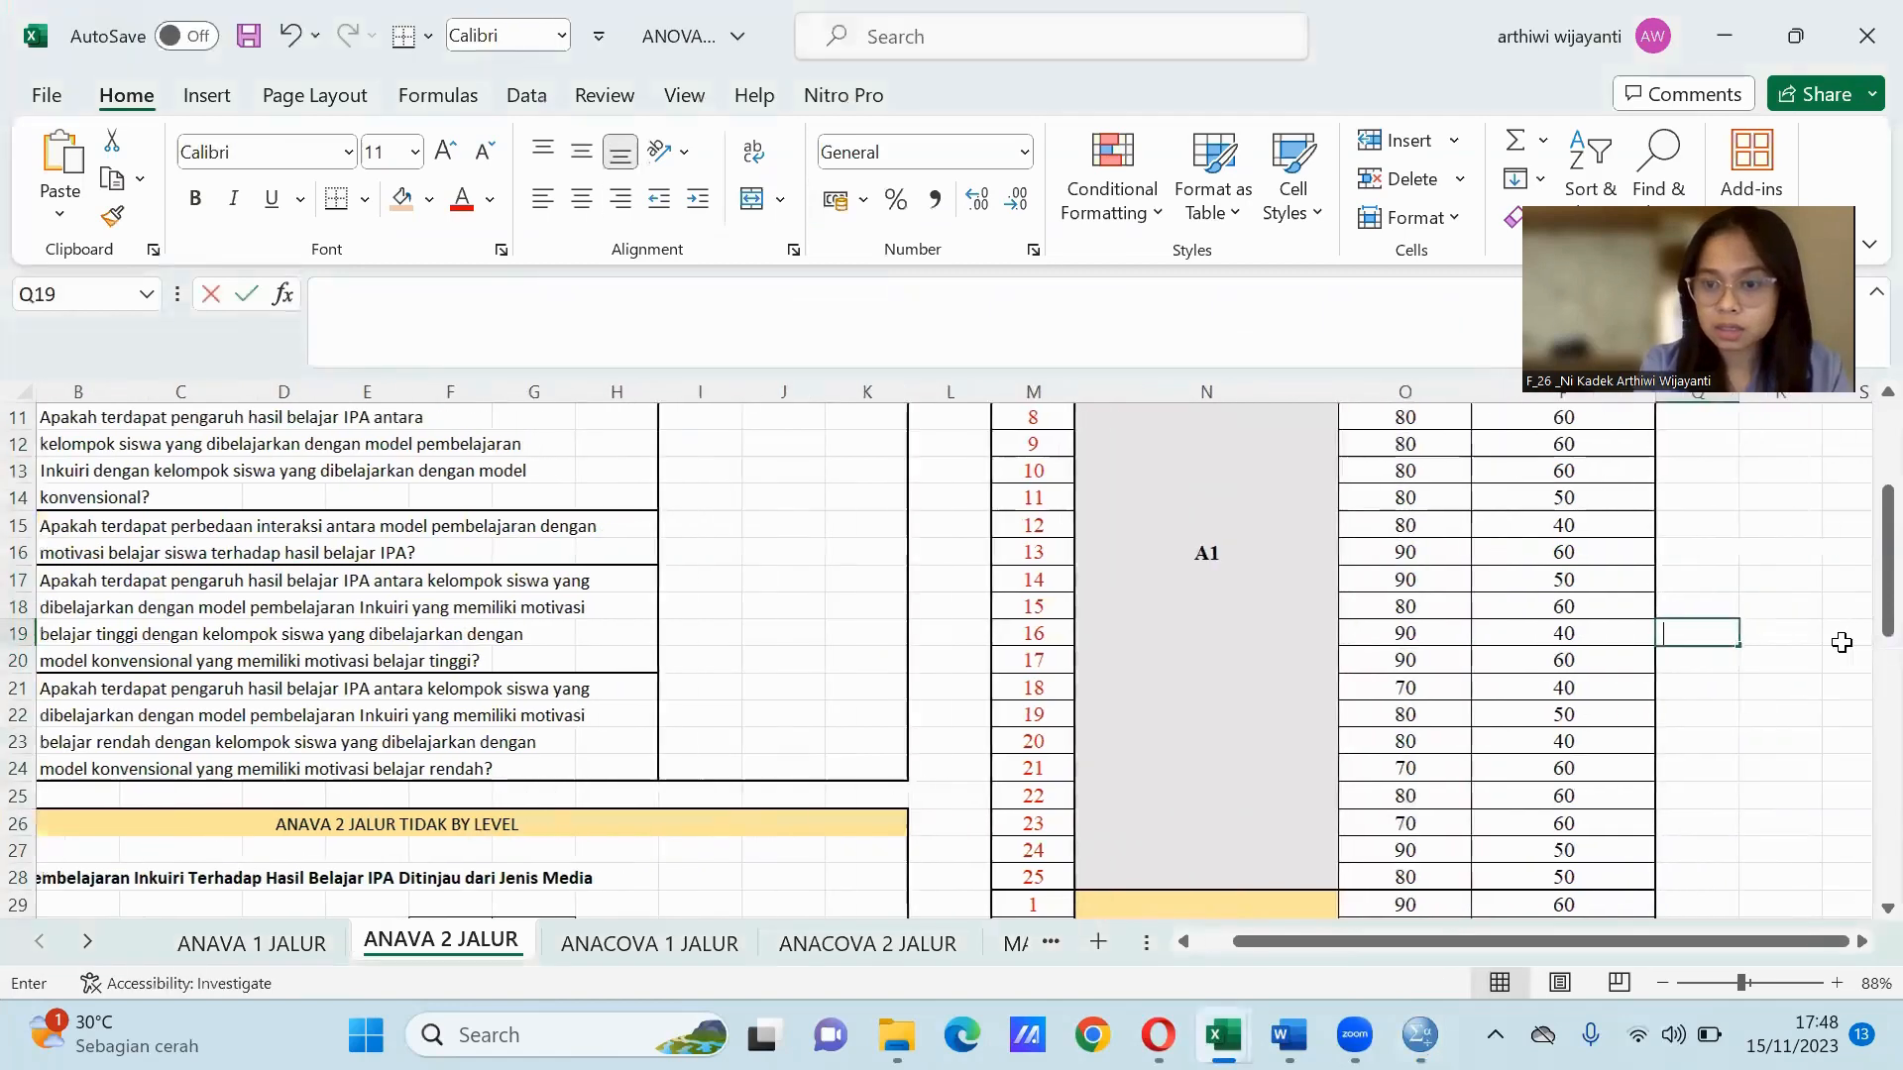
drag(1861, 600, 1856, 530)
drag(1516, 474, 1600, 785)
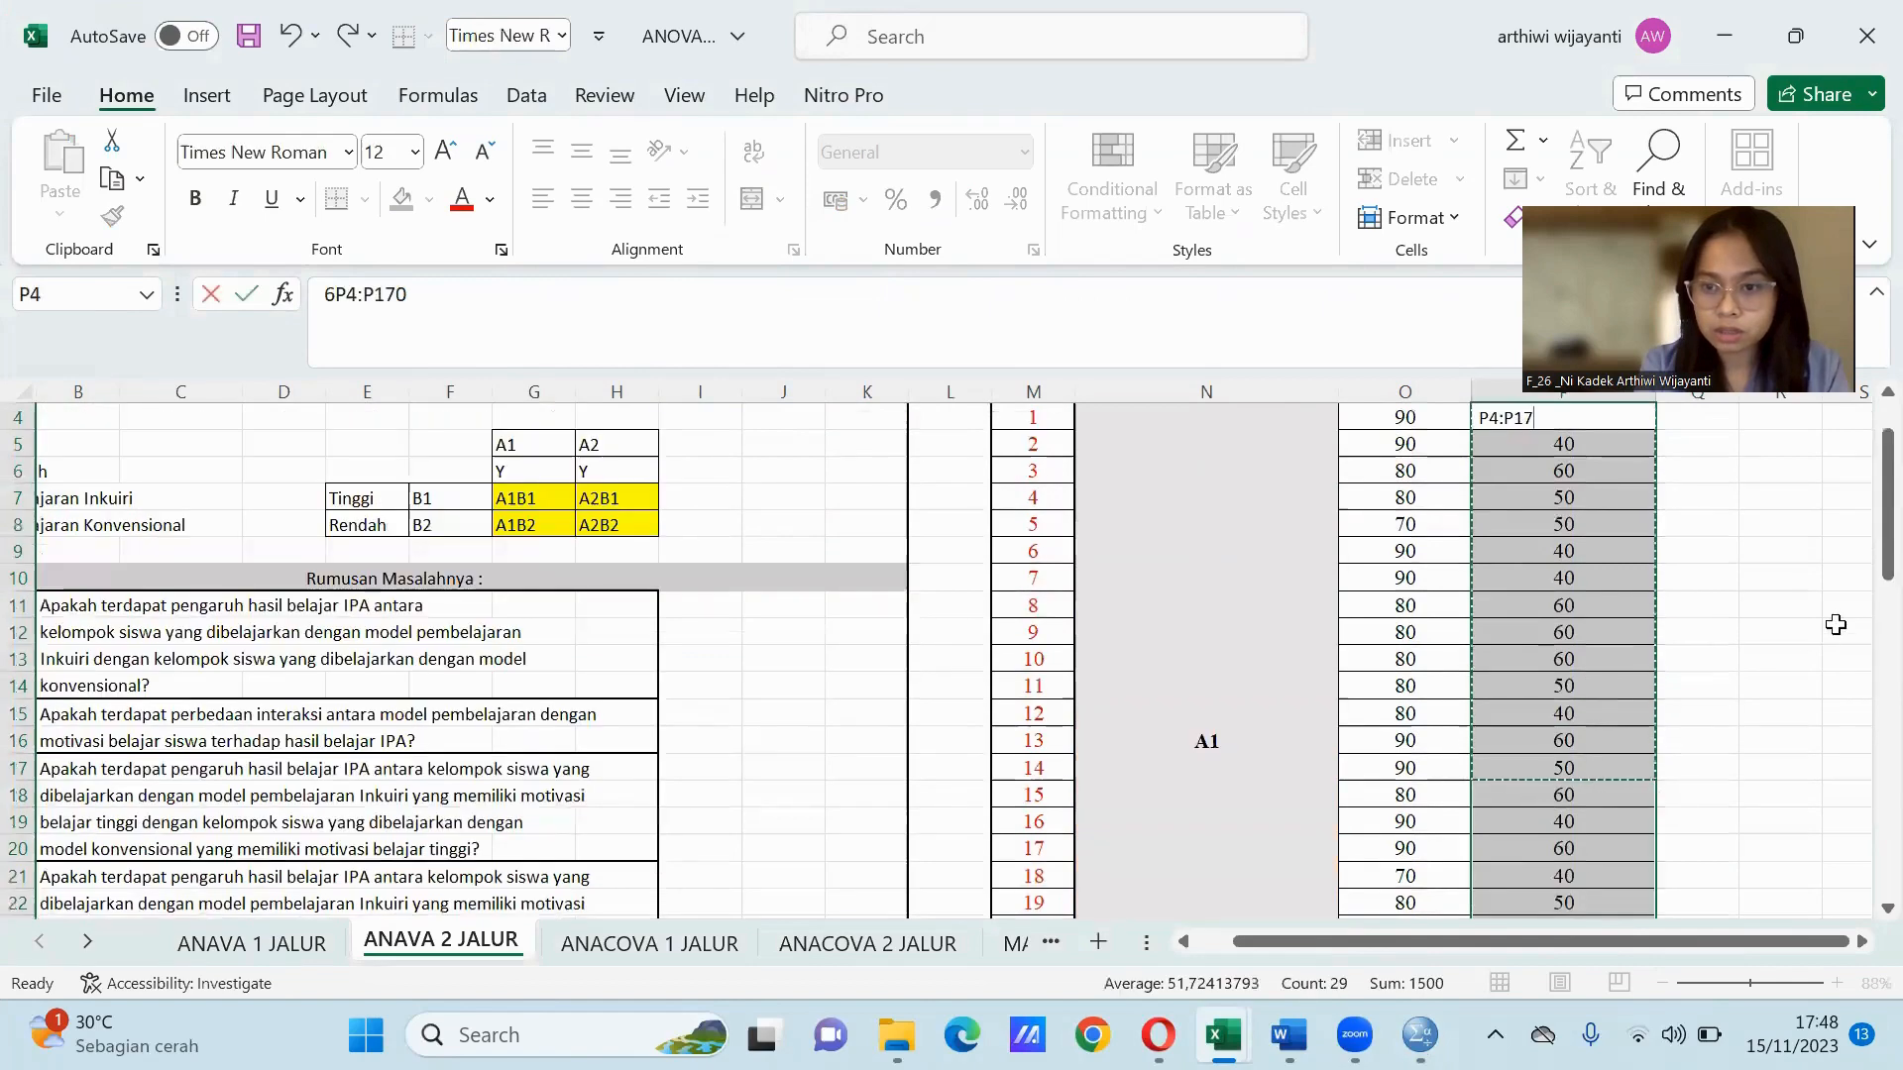
click(1789, 644)
double_click(1789, 644)
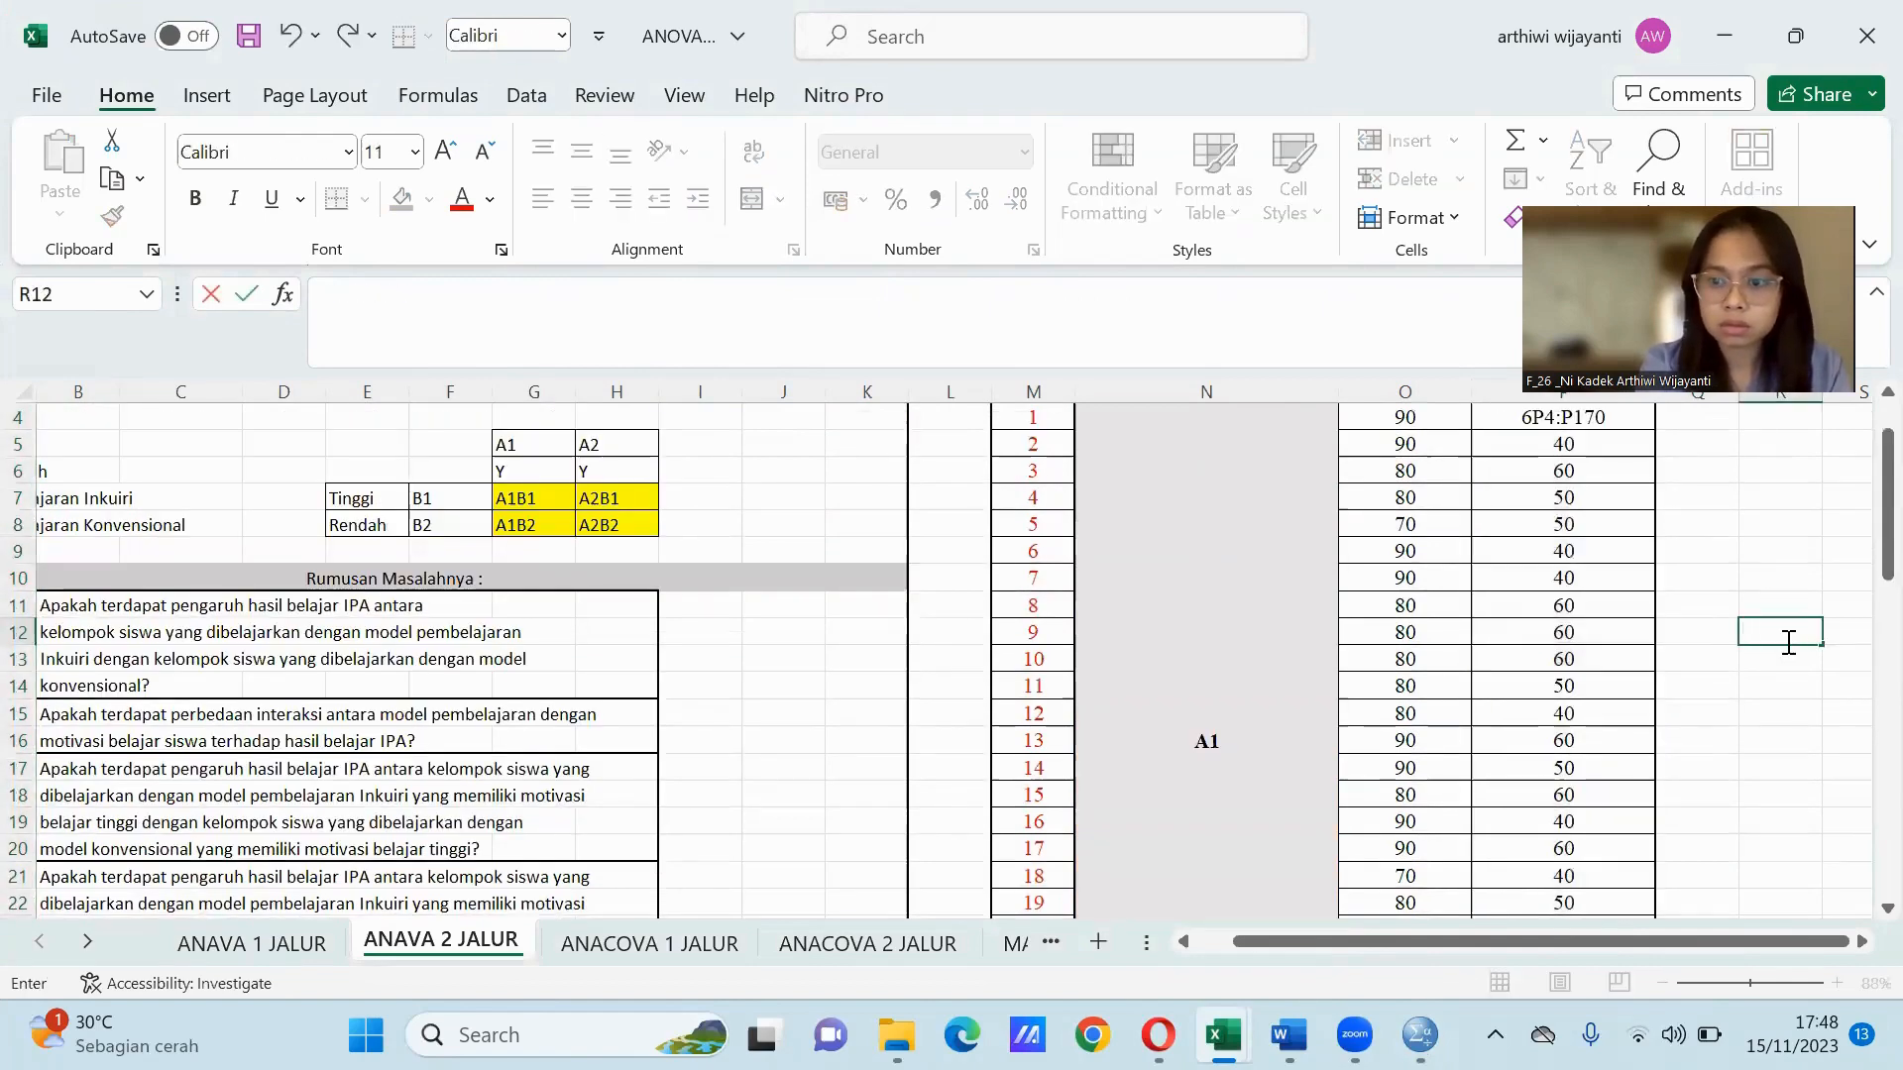
click(1685, 497)
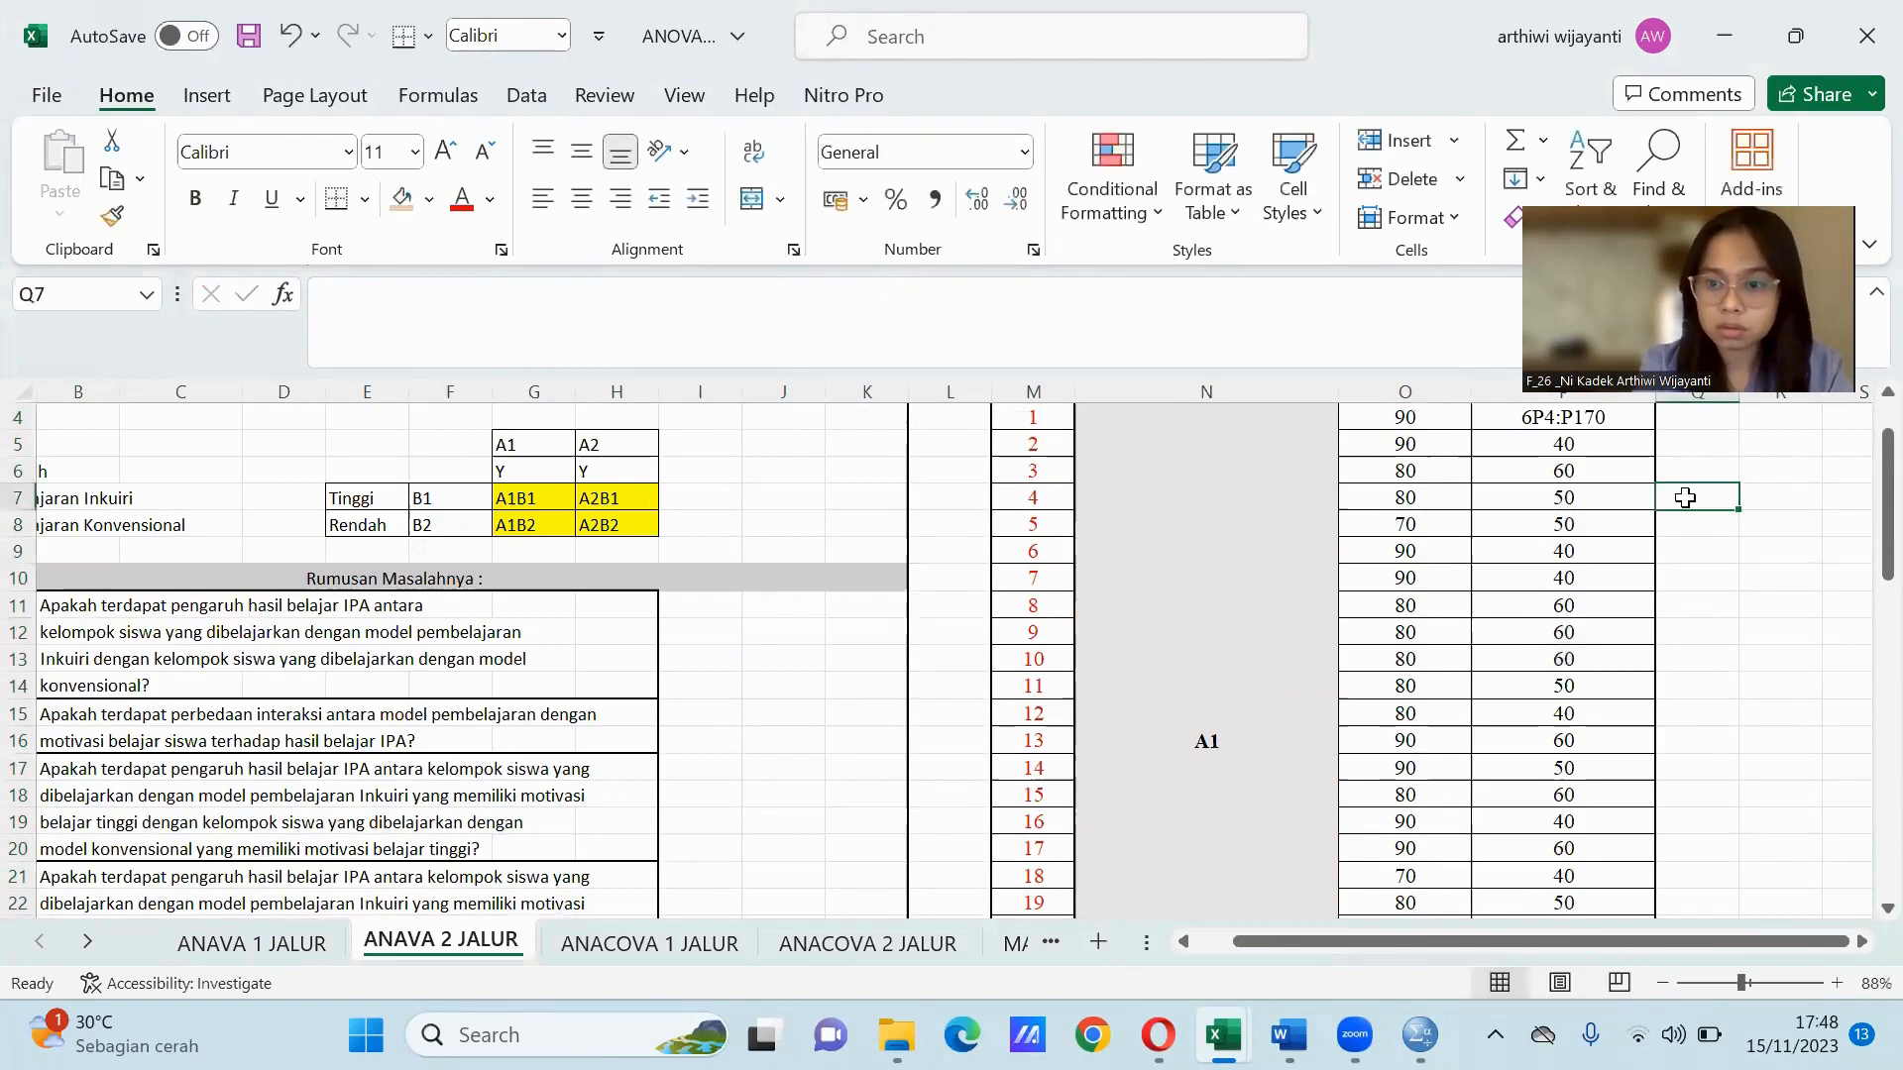
key(ctrl+z)
key(ctrl+z)
key(ctrl+z)
key(ctrl+z)
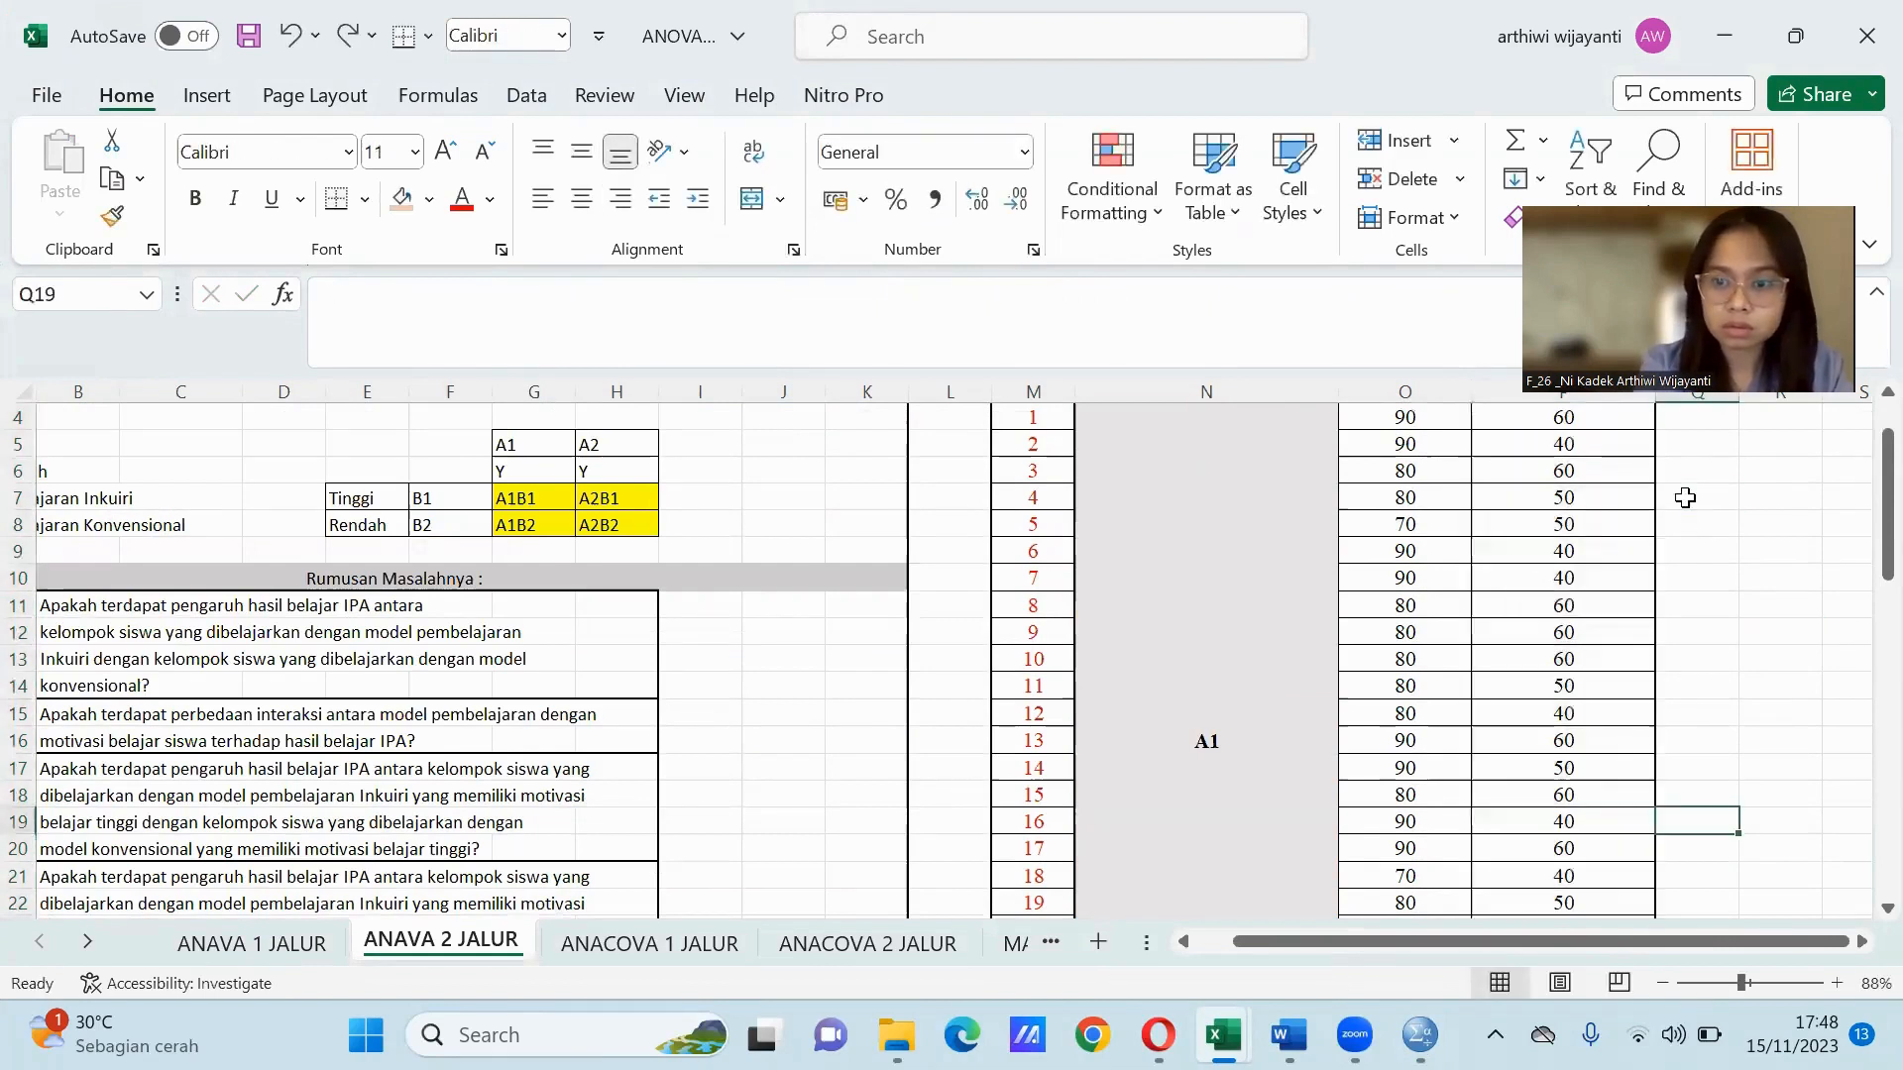
Copy the A1 Rendah scores in P4:P28 and paste them into Hasil_Belajar_IPA in SPSS, starting at row 26.
drag(1885, 531, 1860, 501)
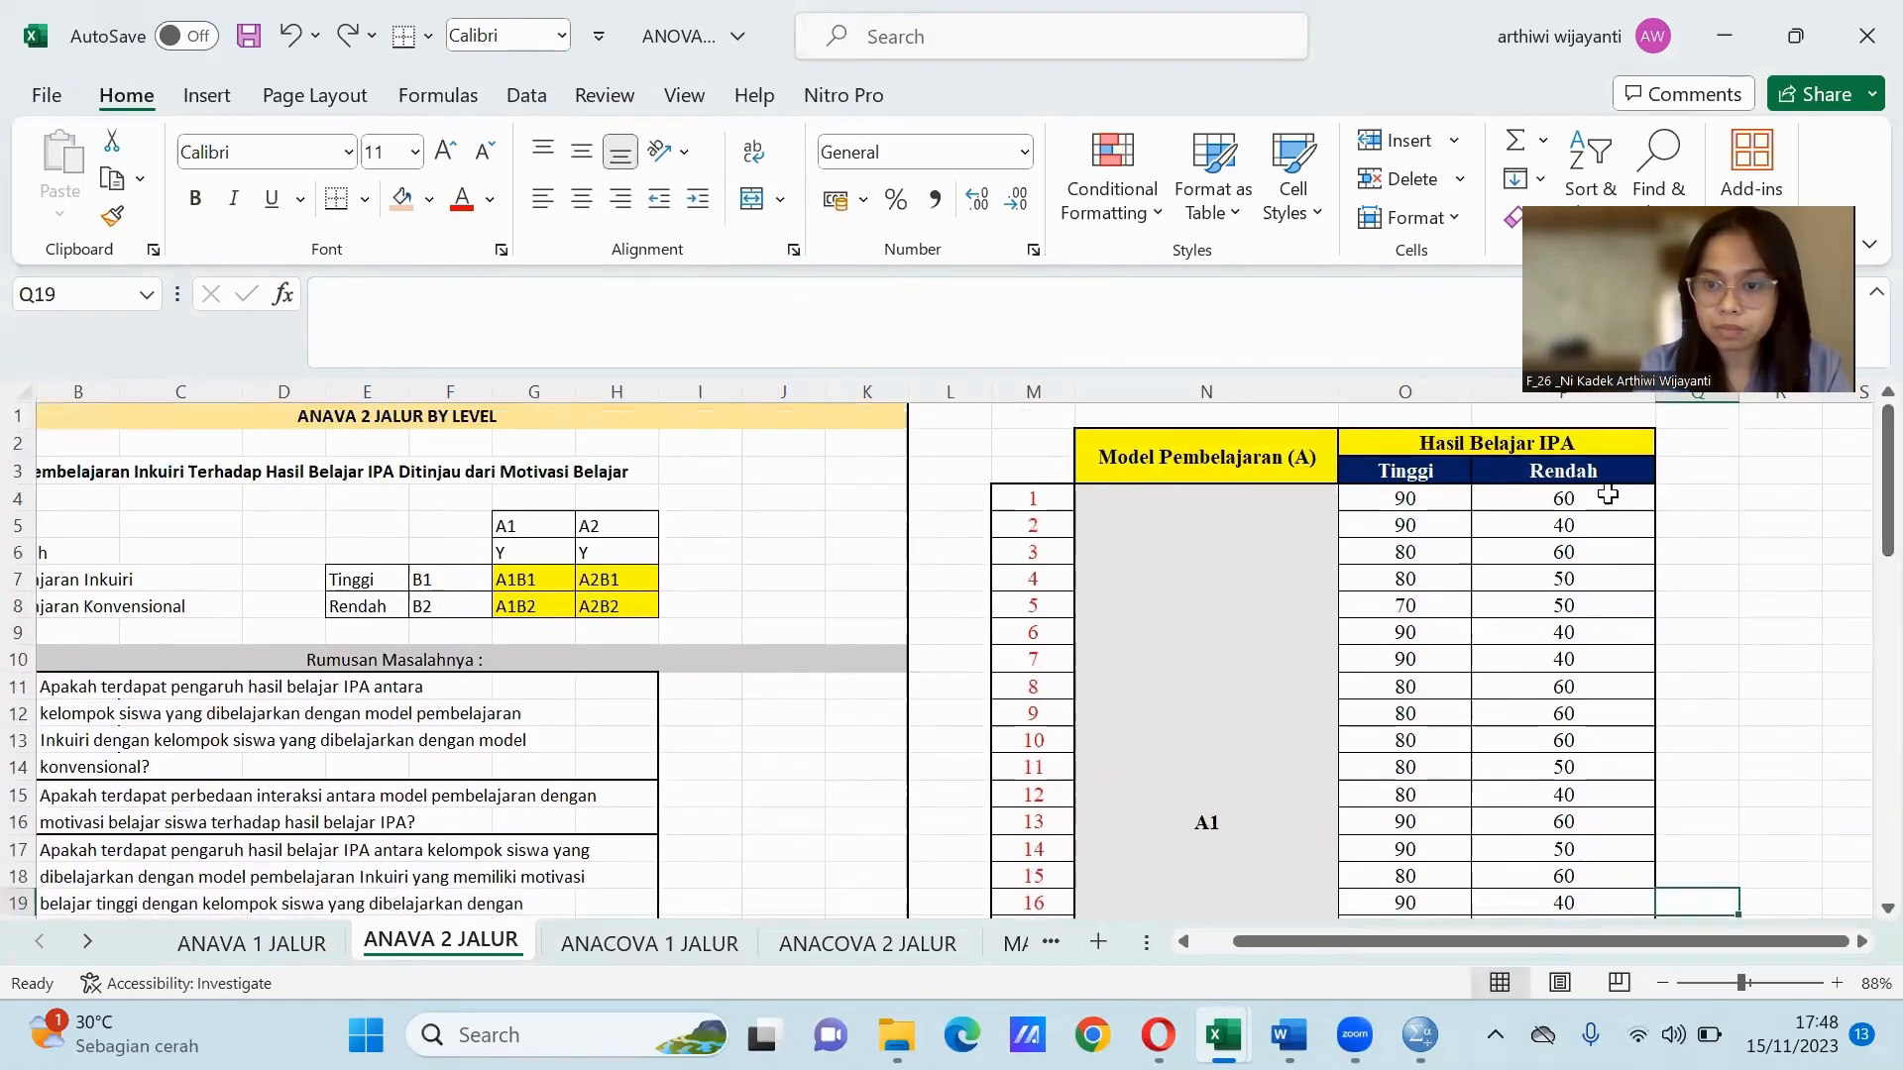
drag(1606, 507, 1579, 849)
key(ctrl+c)
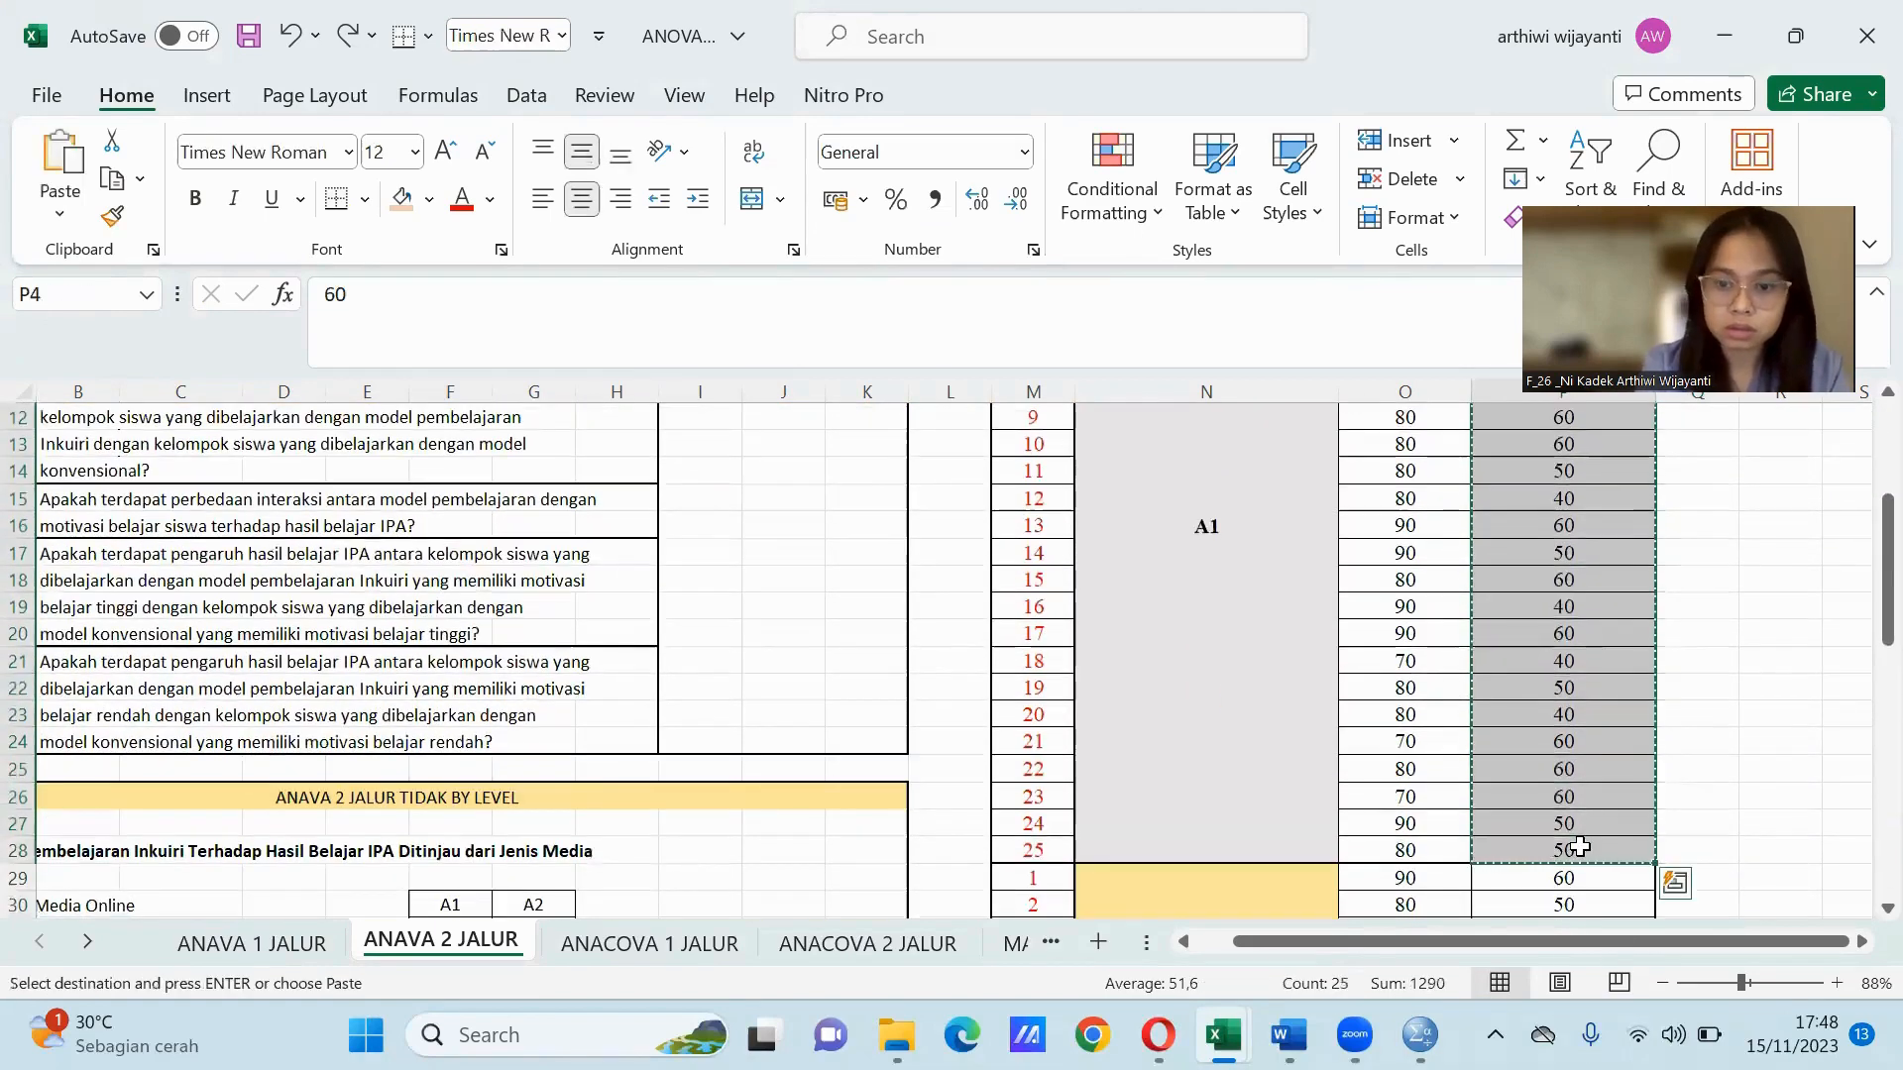
click(1420, 1035)
click(707, 620)
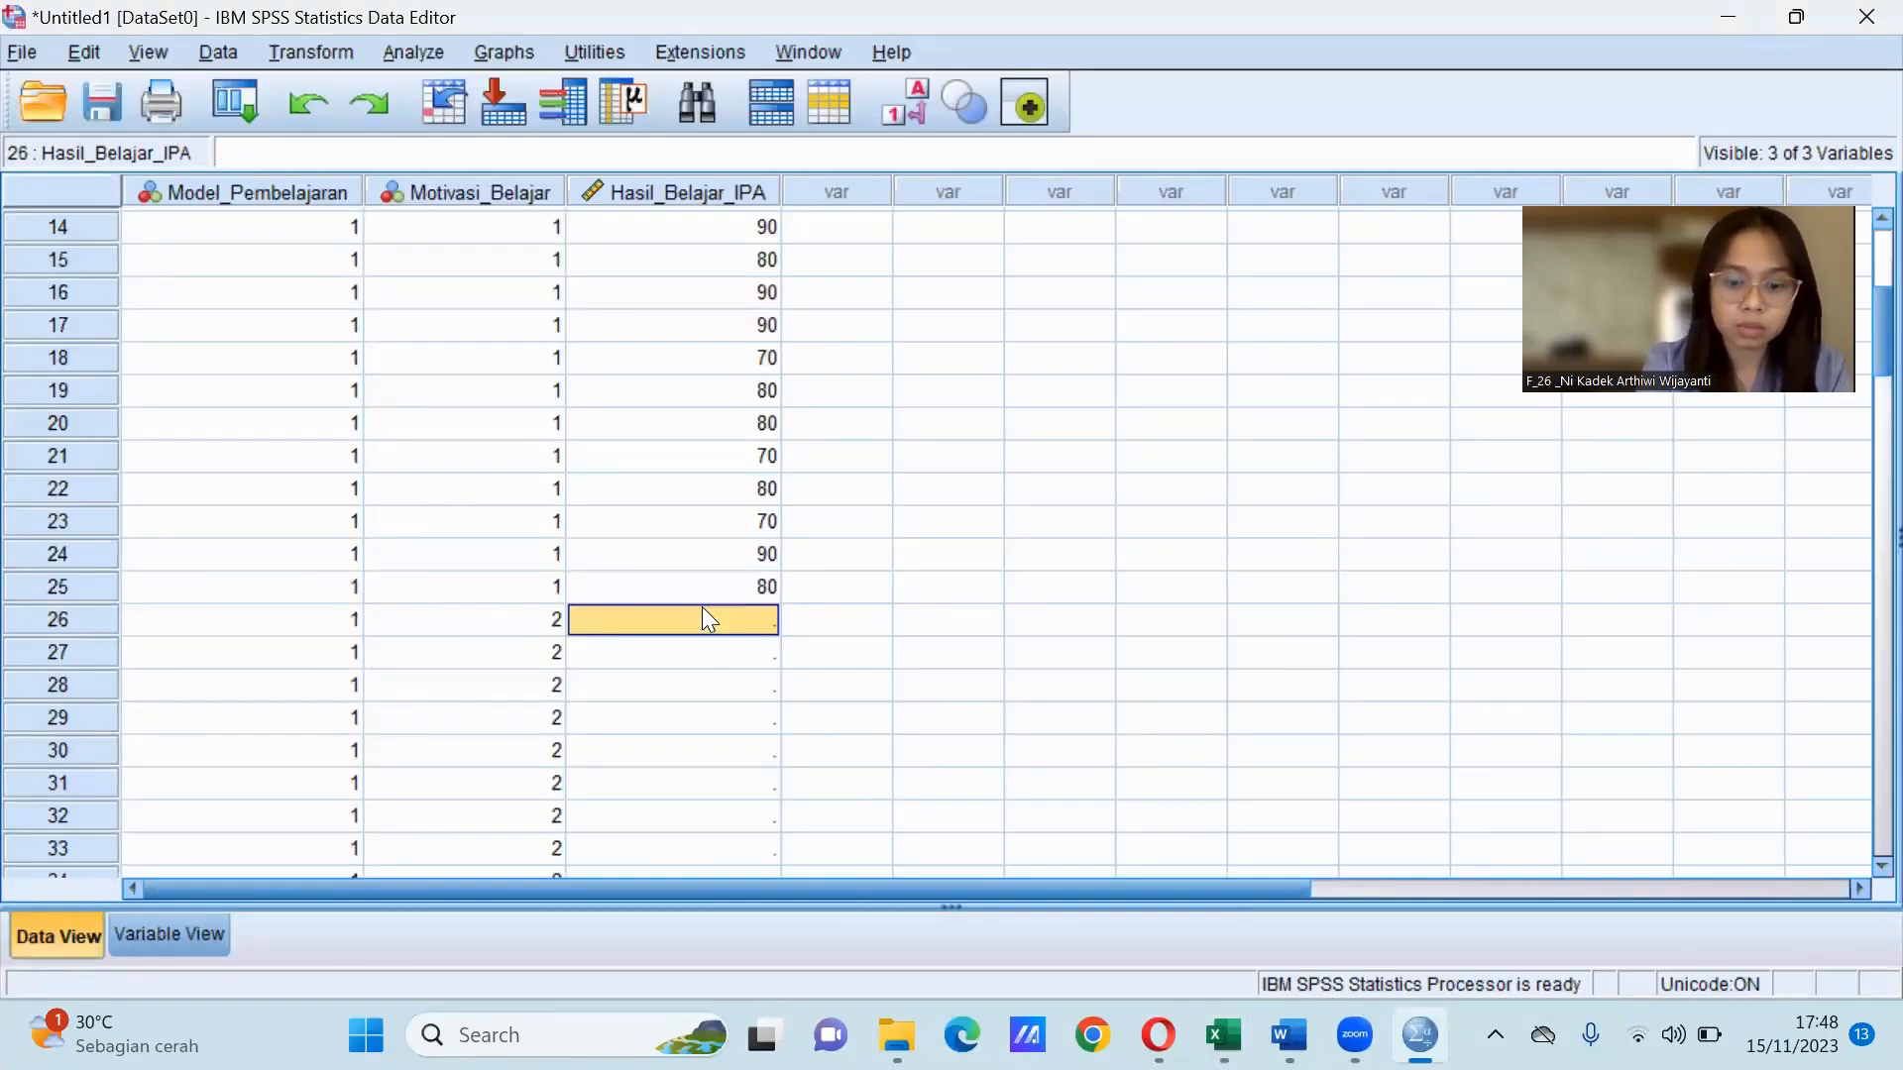
key(ctrl+v)
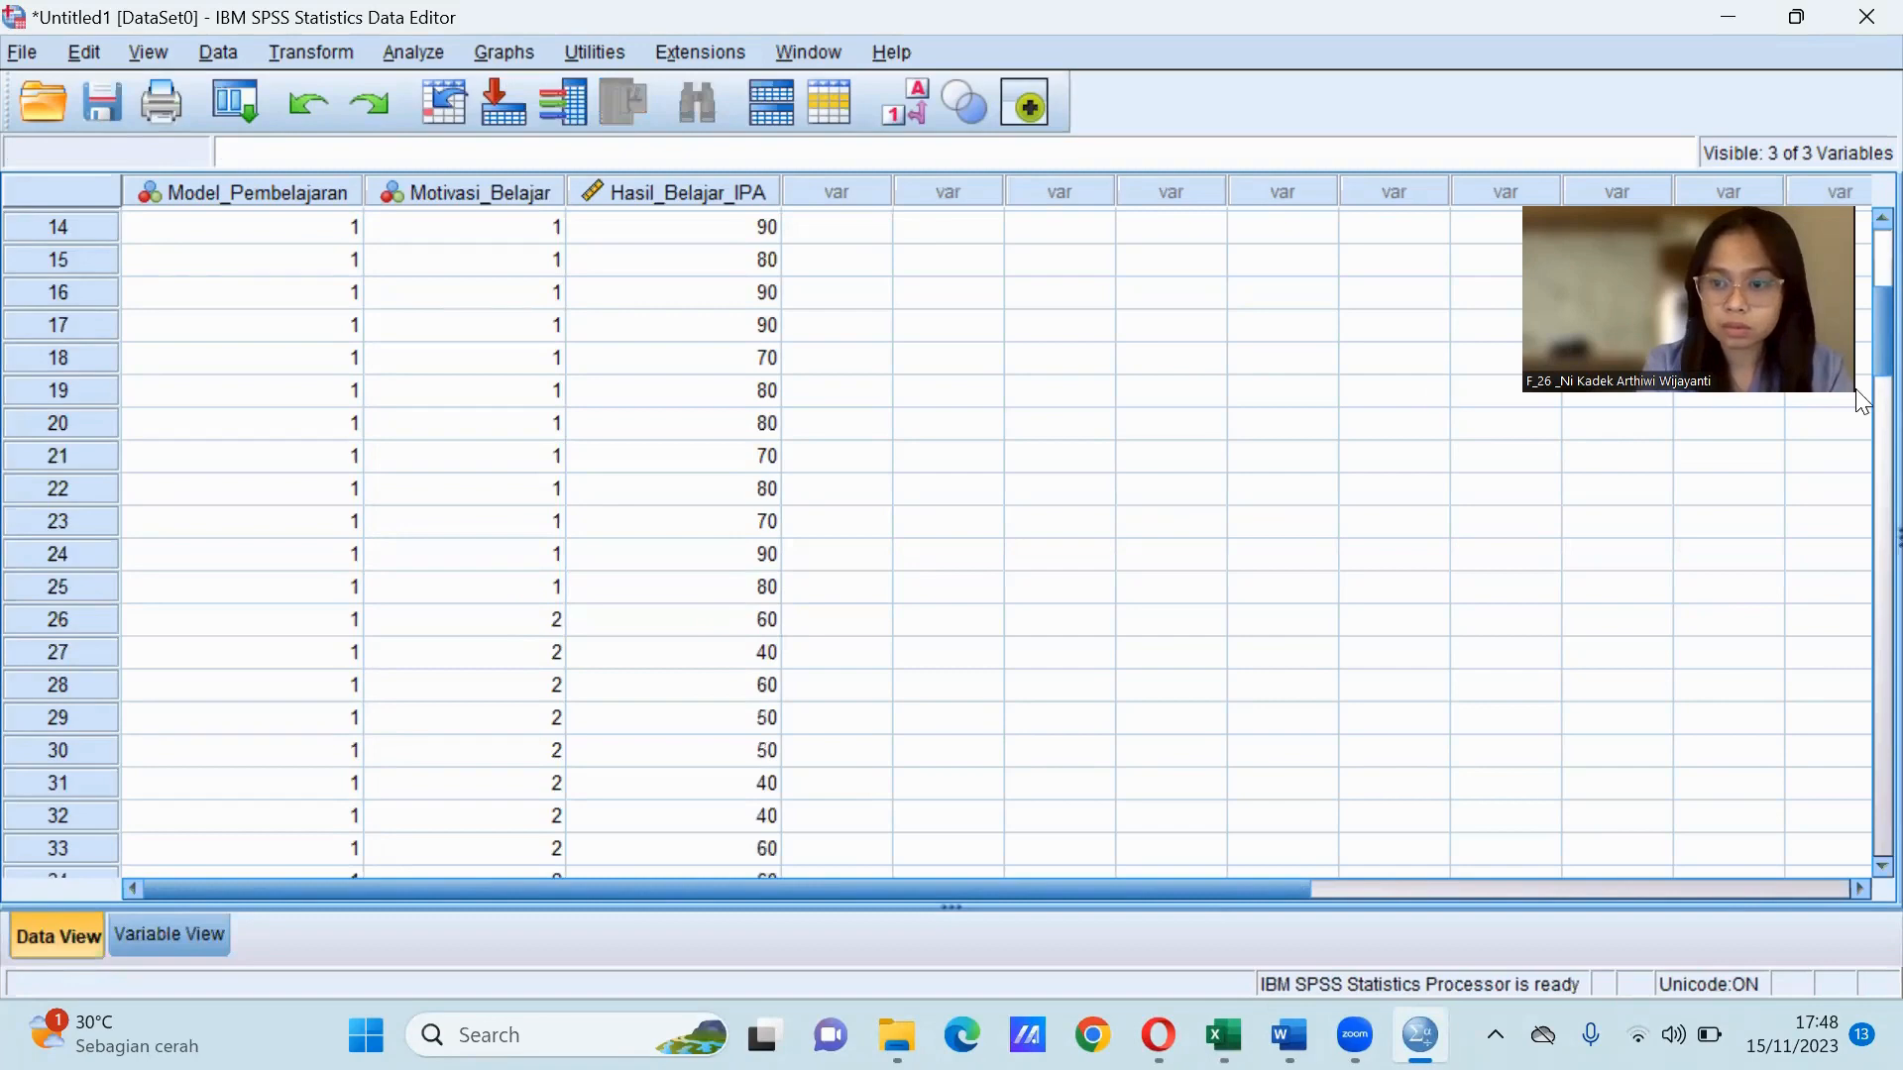
scroll(1861, 456, down, 14)
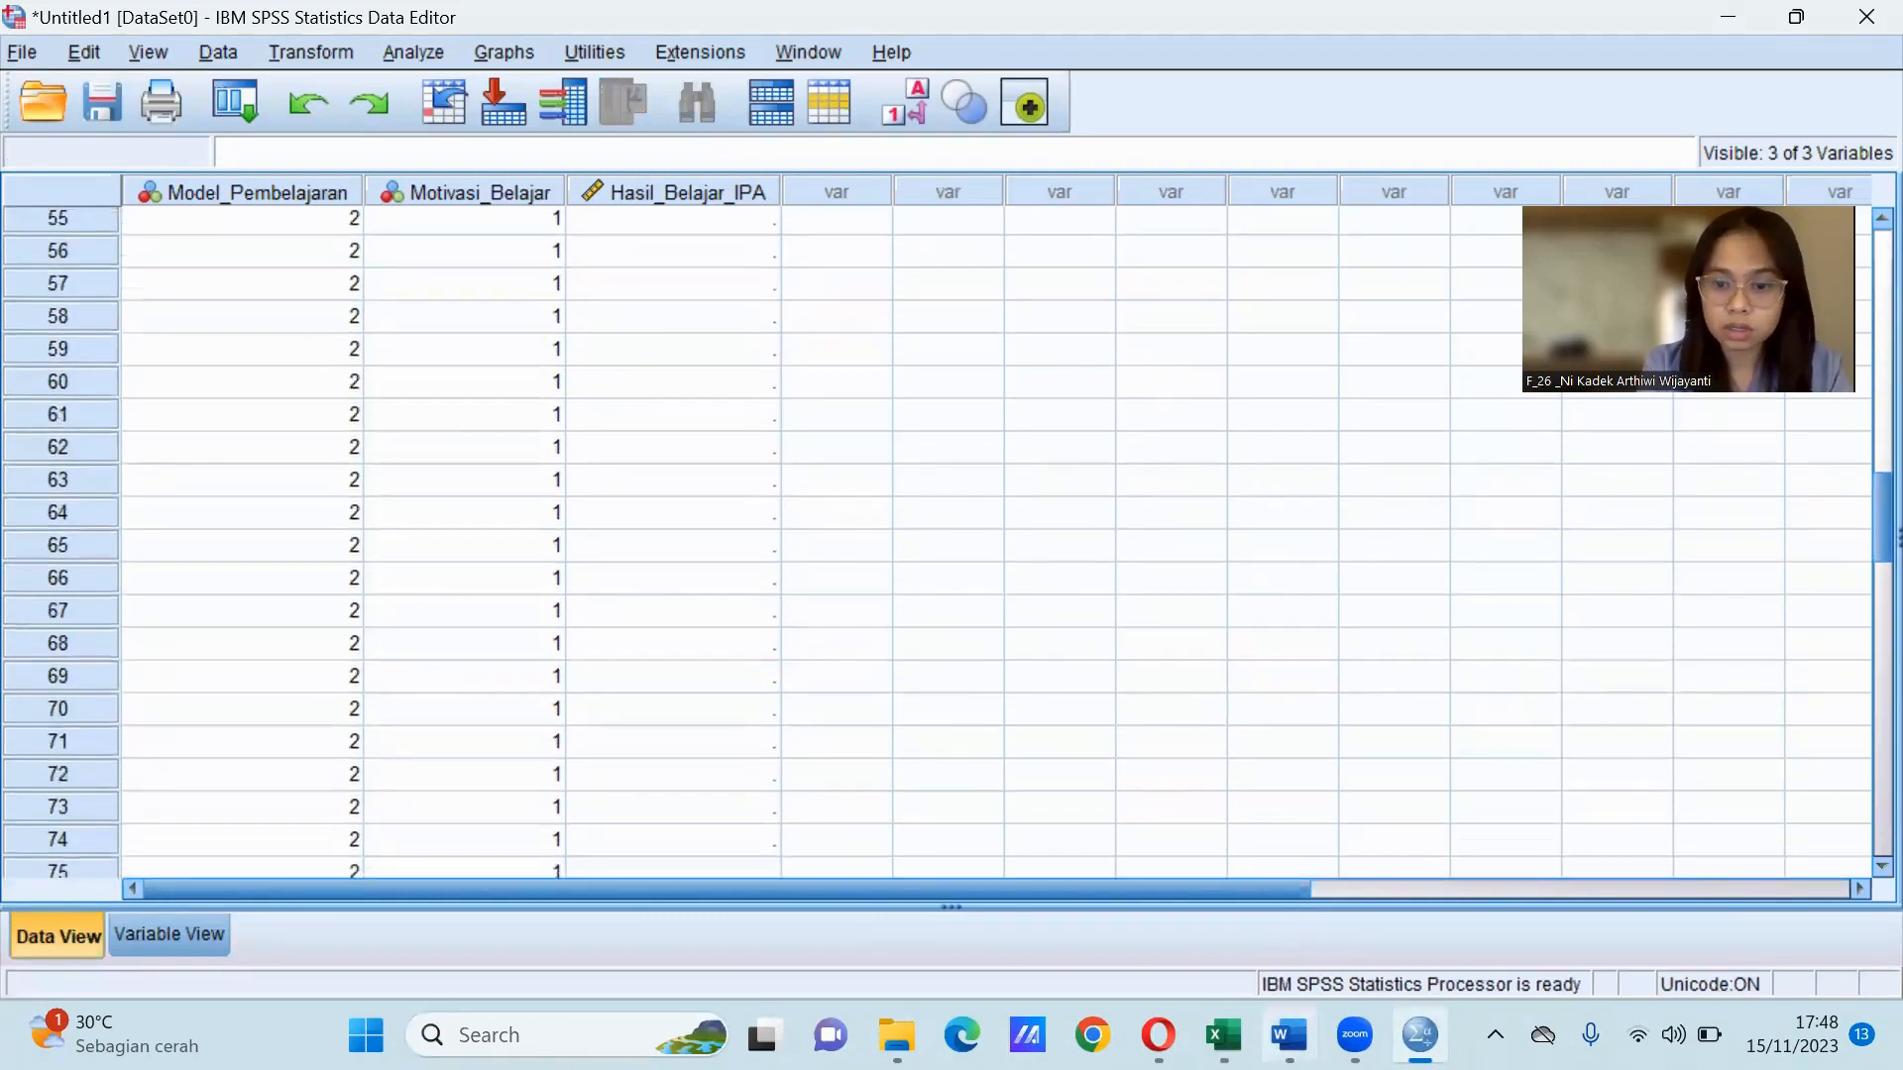
Switch to the ANOVA DKK workbook in Excel and deselect the copied A1 Rendah scores.
mouse_move(1224, 1036)
click(1090, 888)
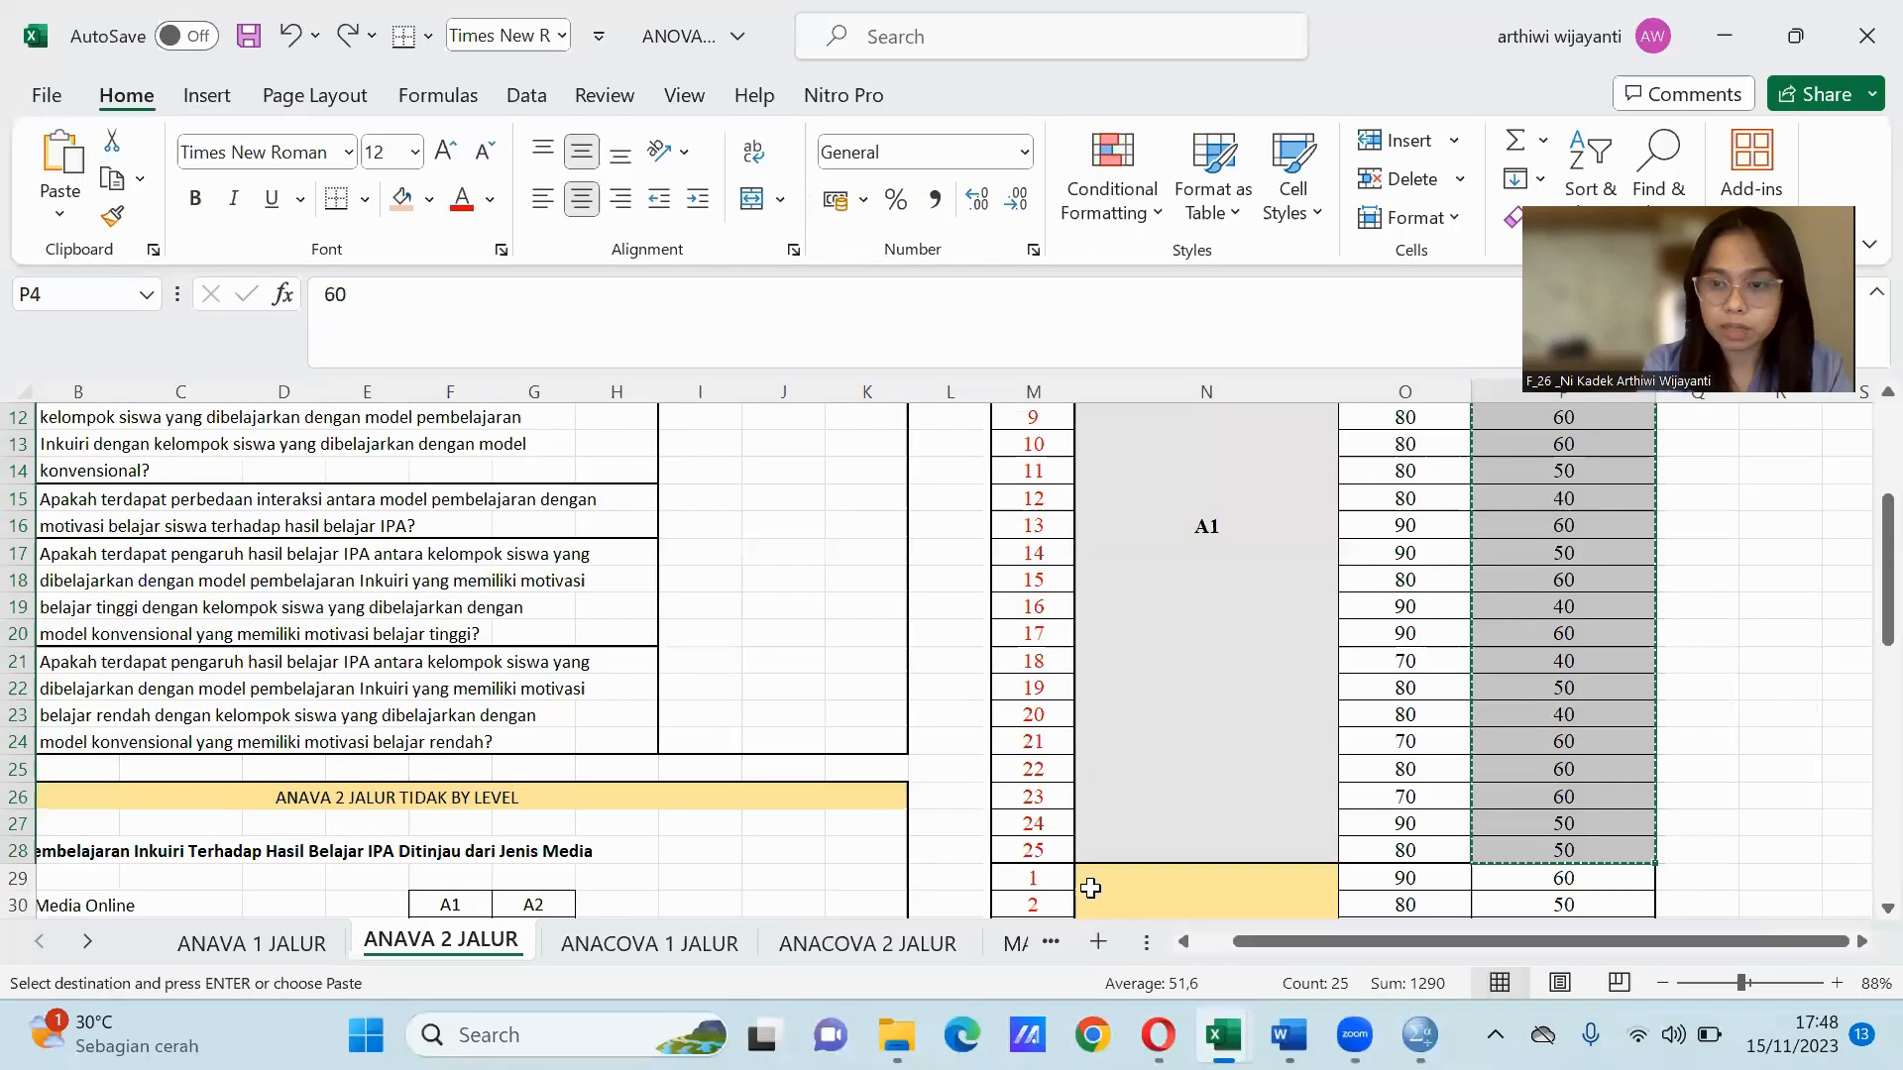
click(1749, 714)
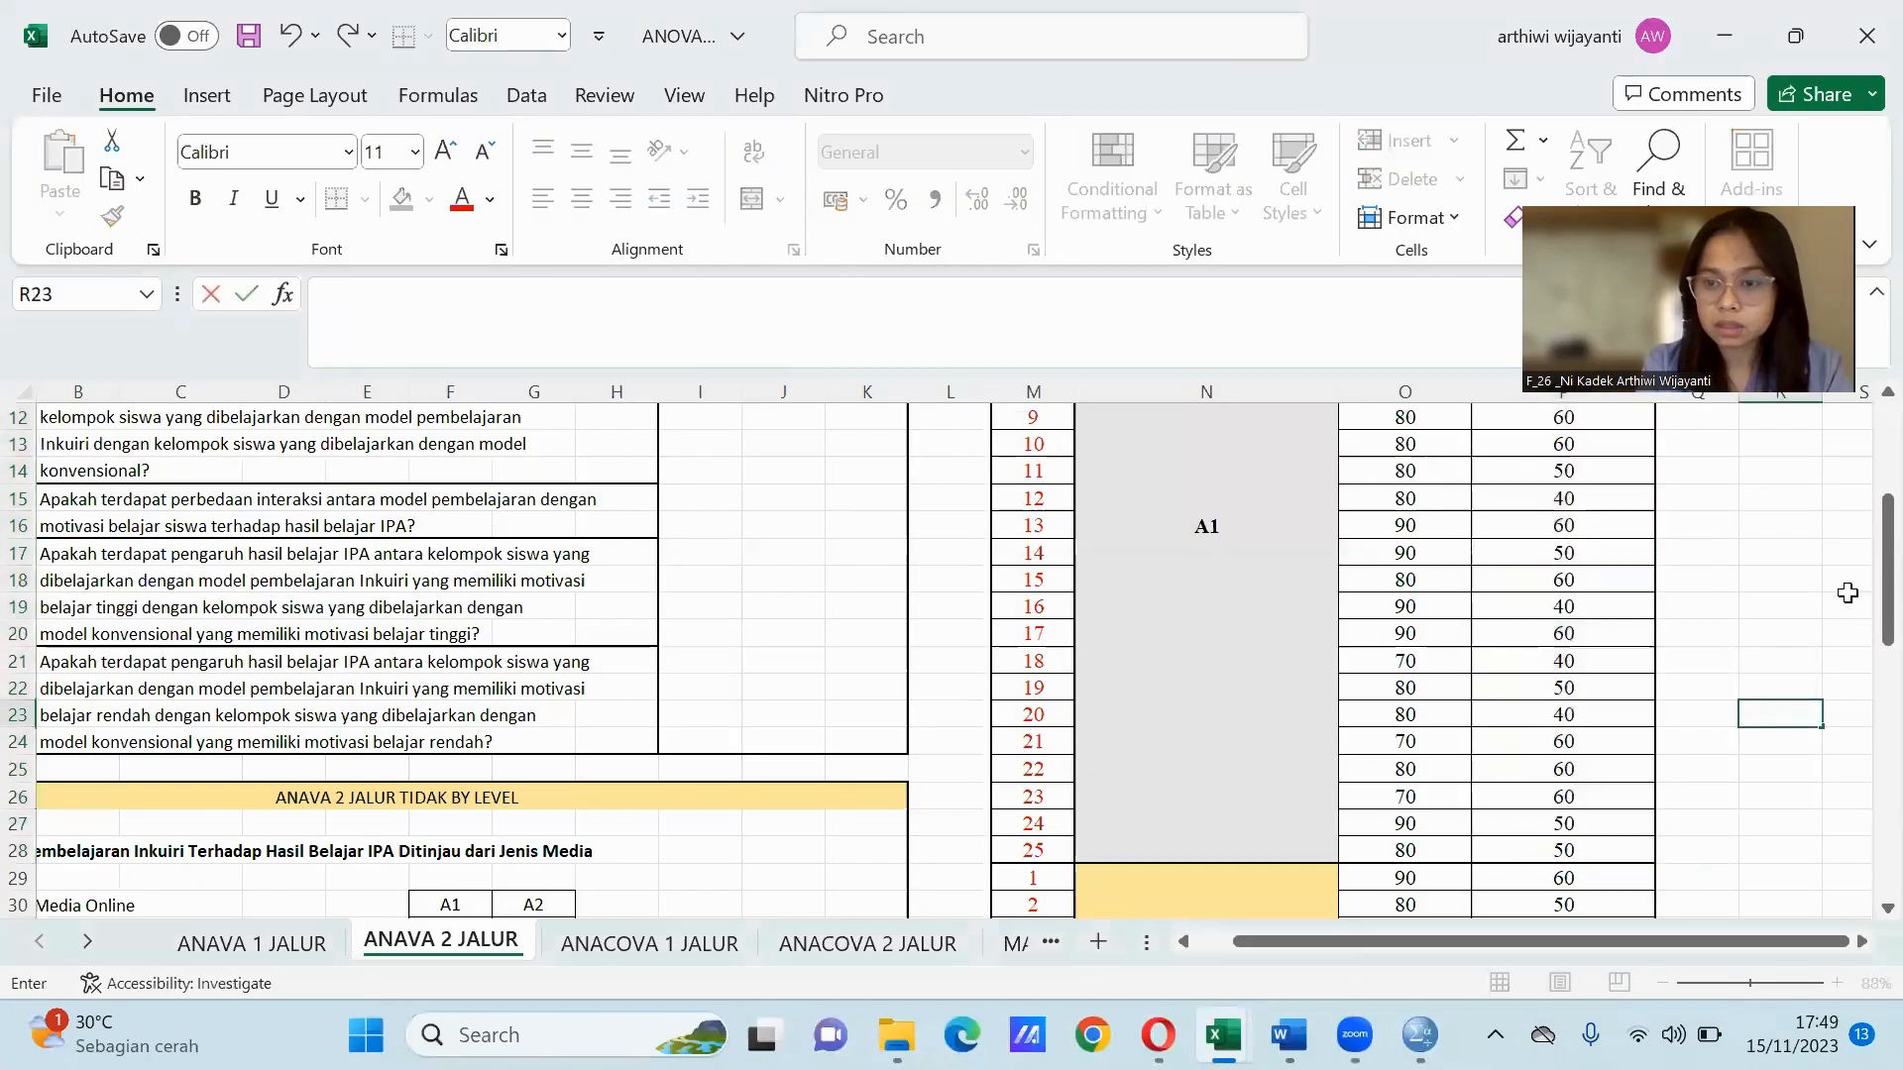
drag(1883, 572, 1862, 639)
drag(1408, 526, 1407, 863)
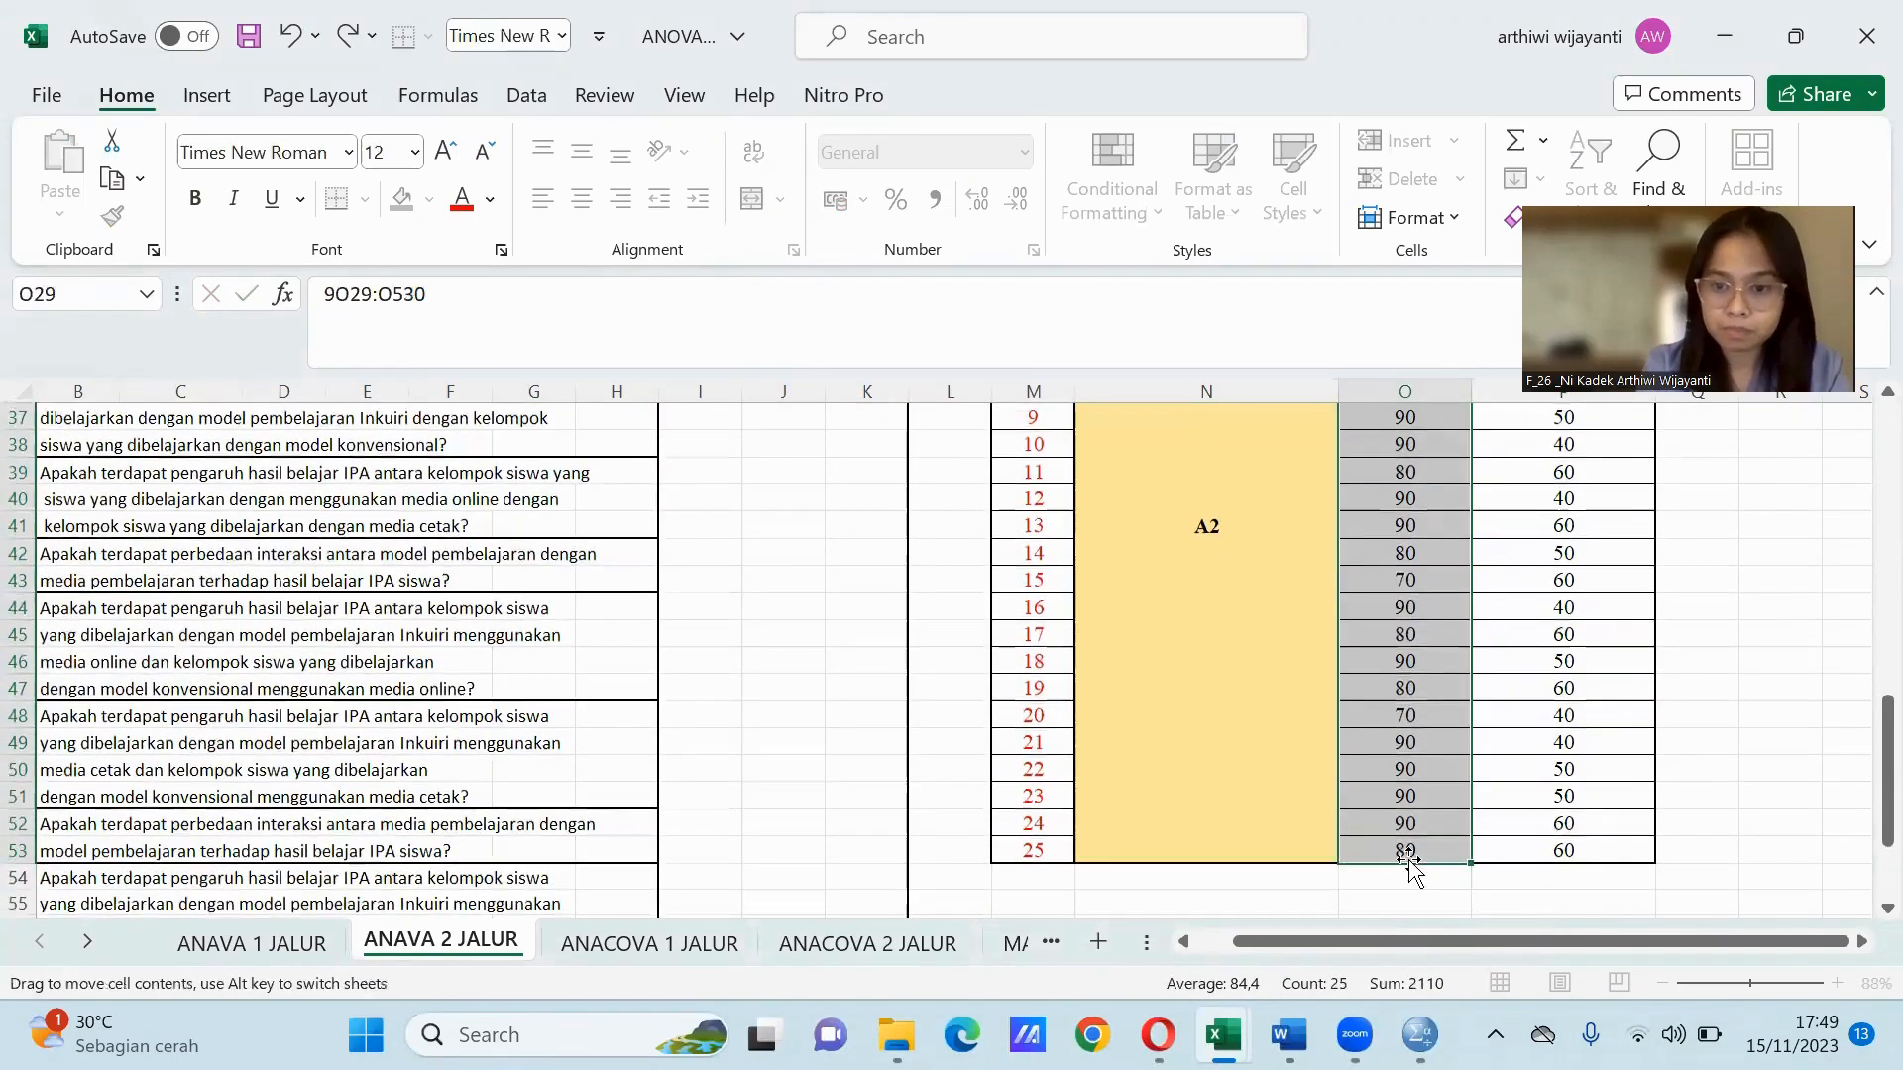
scroll(1863, 706, up, 6)
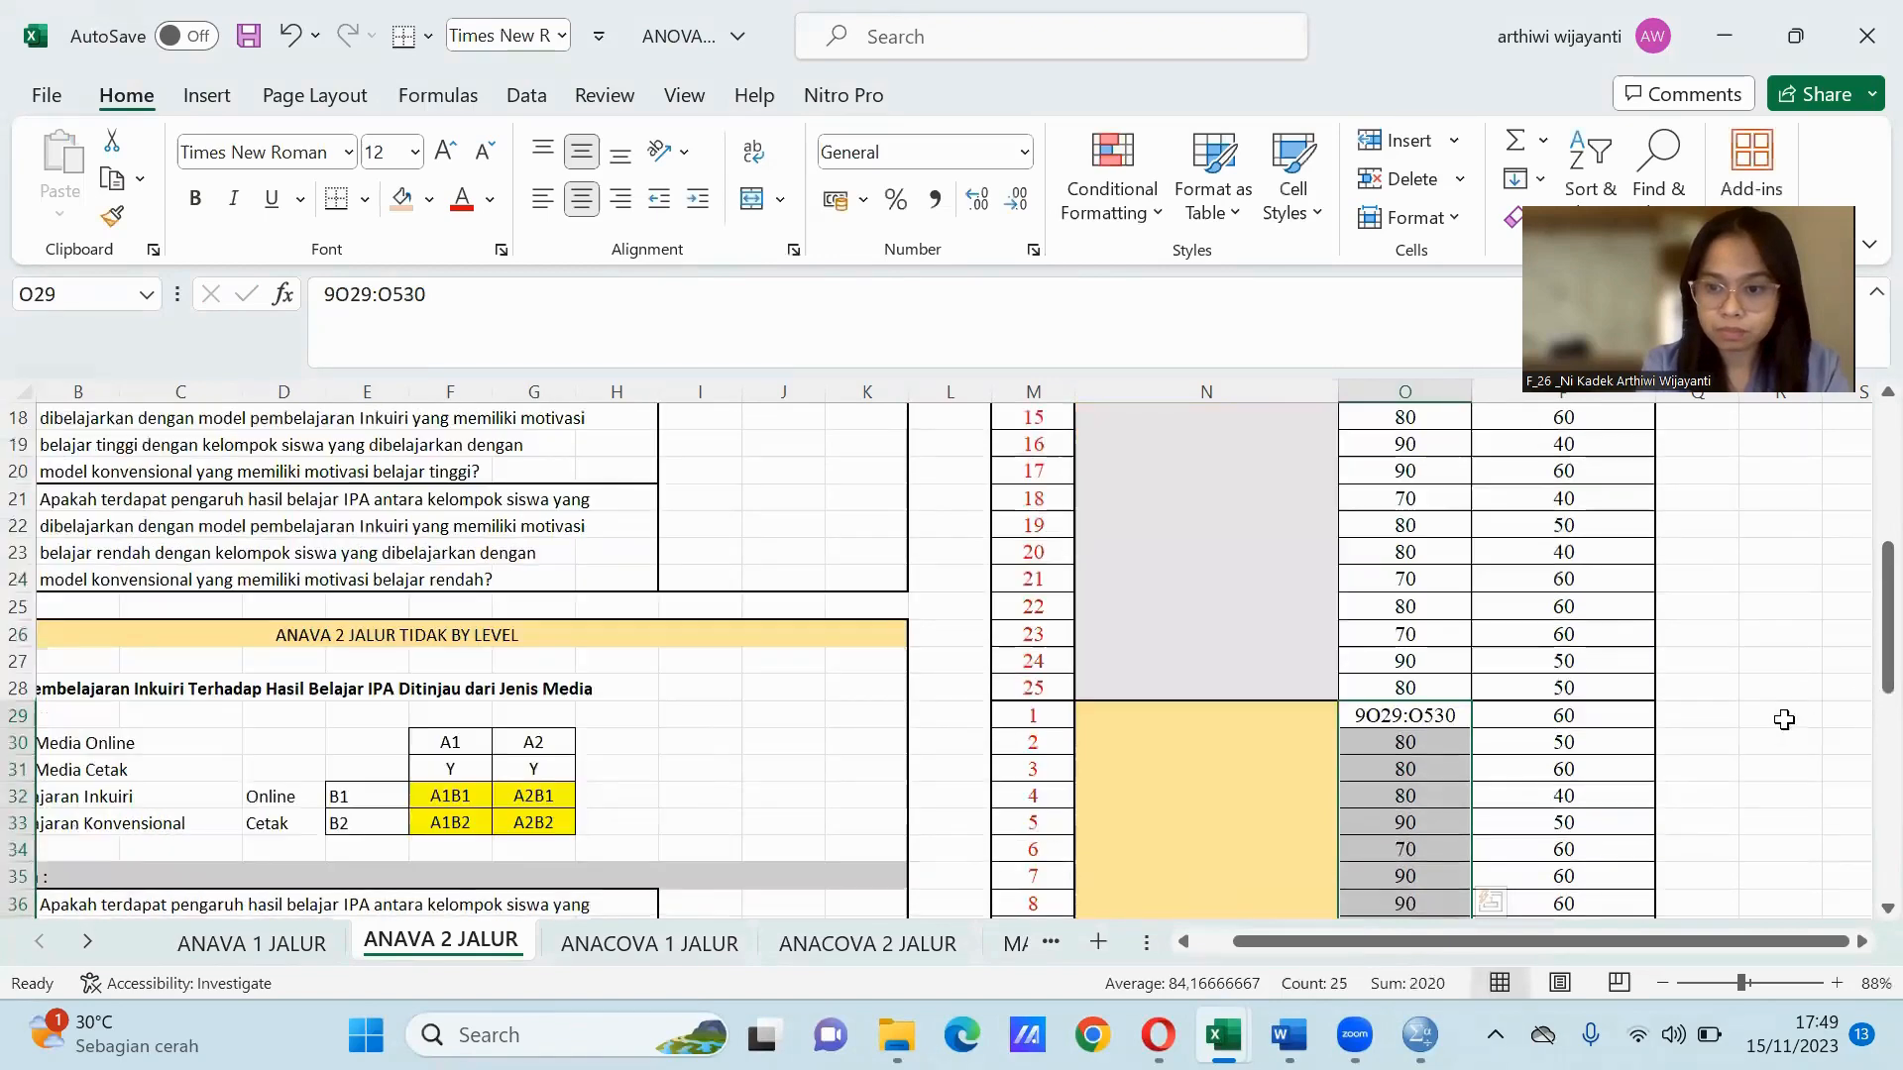
double_click(1772, 749)
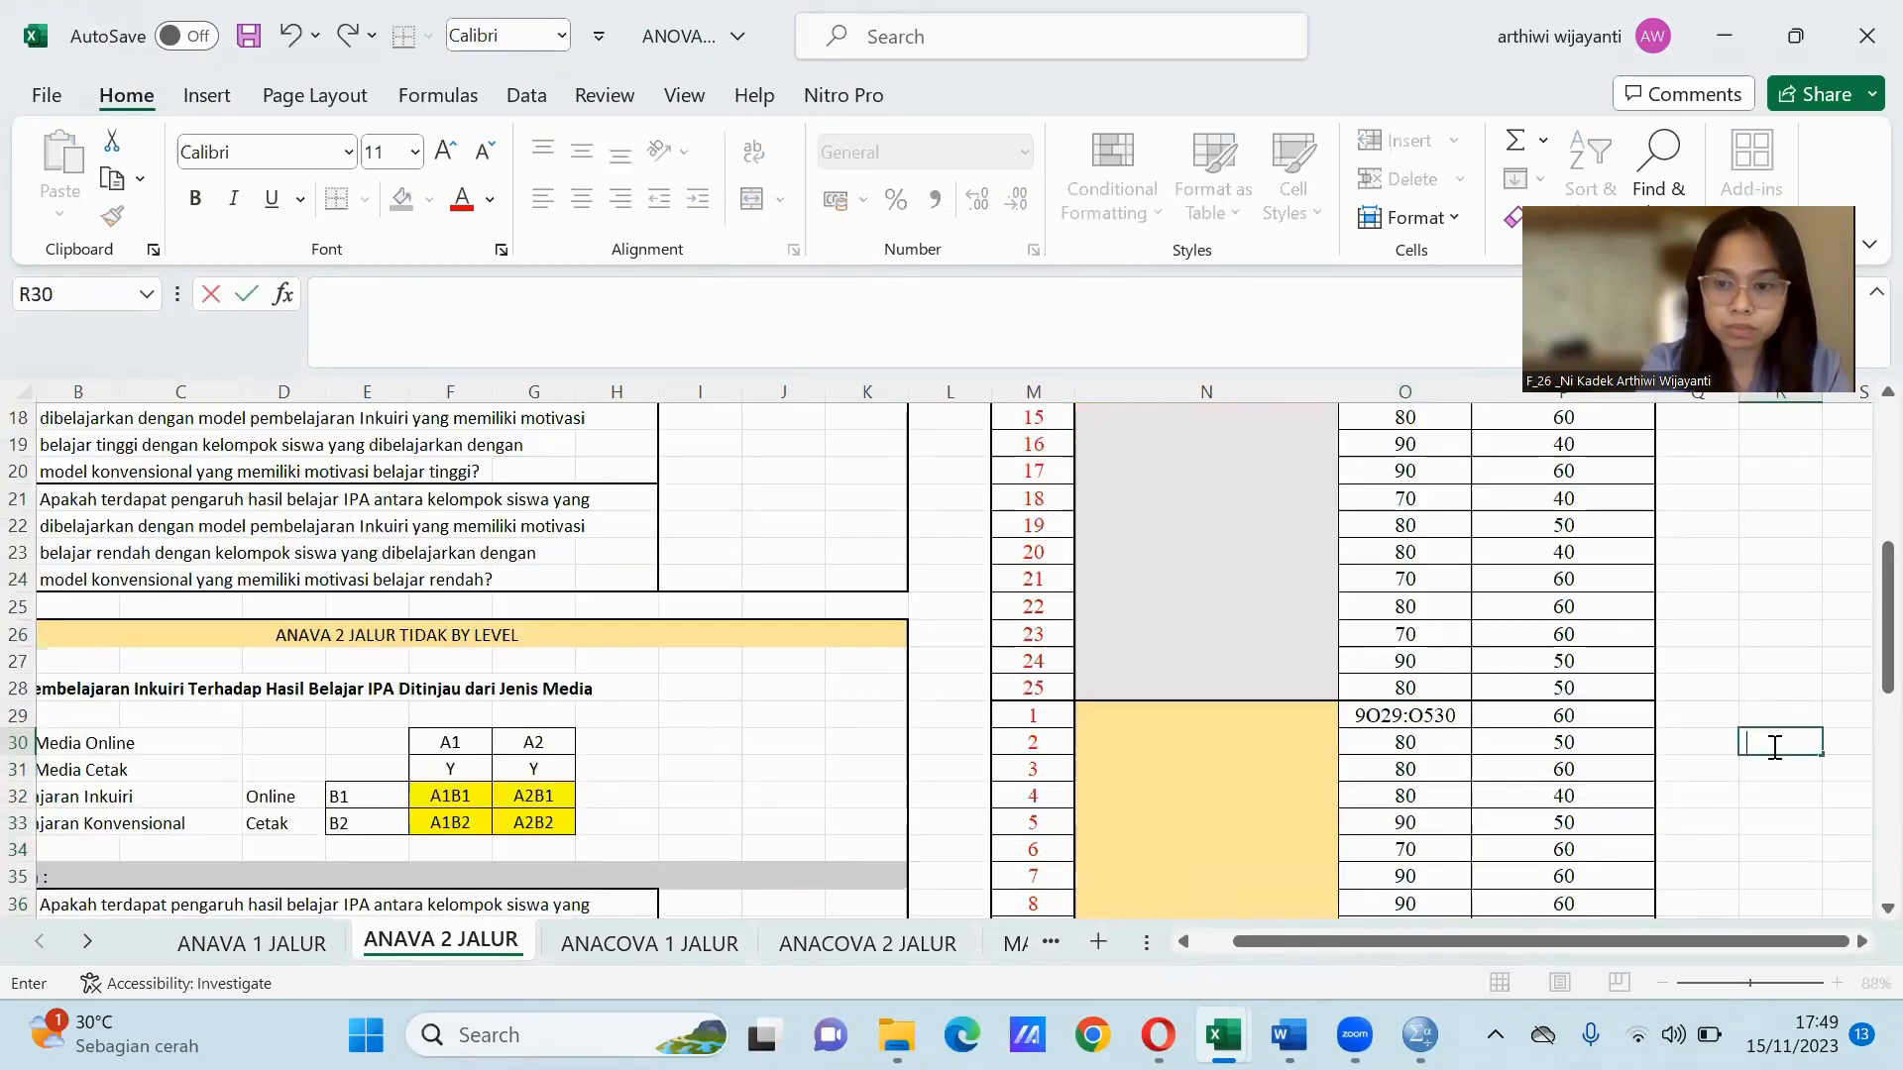
click(1603, 770)
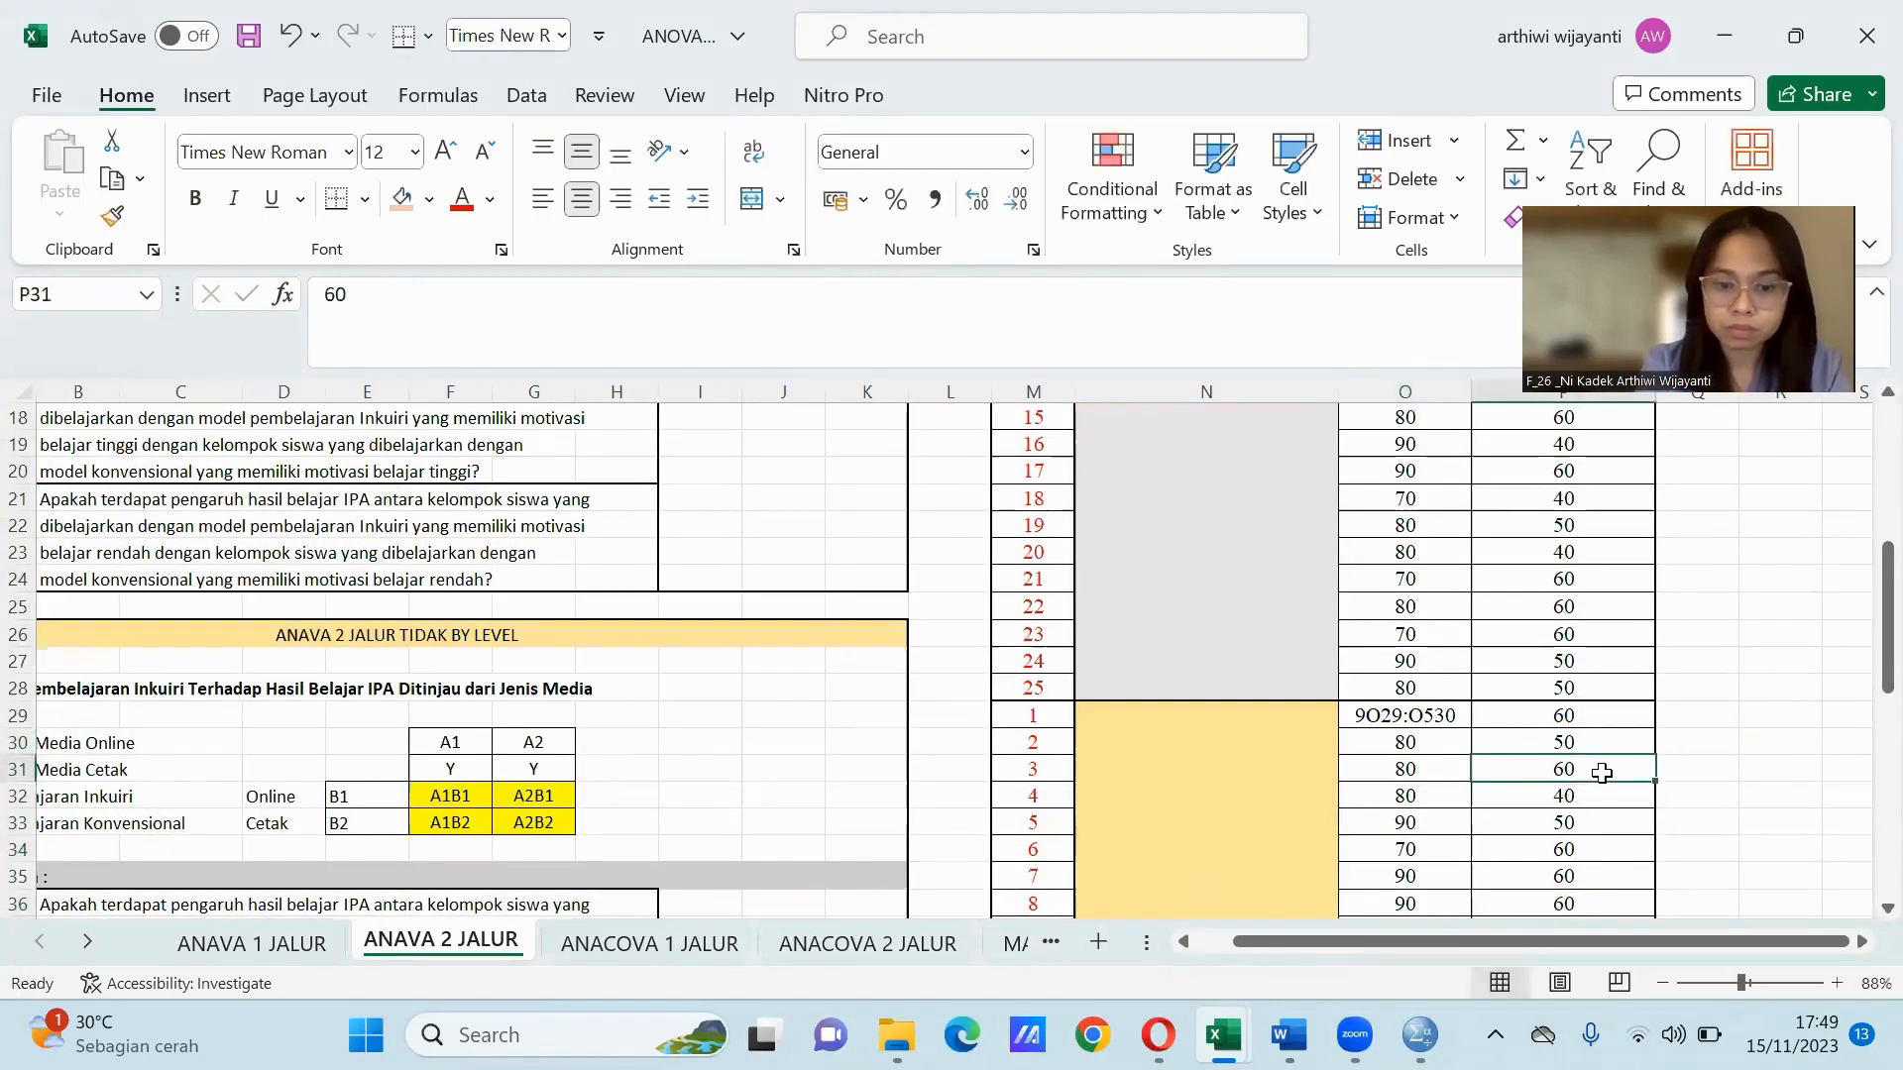
key(ctrl+c)
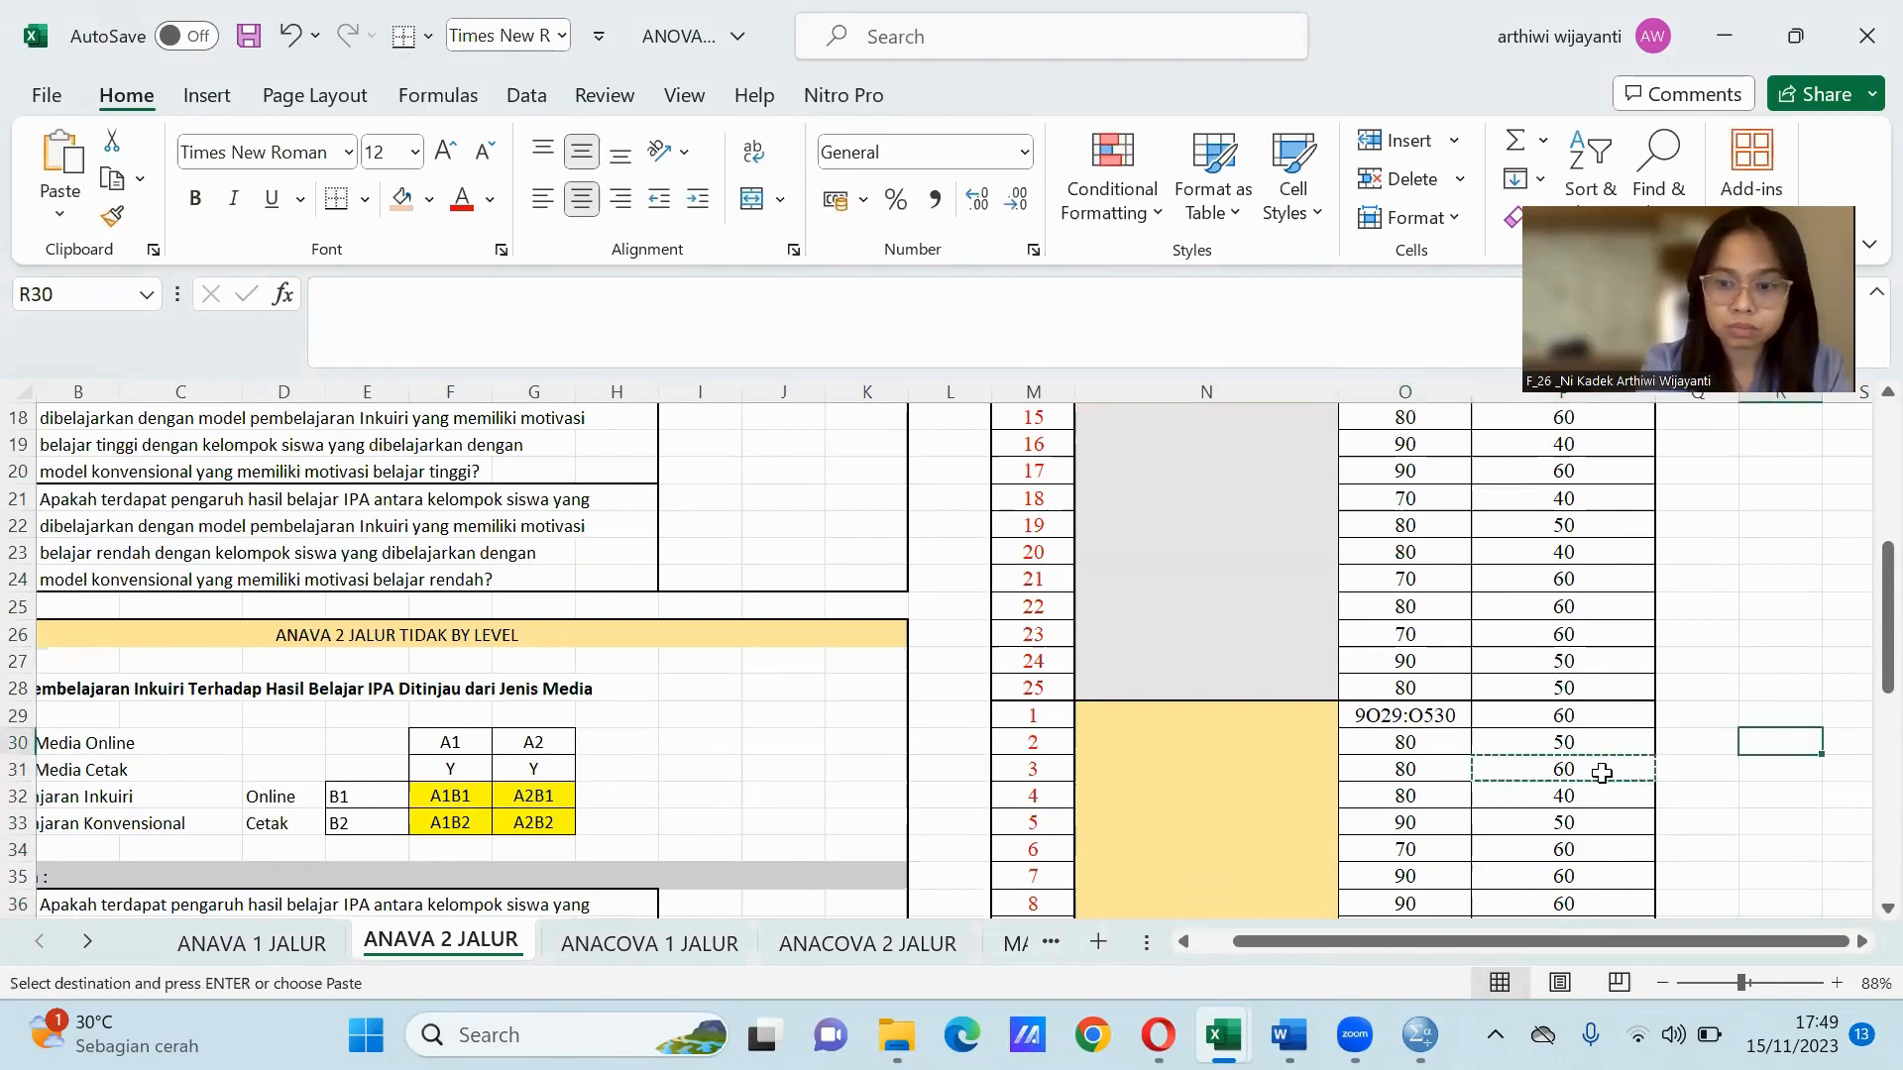
key(Return)
click(1720, 727)
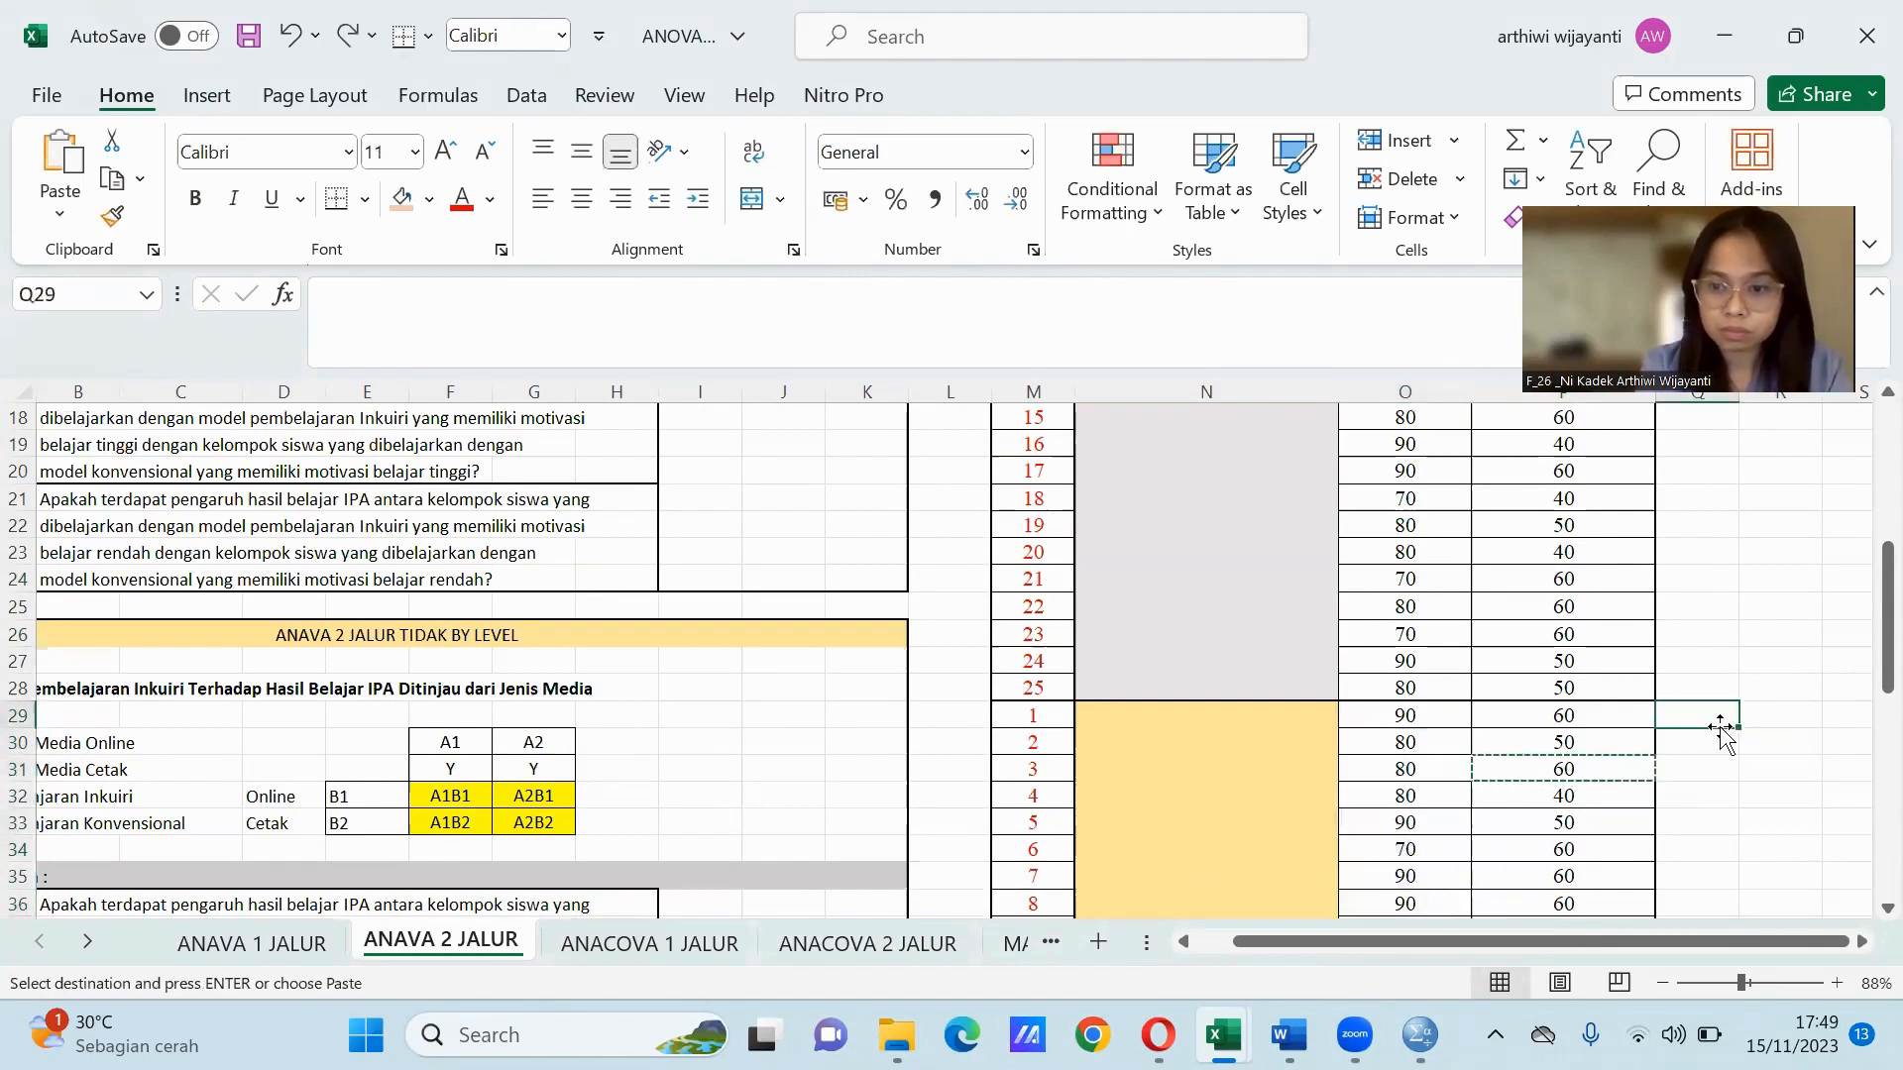
double_click(1722, 729)
drag(1404, 711, 1411, 880)
drag(1886, 765, 1861, 677)
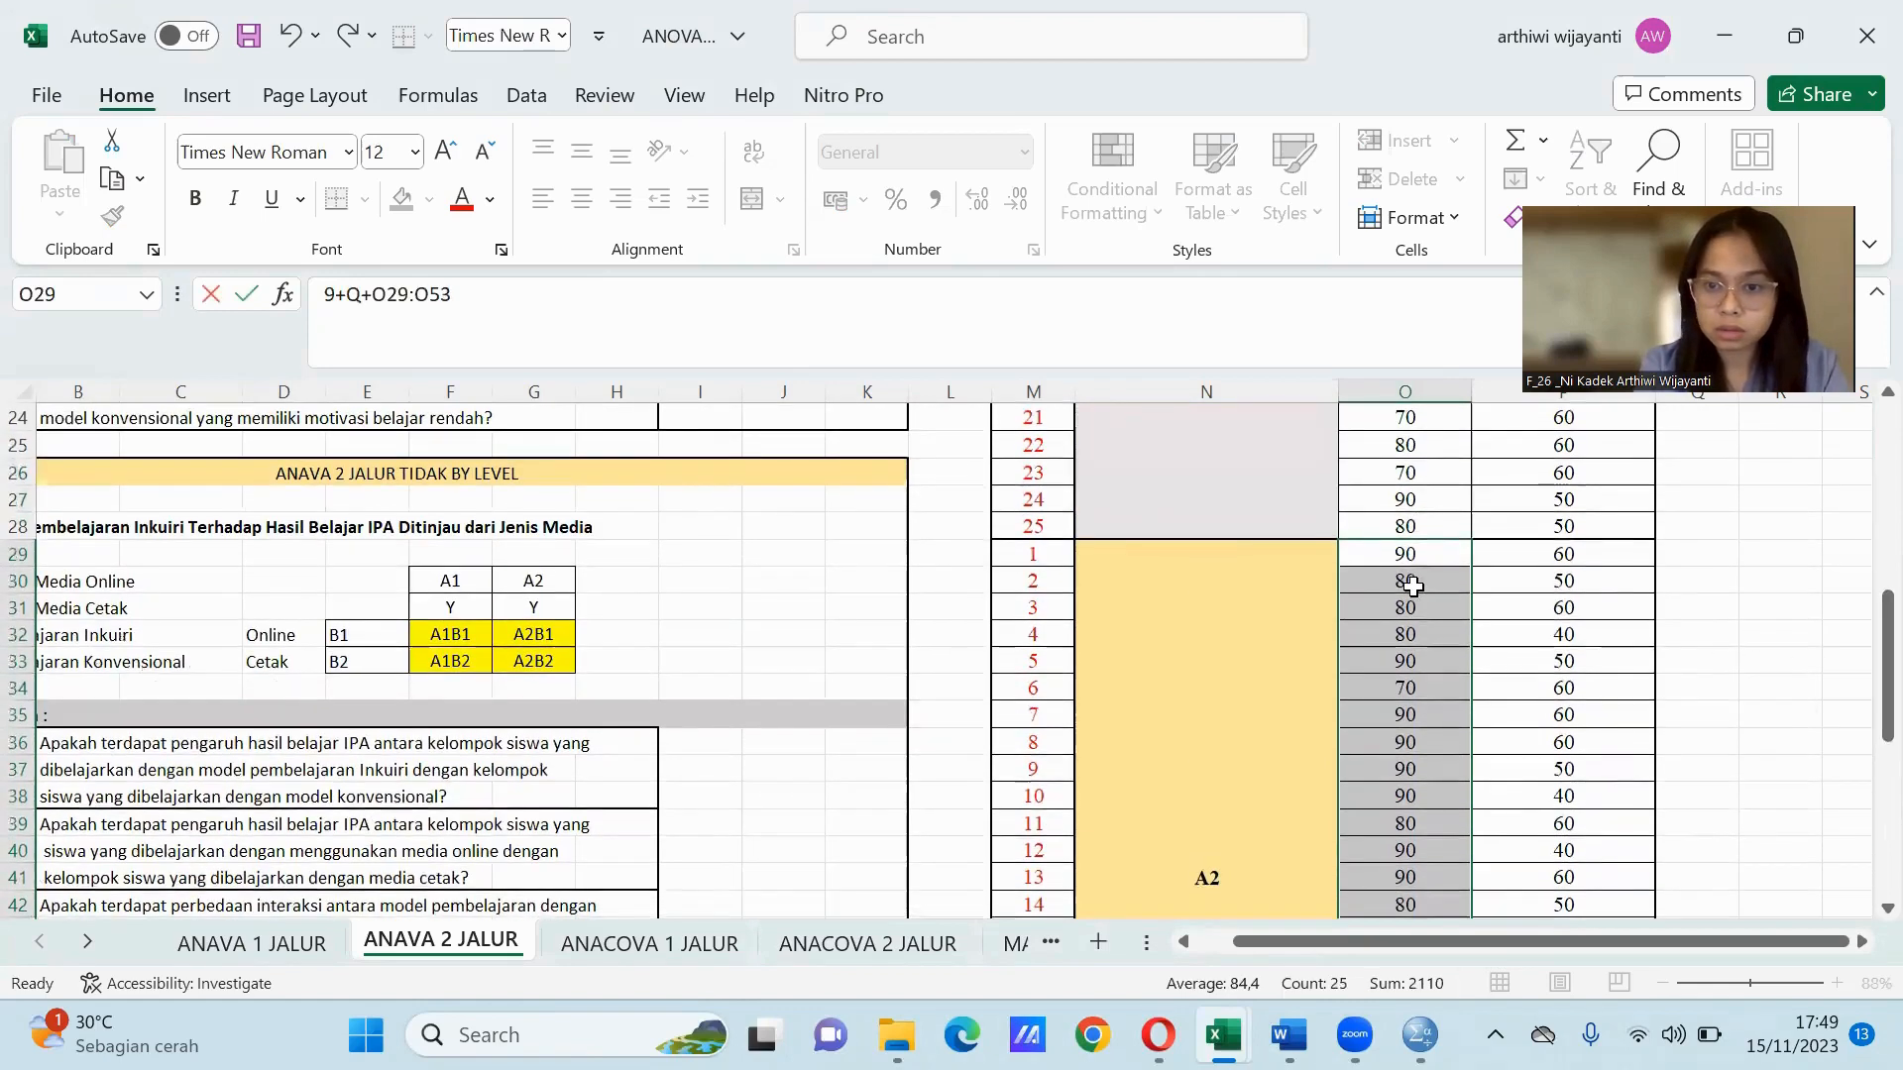
key(Return)
click(1756, 577)
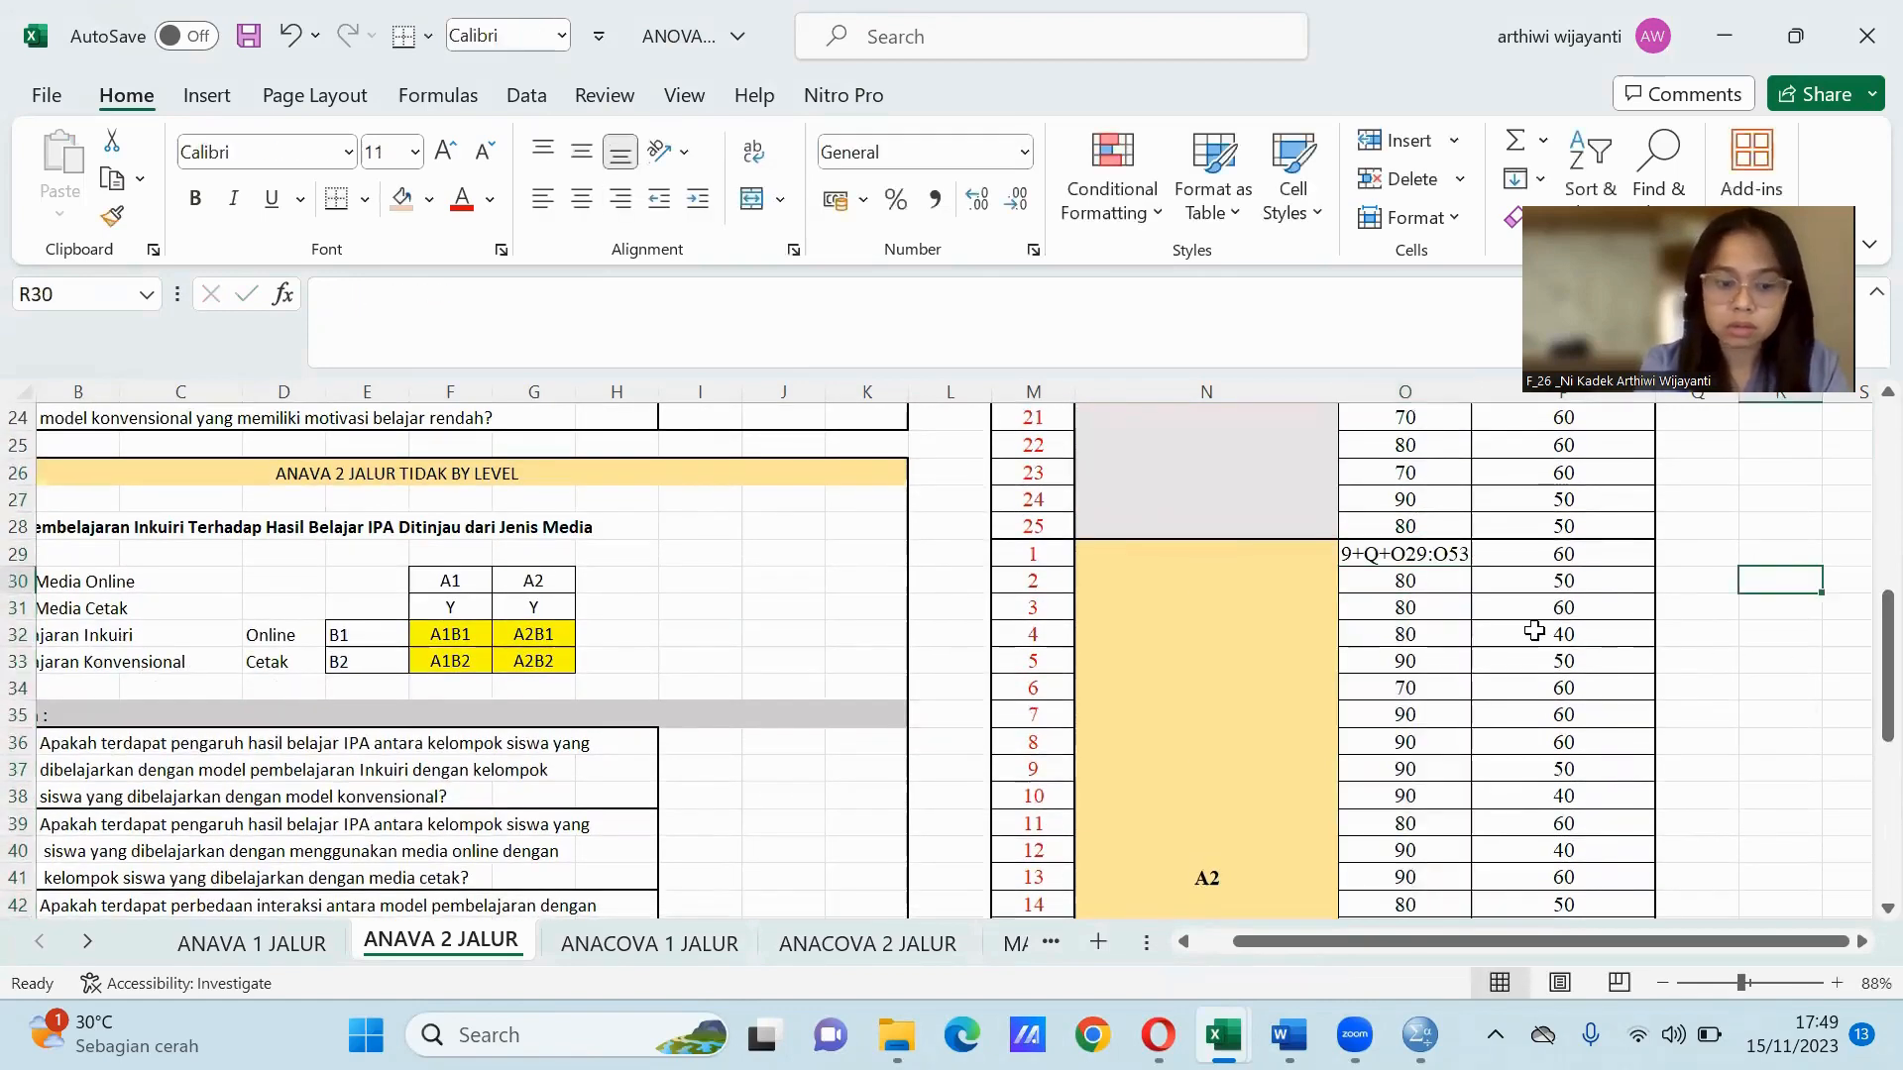
key(ctrl+z)
click(1486, 599)
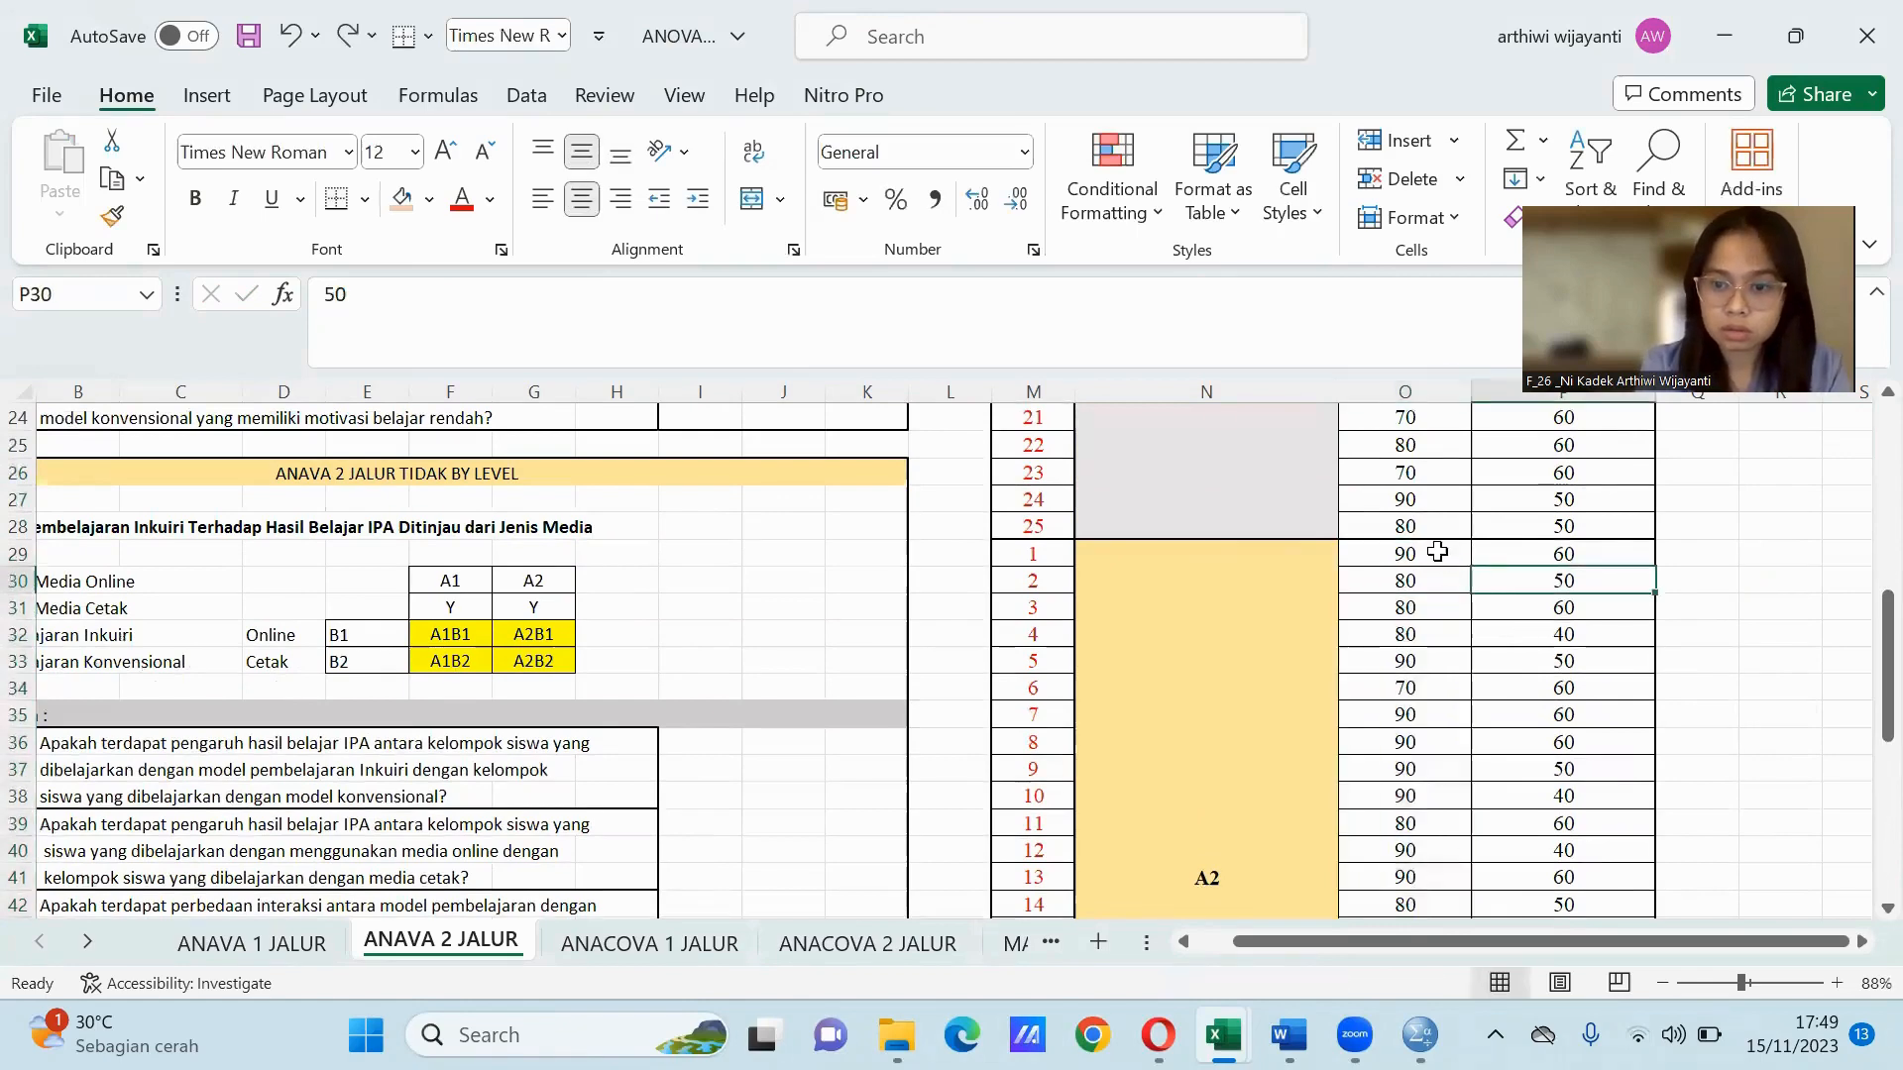
Copy the A2 Tinggi scores in O29:O53 and paste them into Hasil_Belajar_IPA in SPSS, starting at row 51.
drag(1437, 550, 1420, 878)
key(ctrl+c)
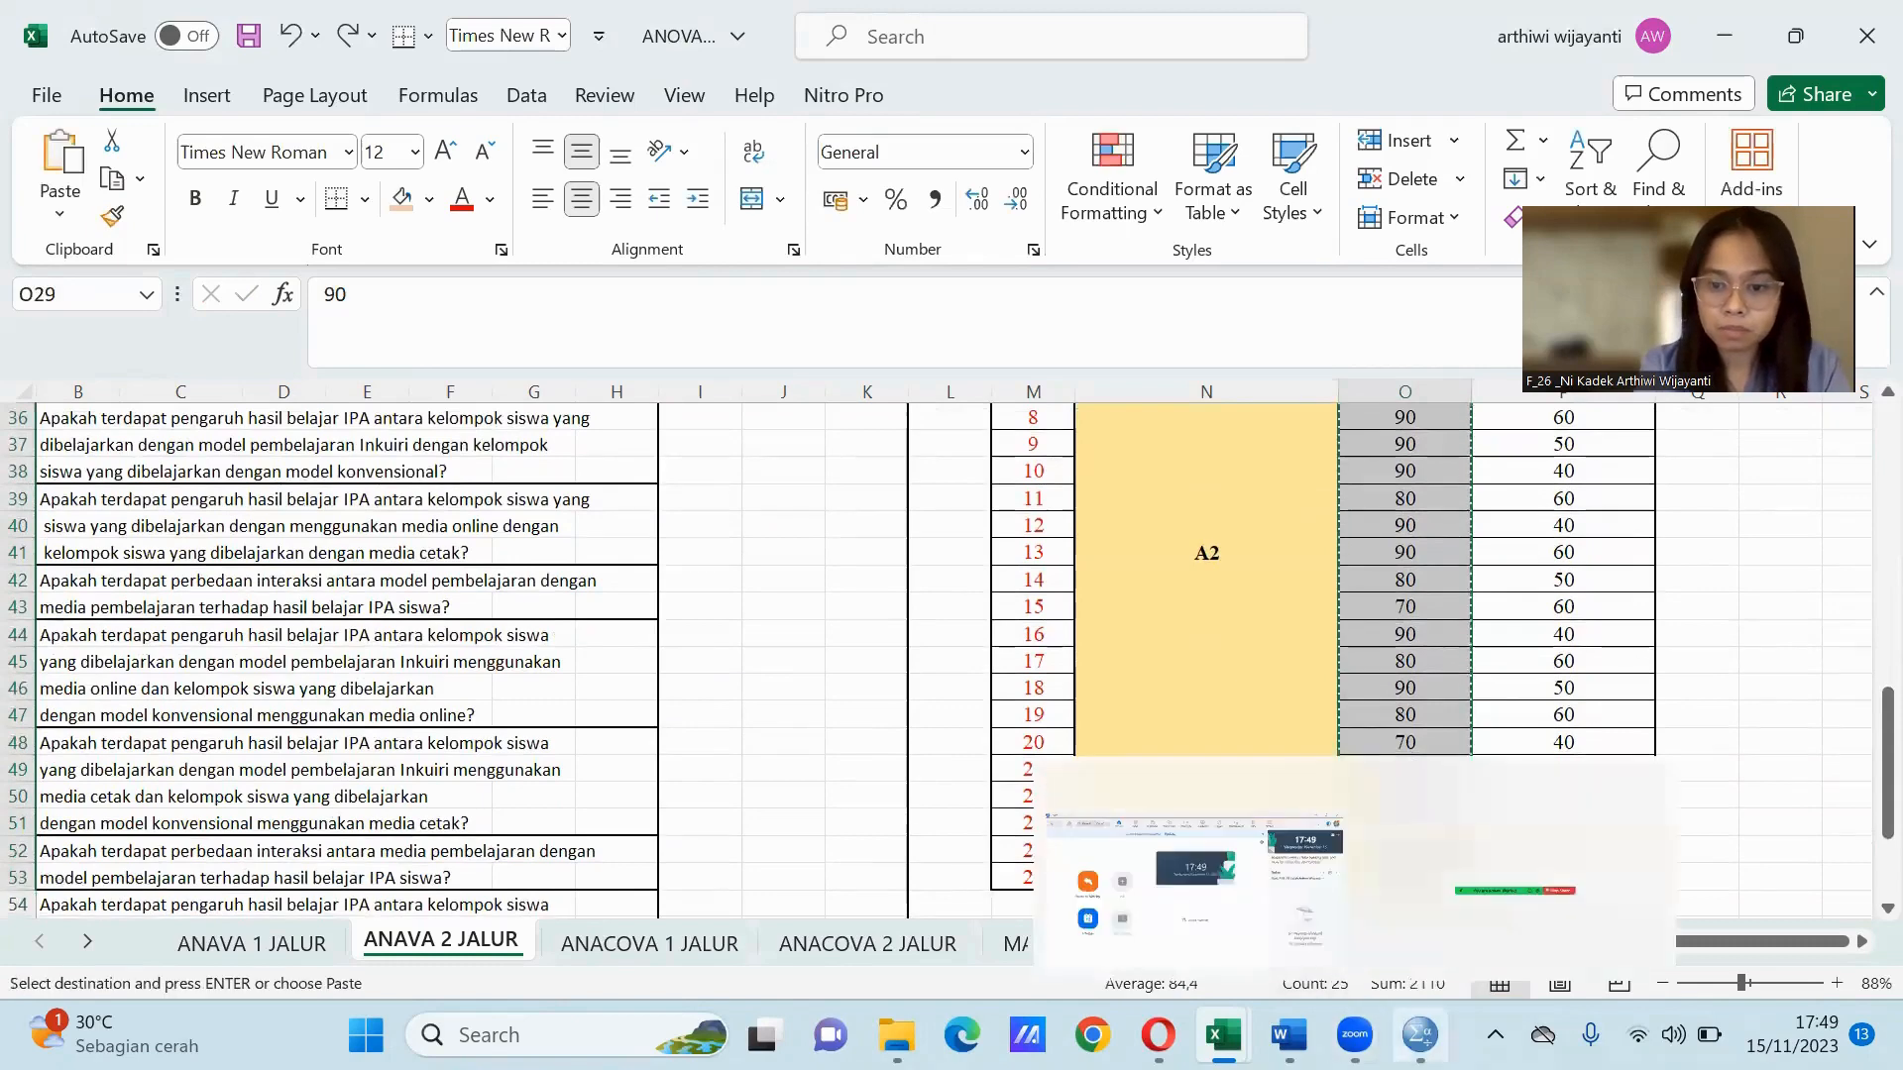
click(1421, 1035)
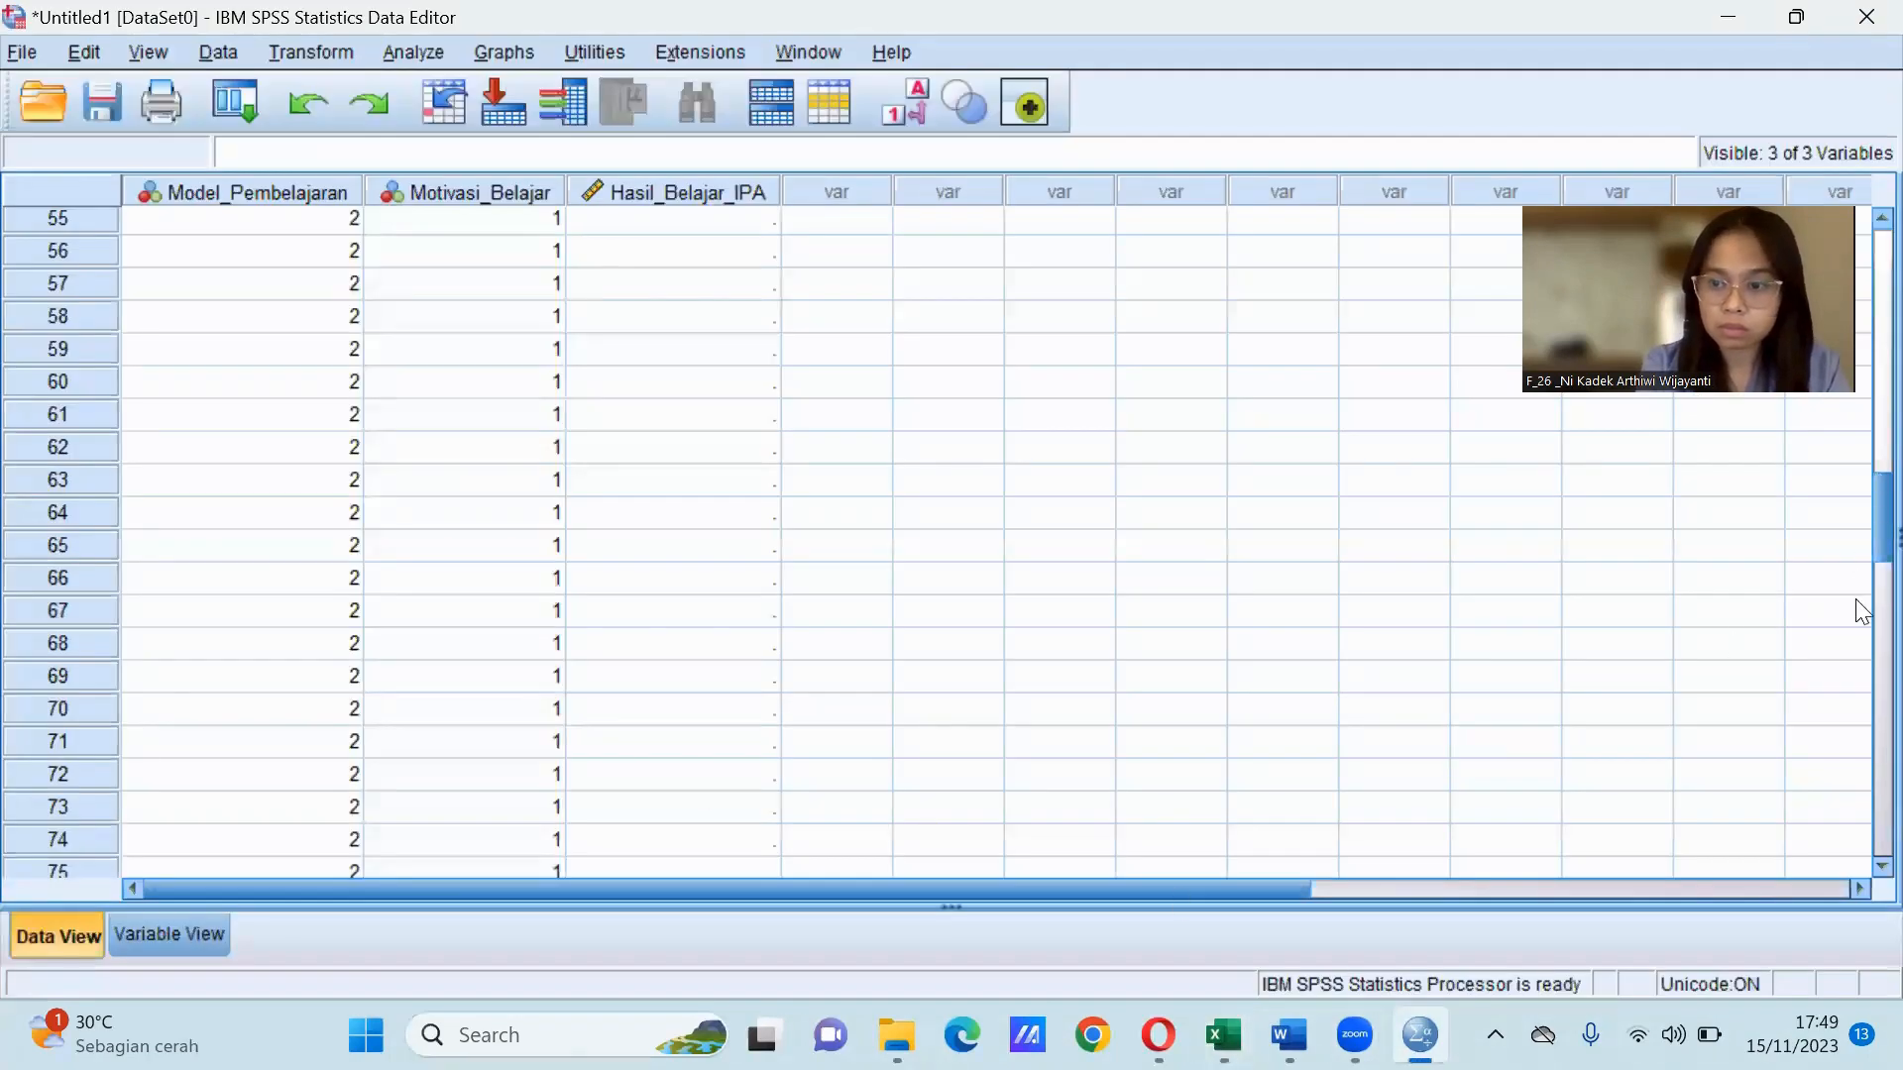
scroll(1858, 604, down, 7)
scroll(1860, 563, up, 6)
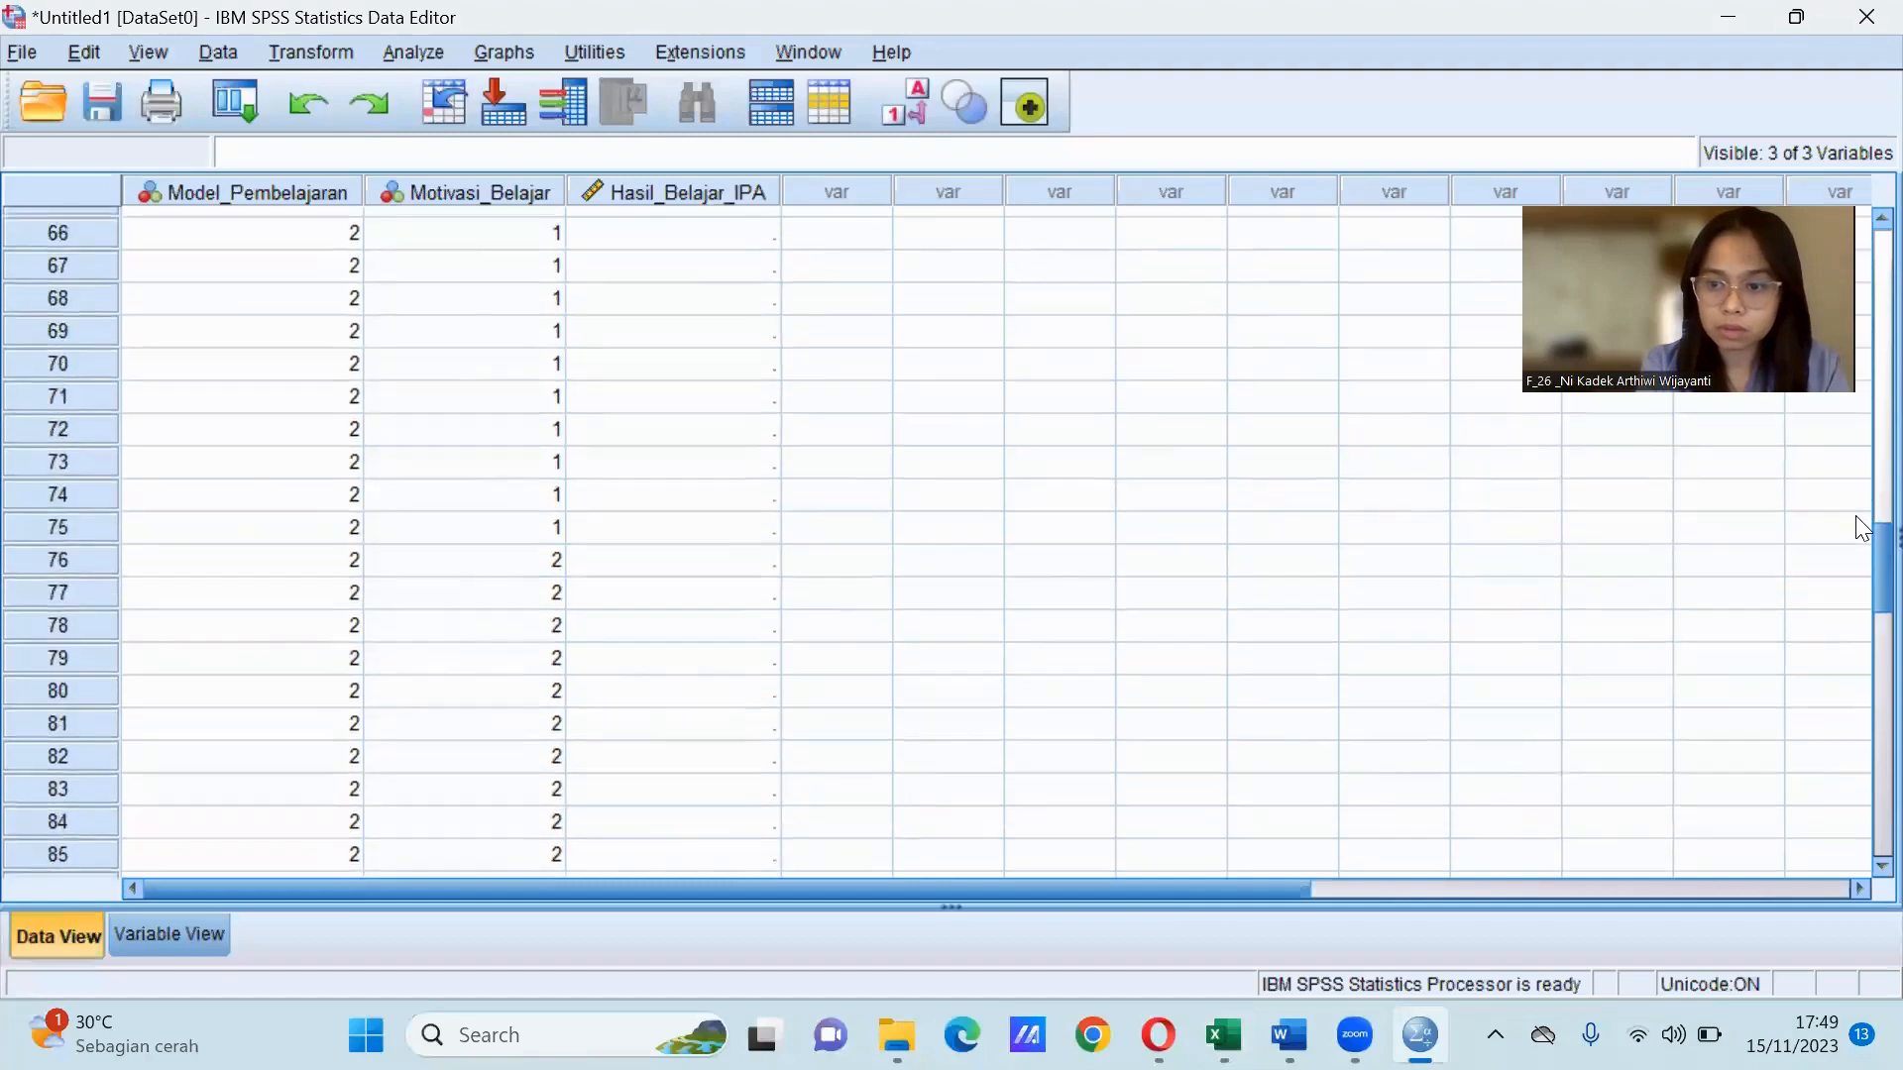
scroll(1862, 571, down, 5)
scroll(1863, 571, up, 10)
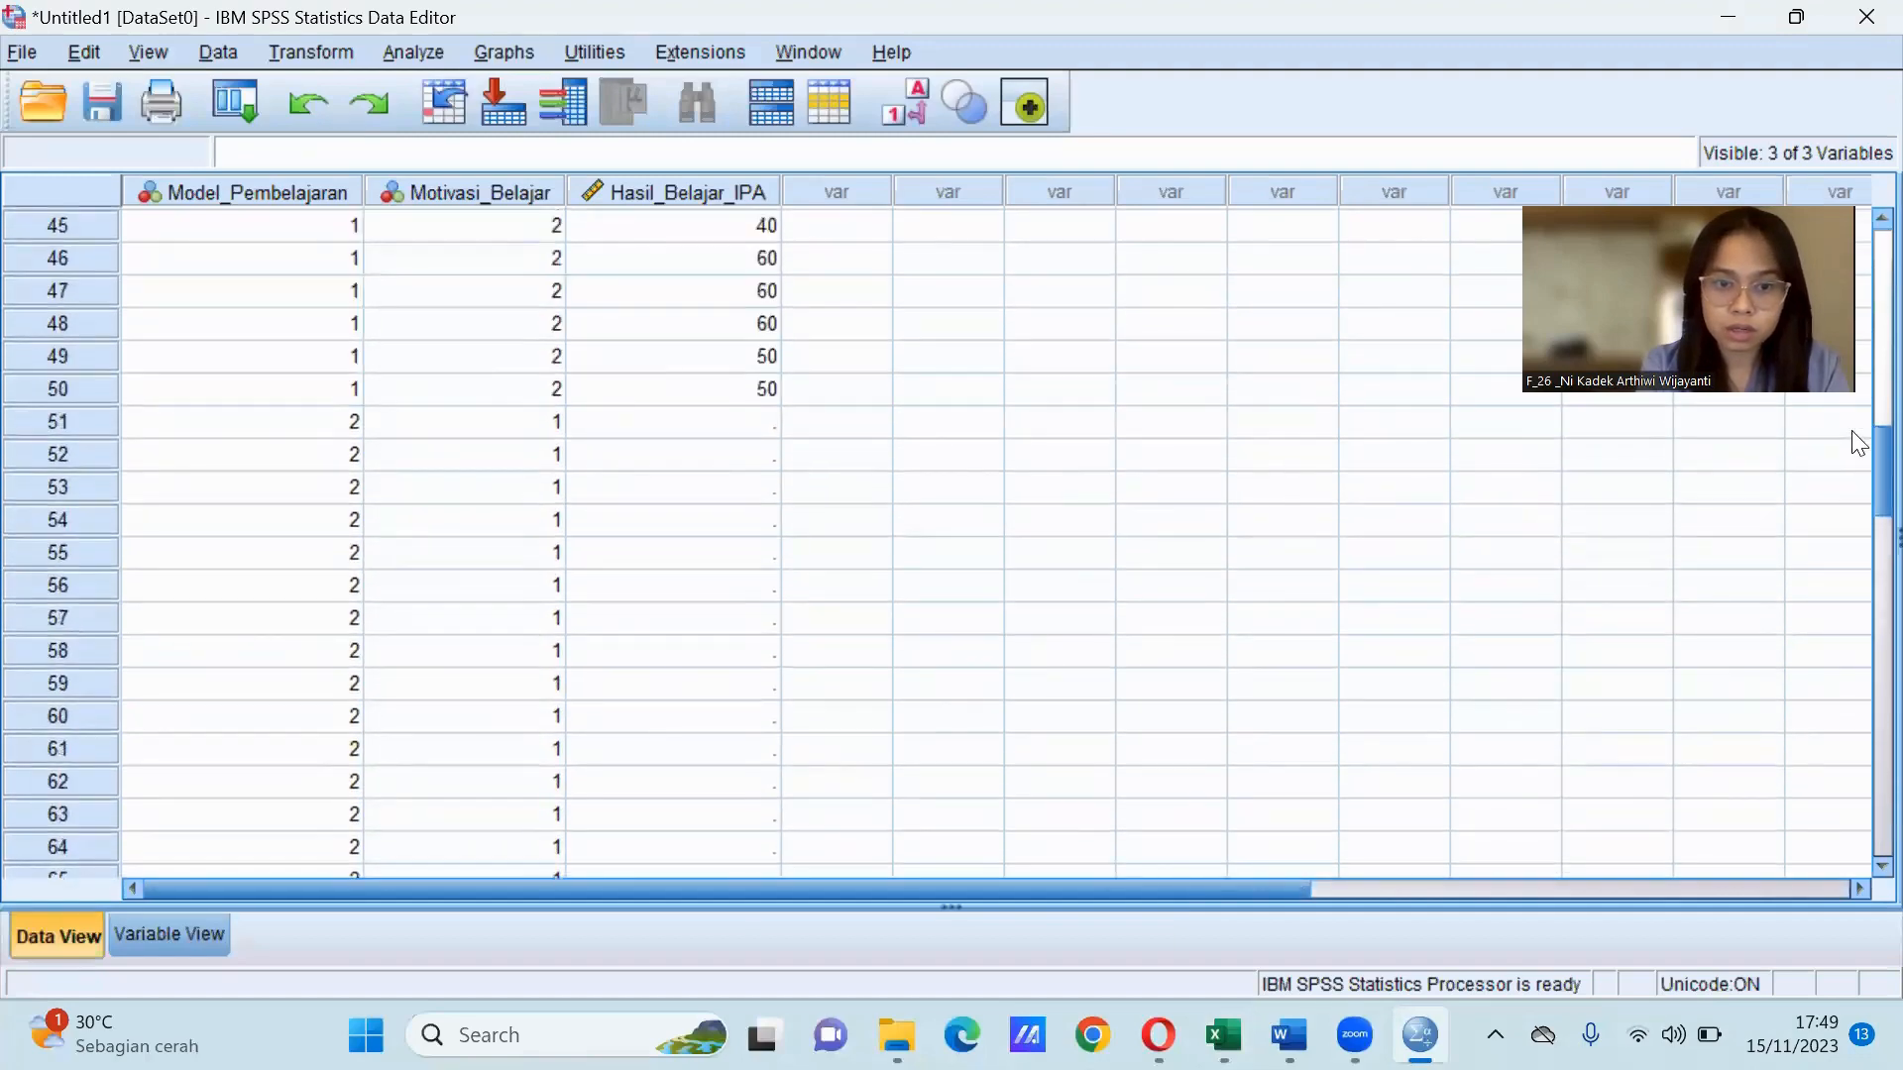
click(734, 426)
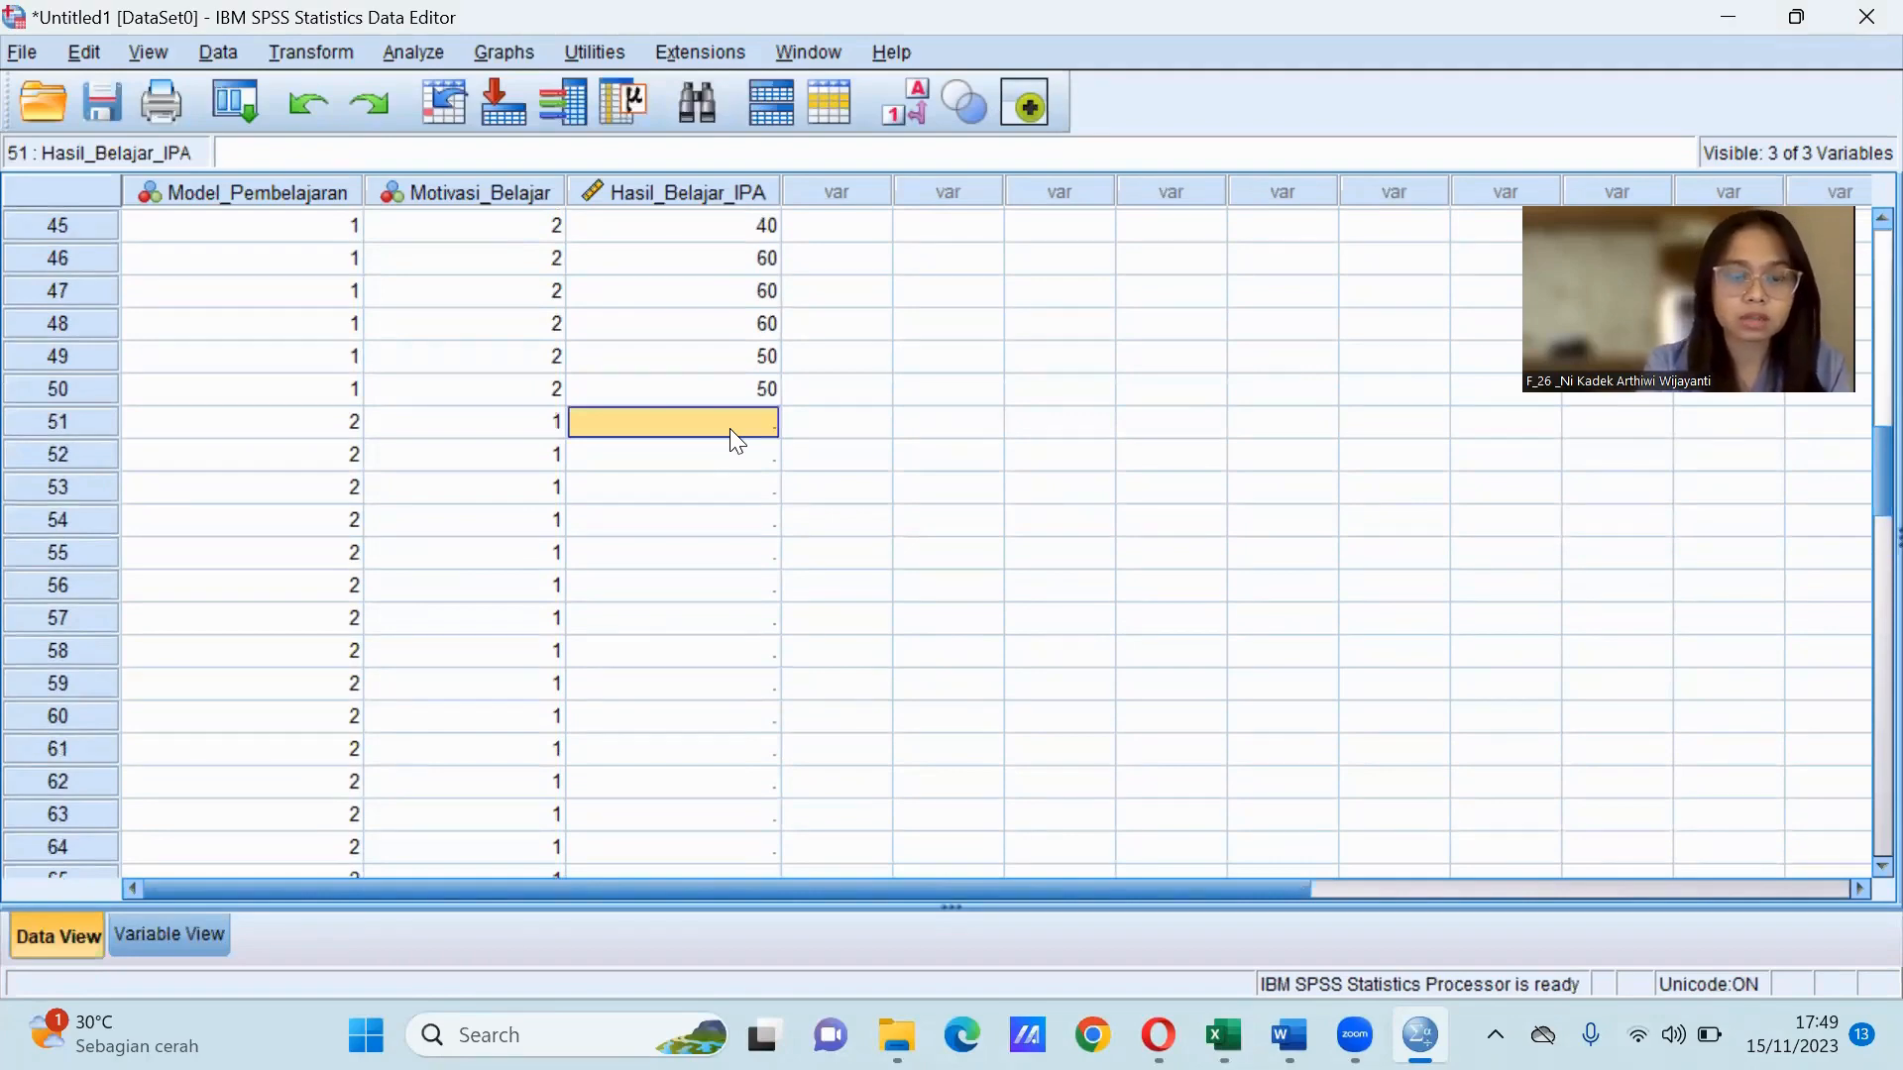
key(ctrl+v)
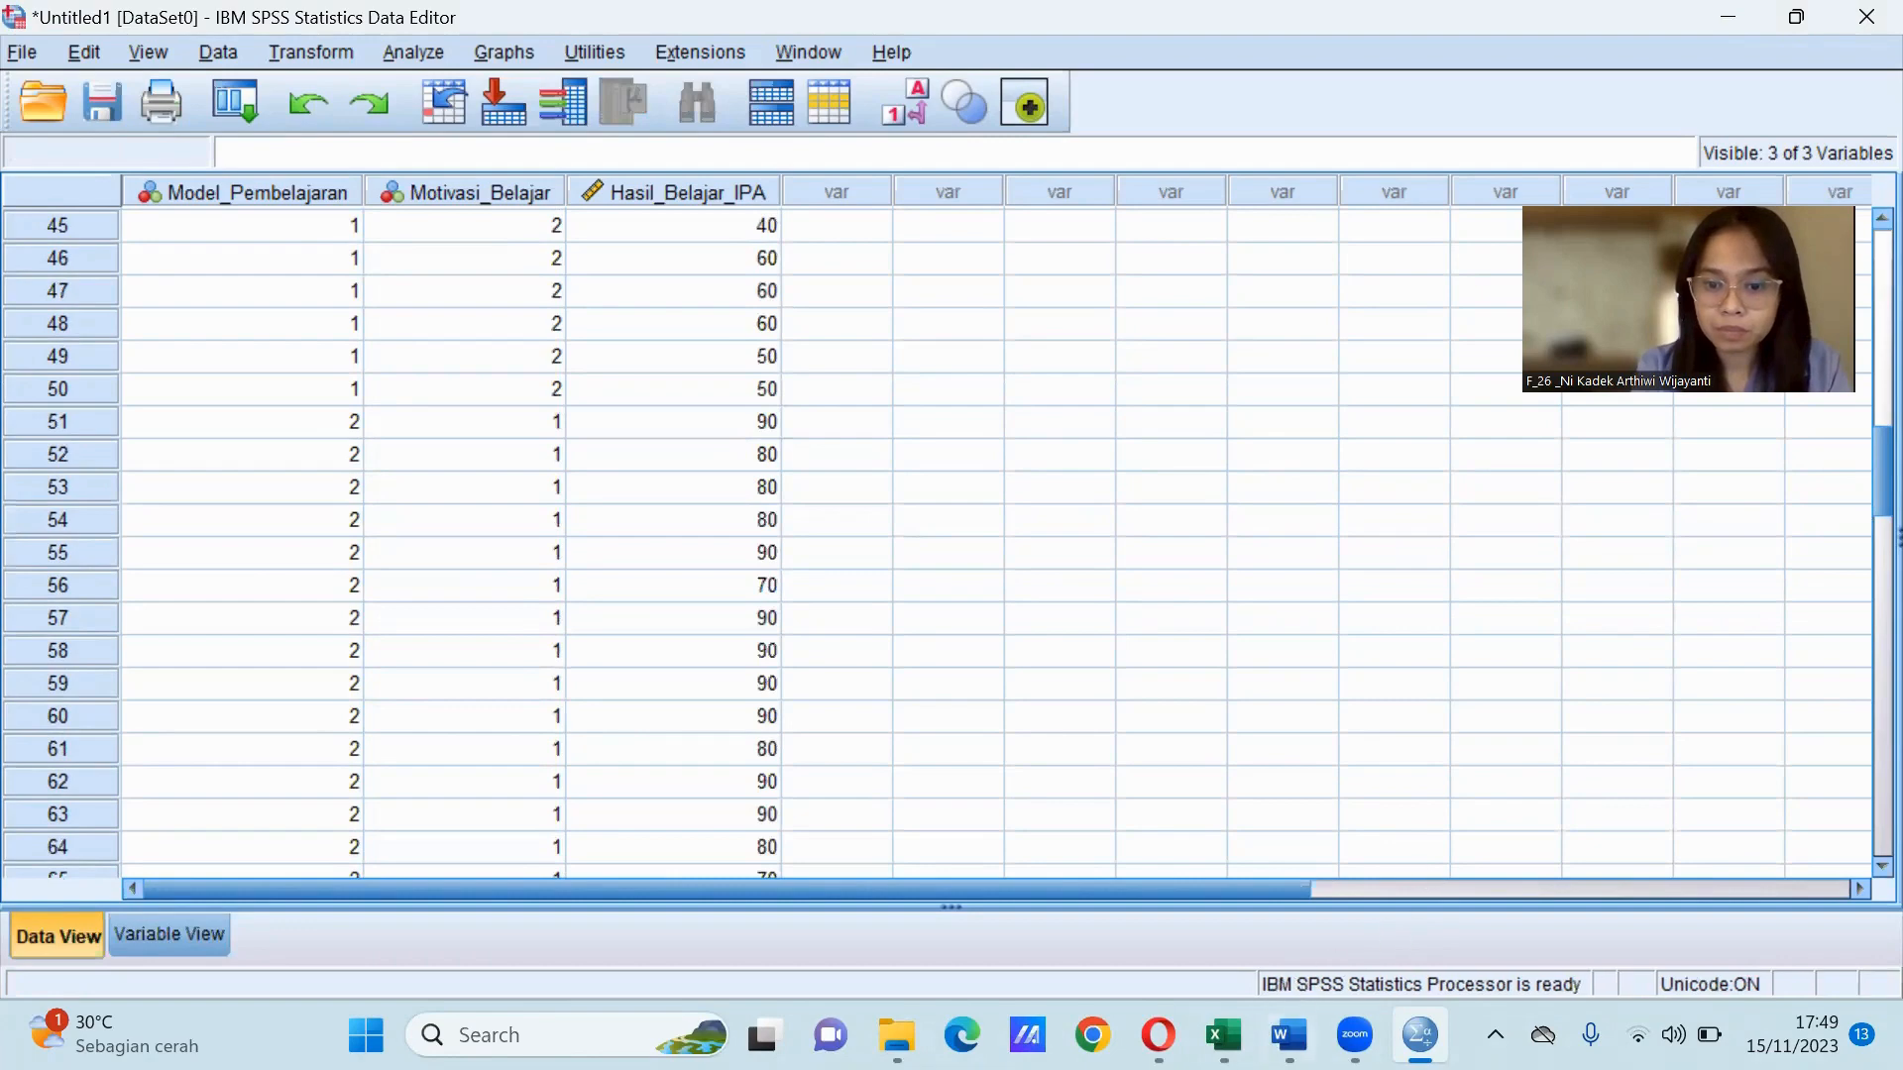
Return to the ANOVA DKK workbook in Excel and deselect the copied A2 Tinggi scores.
click(1224, 1036)
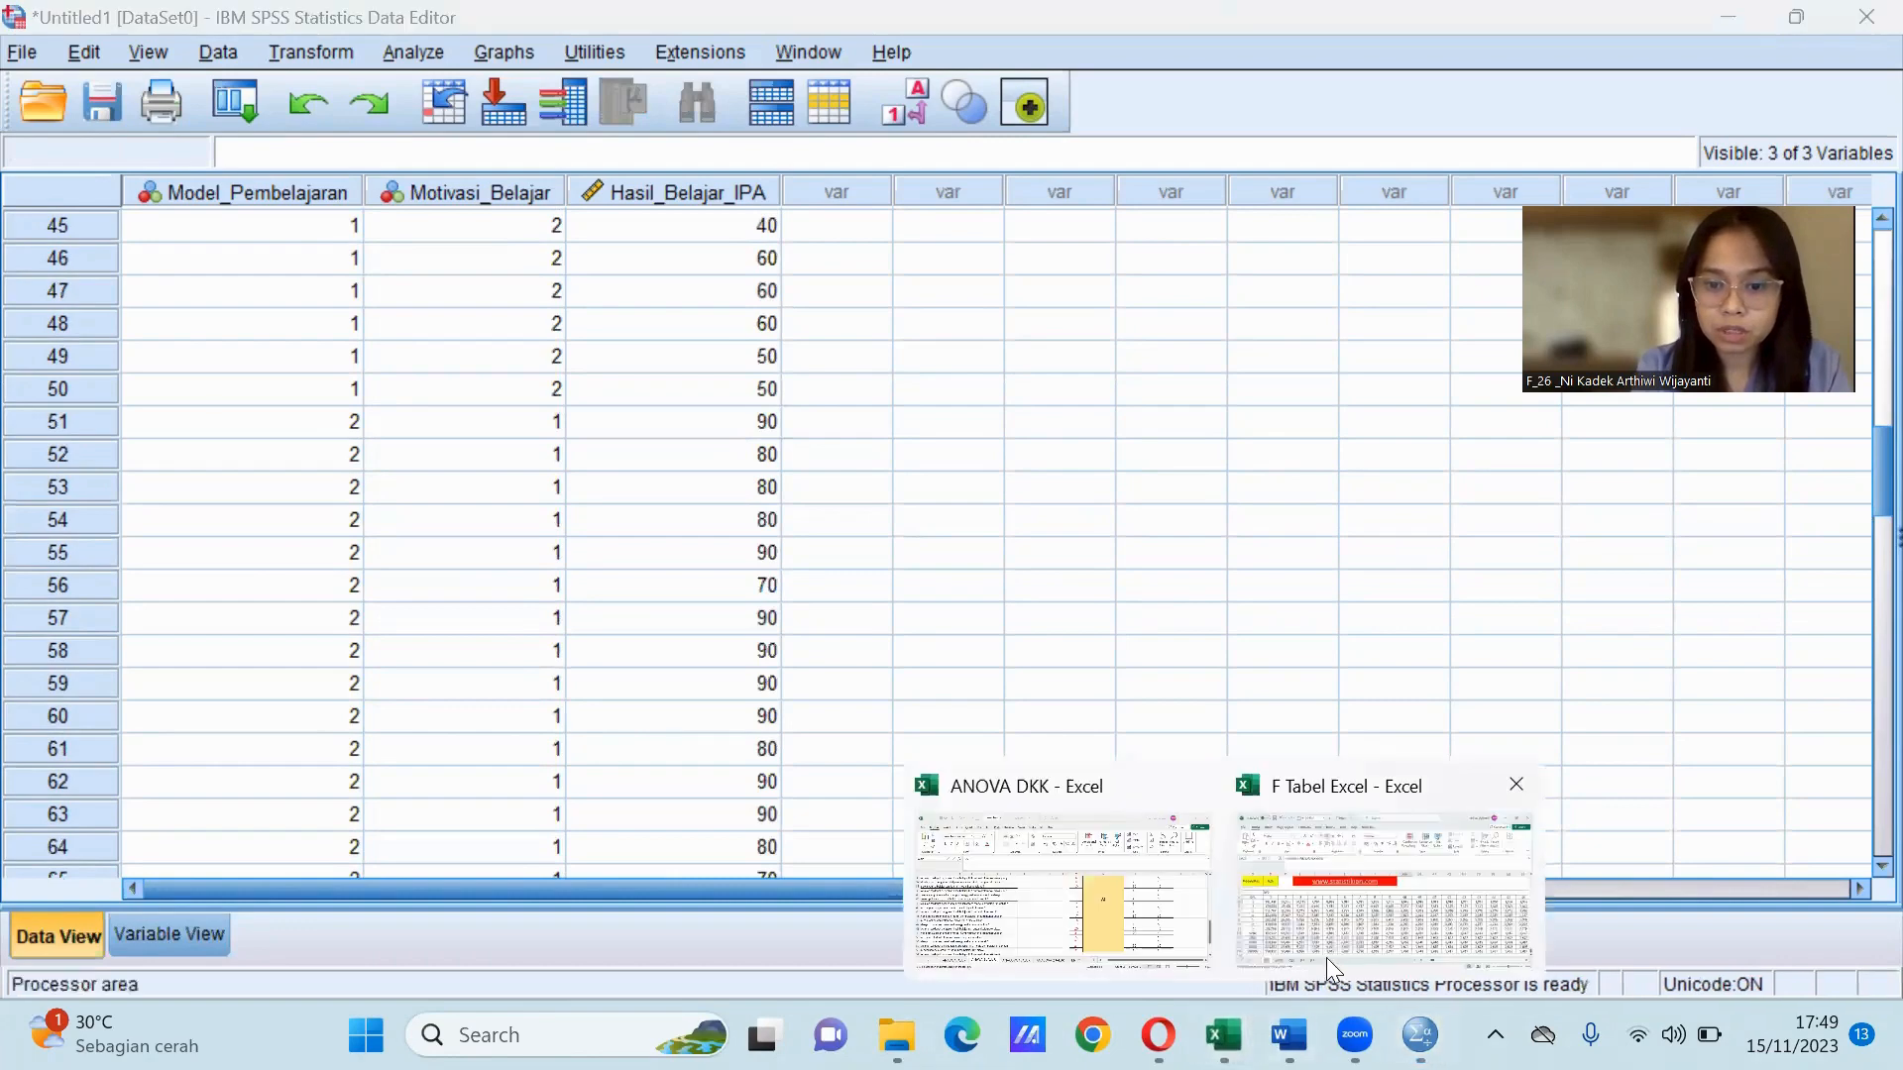
click(1154, 904)
double_click(1752, 663)
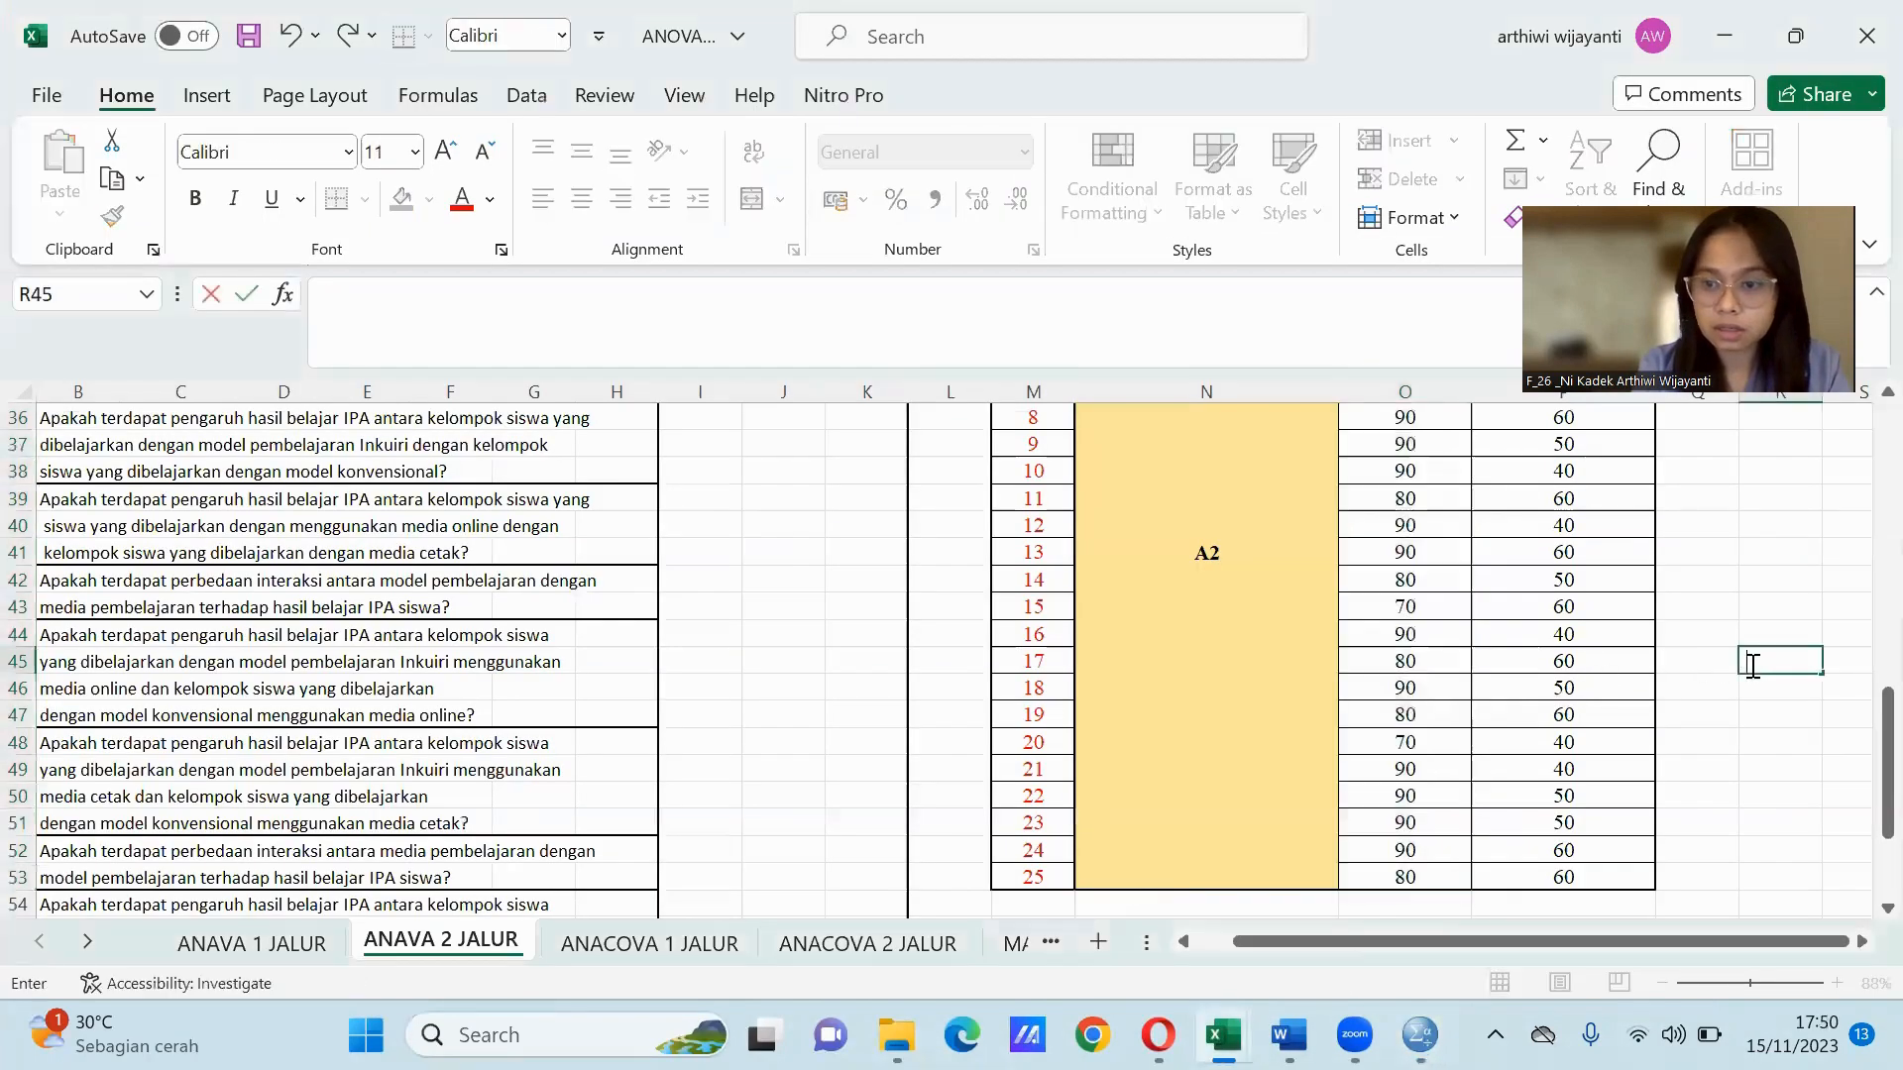
drag(1887, 741, 1857, 668)
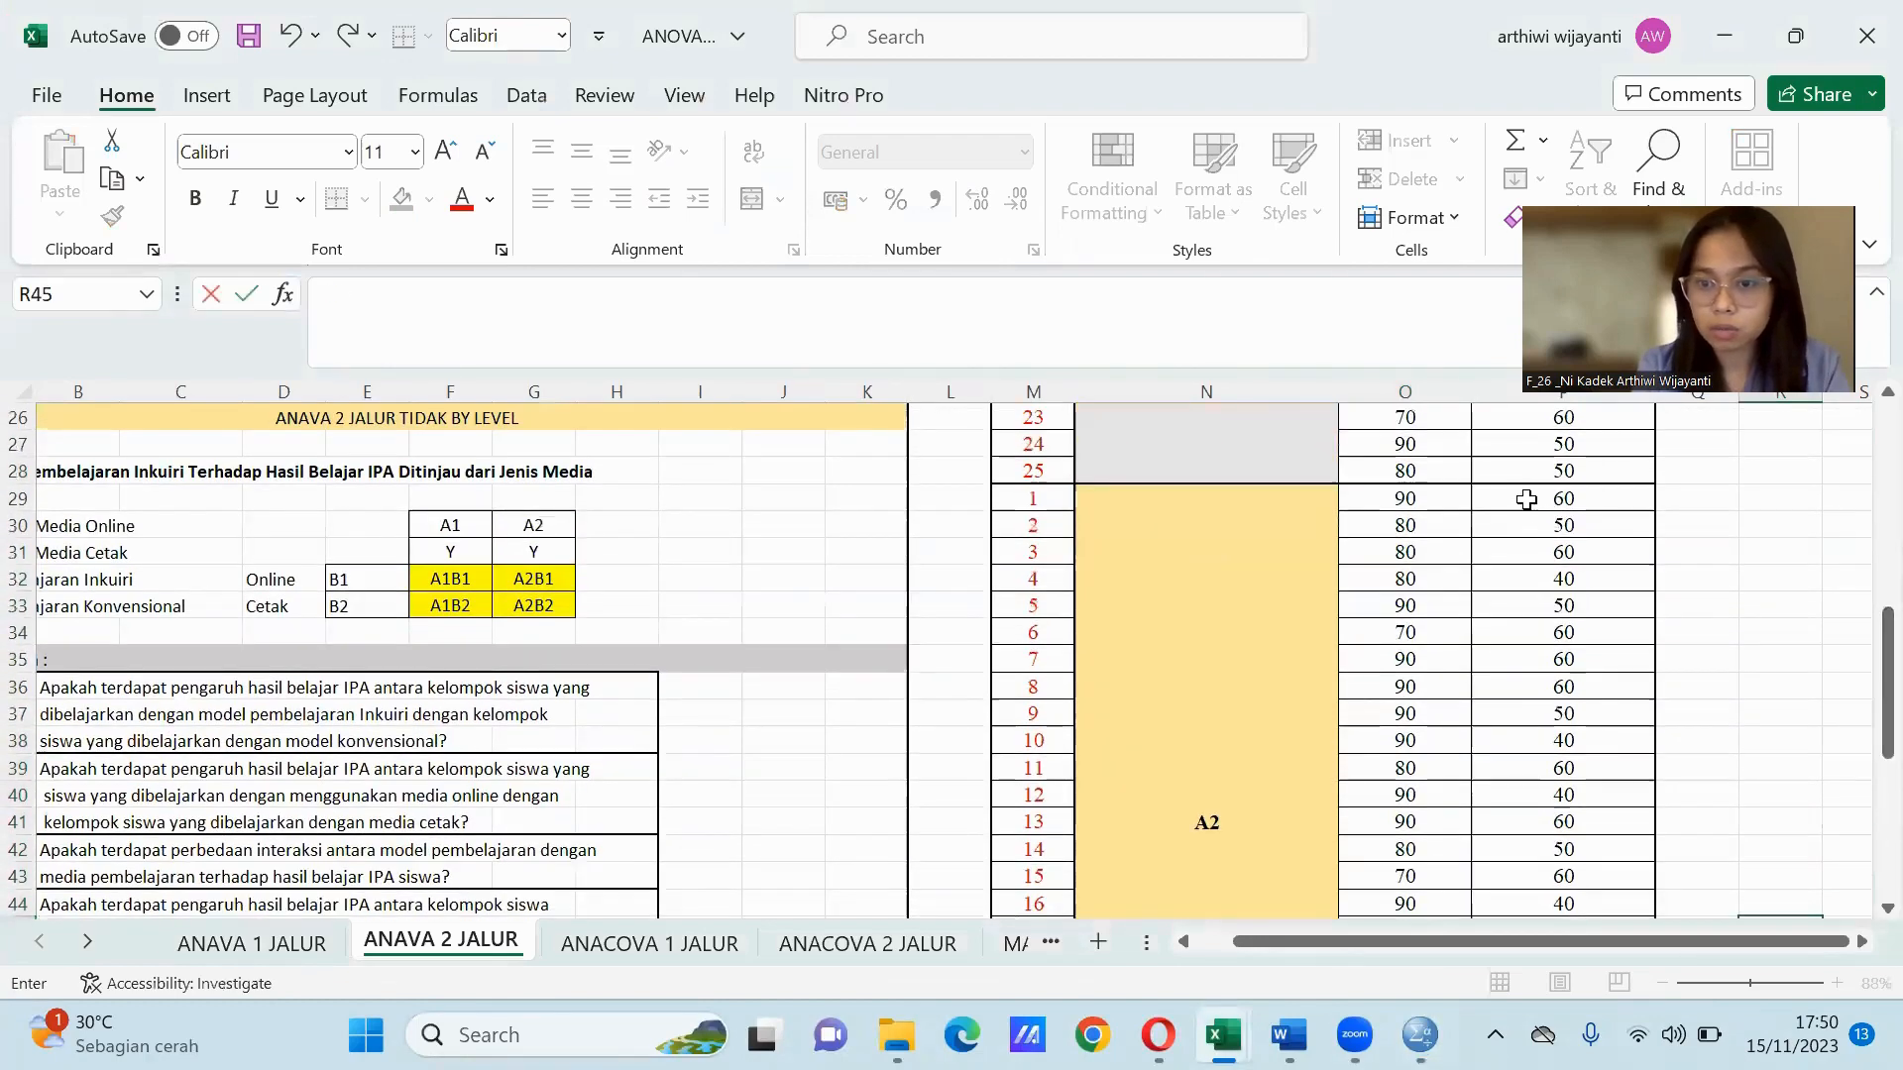
drag(1552, 501, 1600, 555)
drag(1598, 702, 1573, 884)
click(1762, 707)
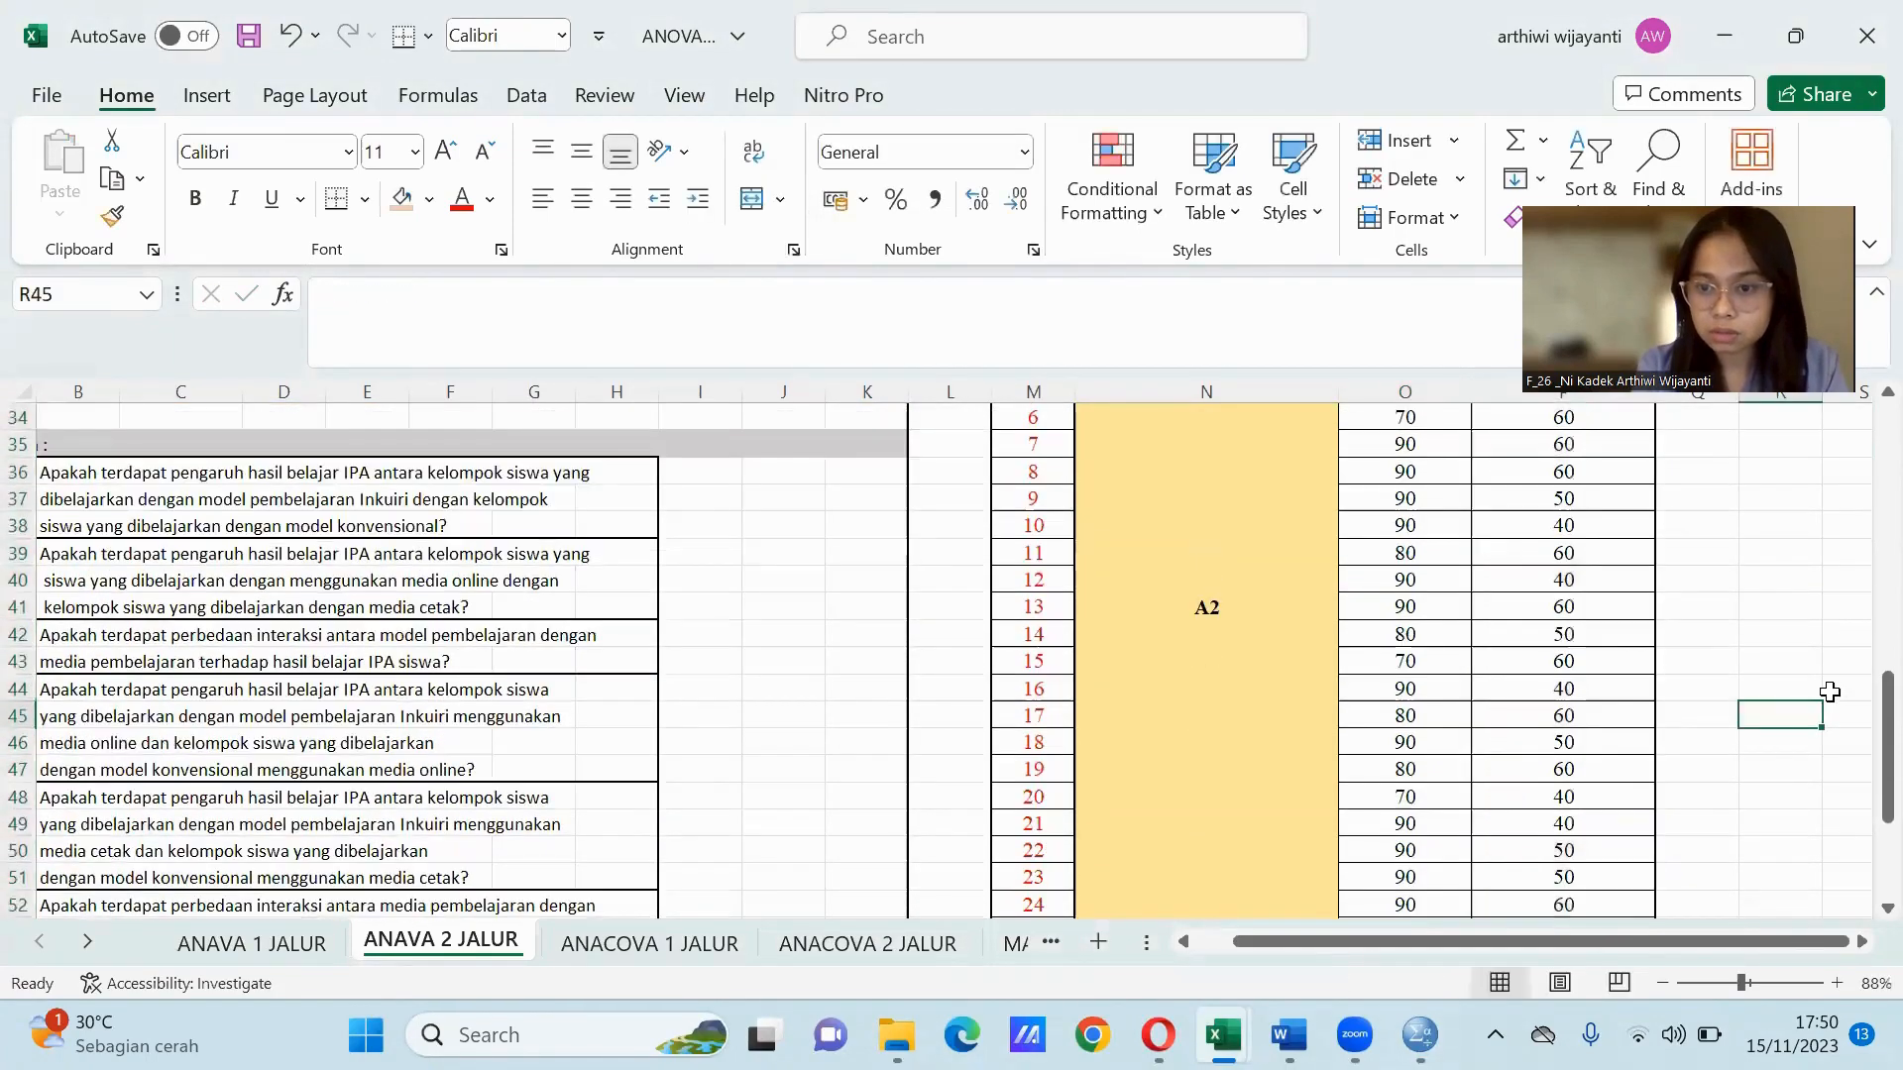
drag(1883, 731, 1860, 622)
click(1675, 694)
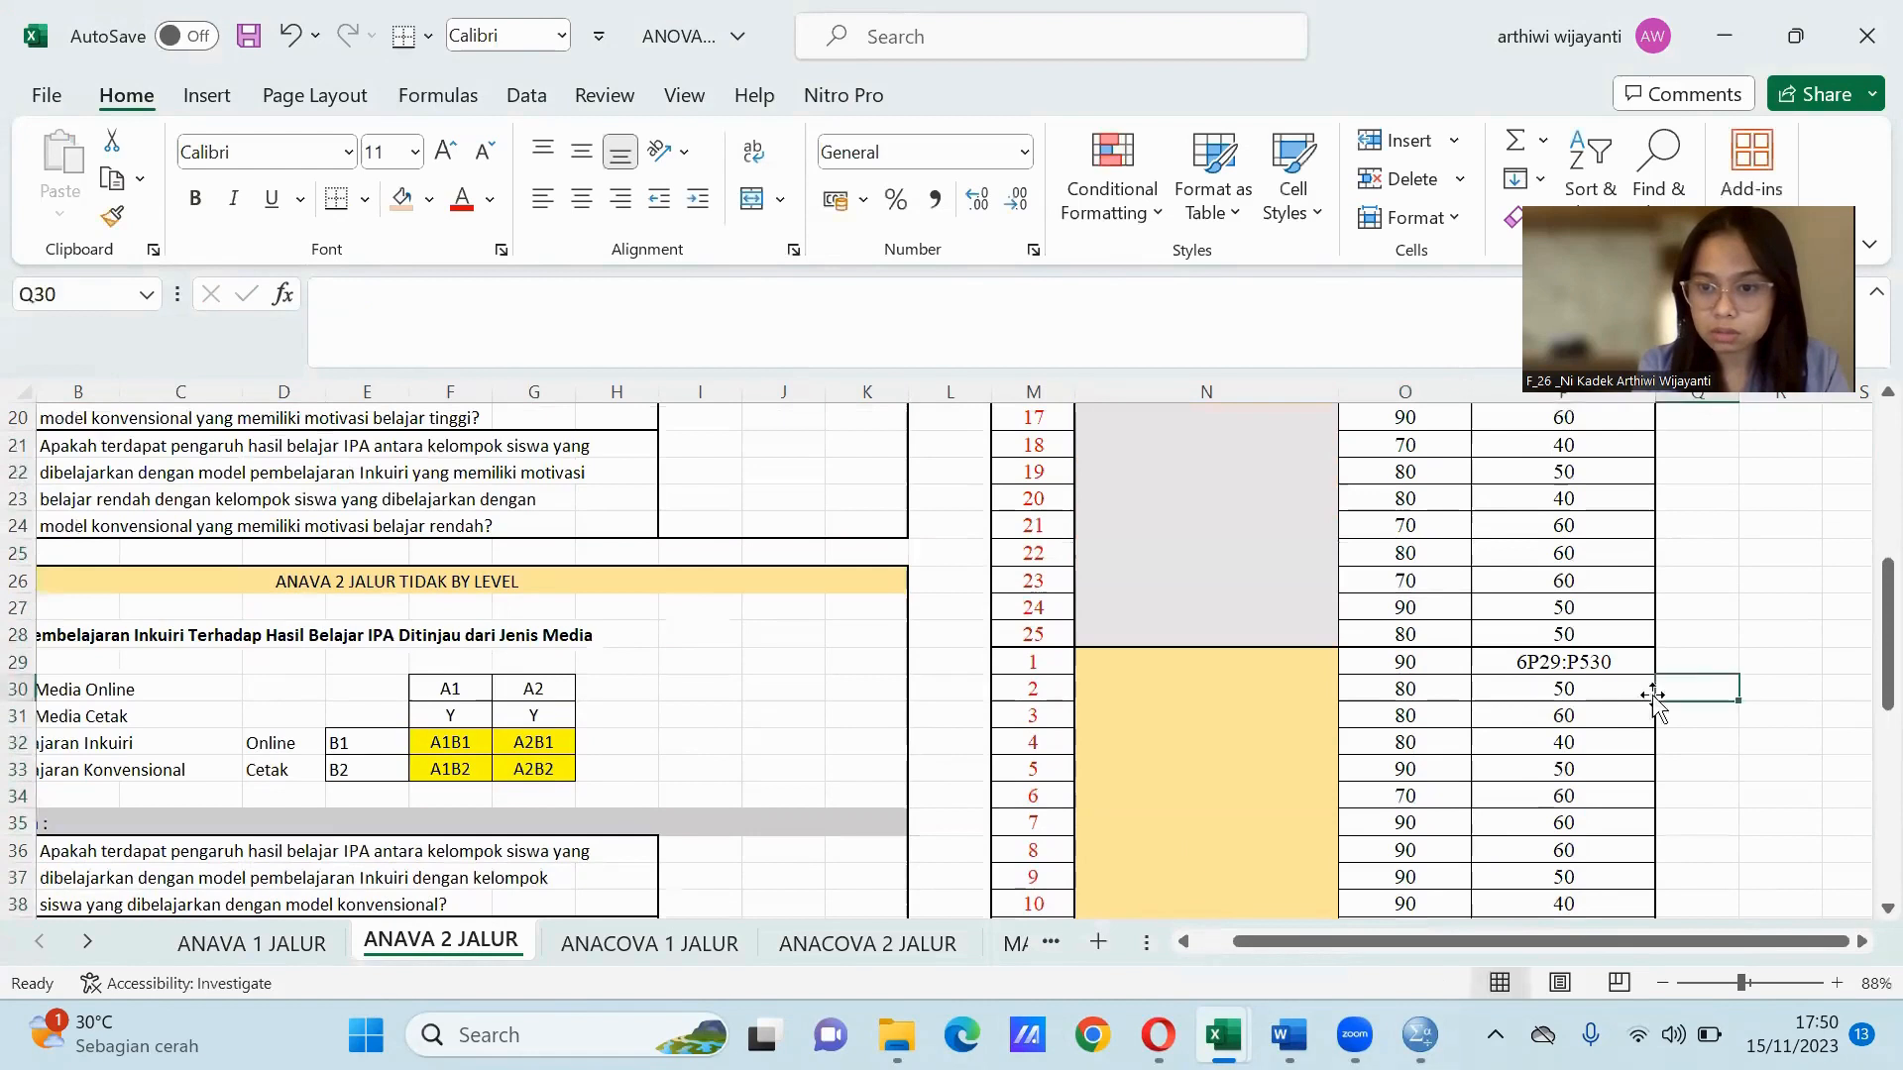
click(1622, 707)
key(ctrl+shift+Down)
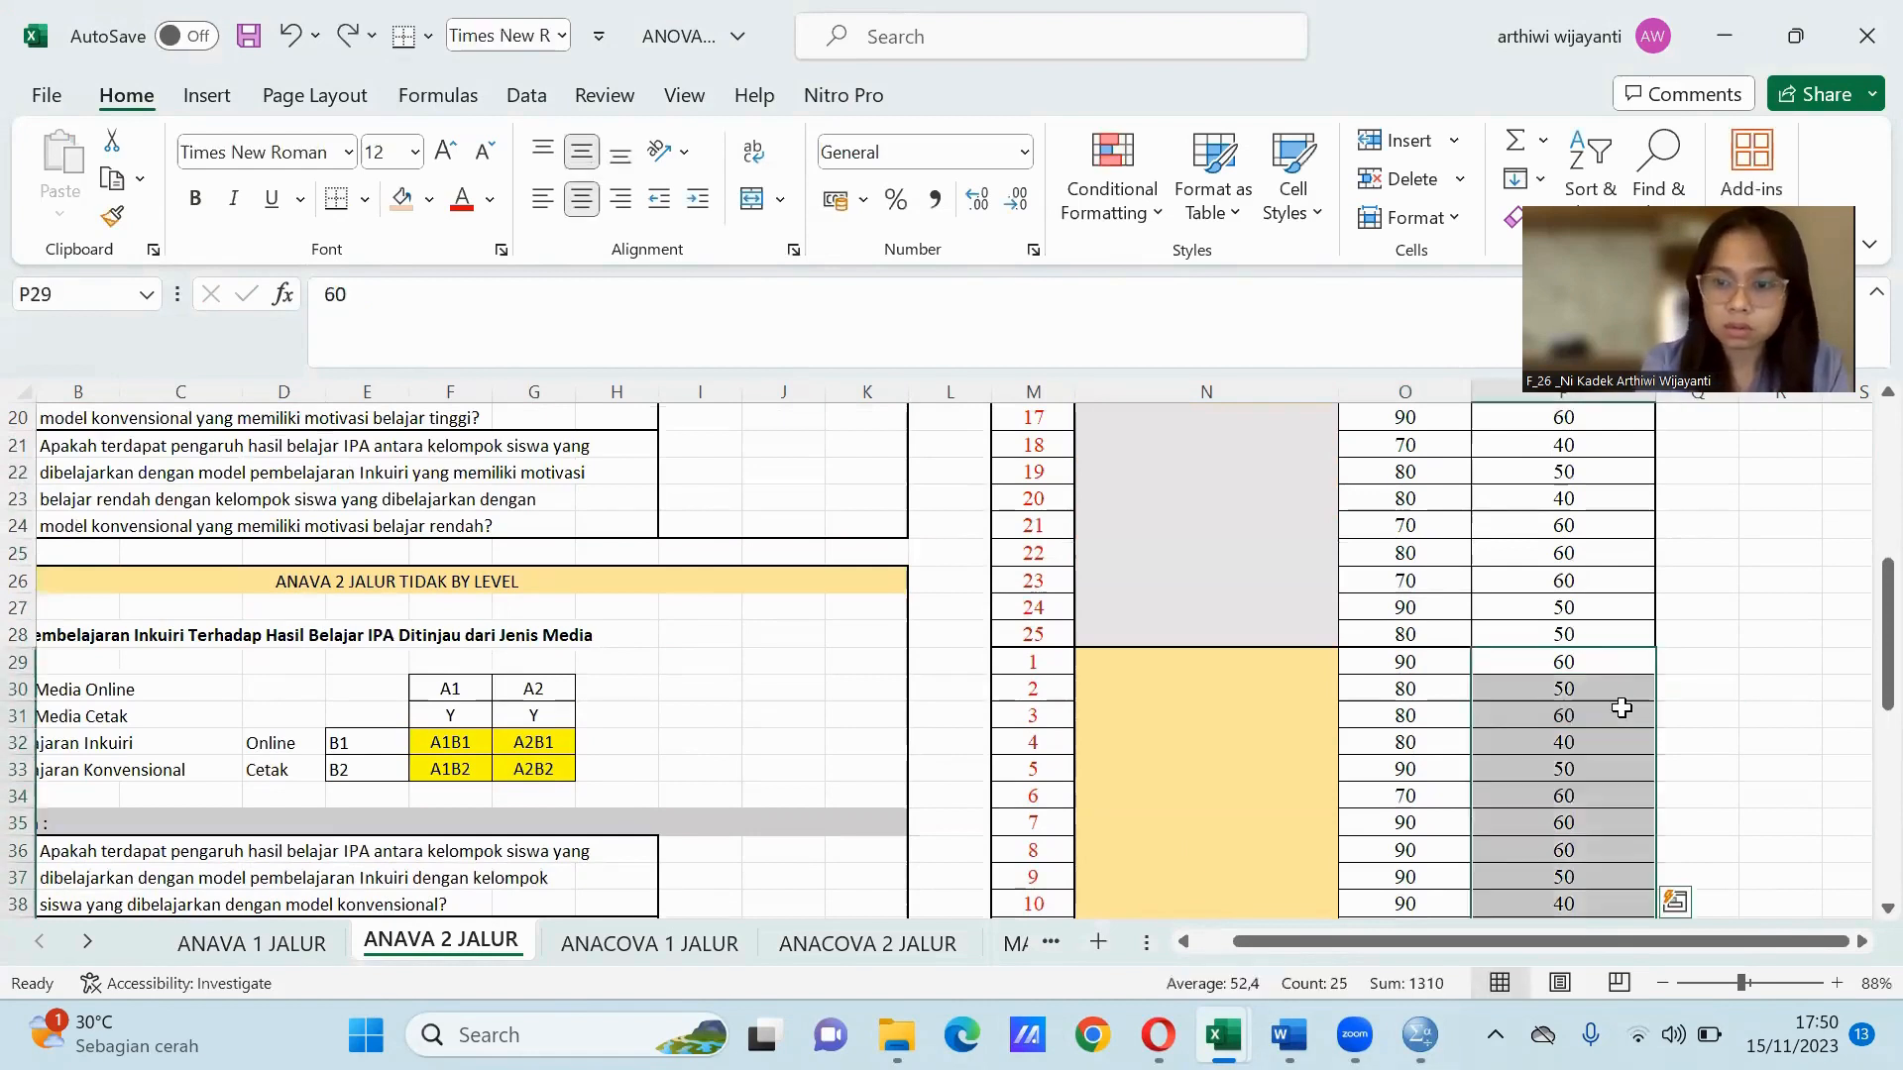
click(1745, 642)
Copy the A2 Rendah scores in P29:P53 and paste them into Hasil_Belajar_IPA in SPSS, starting at row 76.
drag(1574, 654, 1581, 801)
key(ctrl+c)
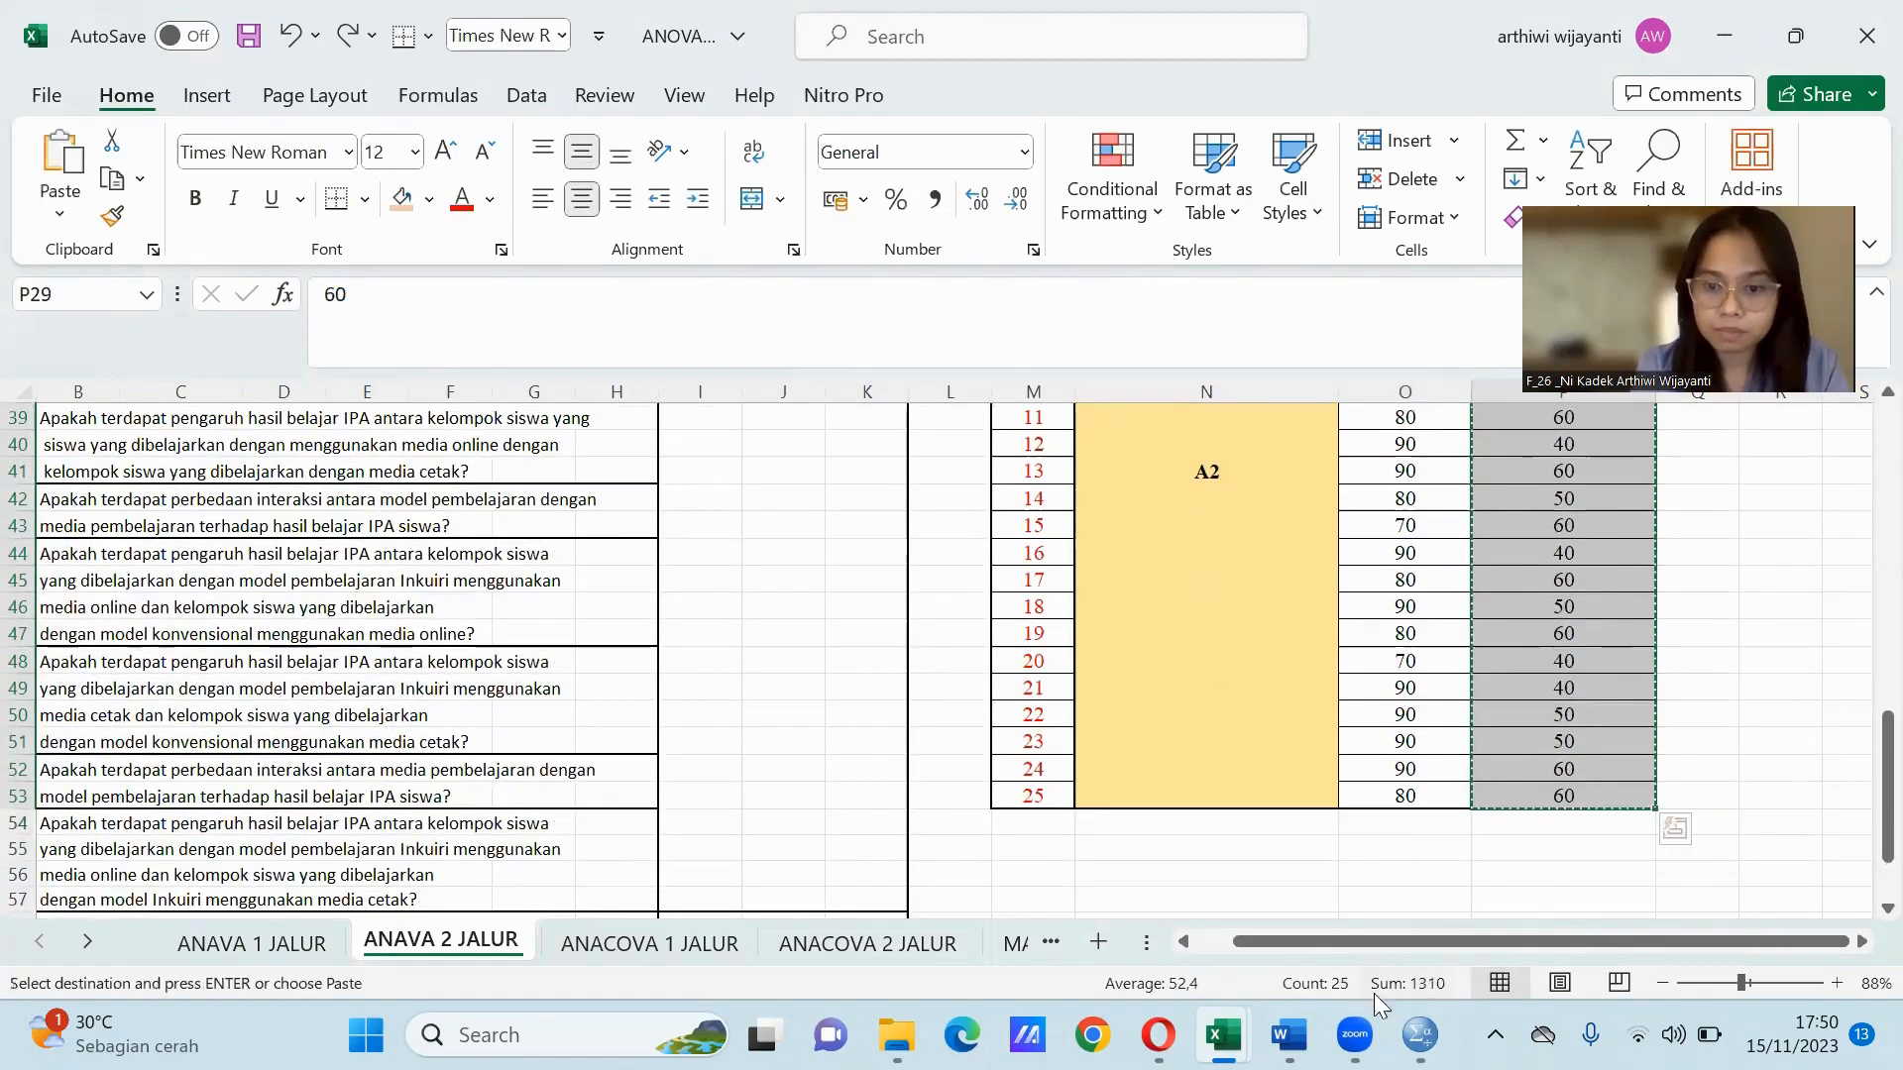
key(alt+Tab)
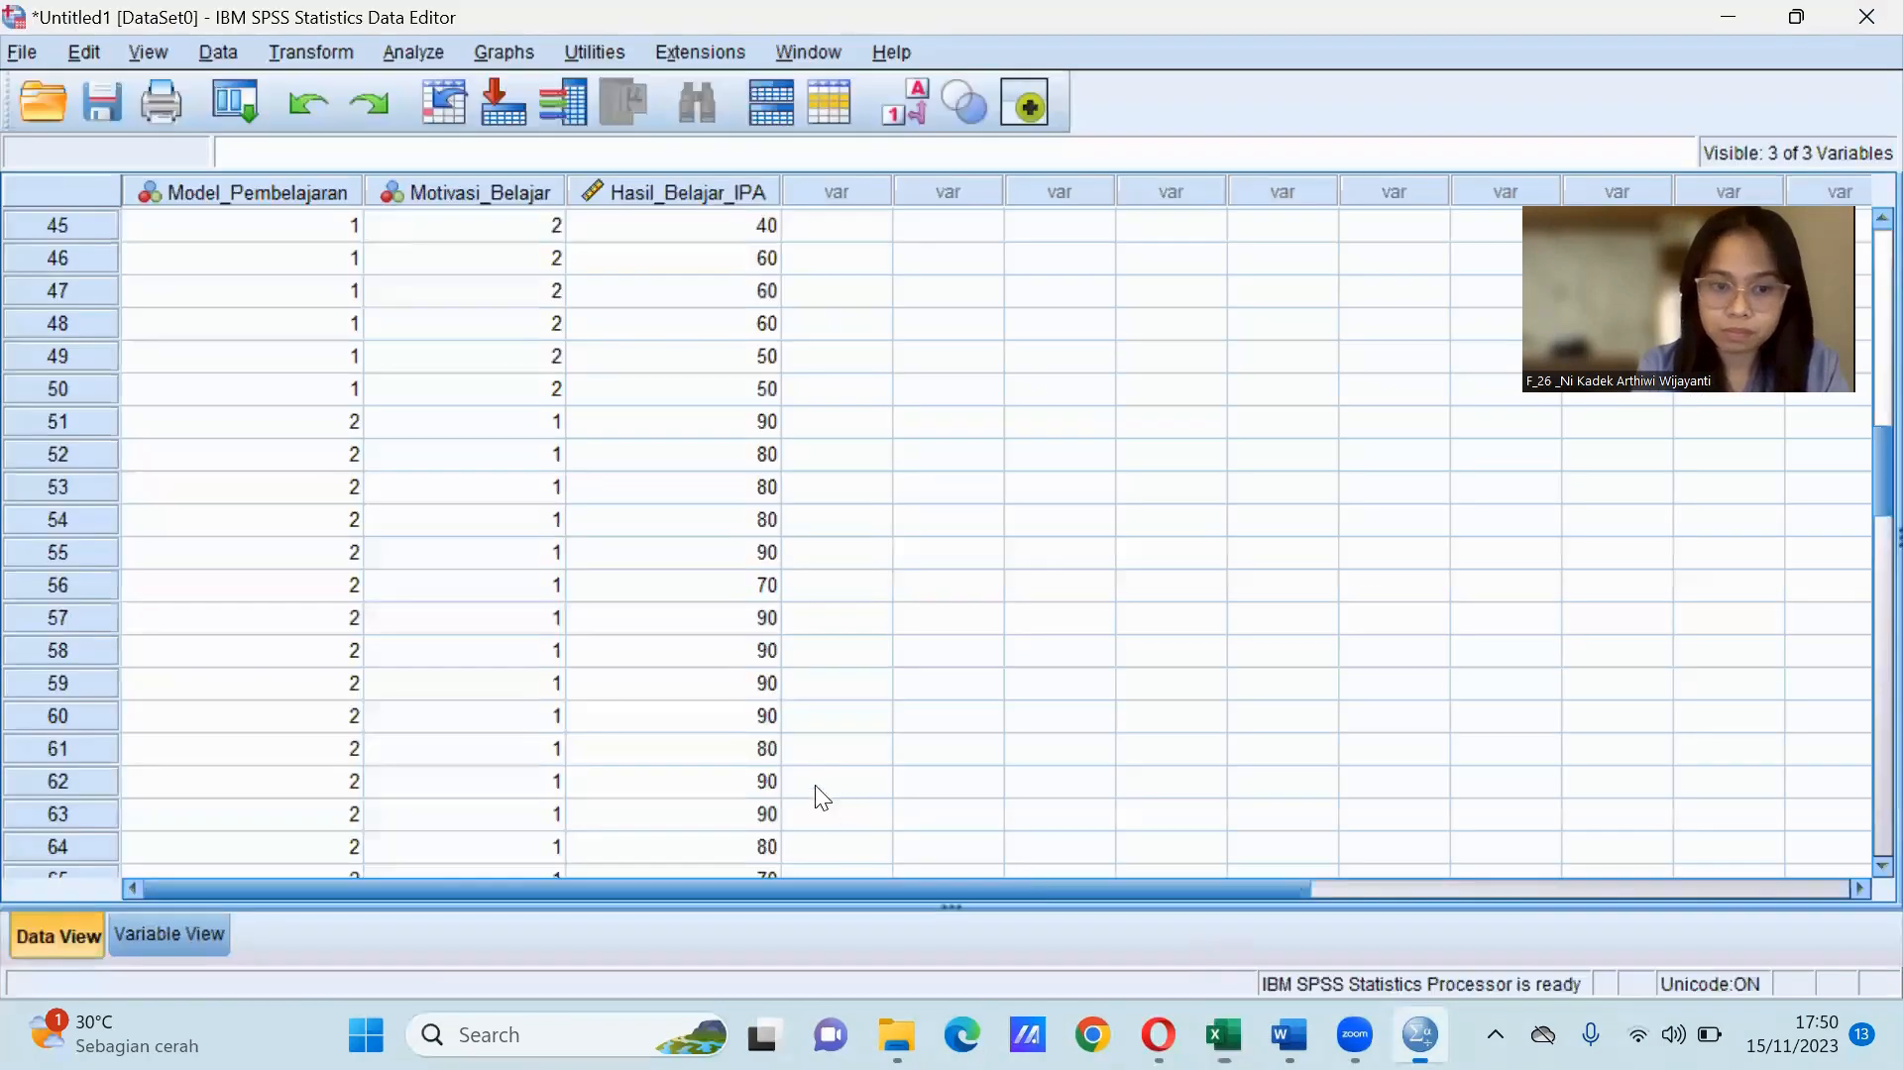
click(1879, 538)
mouse_move(1861, 585)
mouse_down()
mouse_move(1860, 631)
mouse_move(1869, 607)
mouse_up()
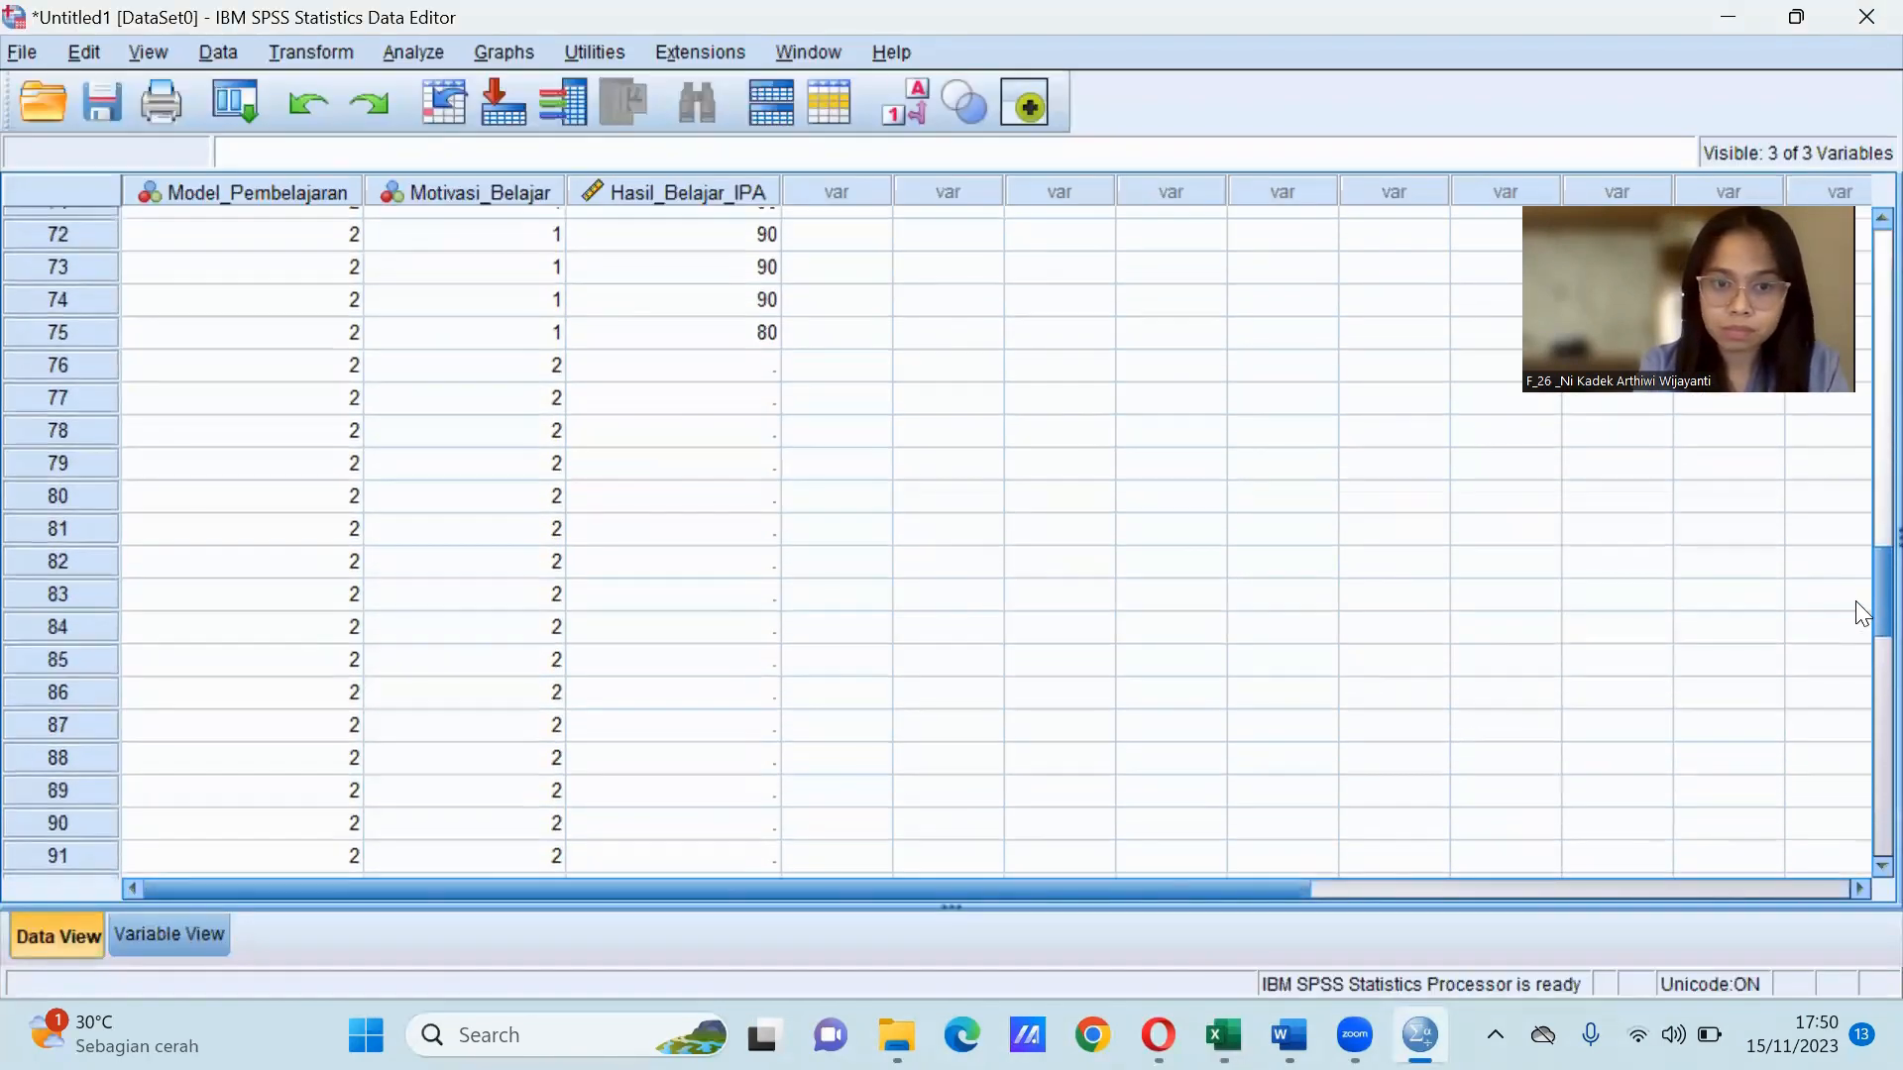
click(750, 367)
key(ctrl+v)
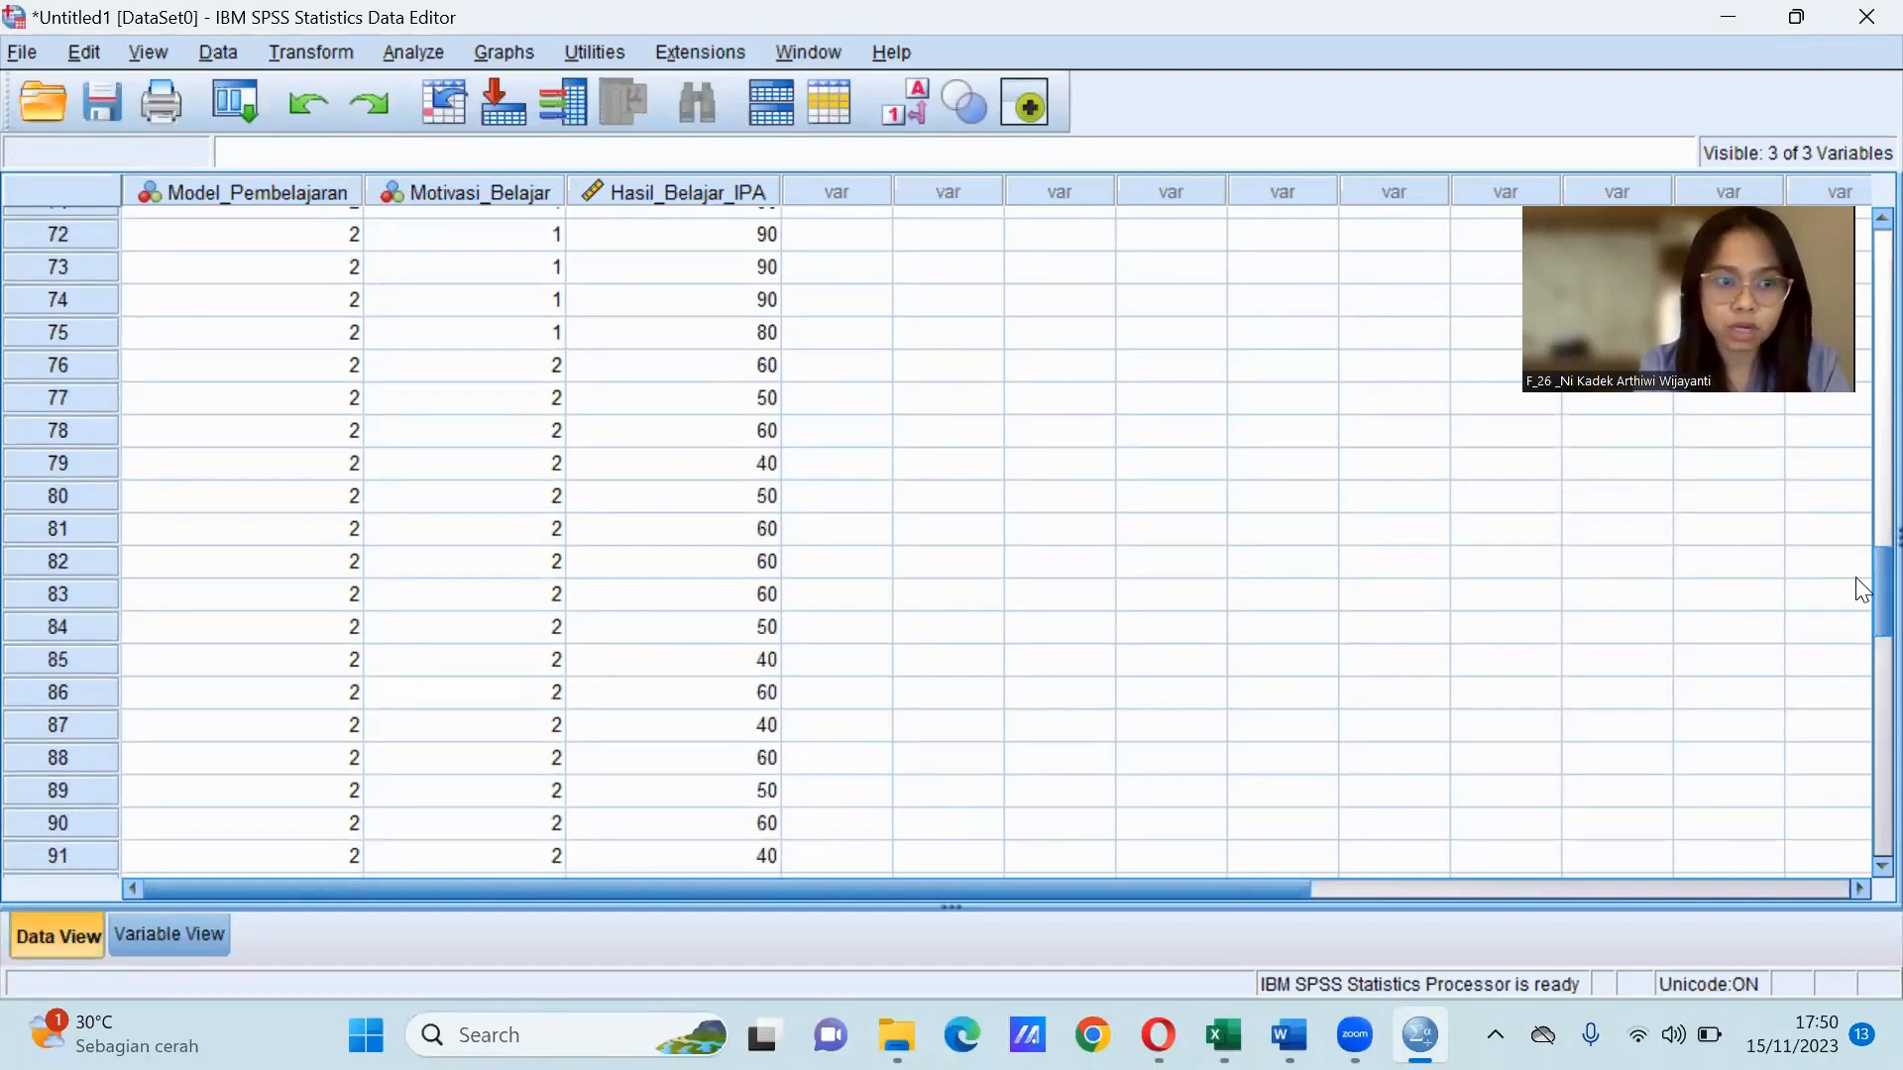
Start a General Linear Model Univariate analysis with Hasil_Belajar_IPA as the dependent variable.
drag(1858, 590, 1861, 416)
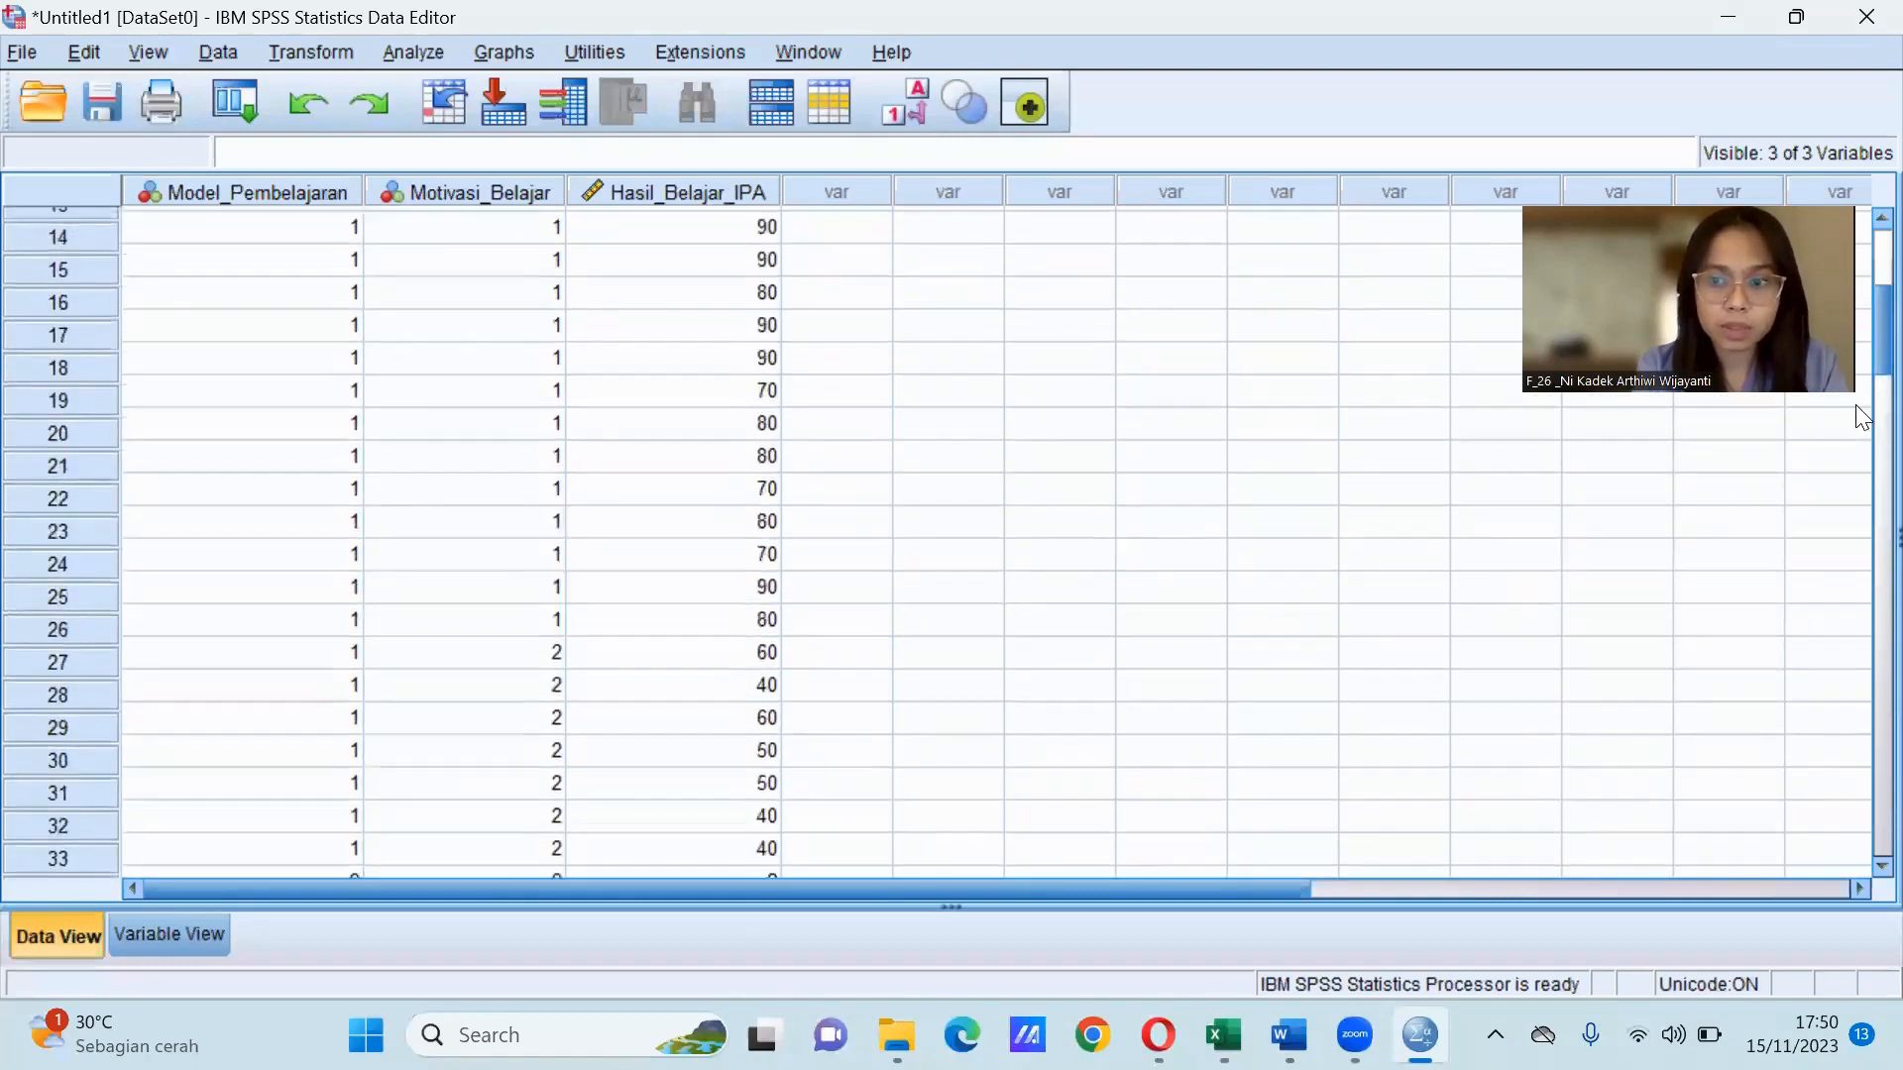
scroll(1861, 416, up, 5)
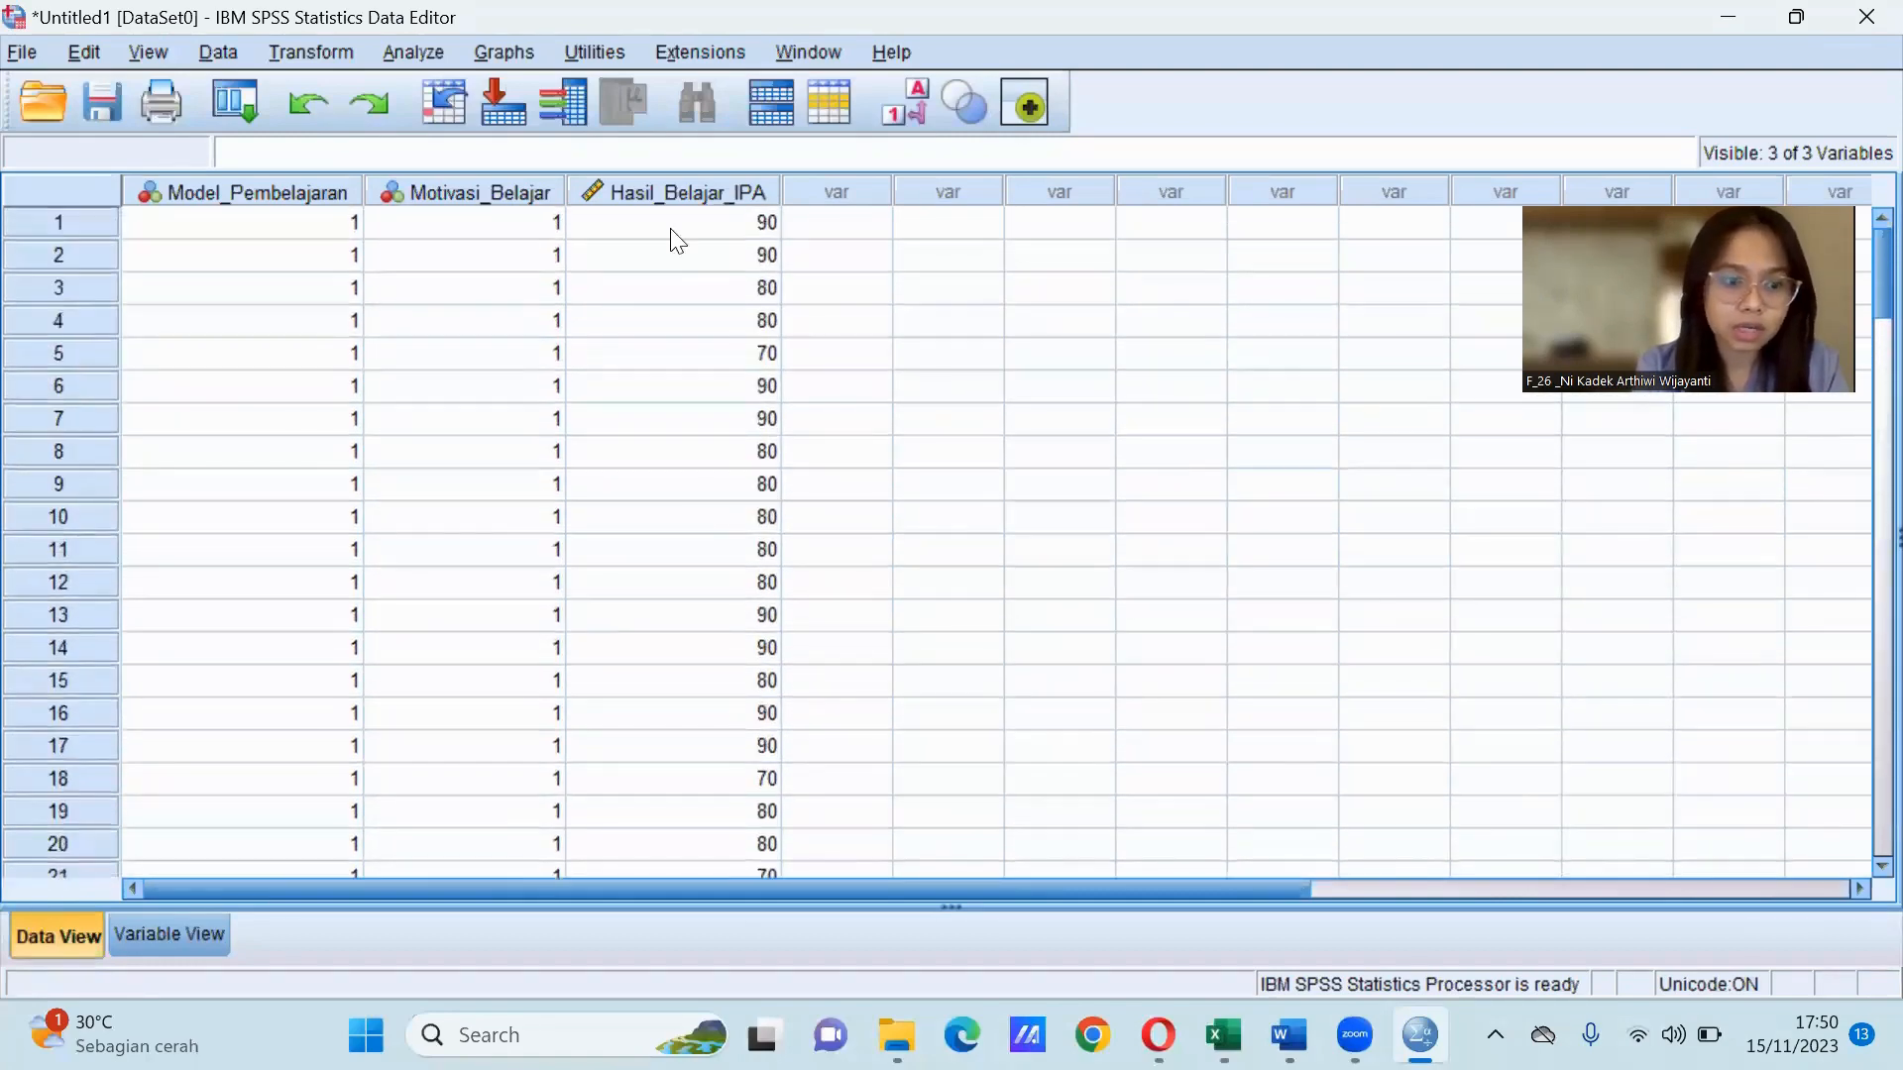
click(422, 51)
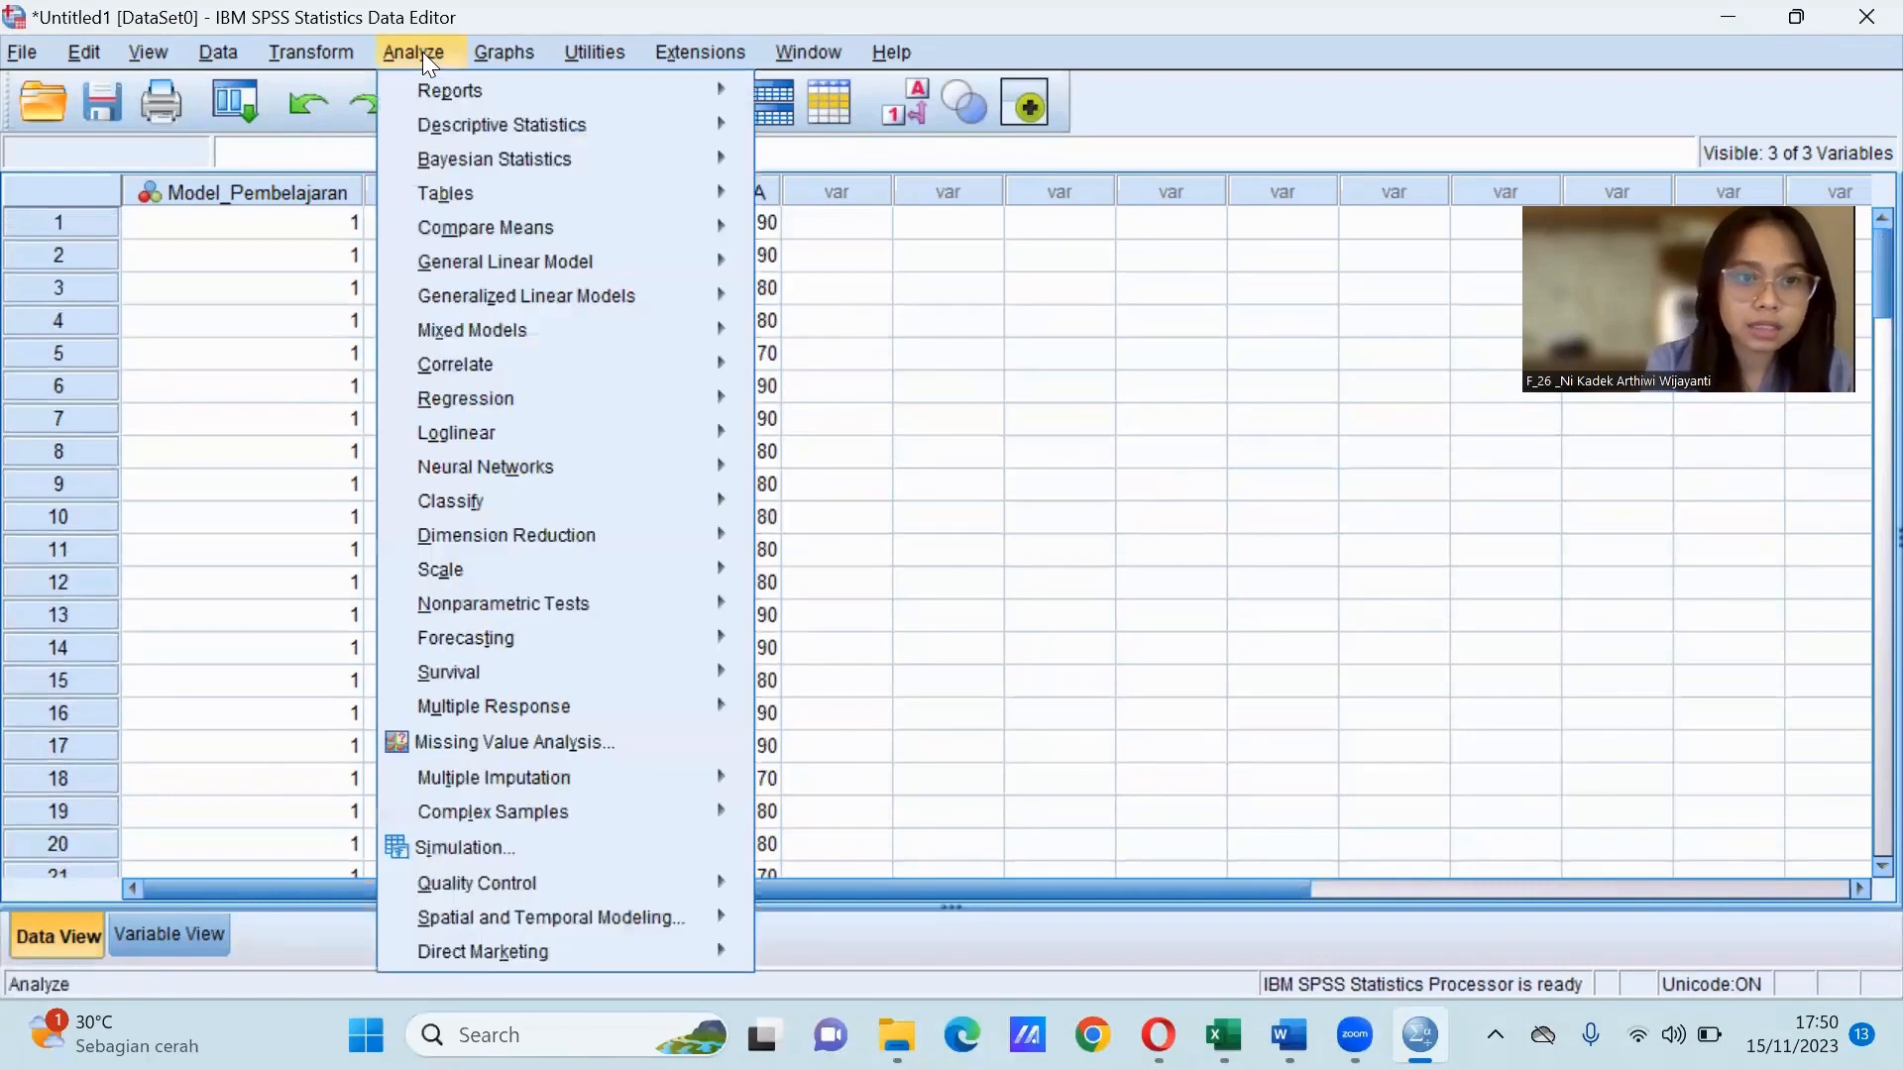
mouse_move(485, 263)
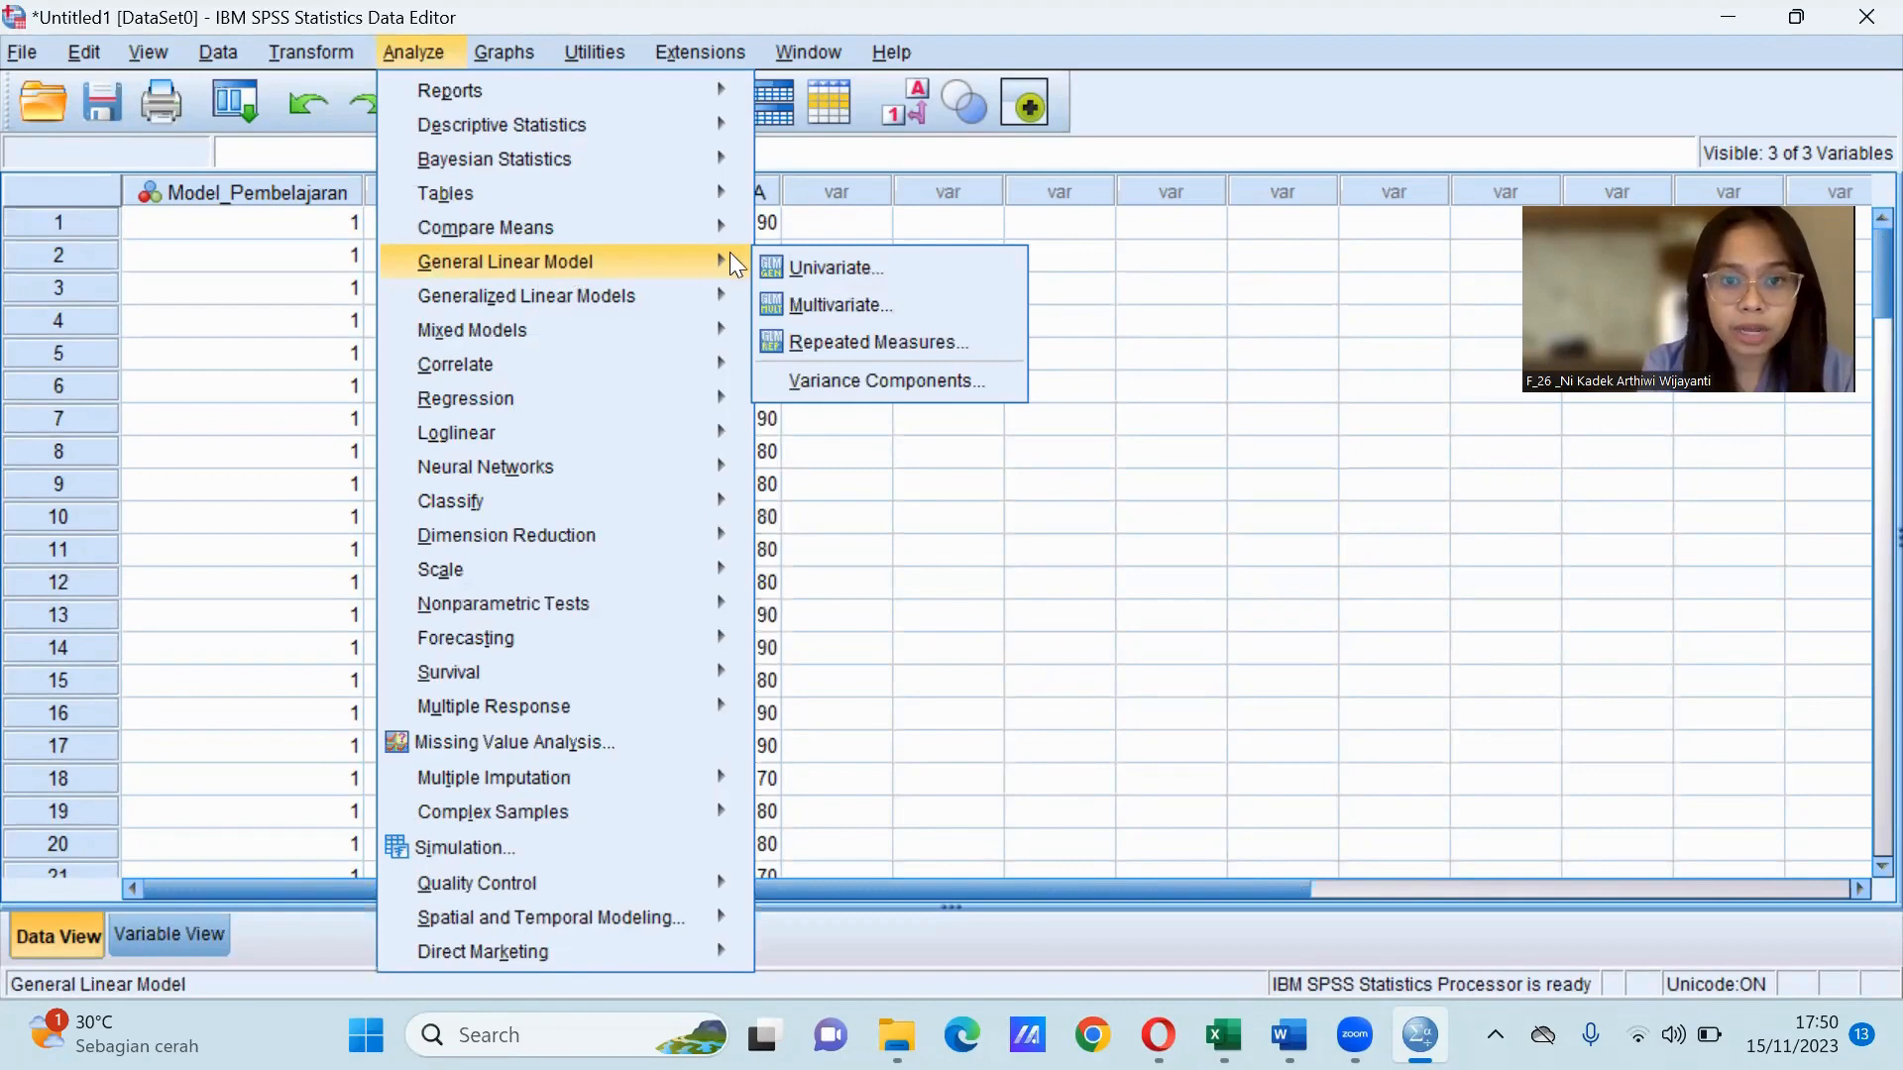
click(832, 266)
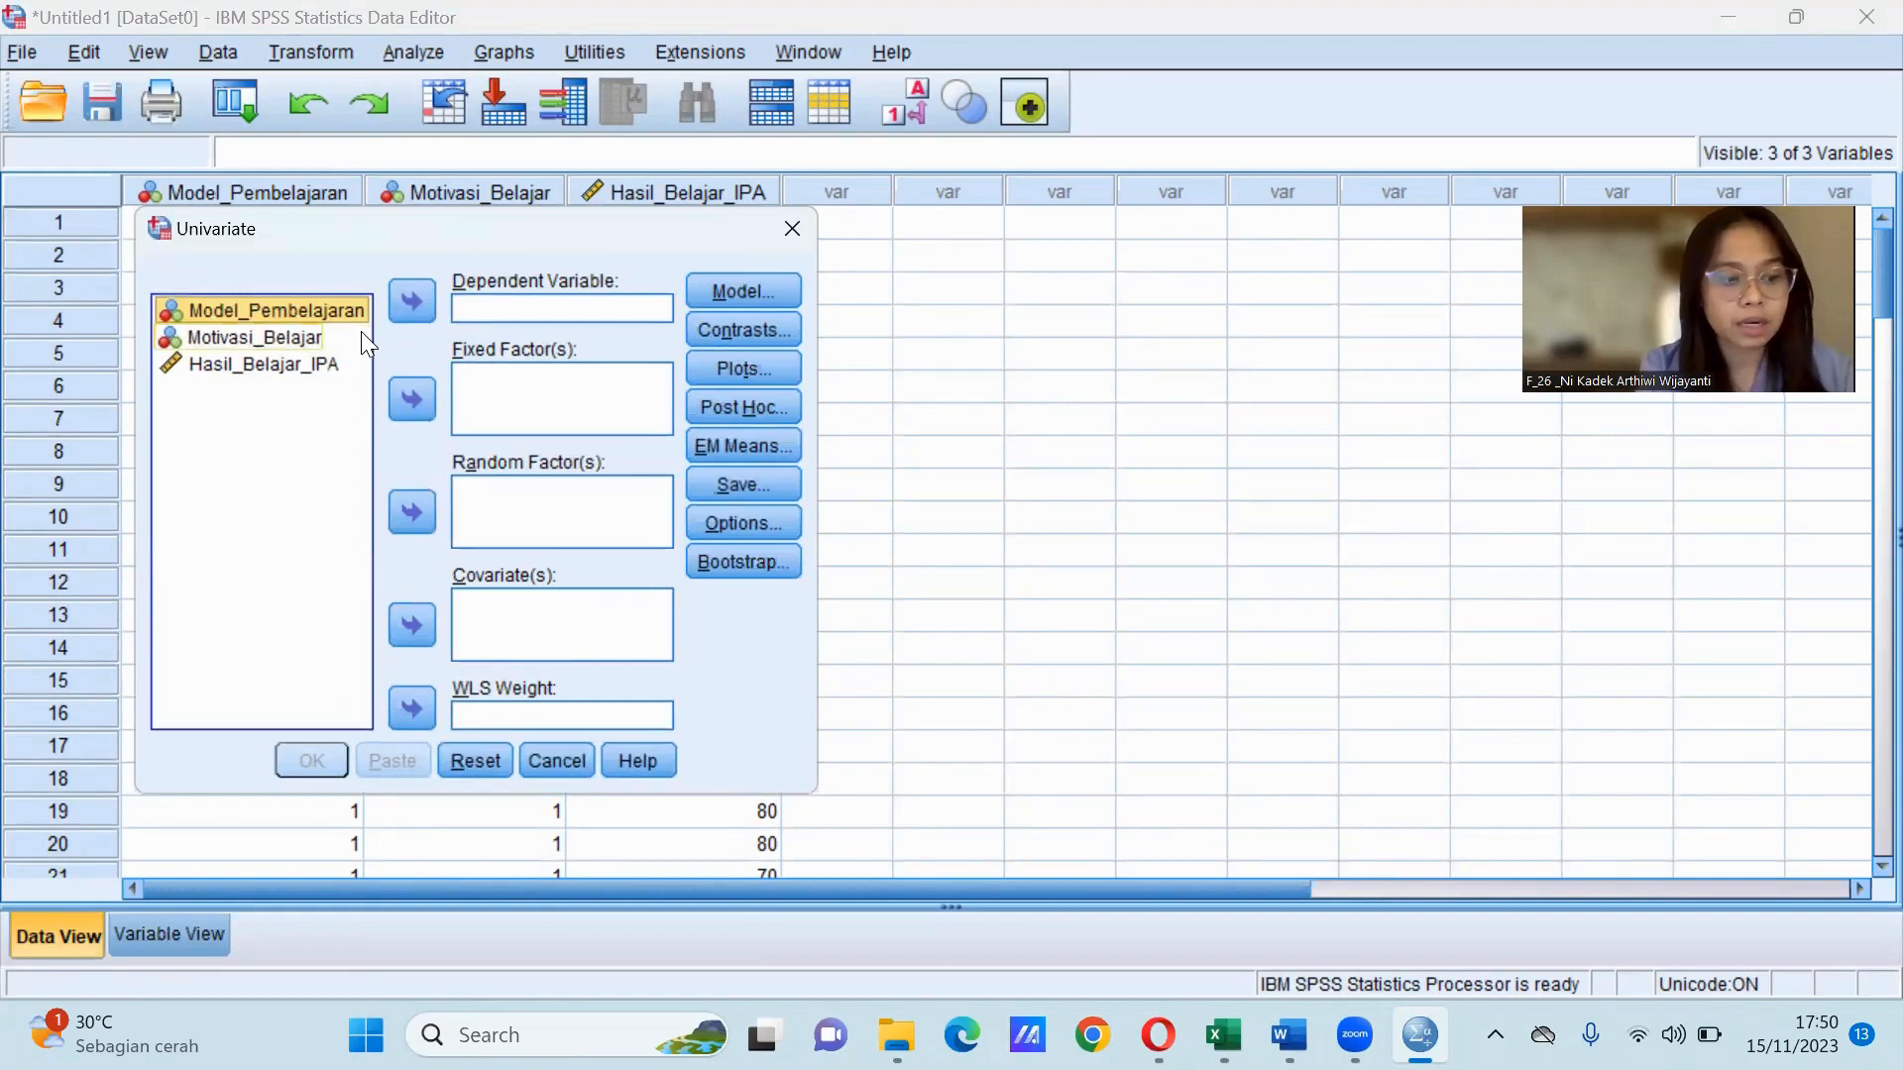
click(295, 365)
click(430, 300)
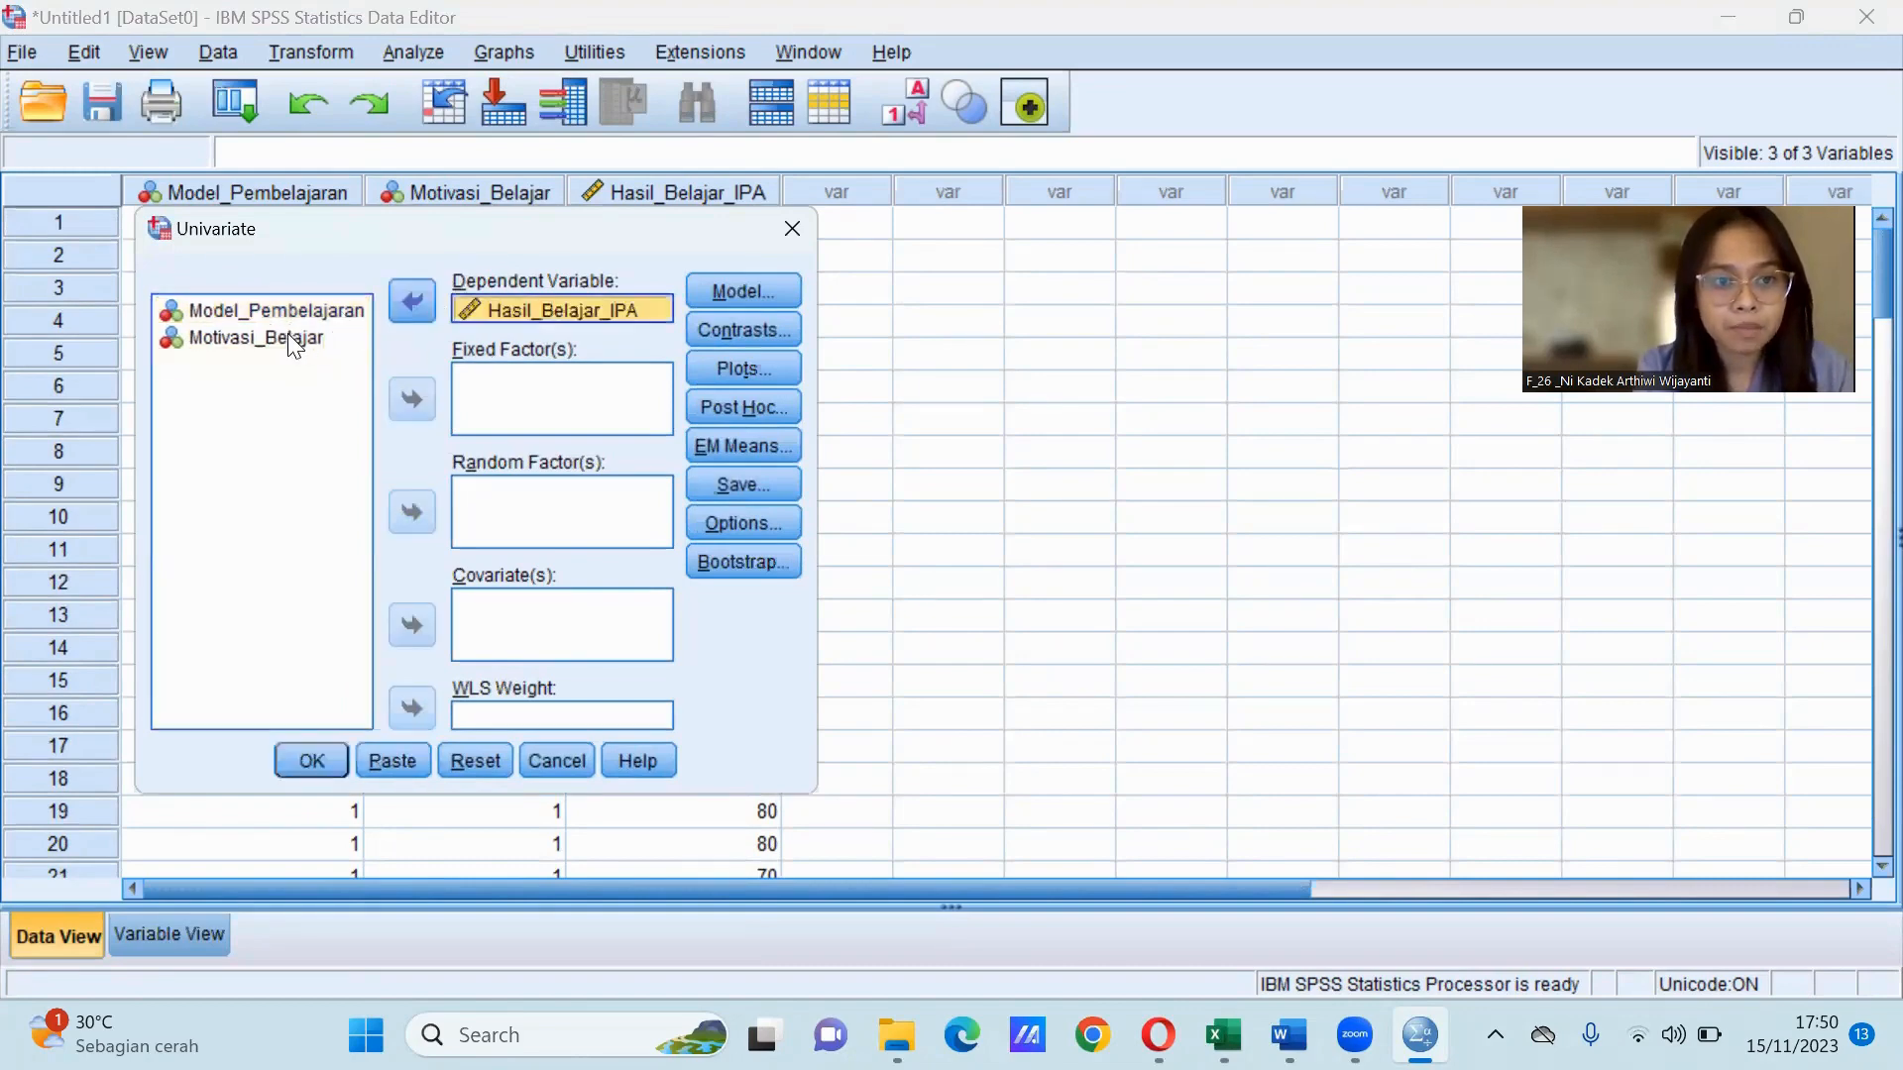
Add Model_Pembelajaran as a fixed factor of the Univariate analysis.
click(266, 310)
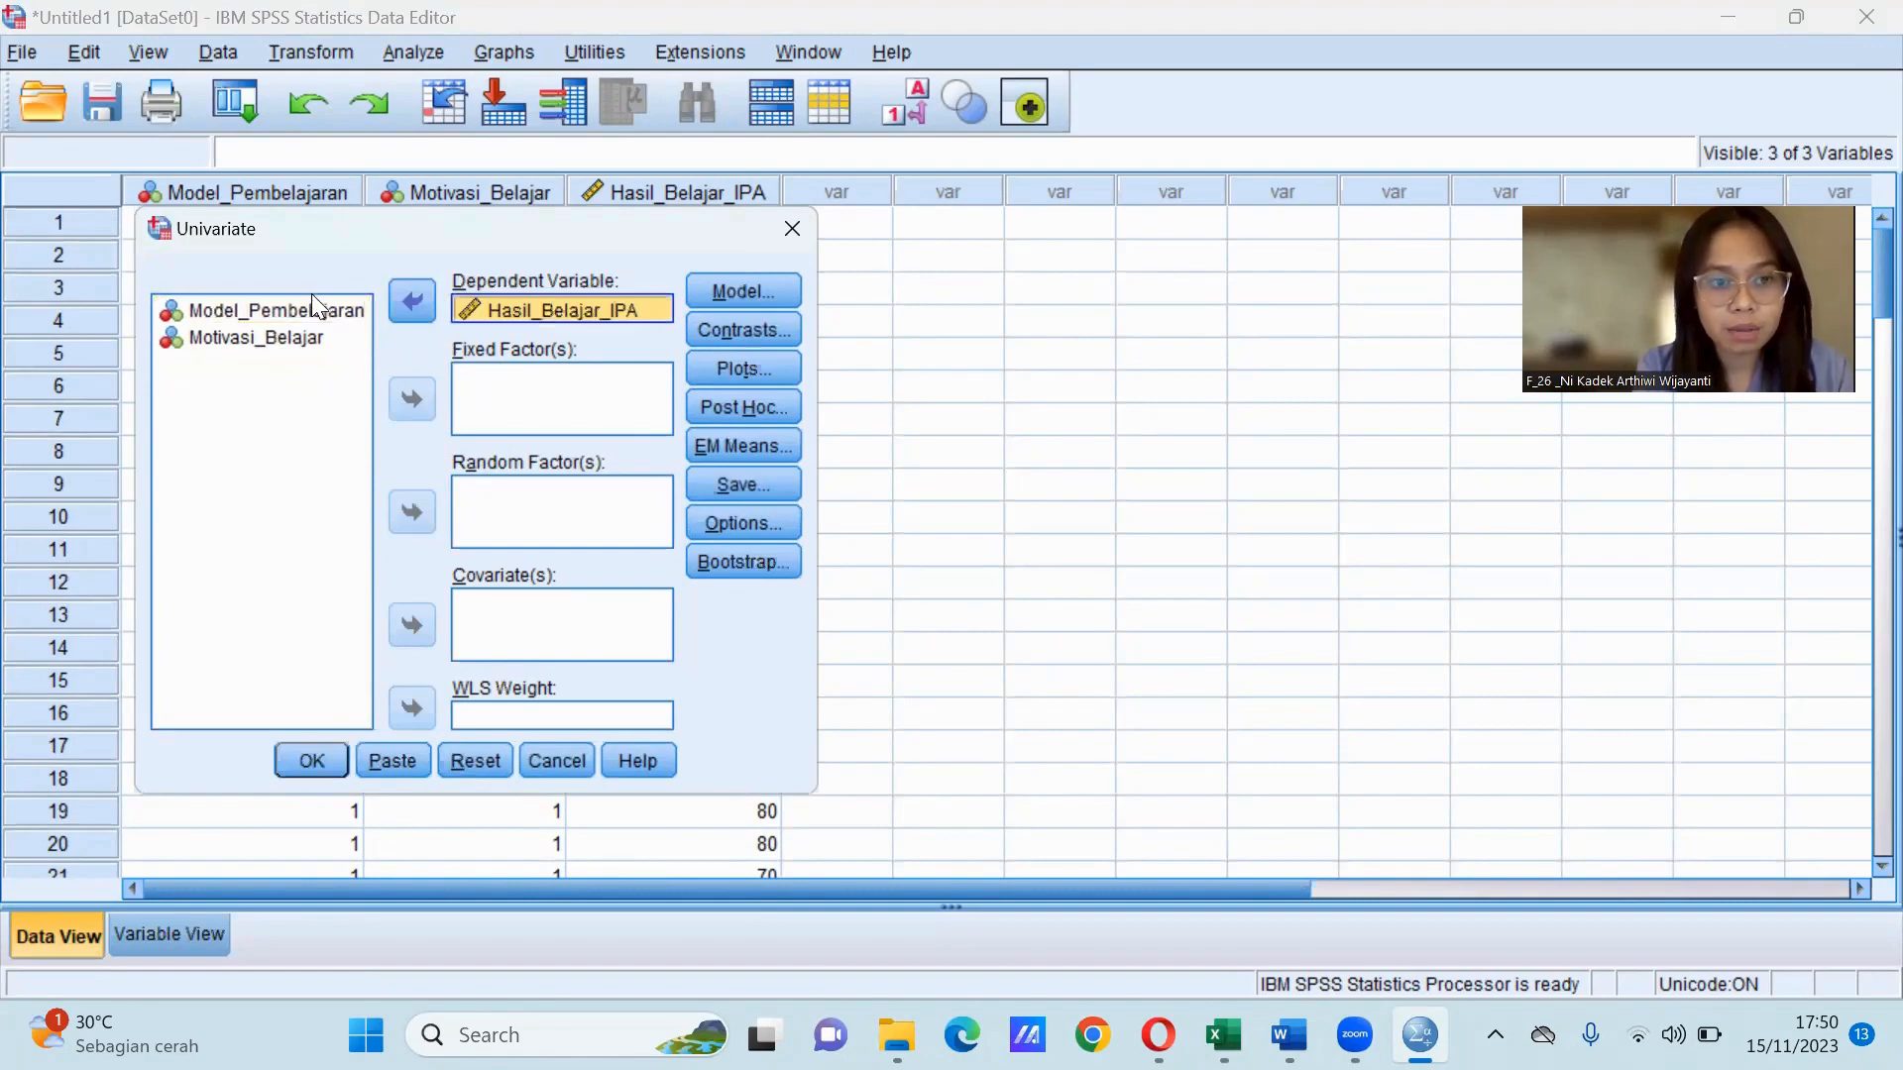
click(312, 309)
click(398, 401)
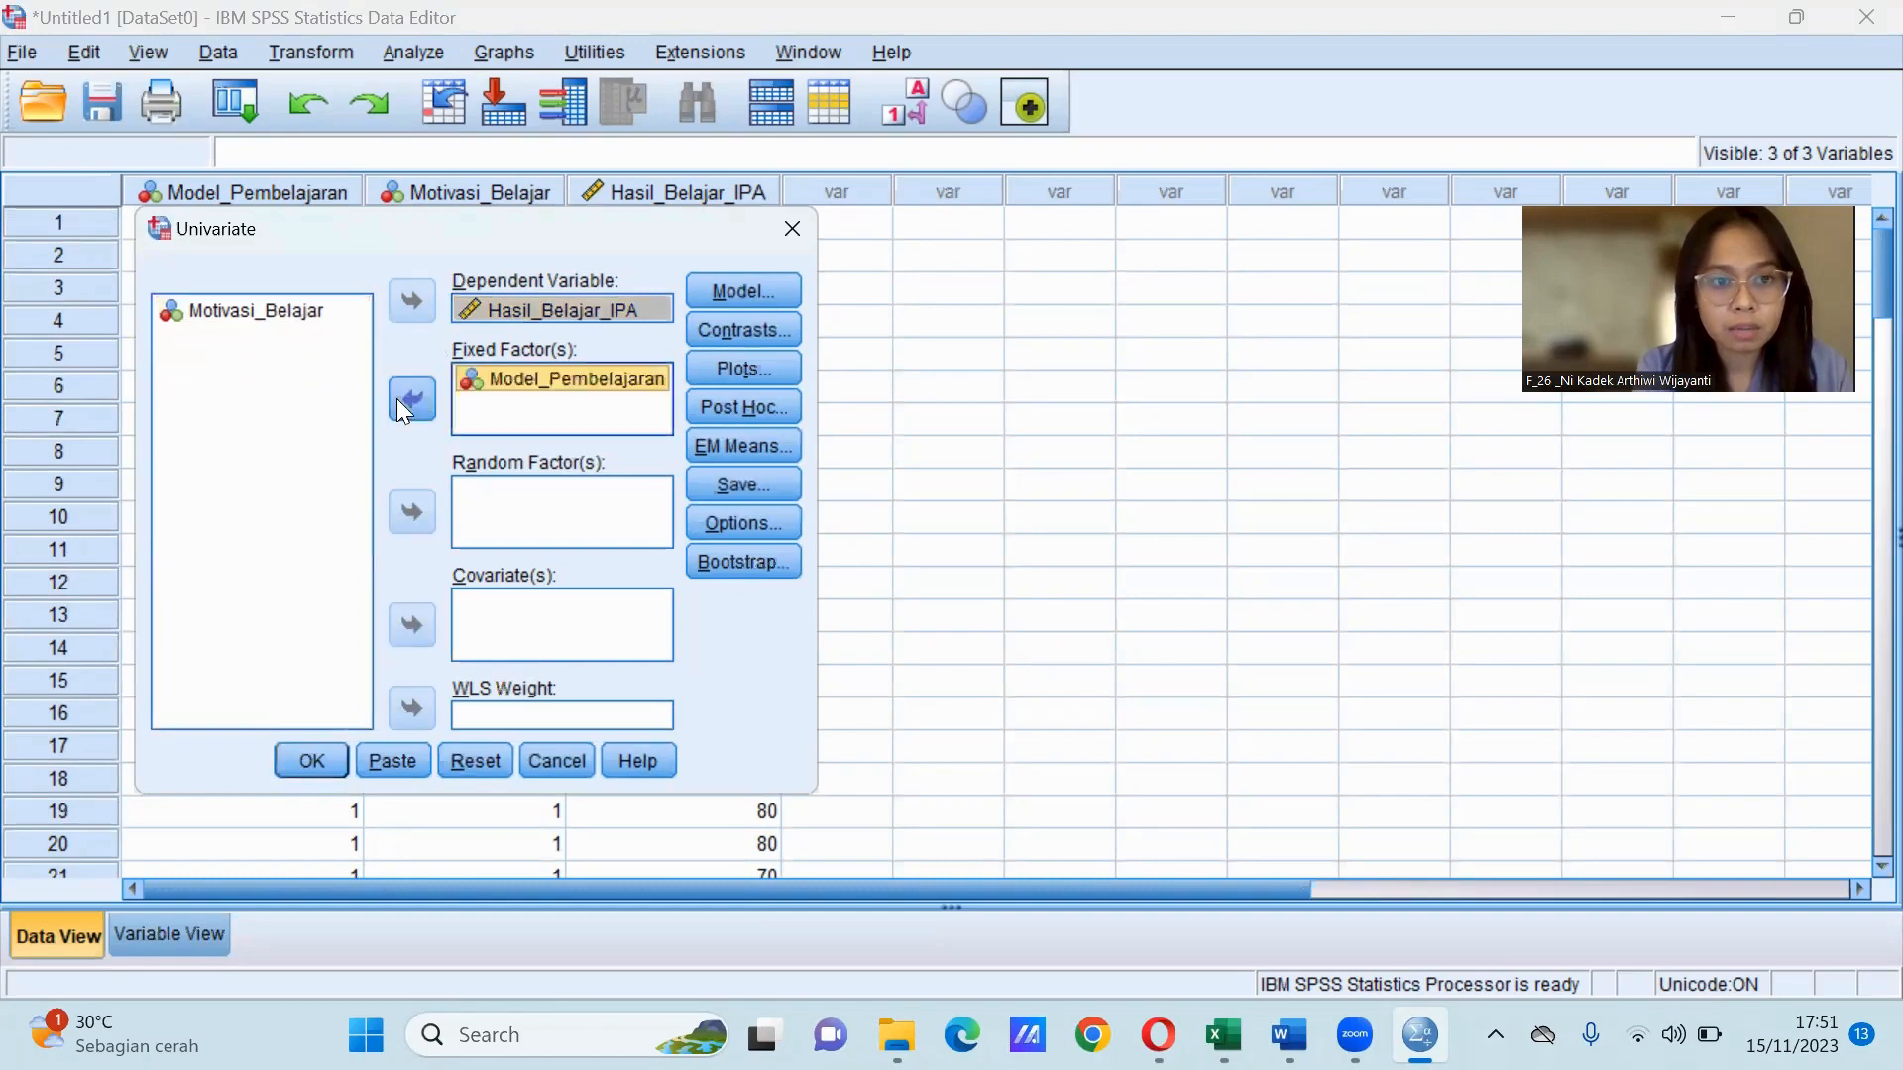
Add Motivasi_Belajar as a second fixed factor and set the Univariate model specification to Build terms.
click(287, 307)
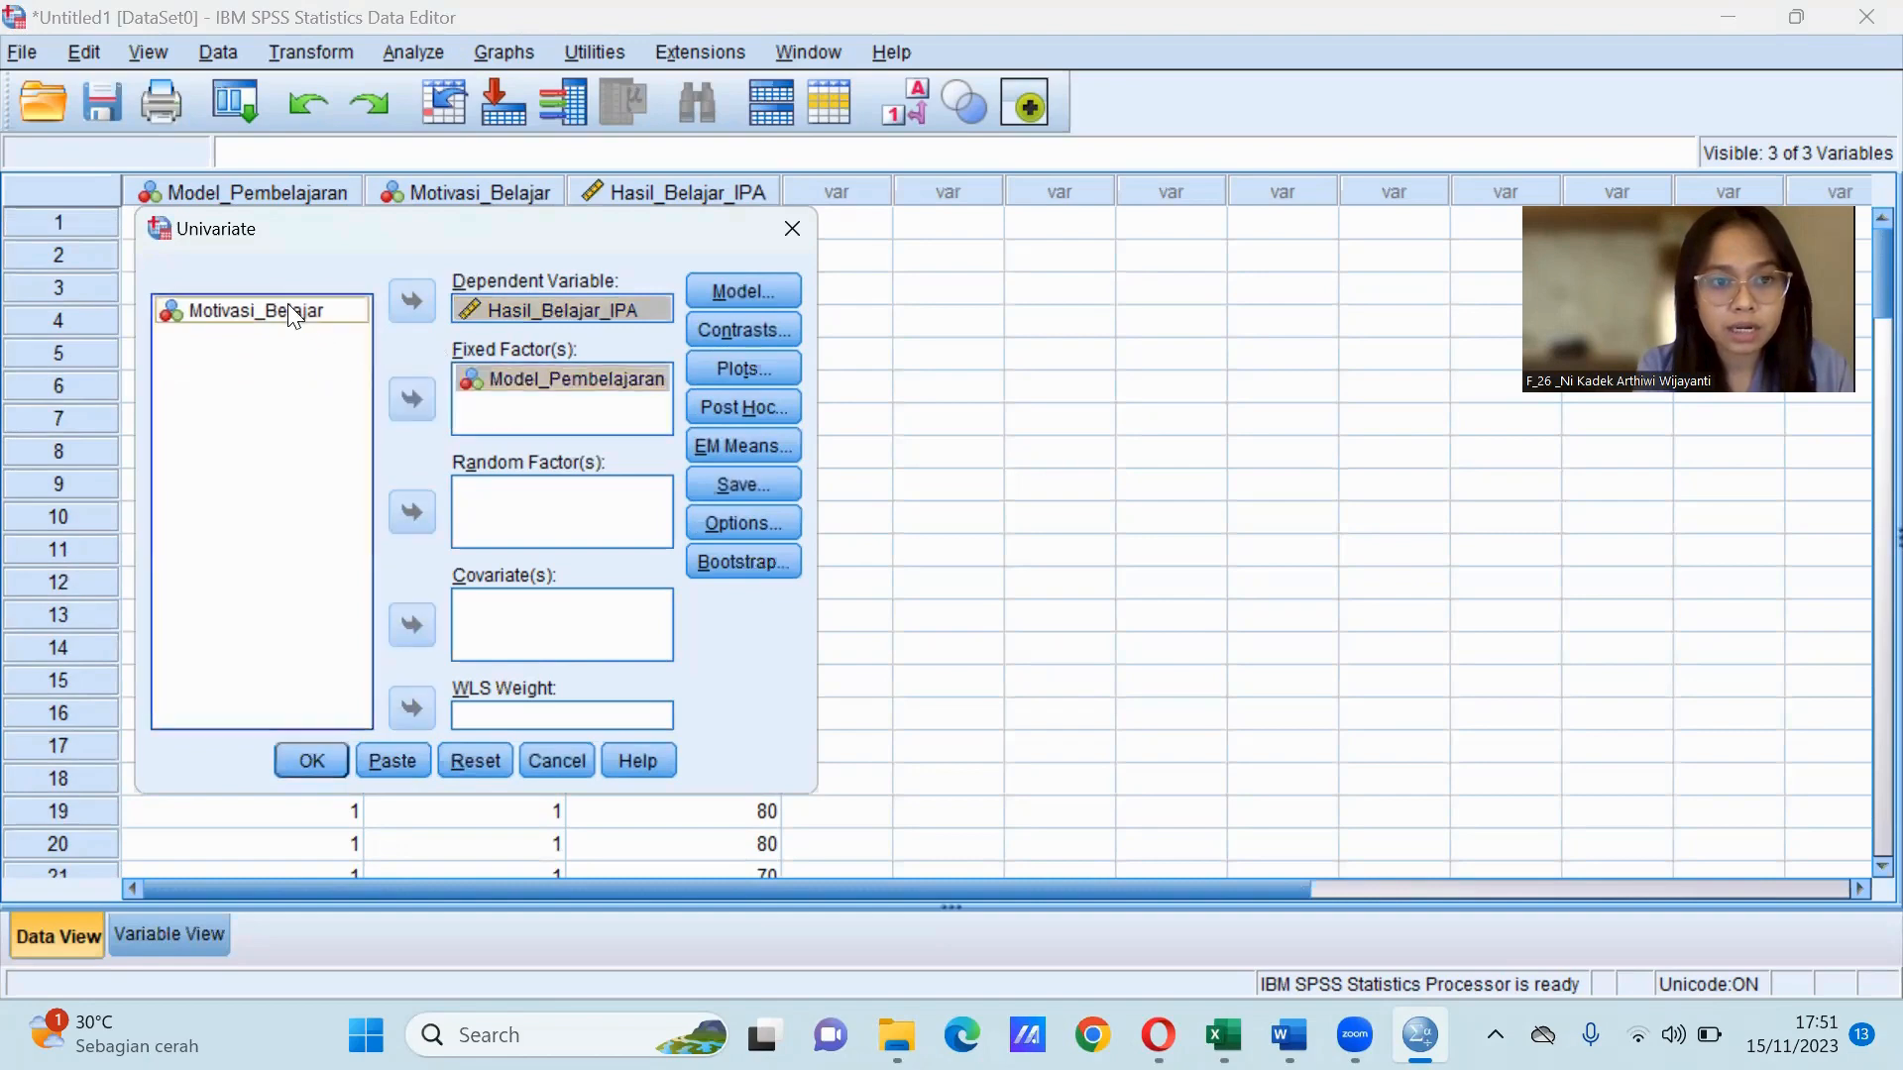
click(414, 403)
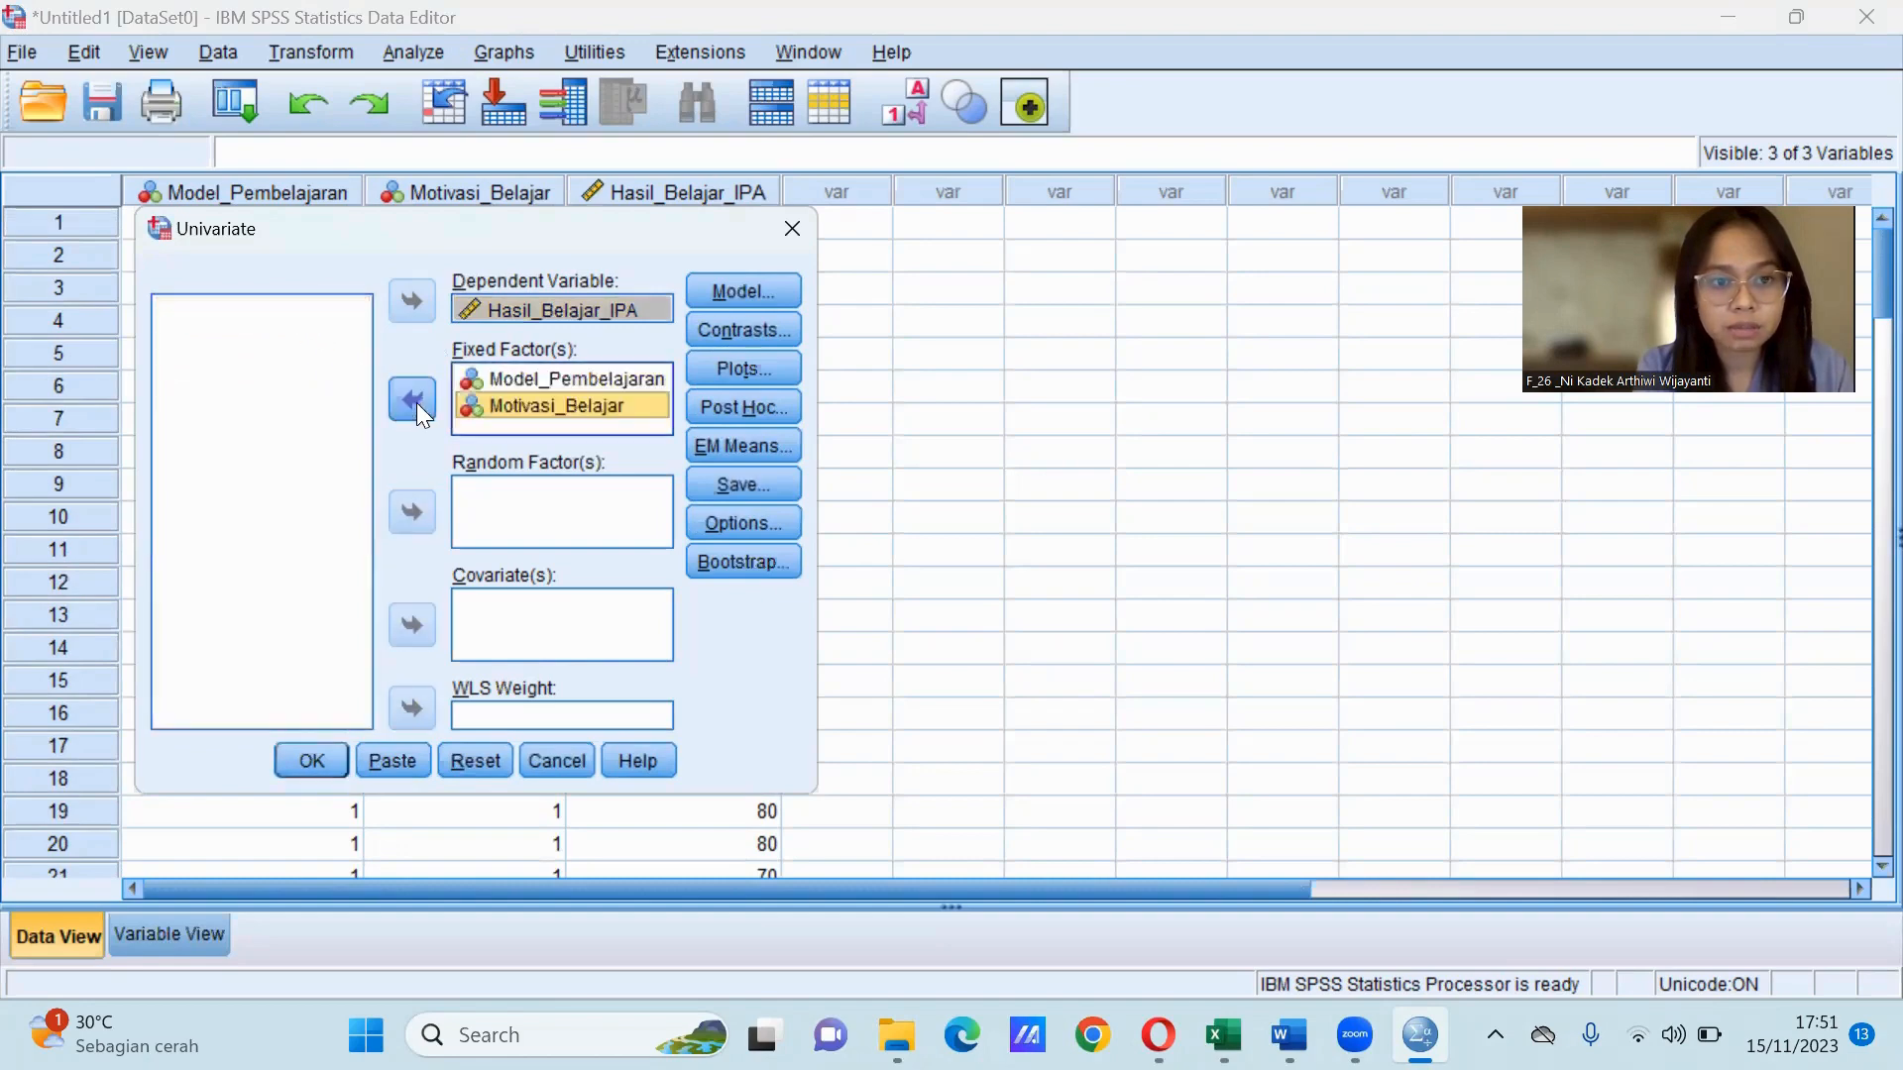
click(726, 291)
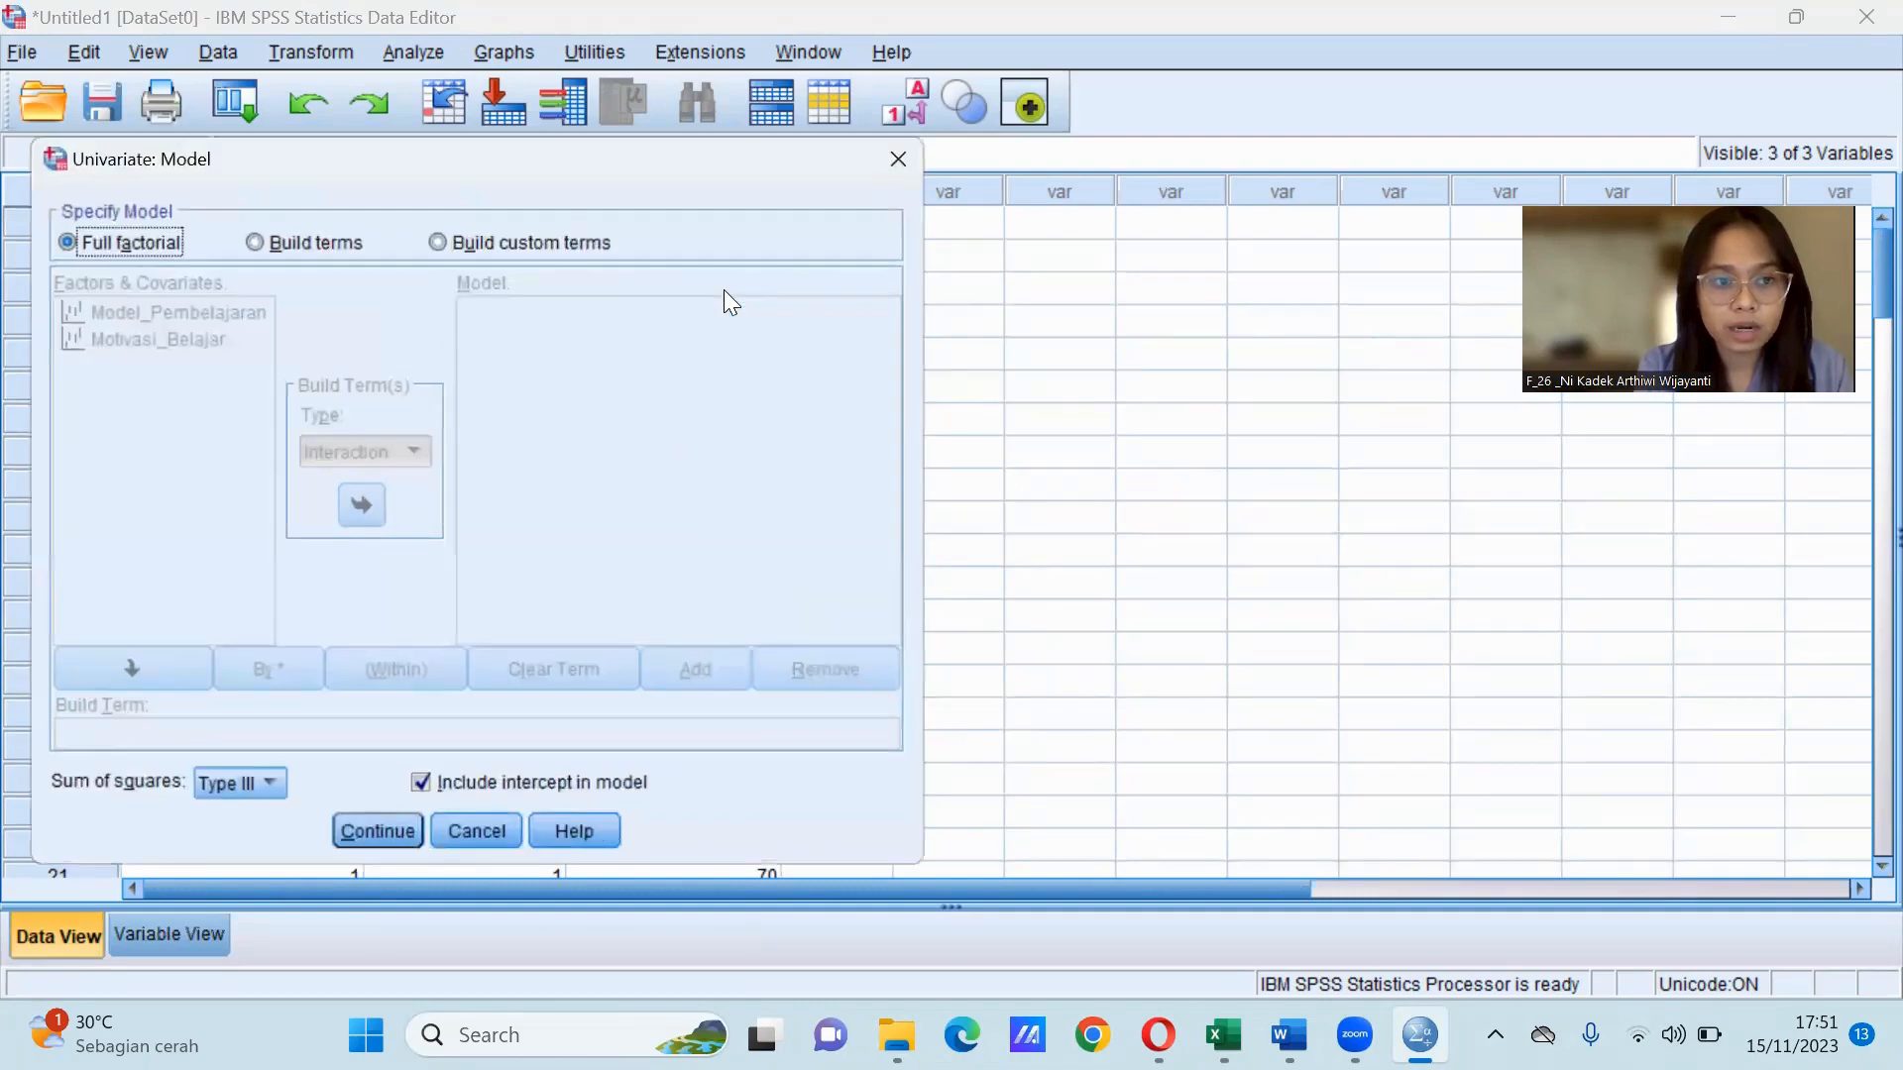
click(256, 243)
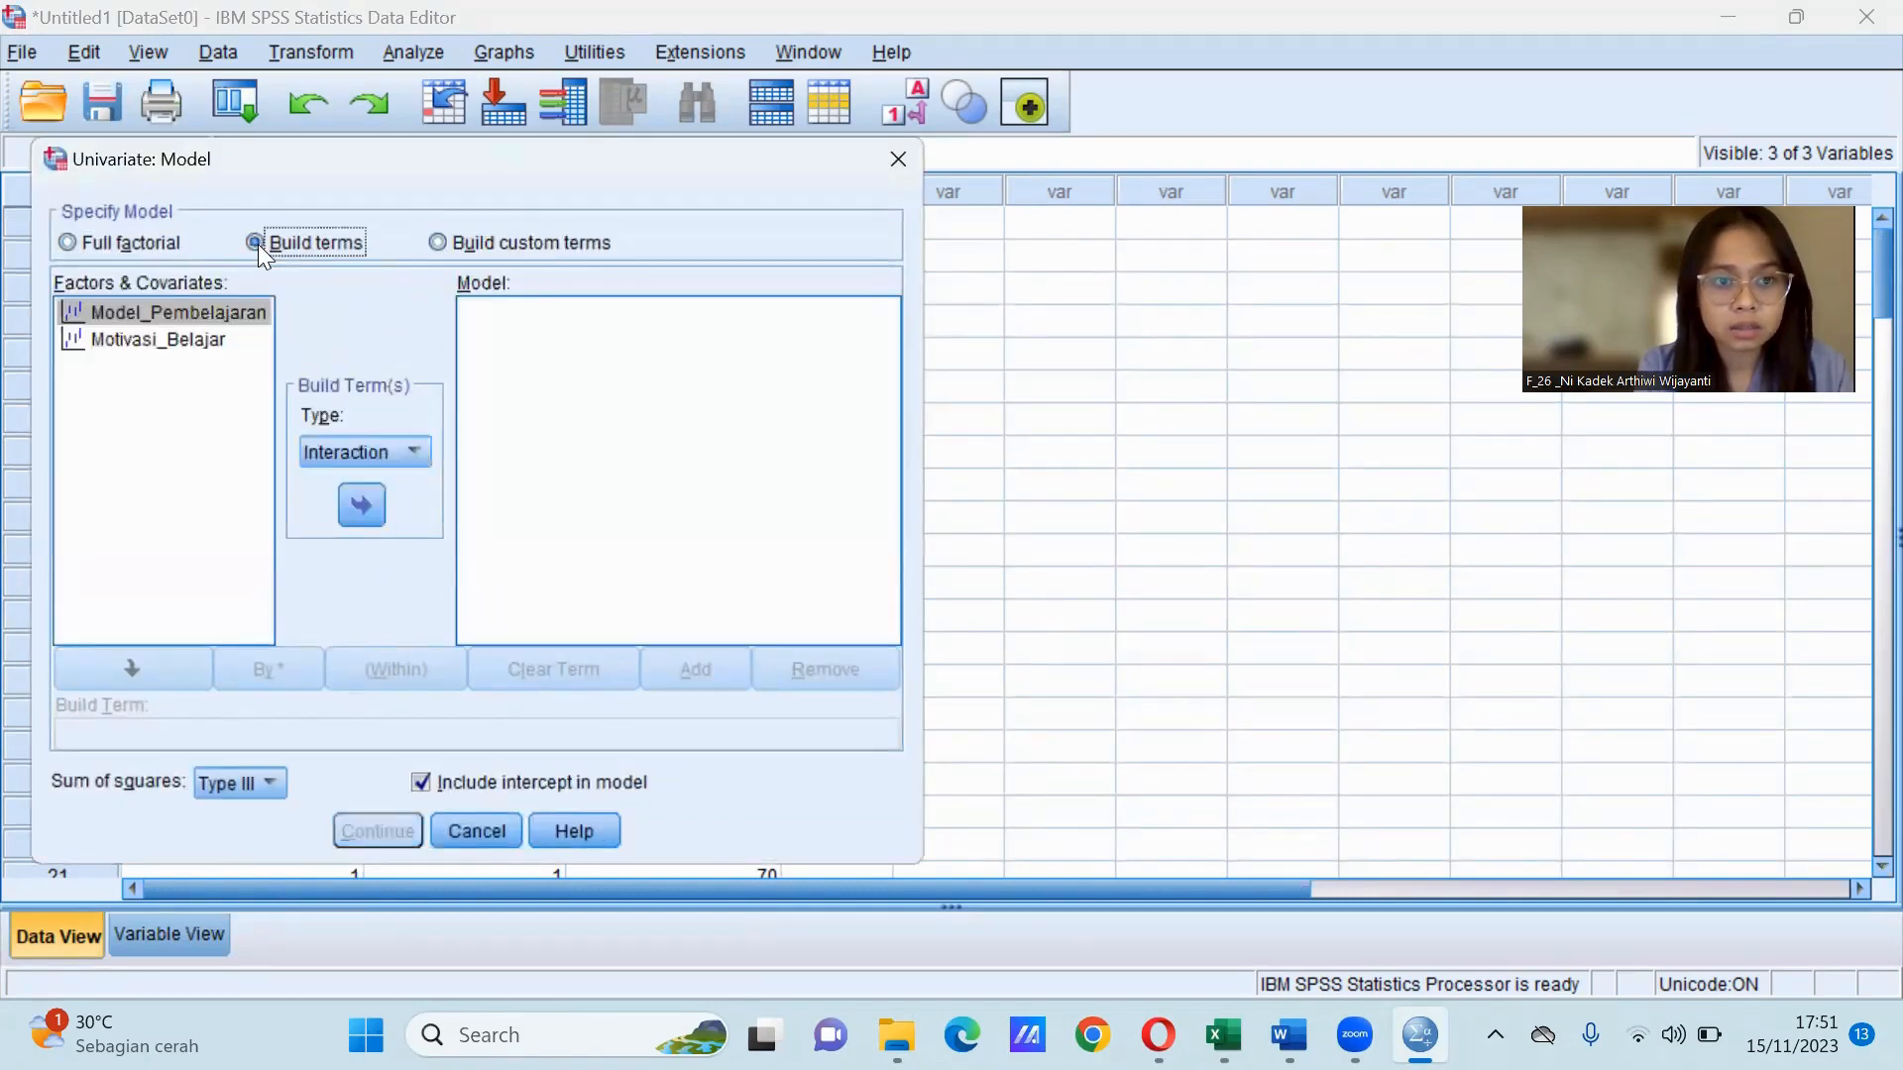
click(442, 242)
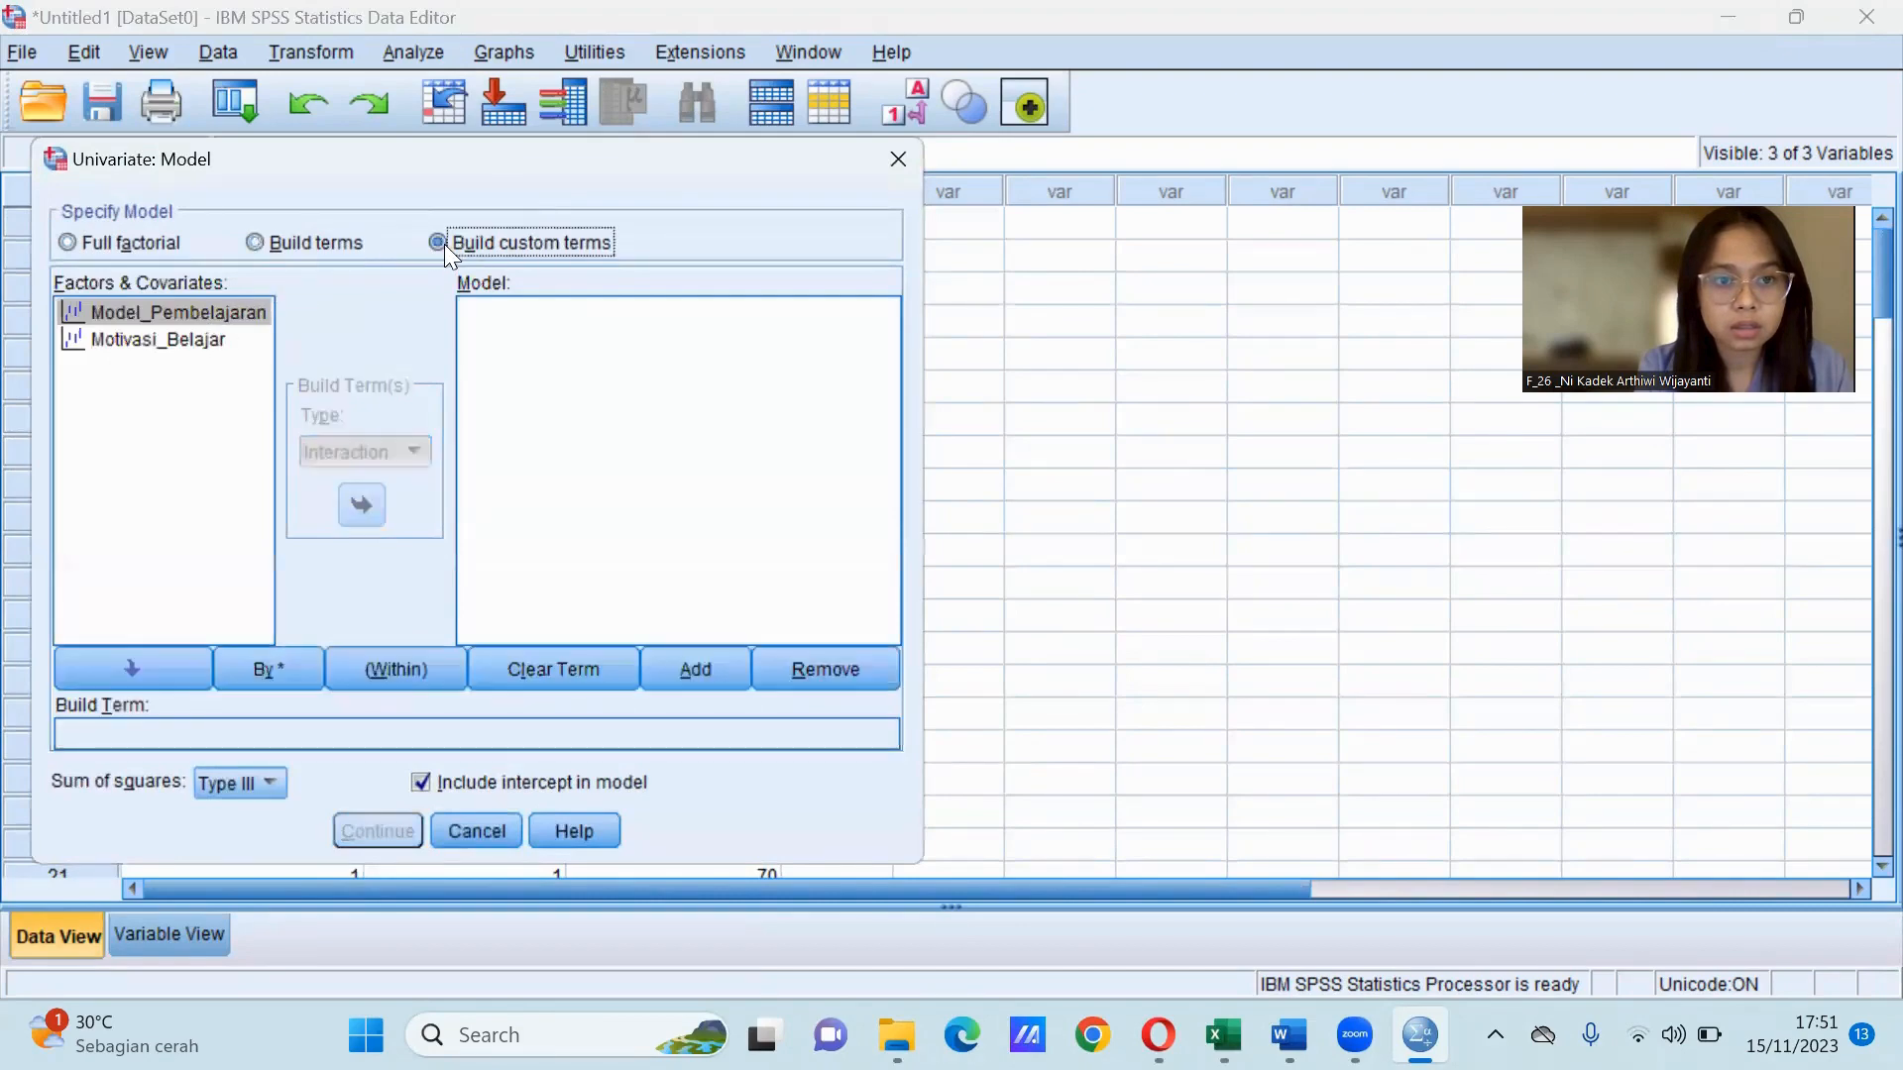
click(309, 244)
Add Model_Pembelajaran and Motivasi_Belajar to the model as separate main-effect terms.
click(165, 310)
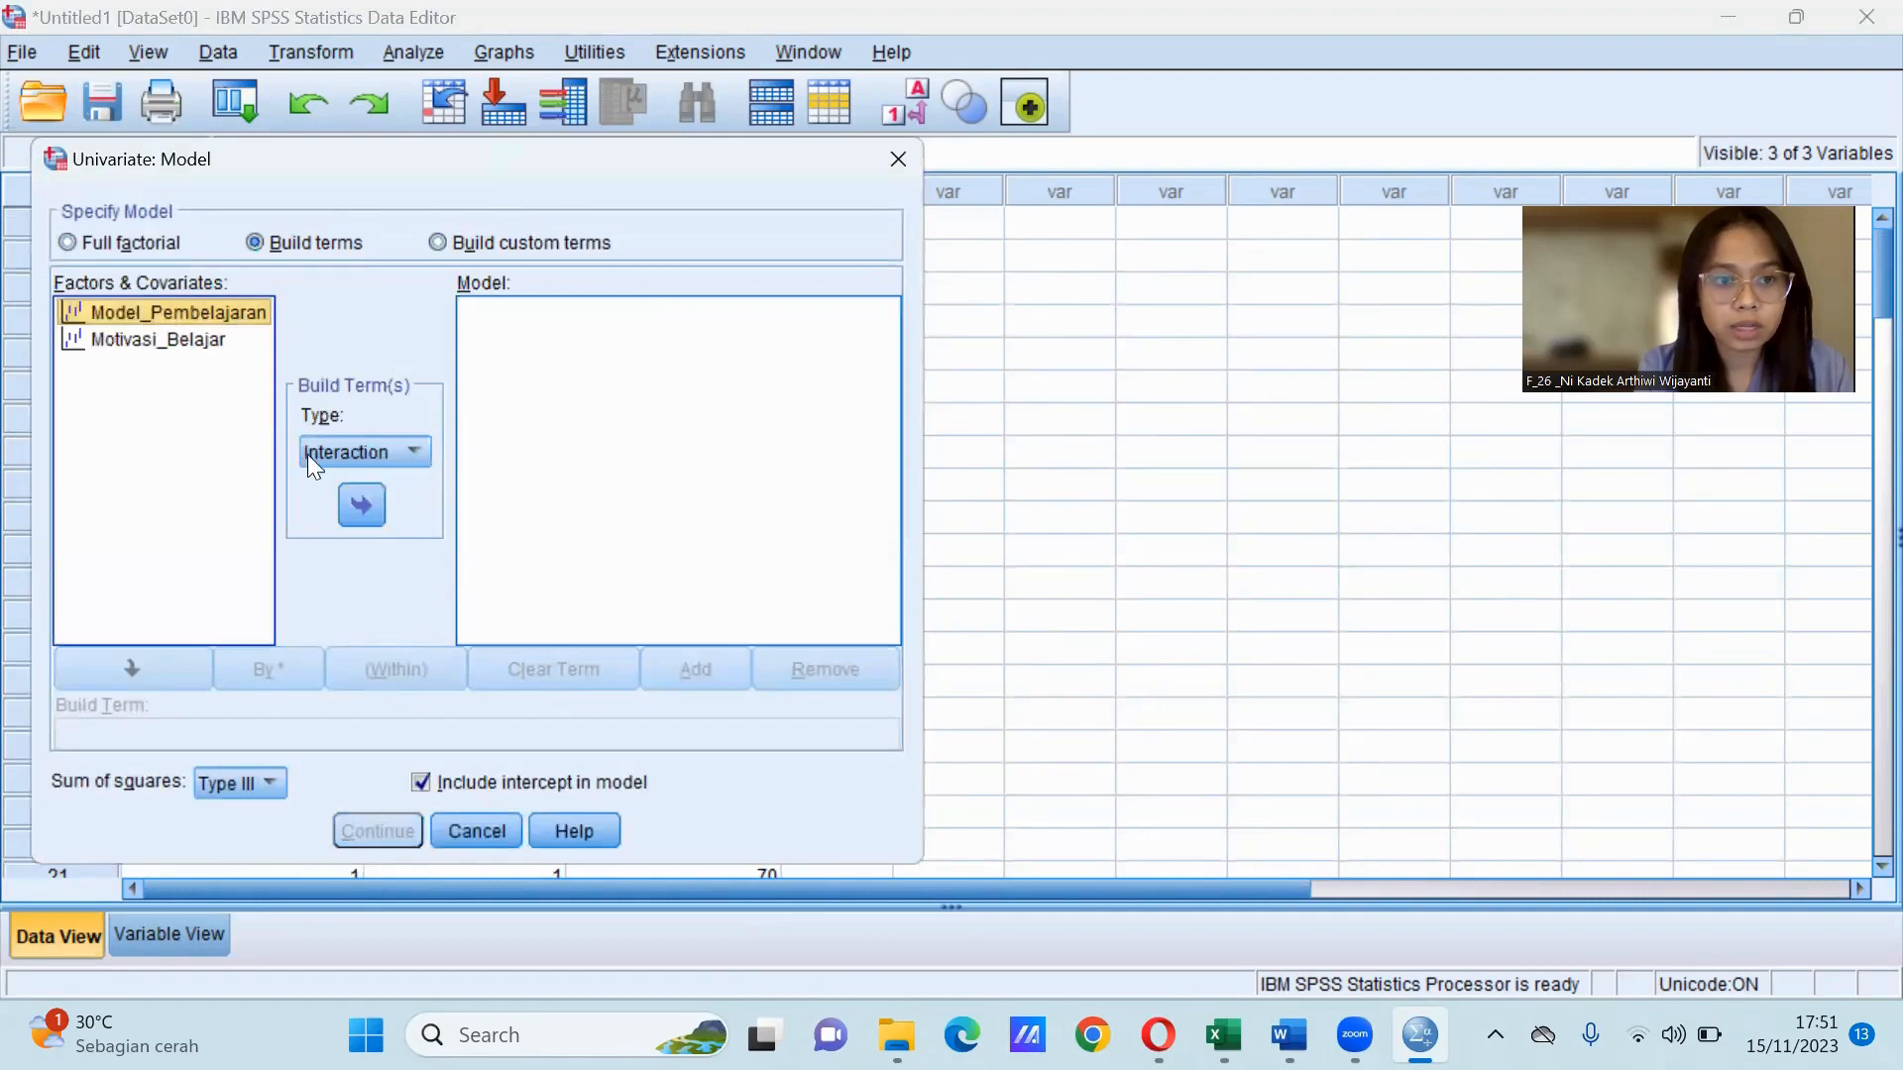
click(360, 504)
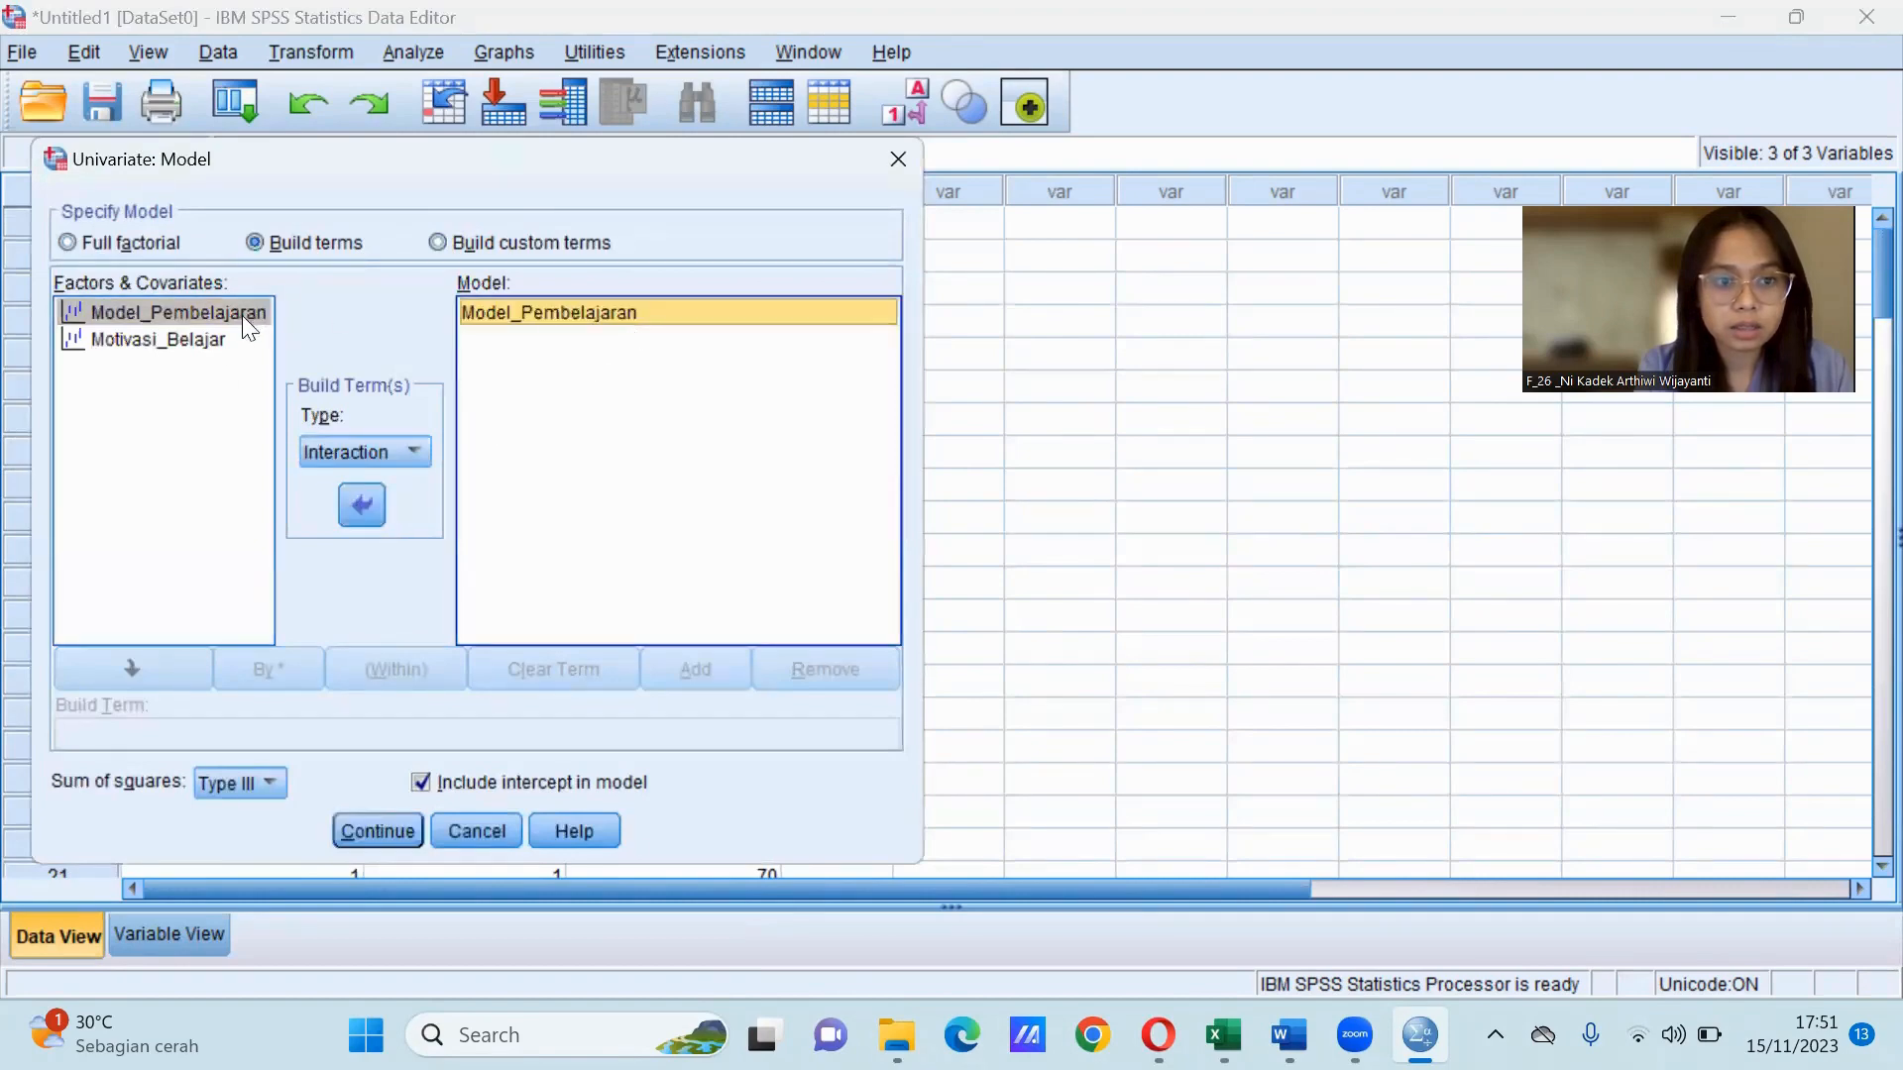
click(222, 342)
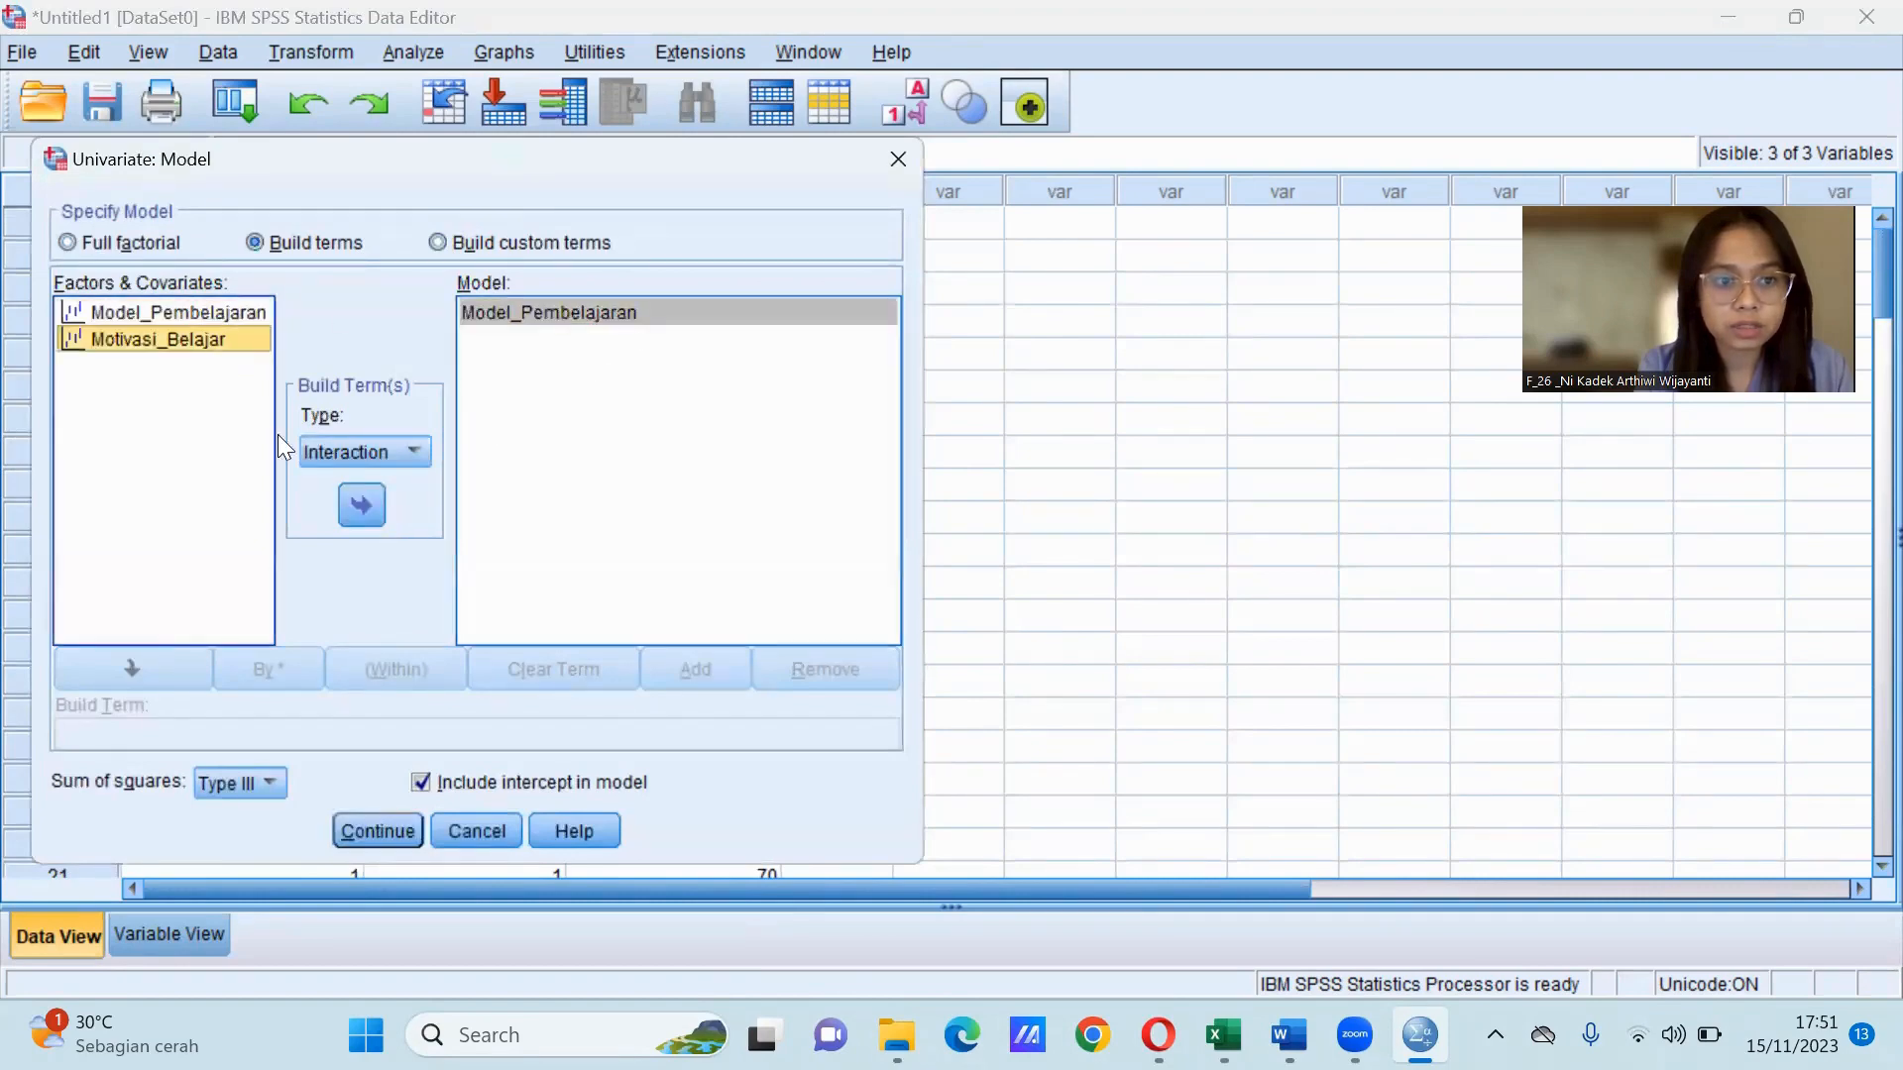
click(359, 506)
Add the Model_Pembelajaran*Motivasi_Belajar interaction term to the model.
click(165, 313)
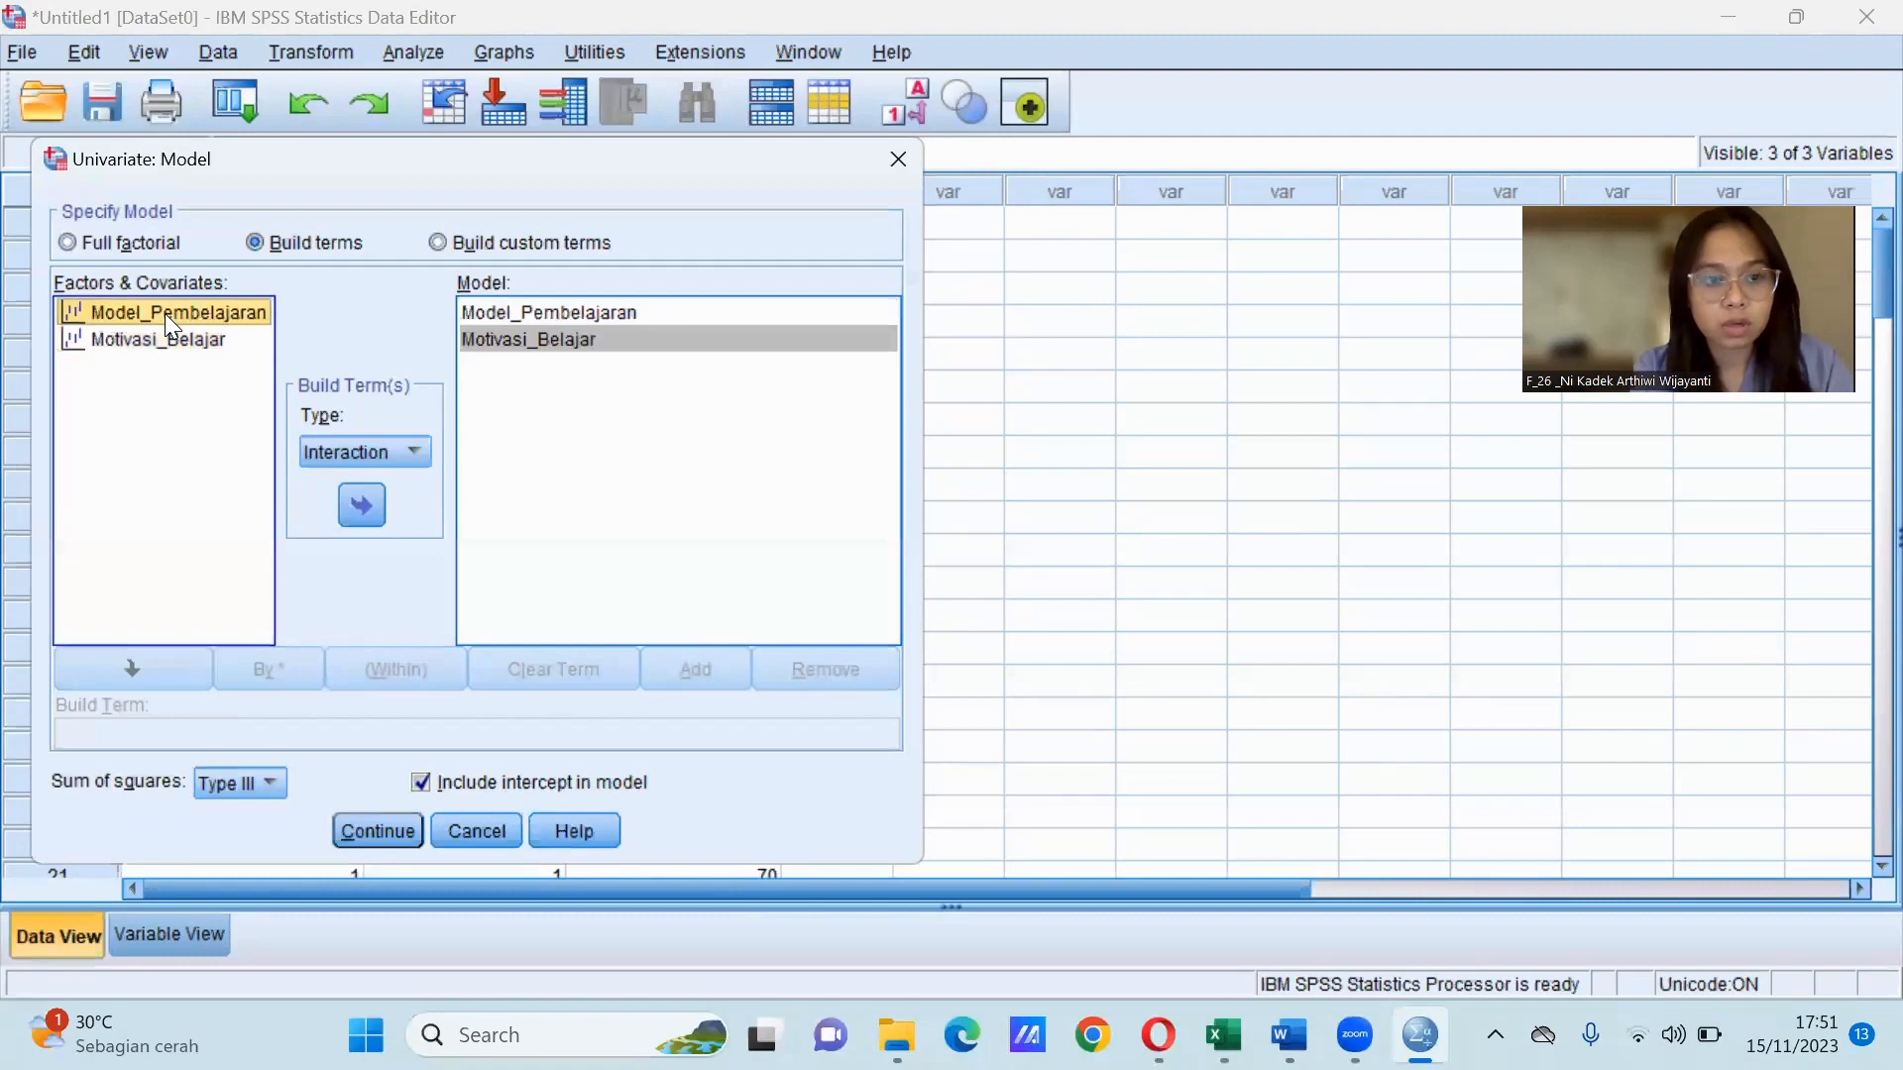
click(170, 349)
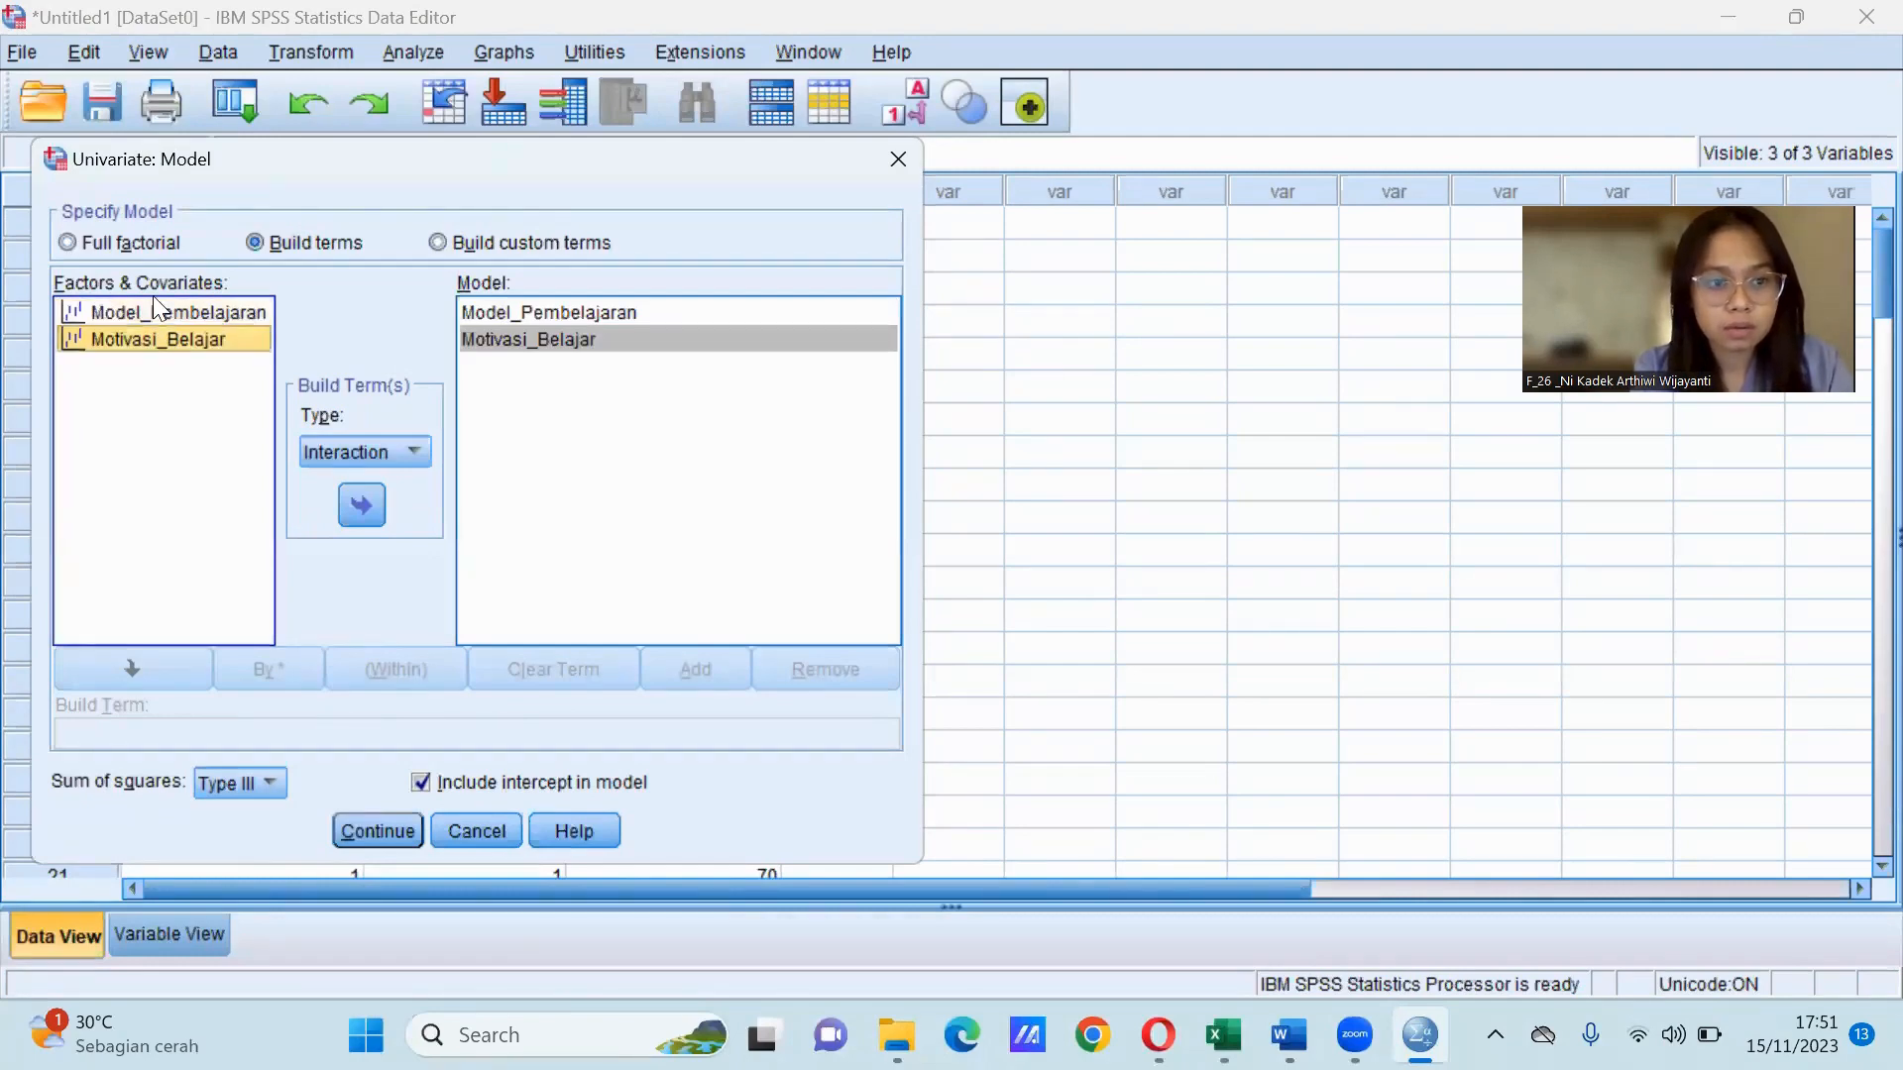
ctrl+click(156, 315)
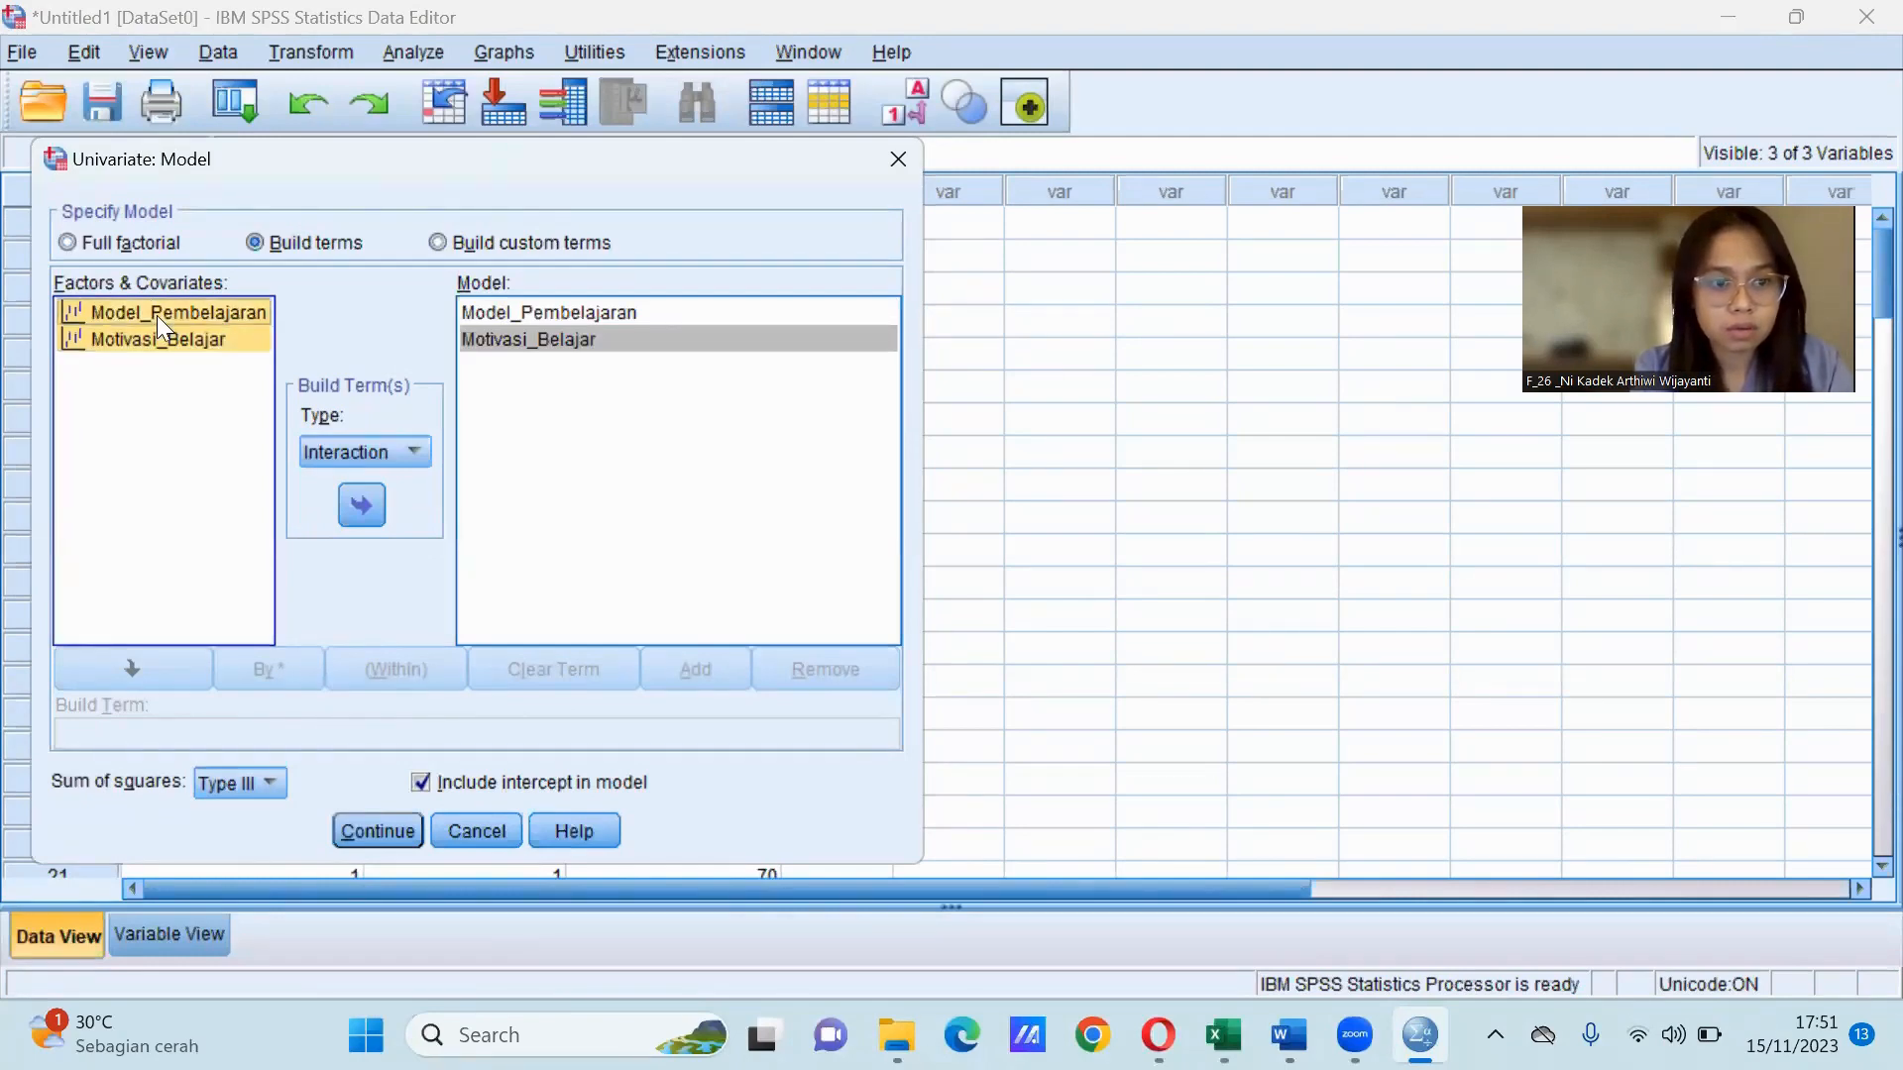
click(358, 503)
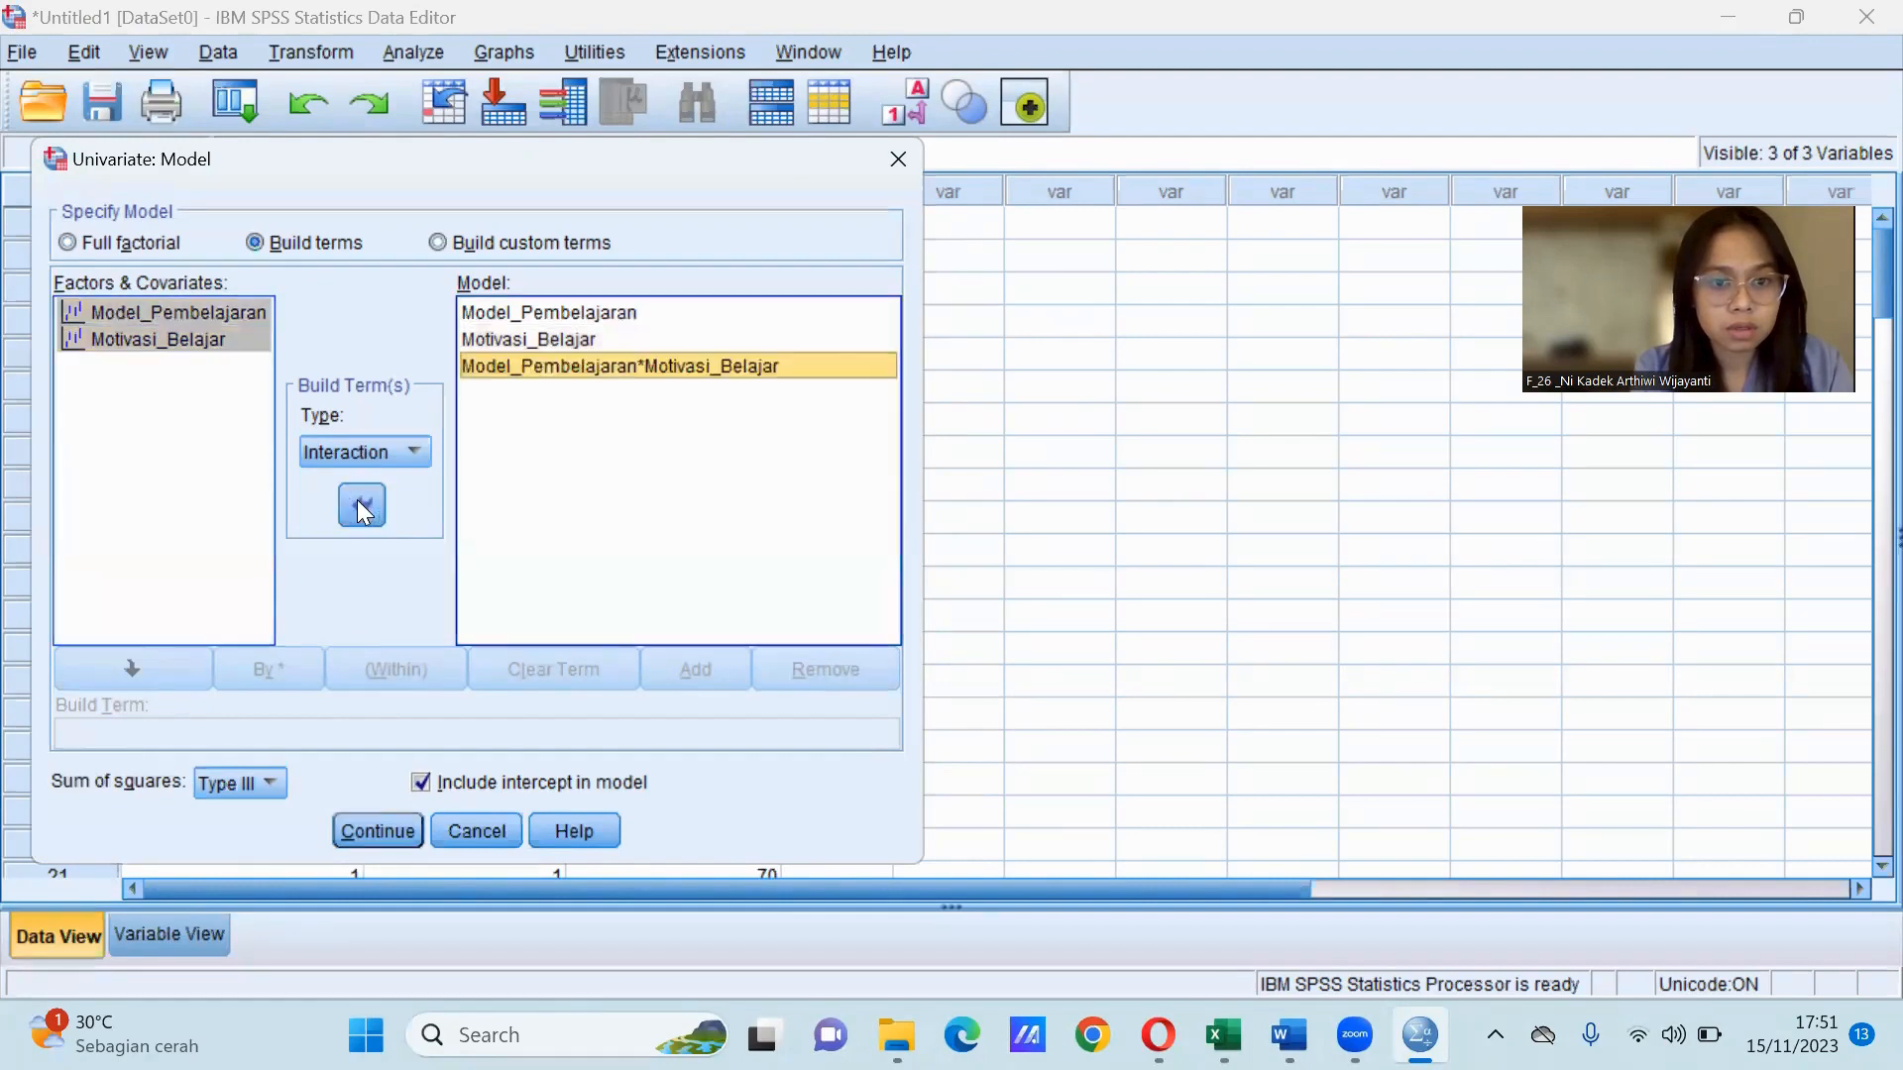
Accept the model with Type III sum of squares and run the Univariate analysis.
click(226, 781)
click(232, 866)
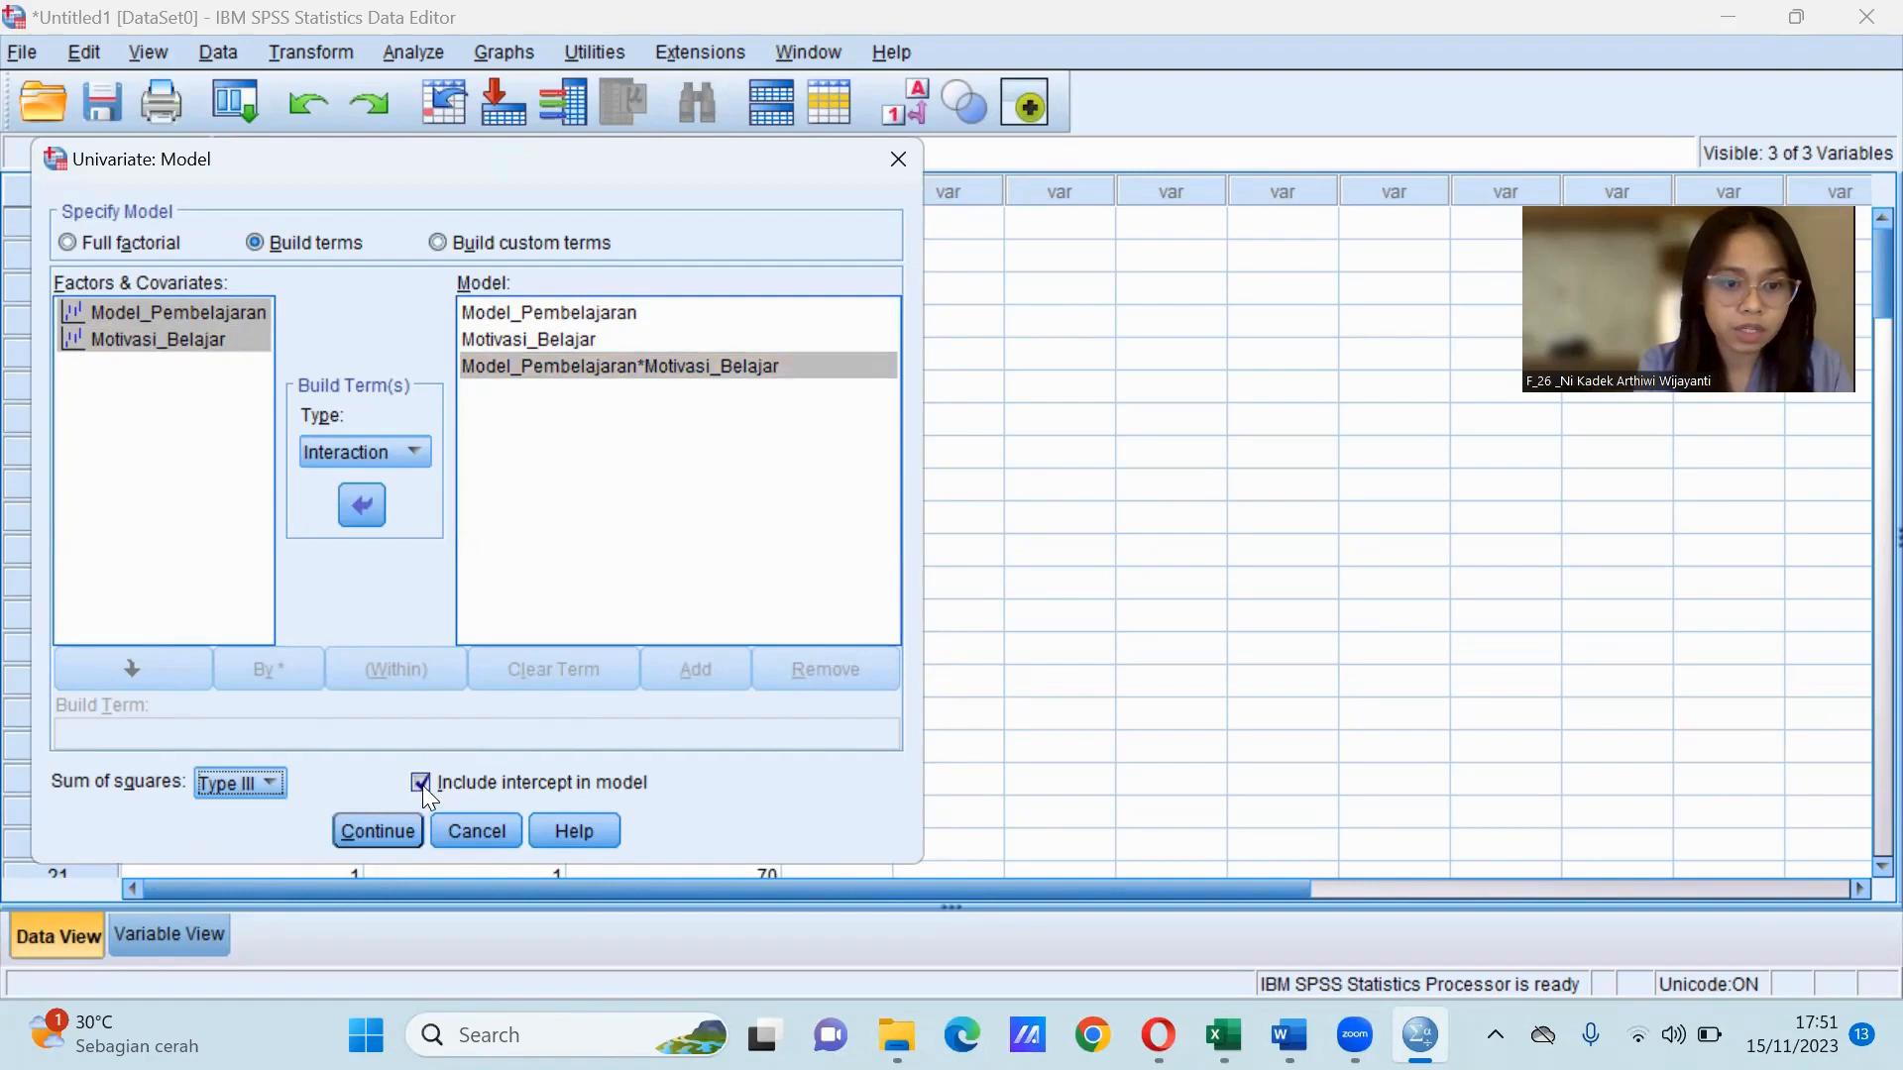
click(378, 832)
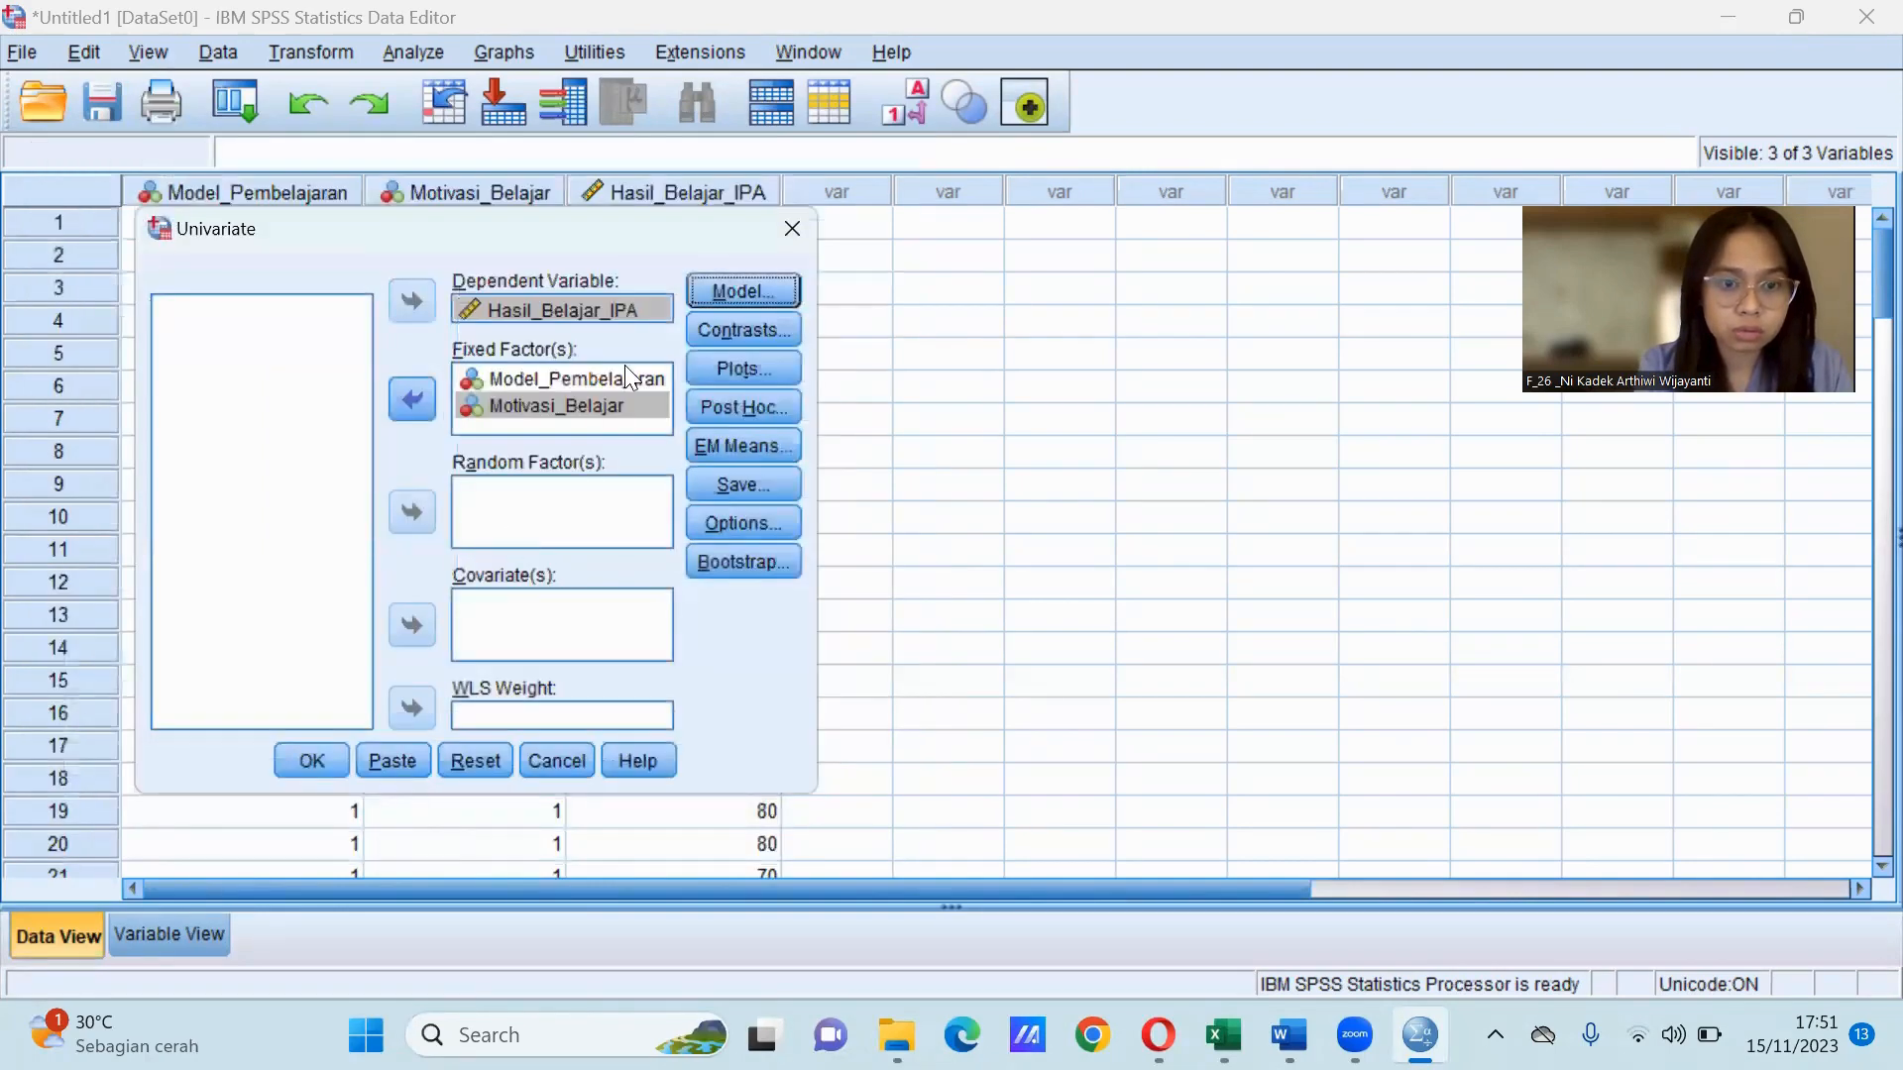
click(312, 761)
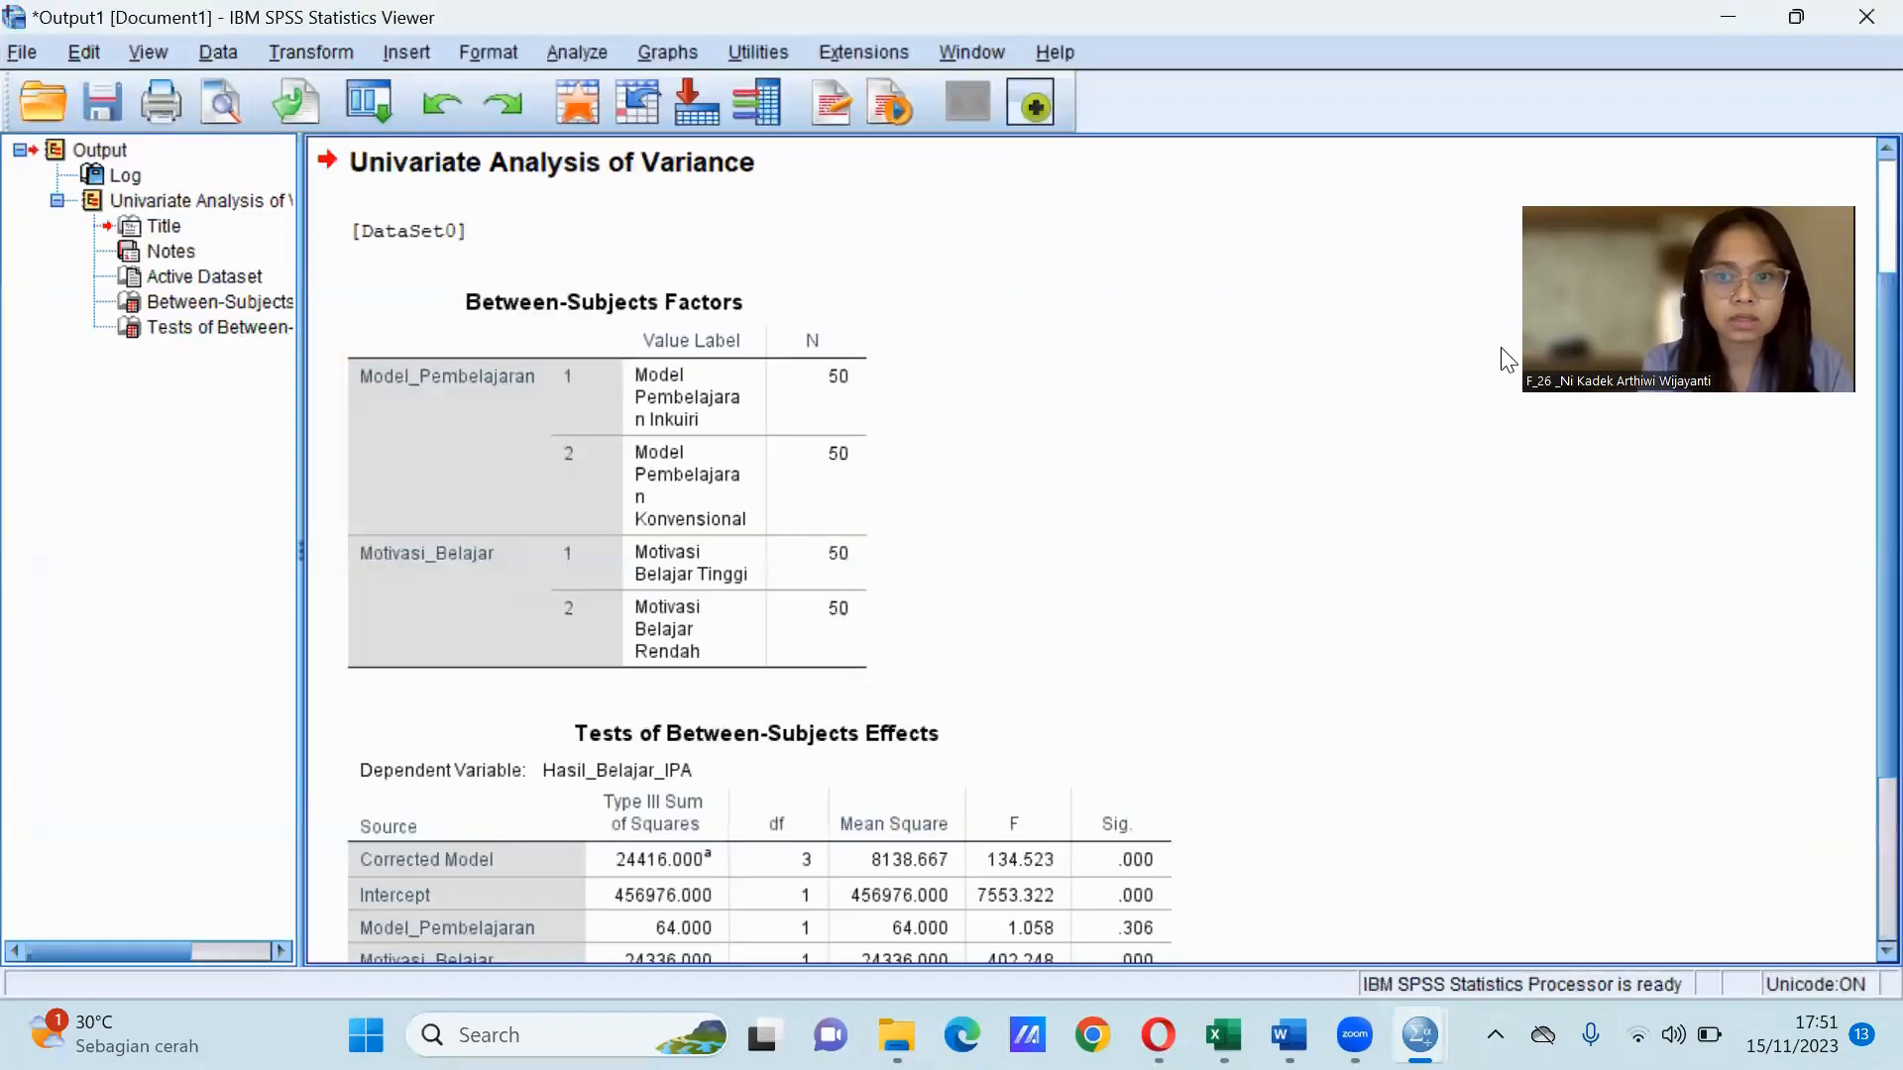
Examine the Univariate output, including the Between-Subjects Factors and Tests of Between-Subjects Effects tables.
scroll(1861, 236, up, 2)
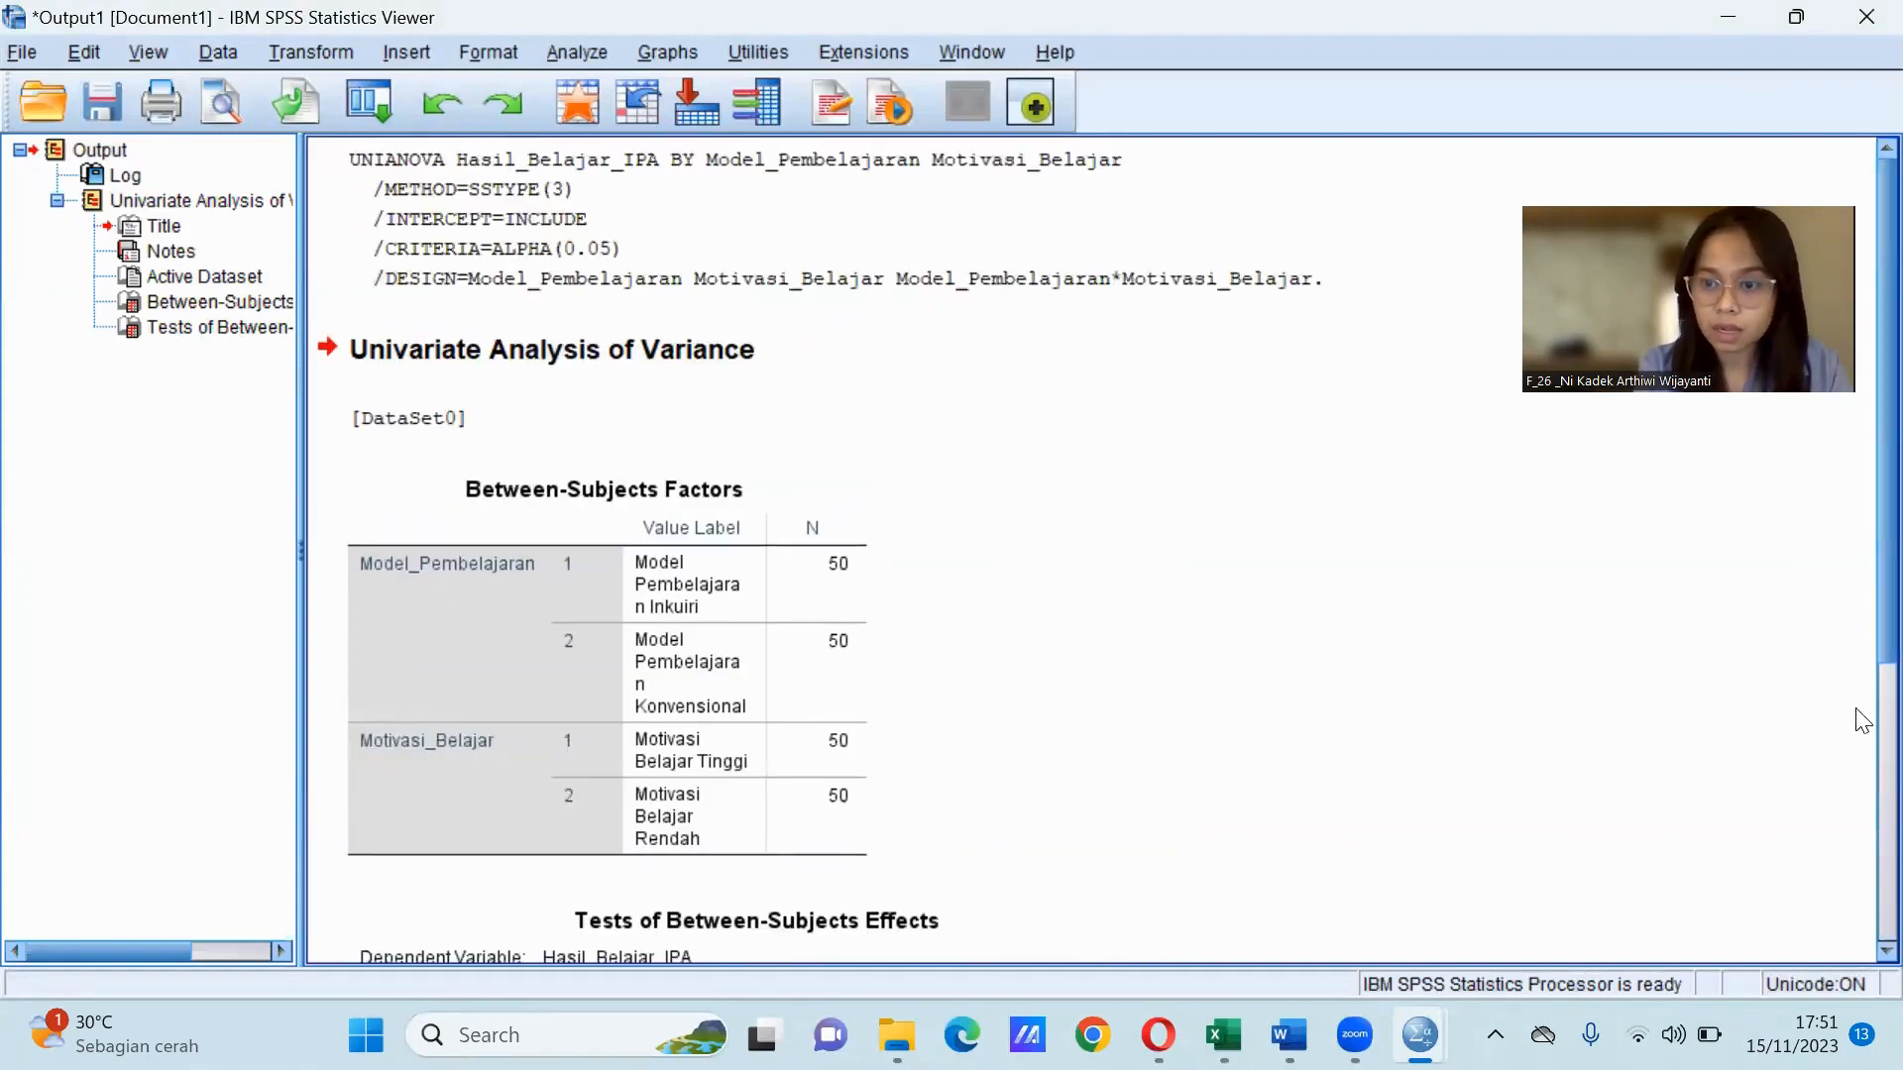
scroll(1863, 654, down, 5)
scroll(1858, 408, up, 5)
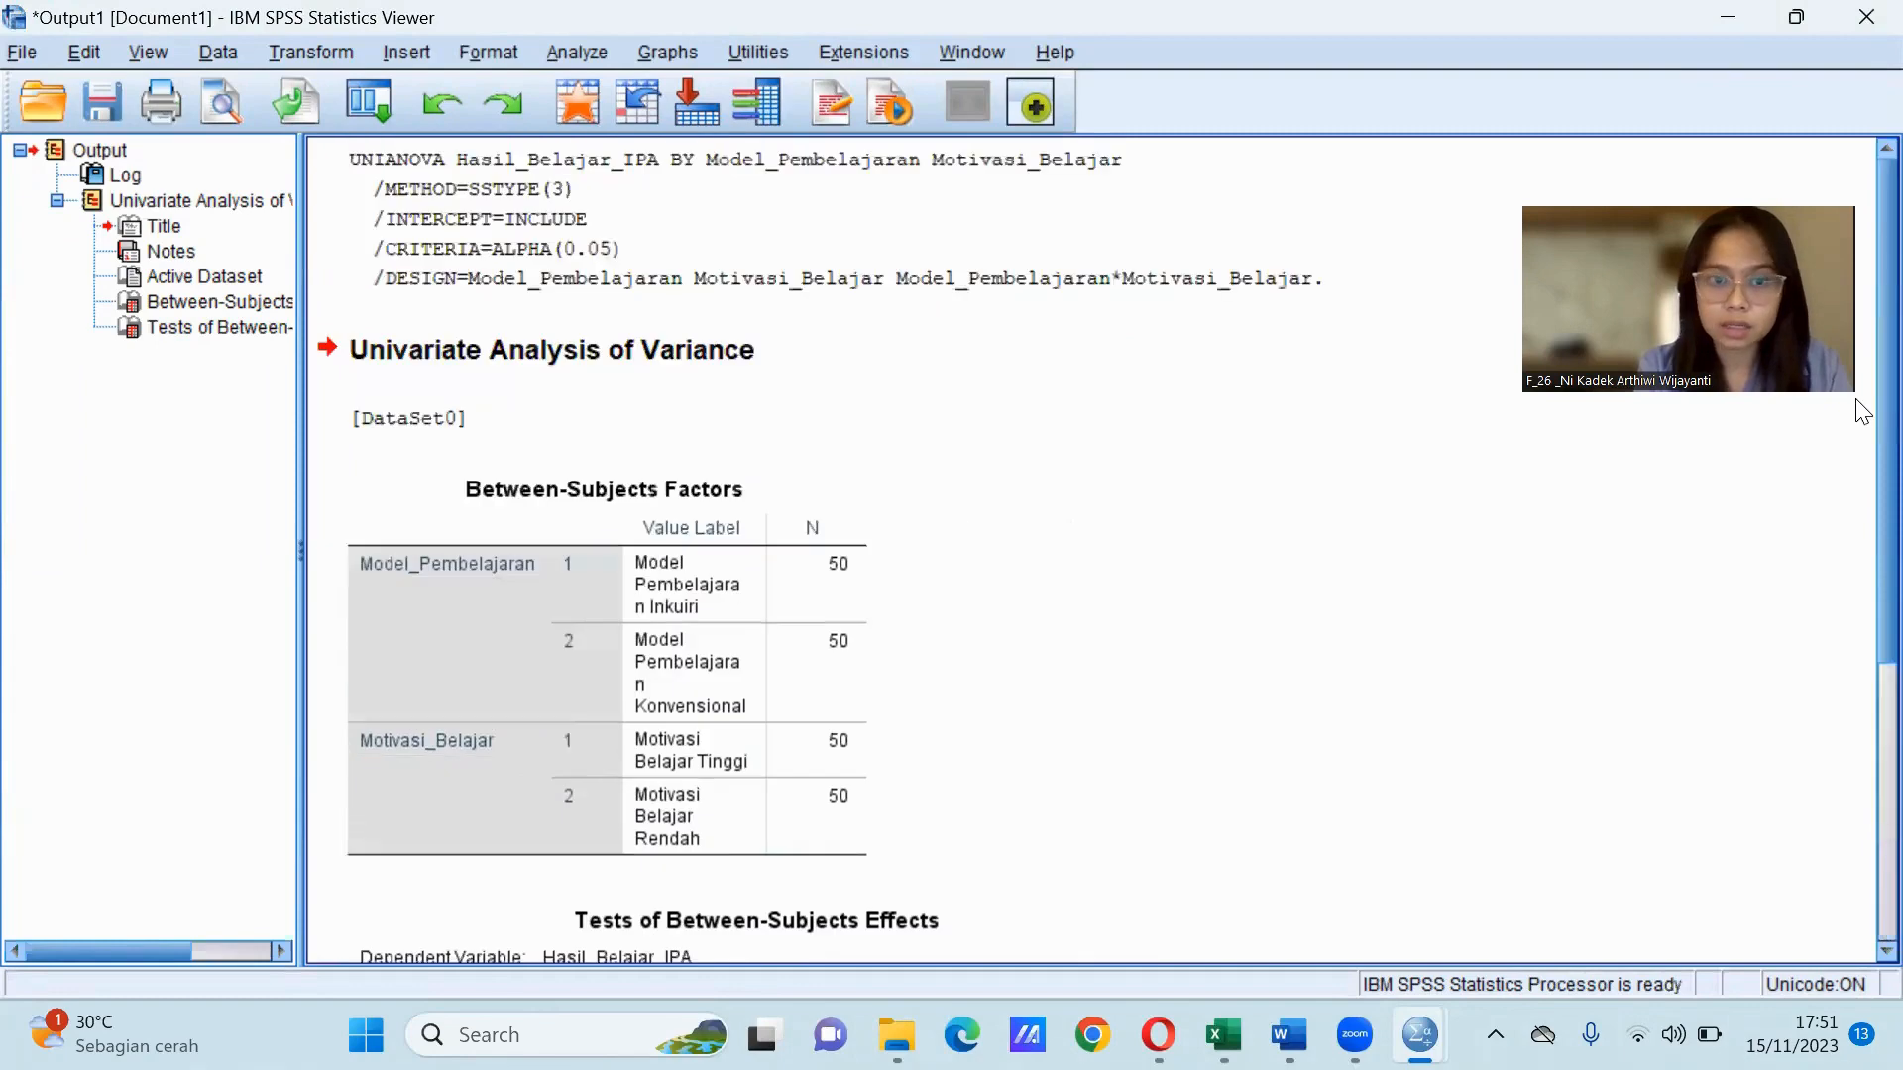
scroll(1863, 700, down, 5)
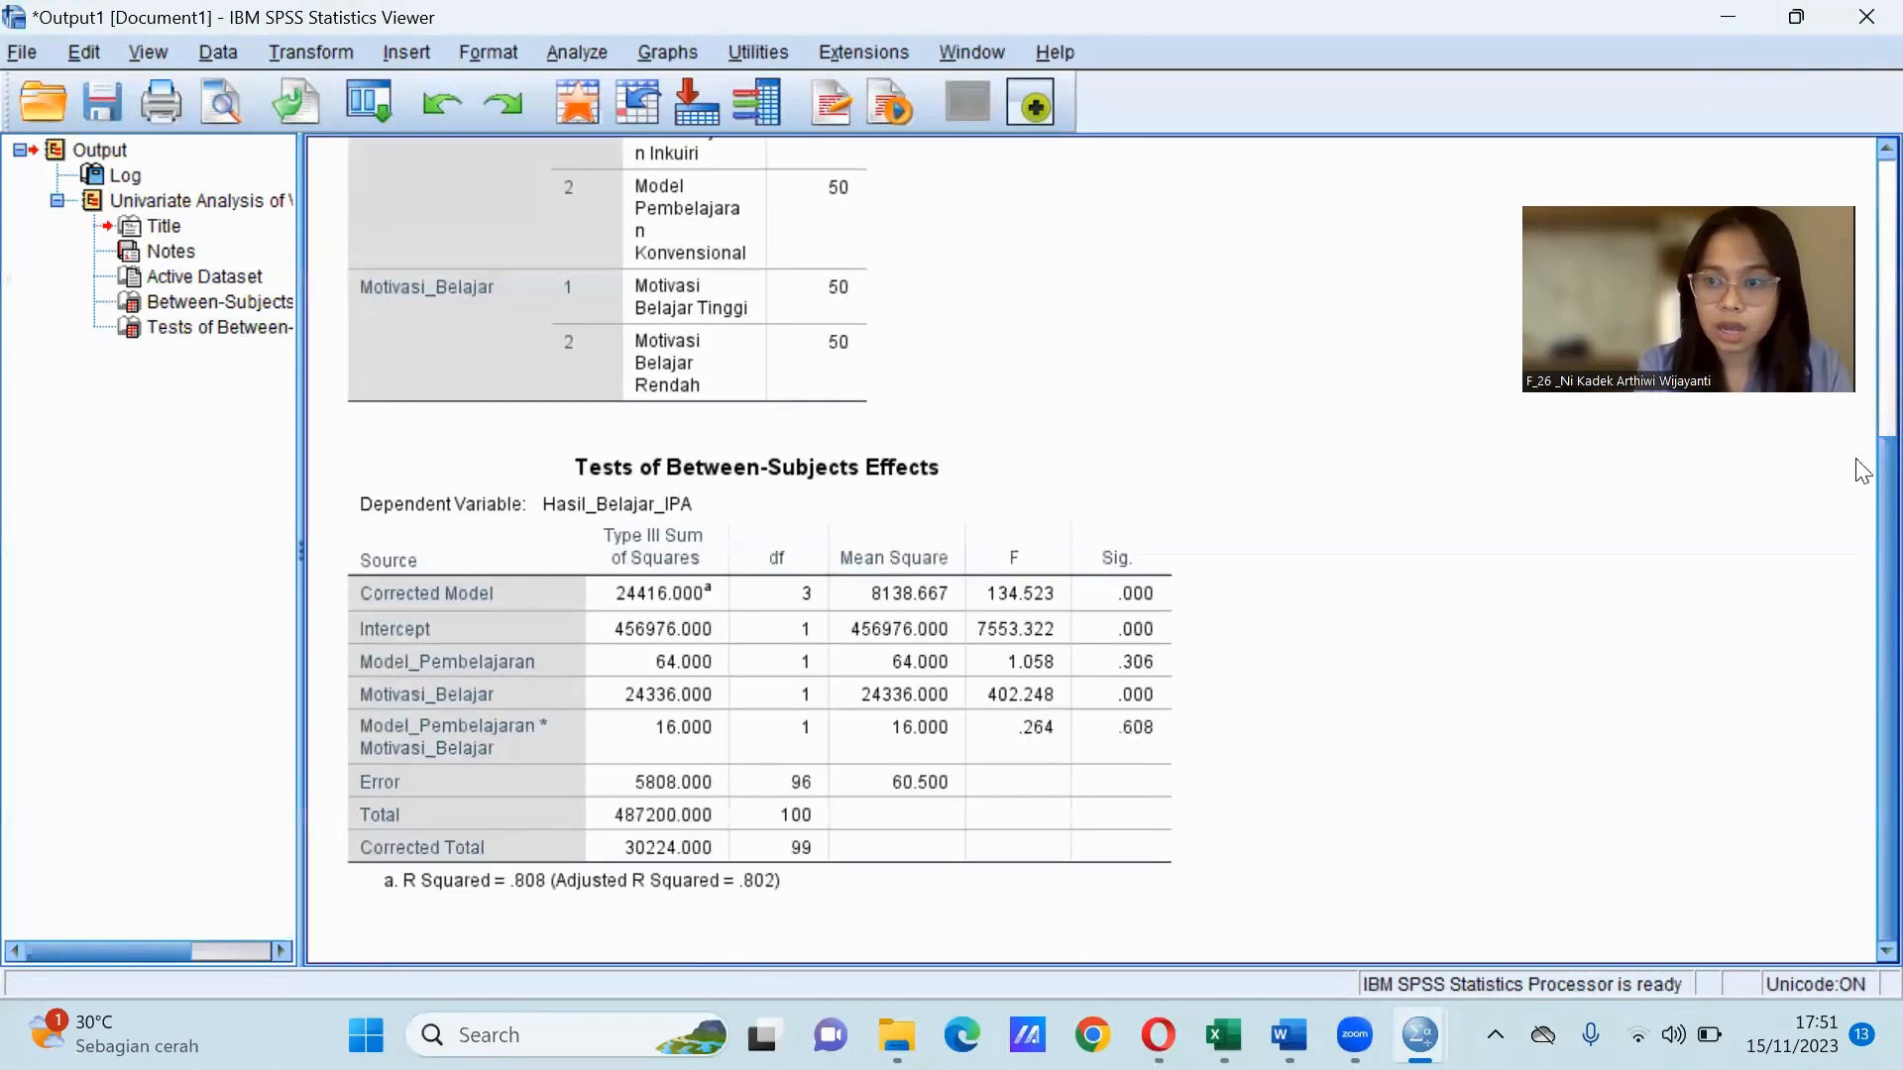
click(882, 727)
click(1680, 878)
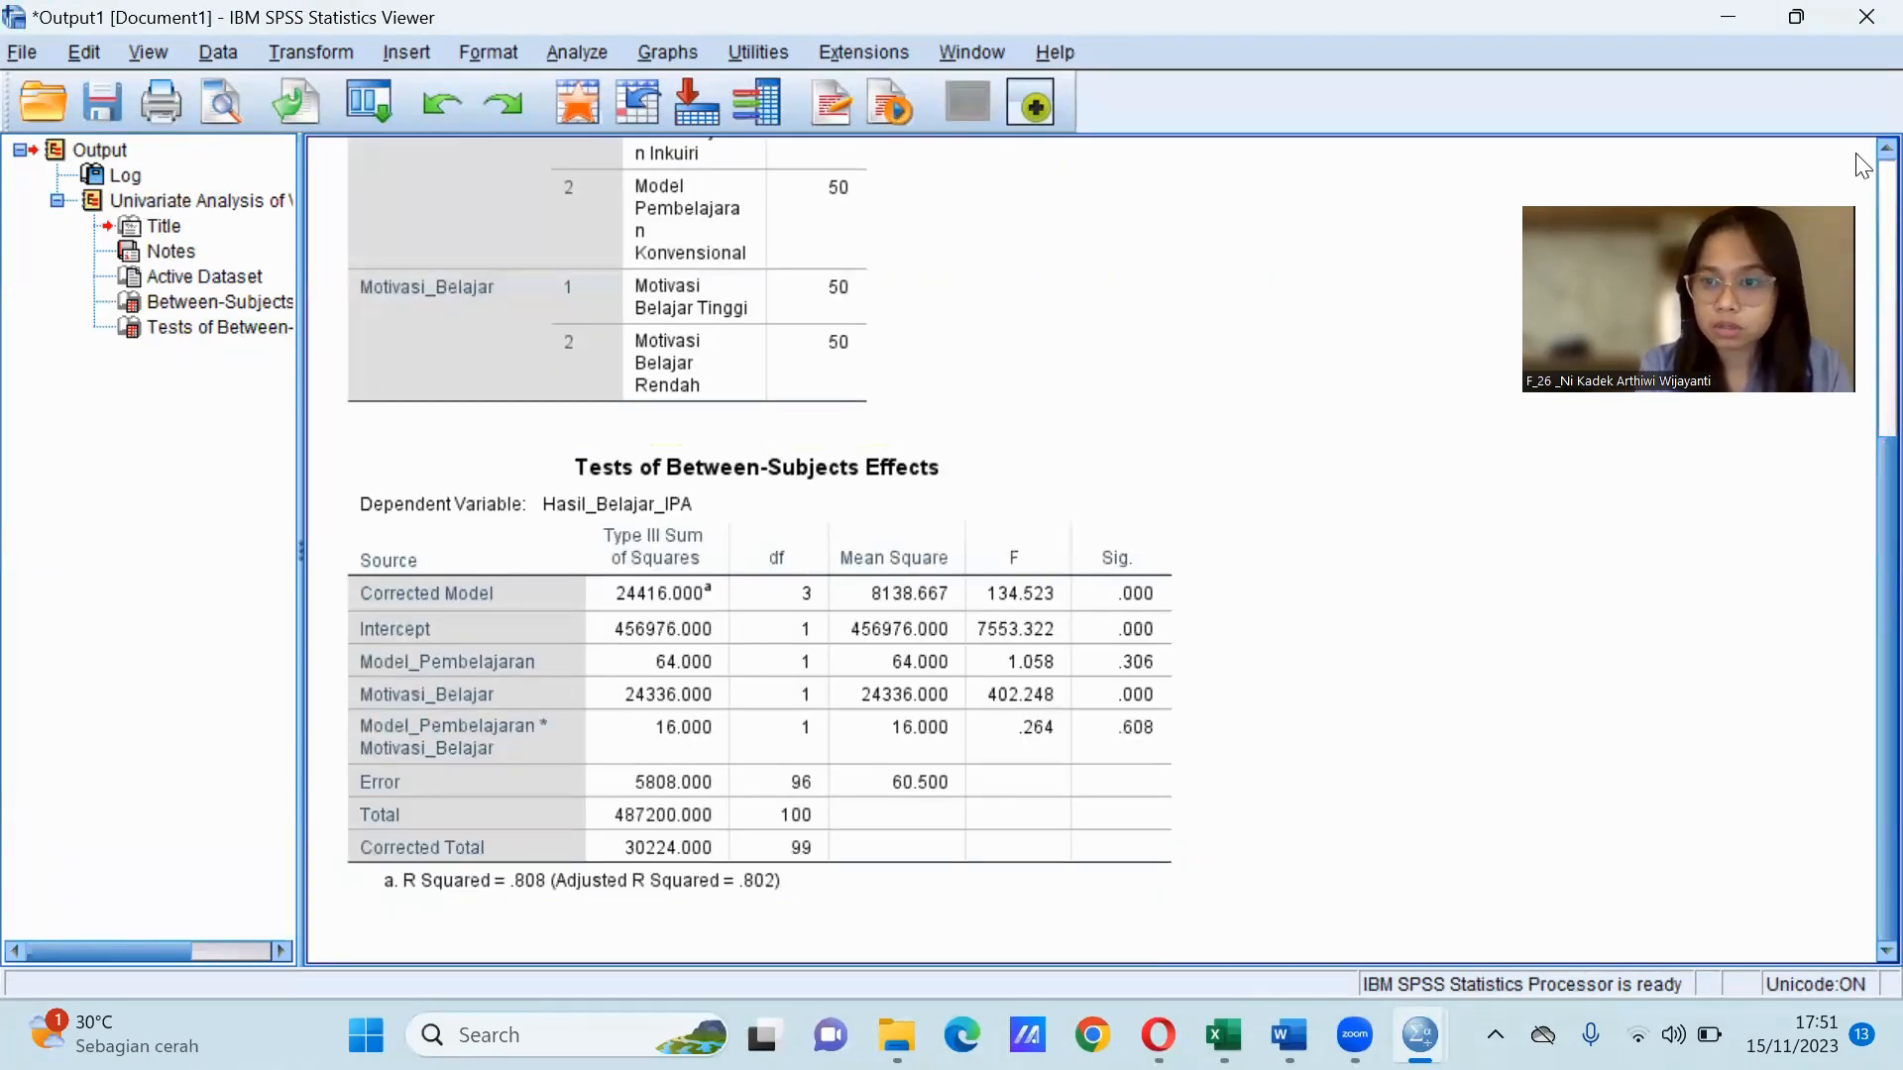
scroll(1864, 164, up, 4)
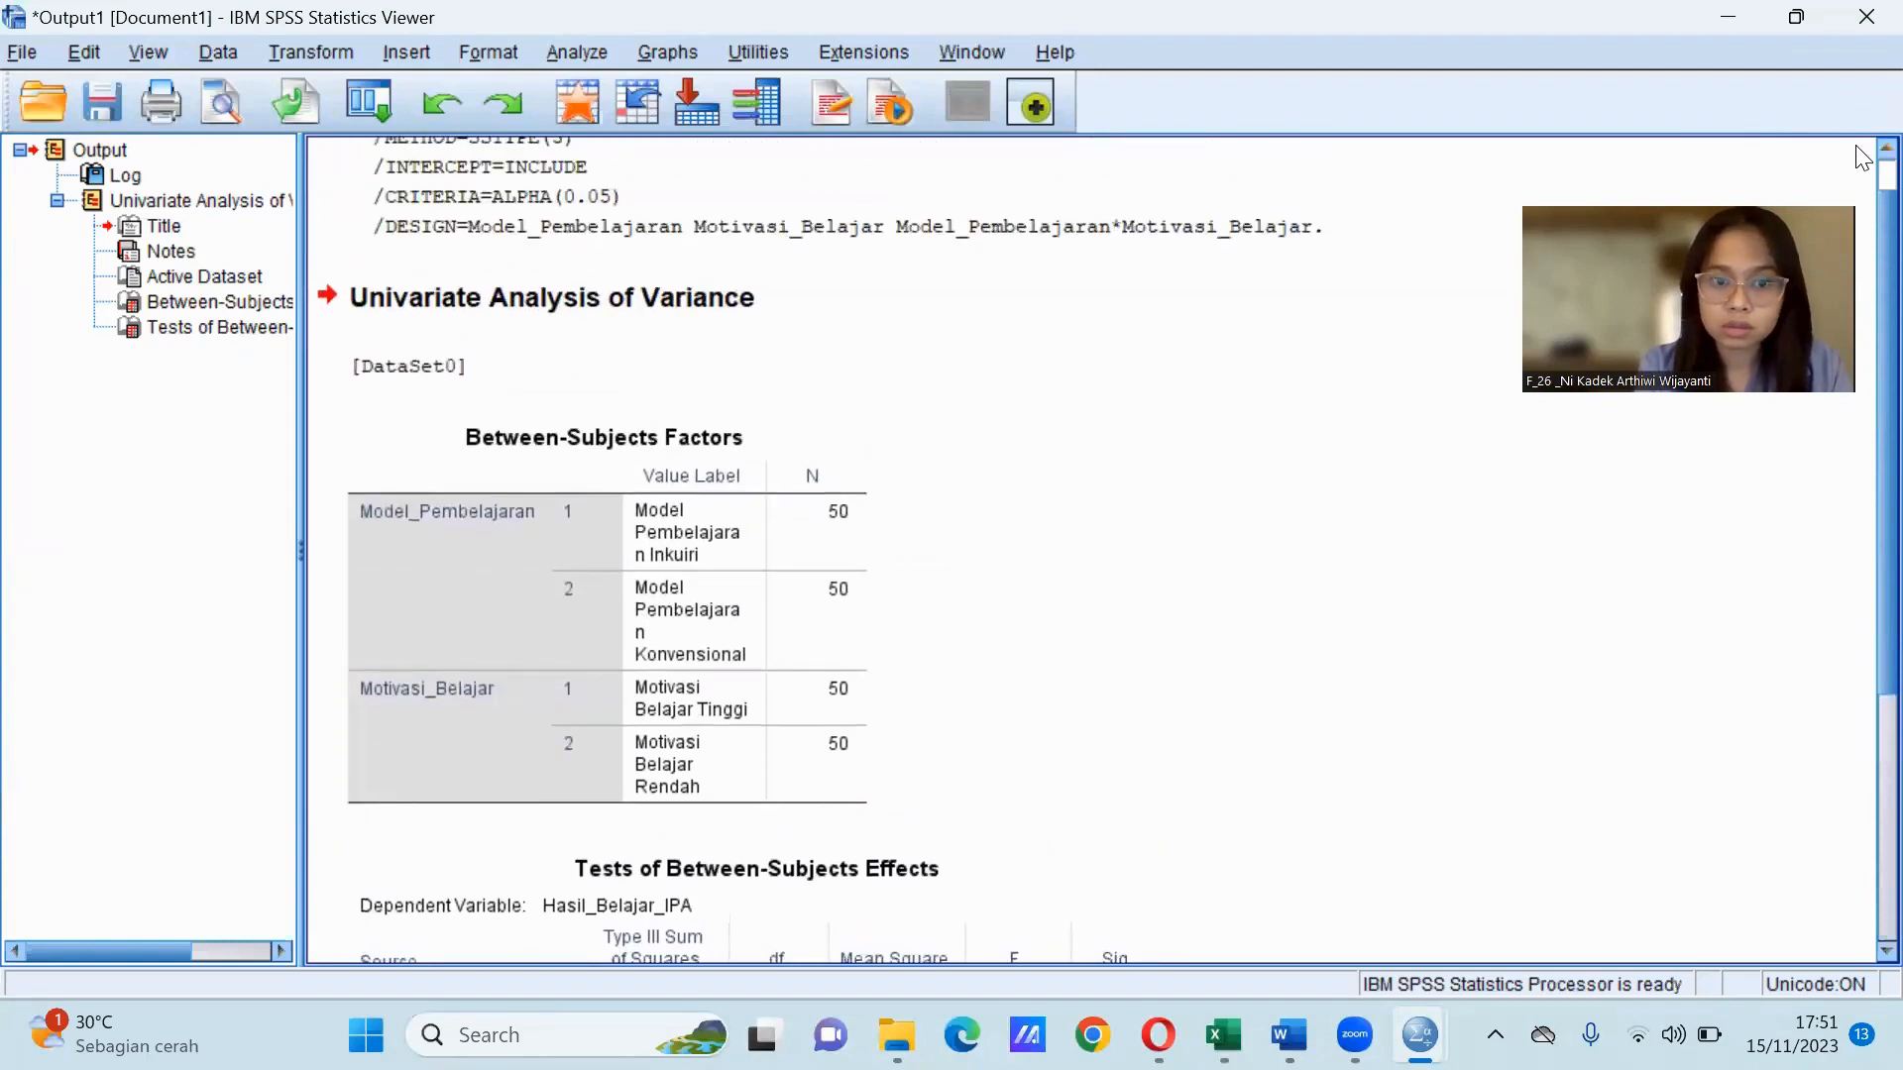
scroll(1863, 159, up, 1)
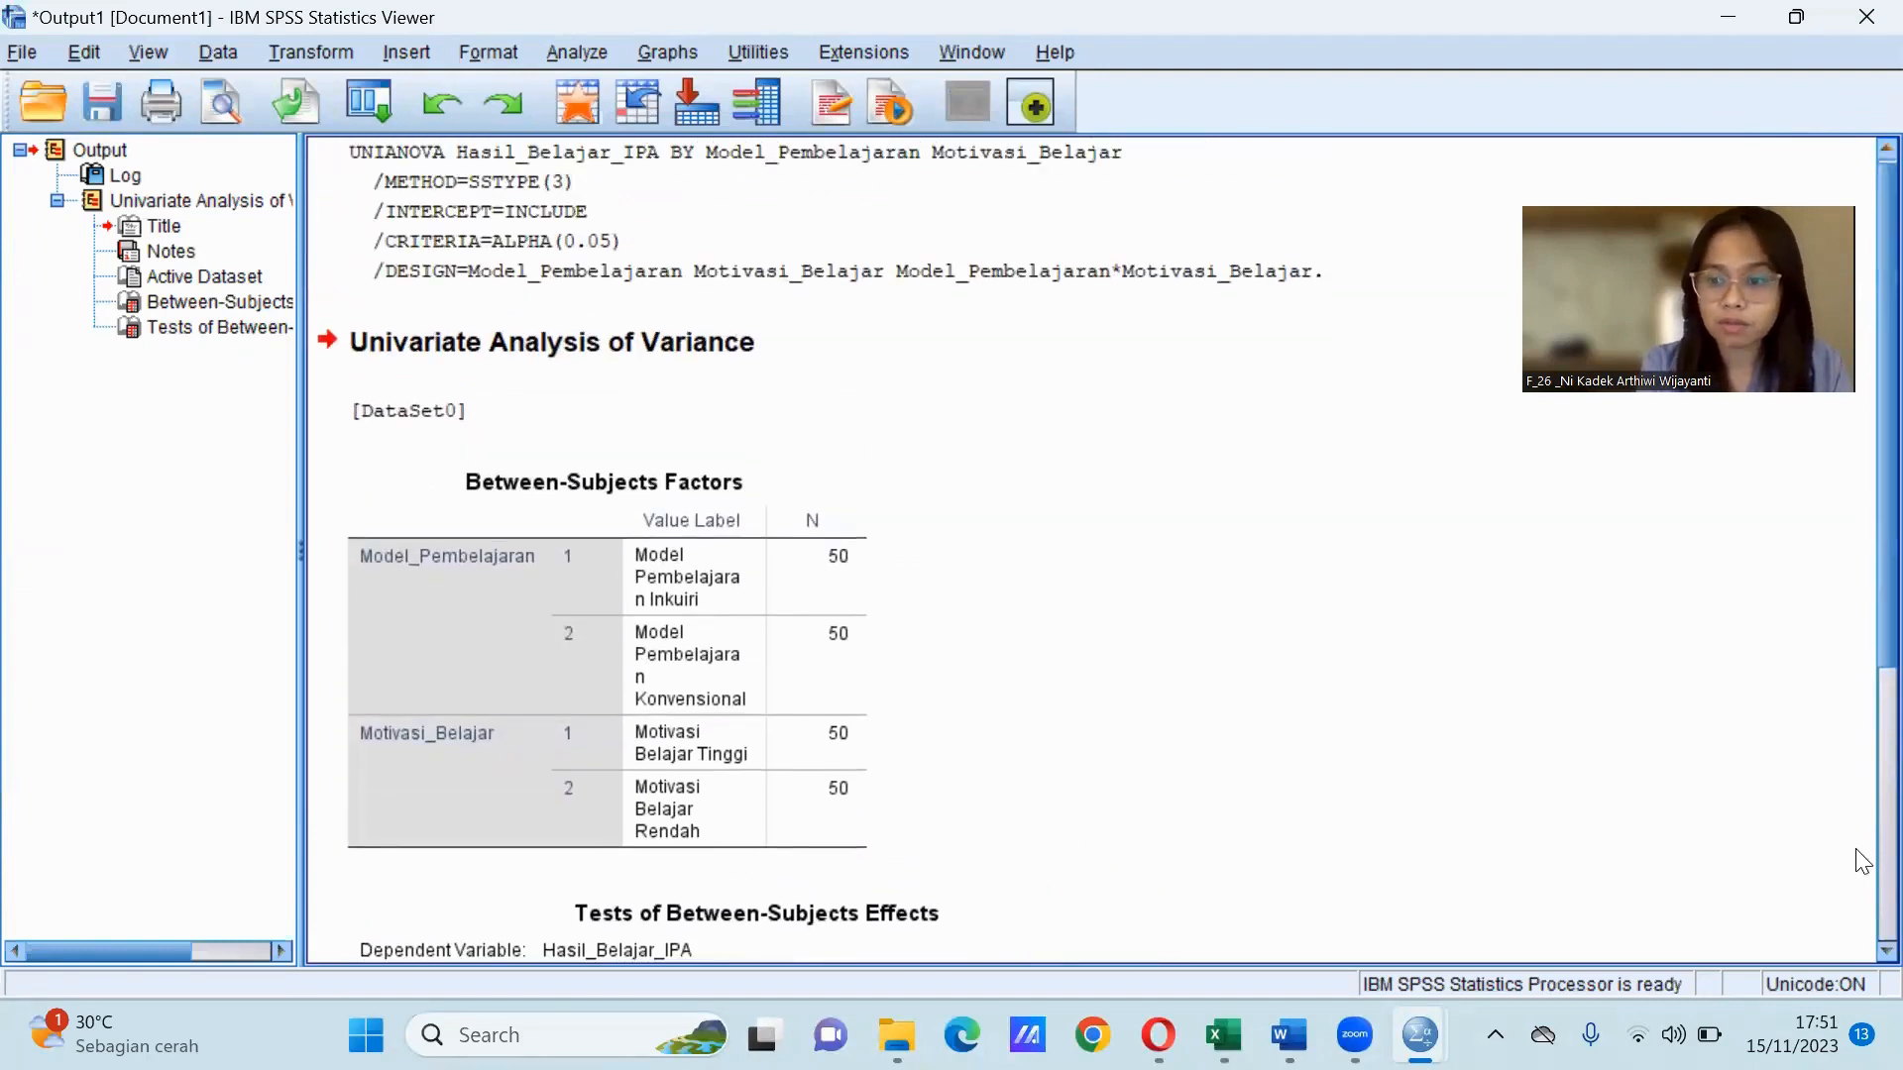
scroll(1861, 952, down, 1)
scroll(1862, 957, down, 2)
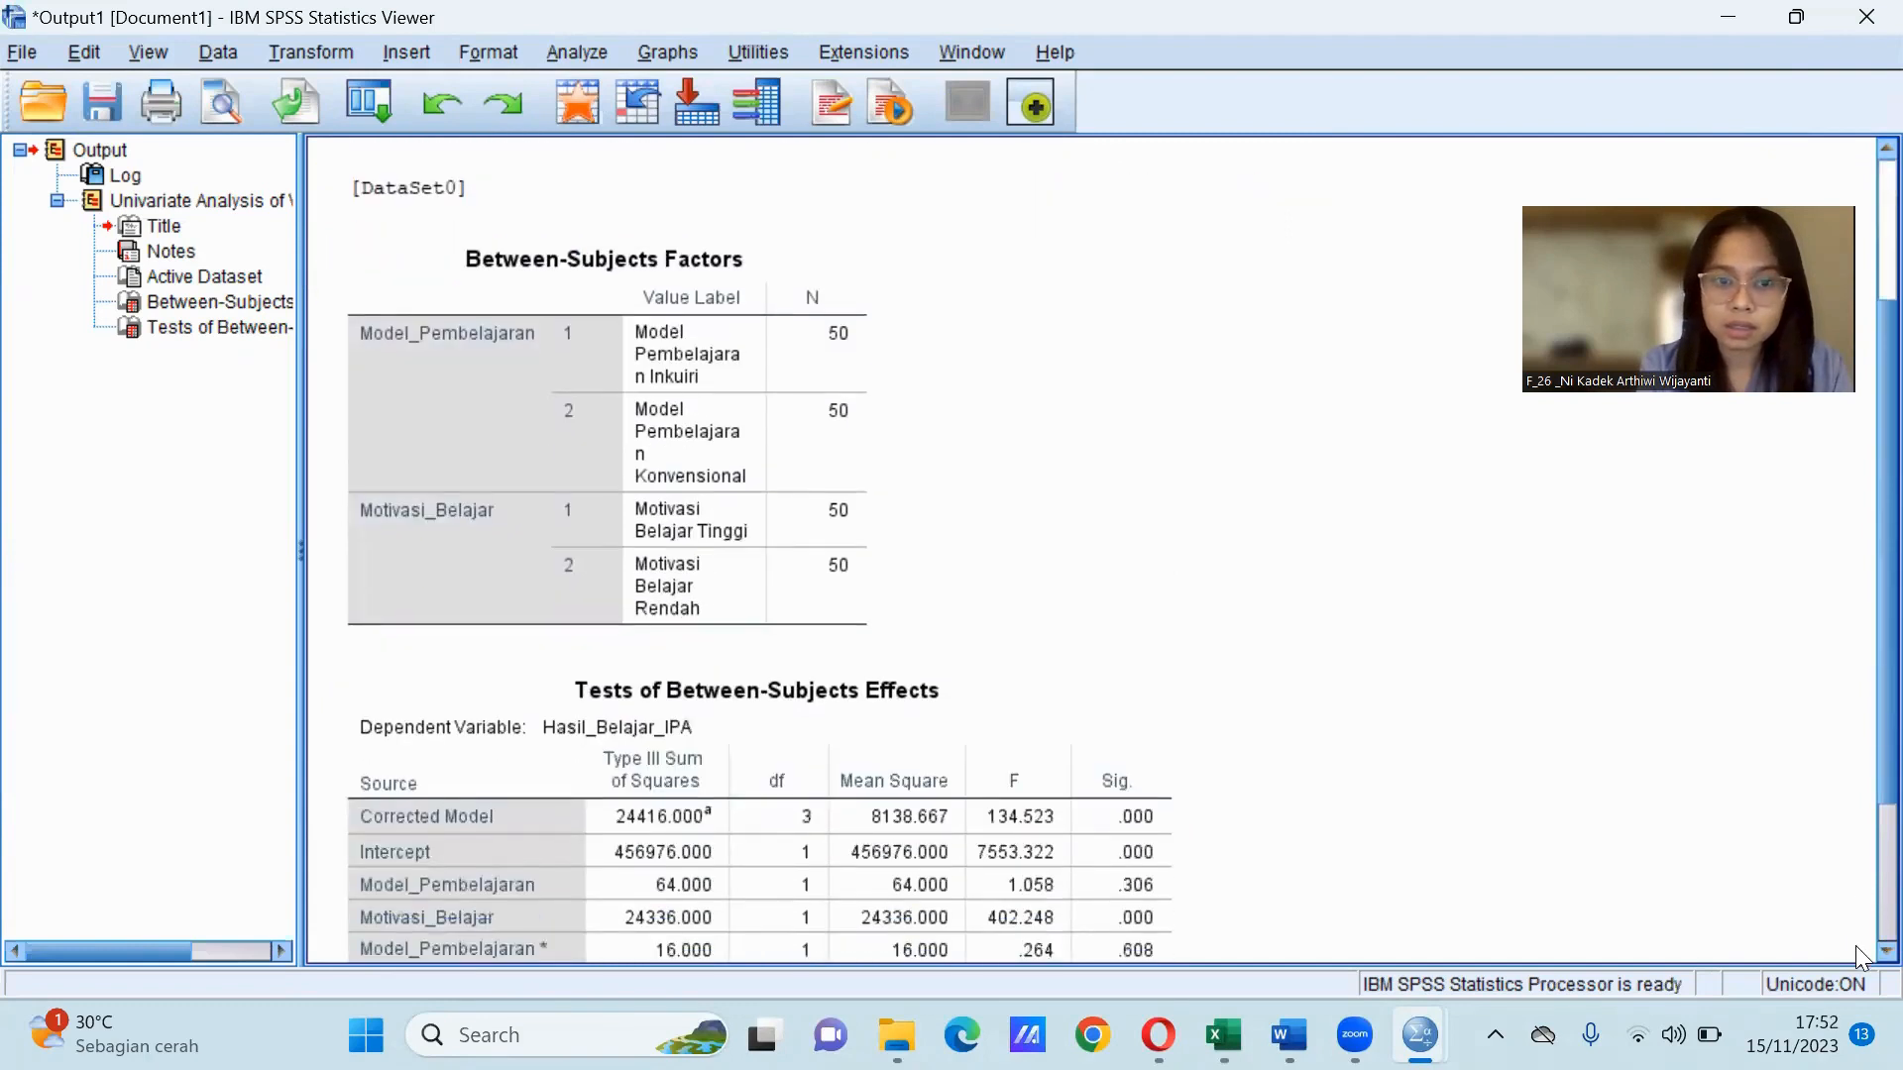
scroll(1861, 958, down, 1)
scroll(1862, 957, down, 3)
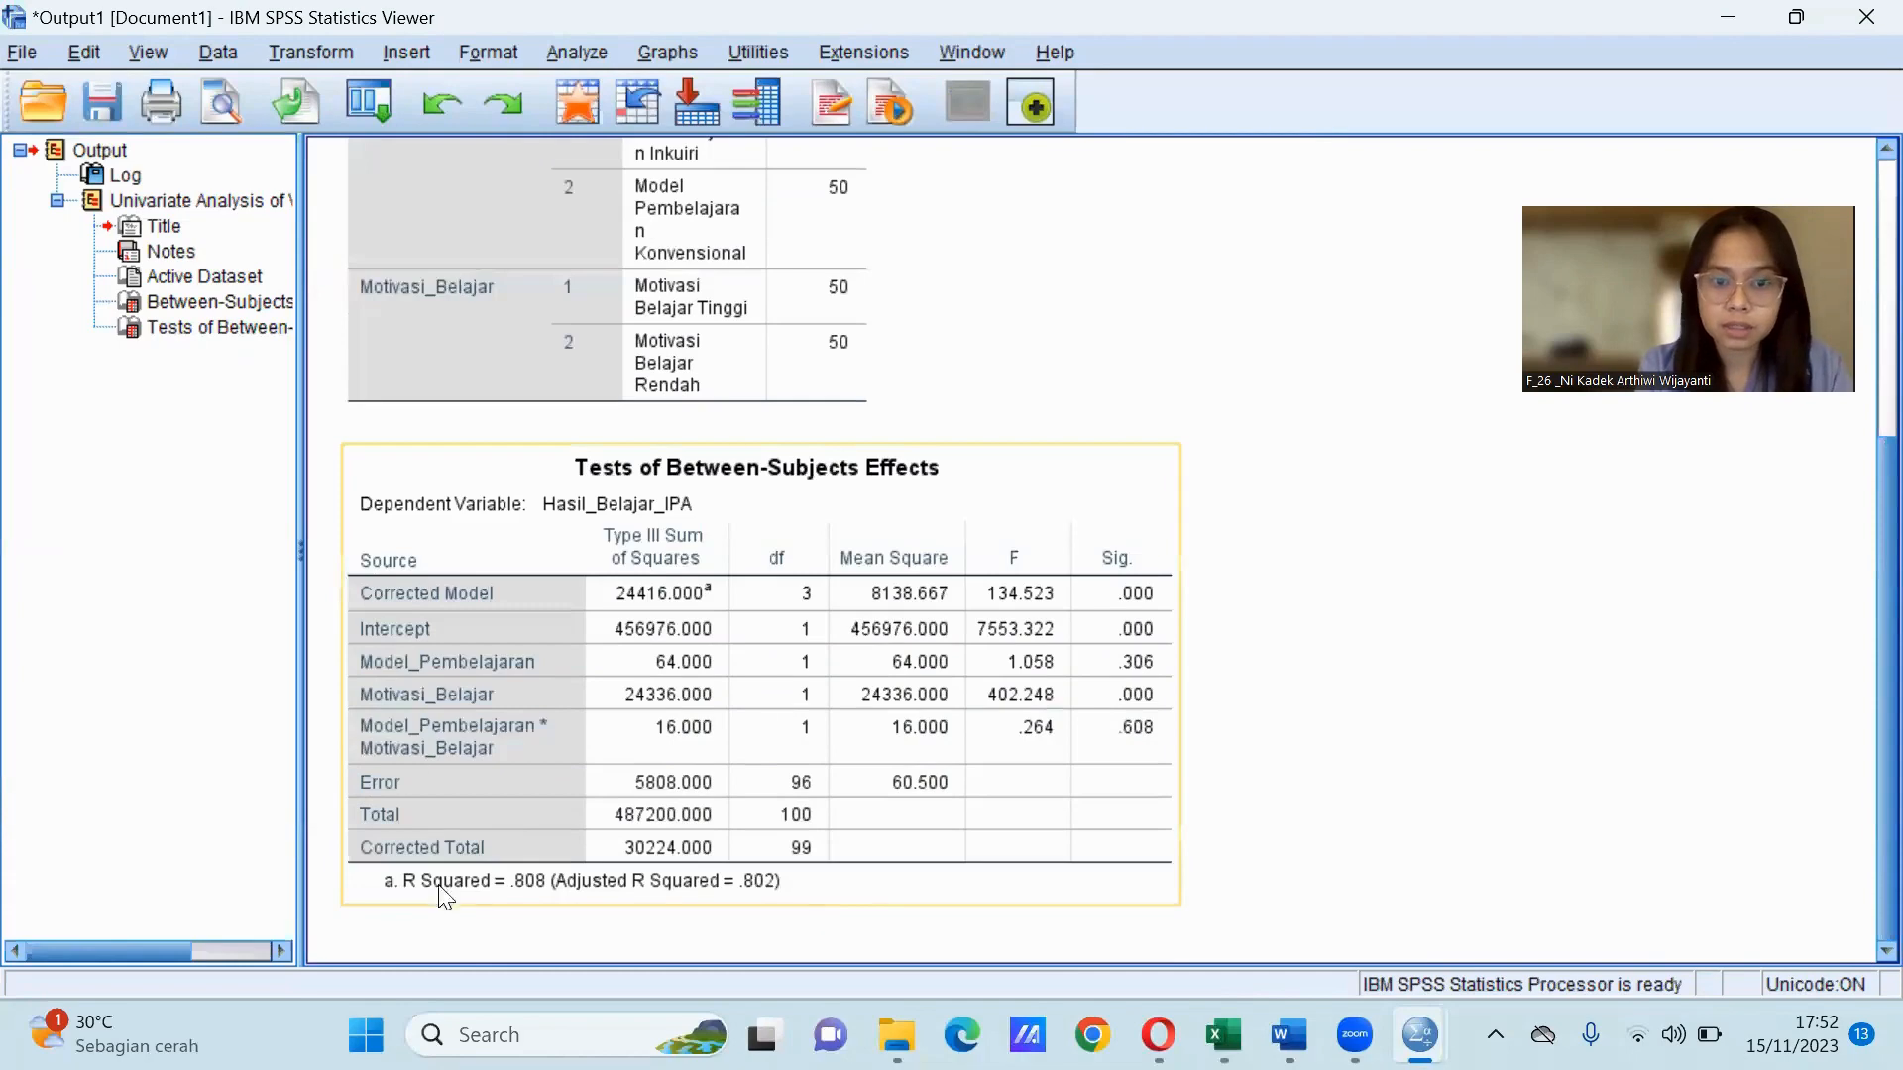
click(575, 258)
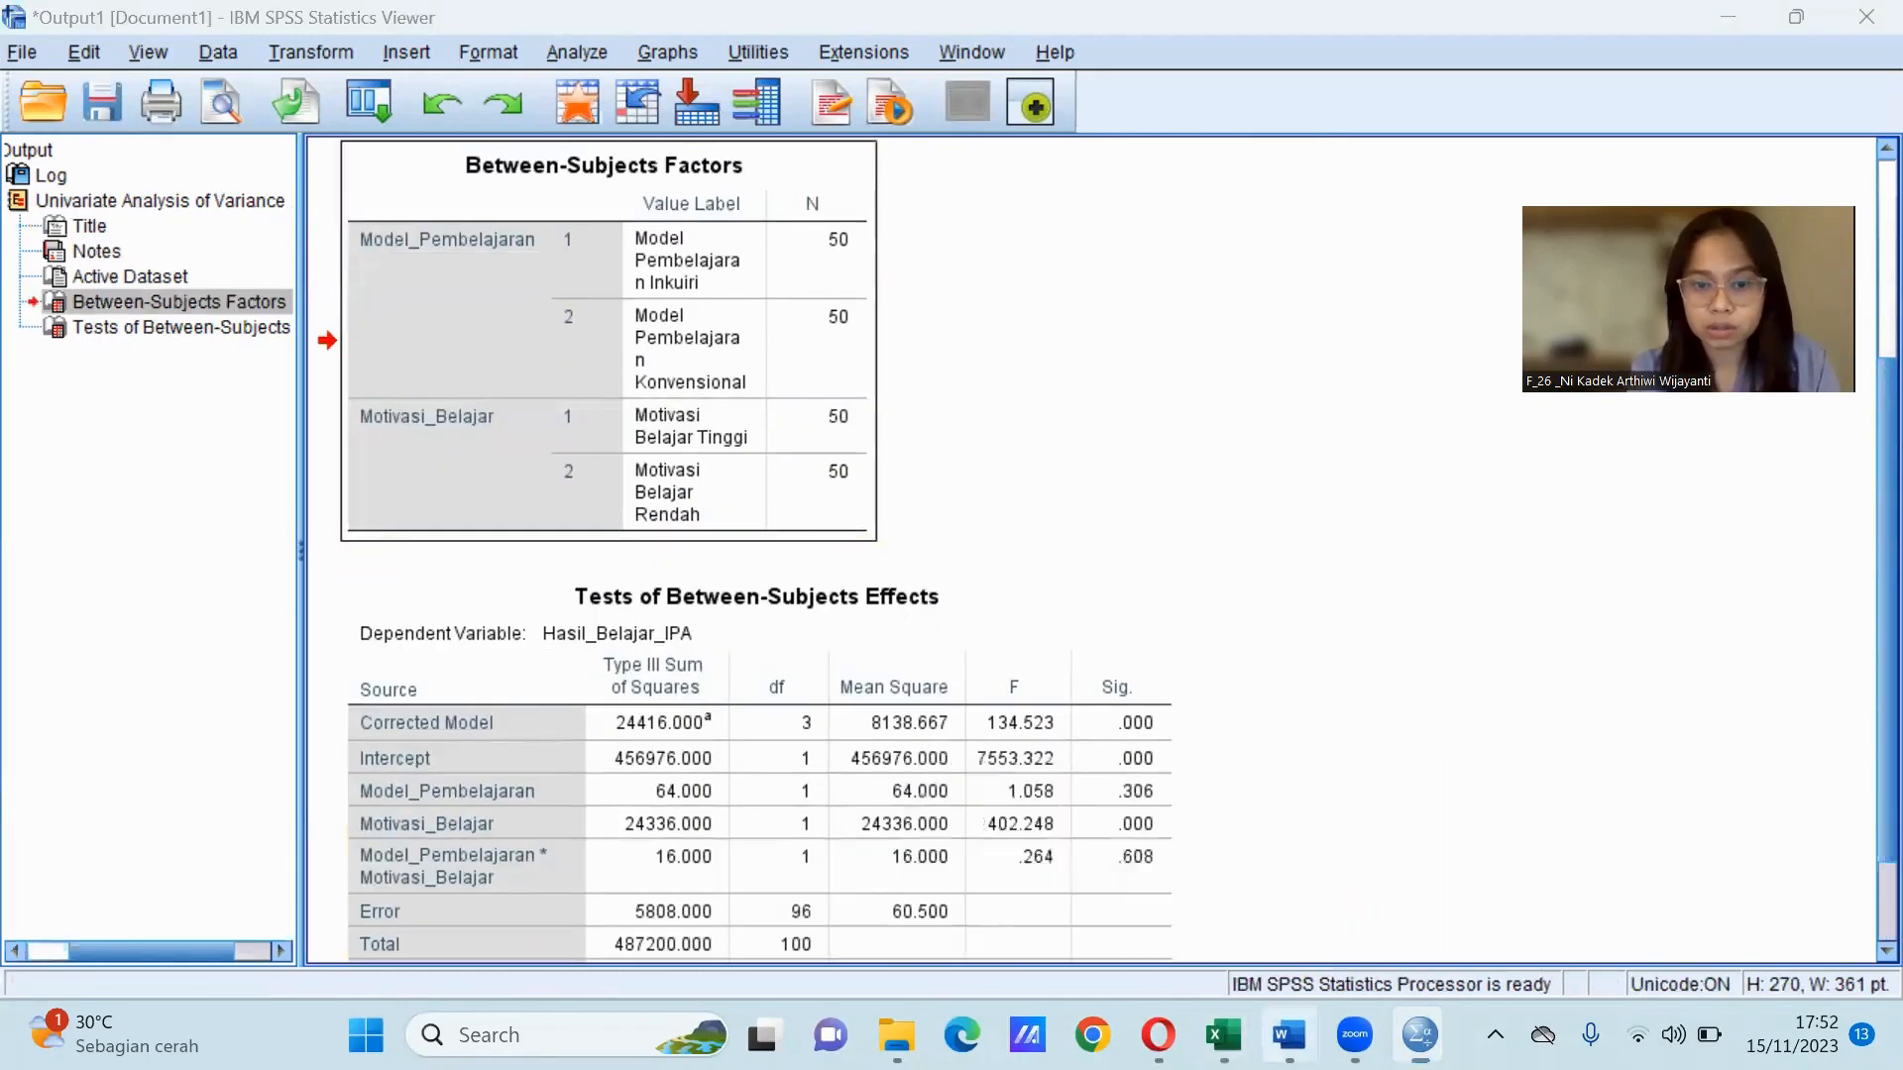
Switch to the Anava document in Word and read the H0 and H1 hypotheses for model, motivation and interaction.
click(1289, 1036)
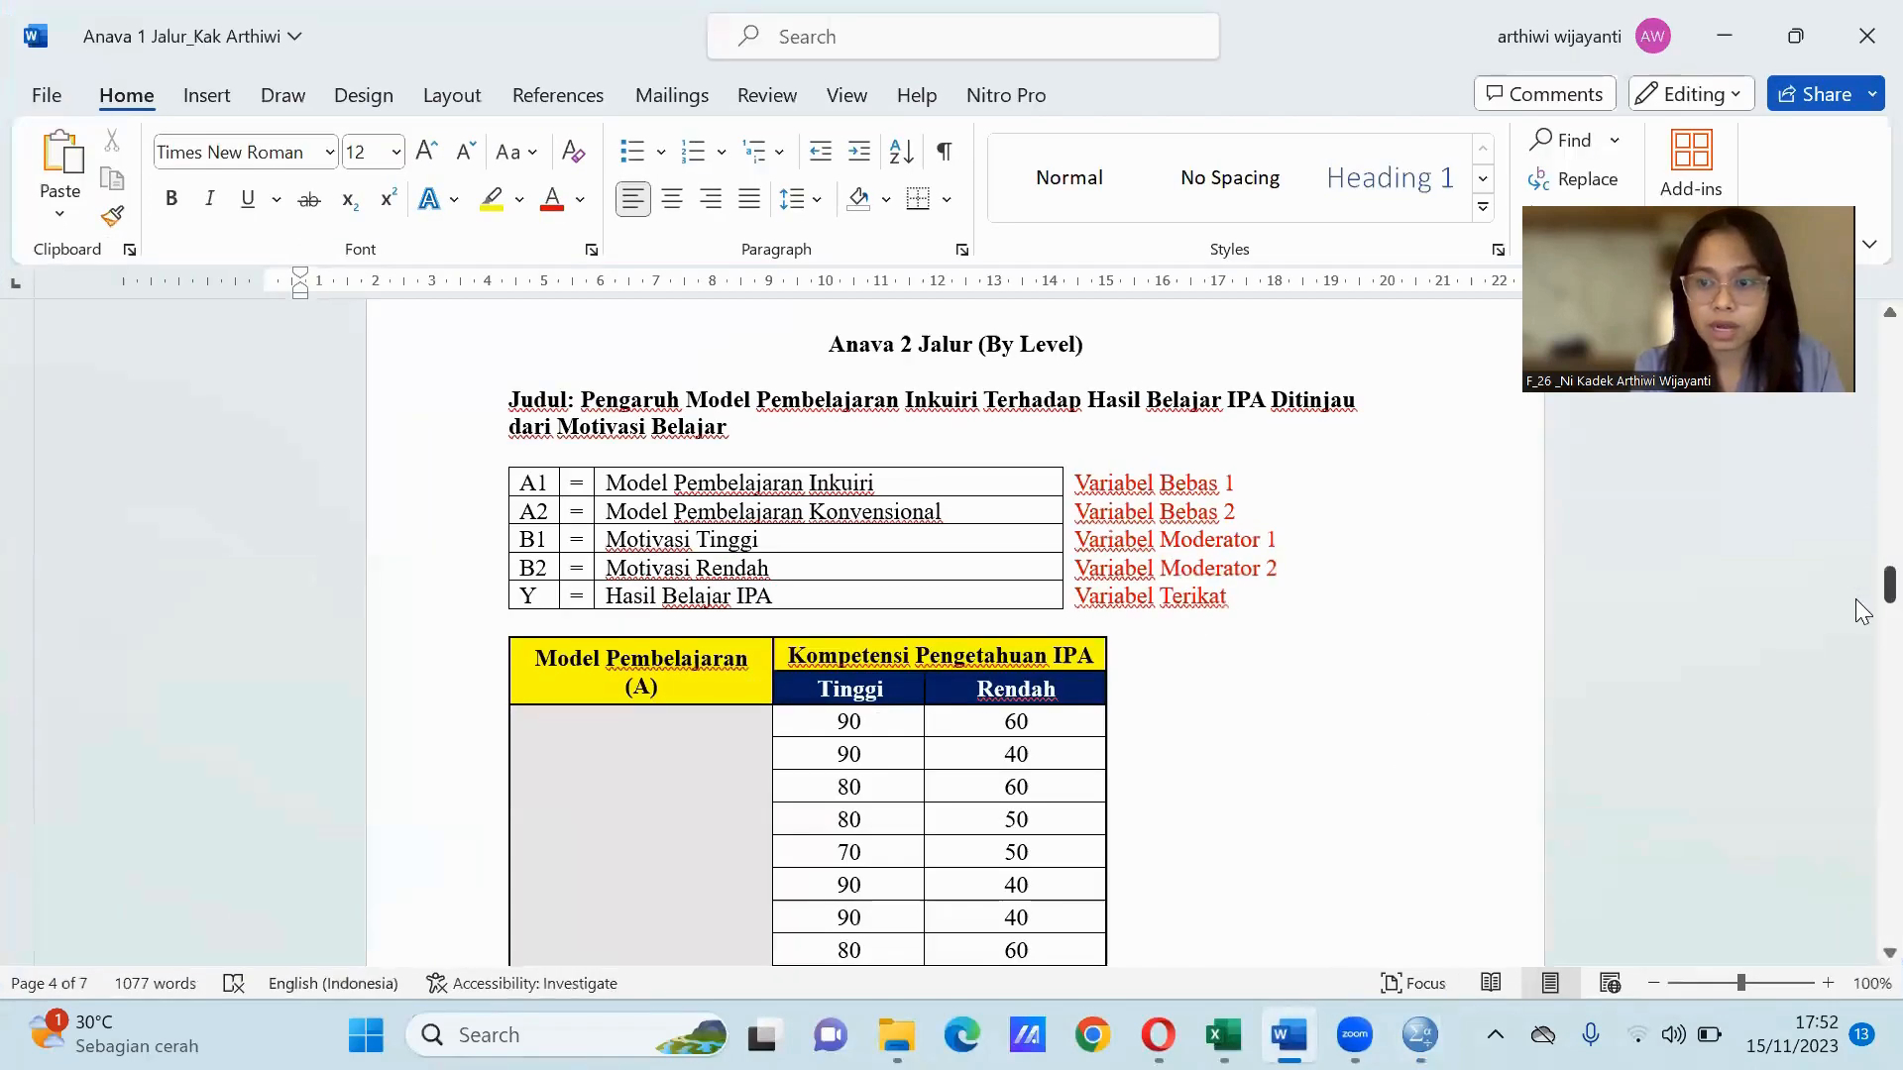
drag(1889, 582, 1861, 718)
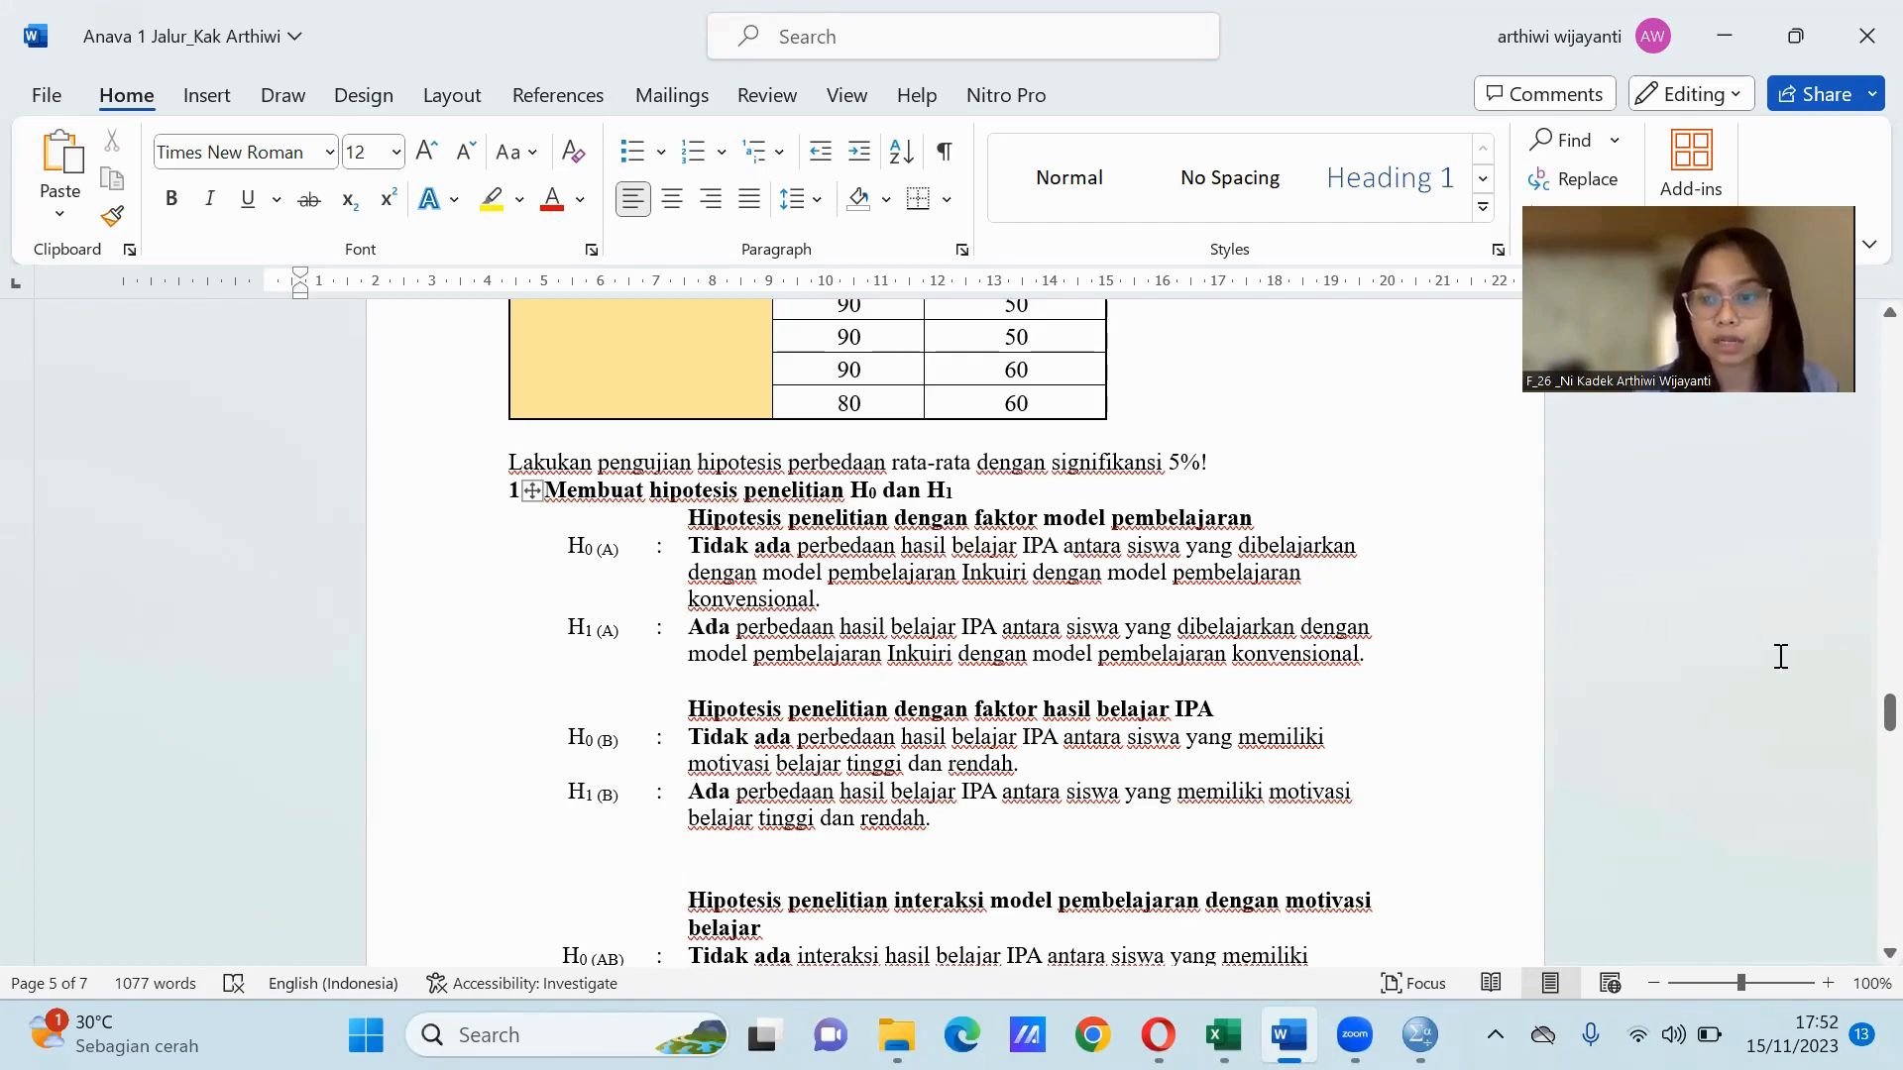
drag(1863, 712, 1862, 722)
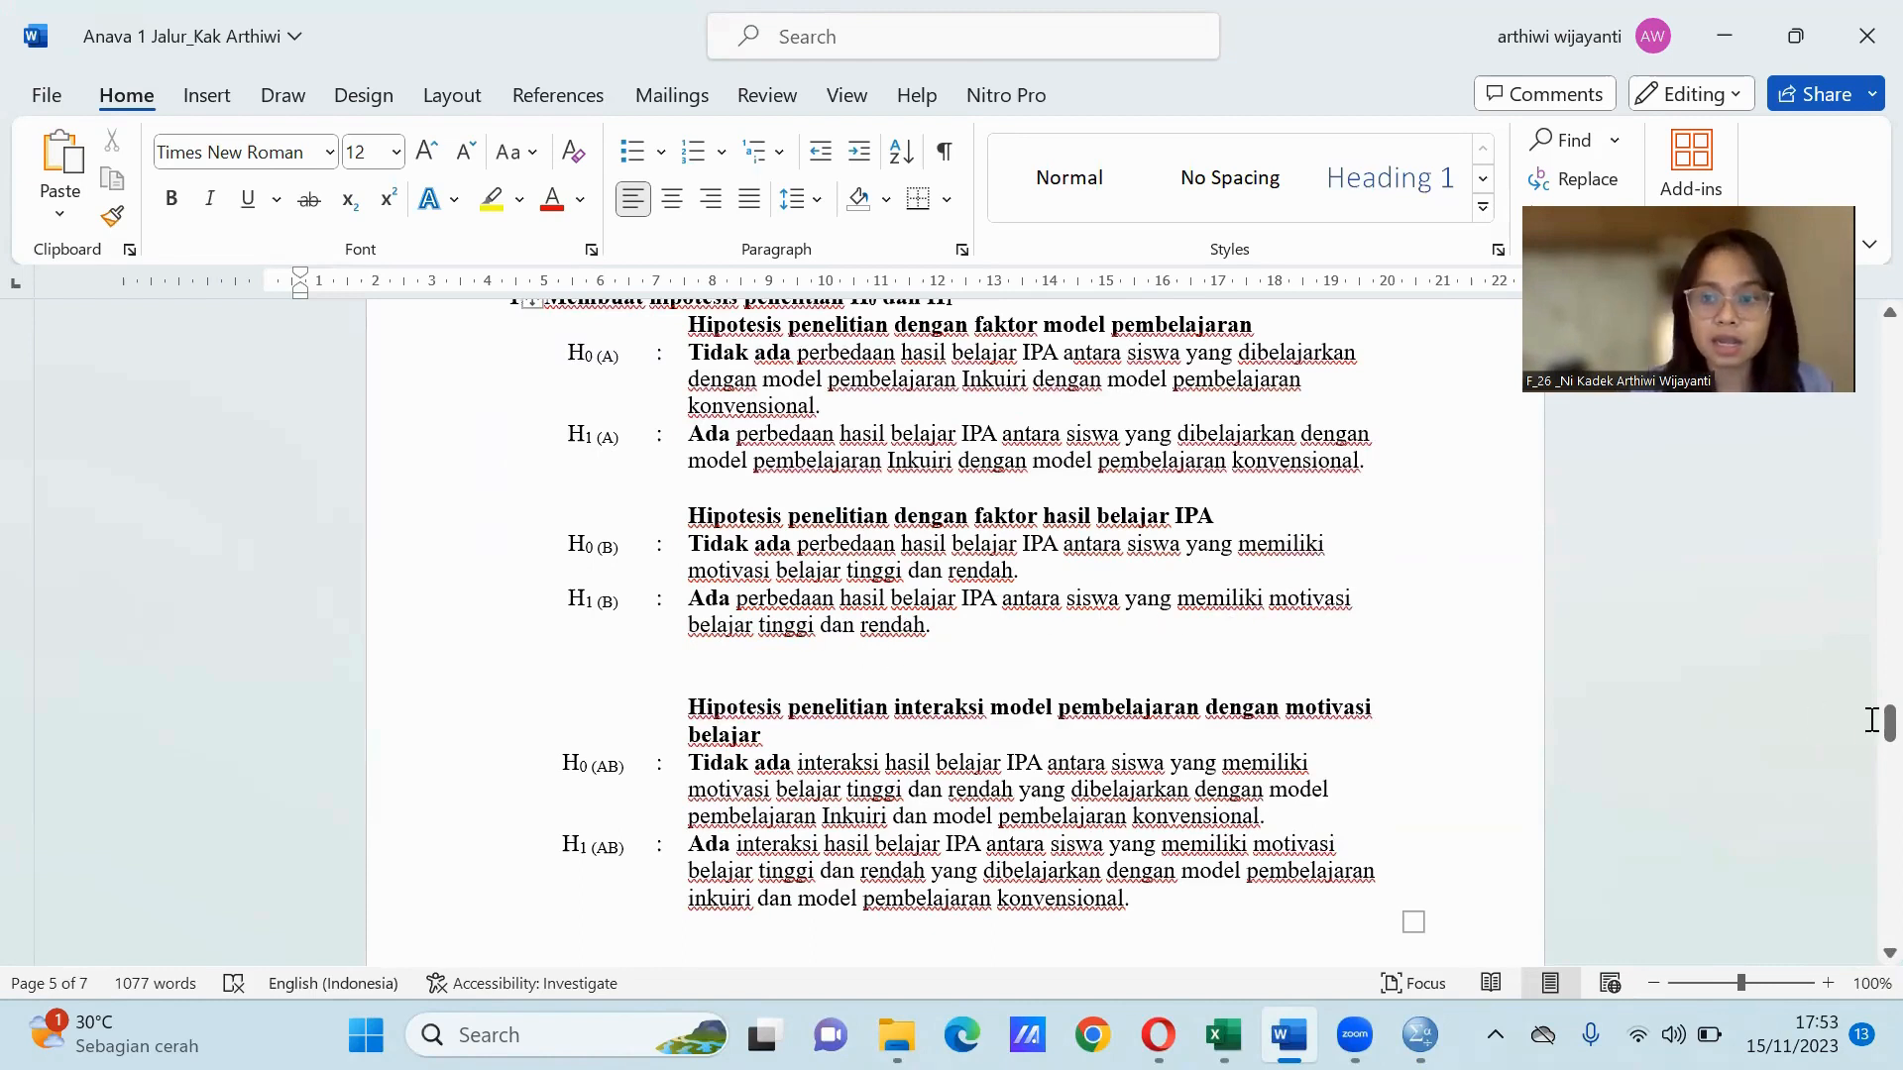
drag(1889, 721, 1861, 746)
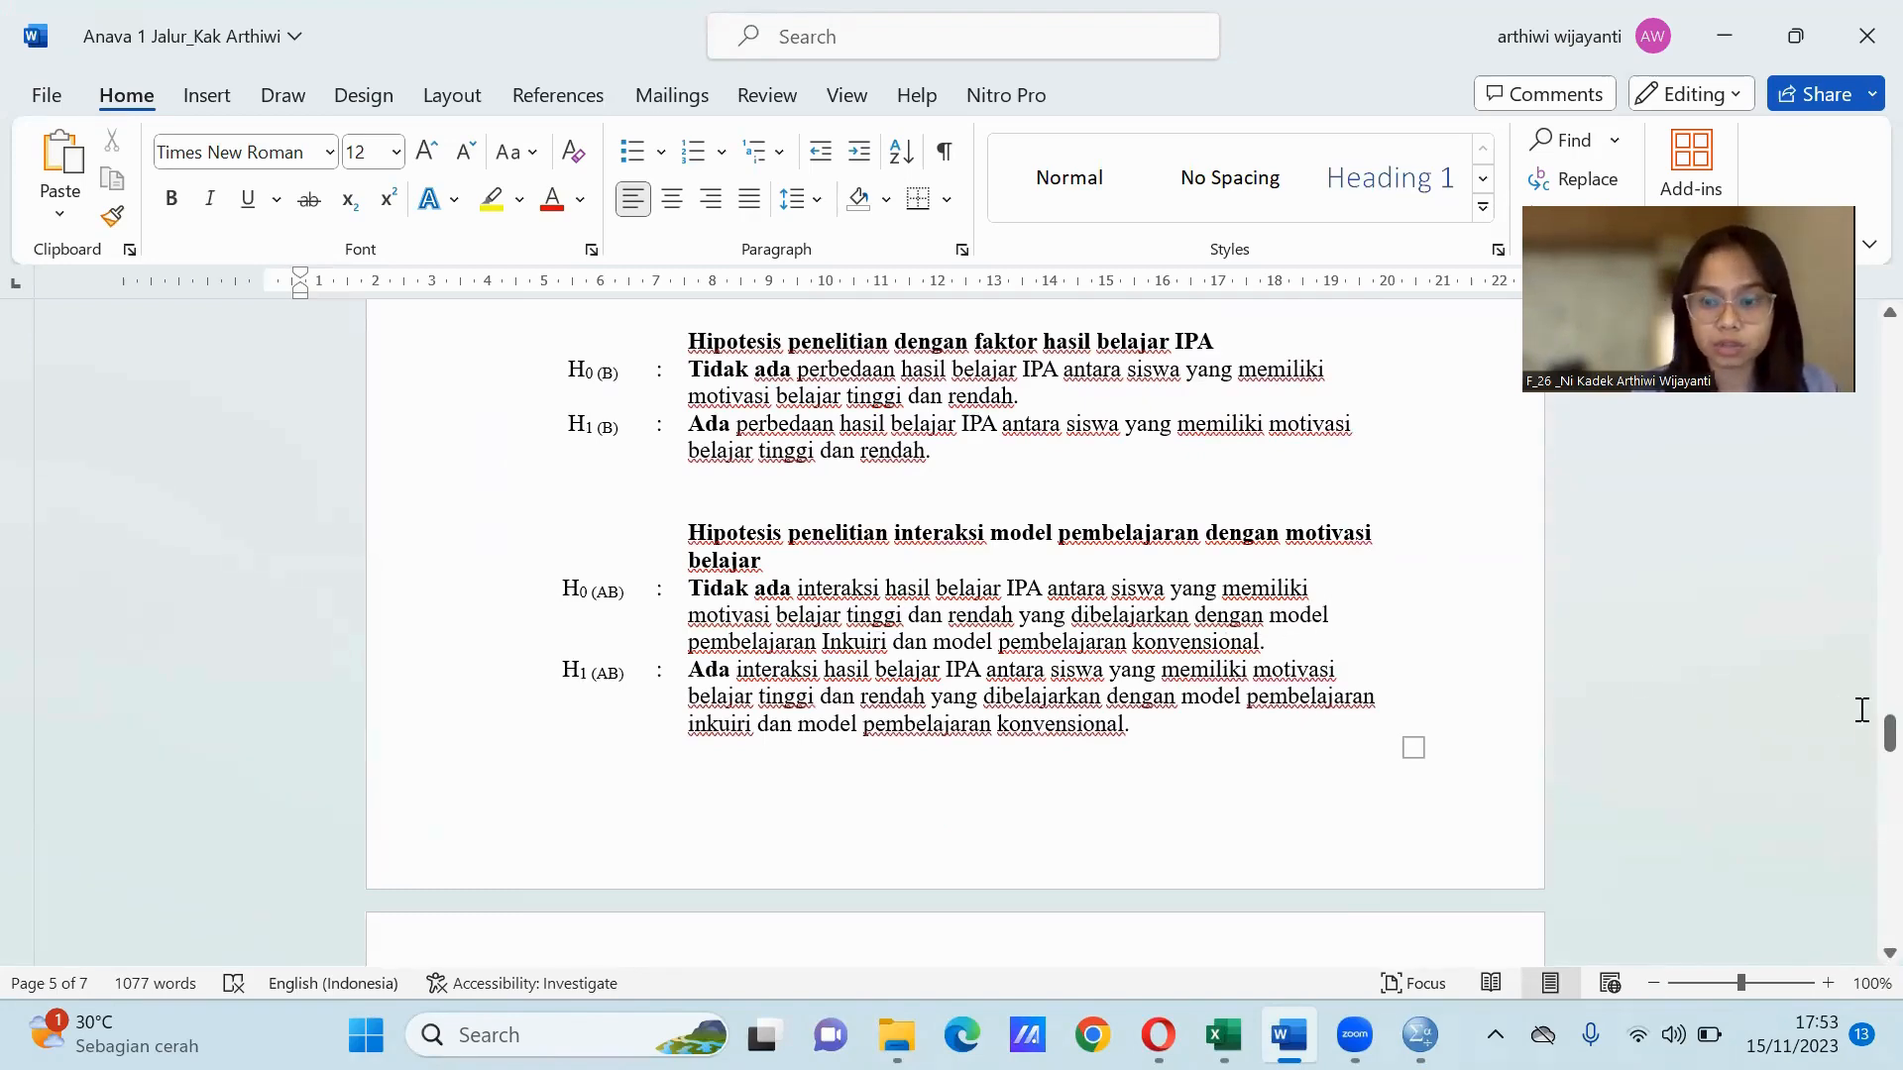
drag(1889, 732, 1864, 747)
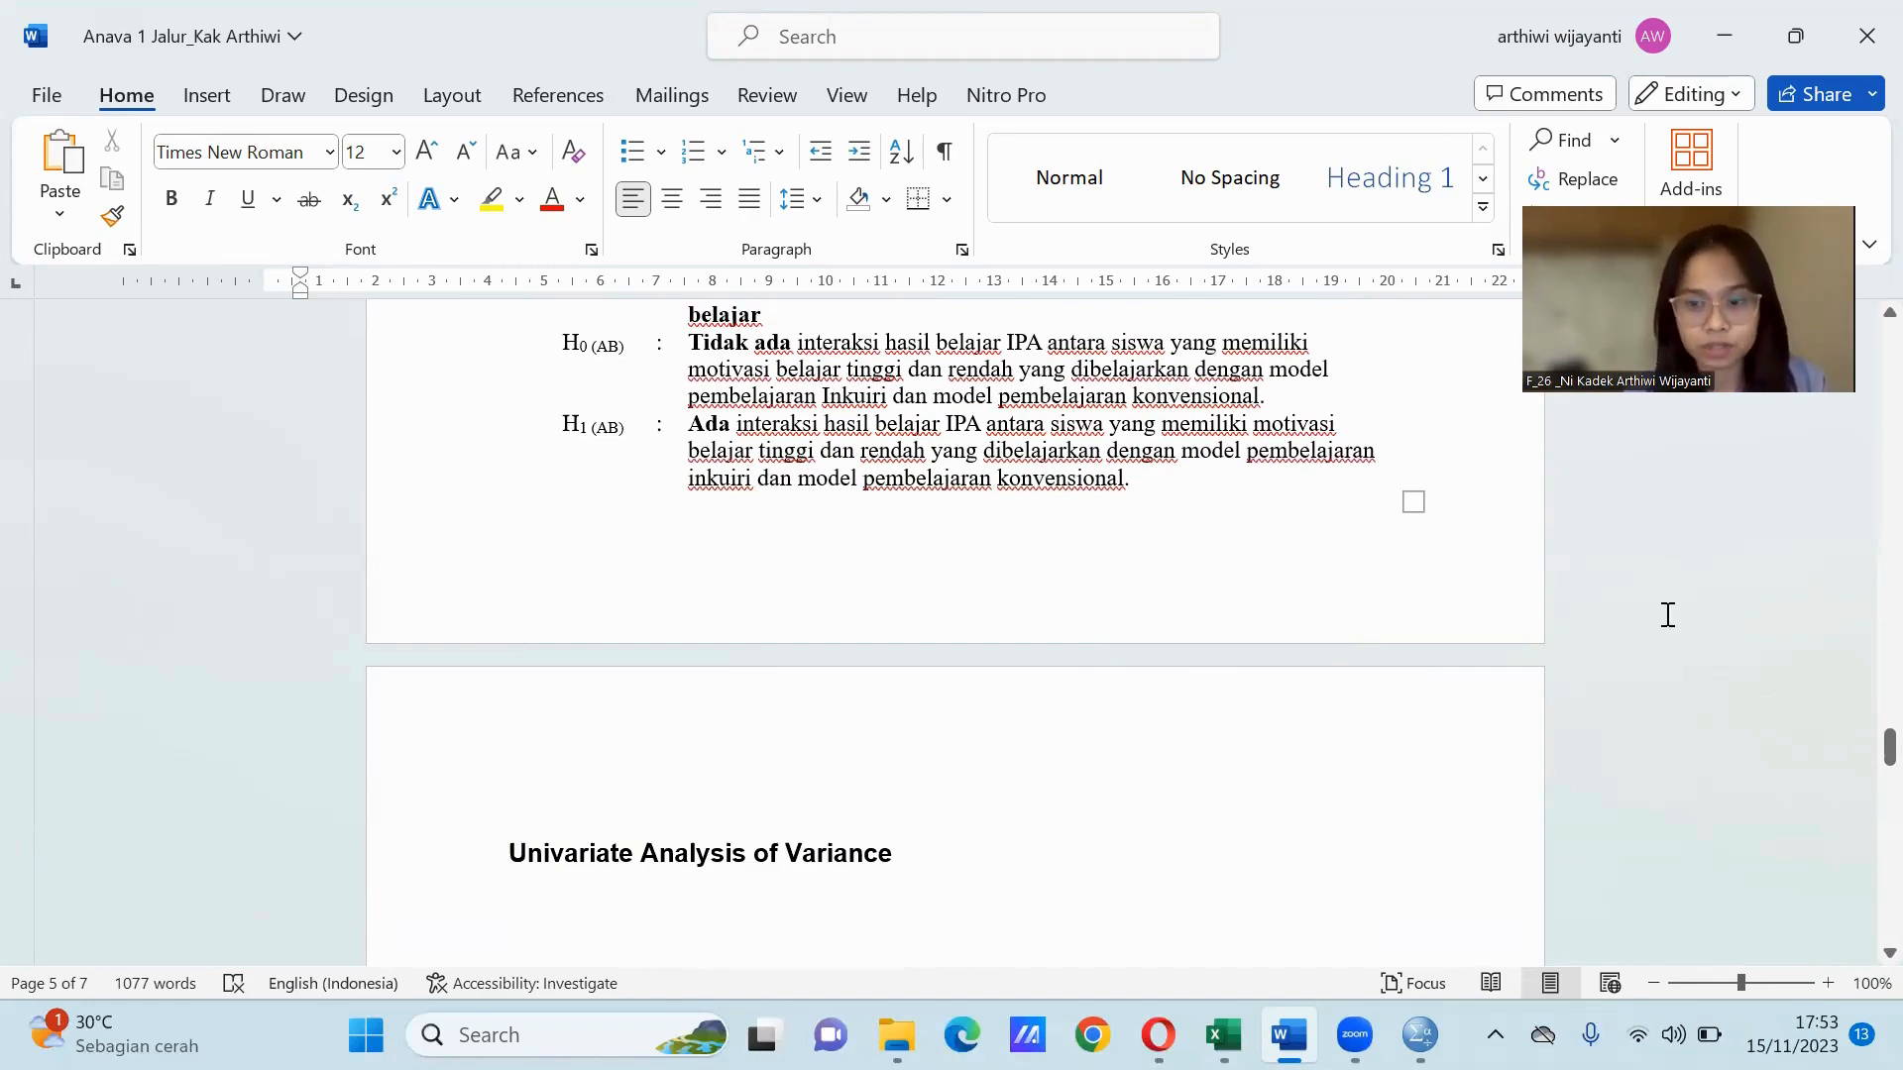
Review the document's Between-Subjects tables, highlighting the F and Sig. values of both factors and their interaction.
drag(1889, 746, 1856, 782)
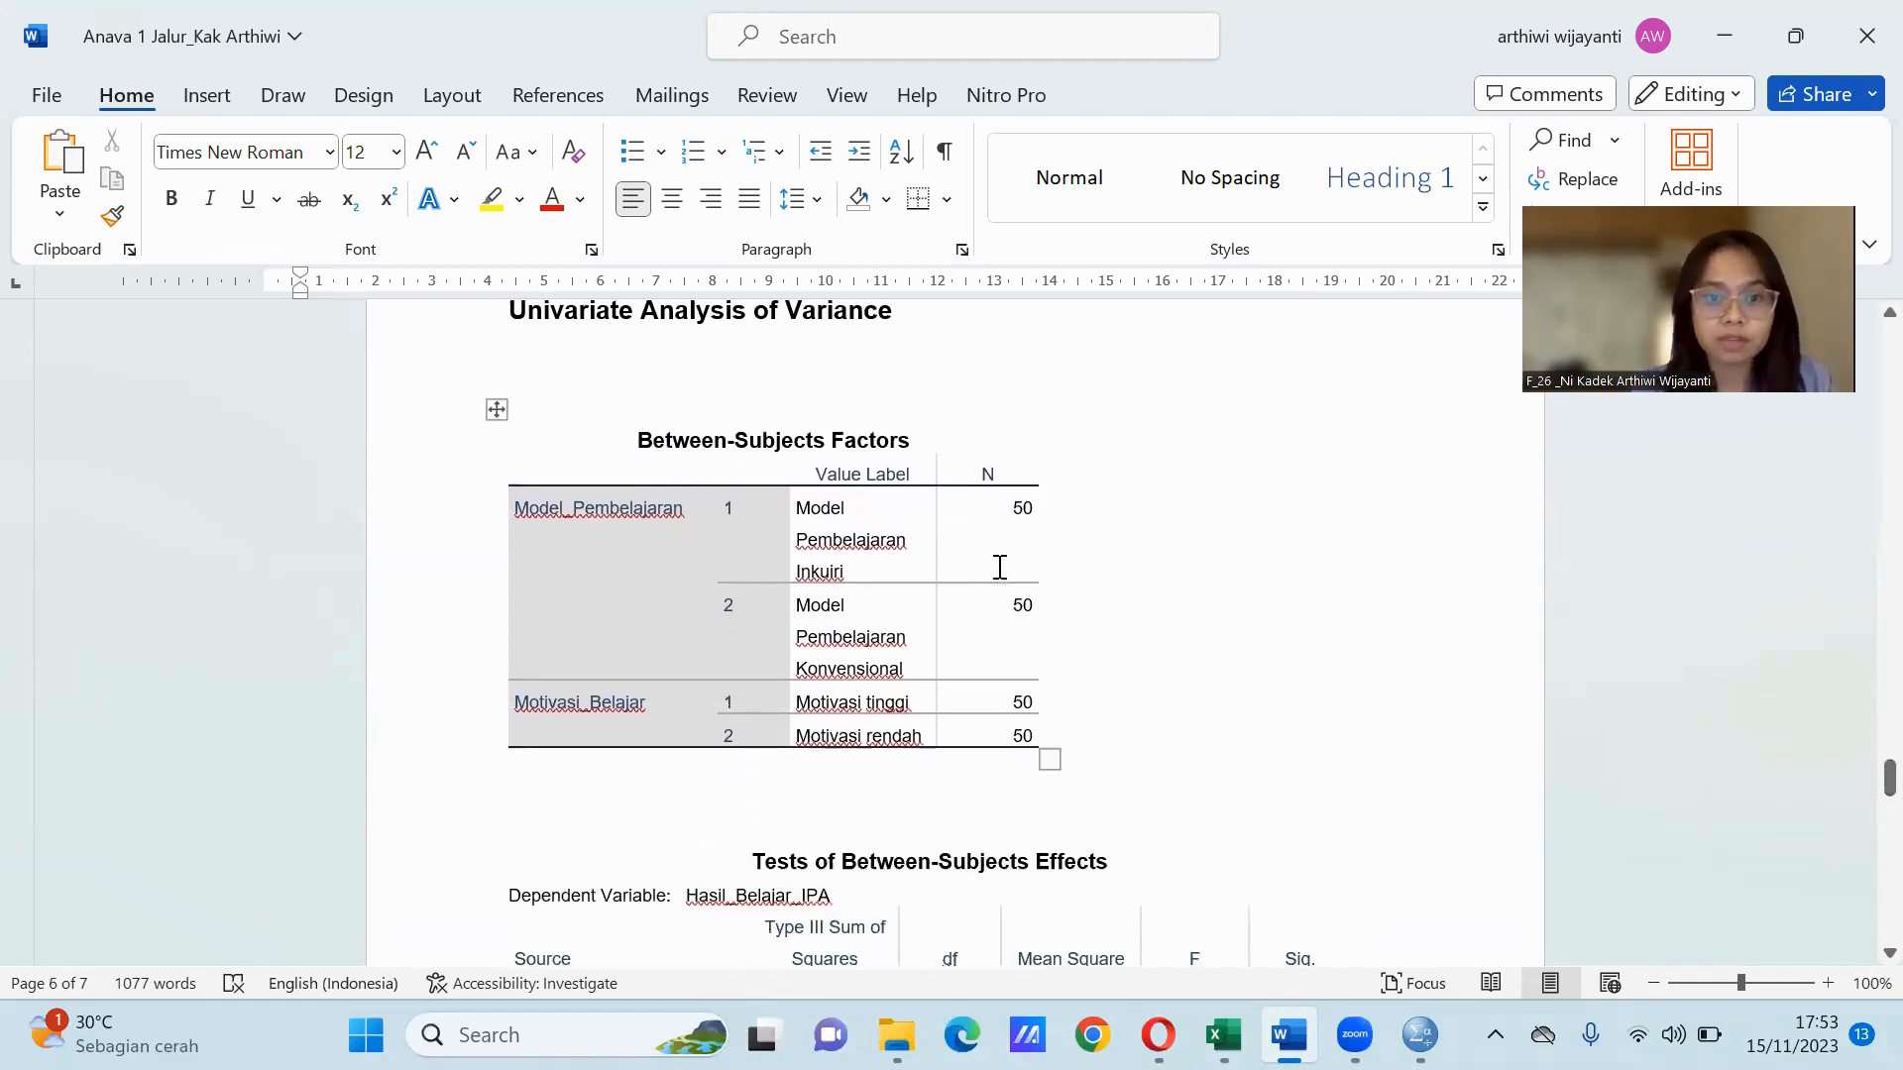
drag(1858, 778, 1855, 799)
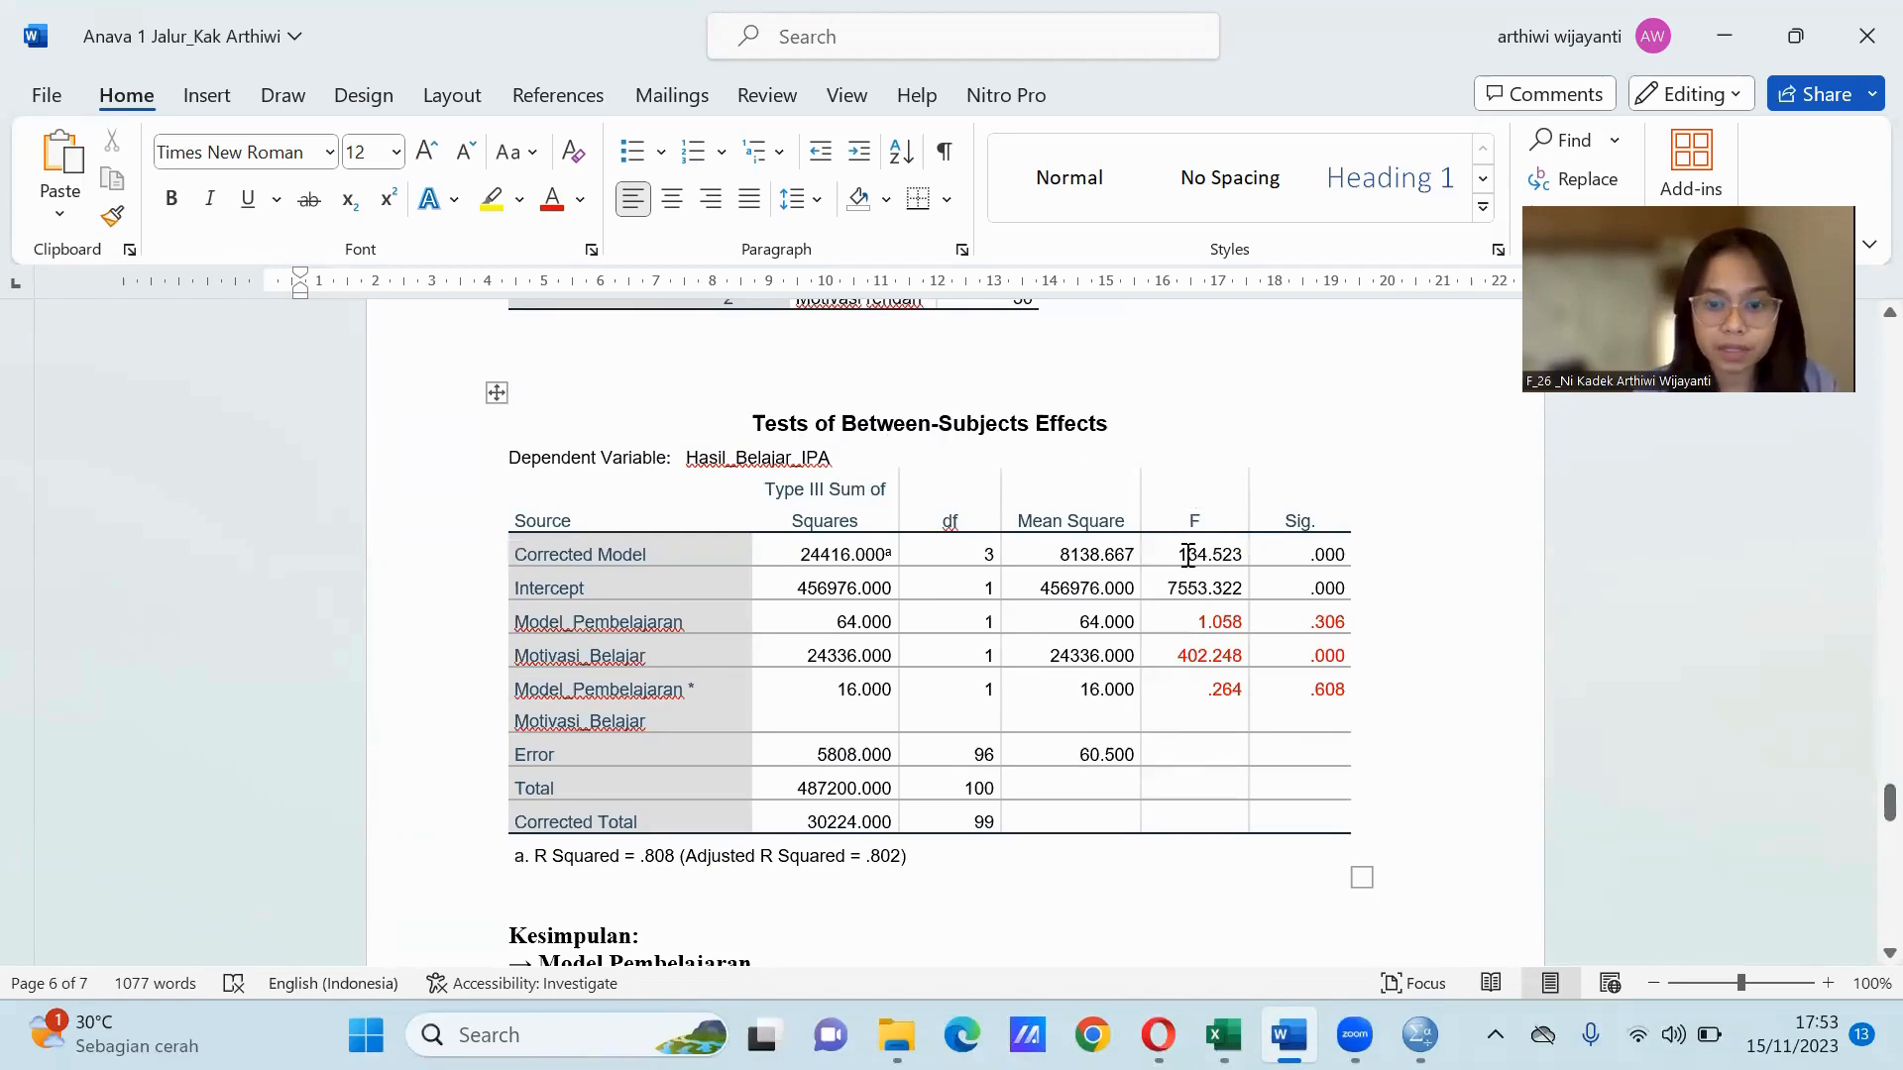
drag(1199, 616, 1309, 678)
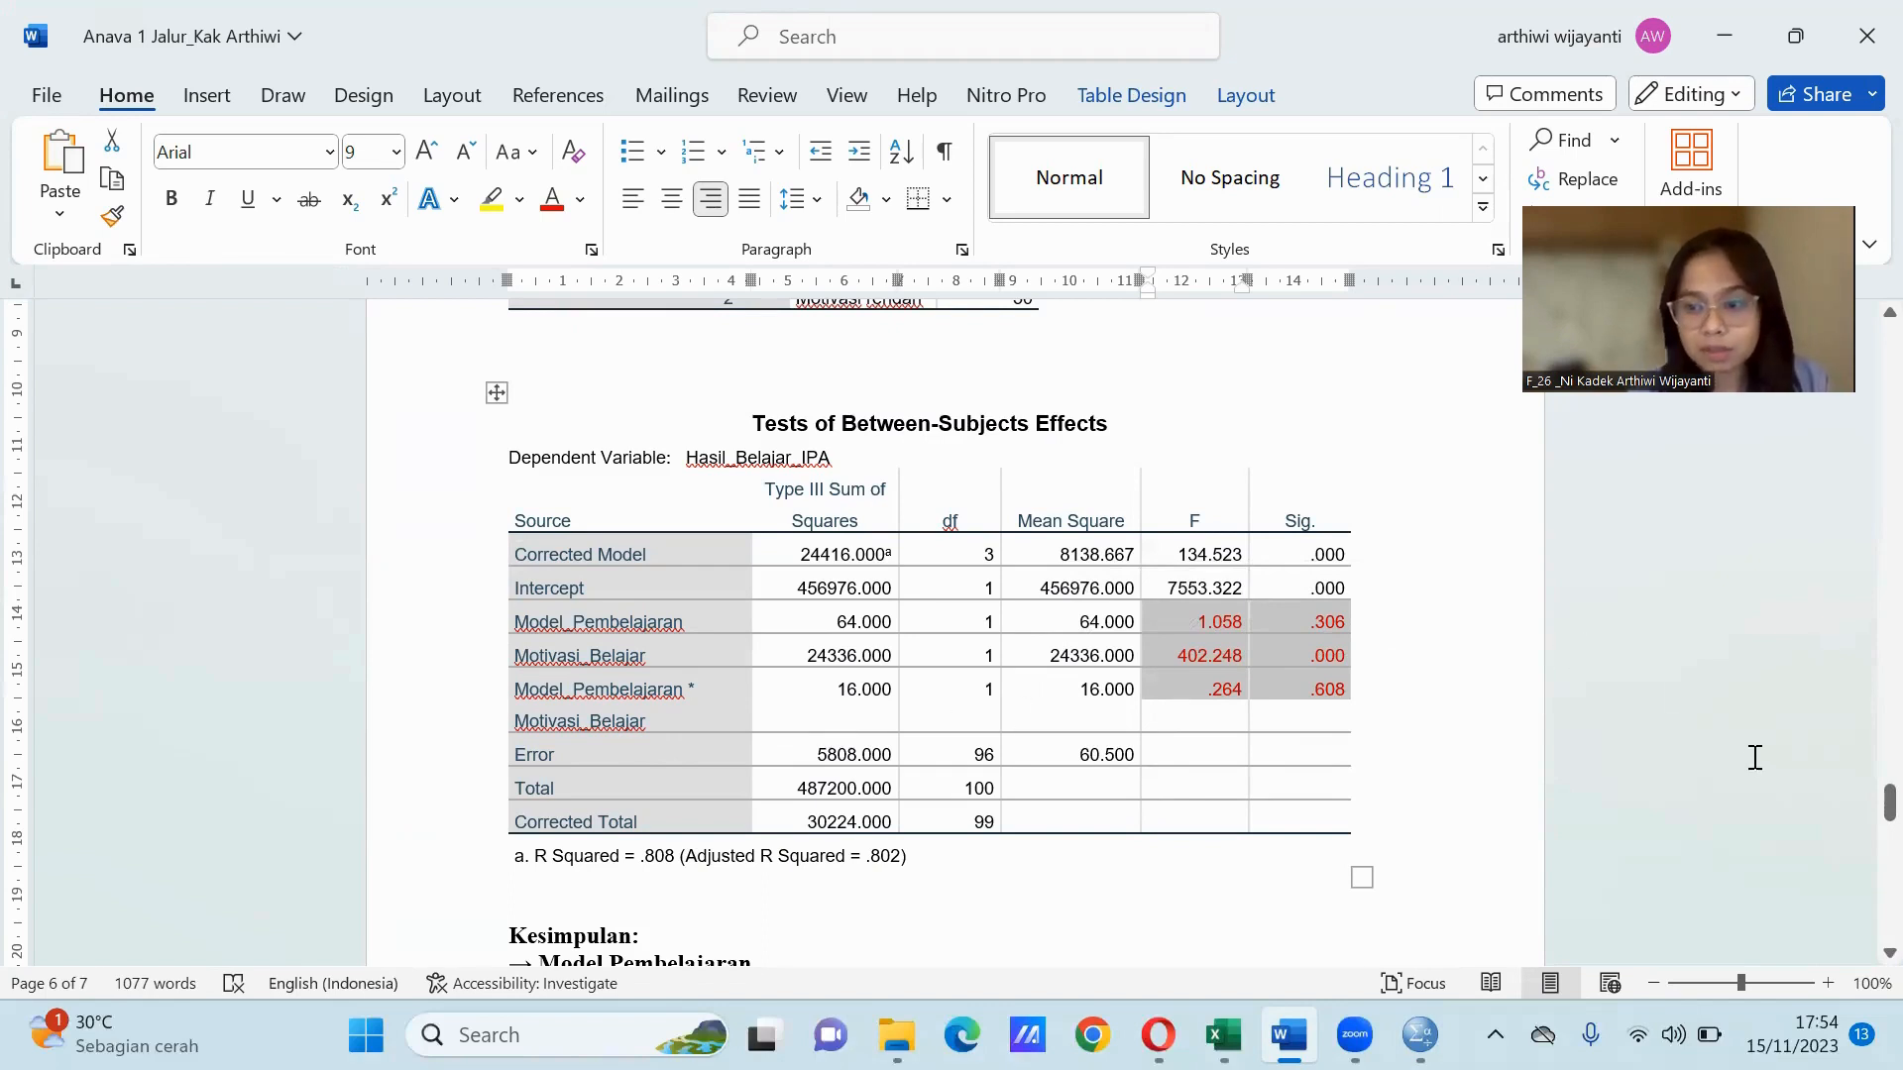
click(1554, 718)
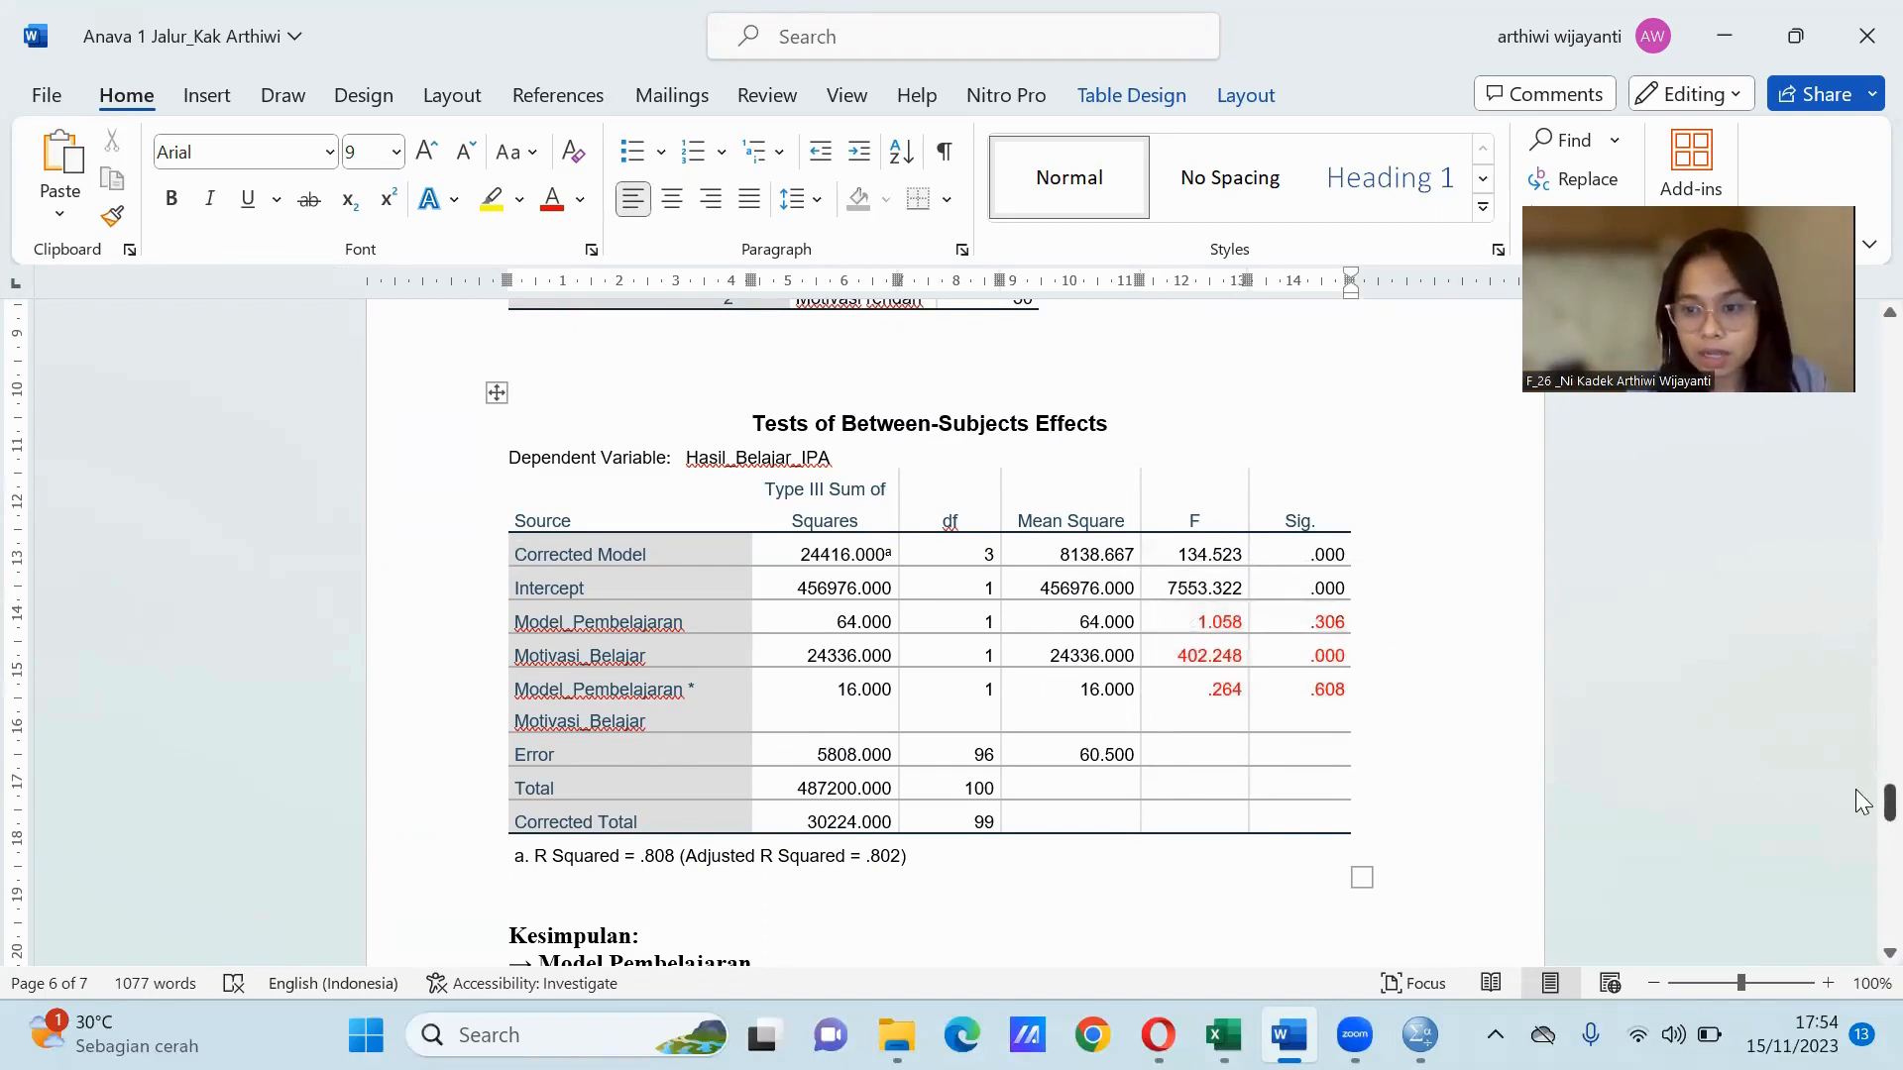
Read the Model Pembelajaran conclusion alongside its F value and degrees of freedom in the Tests of Between-Subjects Effects table.
drag(1860, 793, 1856, 812)
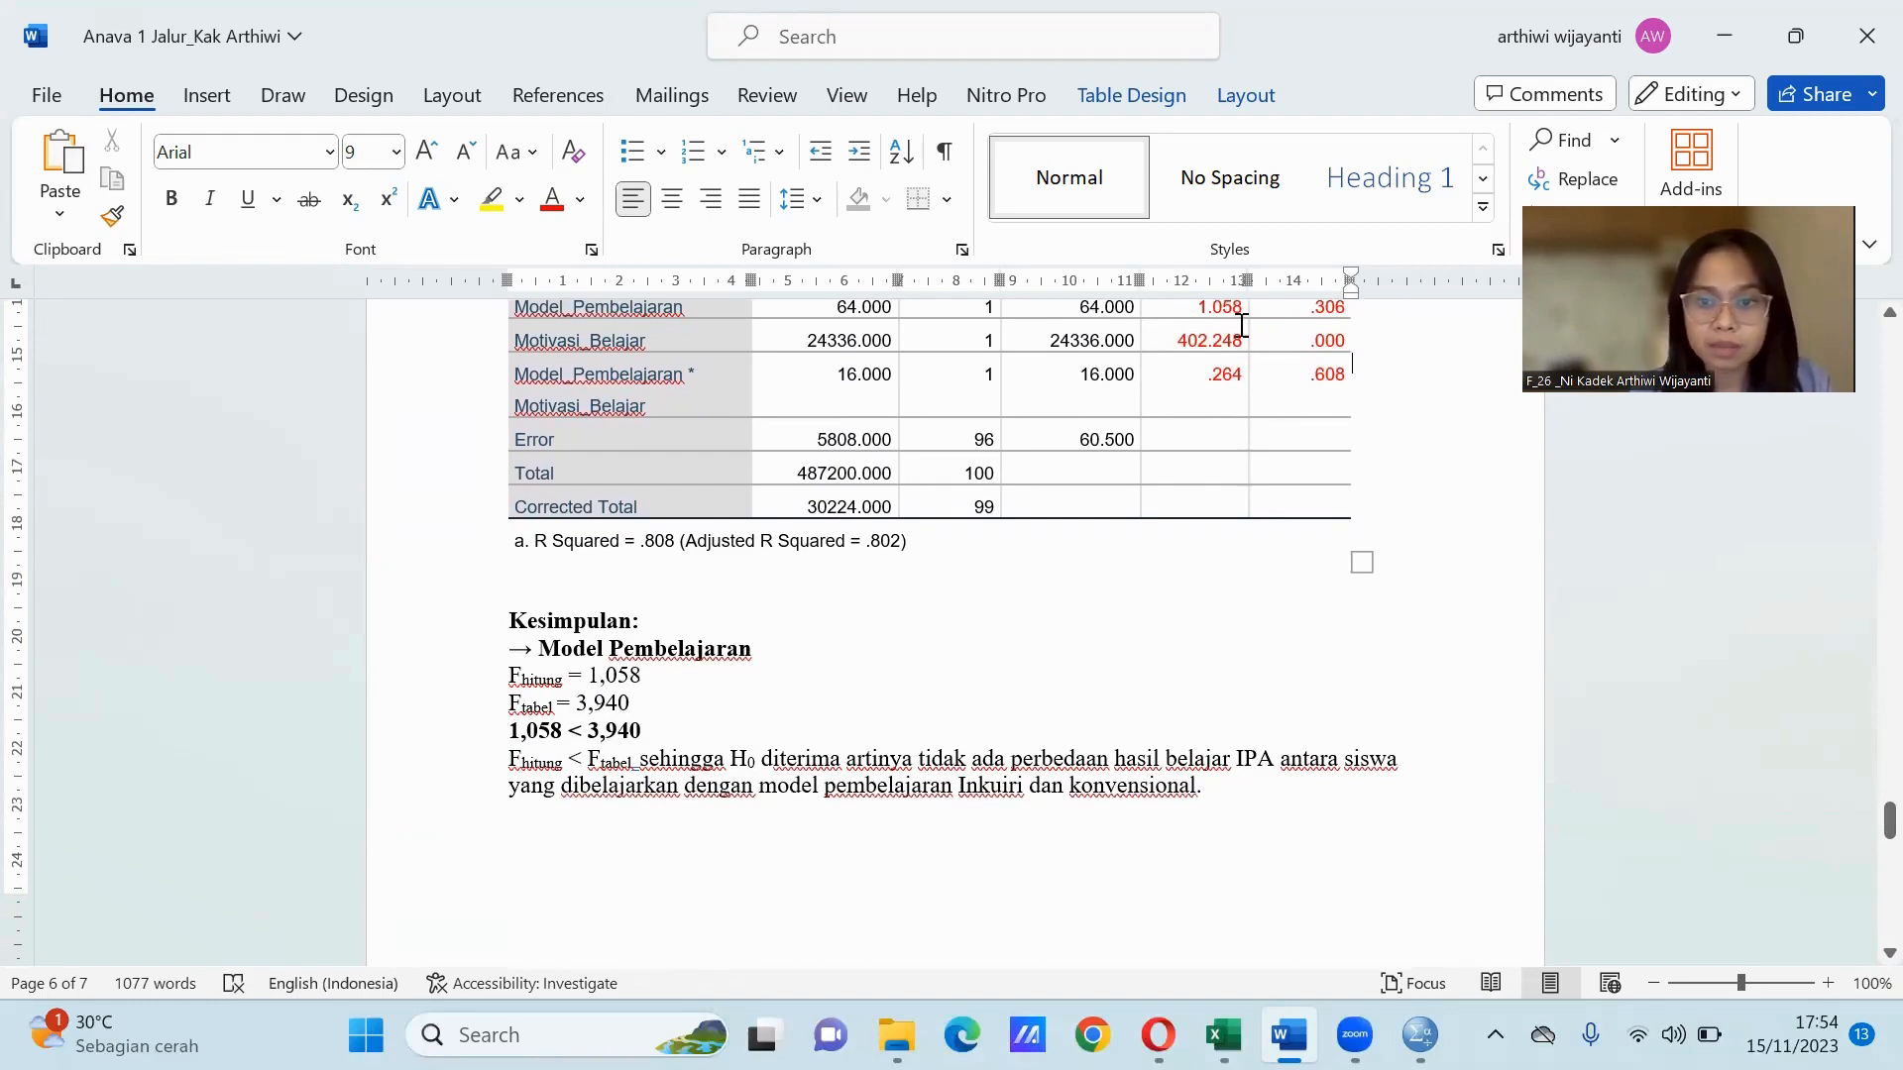
click(1180, 306)
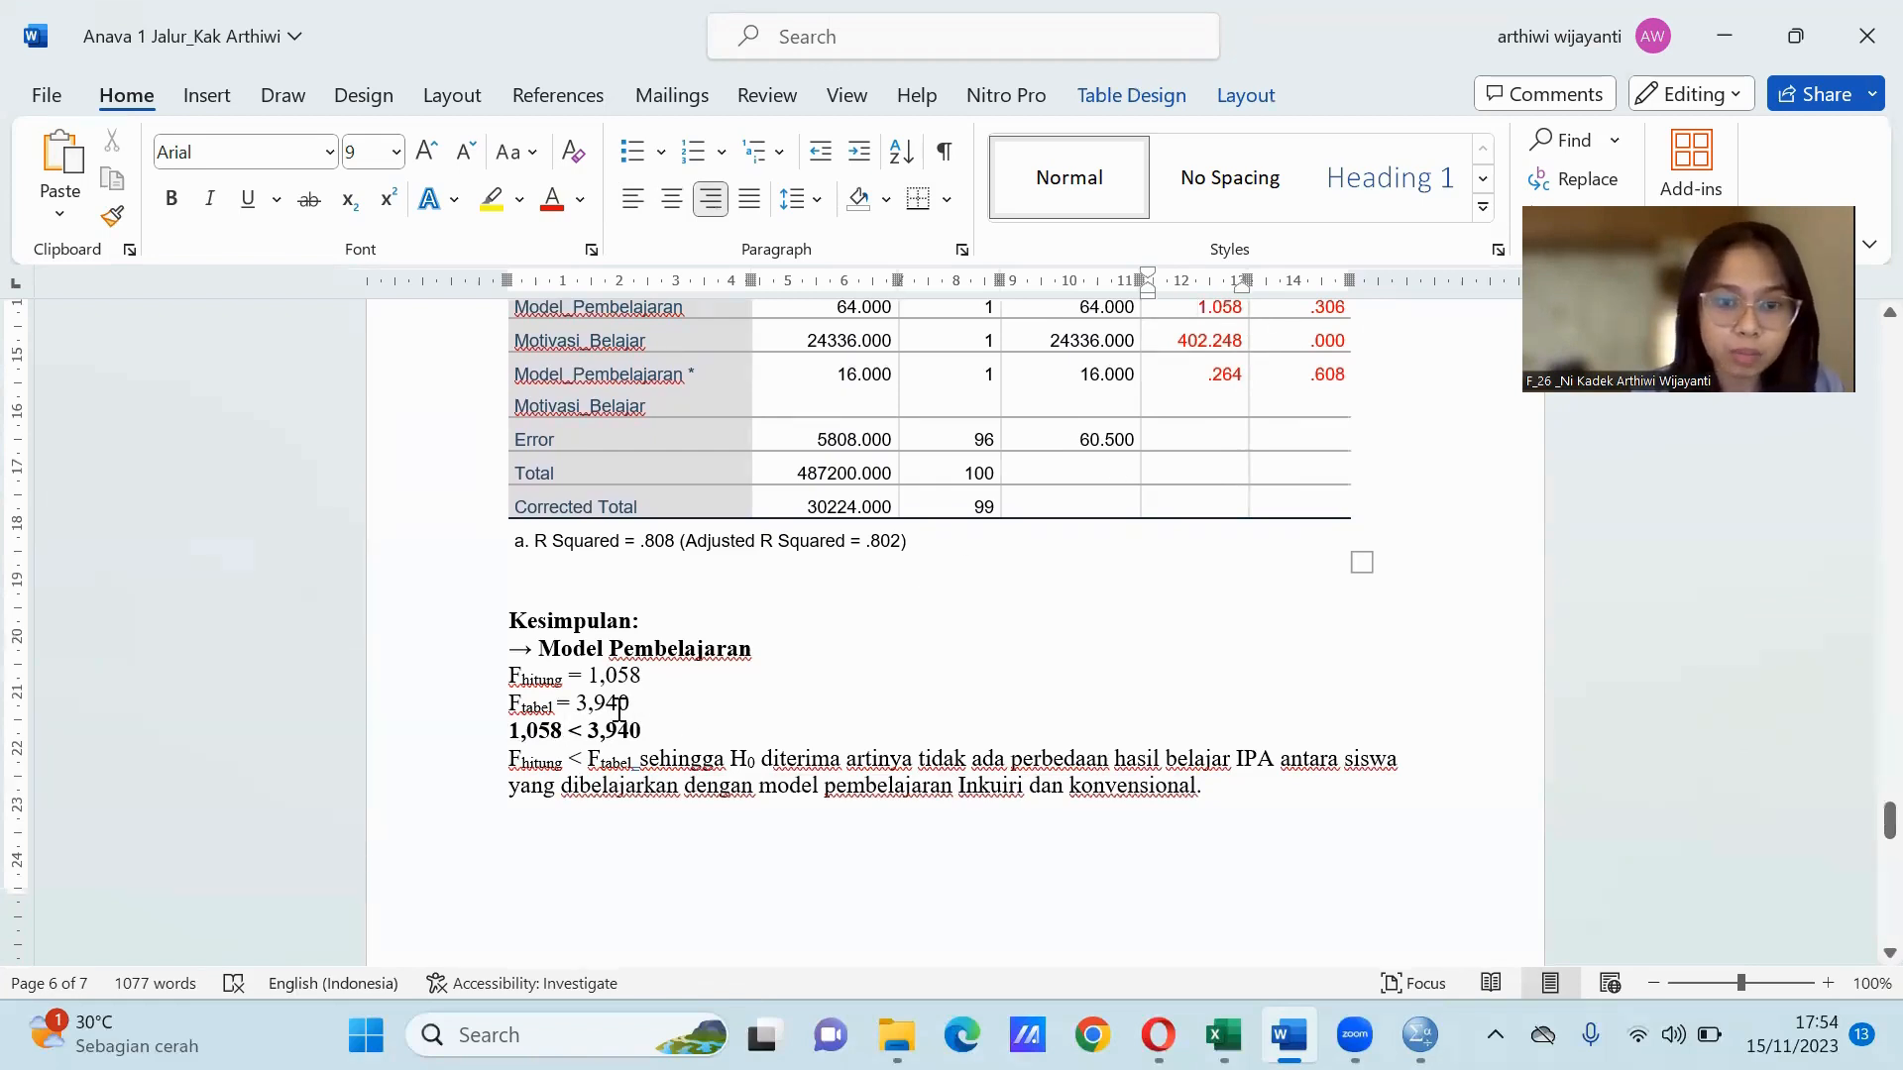
click(988, 373)
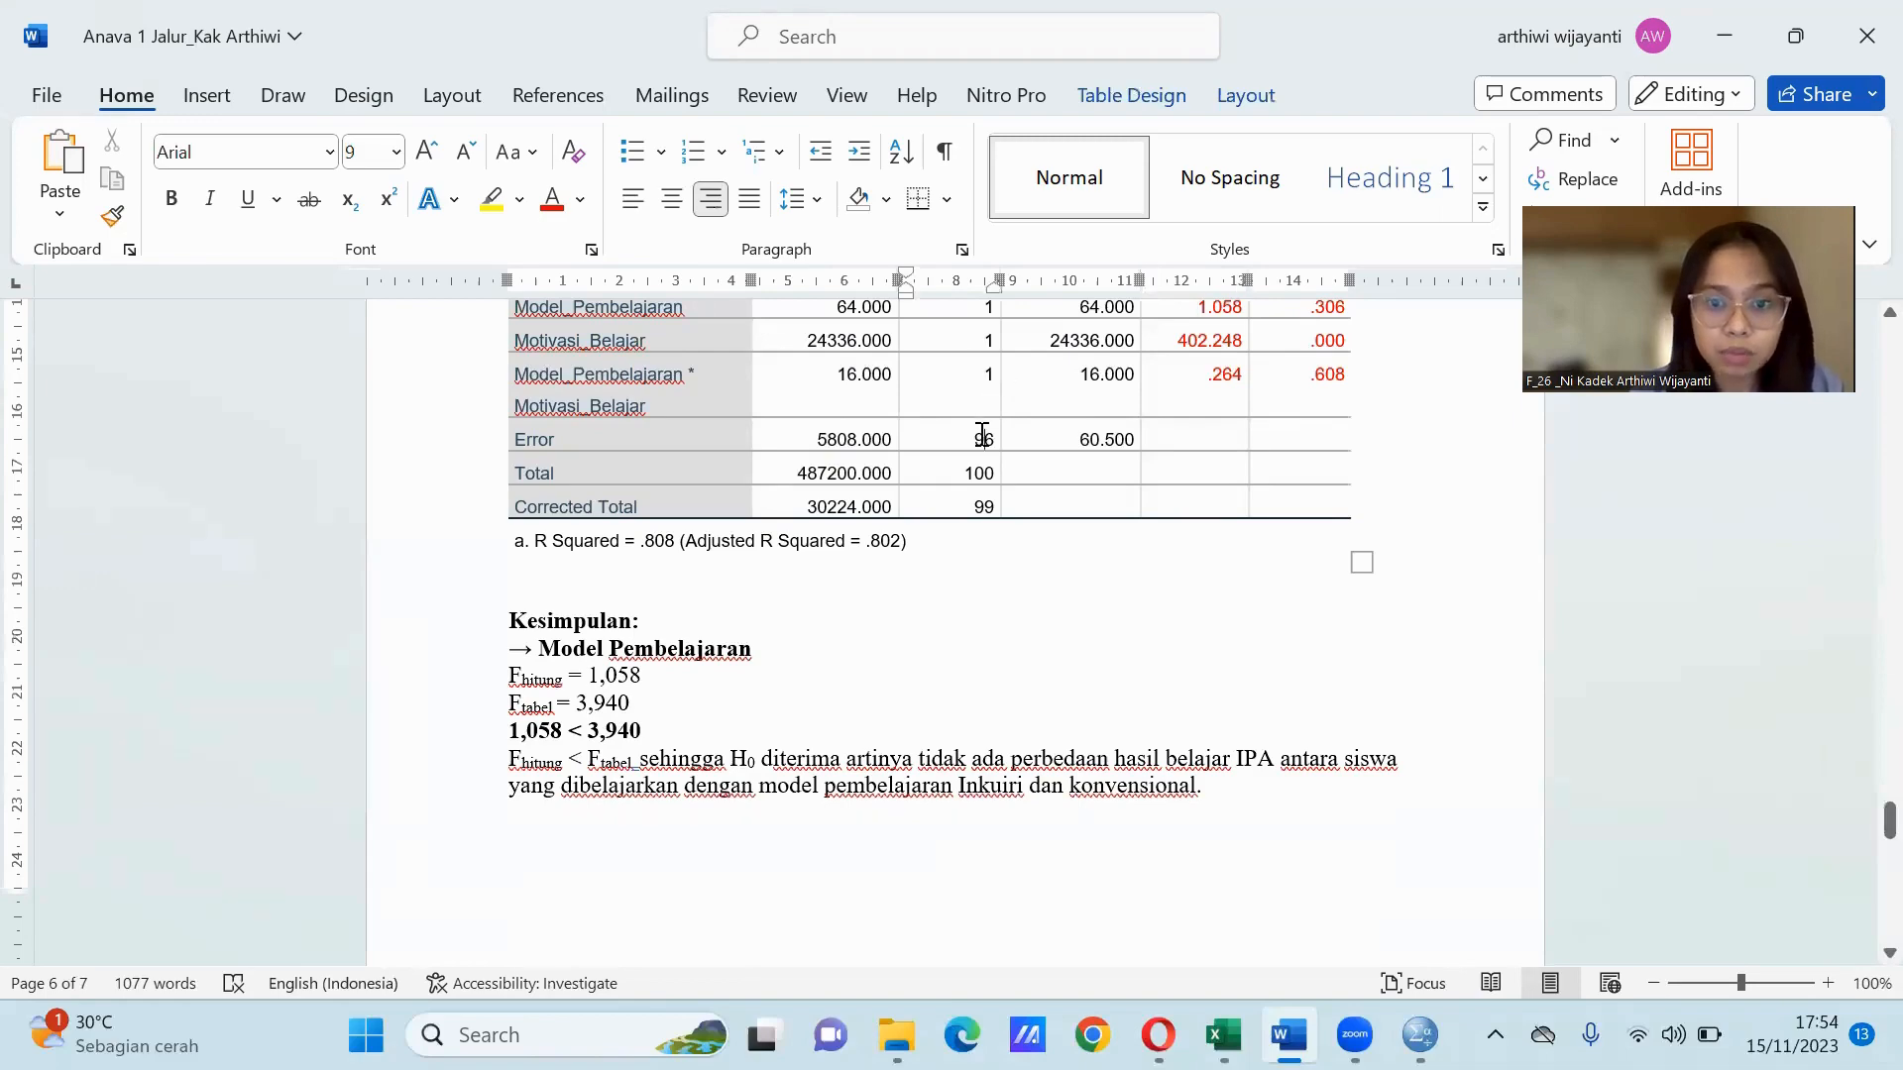
Switch to the F Tabel workbook in Excel and look up the critical F at probability 0,05 for DF1 1 and DF2 96.
click(1223, 1035)
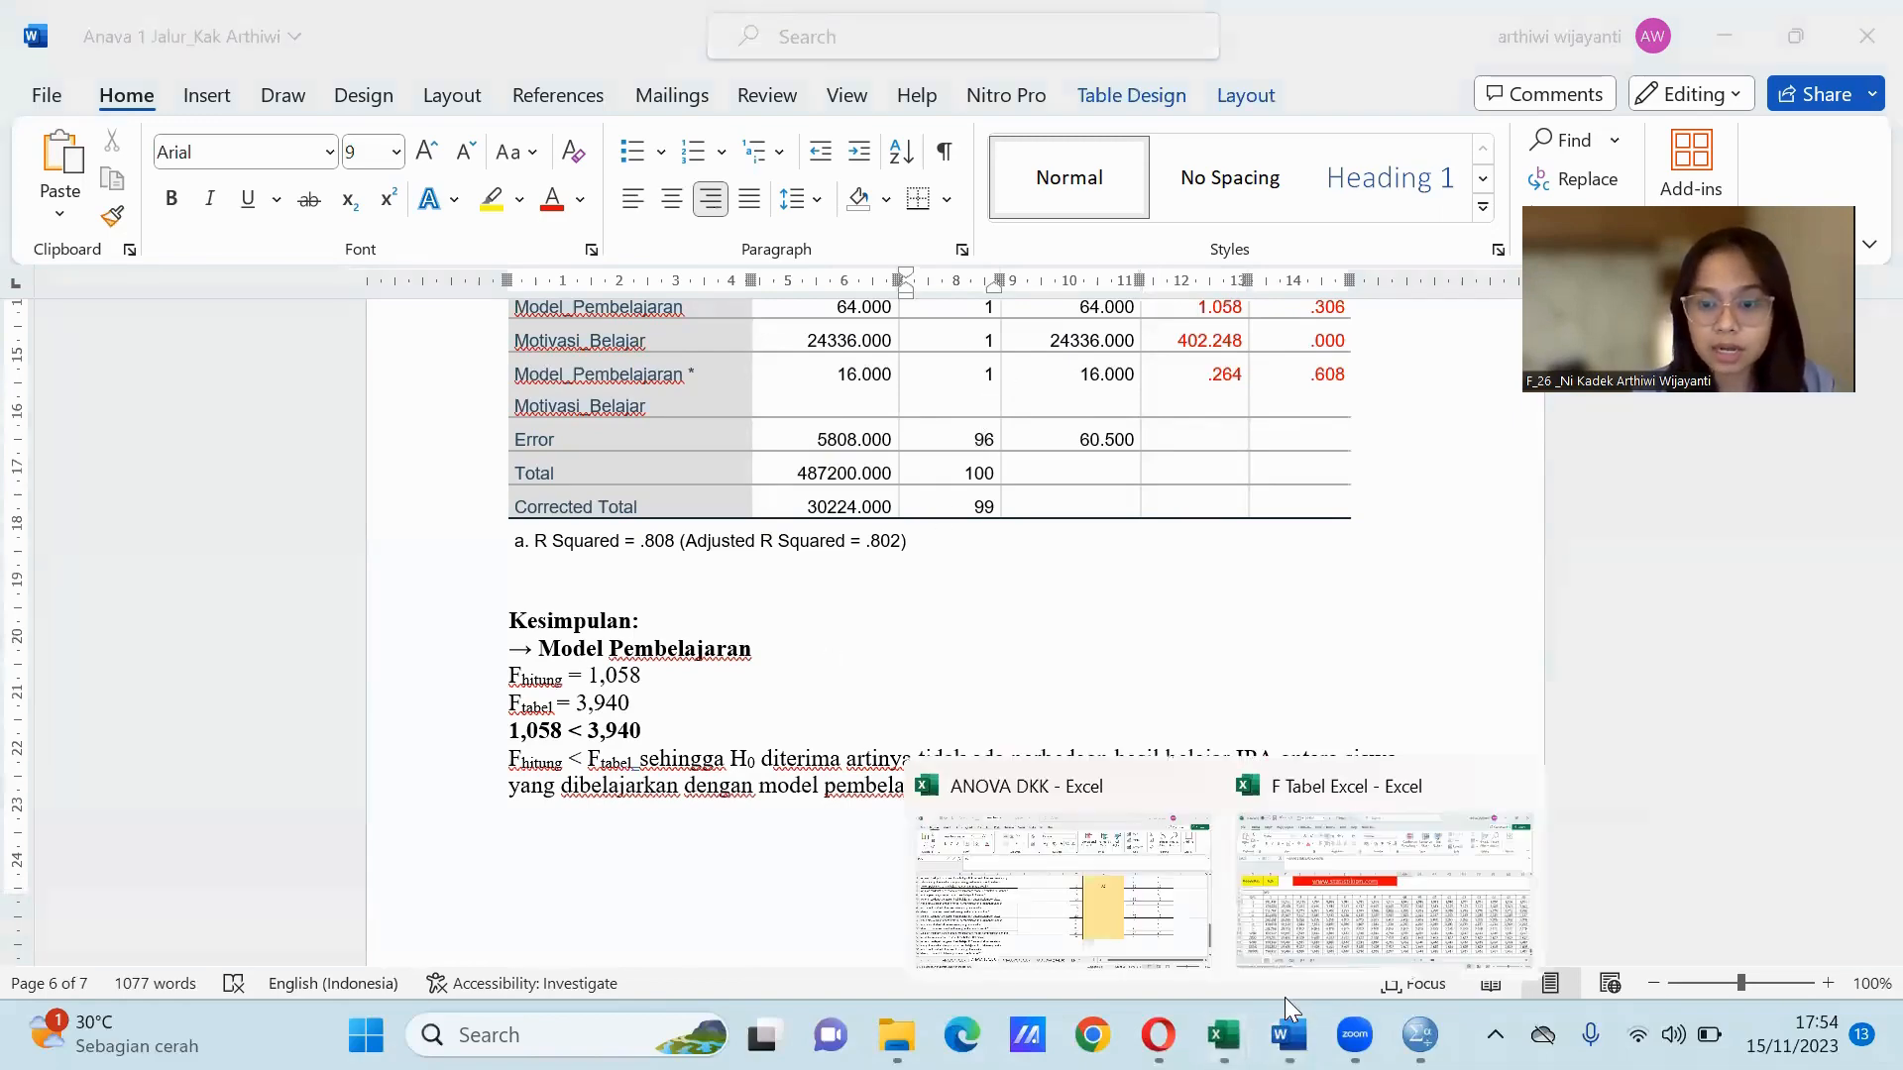
click(1361, 892)
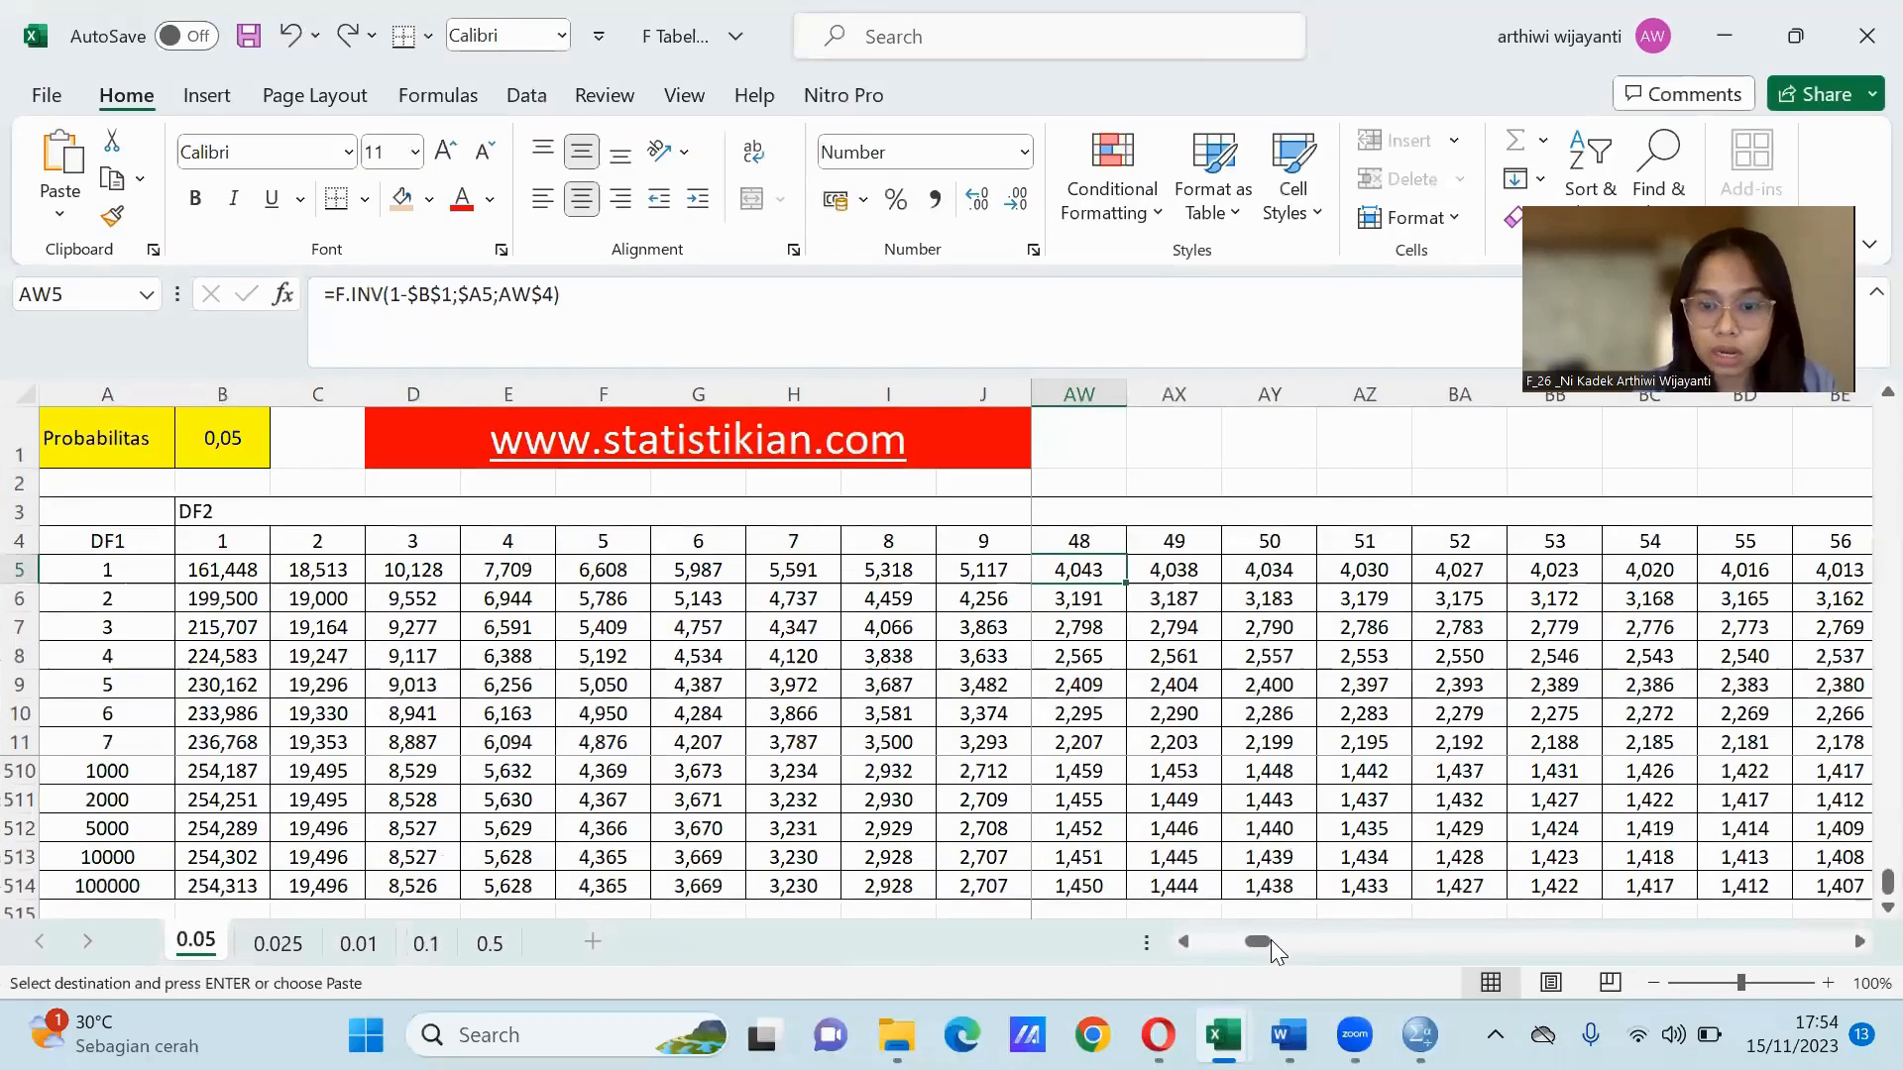
drag(1271, 940, 1313, 948)
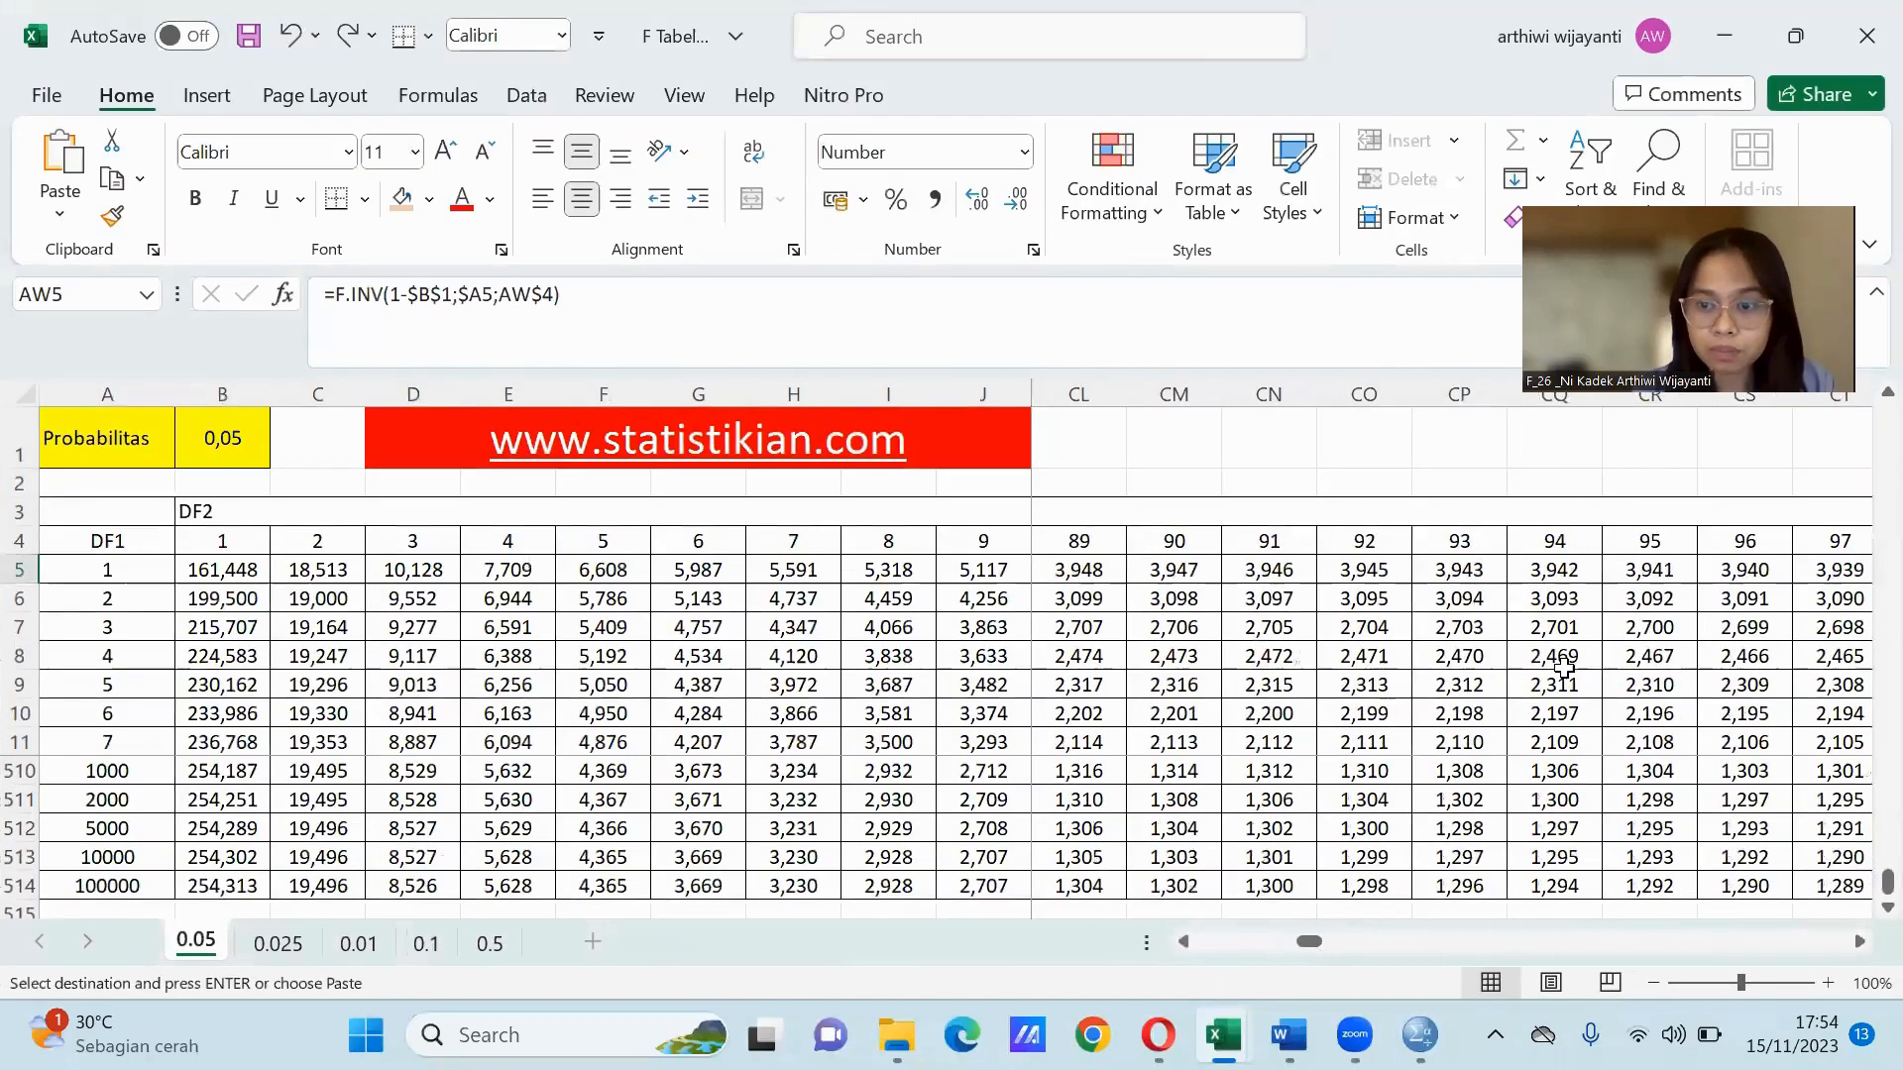
click(1744, 572)
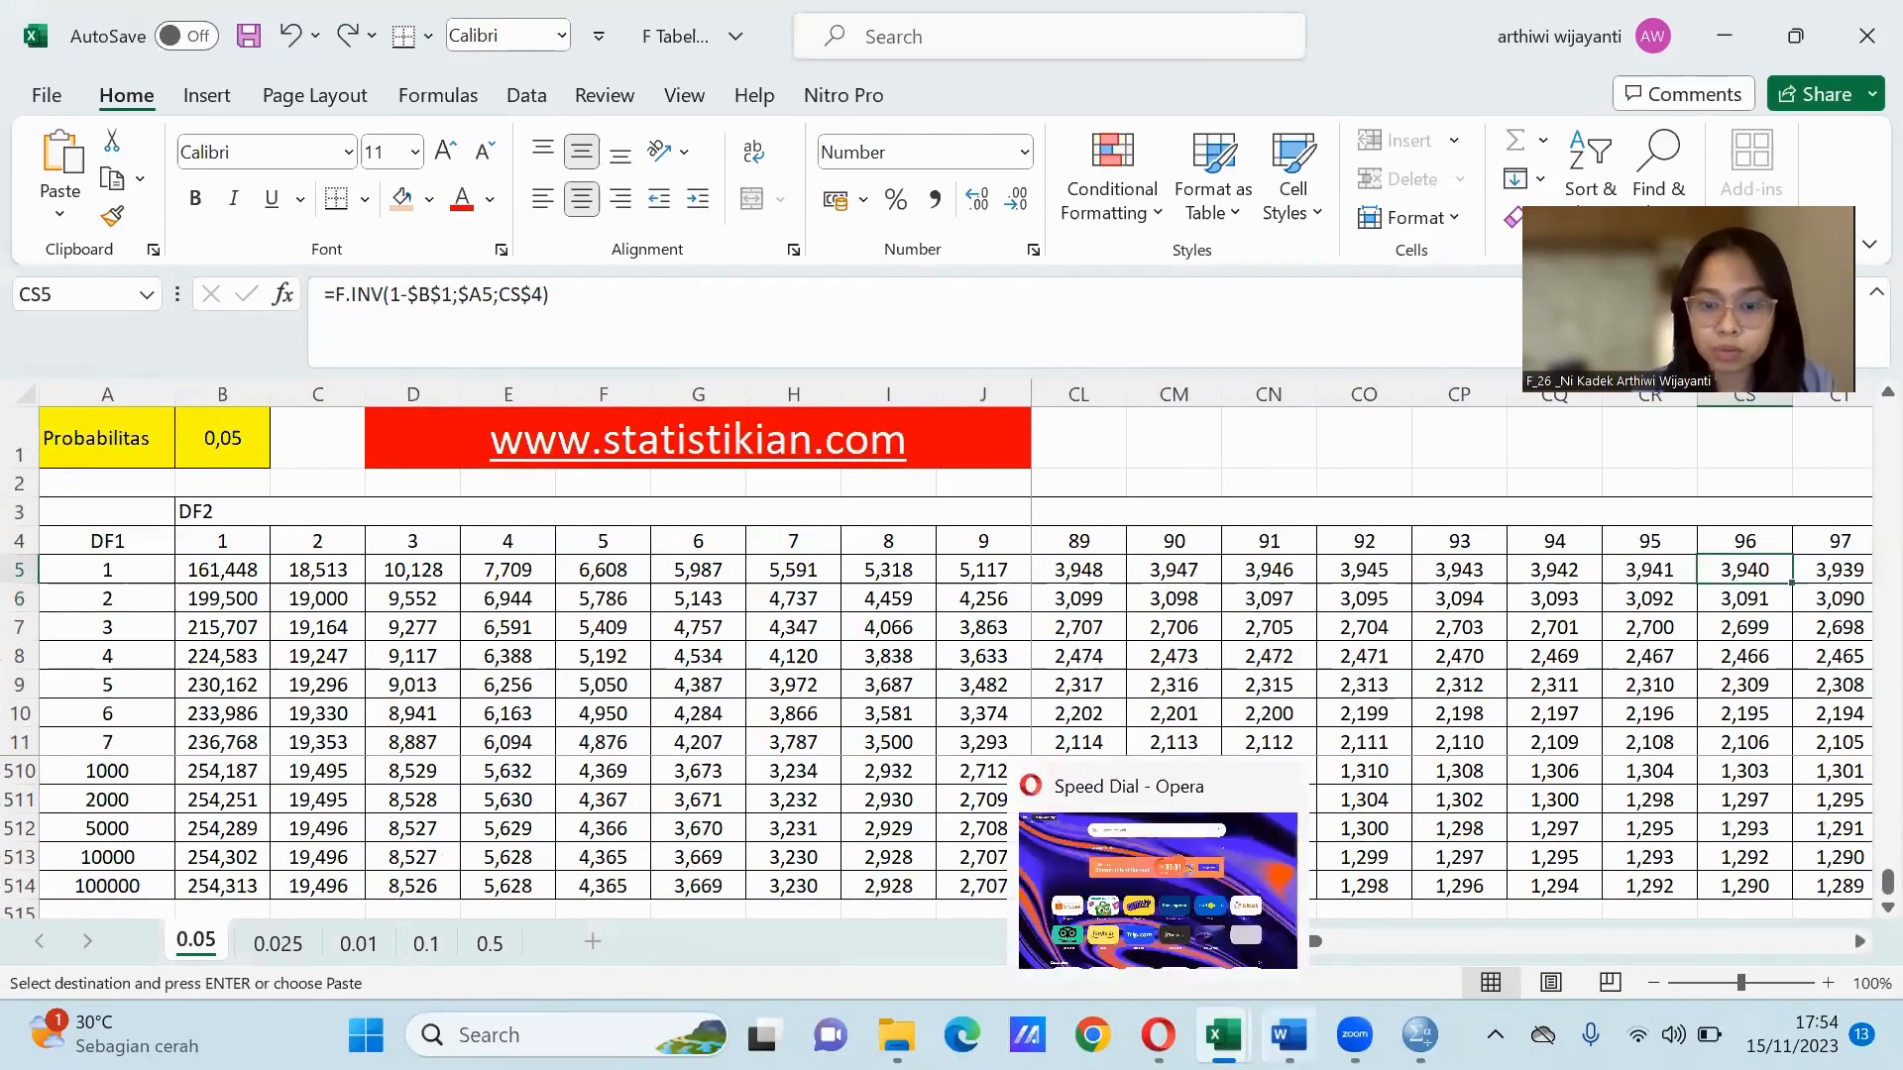
Return to the Anava document in Word and check the Model Pembelajaran significance conclusion against the Sig. value in the effects table.
click(1289, 1035)
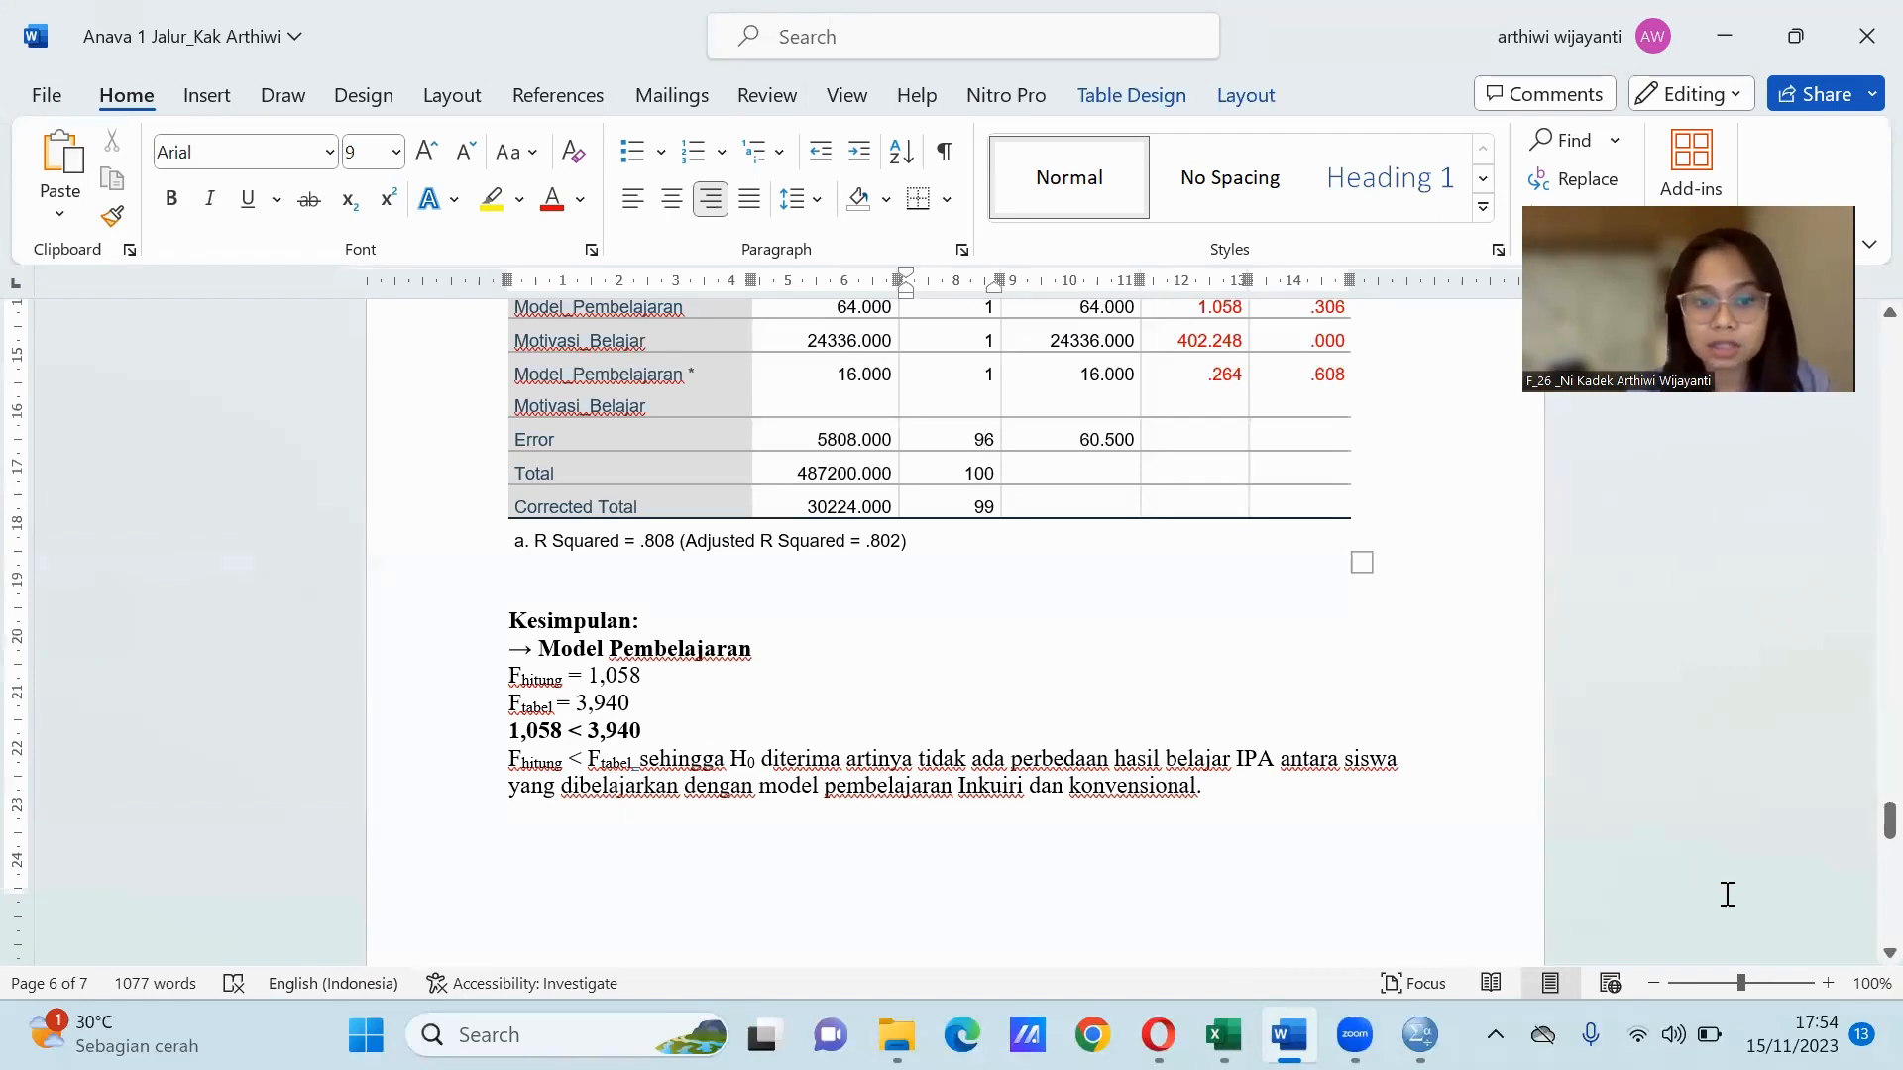
scroll(1860, 961, down, 3)
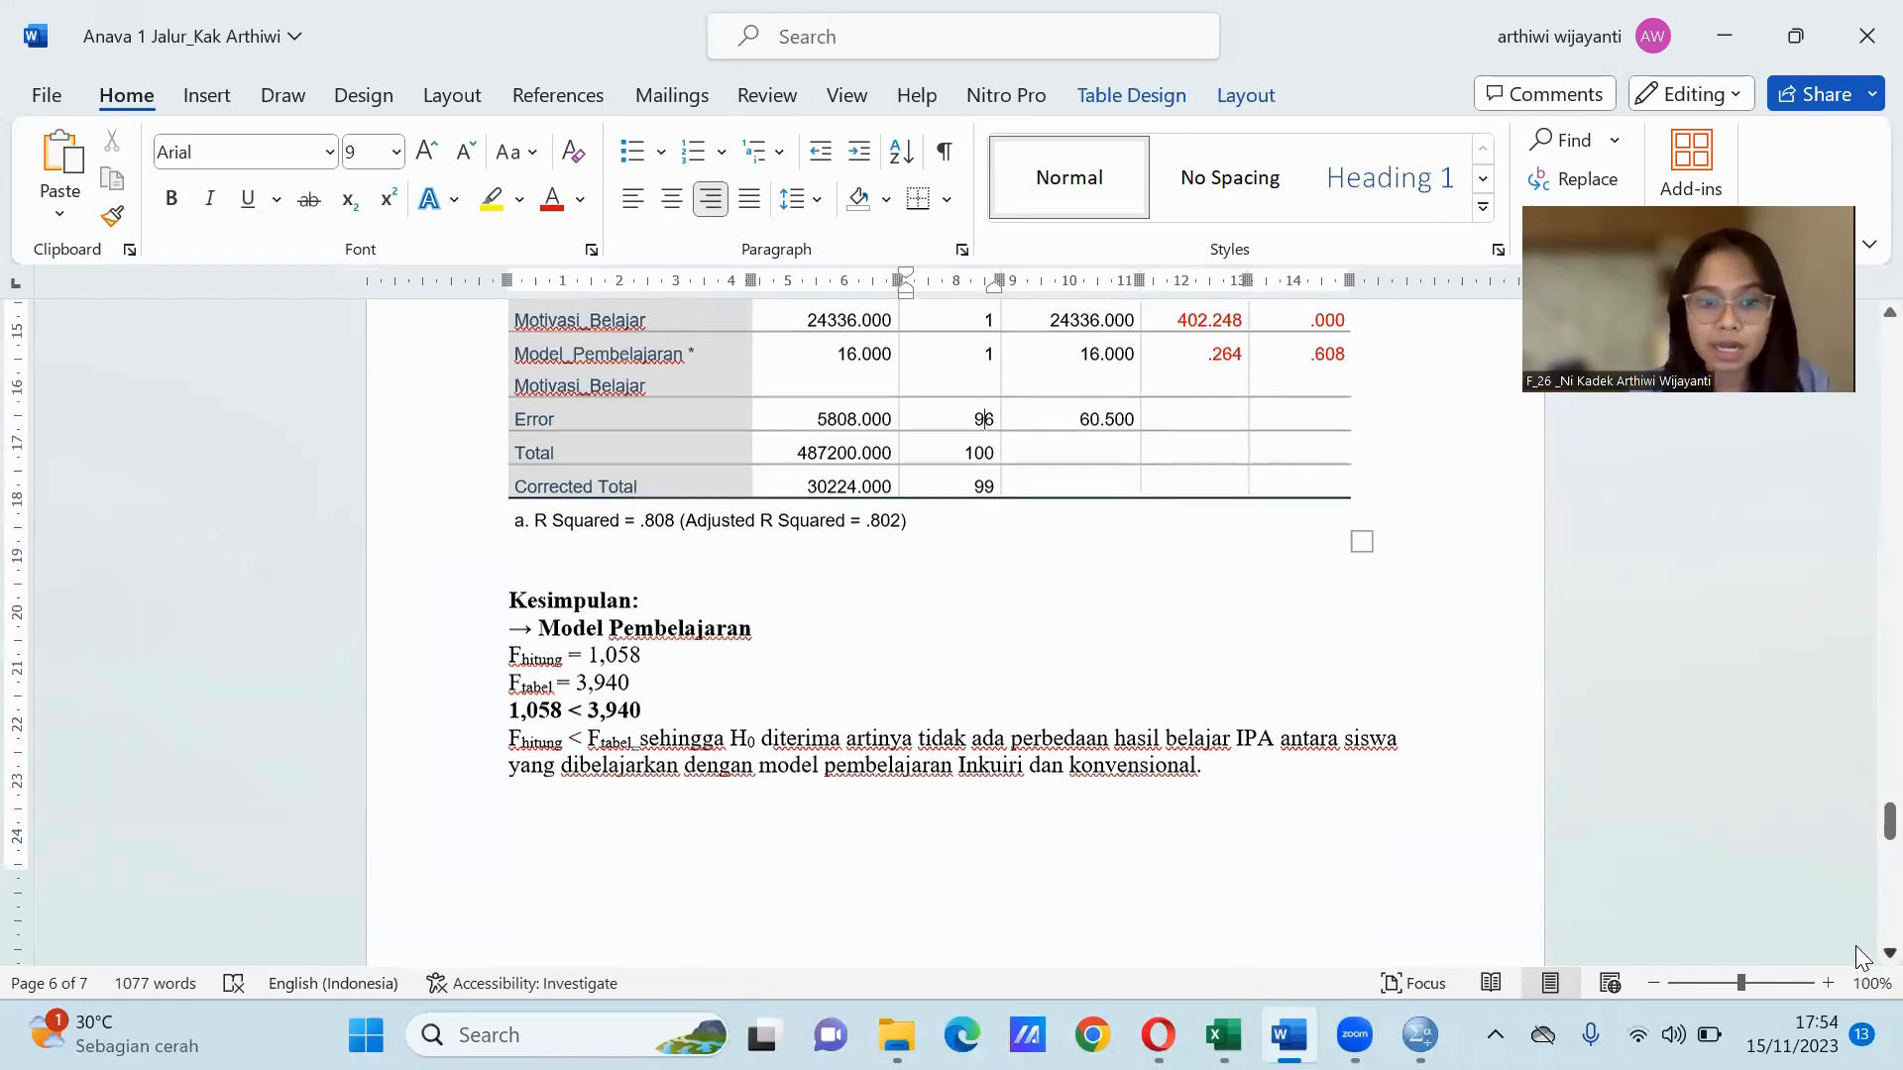
scroll(1859, 959, down, 9)
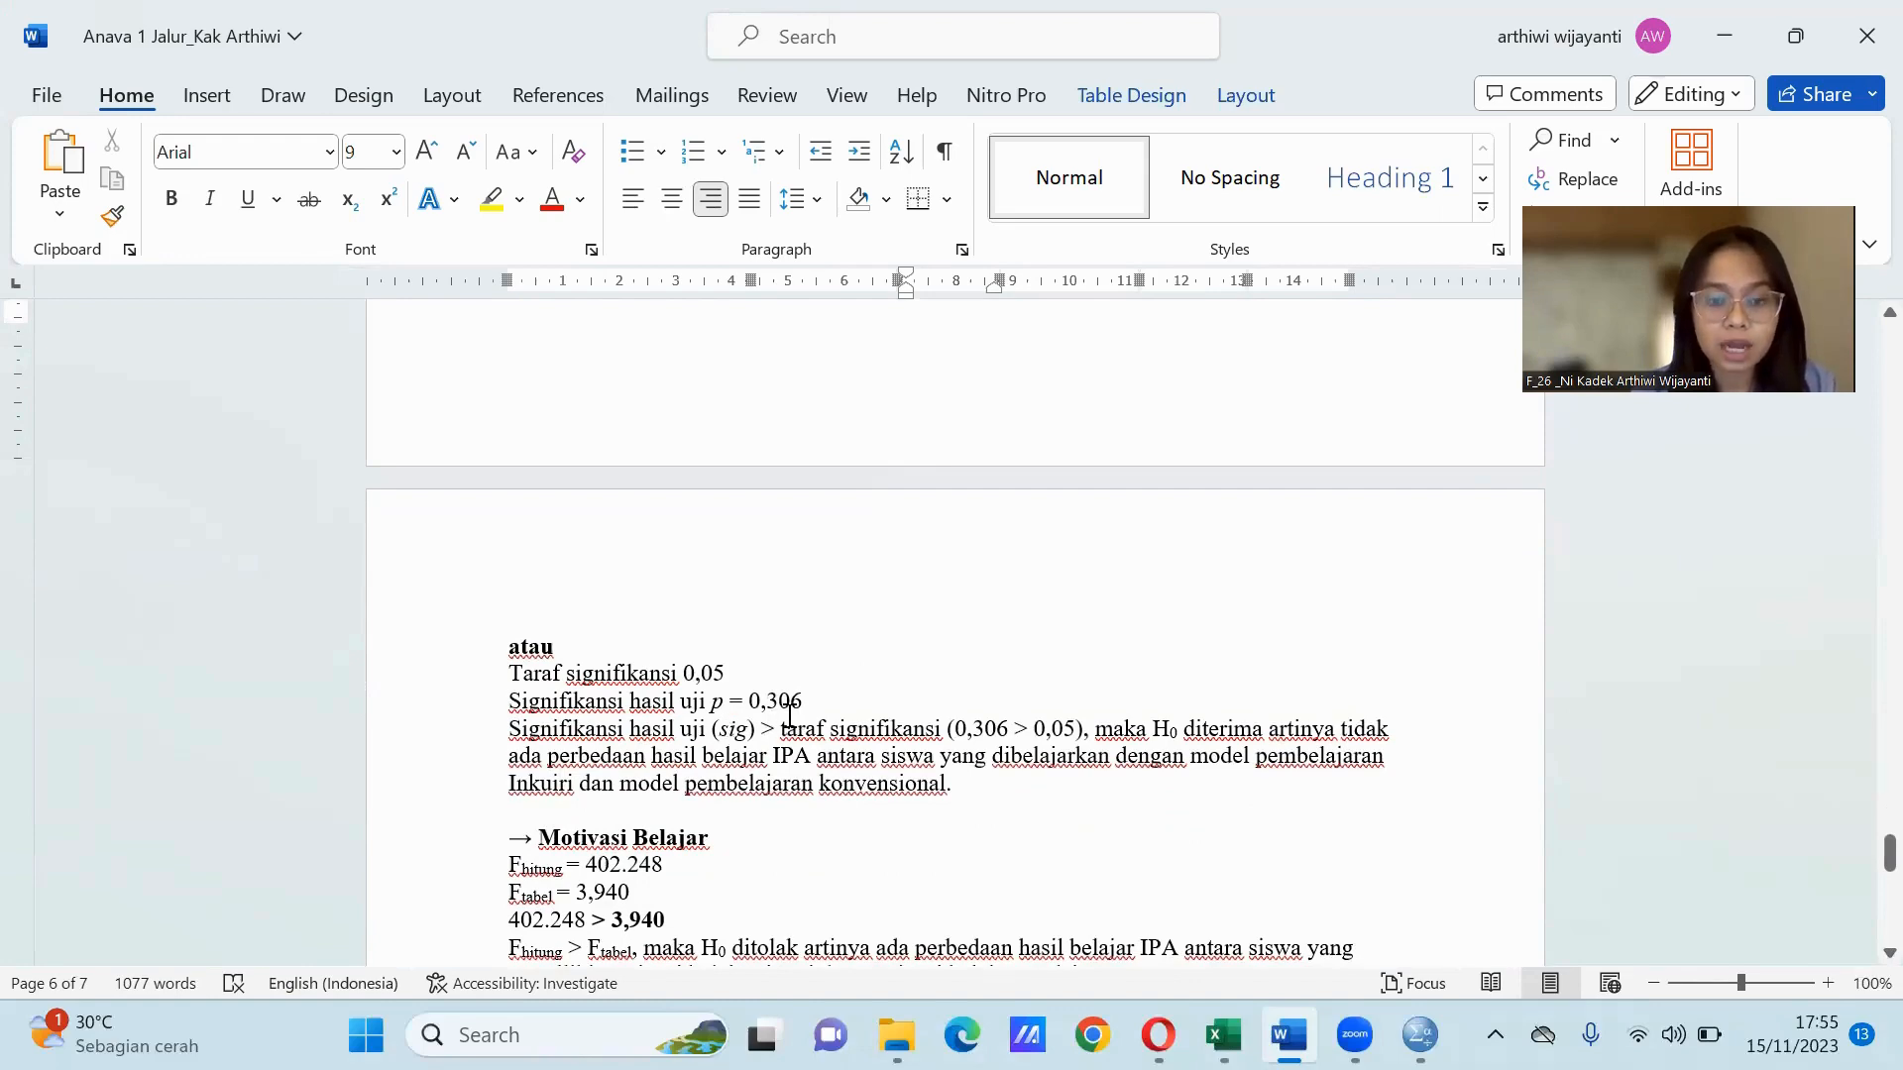
drag(1888, 854, 1862, 831)
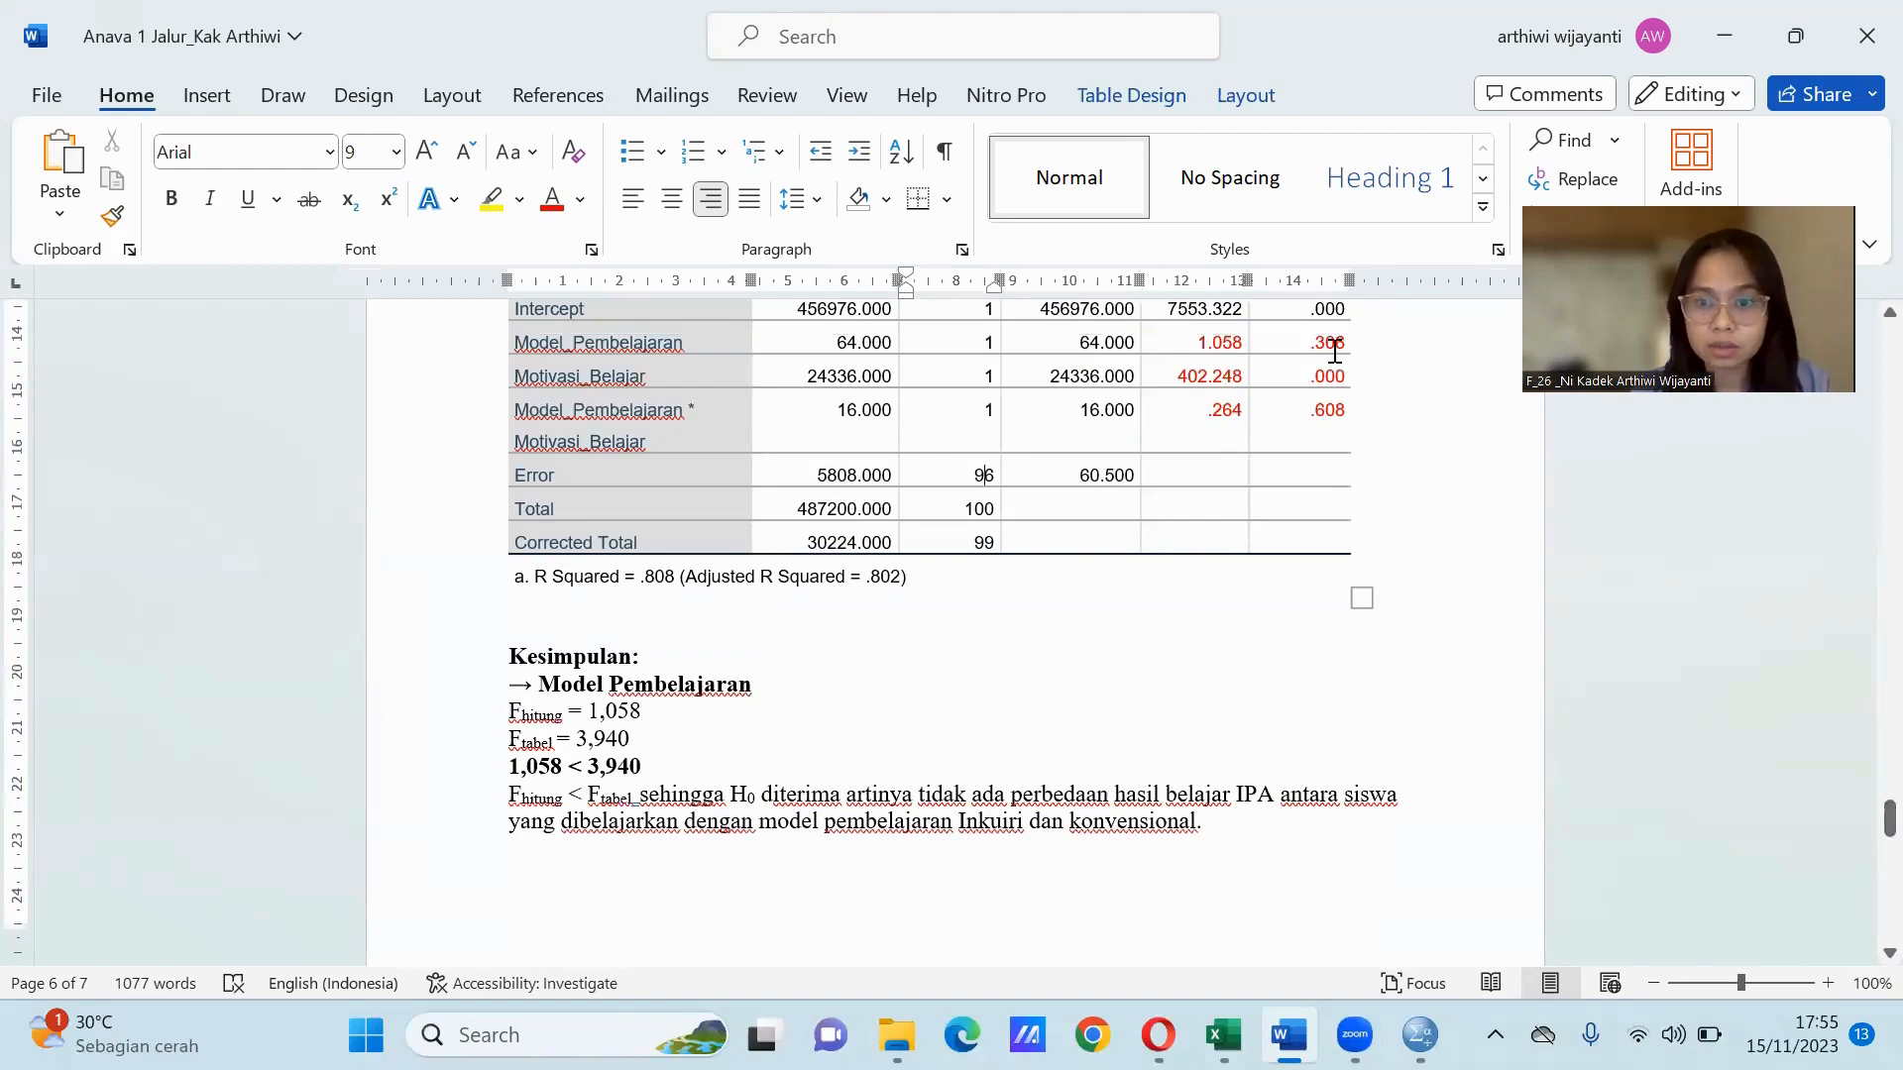
drag(1858, 828, 1862, 882)
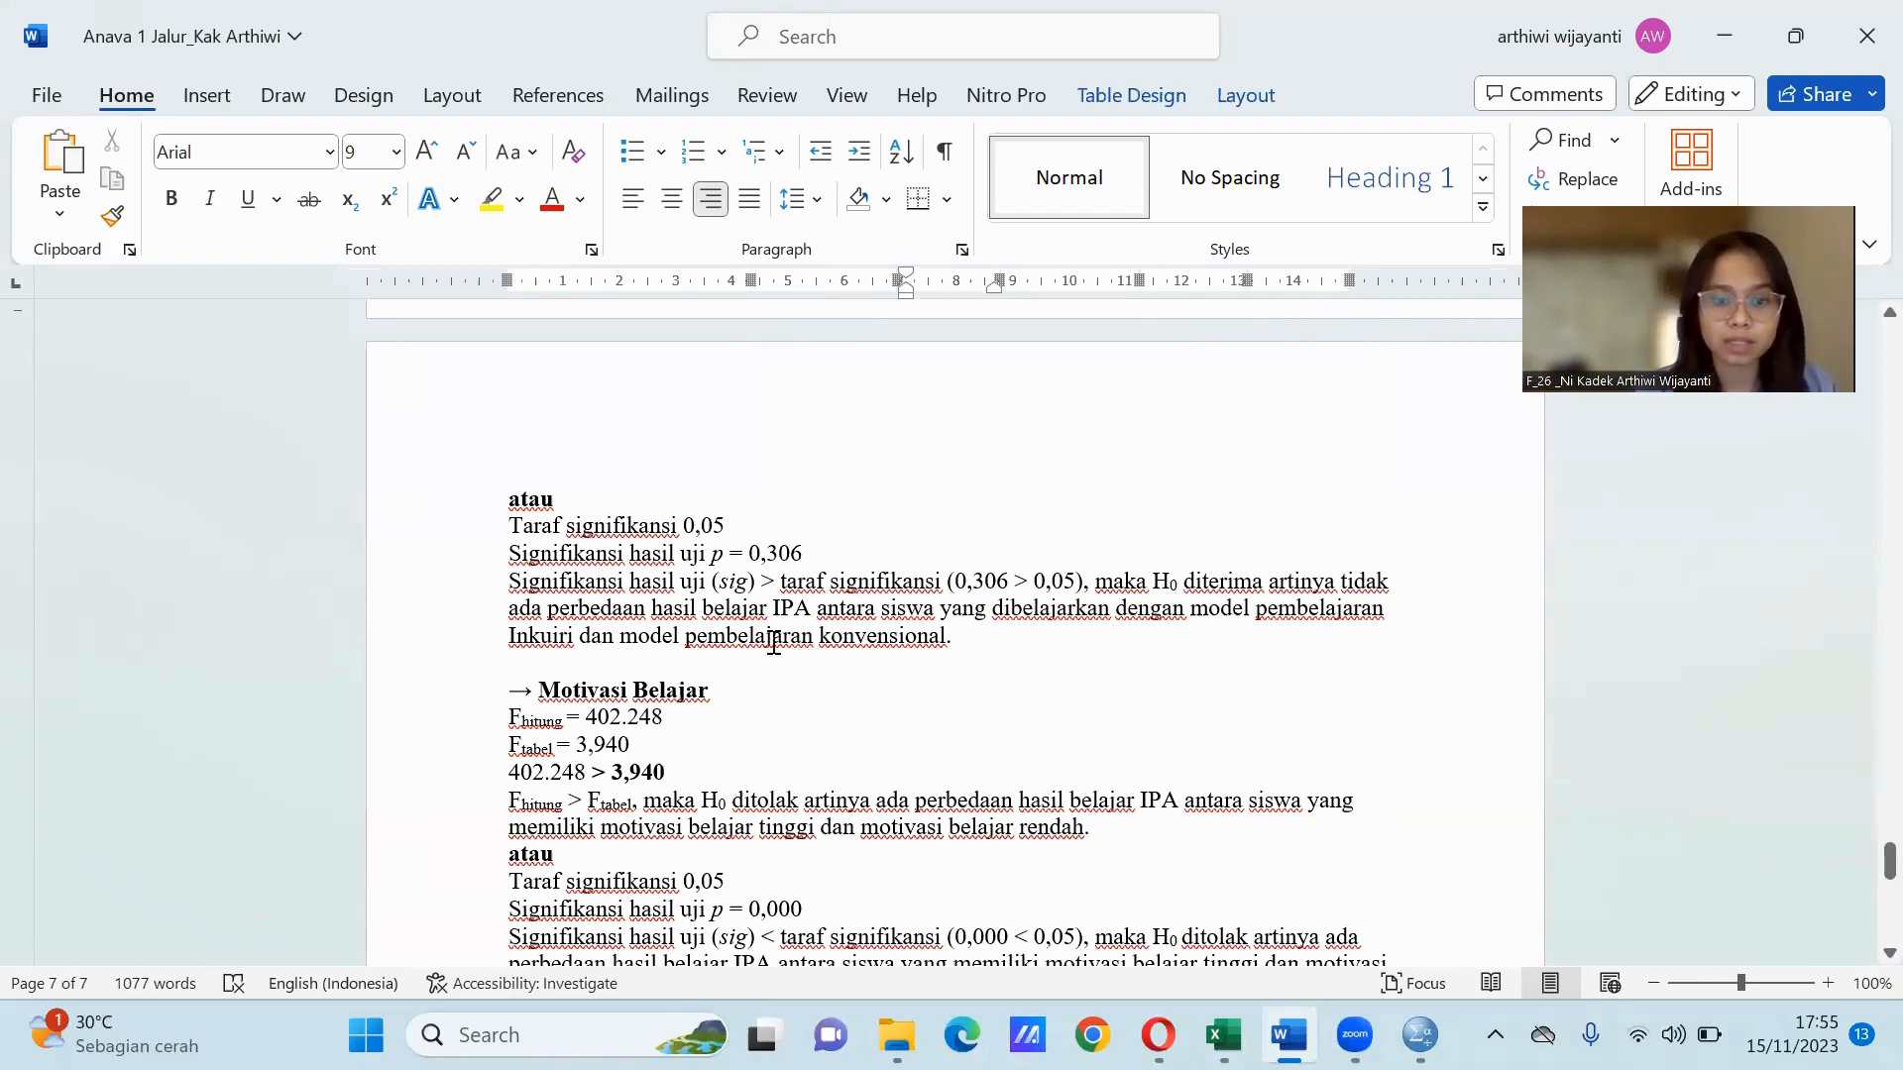
Review the Motivasi Belajar conclusion, comparing its F and significance values with the effects table and the 0,05 level.
scroll(1569, 839, down, 3)
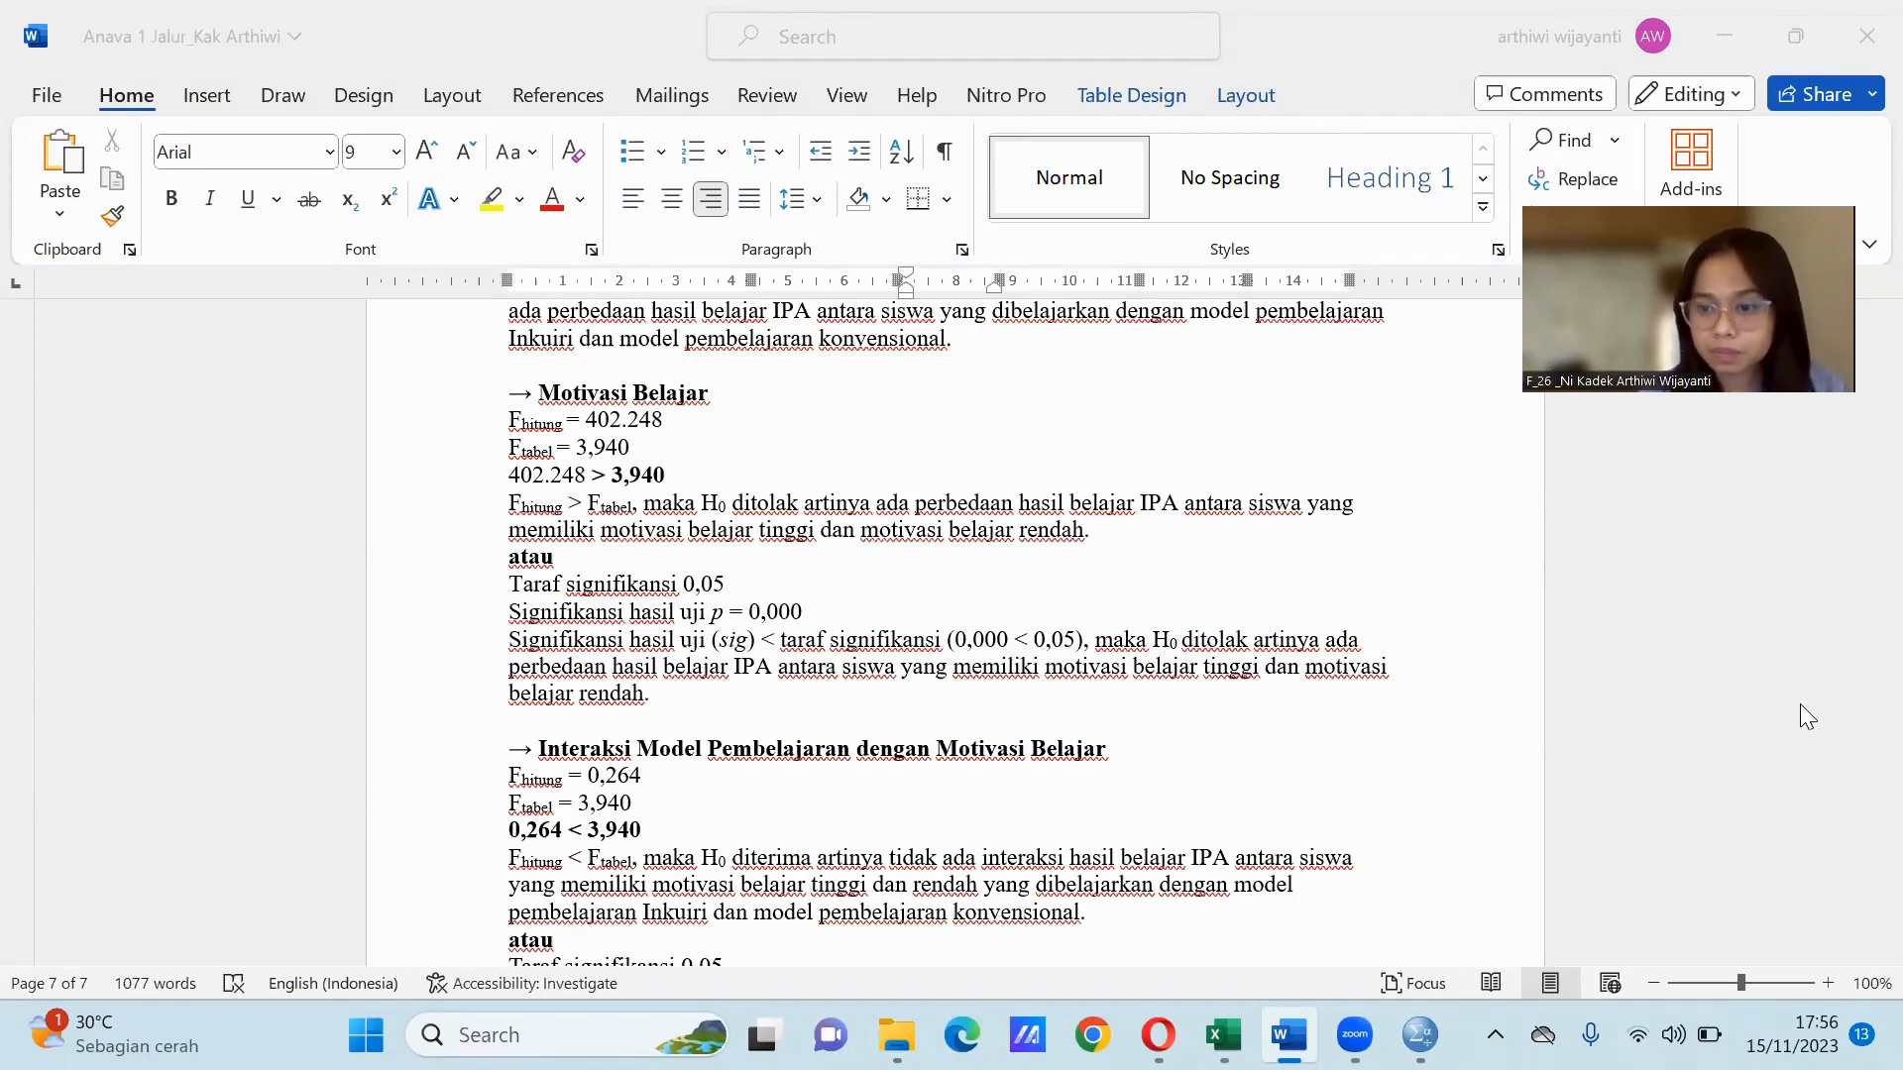
scroll(1863, 877, up, 10)
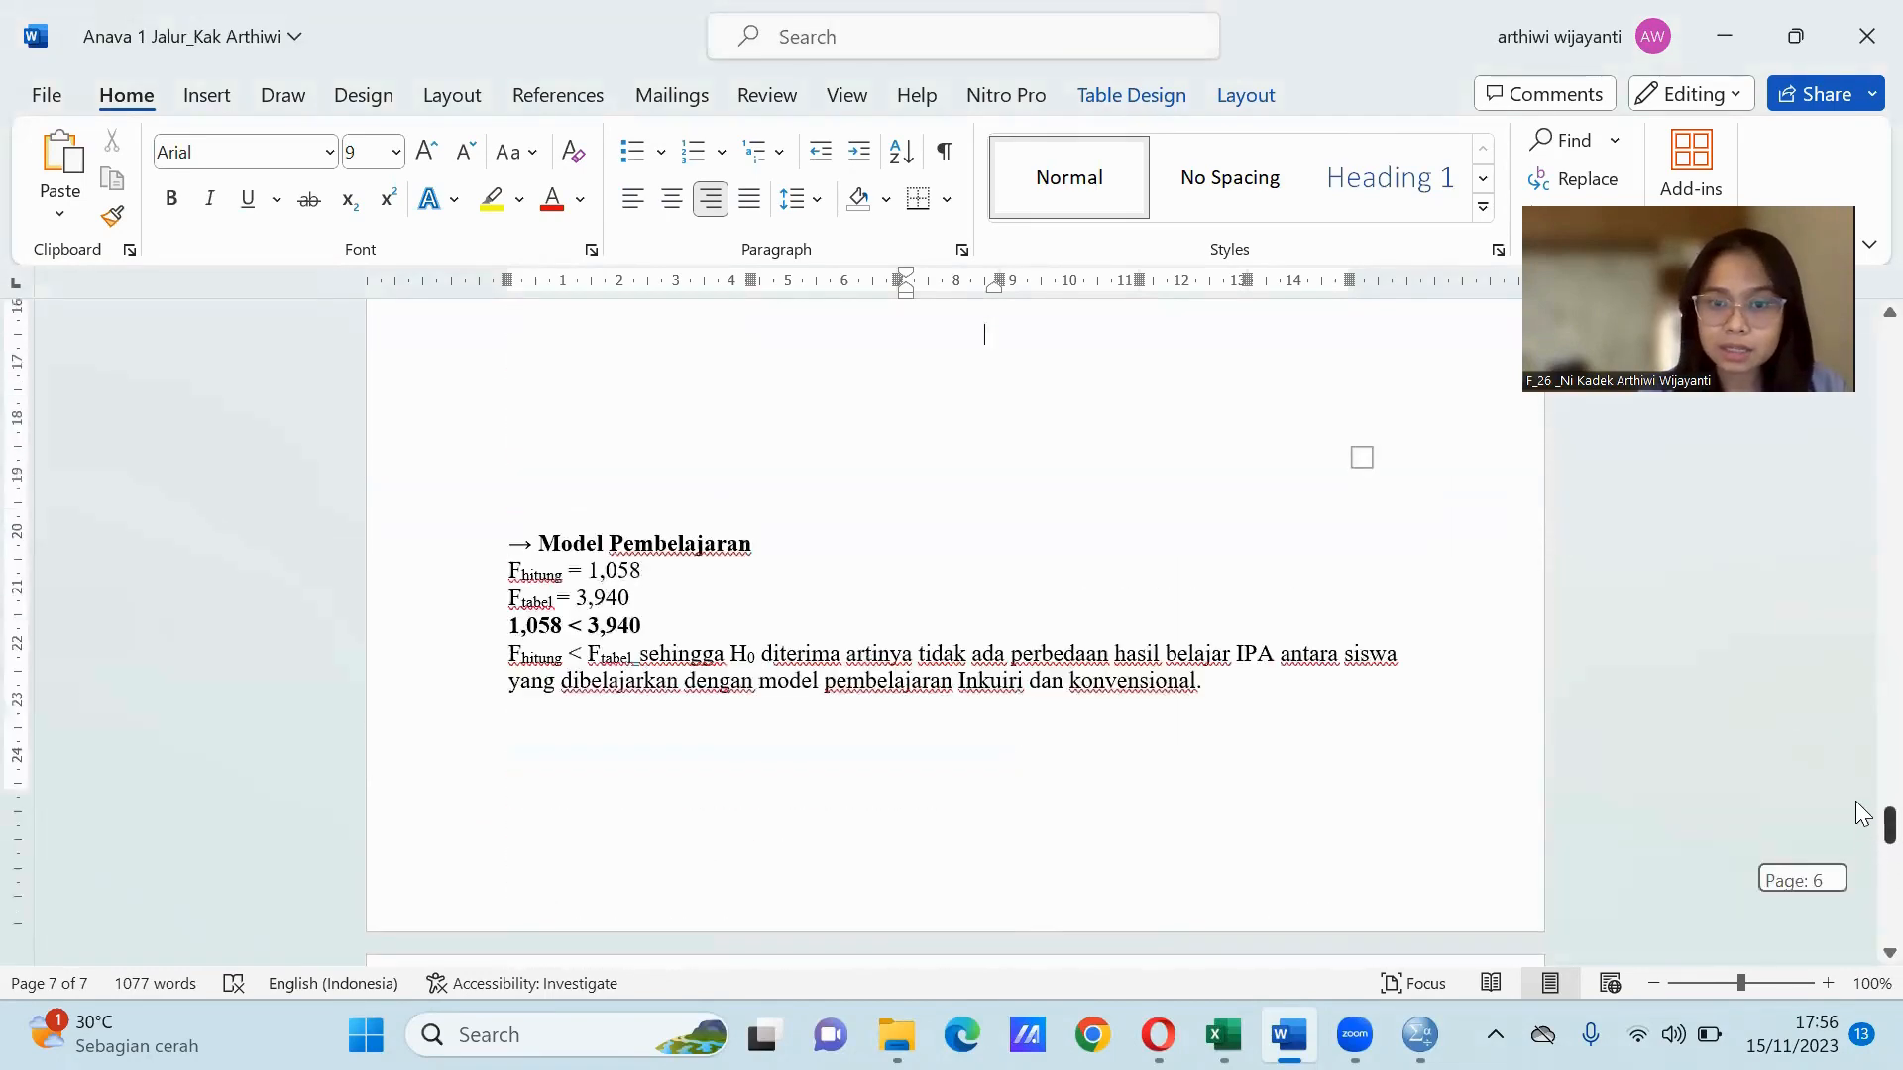
drag(1889, 792, 1864, 880)
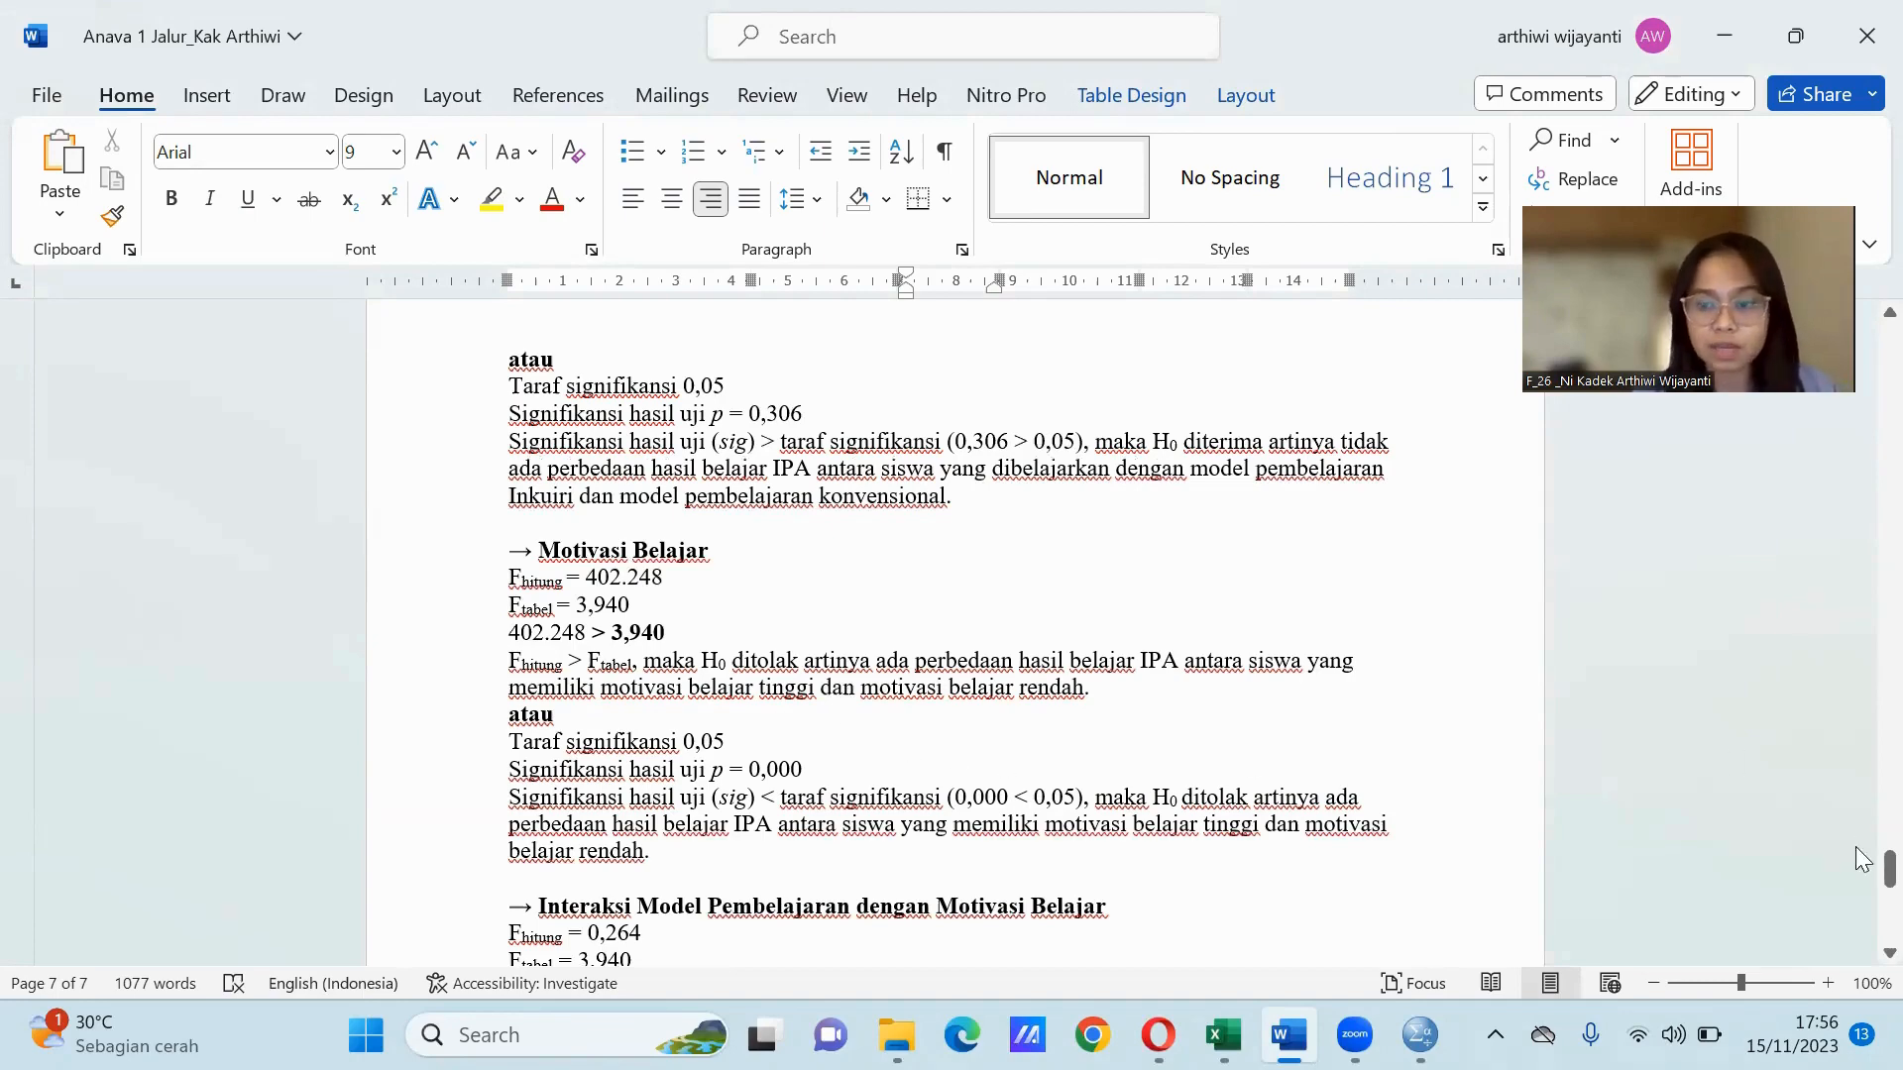
drag(1863, 860, 1863, 887)
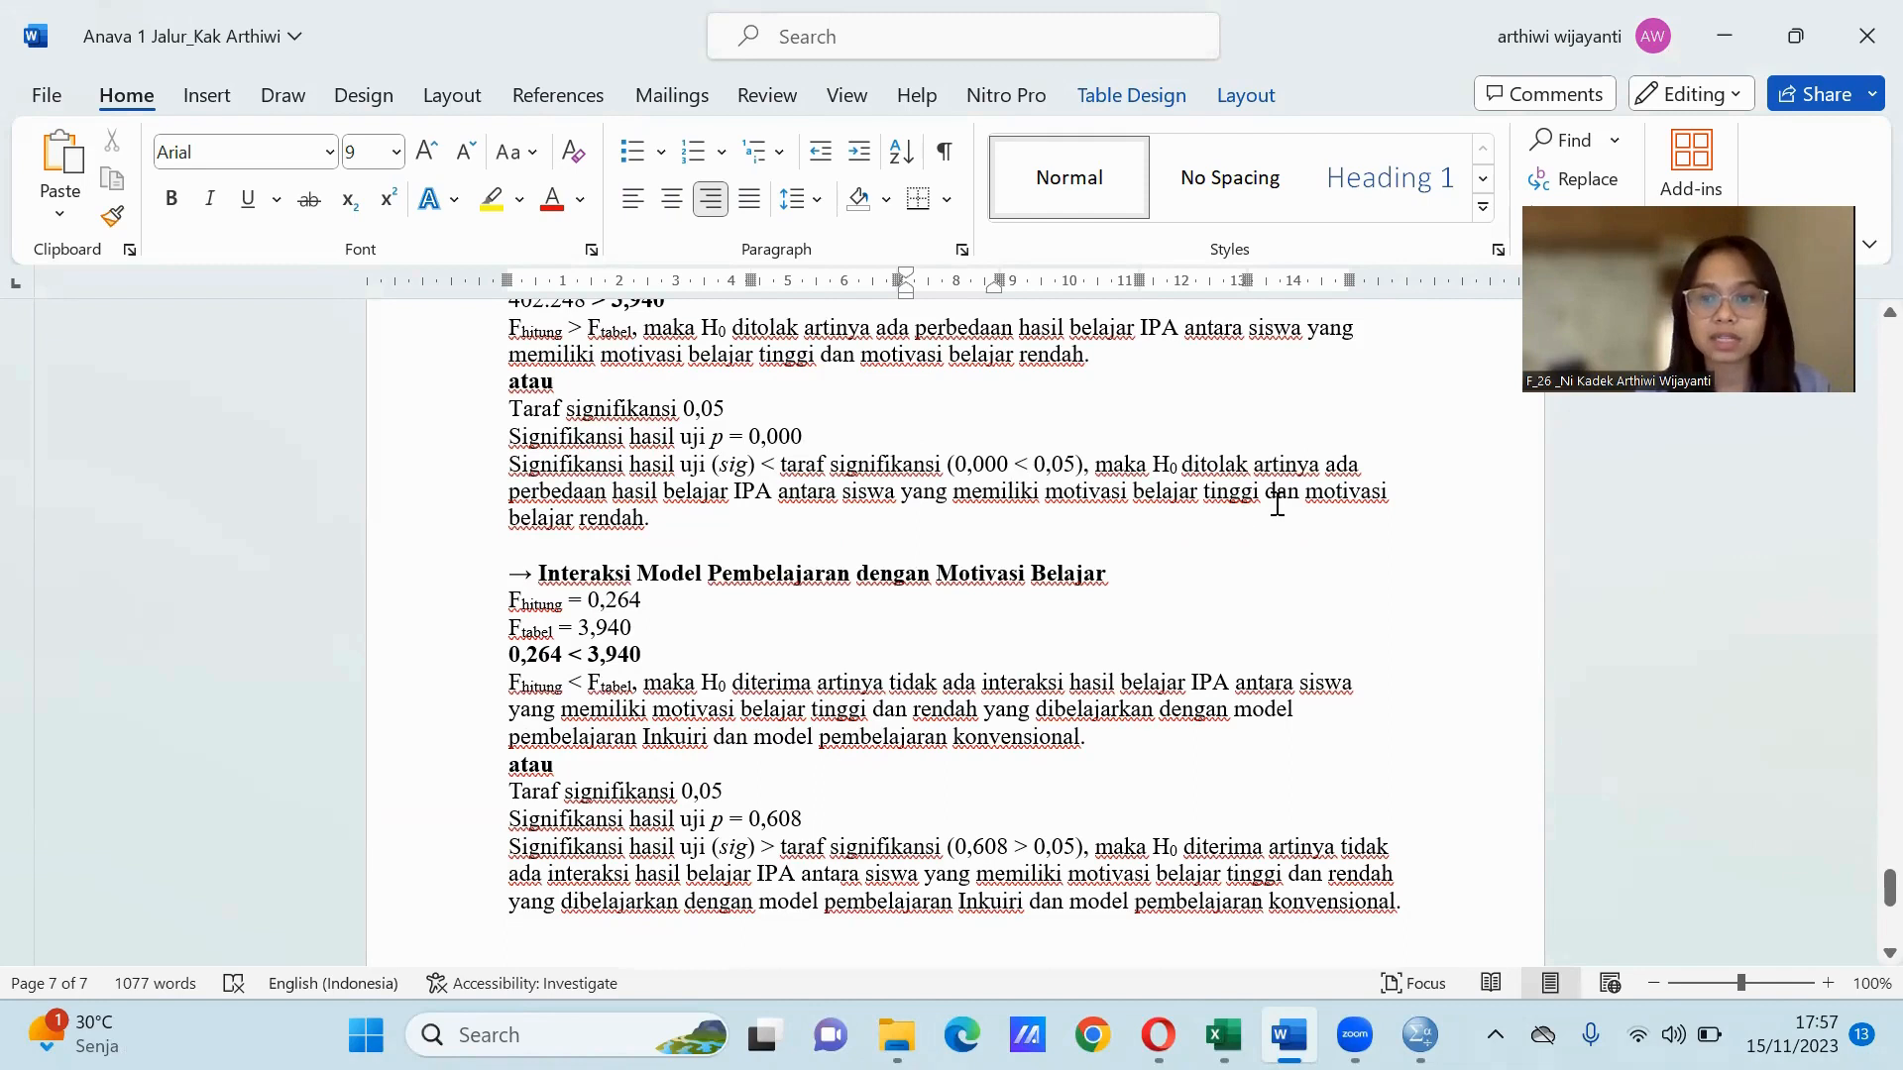
Read the conclusion on the interaction between Model Pembelajaran and Motivasi Belajar through to the end of the document.
click(625, 535)
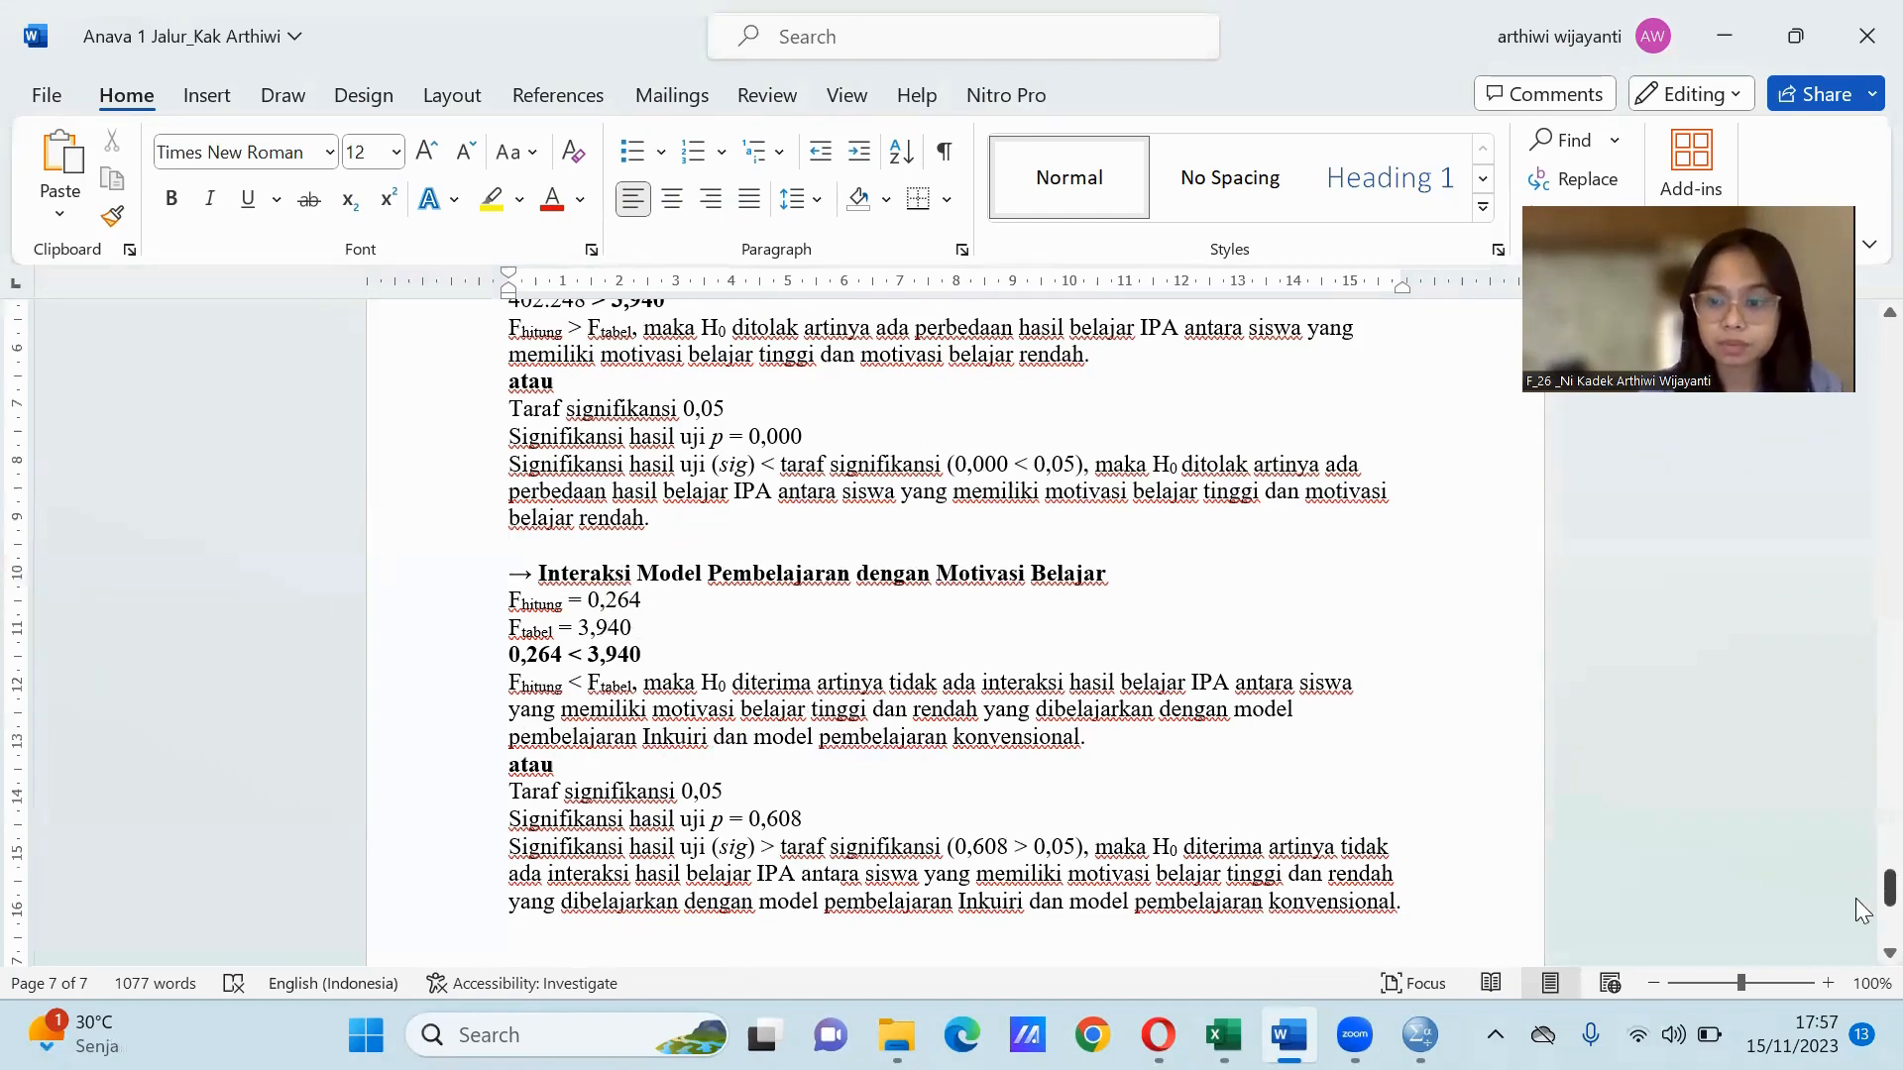
mouse_move(1866, 897)
mouse_down()
mouse_move(1863, 800)
mouse_move(1864, 902)
mouse_up()
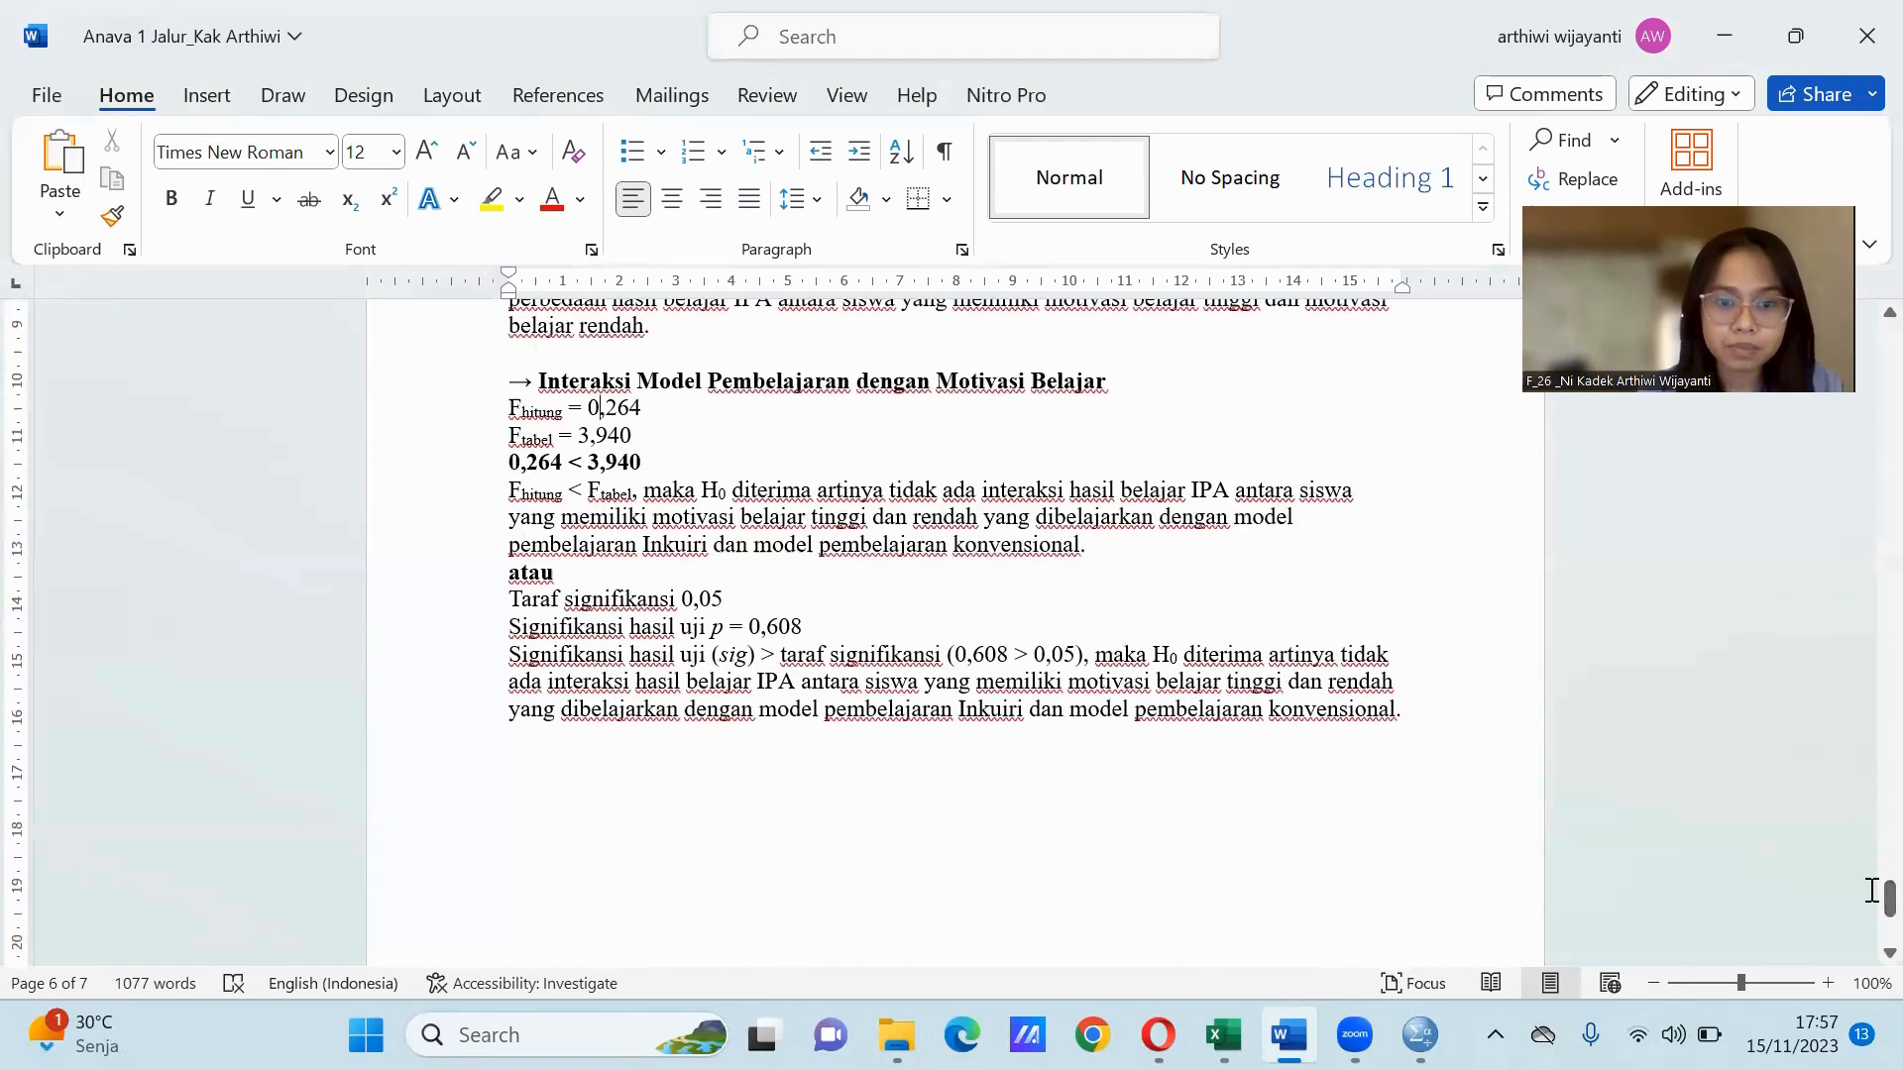
click(600, 408)
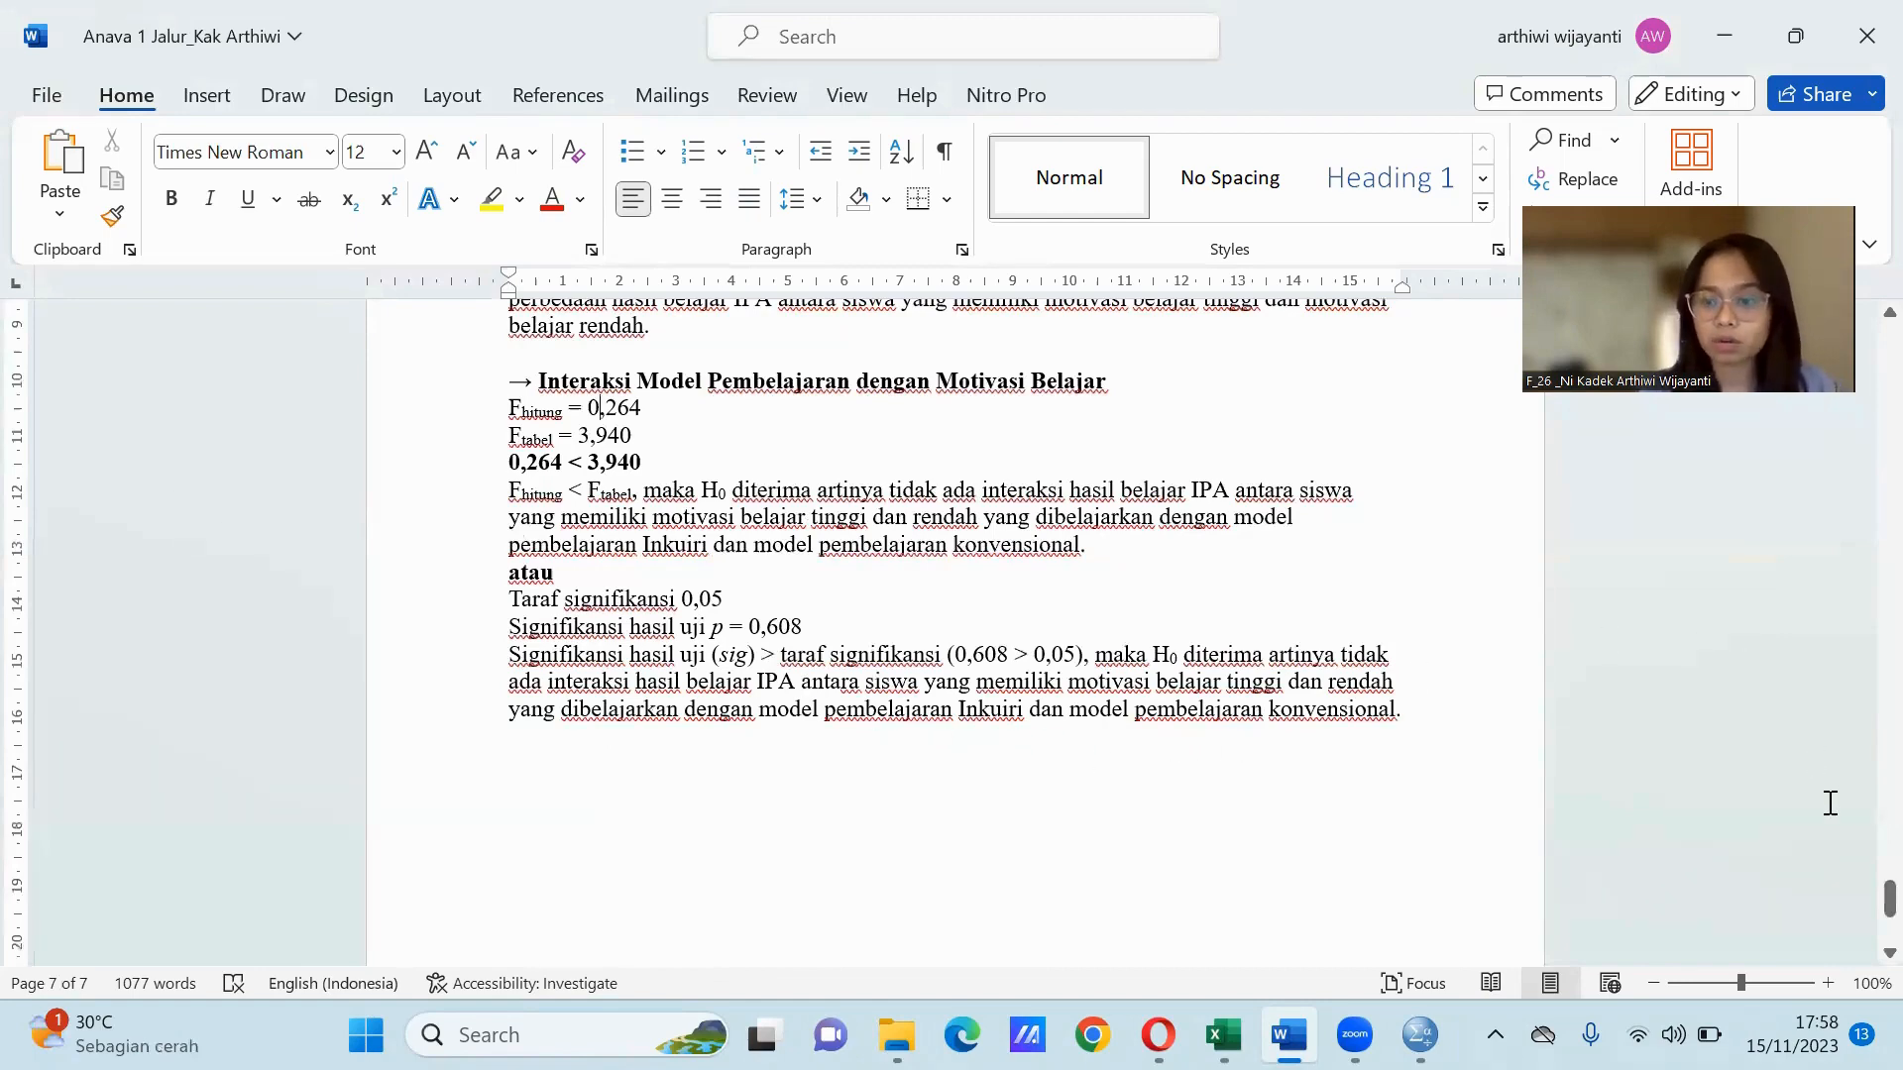
drag(1888, 897, 1862, 954)
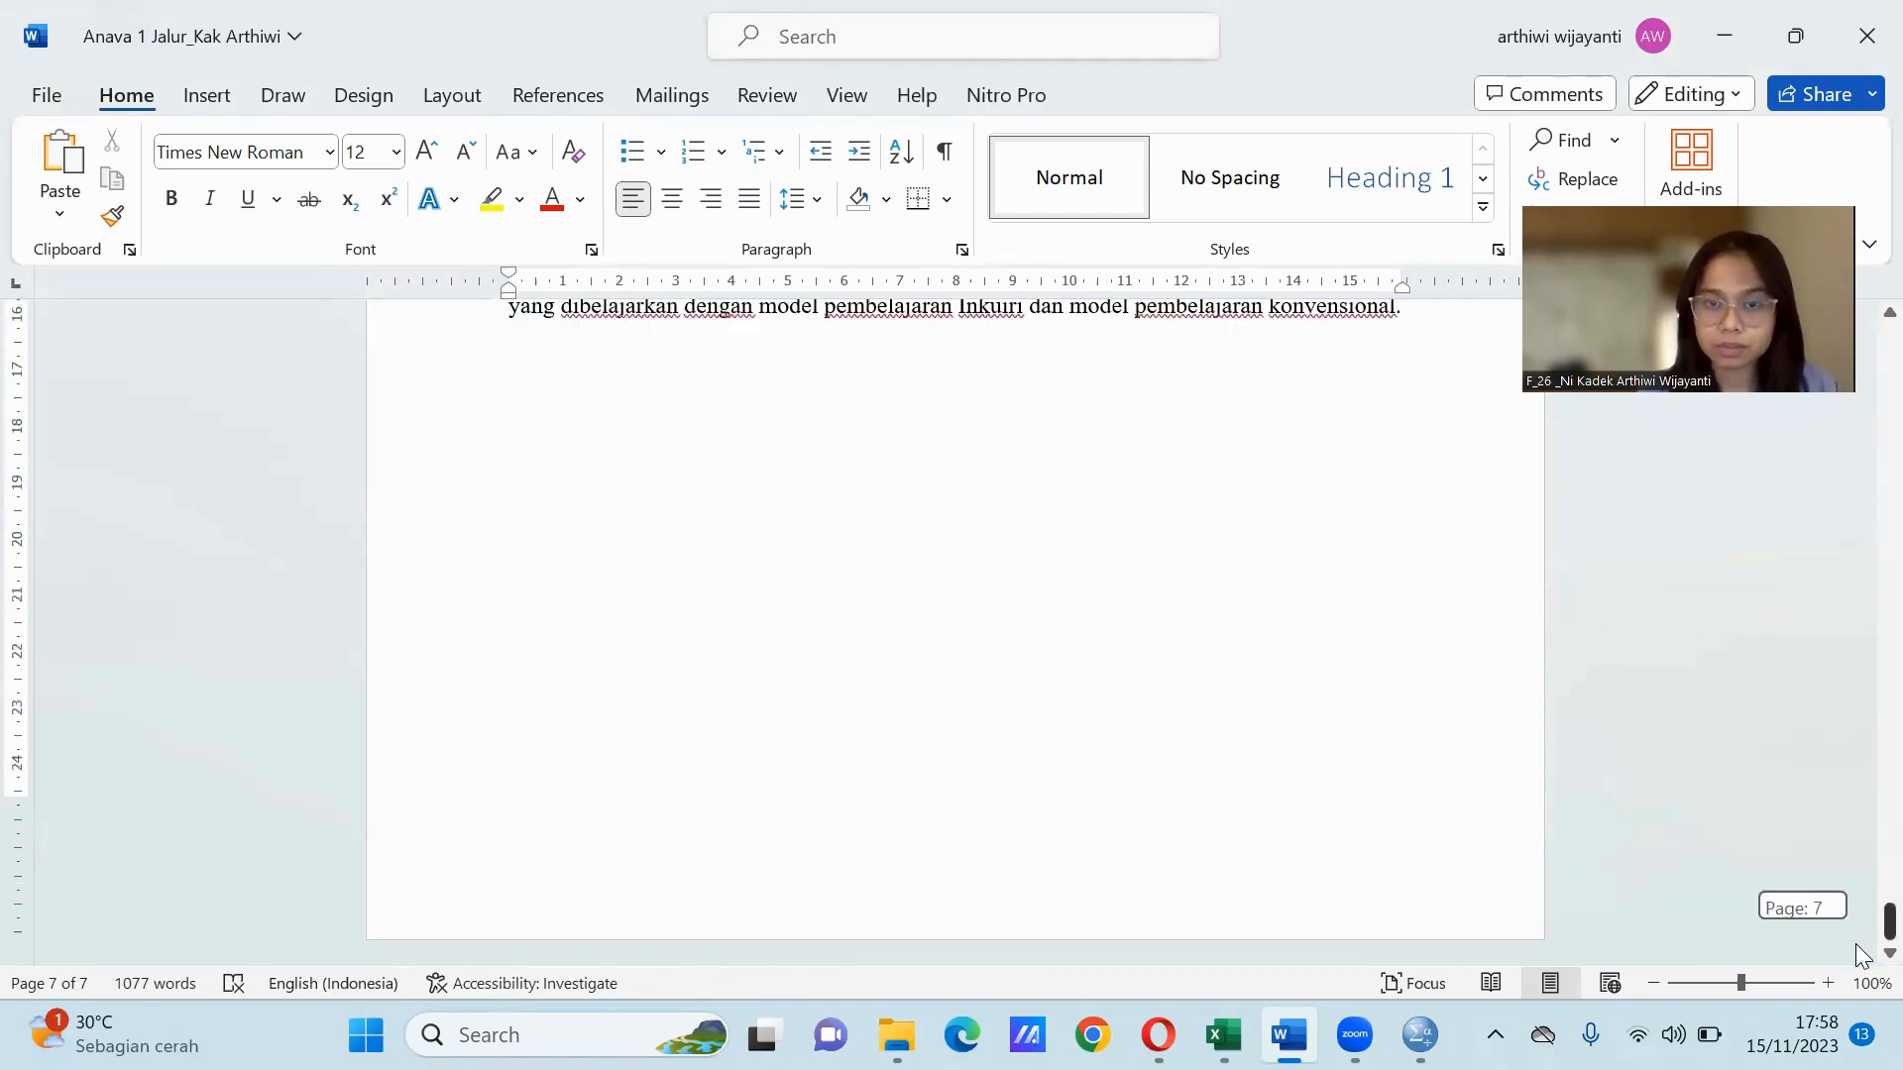